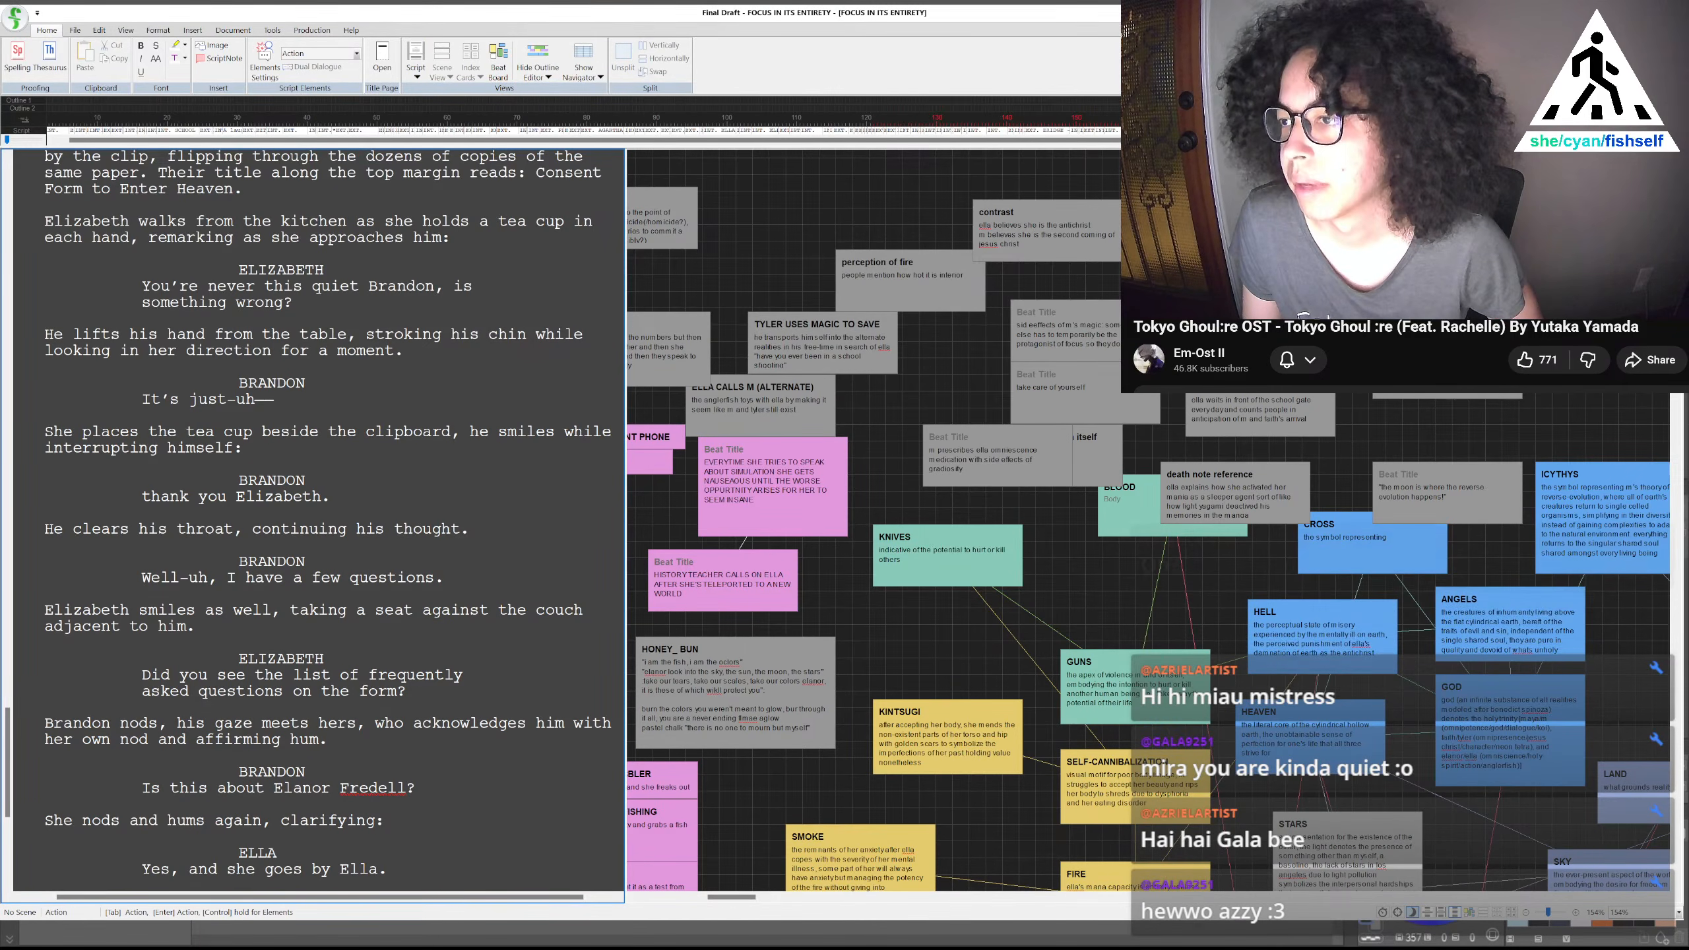
Read through the script pages from Tyler's aquarium scene to Brandon's living room and parking lot scenes
key("super+Down")
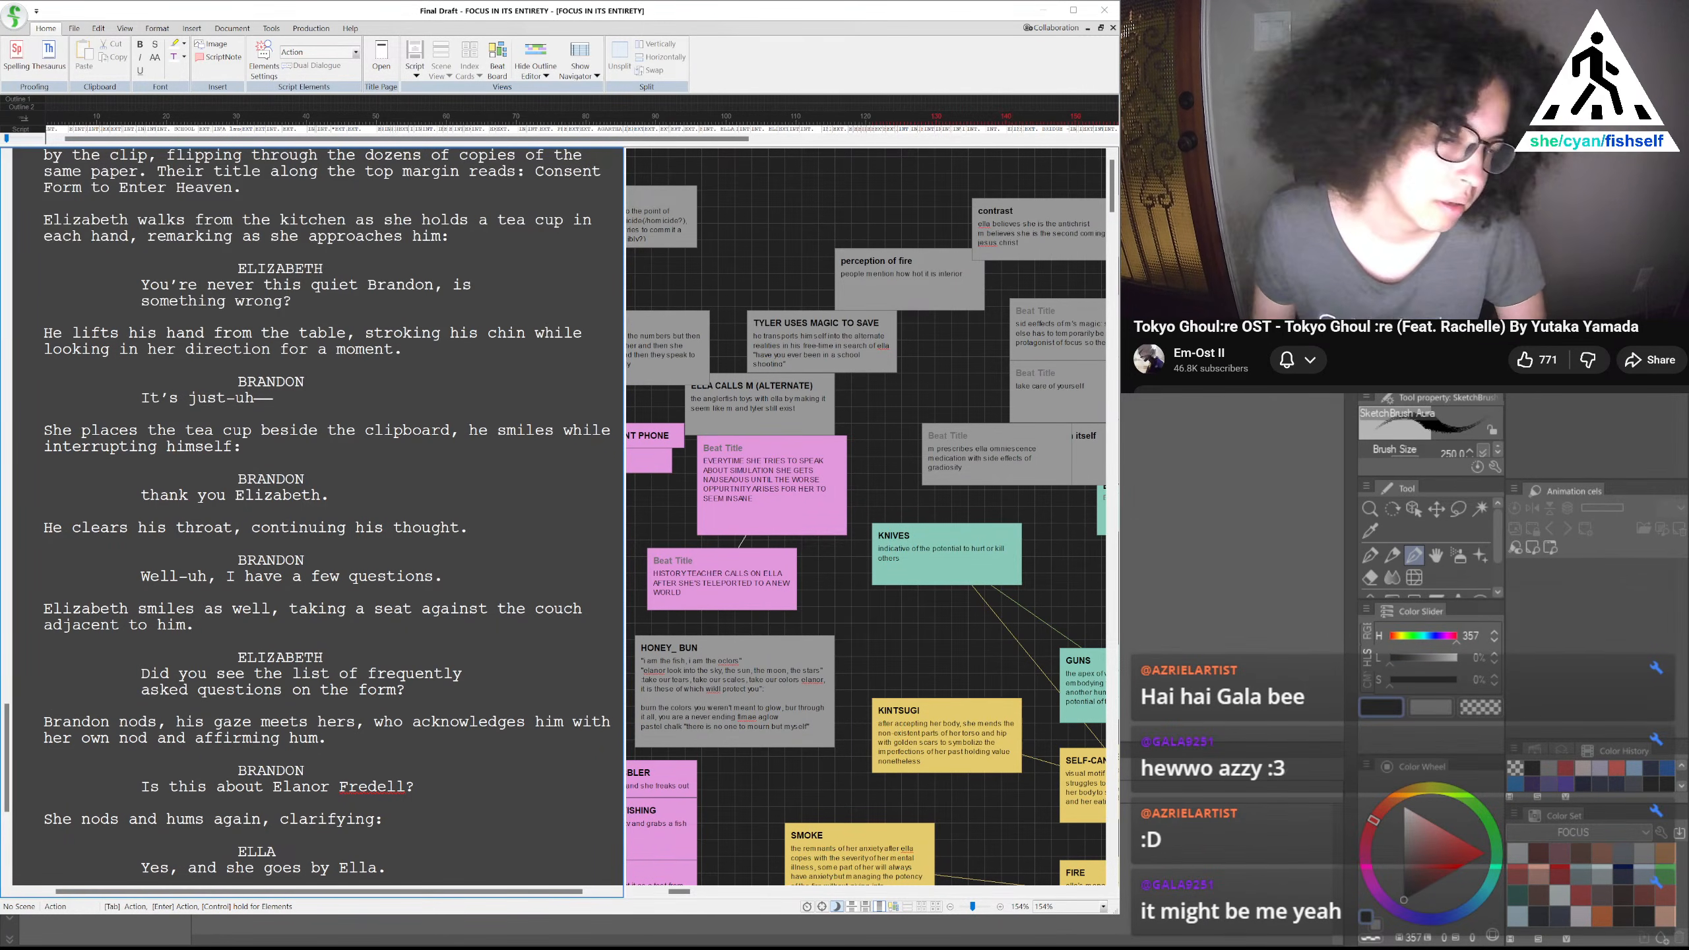
scroll(326, 519, "down", 12)
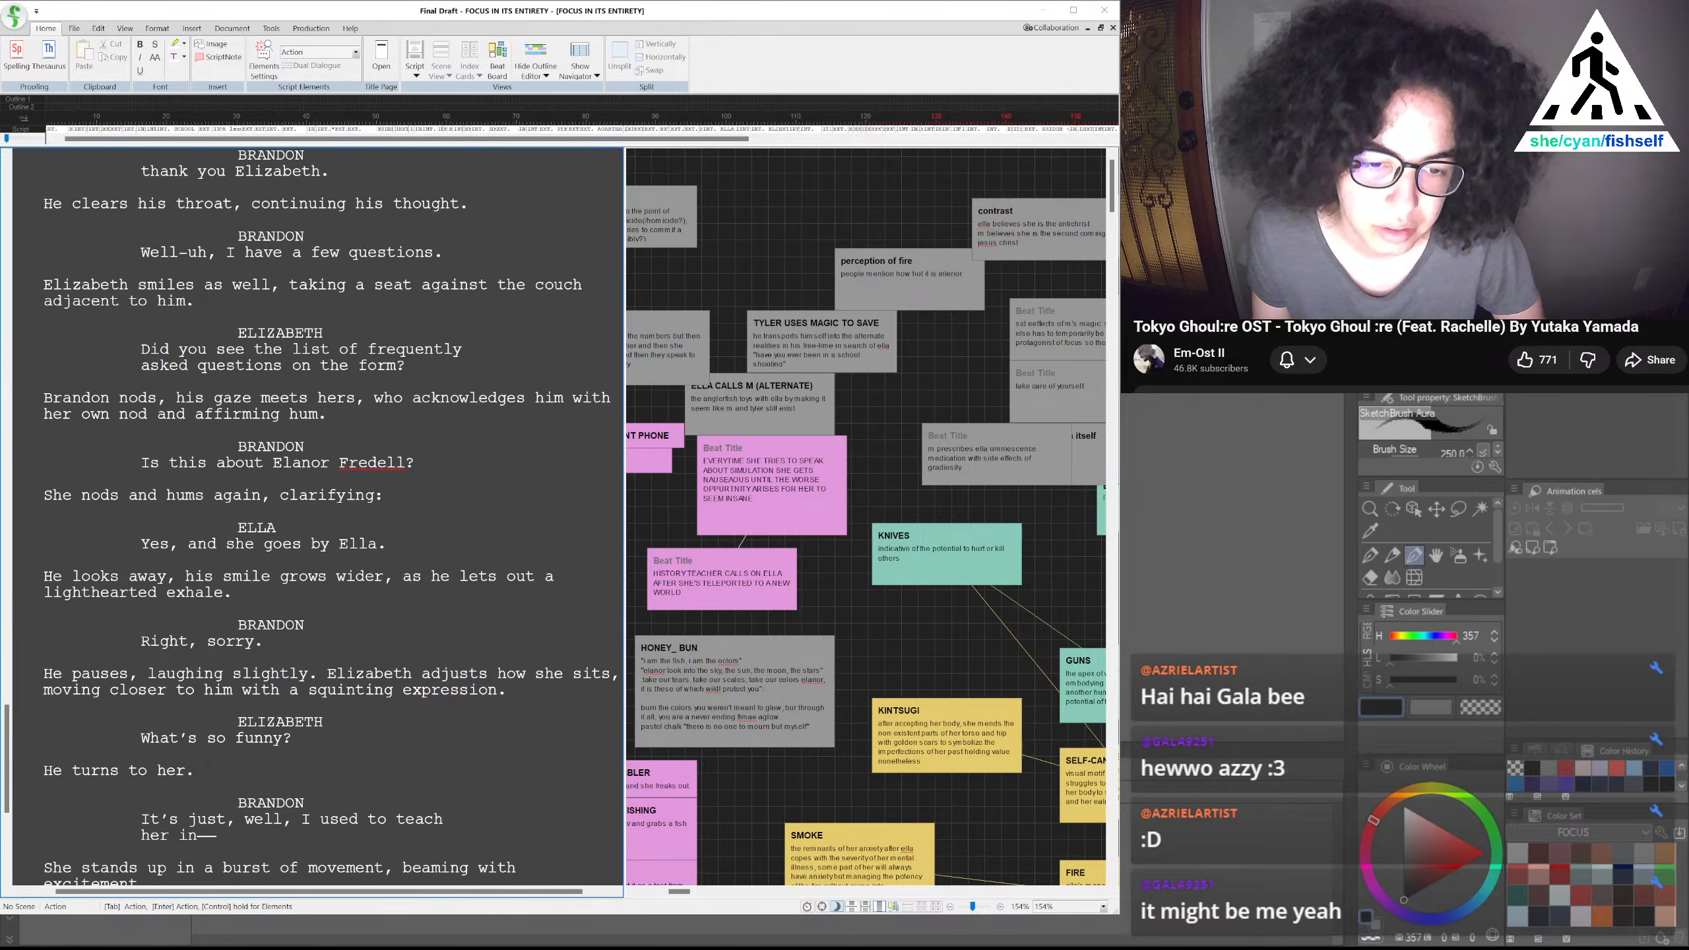
scroll(326, 519, "down", 3)
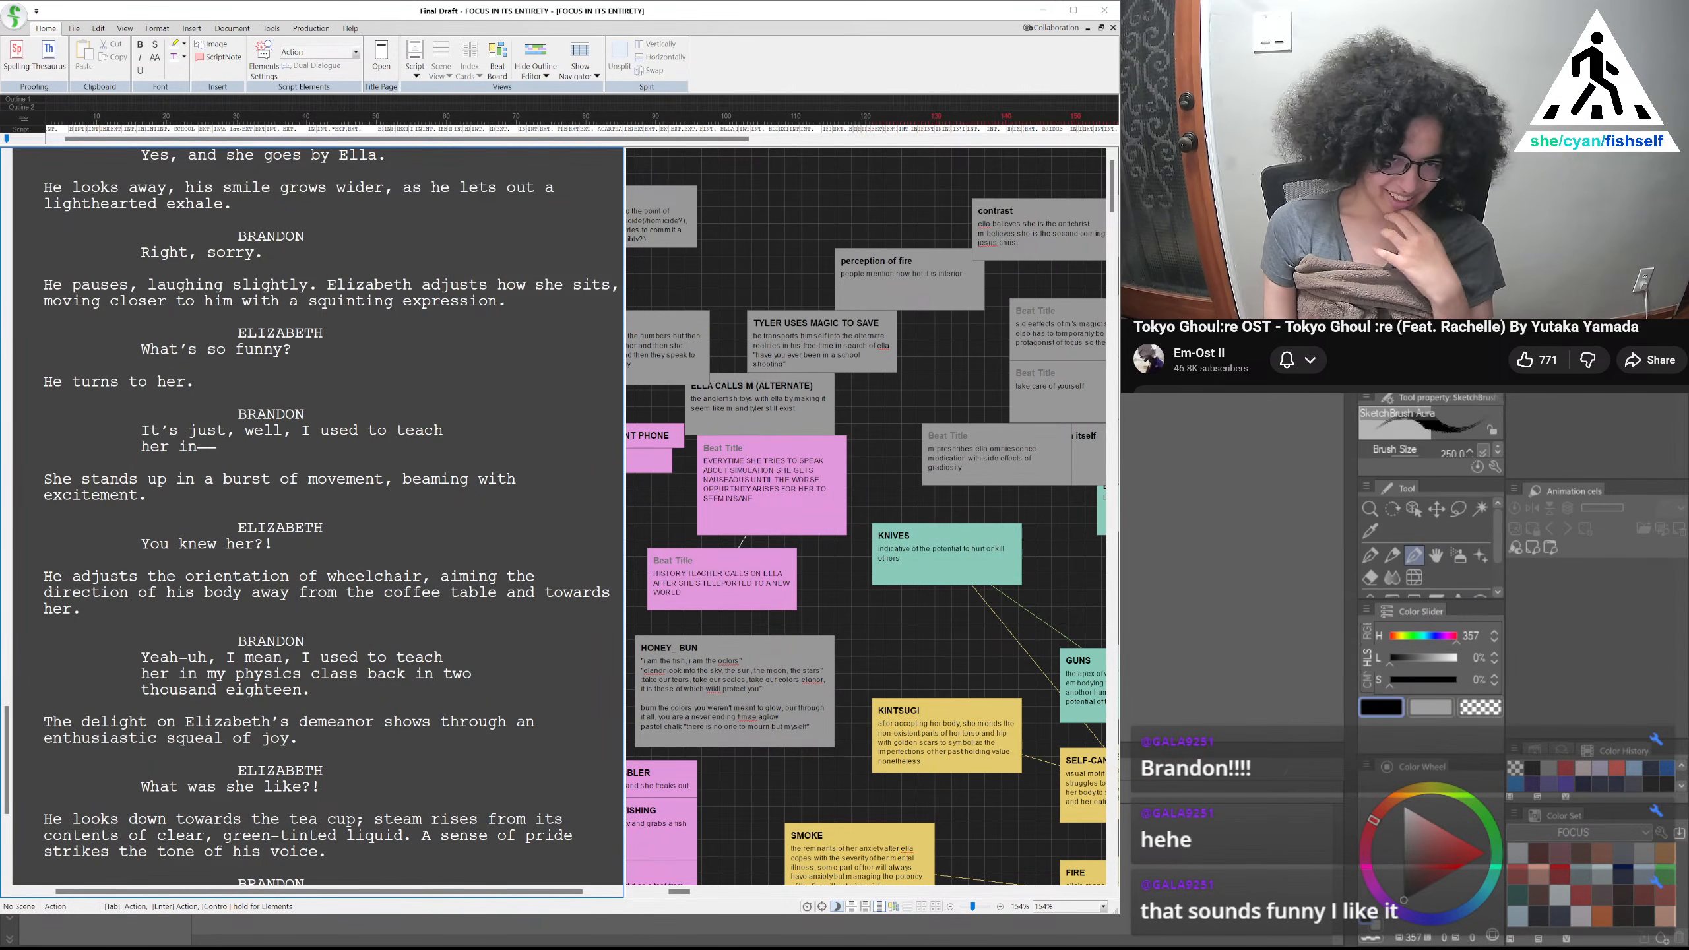
scroll(318, 516, "down", 5)
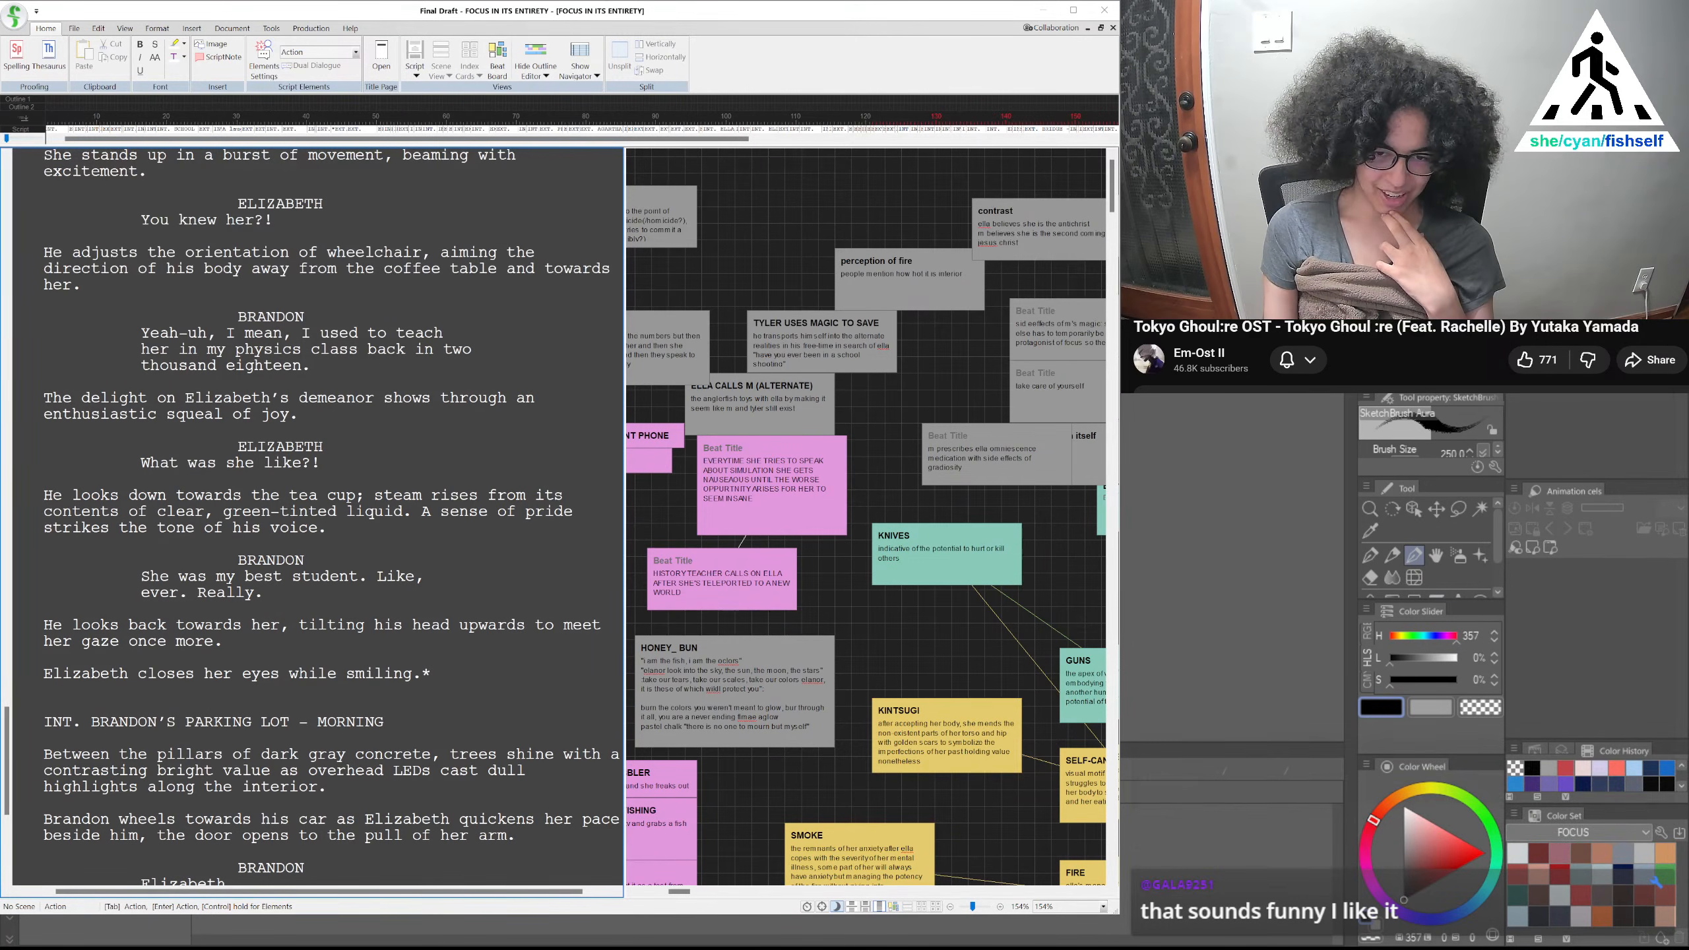
scroll(318, 516, "up", 20)
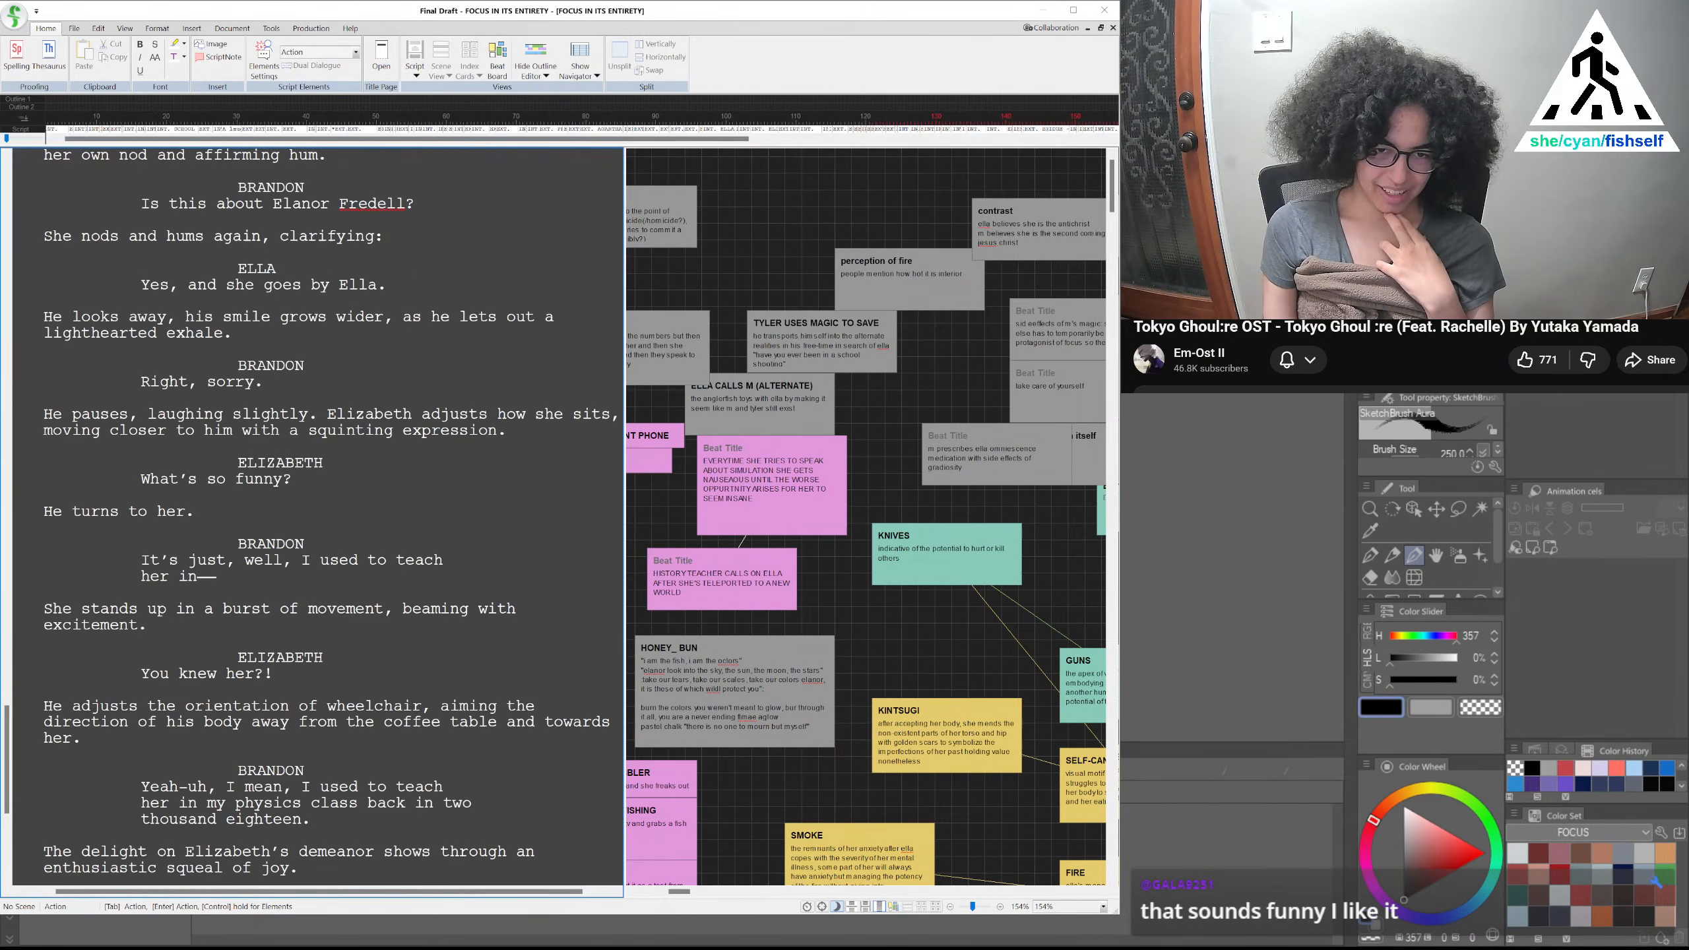
scroll(318, 516, "up", 3)
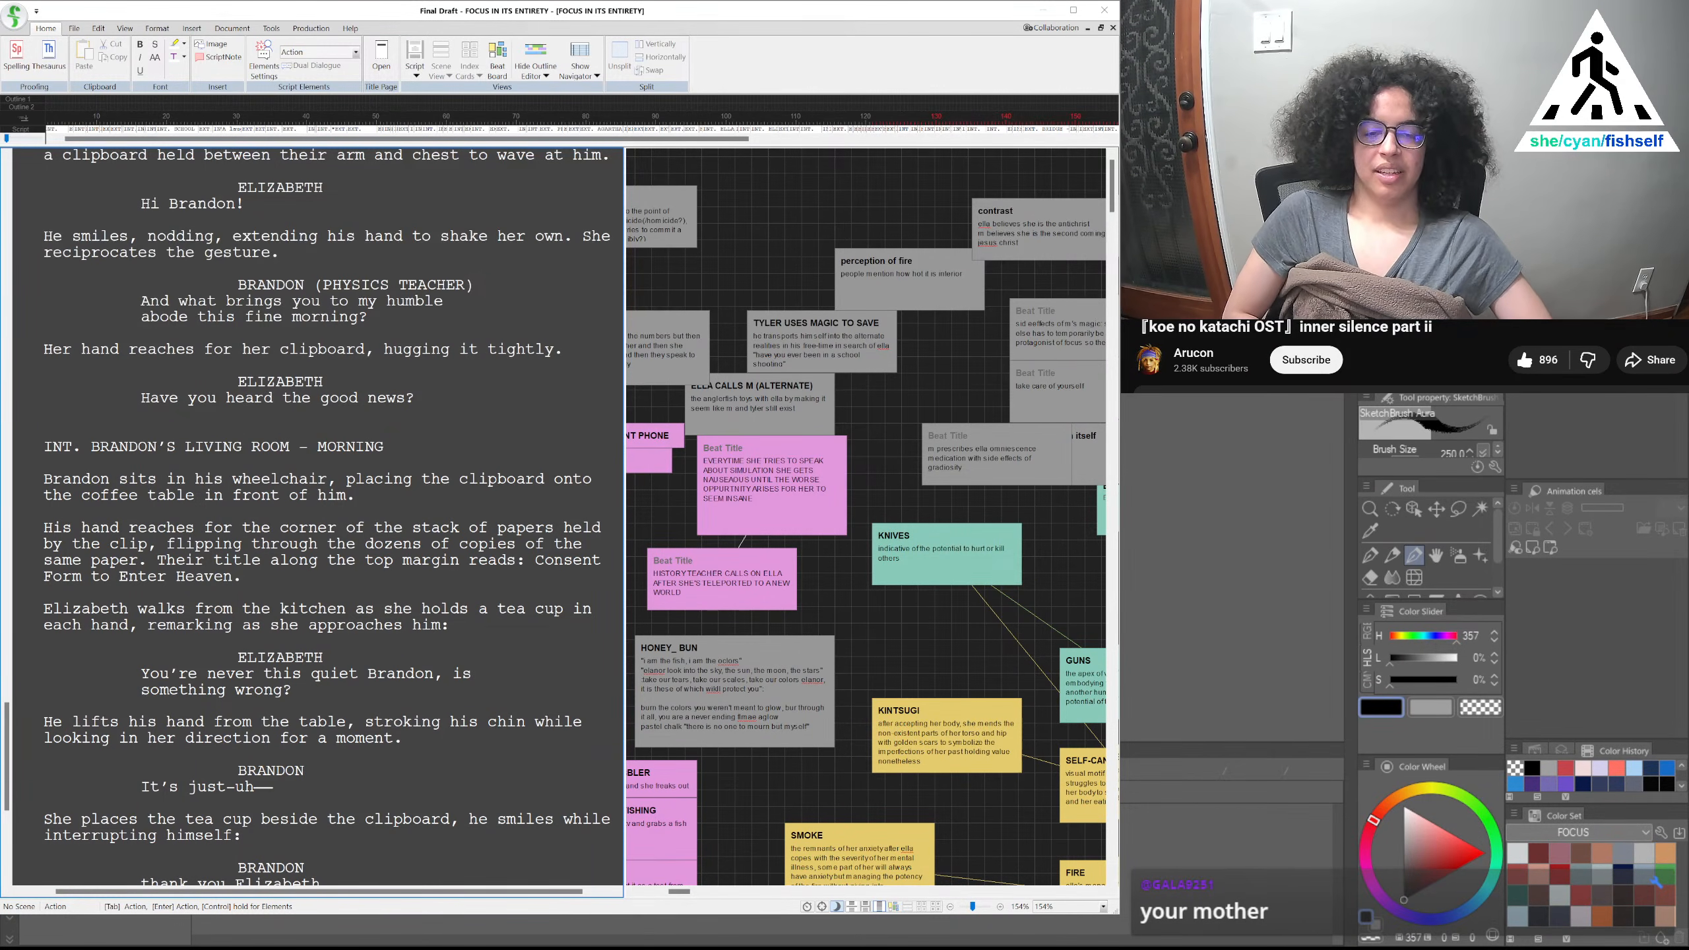
key("Page_Down")
scroll(318, 517, "down", 8)
scroll(318, 516, "up", 20)
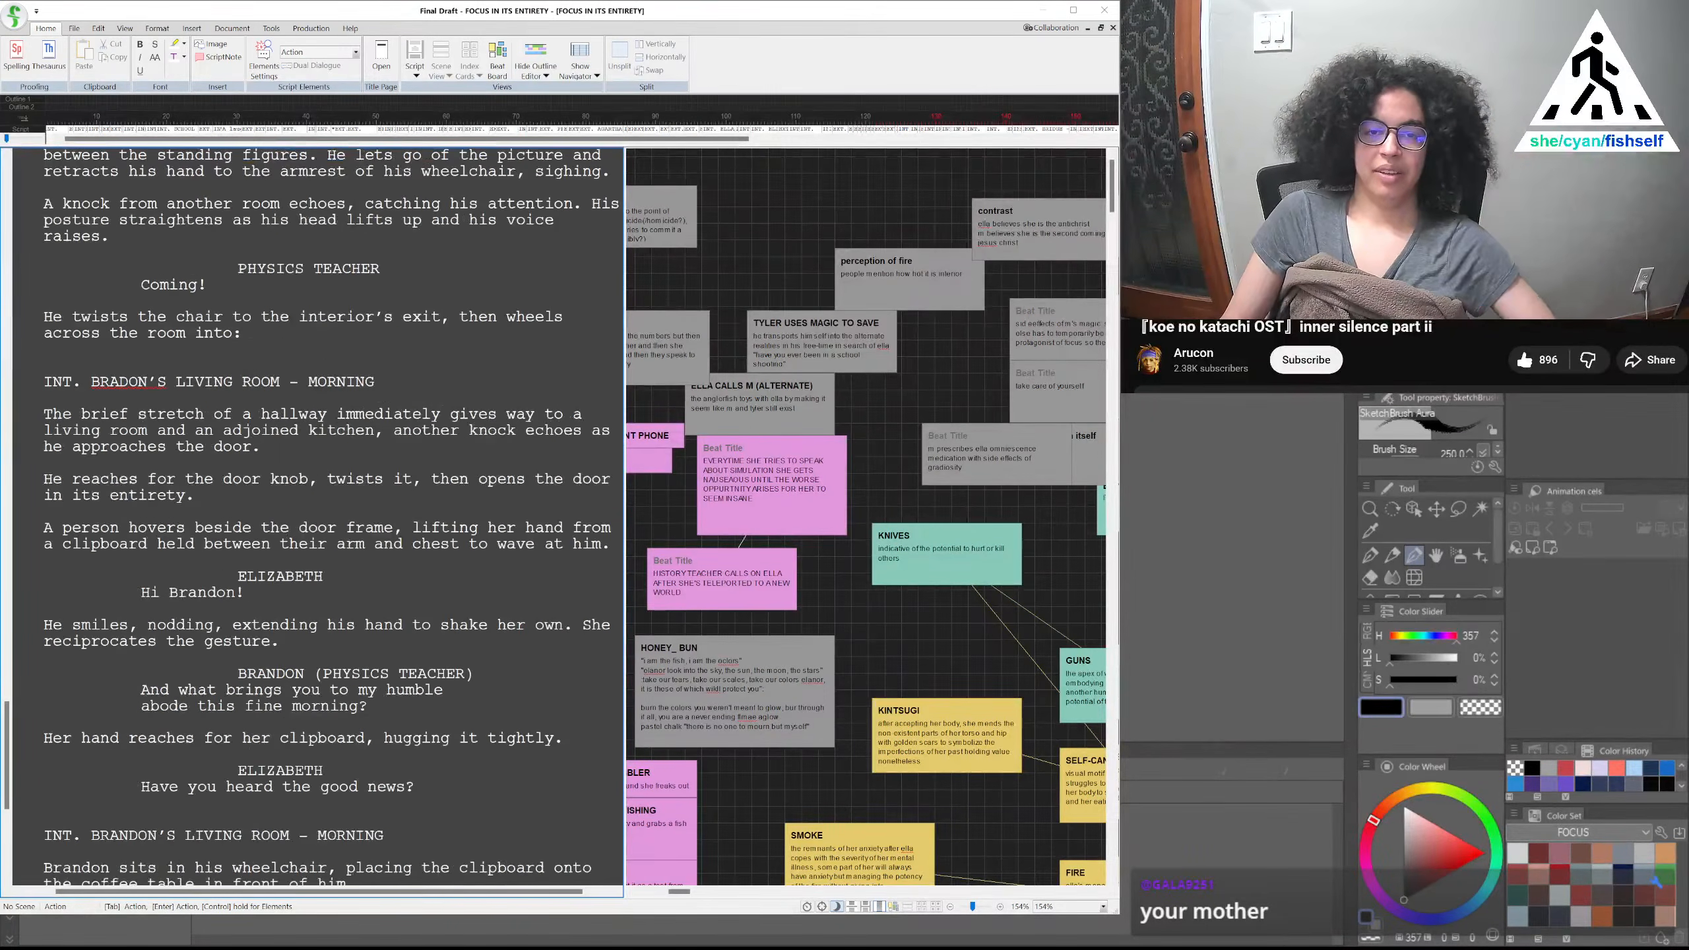
scroll(318, 517, "up", 15)
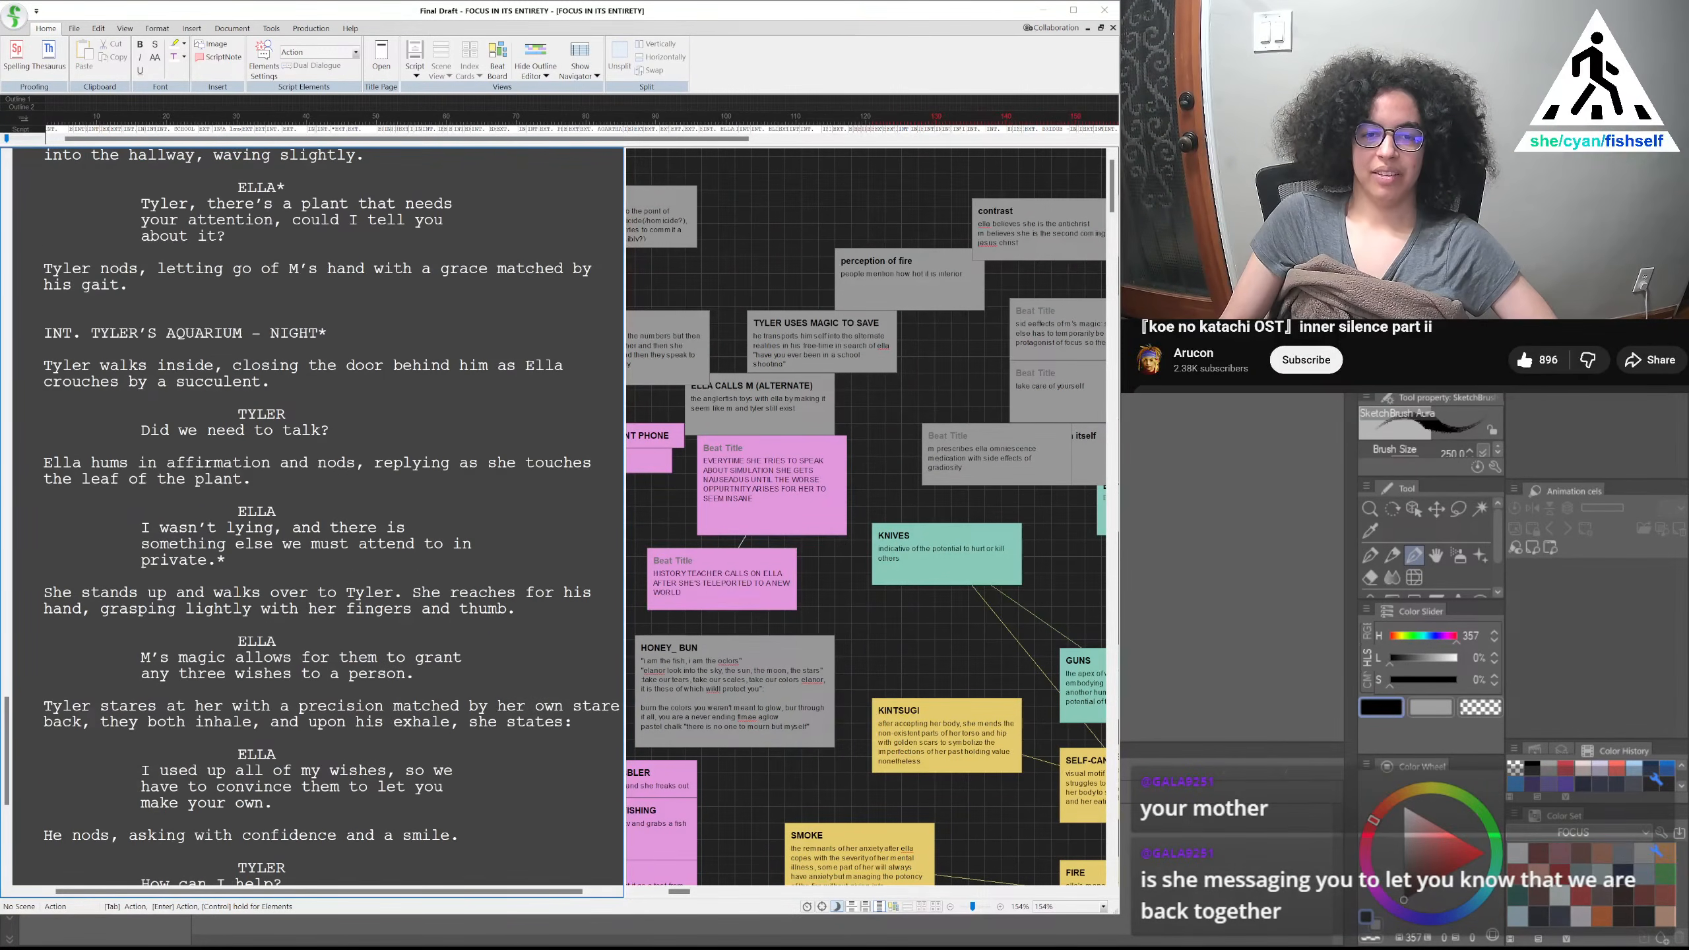
scroll(318, 517, "down", 7)
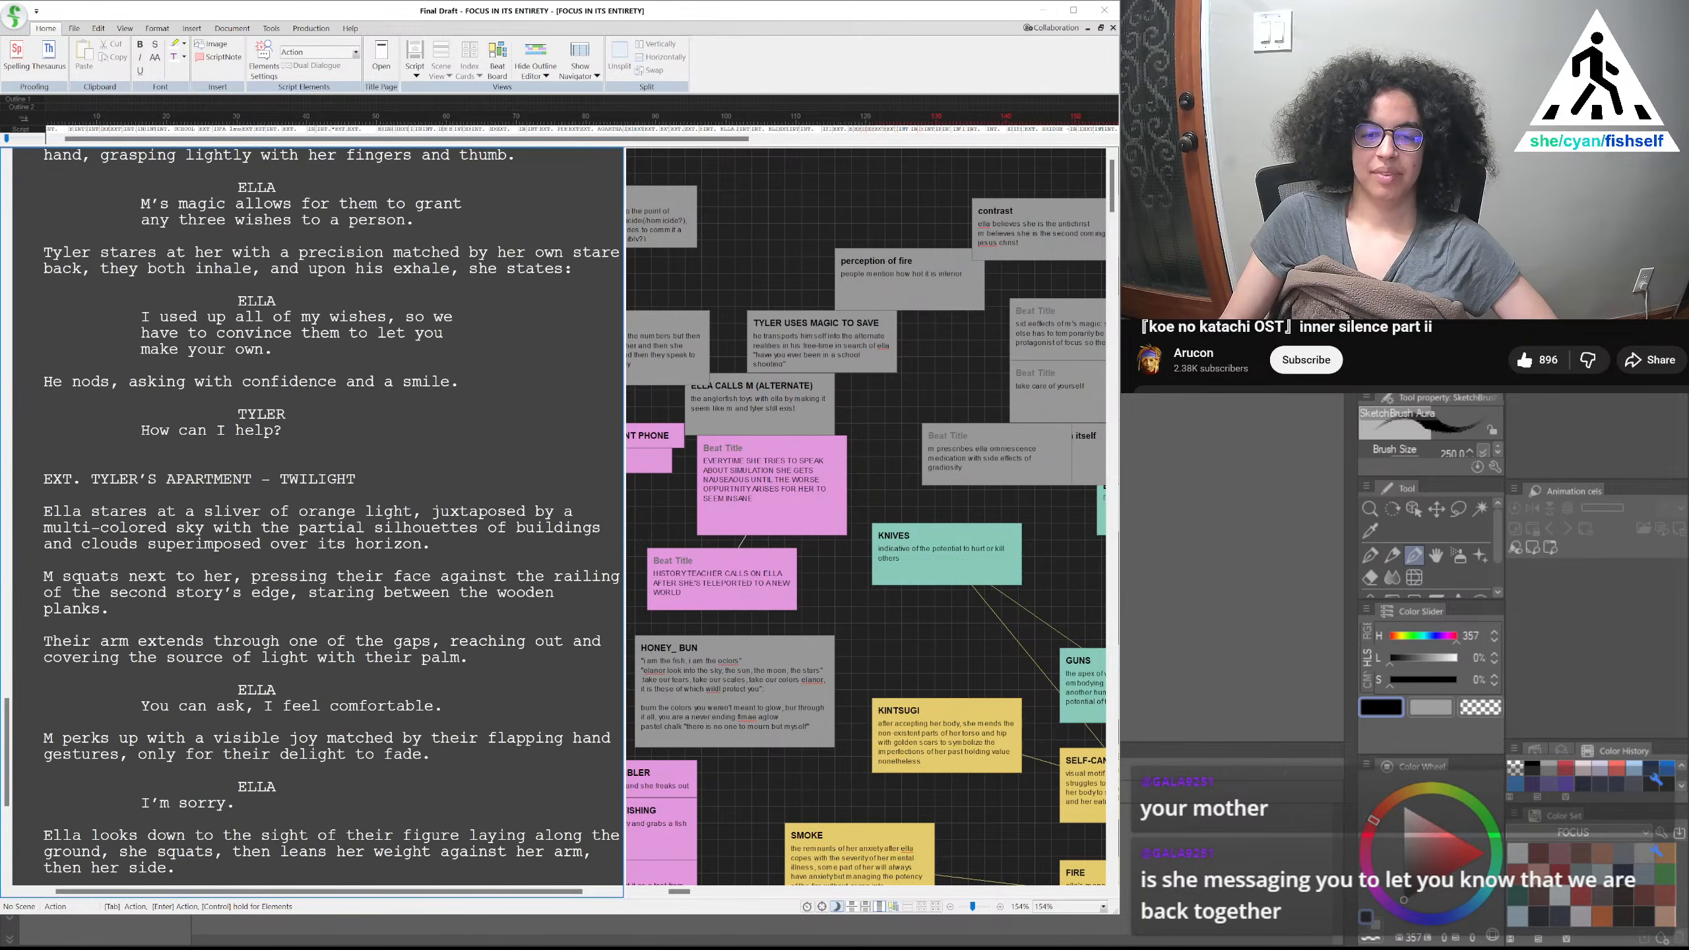
scroll(318, 516, "down", 6)
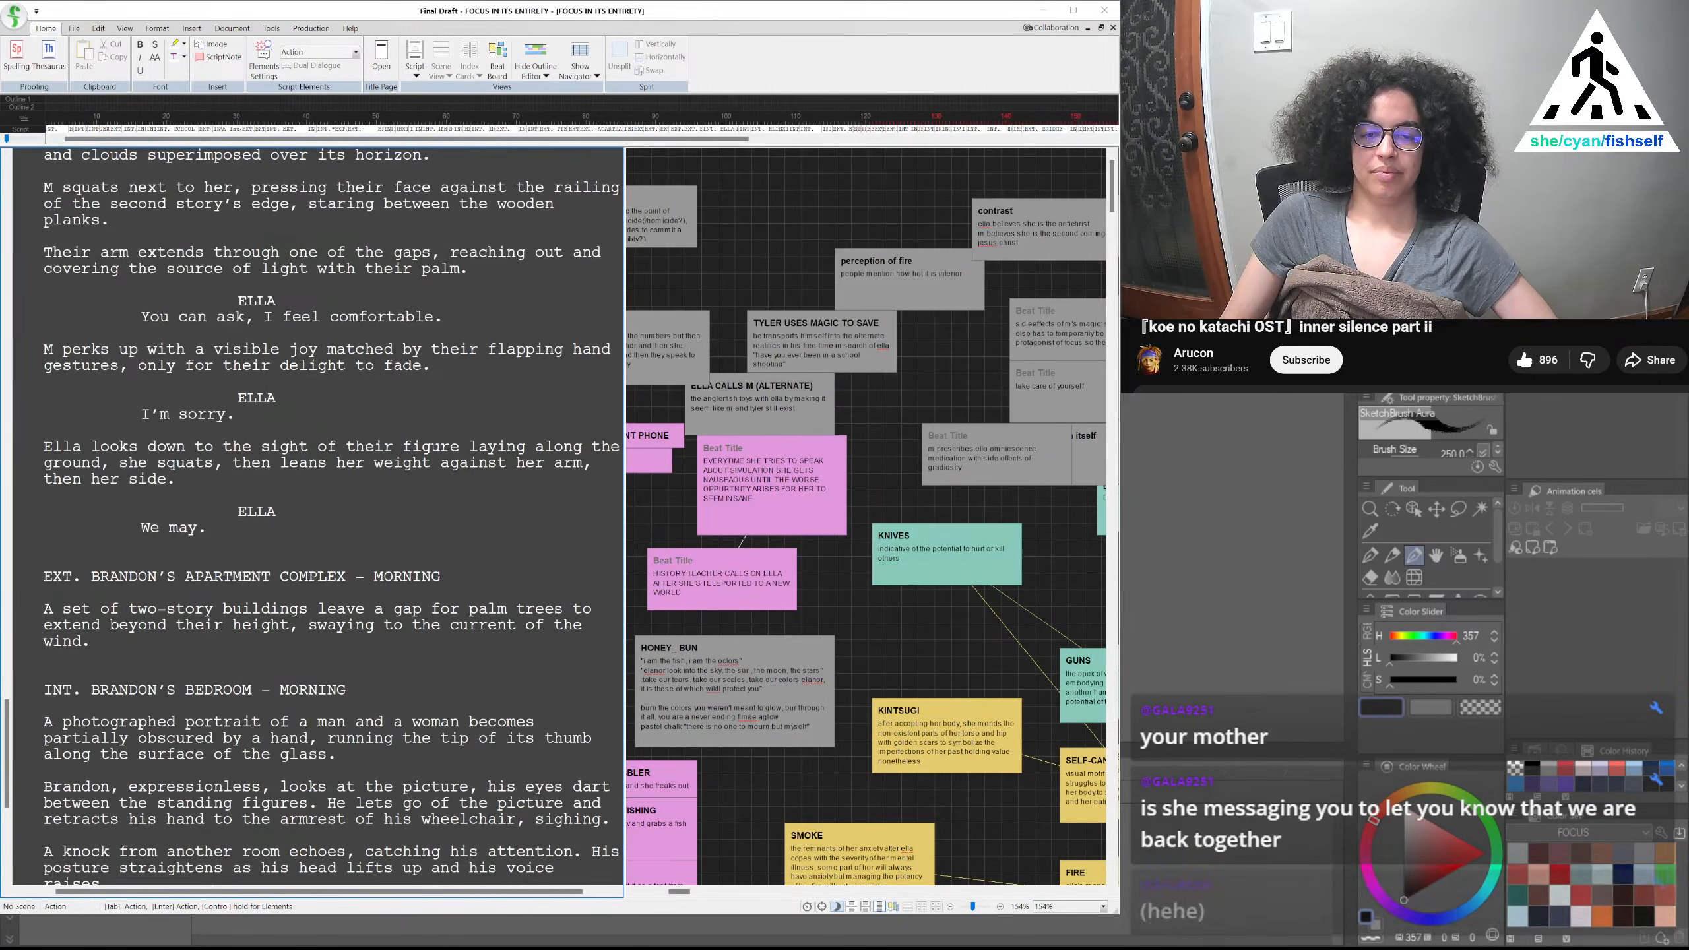
scroll(318, 517, "down", 4)
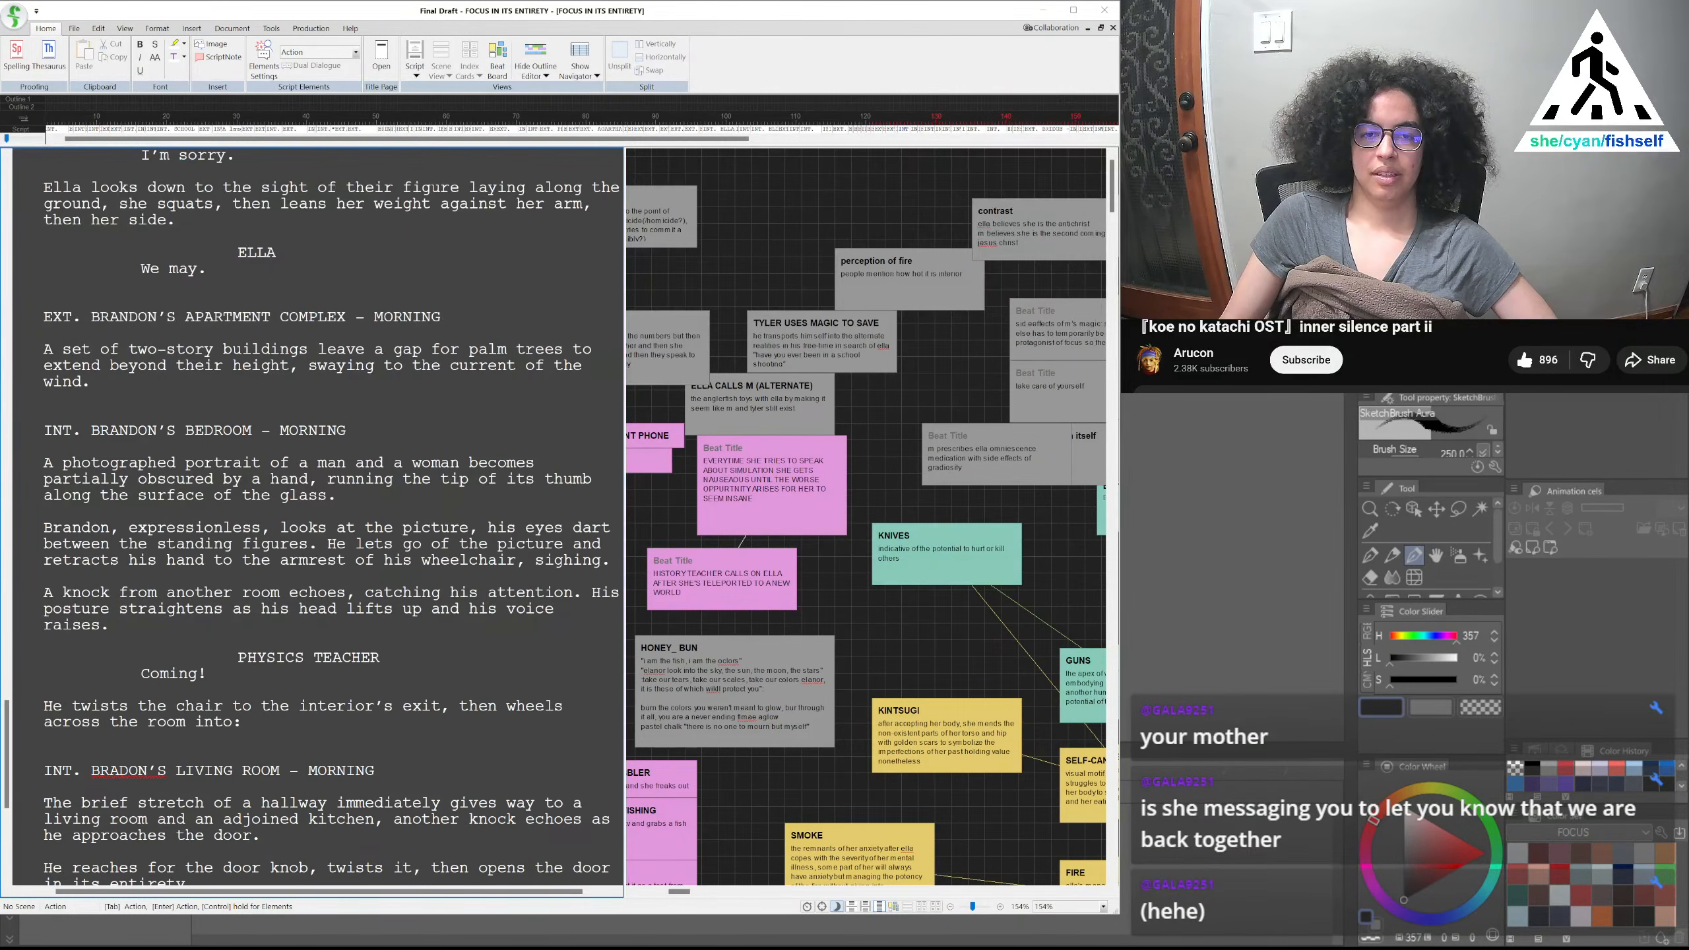
scroll(318, 517, "up", 1)
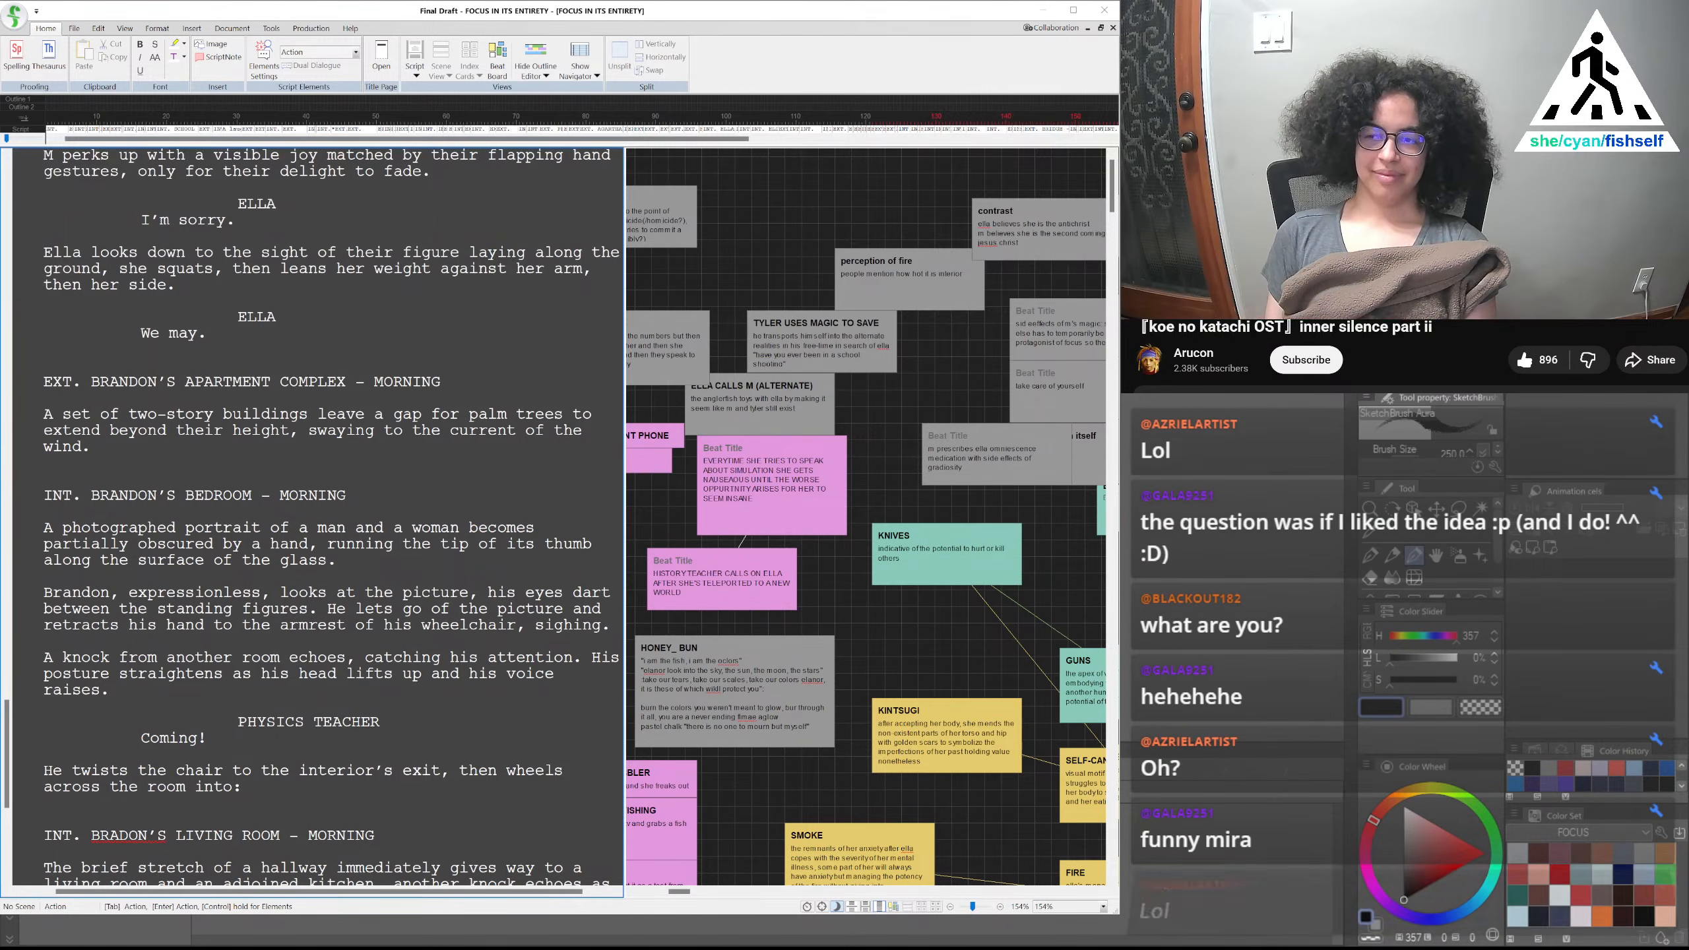
Reread the action paragraphs of the INT. BRANDON'S BEDROOM scene, from the photographed portrait to the knock
left_click(299, 576)
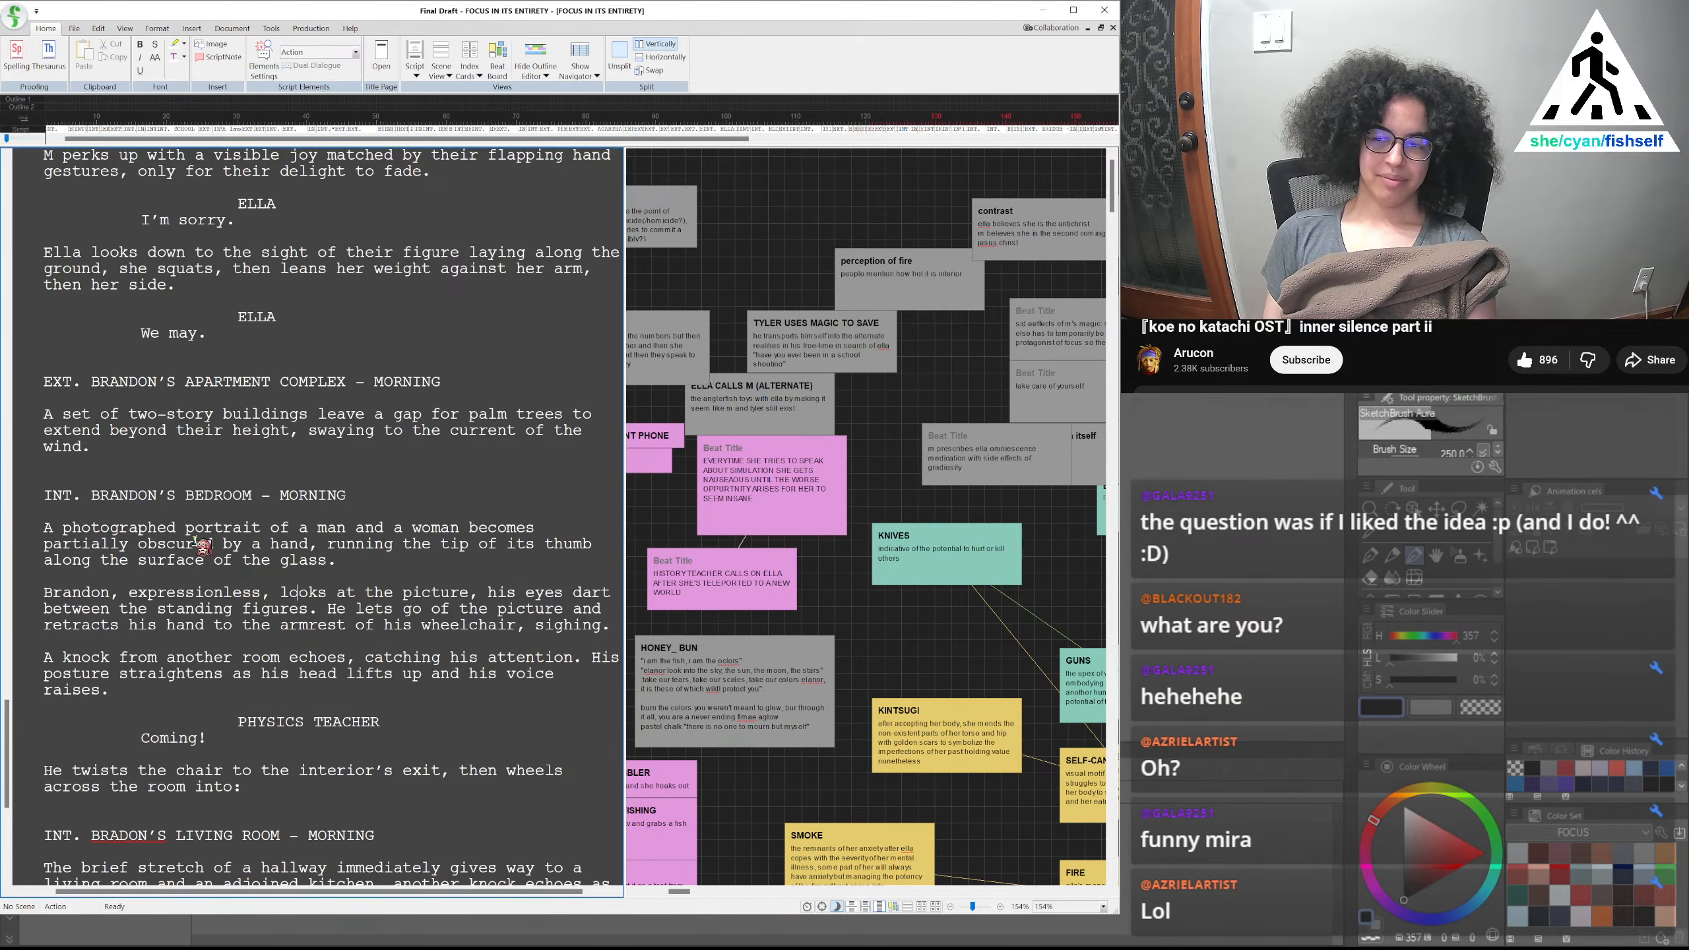
left_click_drag(46, 527, 475, 554)
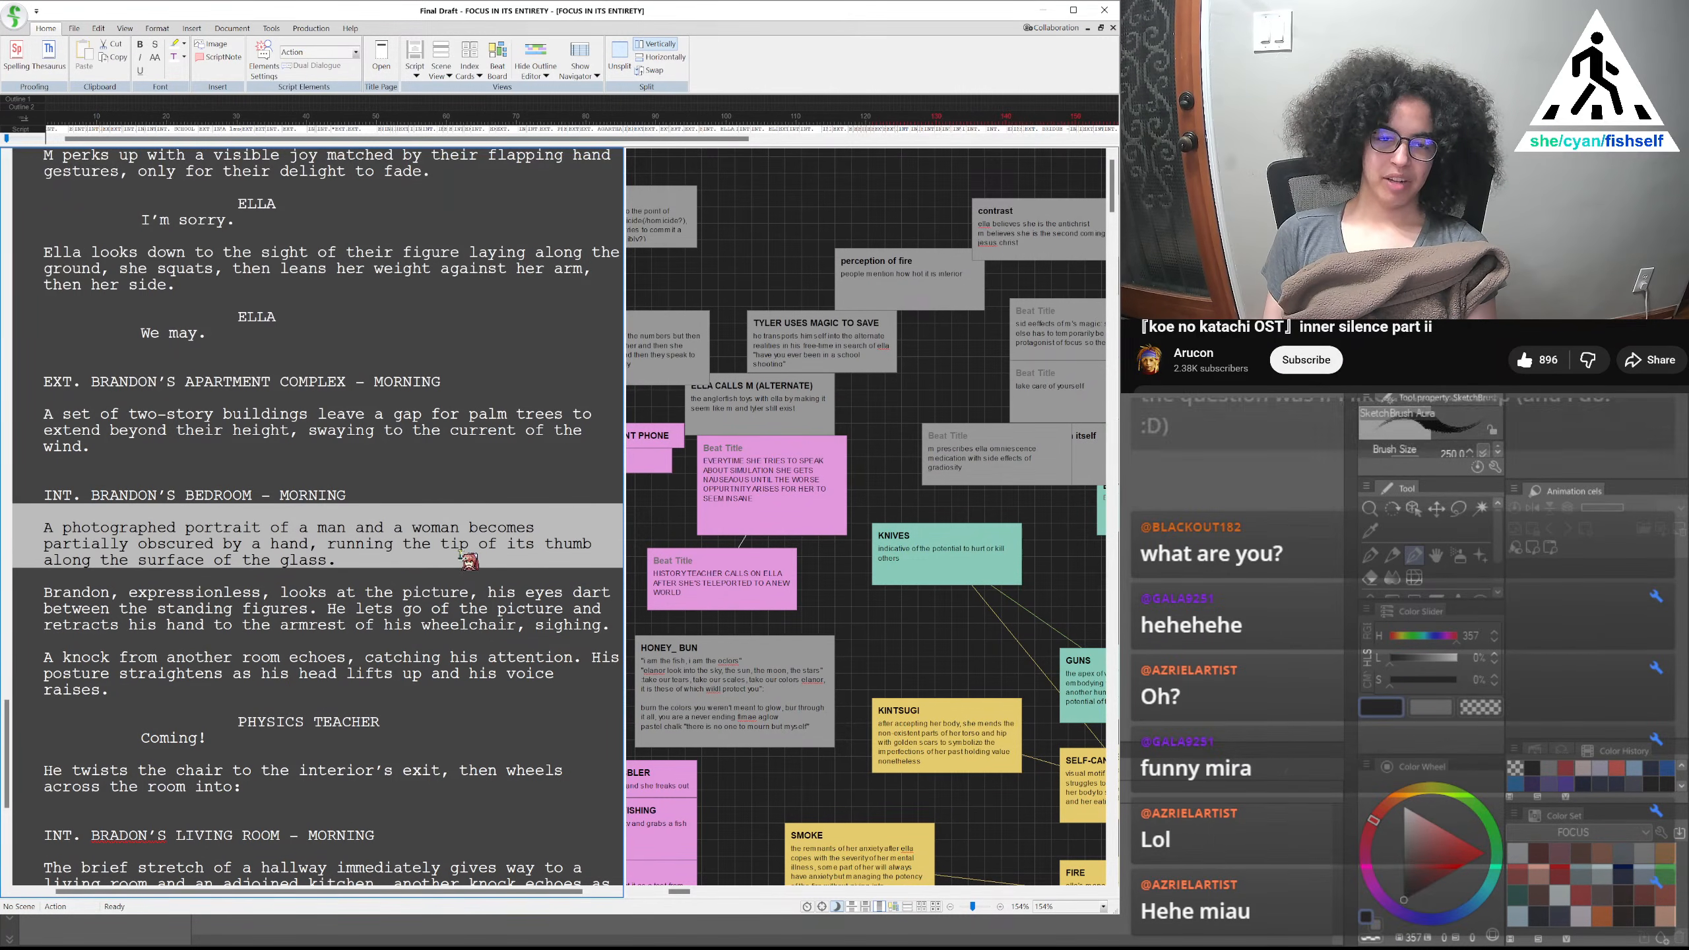
left_click_drag(344, 564, 340, 563)
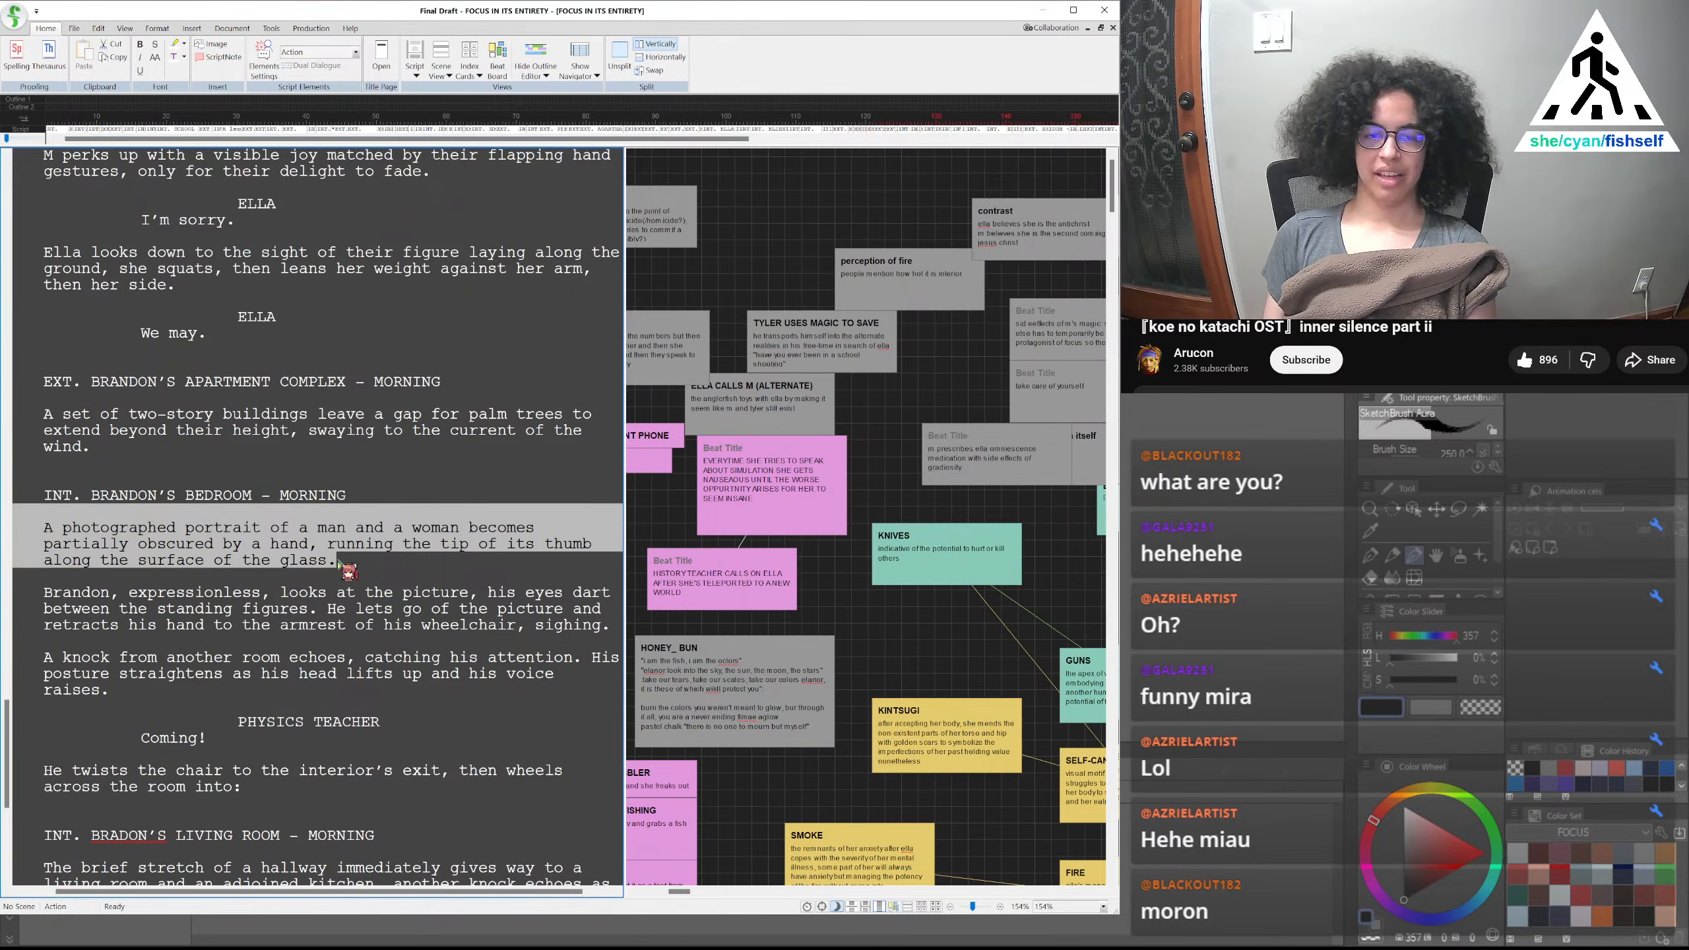
scroll(253, 556, "down", 1)
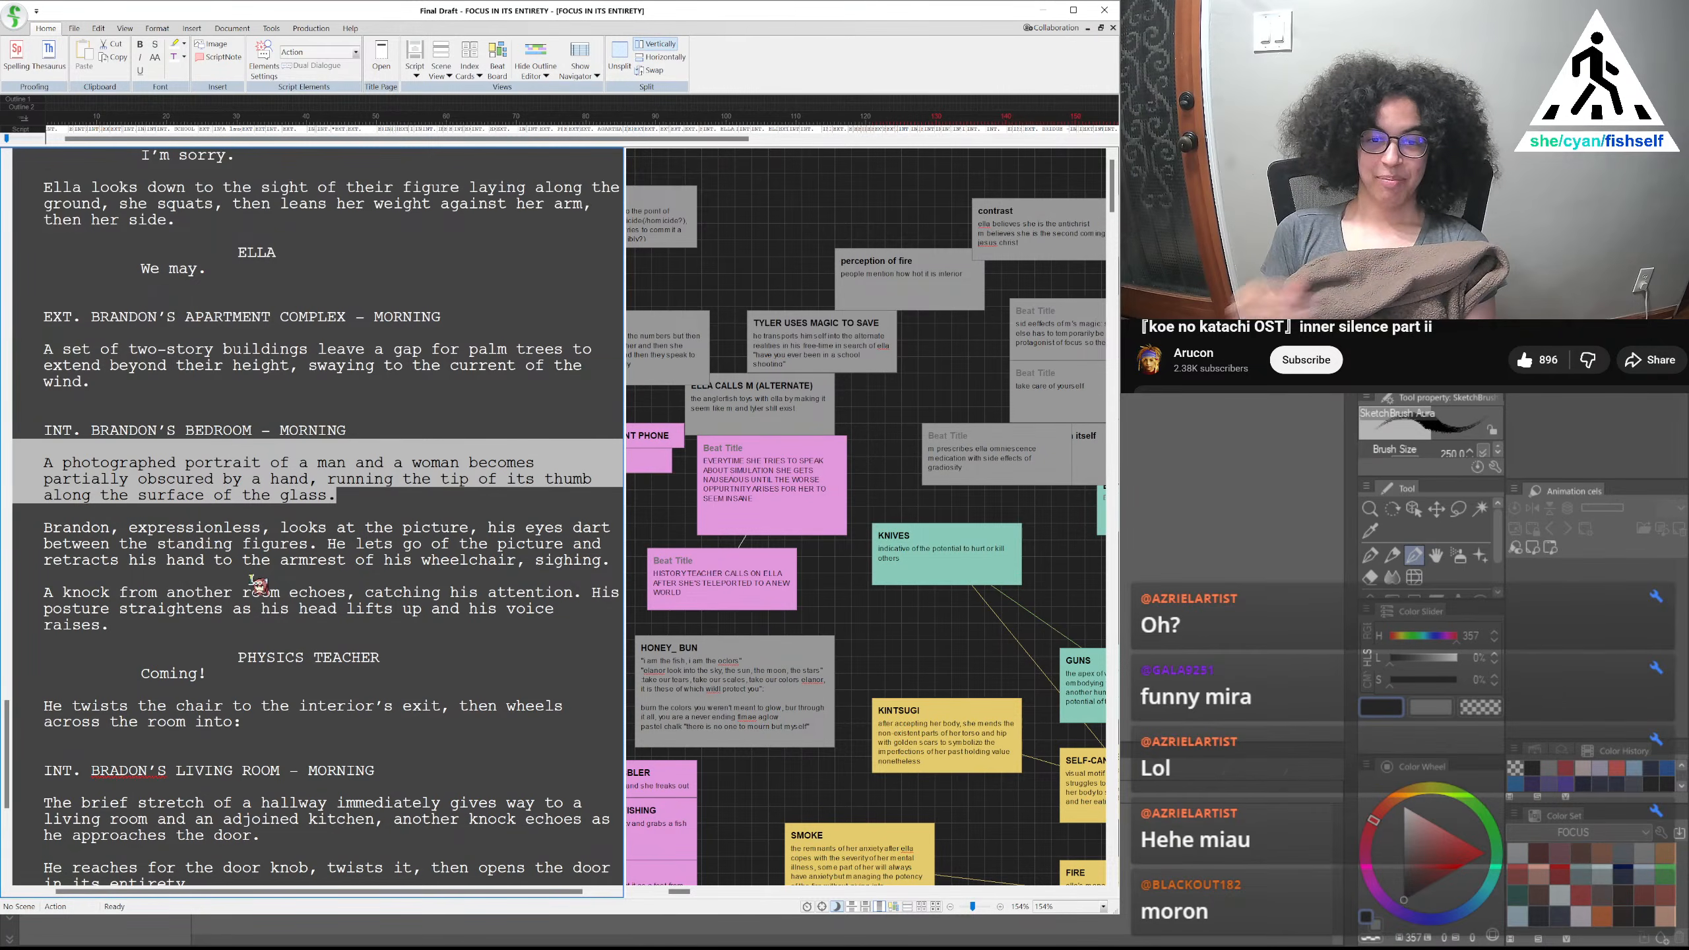
left_click_drag(489, 527, 602, 562)
left_click_drag(270, 612, 244, 592)
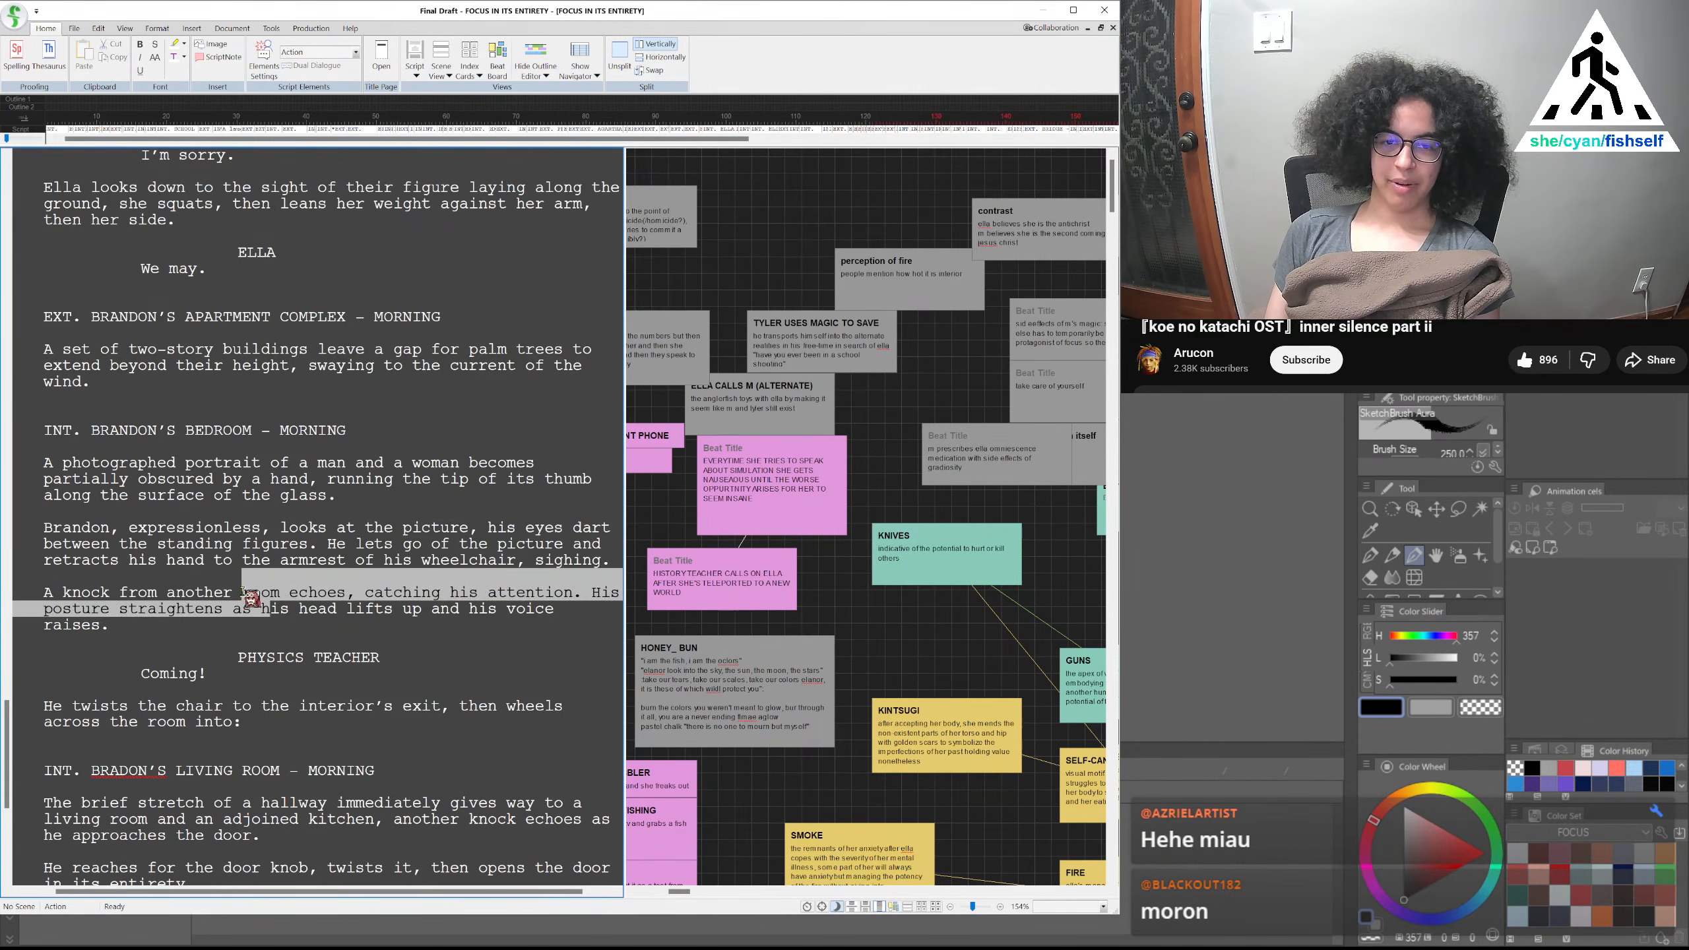
left_click(345, 608)
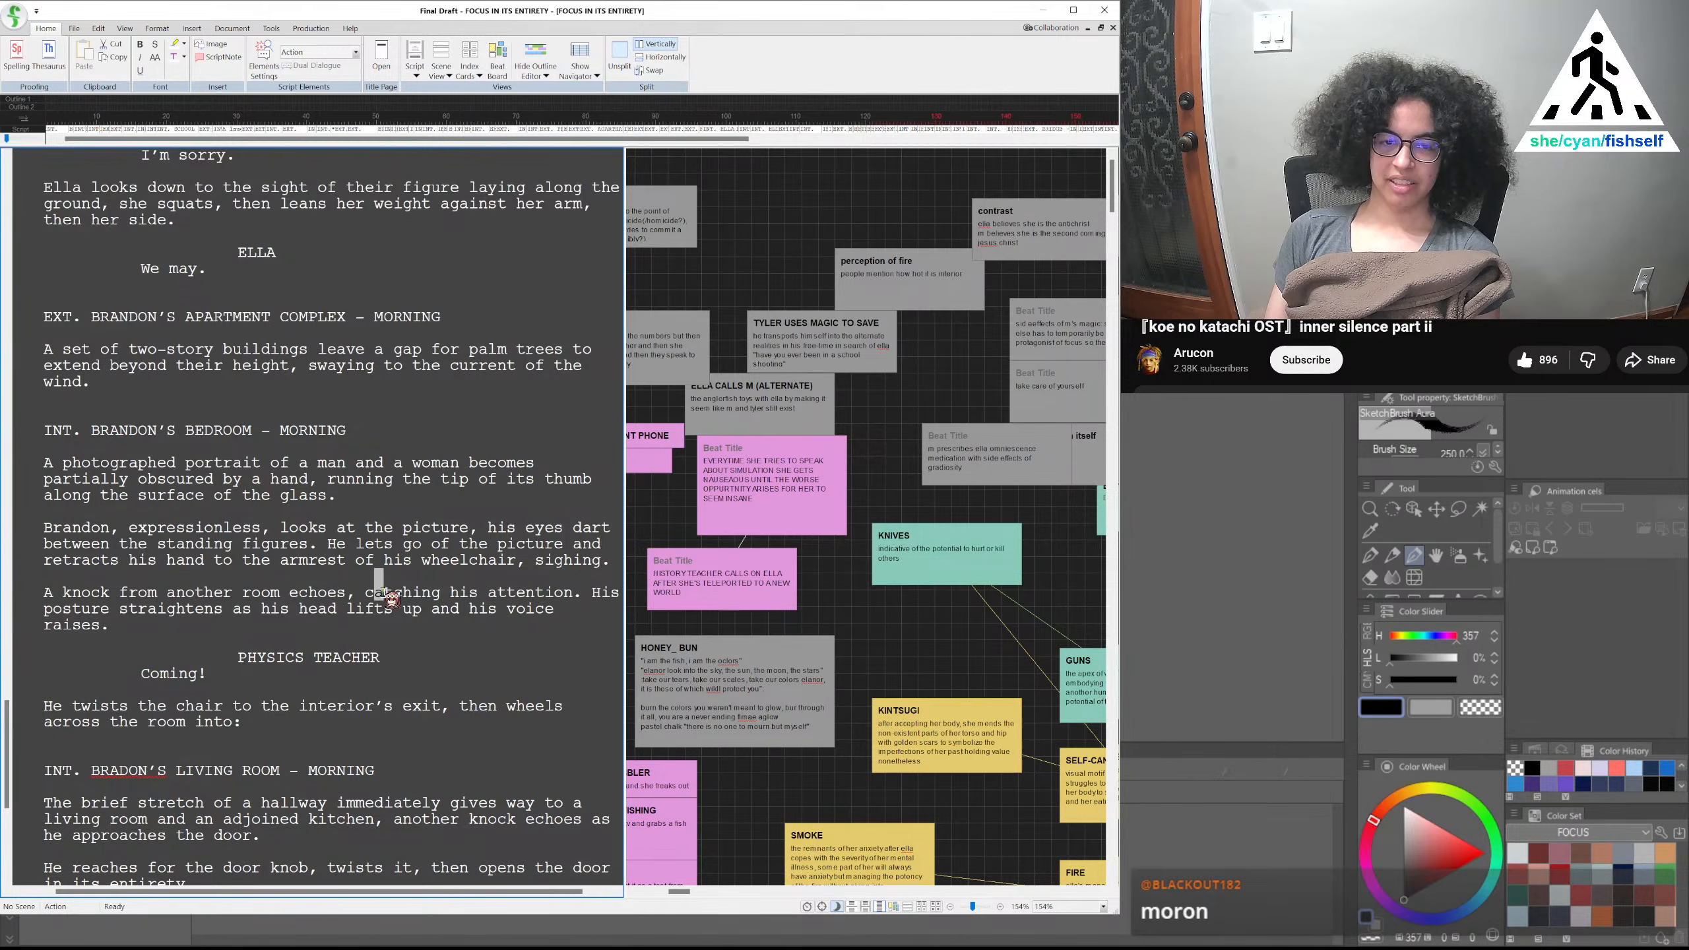
left_click_drag(373, 592, 252, 612)
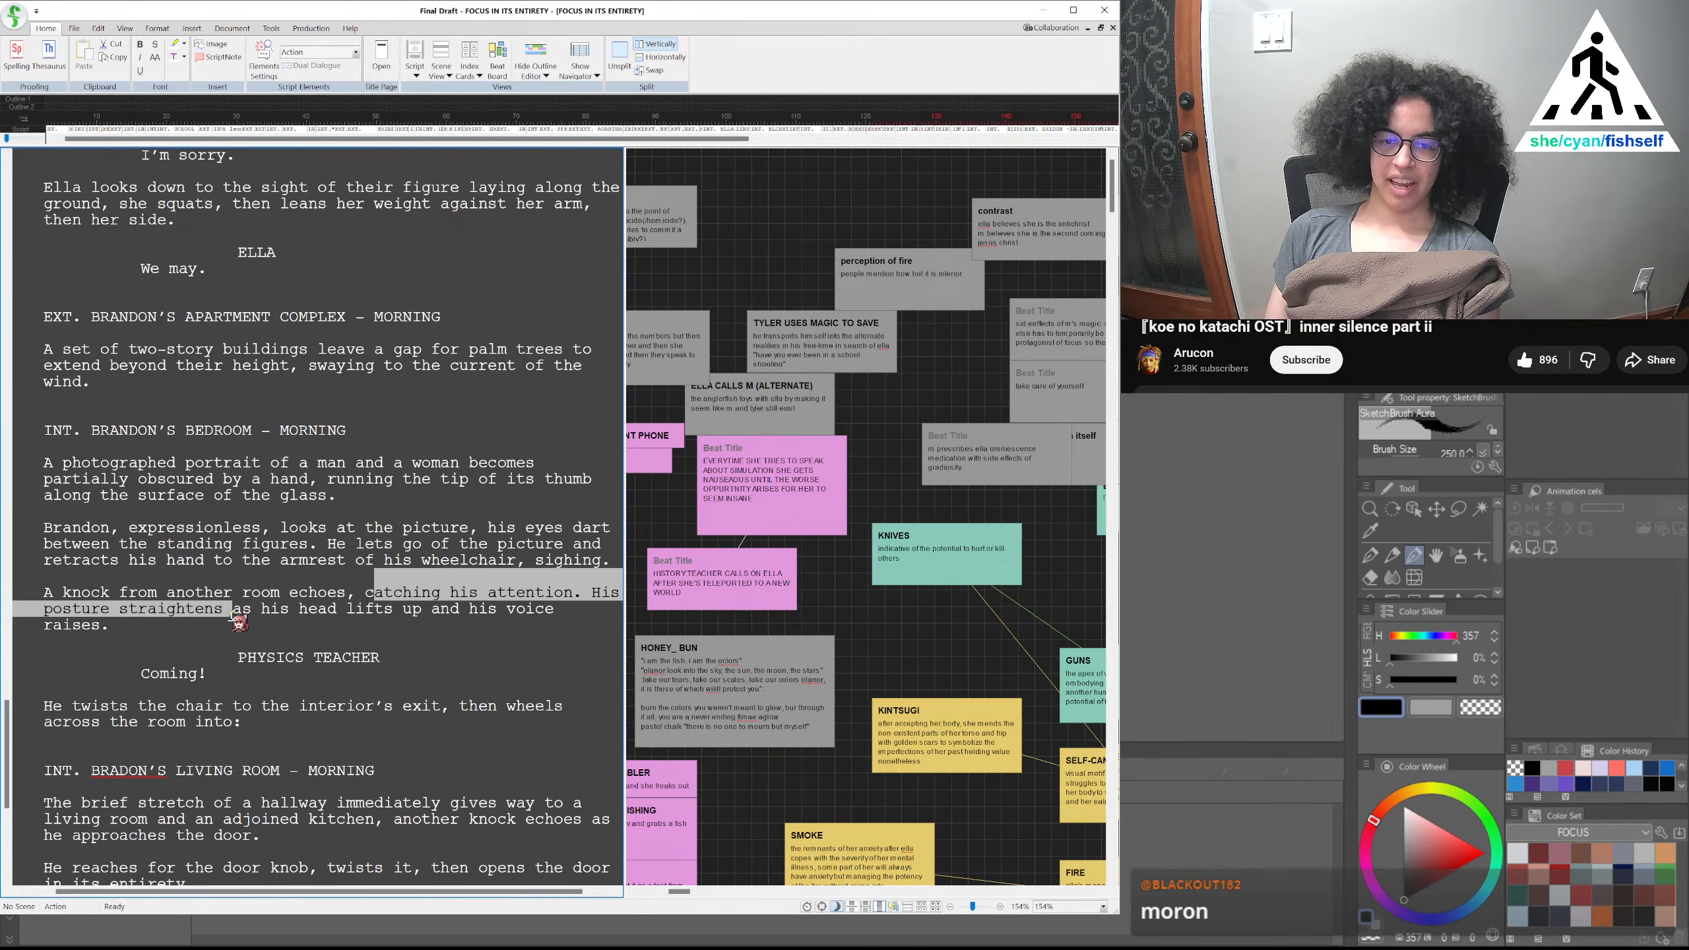
left_click(256, 629)
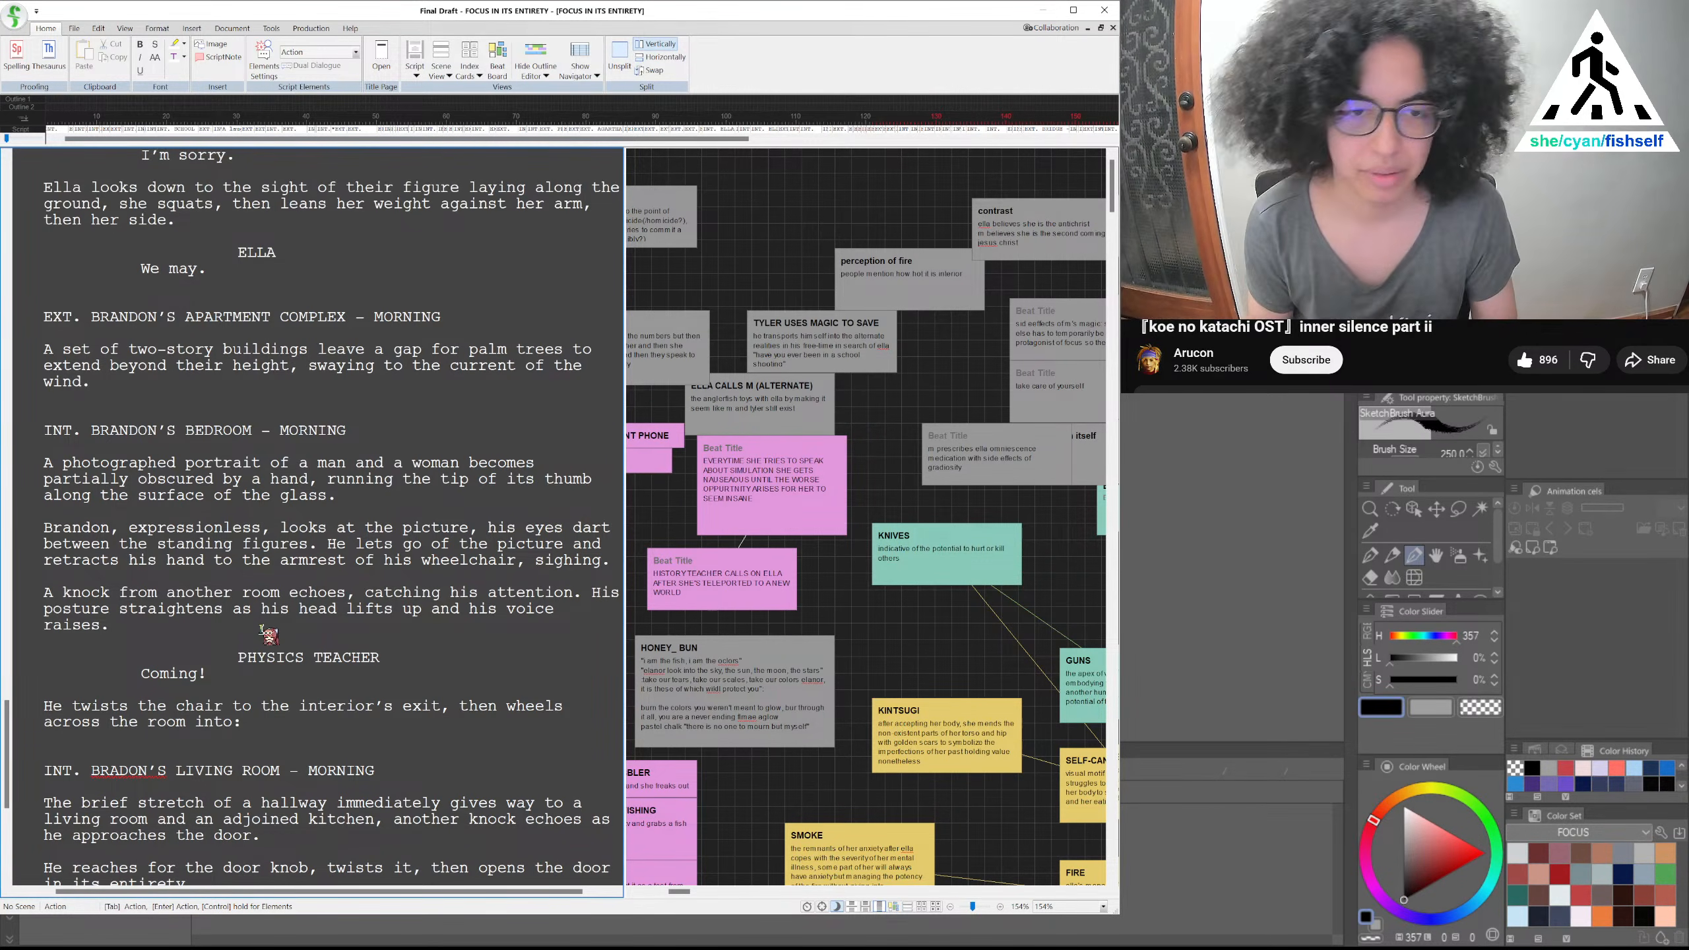
Change the character cue above "Coming!" to BRANDON (PHYSICS TEACHER)
left_click(238, 655)
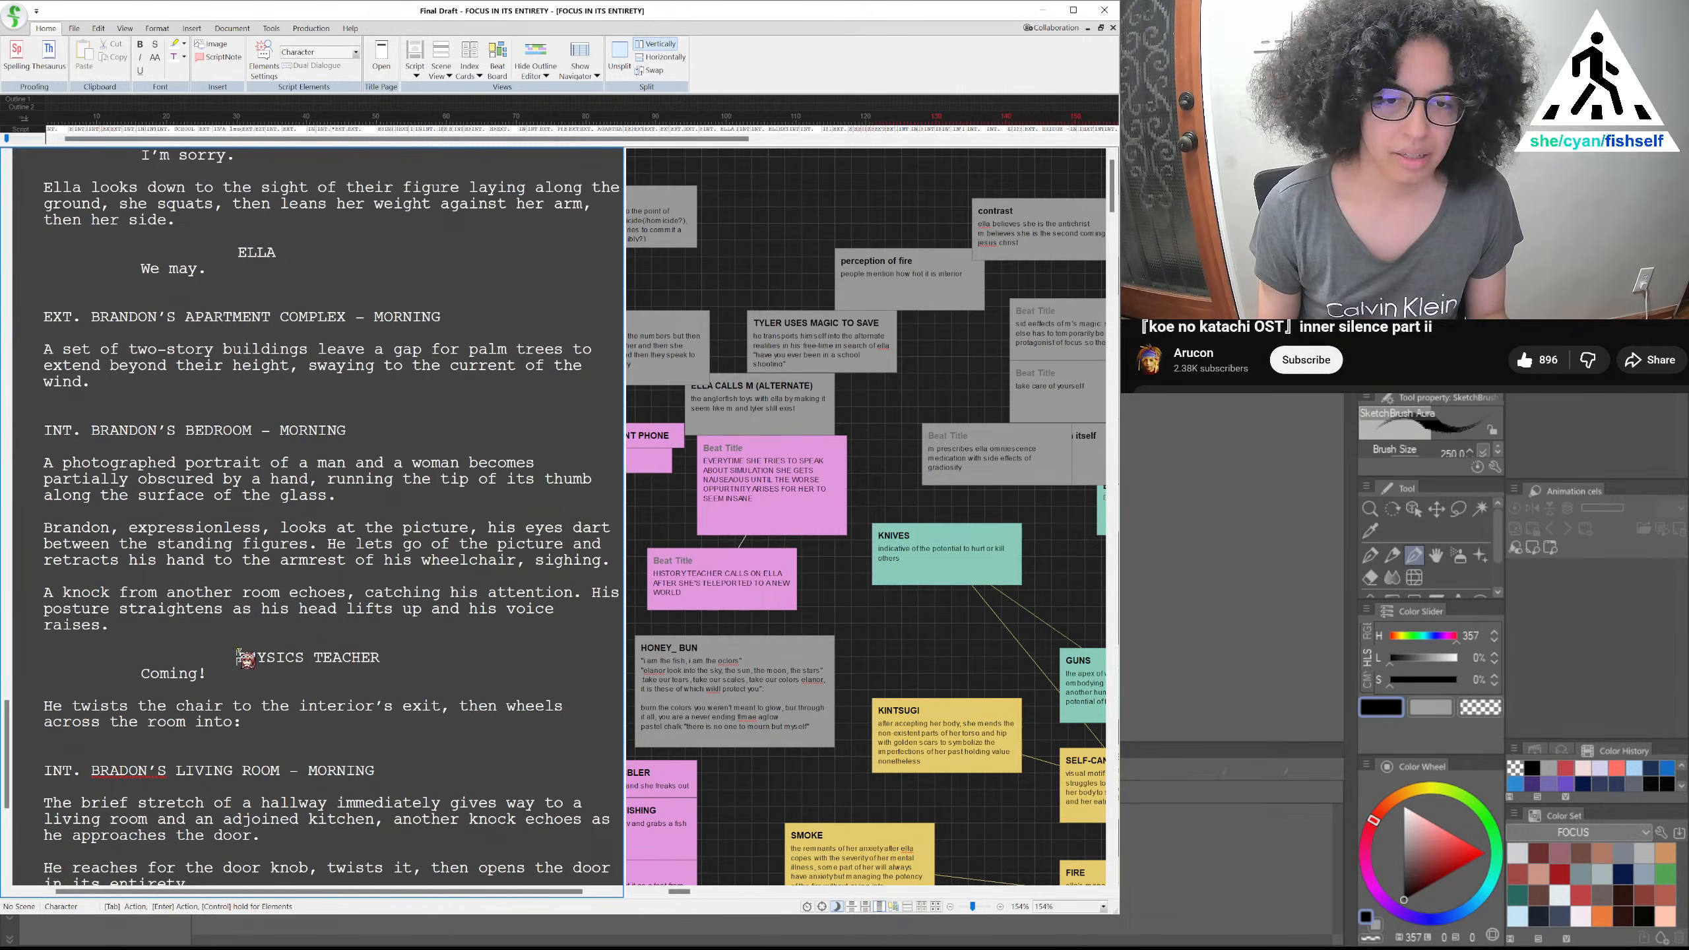
type("BRANDON")
key("End")
type("(")
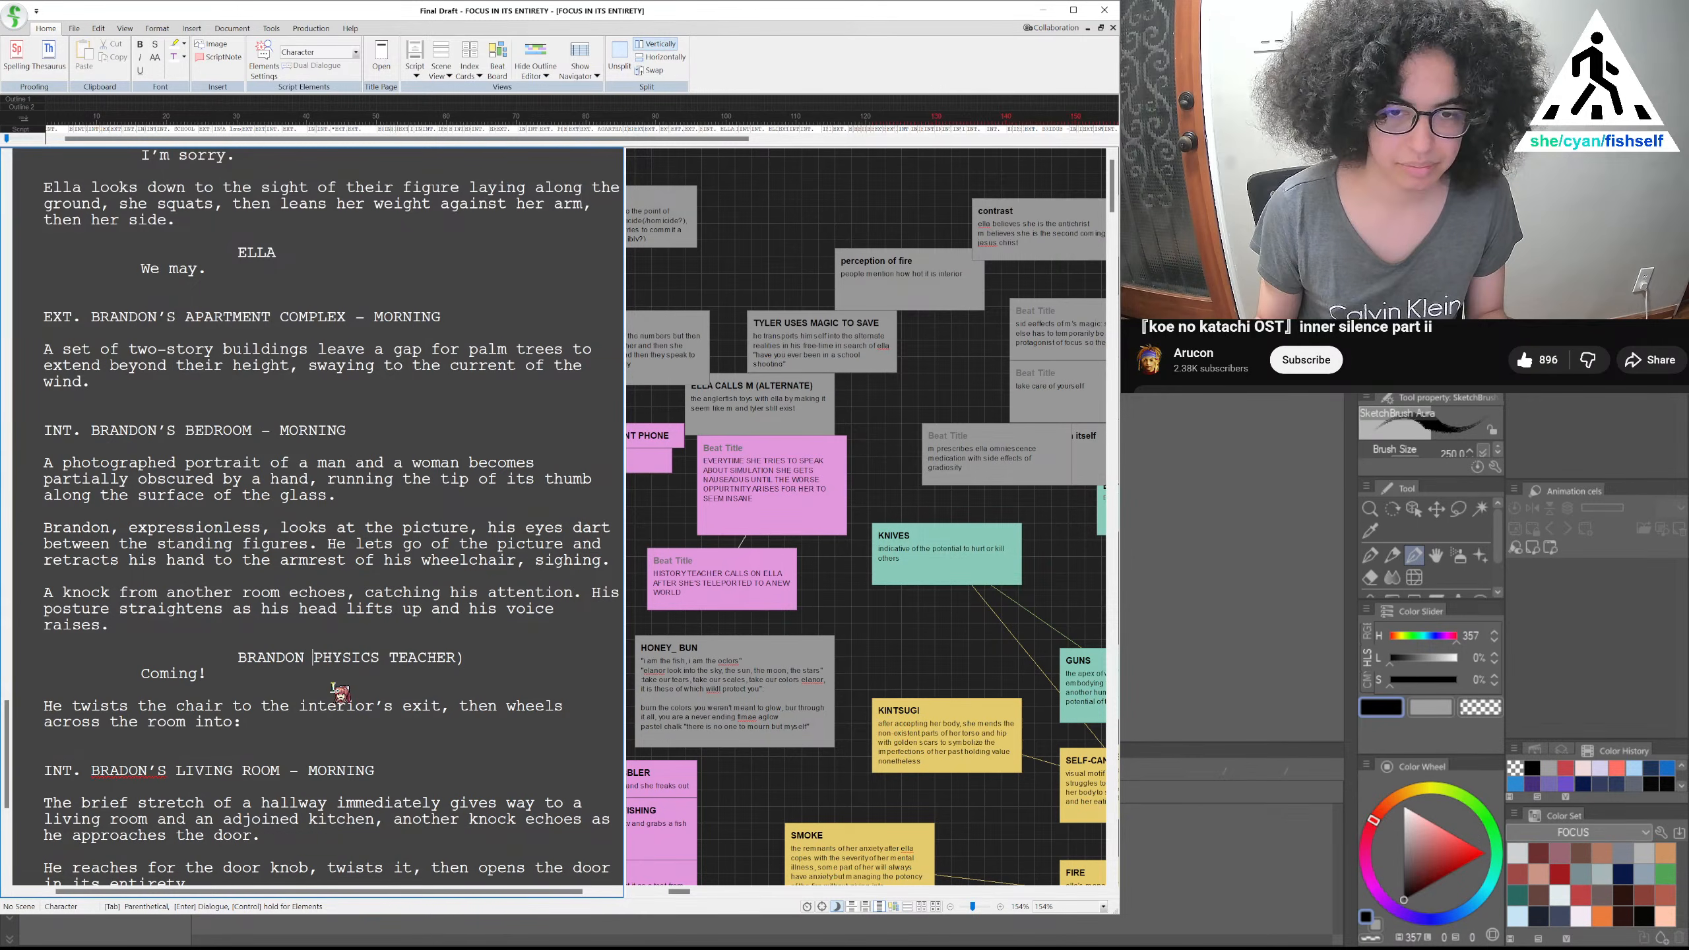
key("BackSpace")
key("BackSpace")
key("BackSpace")
key("BackSpace")
key("BackSpace")
key("BackSpace")
key("BackSpace")
key("BackSpace")
key("BackSpace")
key("BackSpace")
key("BackSpace")
key("BackSpace")
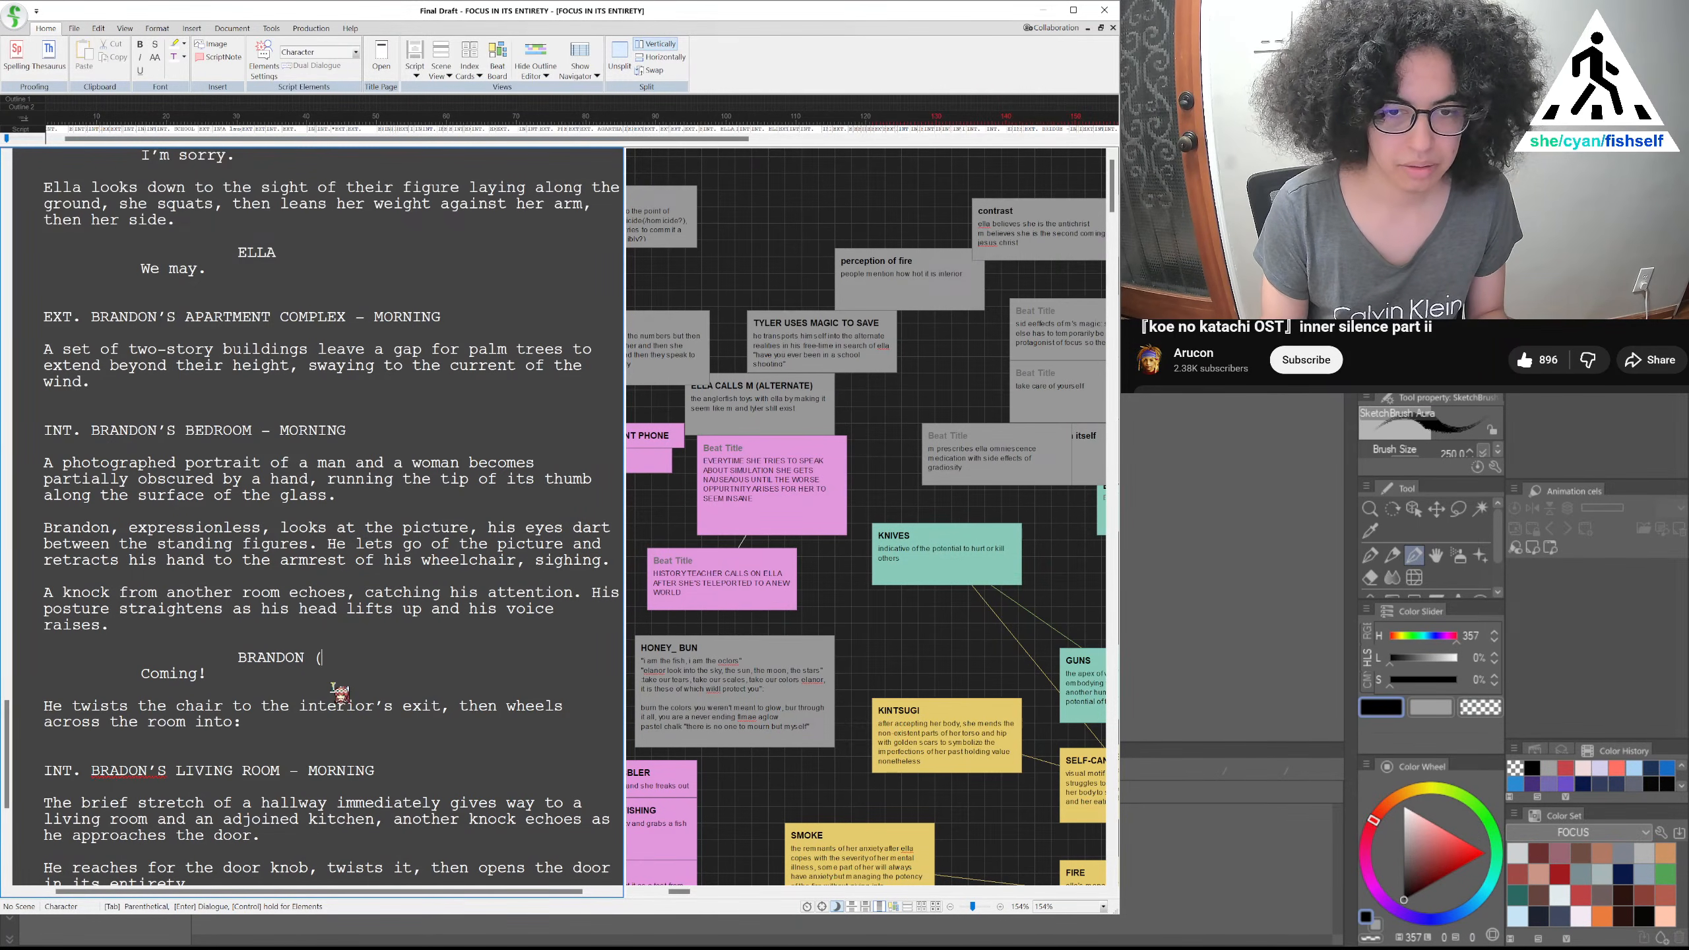
type("ICS TEACHER)")
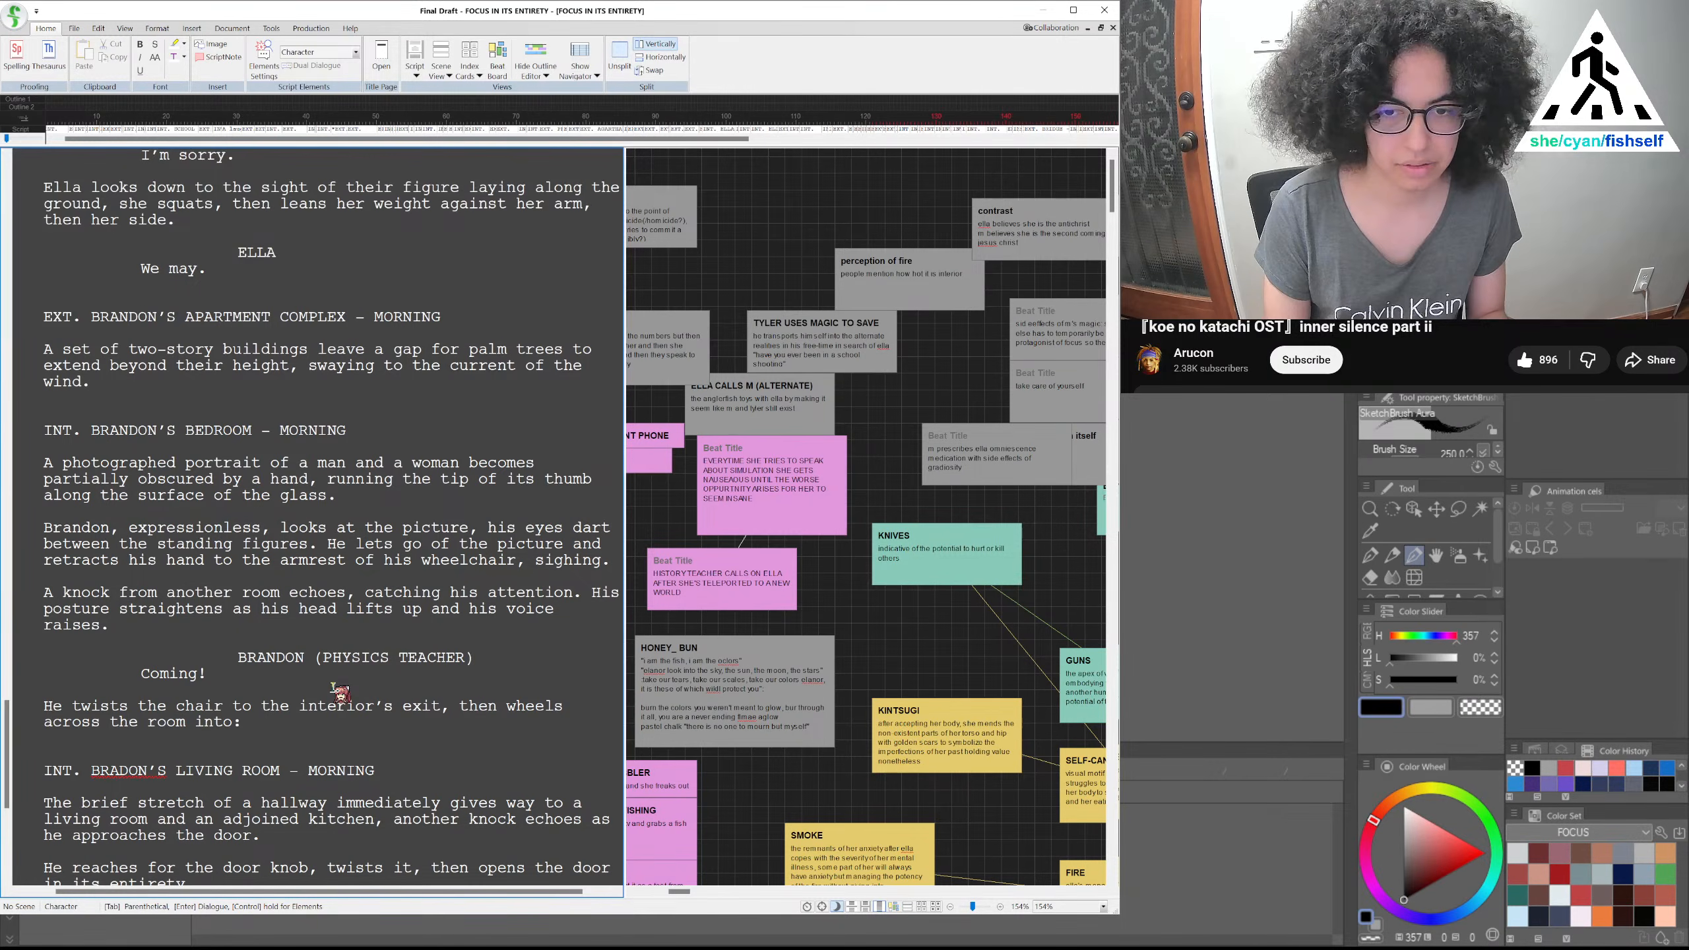
left_click(317, 657)
key("BackSpace")
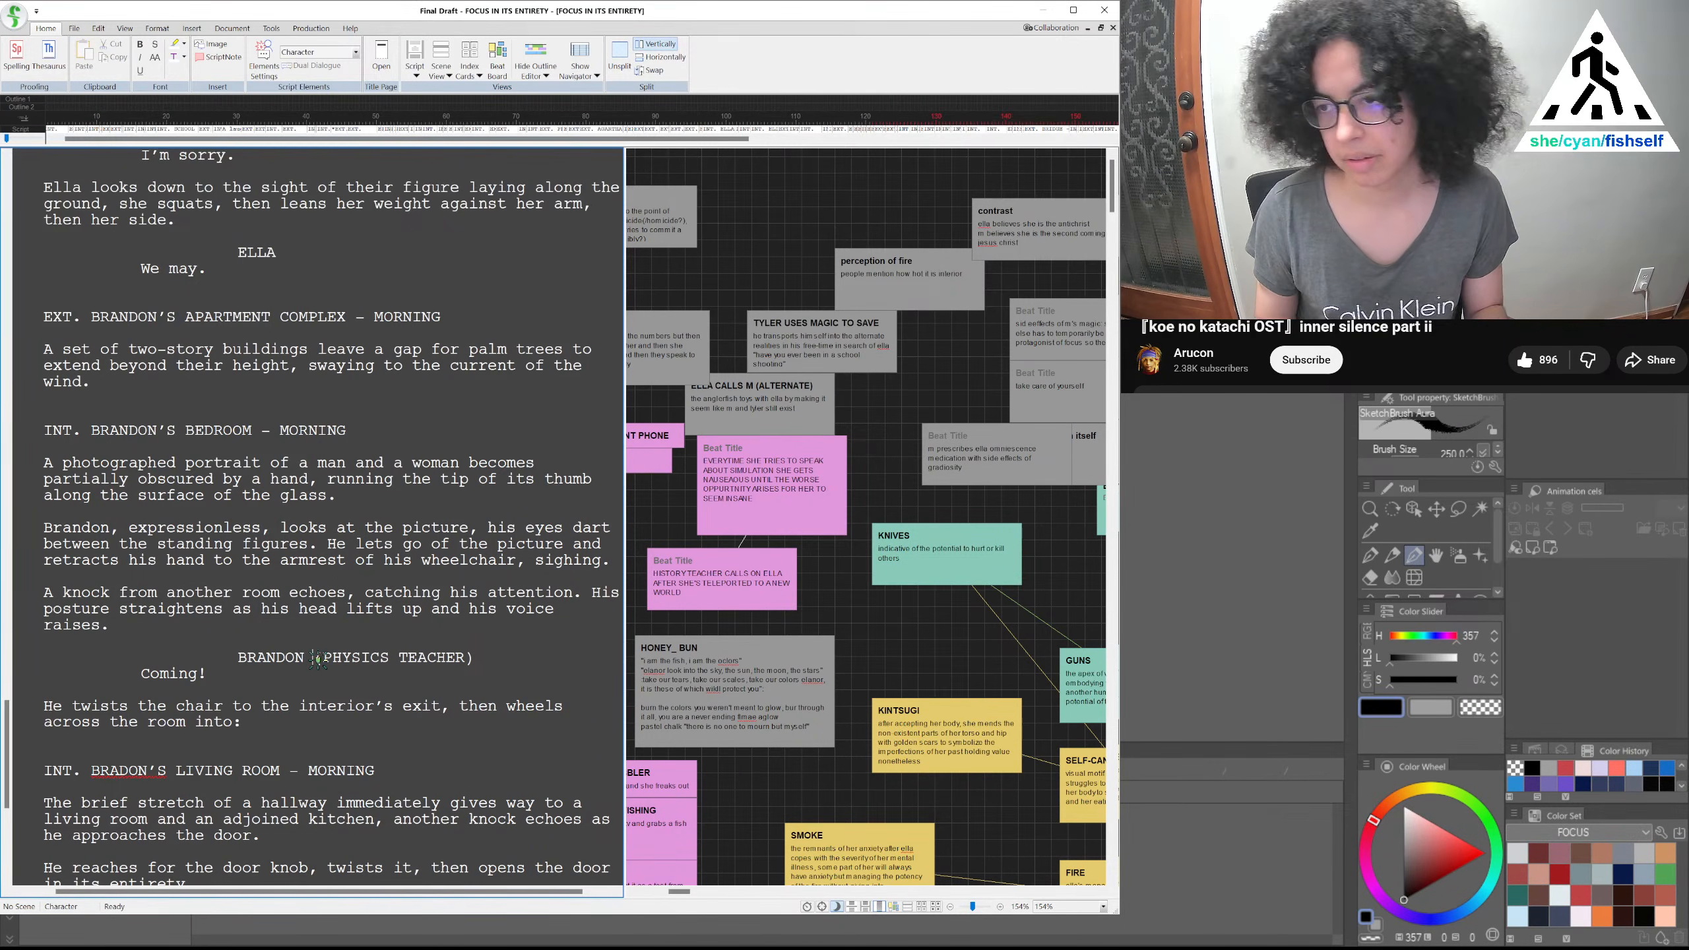
left_click(391, 492)
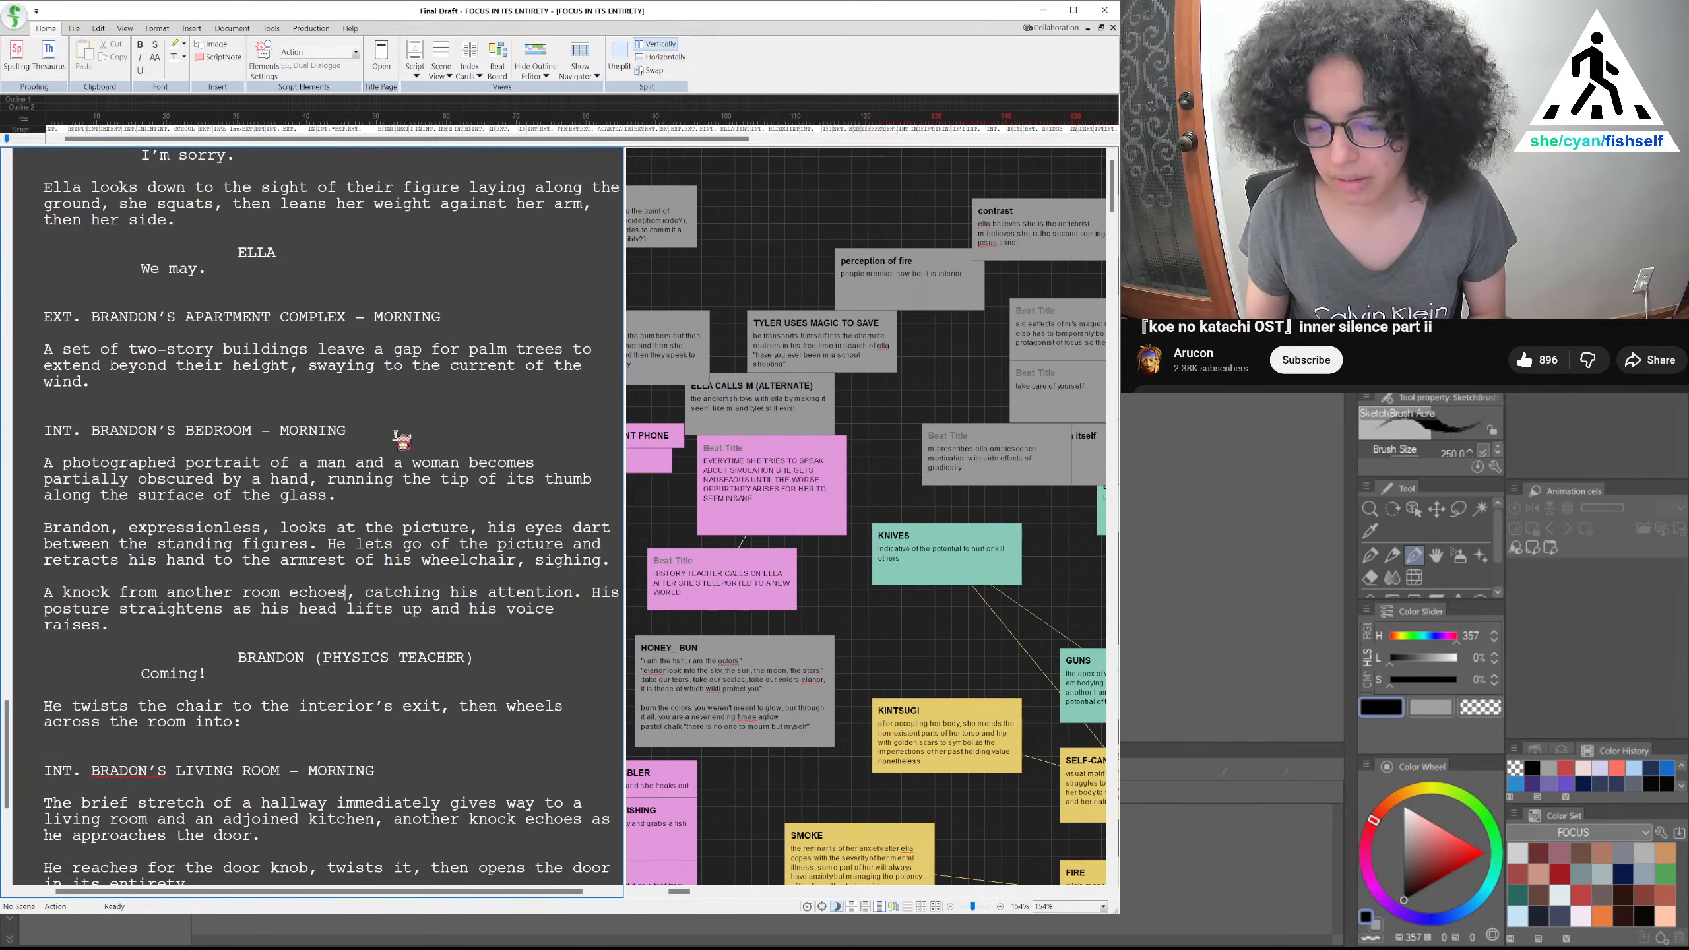
Review the living room scene from the hallway description to Brandon and Elizabeth's greeting
scroll(404, 449, "down", 1)
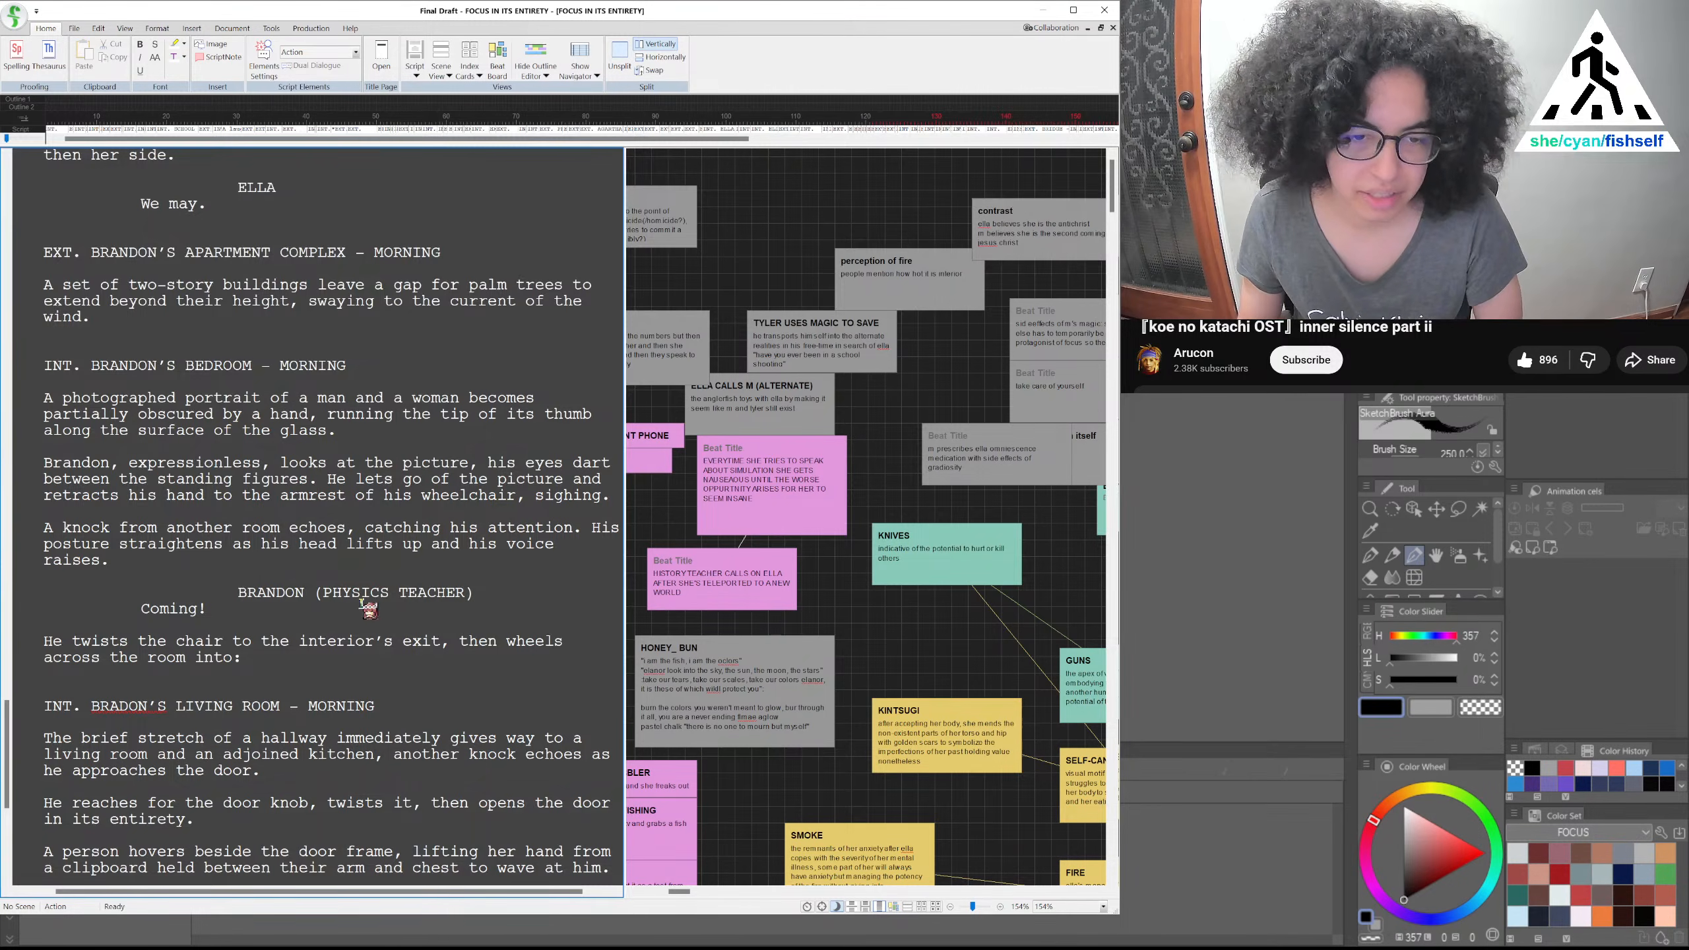
scroll(383, 456, "down", 2)
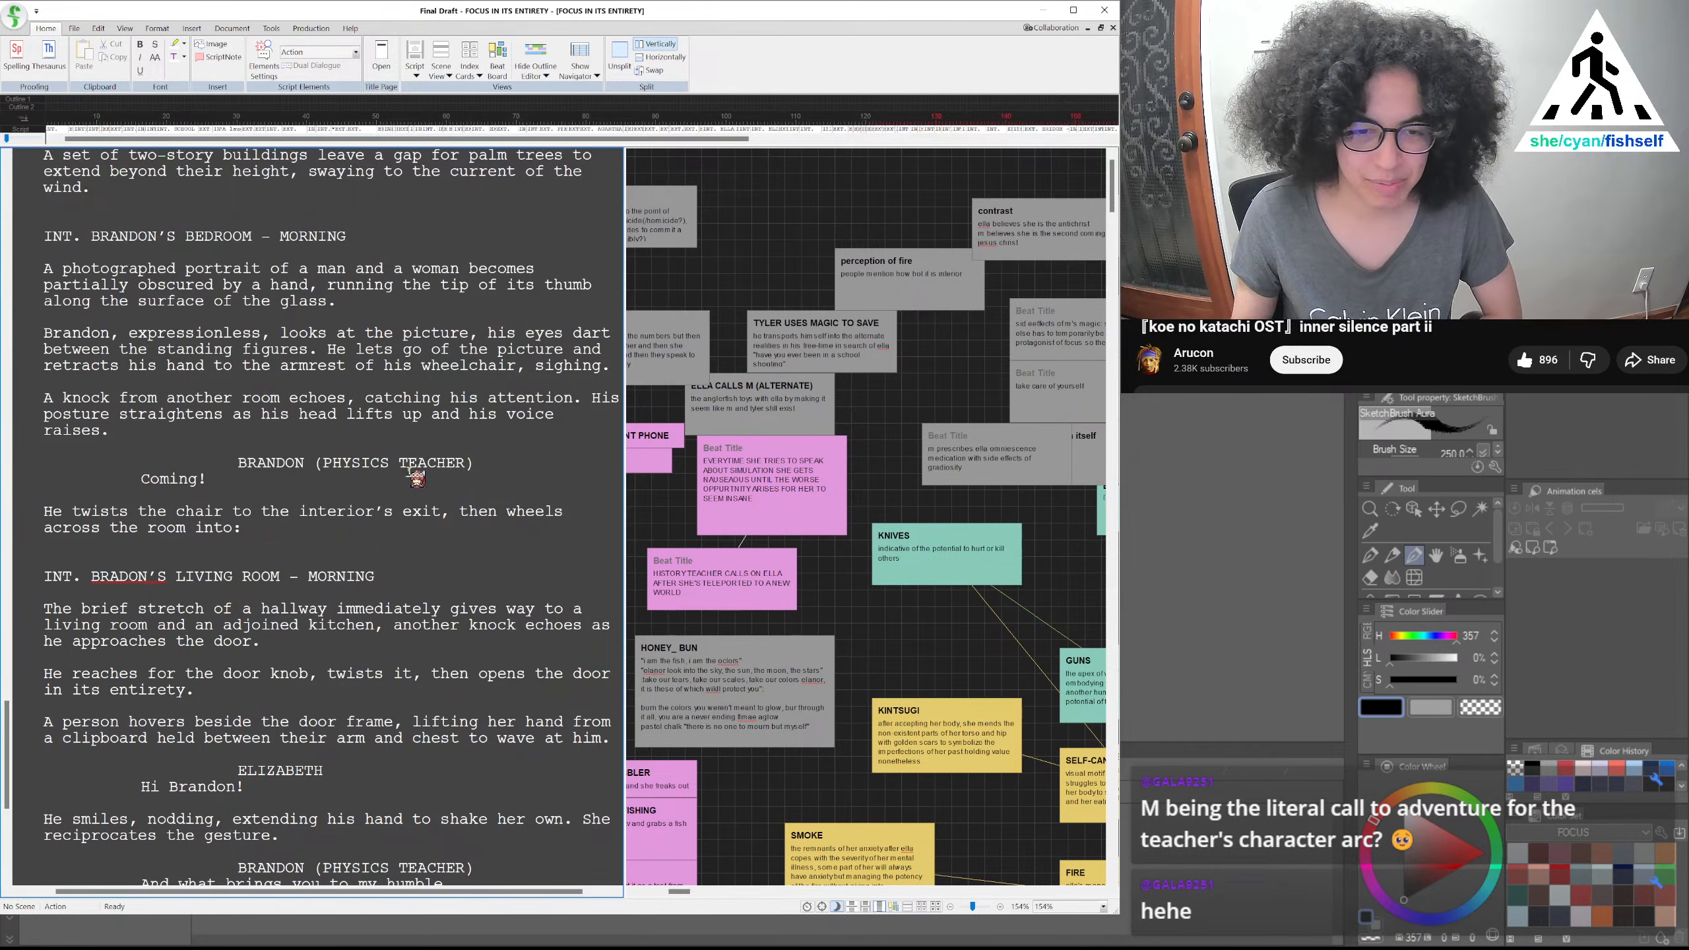
scroll(270, 546, "down", 1)
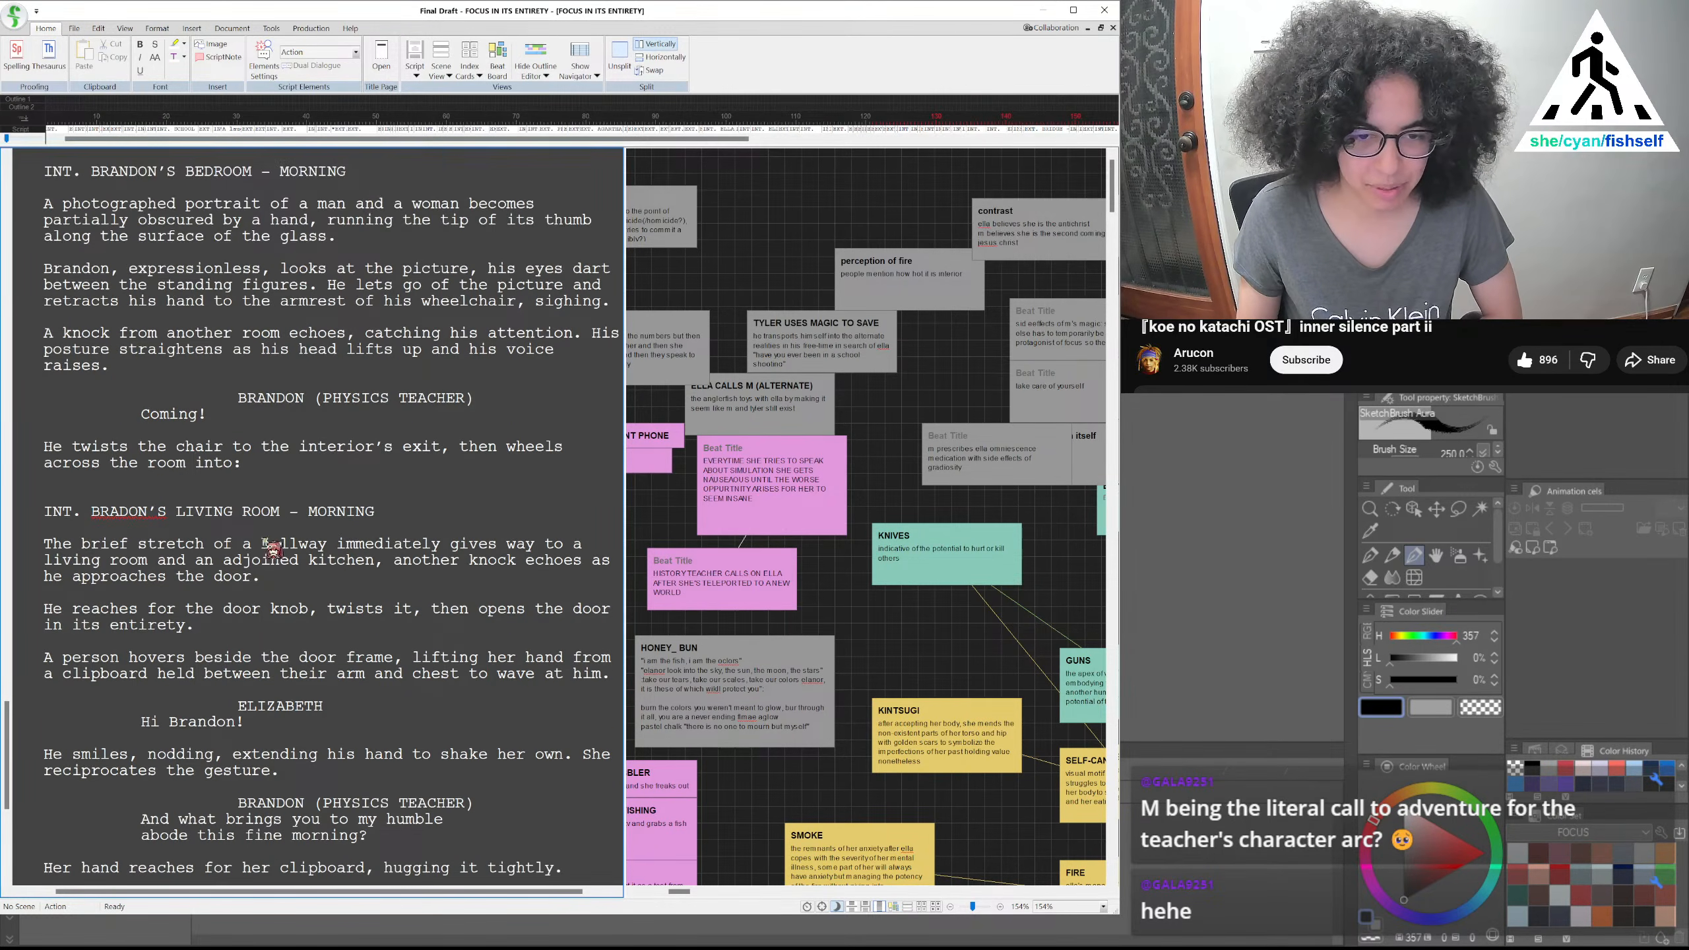
left_click_drag(186, 670, 418, 658)
left_click_drag(205, 674, 558, 676)
scroll(533, 690, "down", 3)
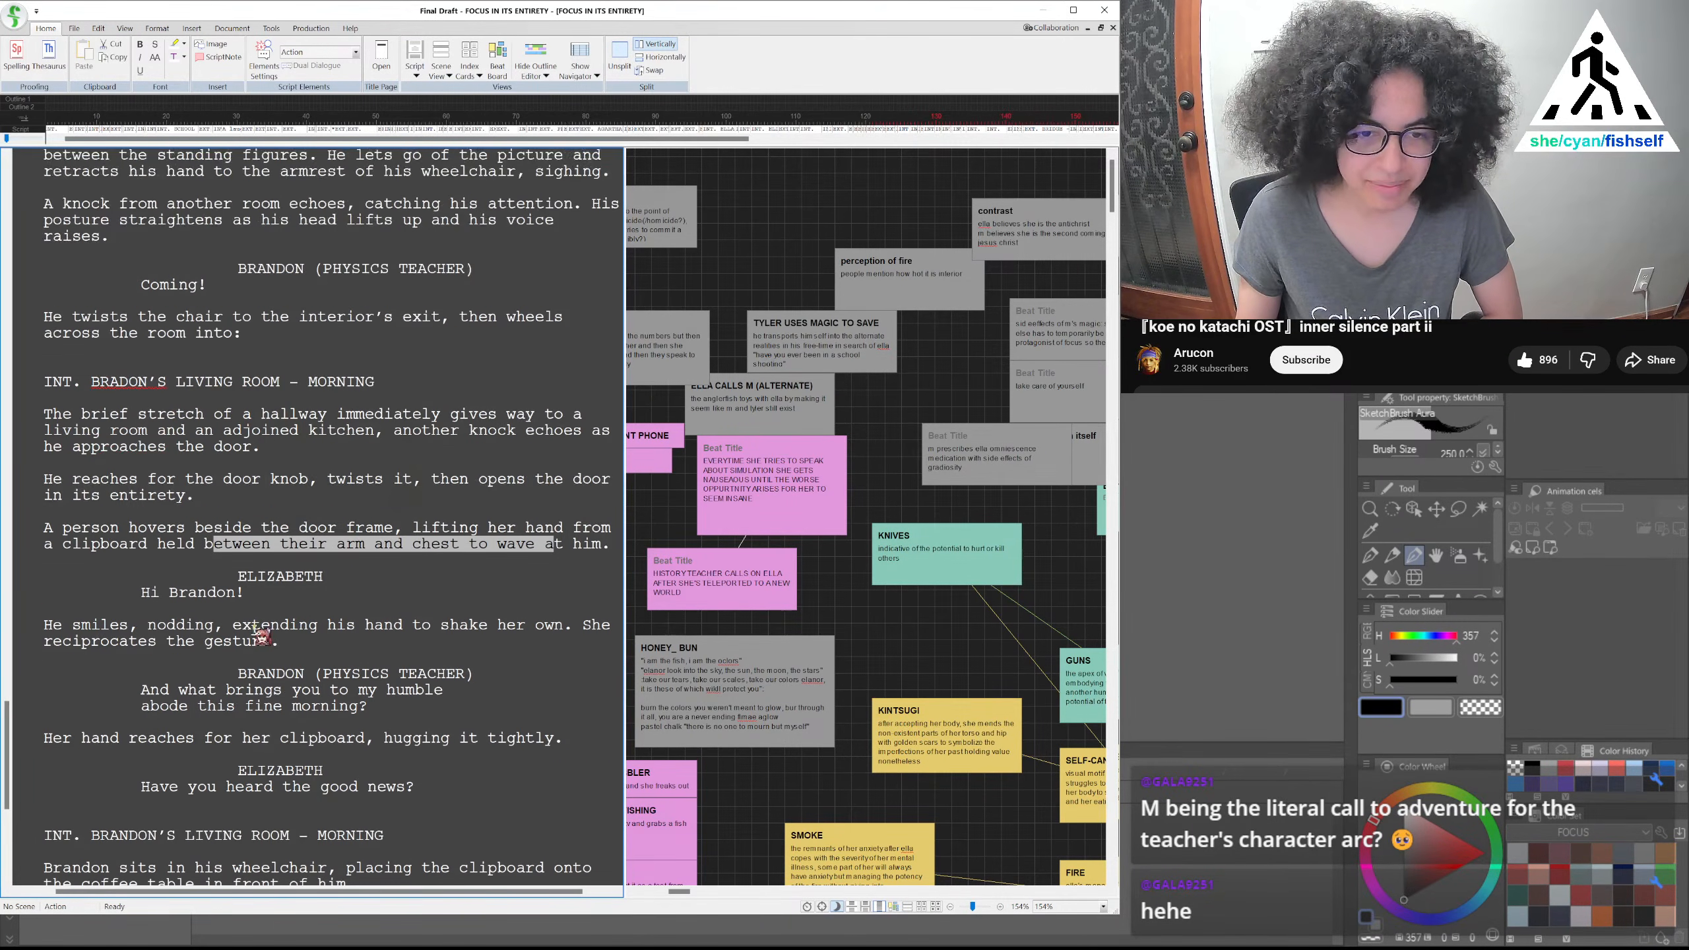
left_click(281, 642)
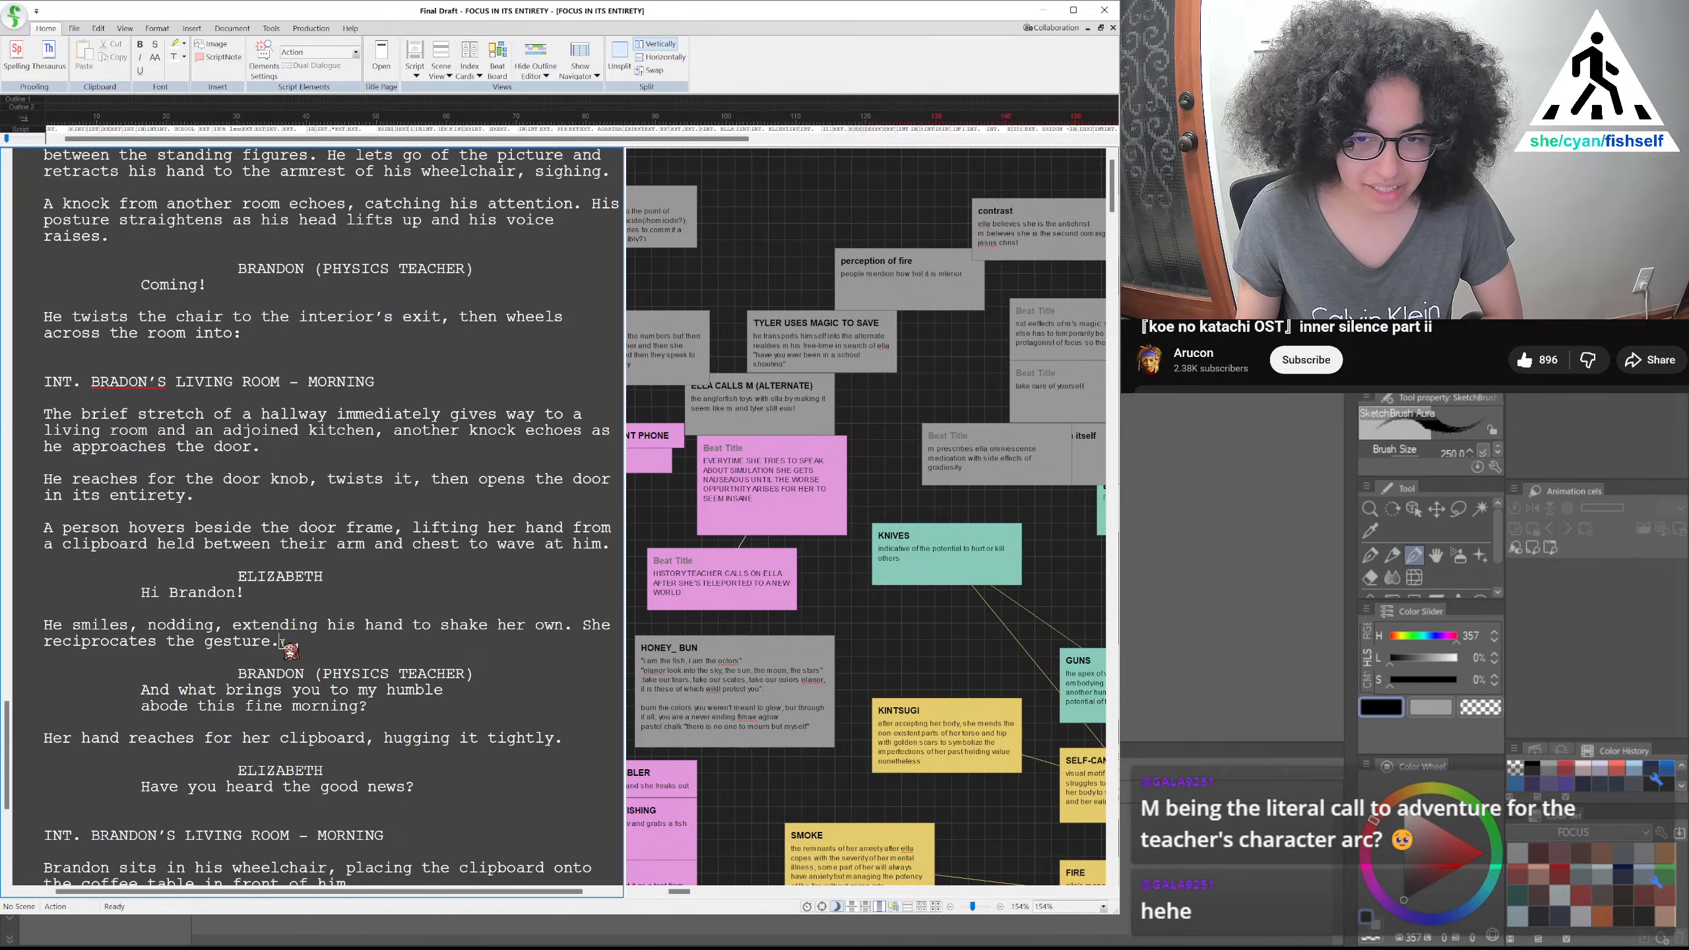
left_click_drag(270, 634, 234, 639)
scroll(251, 642, "down", 1)
Remove the (PHYSICS TEACHER) extension from Brandon's cue above "And what brings you to my humble abode this fine morning?"
left_click(324, 590)
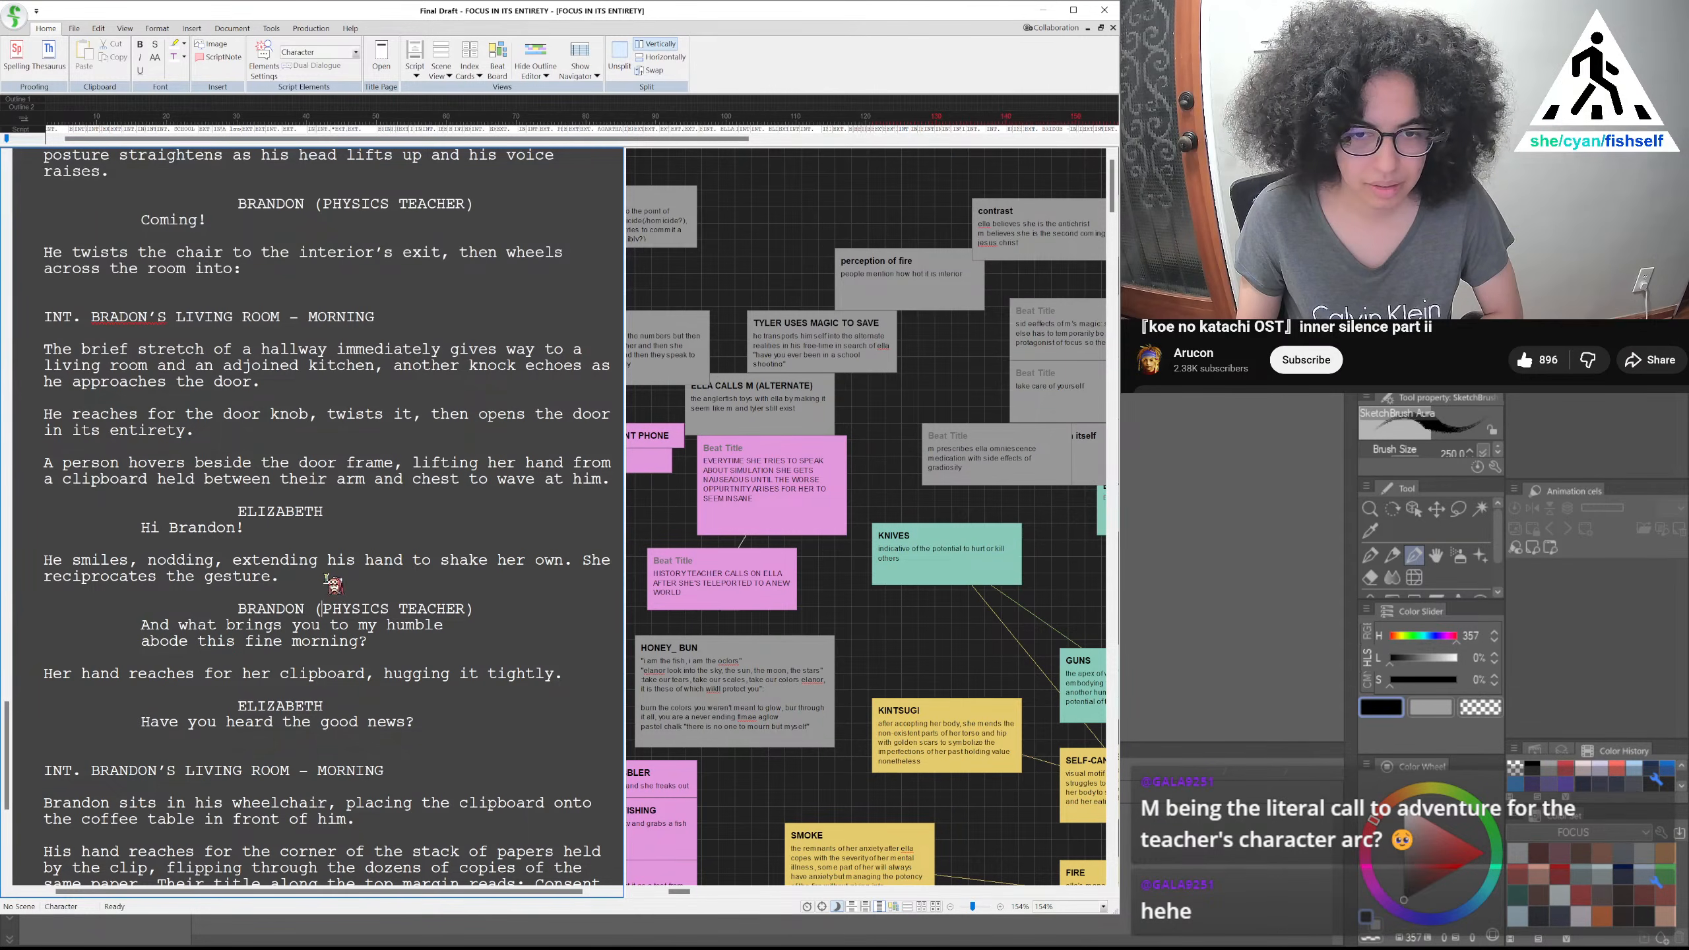
double_click(329, 577)
left_click(305, 576)
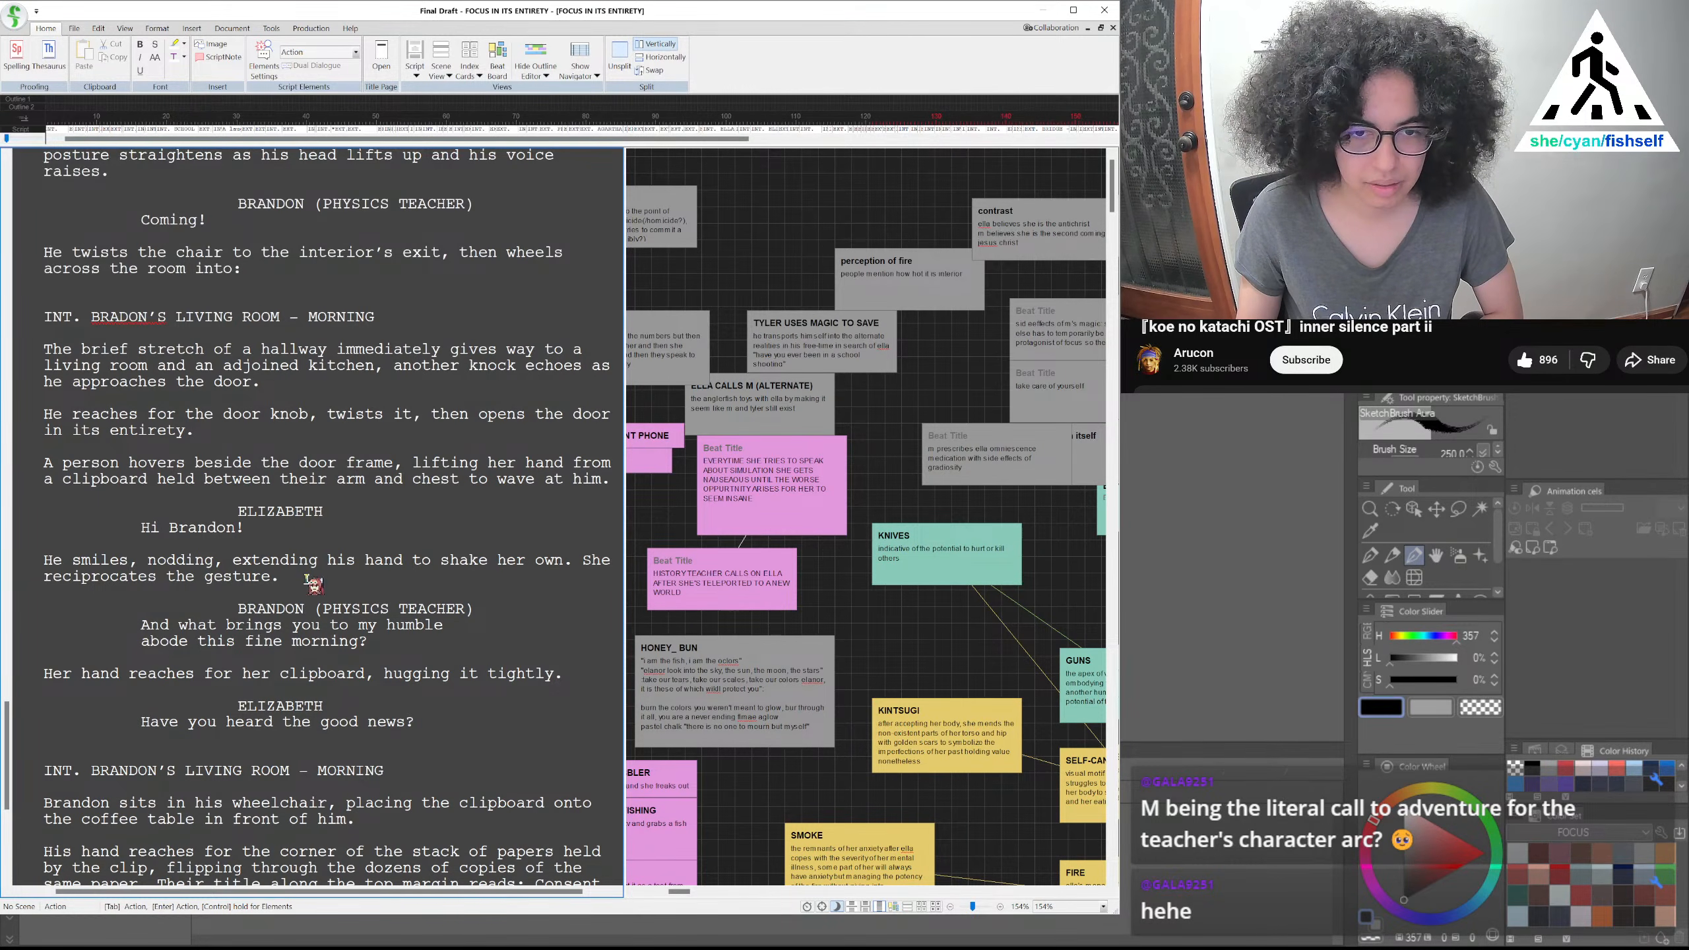
left_click_drag(190, 641, 511, 609)
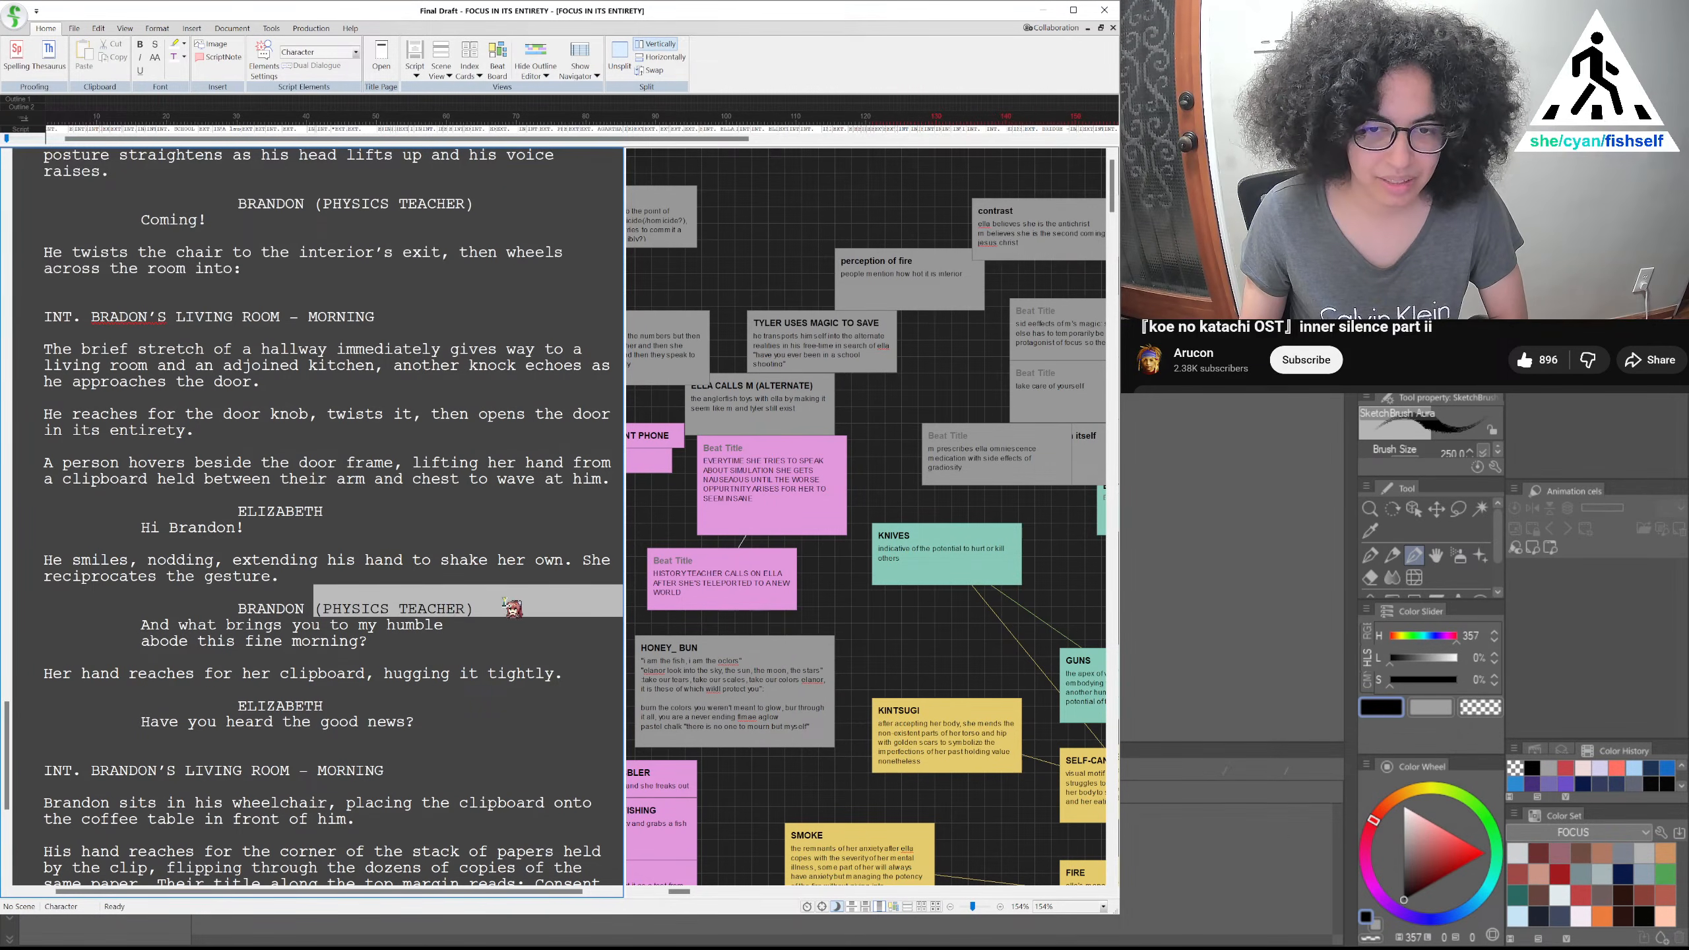
key("BackSpace")
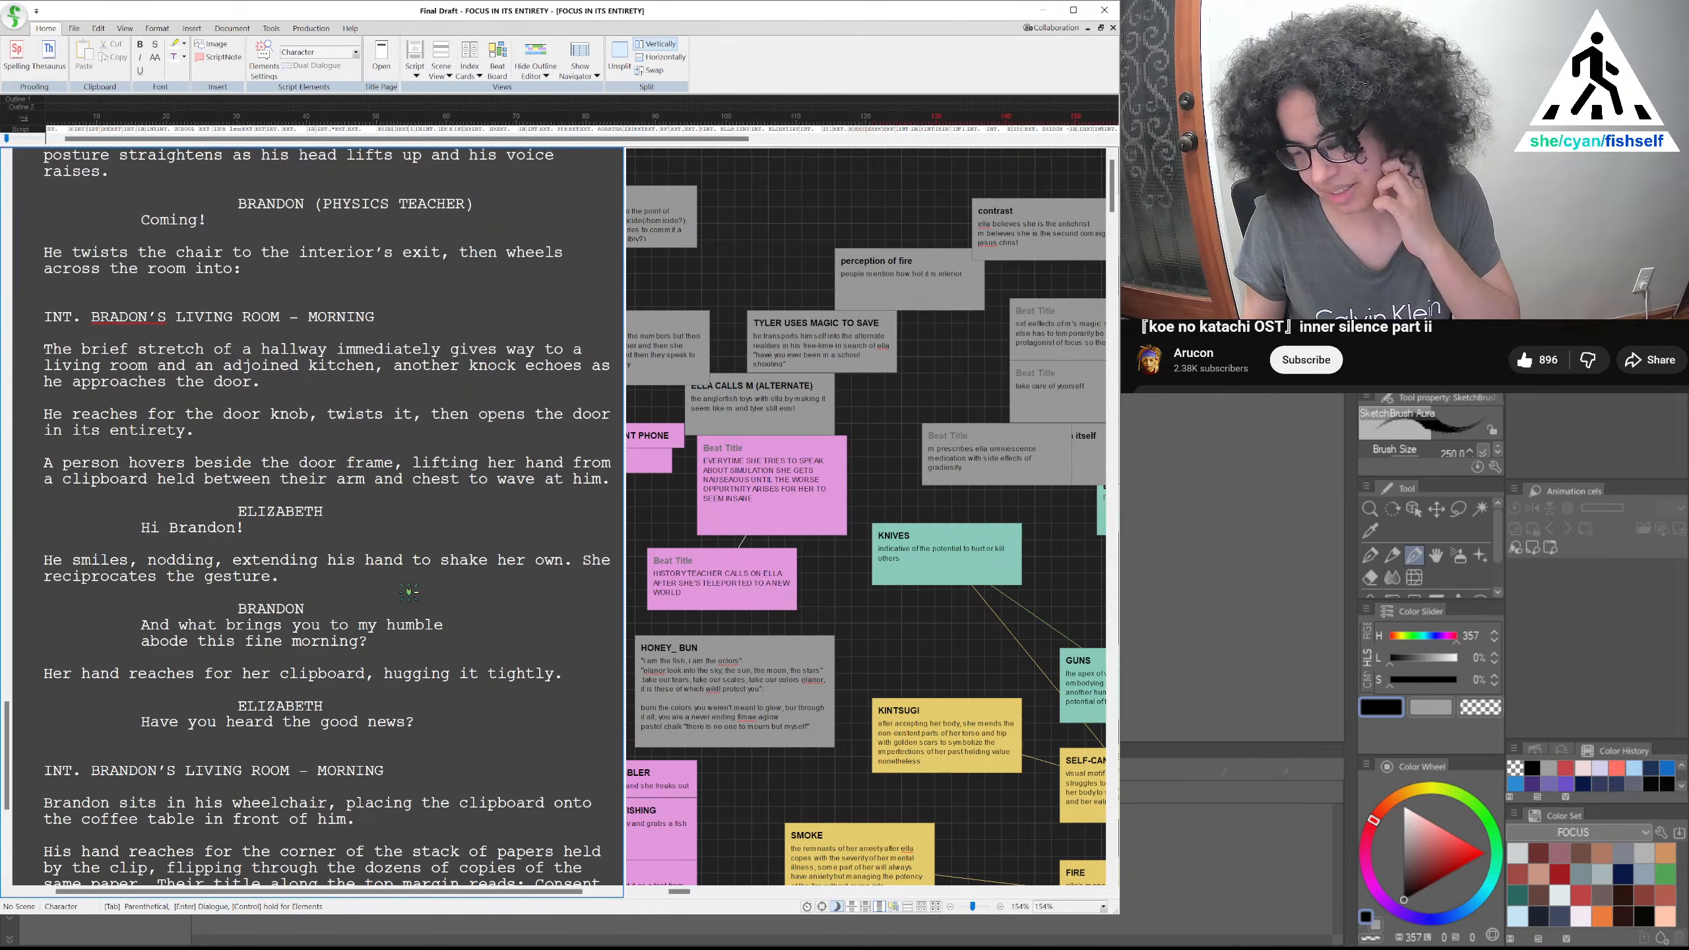
Reread the end of the greeting scene, from Elizabeth hugging her clipboard through "Have you heard the good news?" to the following scene heading
left_click_drag(138, 674, 490, 671)
left_click_drag(150, 723, 449, 721)
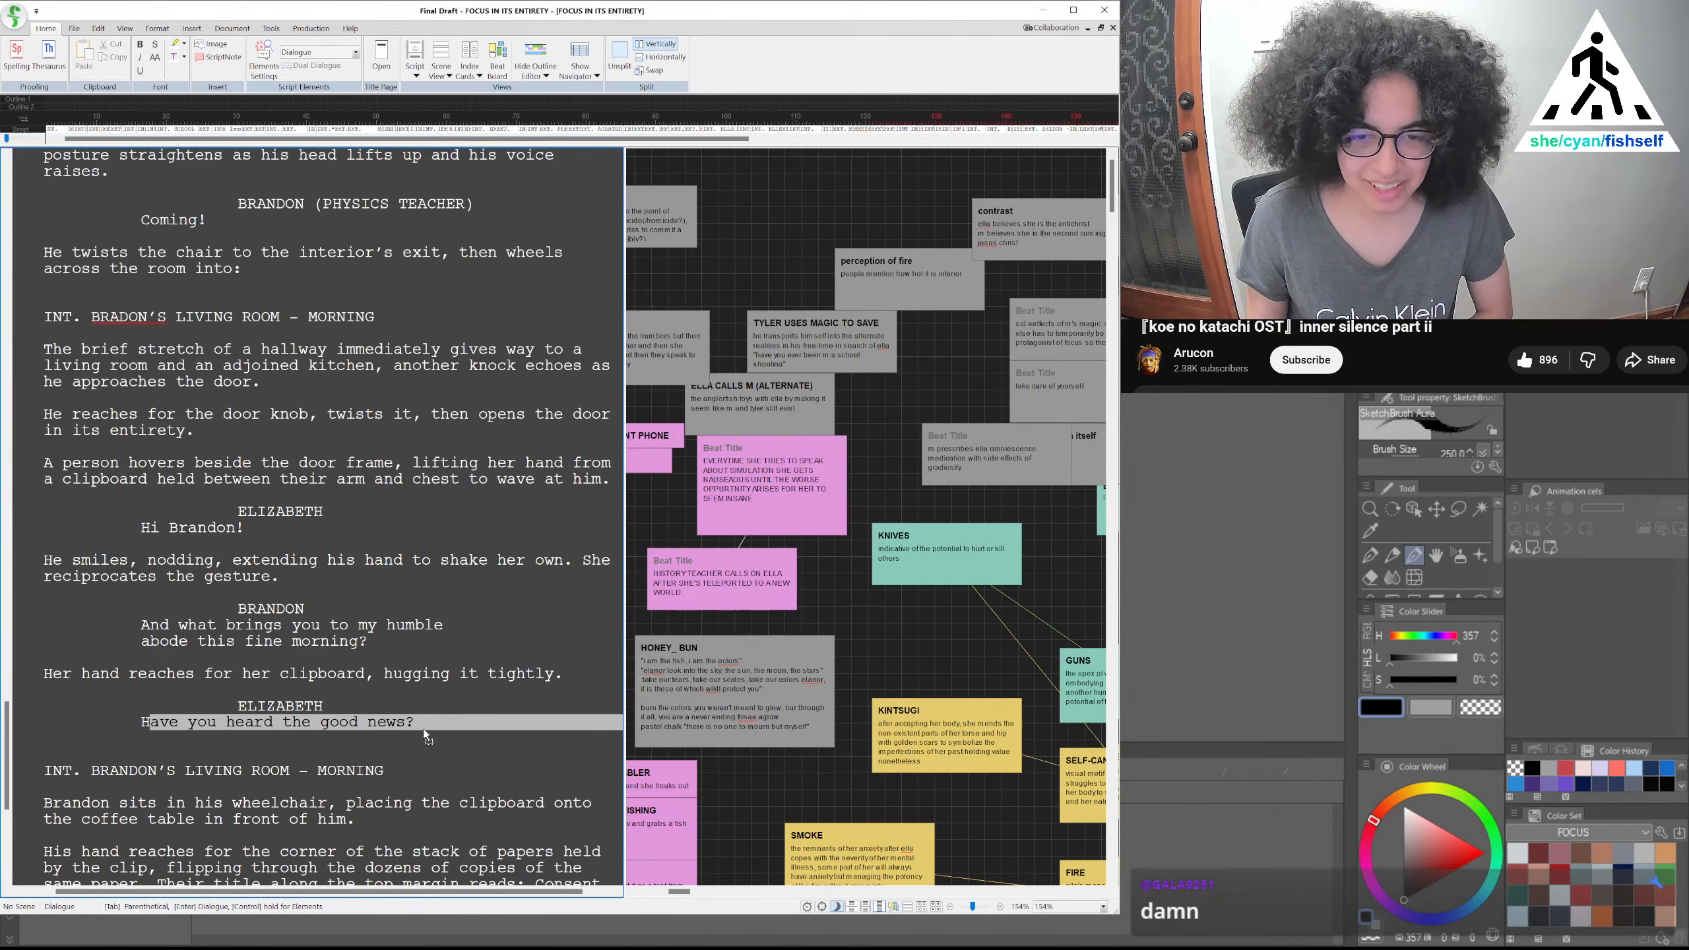
left_click(413, 626)
triple_click(495, 724)
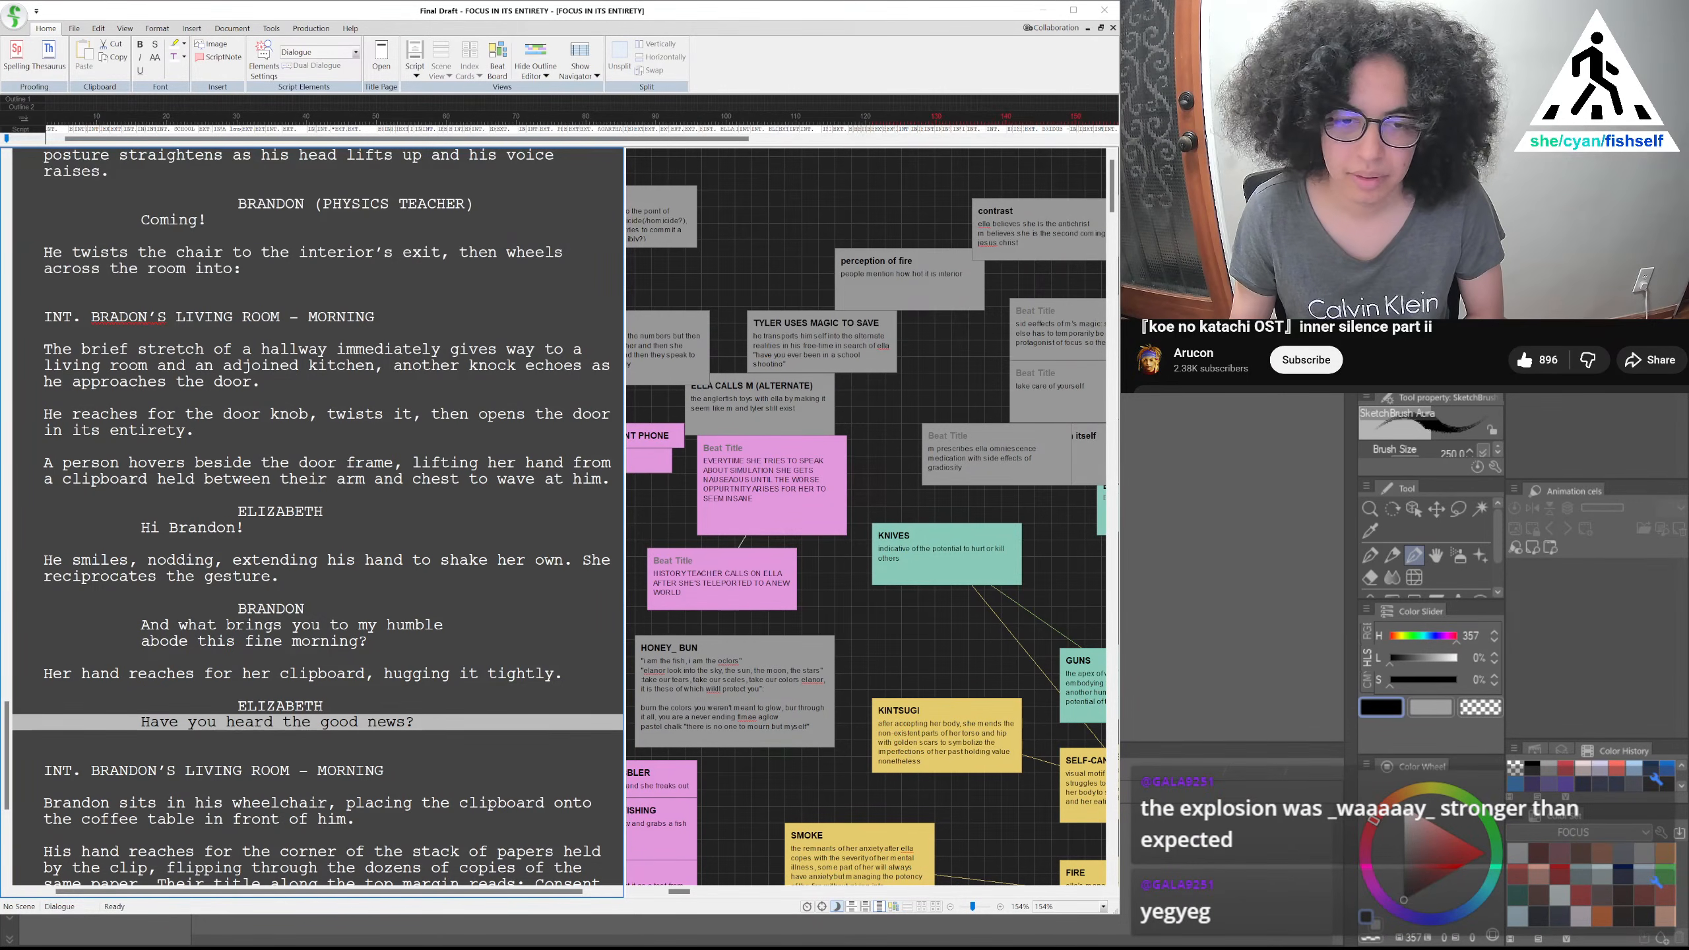
scroll(313, 519, "down", 4)
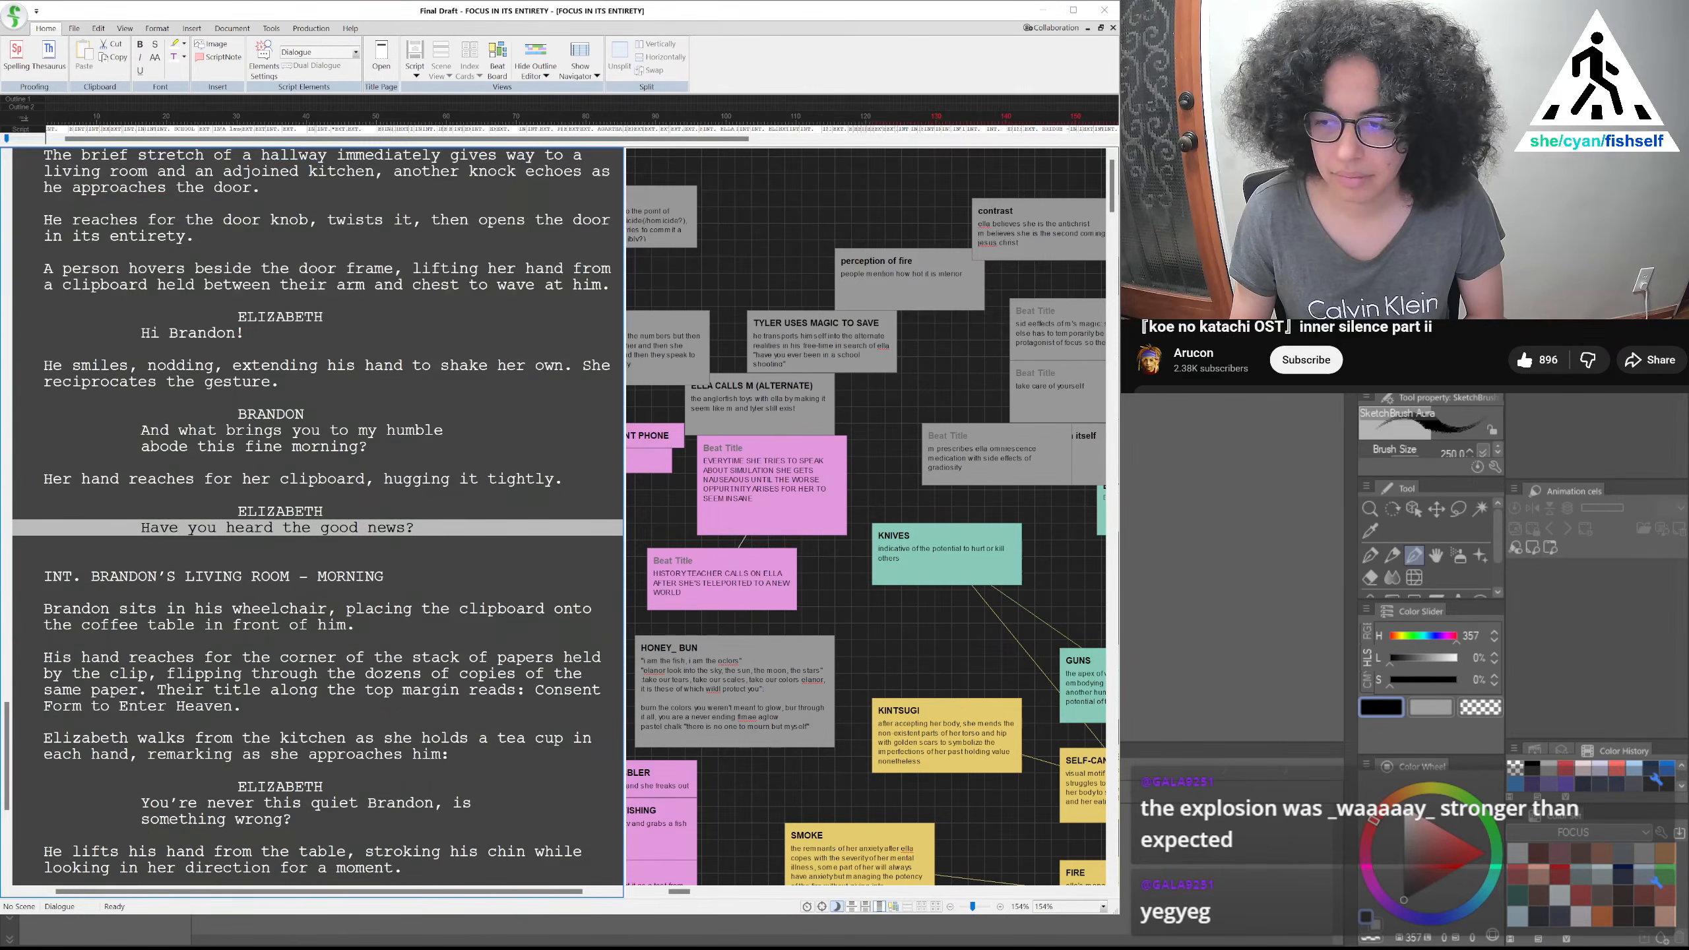
left_click(297, 585)
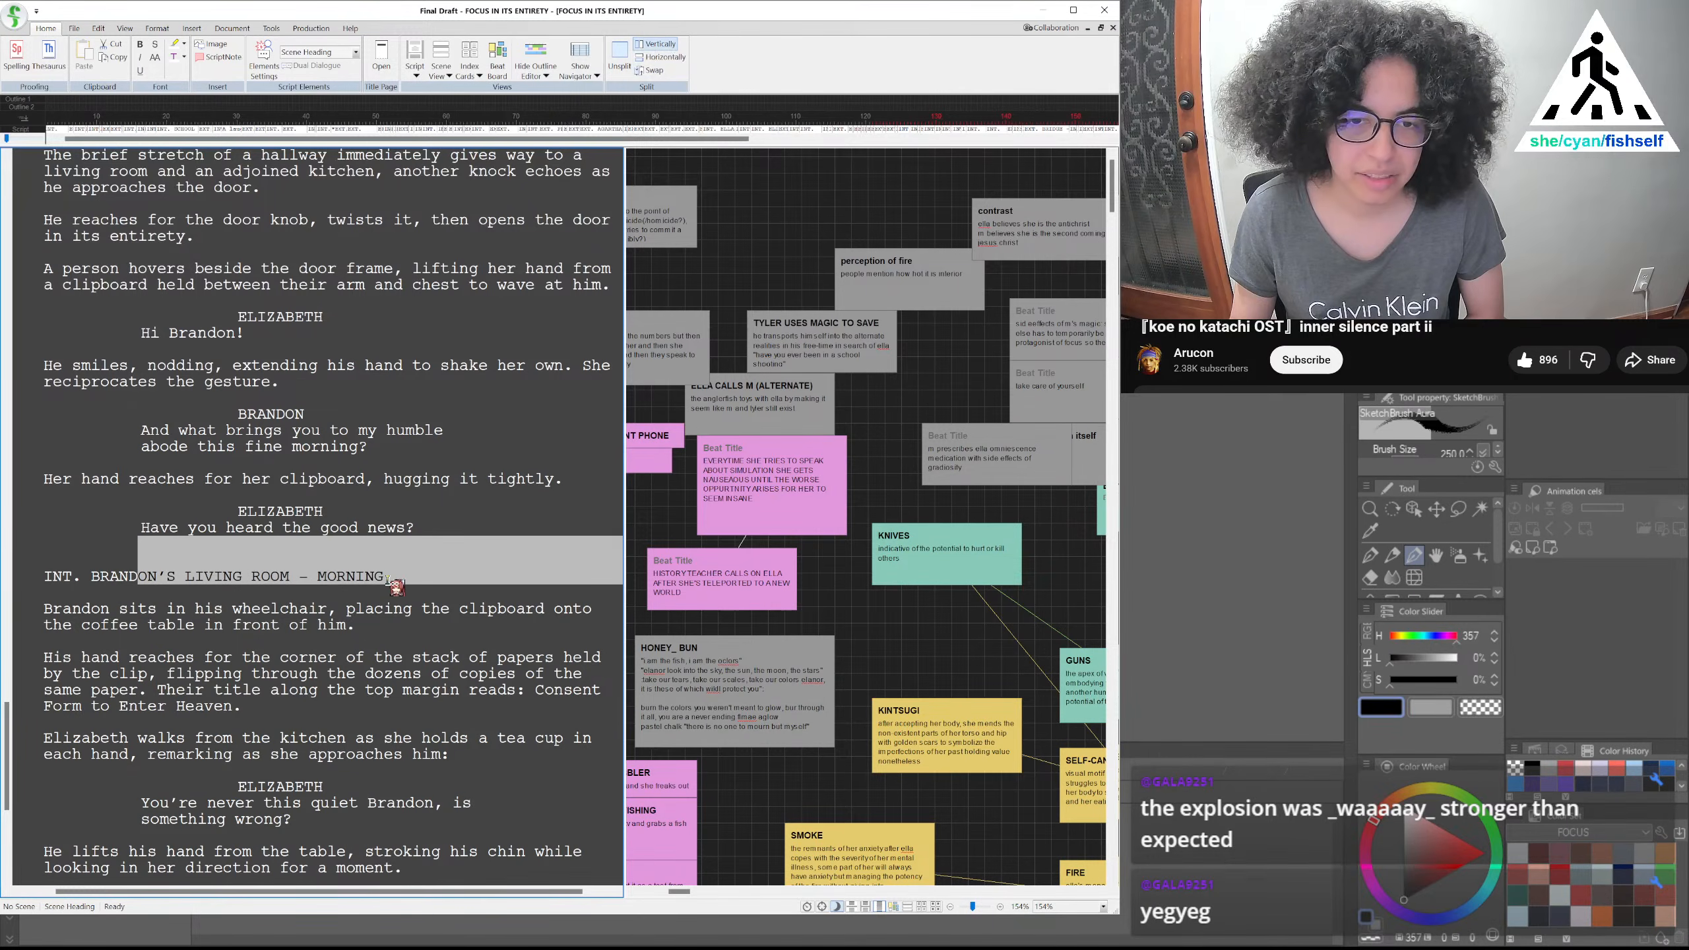
left_click(362, 639)
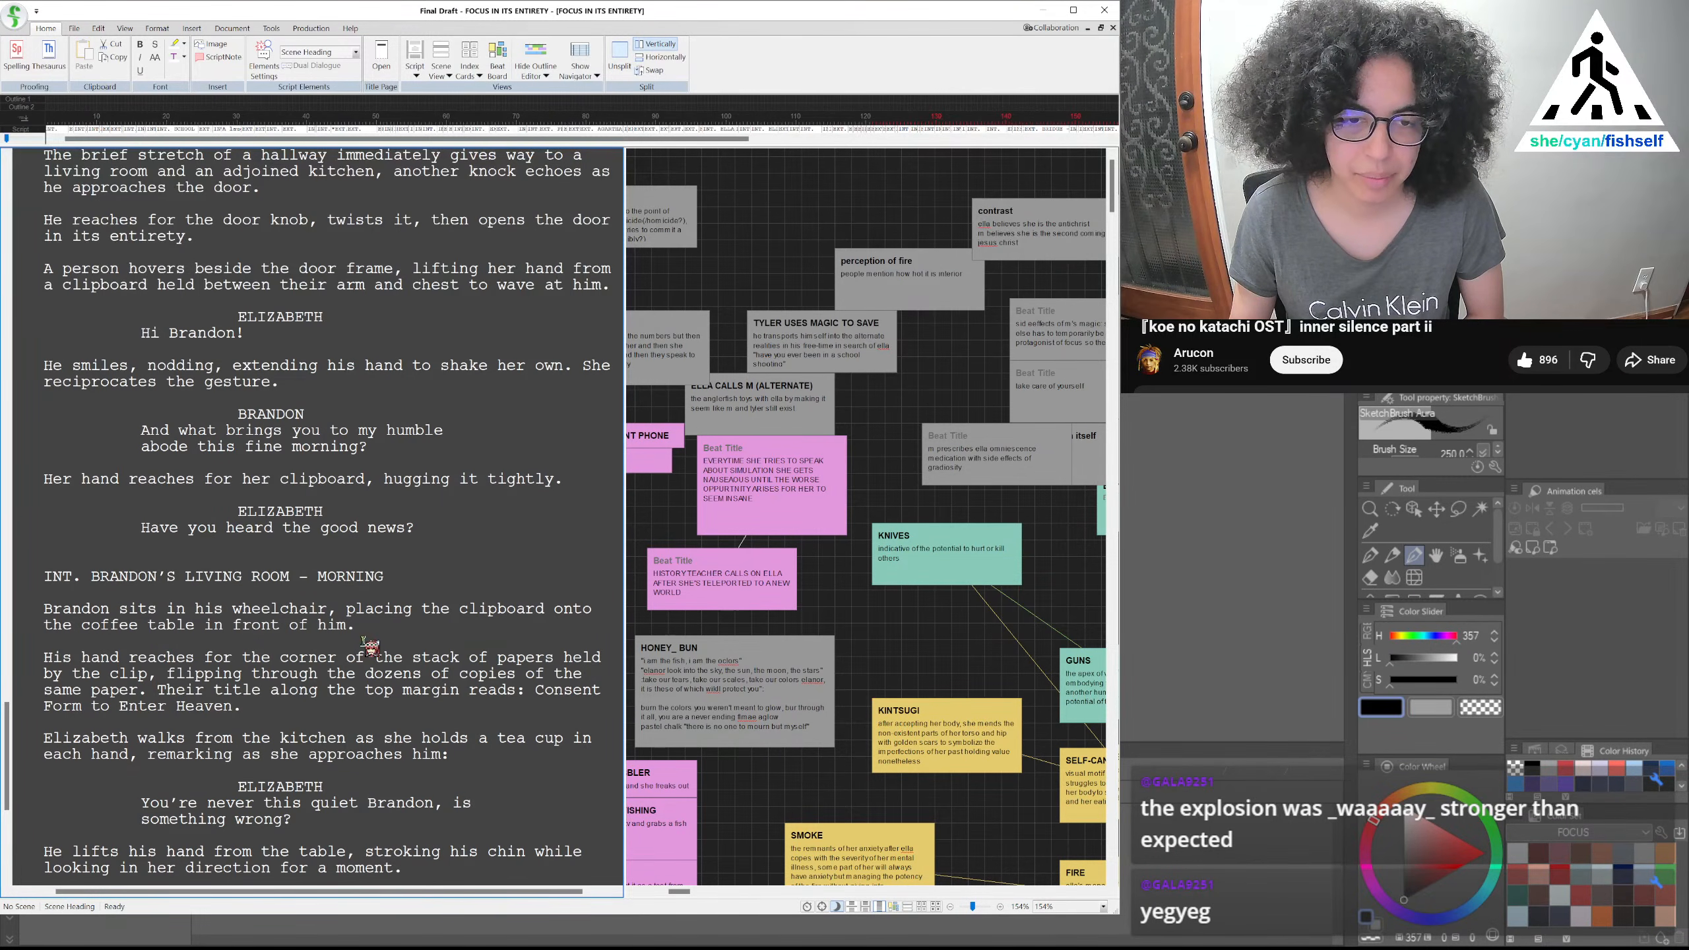
Reread the second living room scene from Brandon placing the clipboard on the coffee table to Elizabeth setting down the tea cup
left_click_drag(140, 611, 368, 622)
left_click_drag(130, 657, 242, 708)
scroll(220, 689, "down", 2)
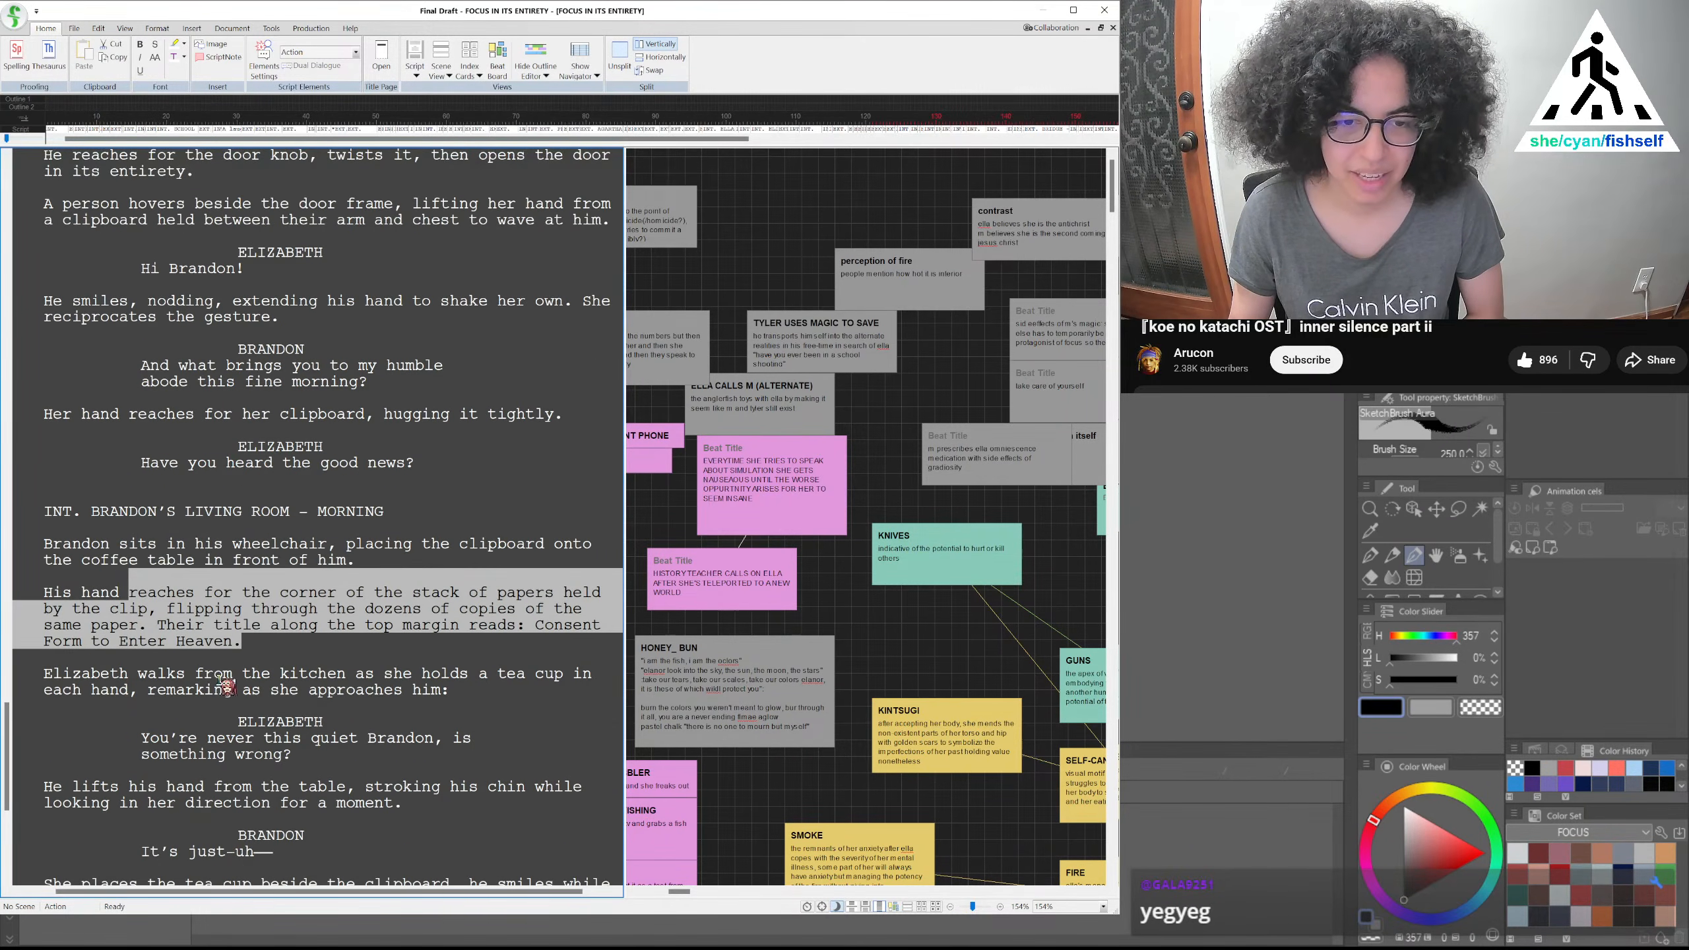
left_click_drag(157, 675, 447, 699)
scroll(435, 697, "down", 3)
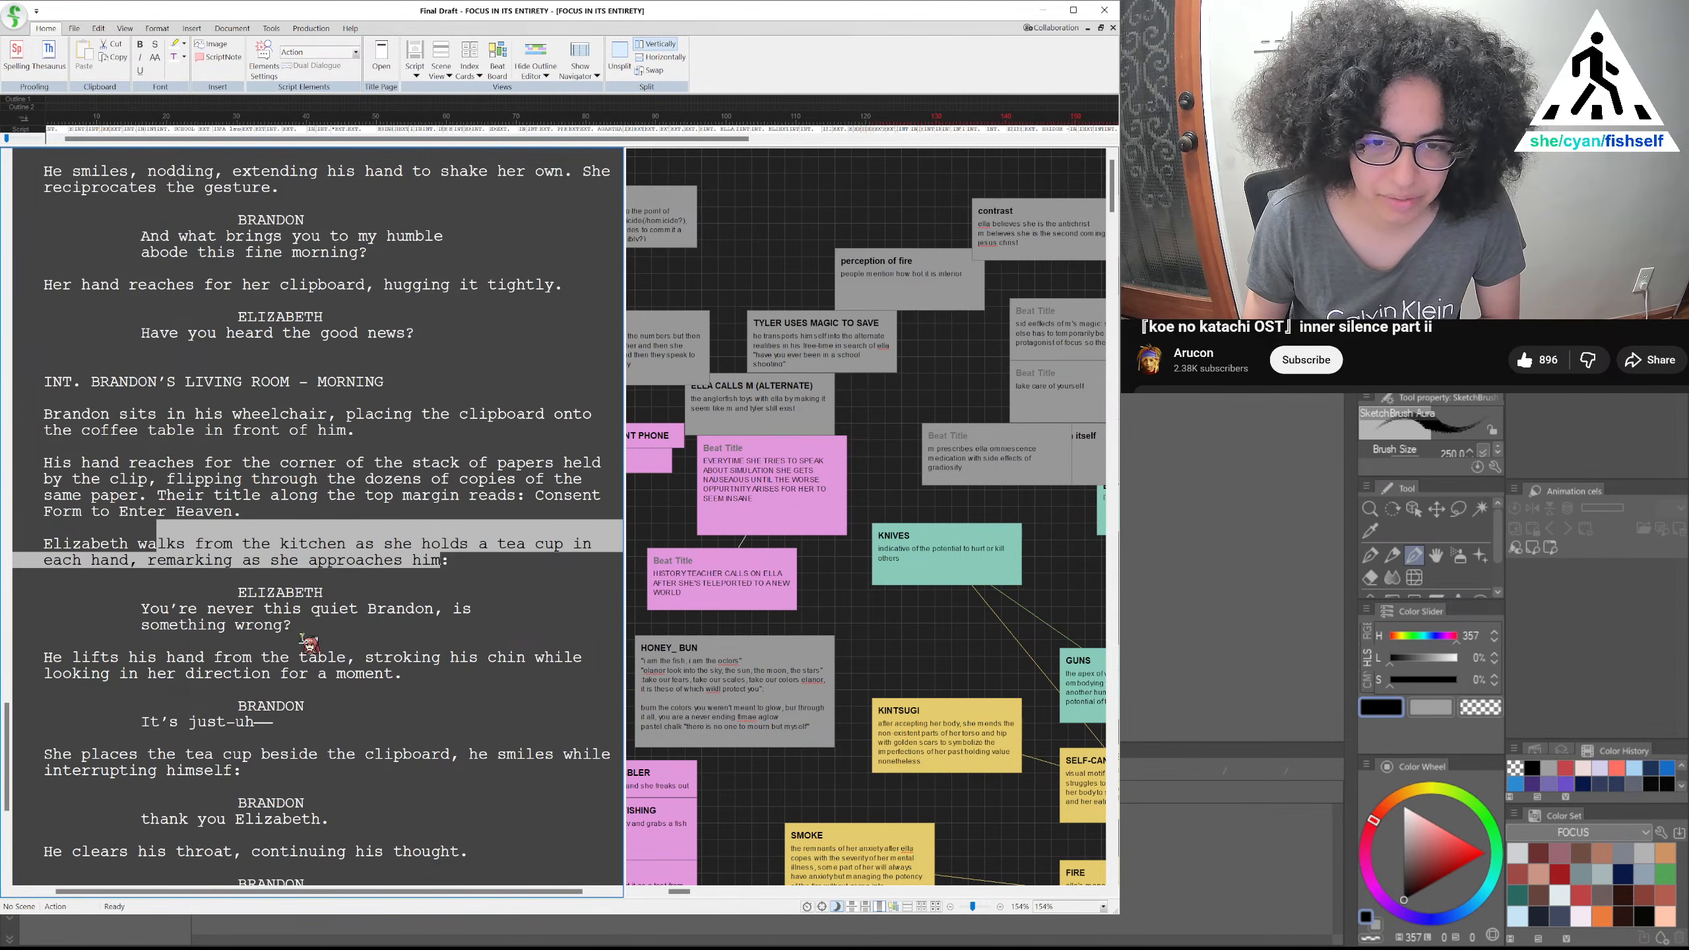
scroll(305, 641, "down", 1)
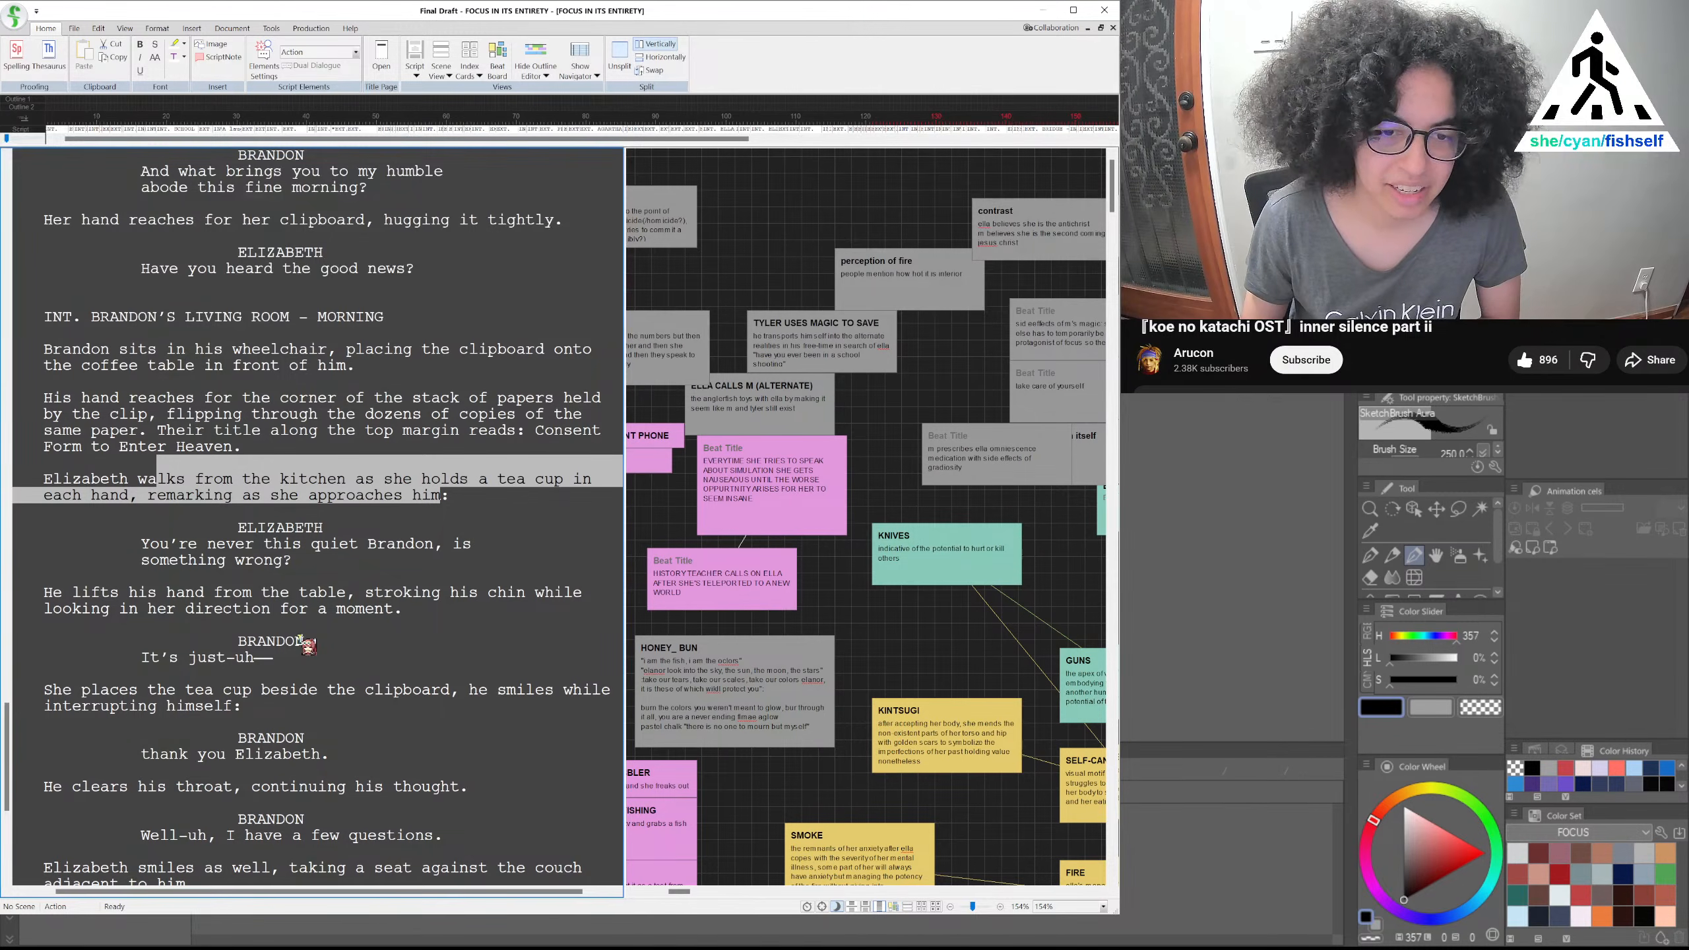
scroll(182, 655, "down", 1)
left_click_drag(91, 629, 234, 641)
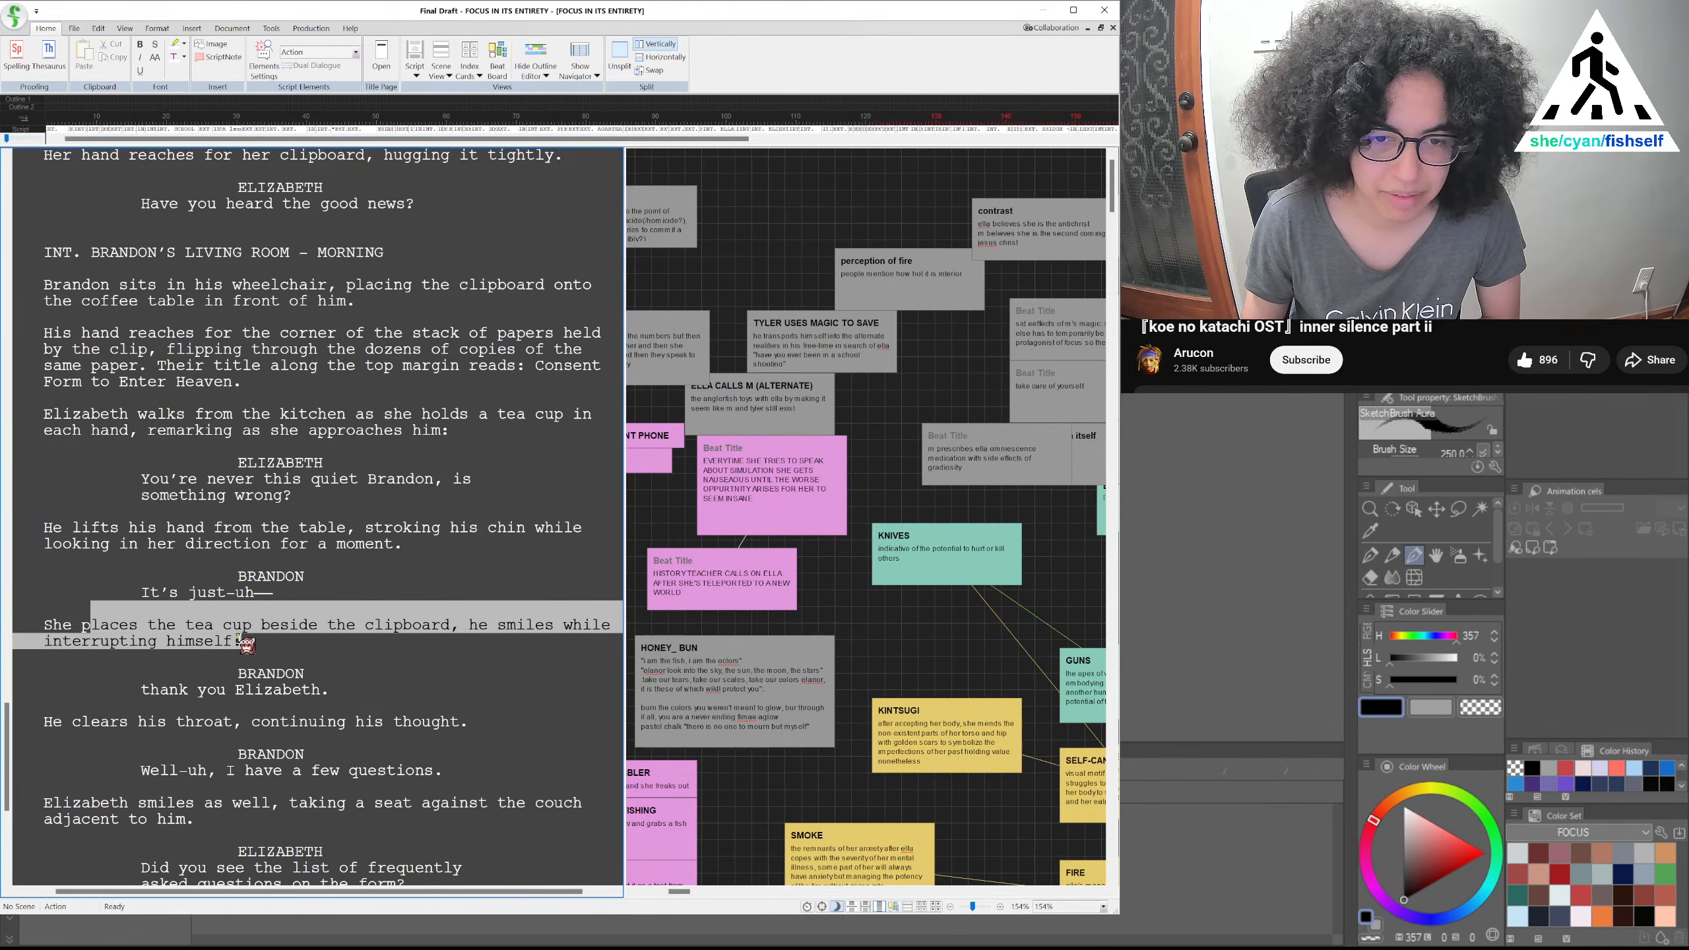
Review the exchange from Brandon thanking Elizabeth through her question about the form to his nod and her affirming hum
left_click(137, 692)
scroll(349, 692, "down", 1)
left_click_drag(177, 658, 465, 643)
scroll(292, 652, "down", 1)
left_click(141, 640)
scroll(399, 626, "down", 1)
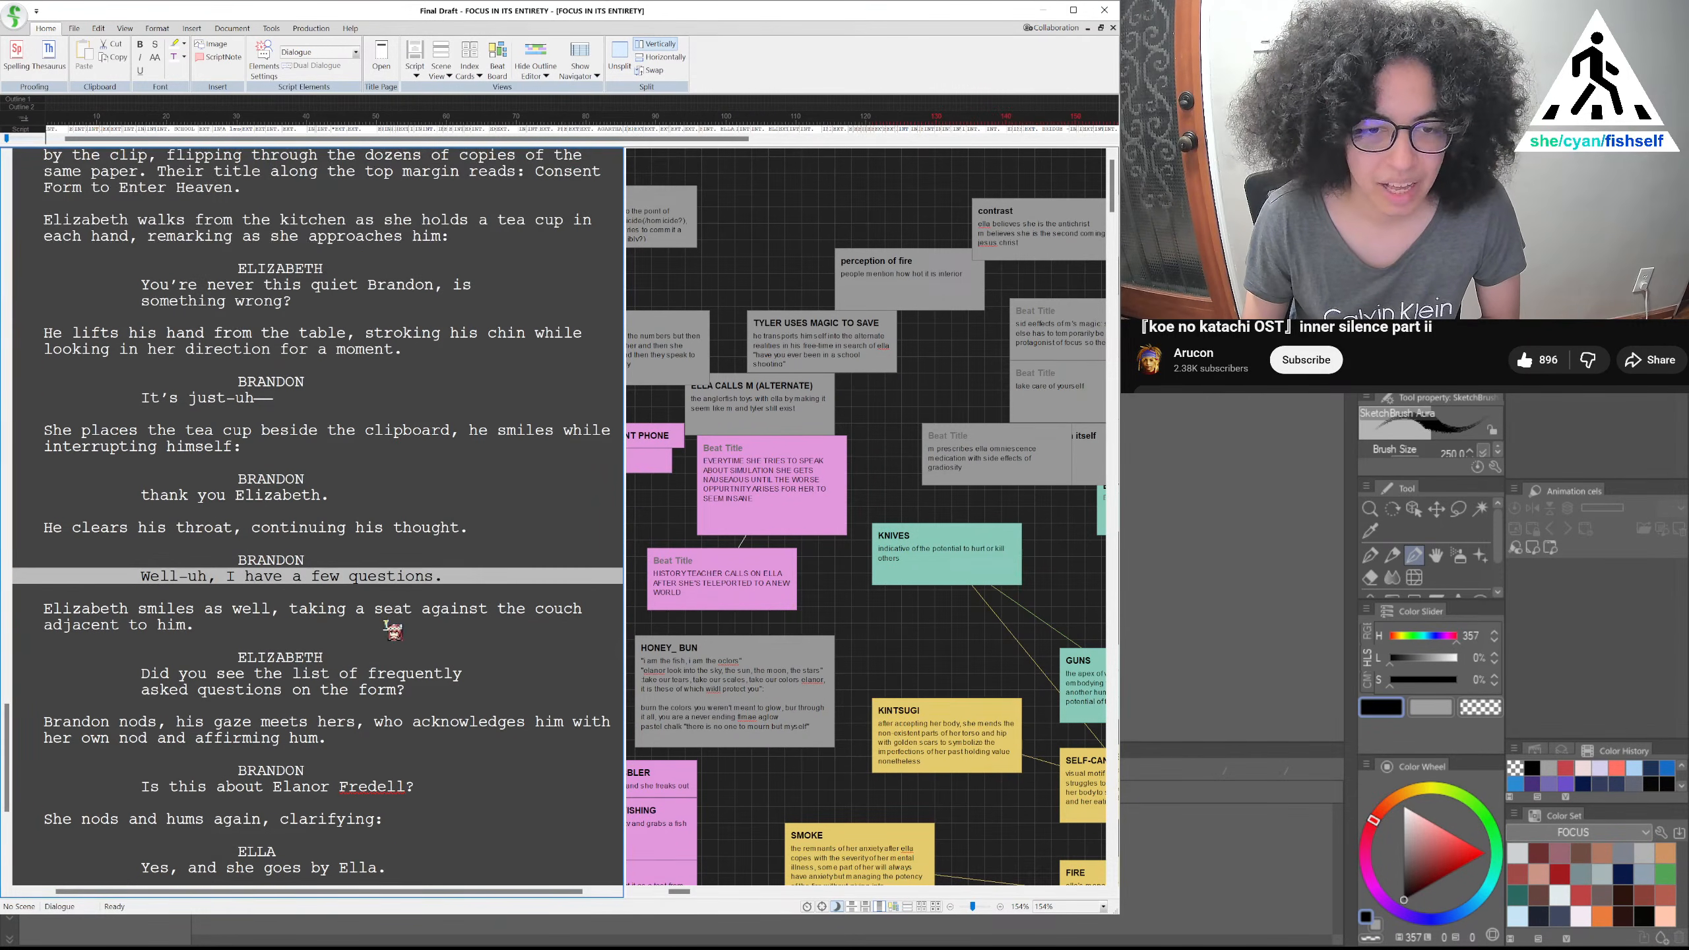
left_click_drag(198, 626, 202, 615)
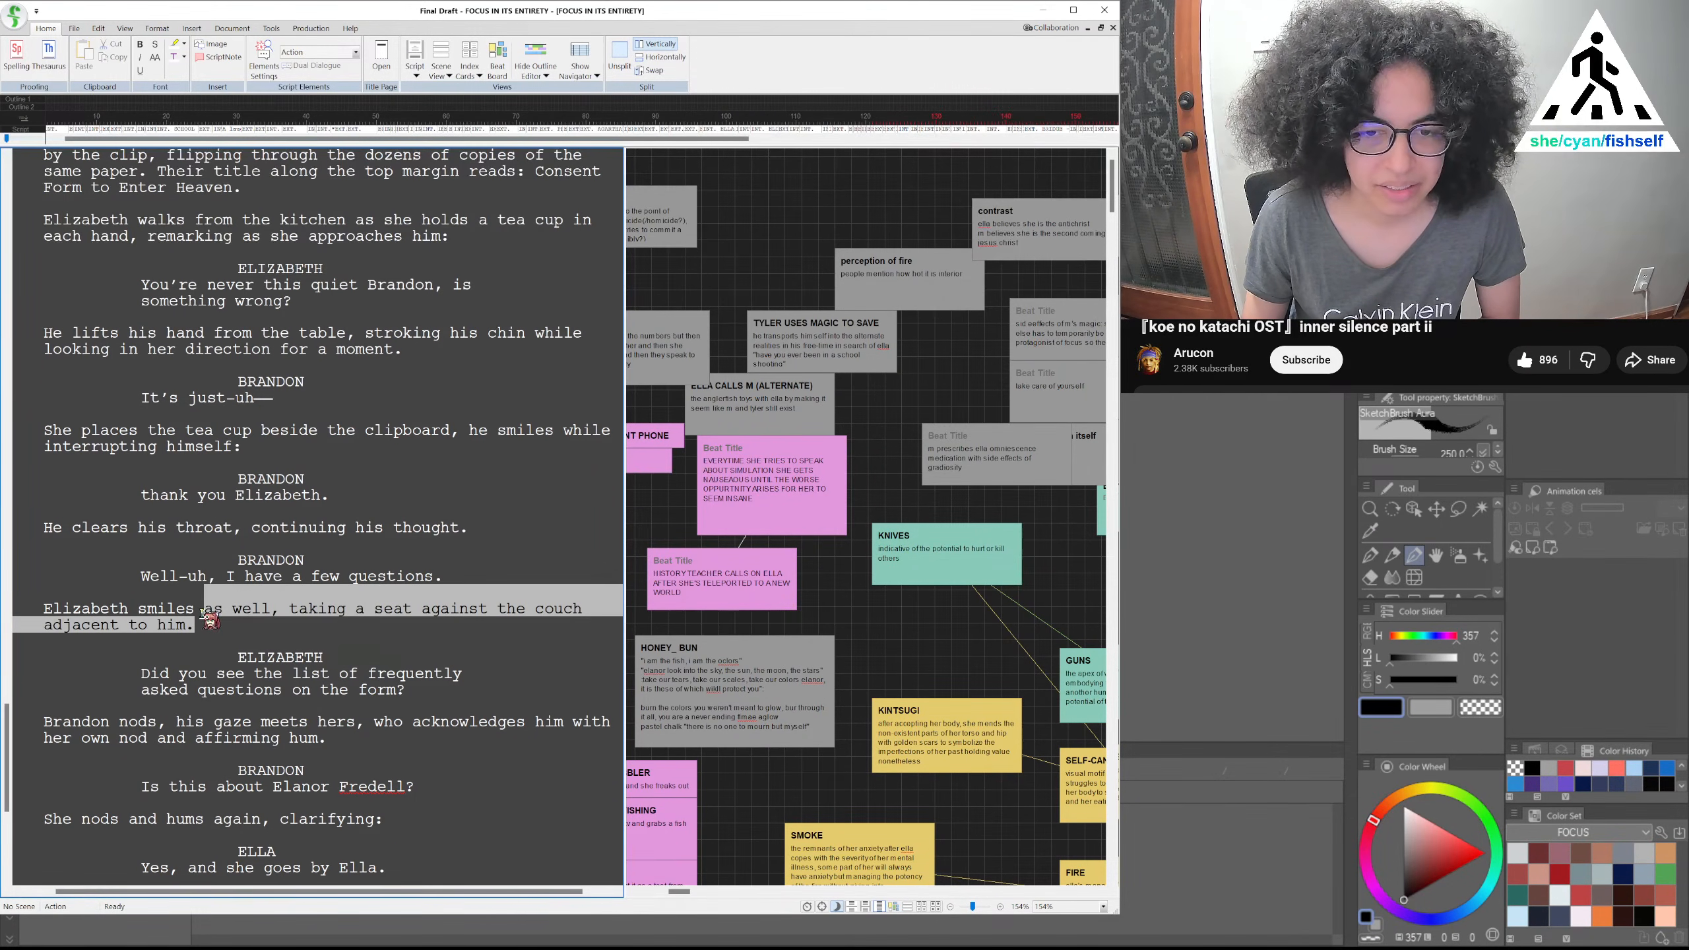
scroll(210, 620, "down", 1)
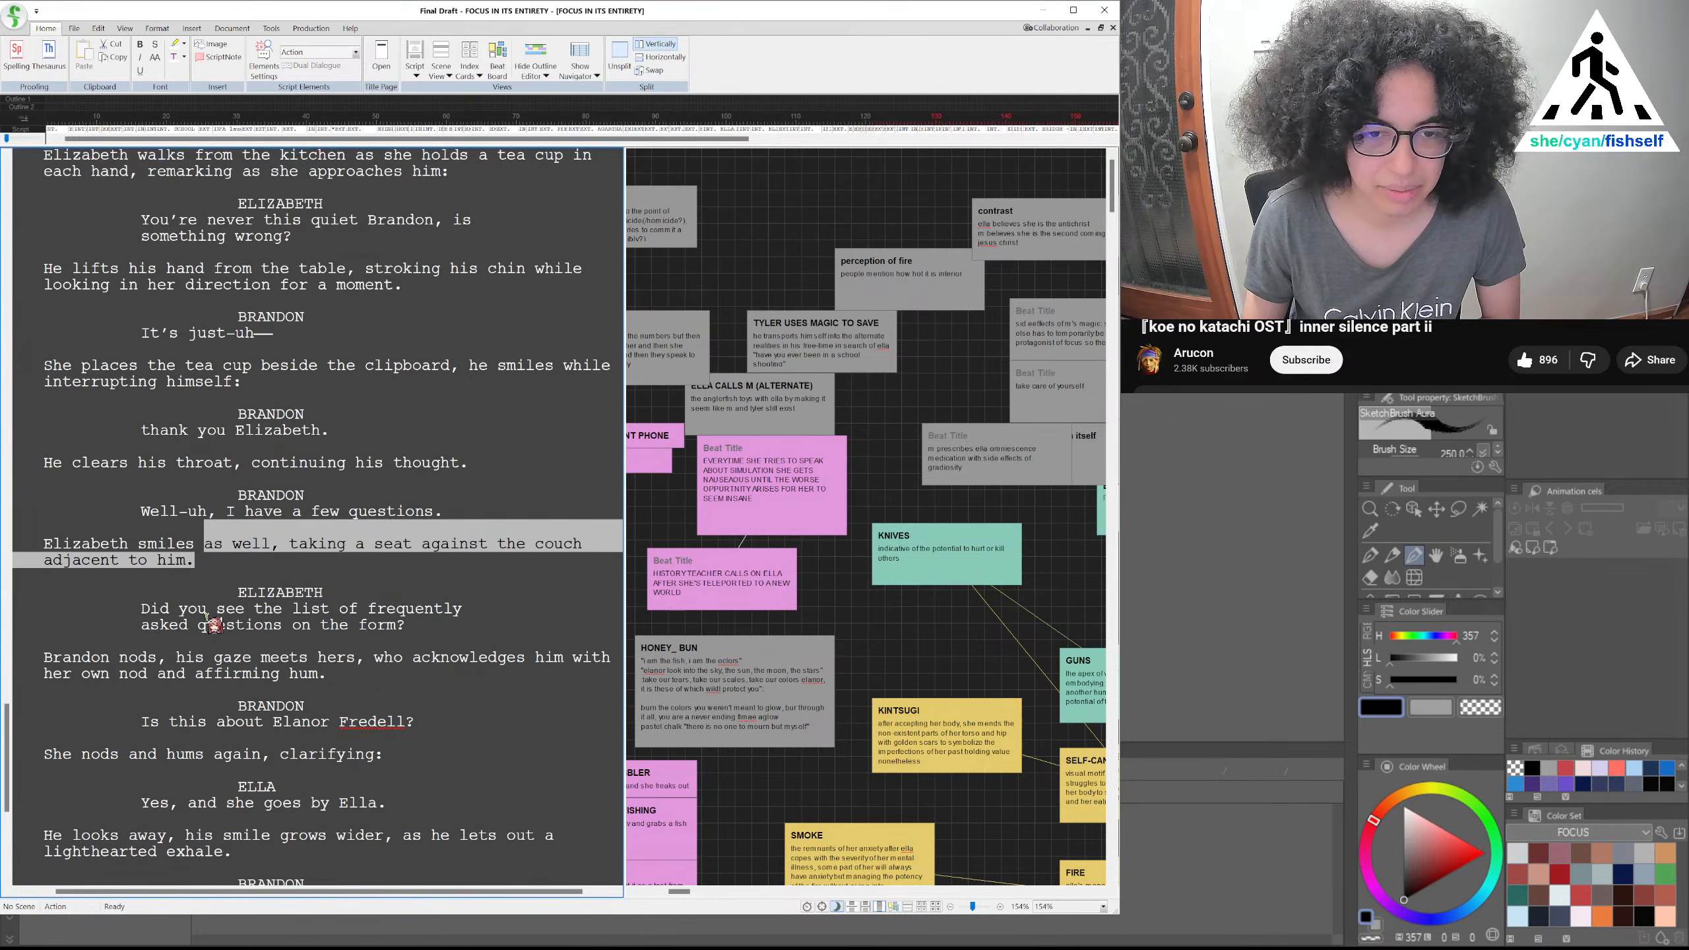
left_click_drag(113, 620, 430, 628)
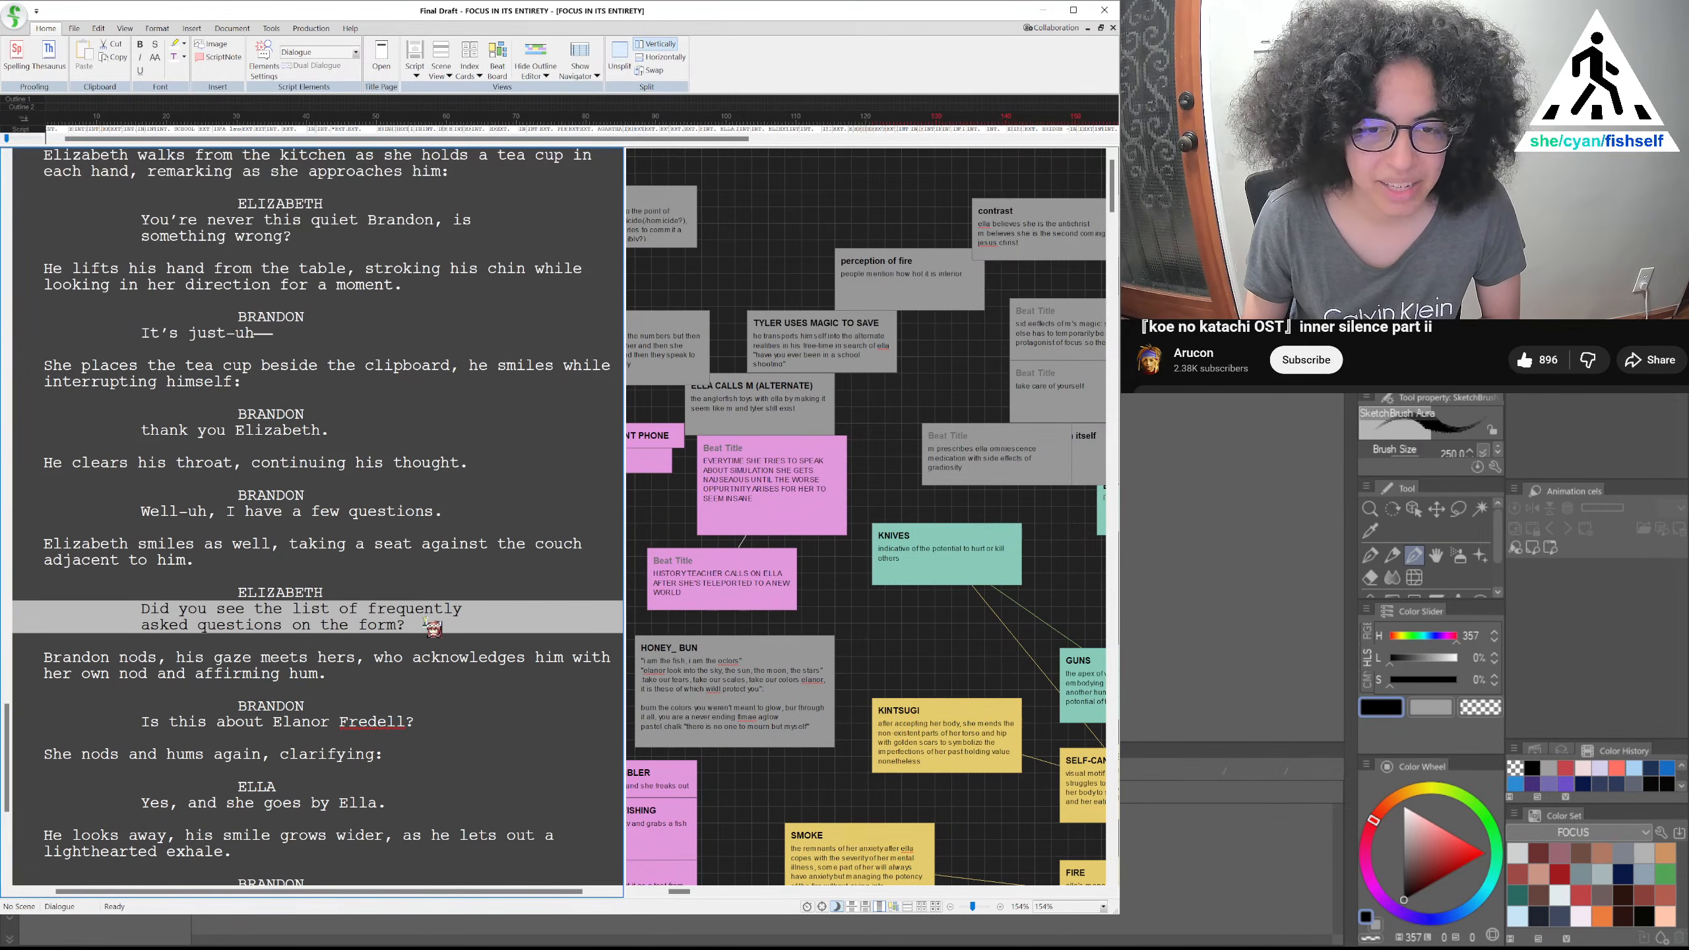
scroll(427, 628, "down", 1)
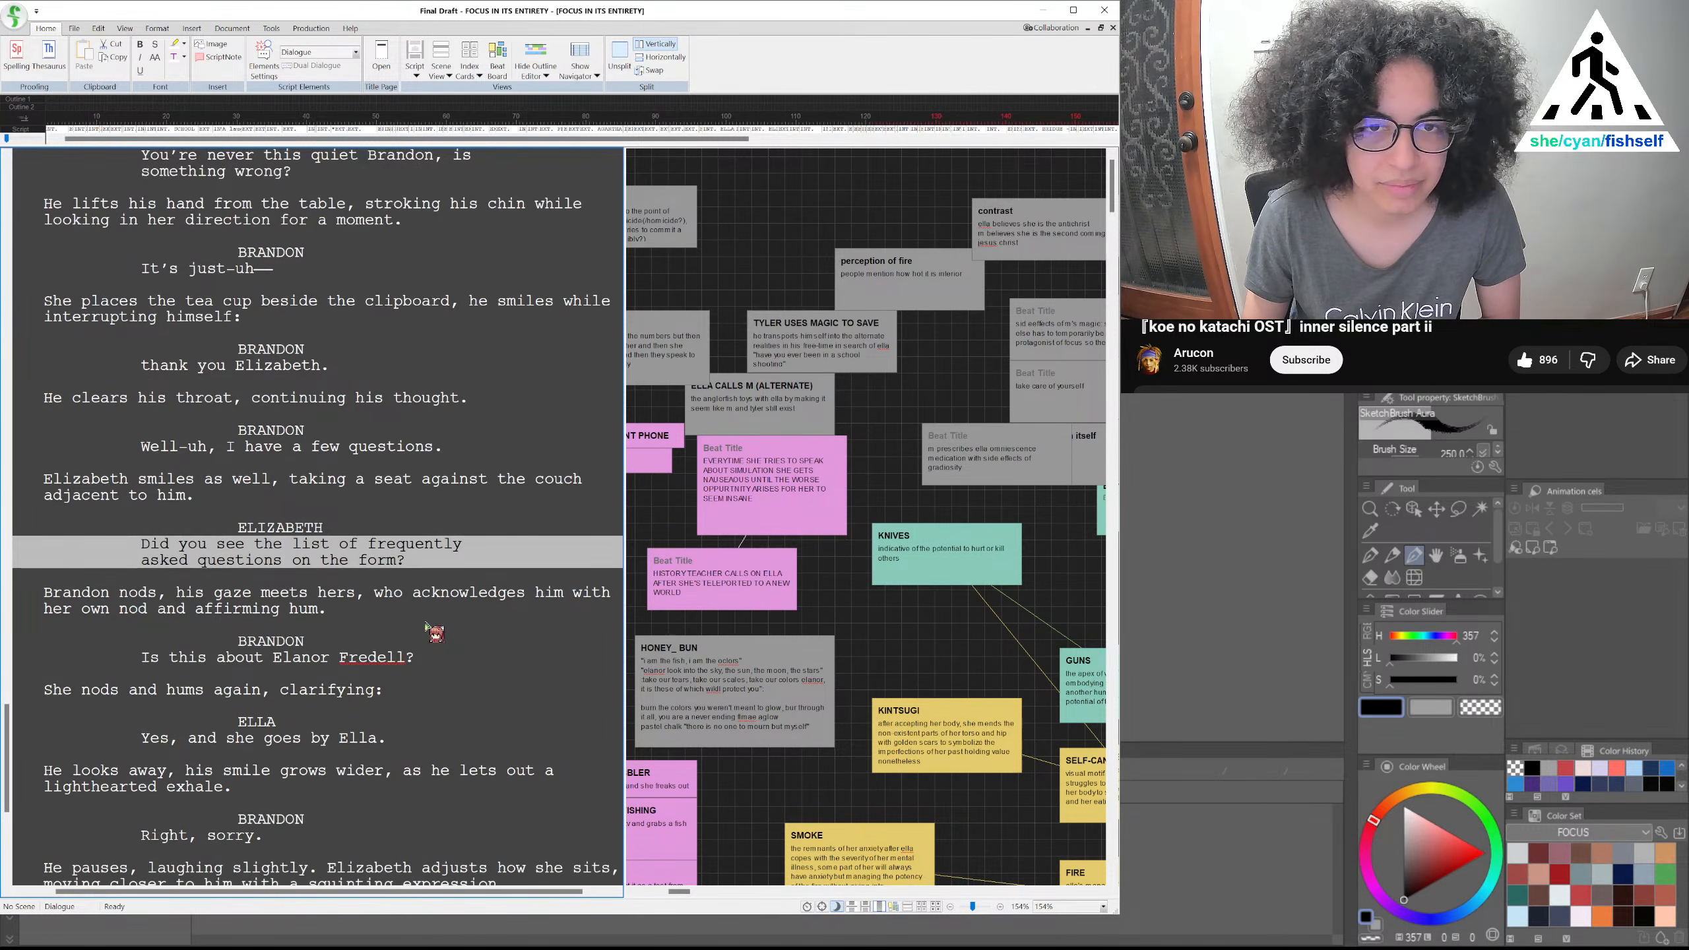
scroll(427, 628, "up", 2)
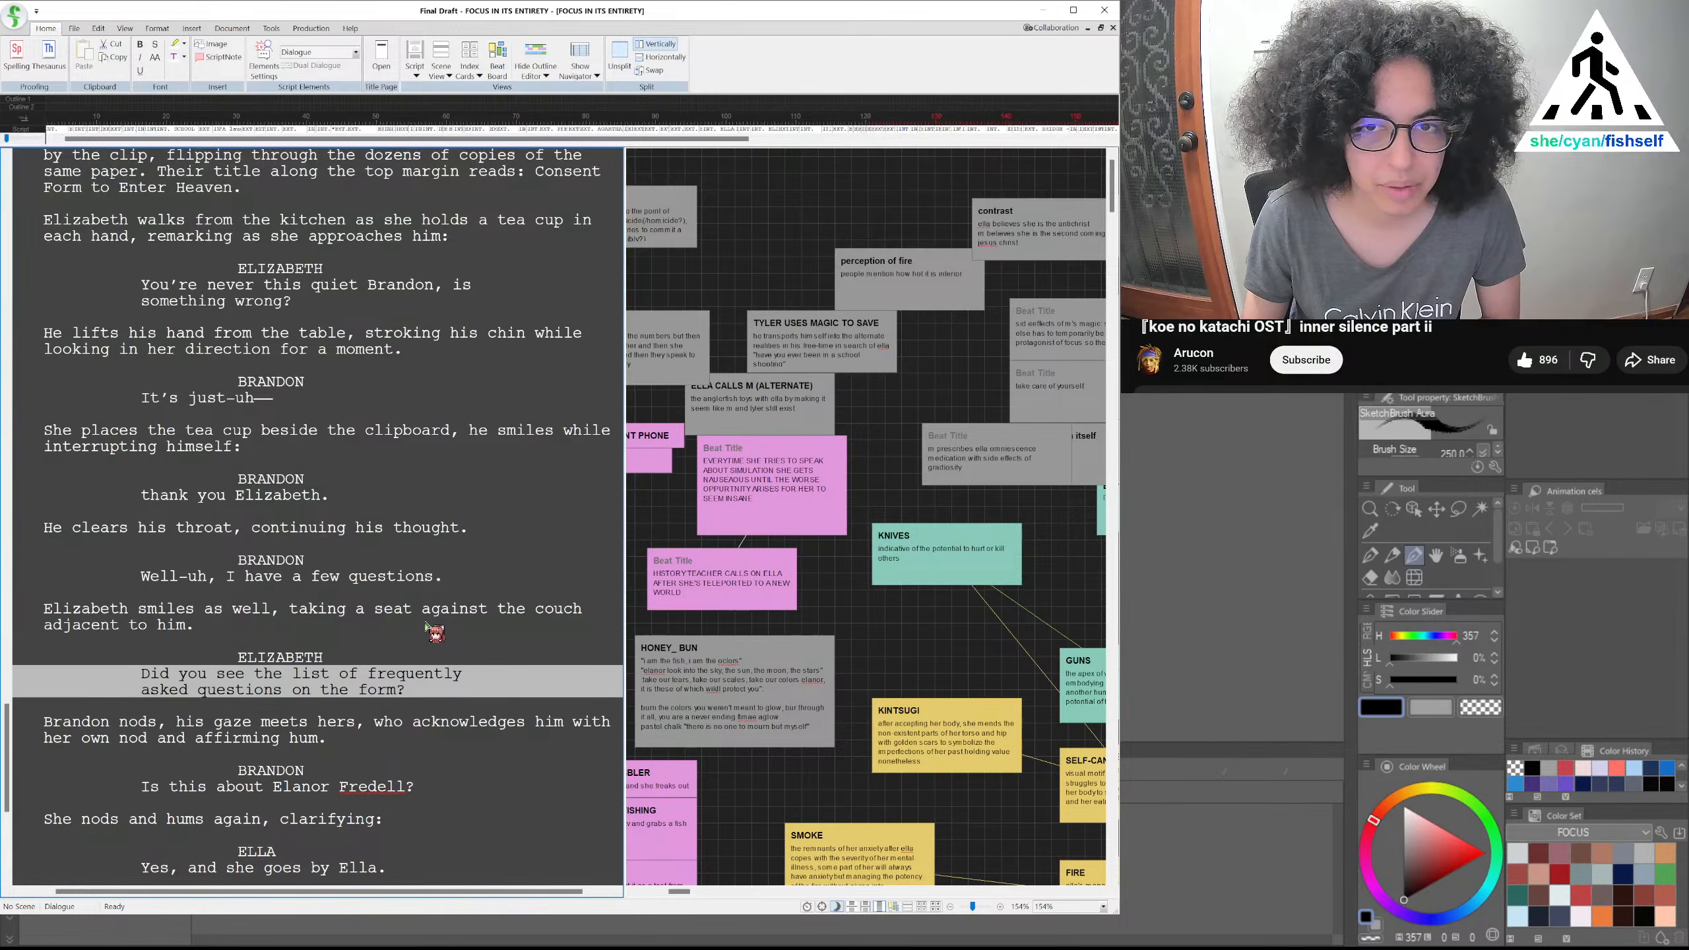
scroll(427, 627, "down", 3)
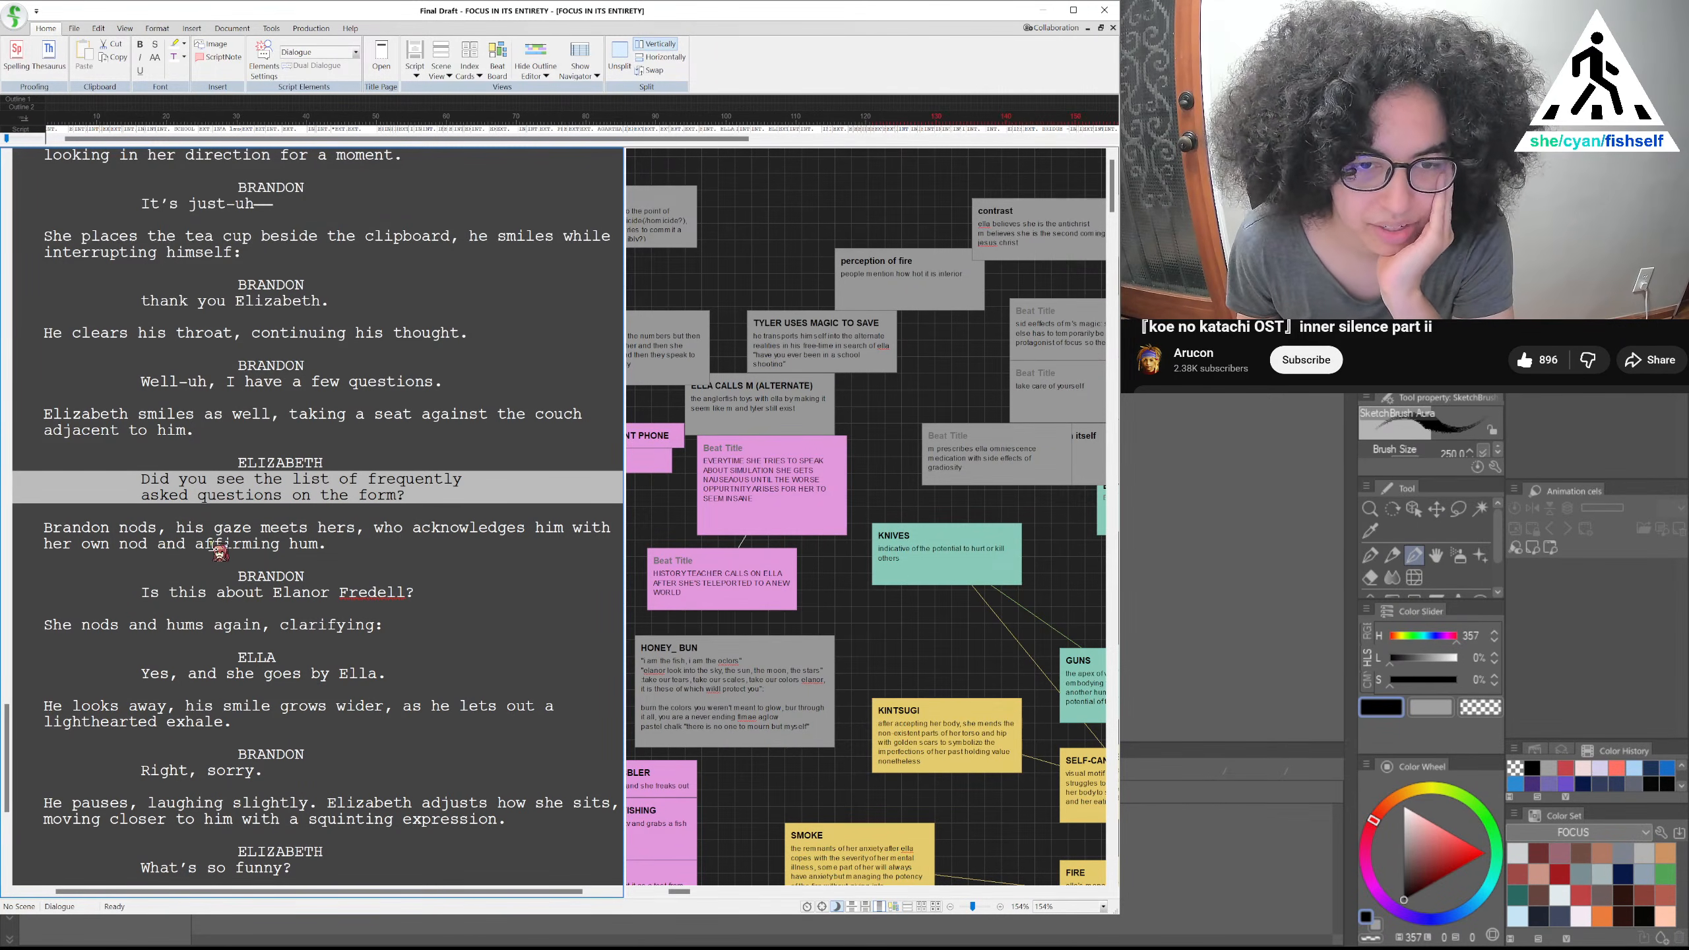
scroll(243, 545, "down", 1)
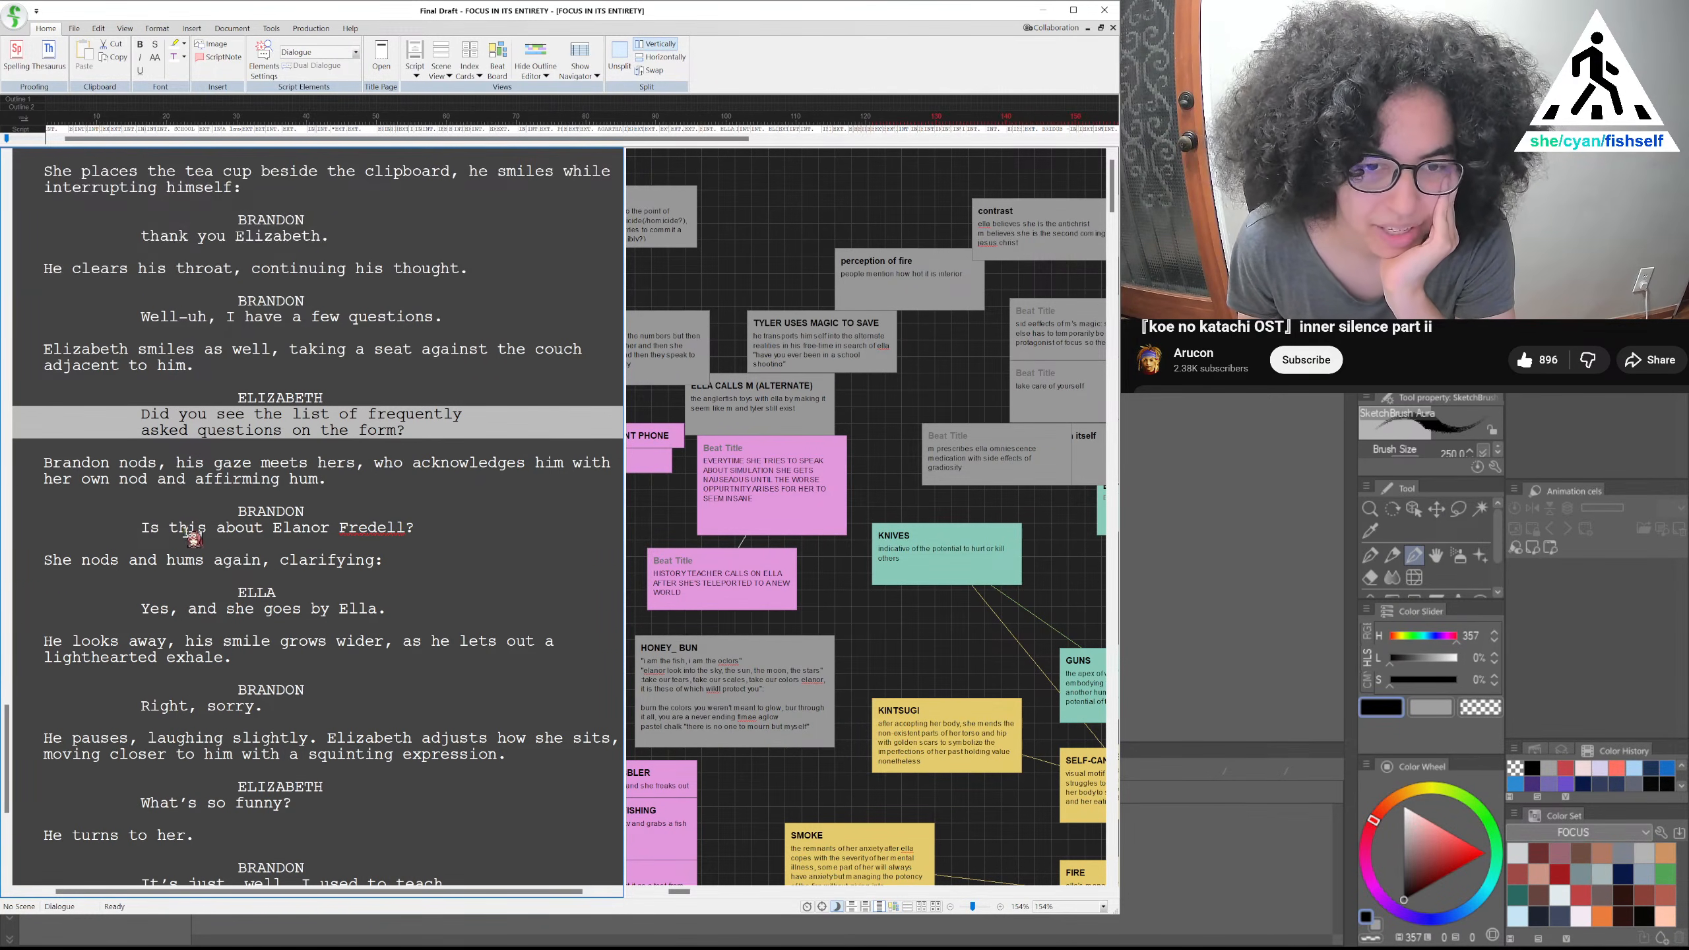
Insert a comma after "Is this about" in Brandon's dialogue
left_click_drag(138, 530, 357, 532)
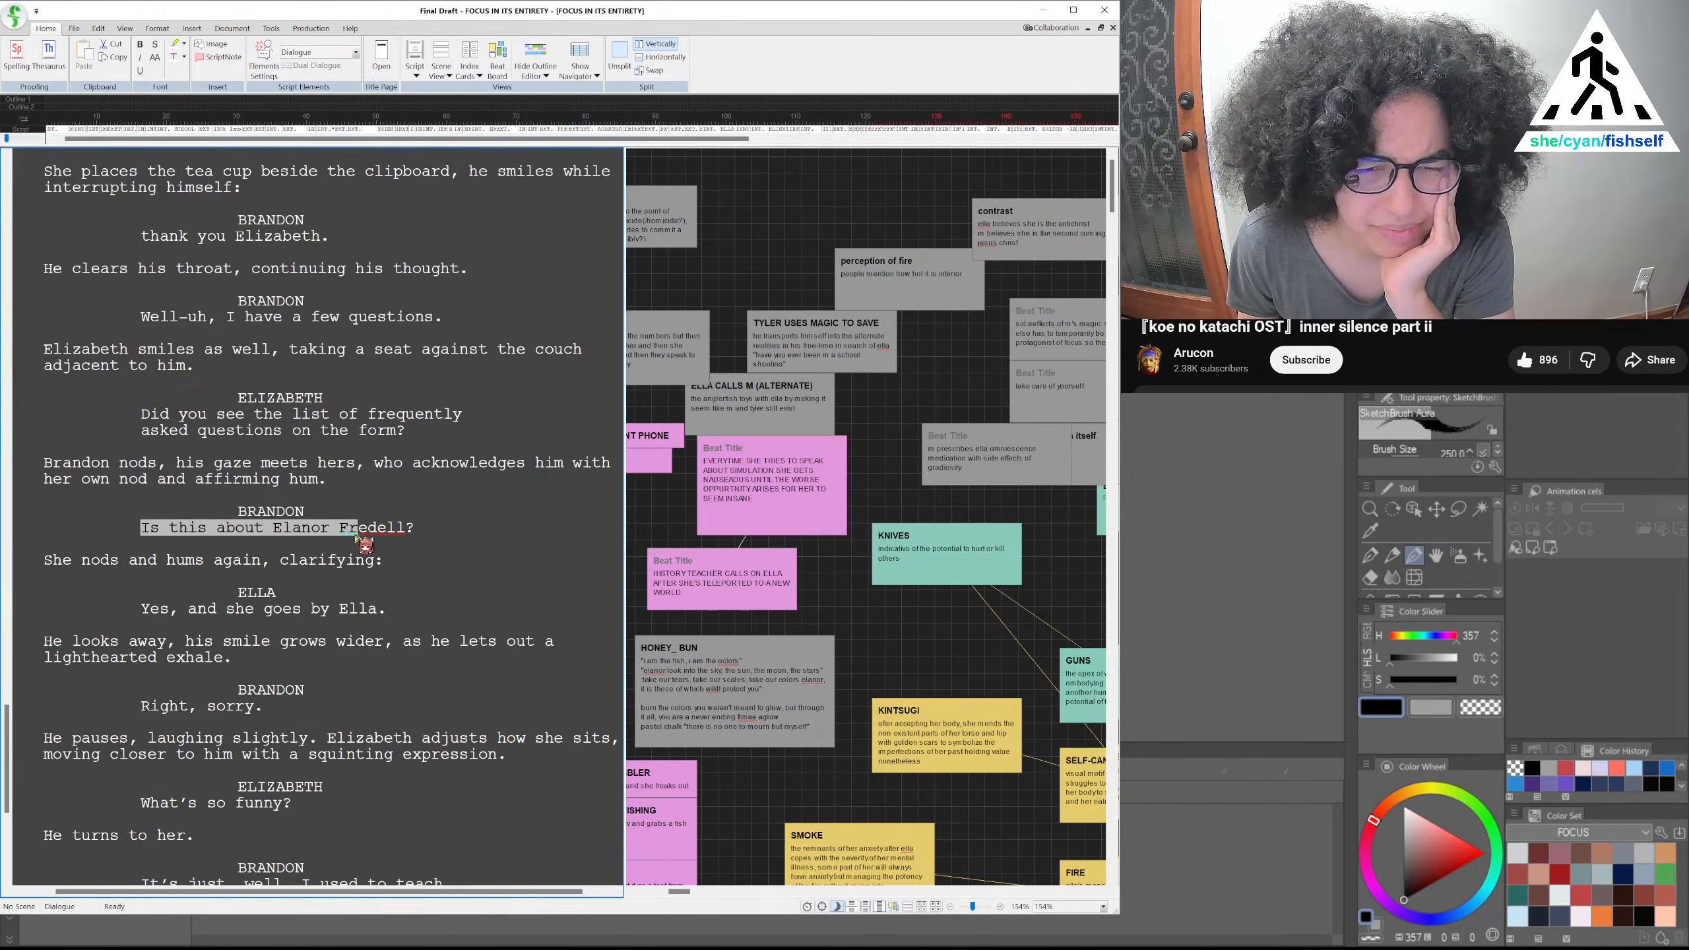
left_click(263, 529)
type(",")
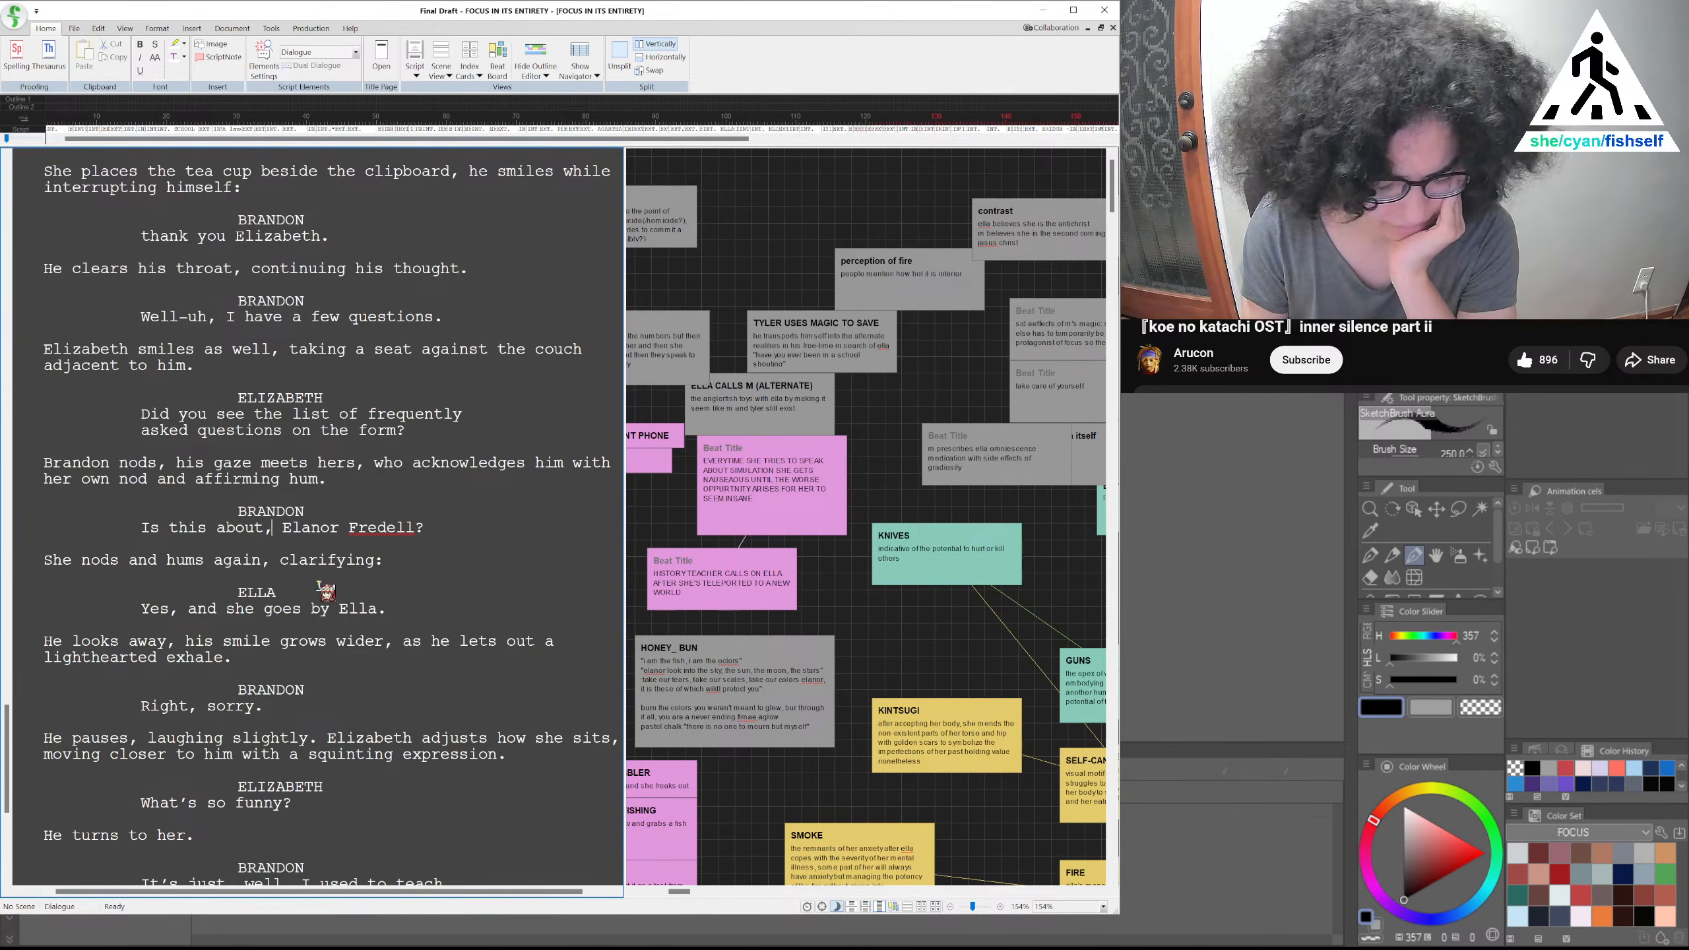
Reread the passage from "She nods and hums again, clarifying:" to Elizabeth moving closer with a squinting expression
left_click_drag(82, 560, 389, 566)
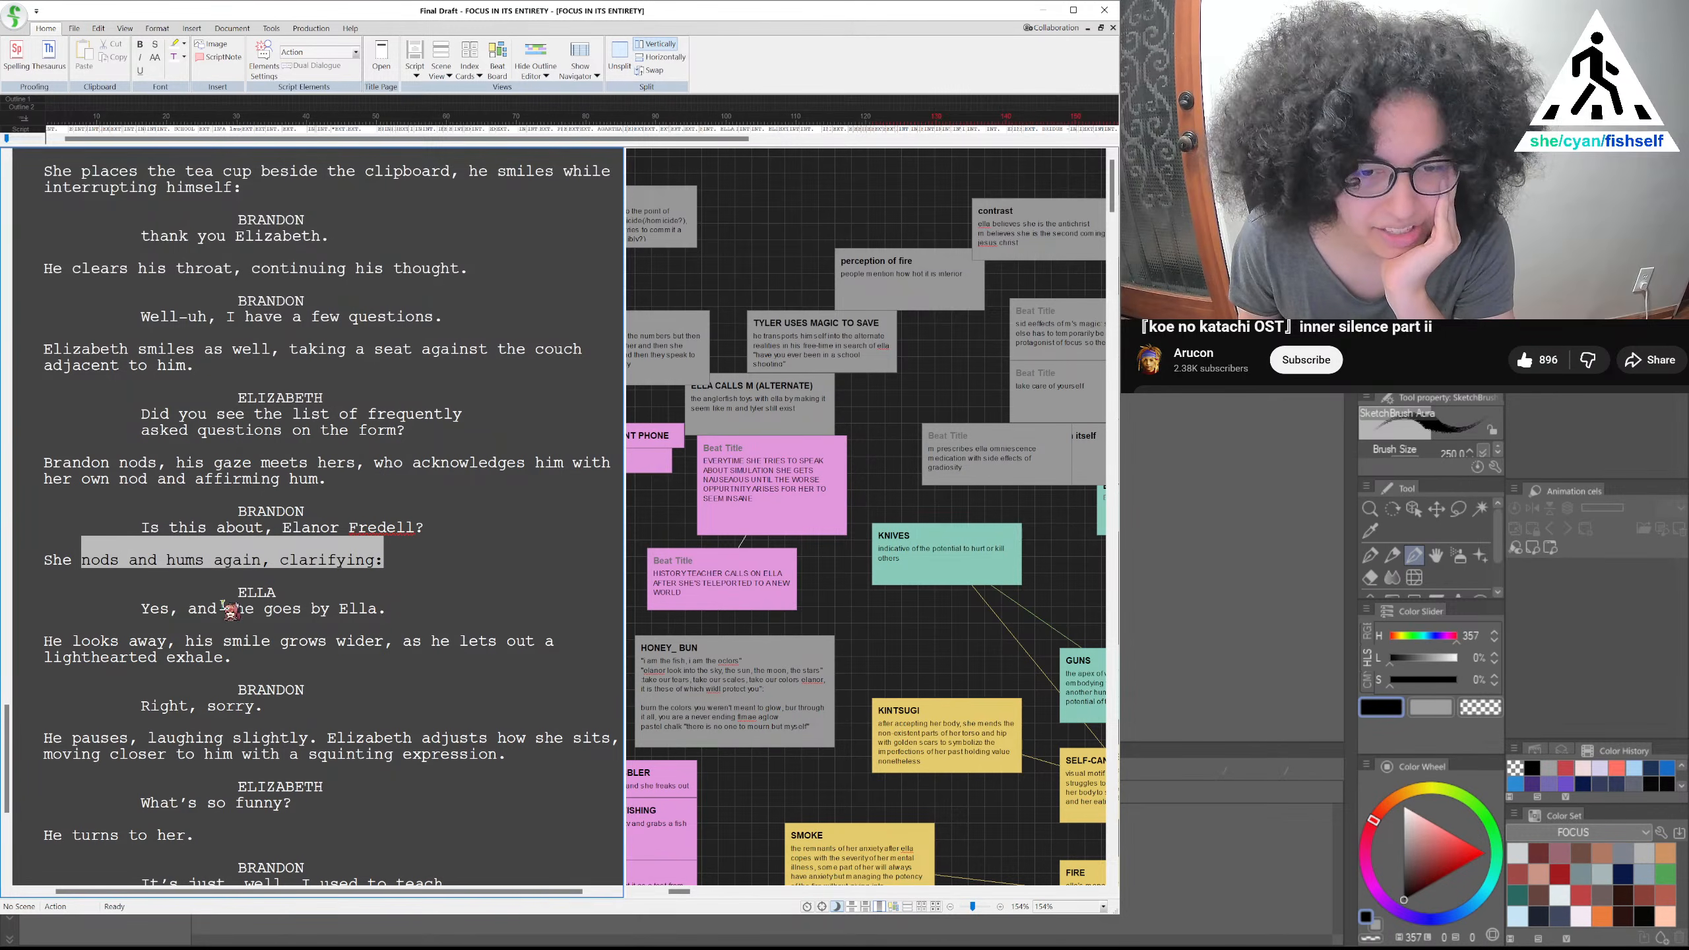
left_click_drag(251, 640, 22, 629)
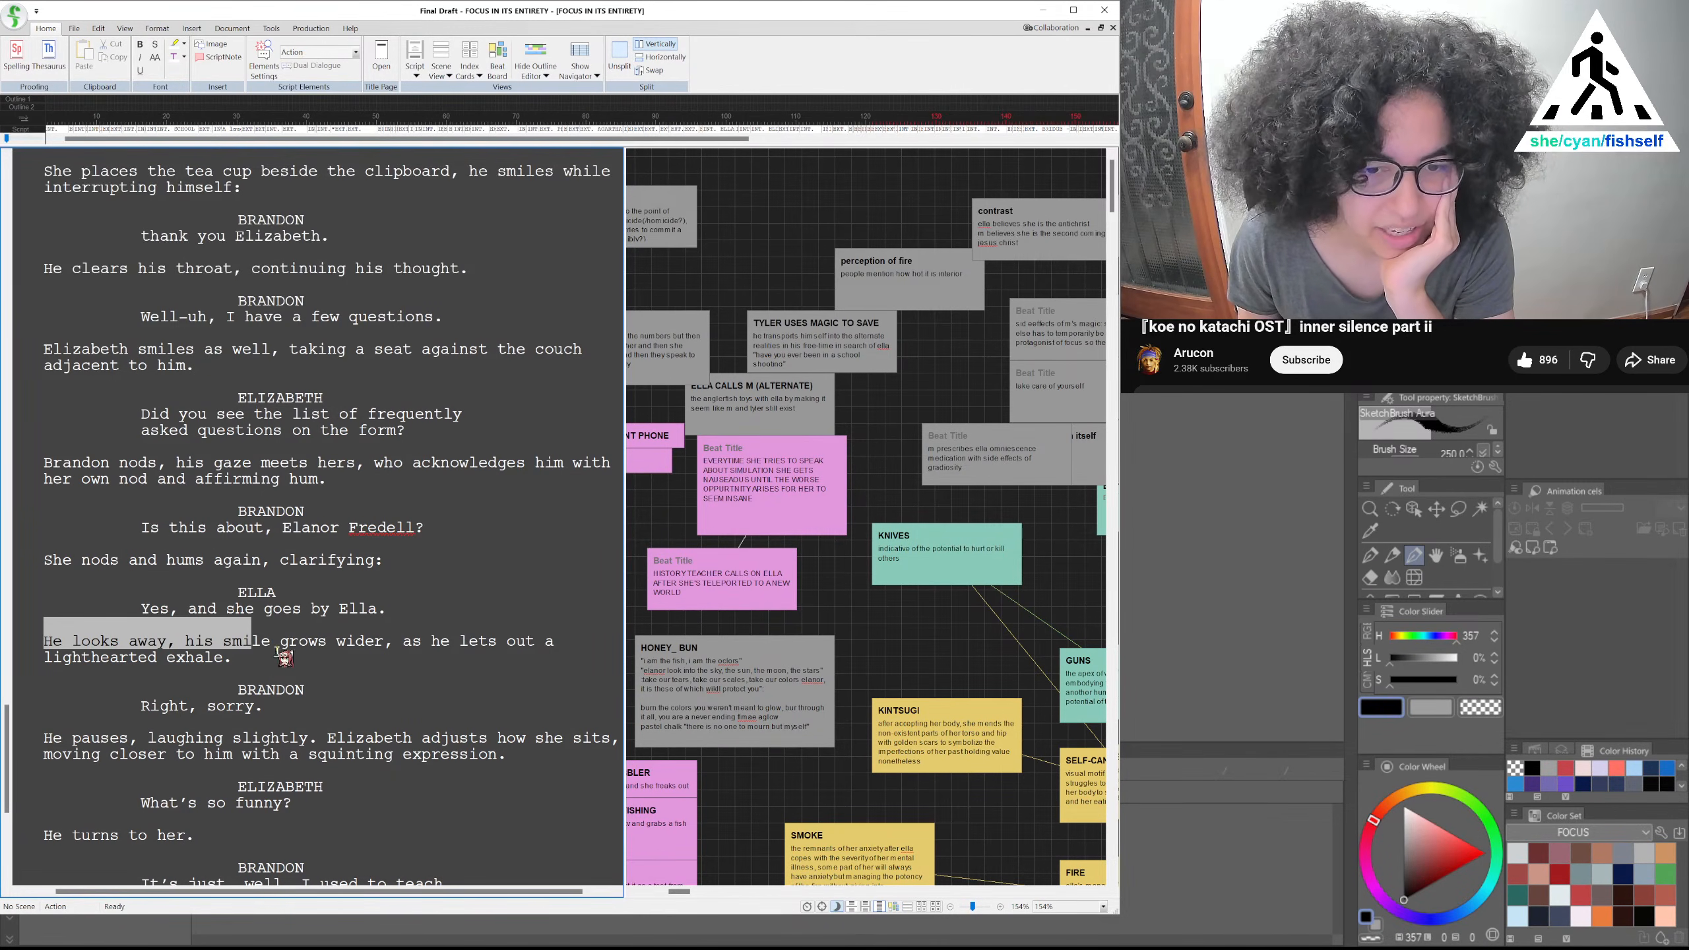
left_click_drag(277, 662, 100, 645)
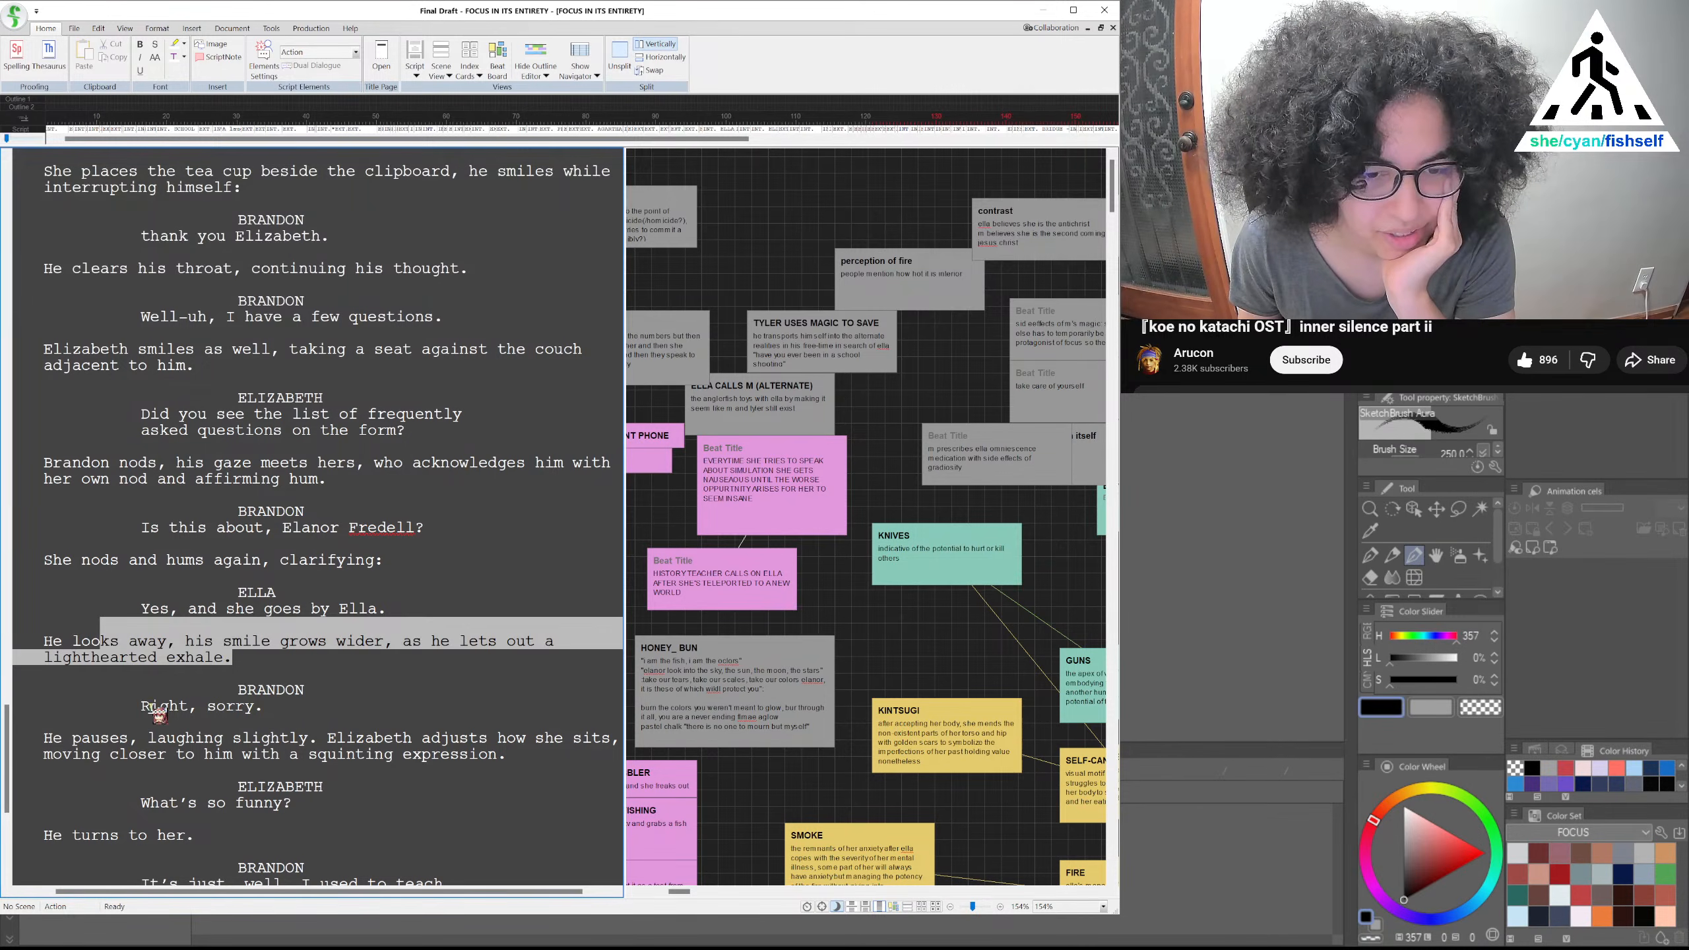
triple_click(159, 710)
scroll(274, 698, "down", 1)
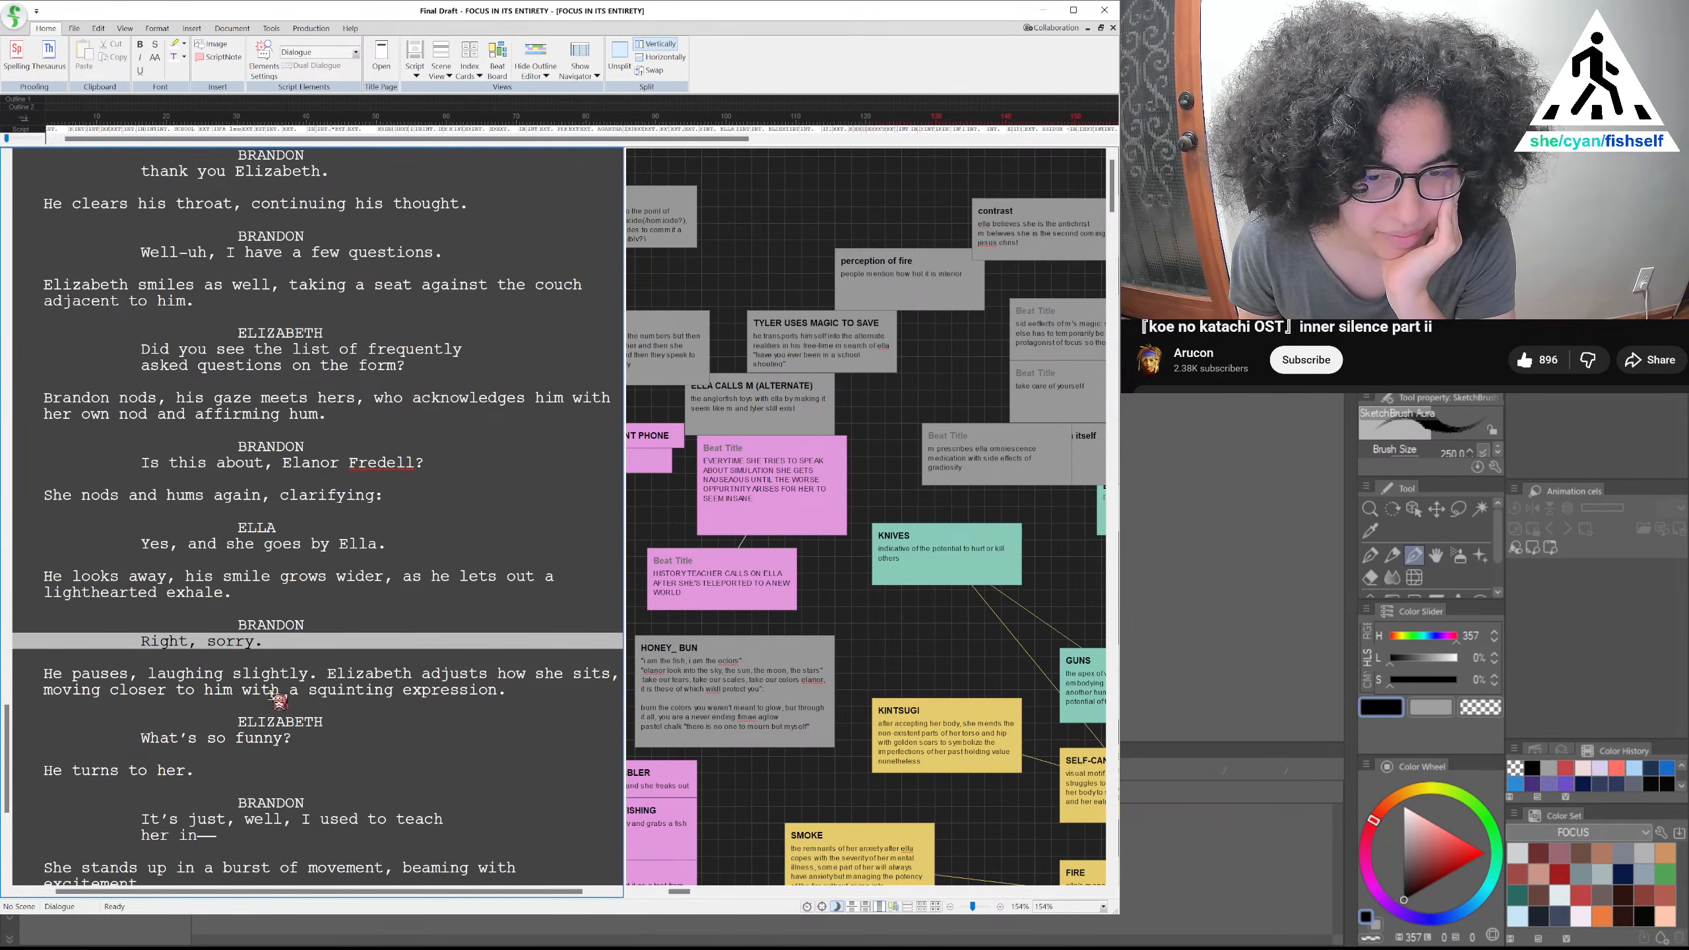
left_click_drag(147, 690, 326, 686)
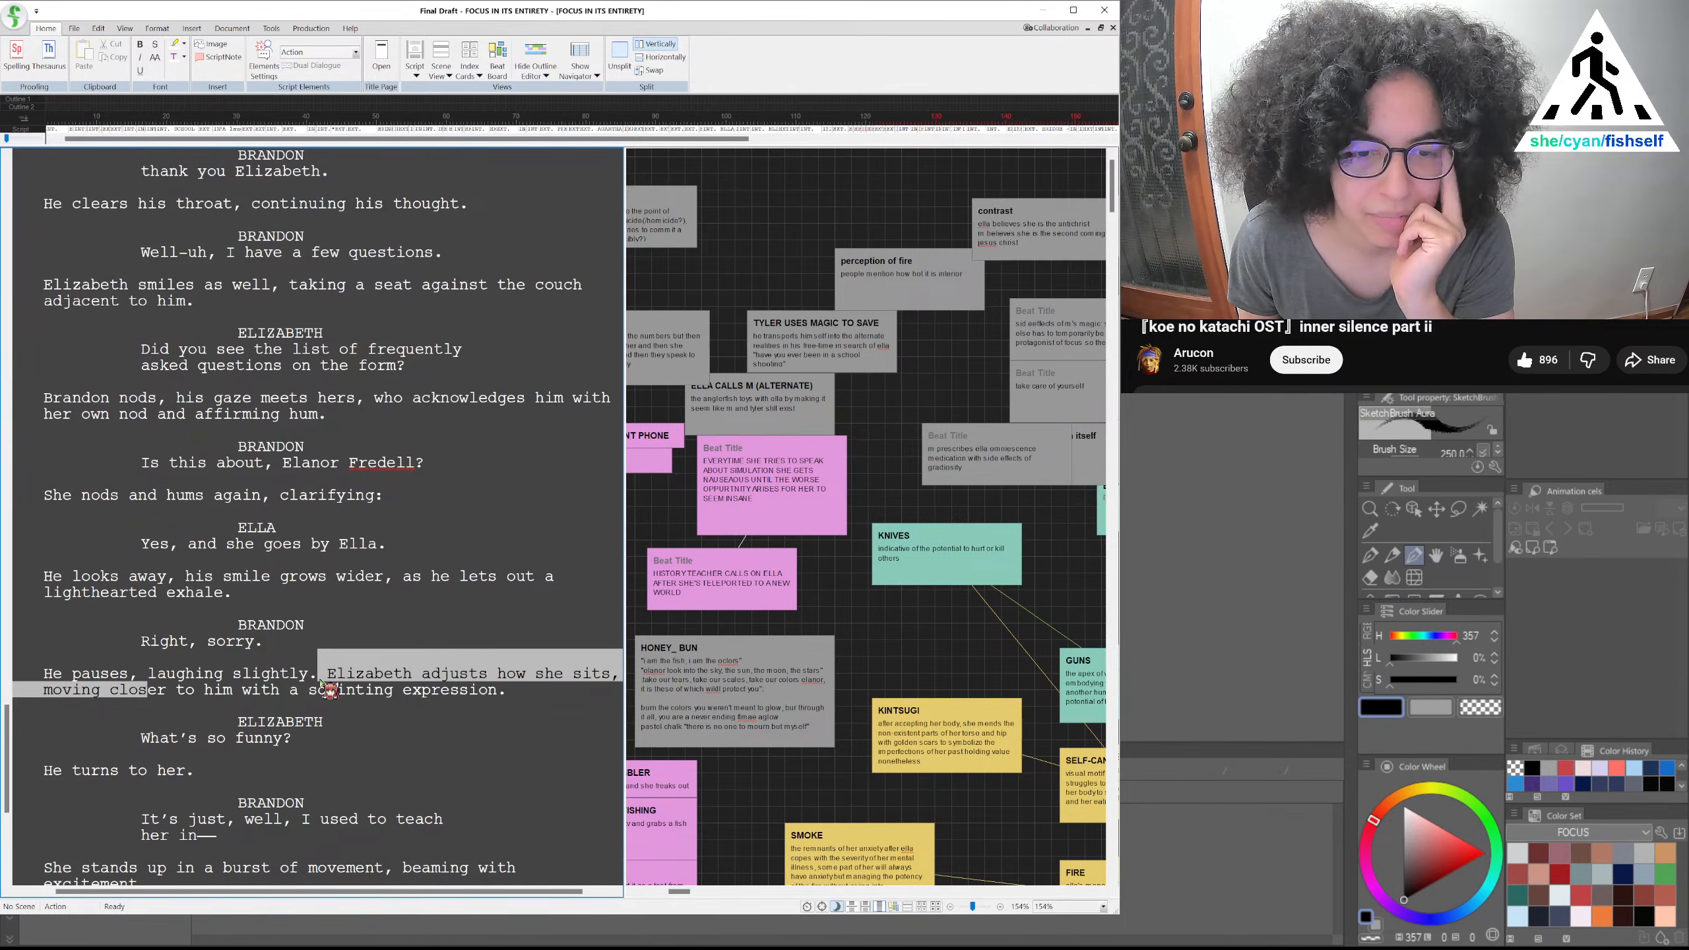
left_click(229, 694)
left_click_drag(214, 694, 500, 697)
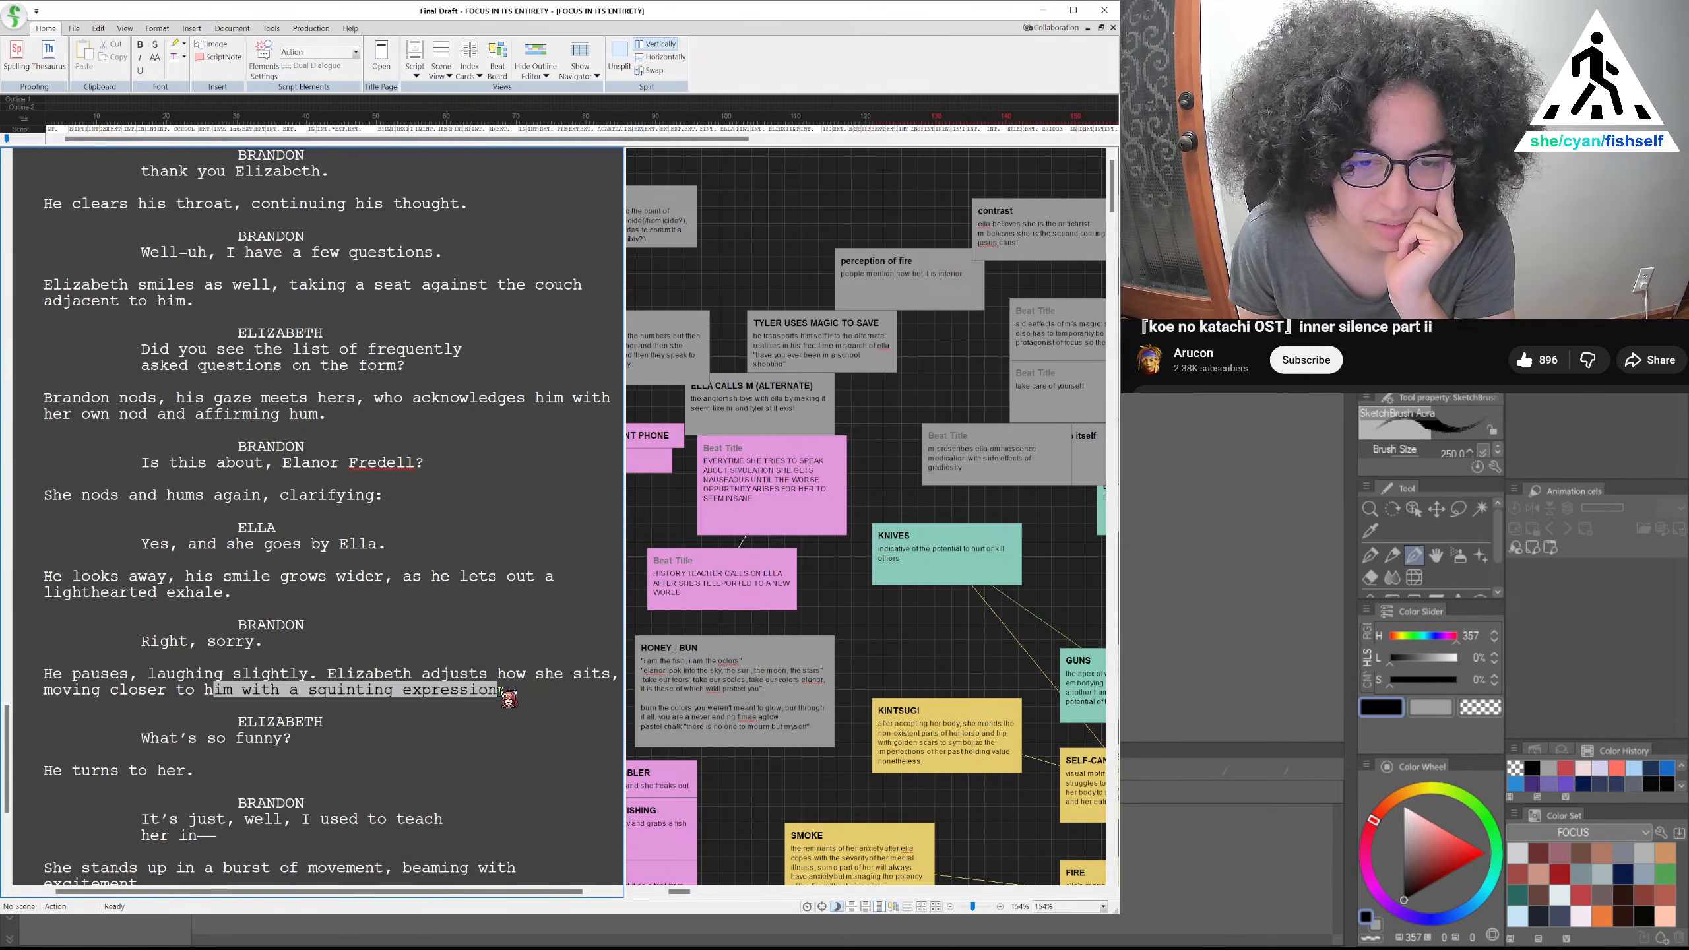
Insert "his" before "wheelchair" in the action paragraph following Elizabeth's line "You knew her?!"
scroll(438, 675, "down", 1)
scroll(284, 668, "down", 1)
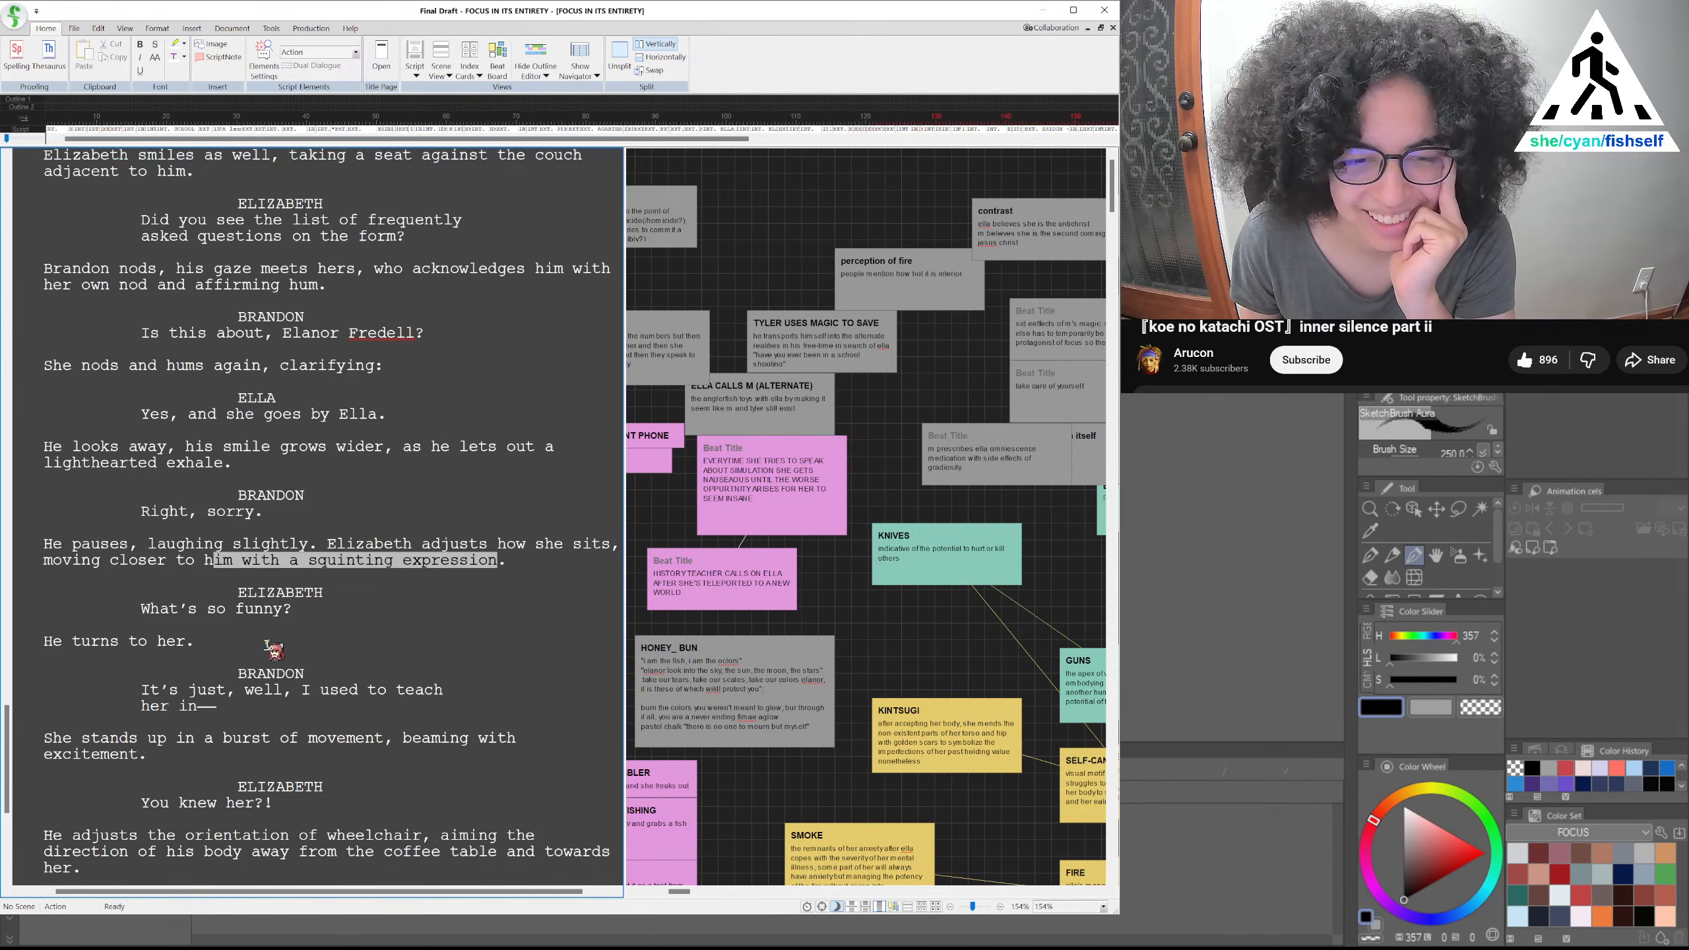
left_click_drag(233, 642, 101, 649)
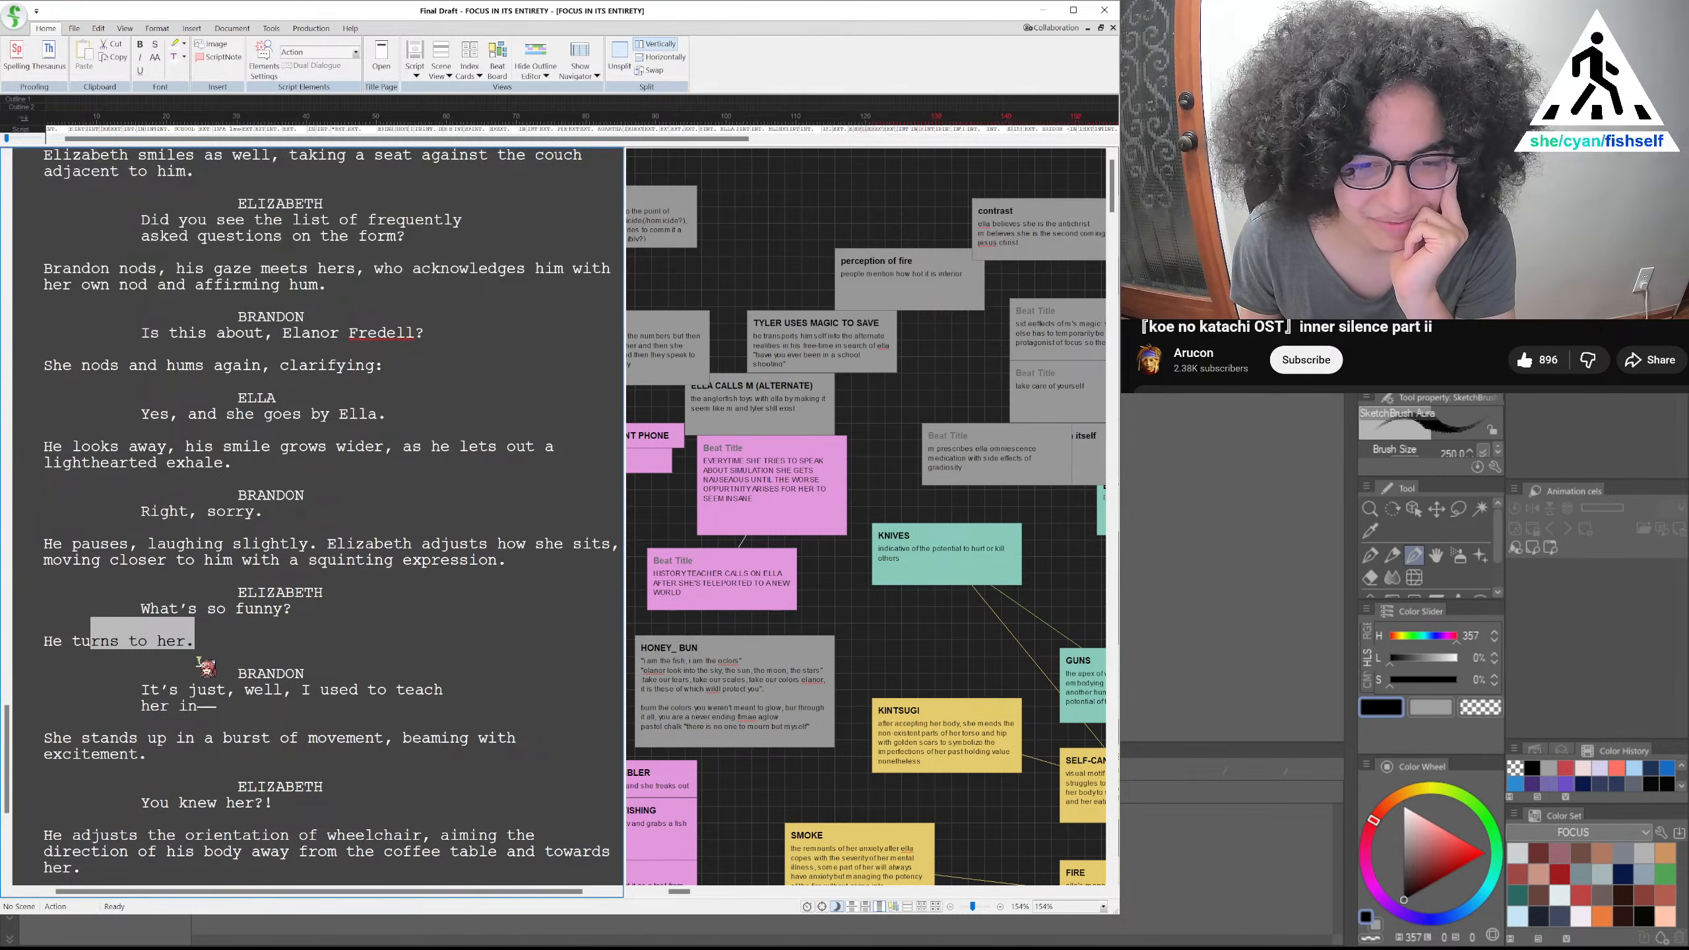
scroll(203, 661, "down", 1)
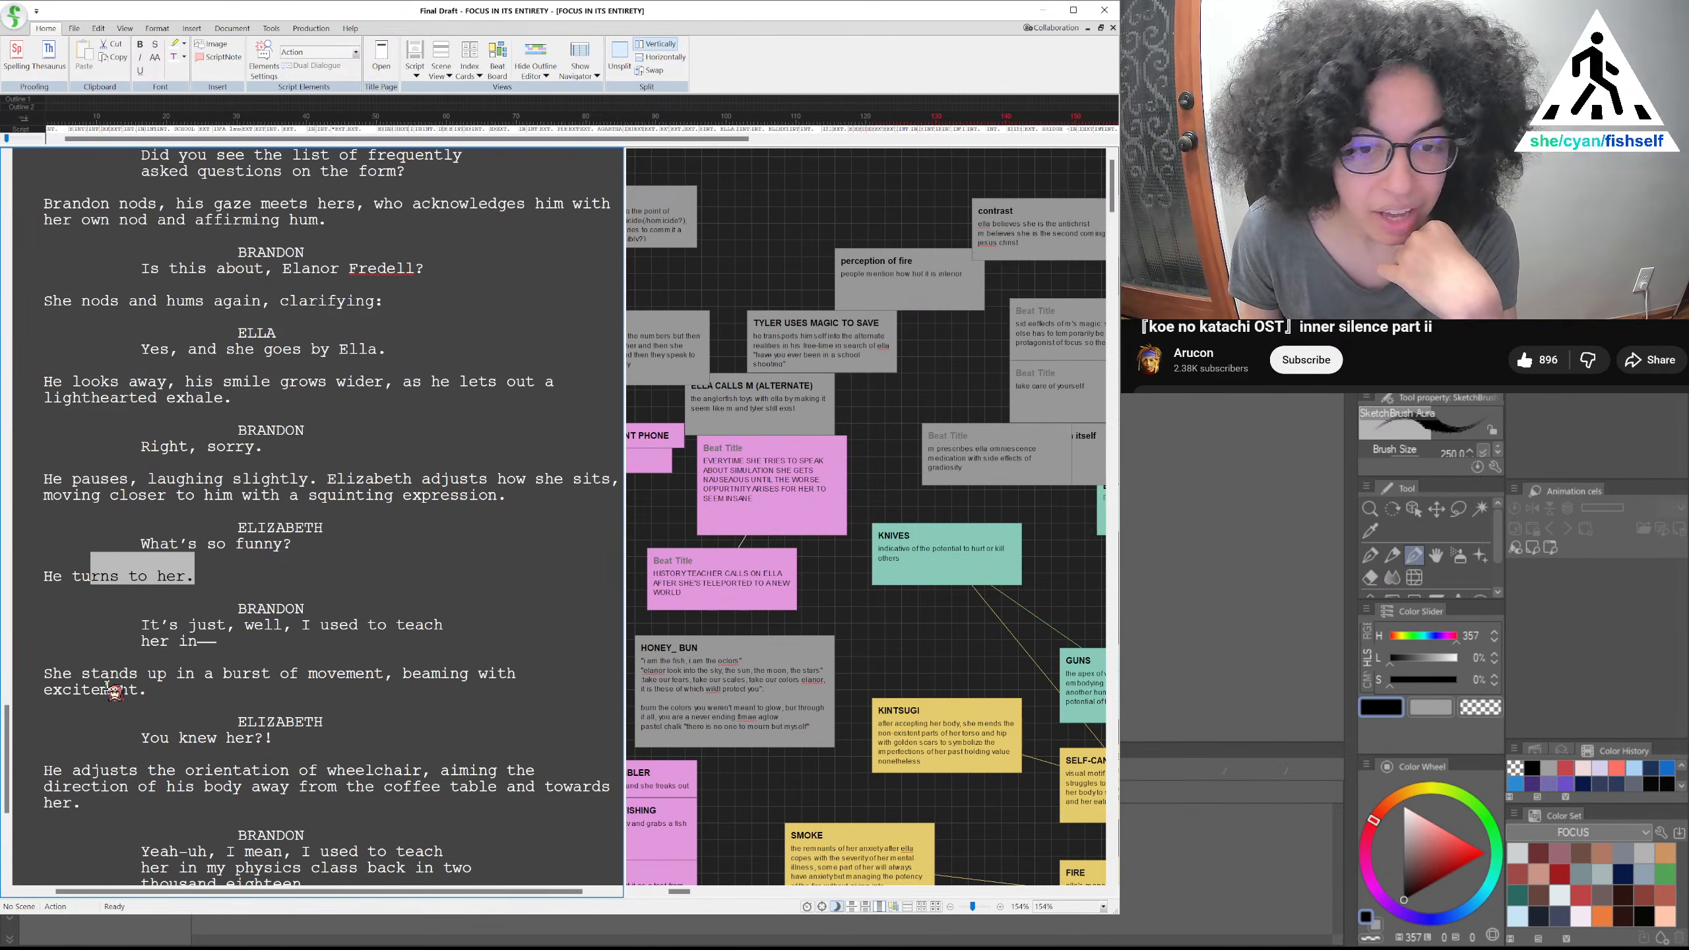
scroll(126, 699, "down", 1)
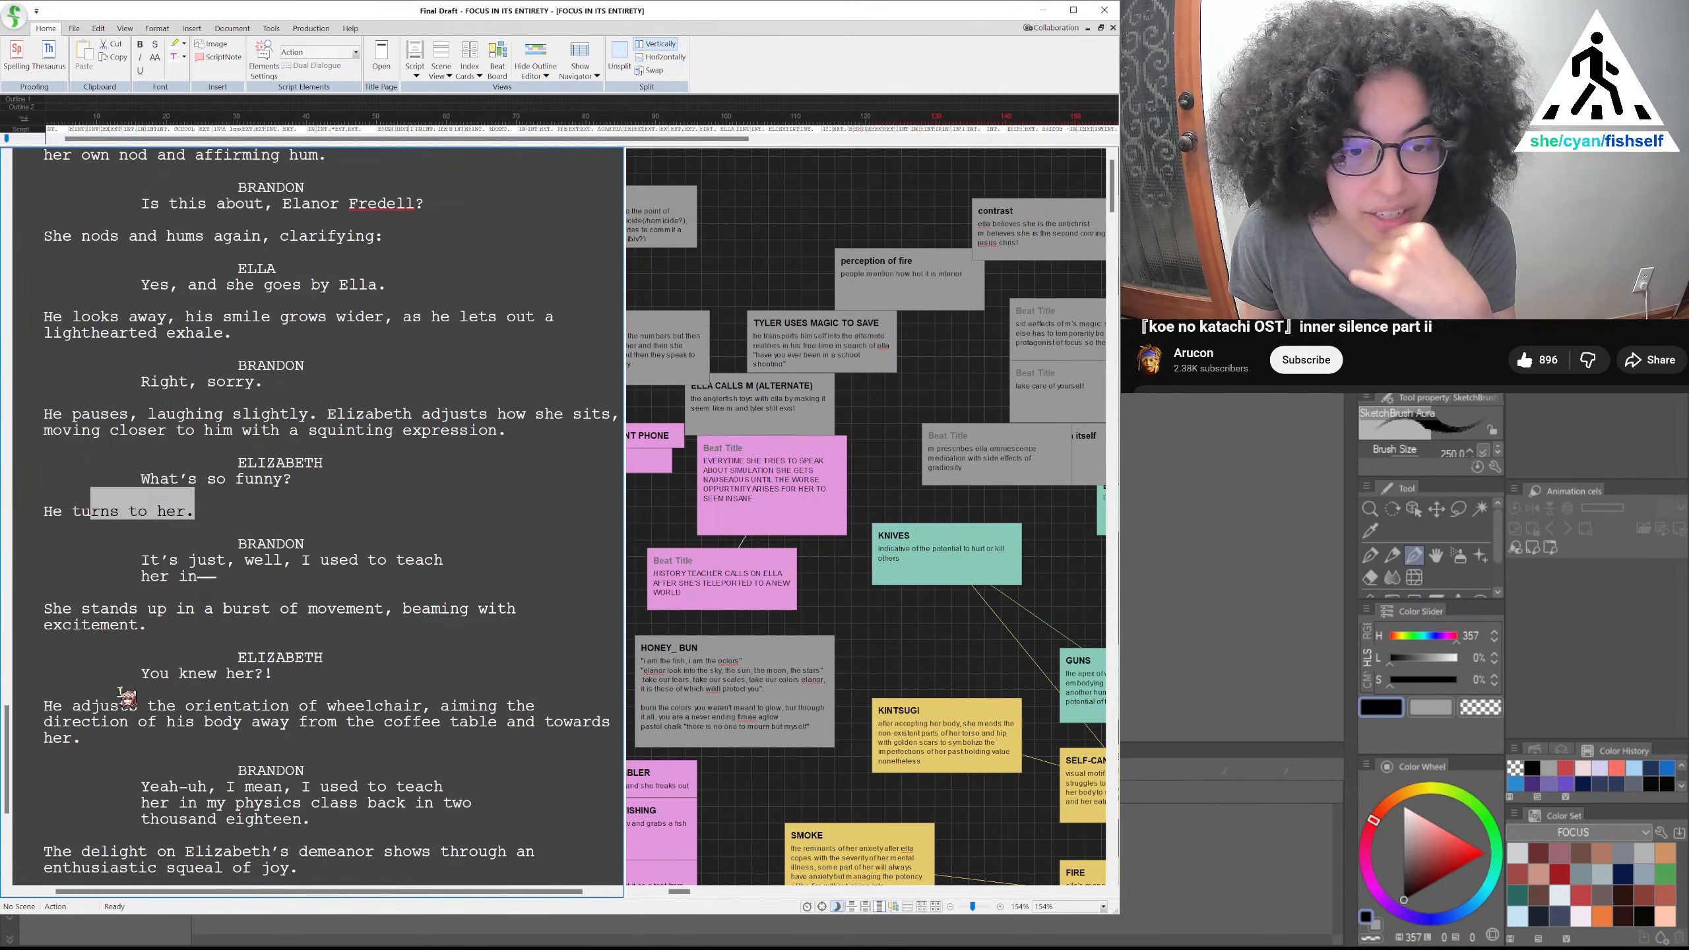
scroll(120, 692, "down", 1)
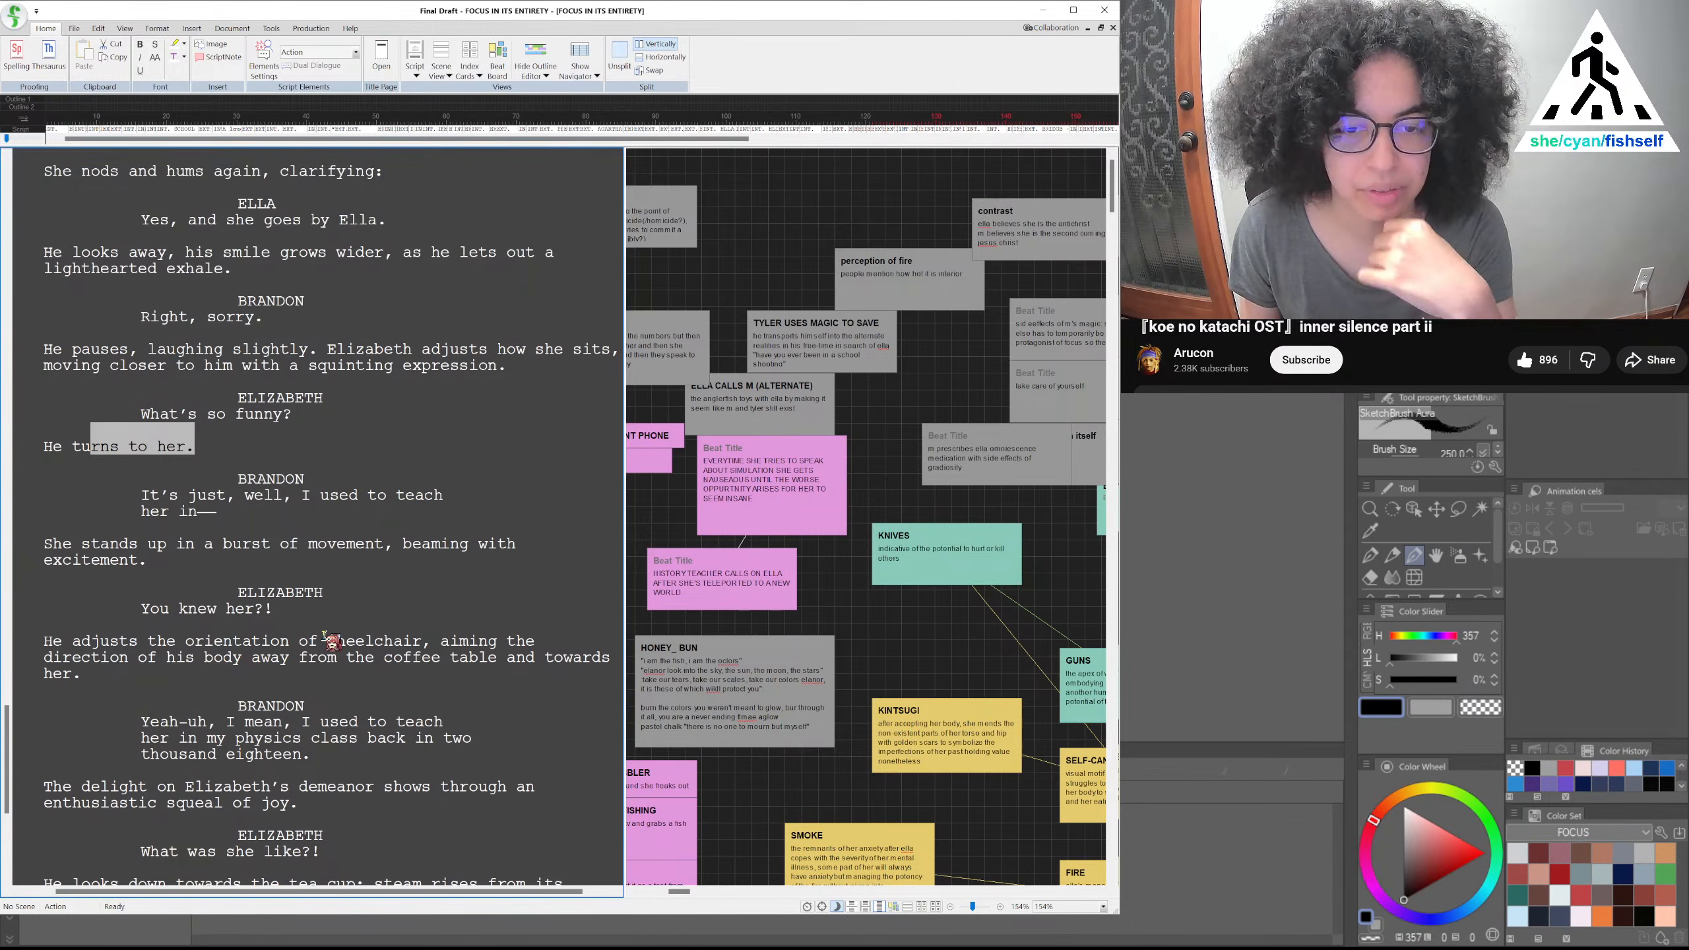
left_click(325, 635)
type("his")
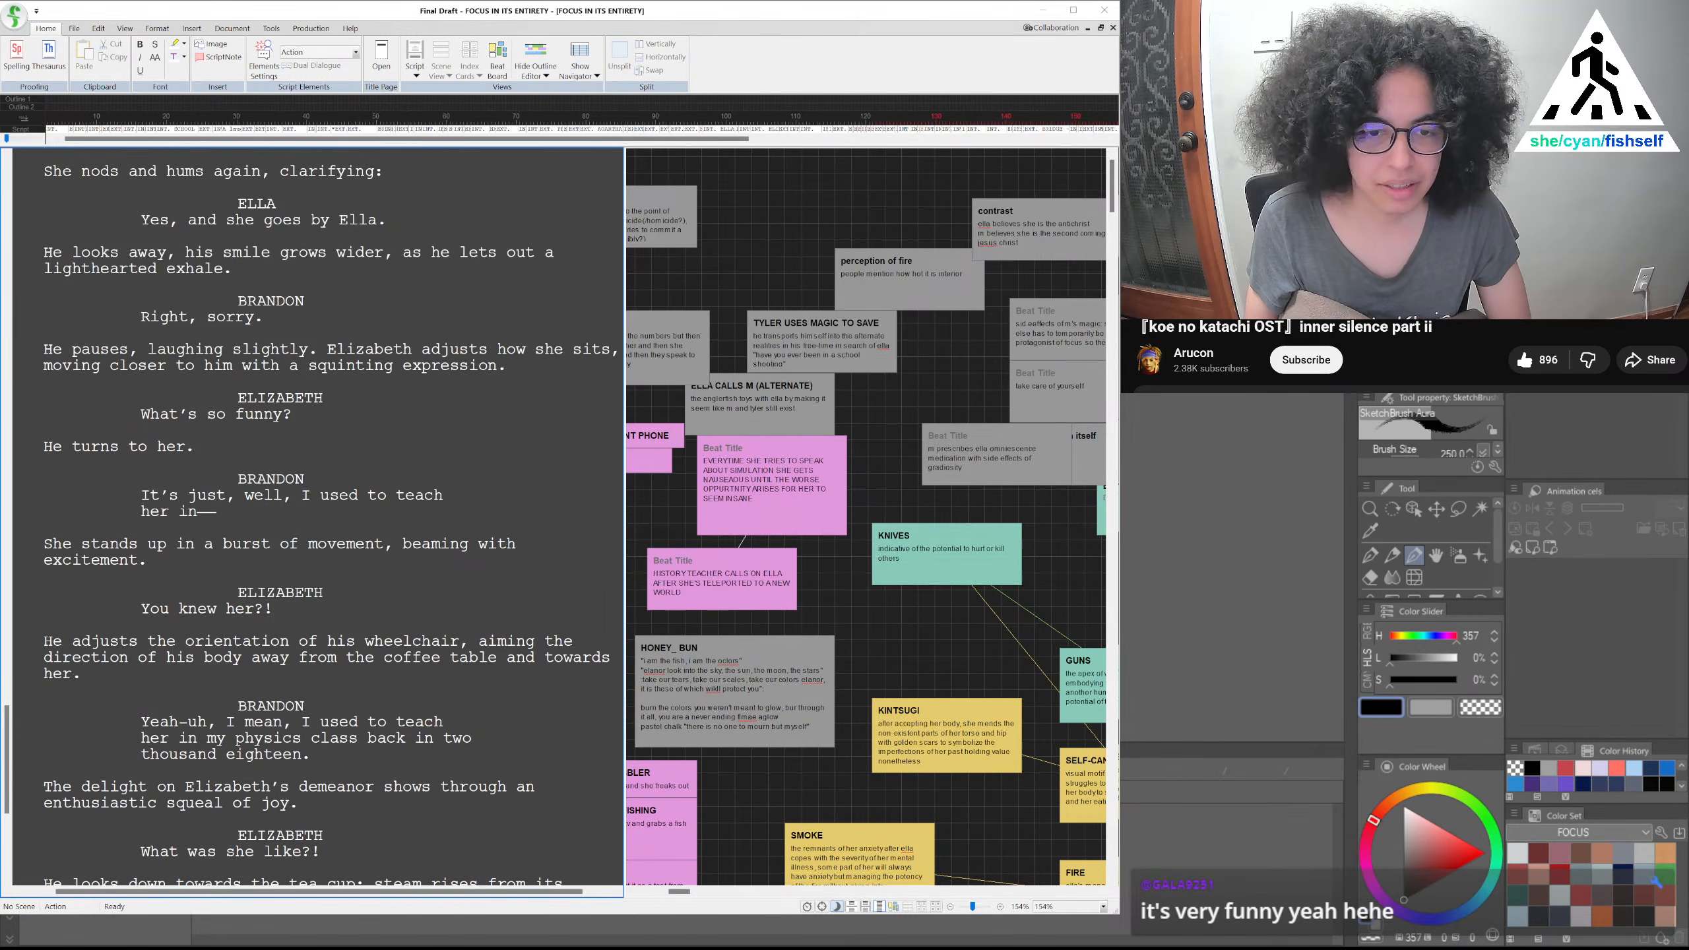
Reread the revised wheelchair paragraph and Brandon's reply about teaching her in his physics class
left_click_drag(72, 641, 194, 681)
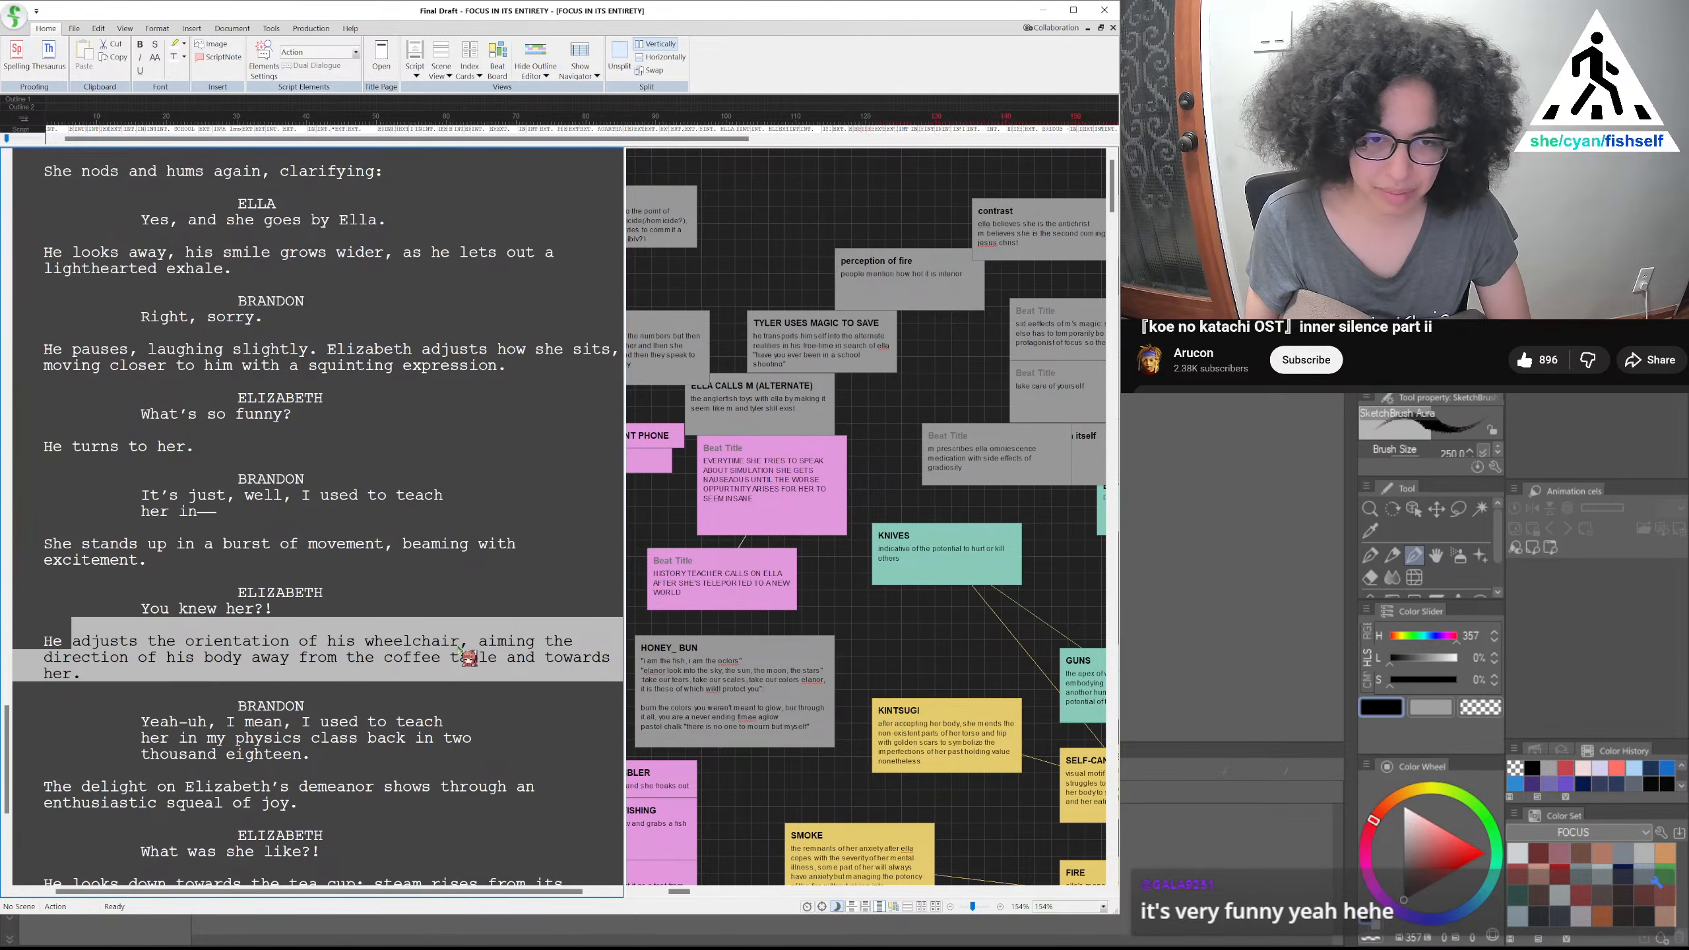
scroll(460, 653, "down", 3)
left_click(200, 603)
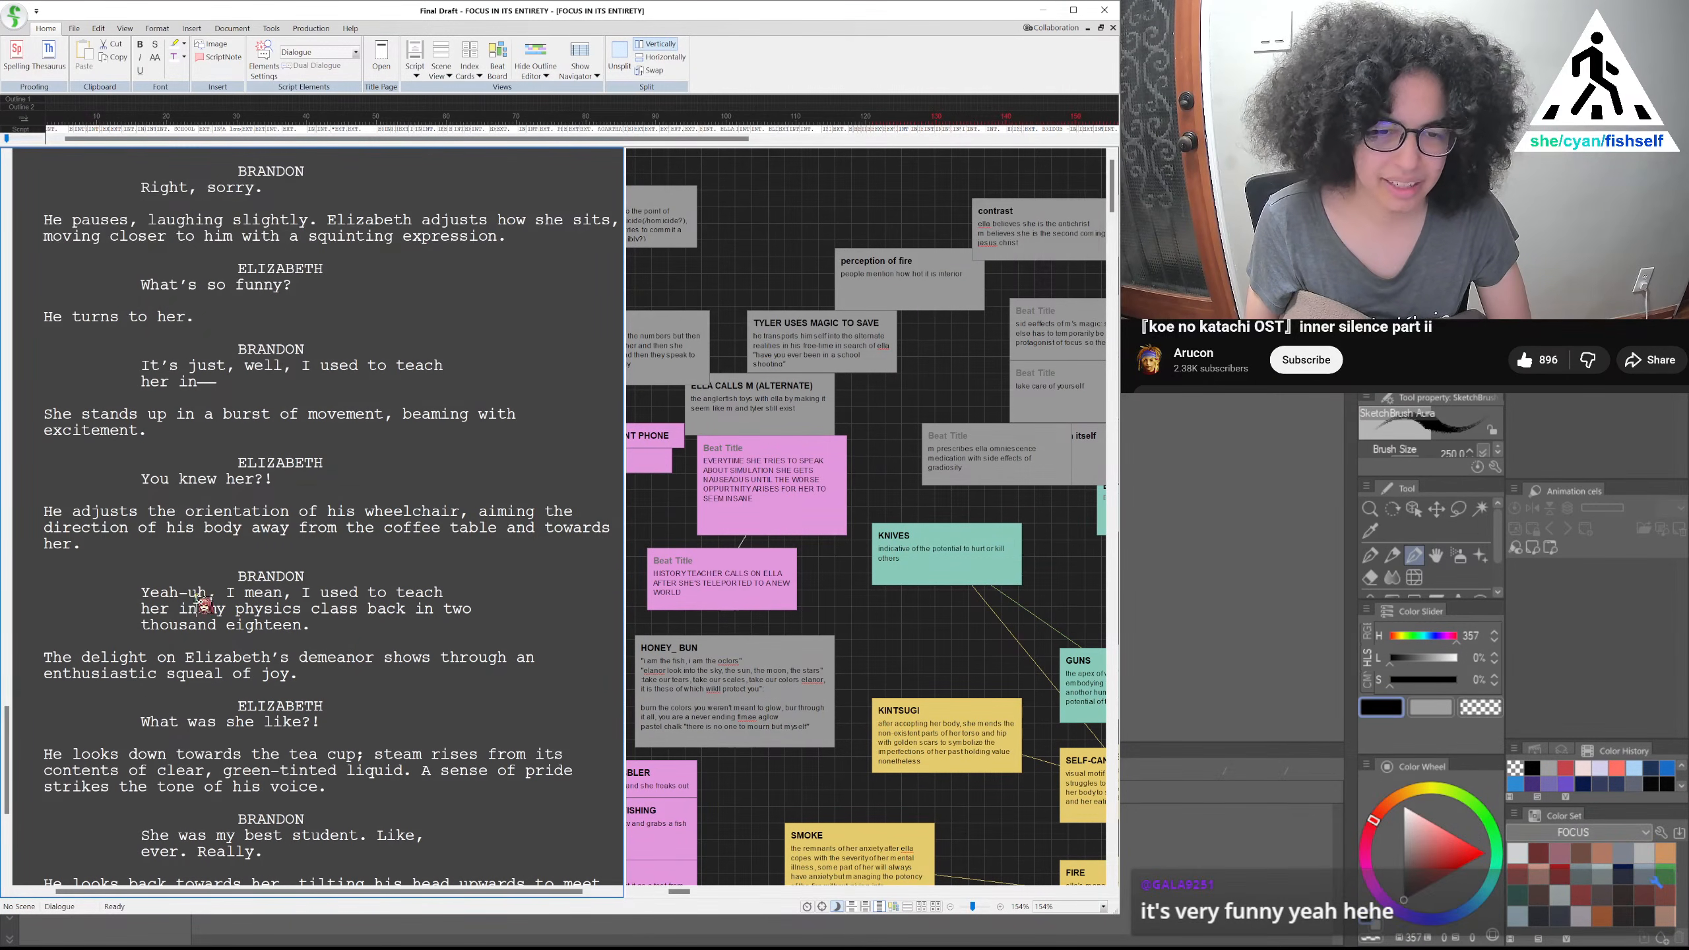
left_click_drag(217, 594, 327, 624)
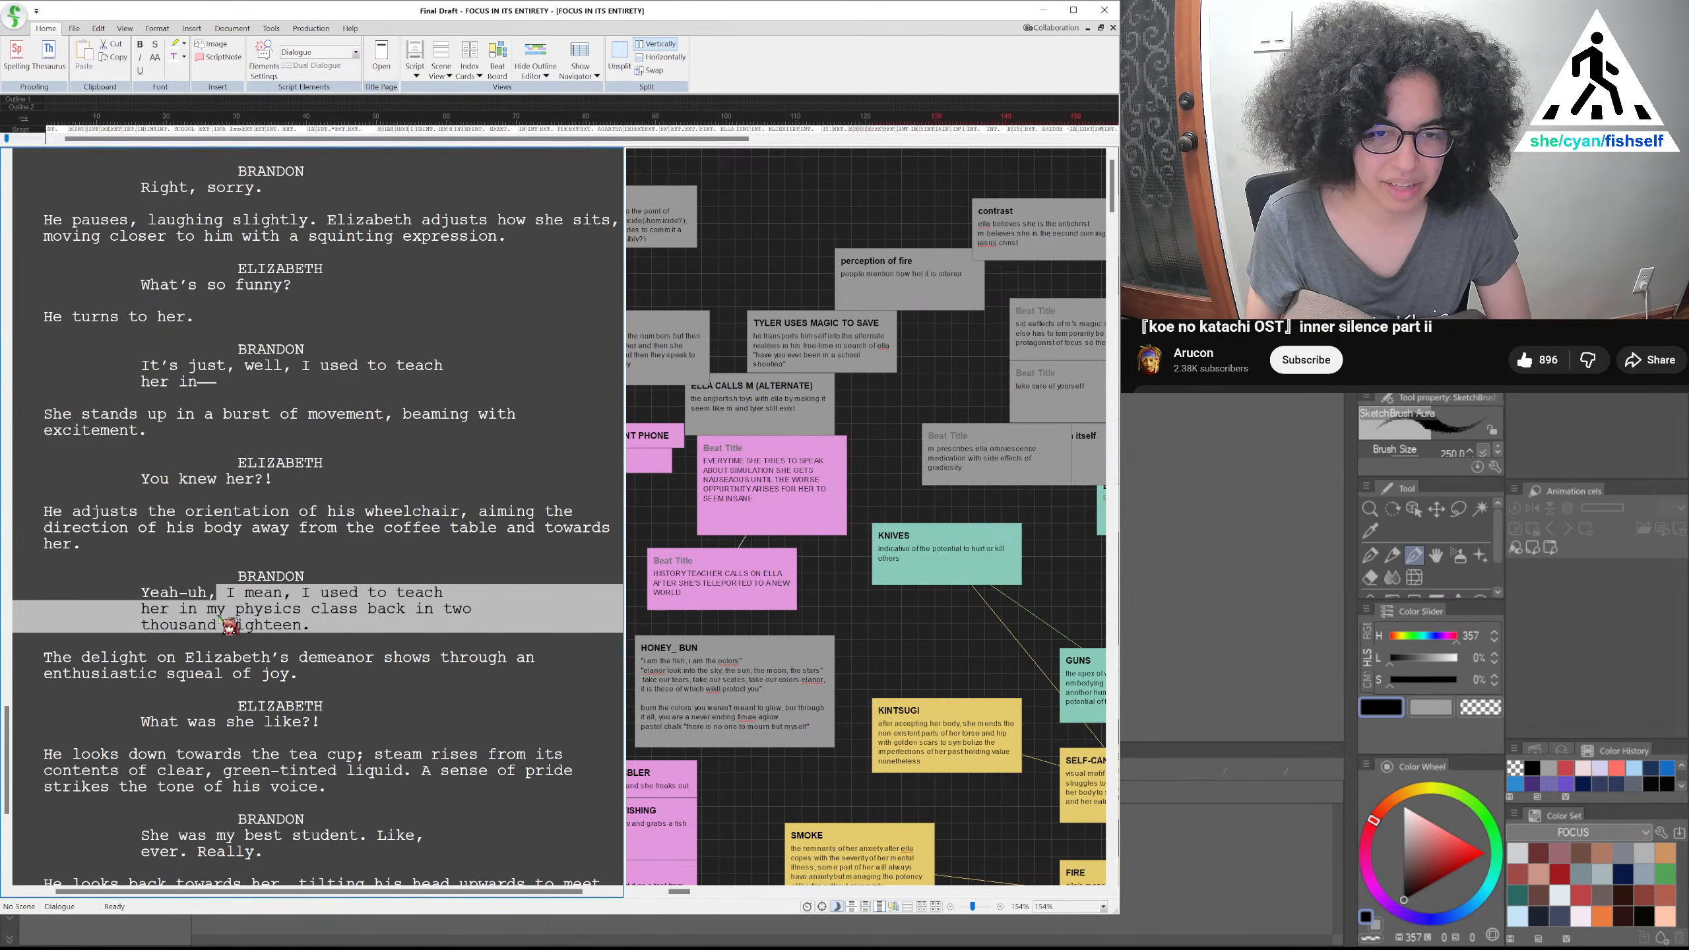
left_click(188, 582)
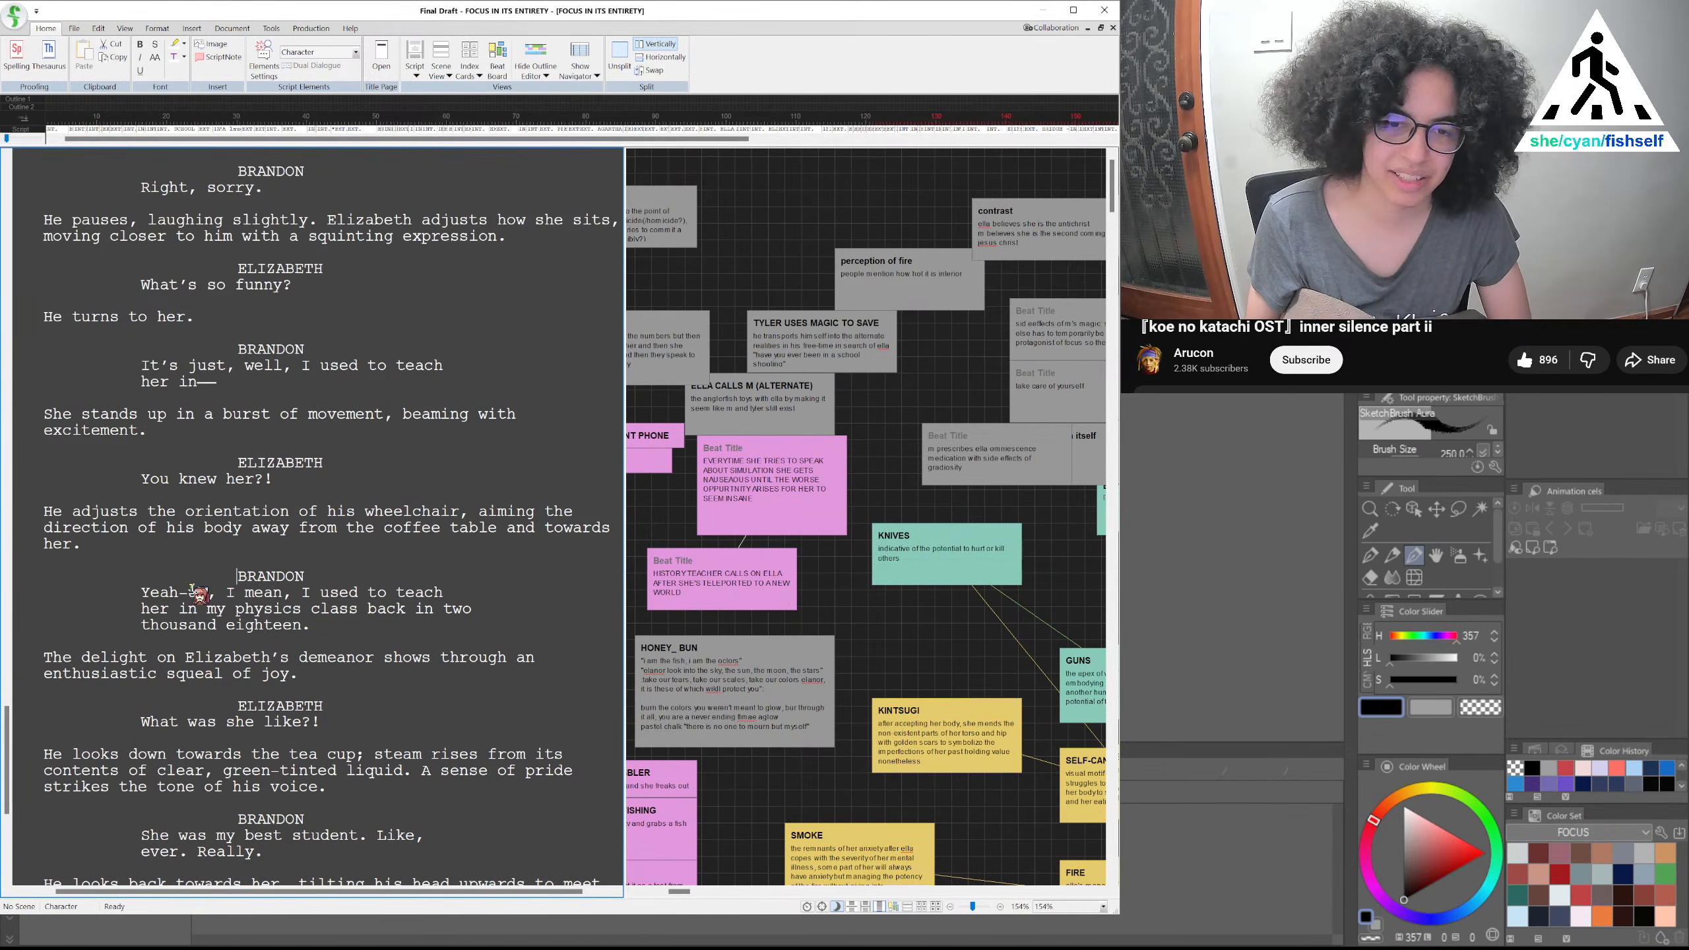
Reread the rest of the conversation about Brandon's former student, through Elizabeth closing her eyes, and the opening of the parking lot scene
scroll(199, 592, "down", 1)
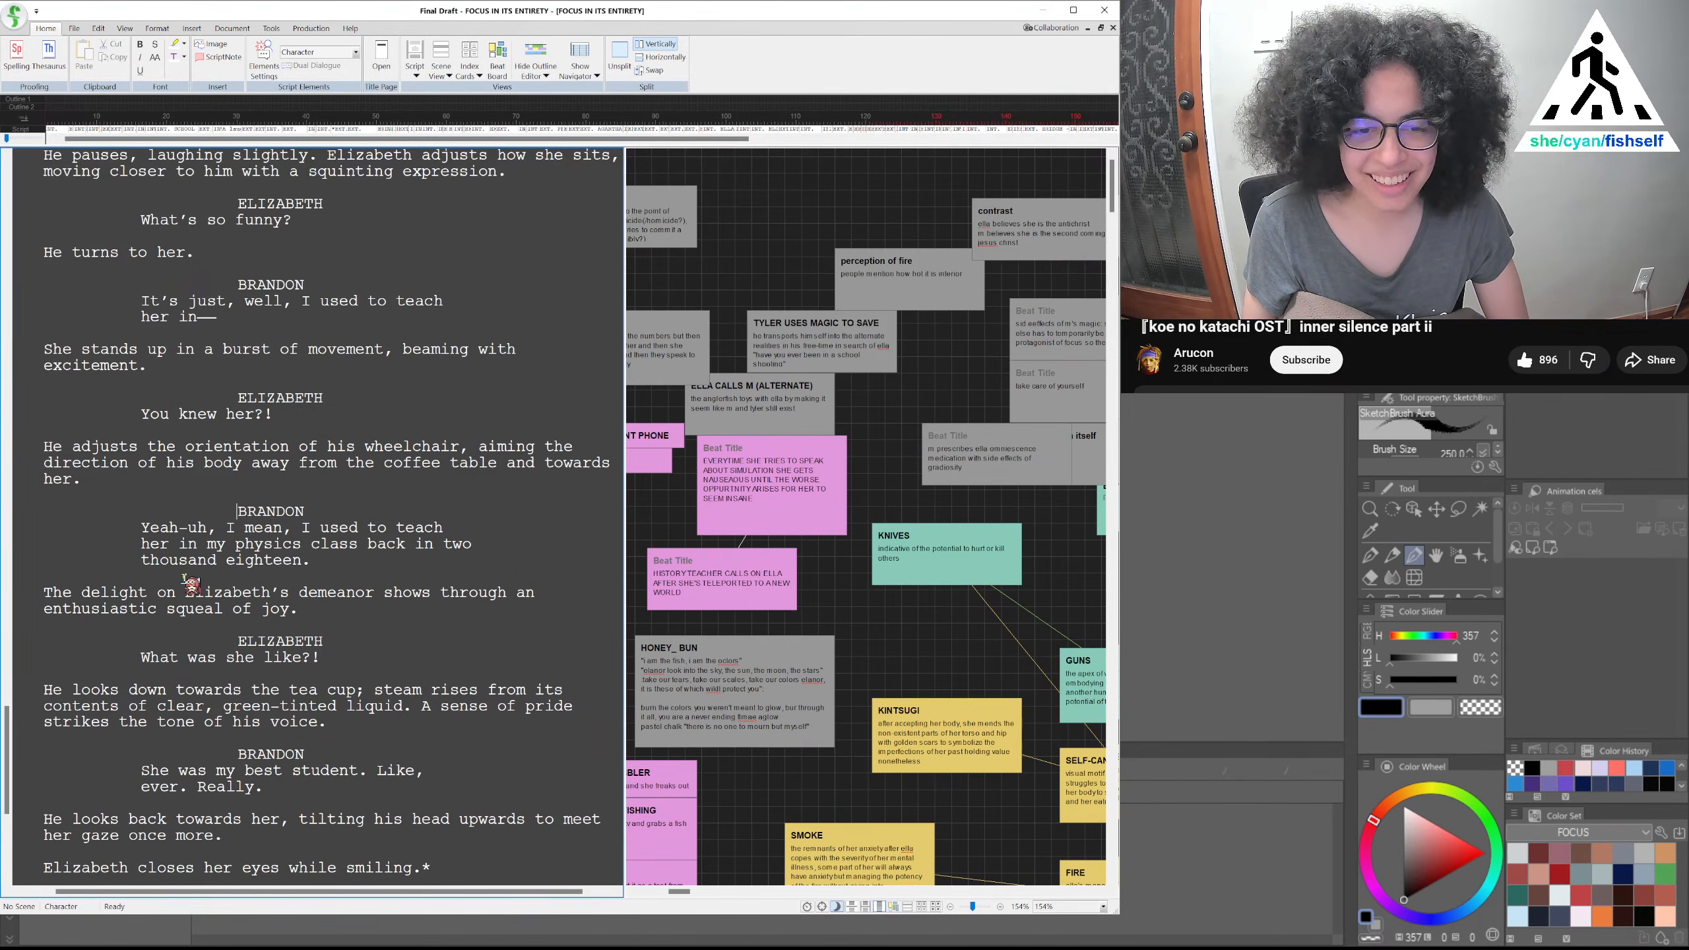
scroll(193, 578, "down", 1)
left_click_drag(109, 627, 337, 657)
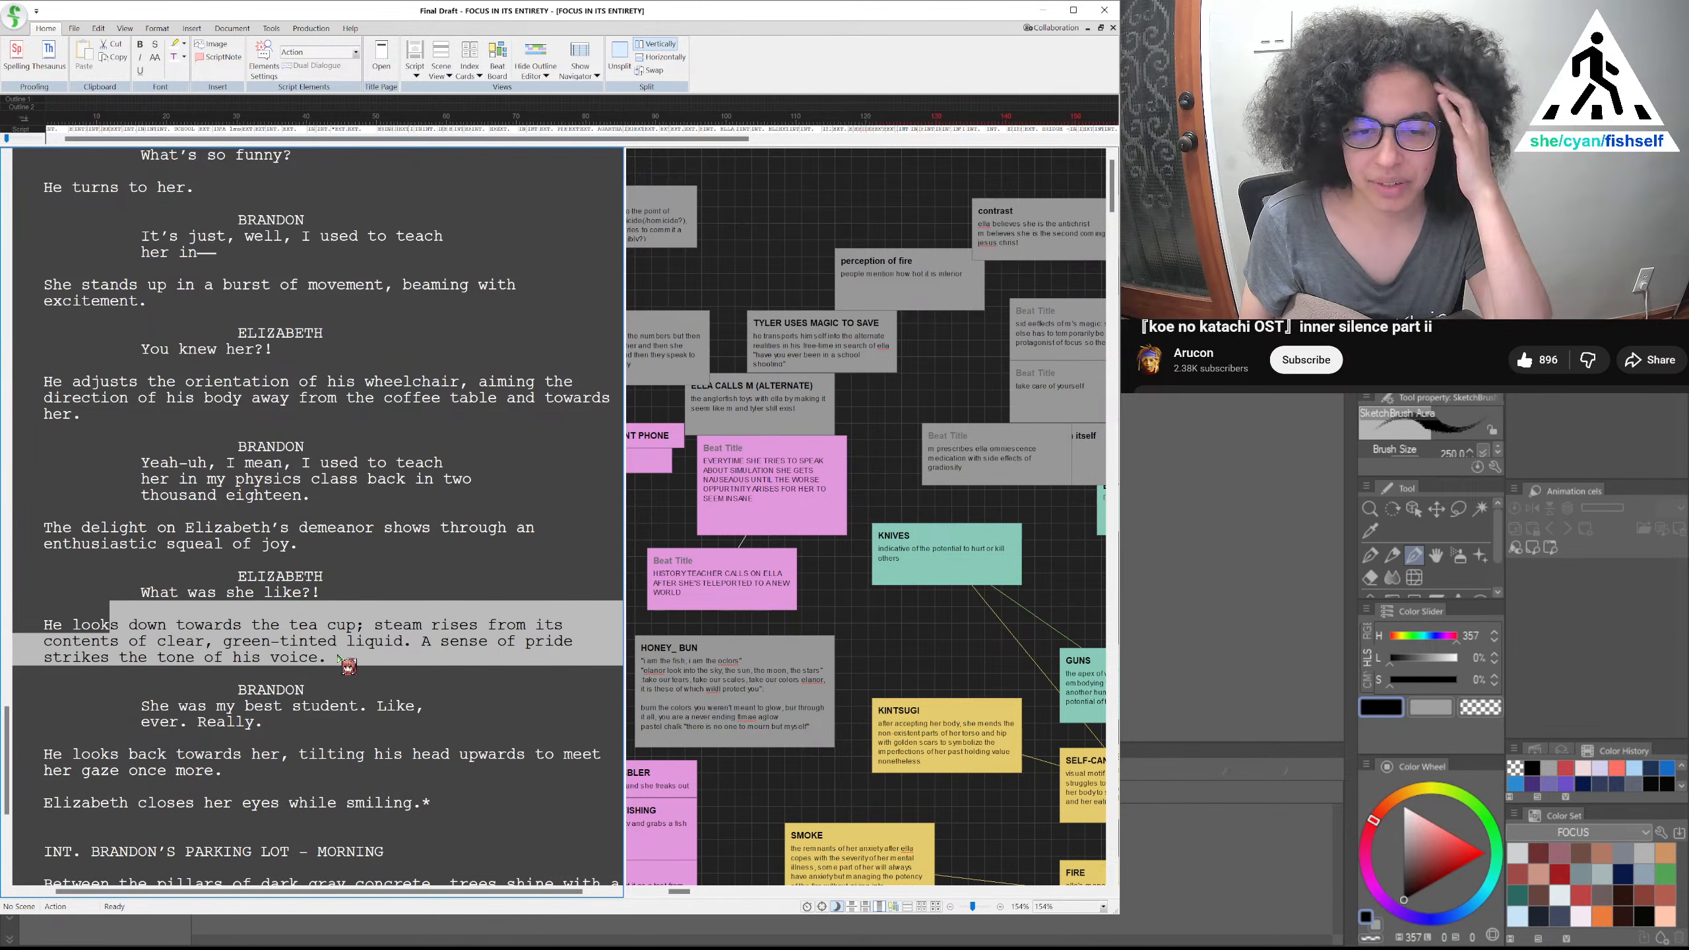
left_click(254, 721)
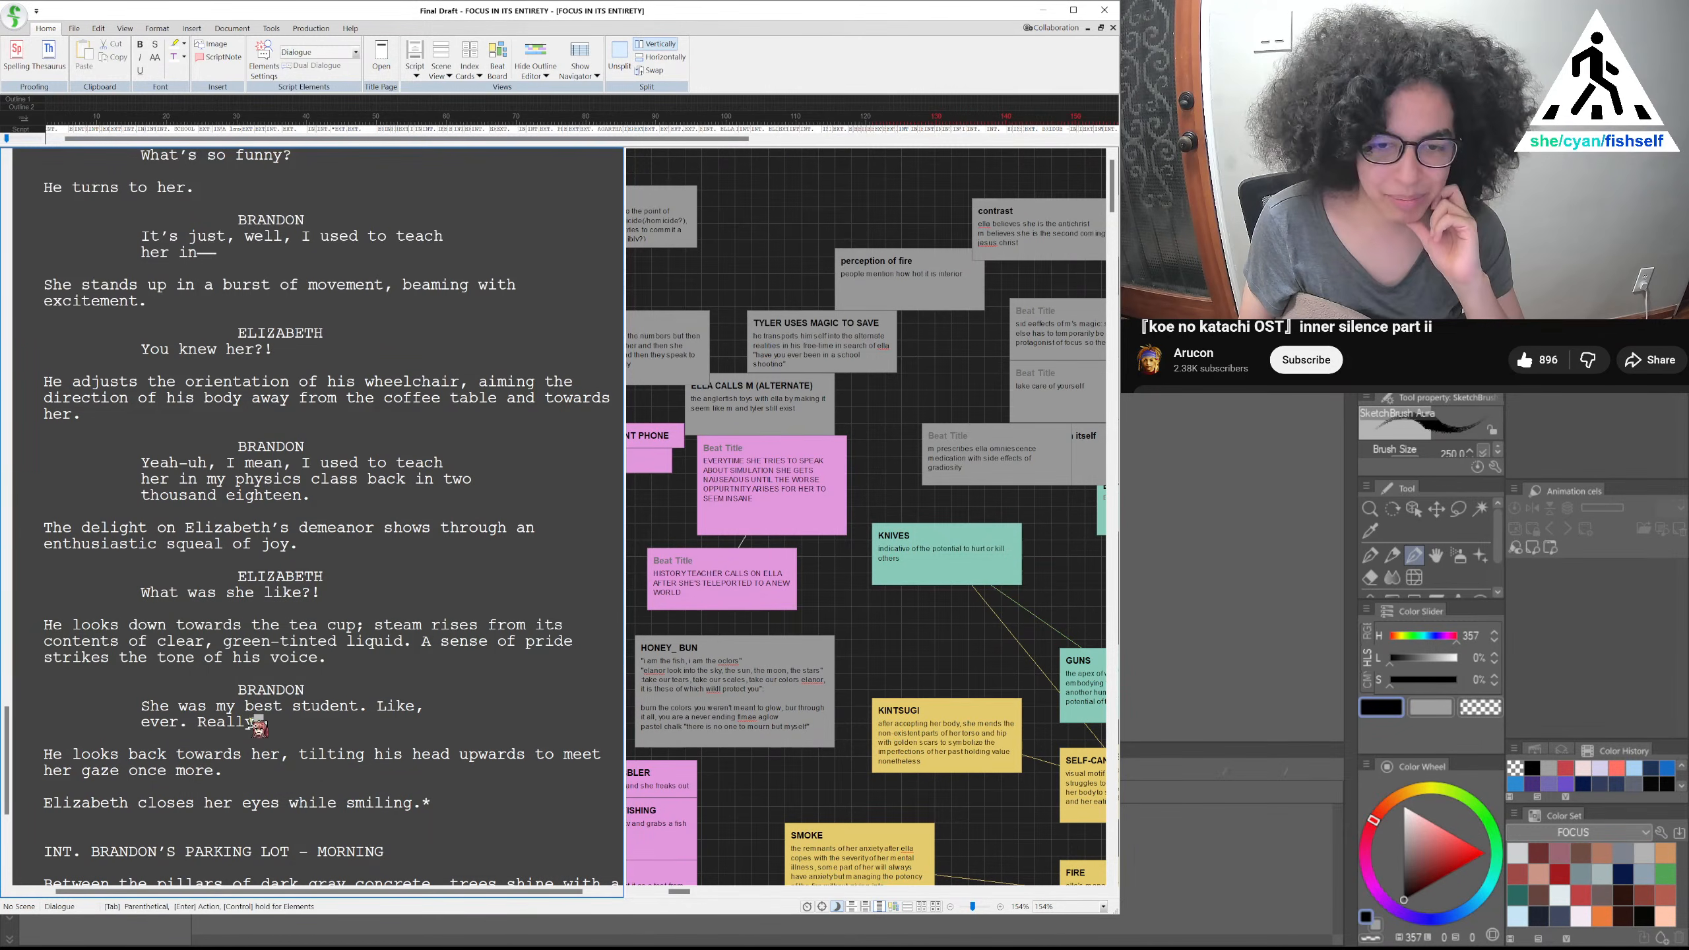
triple_click(142, 717)
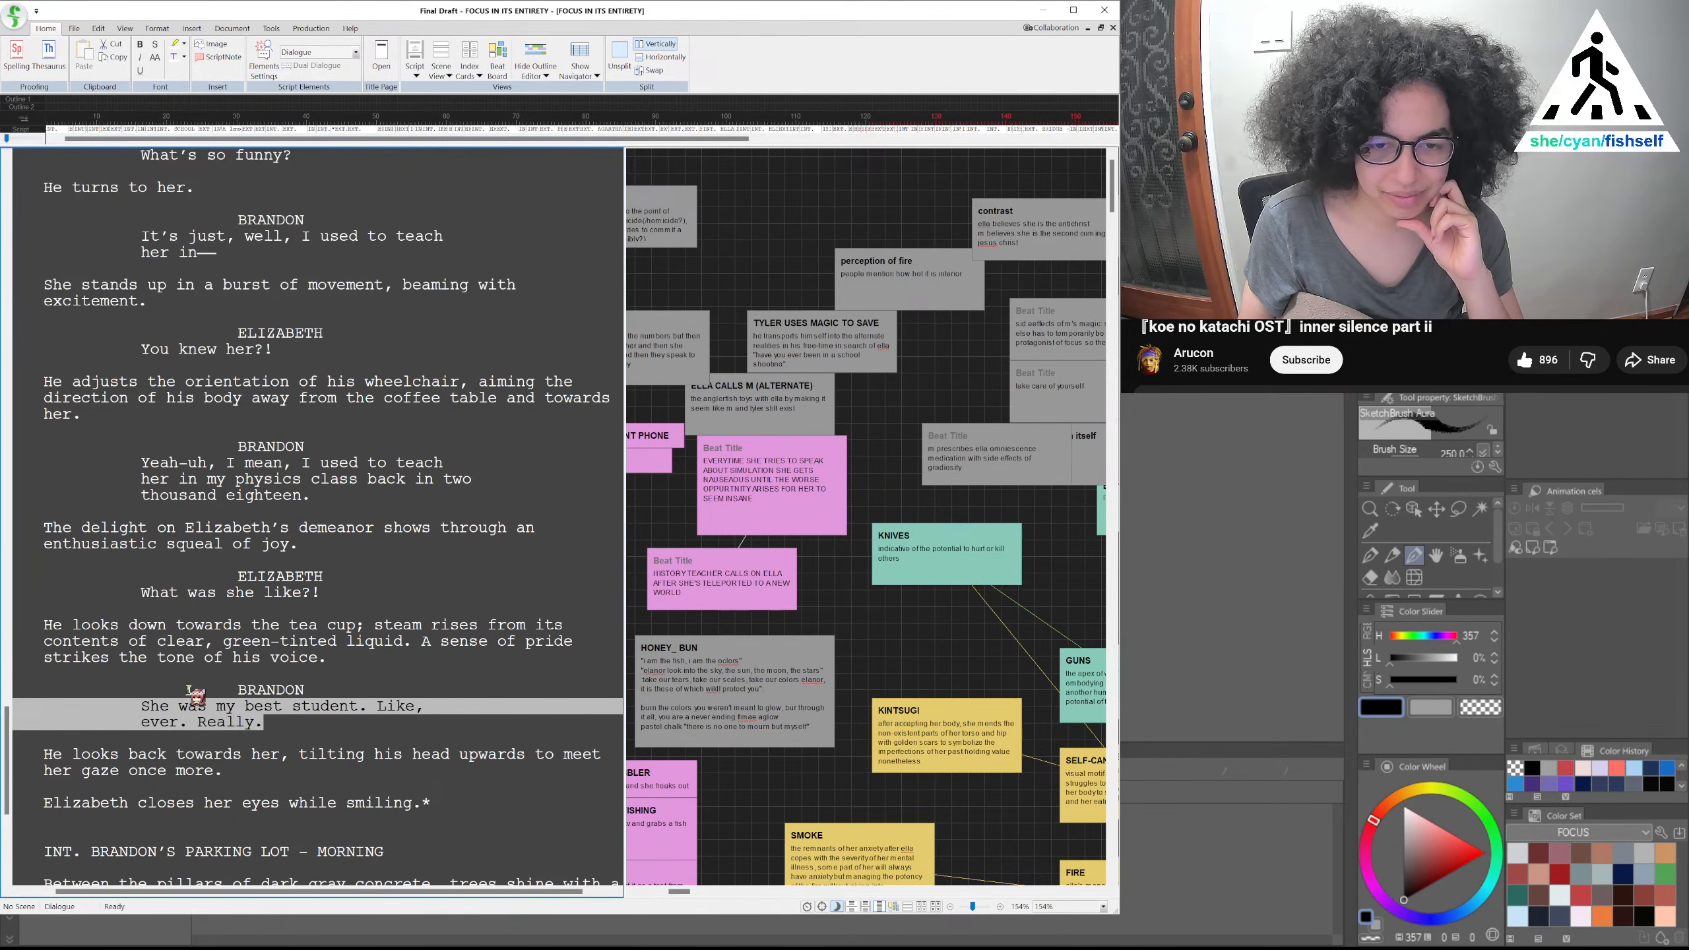
scroll(228, 674, "down", 1)
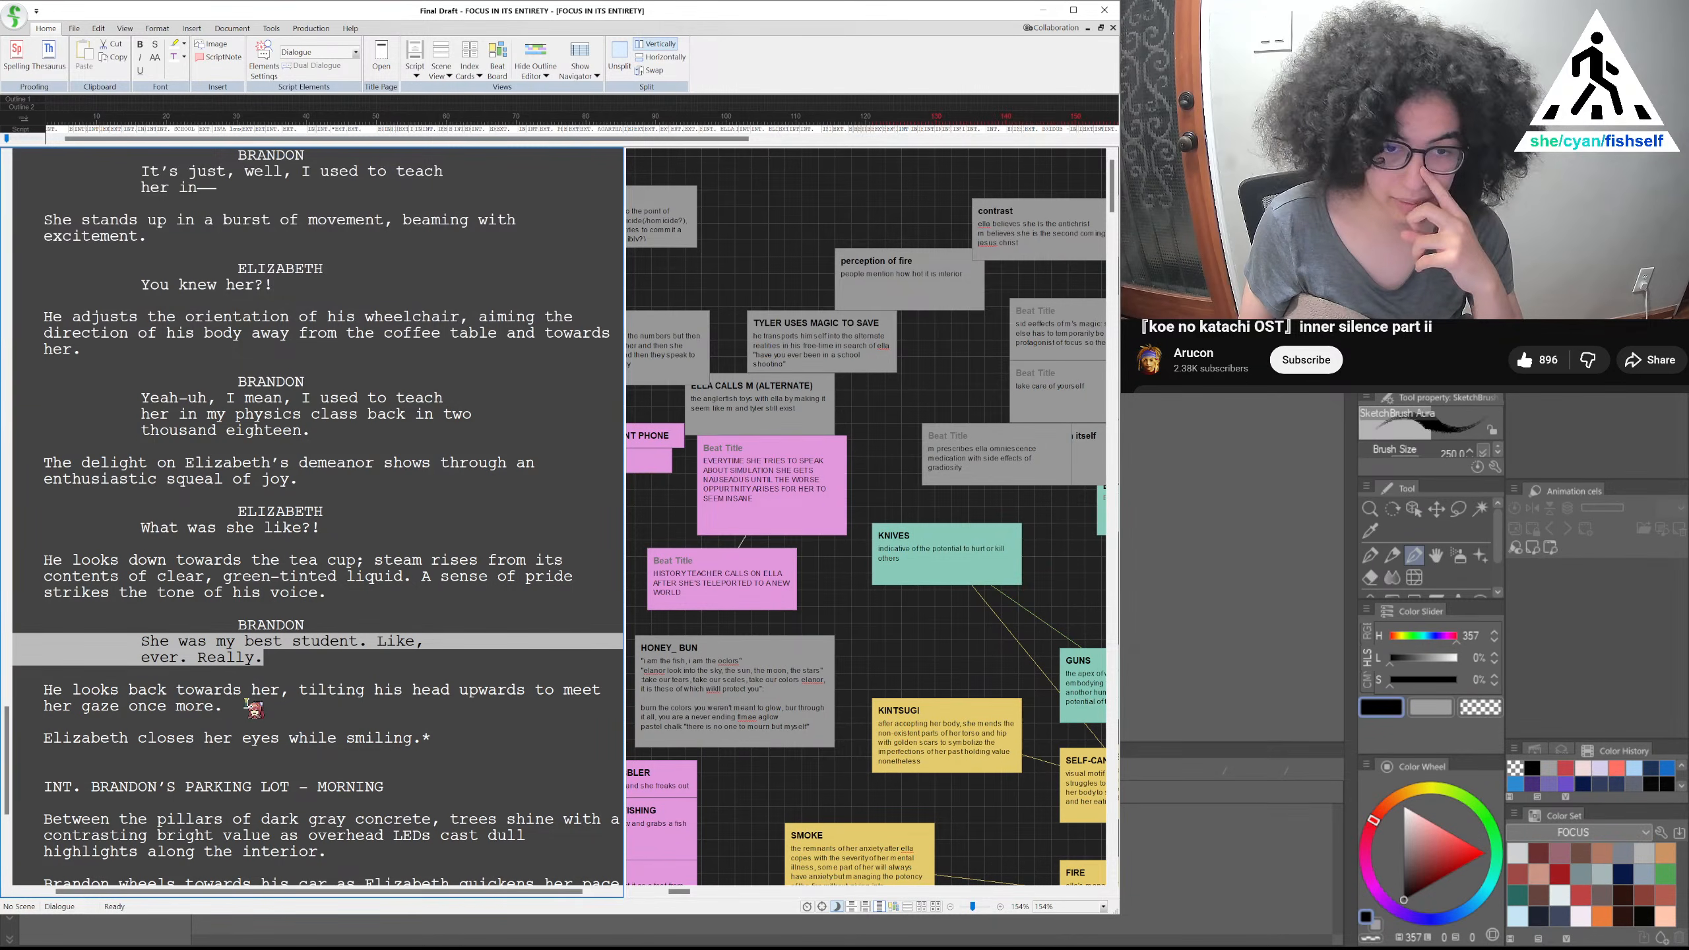
left_click_drag(459, 749, 153, 748)
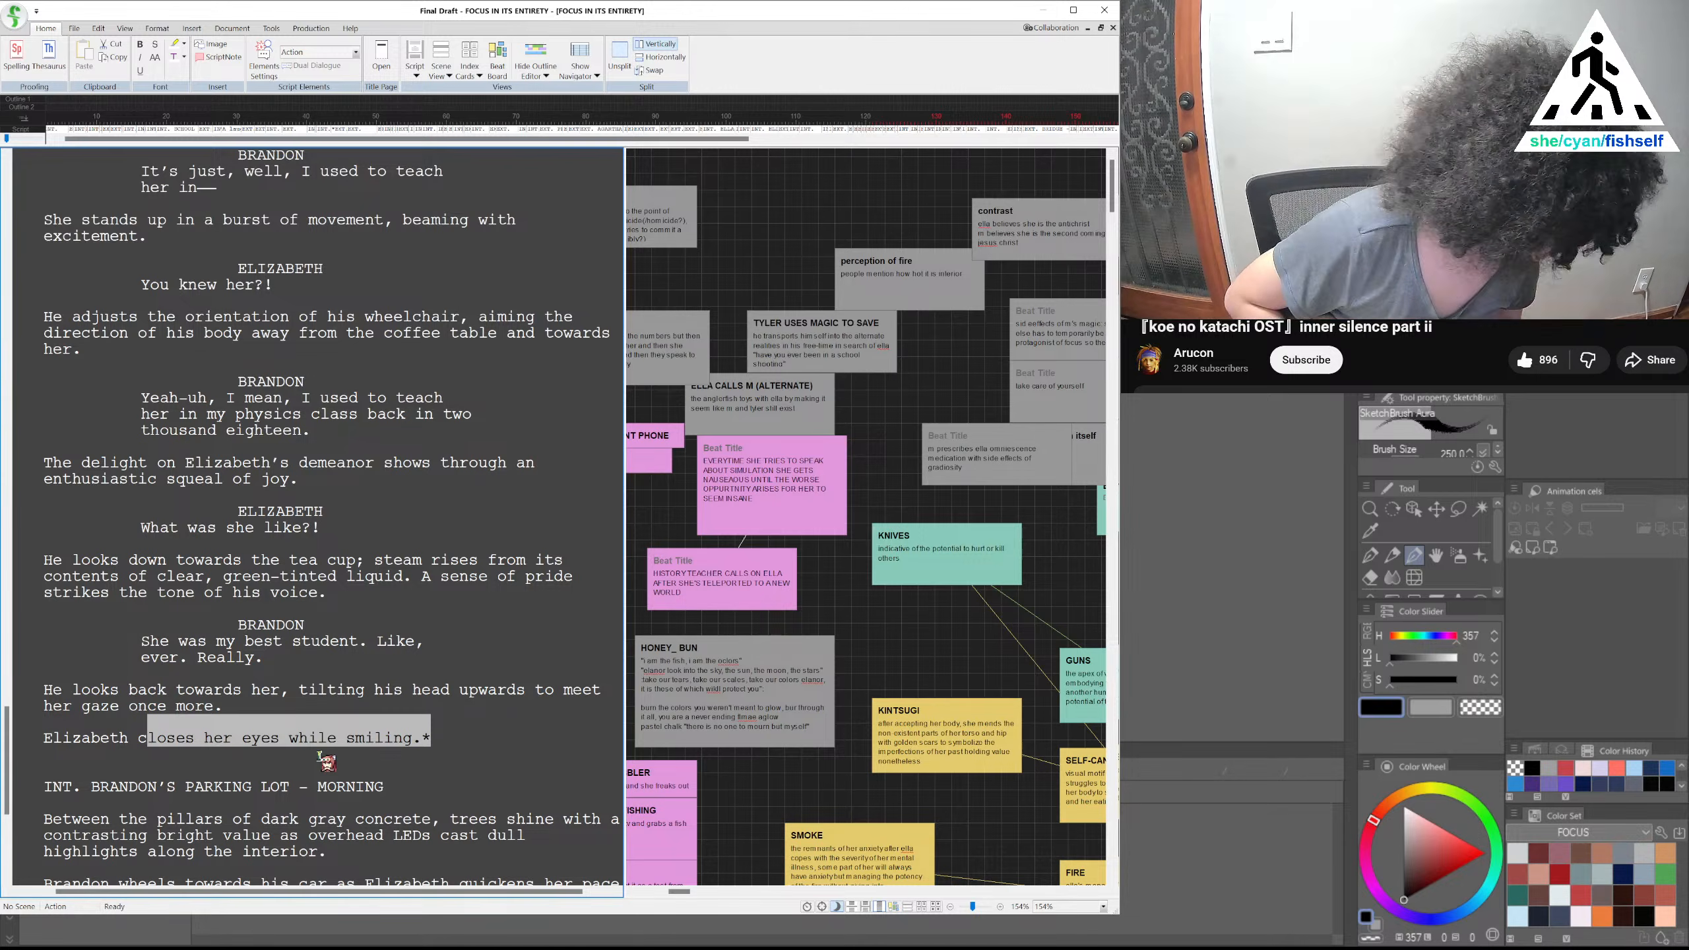
scroll(327, 755, "down", 1)
scroll(327, 748, "down", 3)
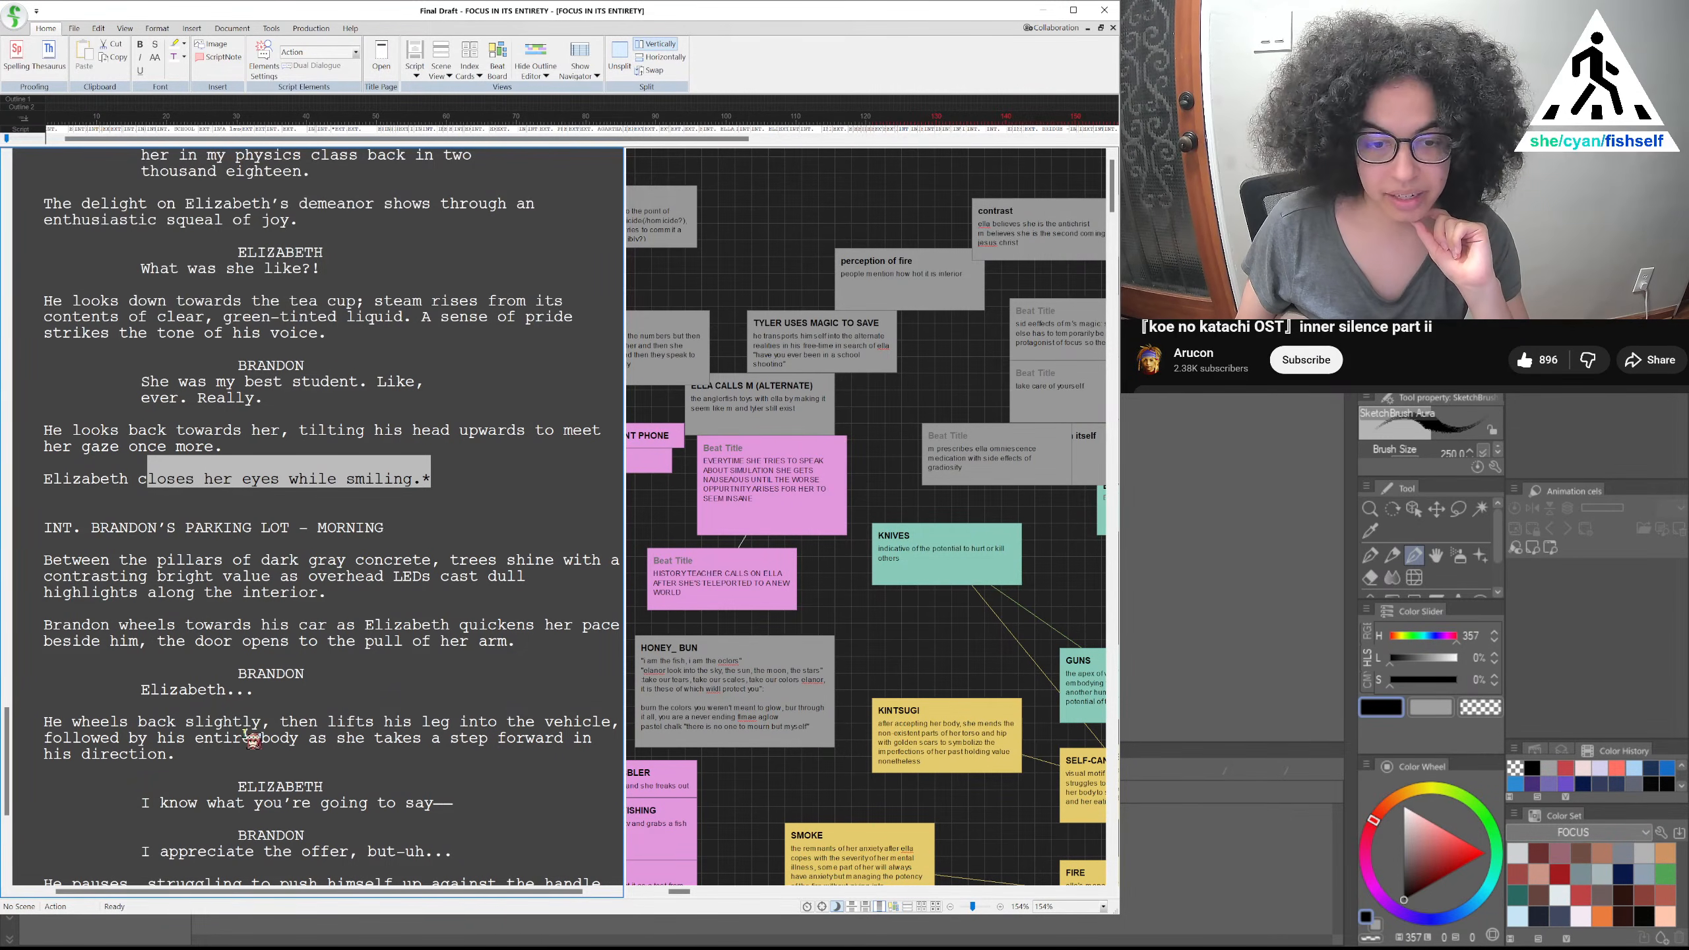
Replace "arm" with "body" in the parking lot action line about Elizabeth holding her hands outward in a gesture
scroll(283, 745, "down", 1)
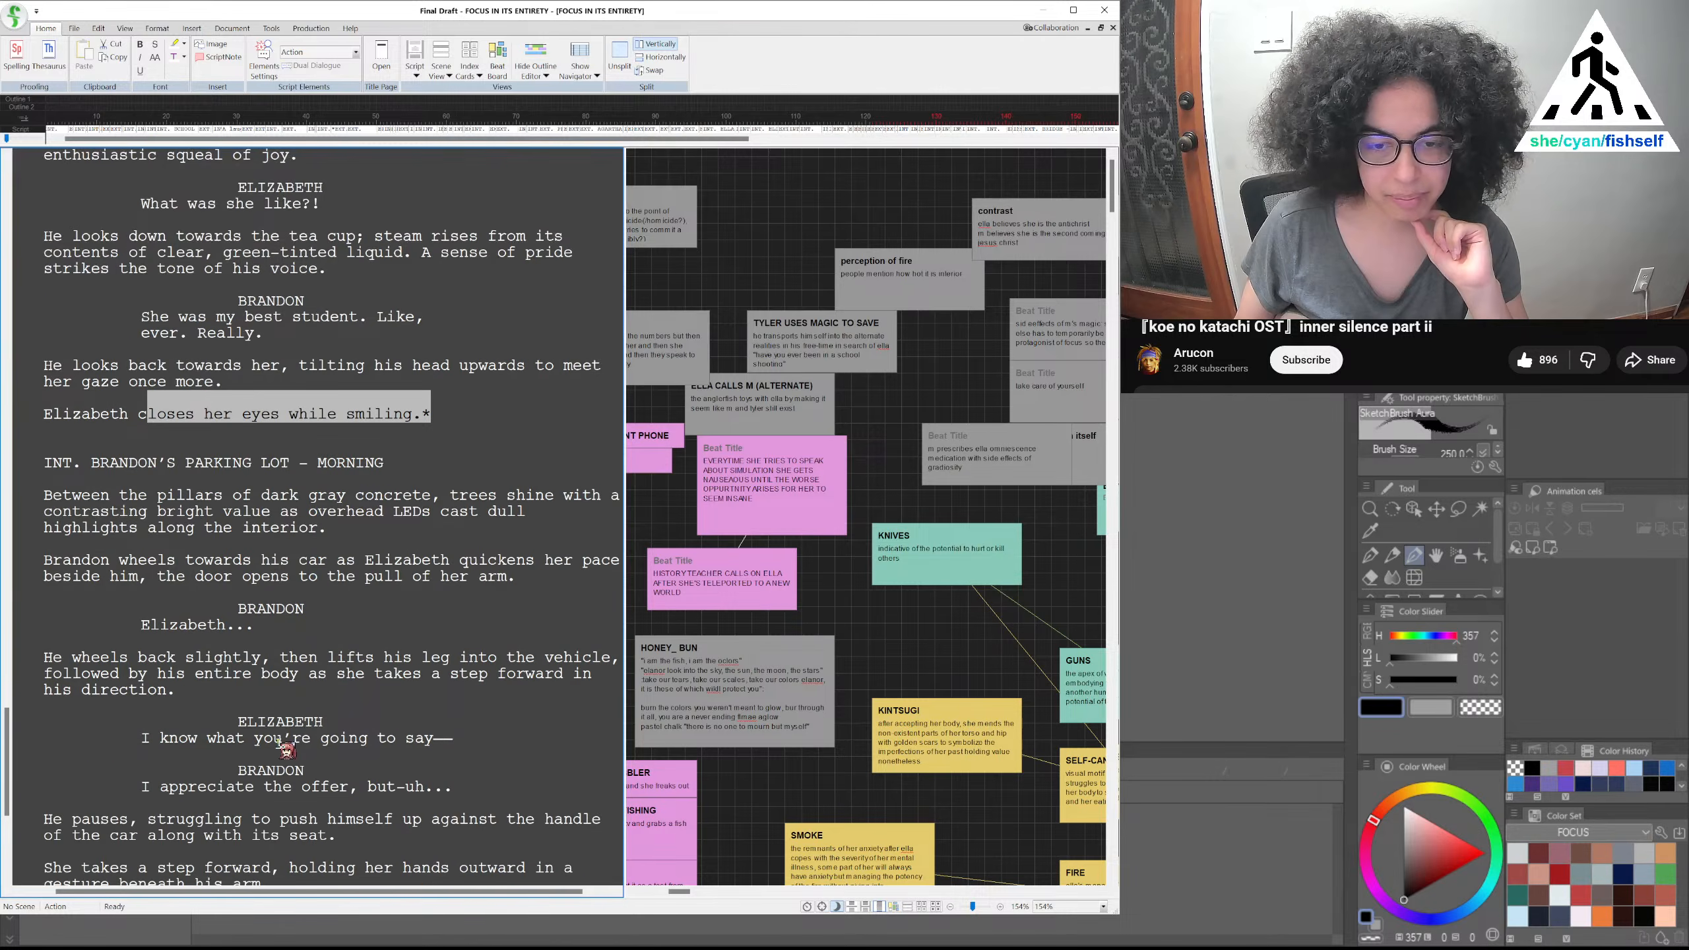
scroll(288, 745, "down", 1)
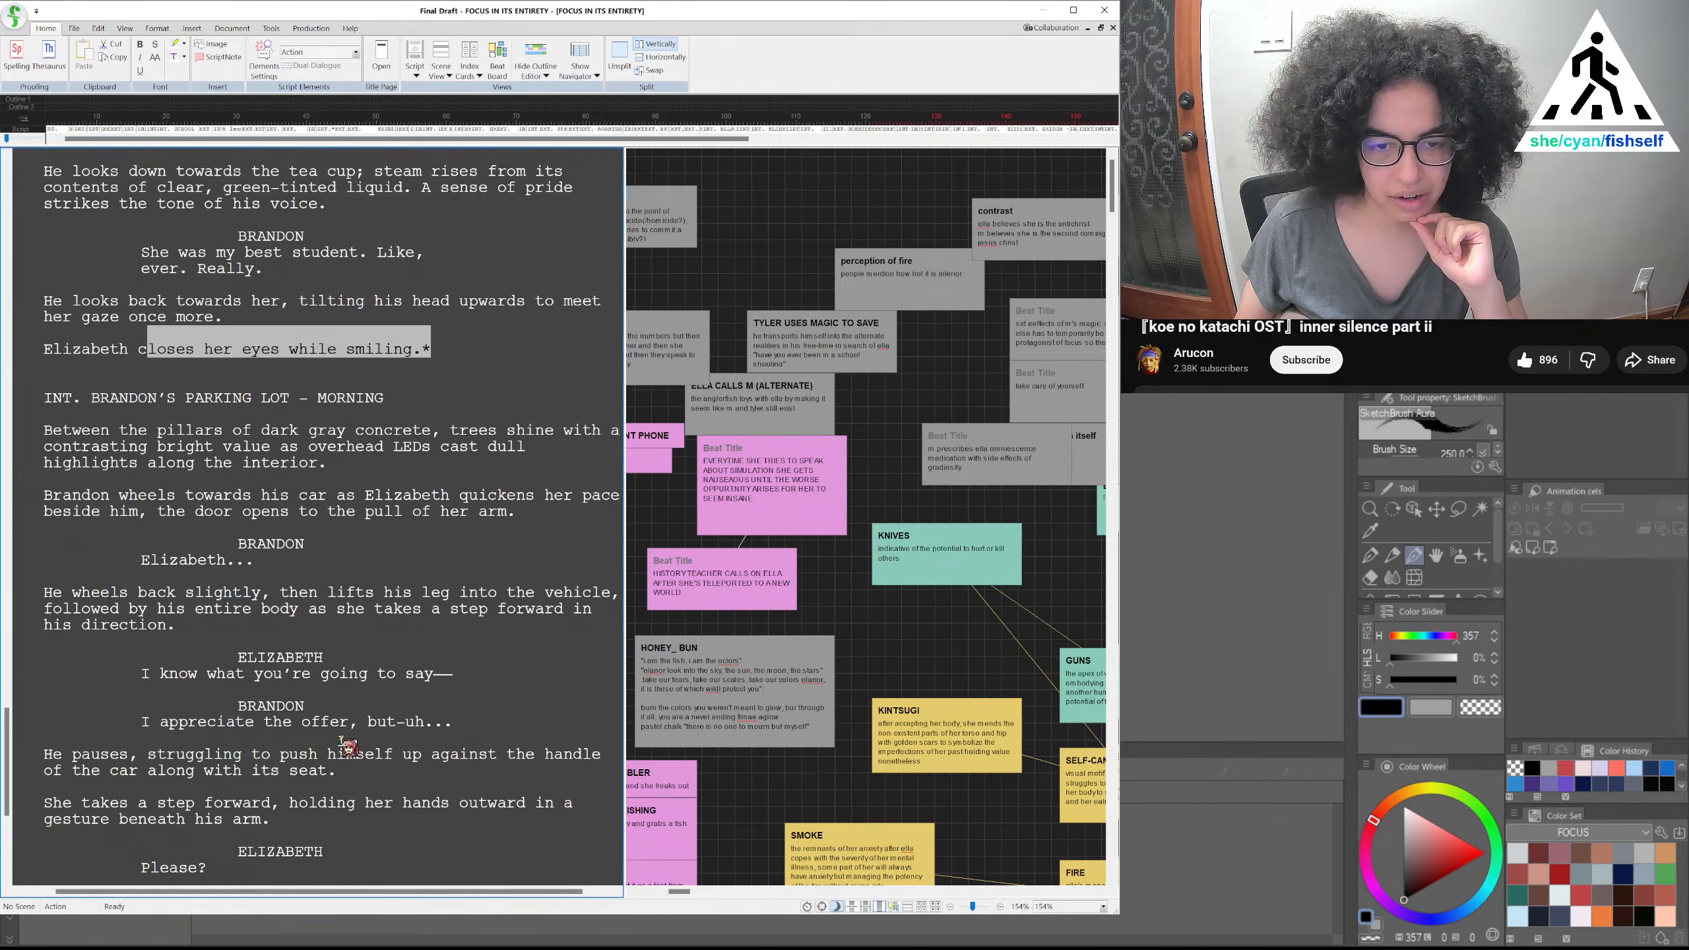
scroll(342, 751, "down", 1)
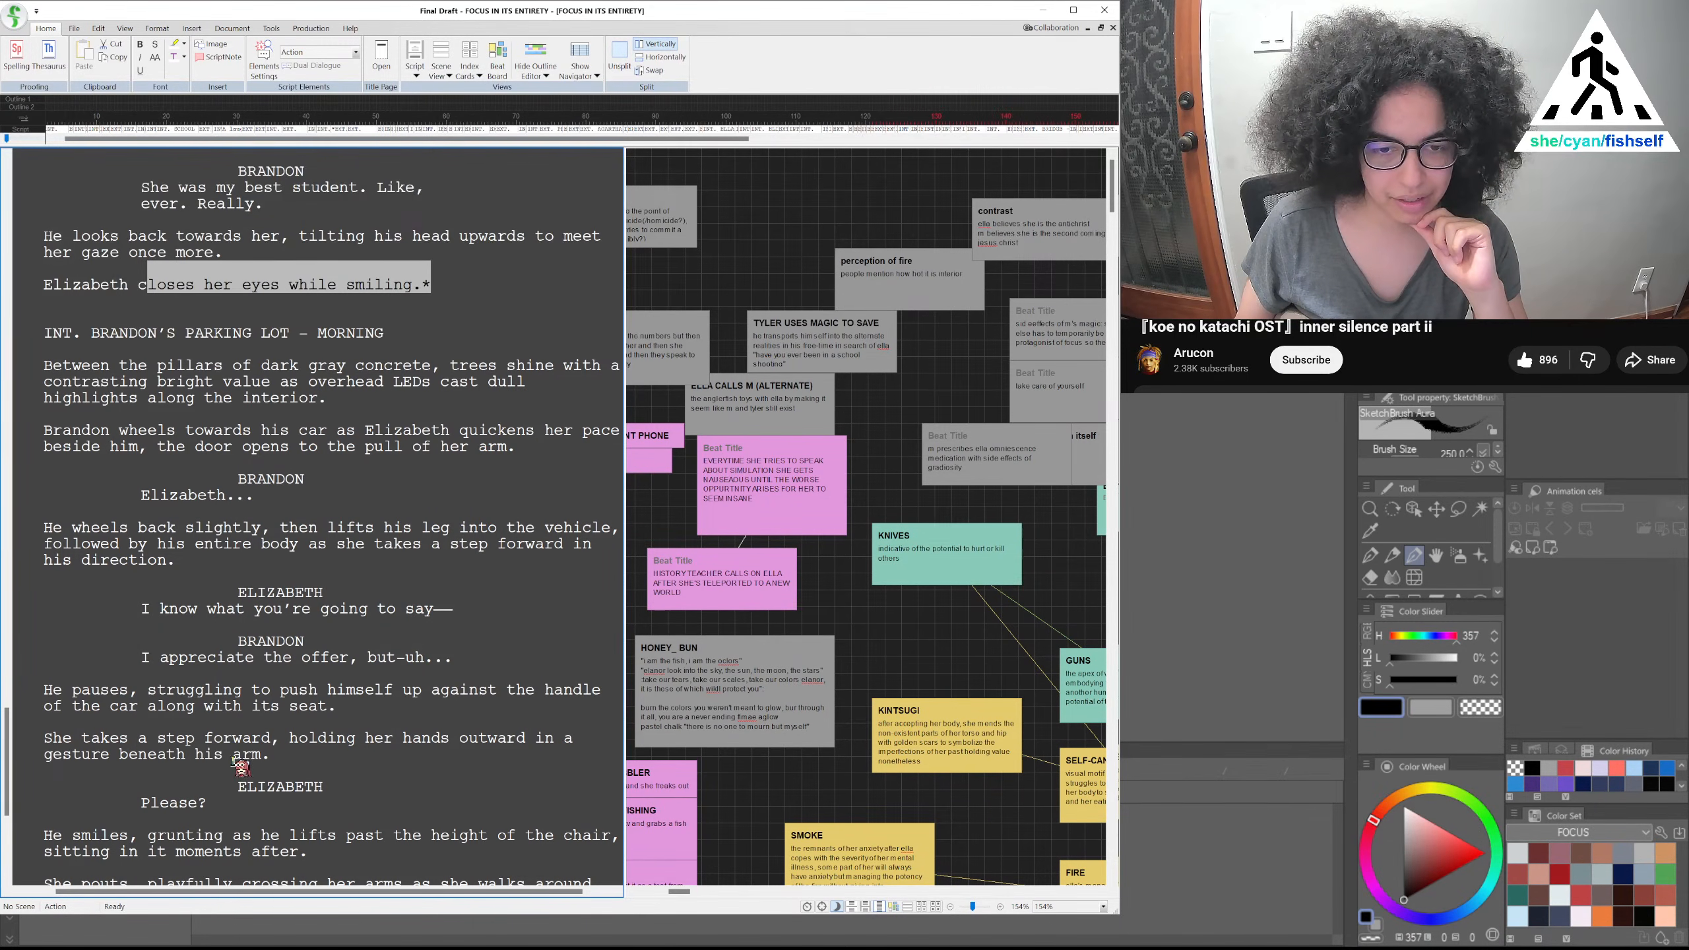
double_click(256, 756)
type("body")
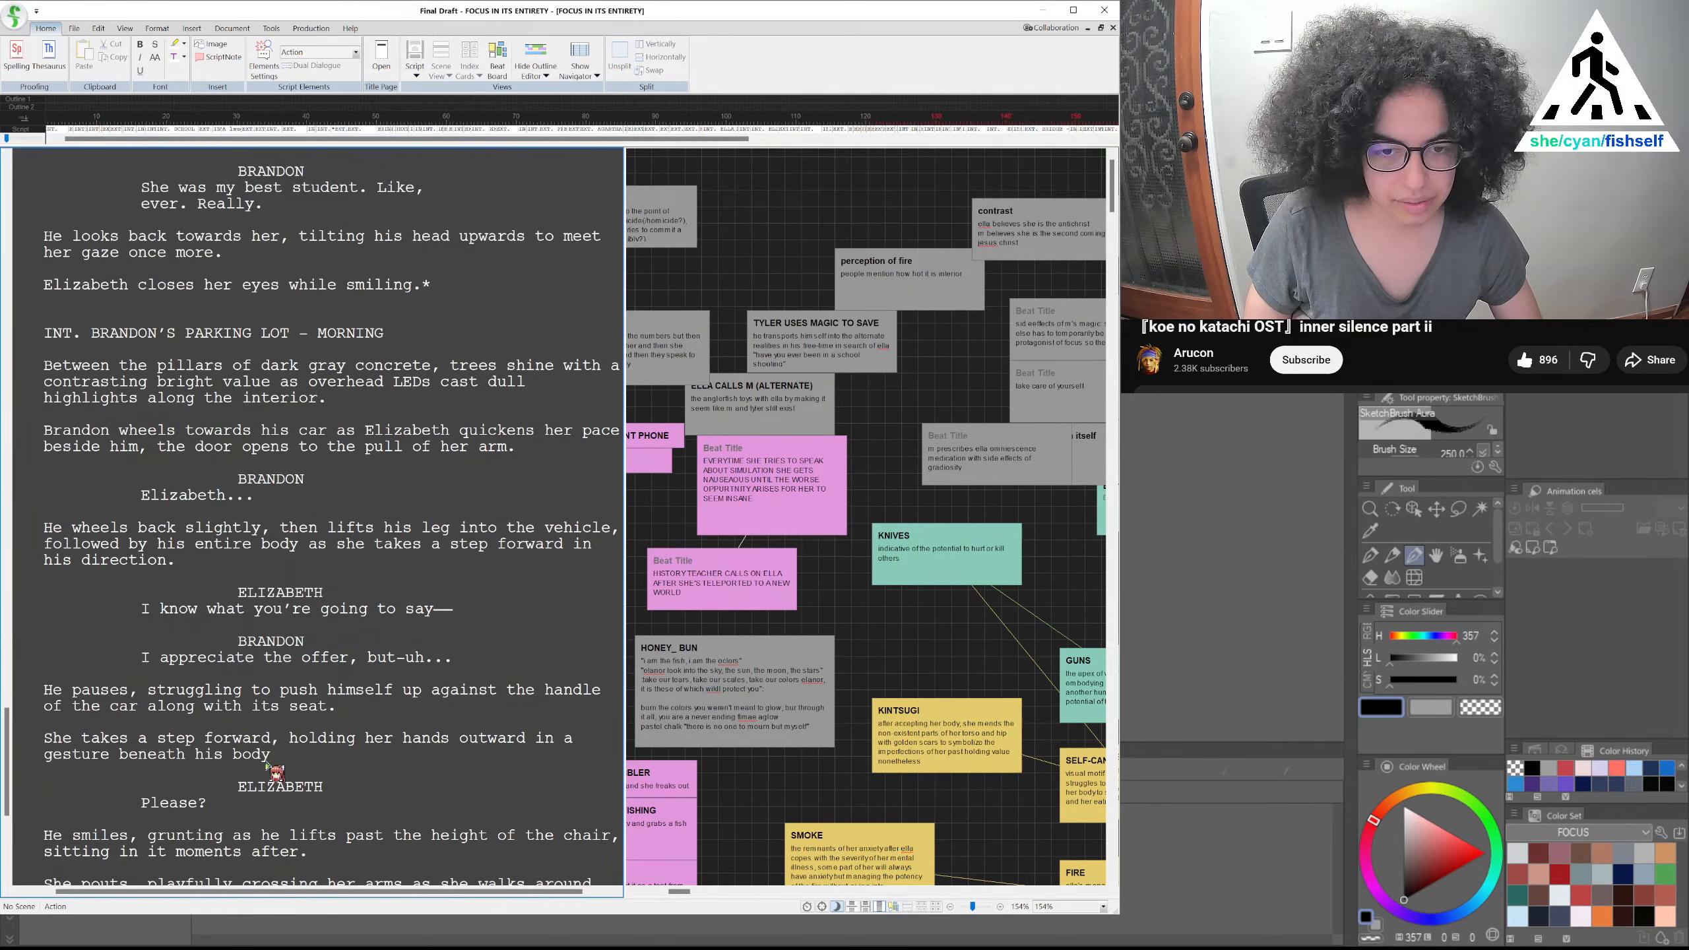
type(".")
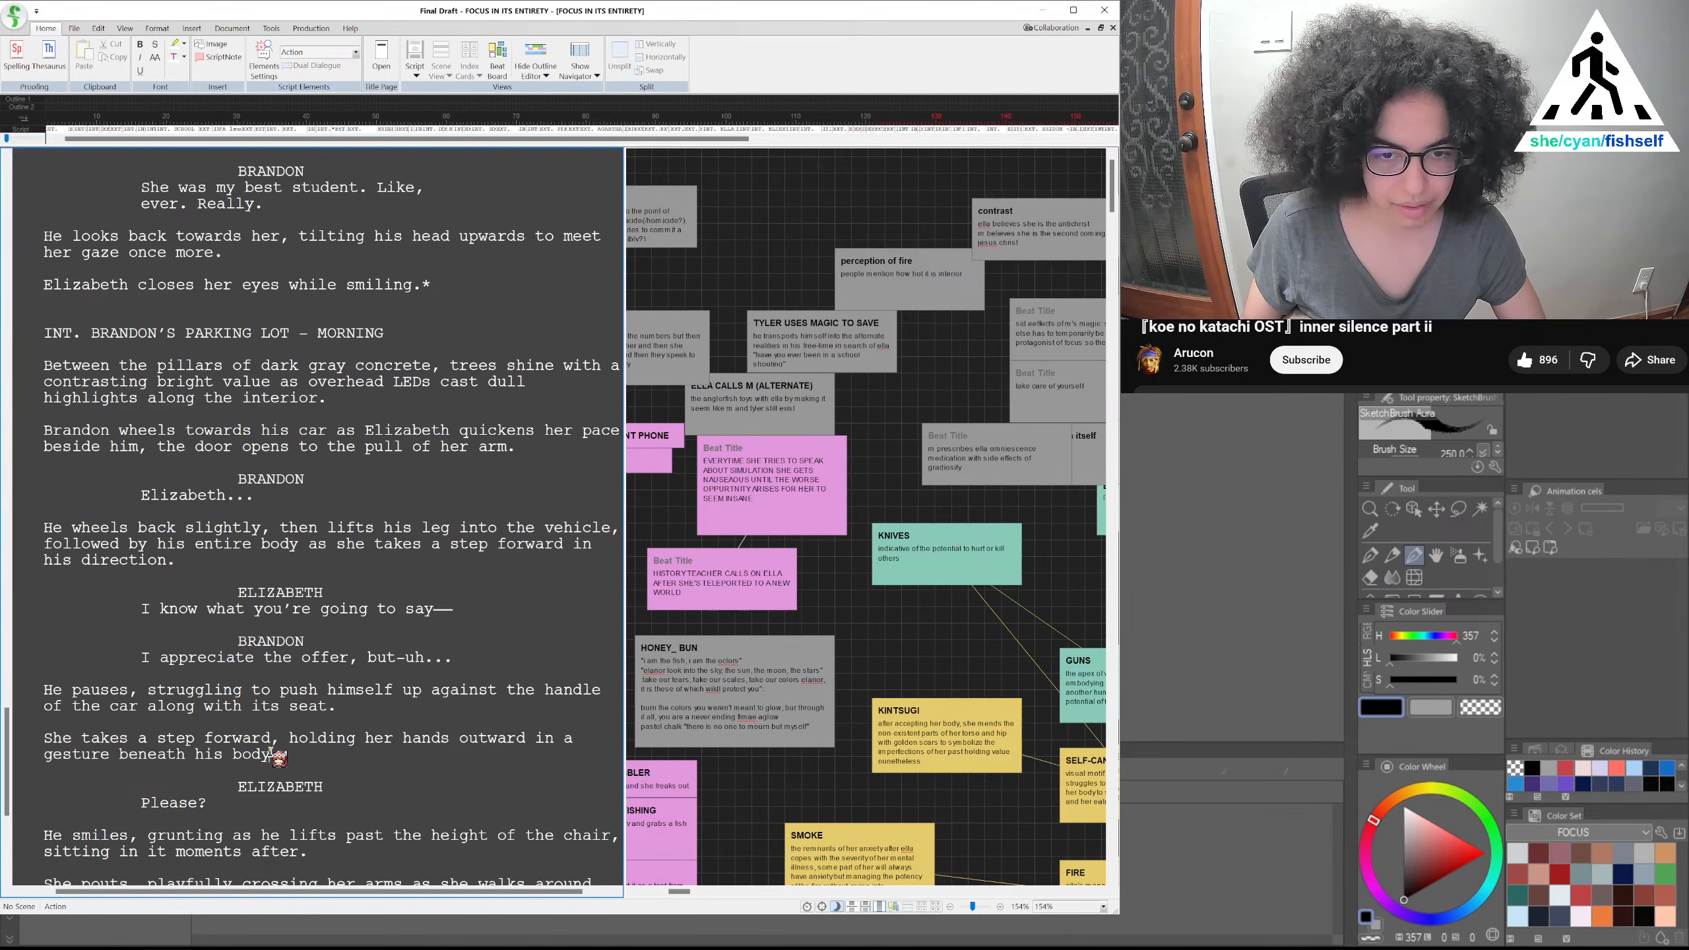
Delete the redundant "this for the chair" from the action line beginning "Brandon repeats"
scroll(404, 689, "down", 3)
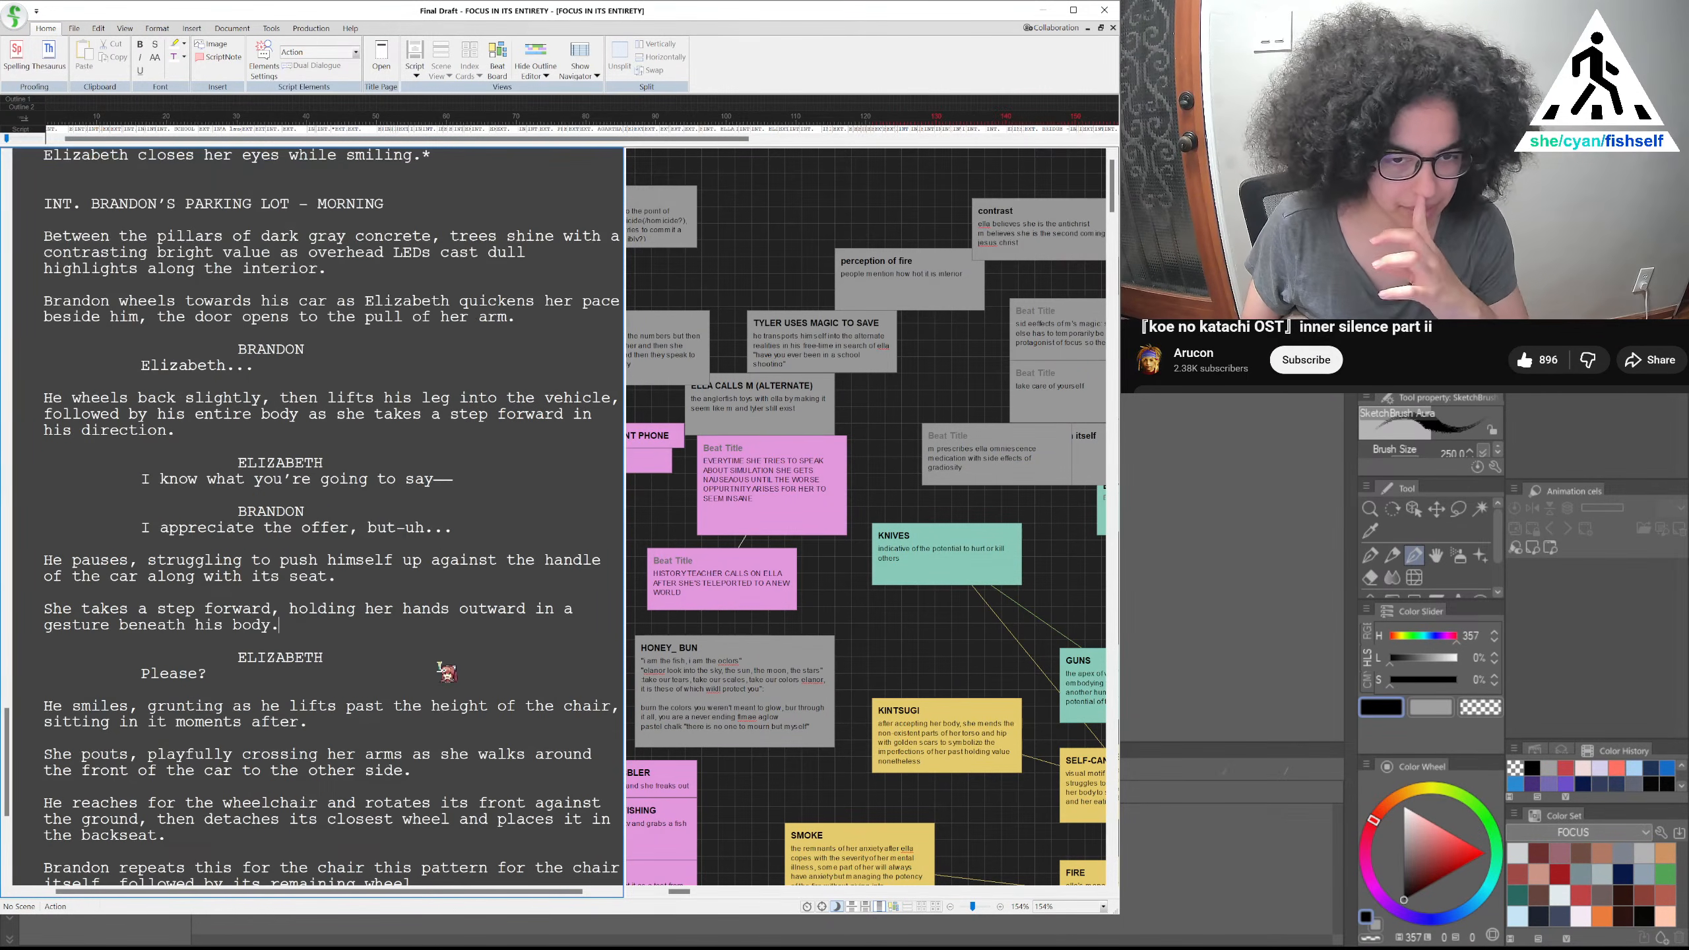
scroll(440, 666, "down", 2)
scroll(447, 671, "down", 2)
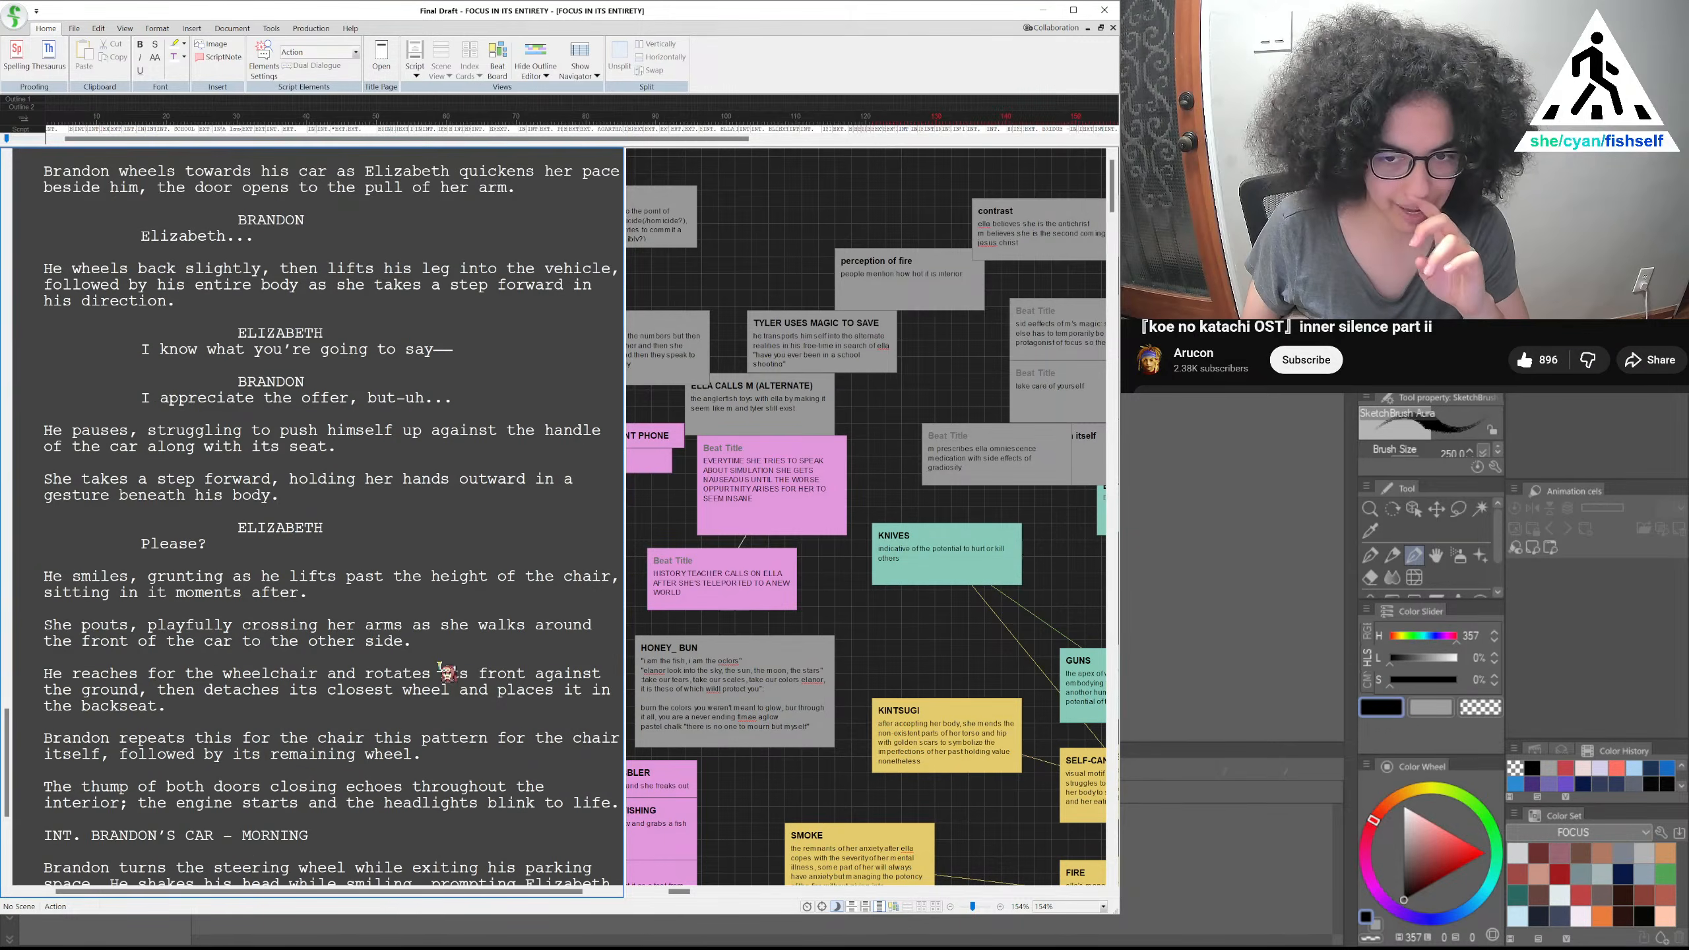
scroll(446, 672, "down", 2)
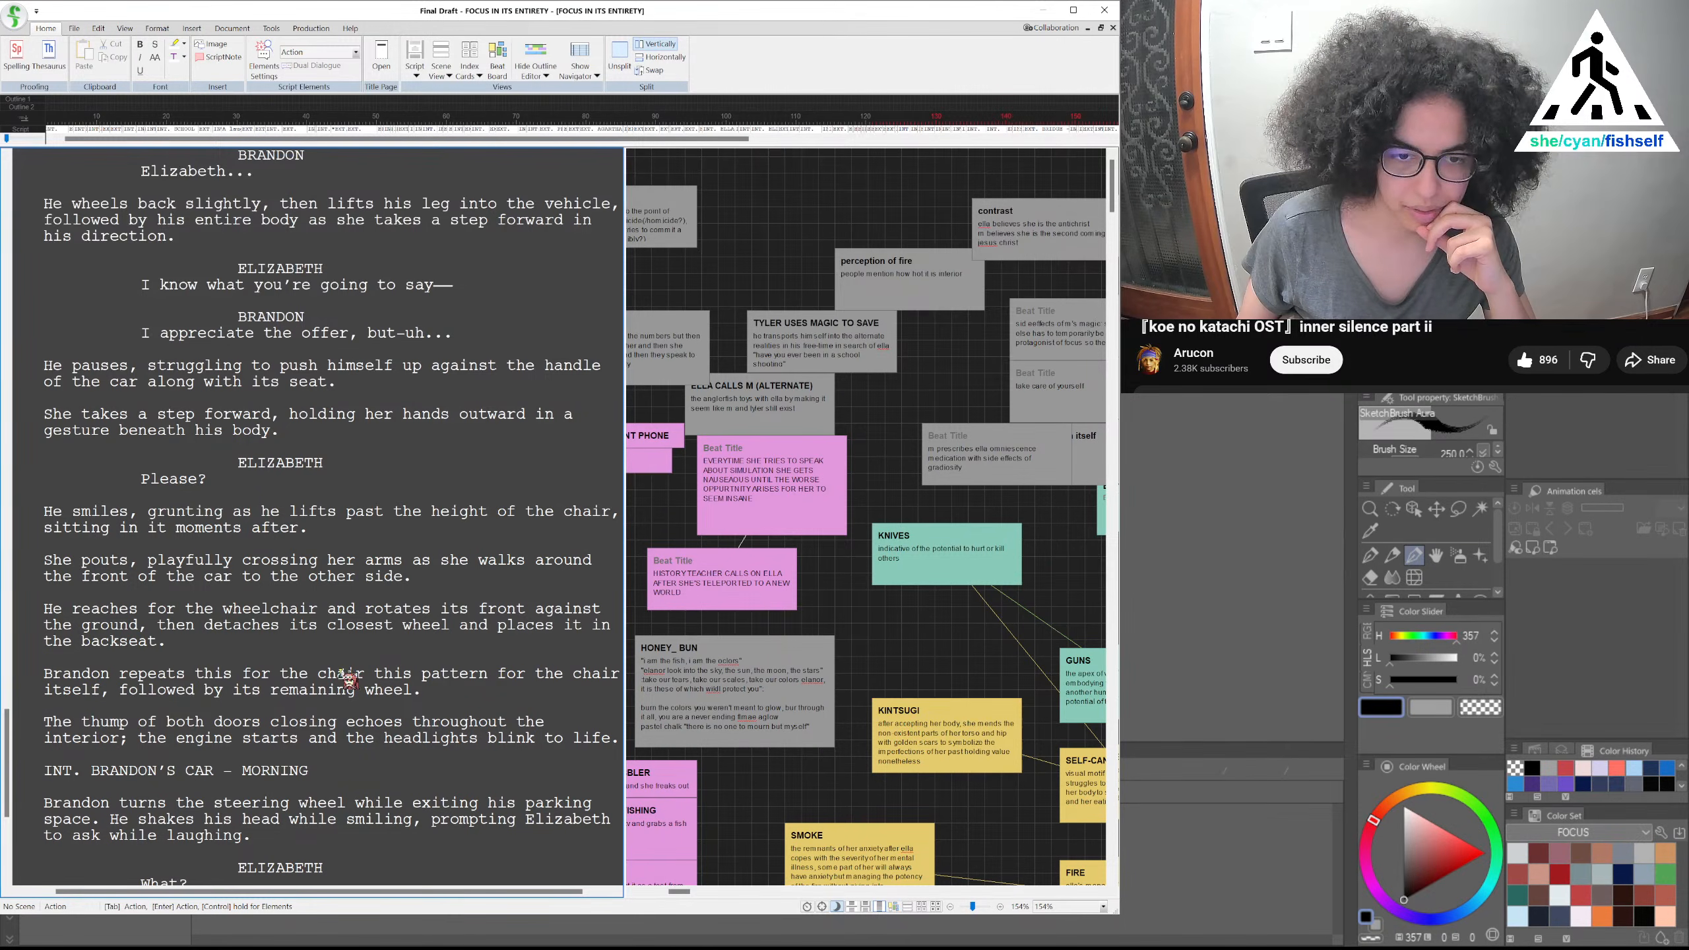
left_click_drag(233, 675, 202, 676)
left_click(384, 674)
left_click_drag(376, 673, 197, 676)
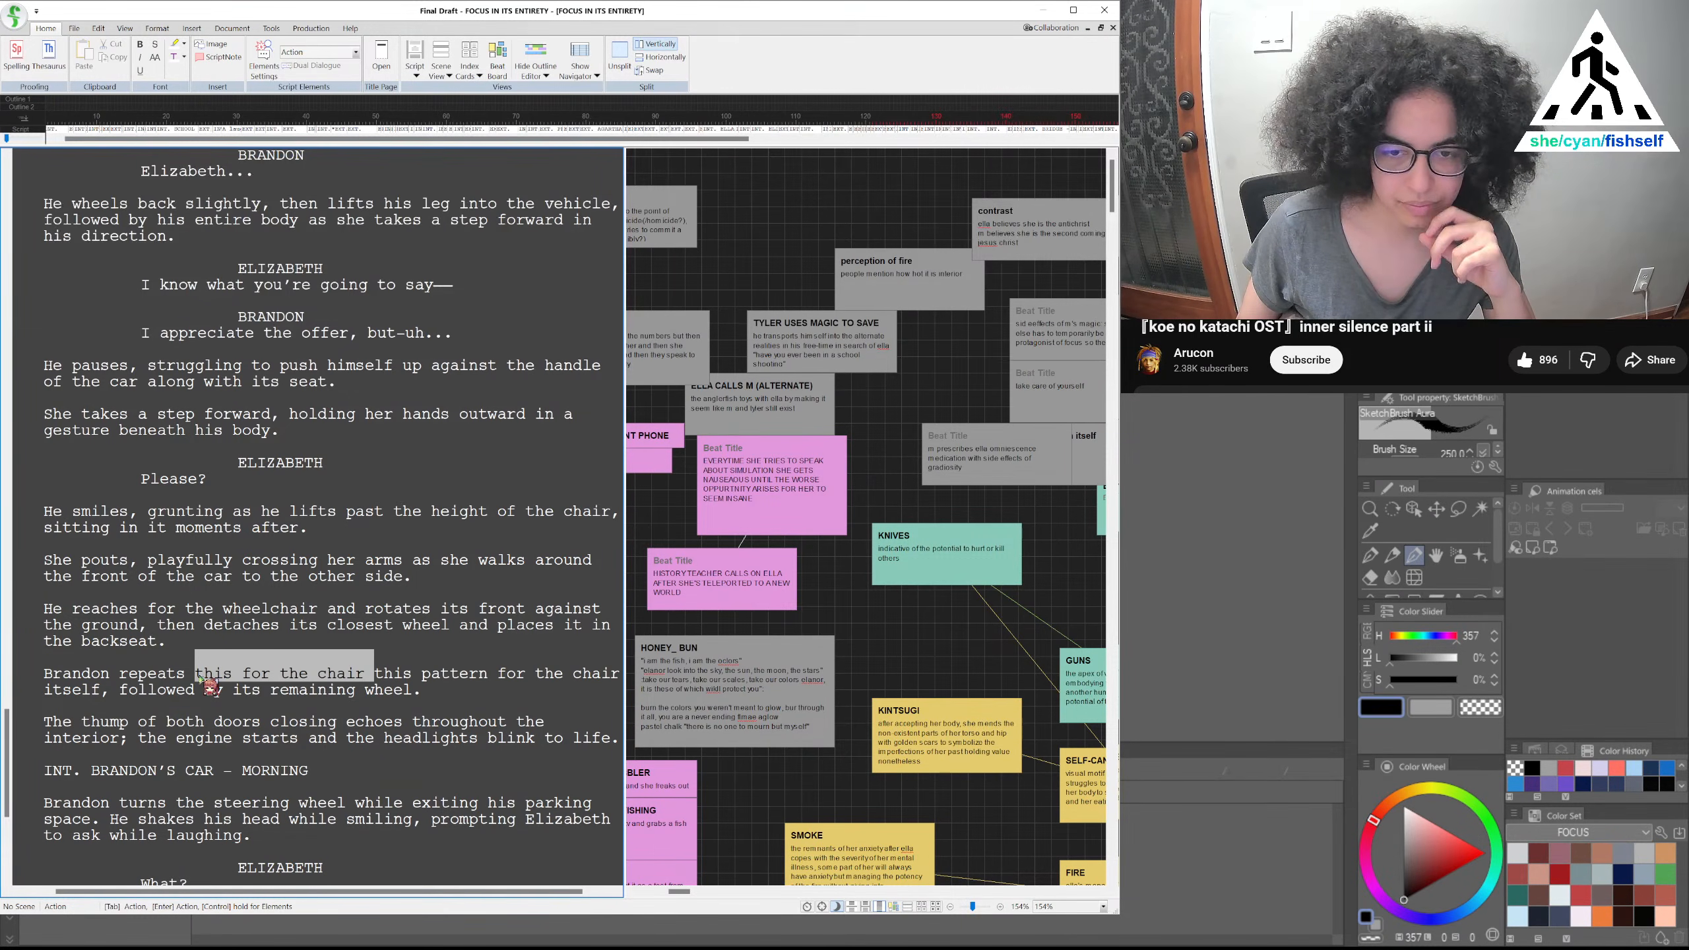
key("BackSpace")
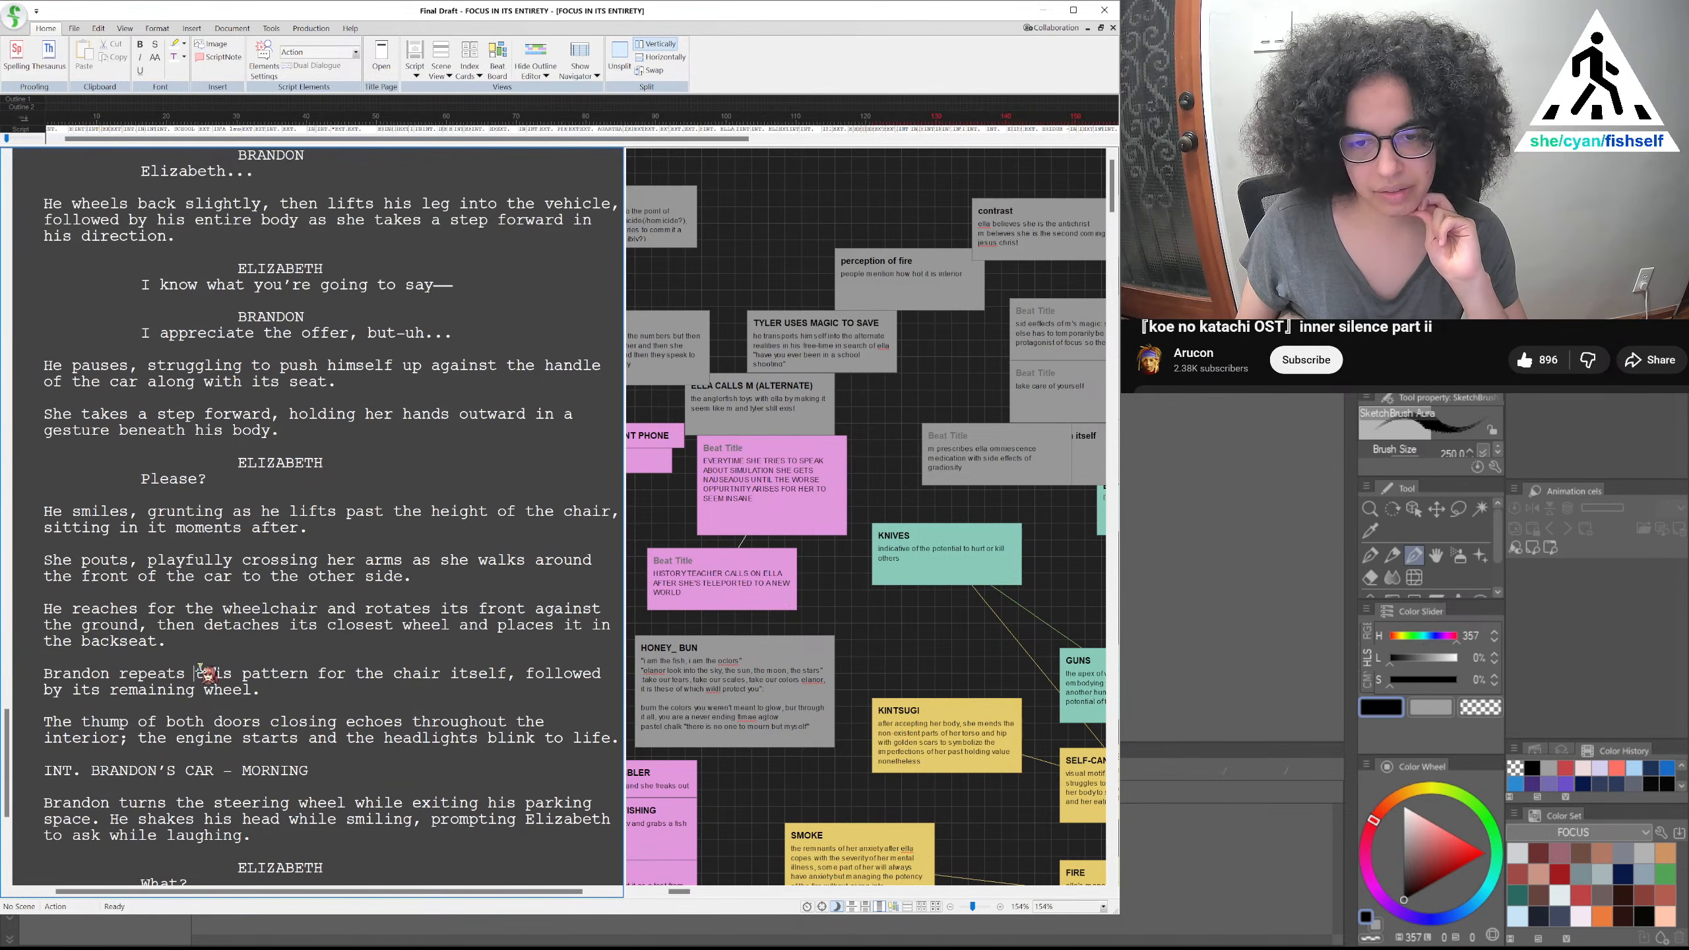
Add a BRANDON dialogue block starting with "So" after "He glances over briefly, then returns his focus to driving."
scroll(265, 678, "down", 3)
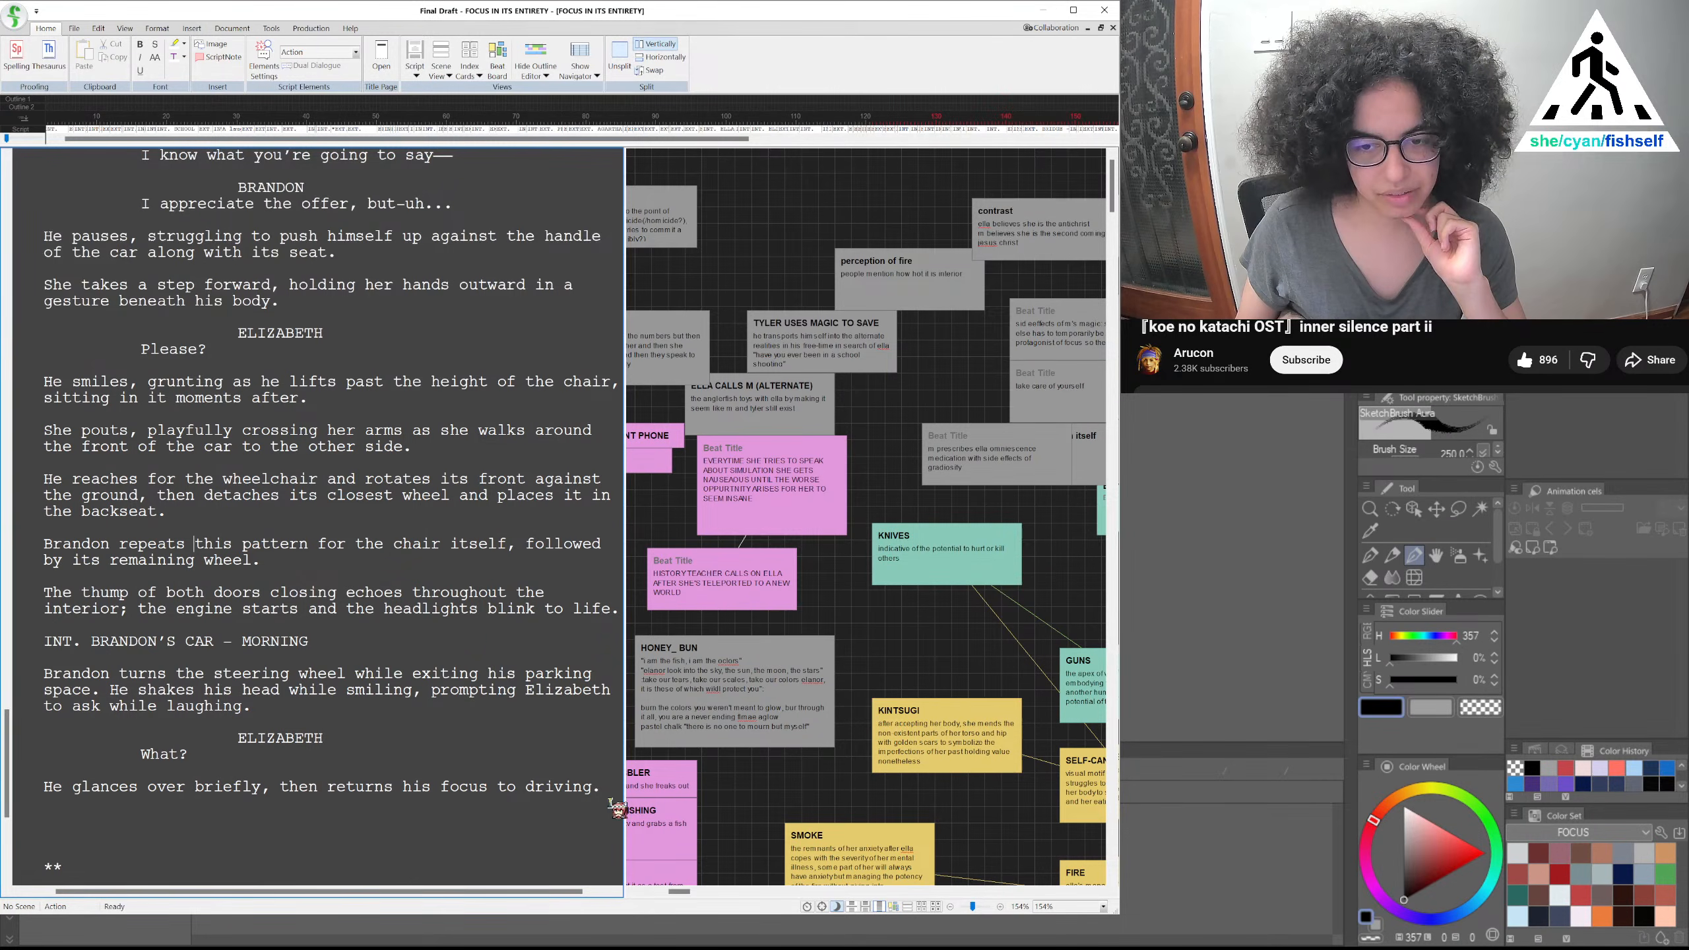
key("Return")
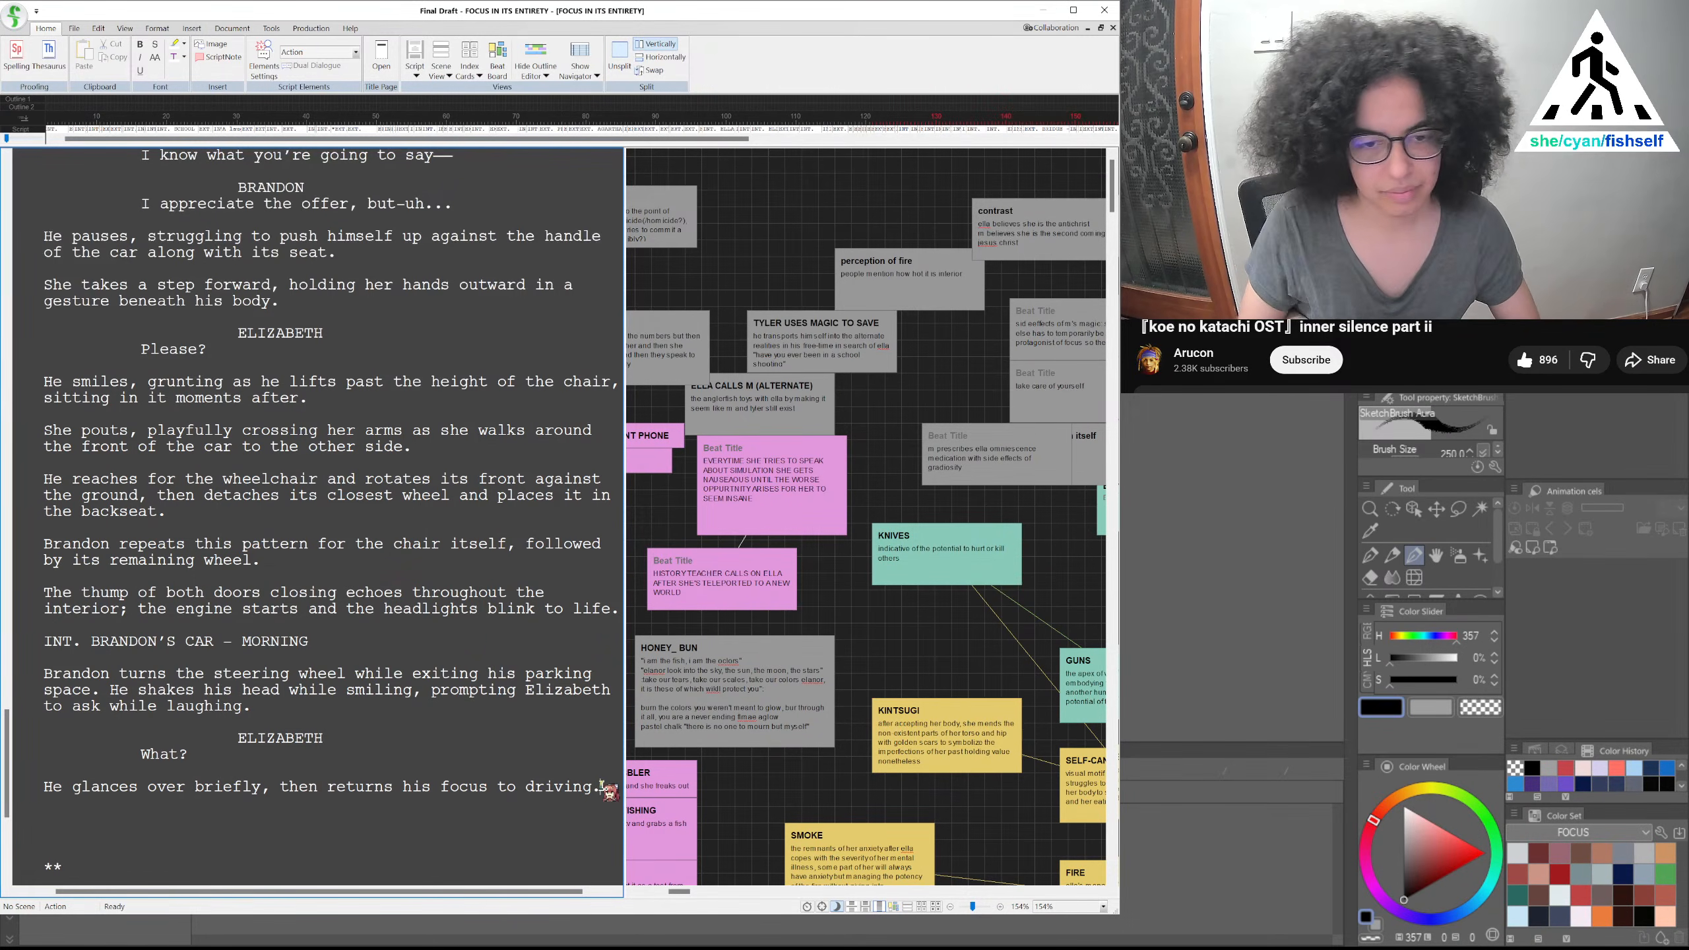
type("BRANDON")
key("Return")
type("So")
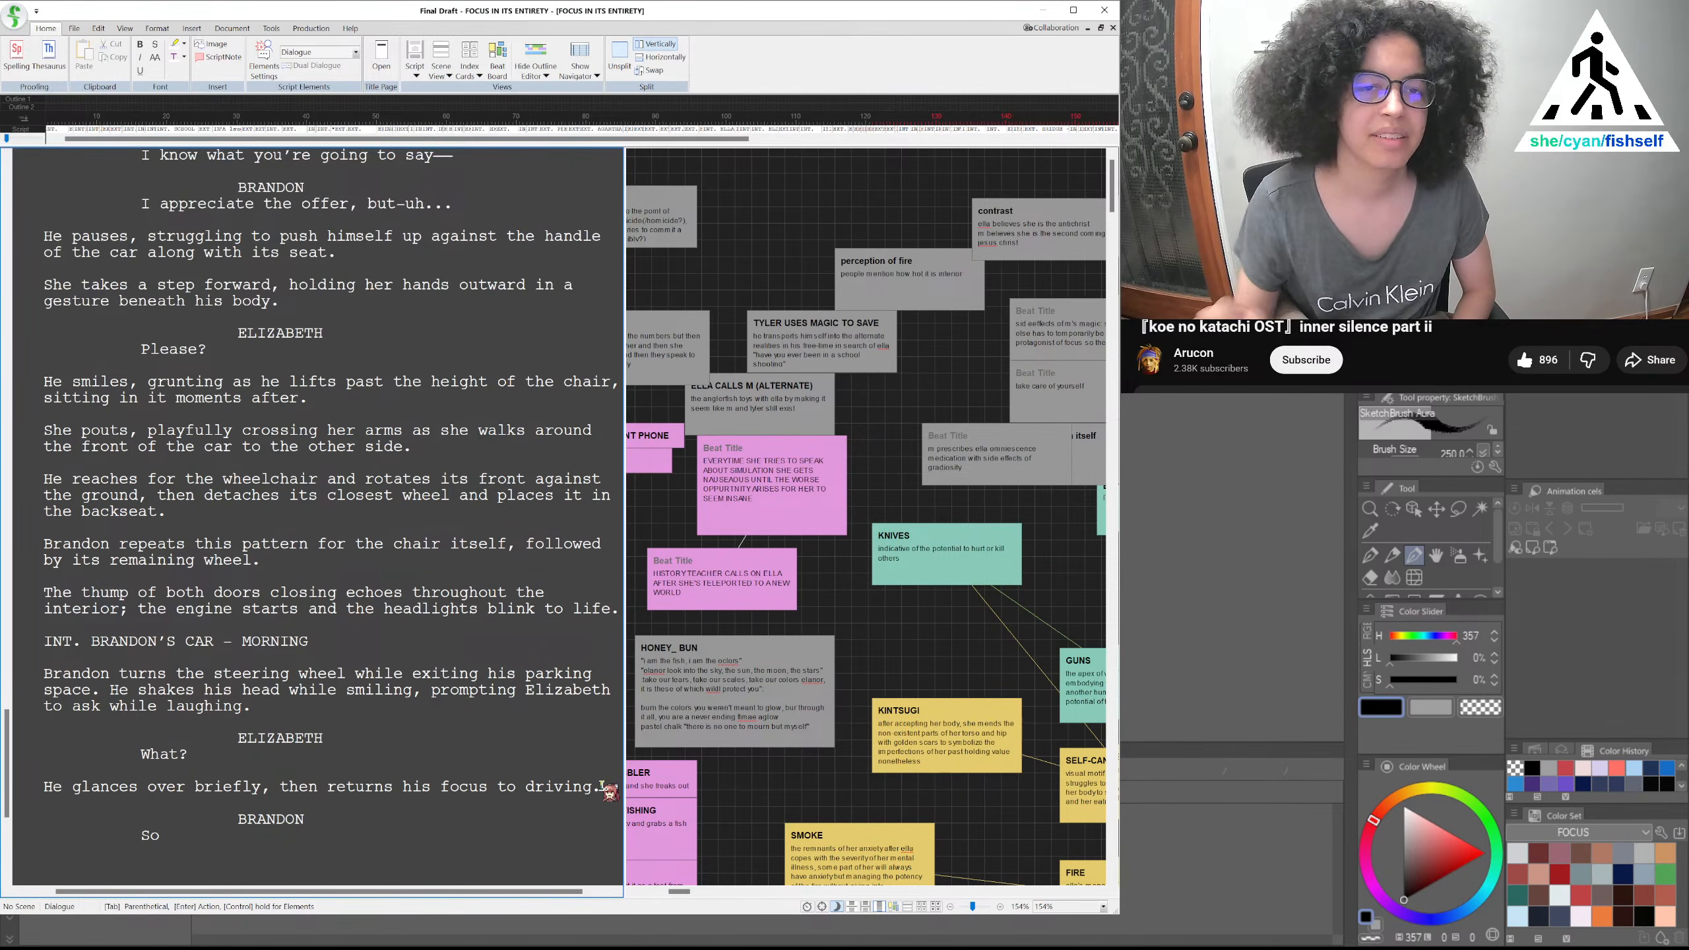
Review the parking lot scene and extend Brandon's new line in the car to "So-uh, is Ella, like, okay?"
scroll(461, 575, "up", 9)
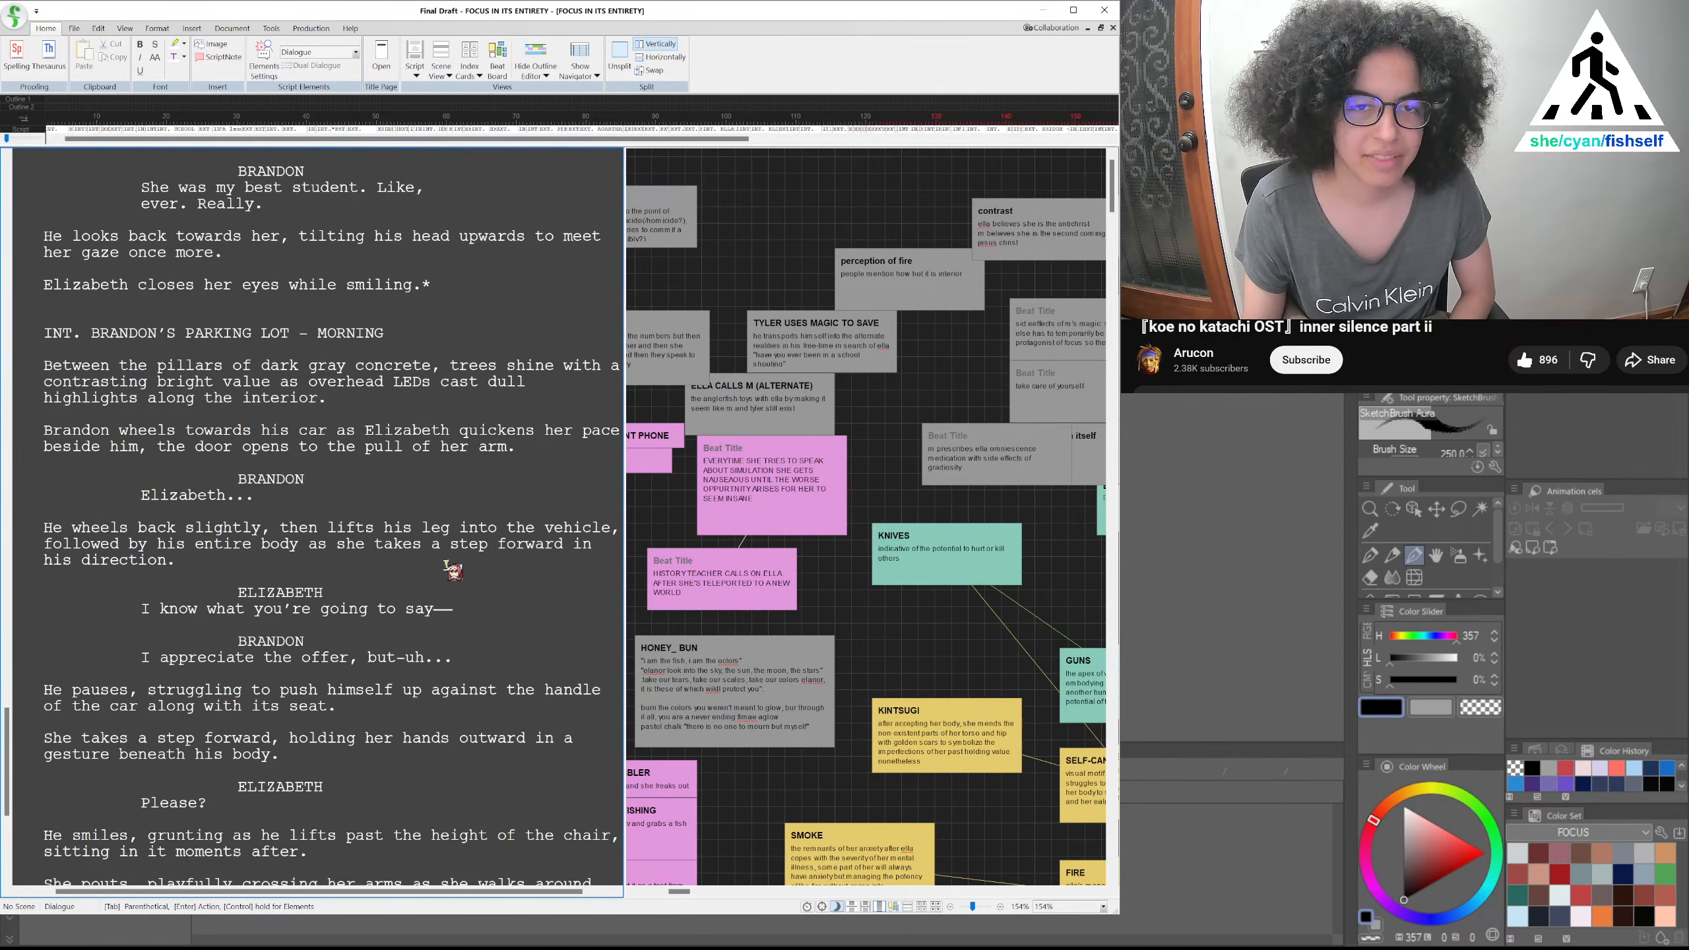
left_click_drag(216, 470, 362, 678)
left_click_drag(469, 798, 300, 446)
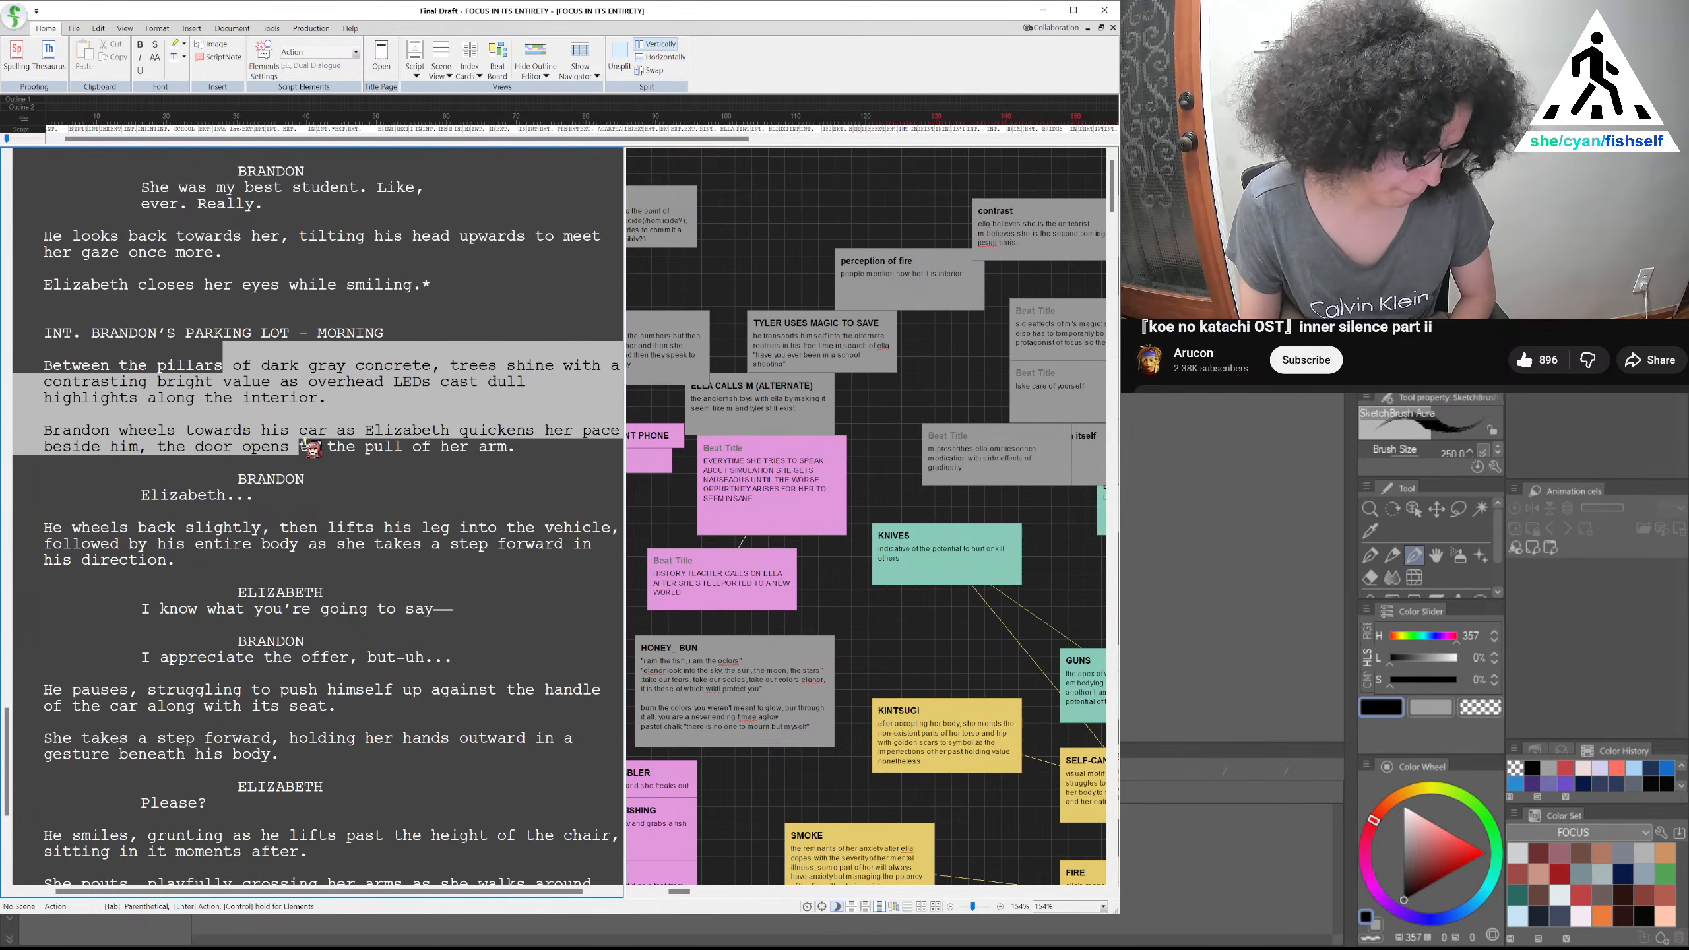
scroll(387, 451, "down", 5)
scroll(388, 452, "down", 5)
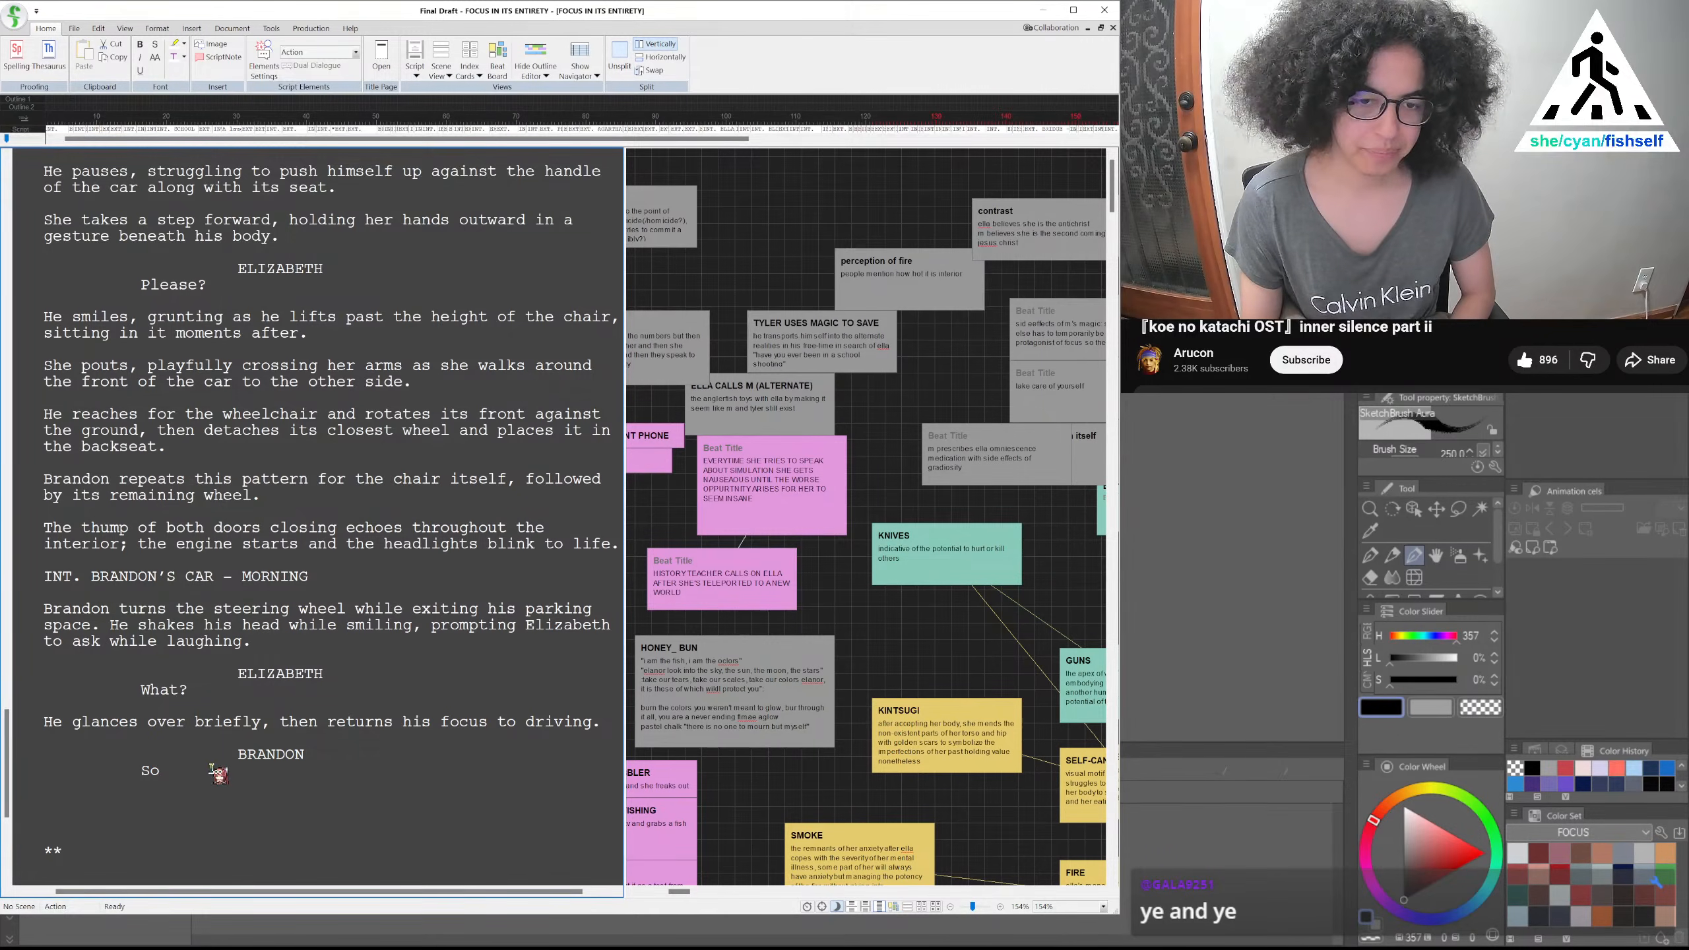
left_click(212, 769)
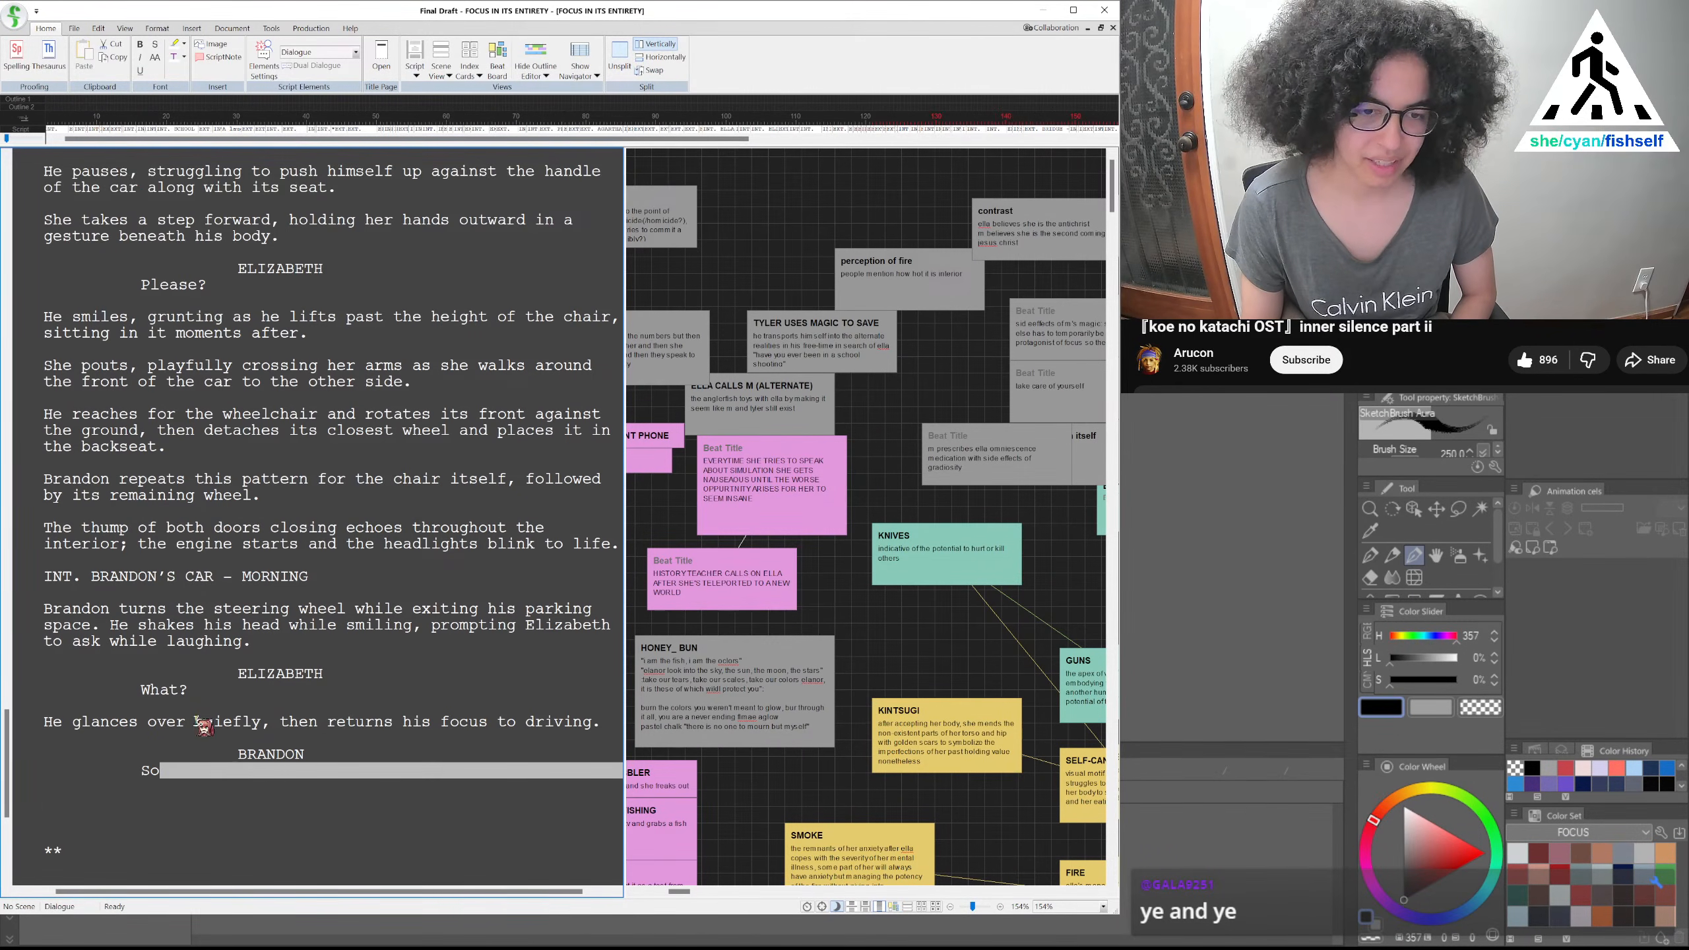
left_click(201, 783)
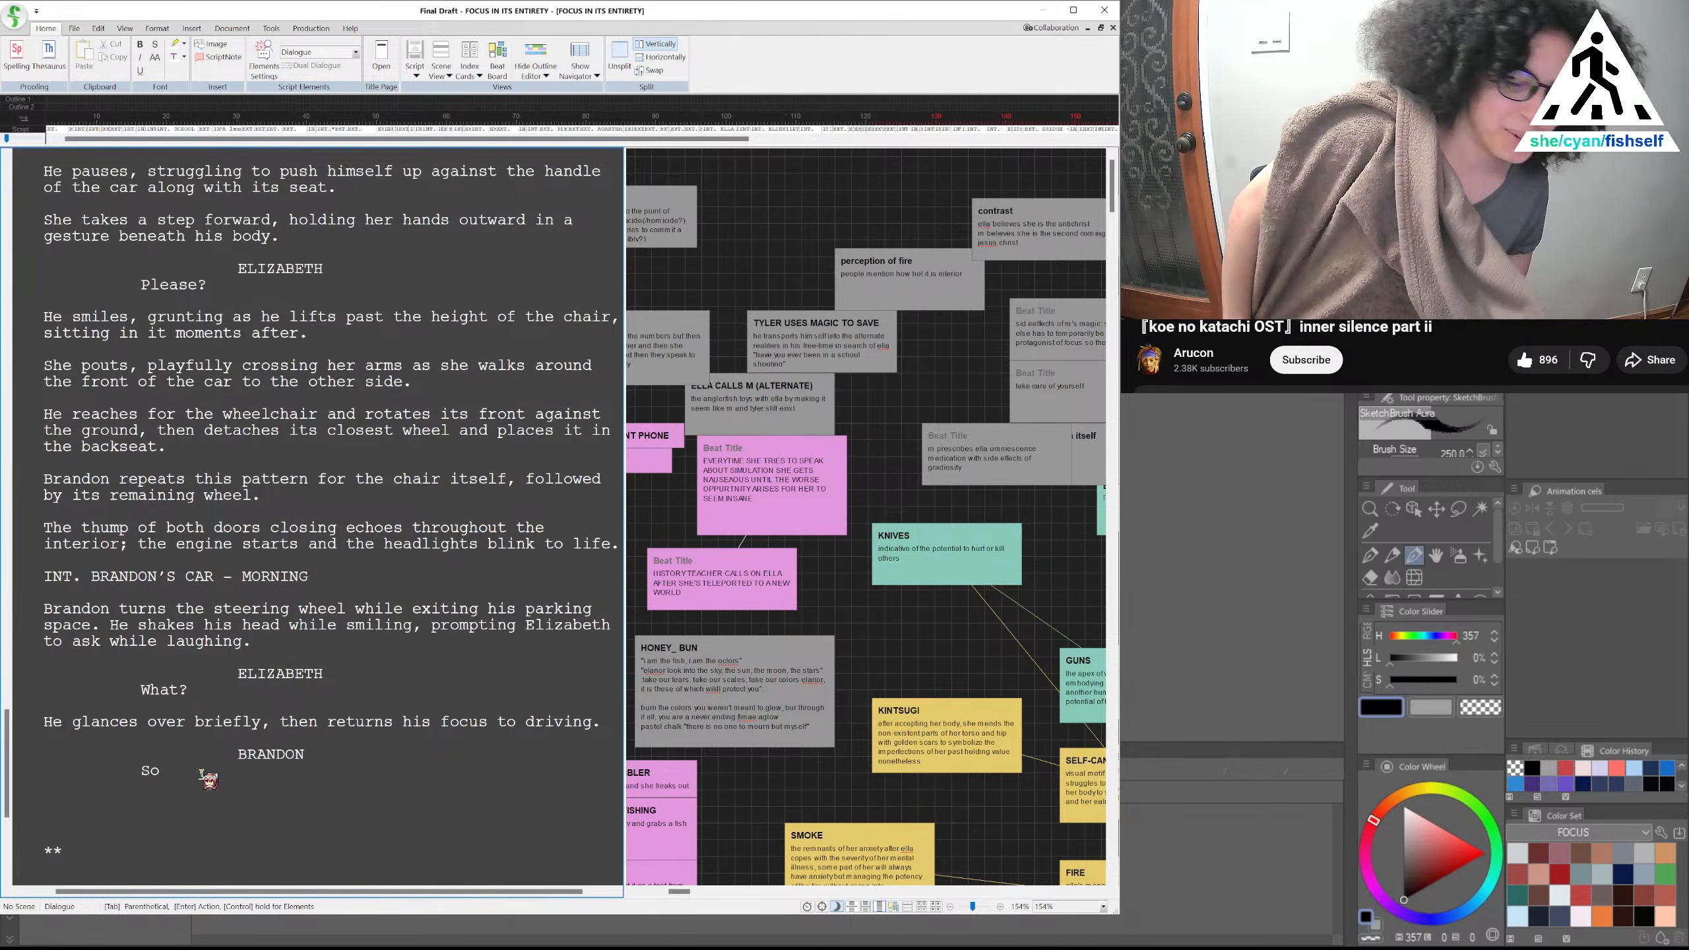
type("-uh, is")
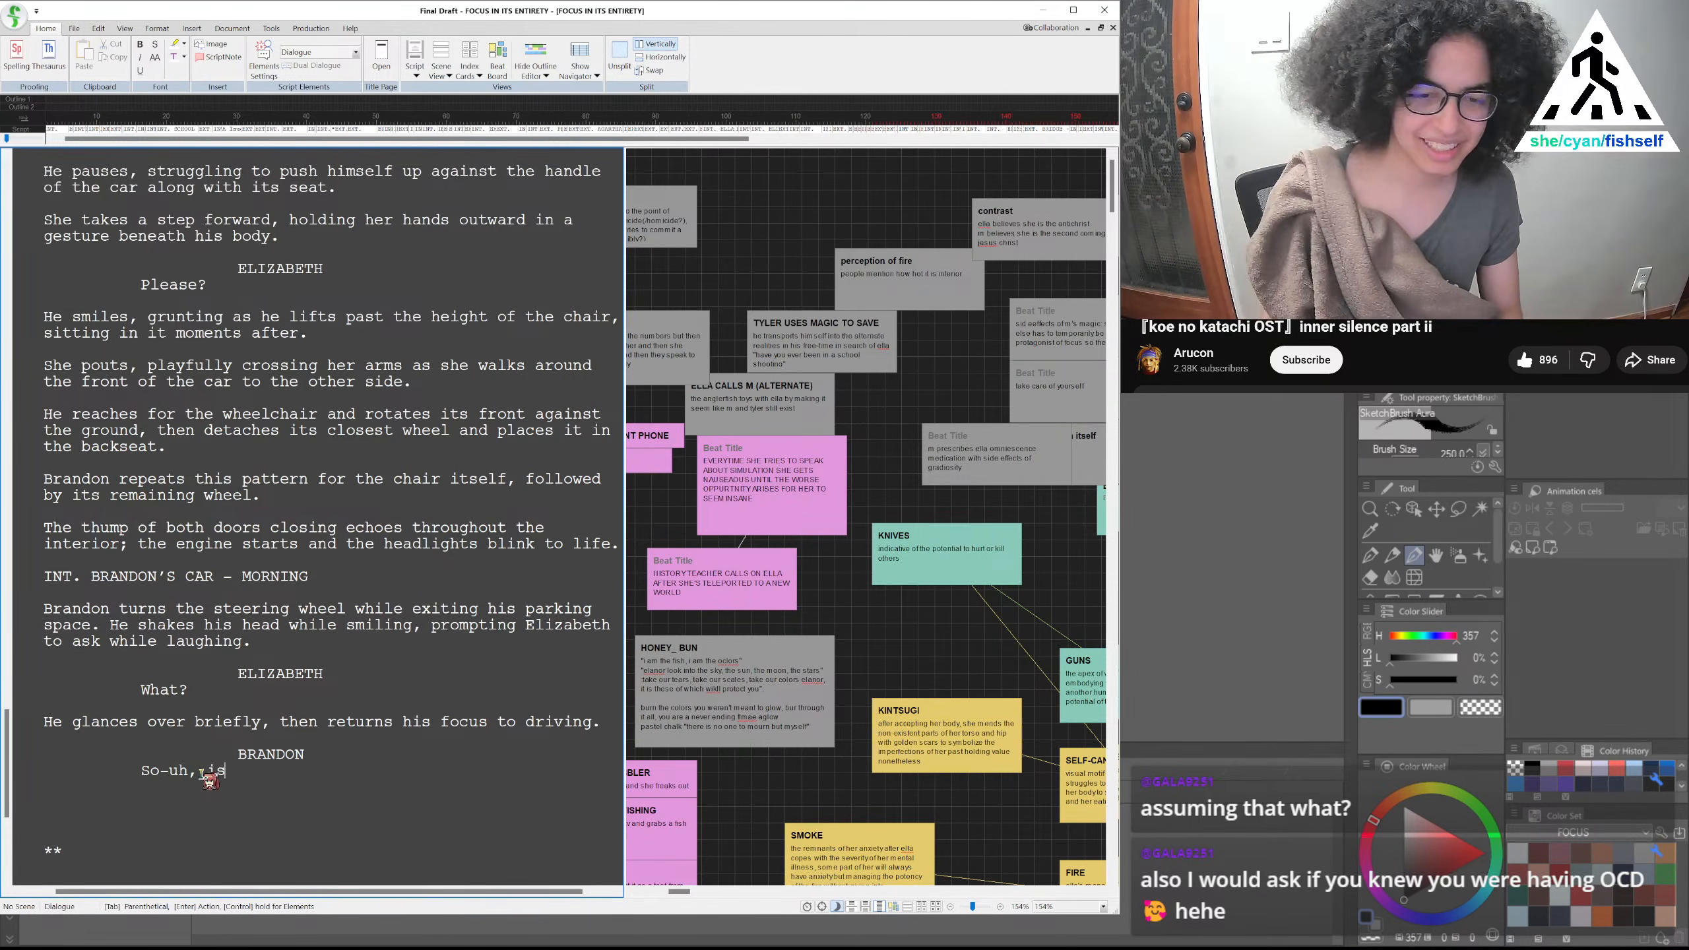
type("a, l")
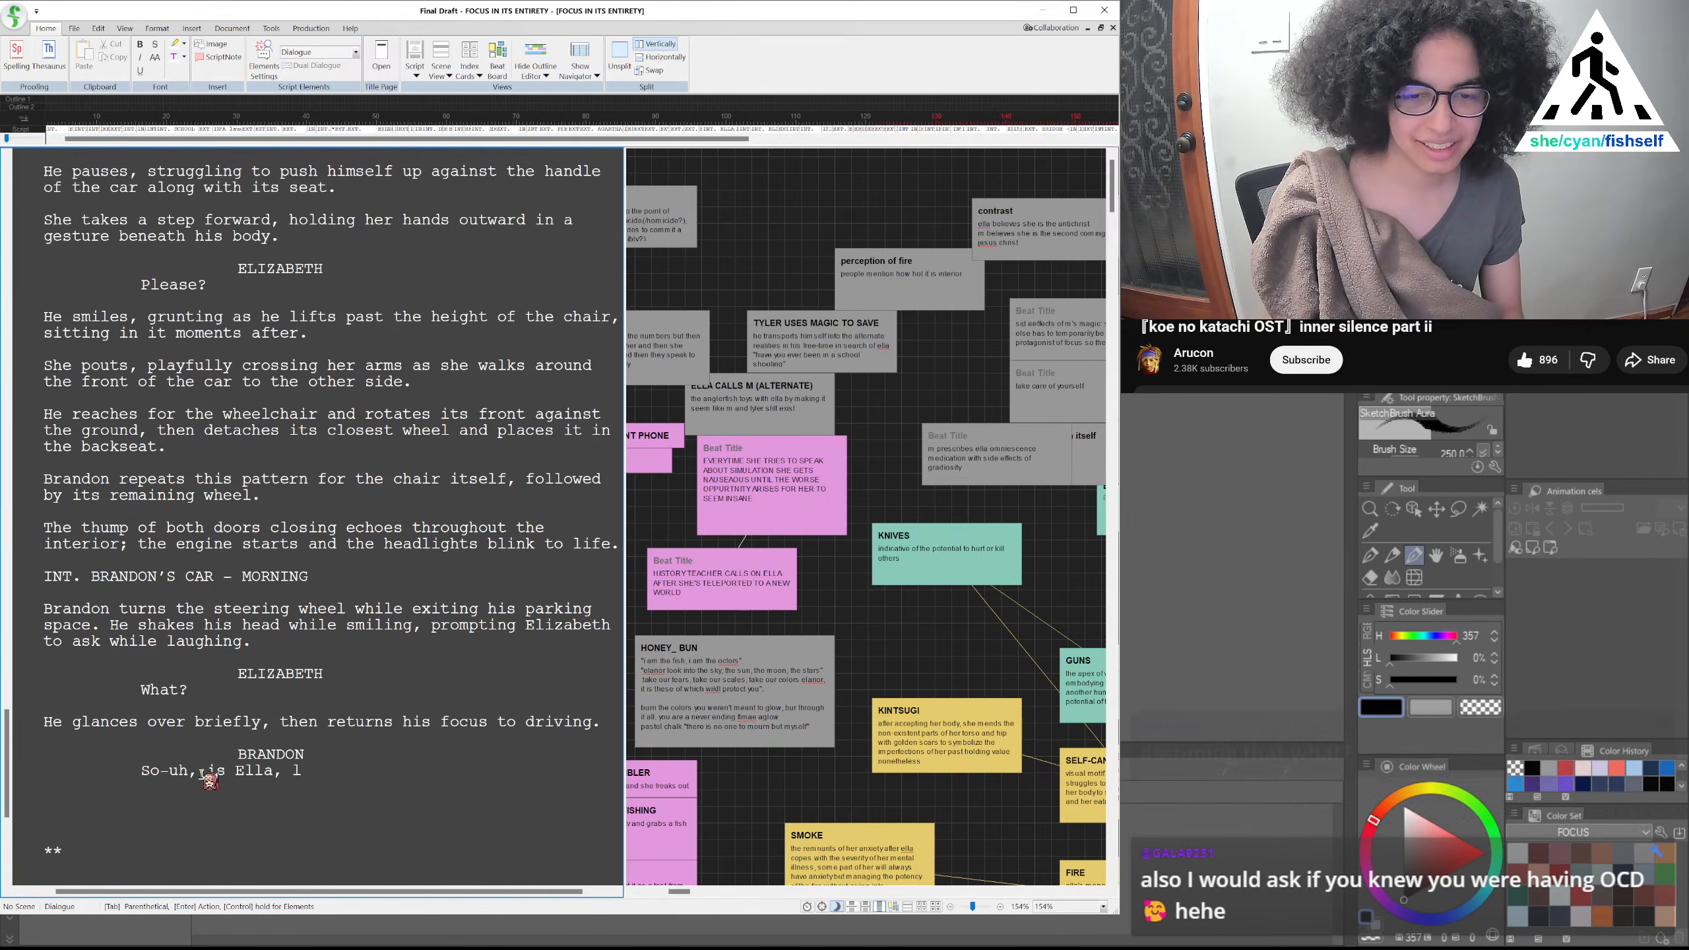
type("ike, okay?")
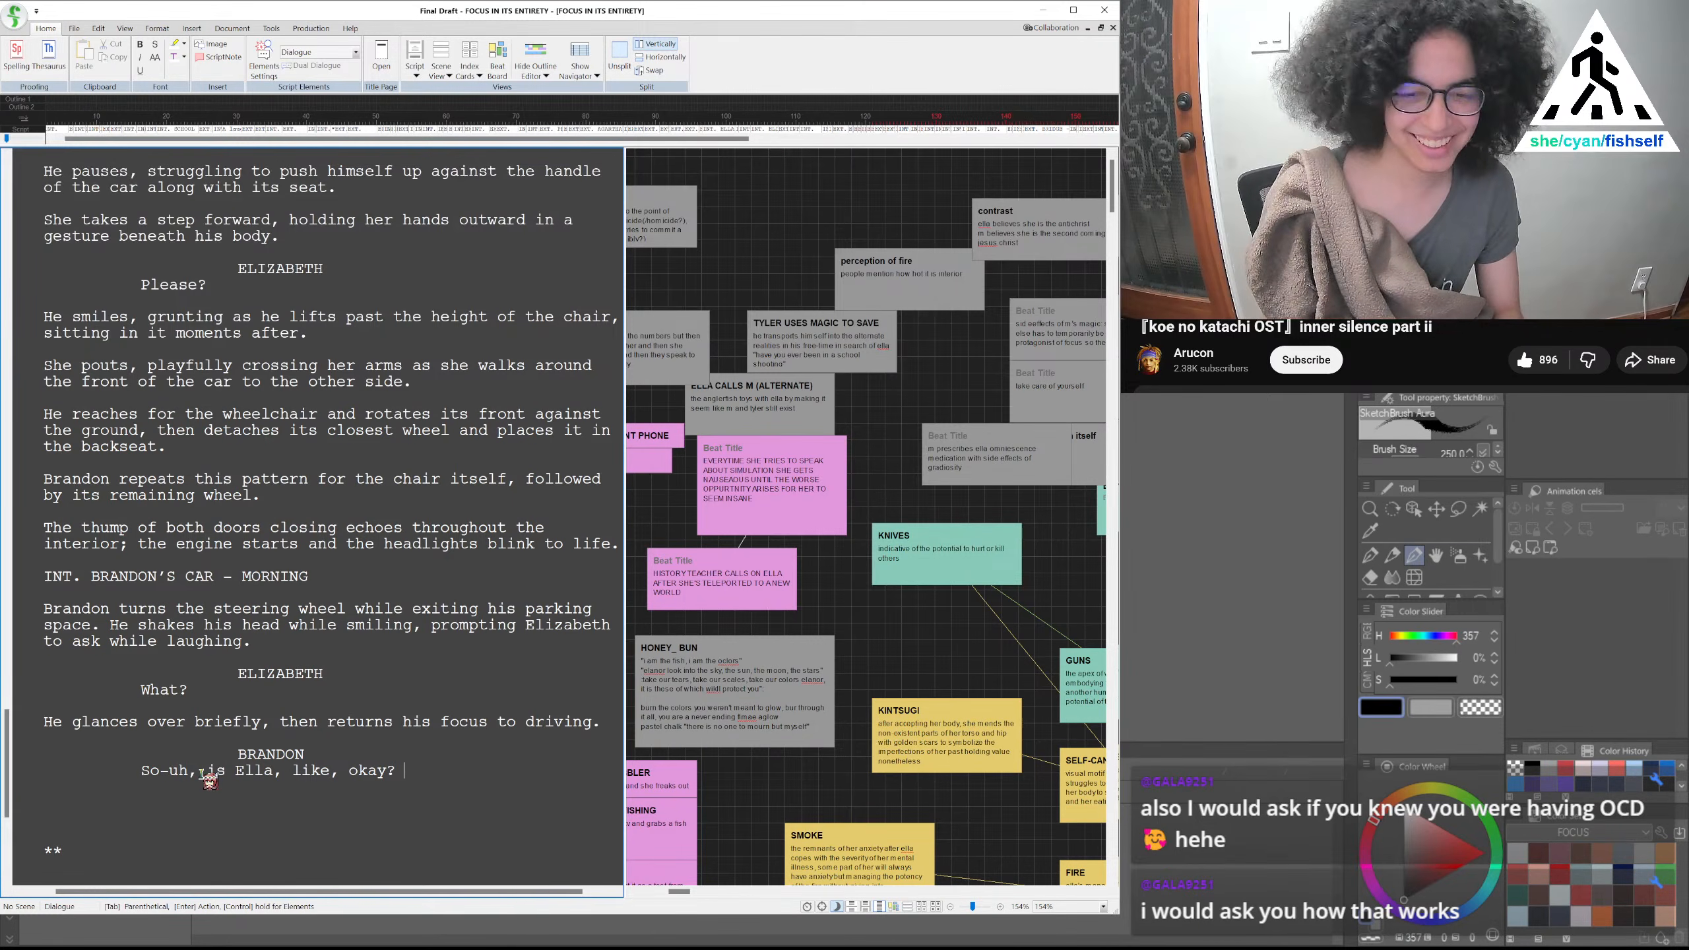
Add the question "What's this whole thing about anyway?" to Brandon's dialogue in the car
type("What's ")
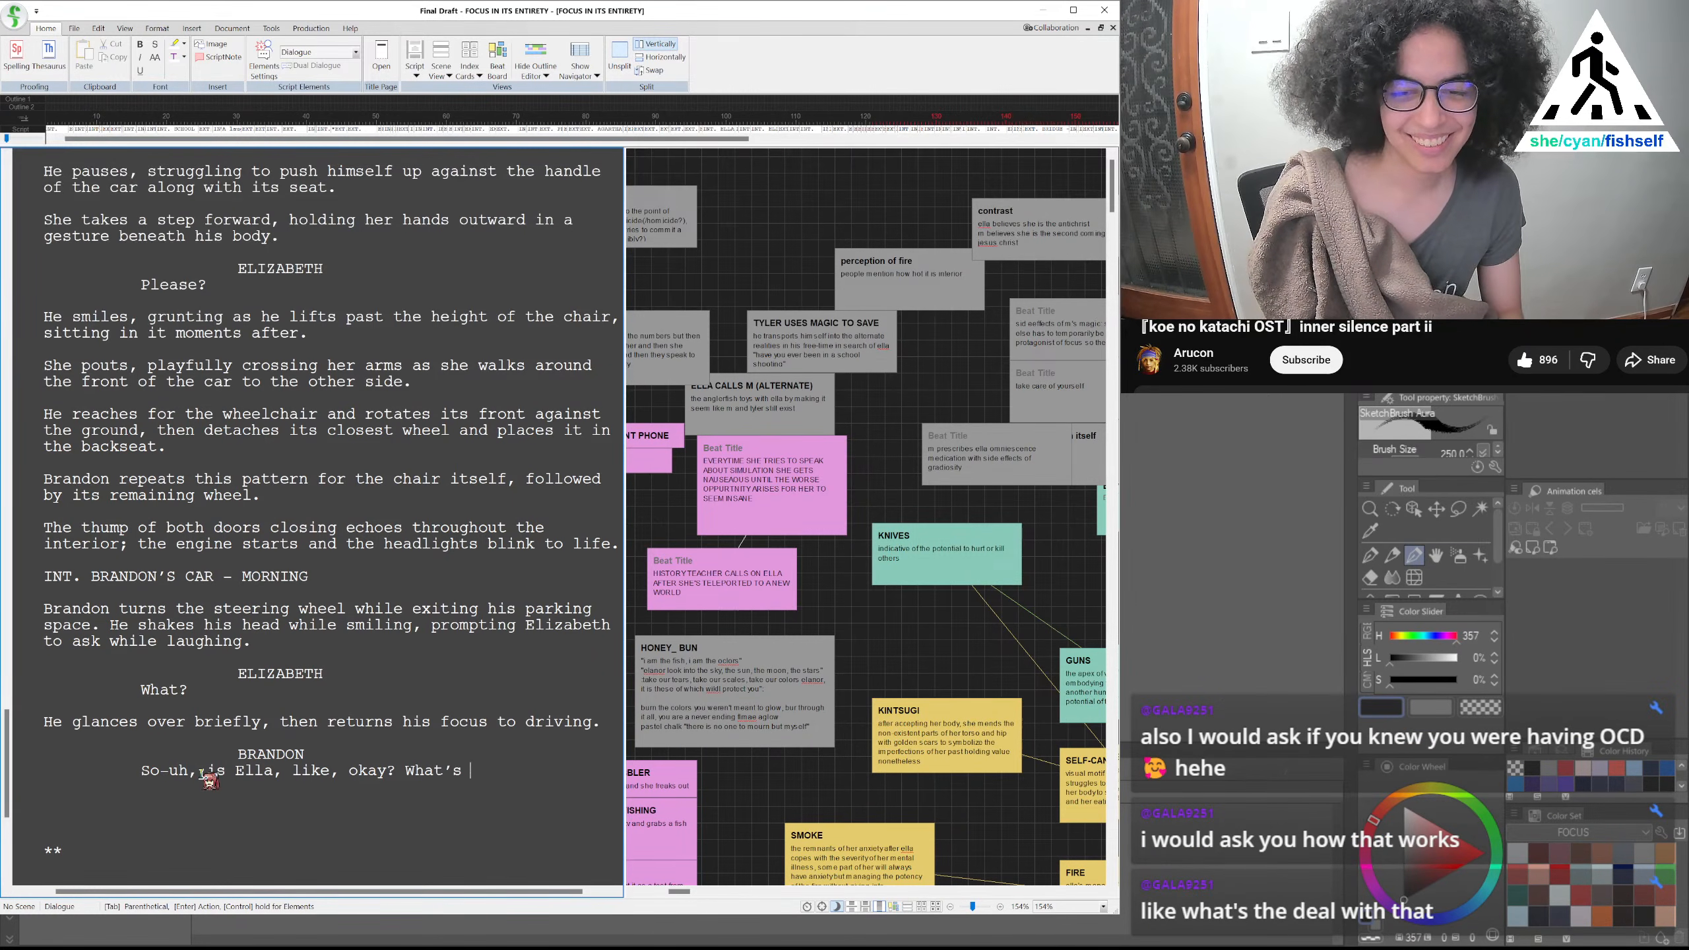
type("this whole Jesus")
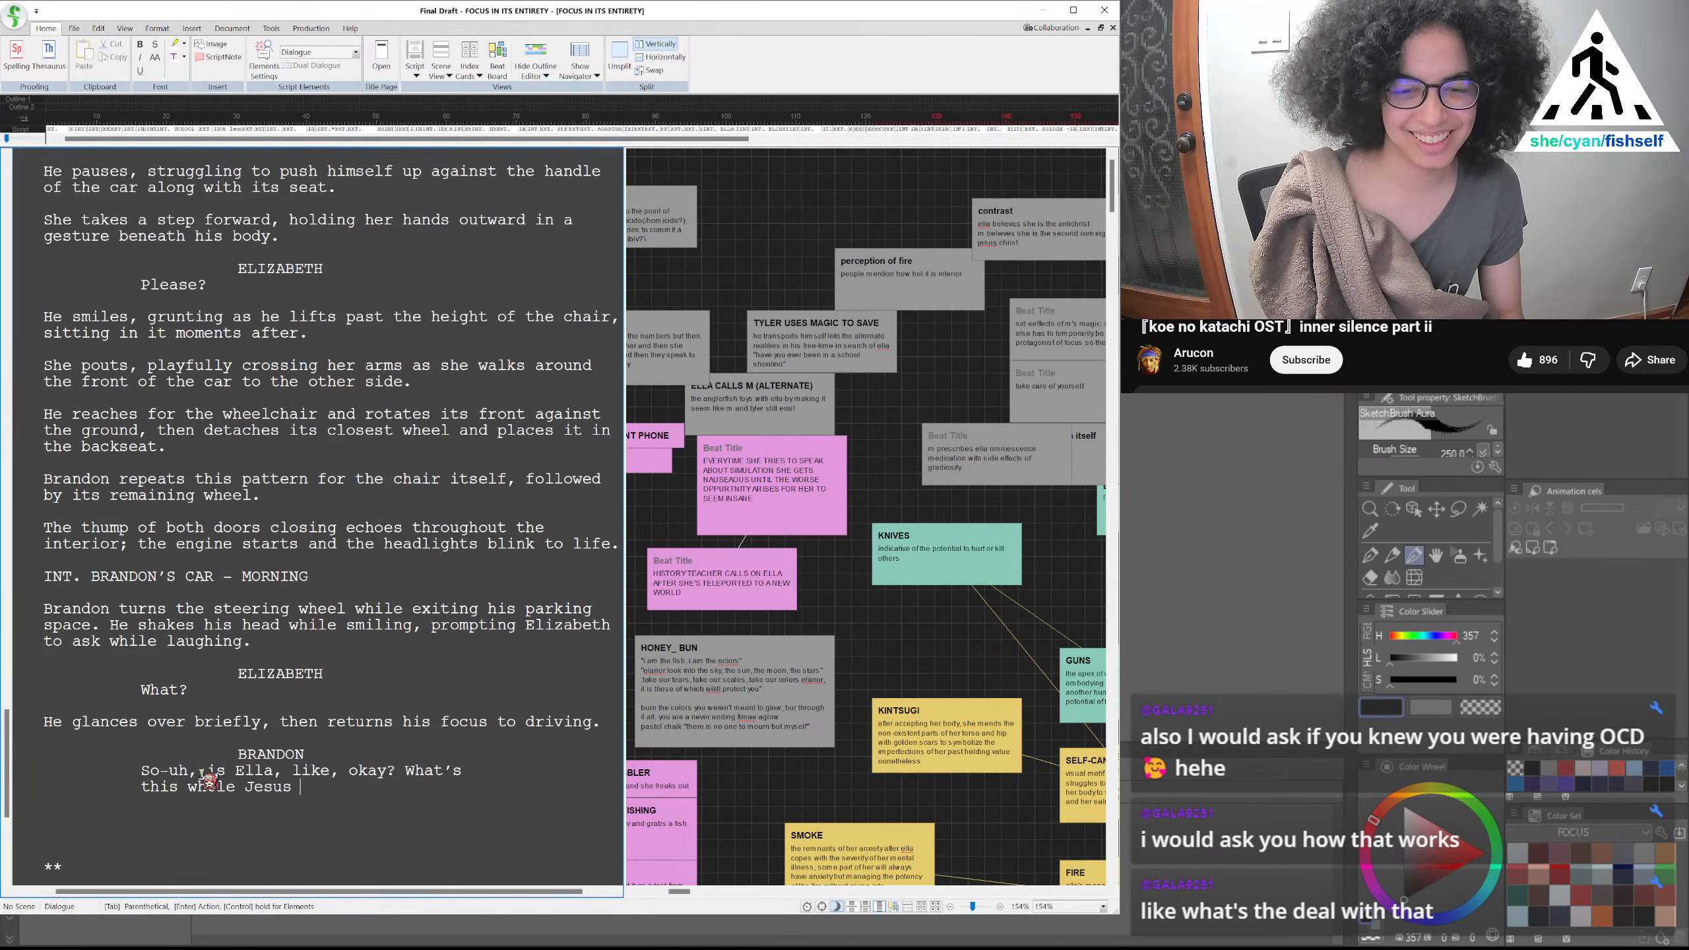
key("BackSpace")
key("BackSpace")
key("BackSpace")
key("BackSpace")
key("BackSpace")
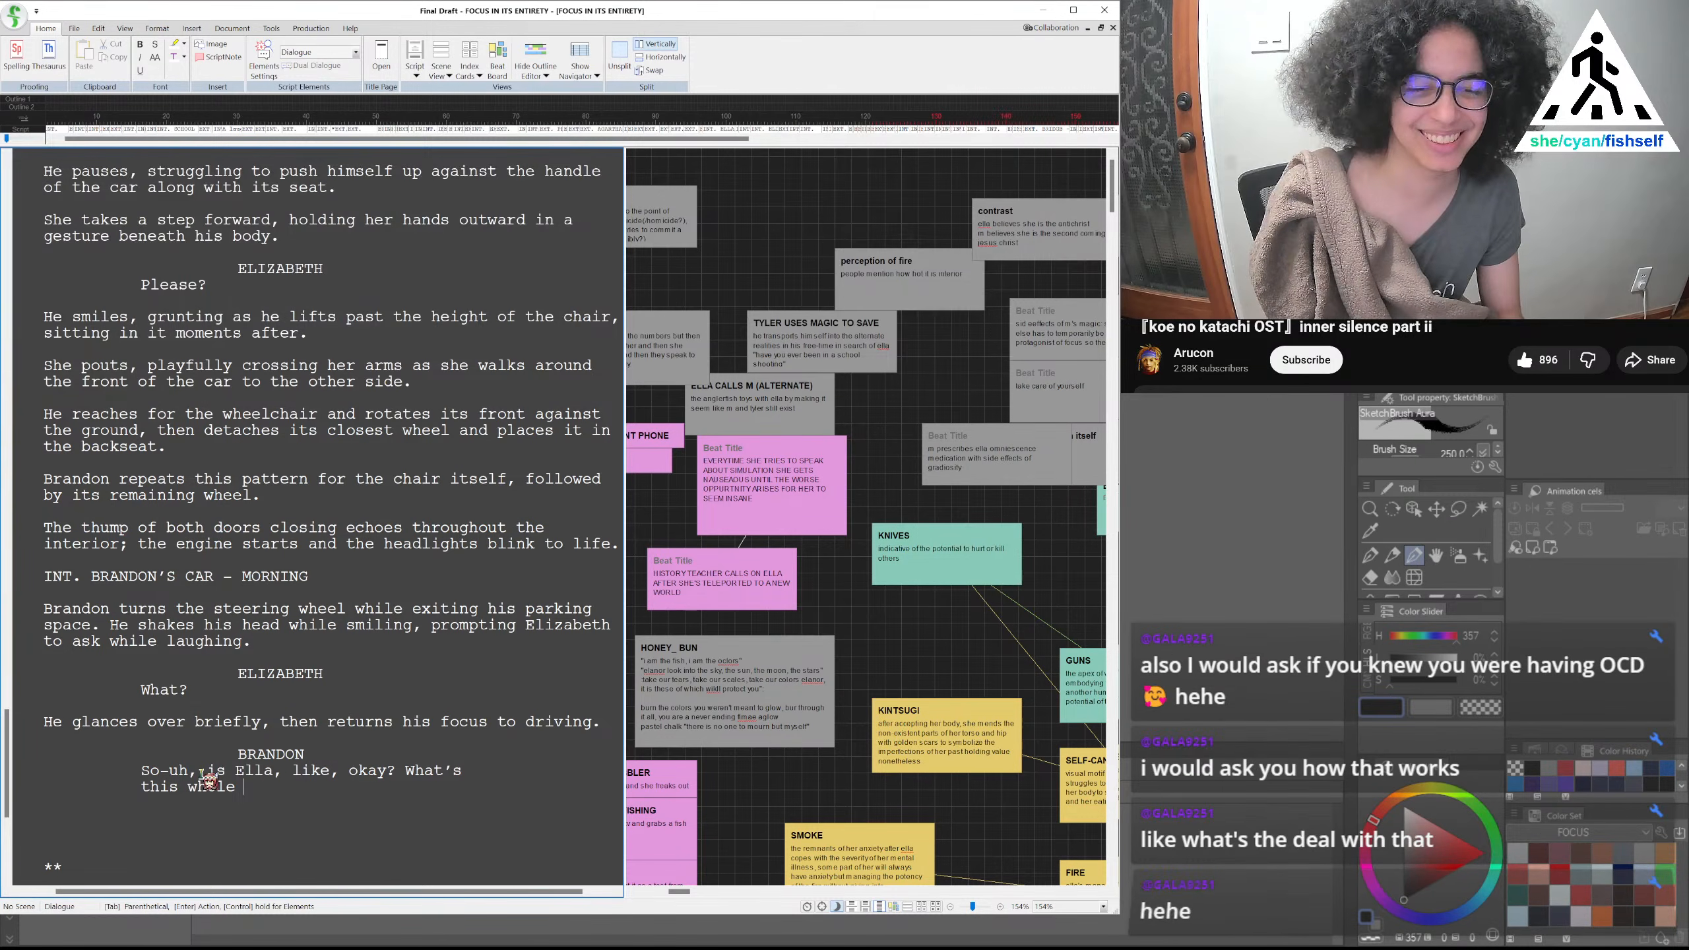
type("thing about anyway?")
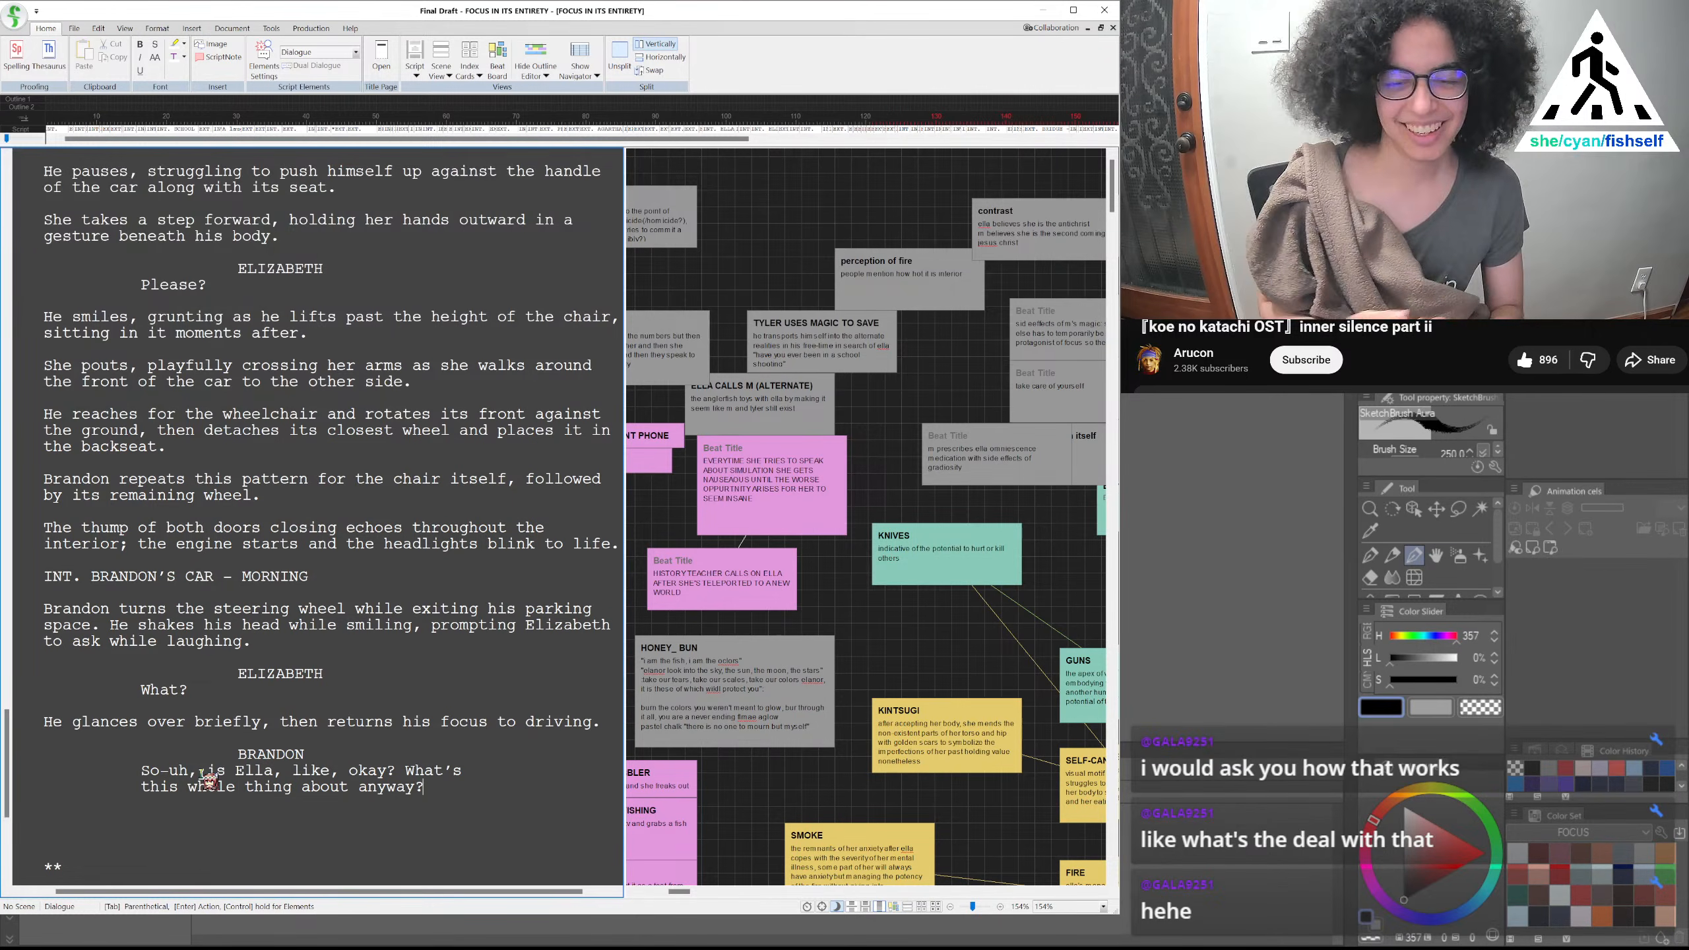
Add the action line "Elizabeth's tone loses its lightheartedness, her smile fades as she asks:" after Brandon's question in the car
scroll(386, 675, "up", 10)
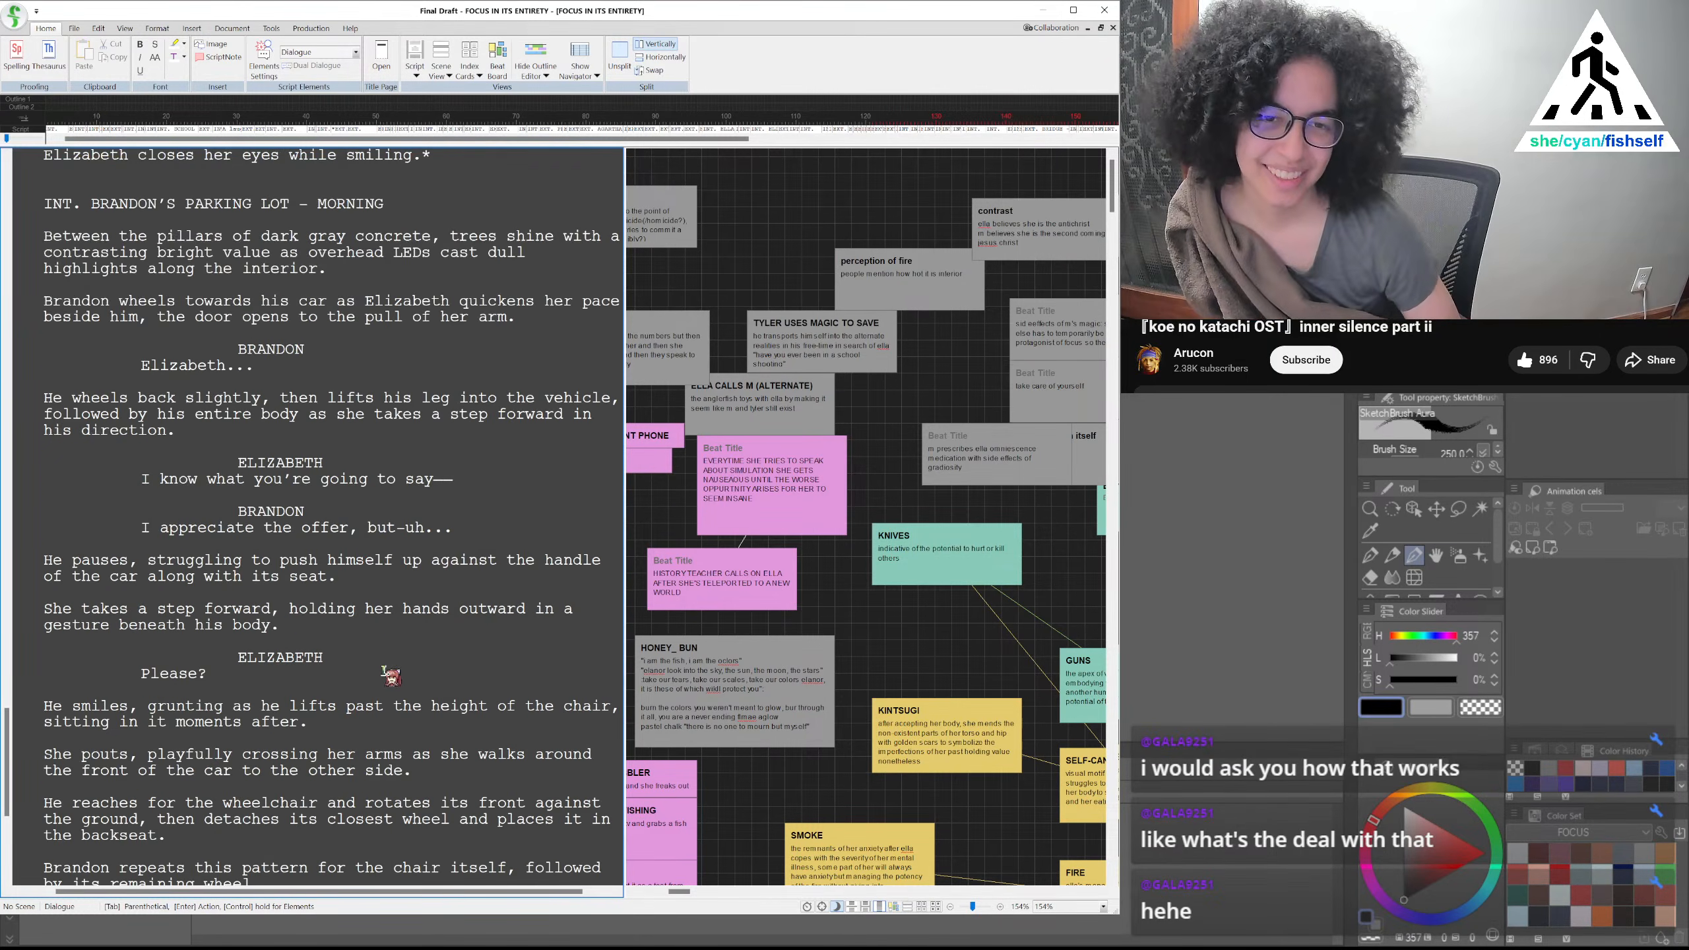
scroll(386, 674, "down", 13)
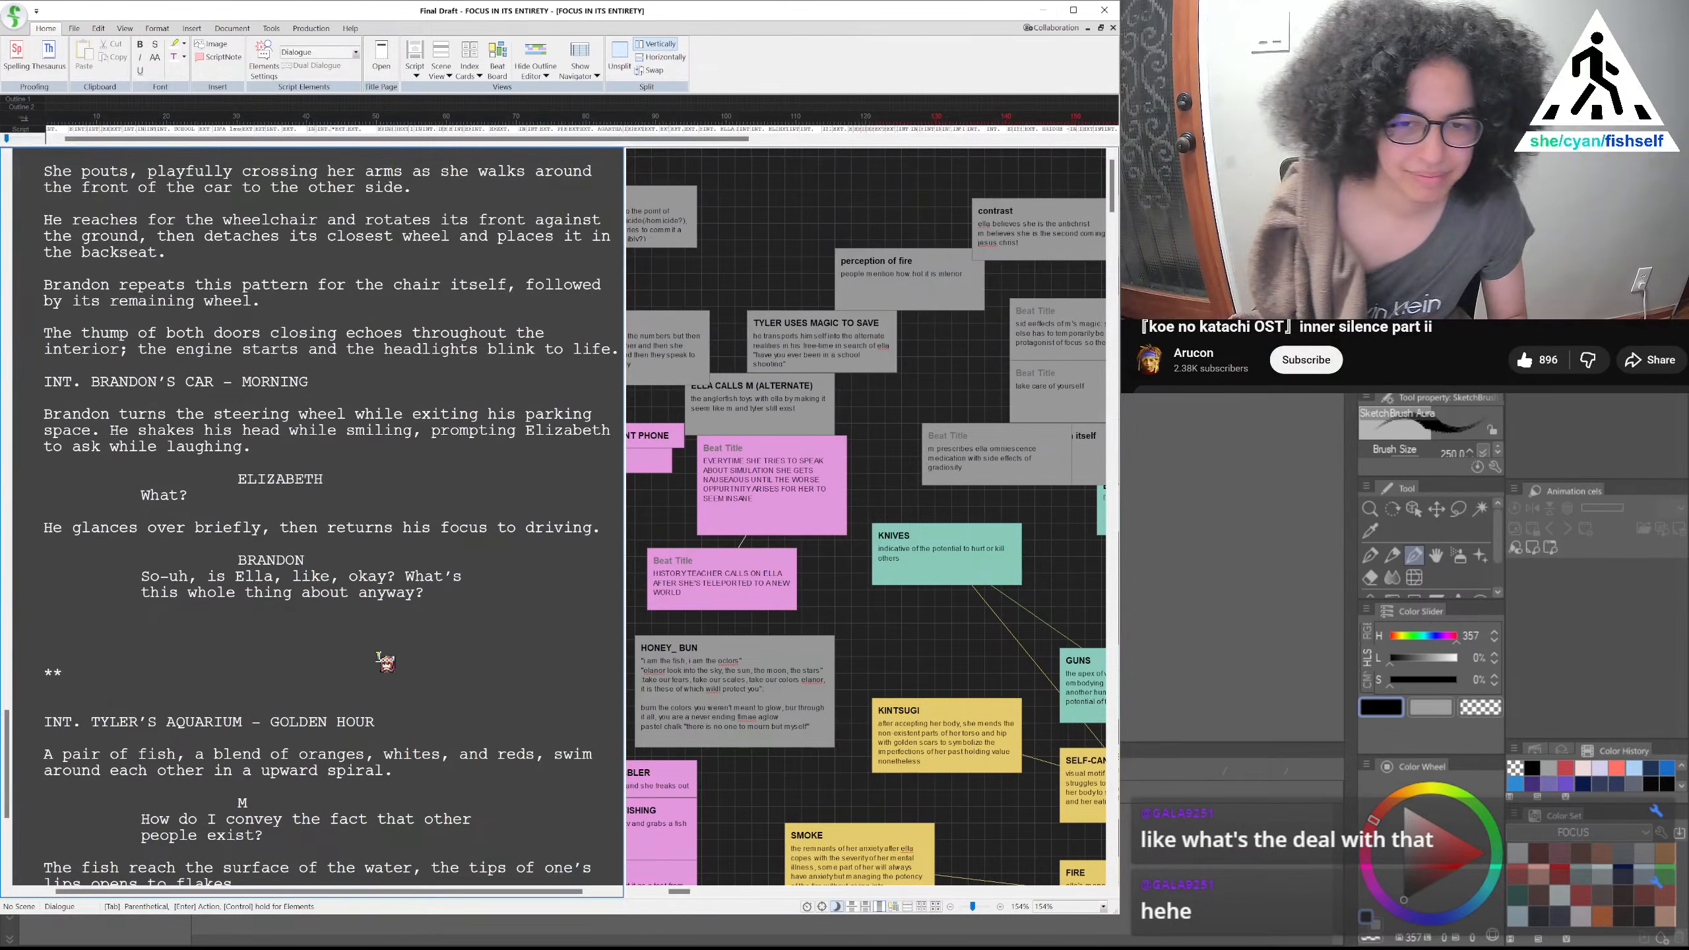
key("Return")
type("Elizabt")
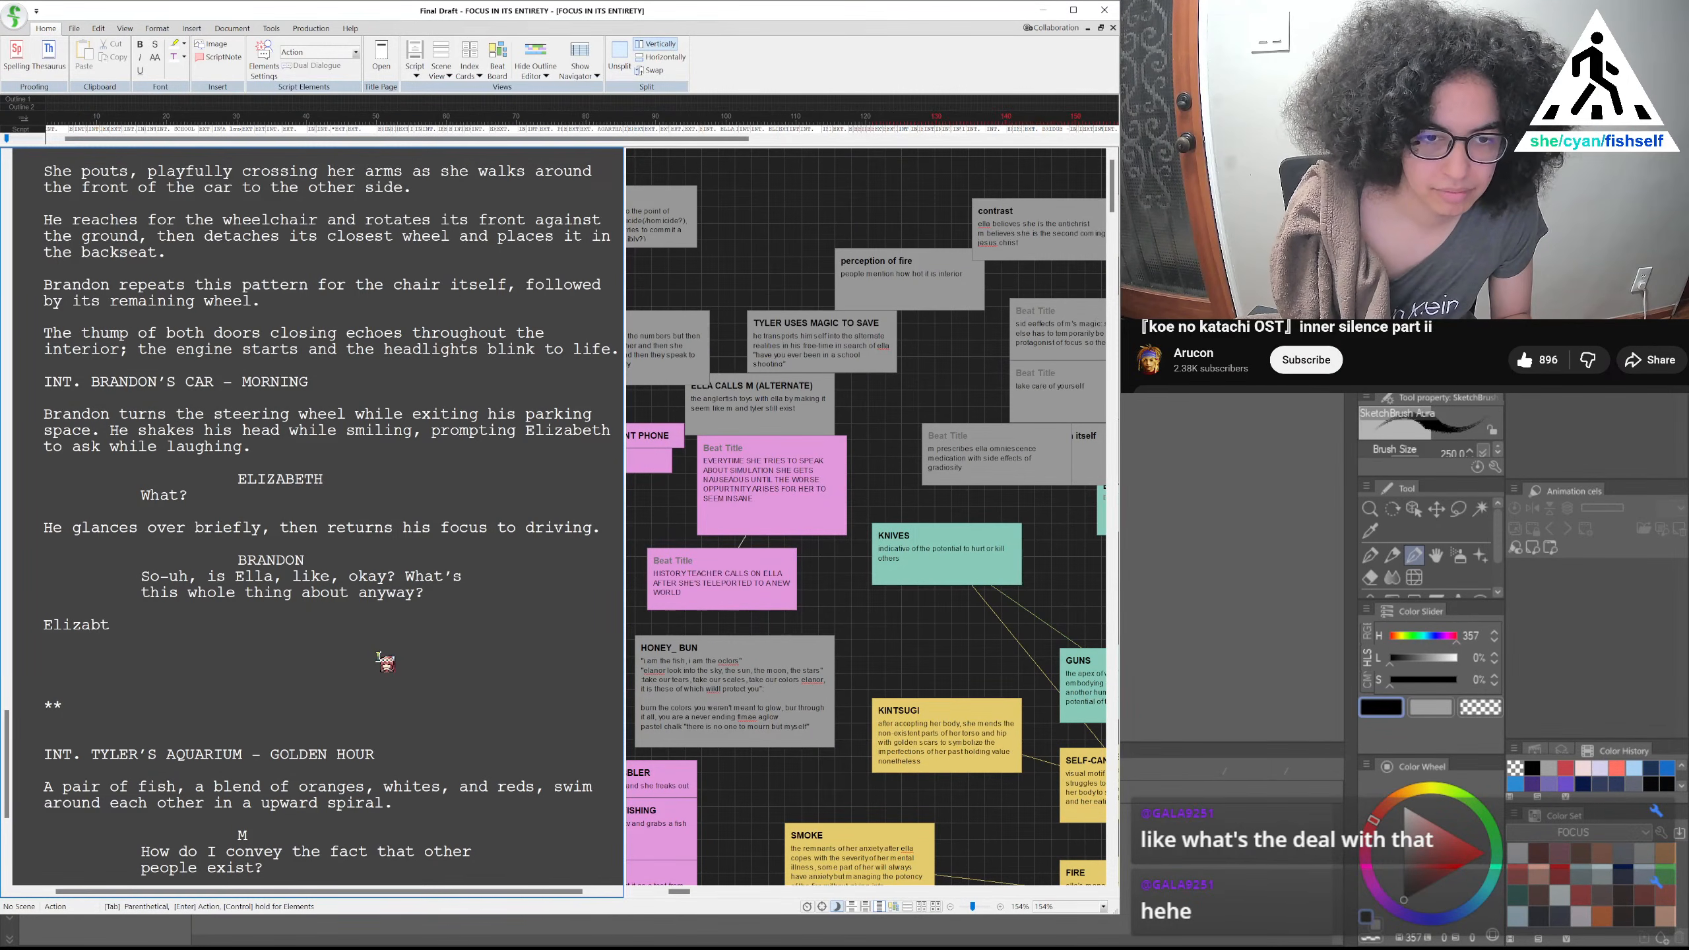
key("BackSpace")
type("eth")
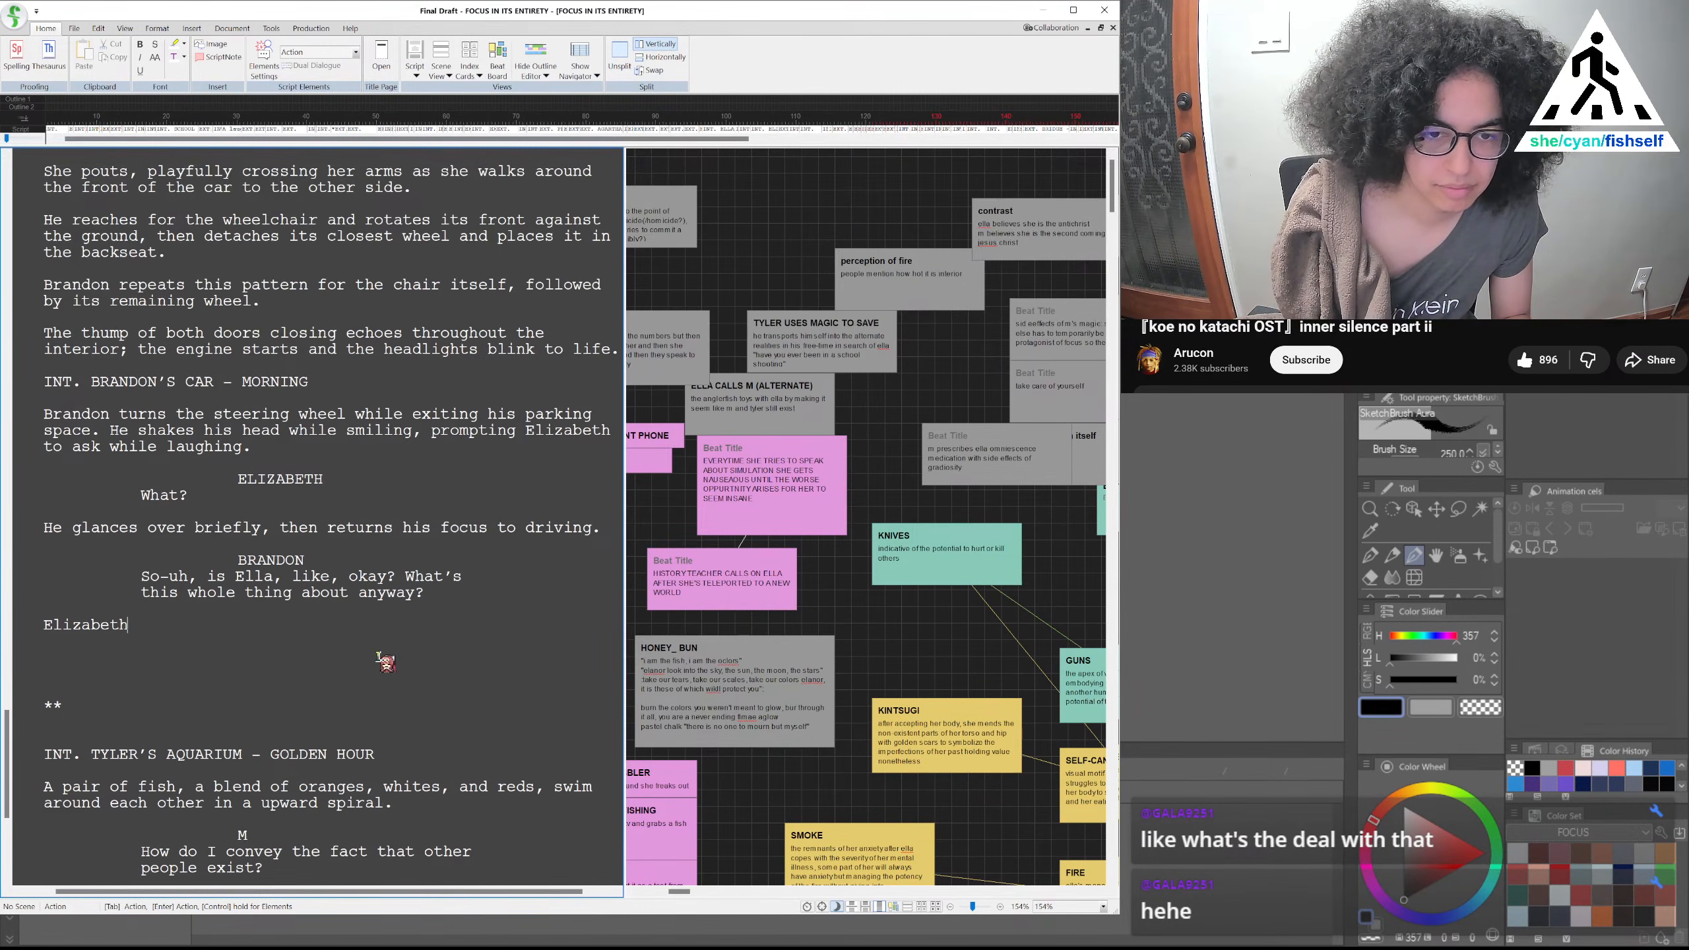
type("'s tone loses")
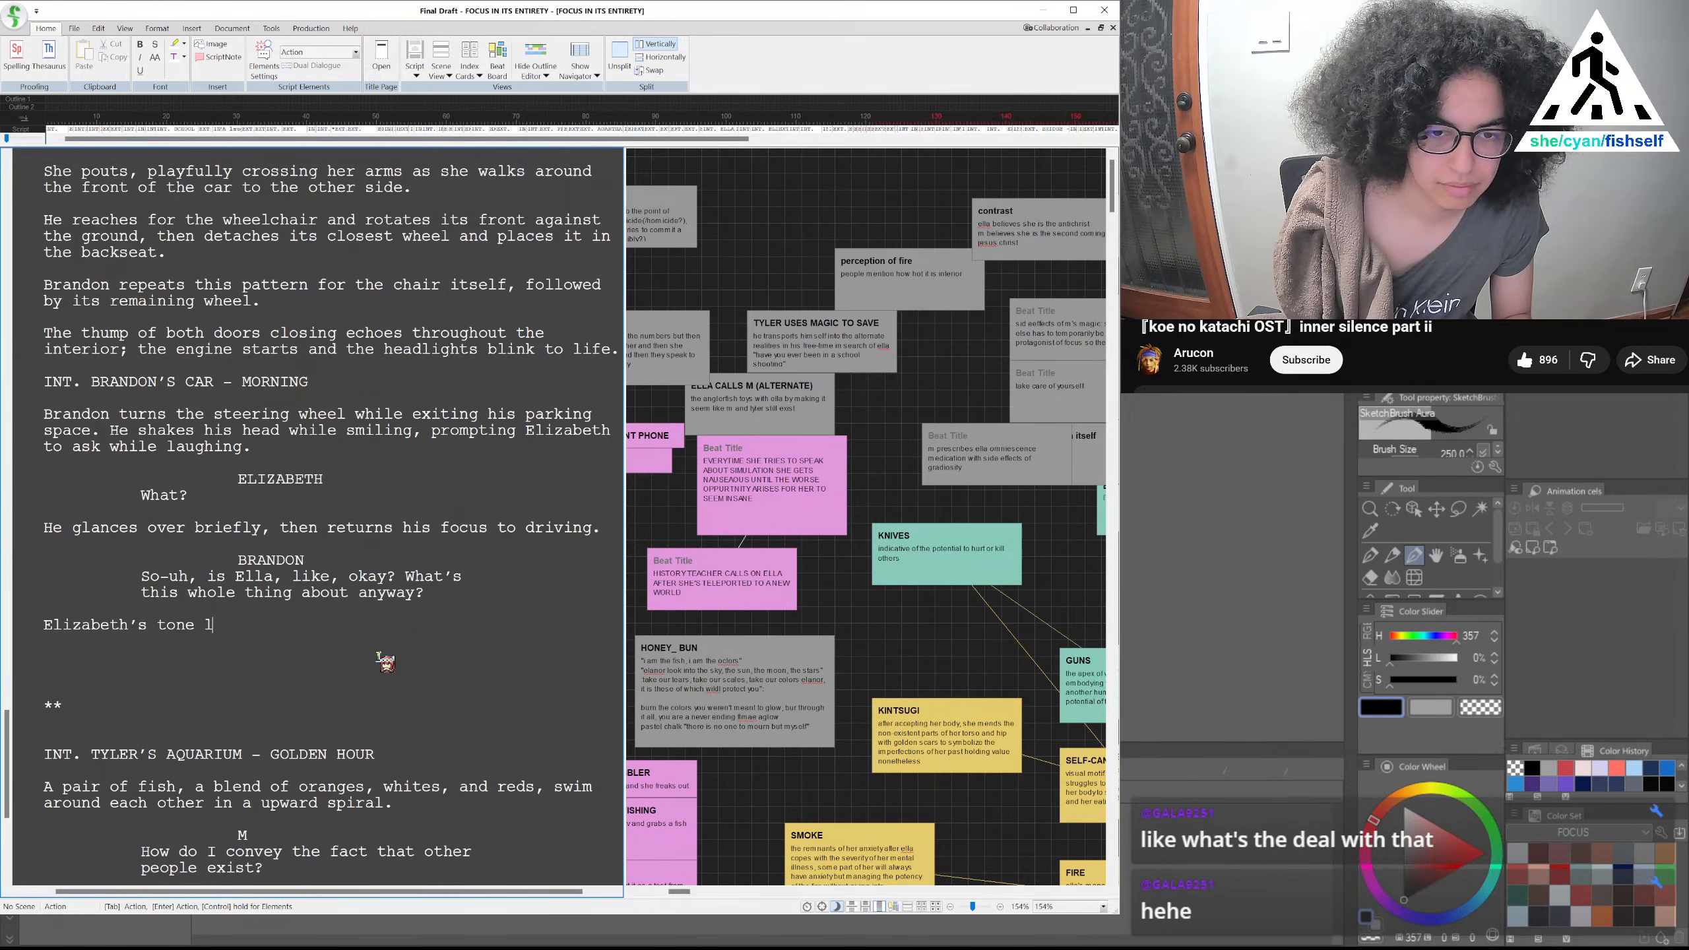
type(" its light")
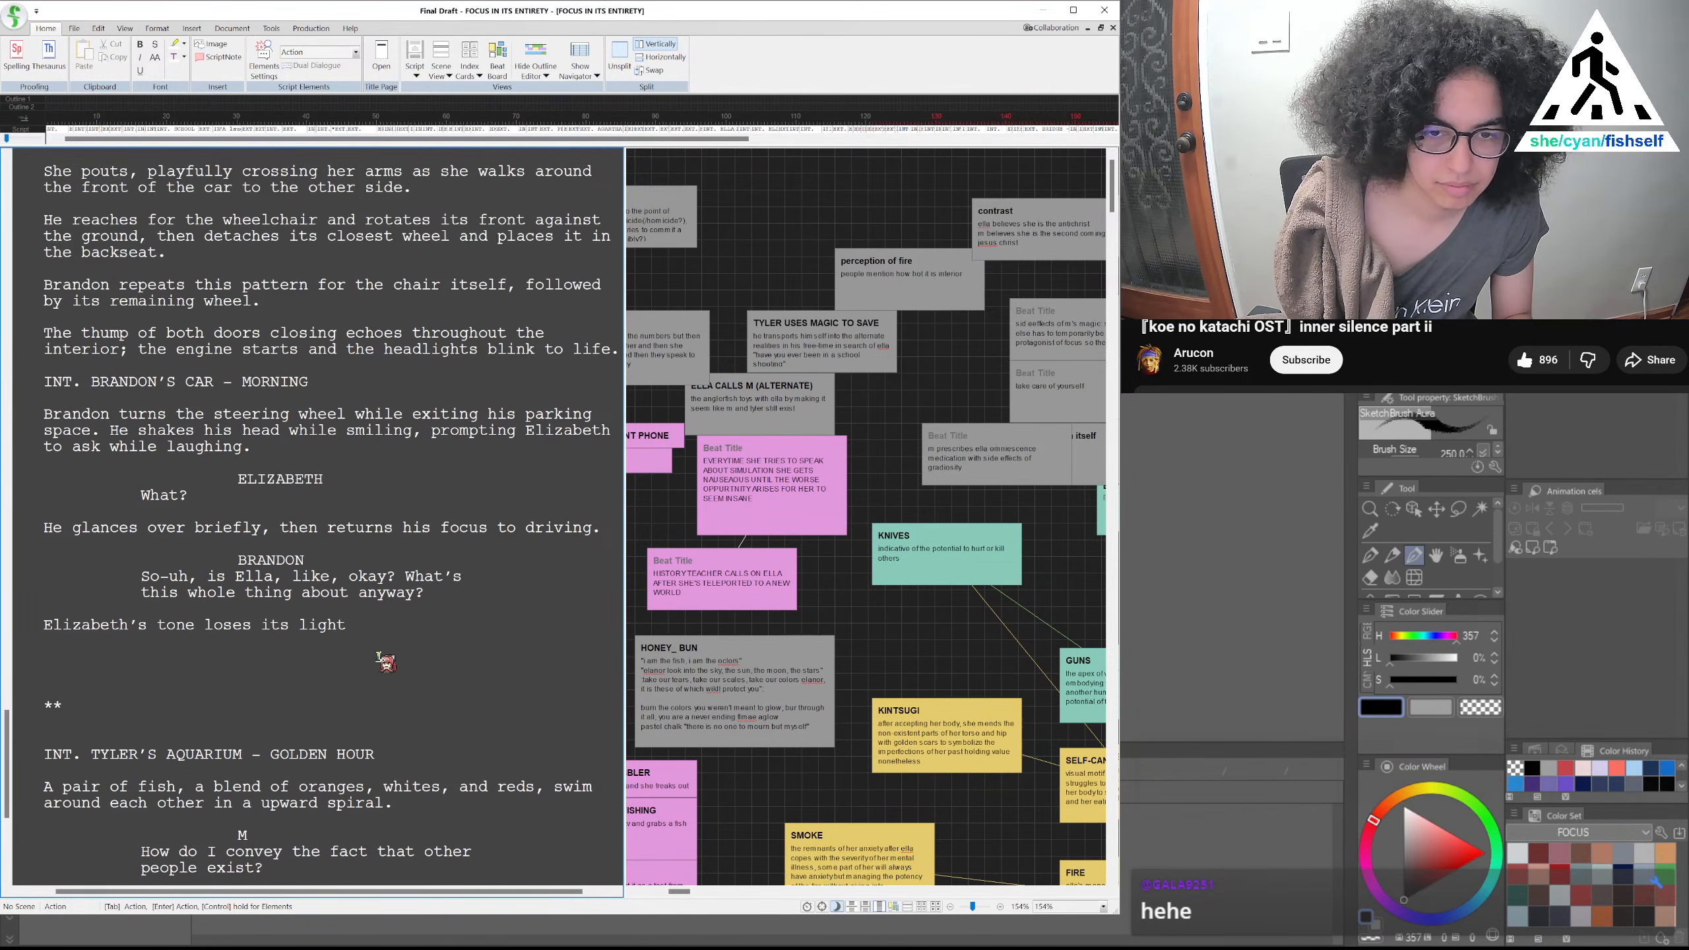
type("heartedness,")
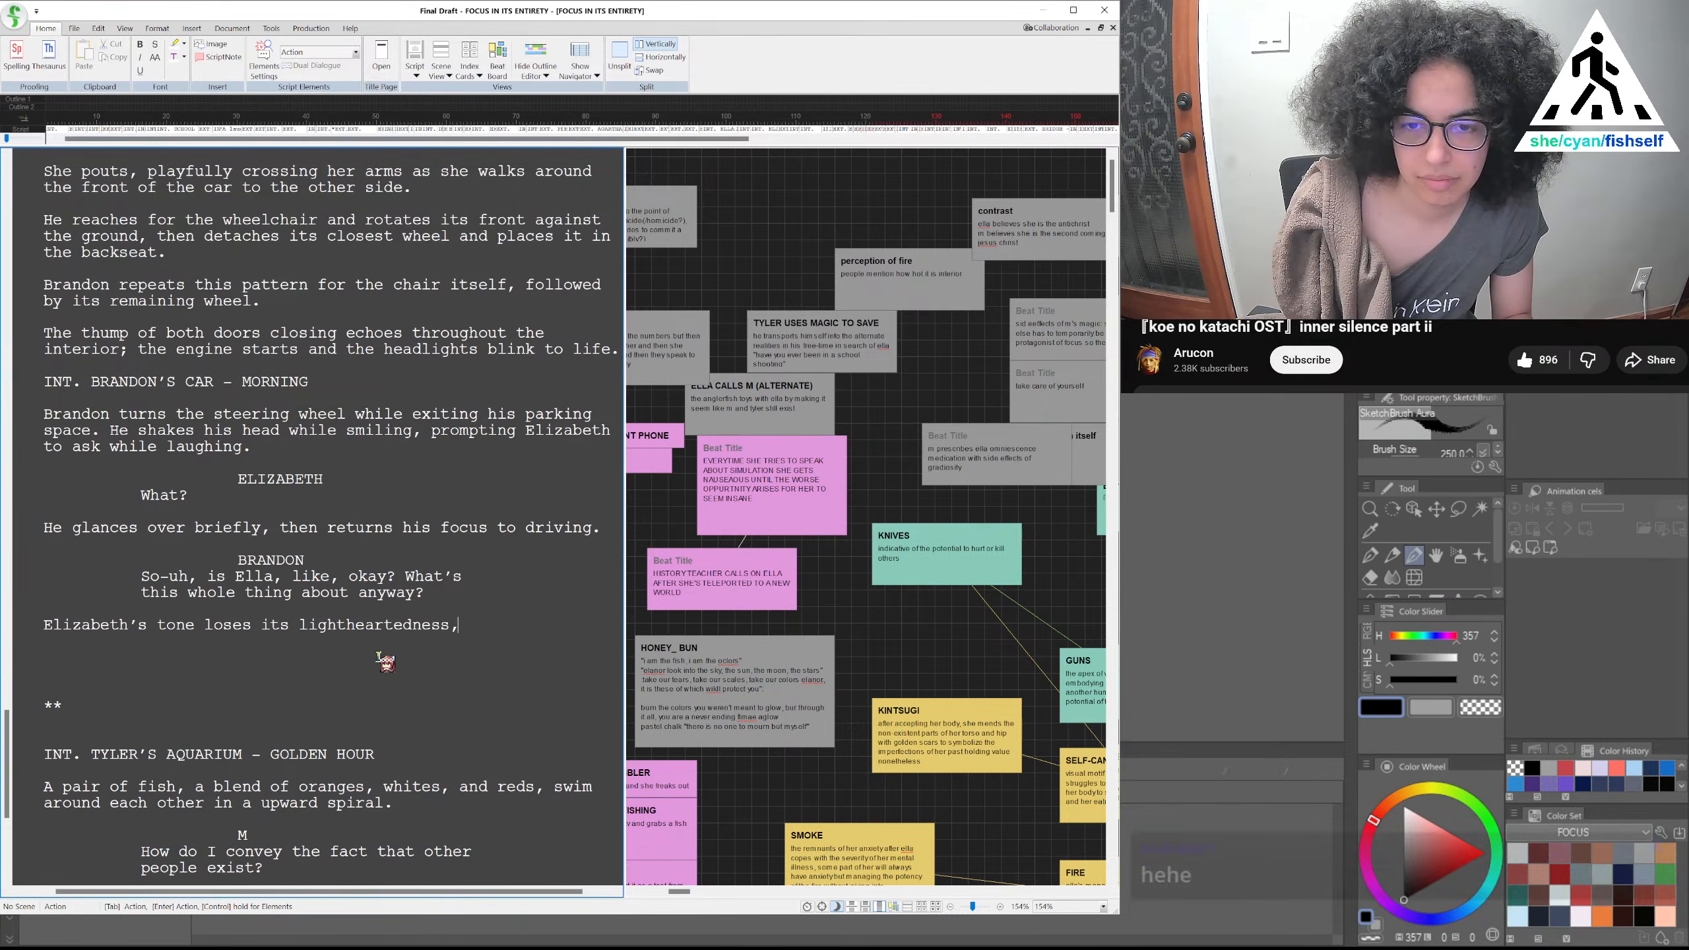
type(" her s")
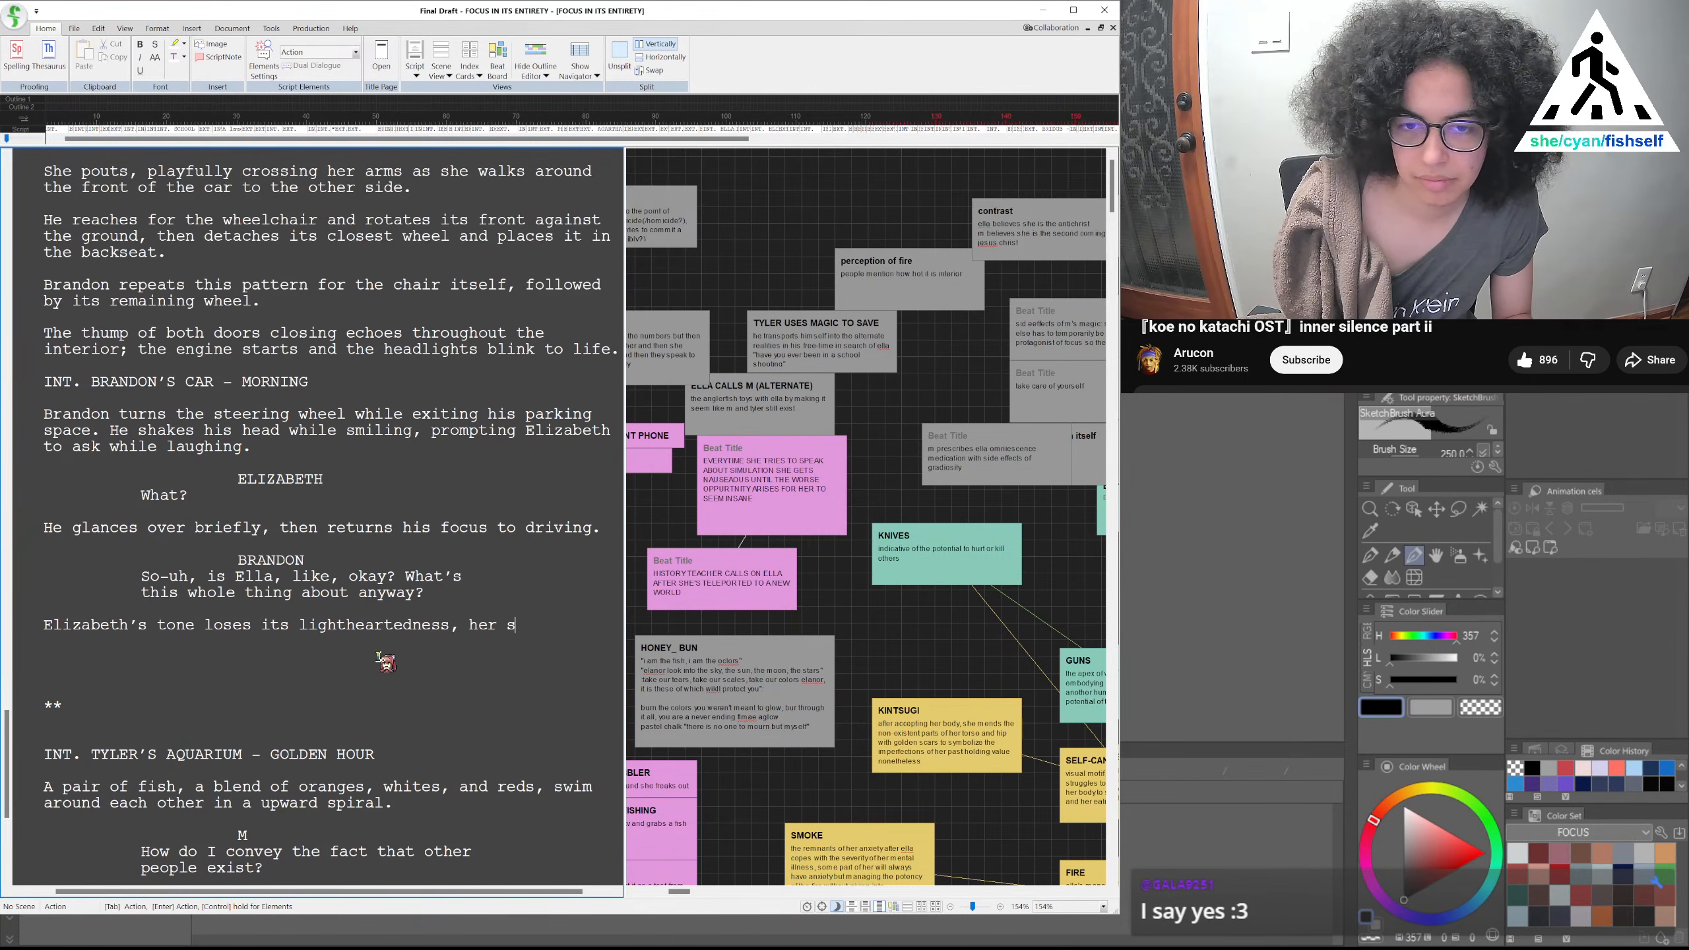
type("mile fades")
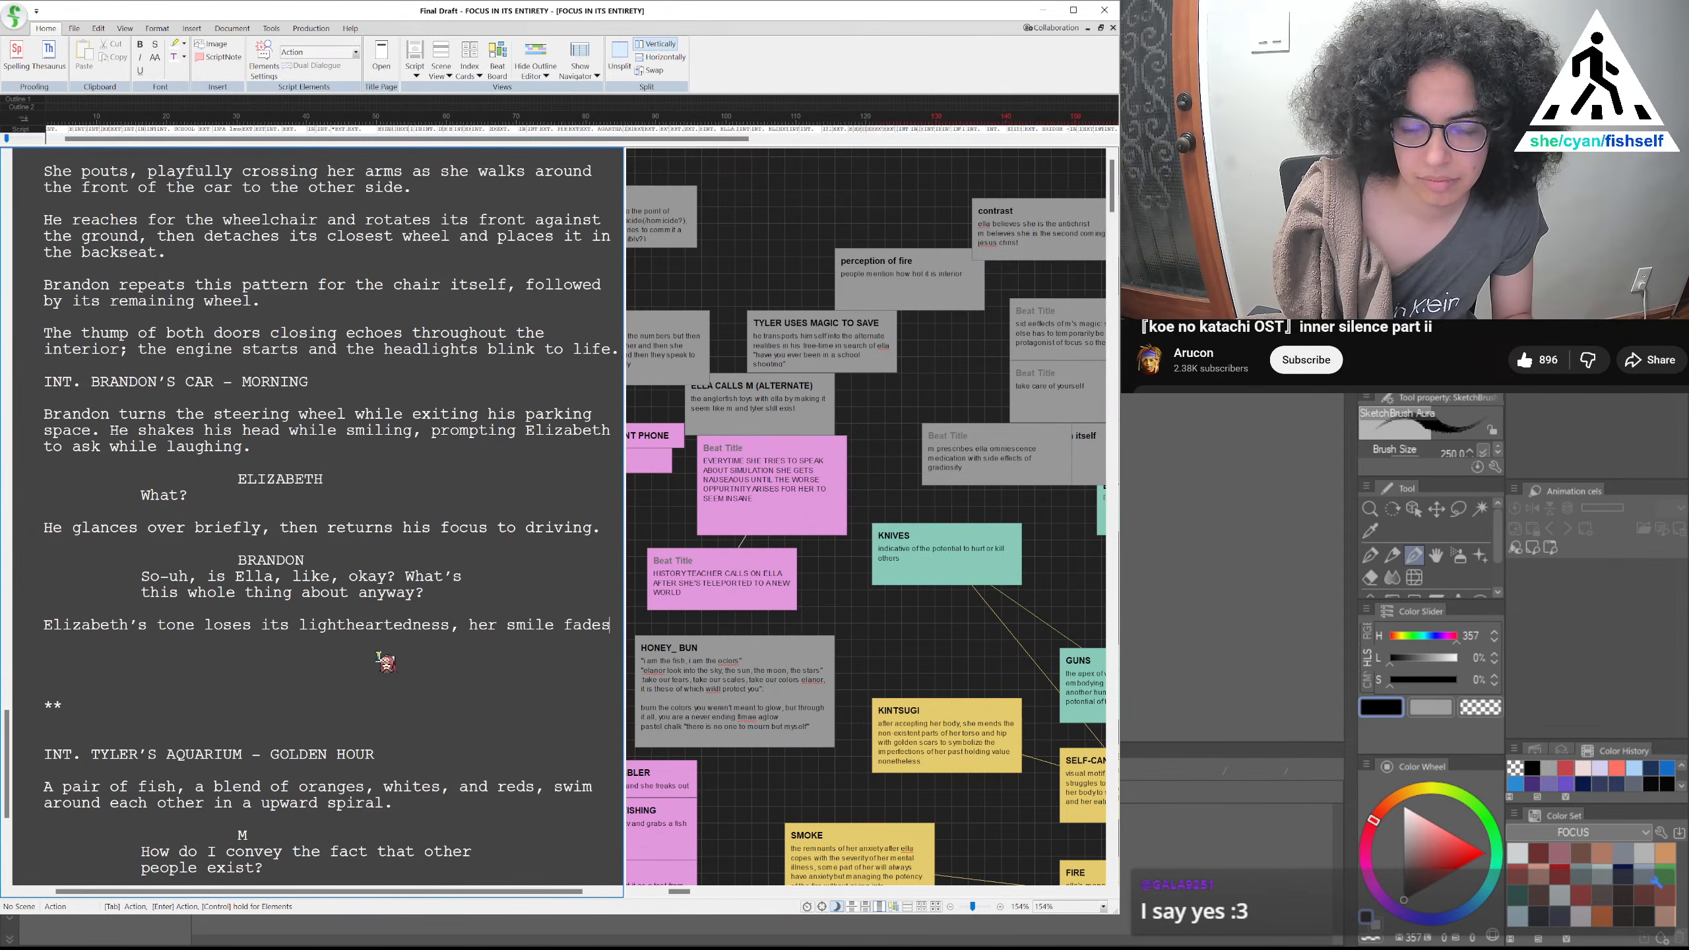
type(" as she asks:")
Add an ELIZABETH dialogue block reading "What do you mean?" below that action line and start a new action line
key("Return")
key("Tab")
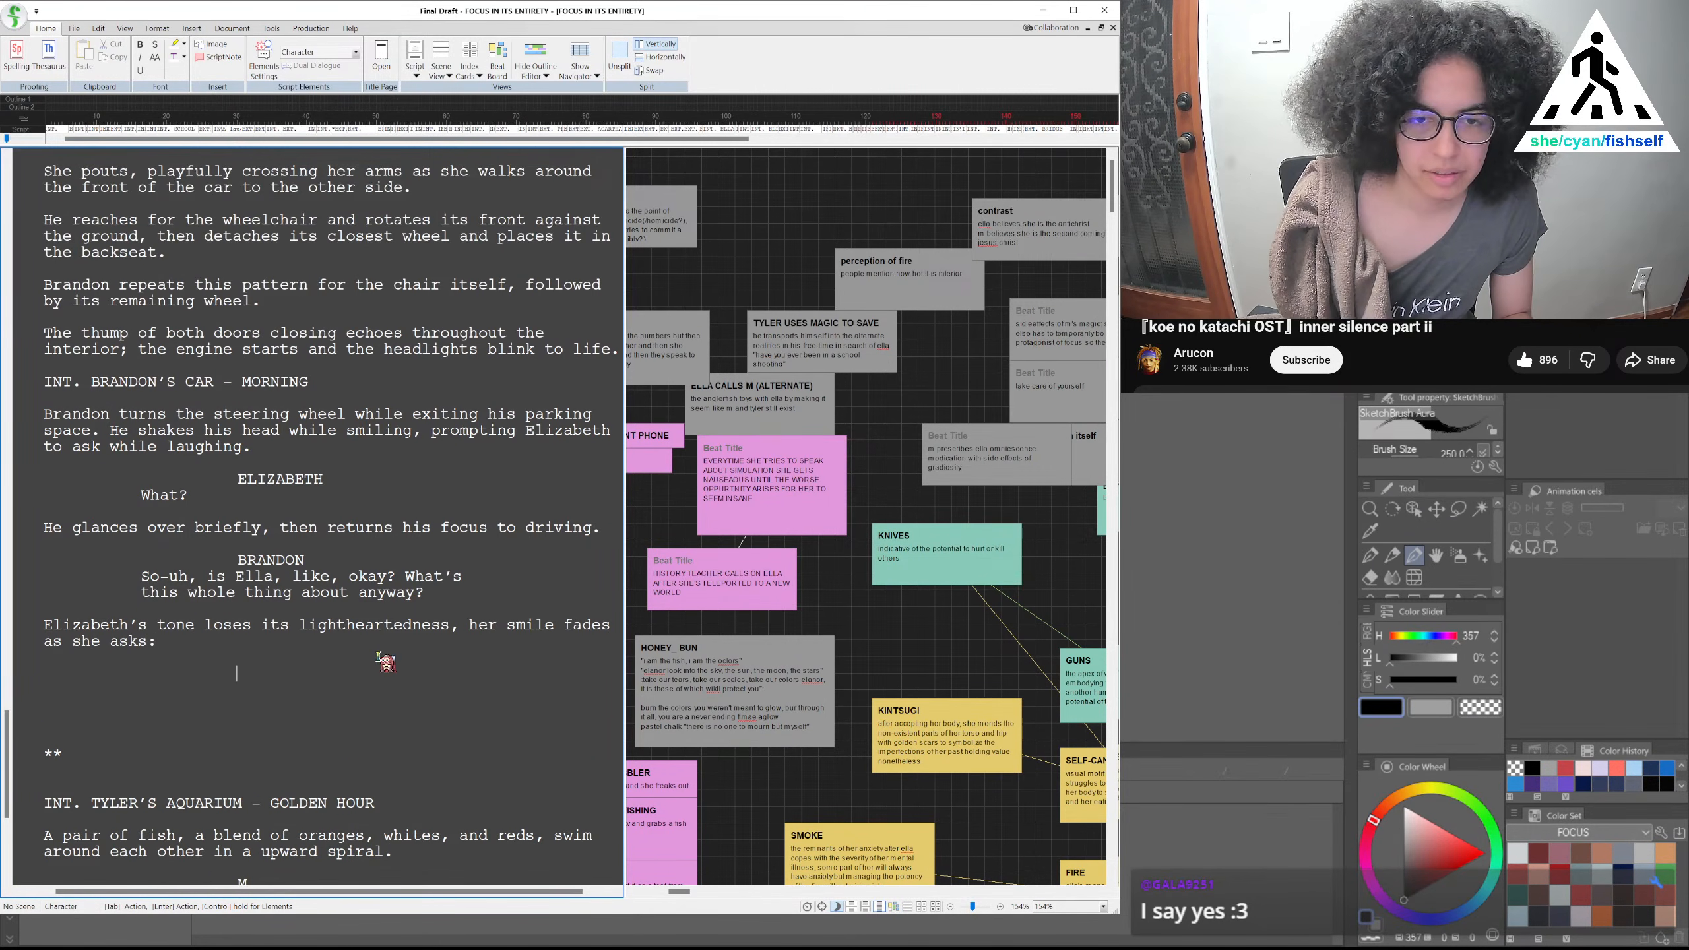
type("ELIZABETH")
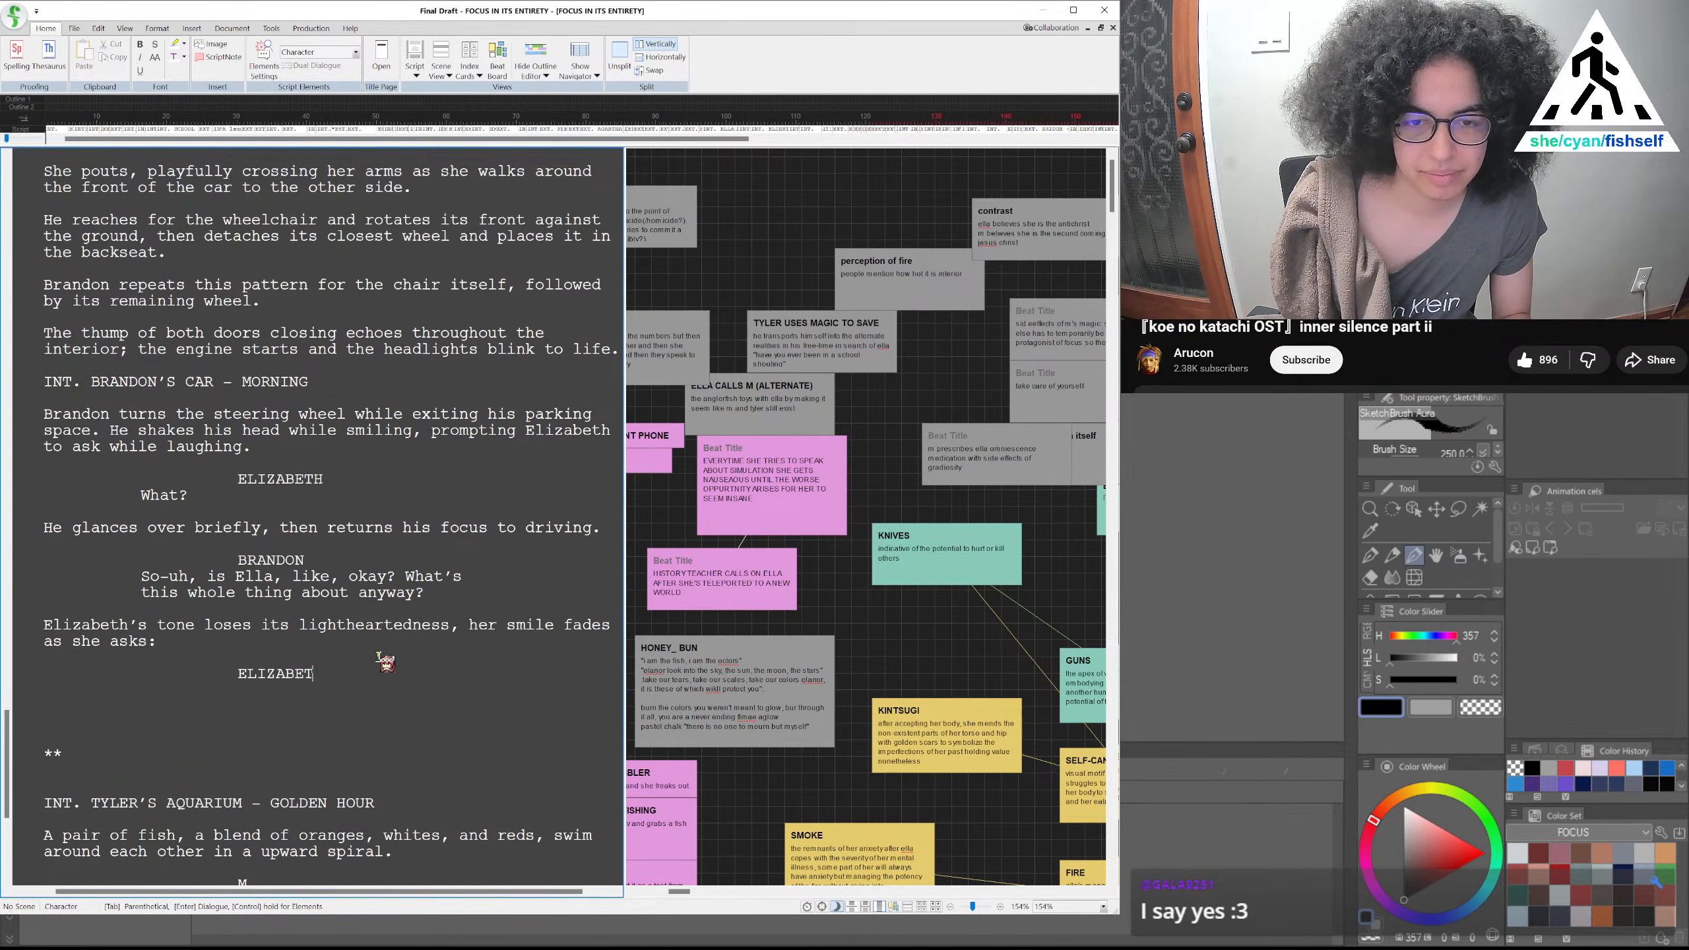
key("Return")
type("What do you mean?")
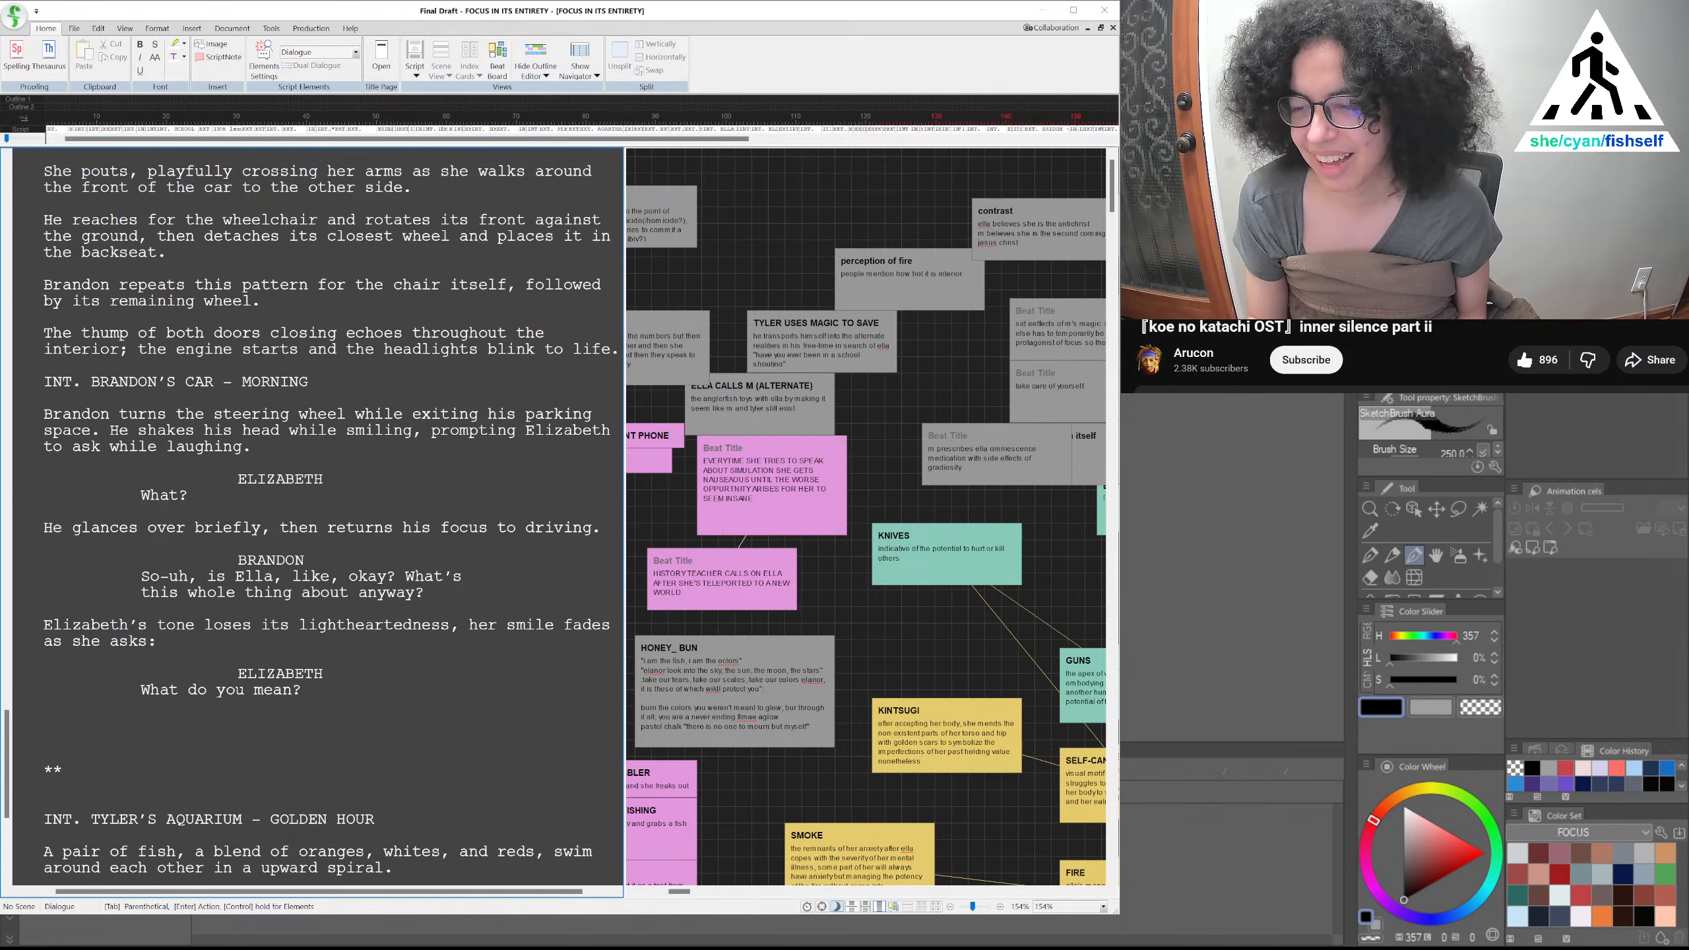
key("Return")
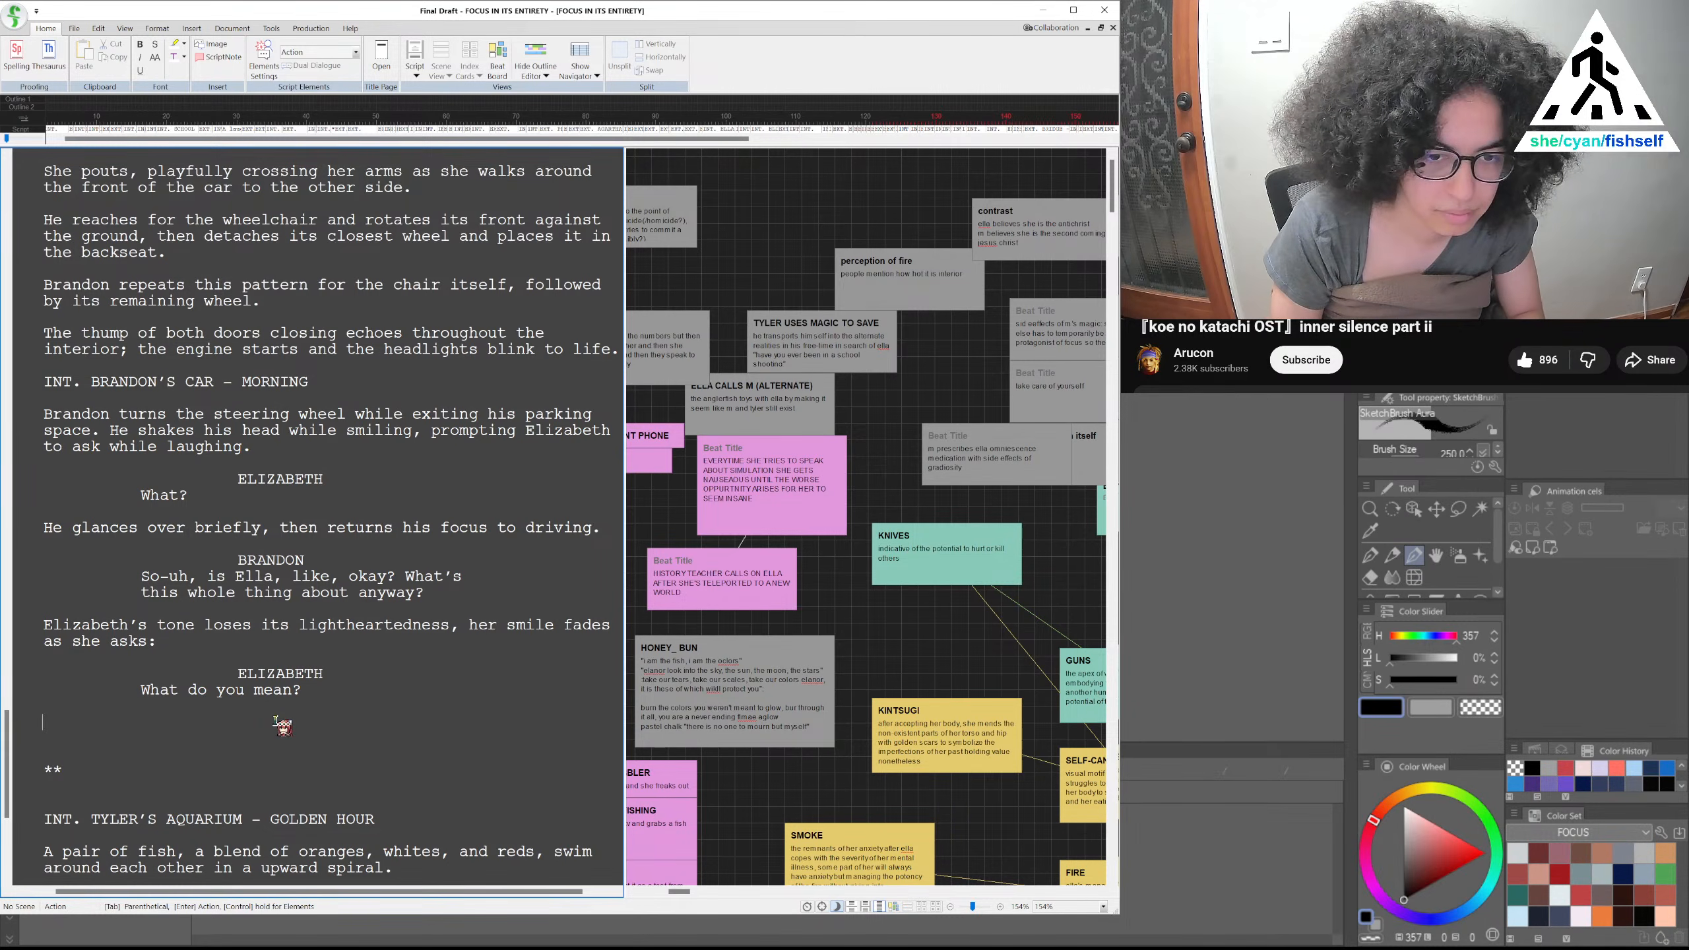
type("Brandon")
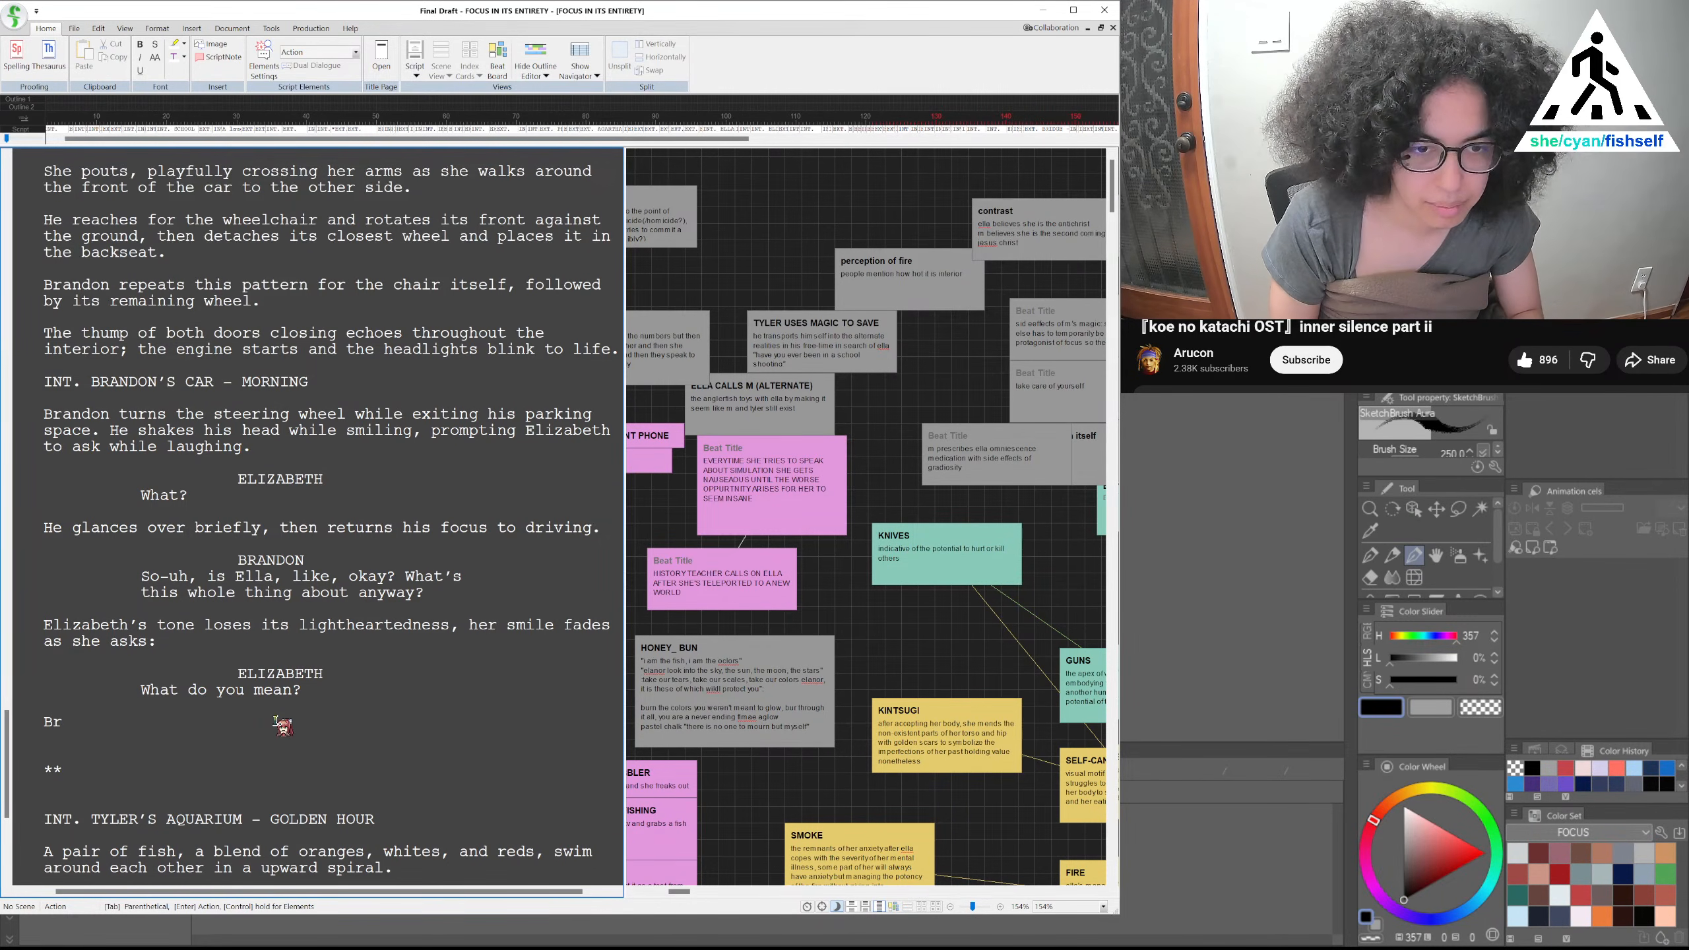
key("BackSpace")
key("BackSpace")
key("BackSpace")
key("BackSpace")
key("BackSpace")
key("BackSpace")
key("BackSpace")
key("BackSpace")
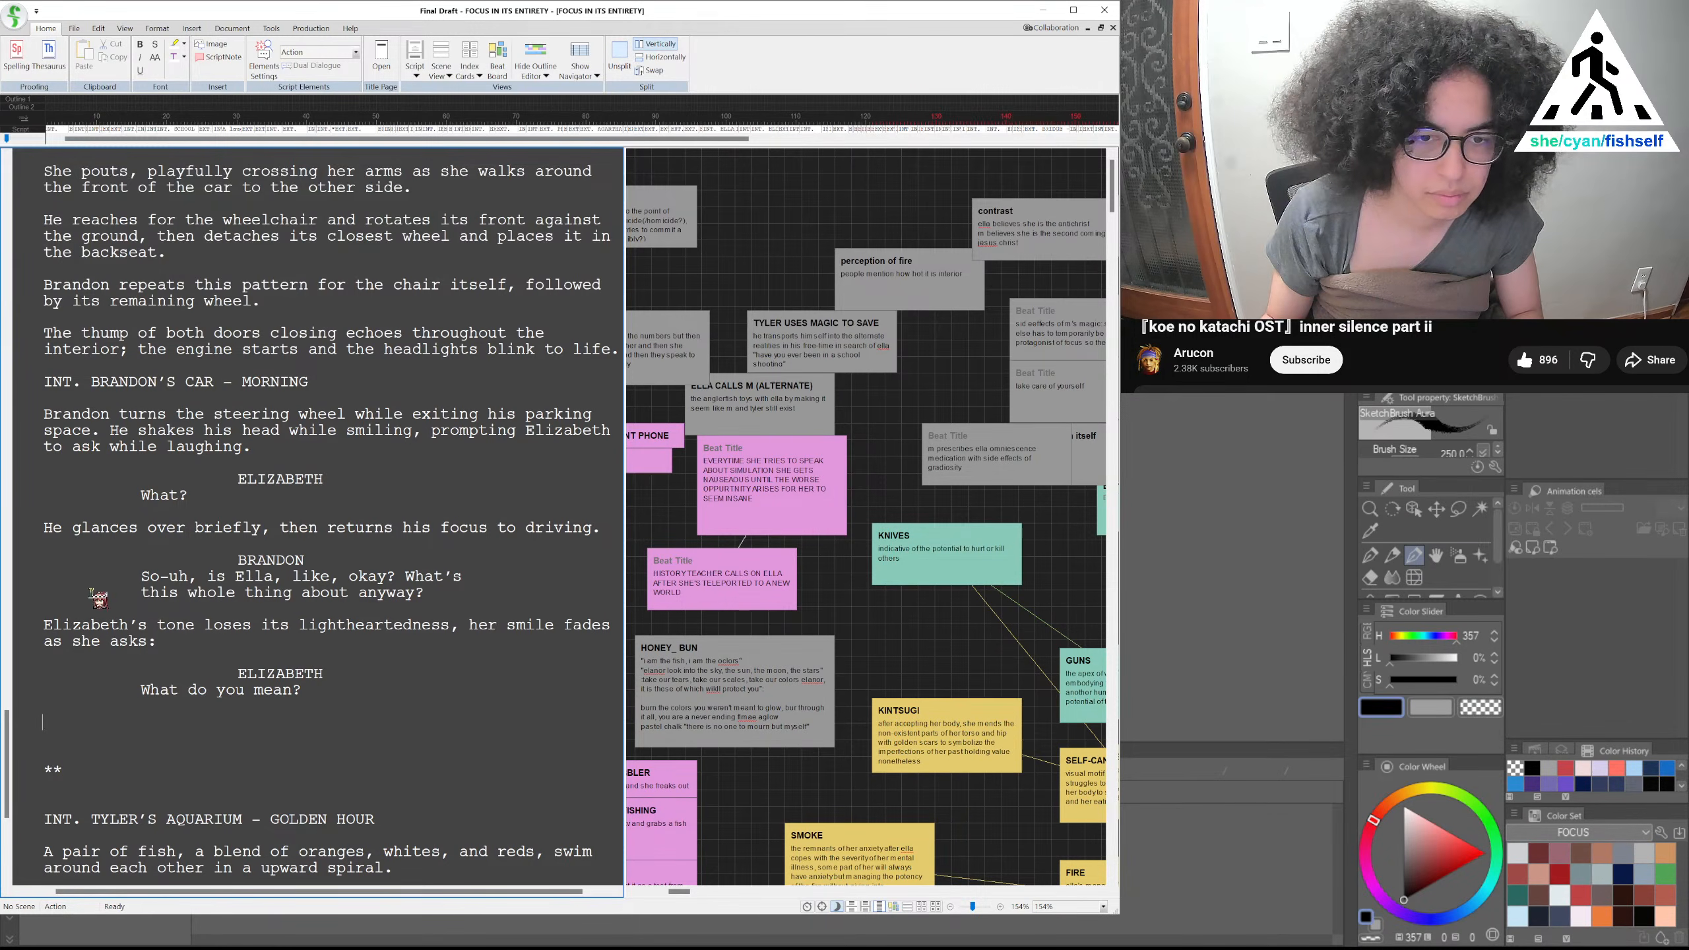
Write the action text "His tone remains amicable, he continues to smile while driving" below Elizabeth's "What do you mean?"
type("He sense")
key("BackSpace")
key("BackSpace")
key("BackSpace")
key("BackSpace")
key("BackSpace")
type("s ton")
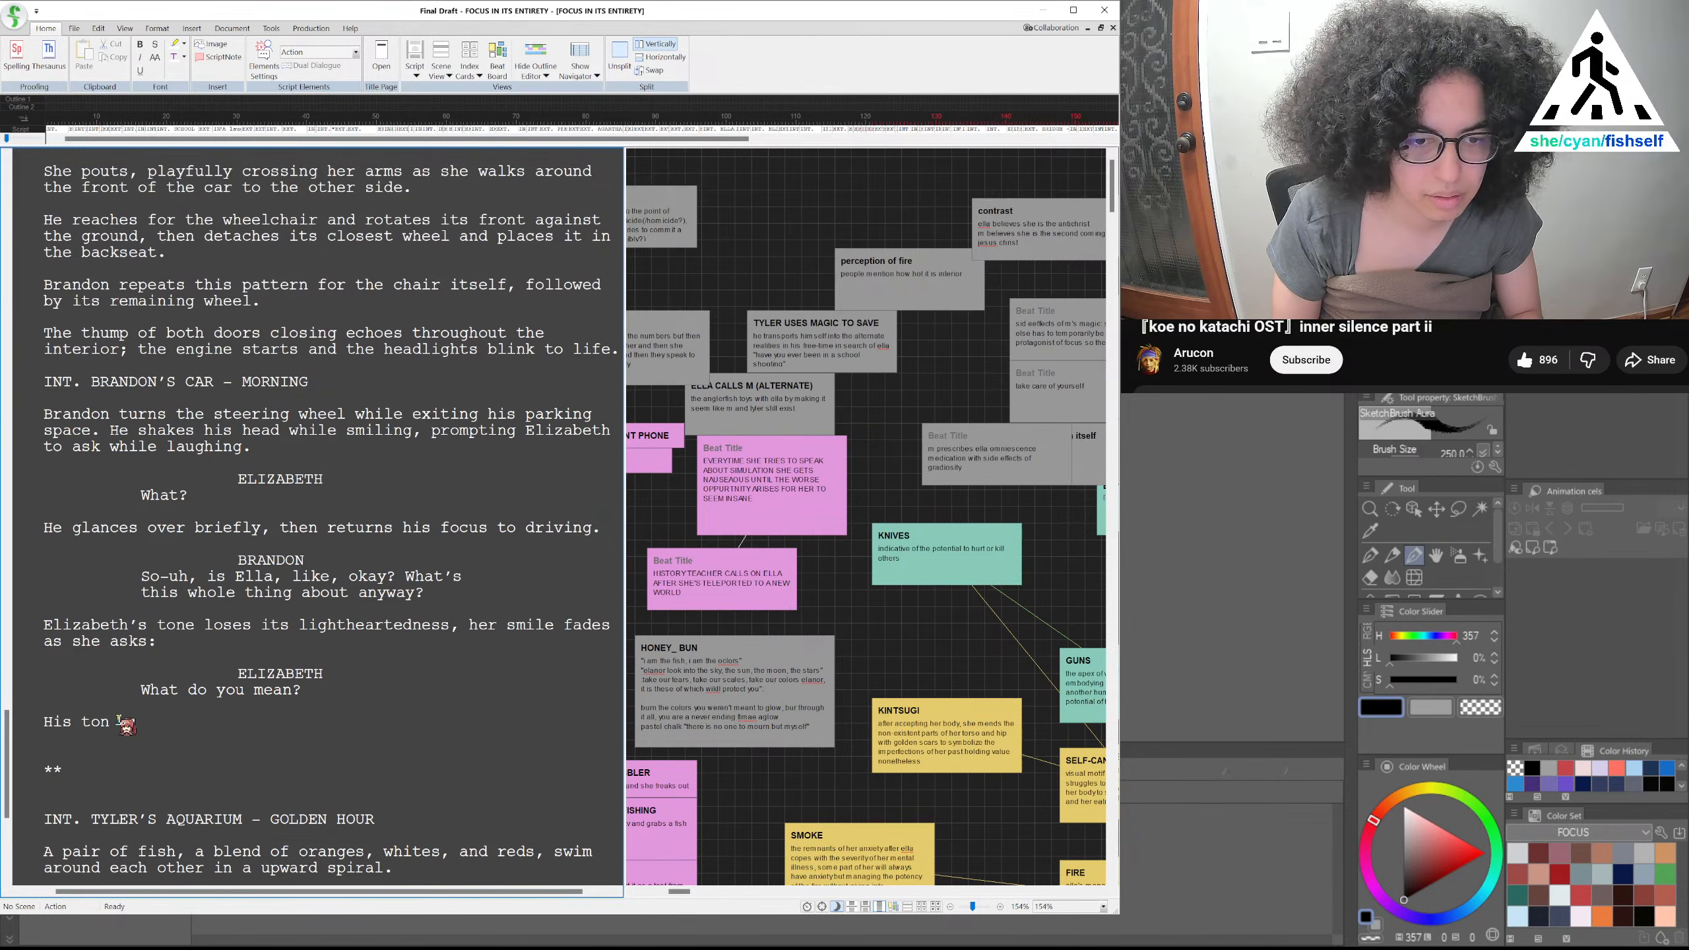
type("e remains")
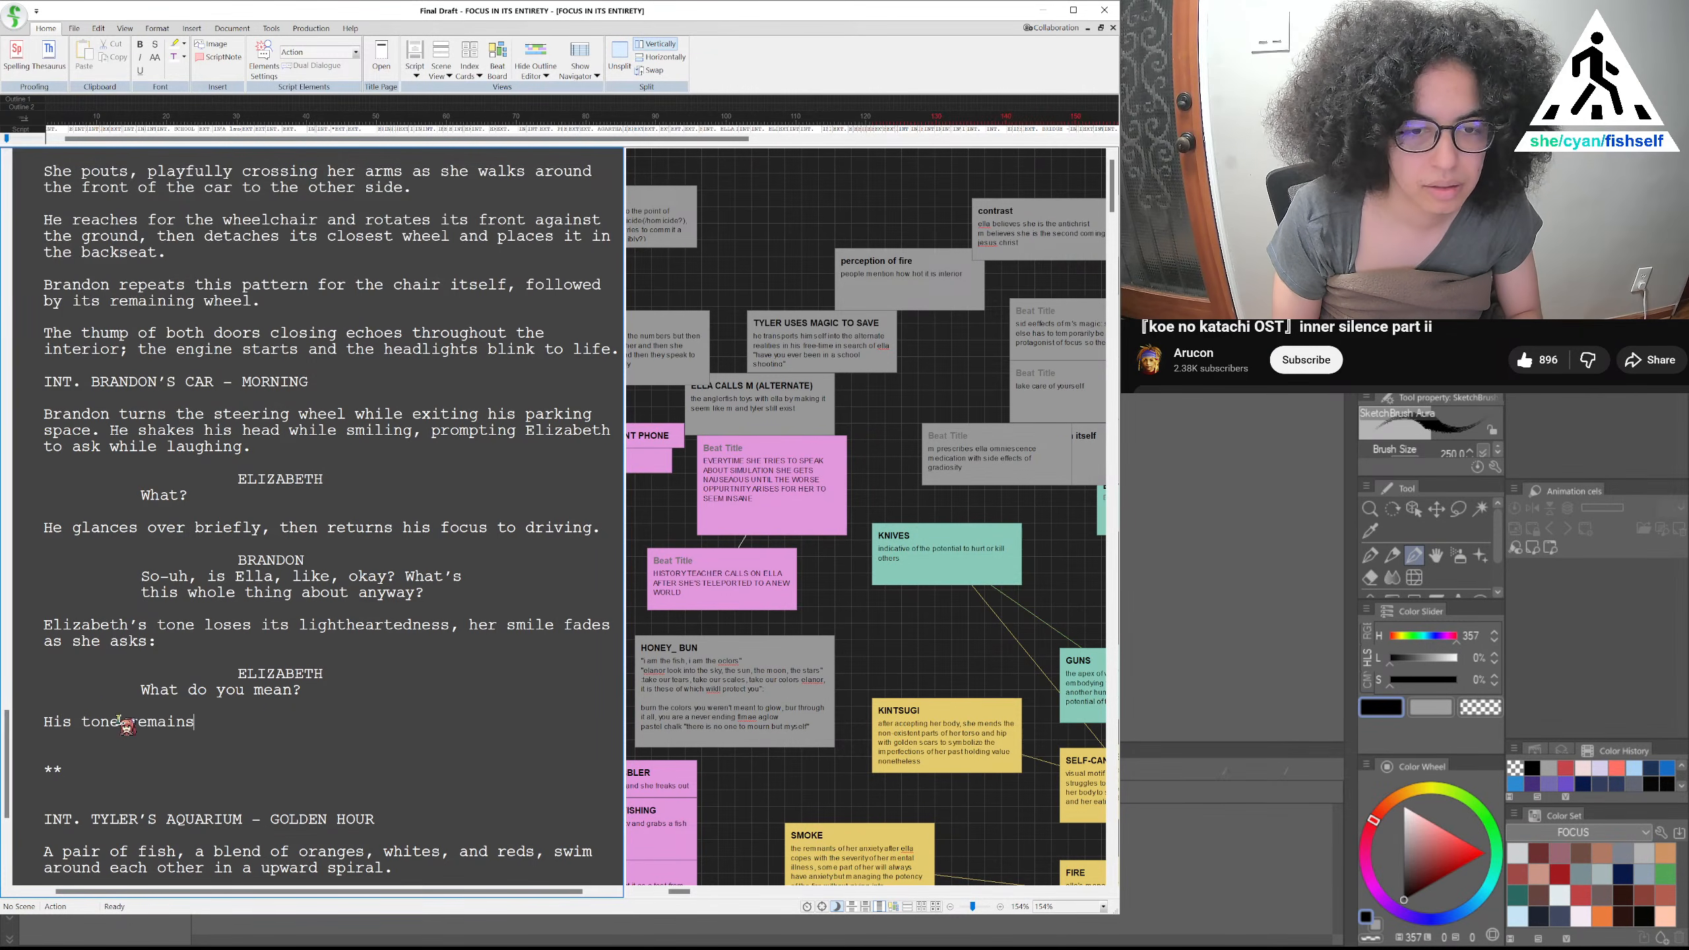
type(" amicable")
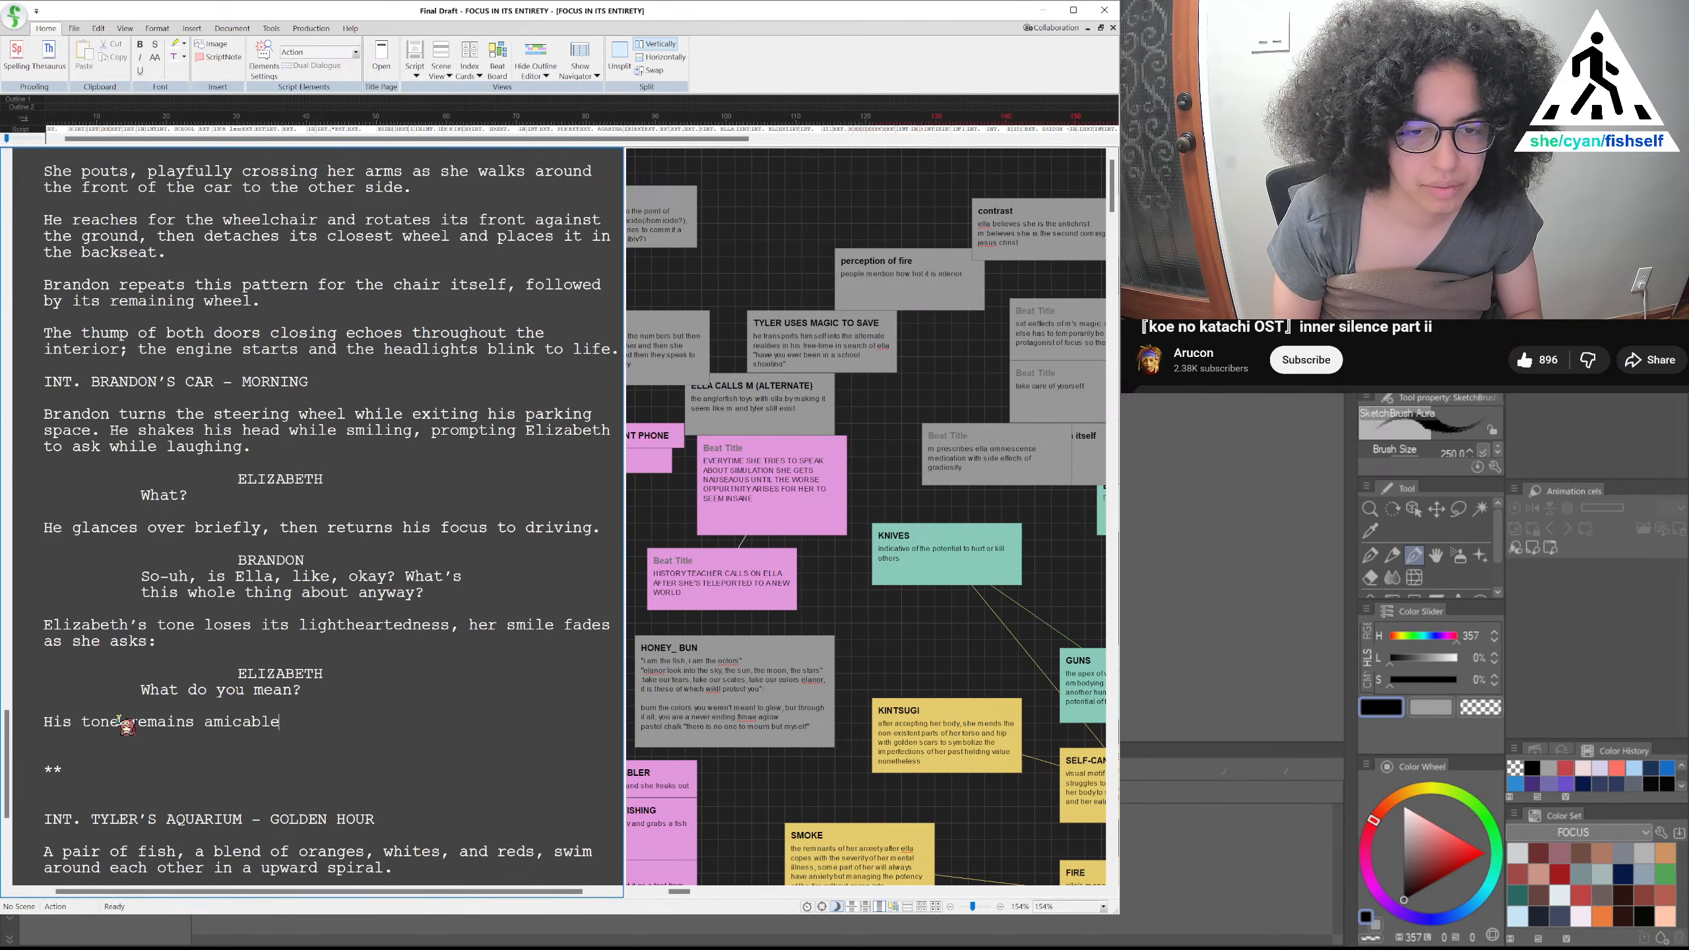
type(", he continues to smiles")
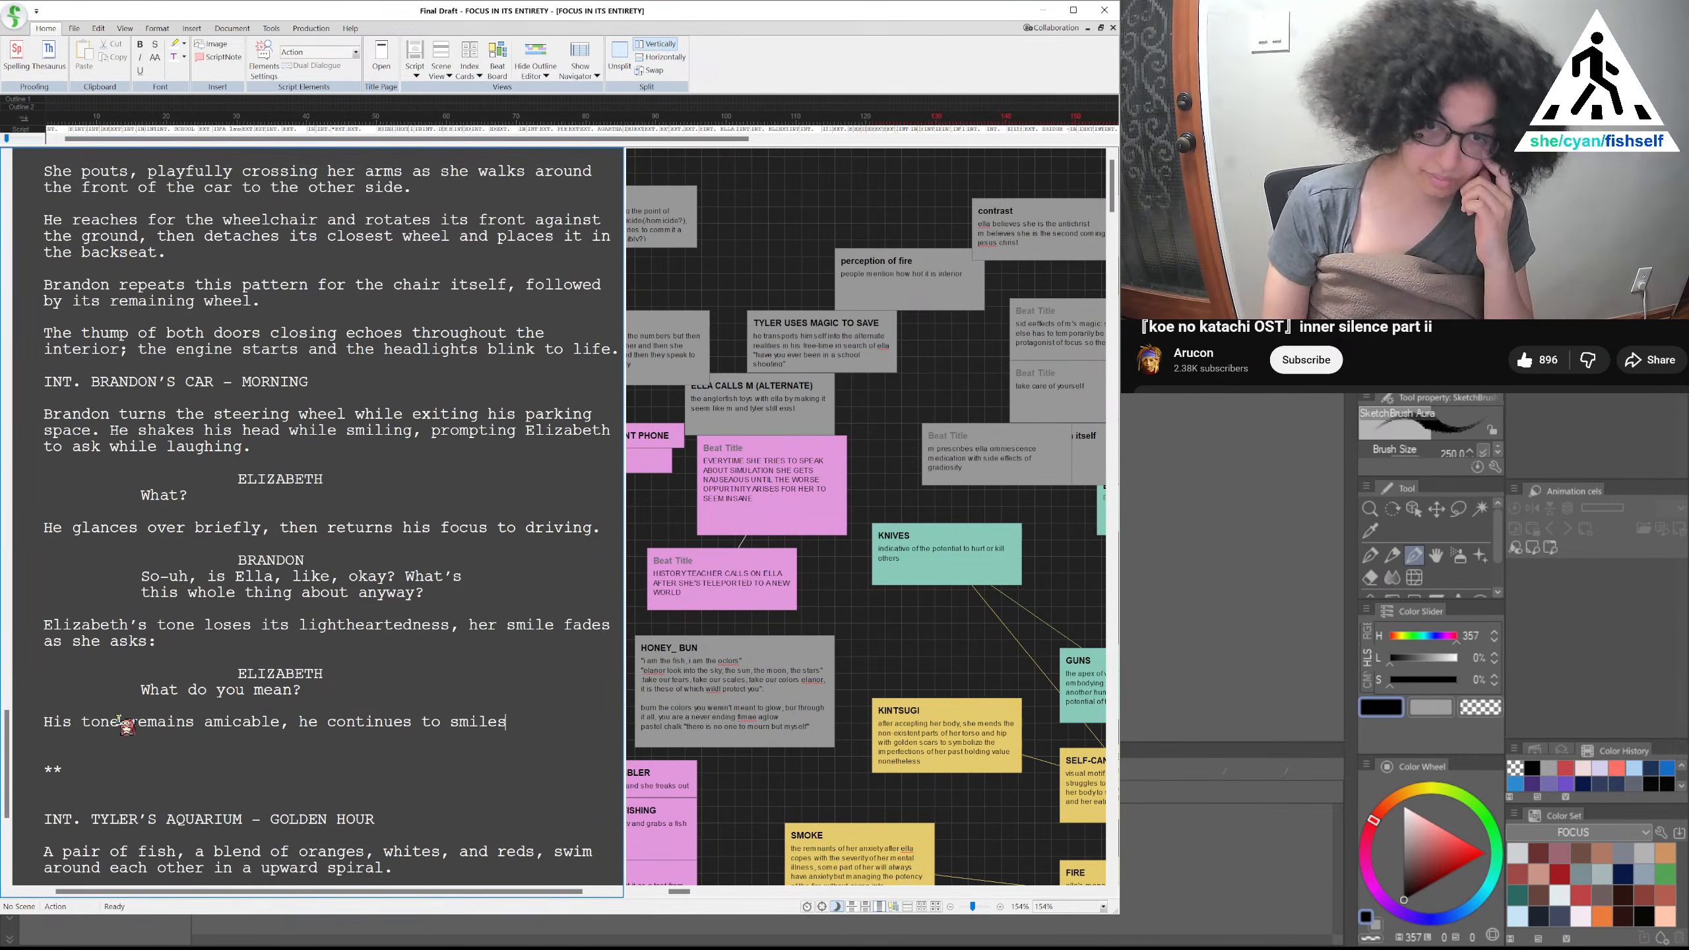
key("BackSpace")
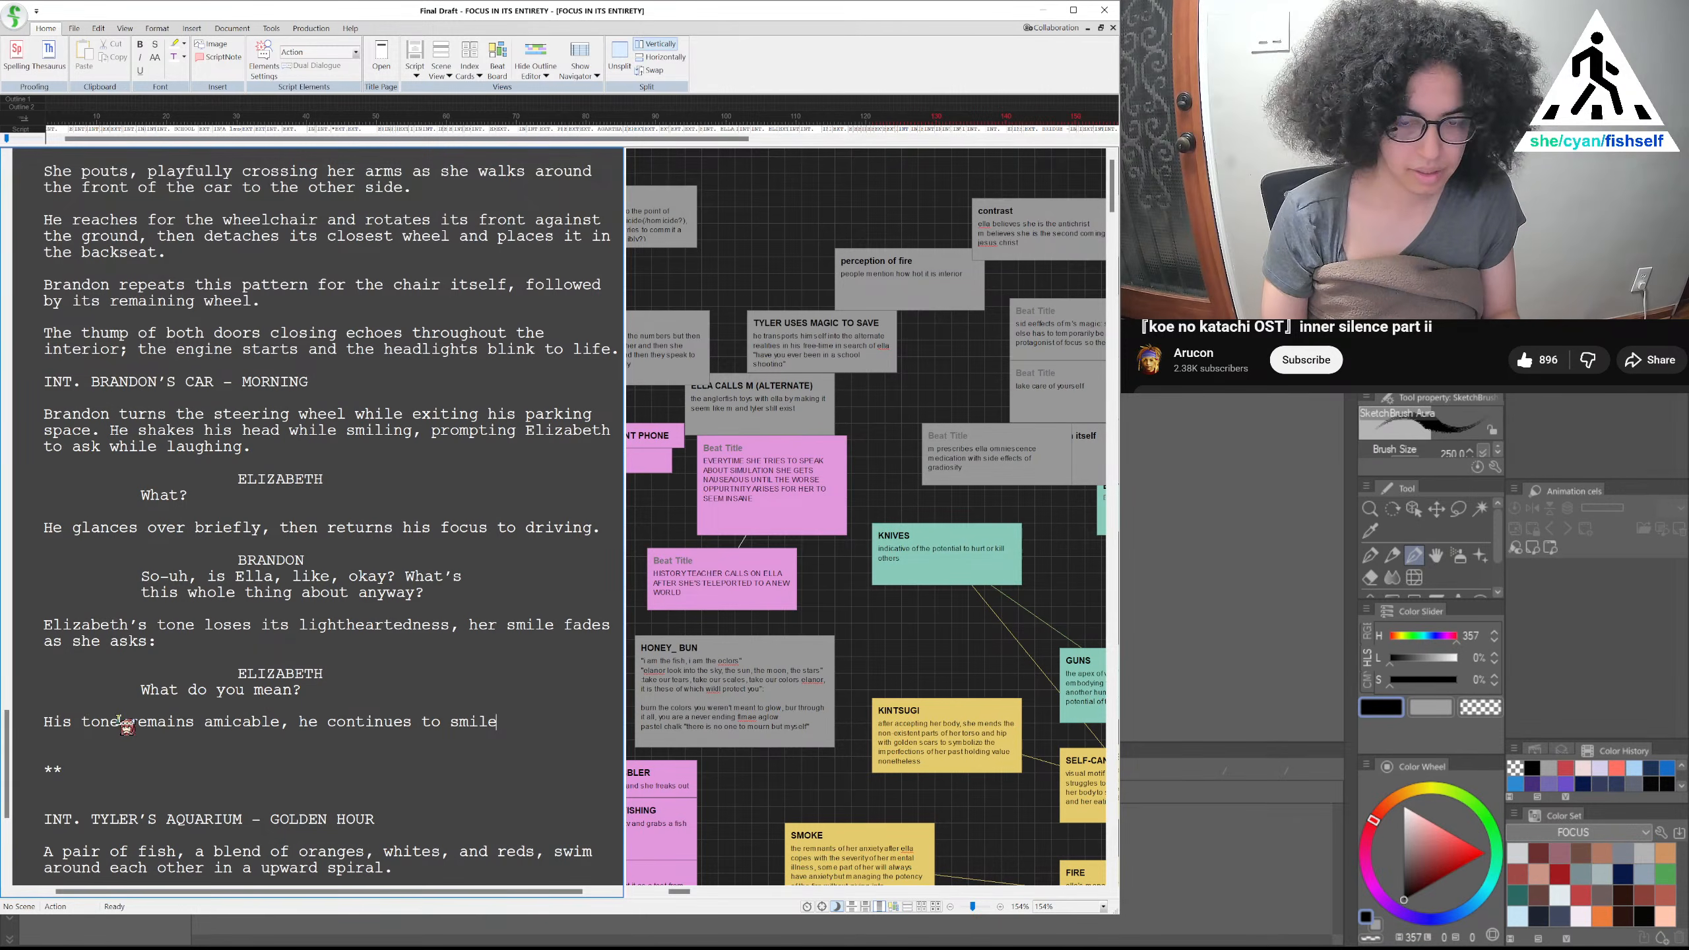
type("while pu")
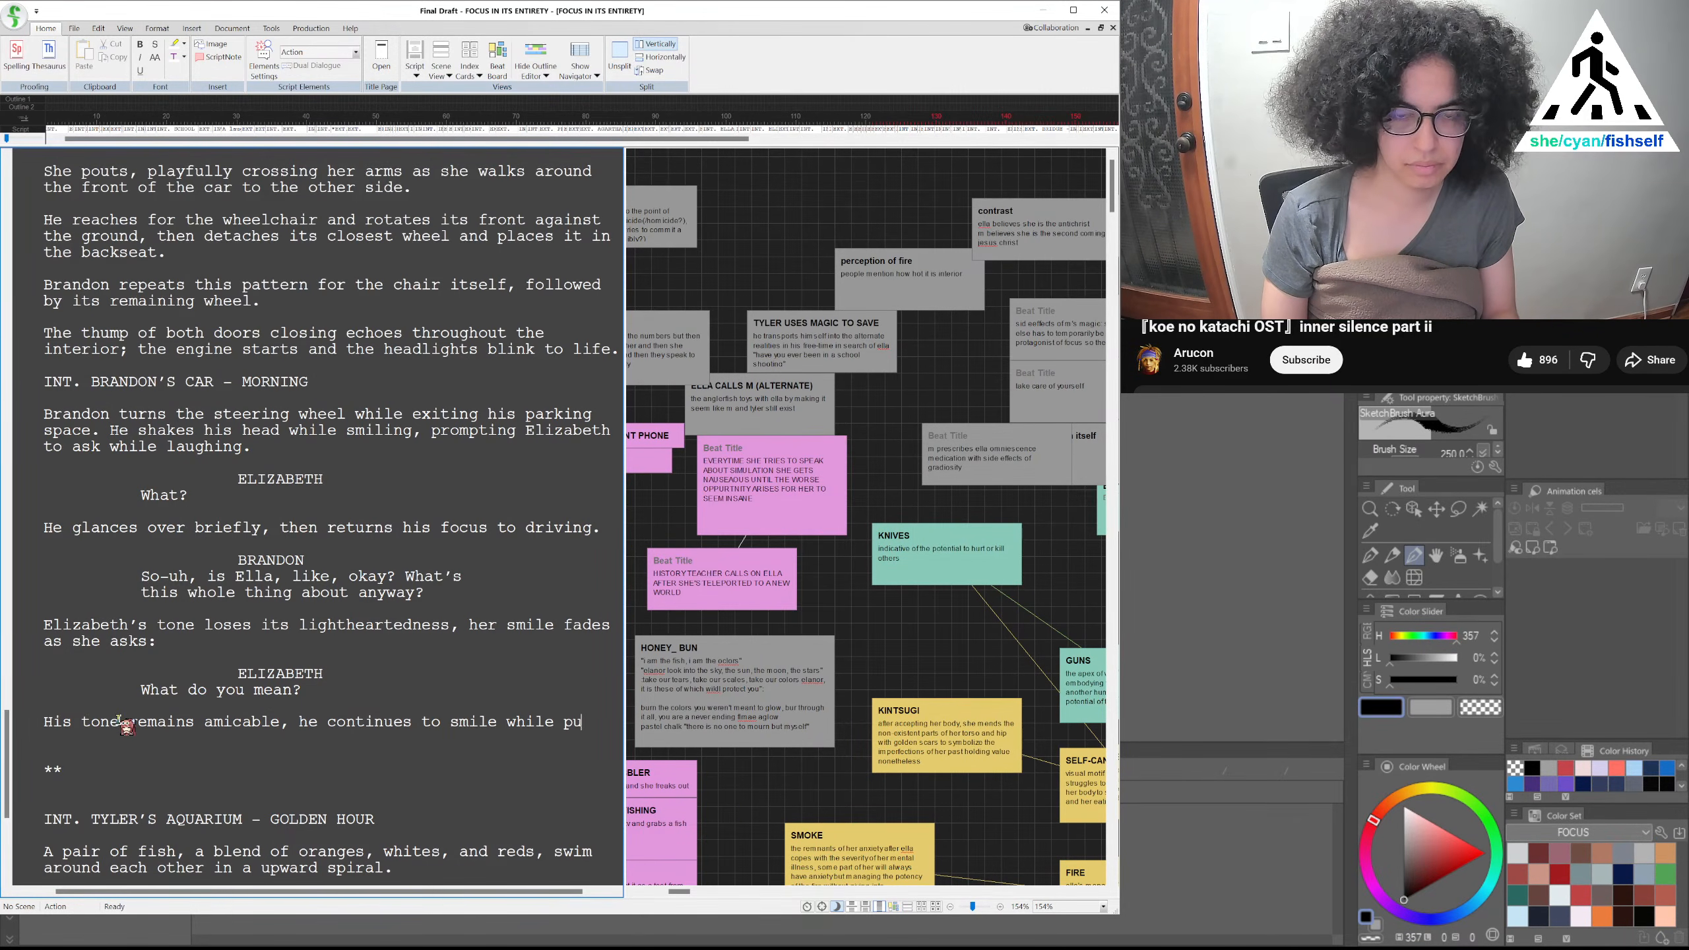
key("BackSpace")
key("BackSpace")
type("driving")
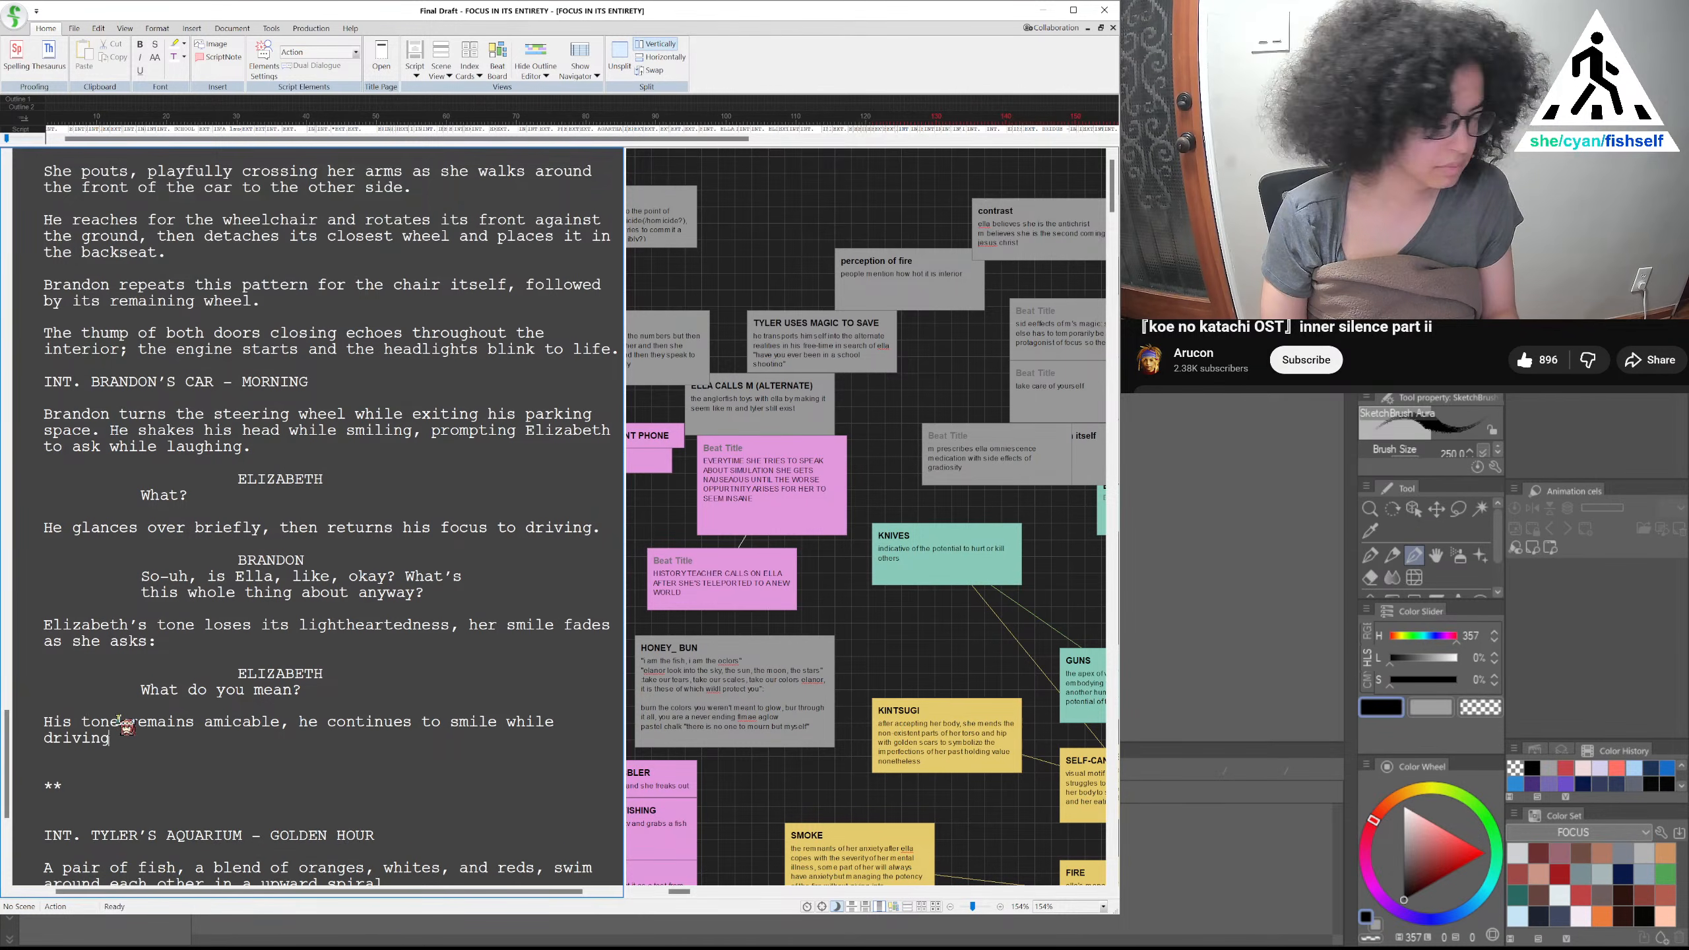
type(" down")
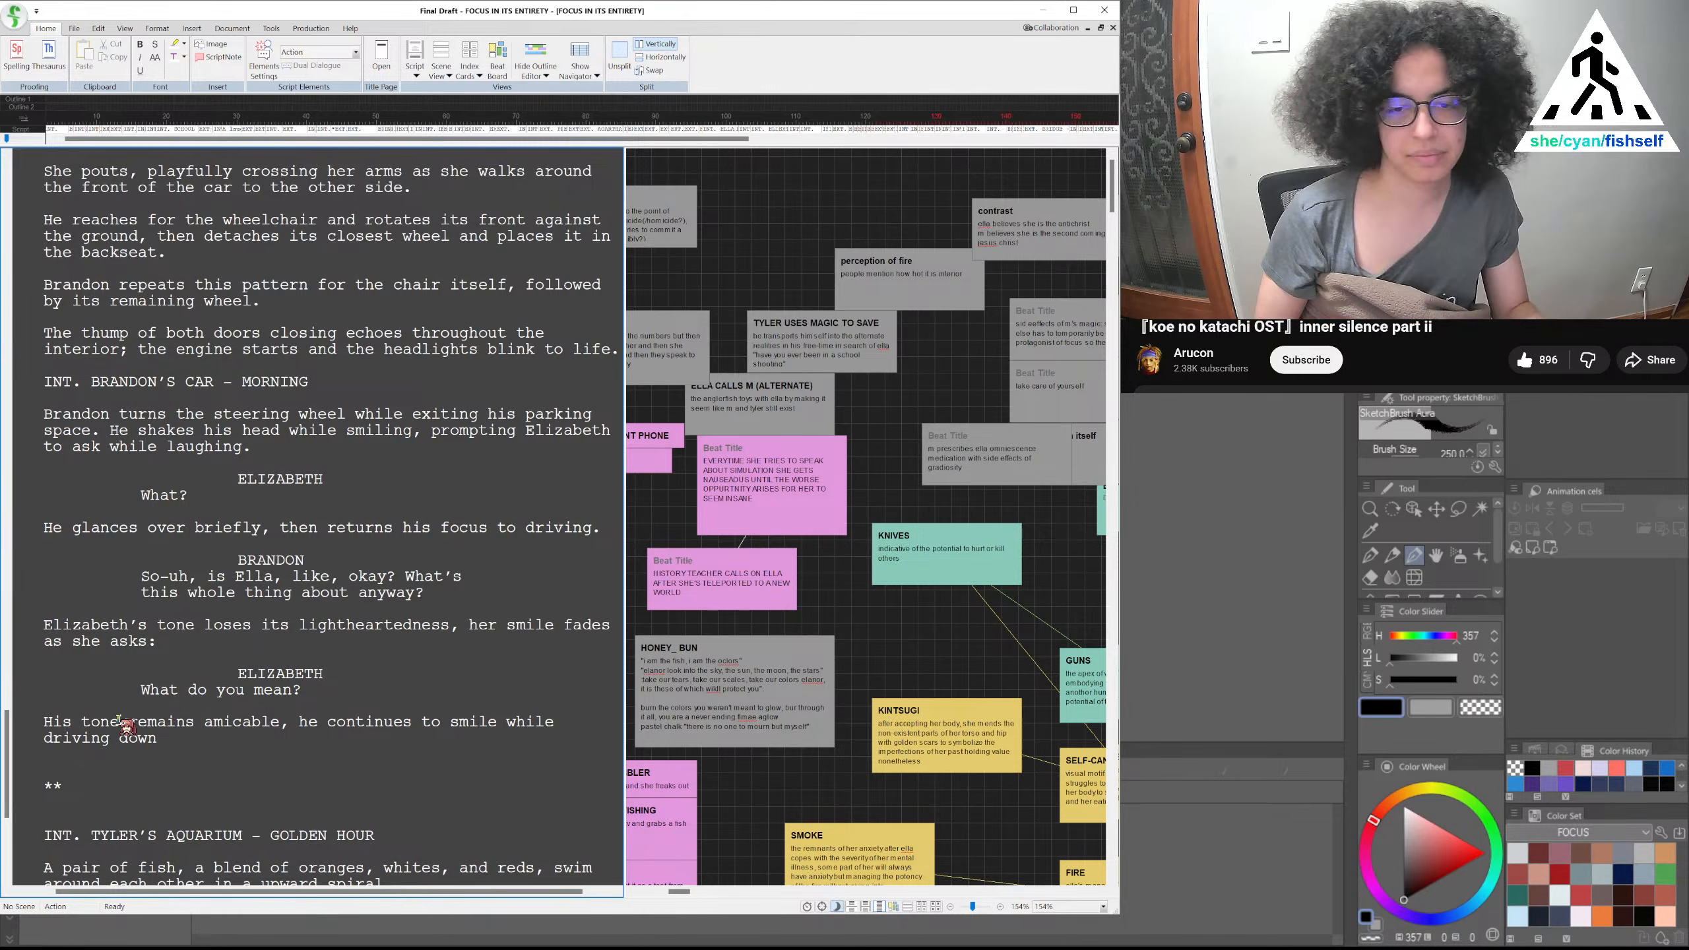
type("t")
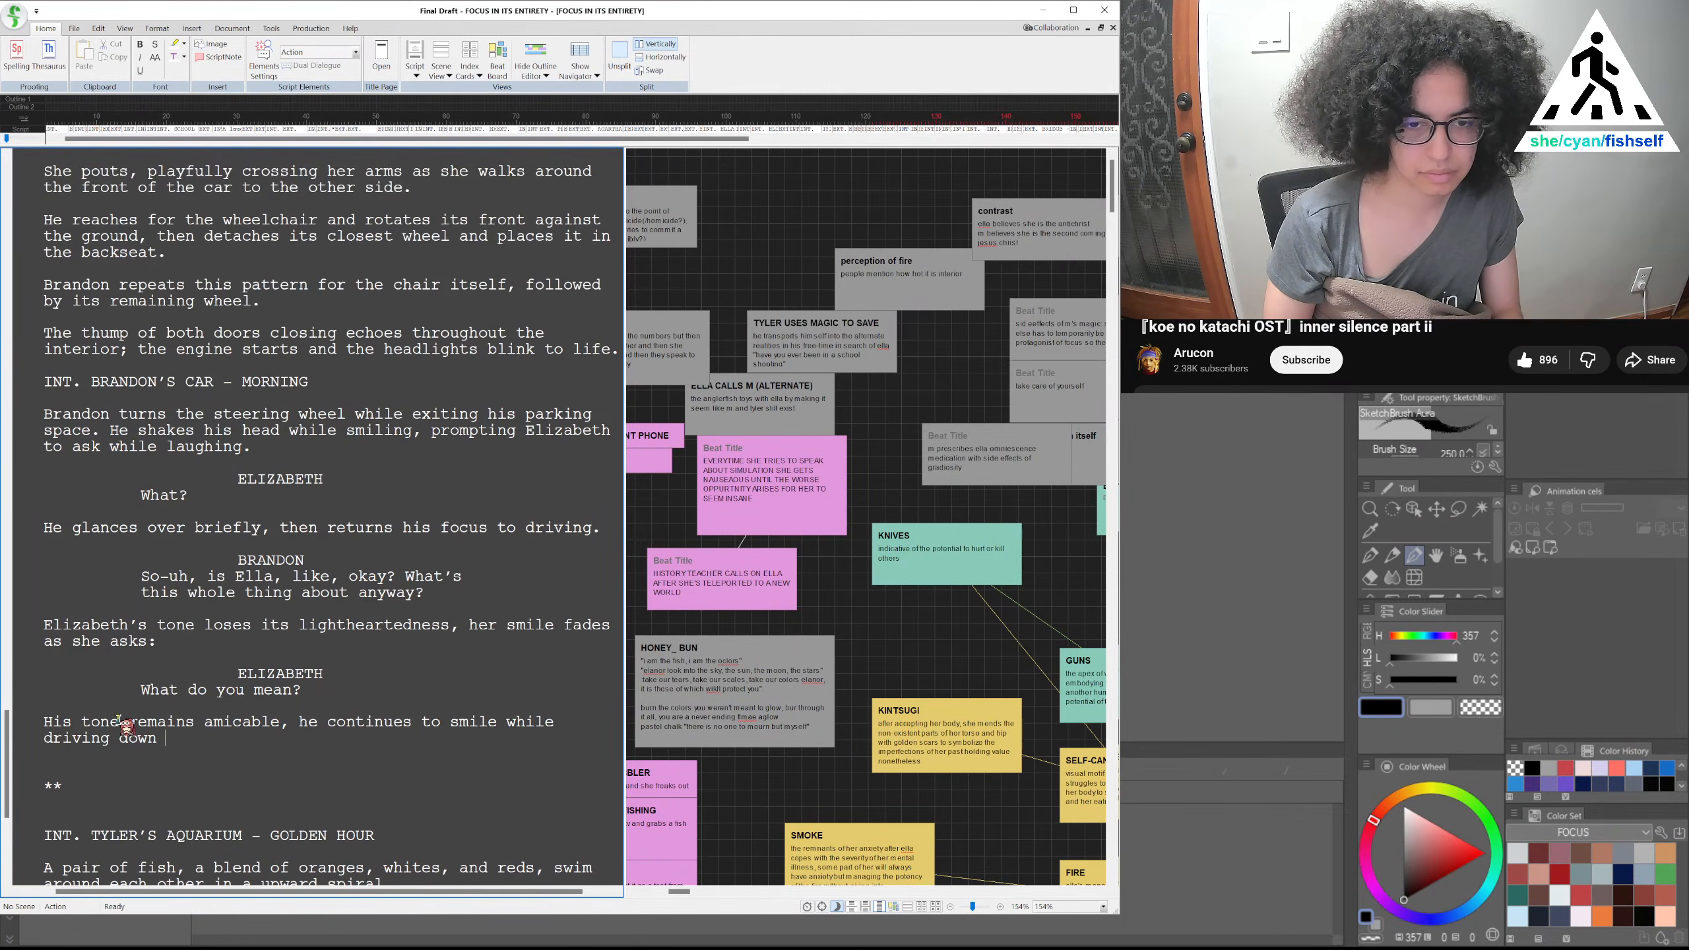
type("he par")
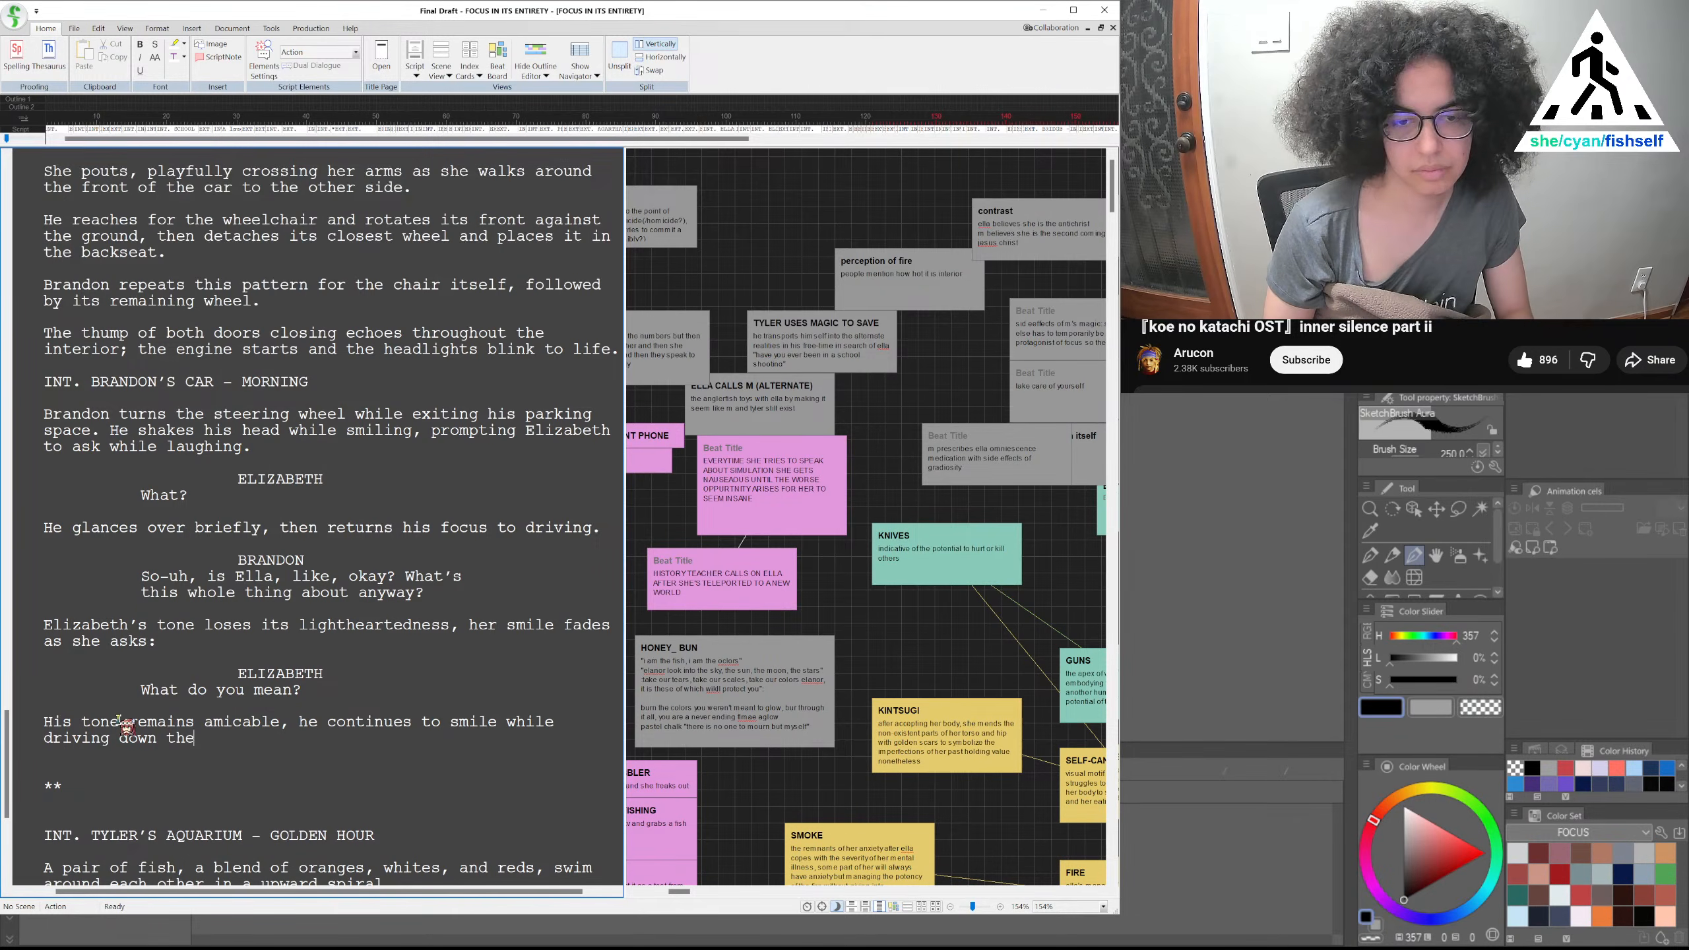
key("BackSpace")
key("BackSpace")
key("BackSpace")
key("BackSpace")
key("BackSpace")
key("BackSpace")
key("BackSpace")
key("BackSpace")
key("BackSpace")
key("BackSpace")
key("BackSpace")
key("BackSpace")
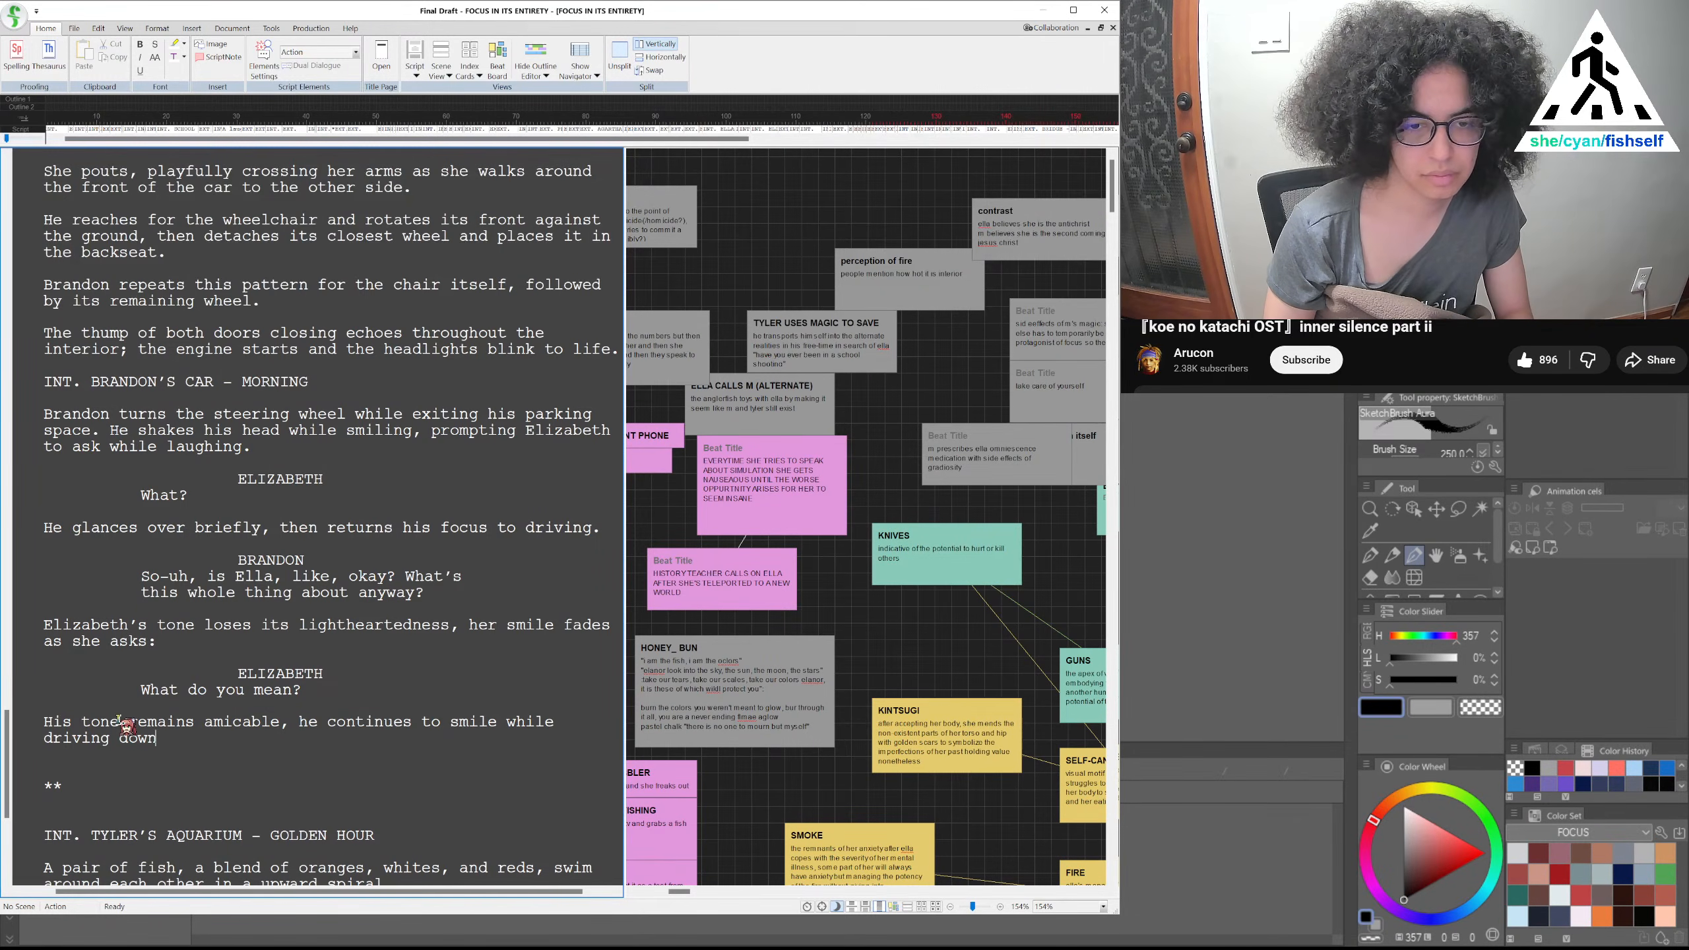
Complete the action line about Brandon's amicable tone with "towards the exit of the parking lot."
type("towards t")
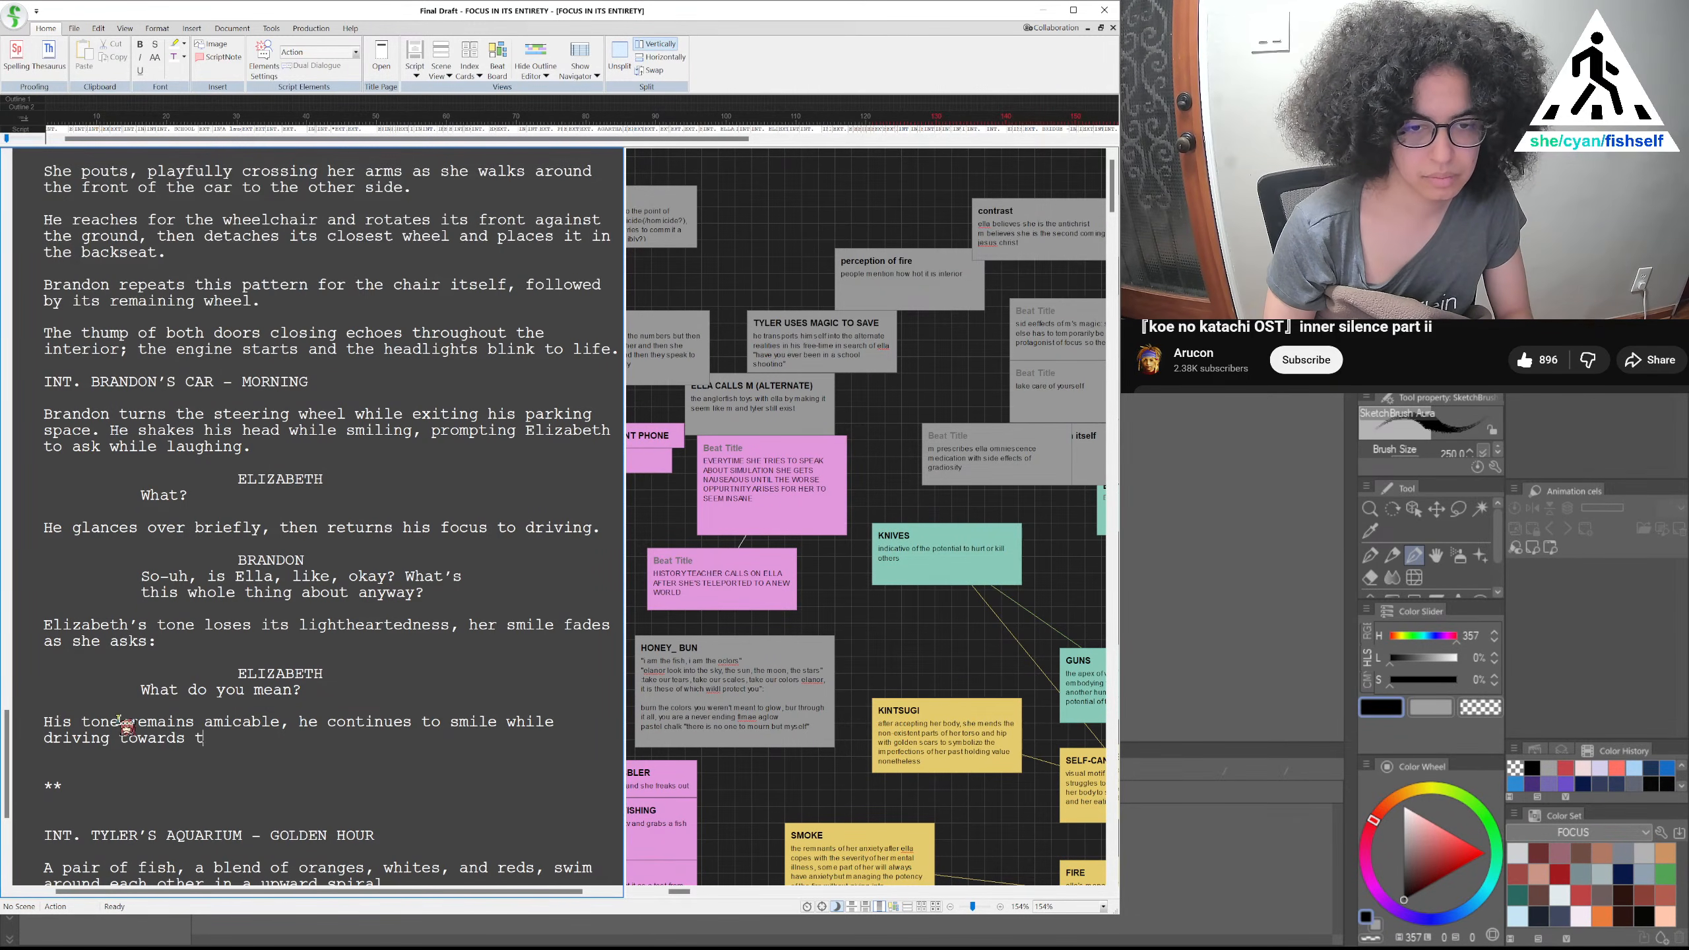
type("he exit")
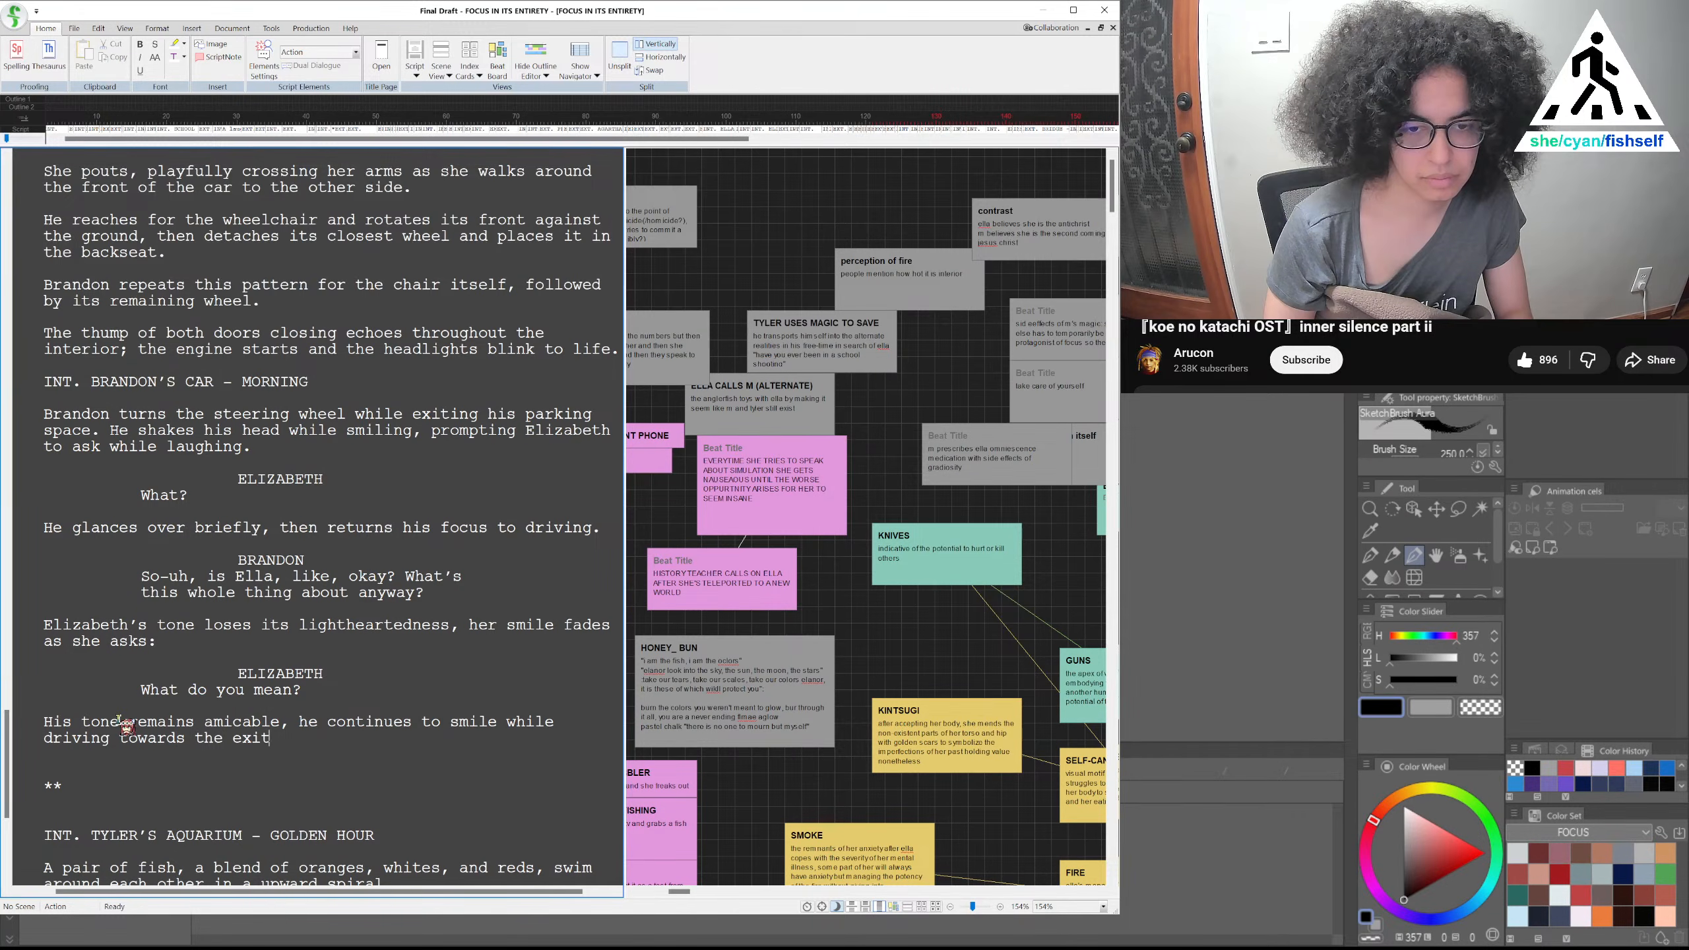
type(" of the parking lot.")
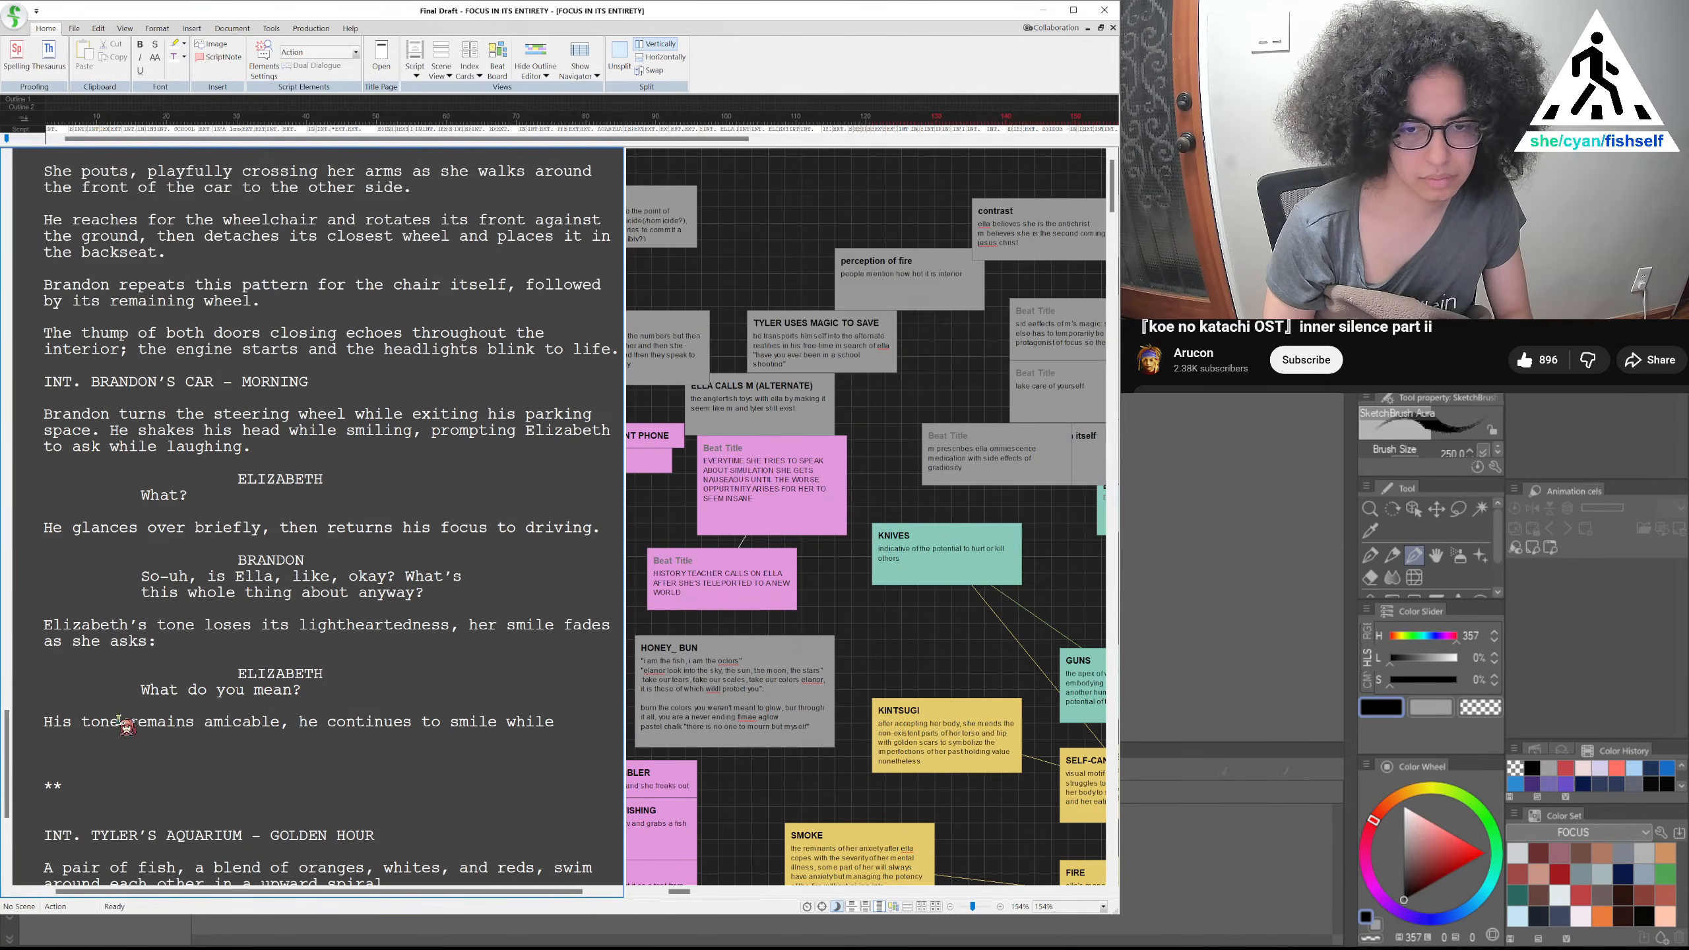
key("Return")
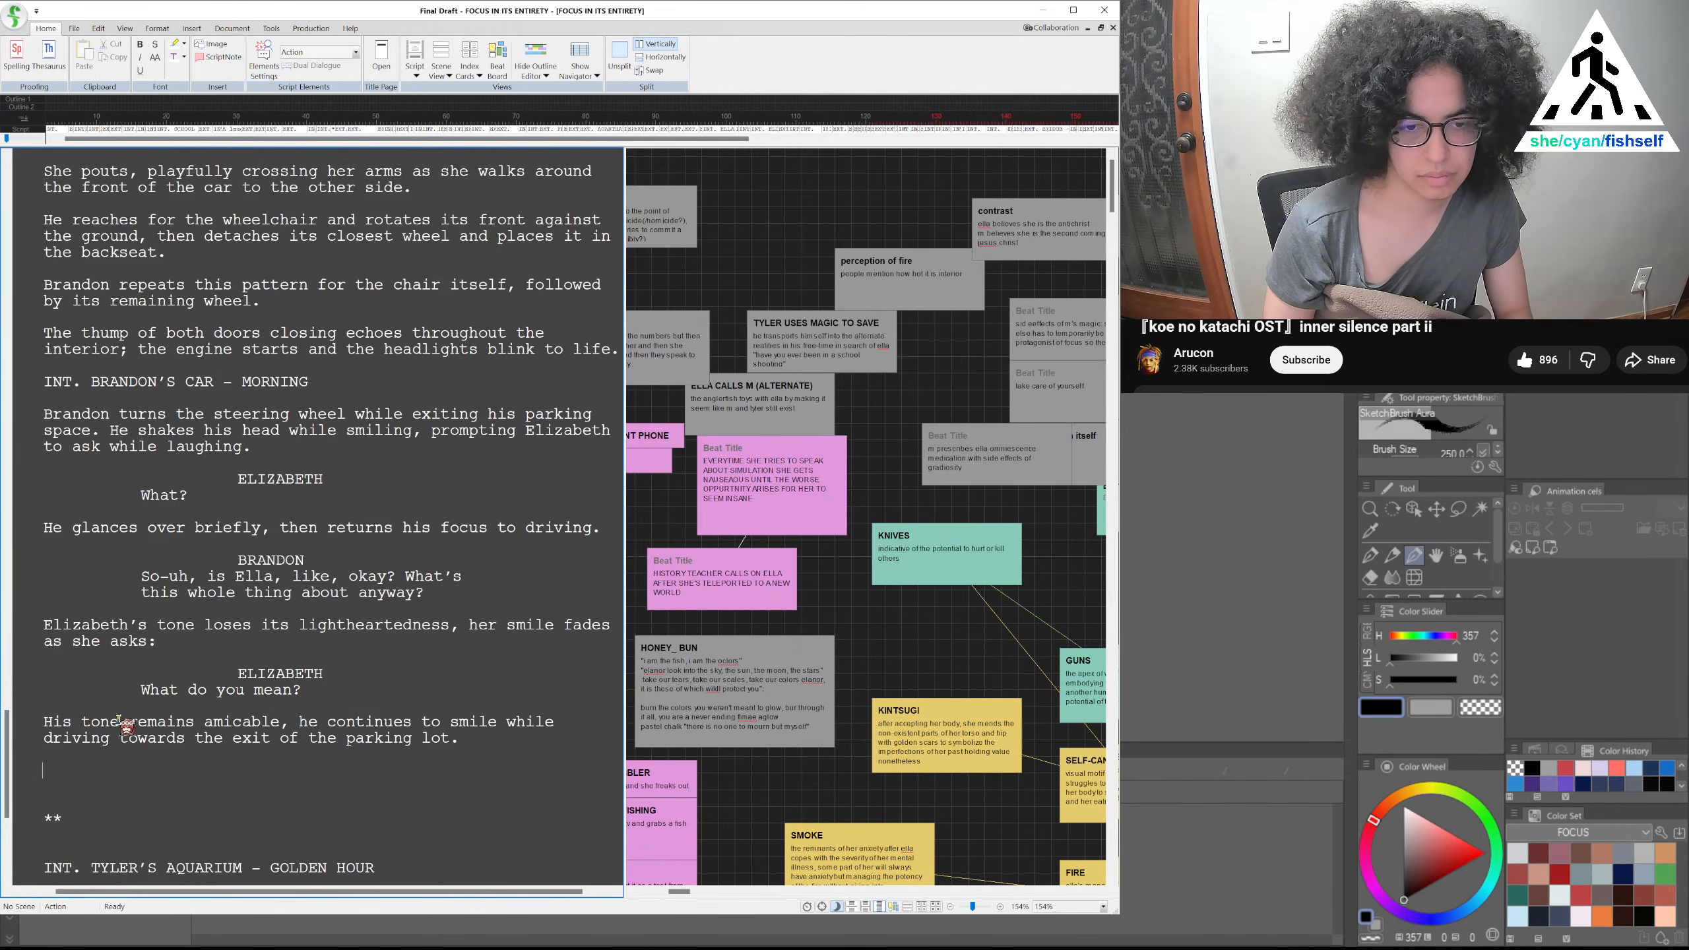
key("BackSpace")
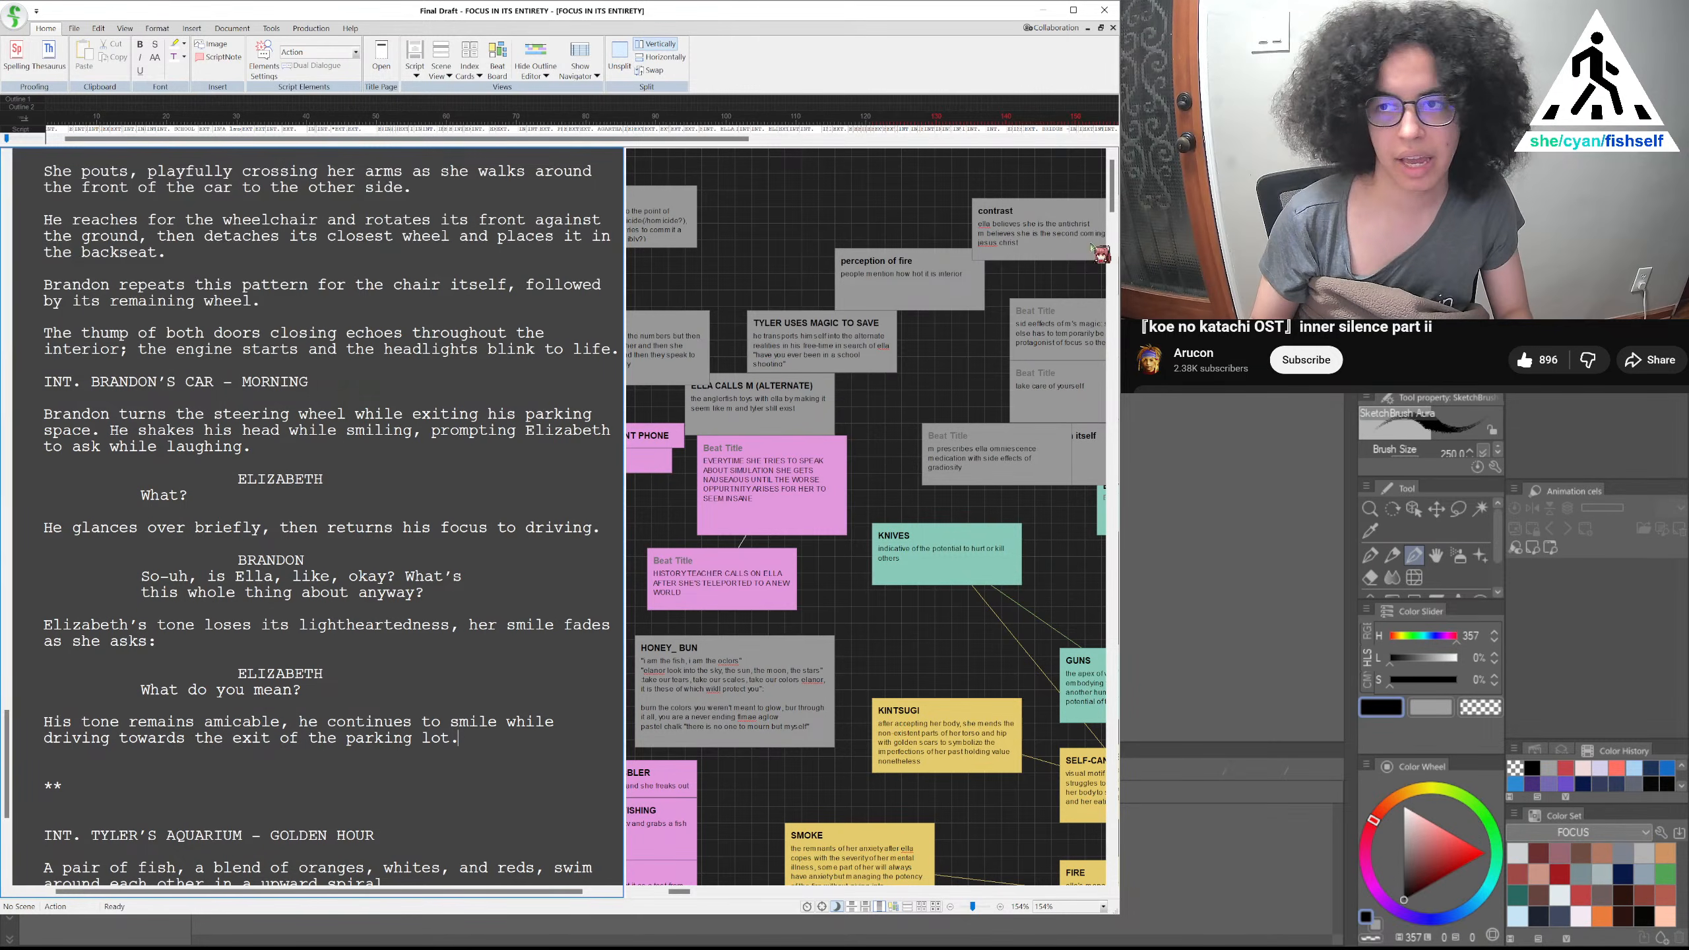
Return the screenplay window to full size and bring the end of the car conversation back into view
left_click(1105, 9)
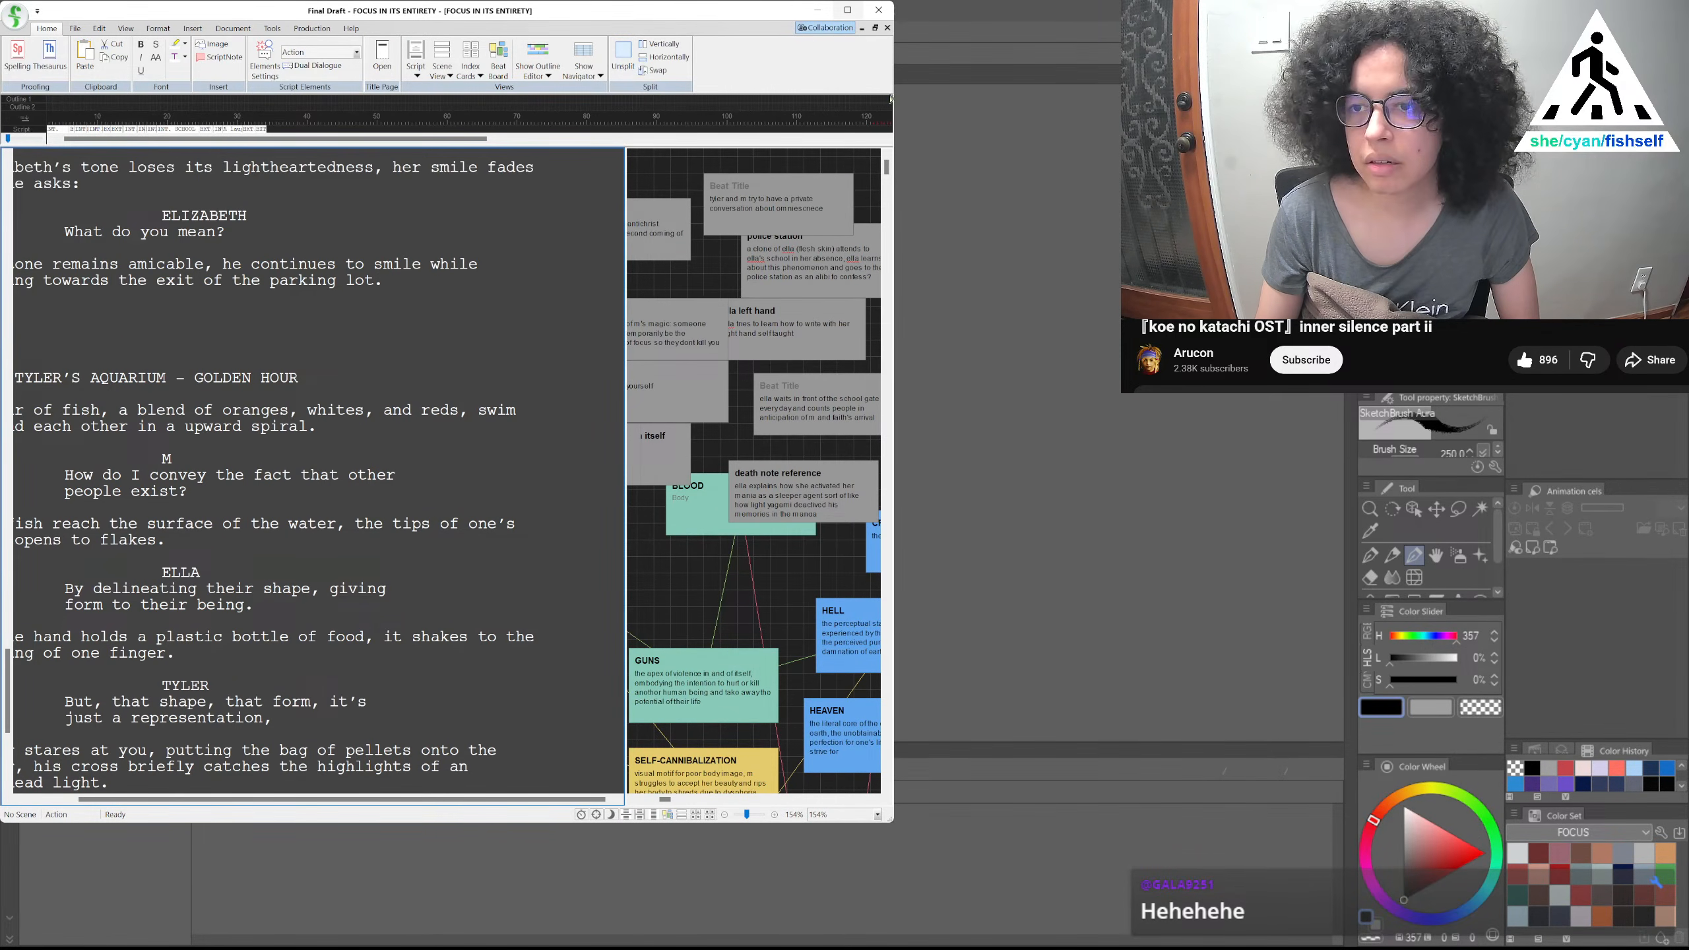
left_click(844, 113)
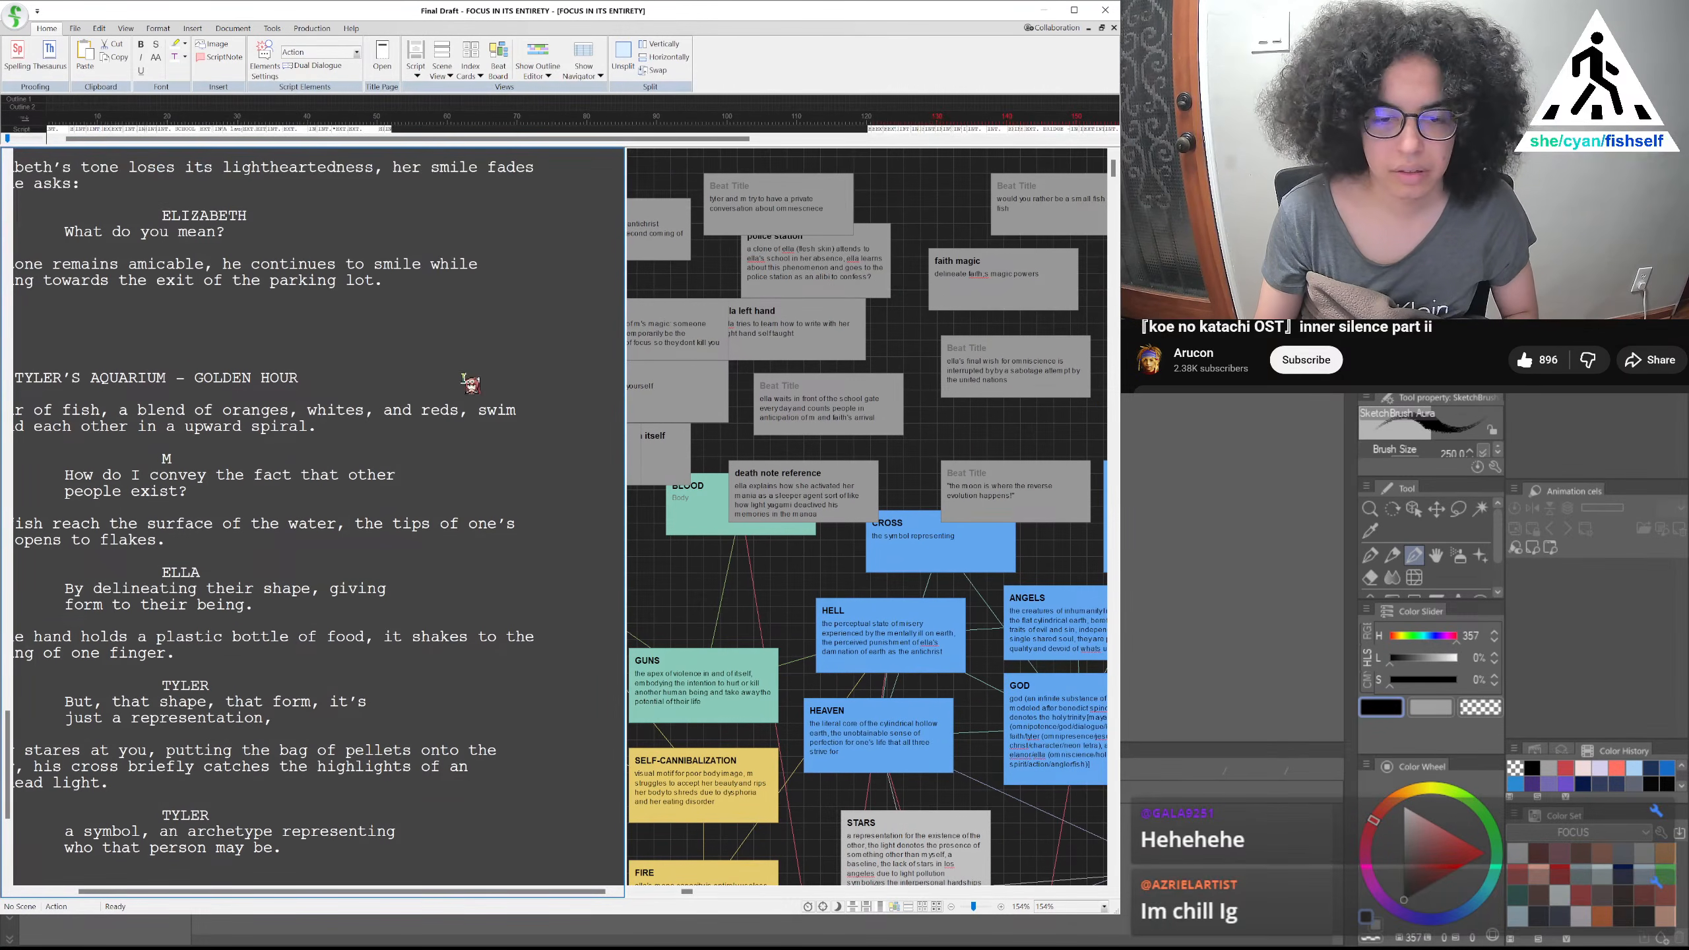
left_click_drag(392, 891, 369, 895)
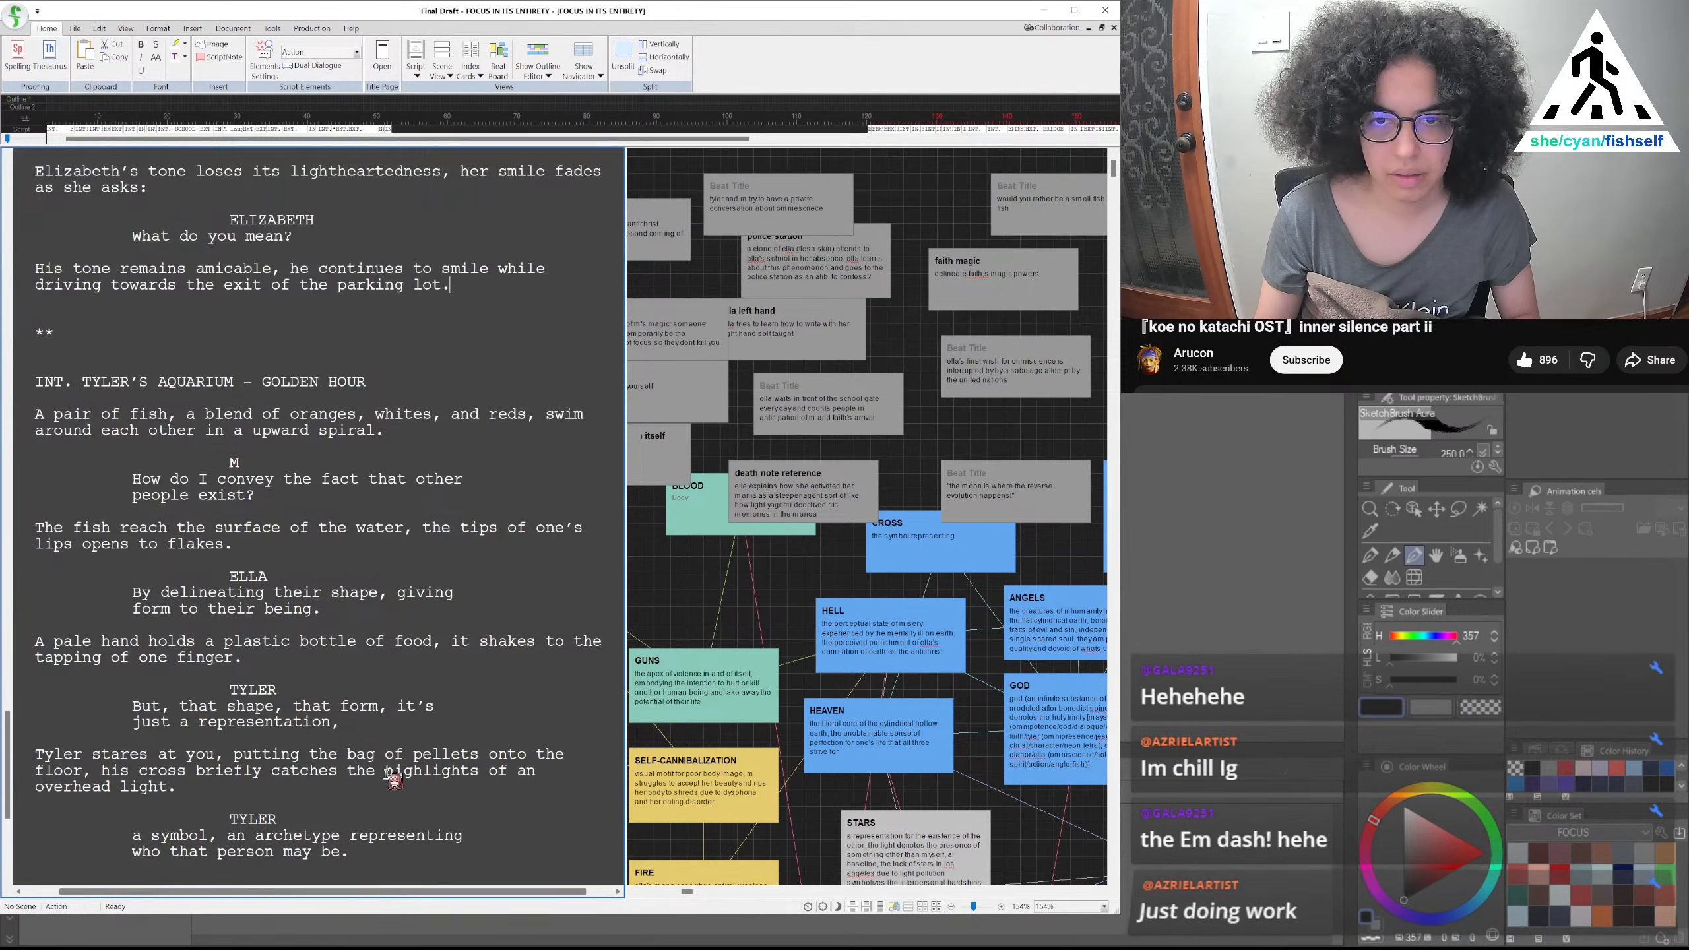
scroll(388, 772, "up", 9)
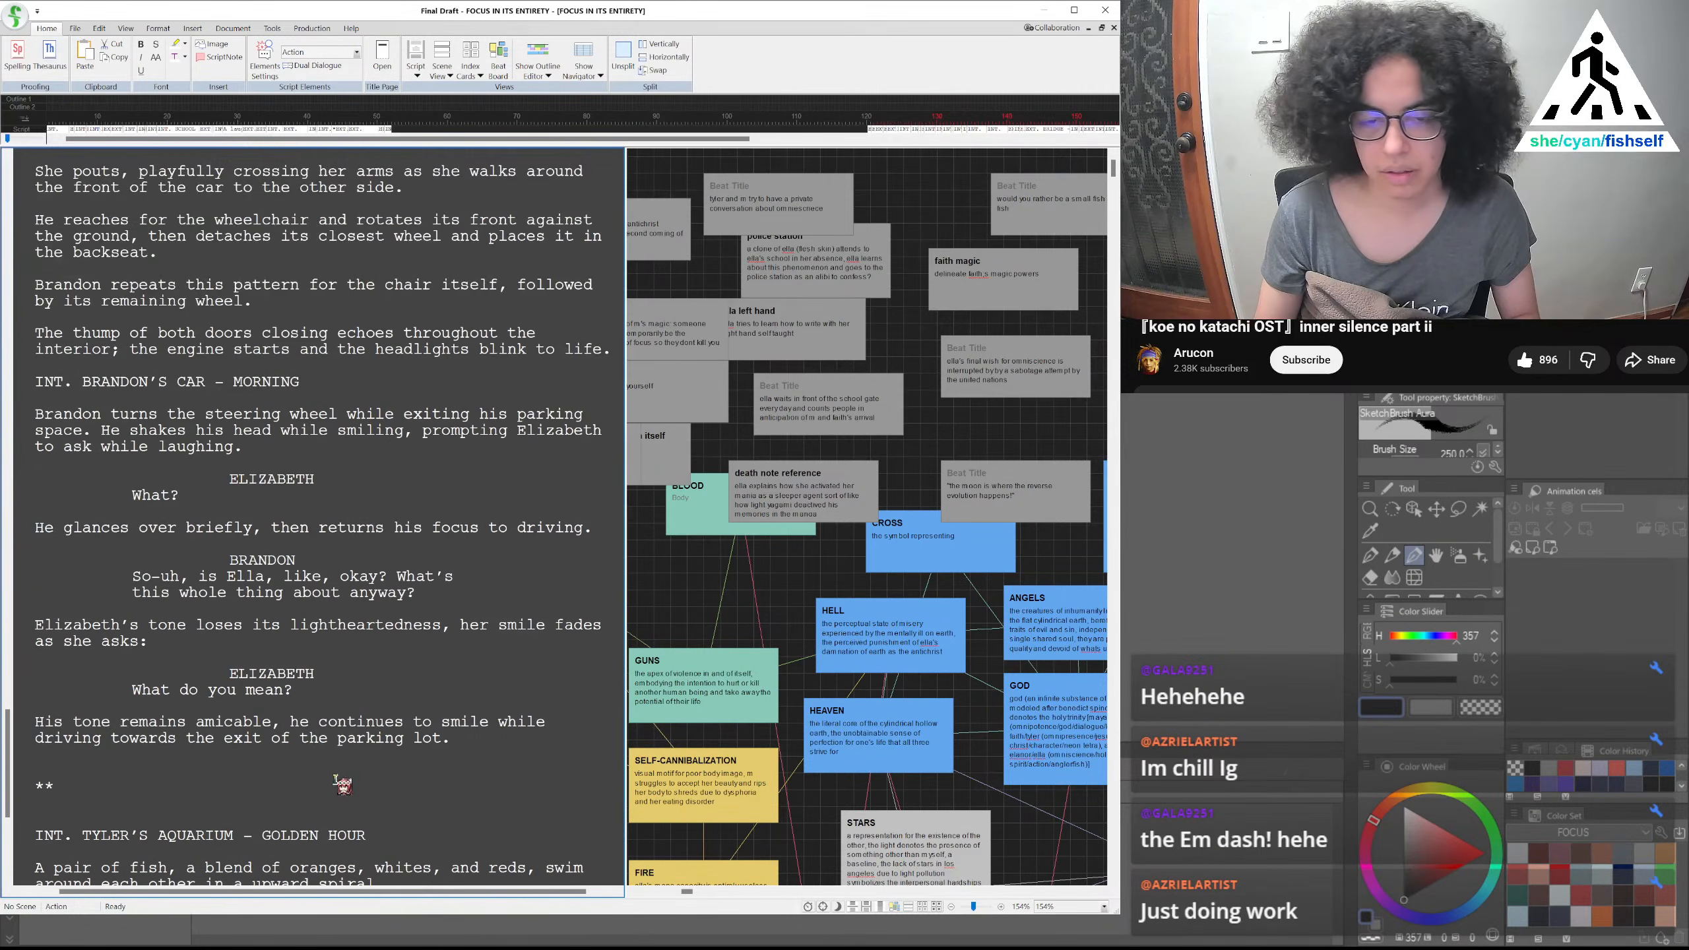
Insert an empty action line below the sentence ending "towards the exit of the parking lot."
left_click(509, 760)
left_click(510, 746)
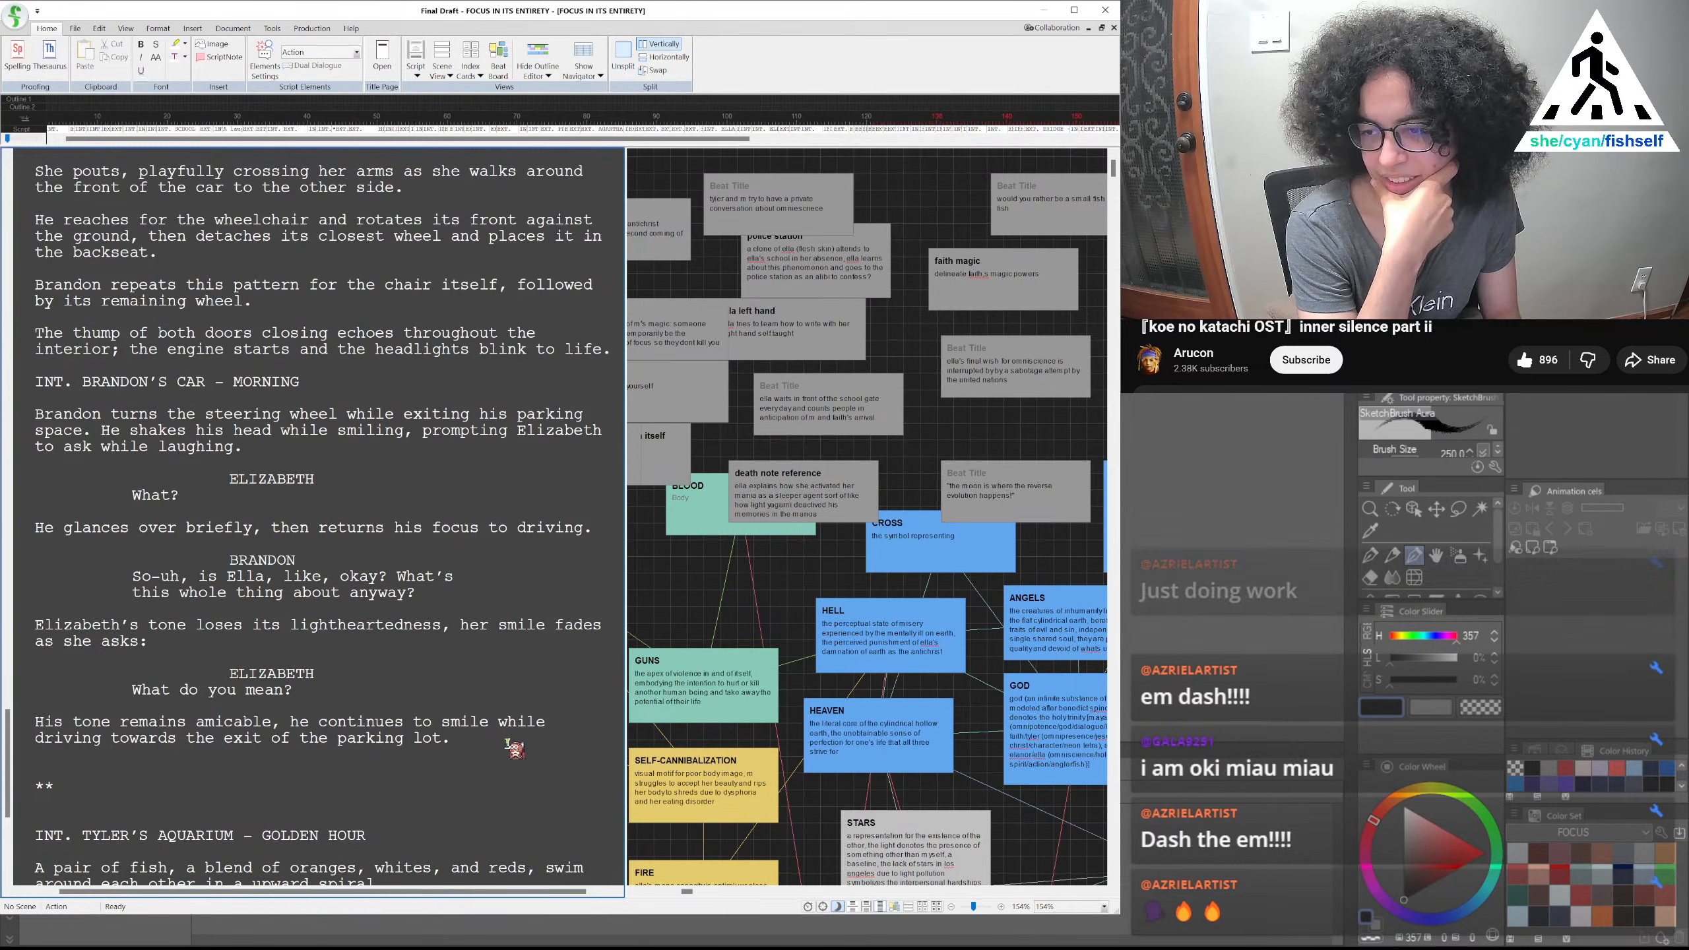
key("Return")
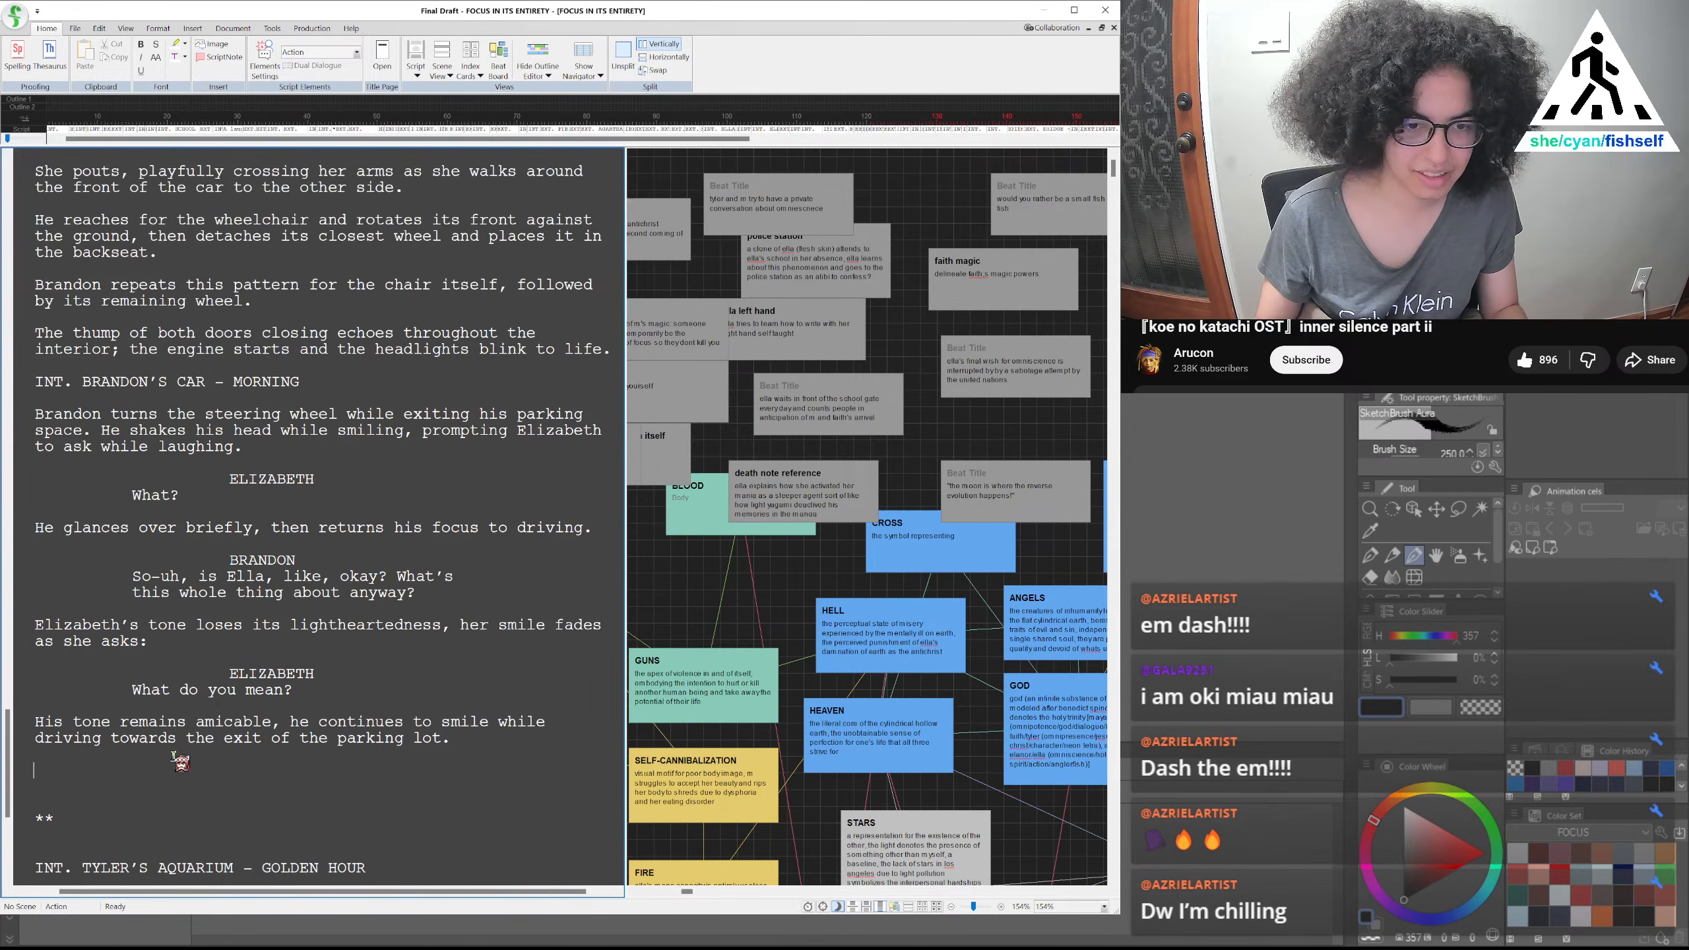
left_click(157, 737)
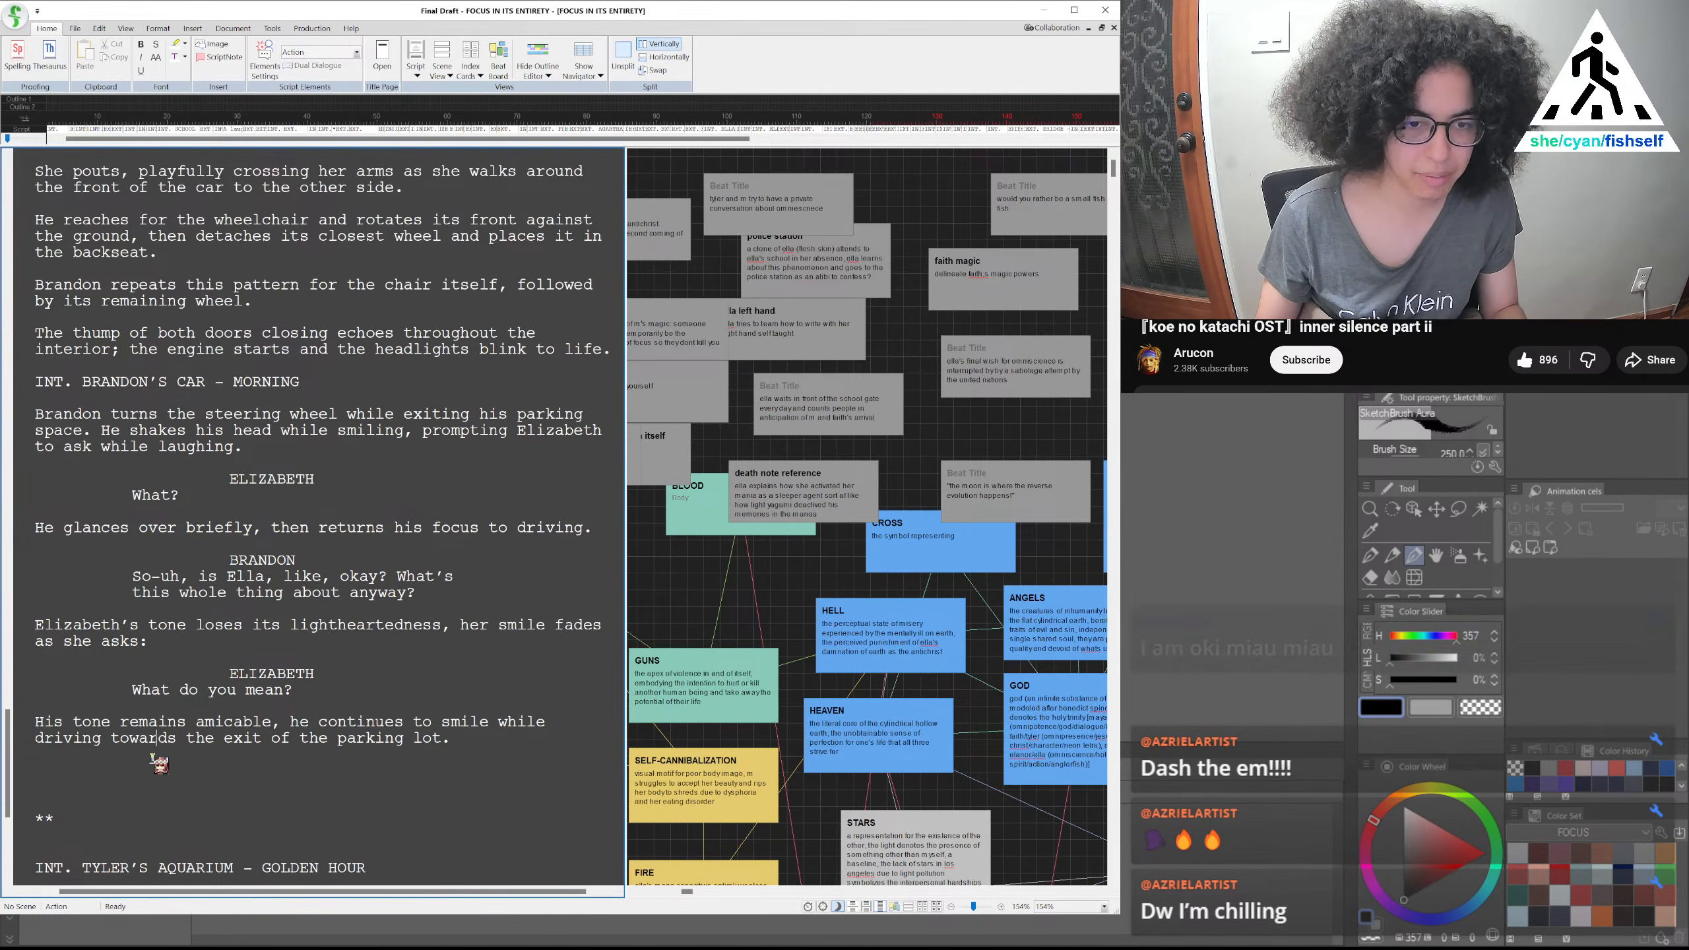
left_click(155, 772)
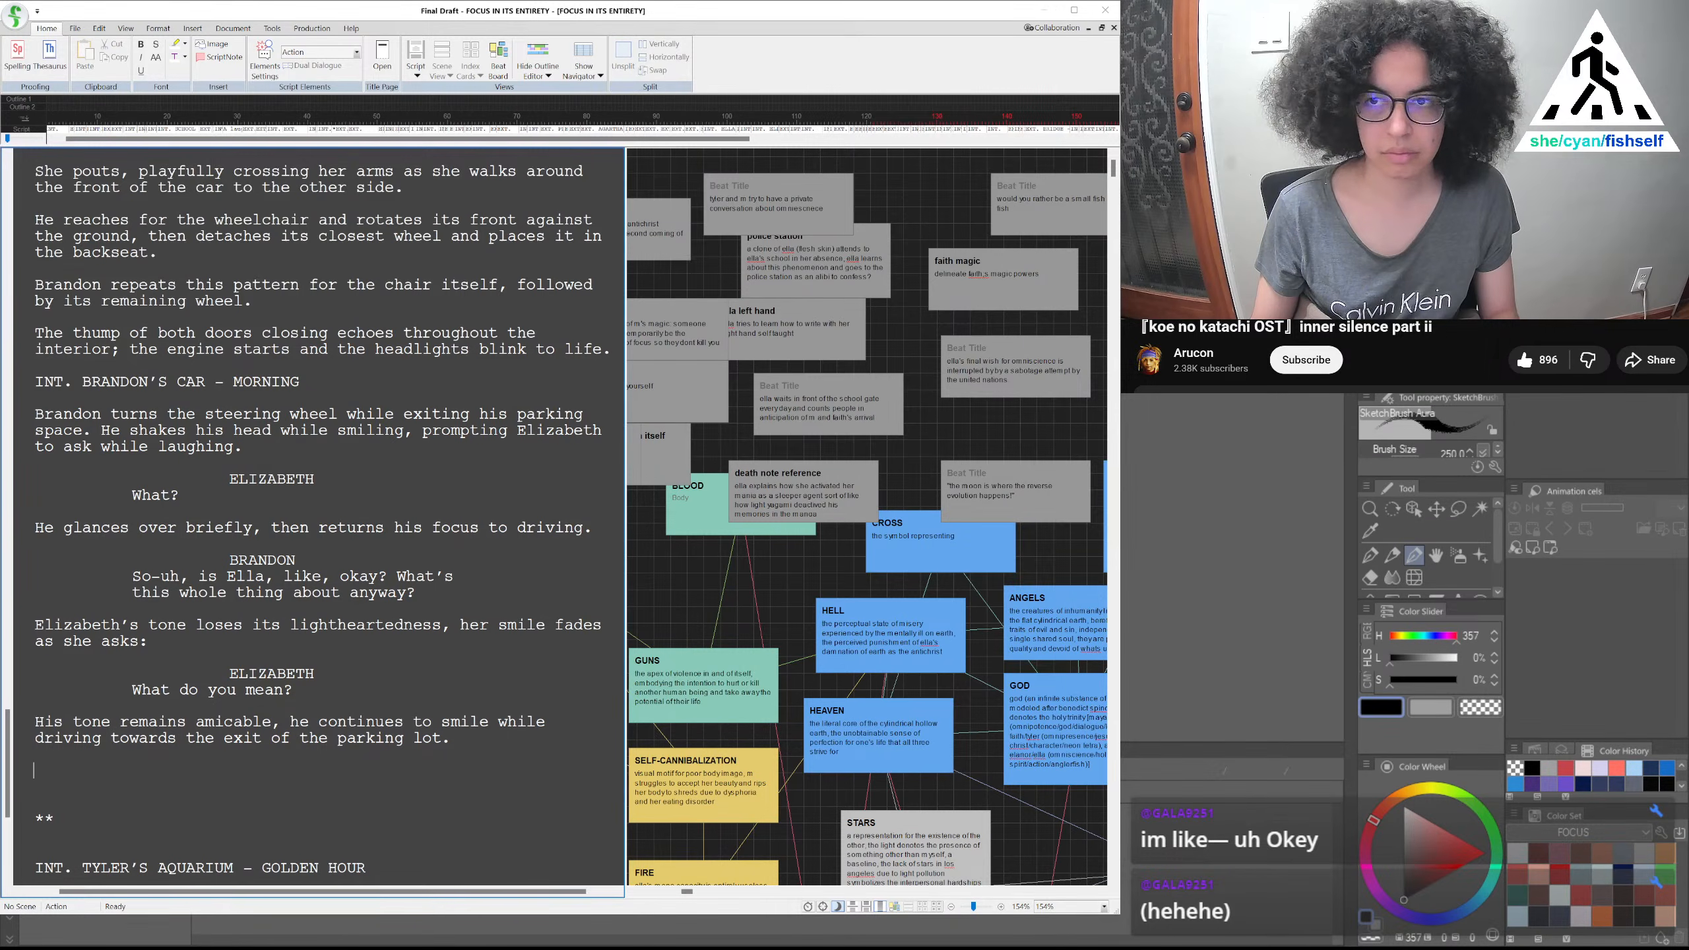
left_click(425, 635)
key("Return")
key("BackSpace")
key("BackSpace")
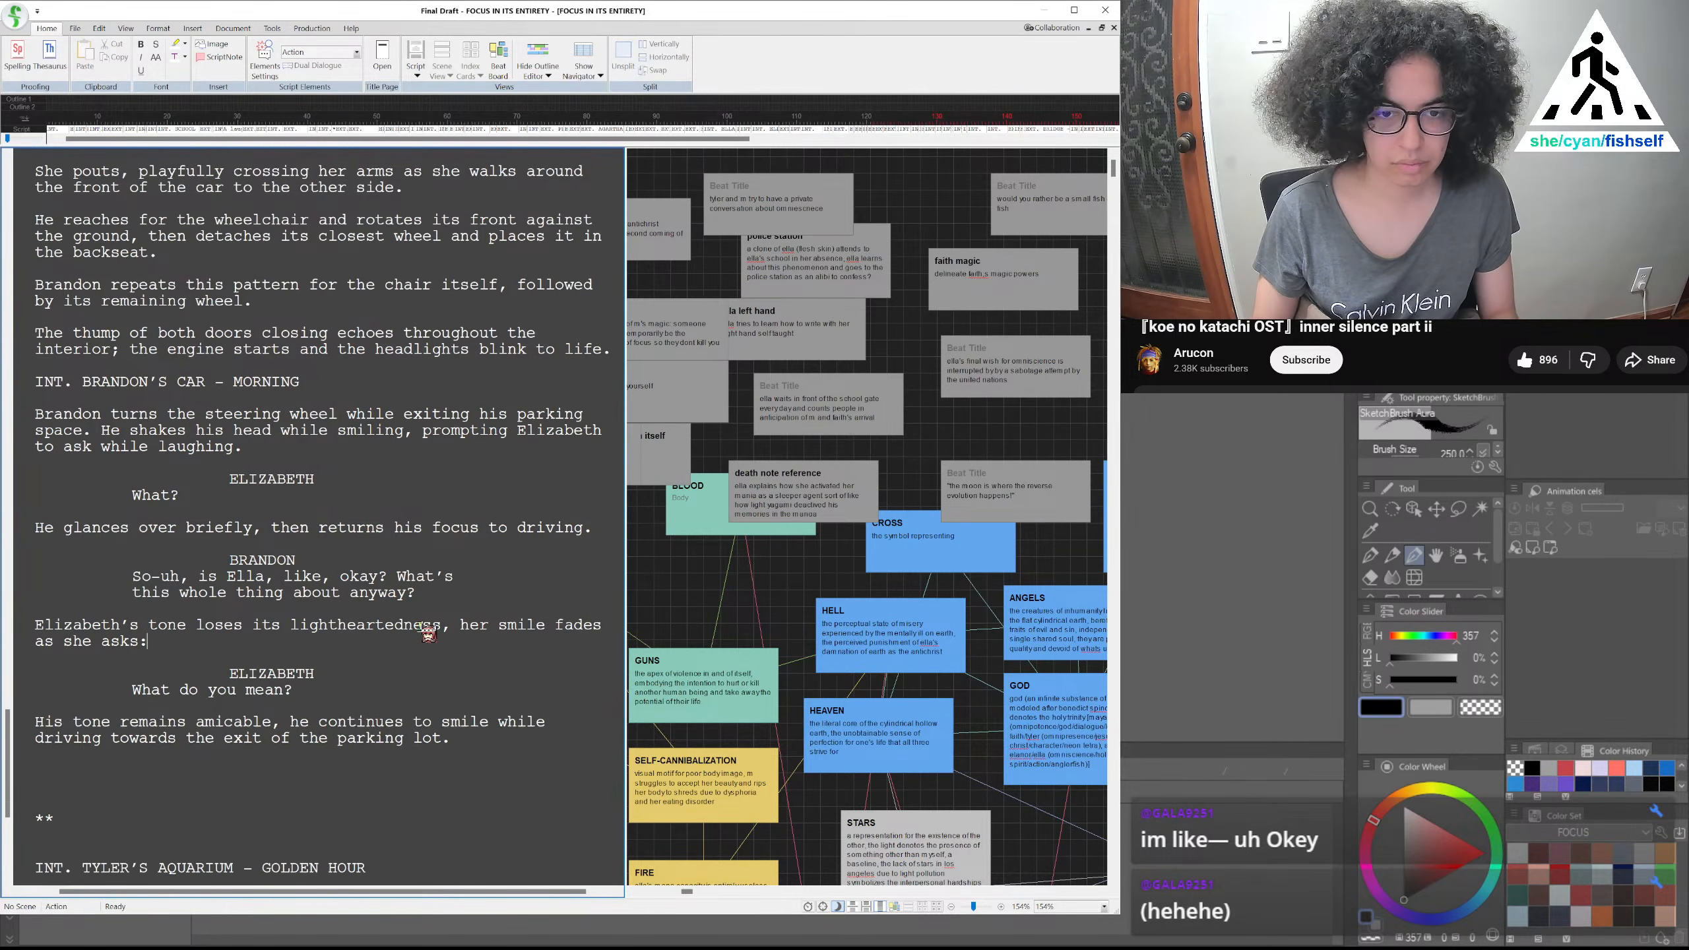
type(":")
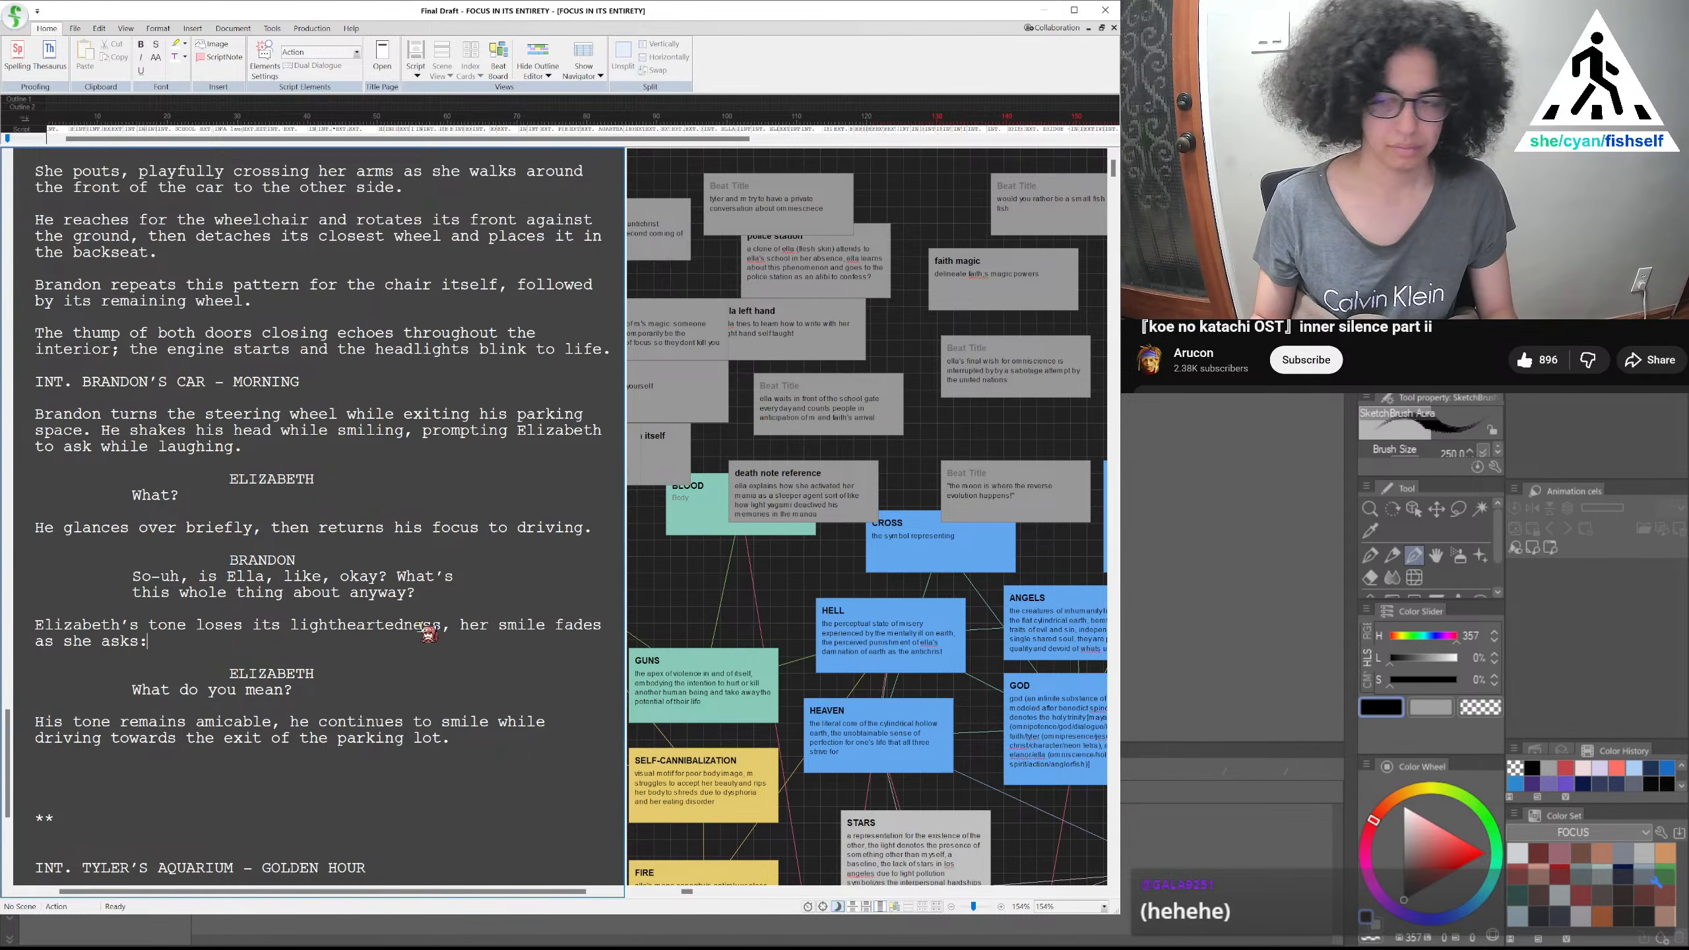
Delete the "**" placeholder and the surplus blank lines above the INT. TYLER'S AQUARIUM scene heading
left_click(389, 767)
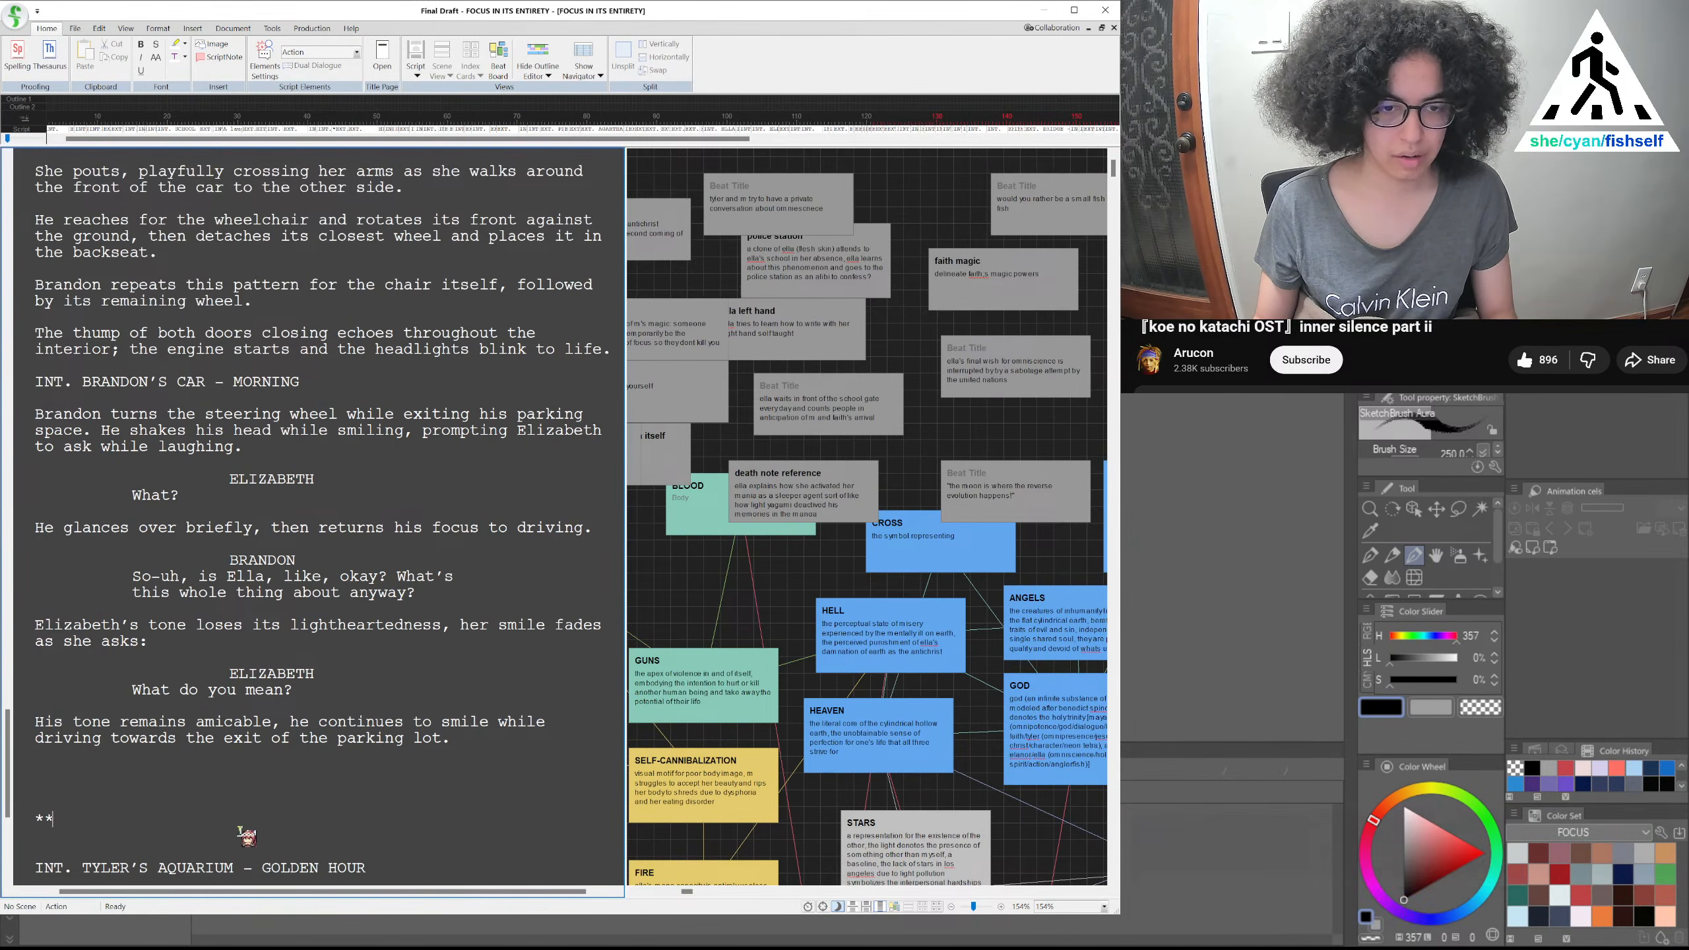
left_click_drag(235, 867, 121, 760)
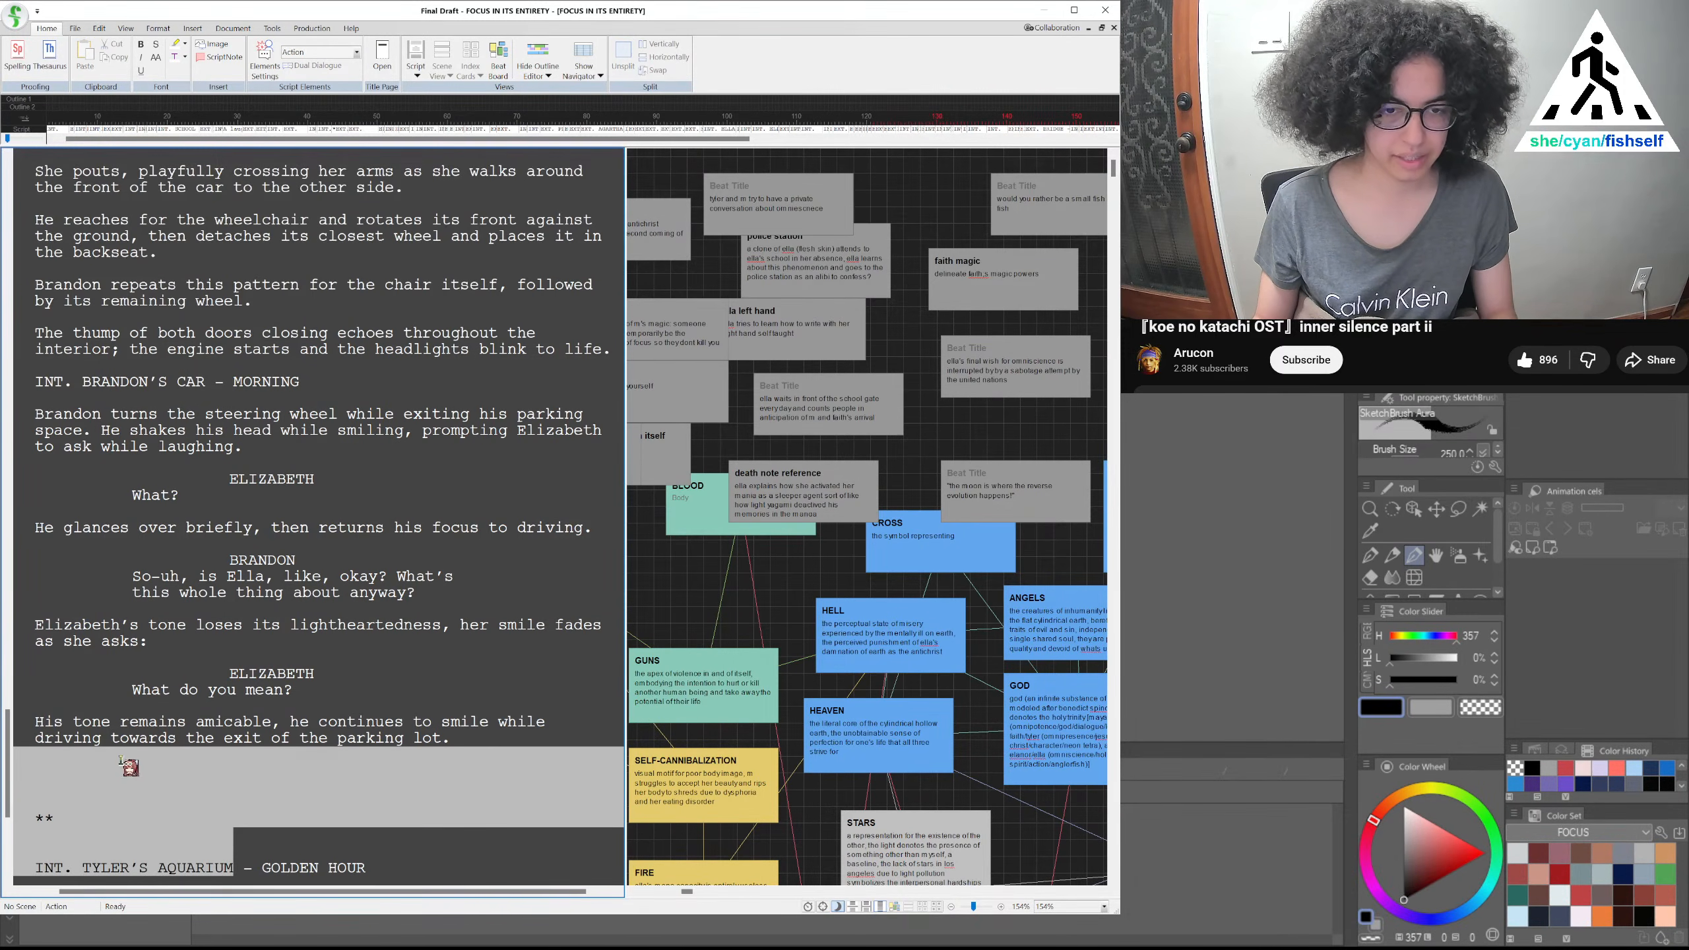
left_click(332, 836)
left_click_drag(299, 828, 217, 777)
double_click(391, 852)
left_click(300, 826)
left_click(286, 826)
left_click_drag(286, 827, 144, 765)
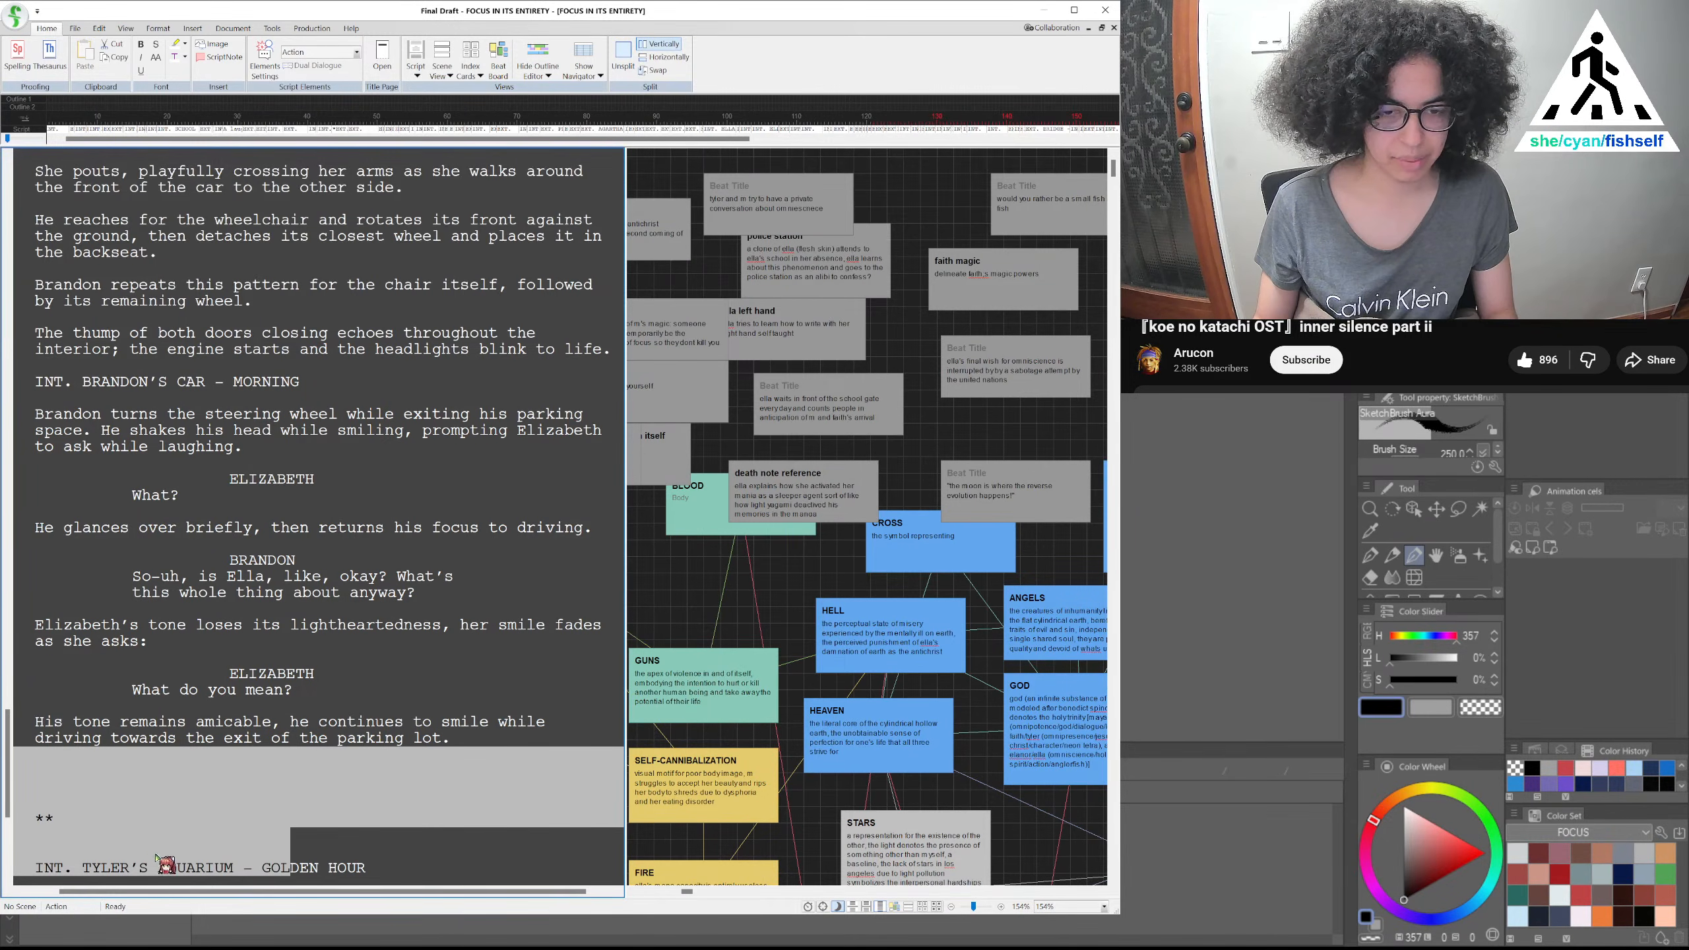
left_click(306, 829)
key("BackSpace")
key("BackSpace")
key("BackSpace")
key("BackSpace")
key("BackSpace")
key("BackSpace")
Add a BRANDON dialogue block below the parking lot action line, beginning with "Well, I-uh,"
key("Return")
key("Tab")
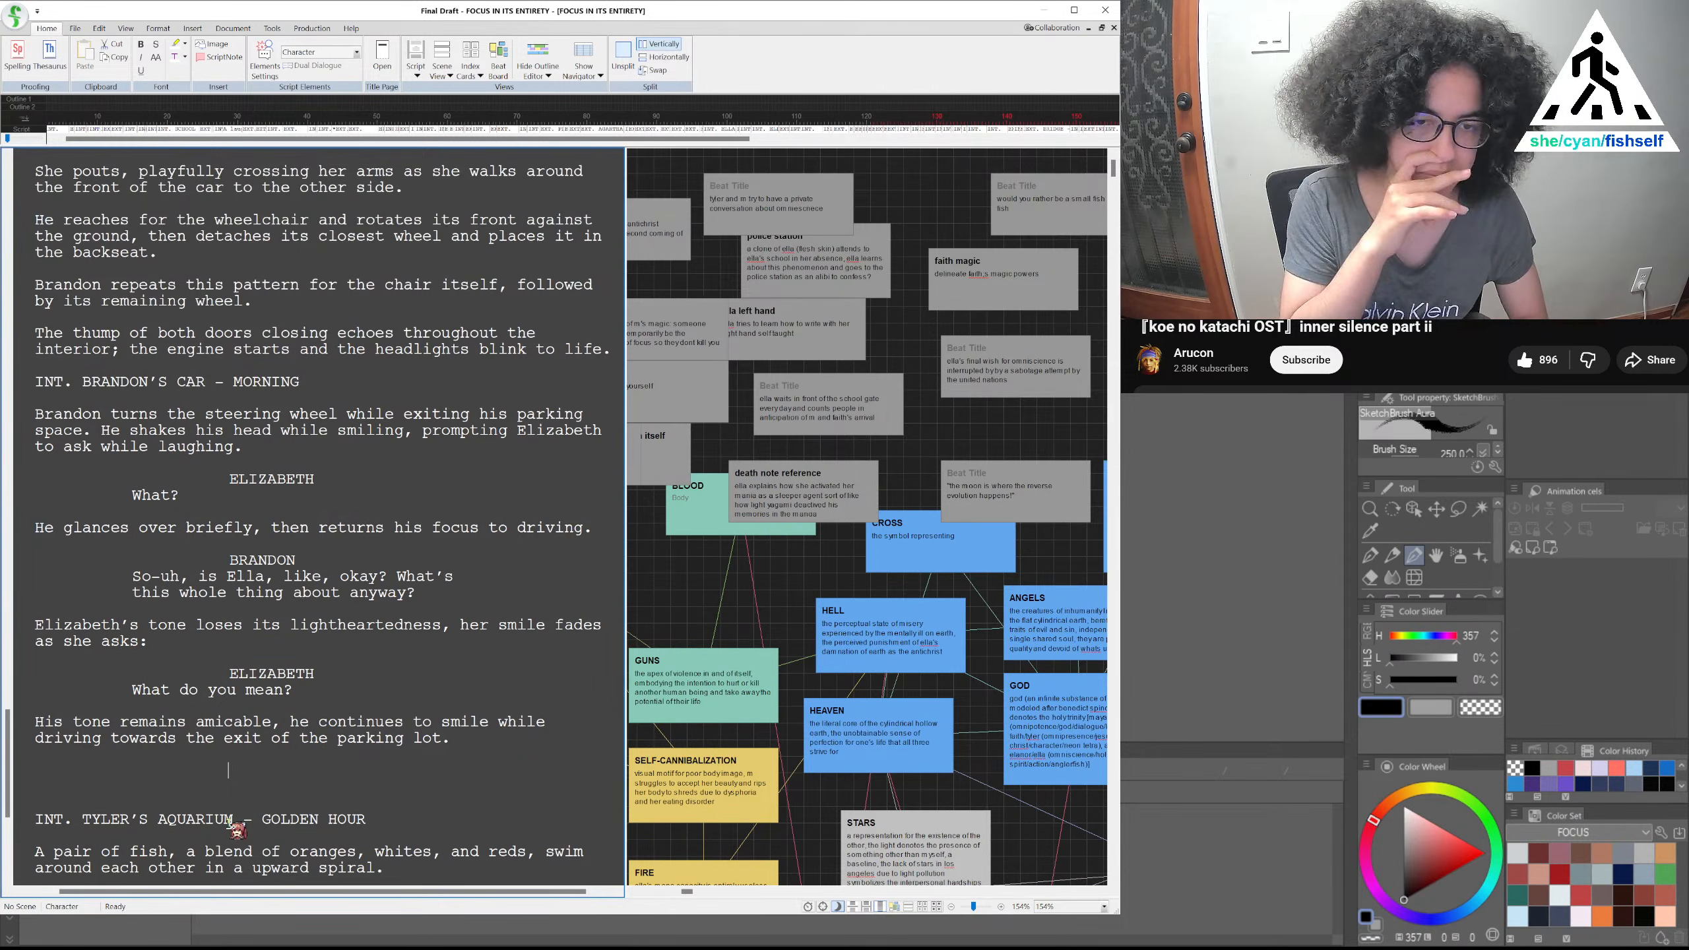
type("BRANDON")
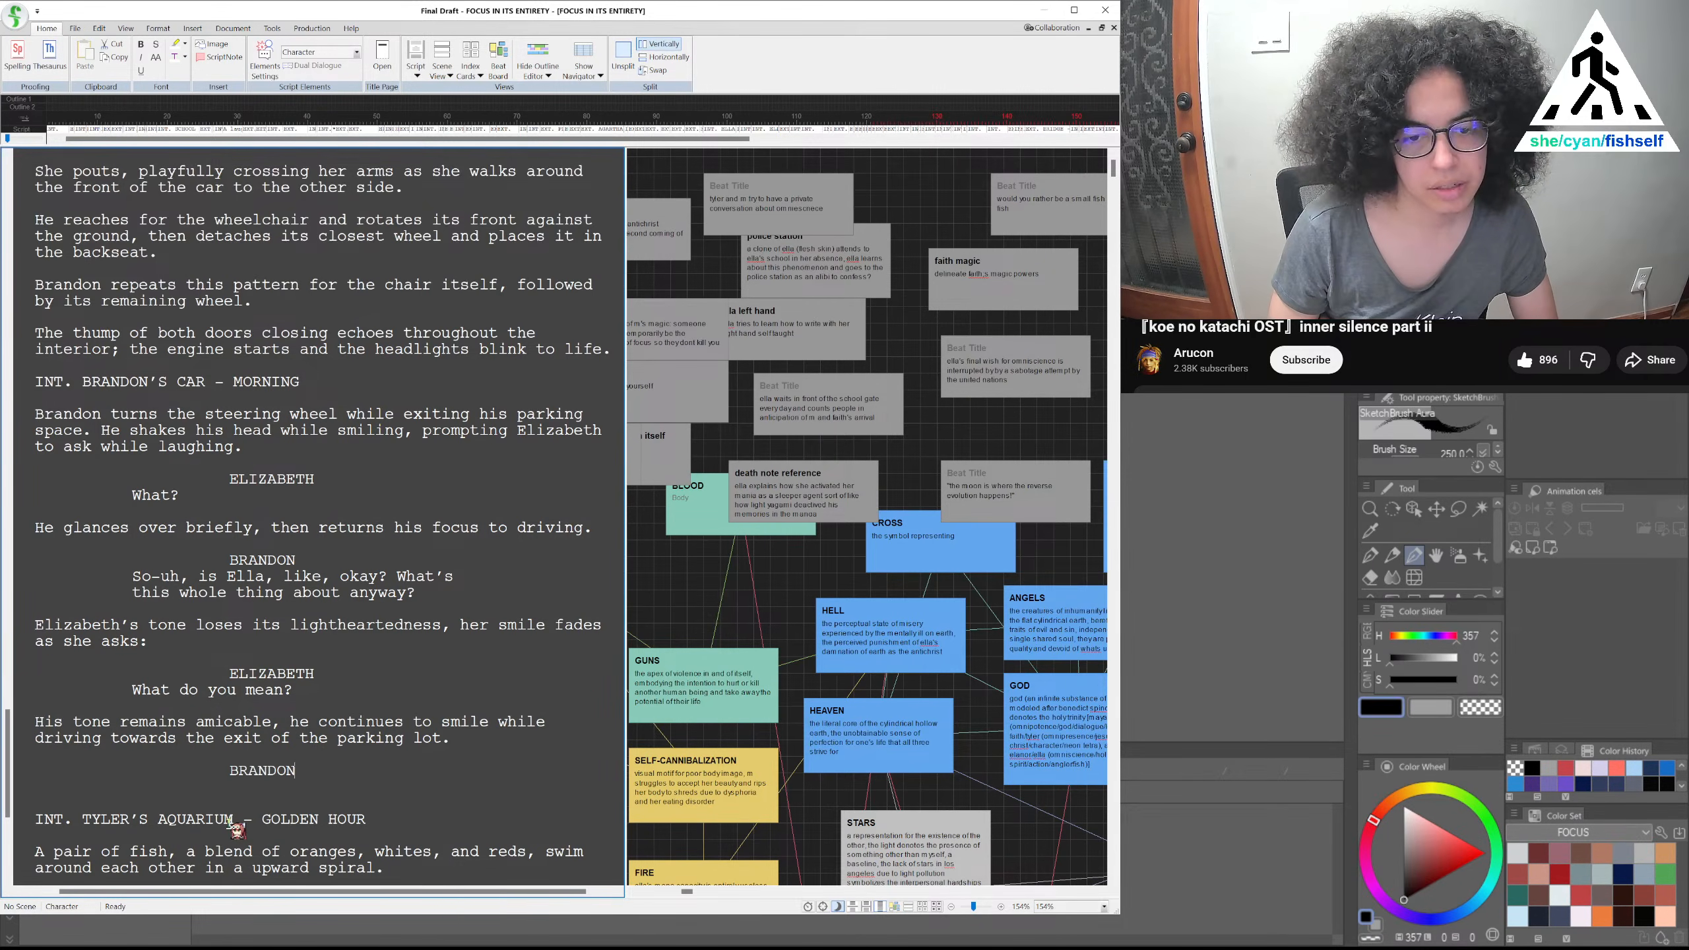
key("Return")
type("Well,")
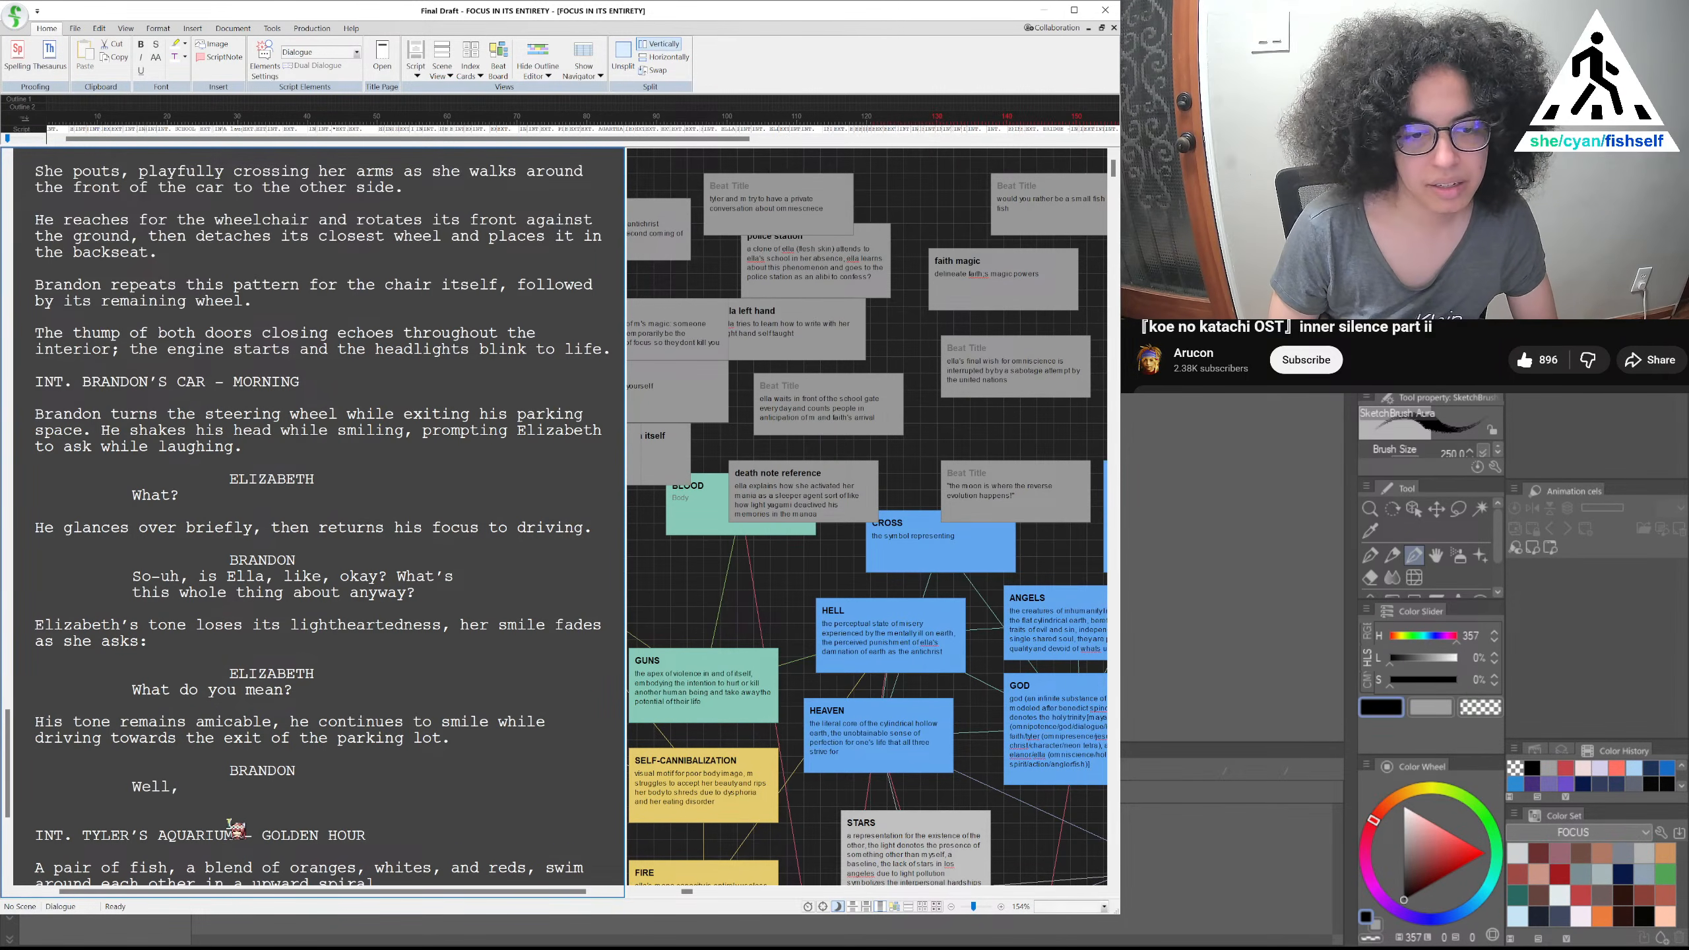
type(" I-uh")
key("BackSpace")
key("BackSpace")
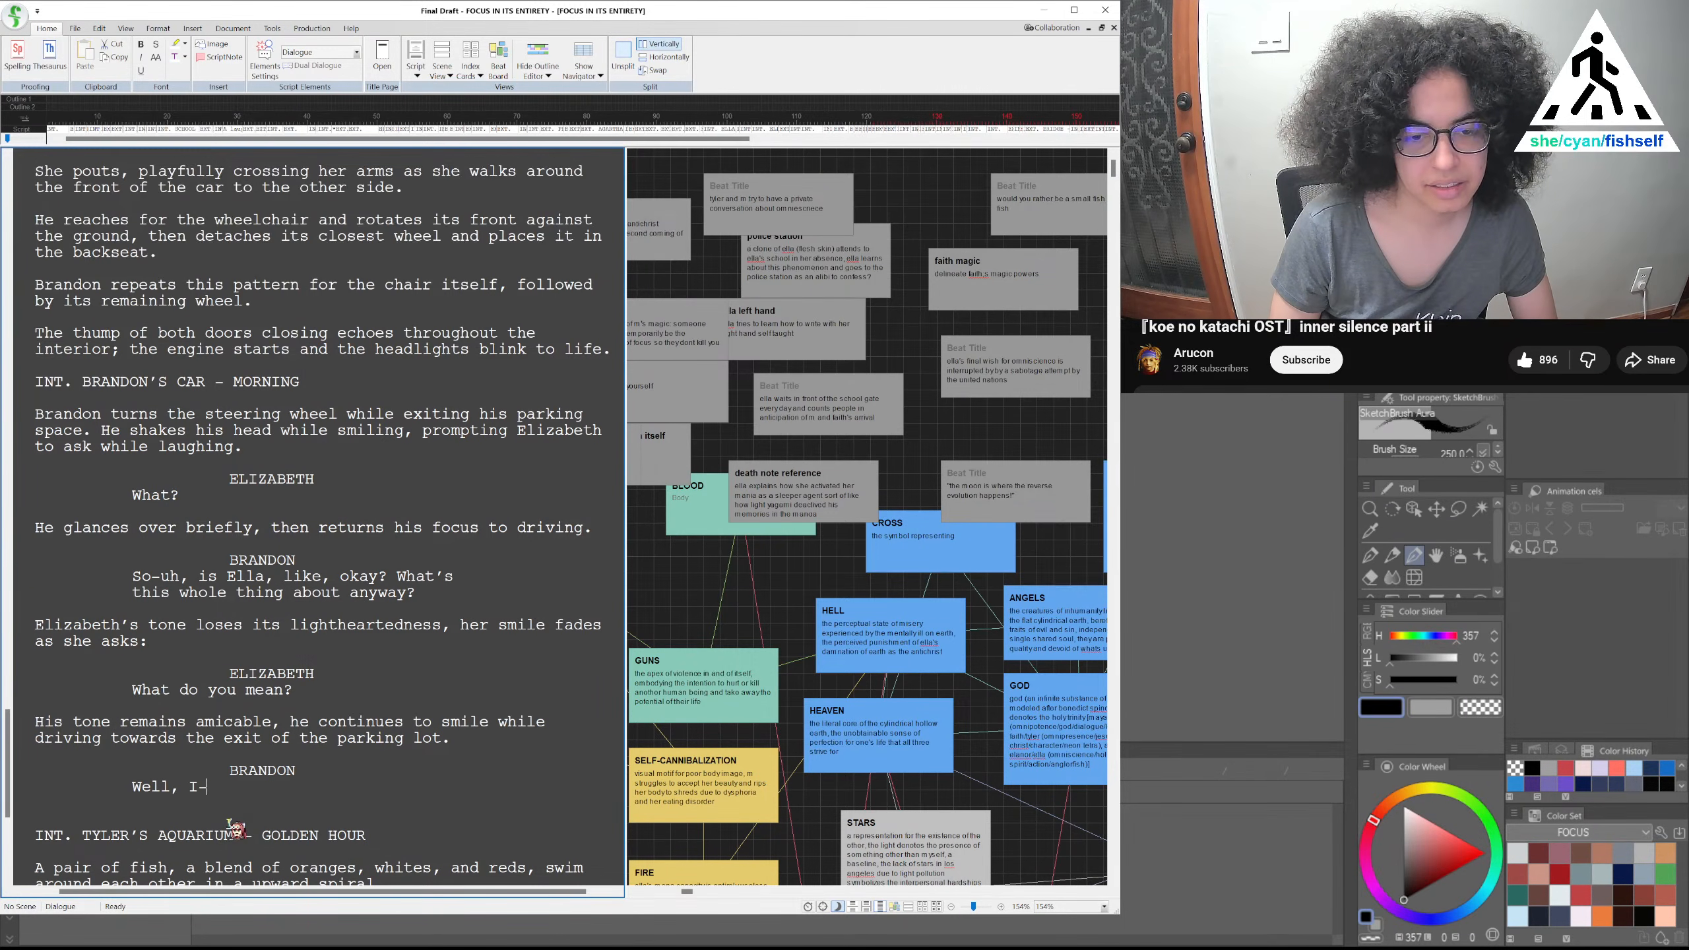
type("uh,")
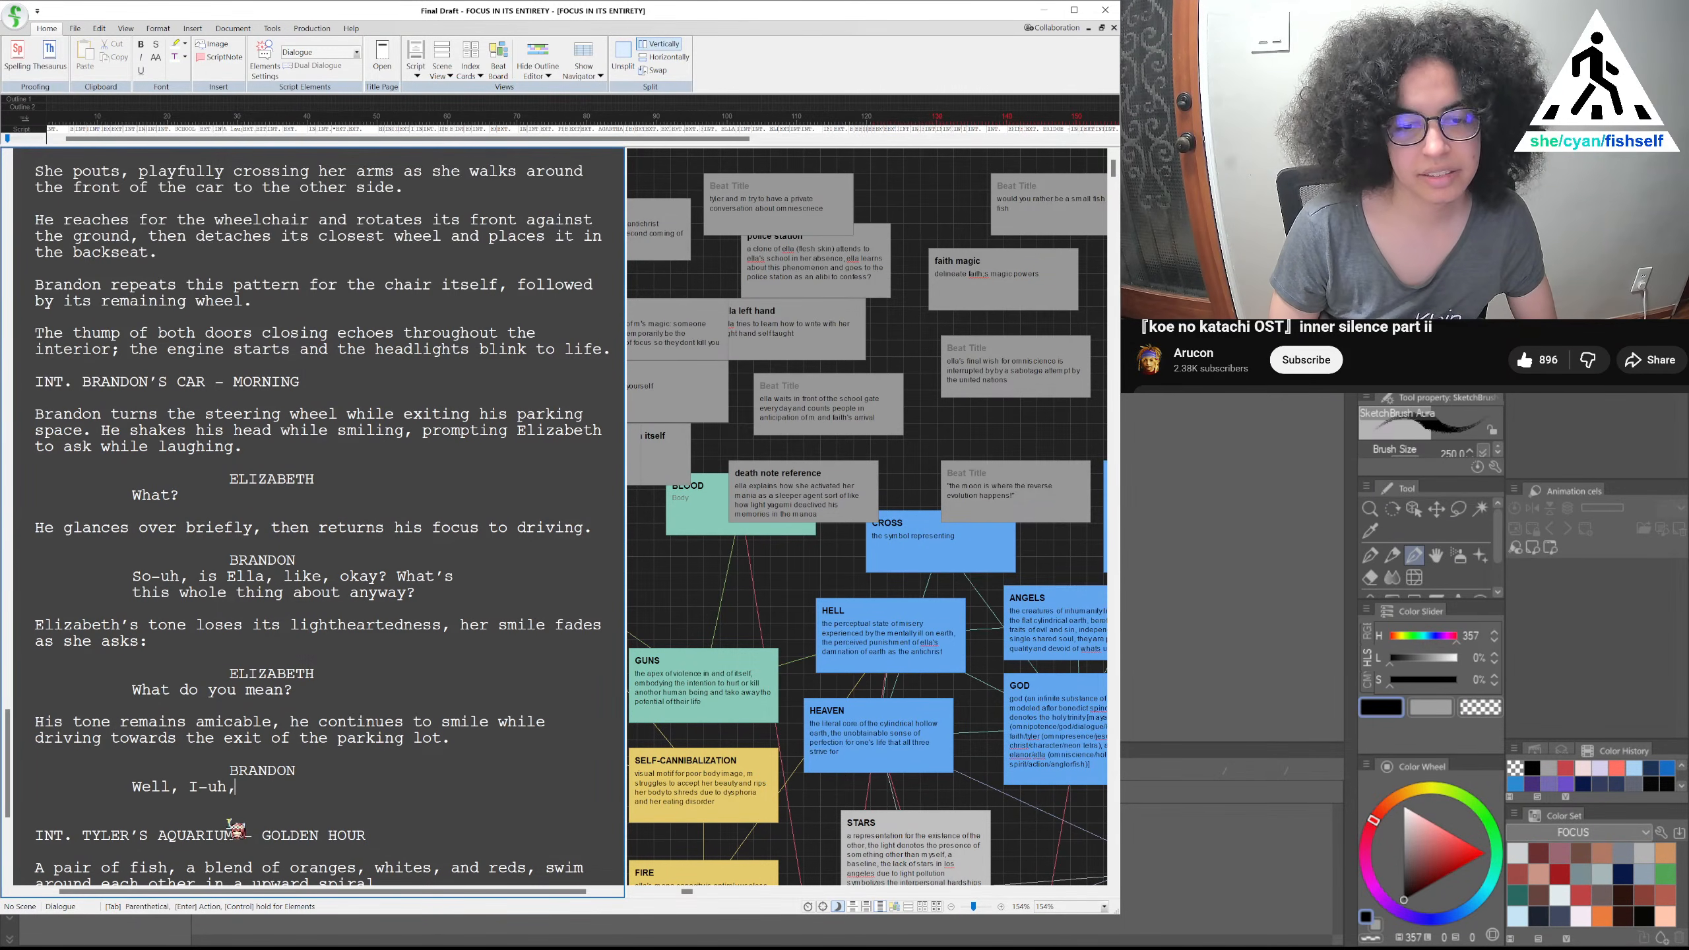
Continue Brandon's "Well, I-uh," line with "I really did mean she was my best student"
type(" I")
key("BackSpace")
key("BackSpace")
type("I really did mean")
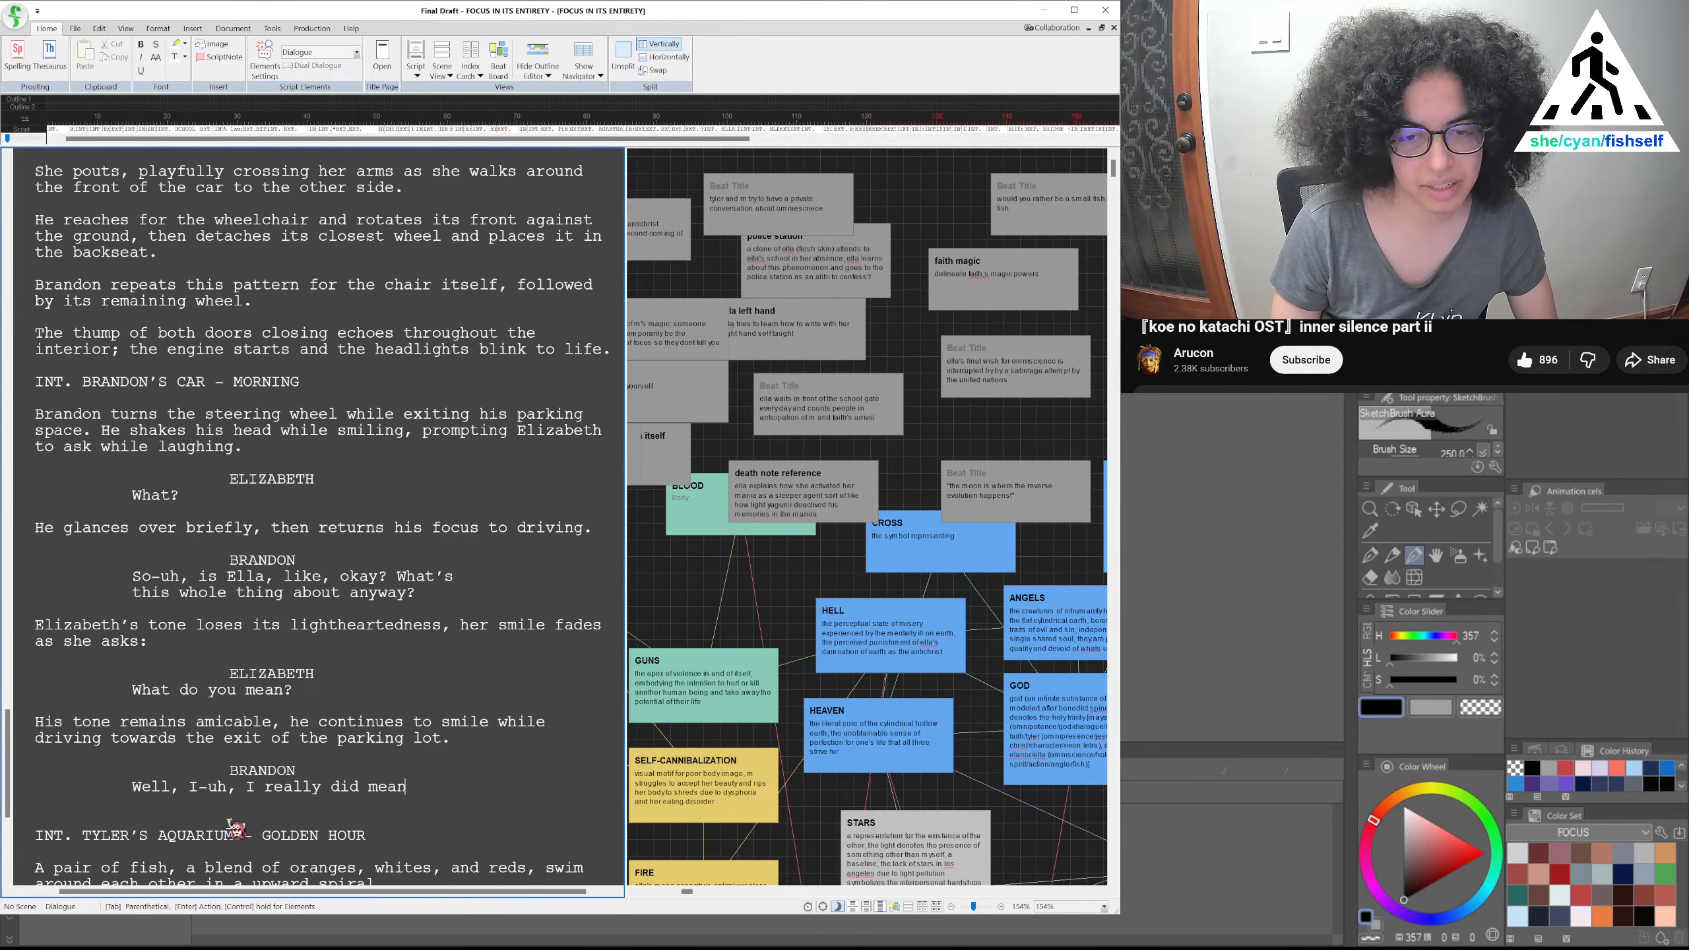
type(" she was my best student back")
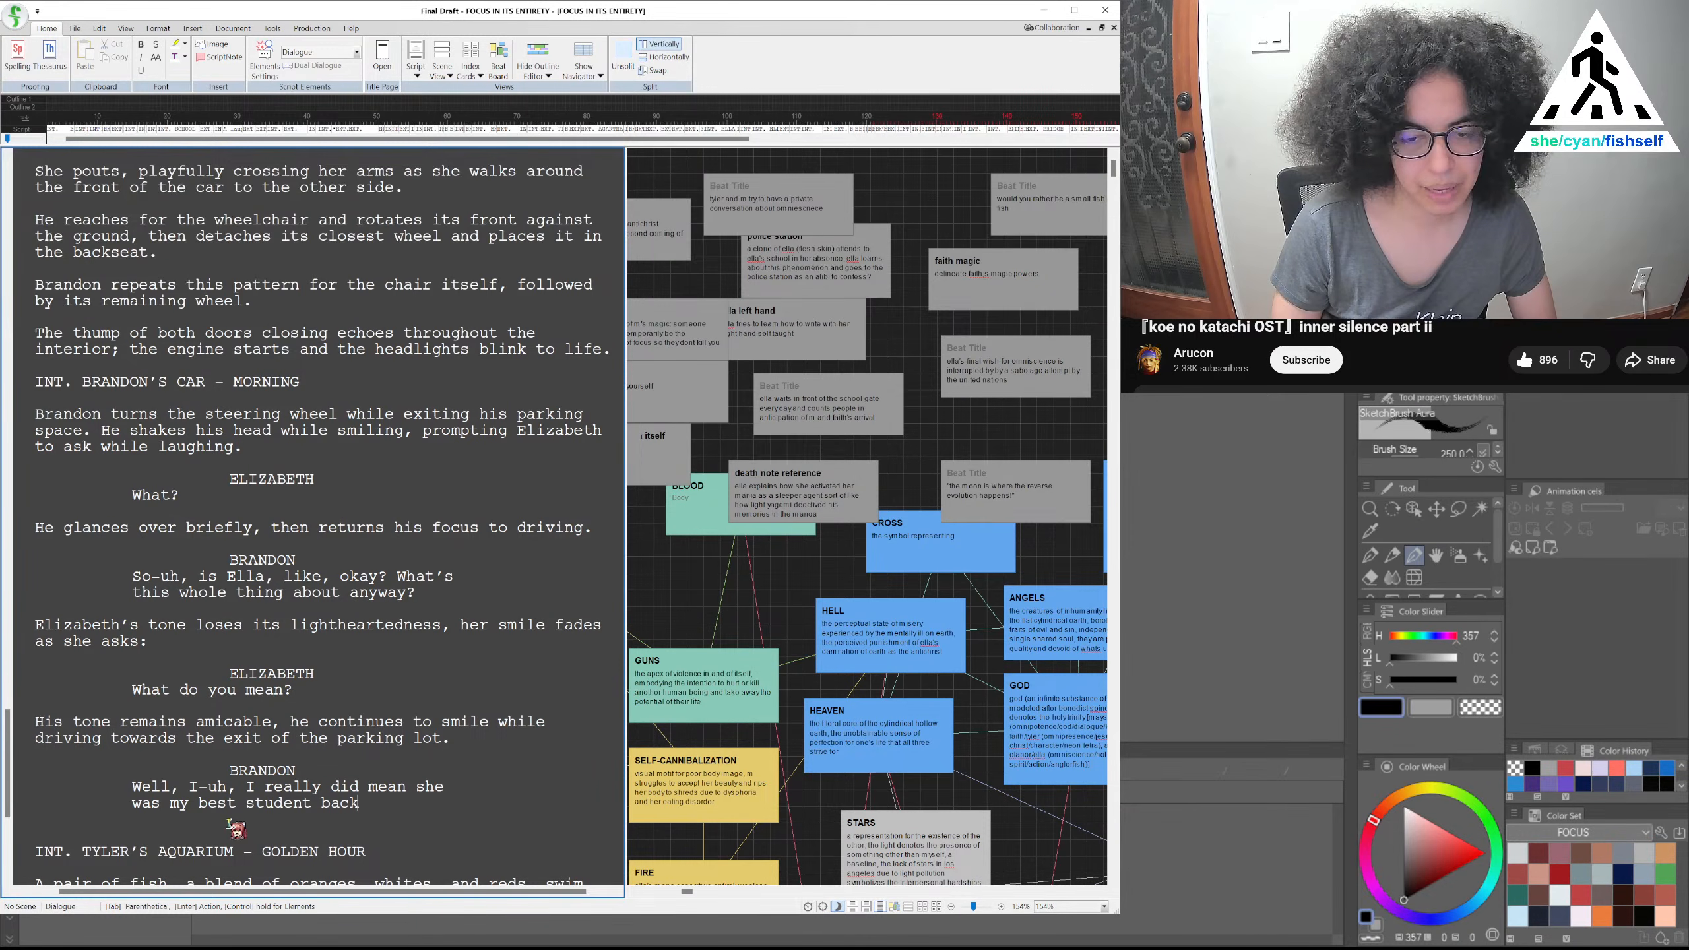
key("BackSpace")
key("BackSpace")
key("BackSpace")
key("BackSpace")
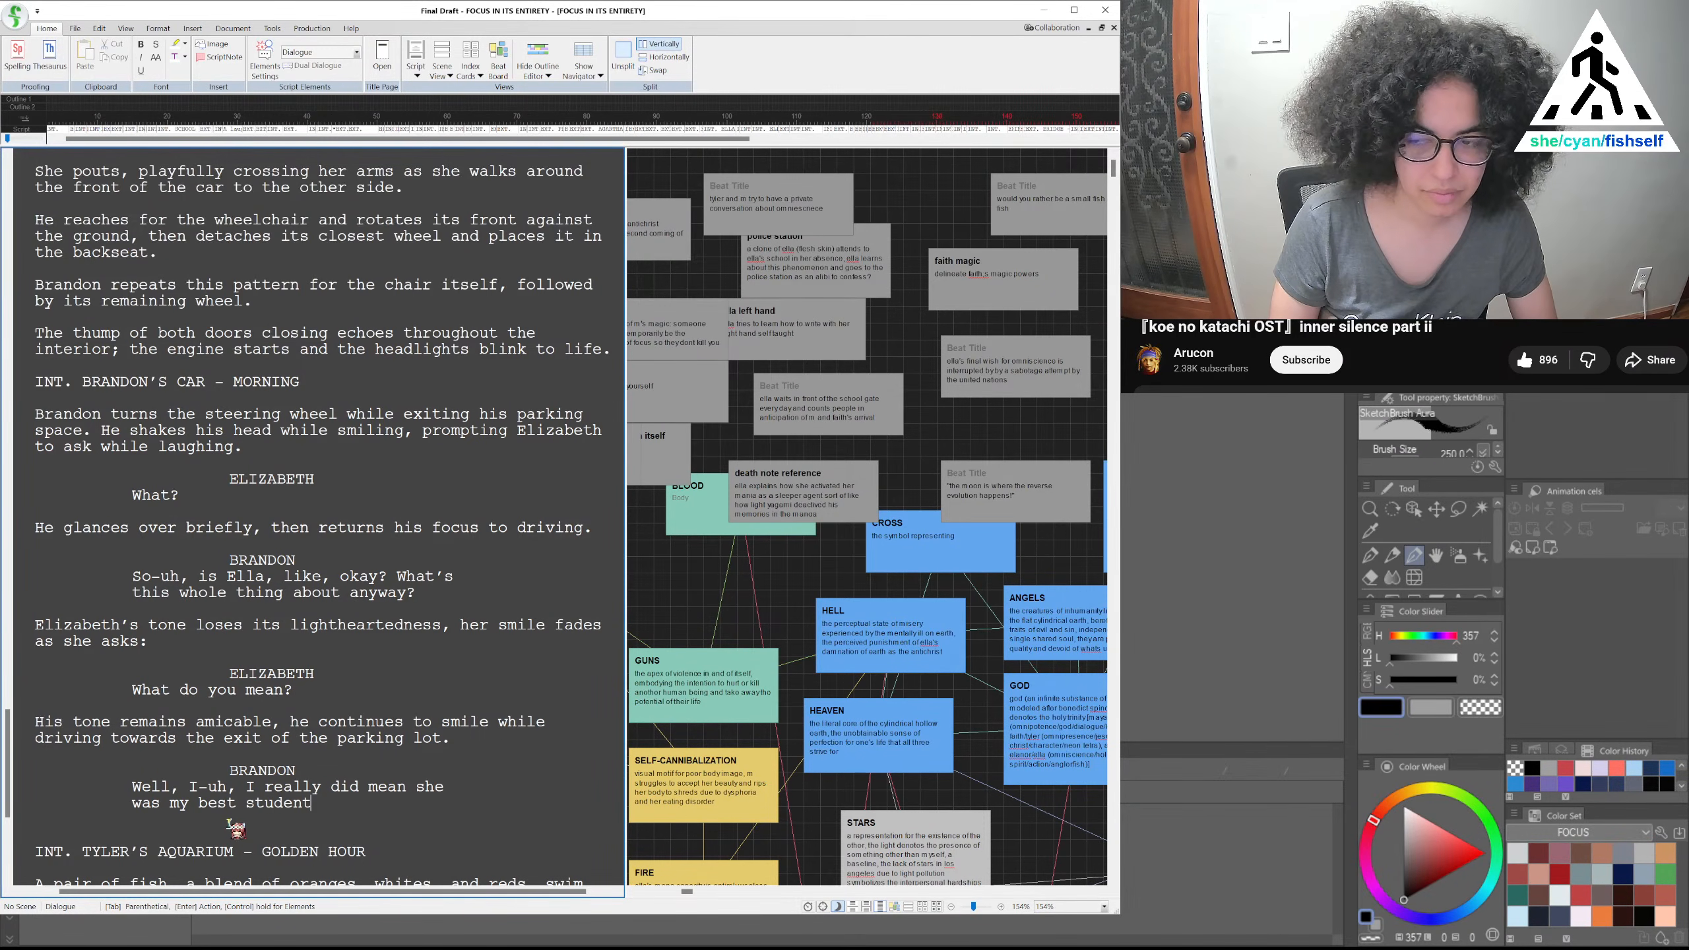
End the best student sentence with a period and add the correctly spelled sentence "She was diligent."
type("She was d")
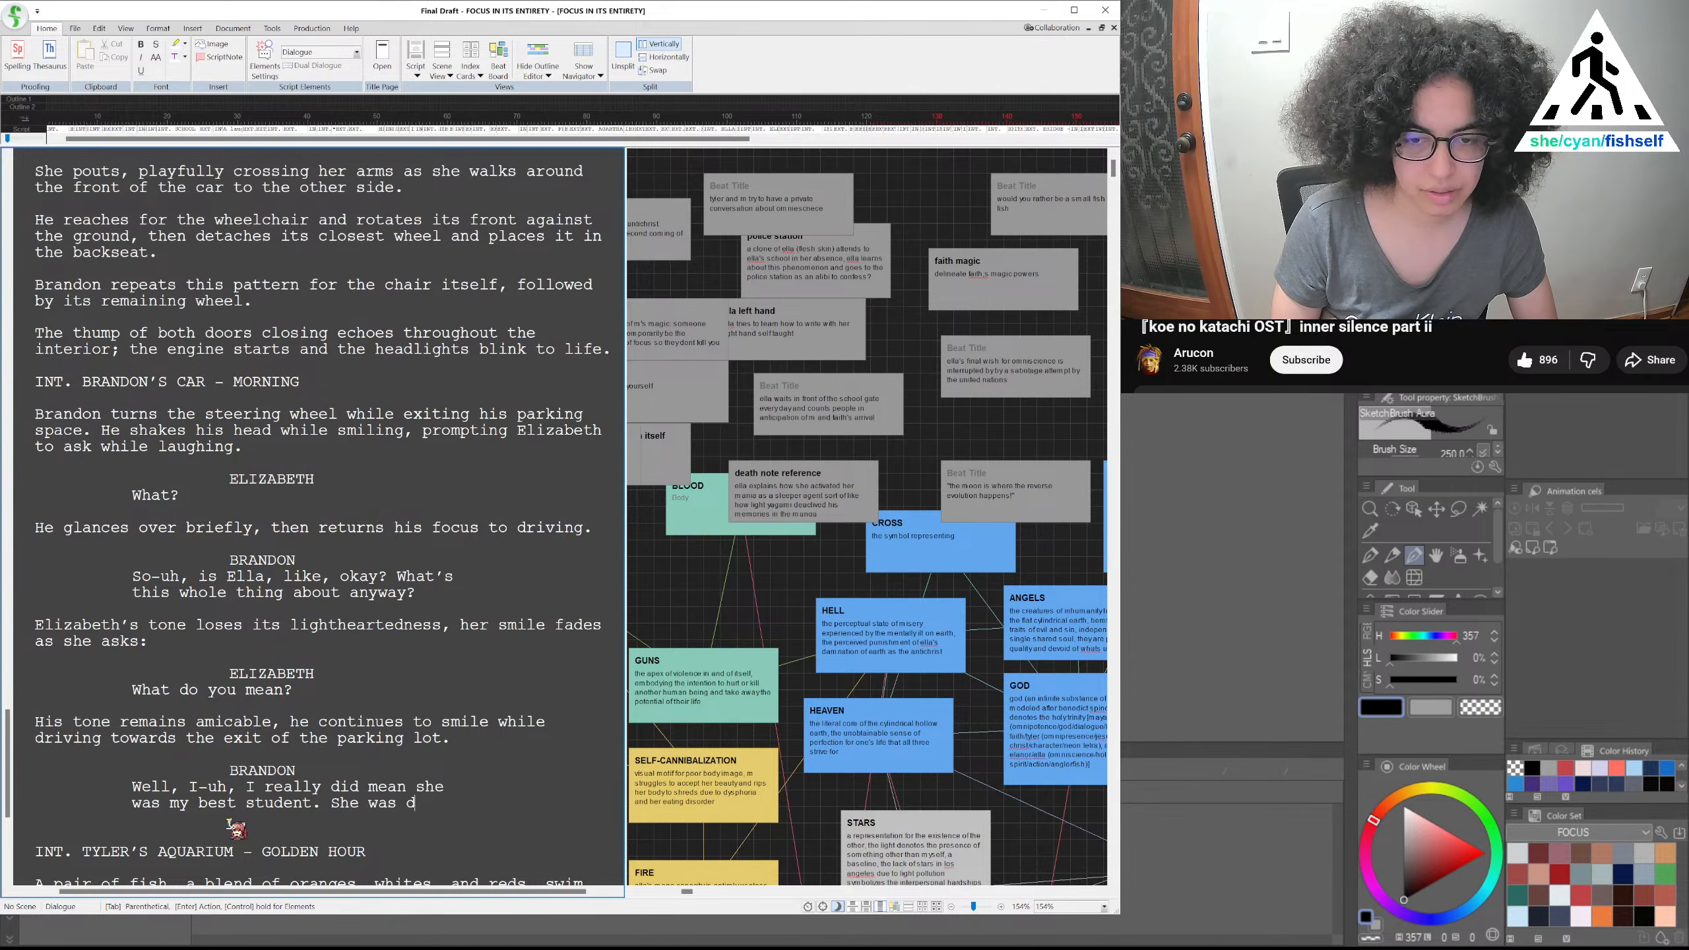
type("illigent.")
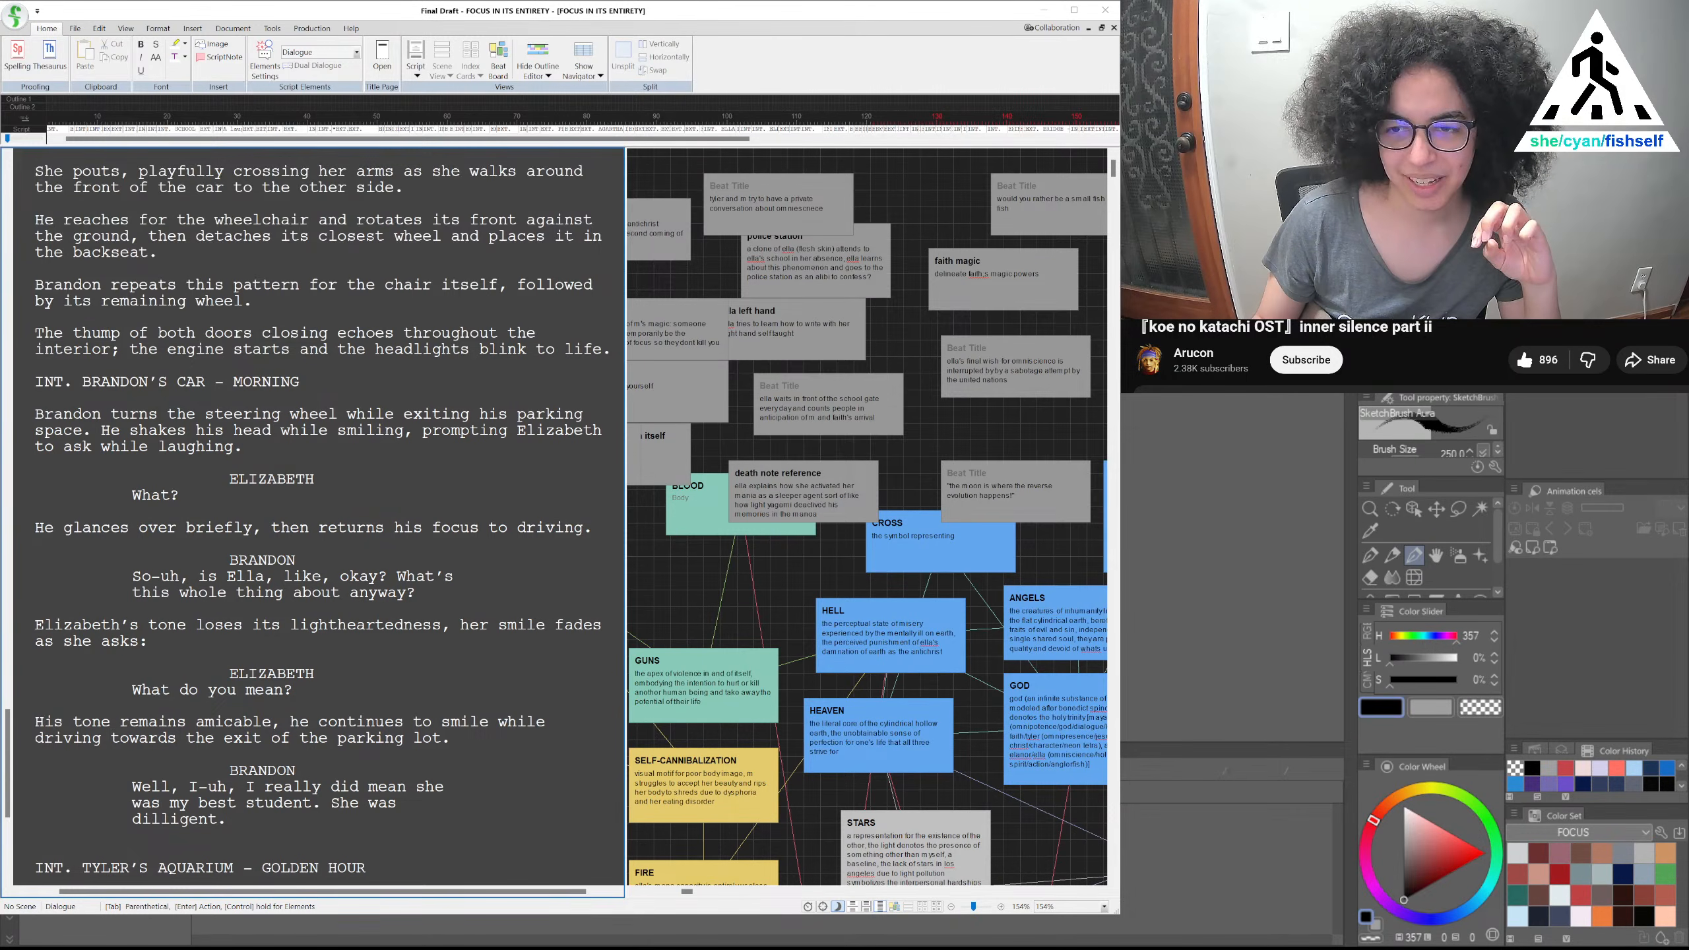
double_click(261, 819)
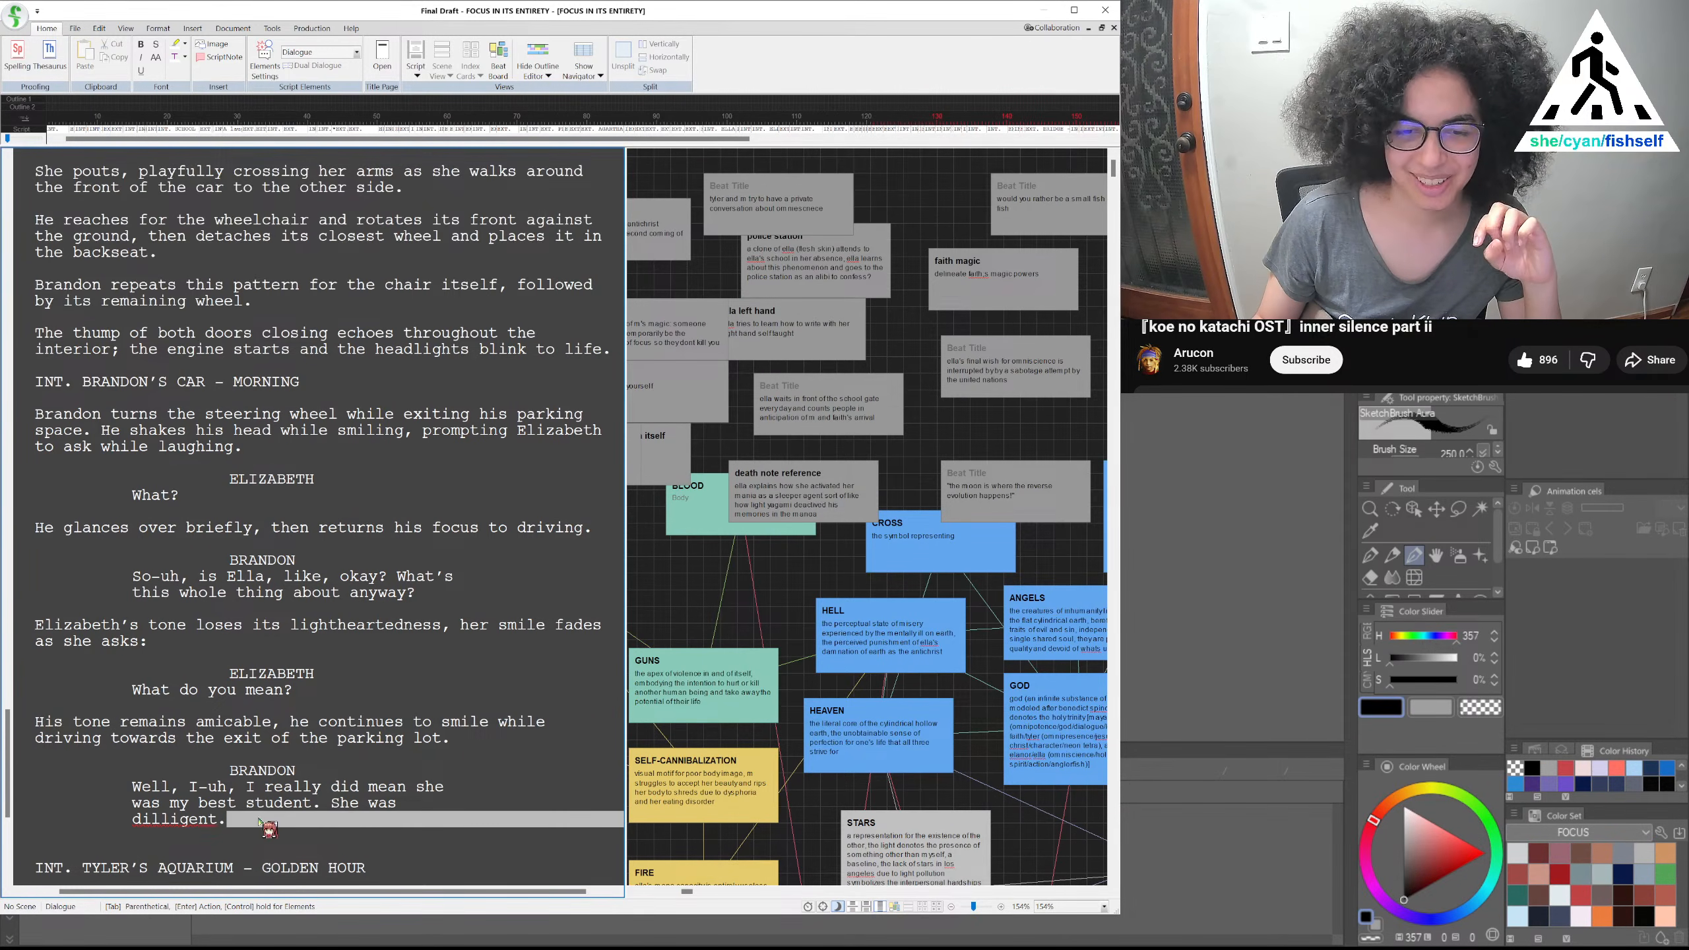
left_click(191, 813)
key("Left")
key("Left")
key("BackSpace")
left_click(251, 820)
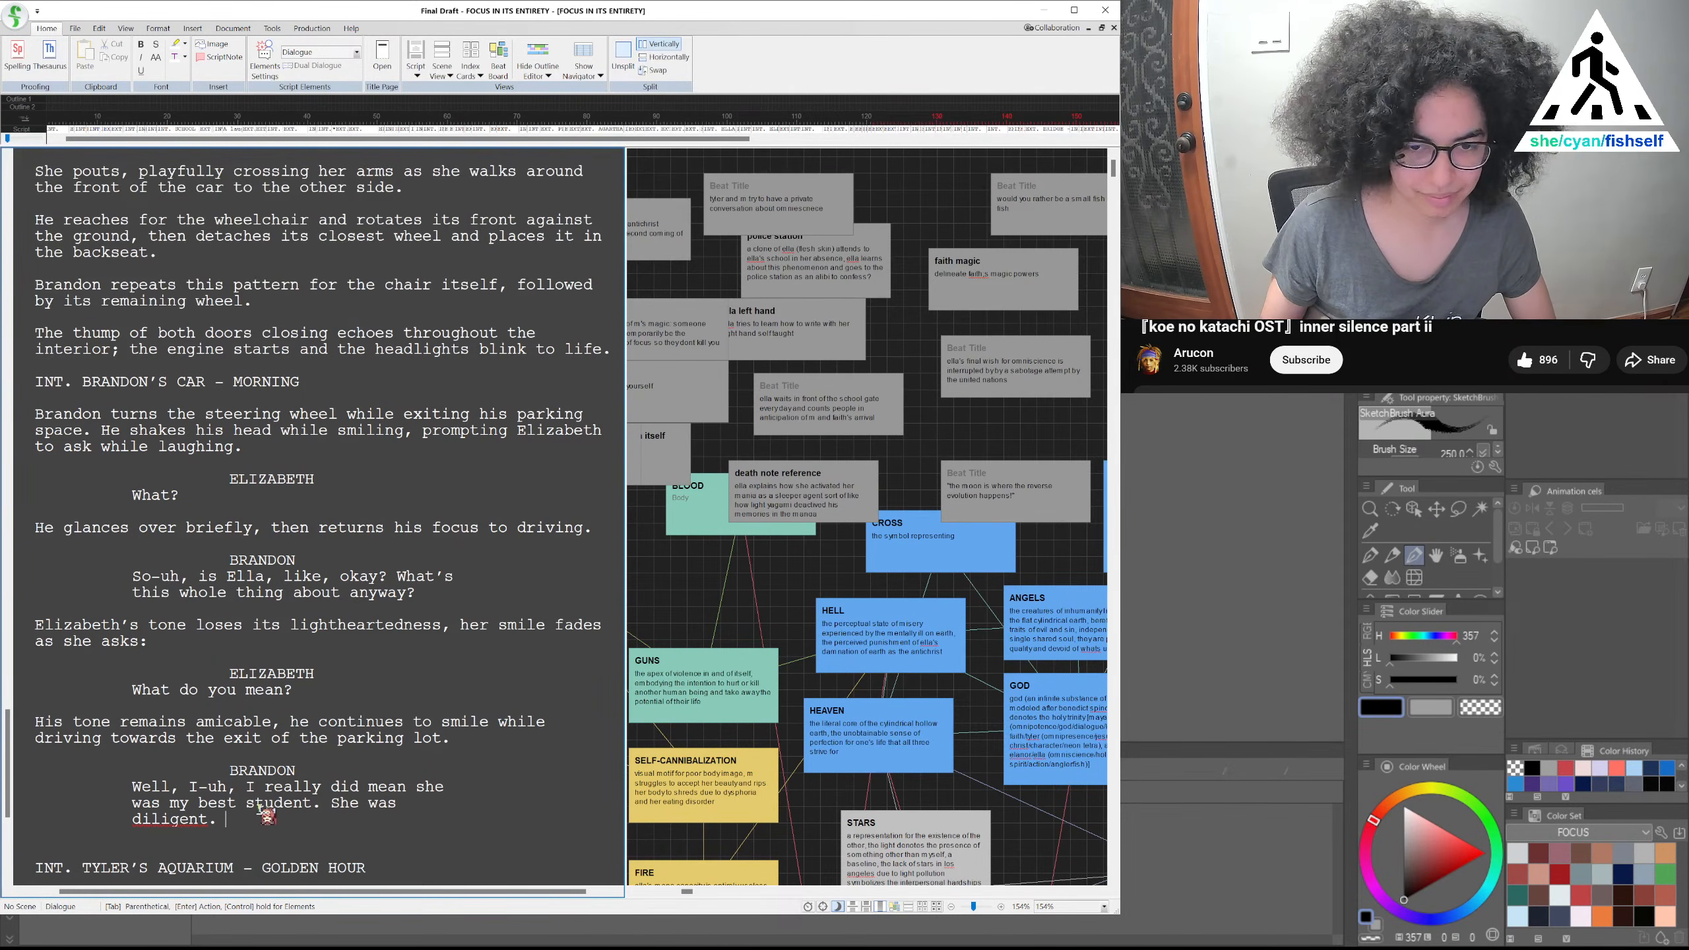
Split "She was diligent." off into a separate BRANDON dialogue block below the best student line
key("Return")
key("Return")
key("Return")
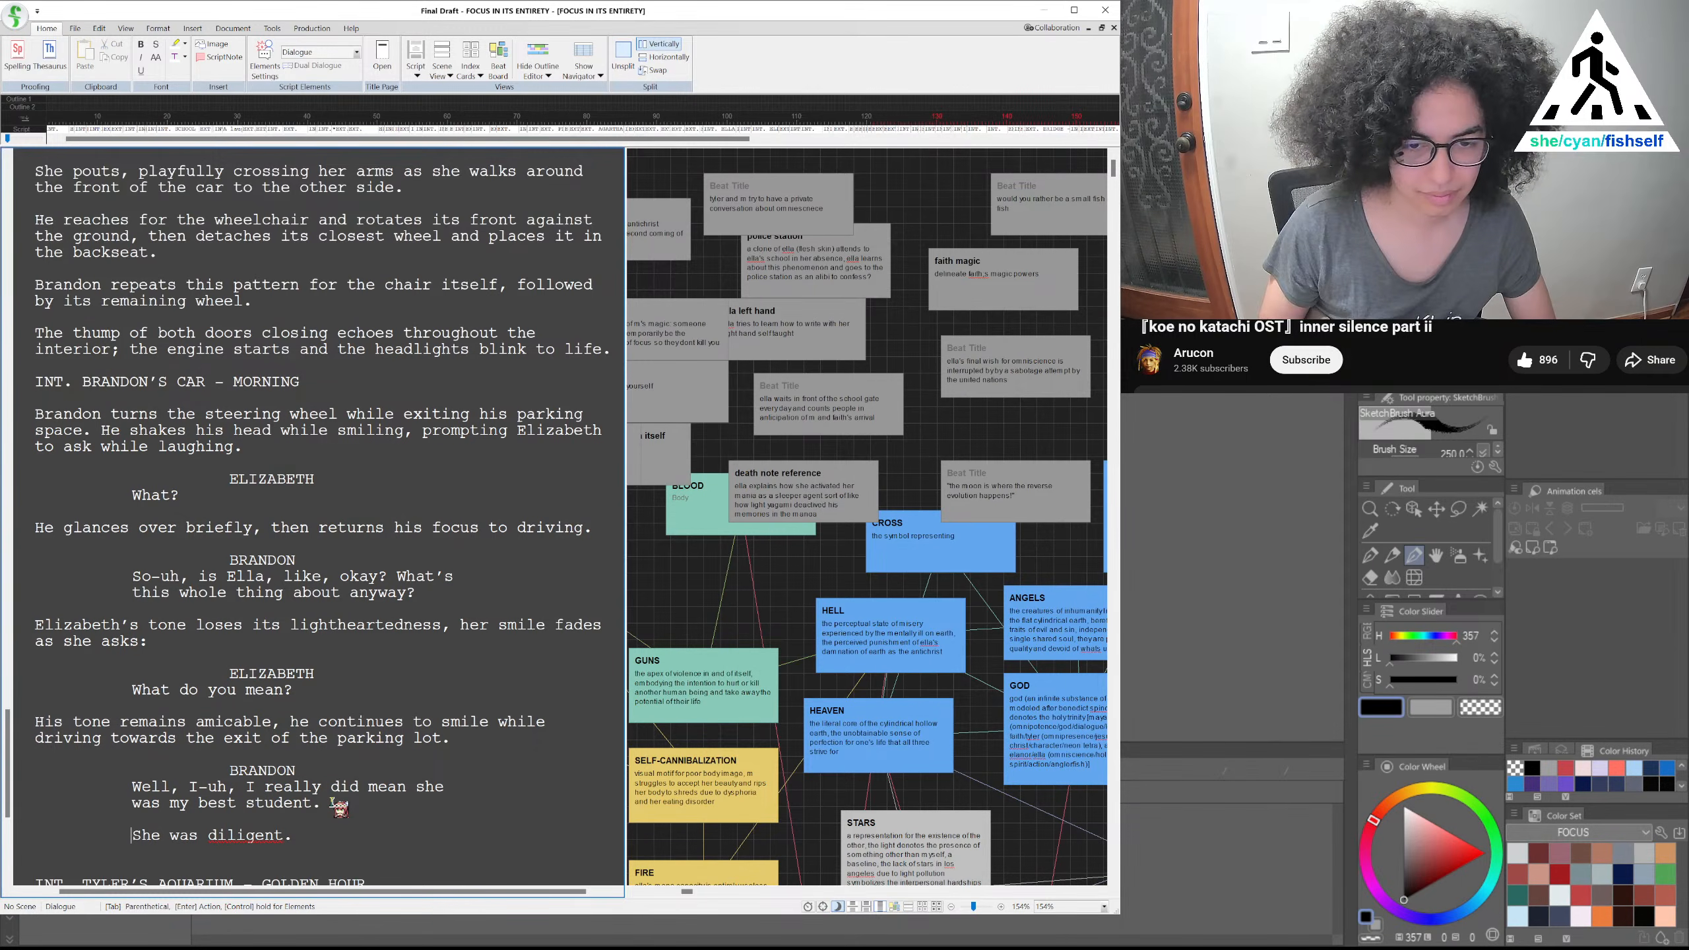
left_click(290, 818)
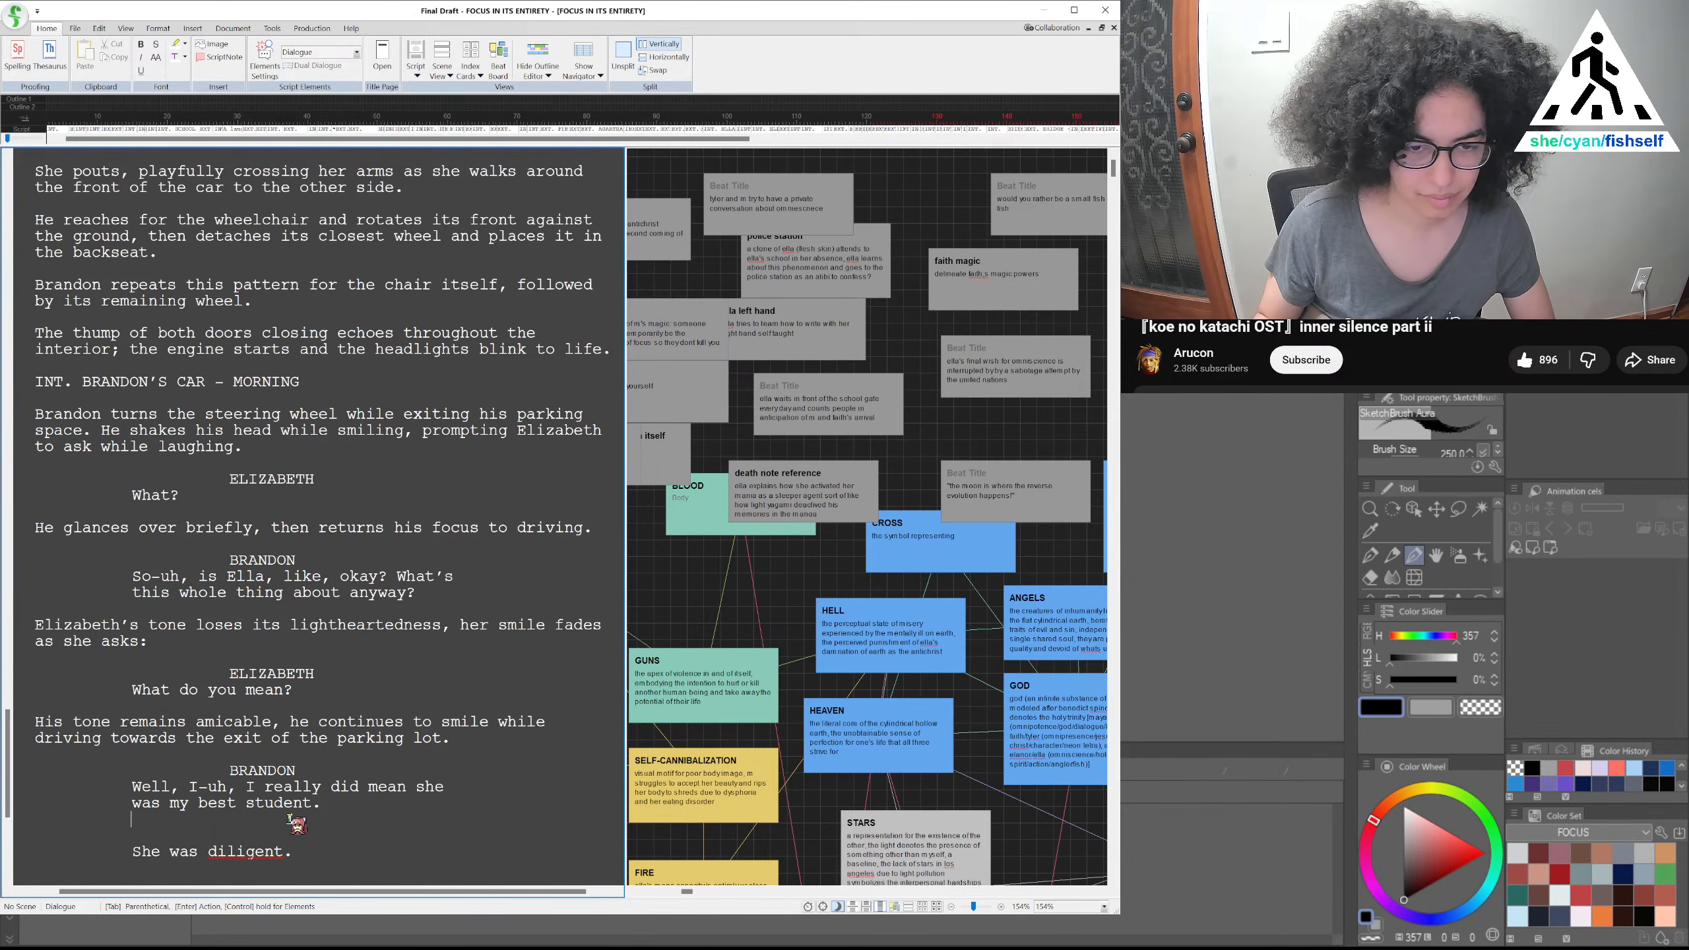
key("BackSpace")
key("Return")
key("Tab")
type("BRANDON")
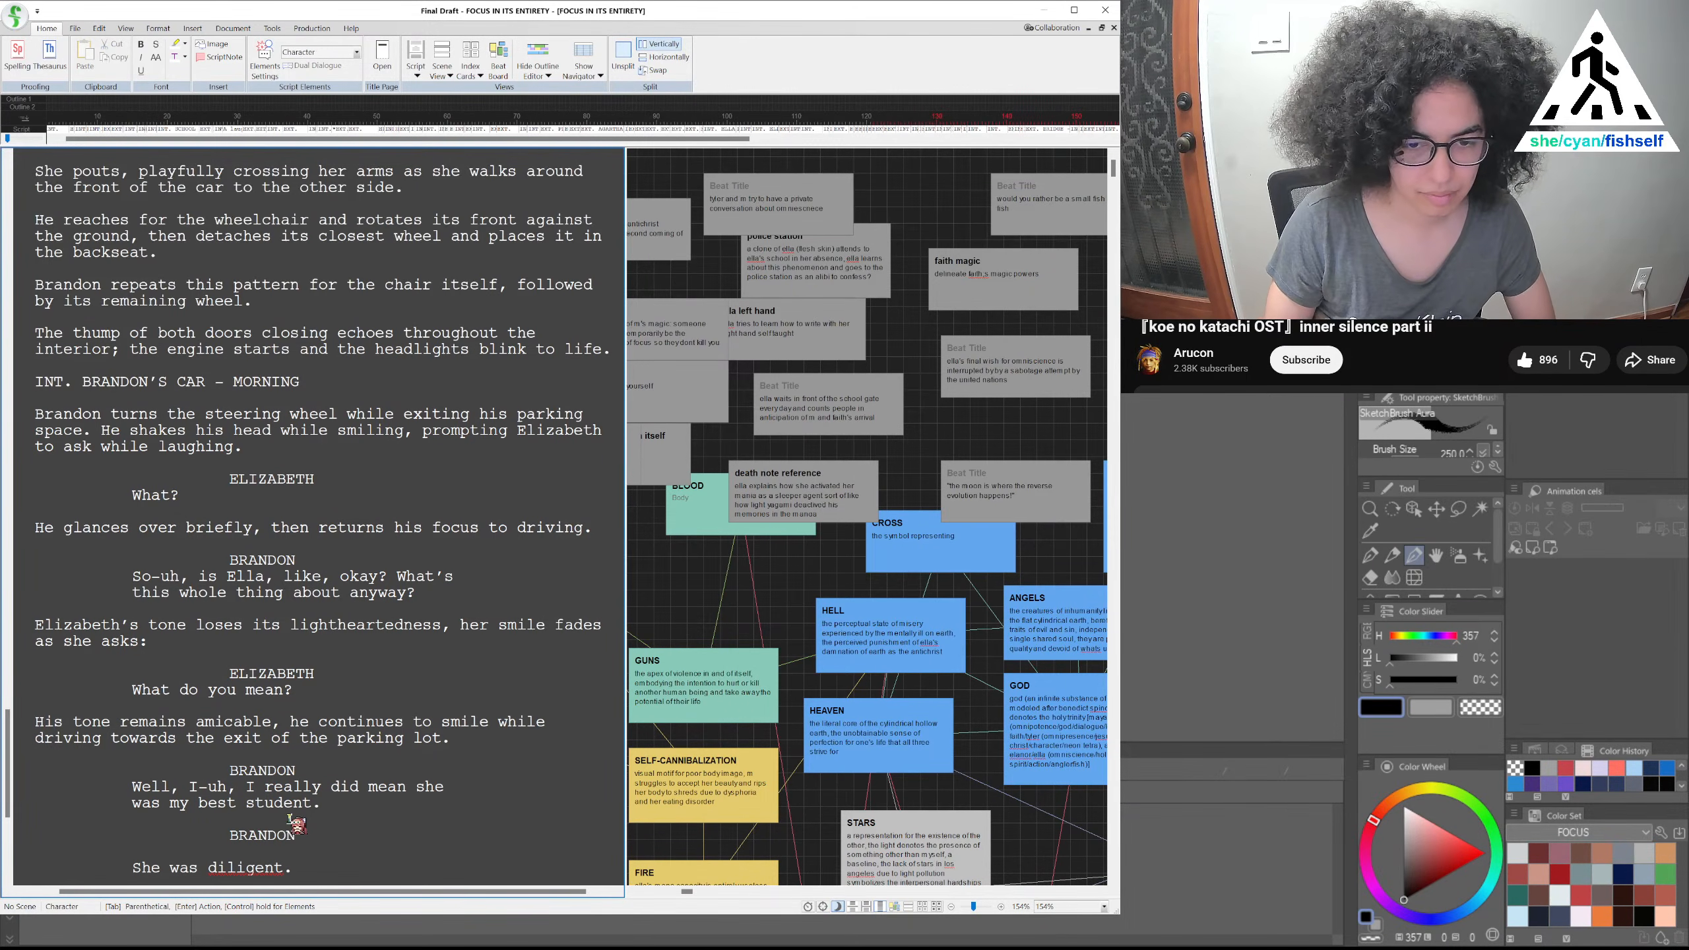
key("Return")
key("Delete")
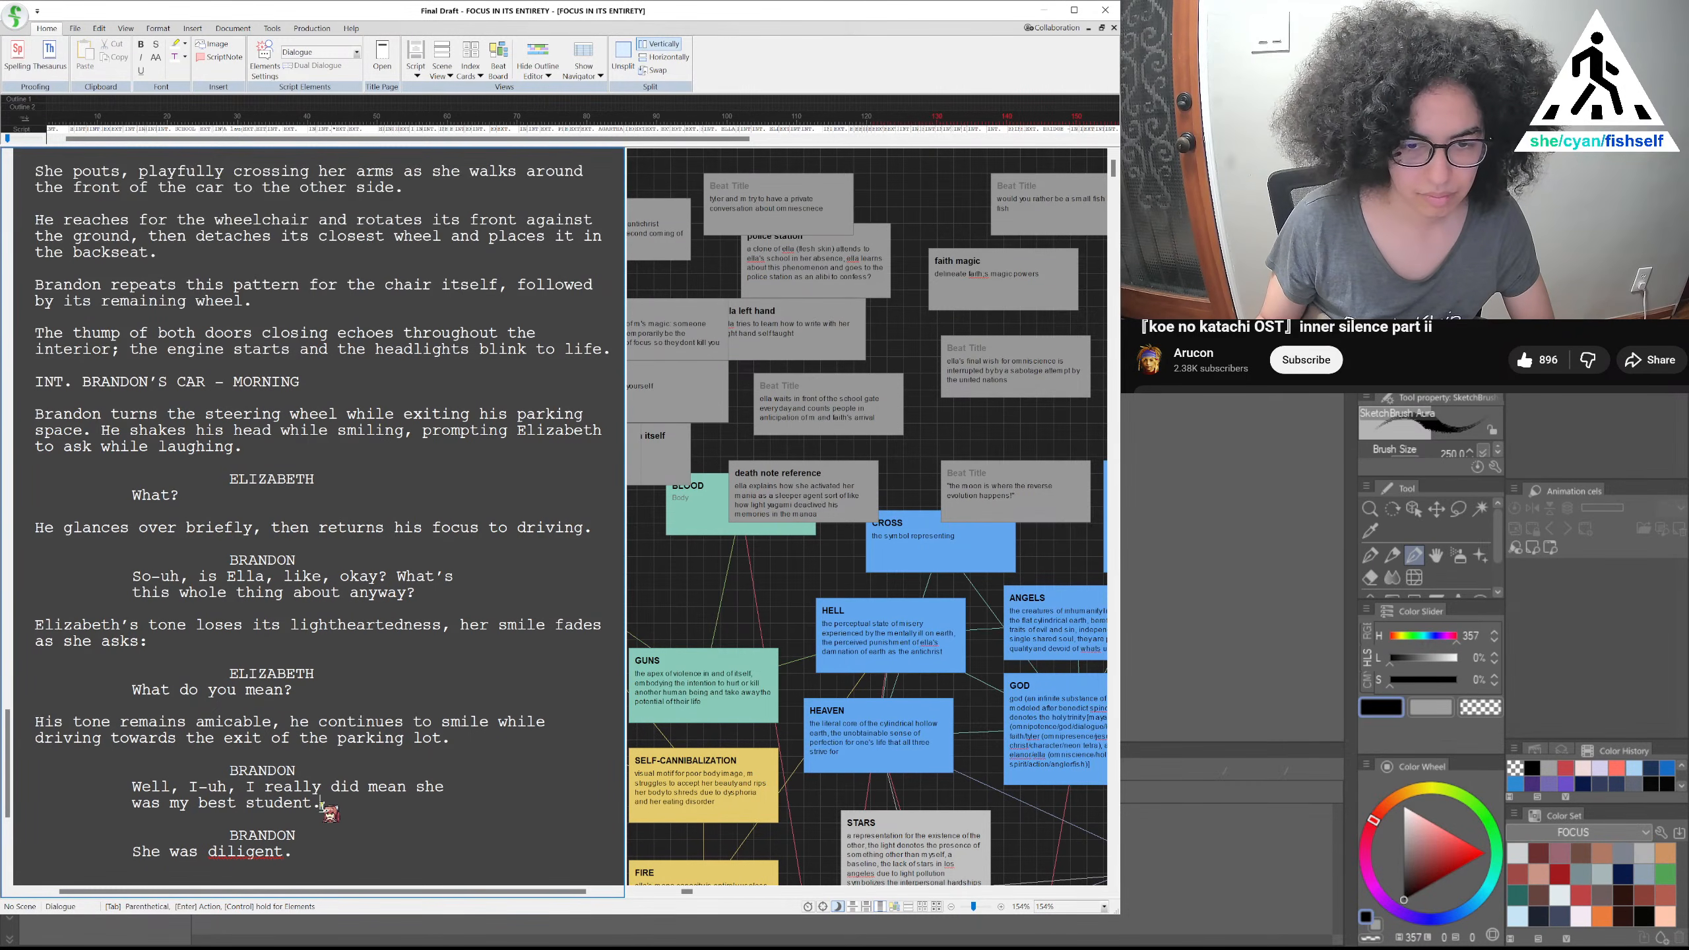
Replace the period after "my best student" with a semicolon and lowercase the "She" in "She was diligent."
key("BackSpace")
type(";")
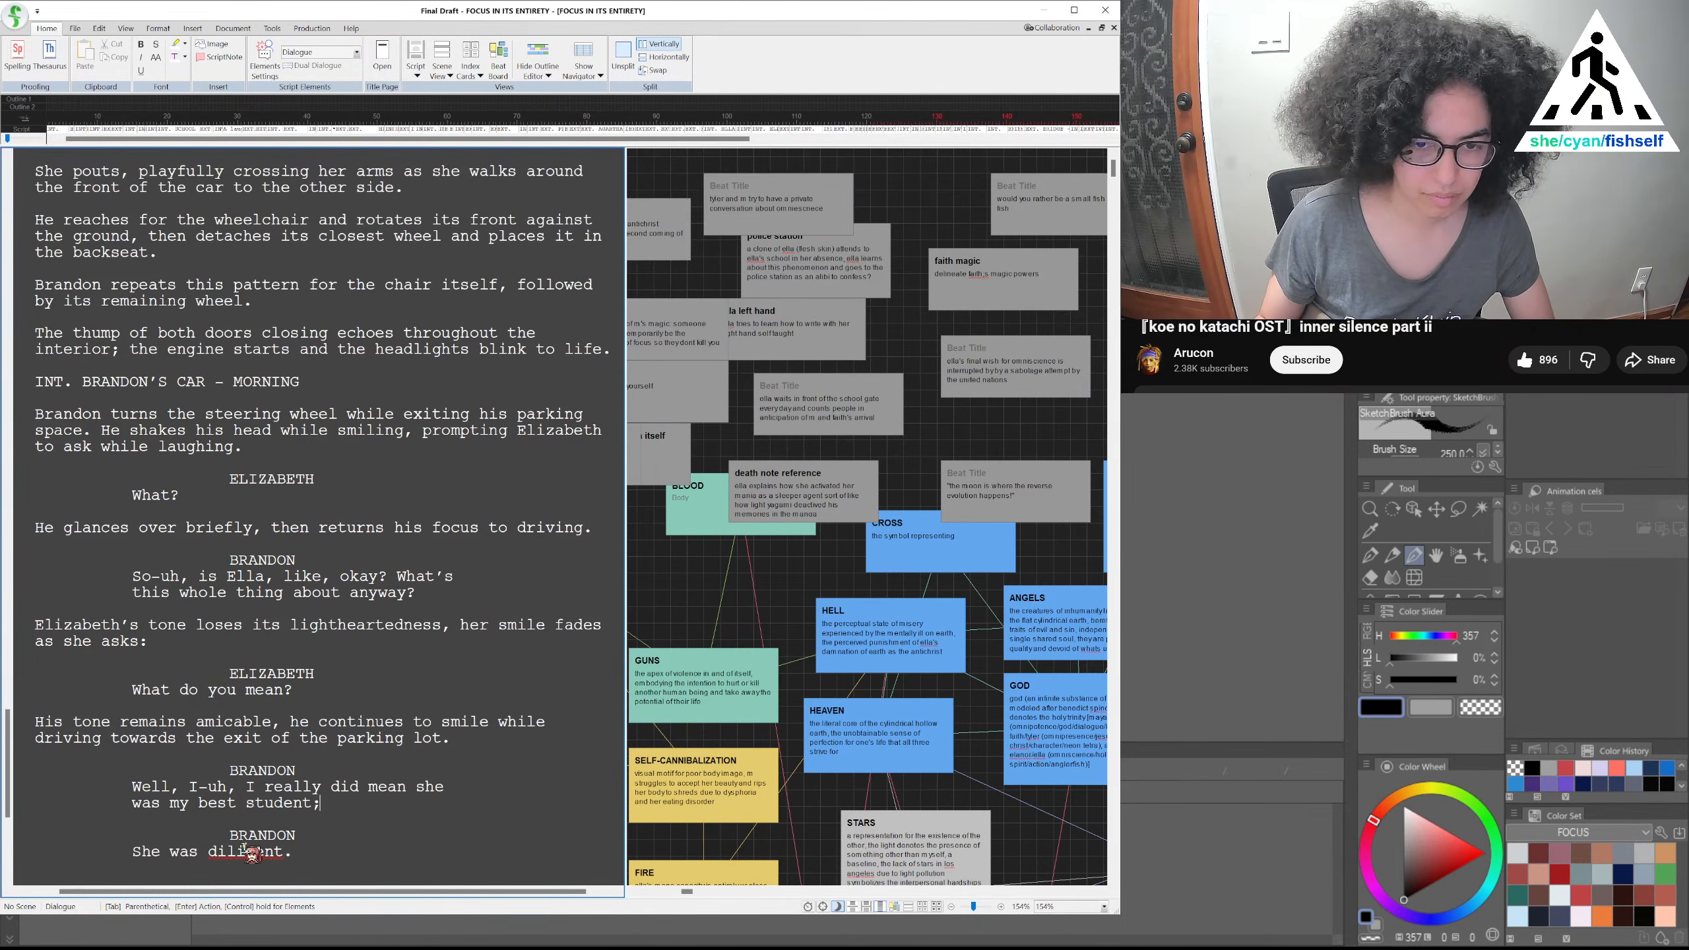
left_click(150, 860)
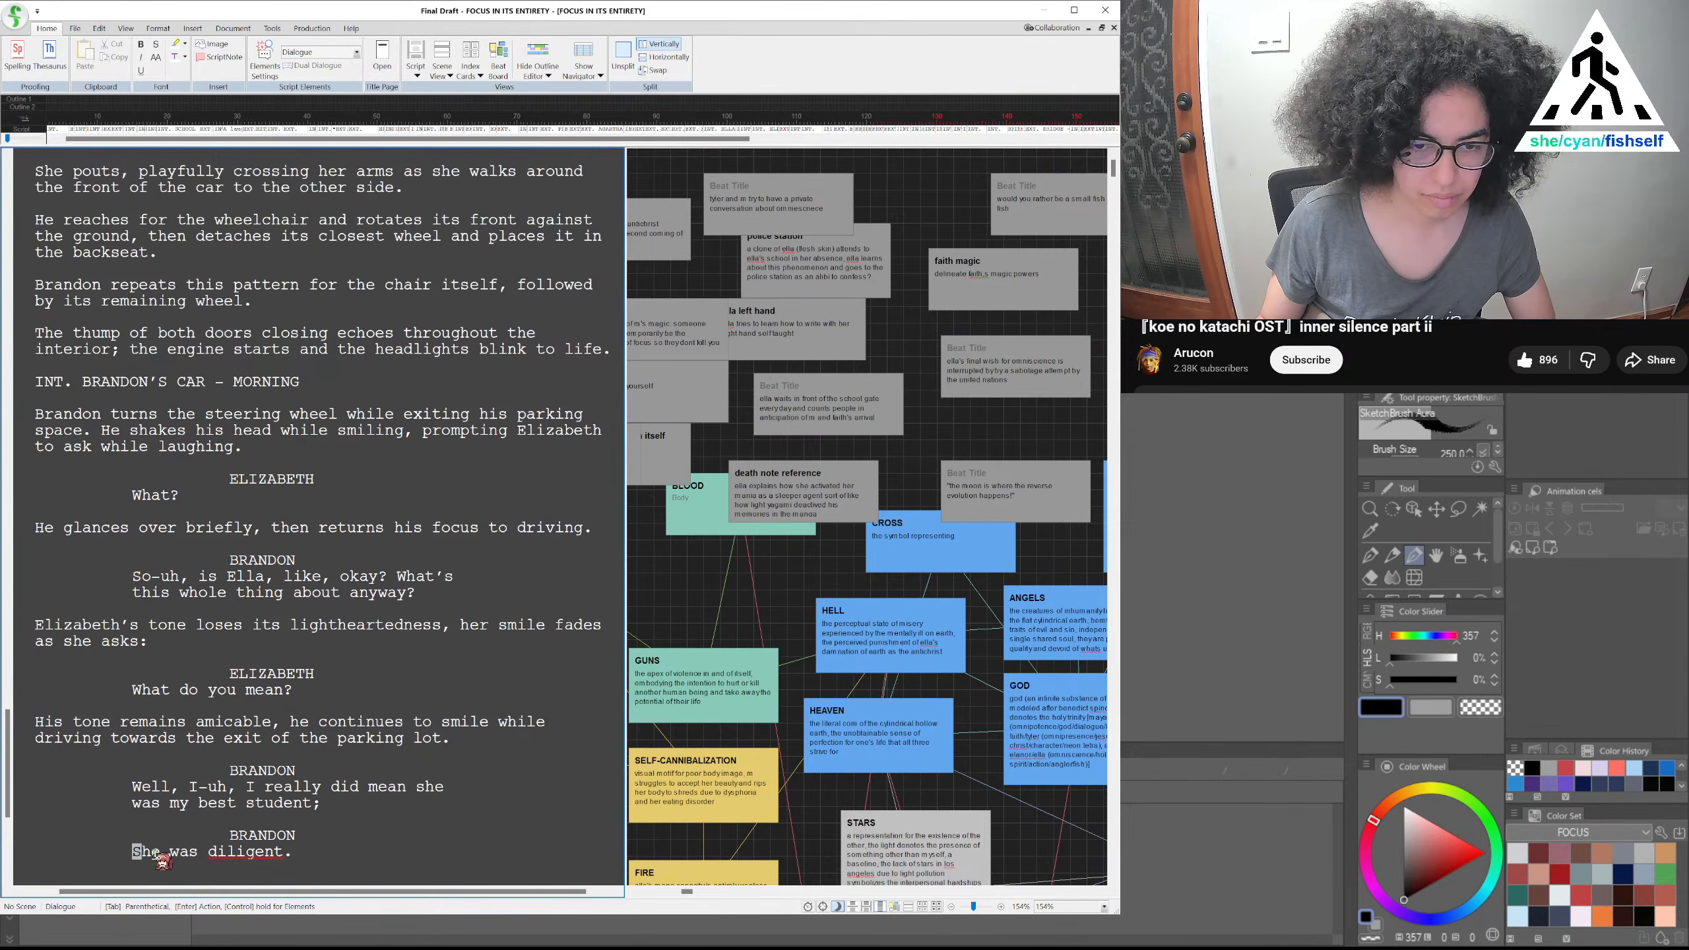
type("s")
Add the action line "He pauses, sniffling for a moment." below Brandon's "she was diligent."
left_click(306, 853)
key("Return")
type("H pauses")
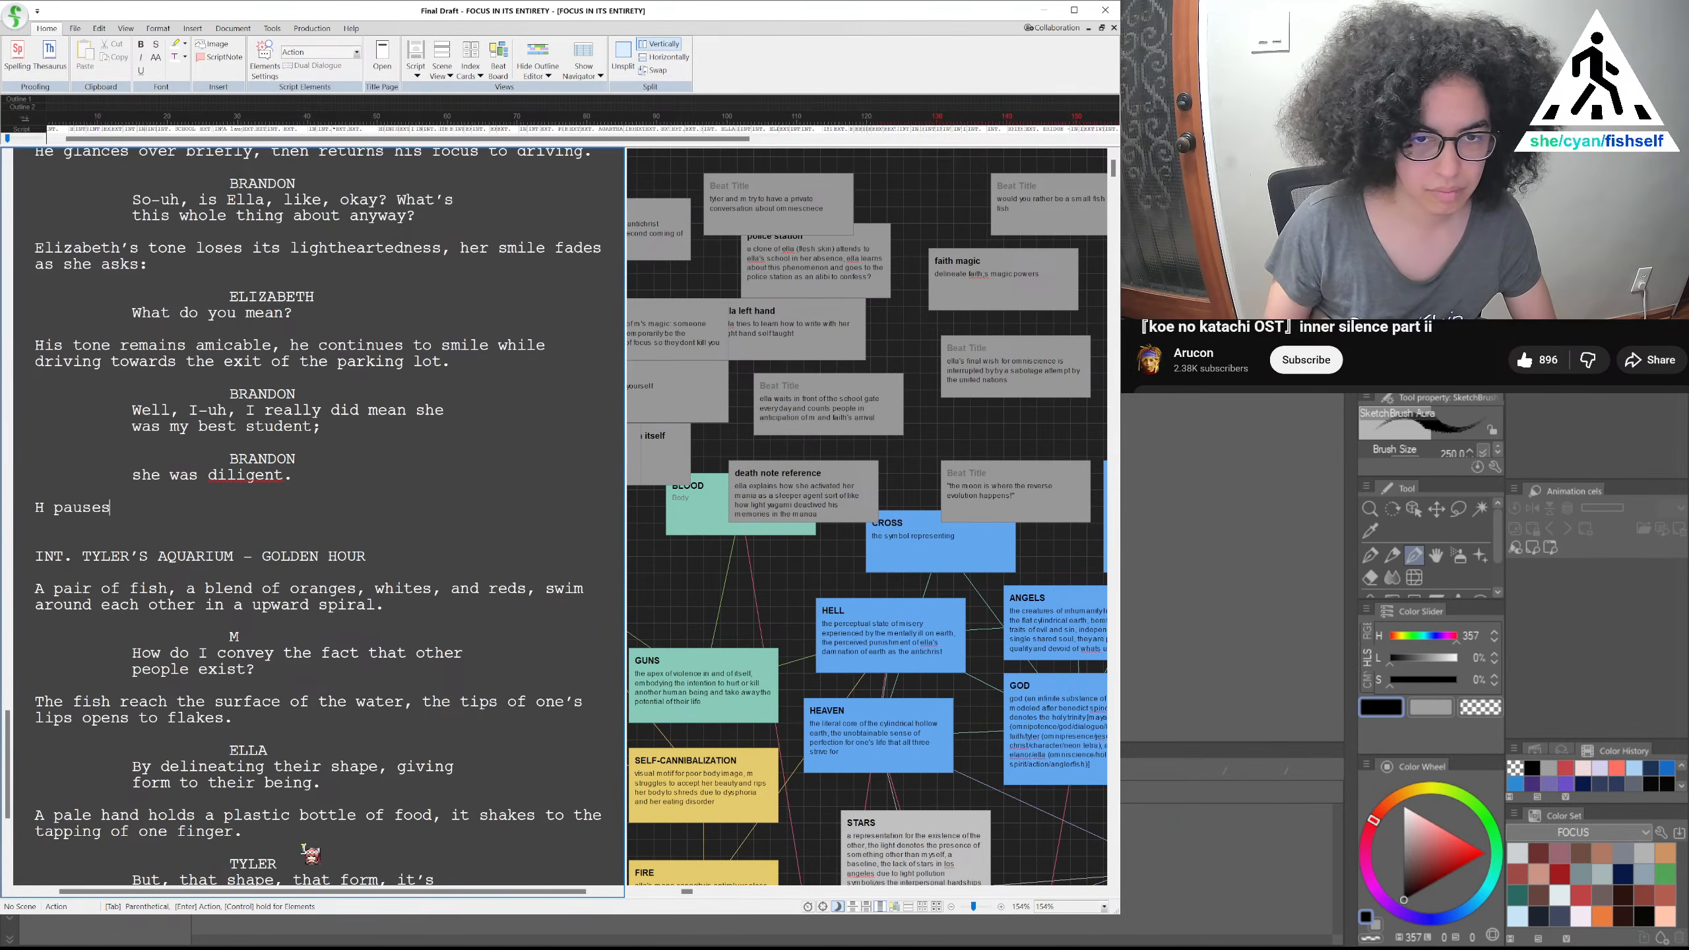
left_click(245, 474)
left_click(214, 507)
left_click(41, 506)
type("es,")
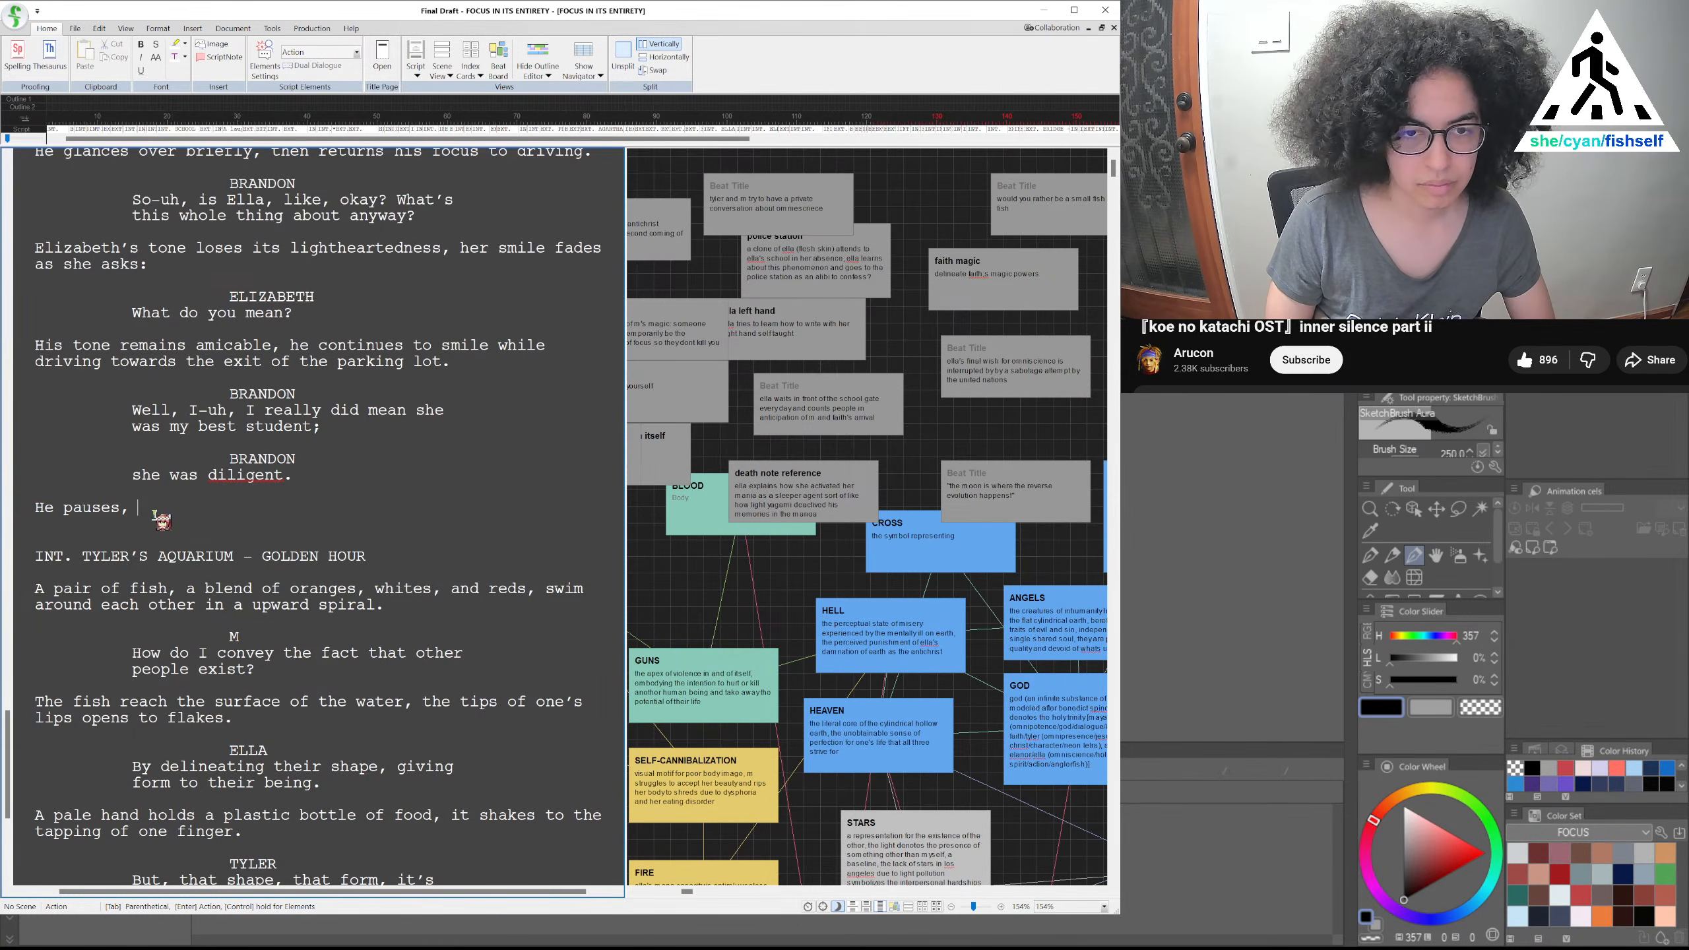
type(" sniffling")
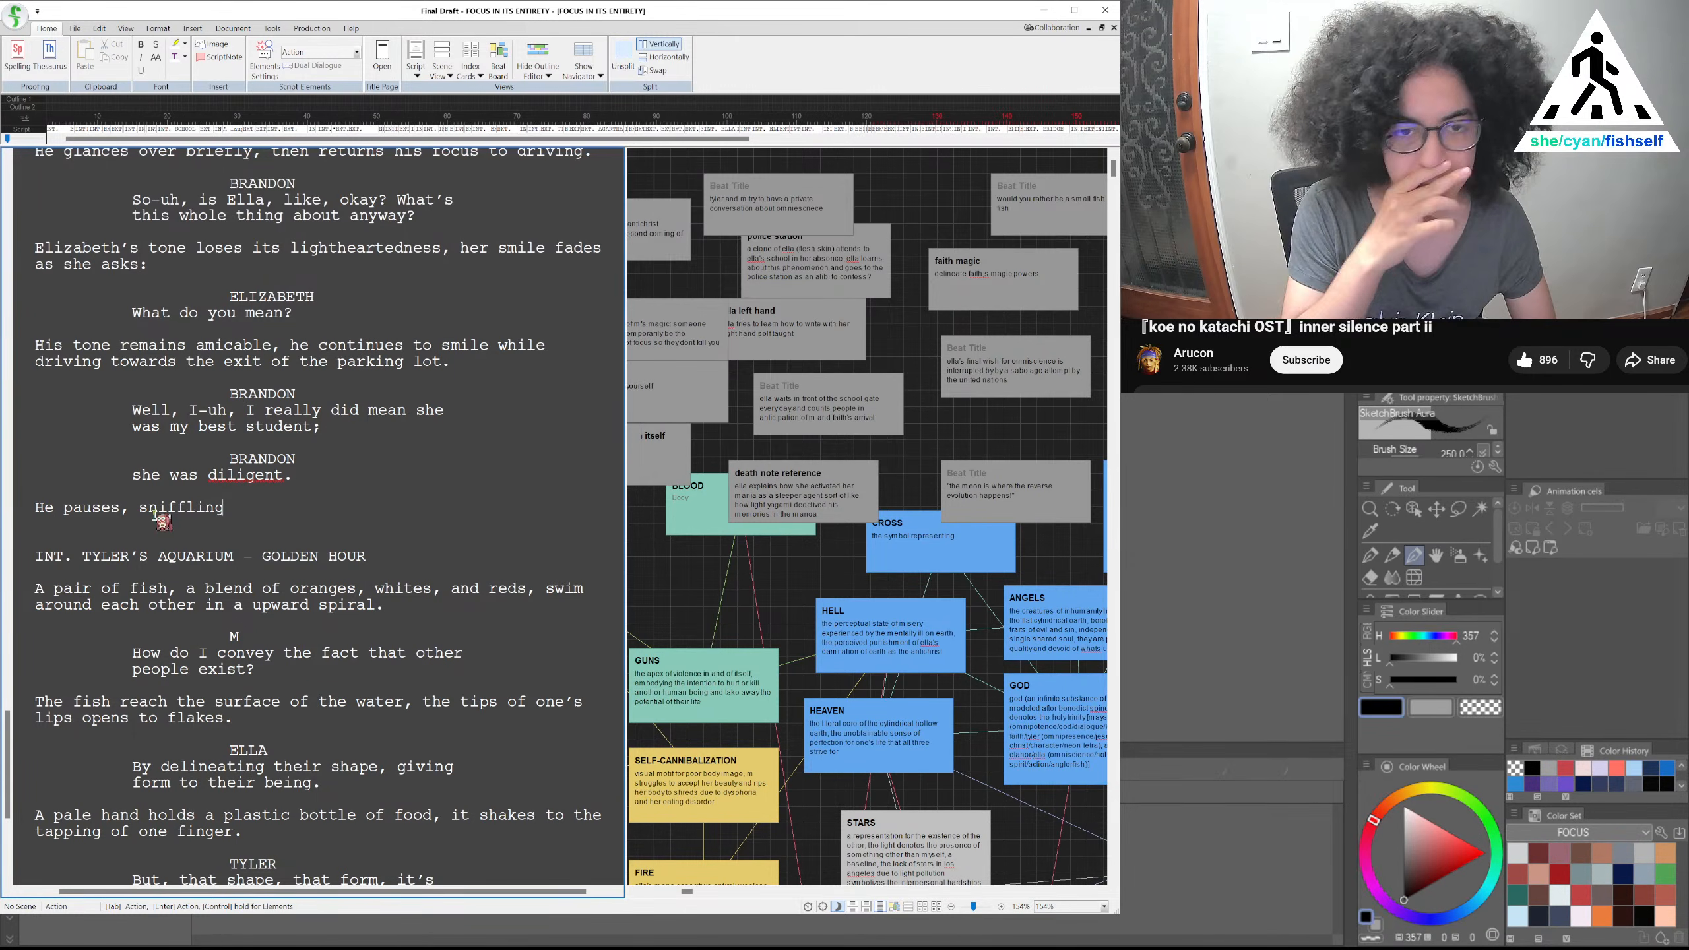
type(" for a moment.")
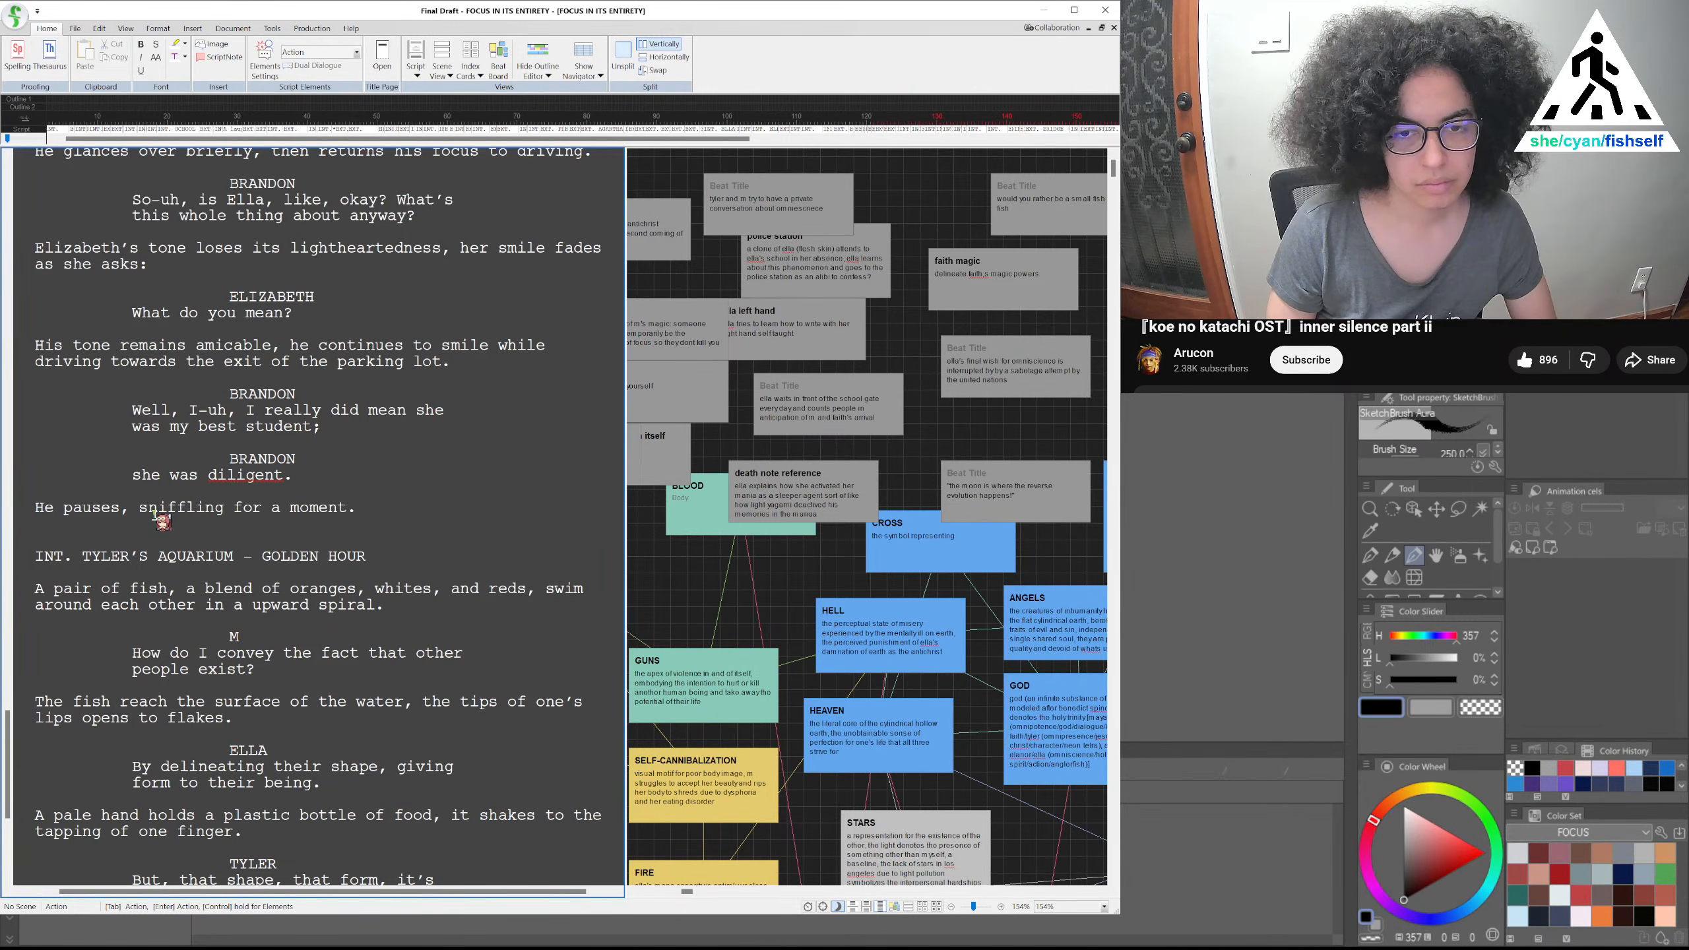
Add a BRANDON dialogue block reading "Very motivated. Always on time." below the action line about his pause
key("Return")
key("Tab")
type("BRANDON")
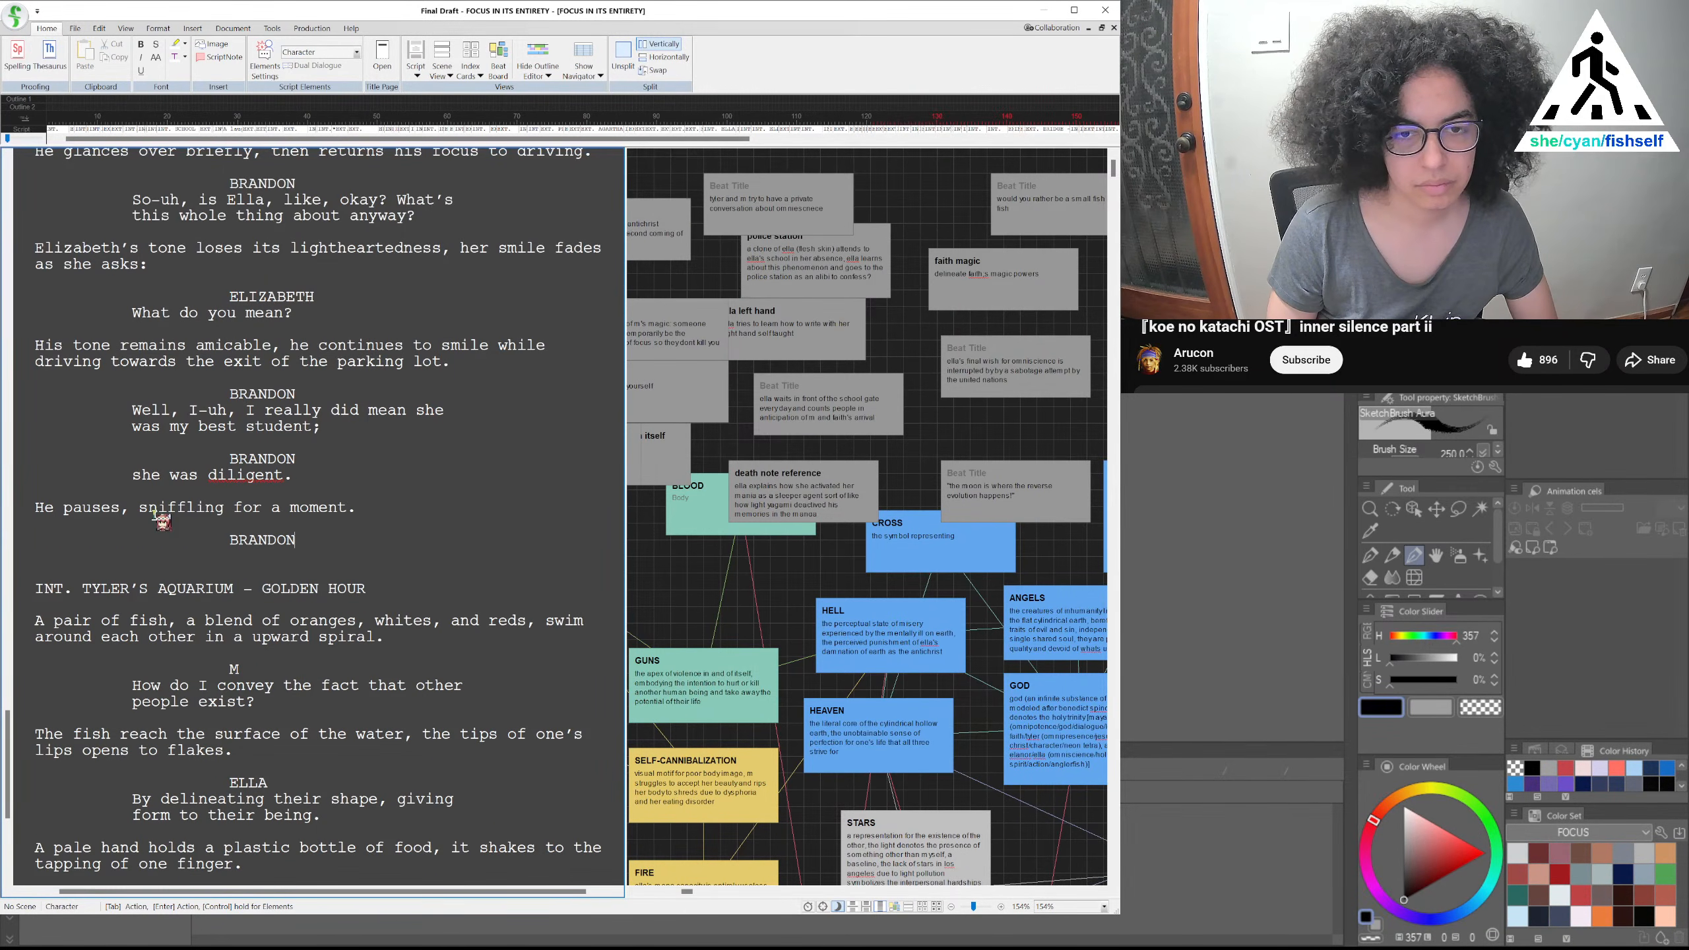
key("Return")
type("Very")
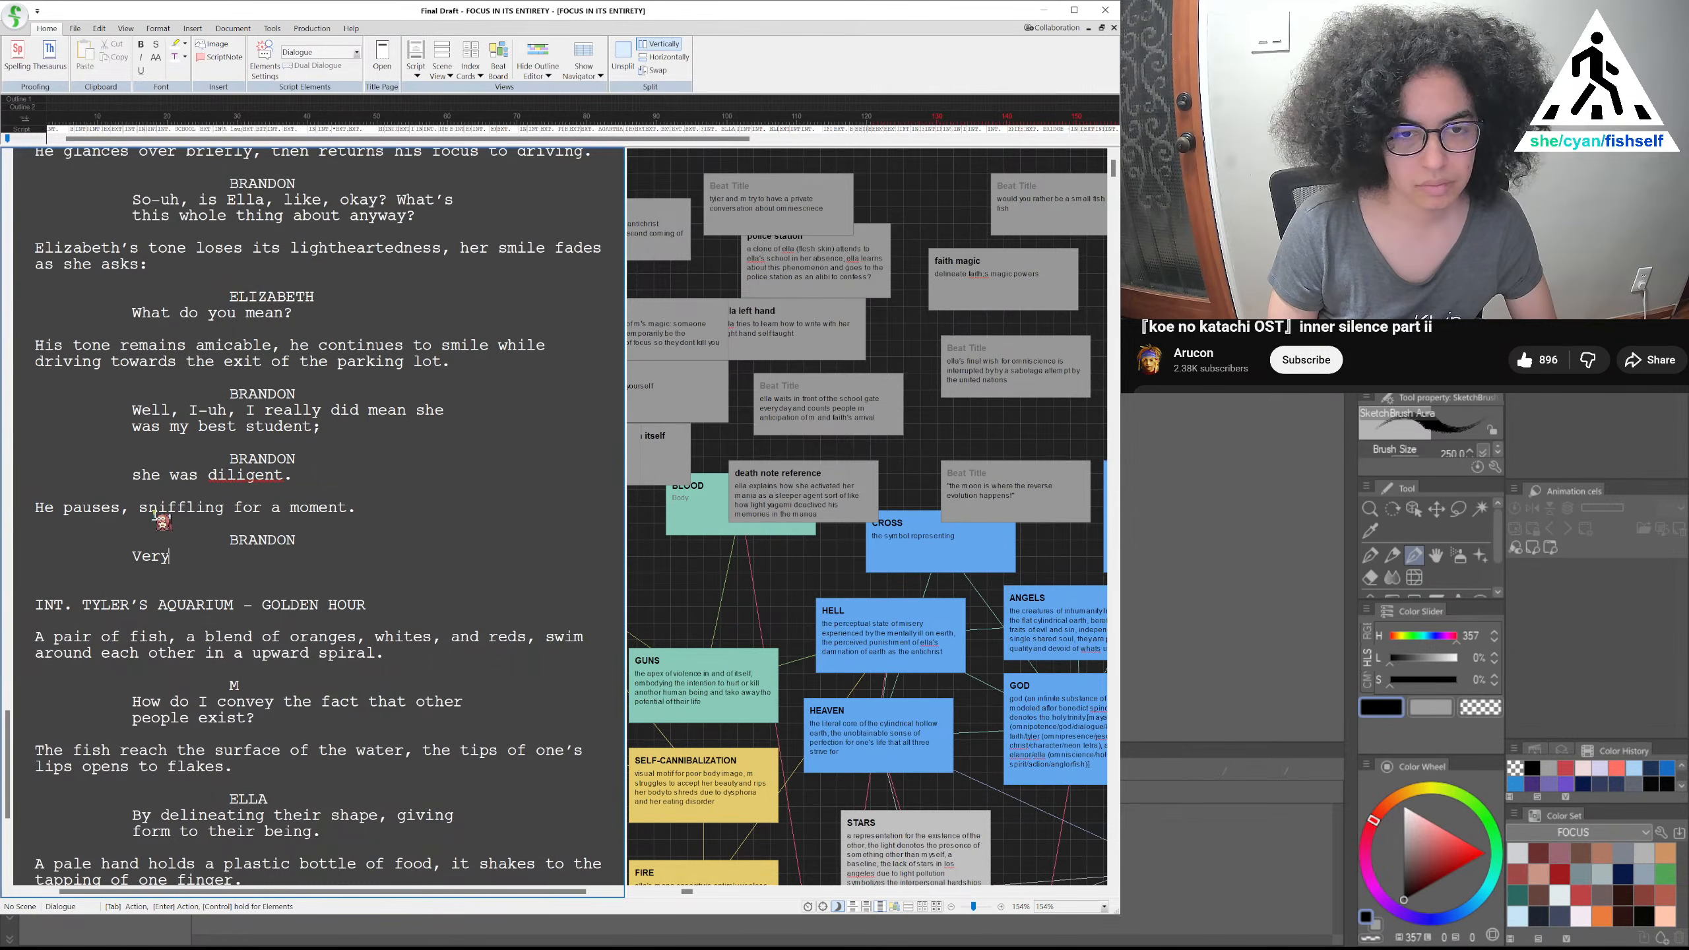
type(" motivated.")
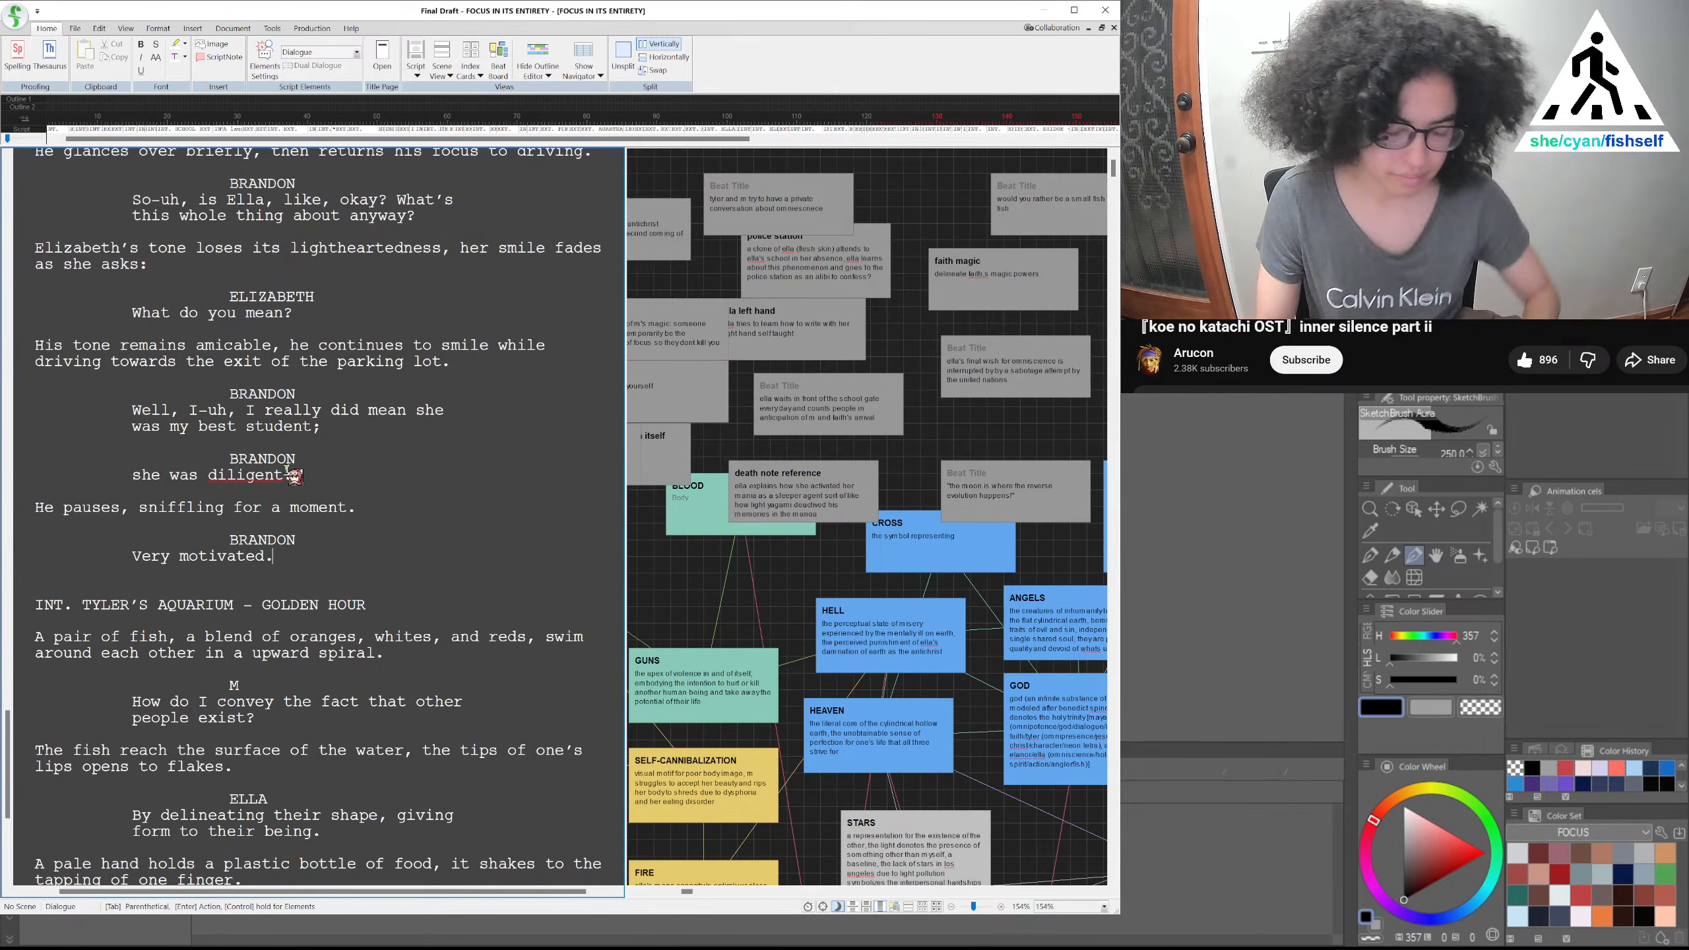
type("Always on time.")
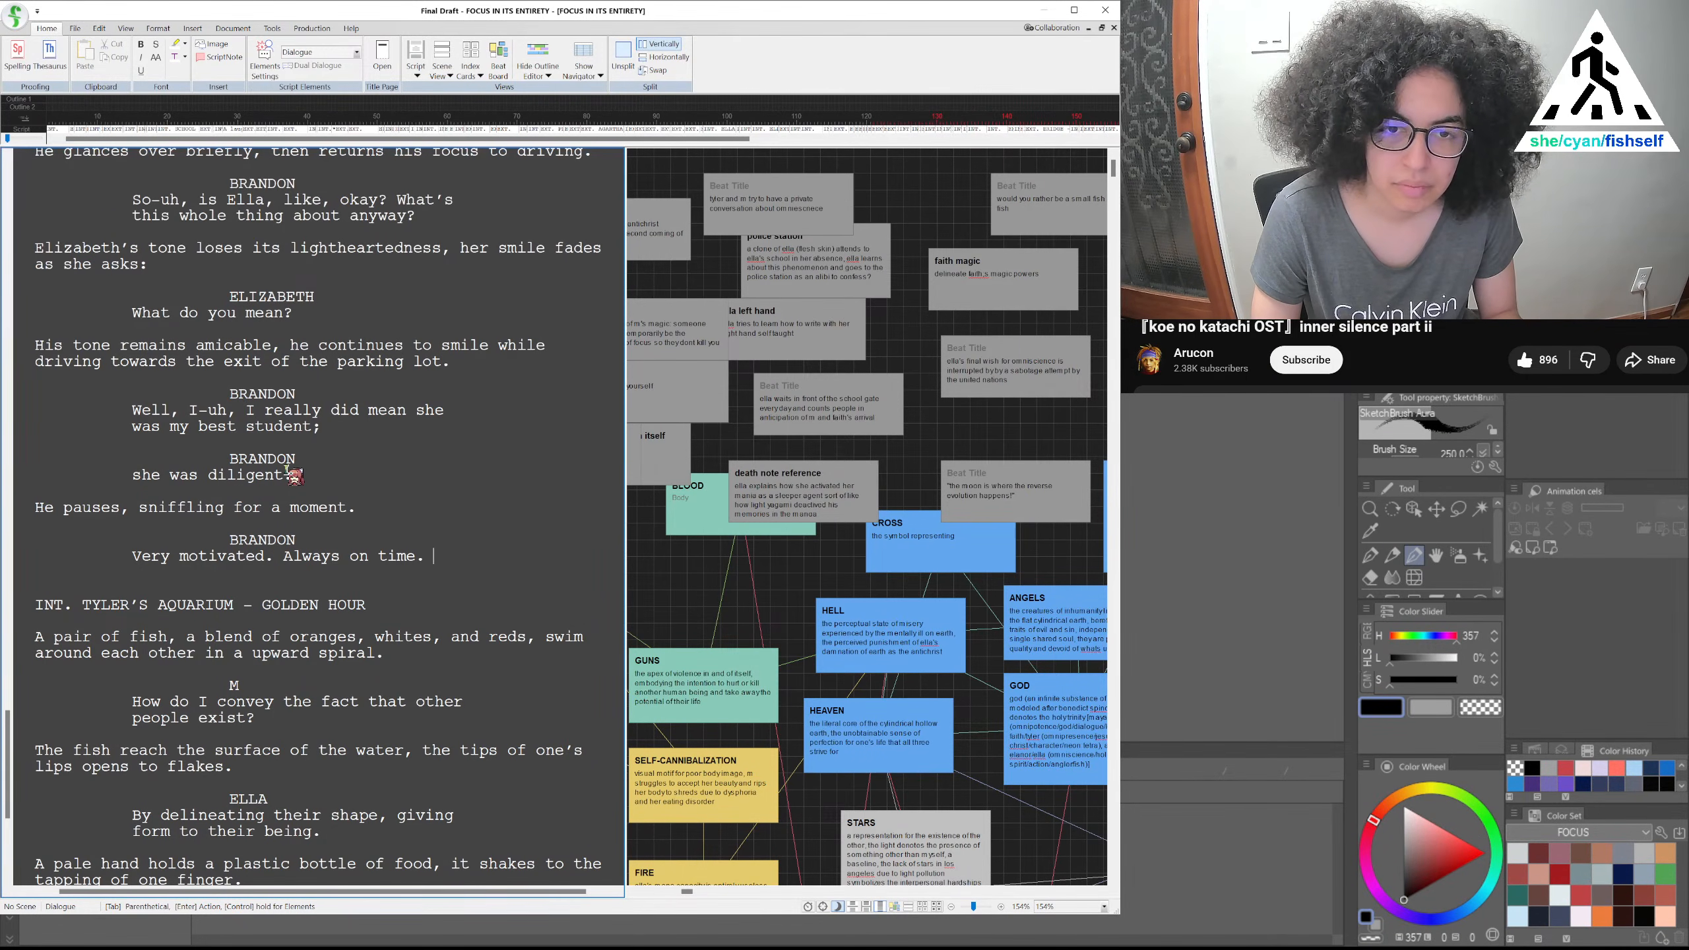
type("Always submitt")
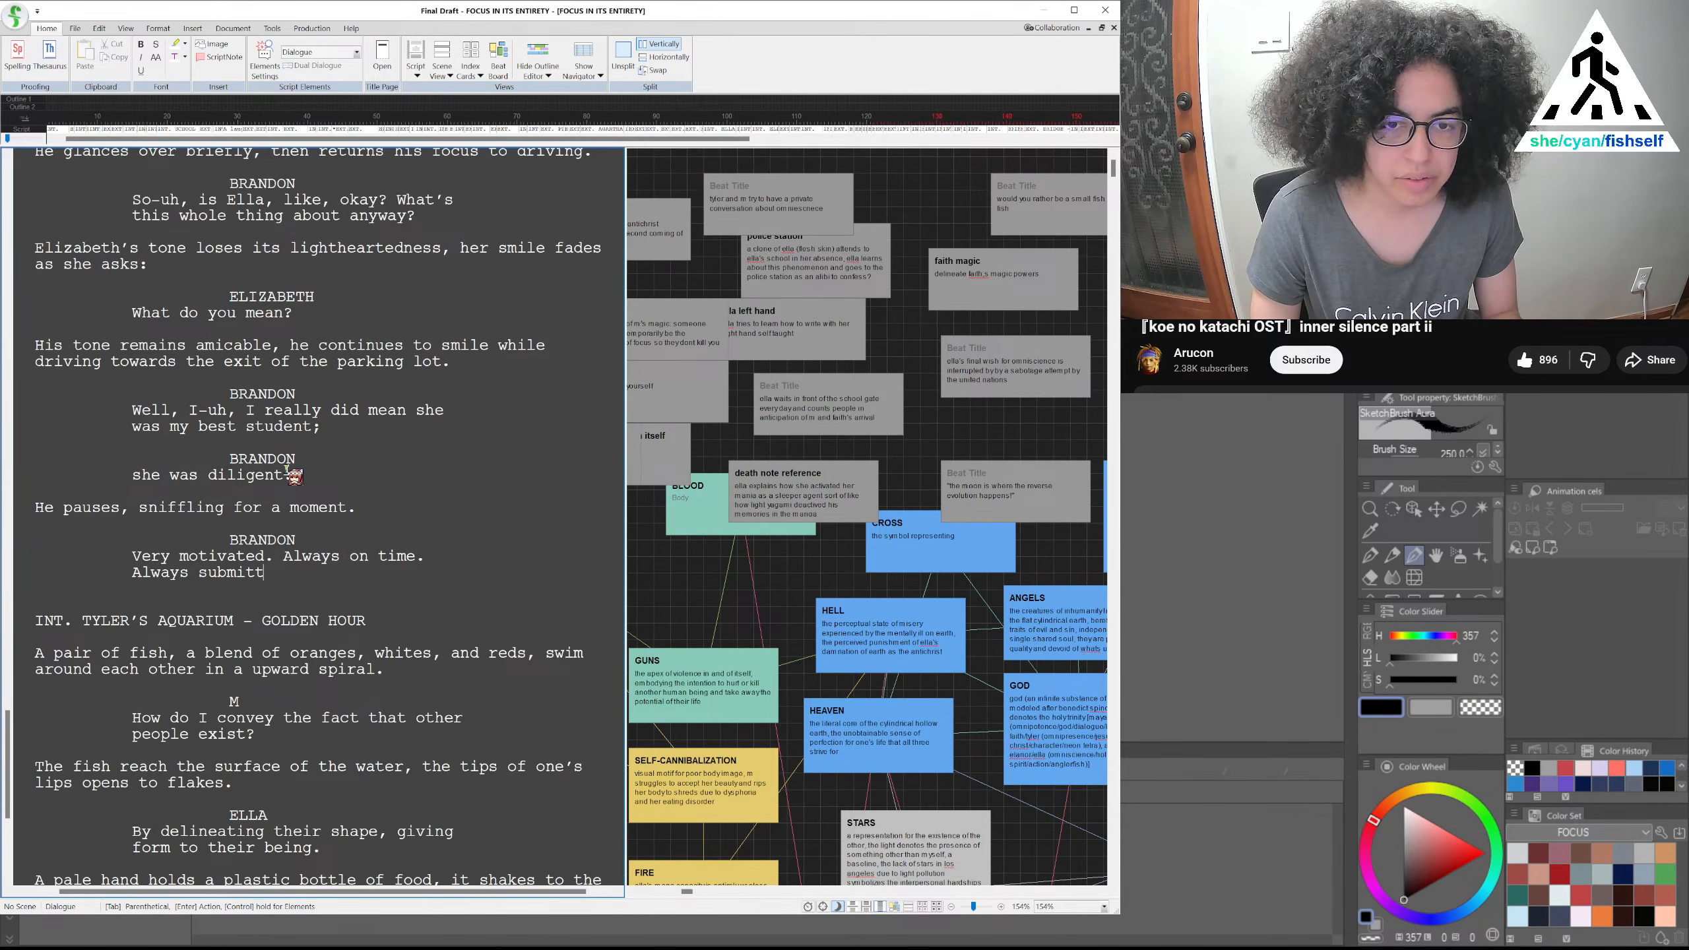
type("ed her work early")
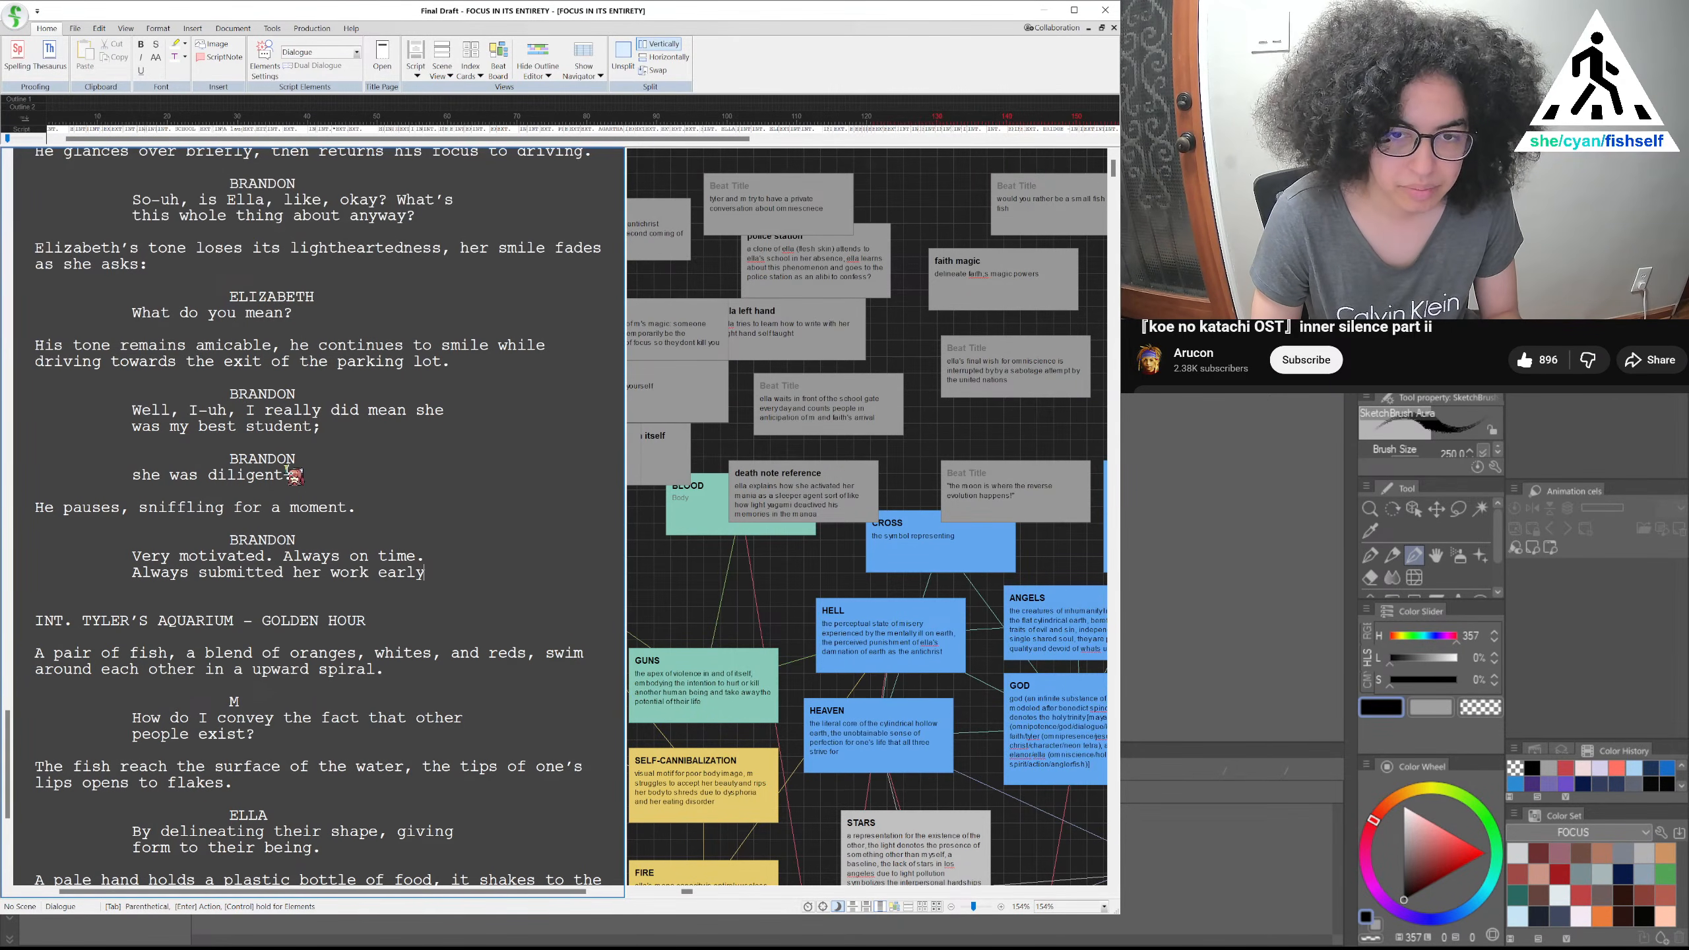
key("ctrl+BackSpace")
key("ctrl+BackSpace")
key("ctrl+BackSpace")
key("ctrl+BackSpace")
key("ctrl+BackSpace")
key("ctrl+BackSpace")
key("ctrl+BackSpace")
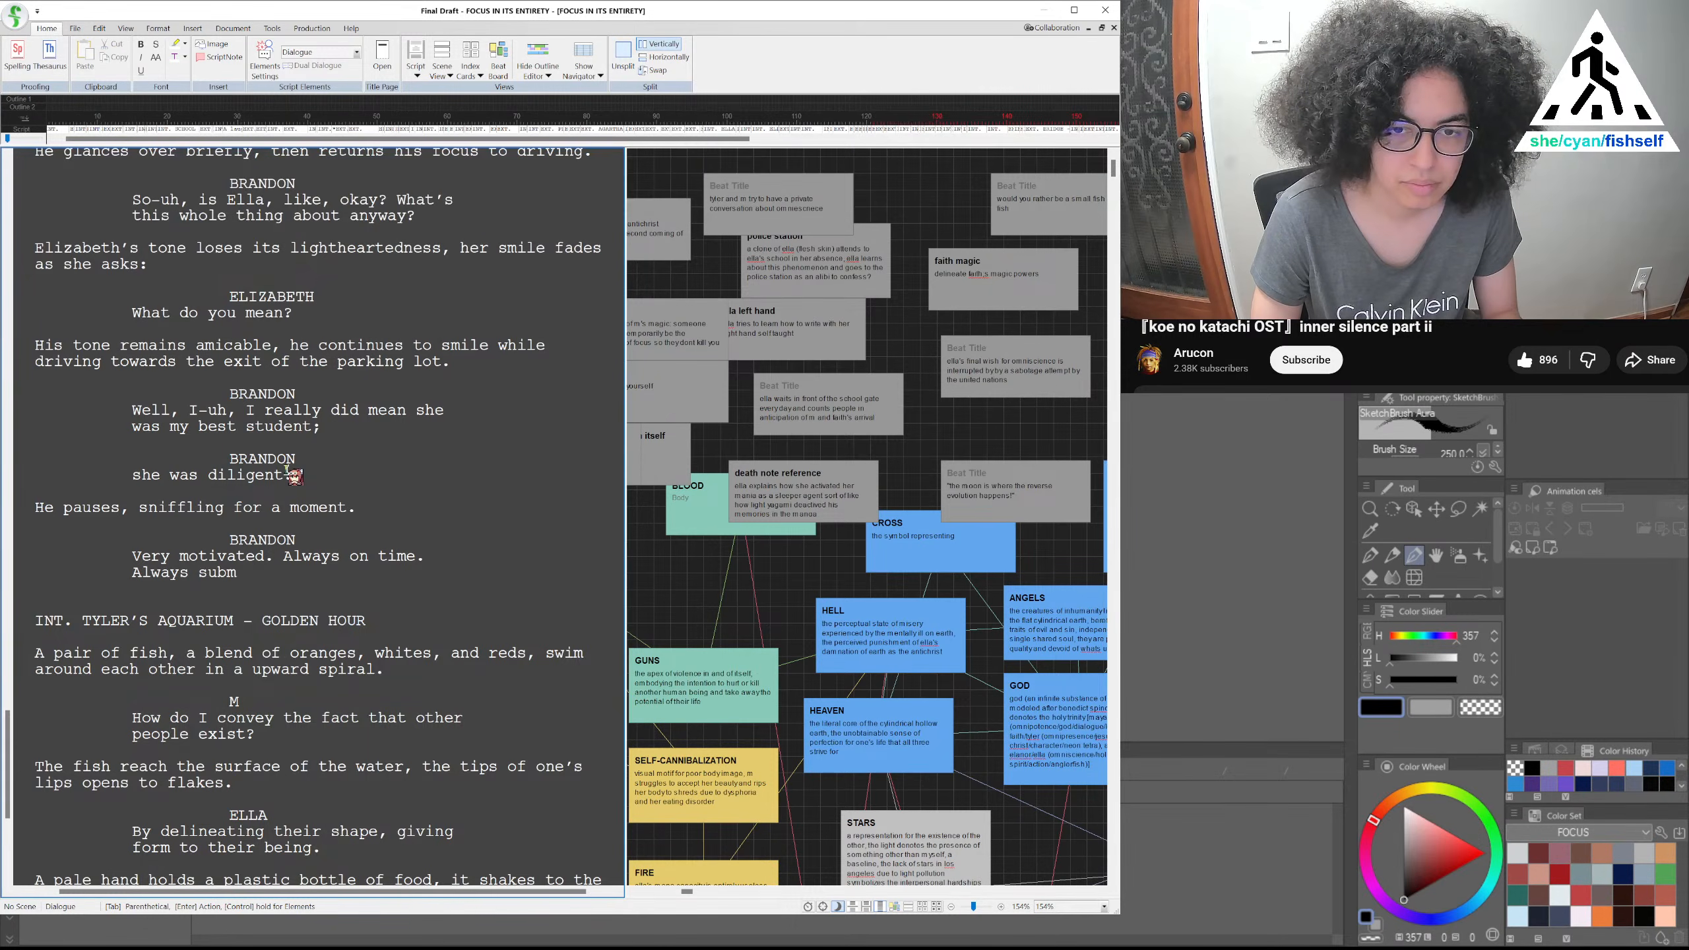
Replace "on time" with "early to class" in Brandon's dialogue below the action line about his pause
key("BackSpace")
key("BackSpace")
key("BackSpace")
type("early to class")
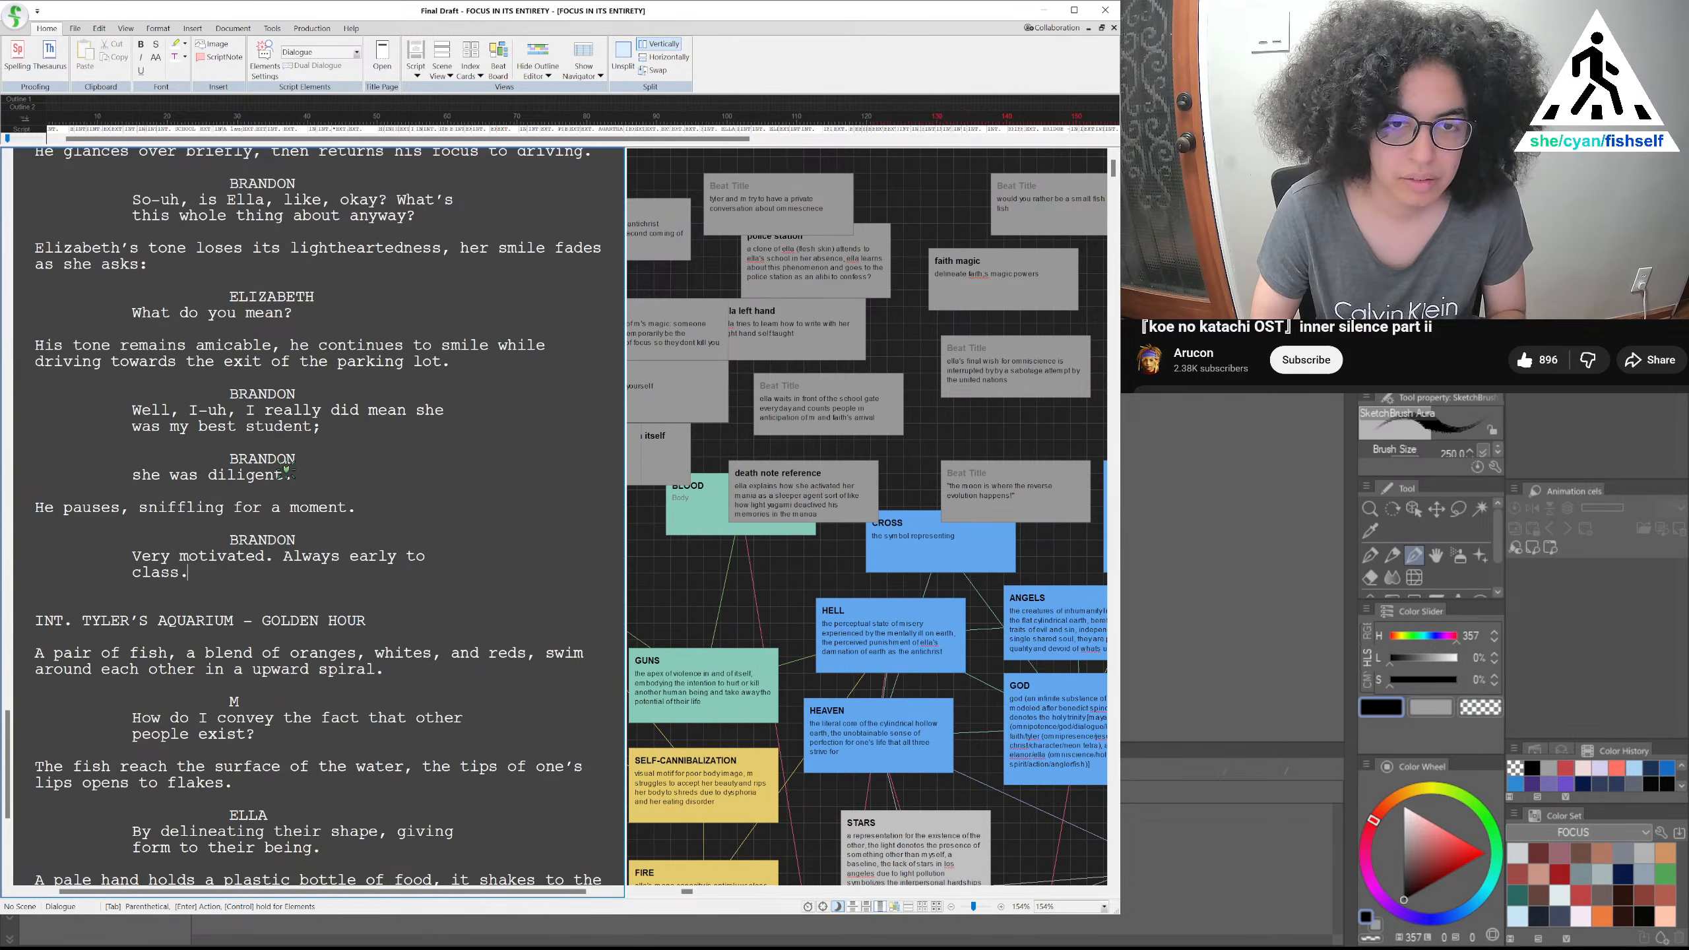
Reword Brandon's dialogue around his pause to read "she was very diligent." and "Very, very motivated too."
left_click(208, 475)
type("very")
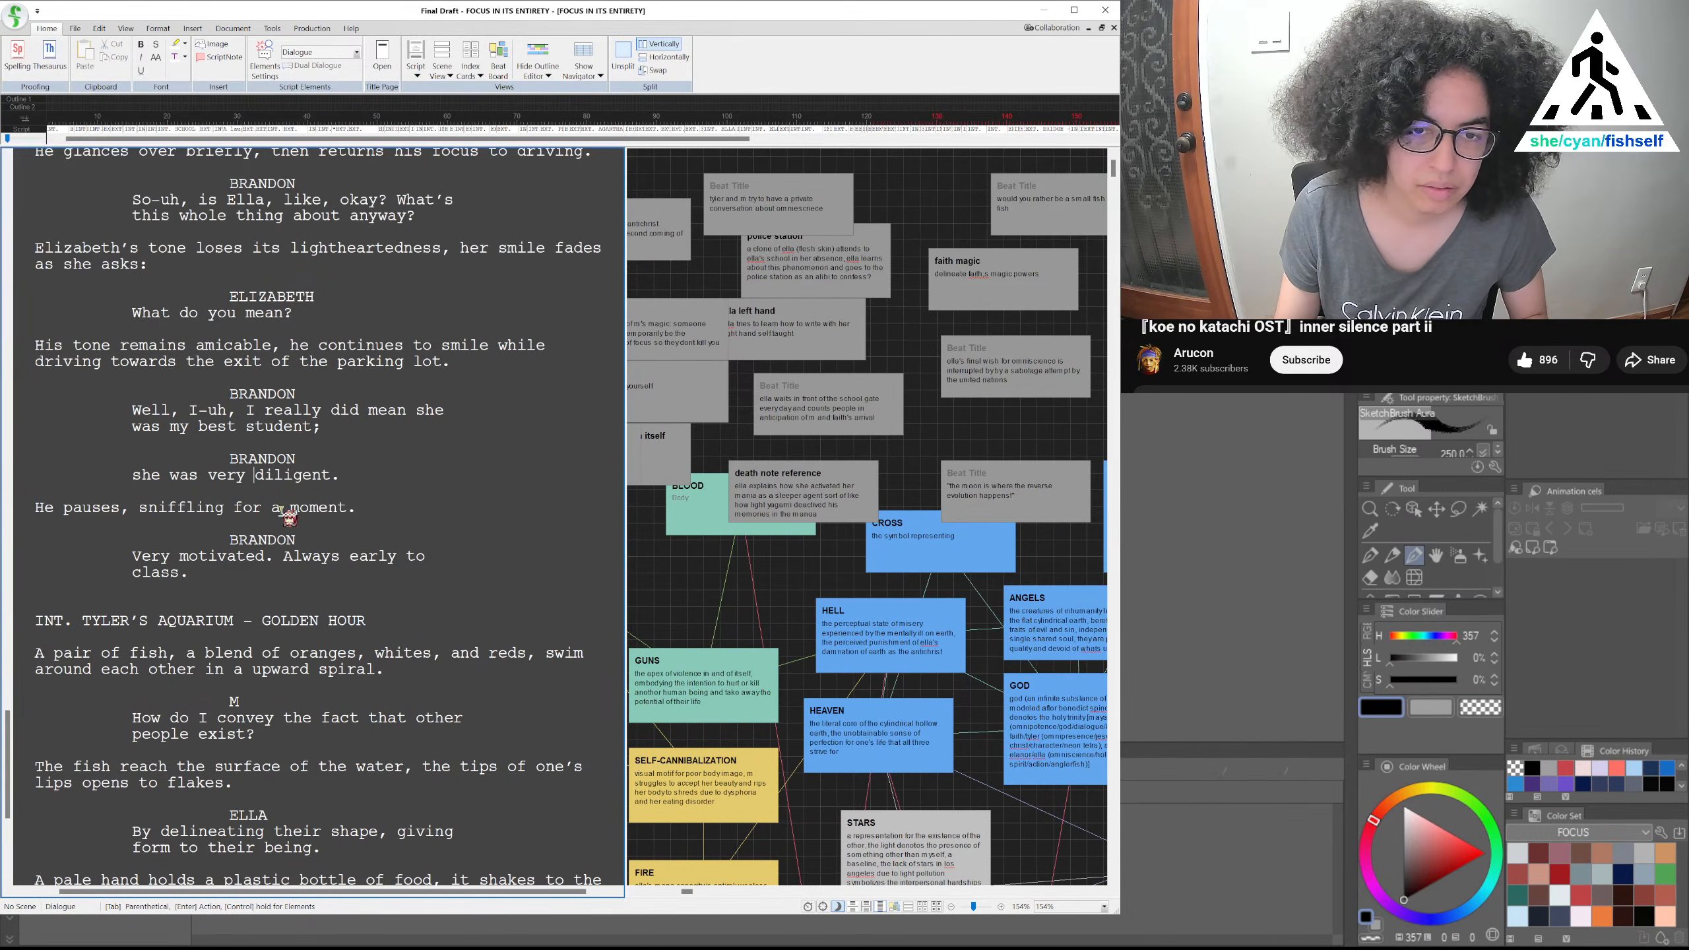
left_click(265, 557)
type("too")
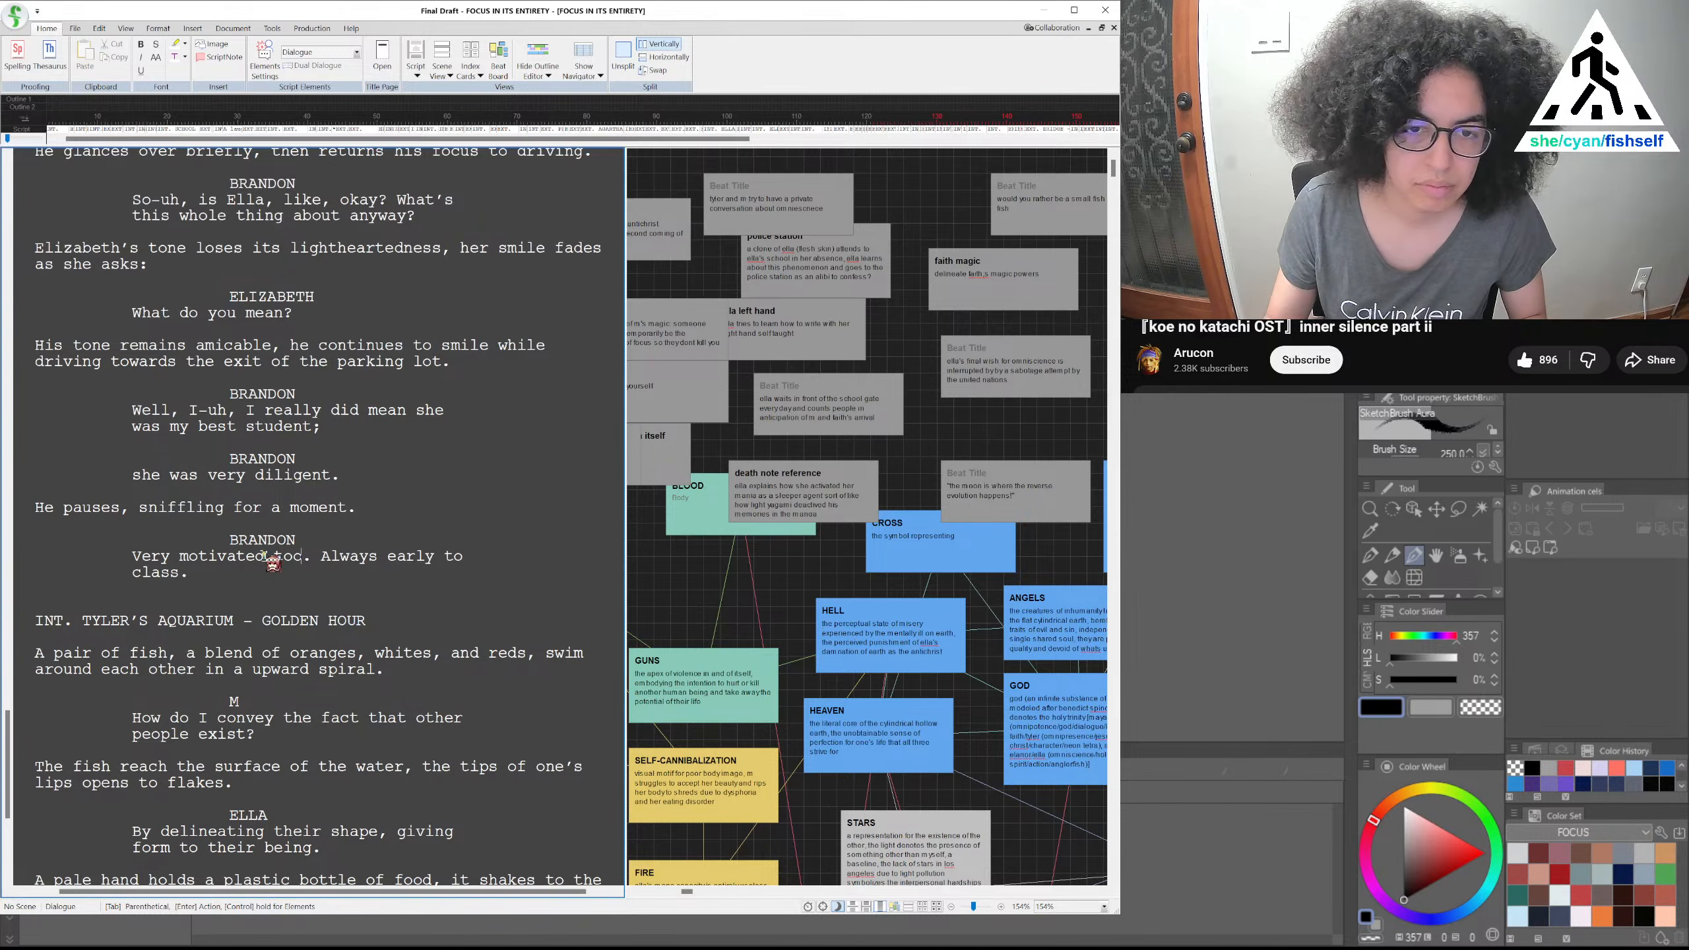
left_click(279, 582)
left_click(270, 573)
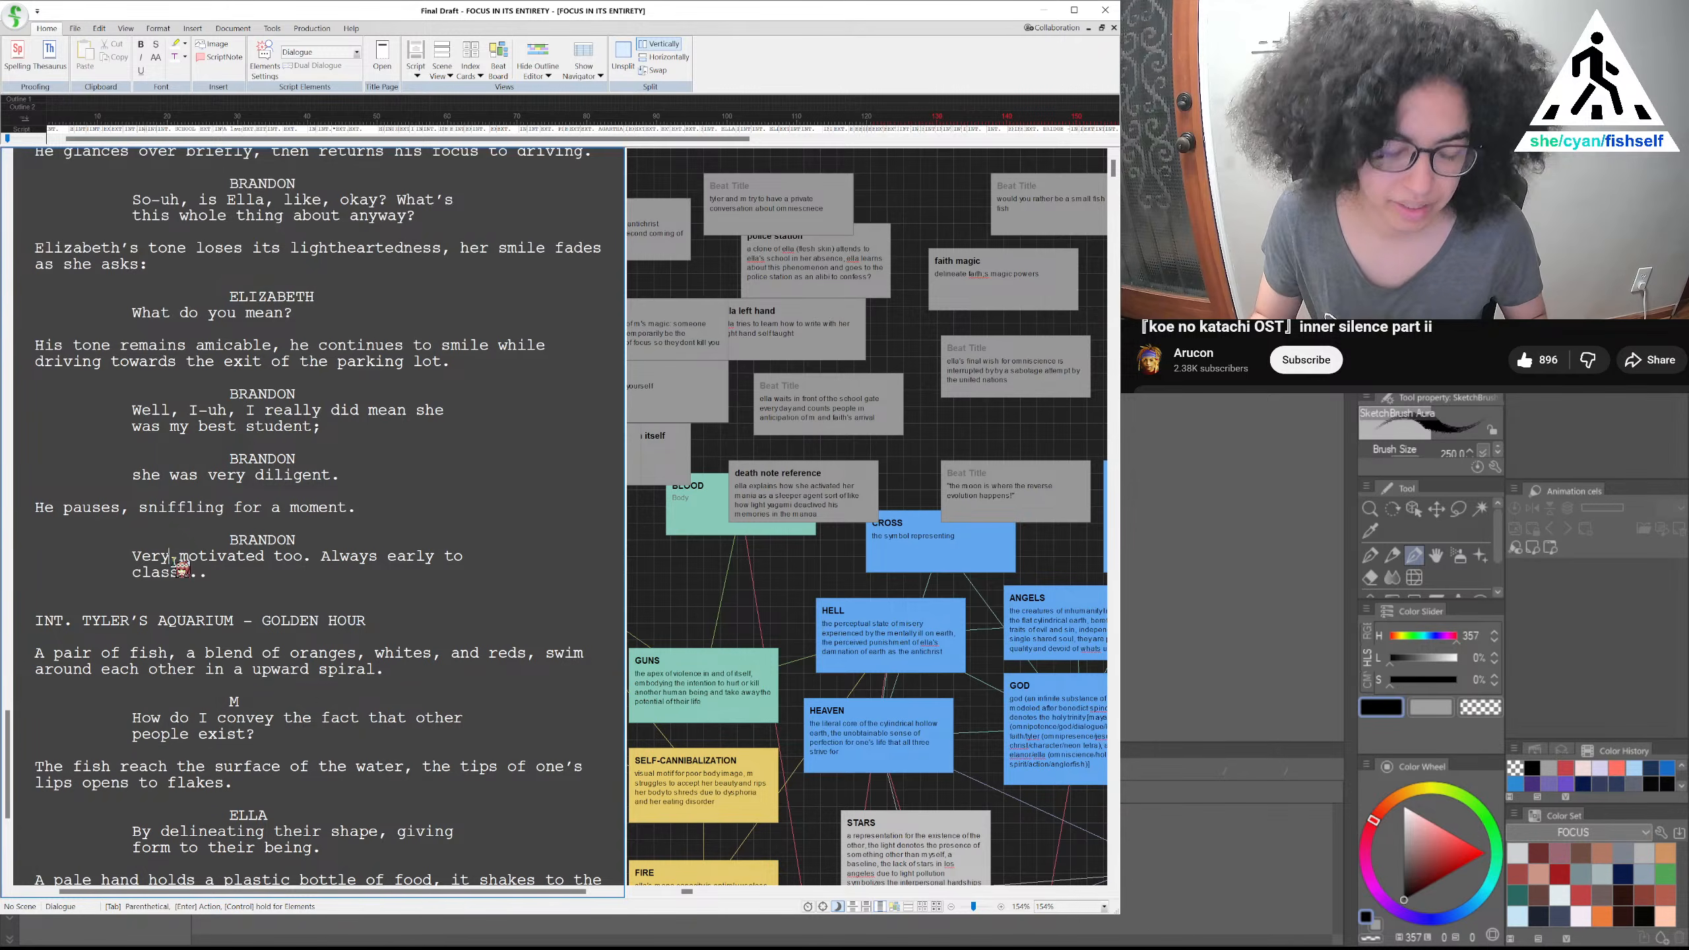
type(", very")
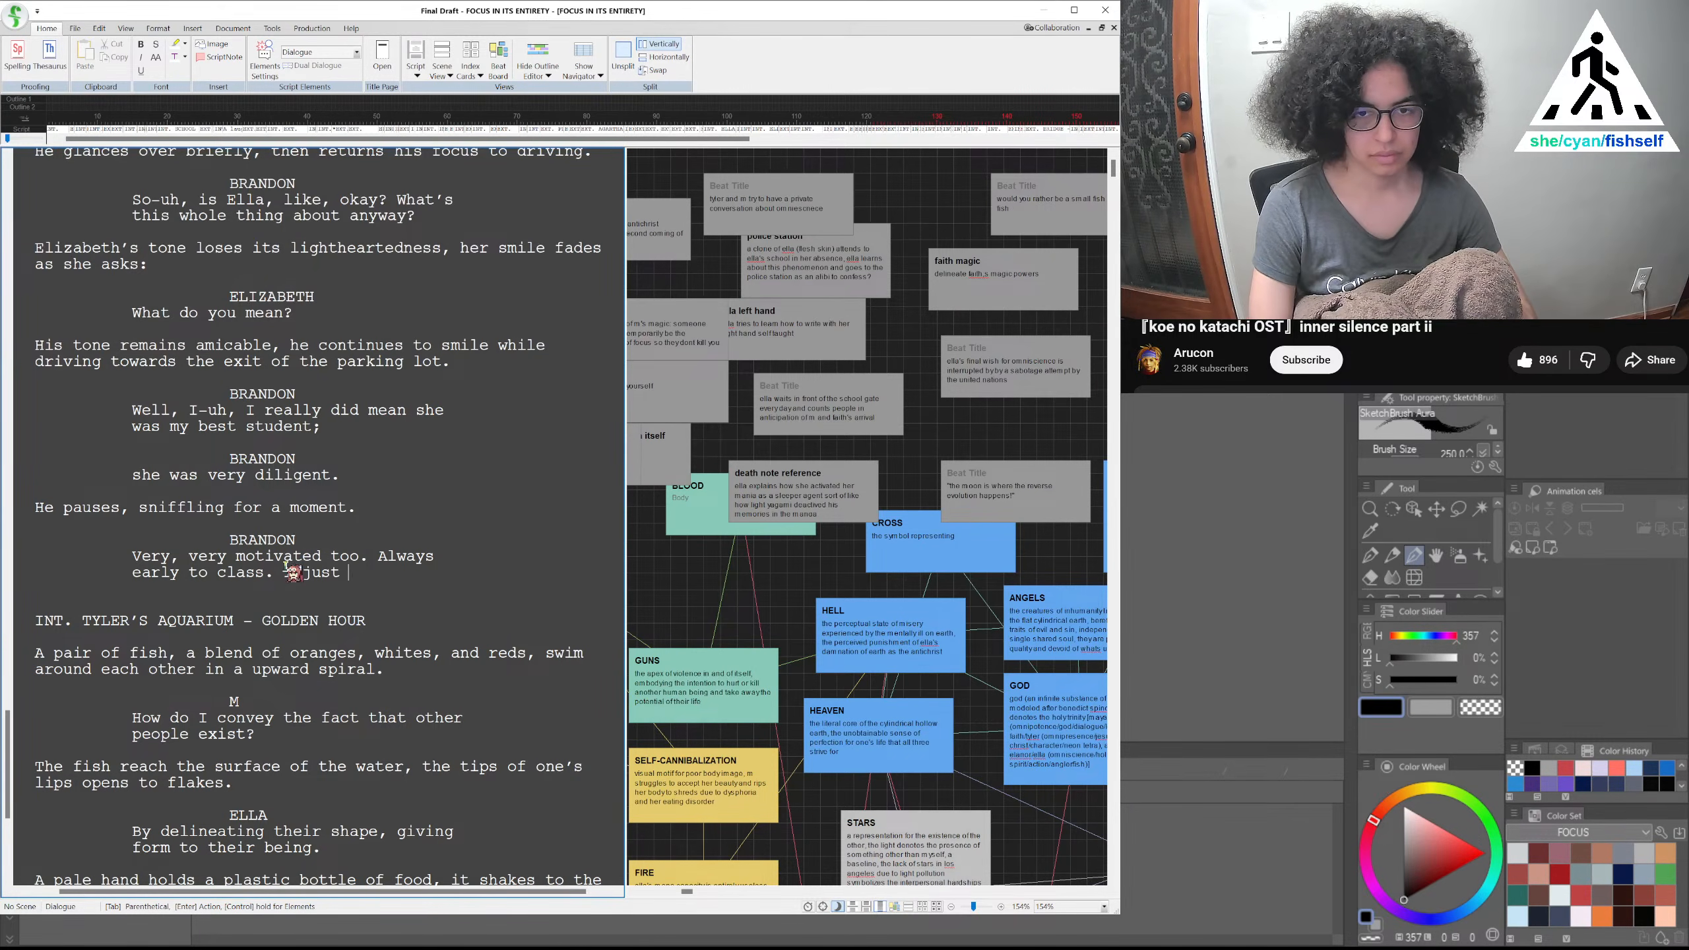
type("could")
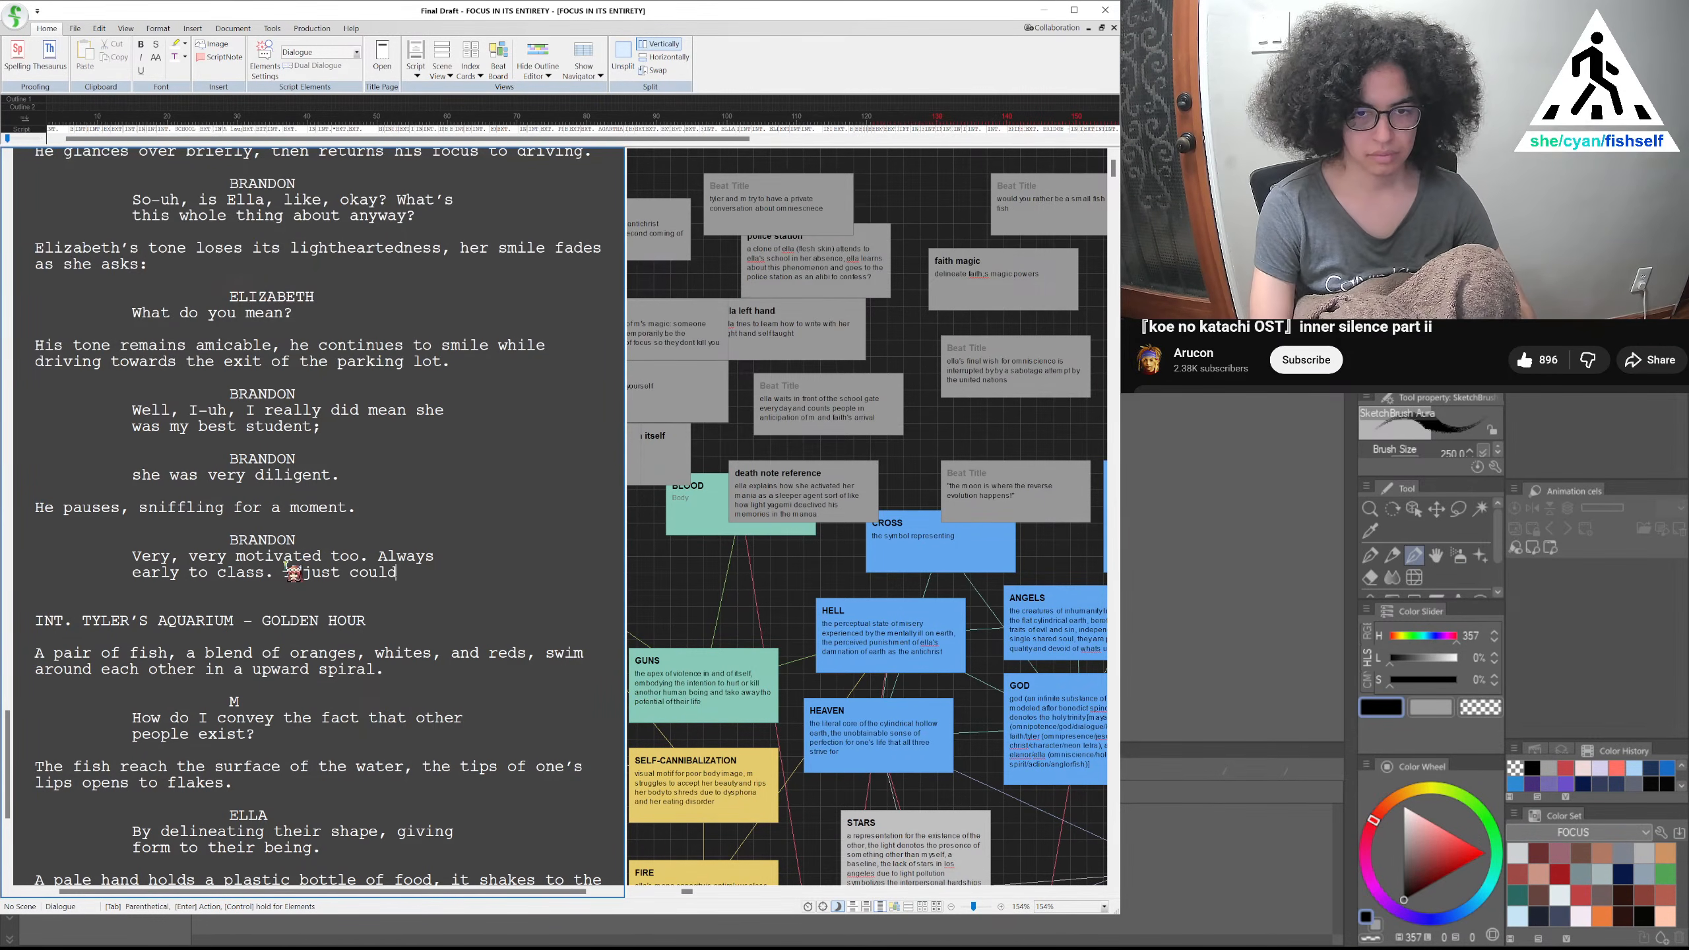
key("BackSpace")
key("BackSpace")
key("BackSpace")
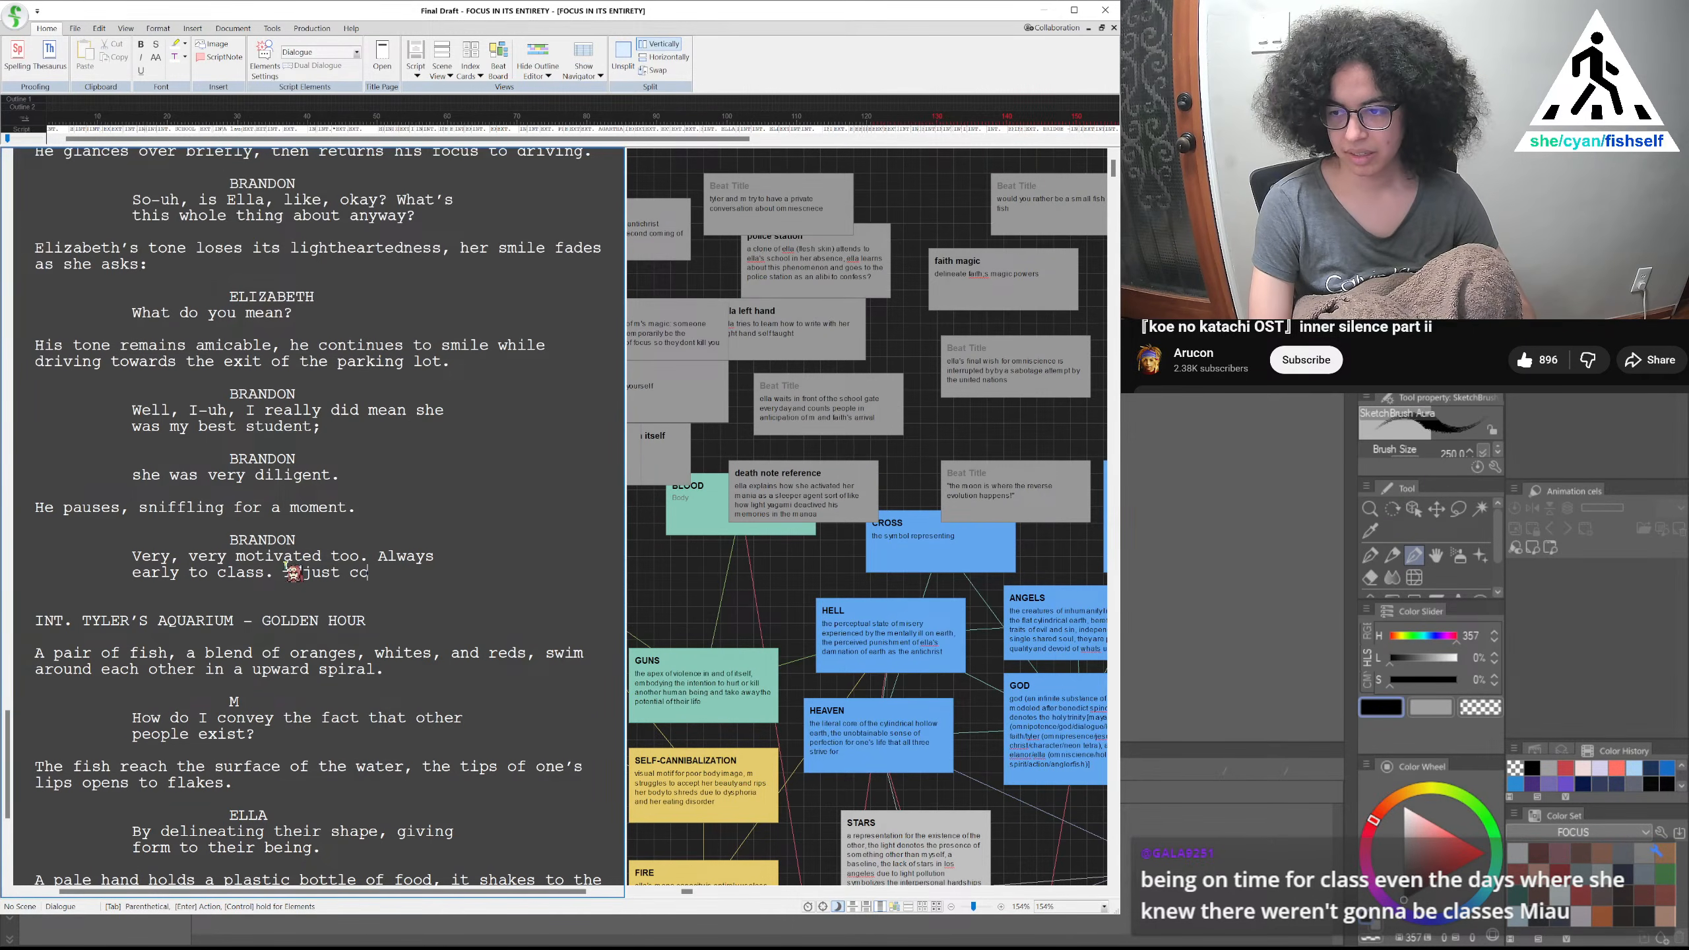
key("BackSpace")
key("BackSpace")
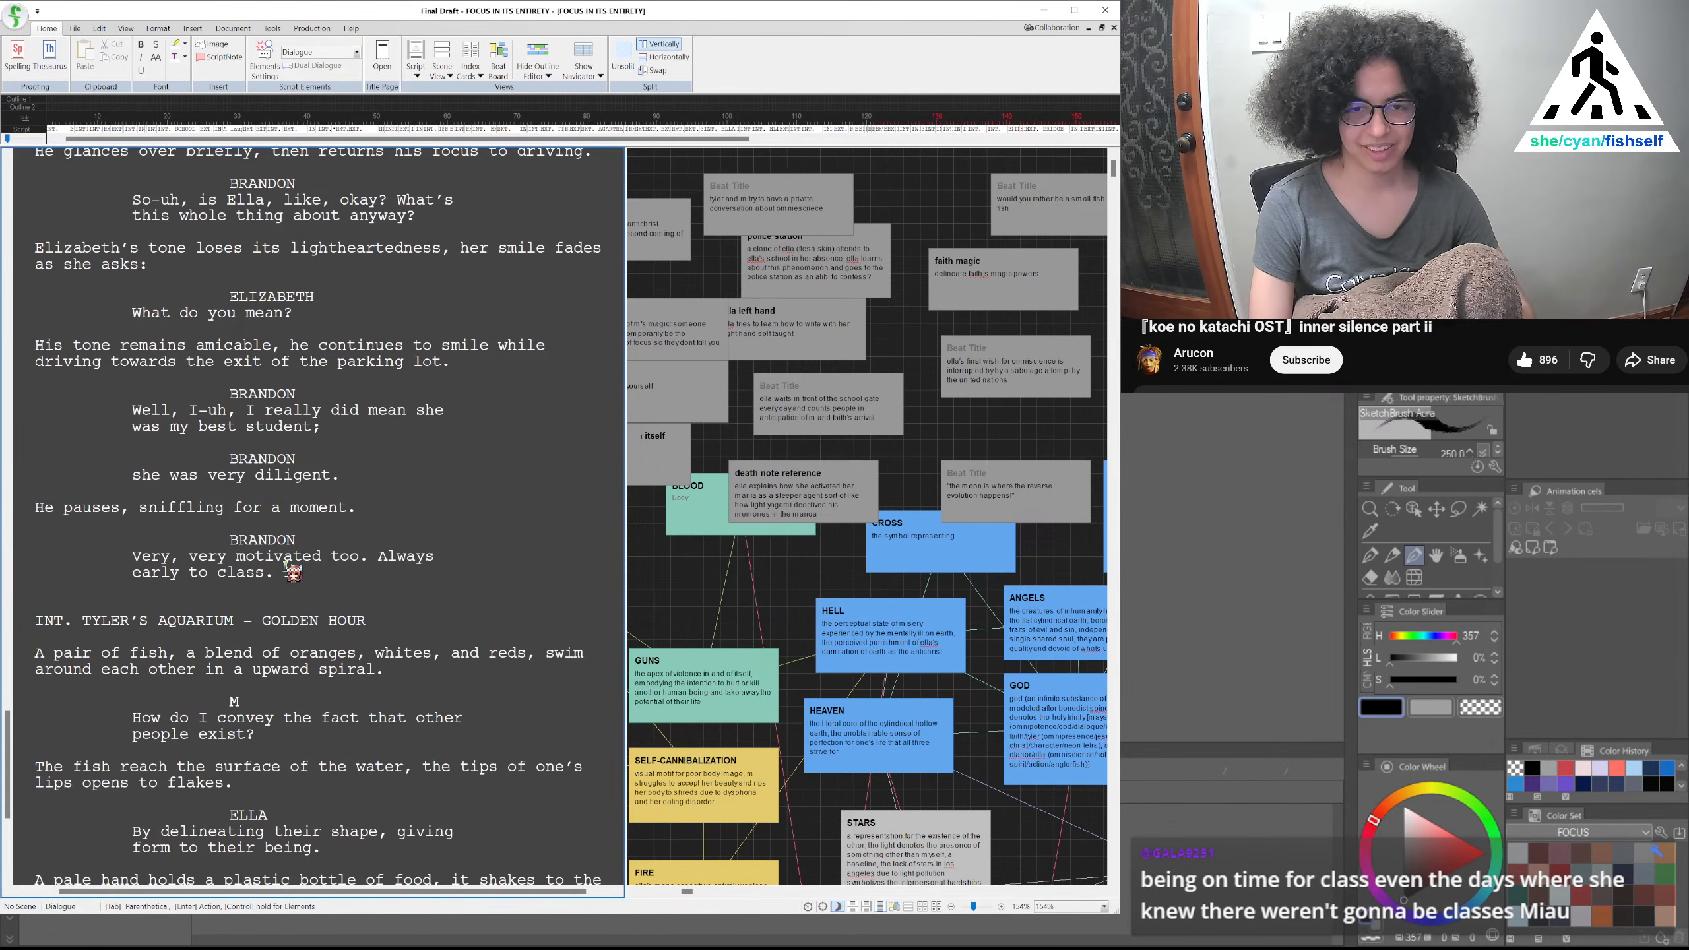
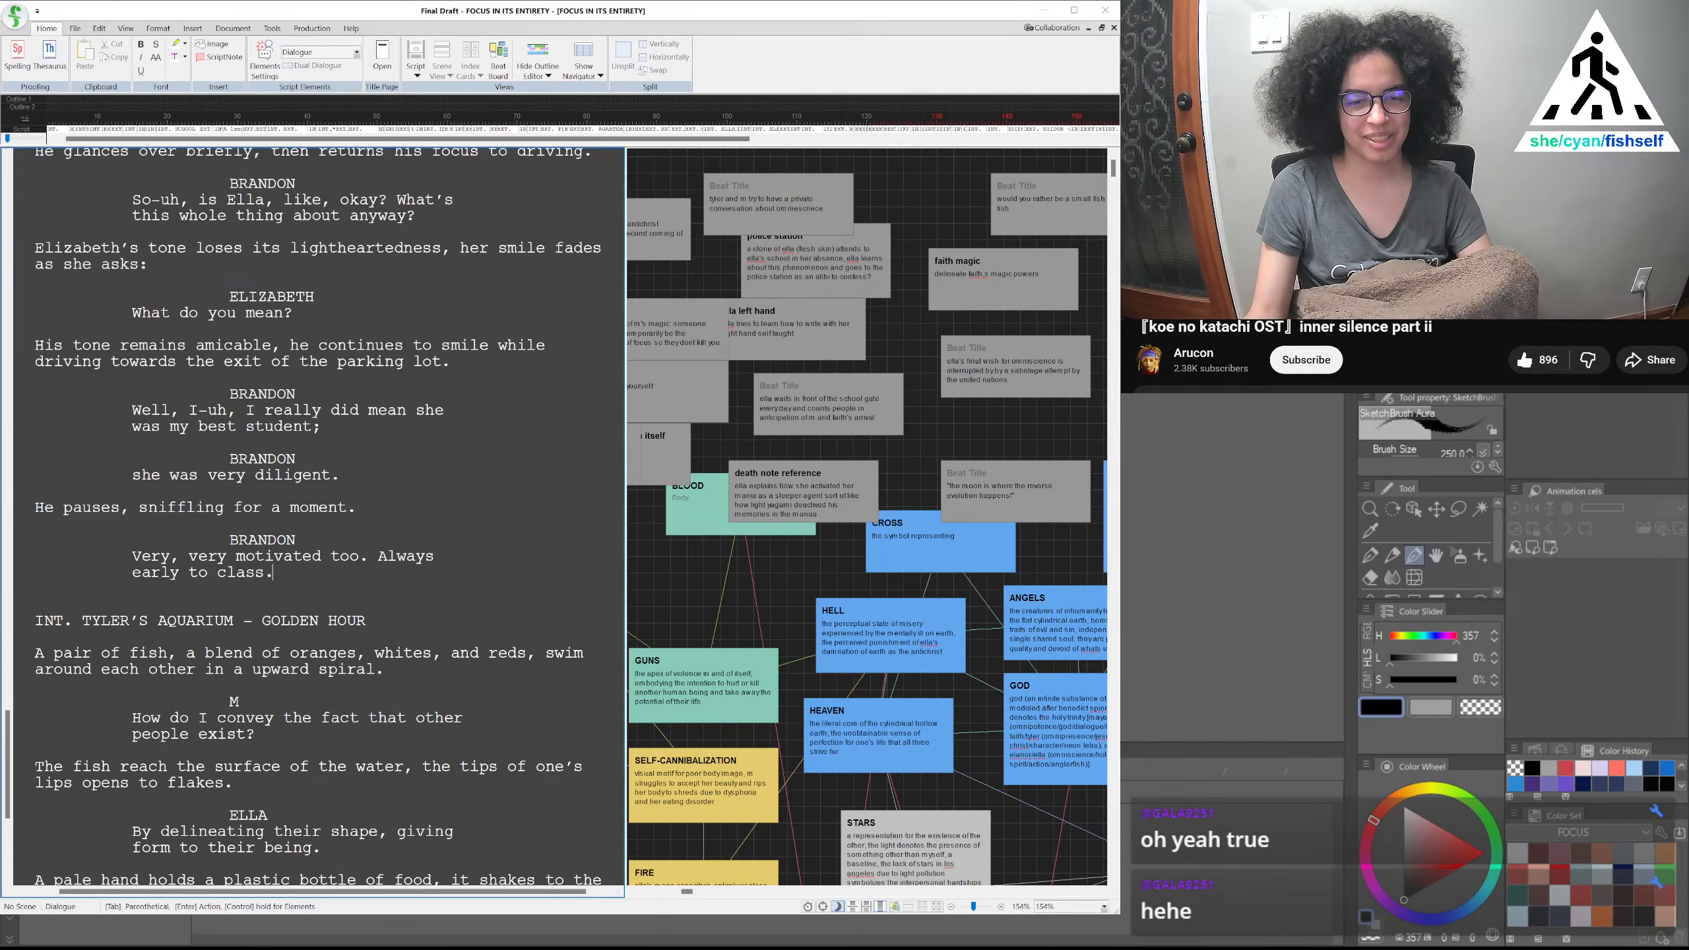
Look through the earlier script from Ella's physics class and psychiatrist scenes to the evening exterior of her home
left_click_drag(9, 772, 31, 558)
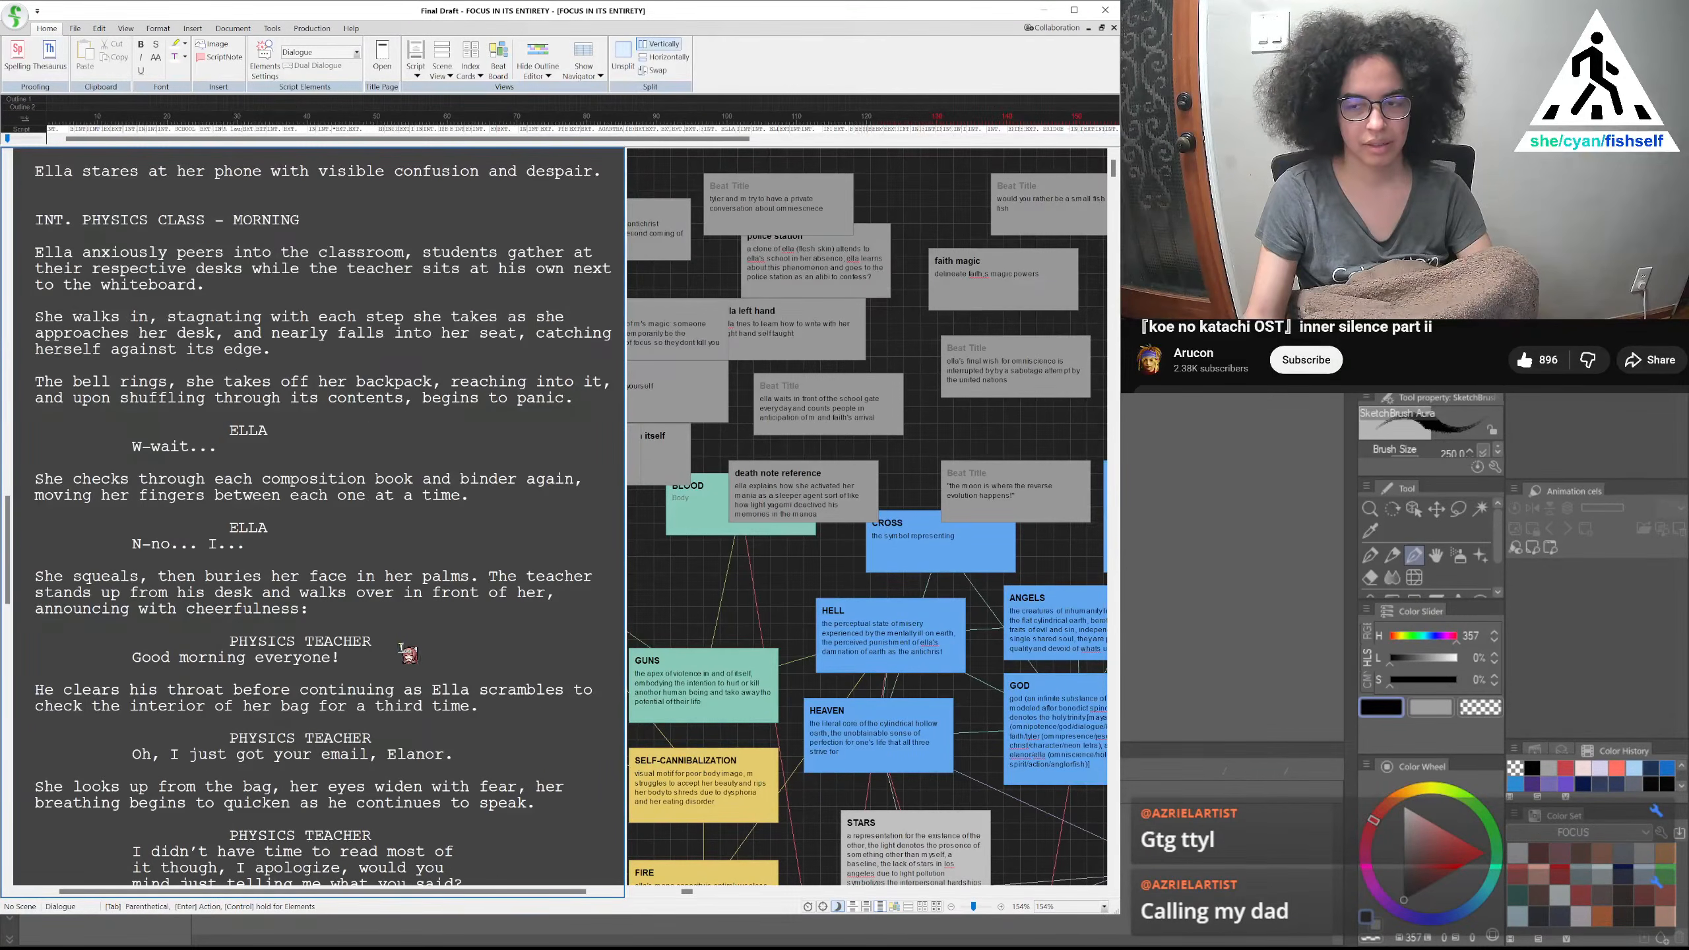
scroll(399, 655, "down", 20)
scroll(399, 655, "down", 20)
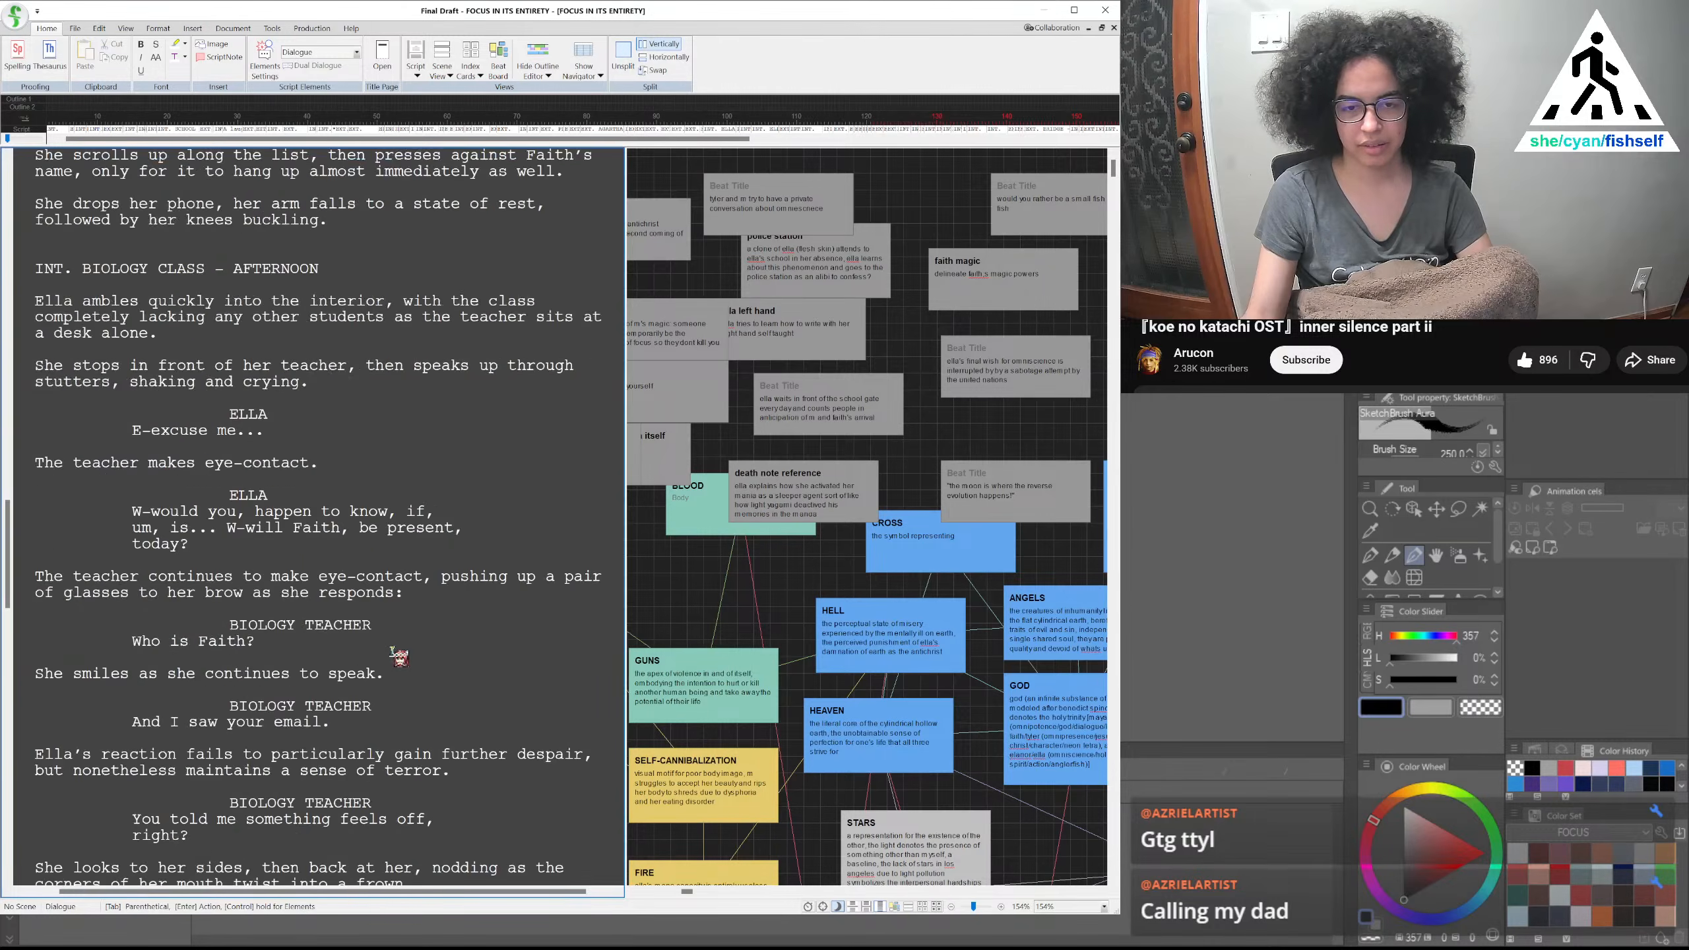
scroll(392, 675, "down", 20)
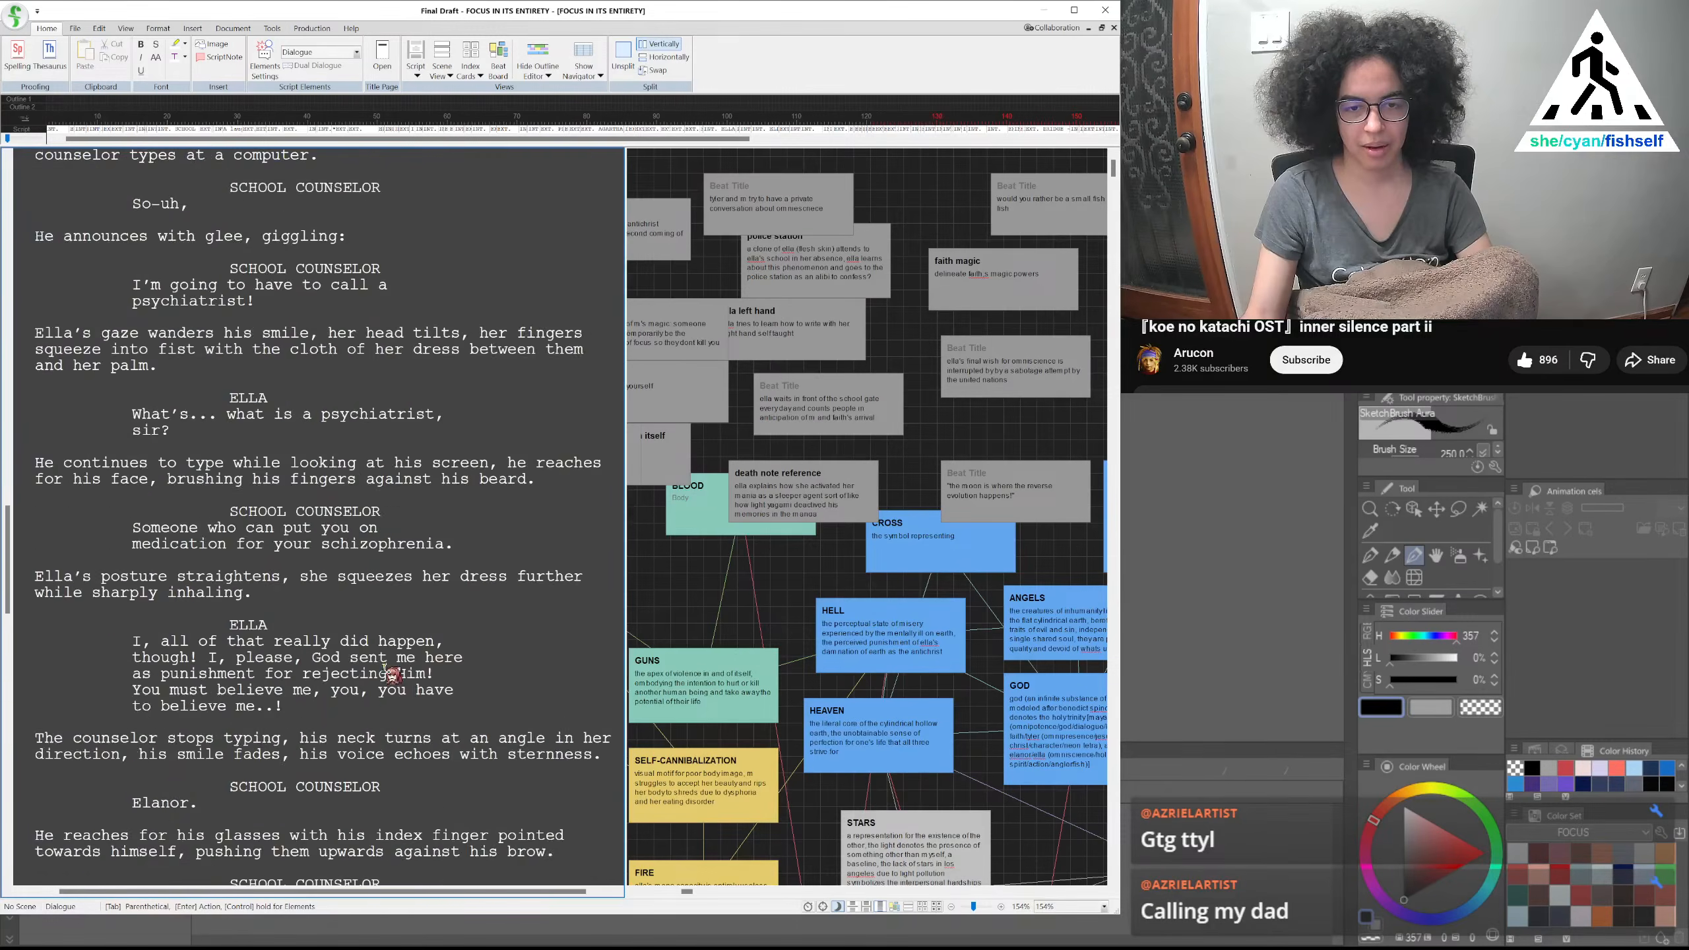
scroll(384, 675, "down", 20)
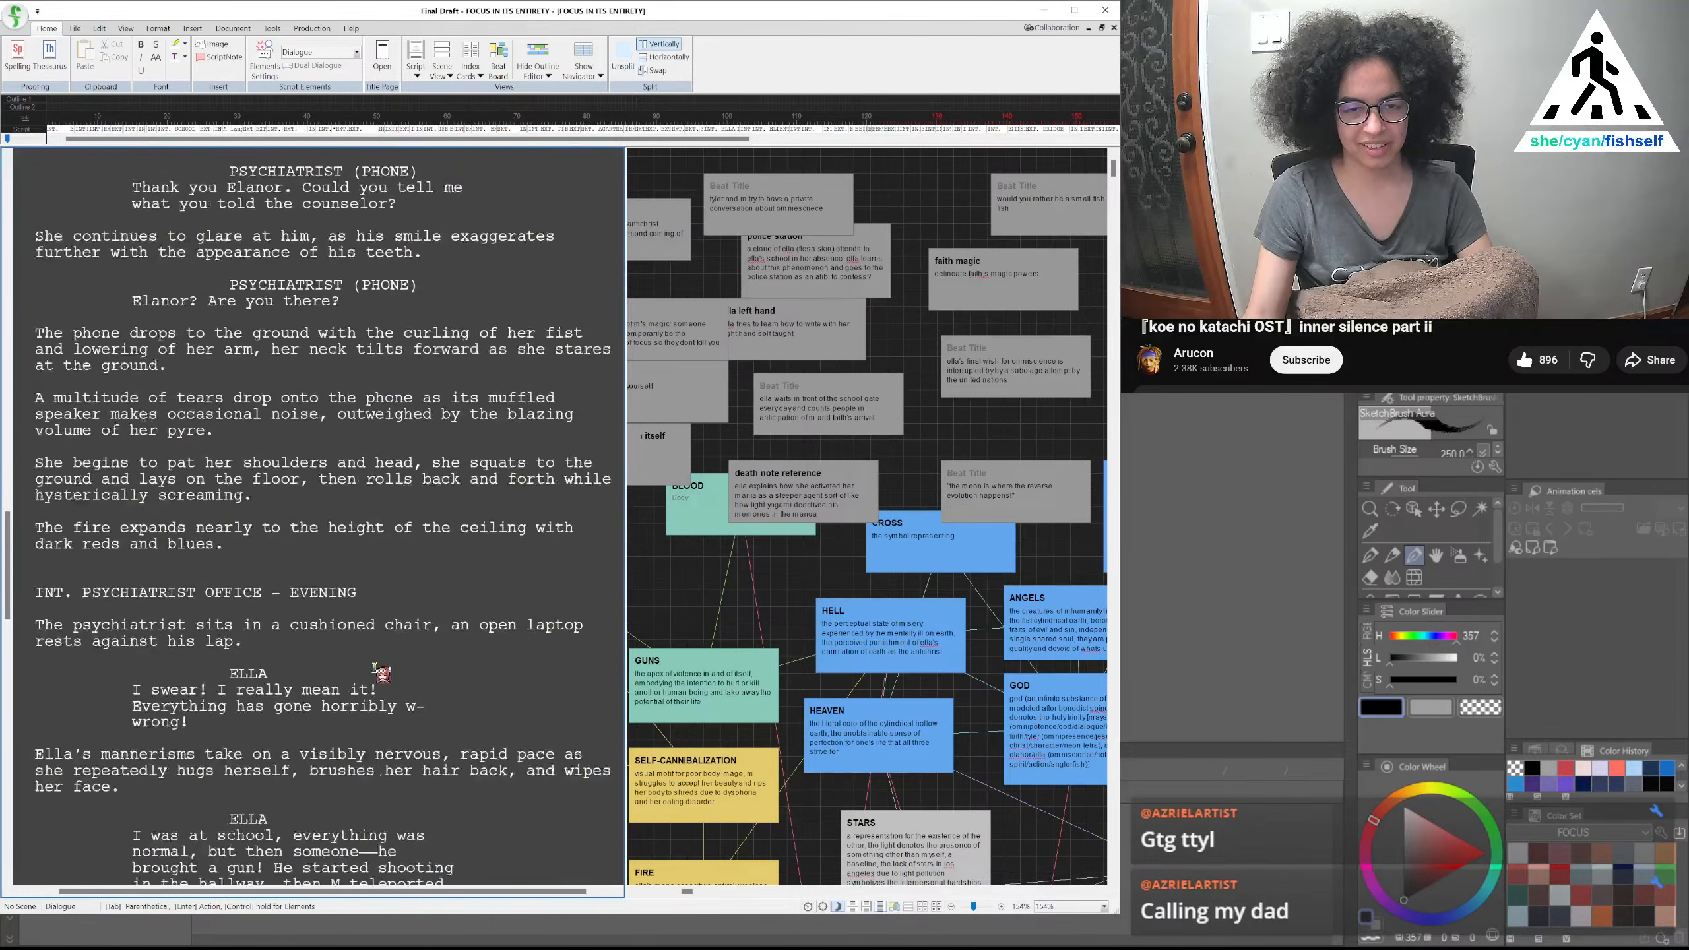
scroll(382, 672, "down", 20)
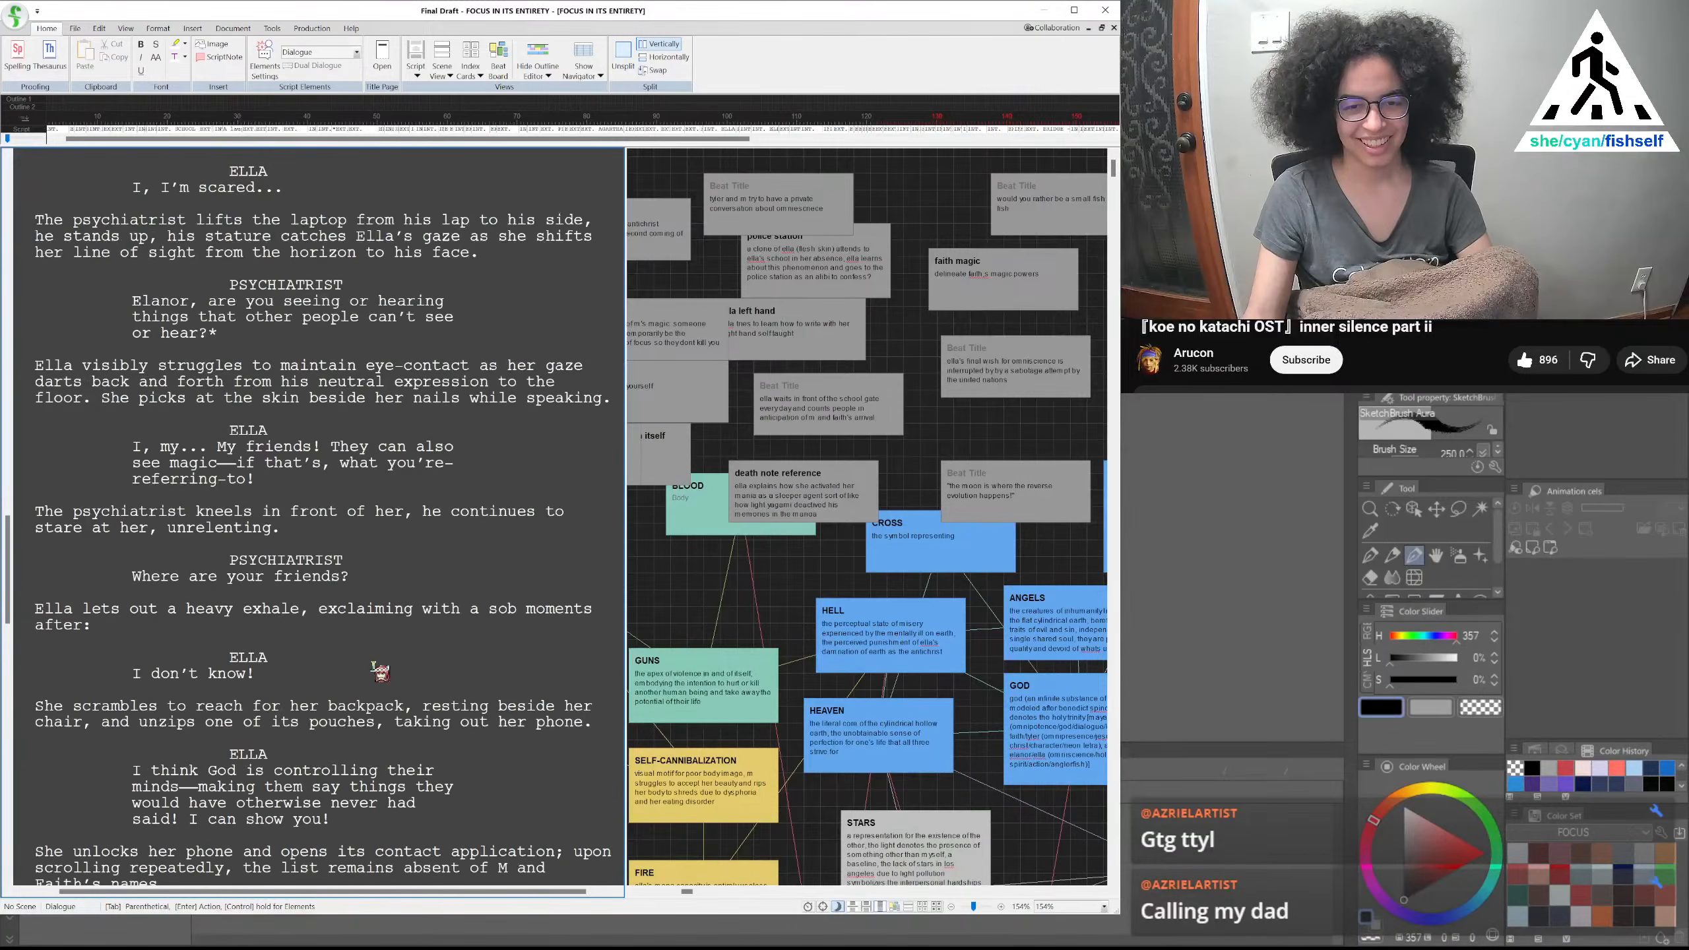
scroll(377, 674, "down", 15)
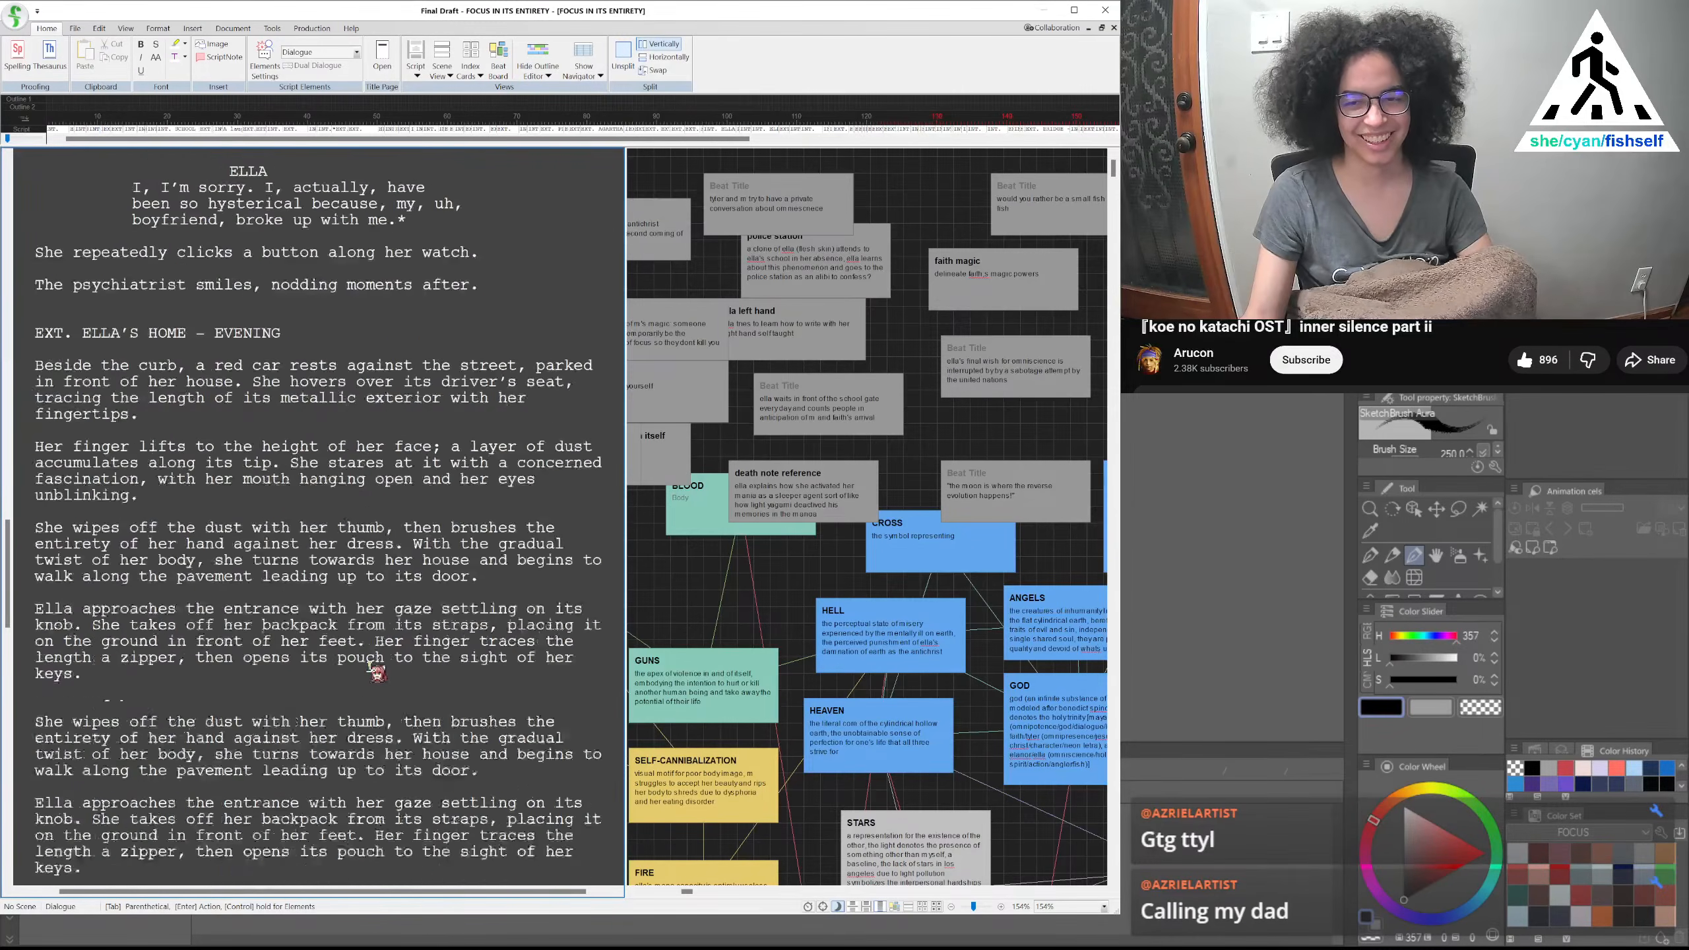
Add a beat titled "the clone" to the beat board with the description "the clone goes to the original dimension"
double_click(709, 602)
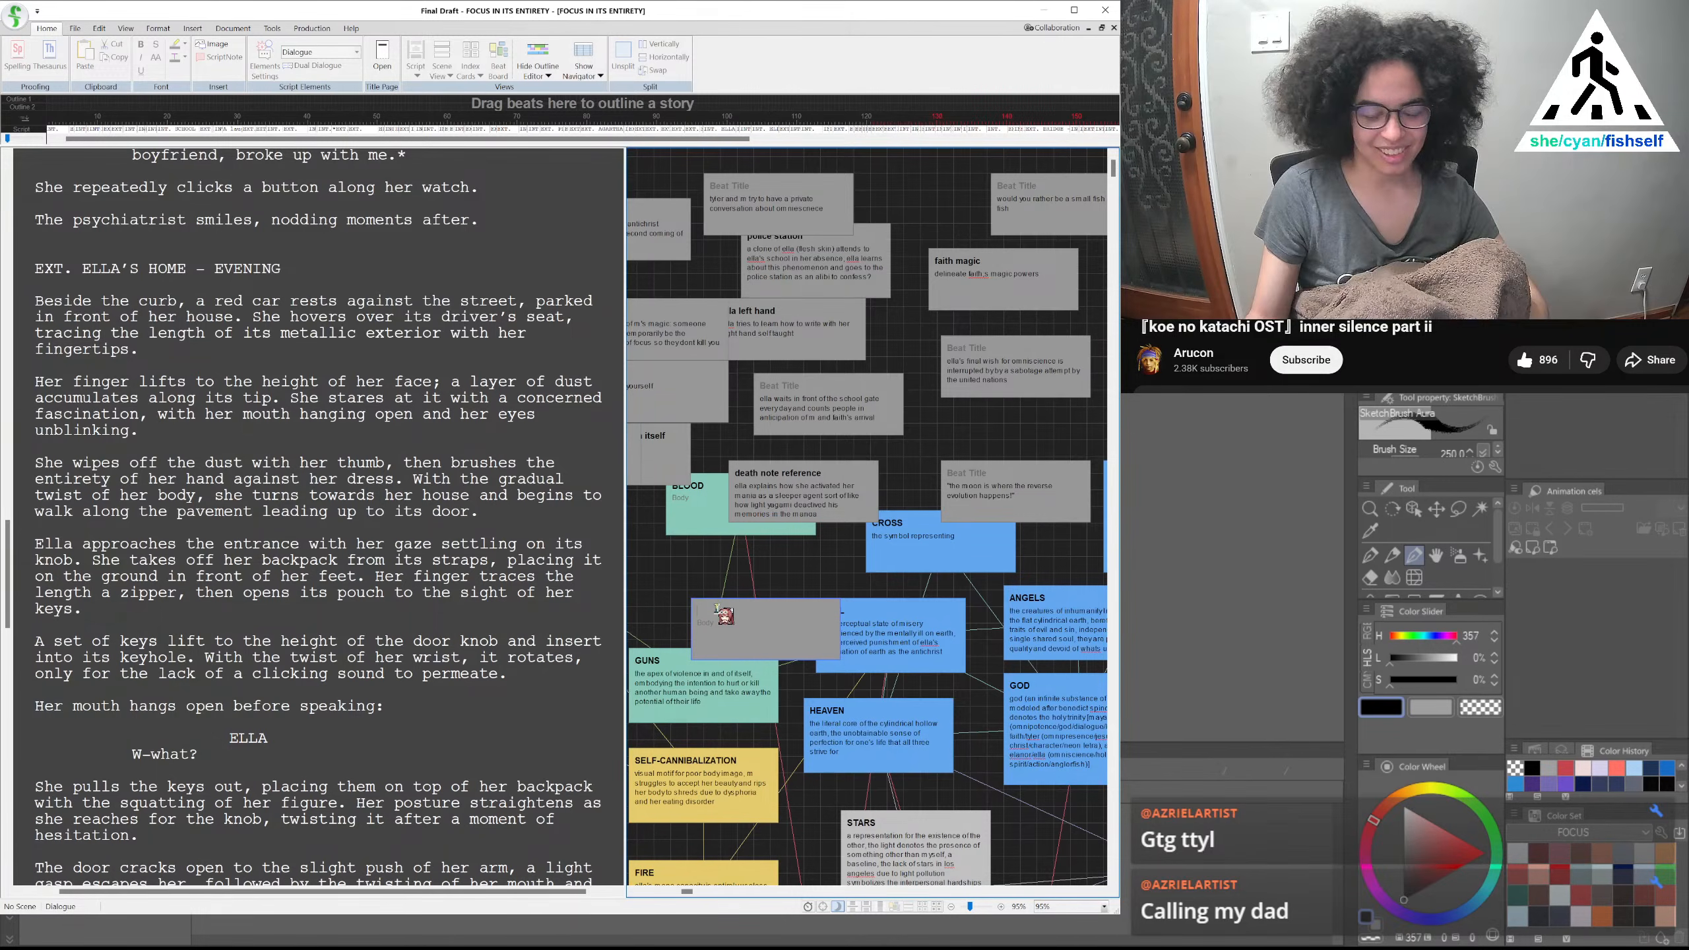
type("the clone goes to the o")
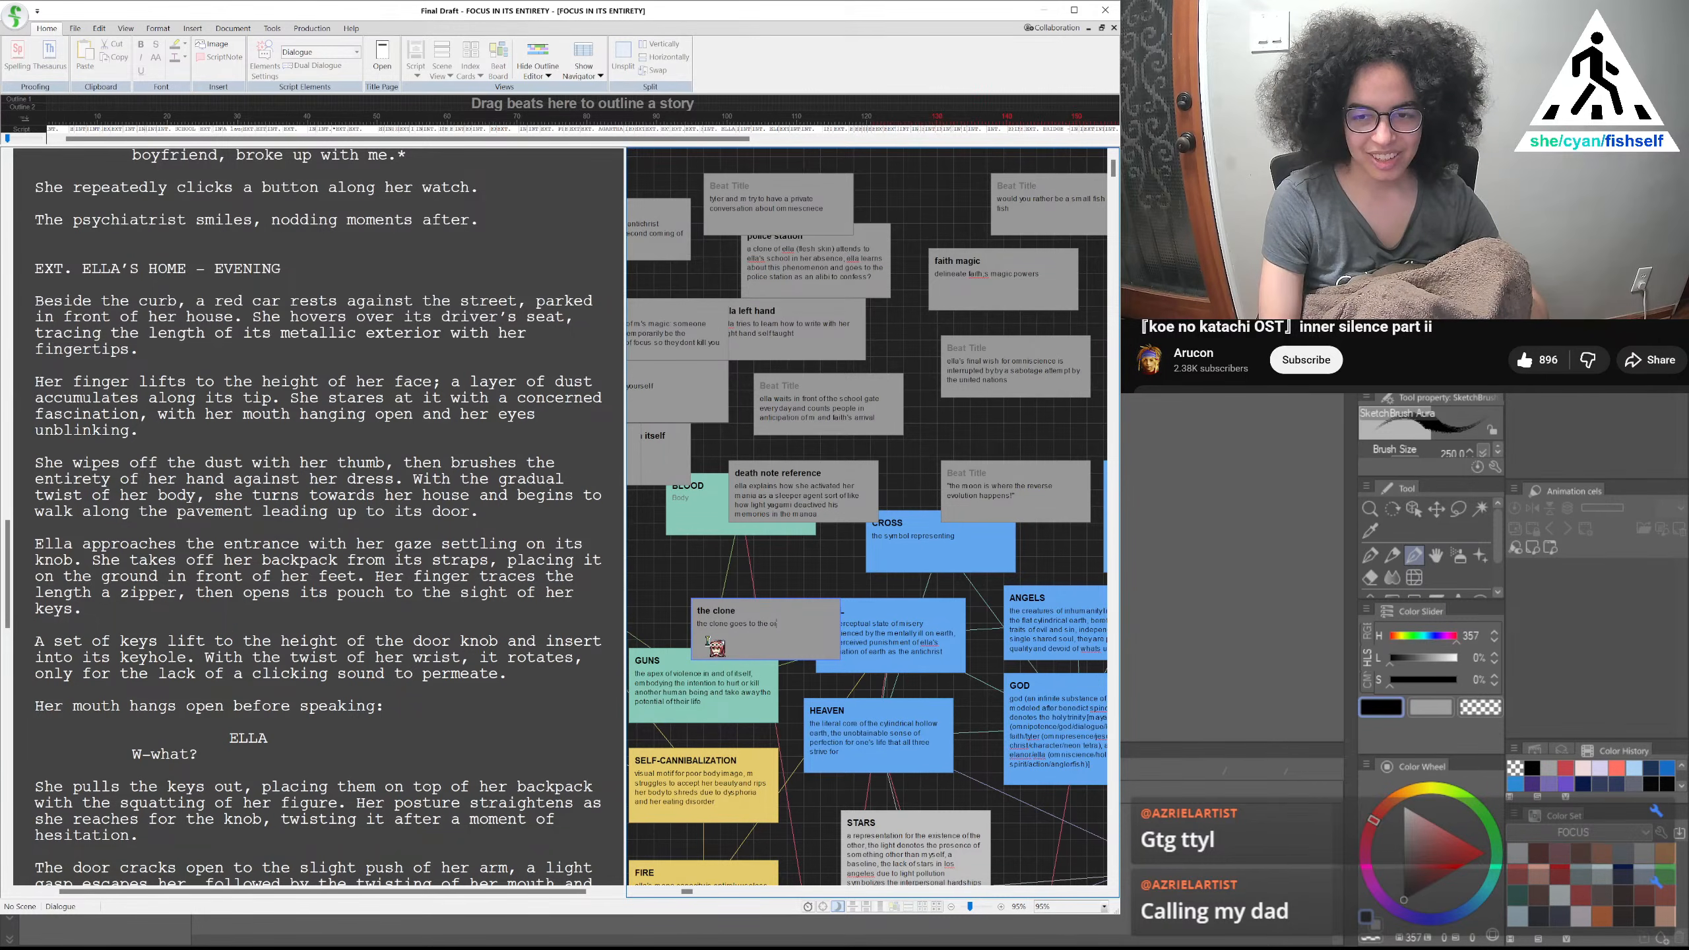
type("nsion")
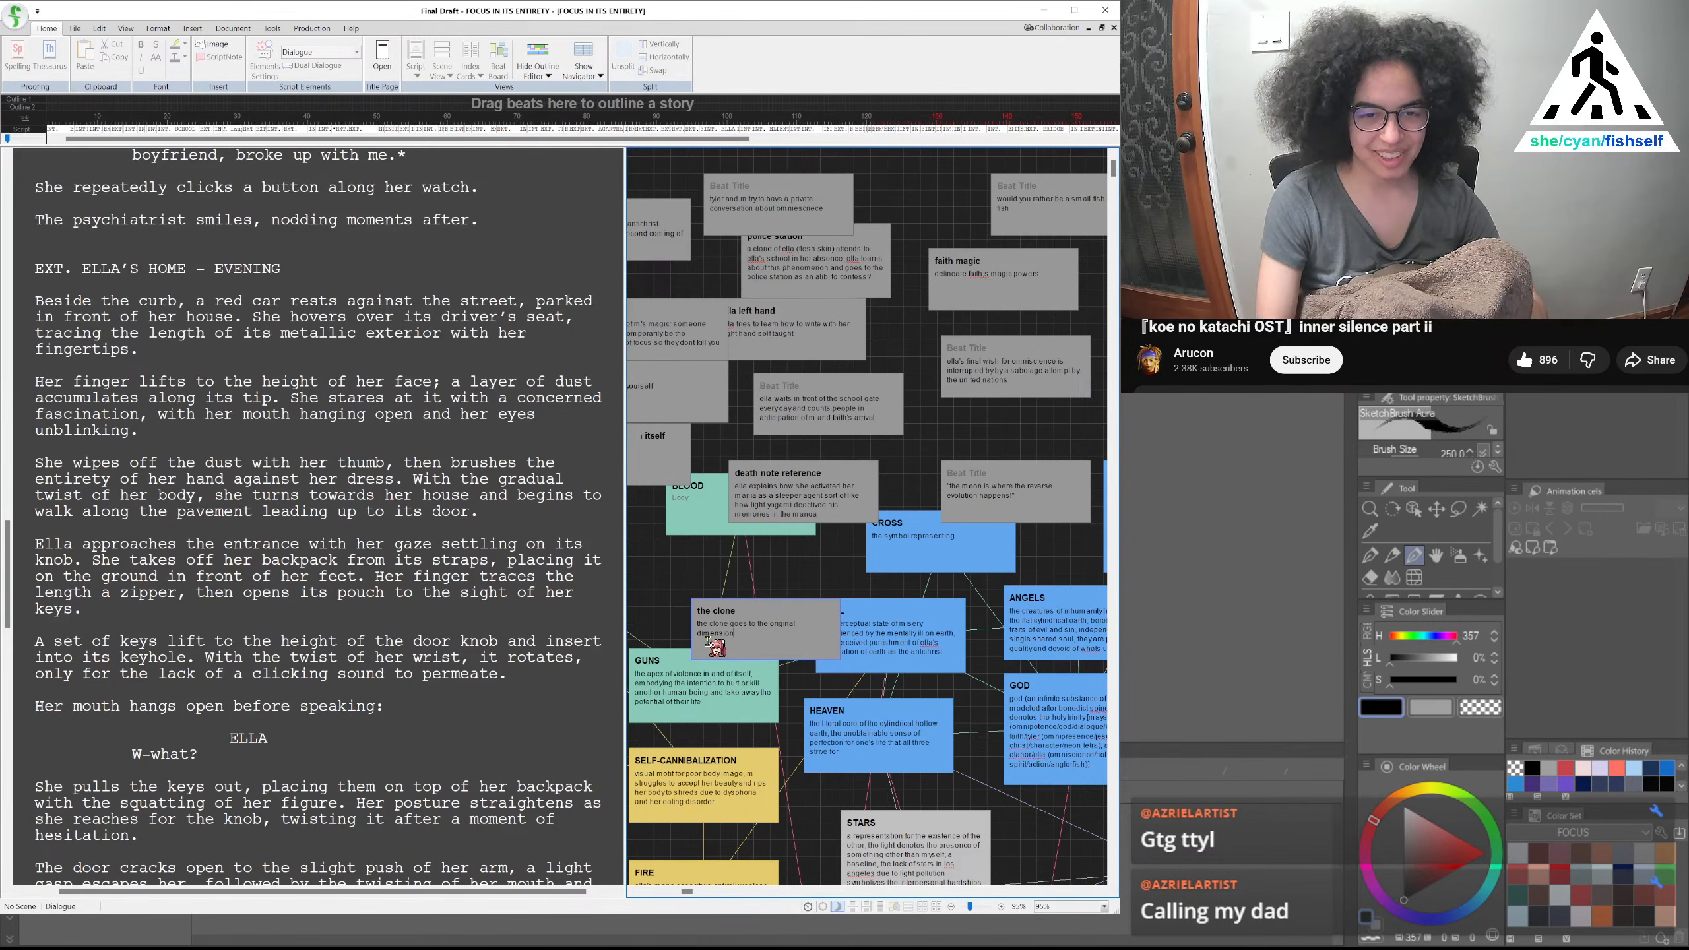
Reread the end of the psychiatrist scene and Ella's evening arrival at her front door
scroll(525, 589, "down", 9)
scroll(495, 602, "up", 10)
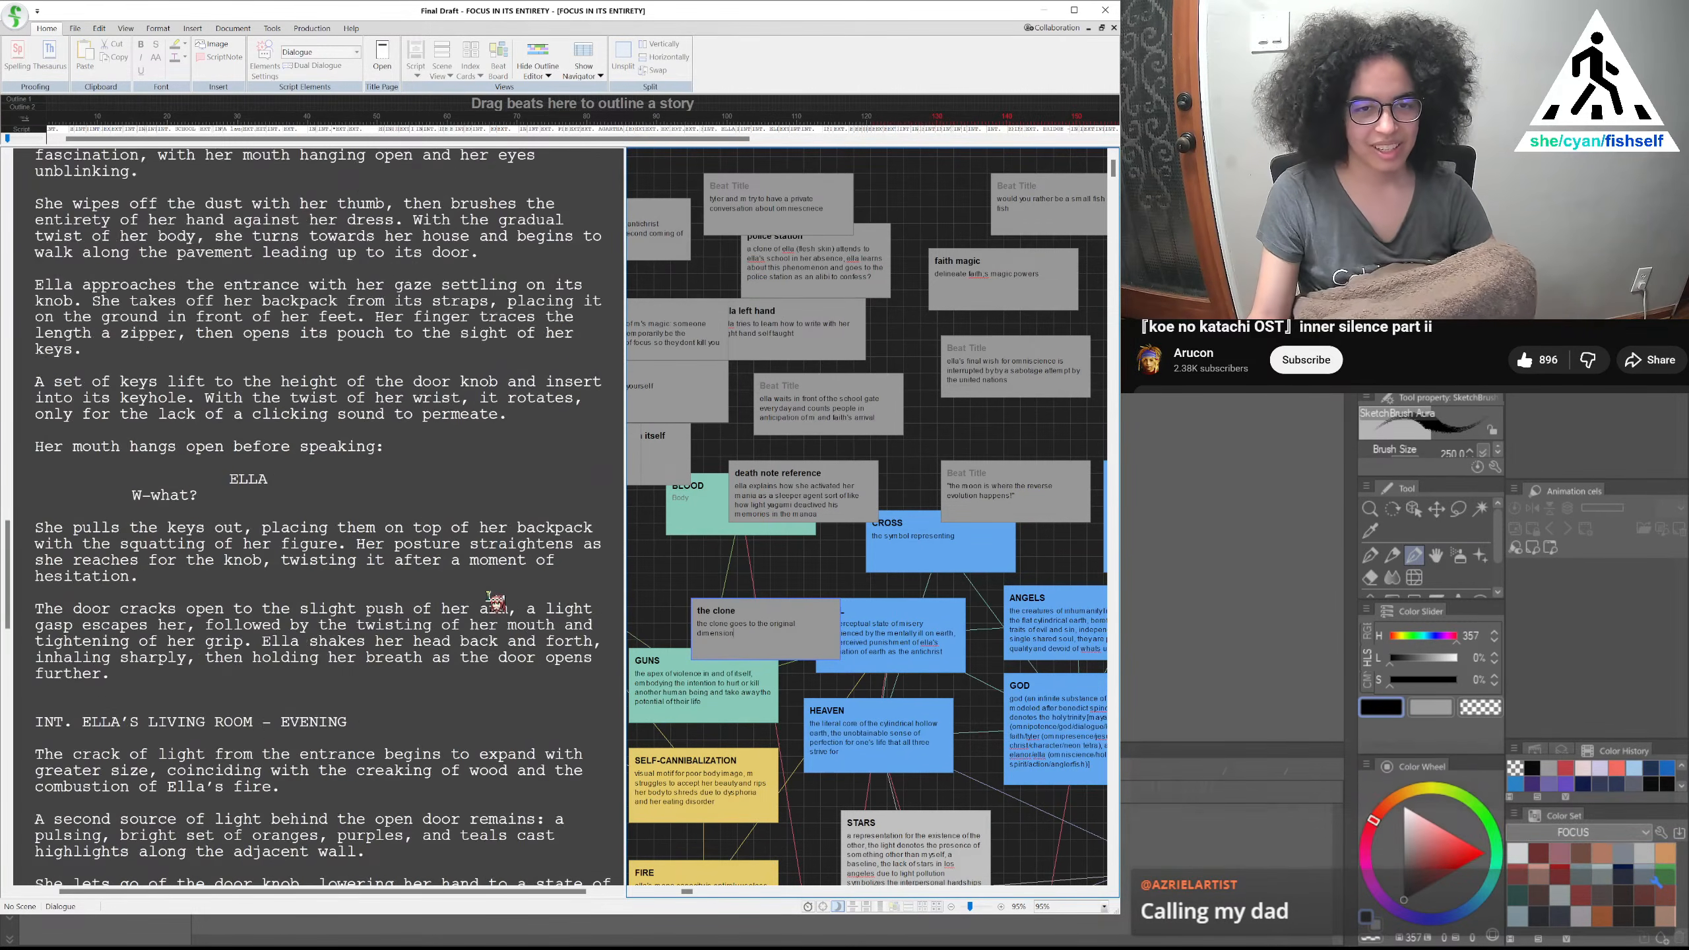
scroll(286, 606, "up", 12)
scroll(287, 607, "up", 7)
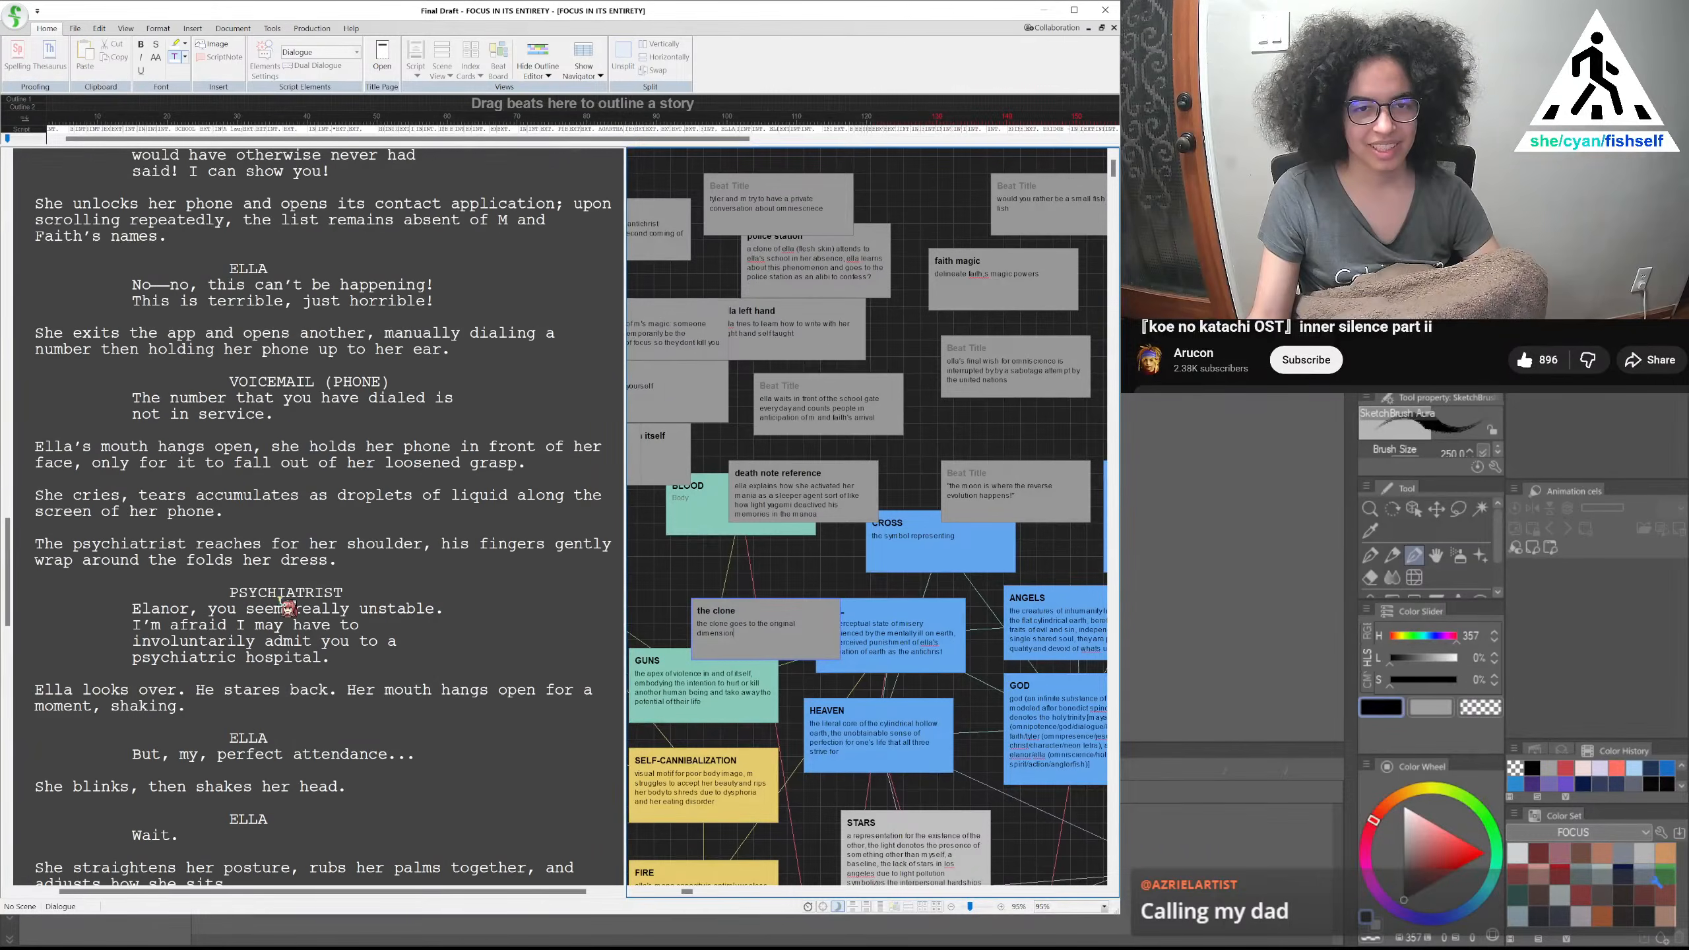
scroll(287, 607, "down", 20)
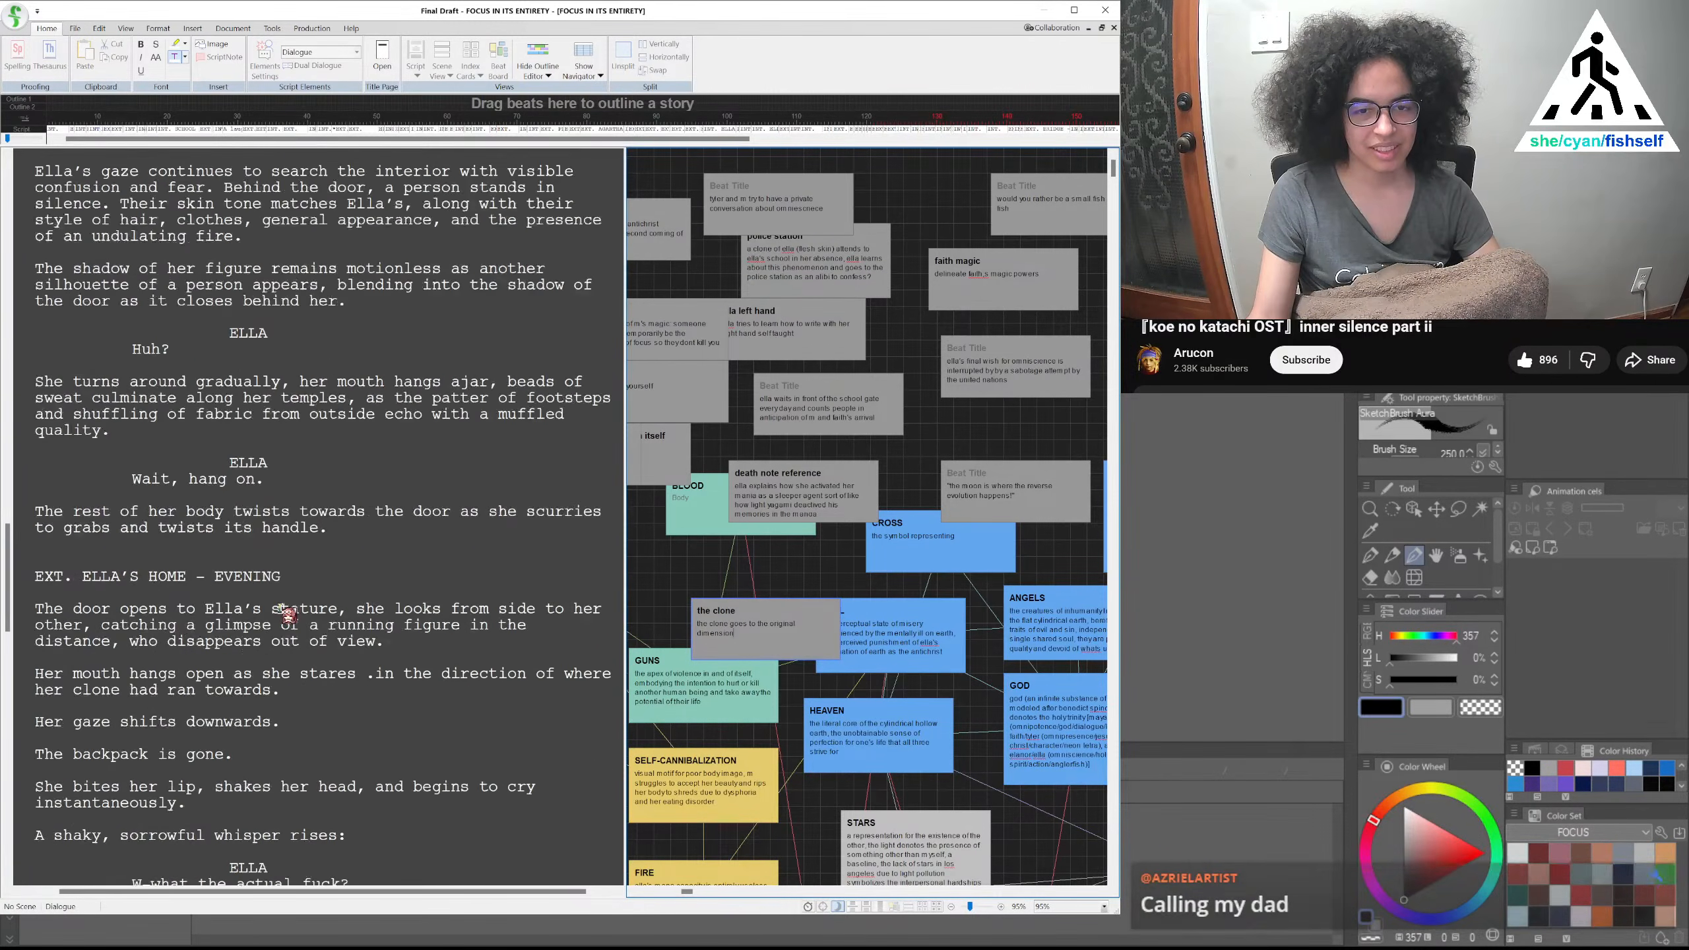
scroll(287, 613, "up", 15)
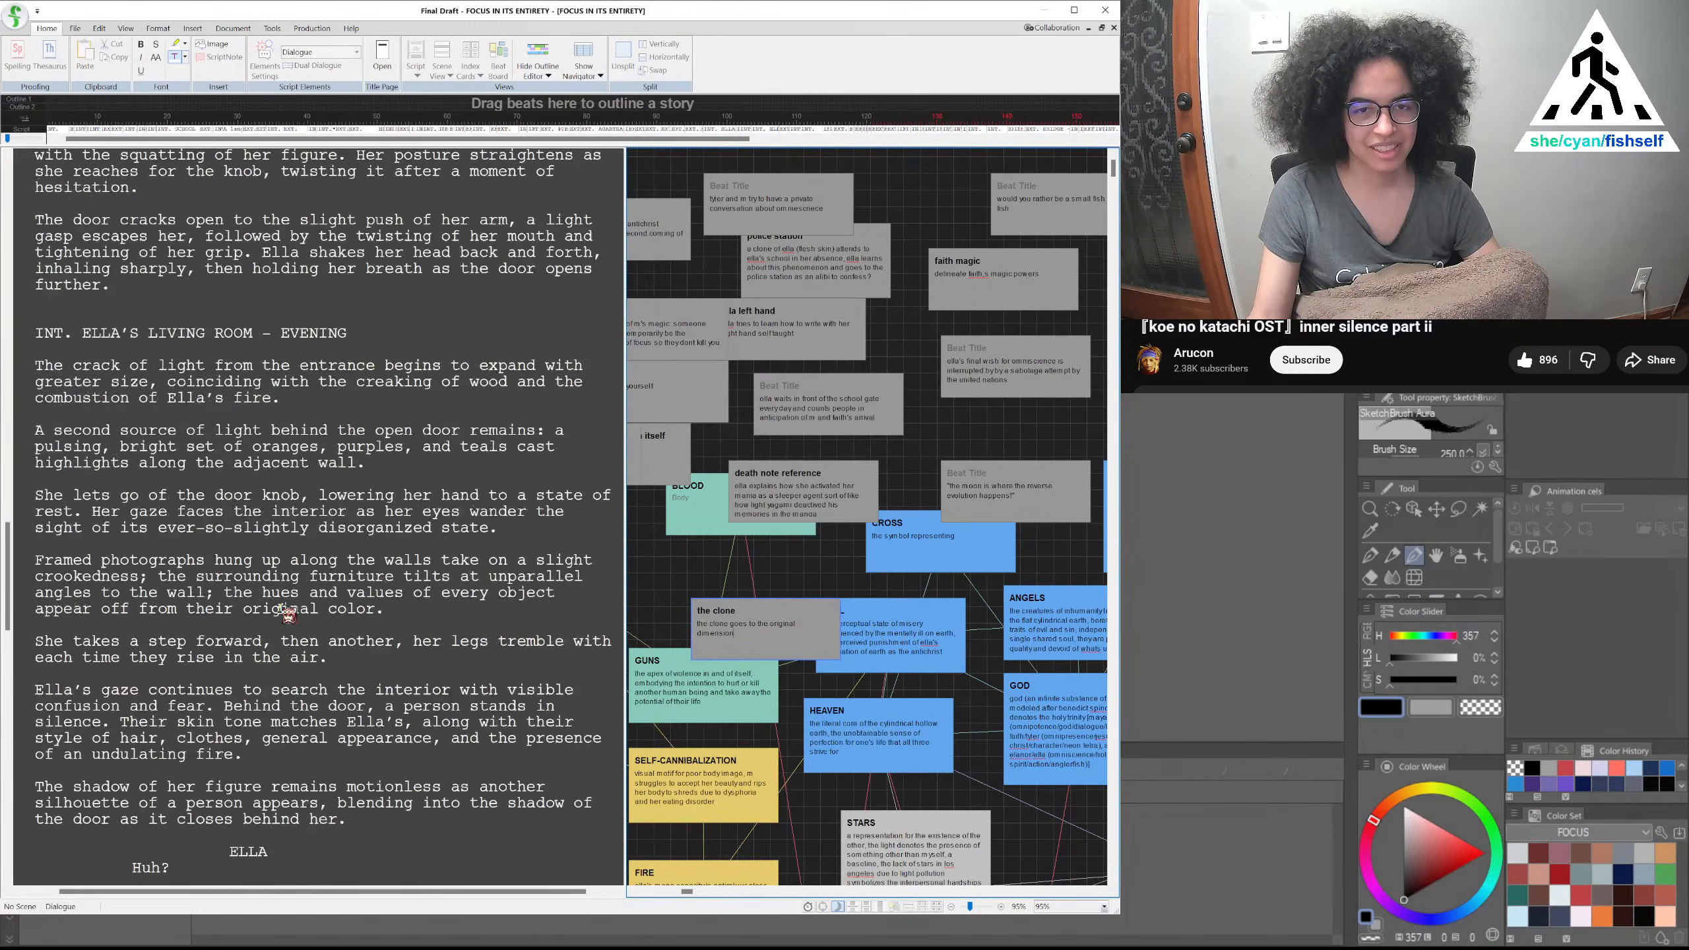
scroll(236, 488, "up", 4)
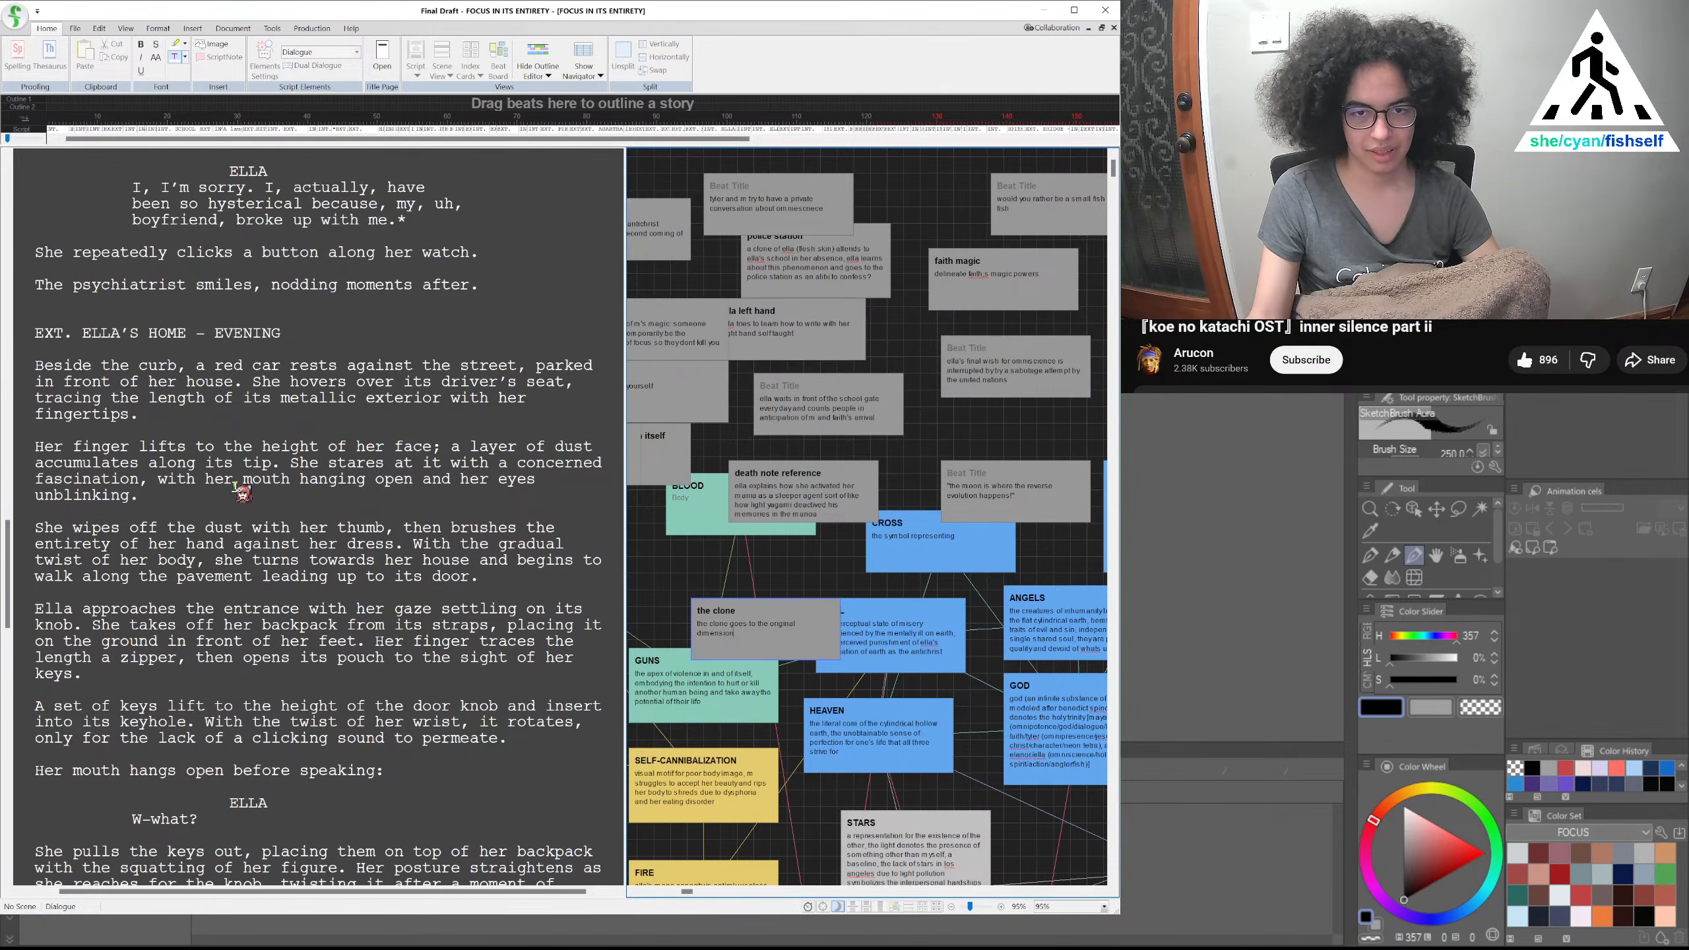
scroll(203, 509, "down", 5)
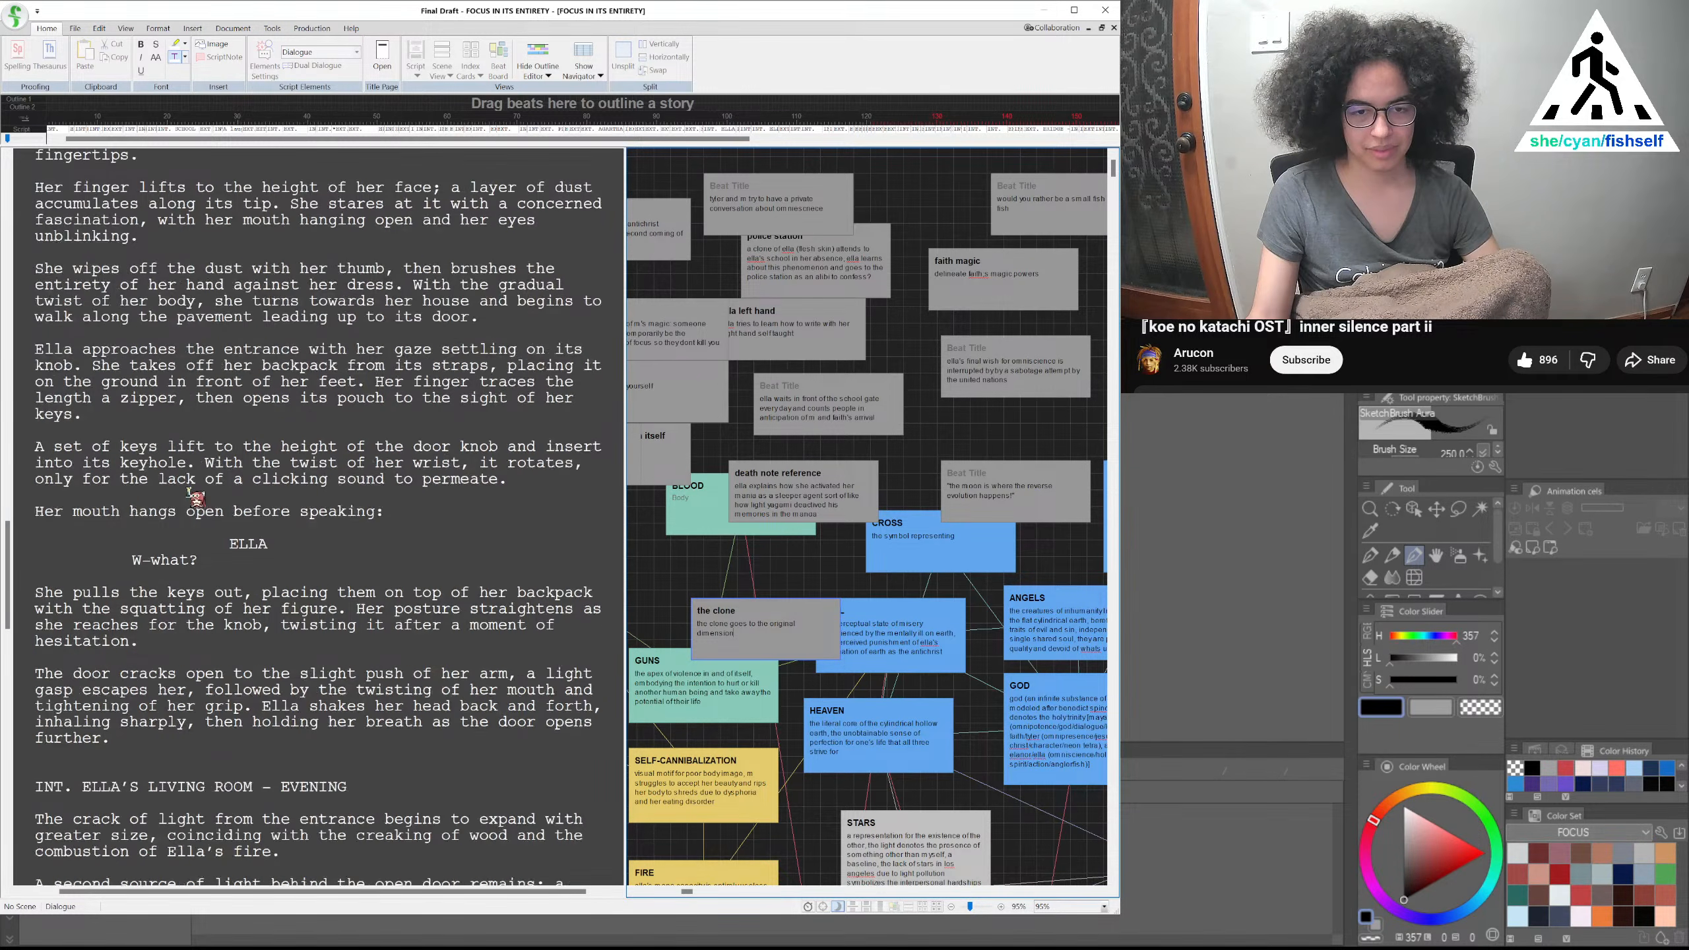
scroll(220, 518, "down", 5)
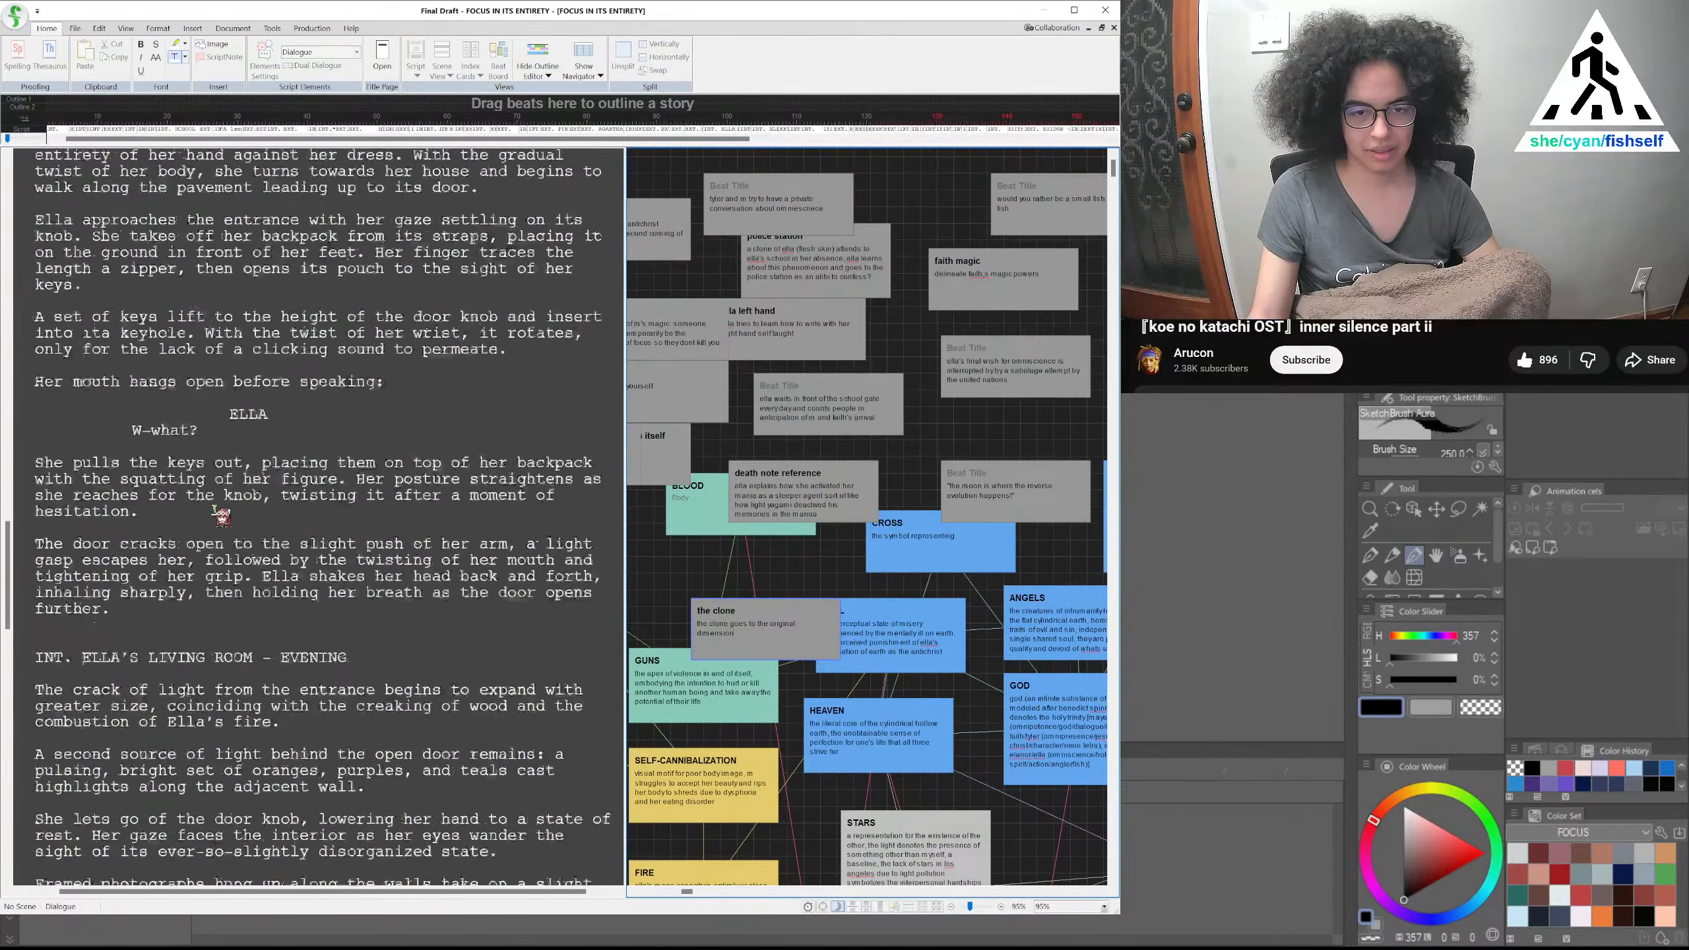
Examine Ella's living room scene, highlighting the passages about the entrance light, the second light source and the person behind the door
left_click_drag(64, 560, 282, 591)
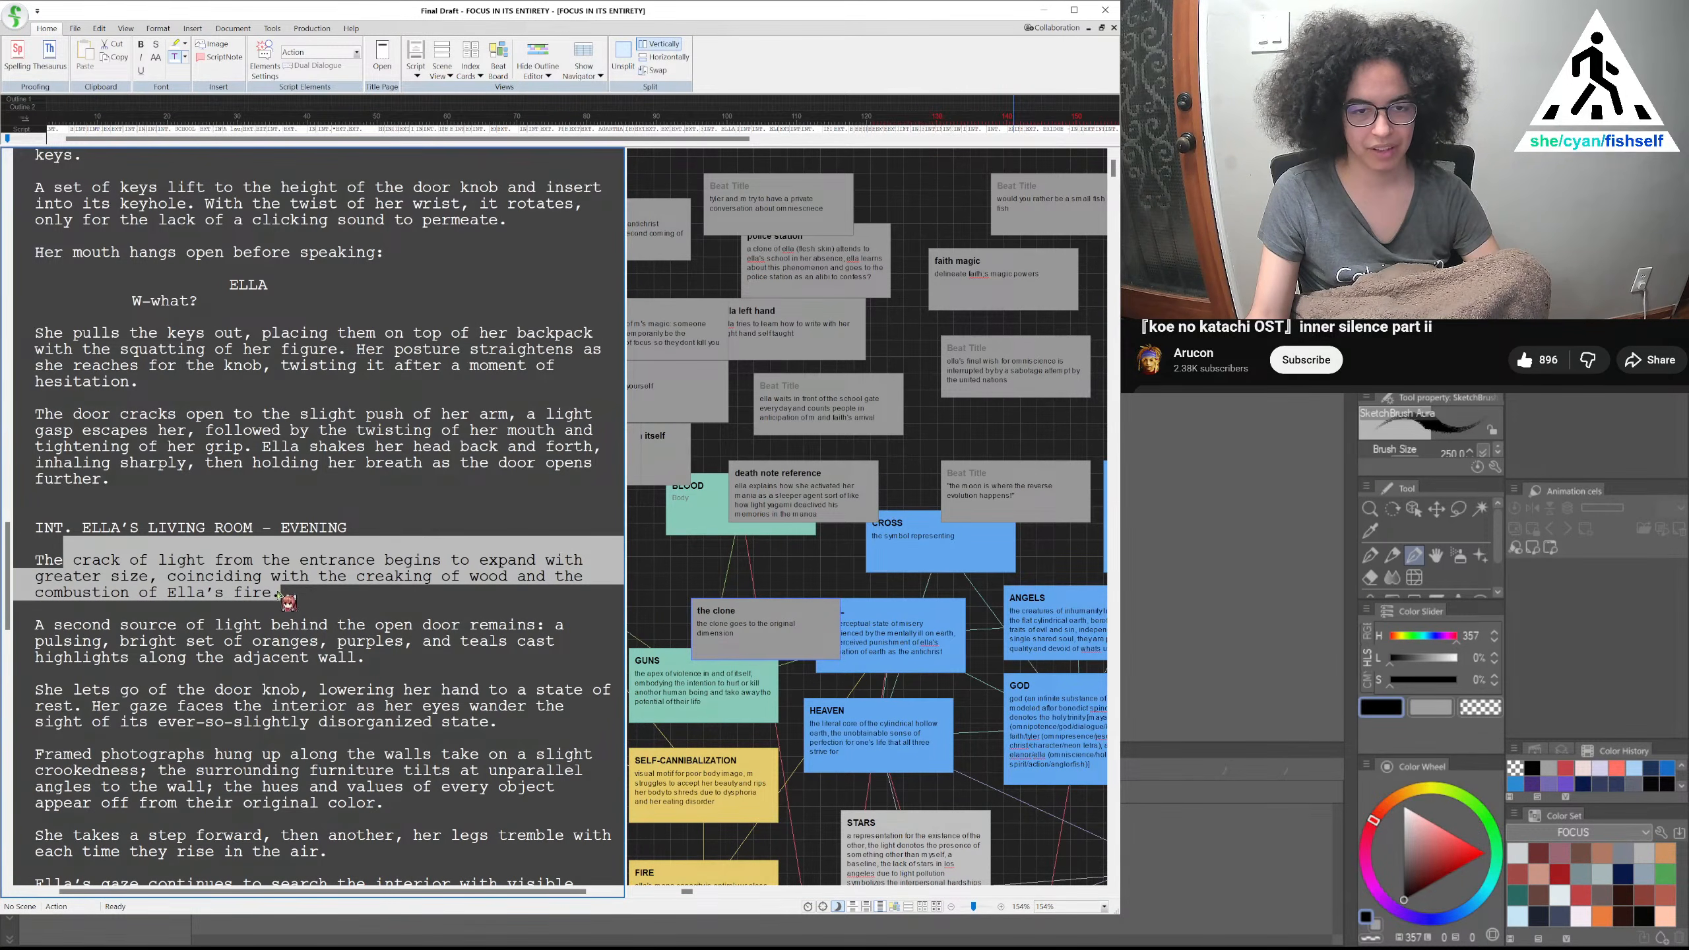
left_click_drag(110, 627, 386, 660)
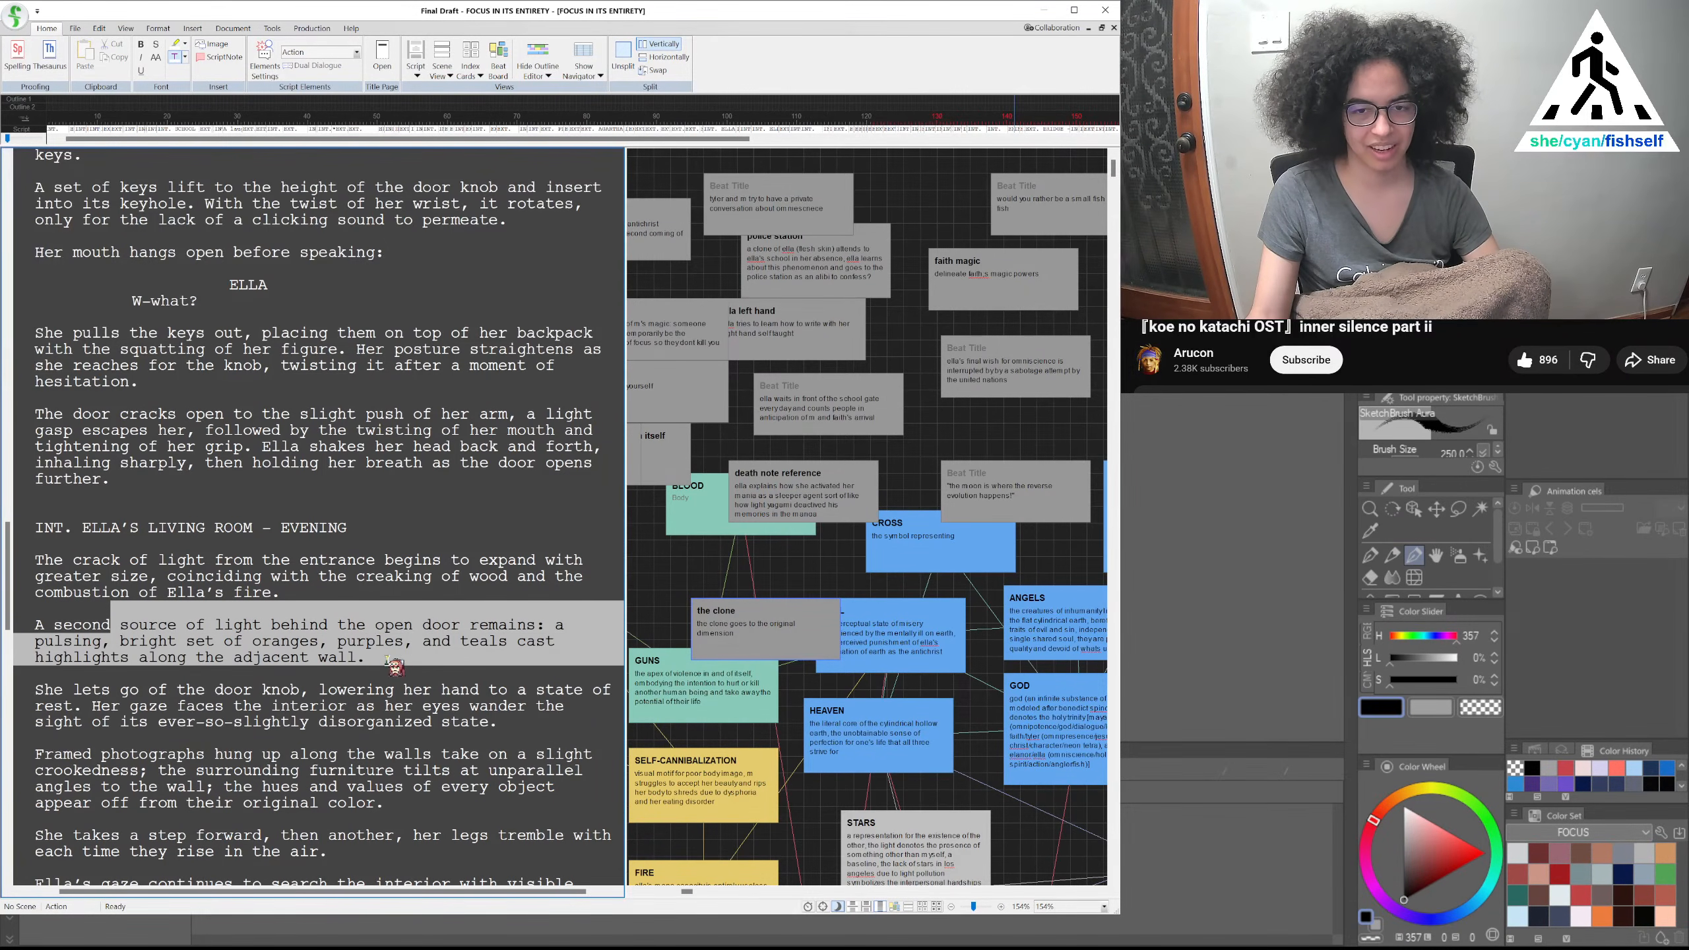
scroll(386, 652, "down", 4)
scroll(318, 622, "down", 1)
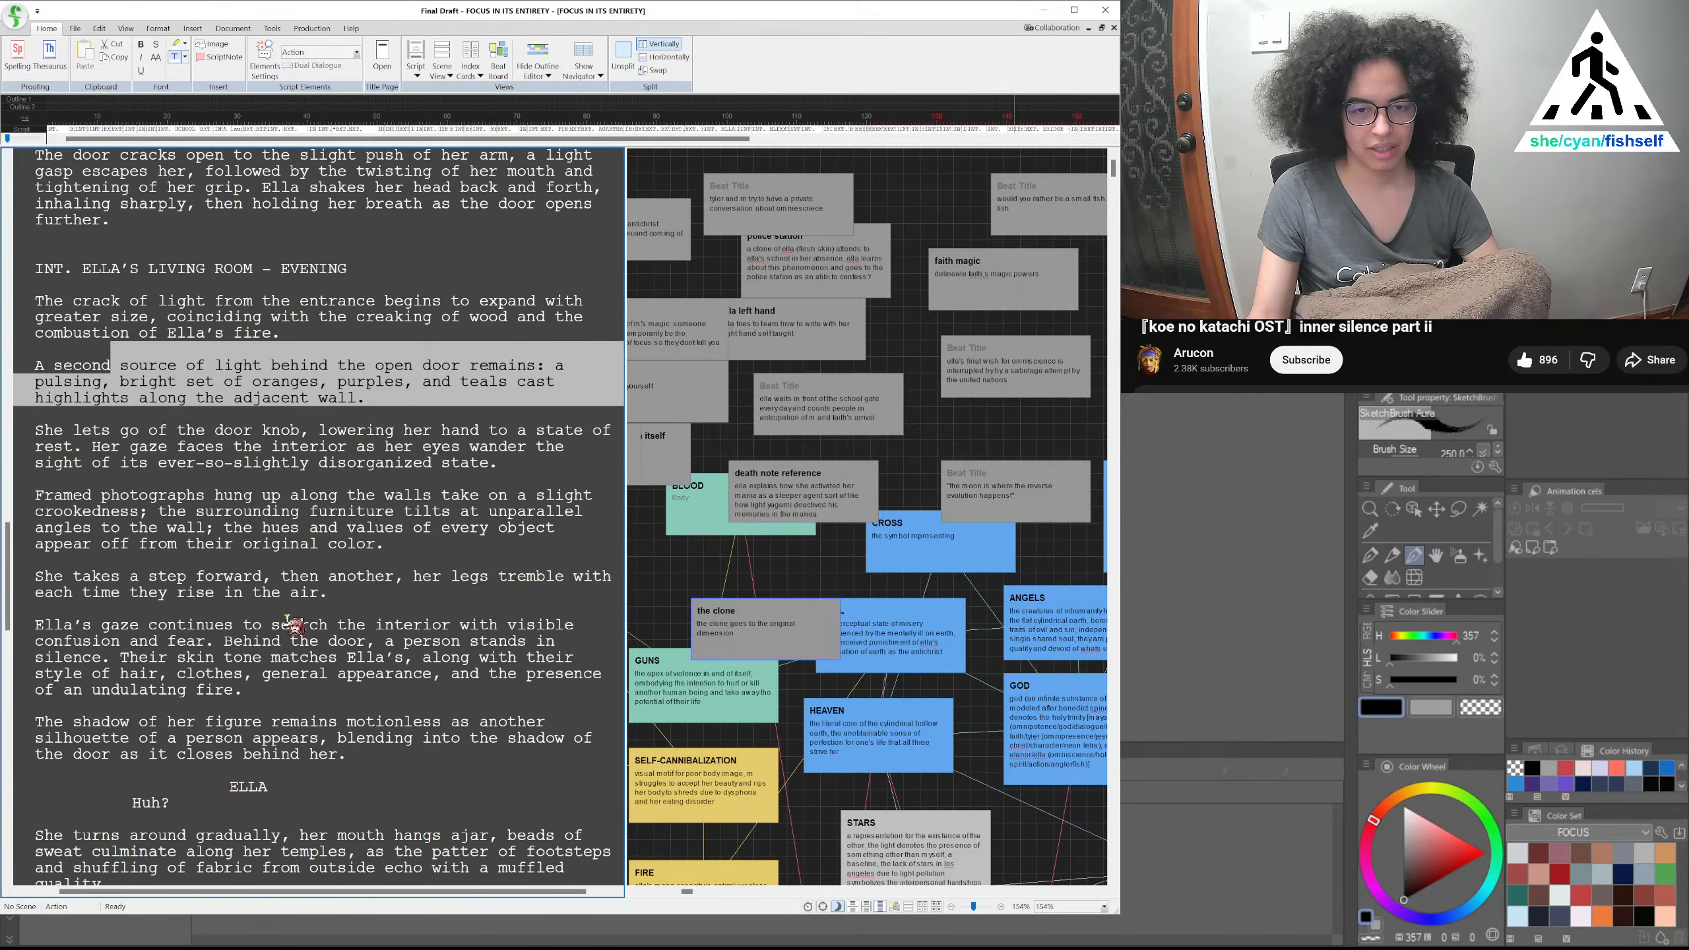
left_click_drag(168, 640, 415, 629)
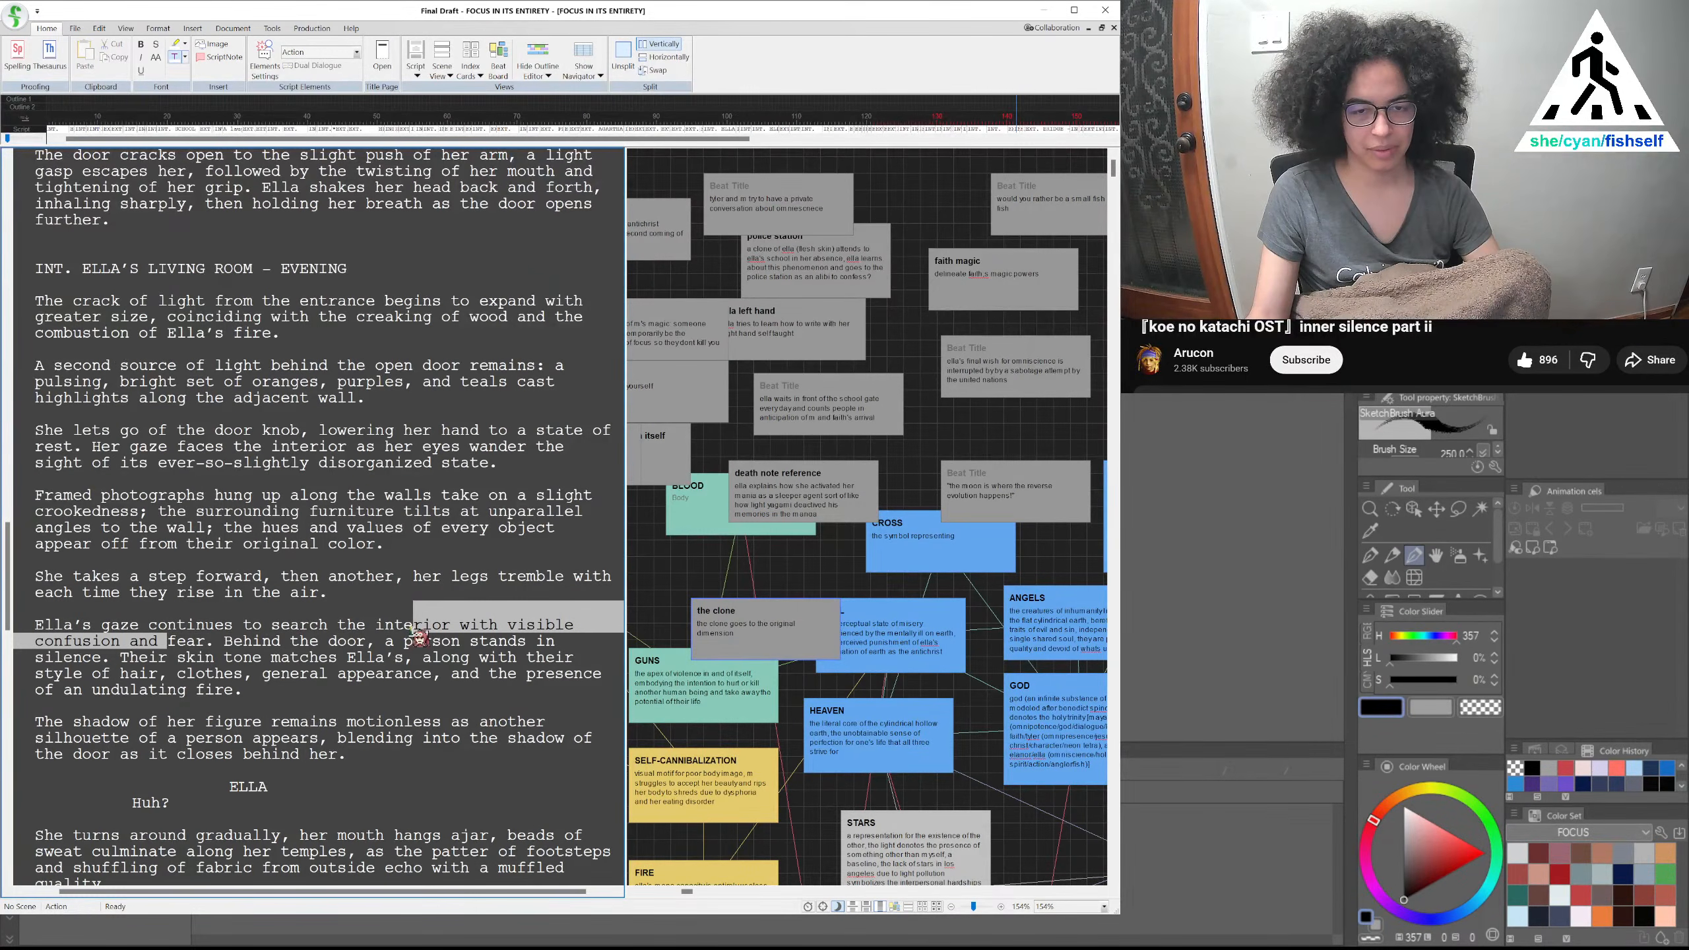
left_click_drag(221, 641, 240, 690)
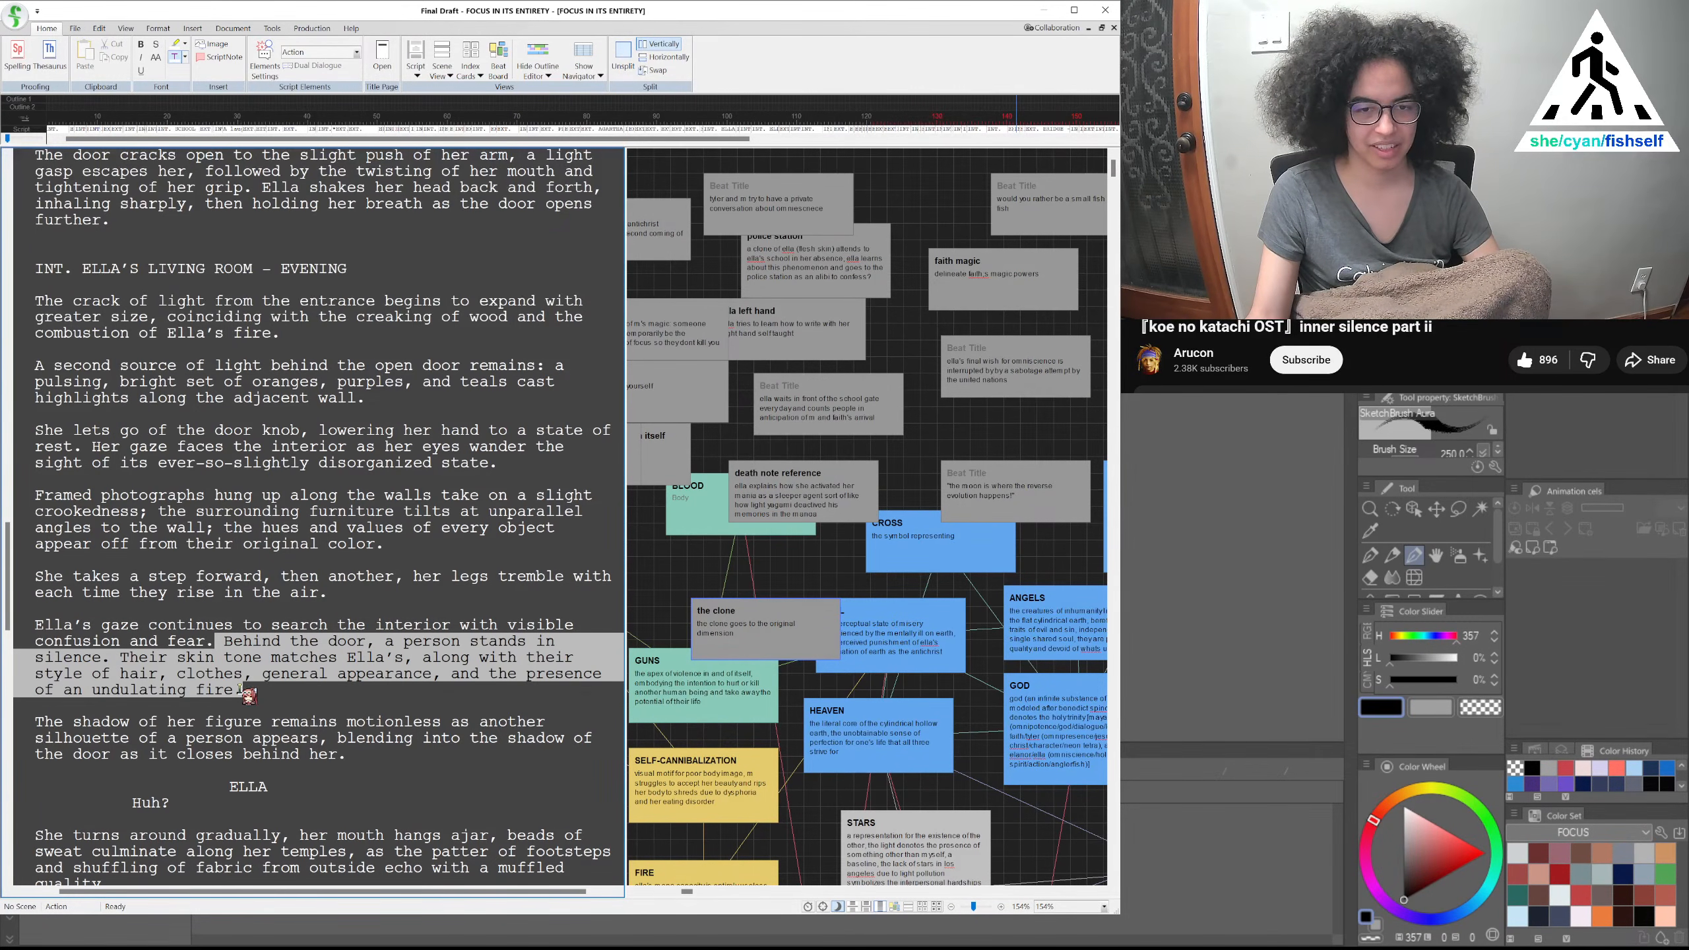
scroll(313, 662, "down", 1)
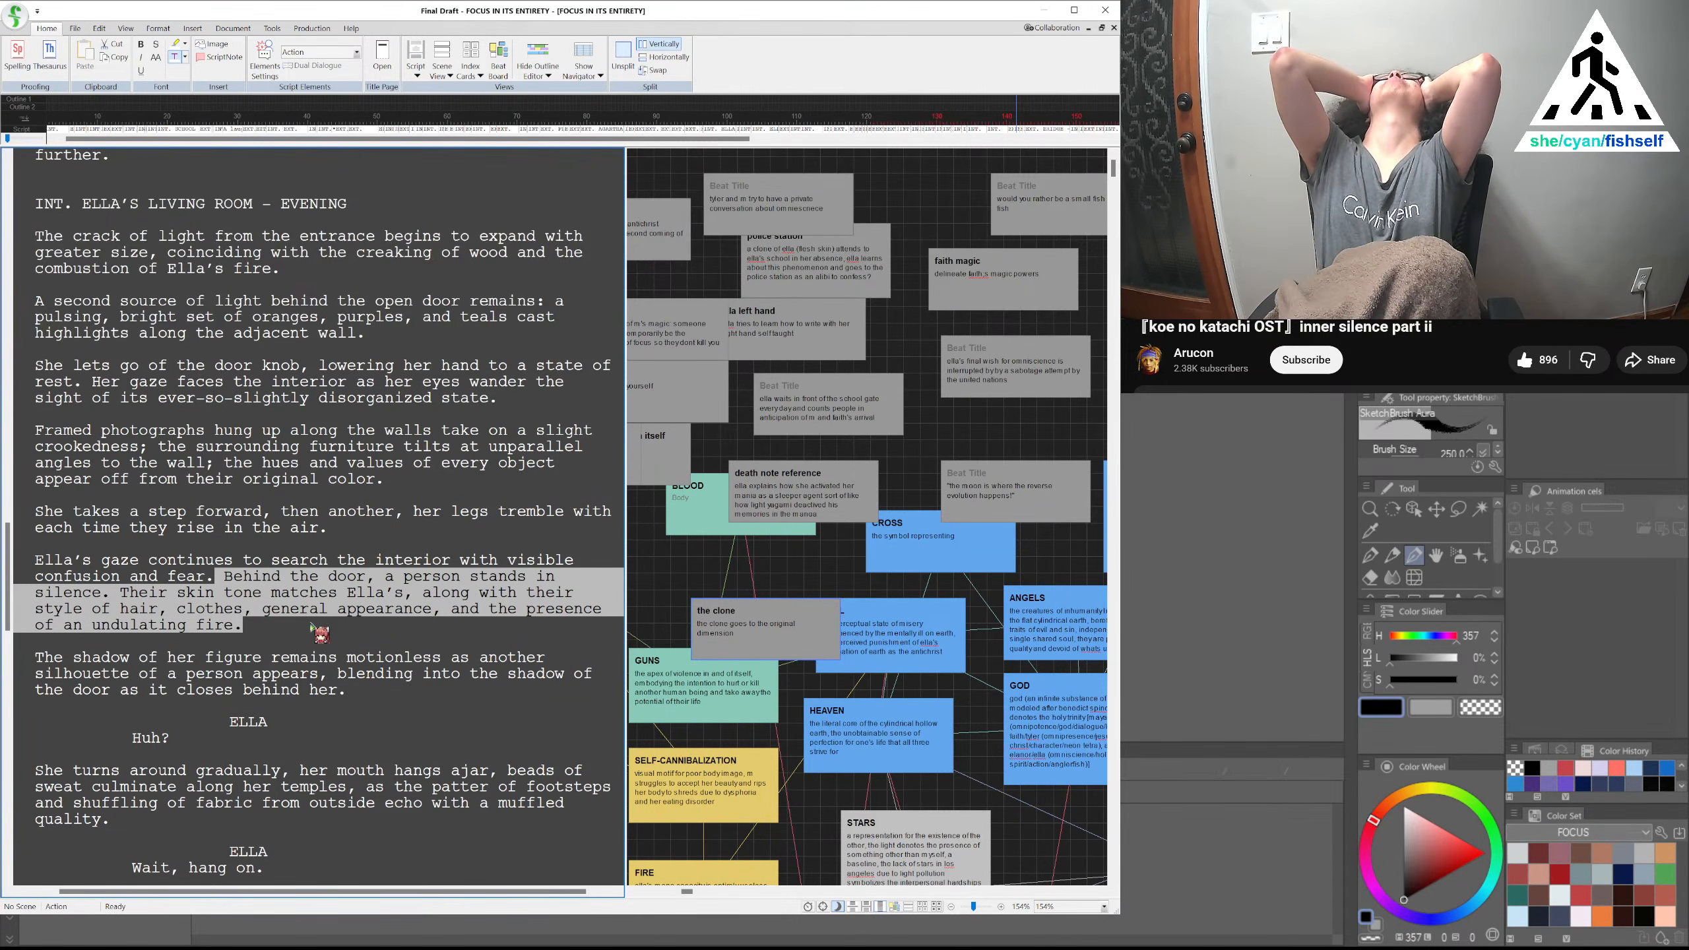
scroll(445, 638, "down", 12)
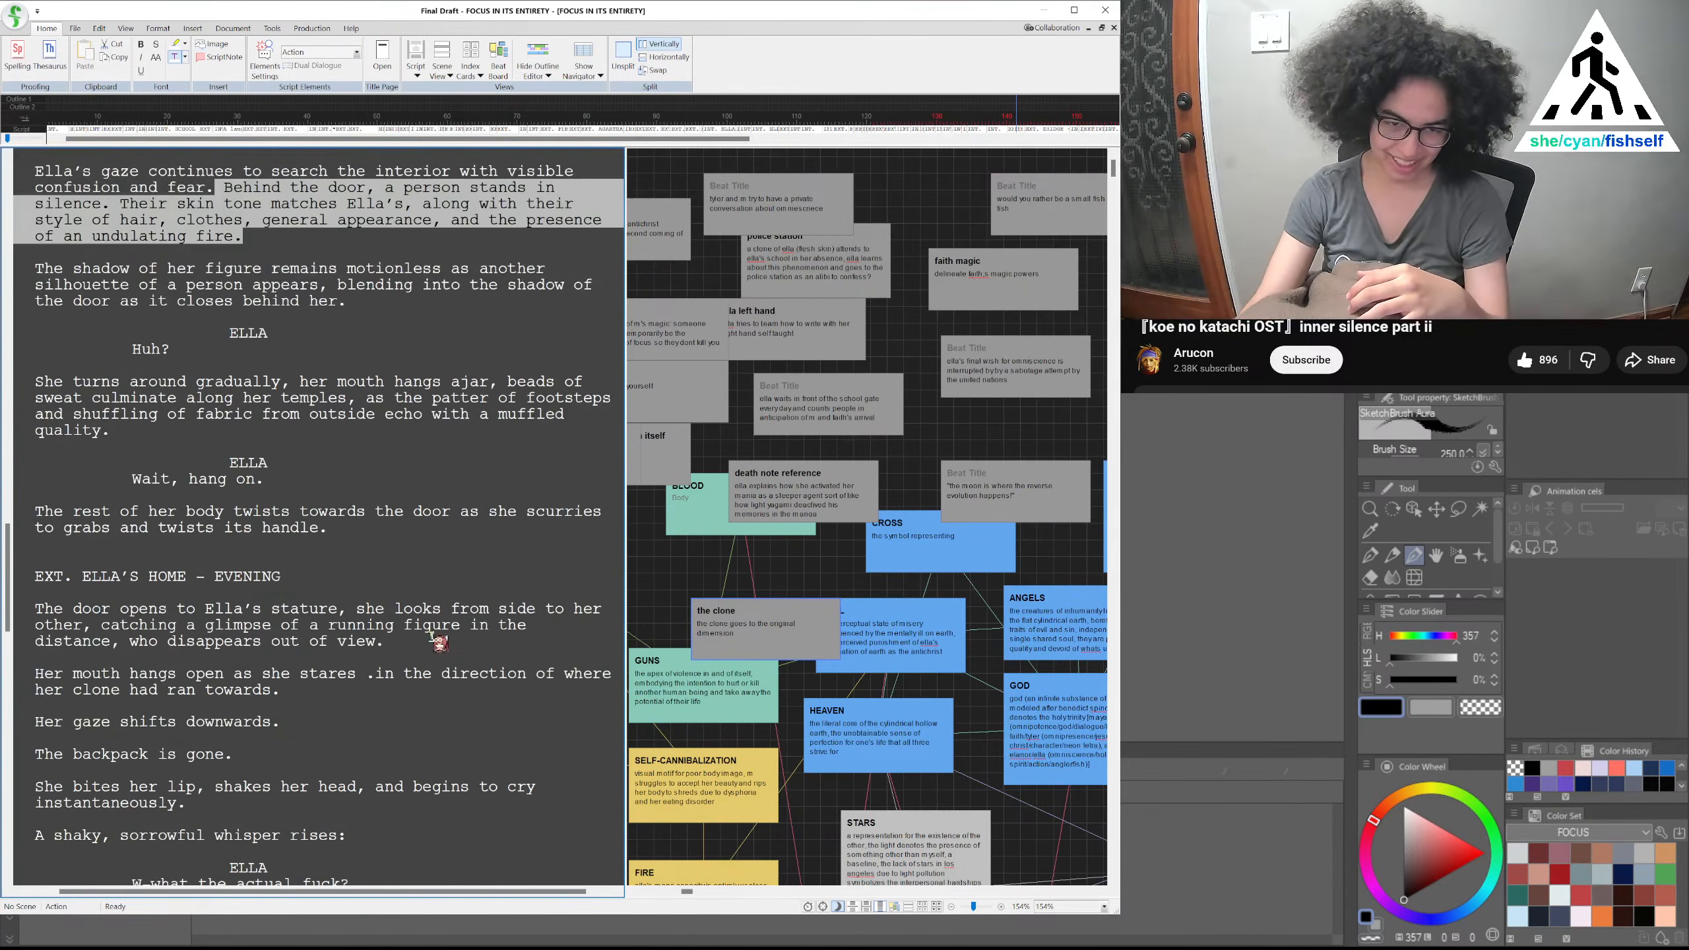
Reread Ella's evening home exterior and the start of her midnight scene, marking the line "She begins to quickly walk forward"
scroll(450, 636, "down", 5)
scroll(442, 629, "up", 4)
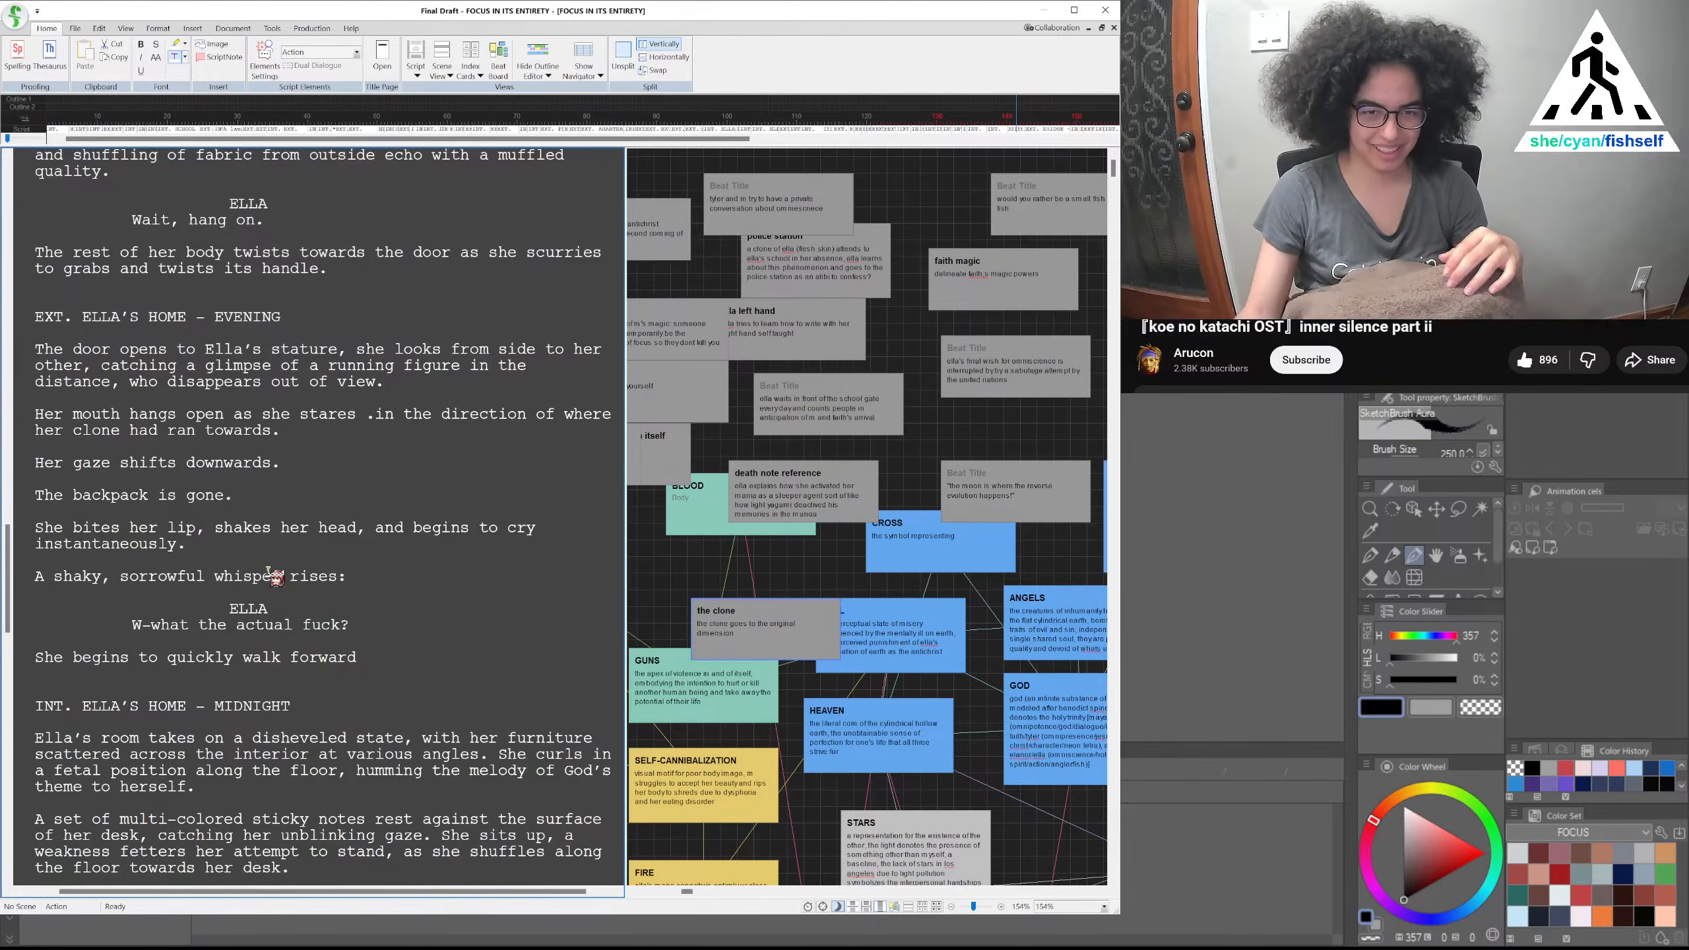
left_click(331, 670)
scroll(387, 663, "down", 4)
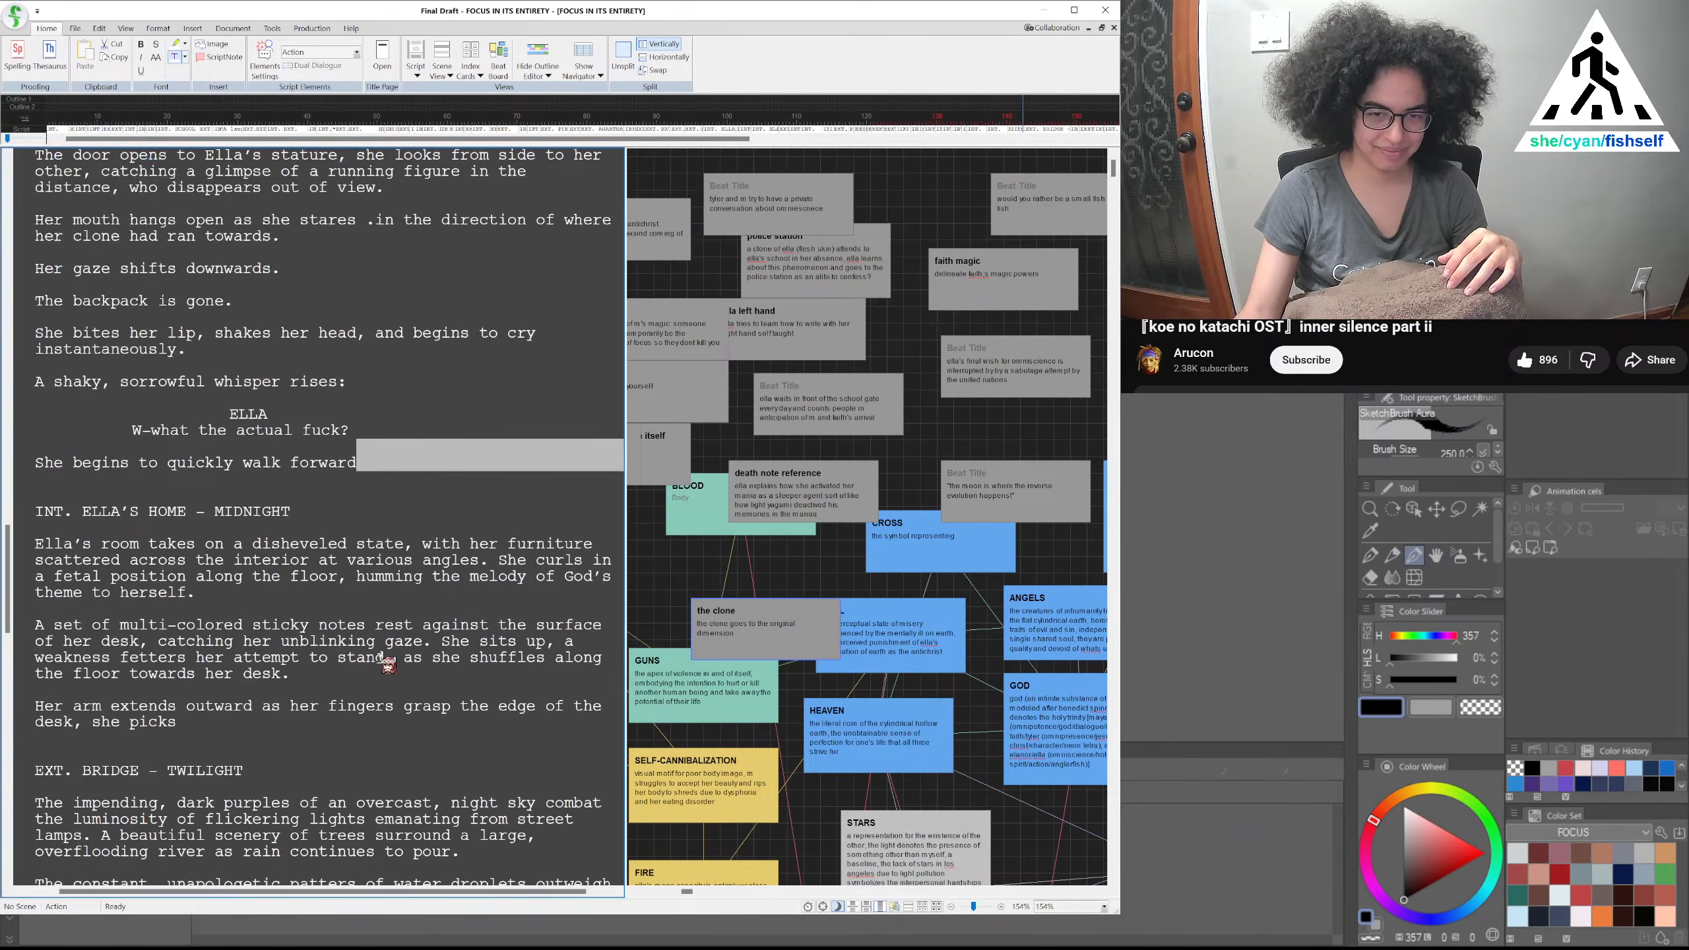
scroll(388, 663, "down", 4)
scroll(388, 663, "up", 5)
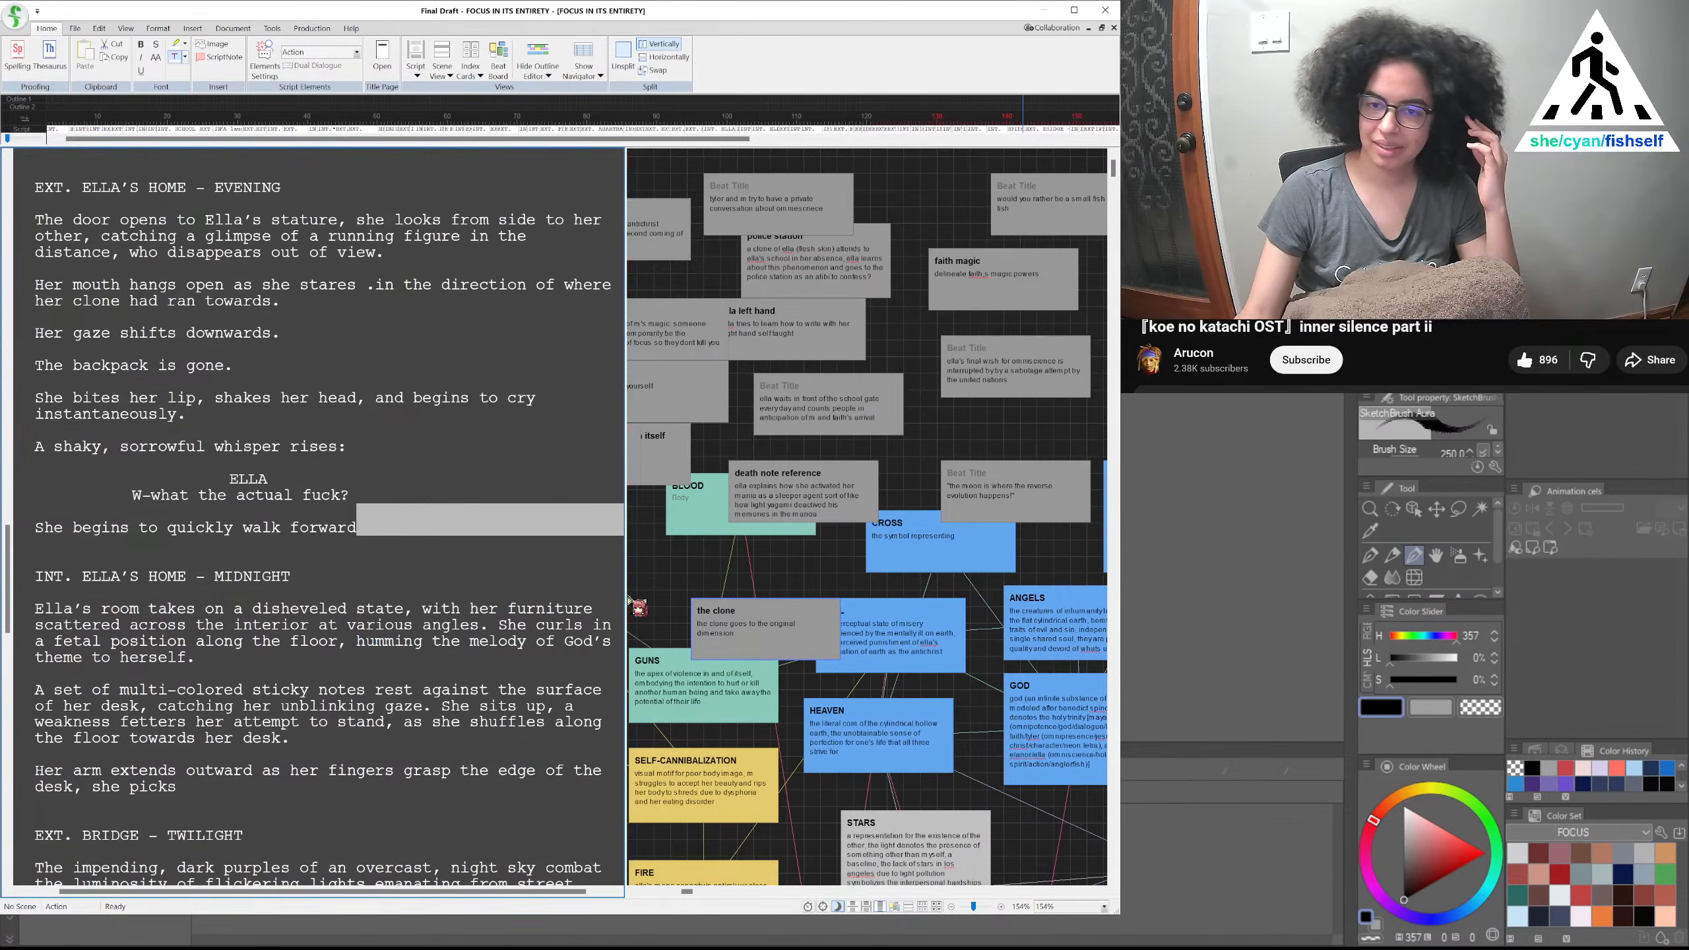
Move "the clone" beat off the HELL beat to just above the "death note reference" beat on the beat board
left_click_drag(709, 633, 922, 438)
left_click(787, 572)
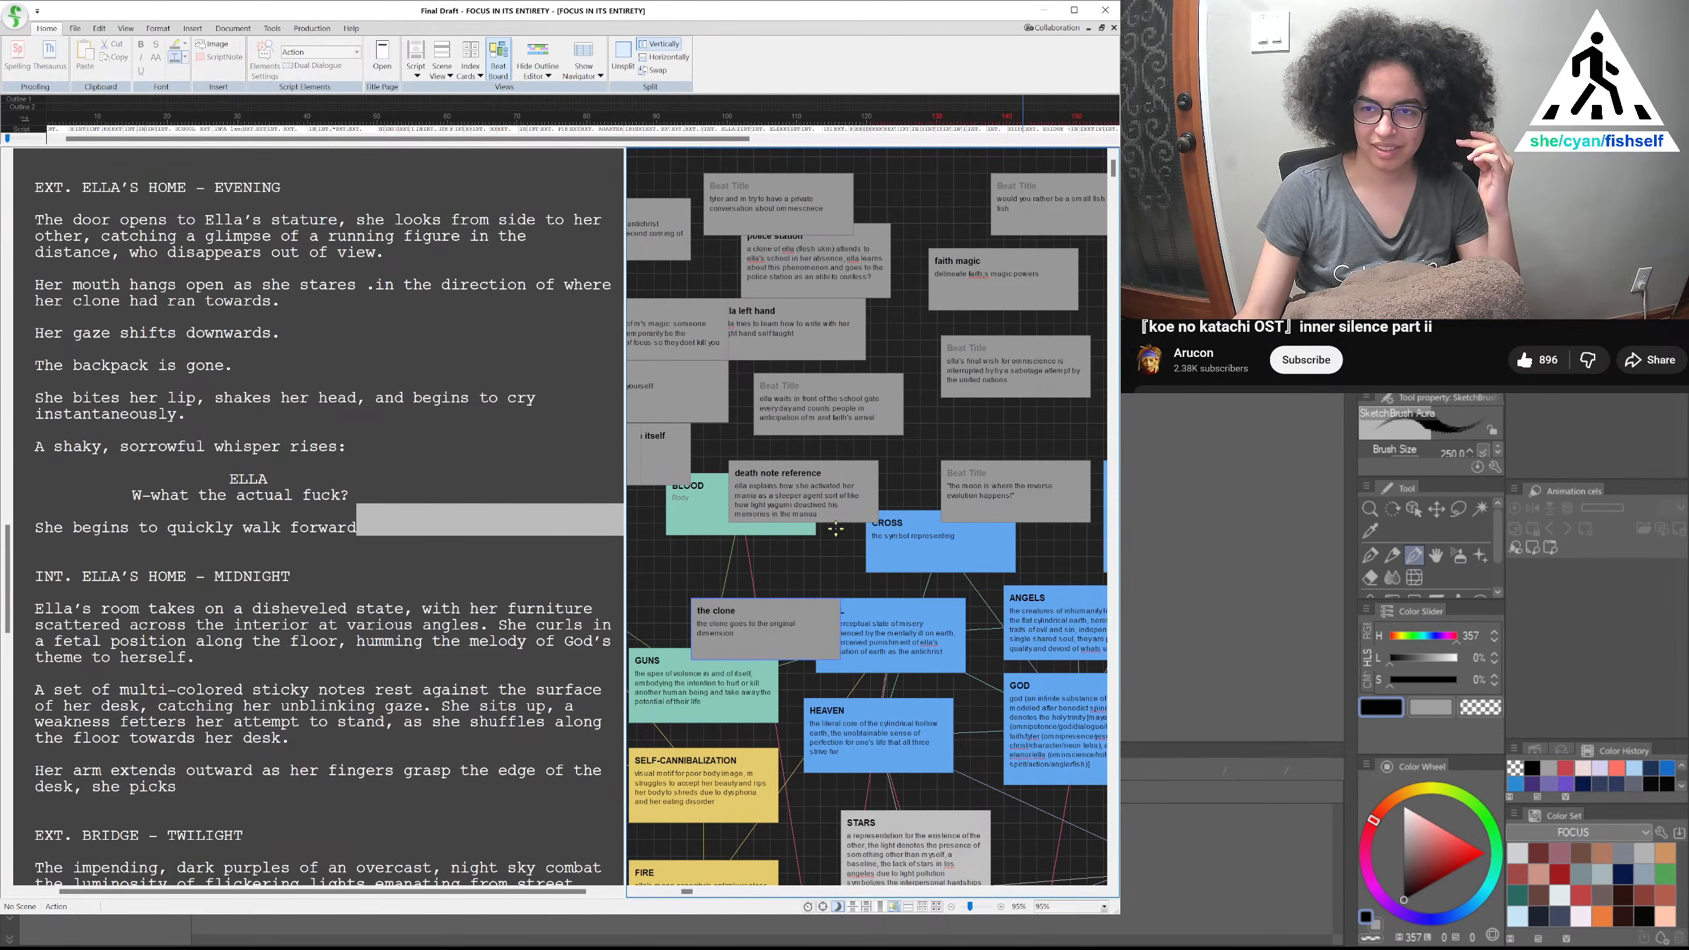
left_click_drag(773, 608, 935, 419)
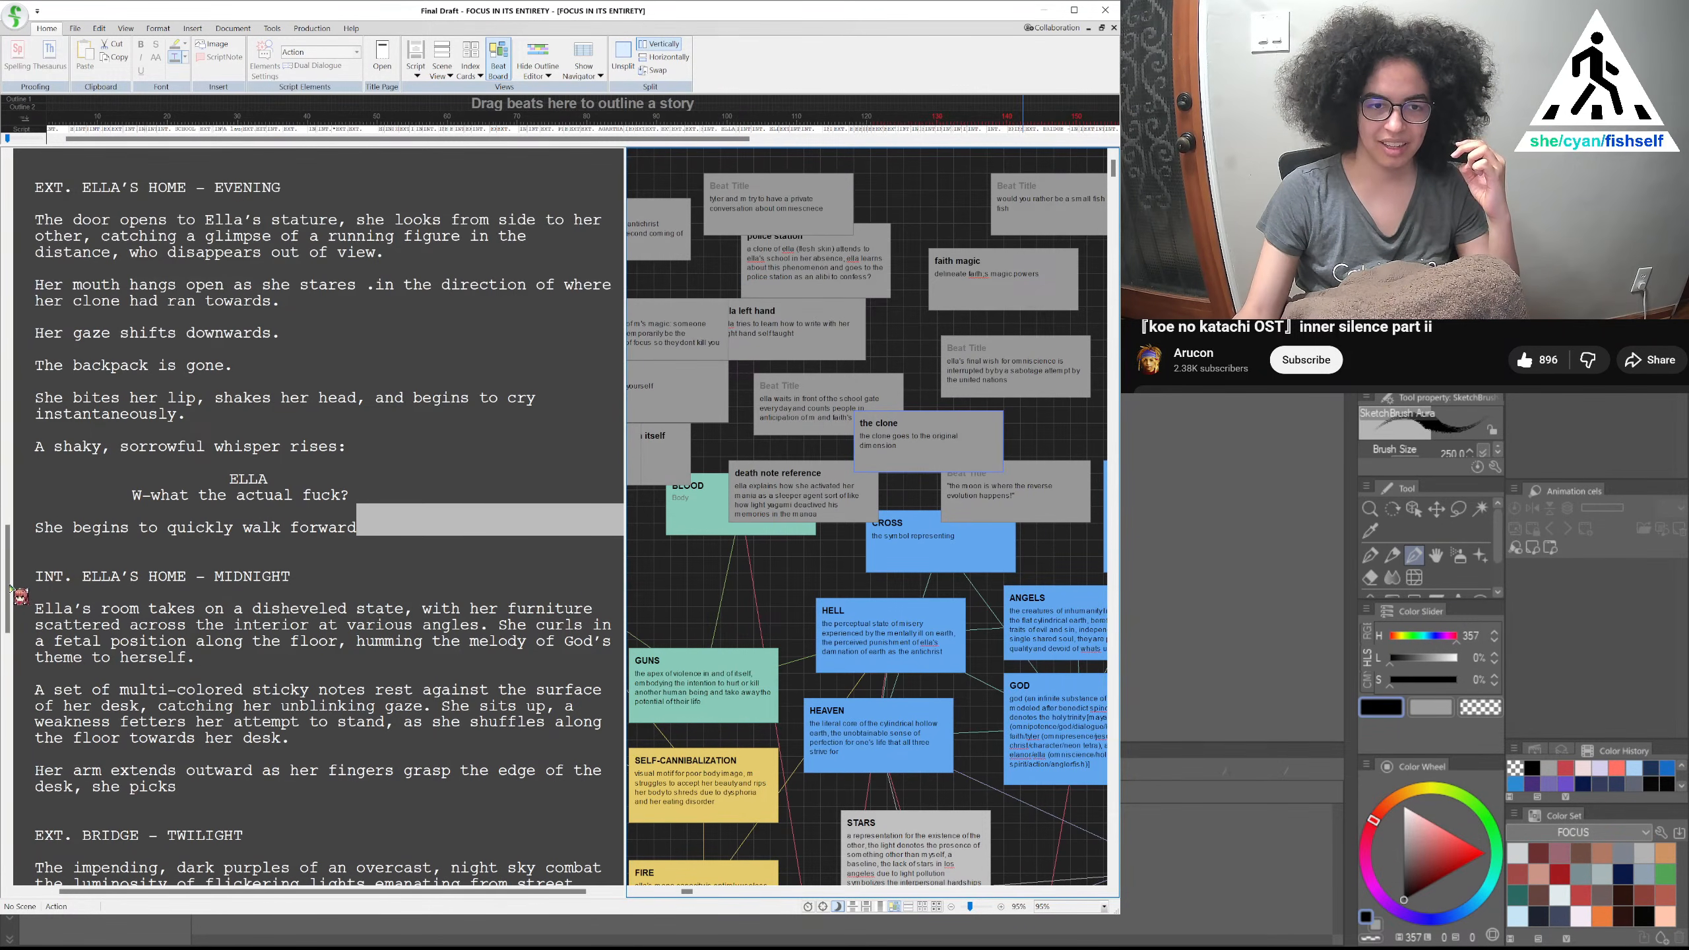
Look through the script from Ella and M's parking lot scene to Brandon and Elizabeth getting into his car
left_click_drag(18, 594, 22, 739)
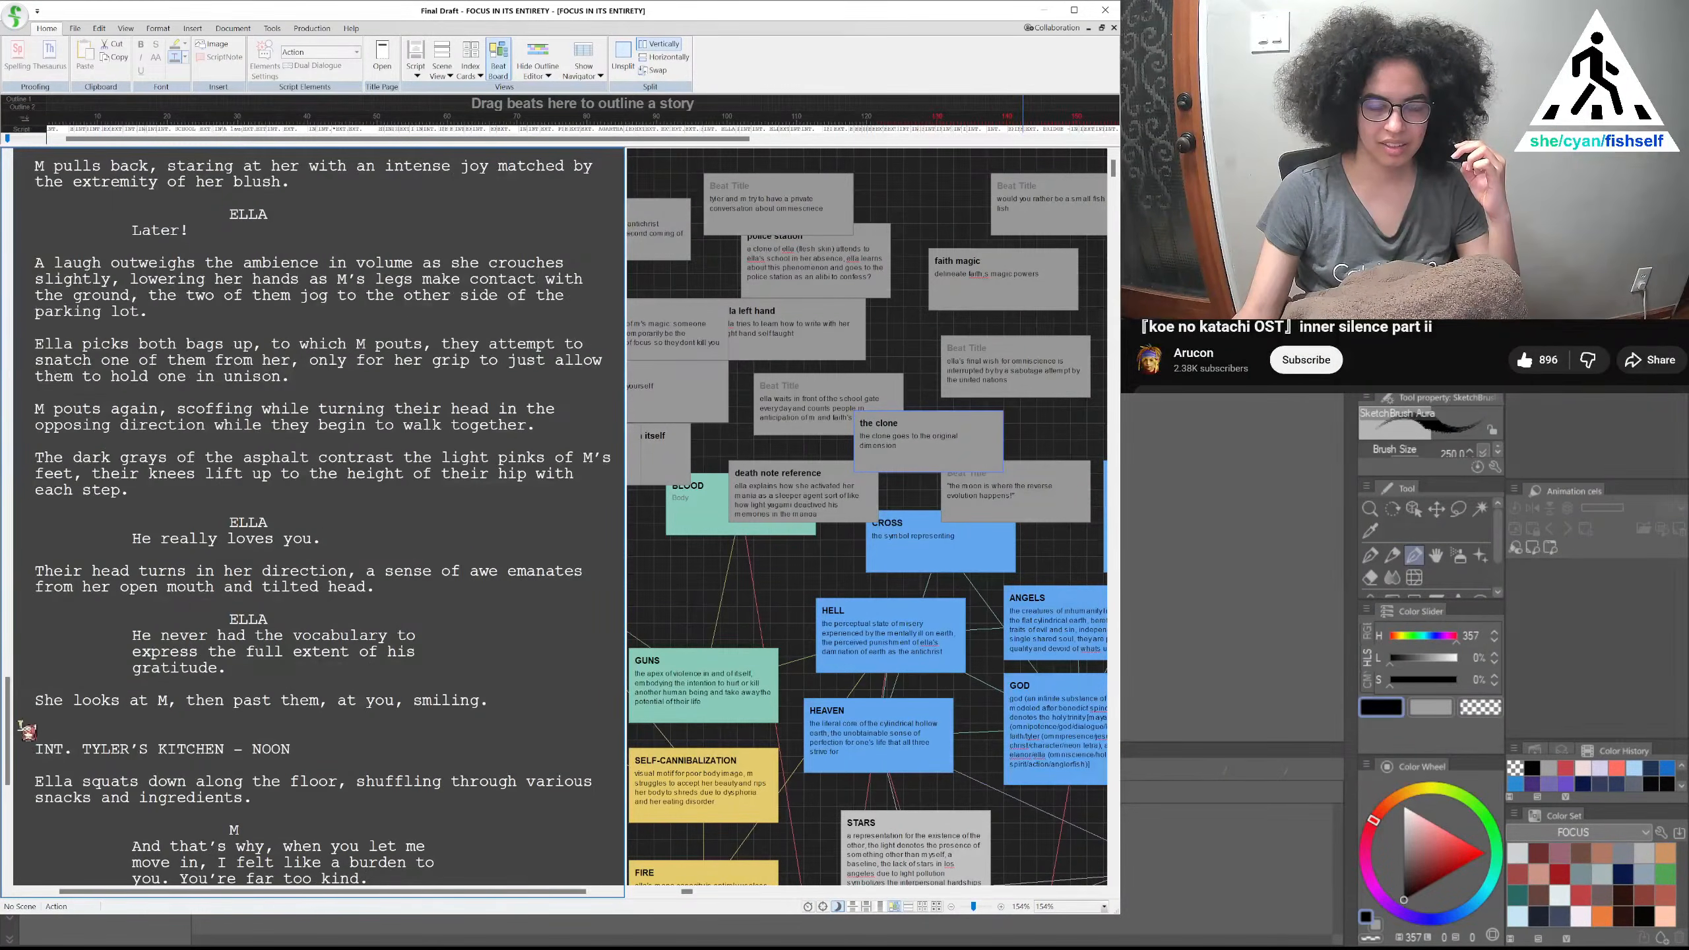
scroll(239, 564, "down", 20)
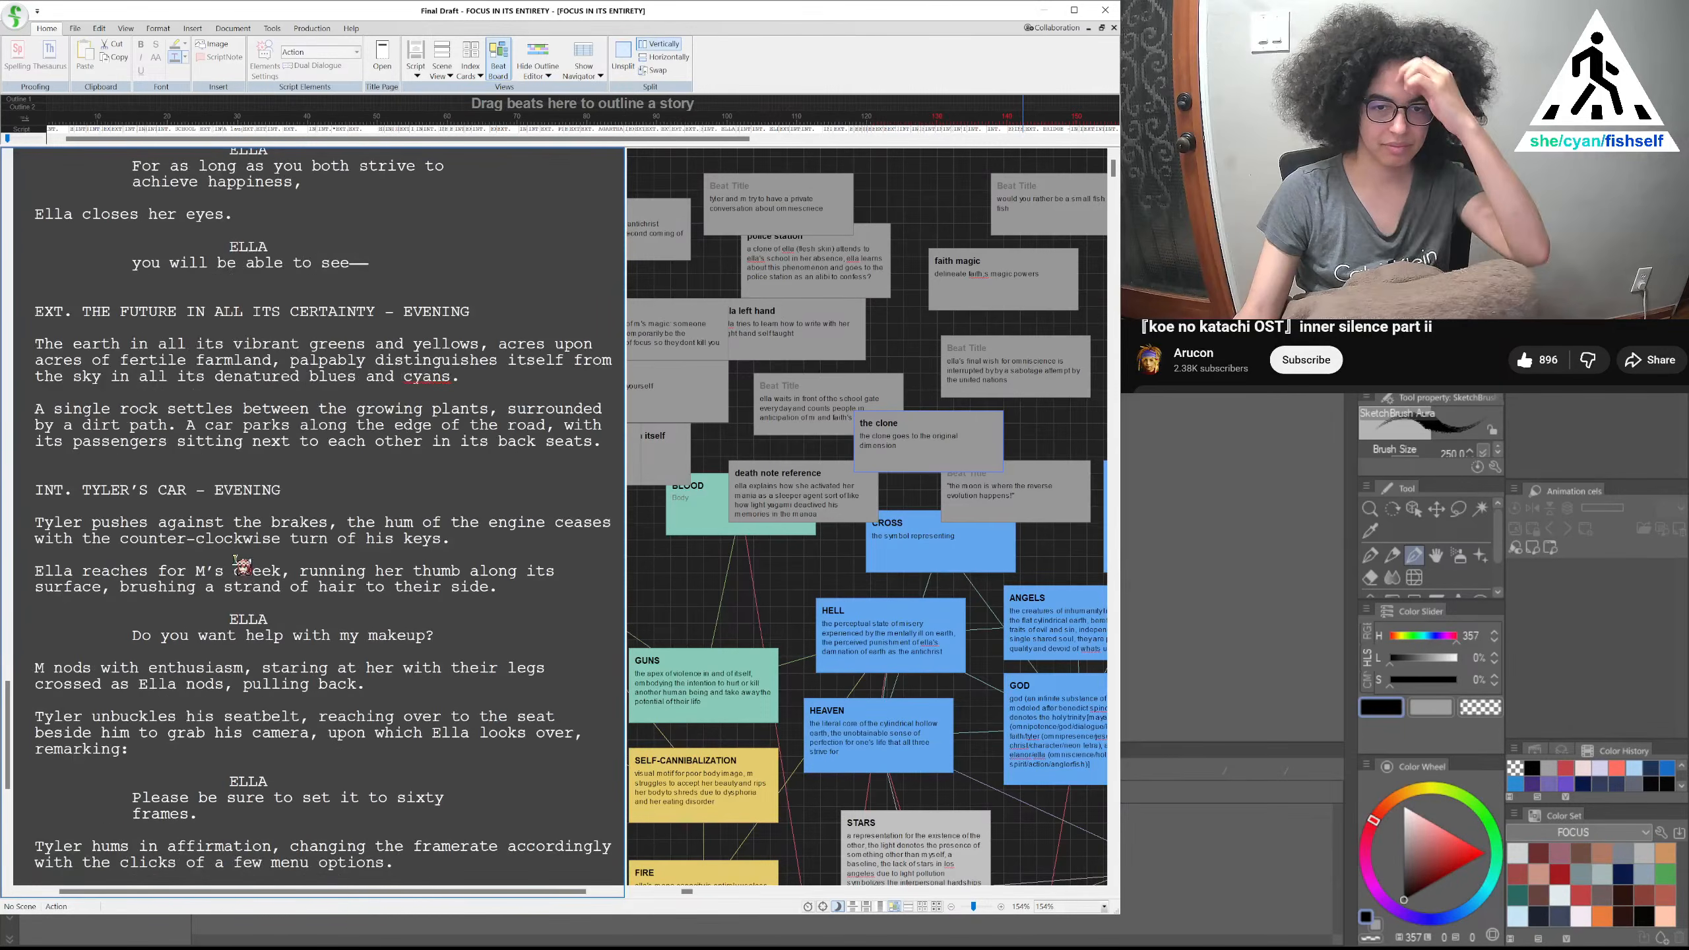
scroll(240, 564, "down", 15)
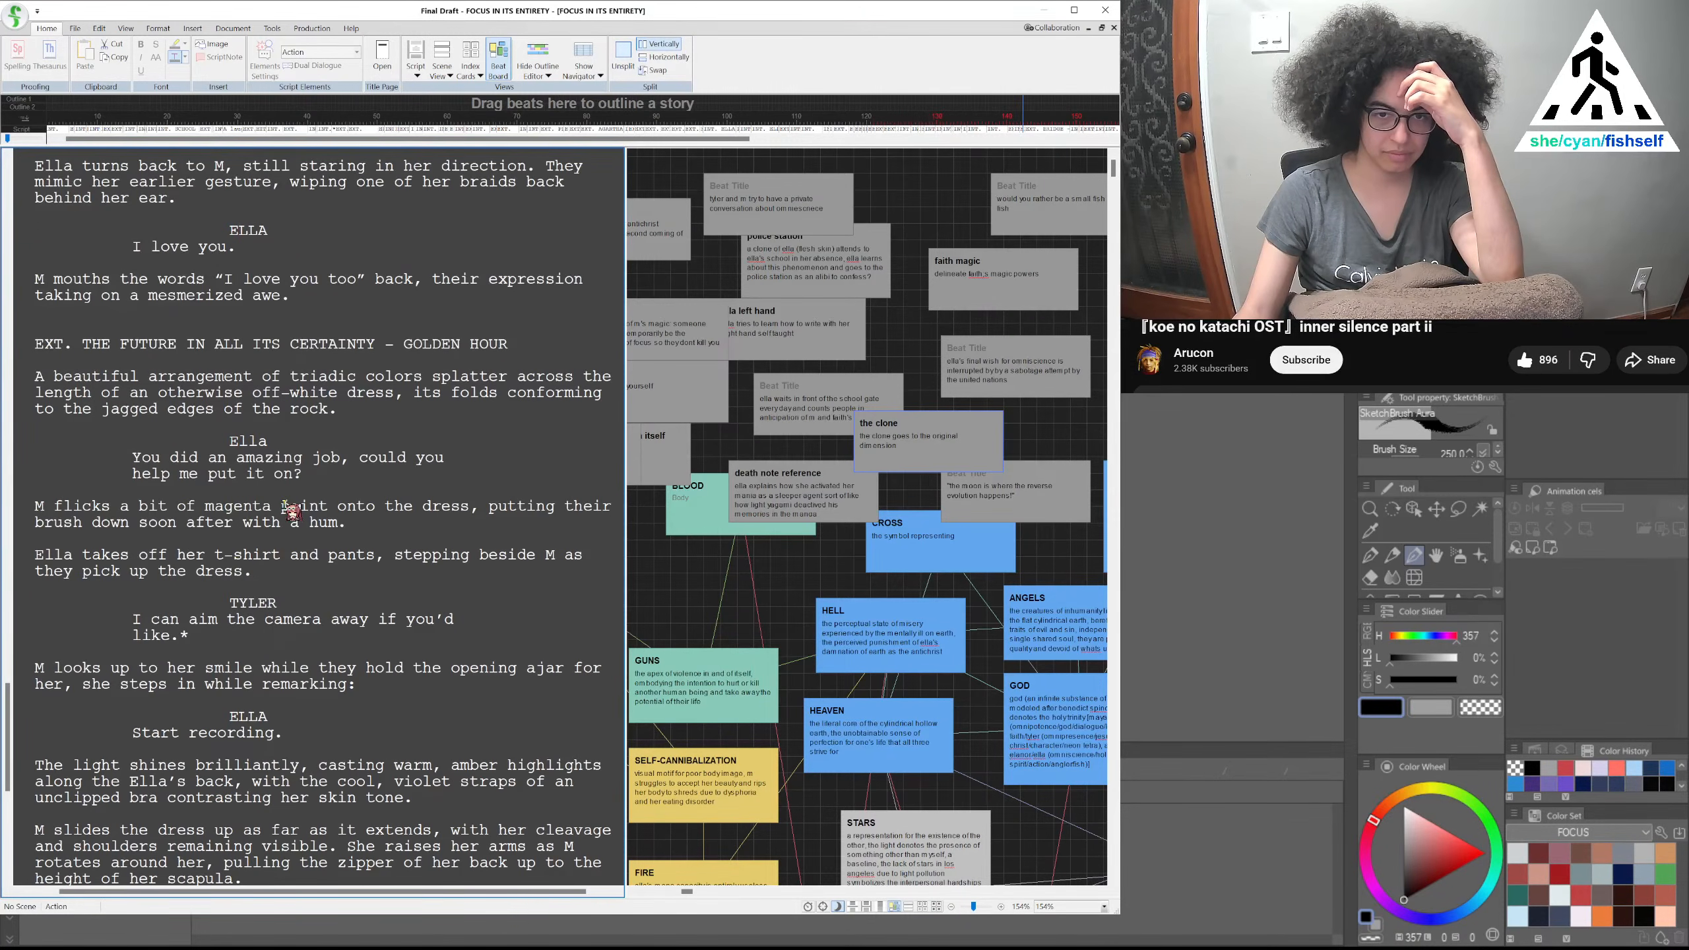
scroll(292, 512, "up", 5)
scroll(293, 519, "down", 18)
scroll(292, 526, "down", 20)
scroll(290, 528, "down", 20)
scroll(286, 530, "down", 20)
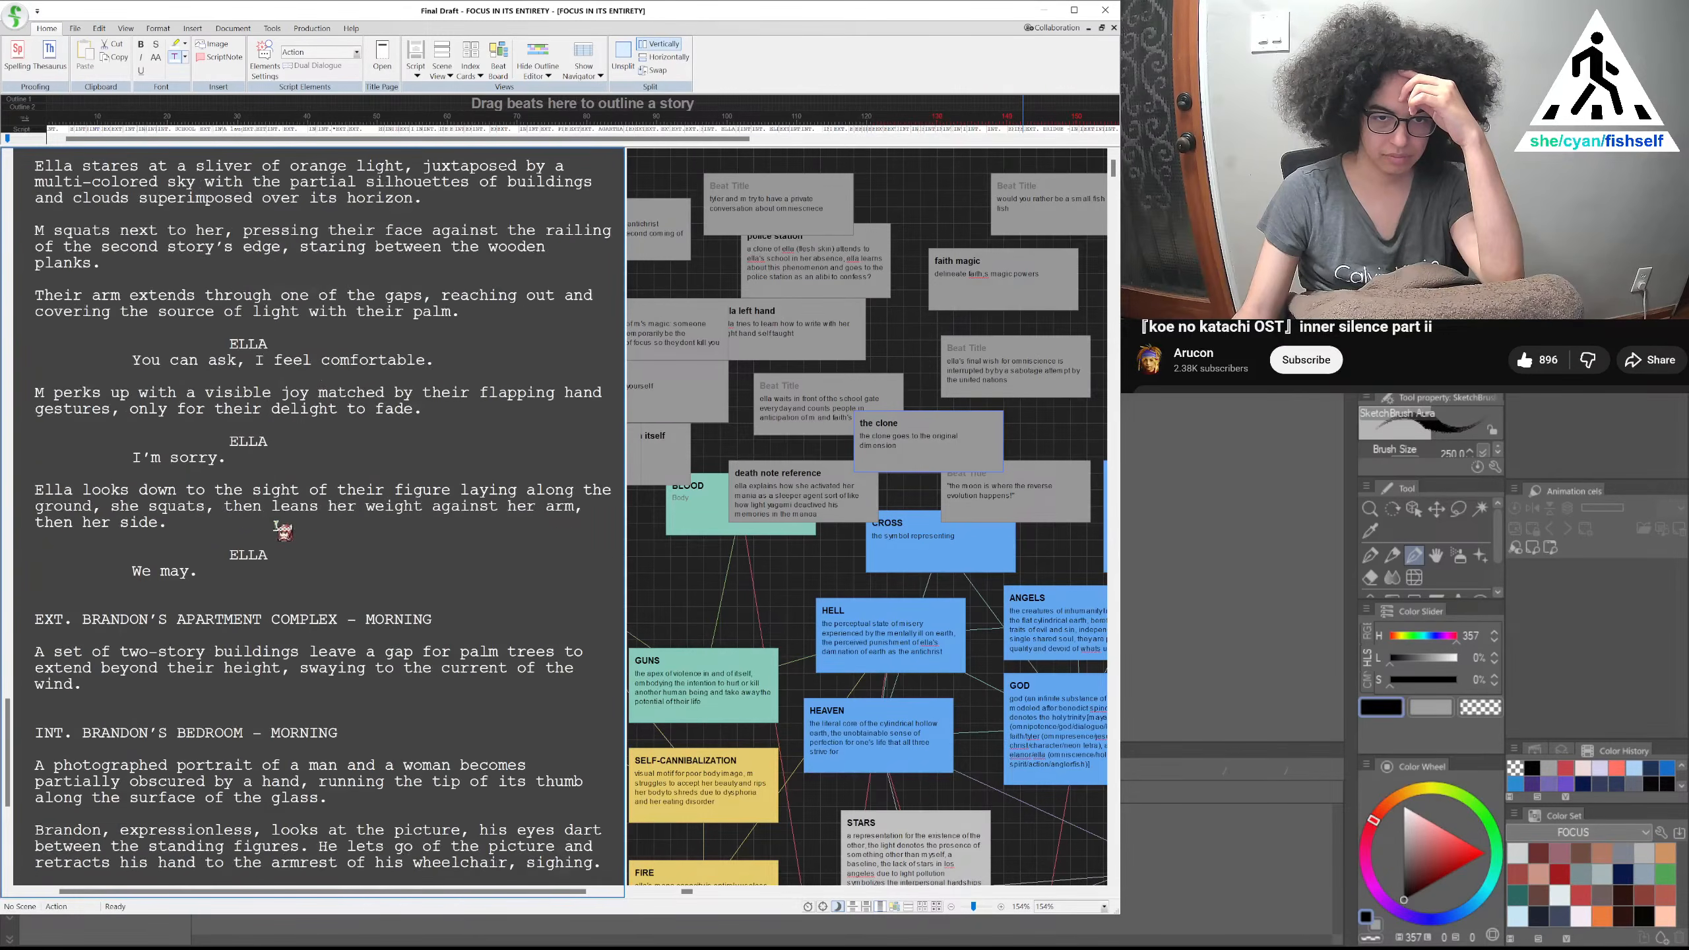
scroll(283, 530, "down", 20)
scroll(282, 533, "down", 20)
scroll(283, 532, "down", 20)
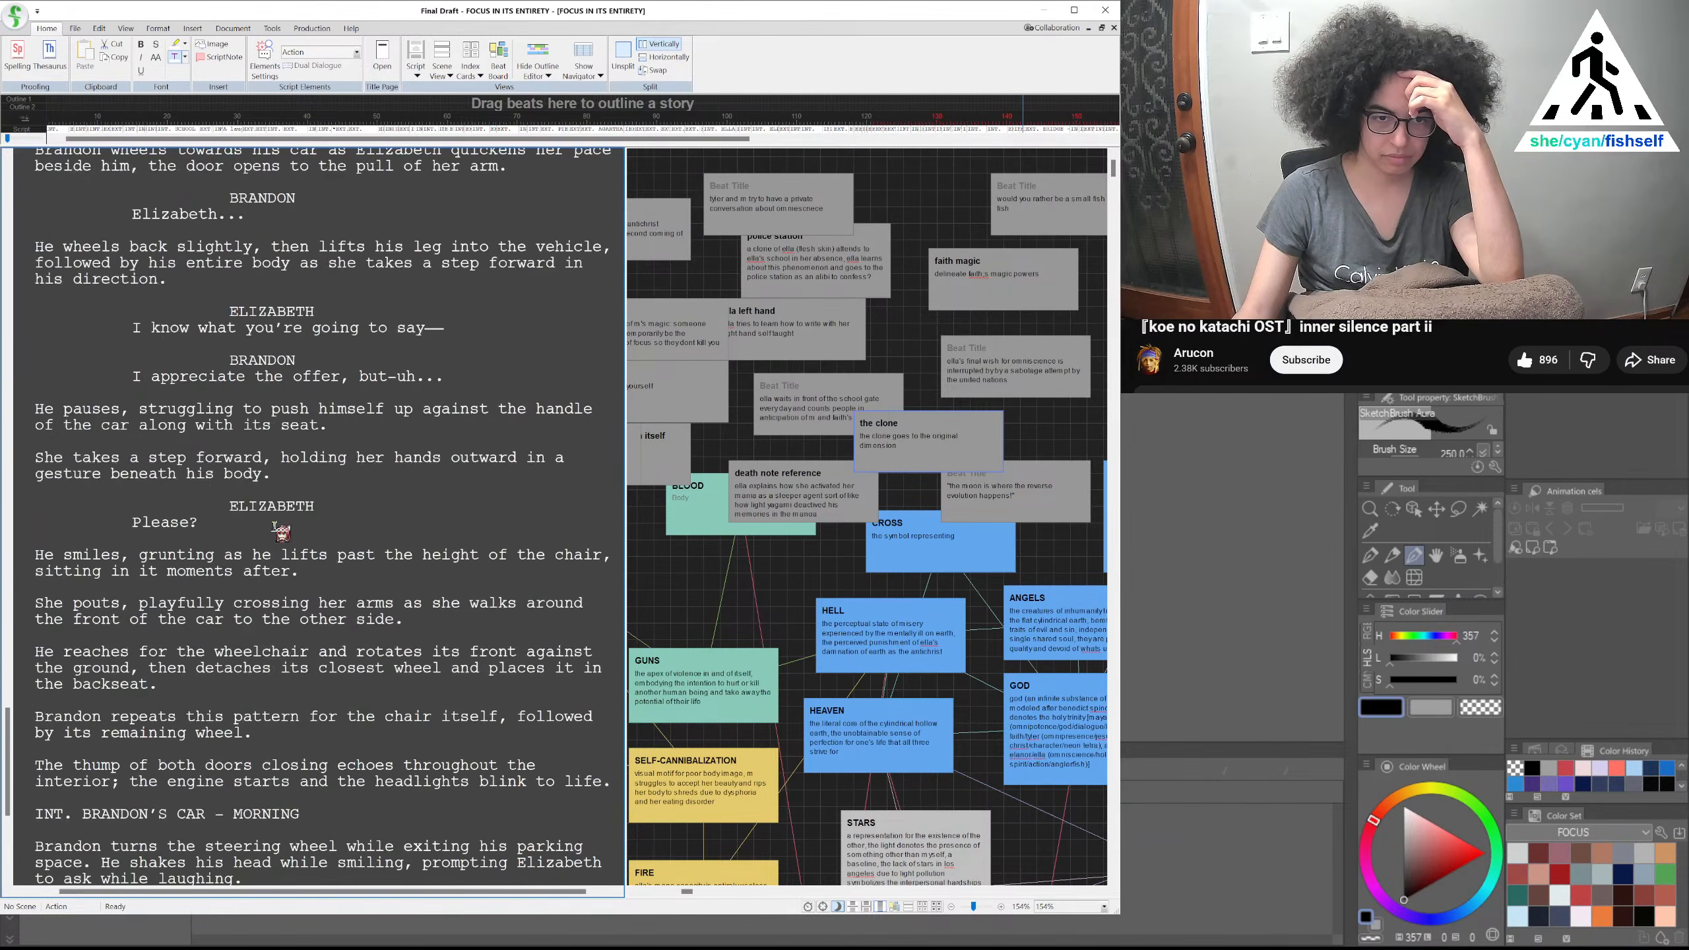
Reread Brandon and Elizabeth's car conversation about Ella and the start of the Tyler's aquarium scene
scroll(283, 533, "down", 15)
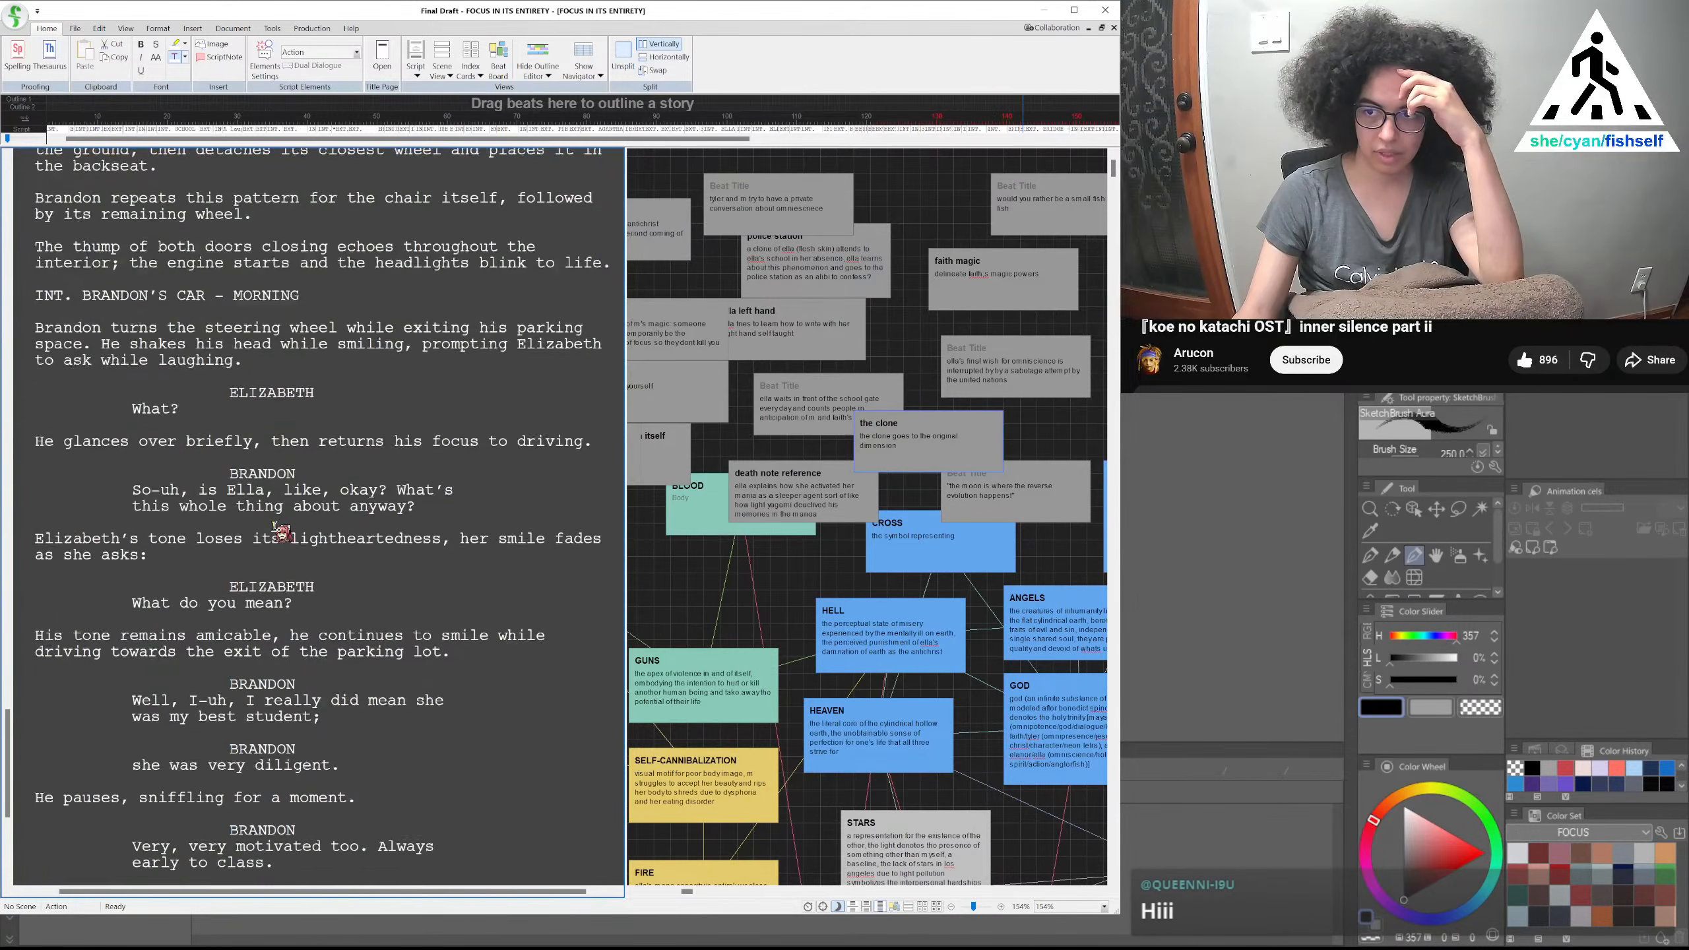
scroll(278, 531, "down", 2)
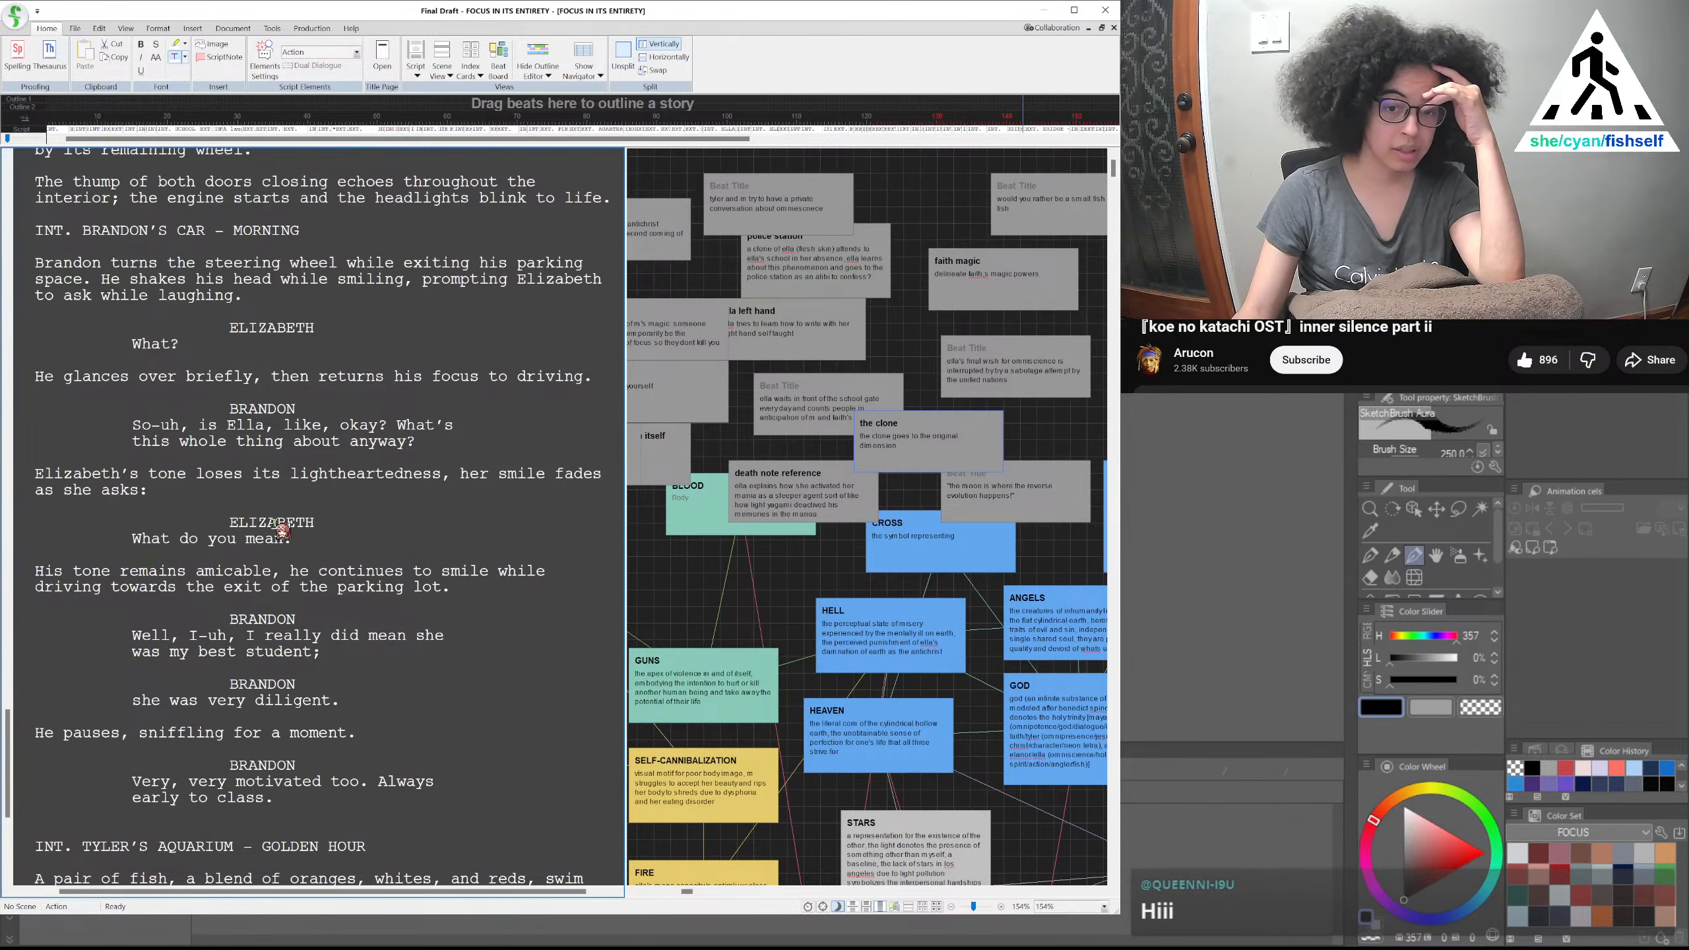
scroll(275, 524, "down", 6)
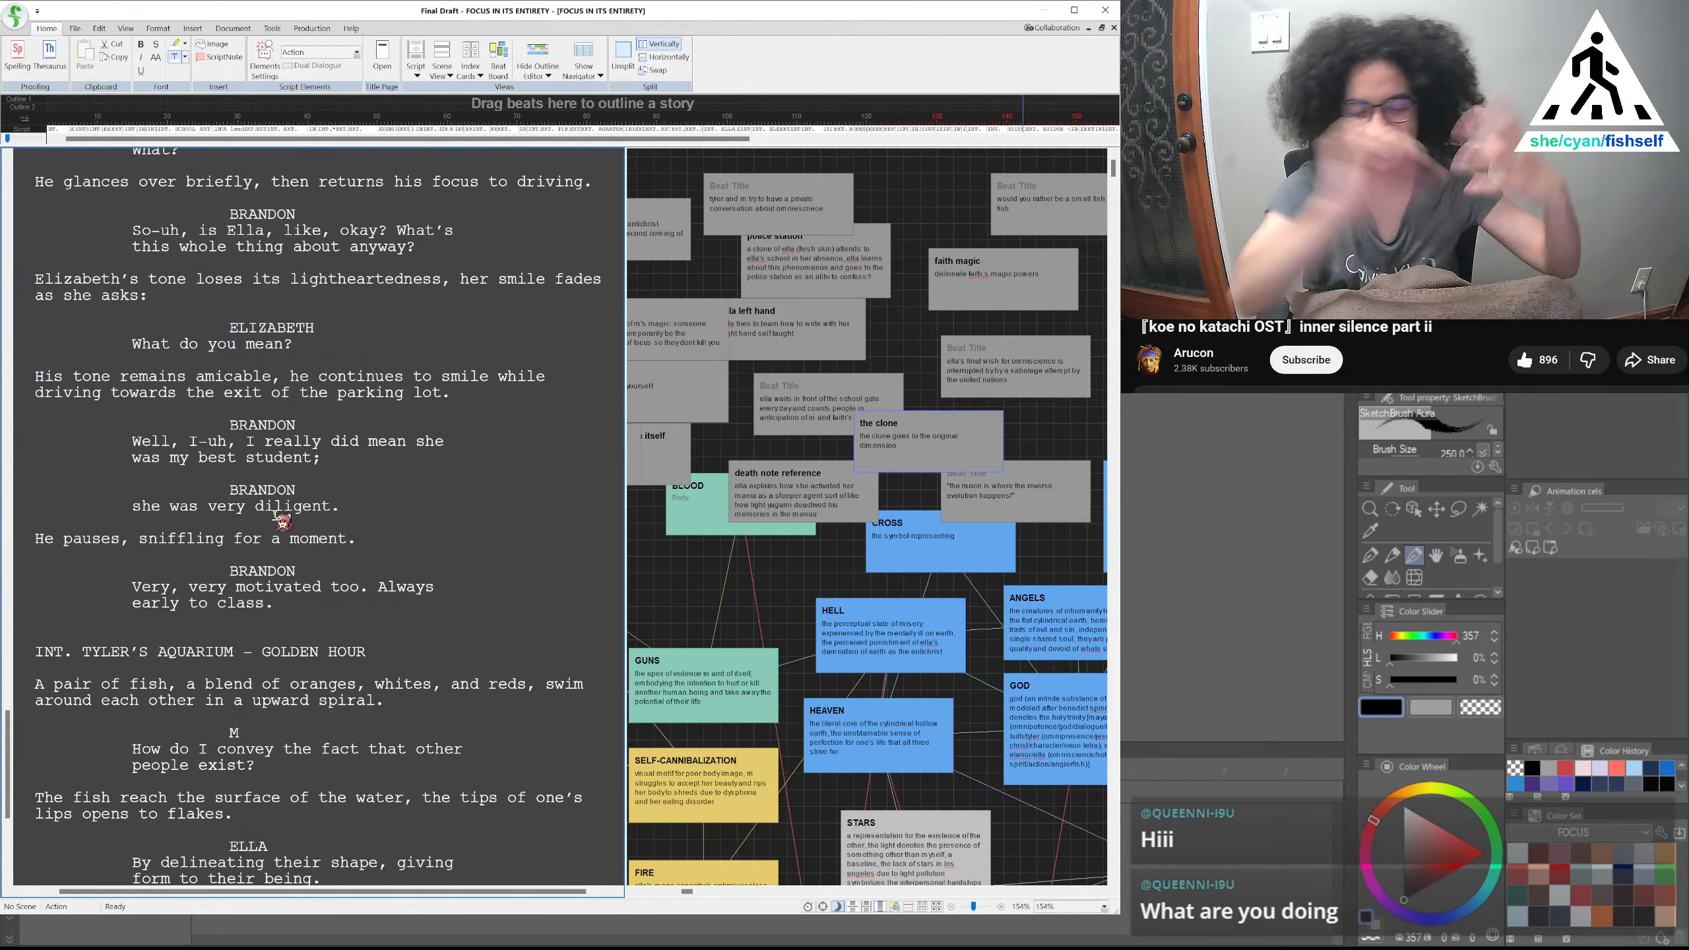
scroll(292, 512, "down", 8)
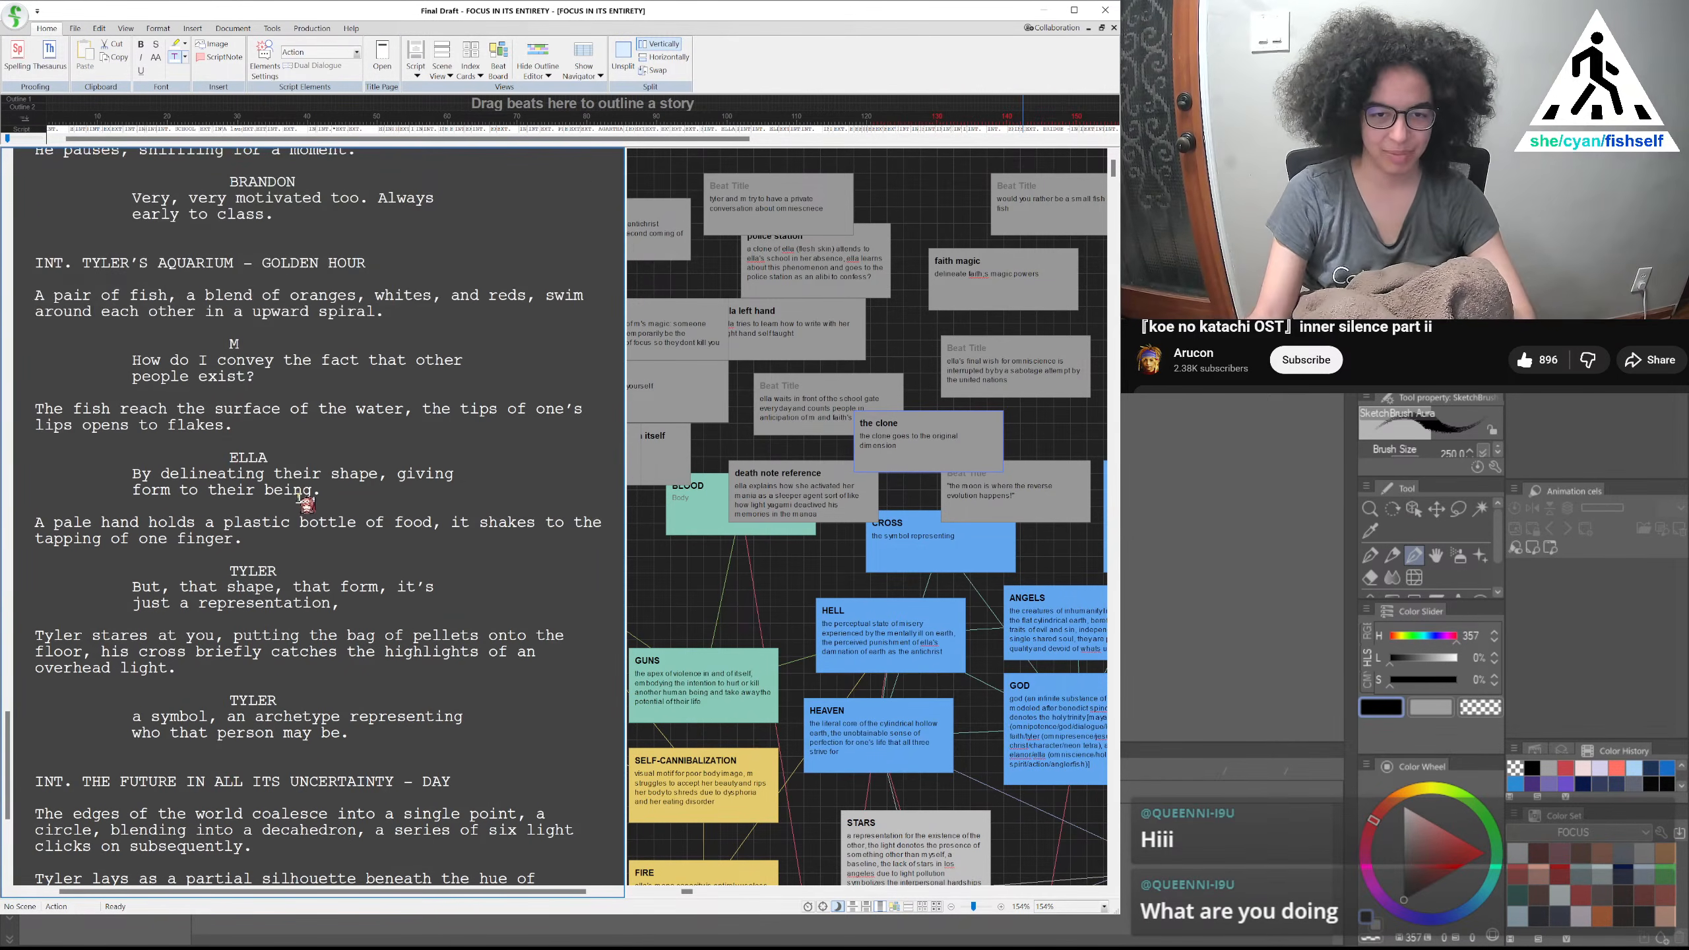
scroll(304, 469, "down", 2)
scroll(310, 476, "up", 9)
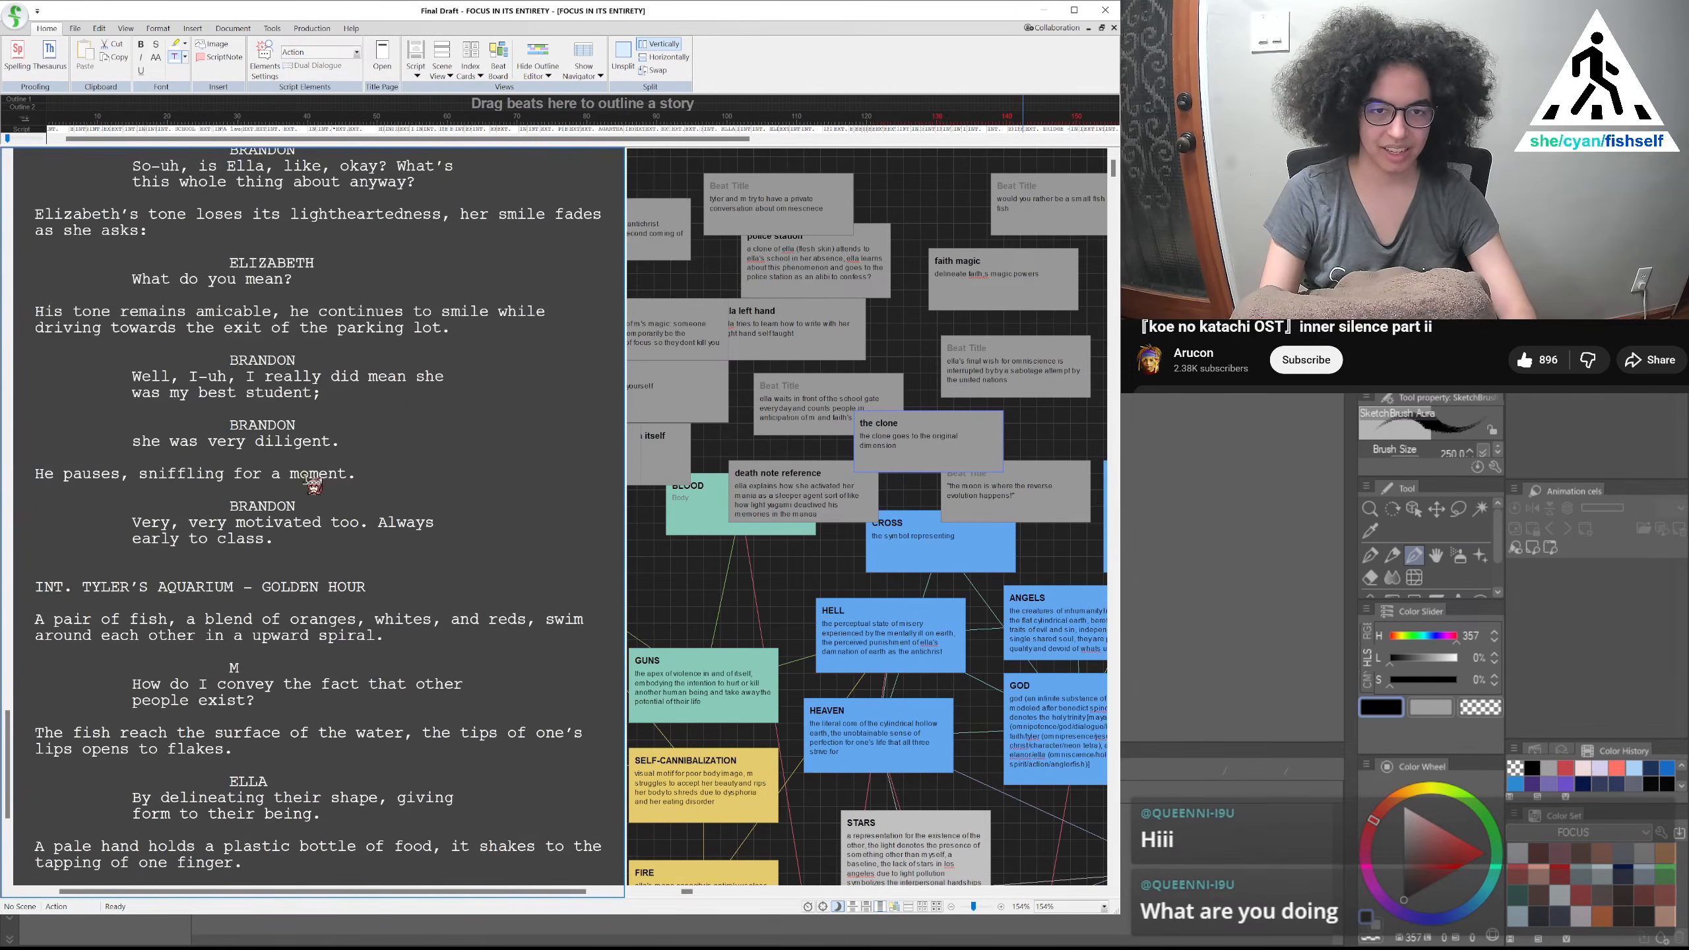
scroll(310, 489, "up", 5)
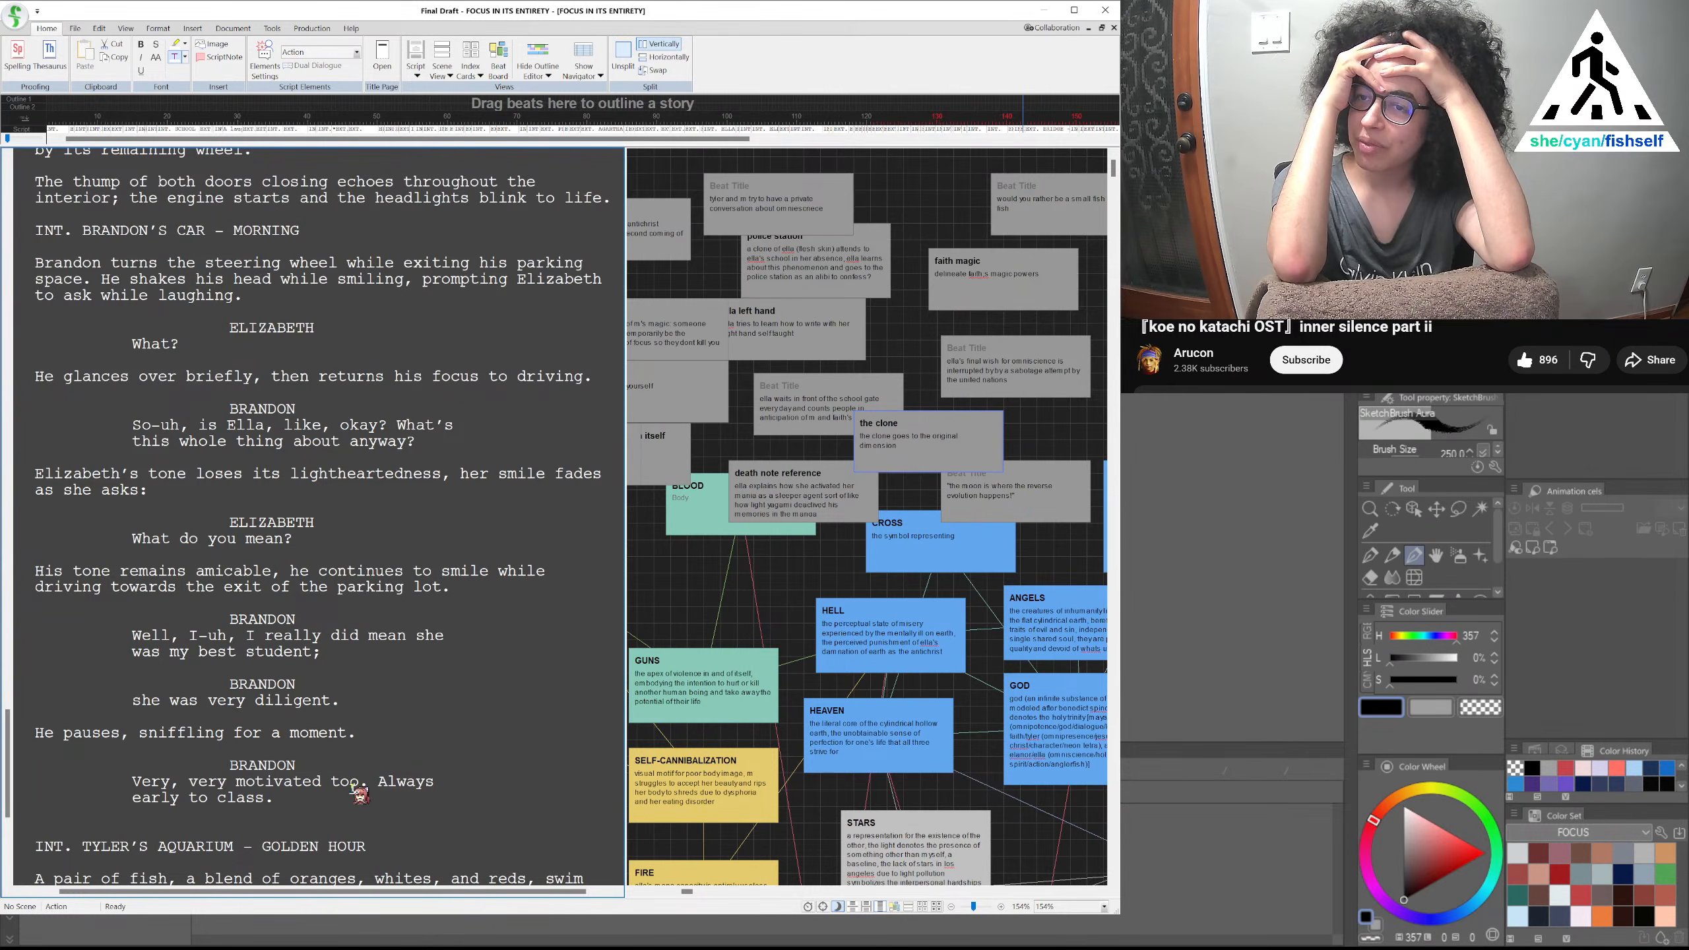
Insert an empty action line after Brandon's dialogue ending "was my best student;" in the car scene
left_click(296, 804)
left_click_drag(601, 138, 428, 170)
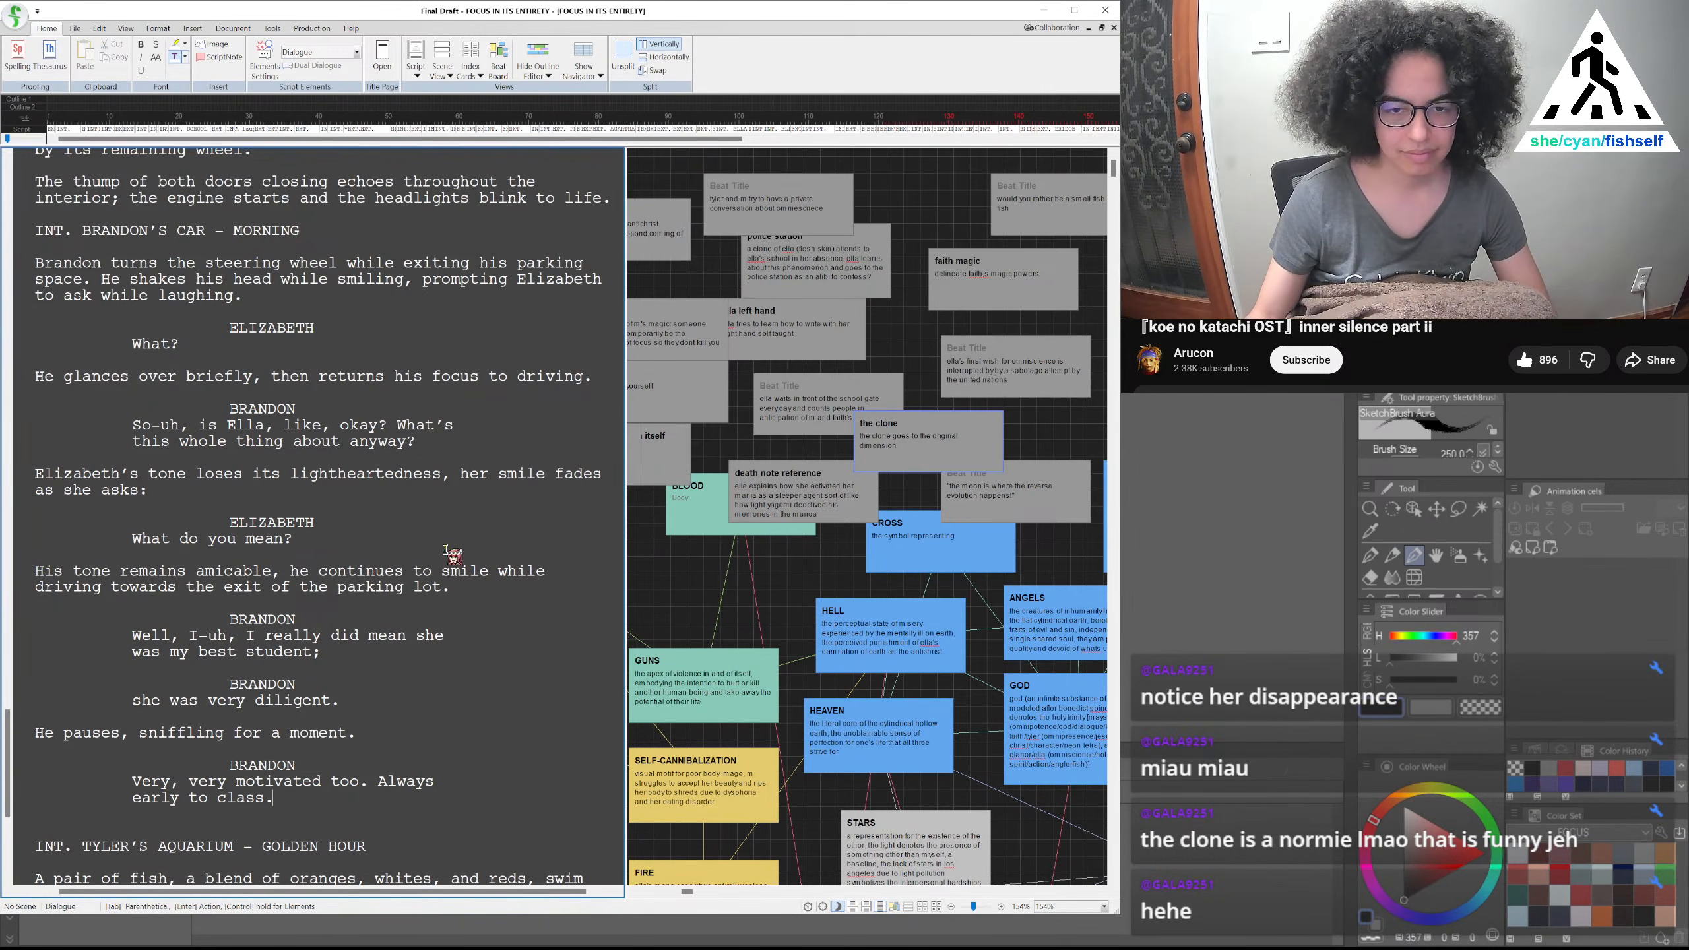
left_click(358, 644)
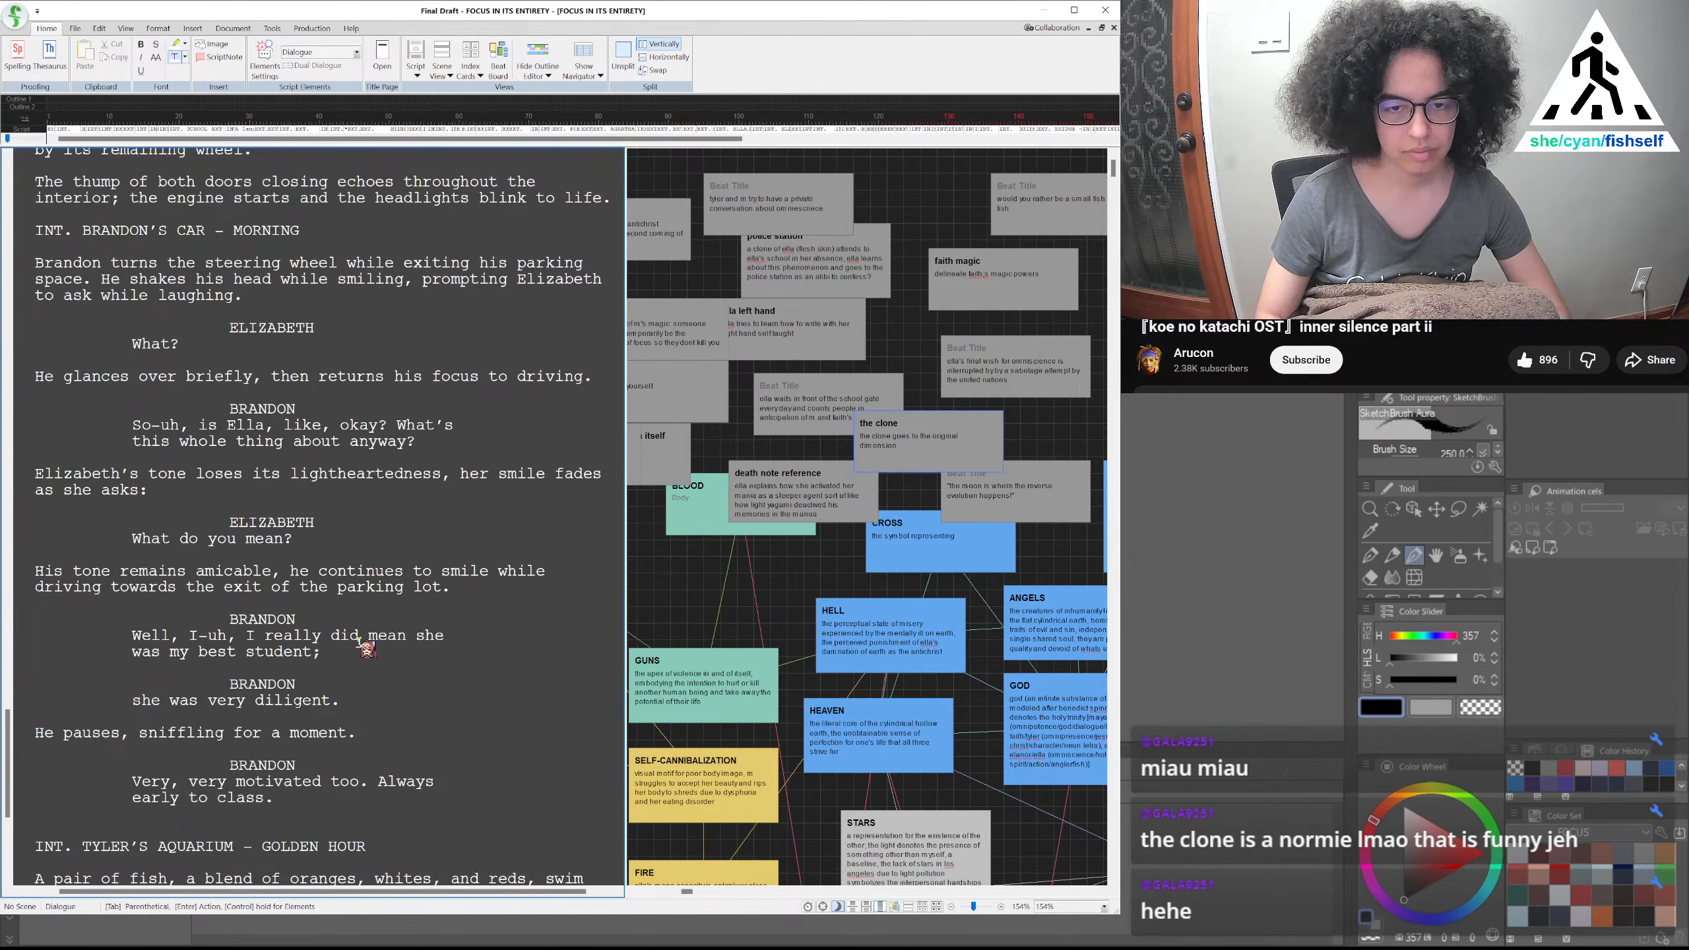
key("Return")
type("Eliza")
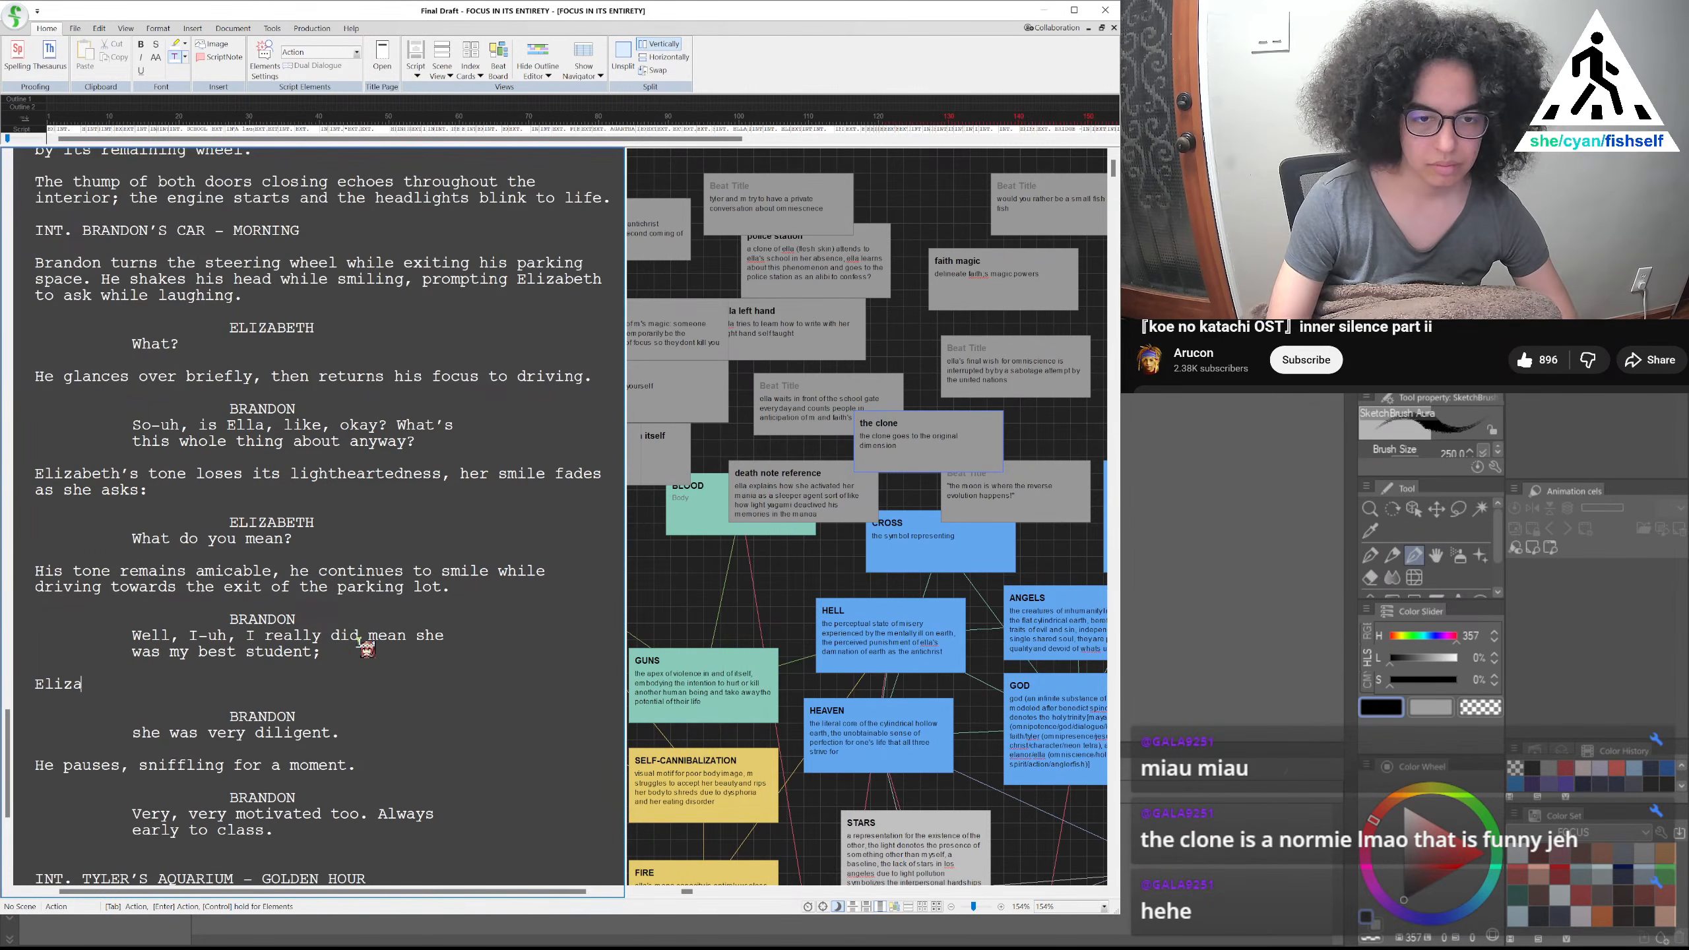
type("bth of")
key("BackSpace")
key("BackSpace")
key("BackSpace")
key("BackSpace")
key("BackSpace")
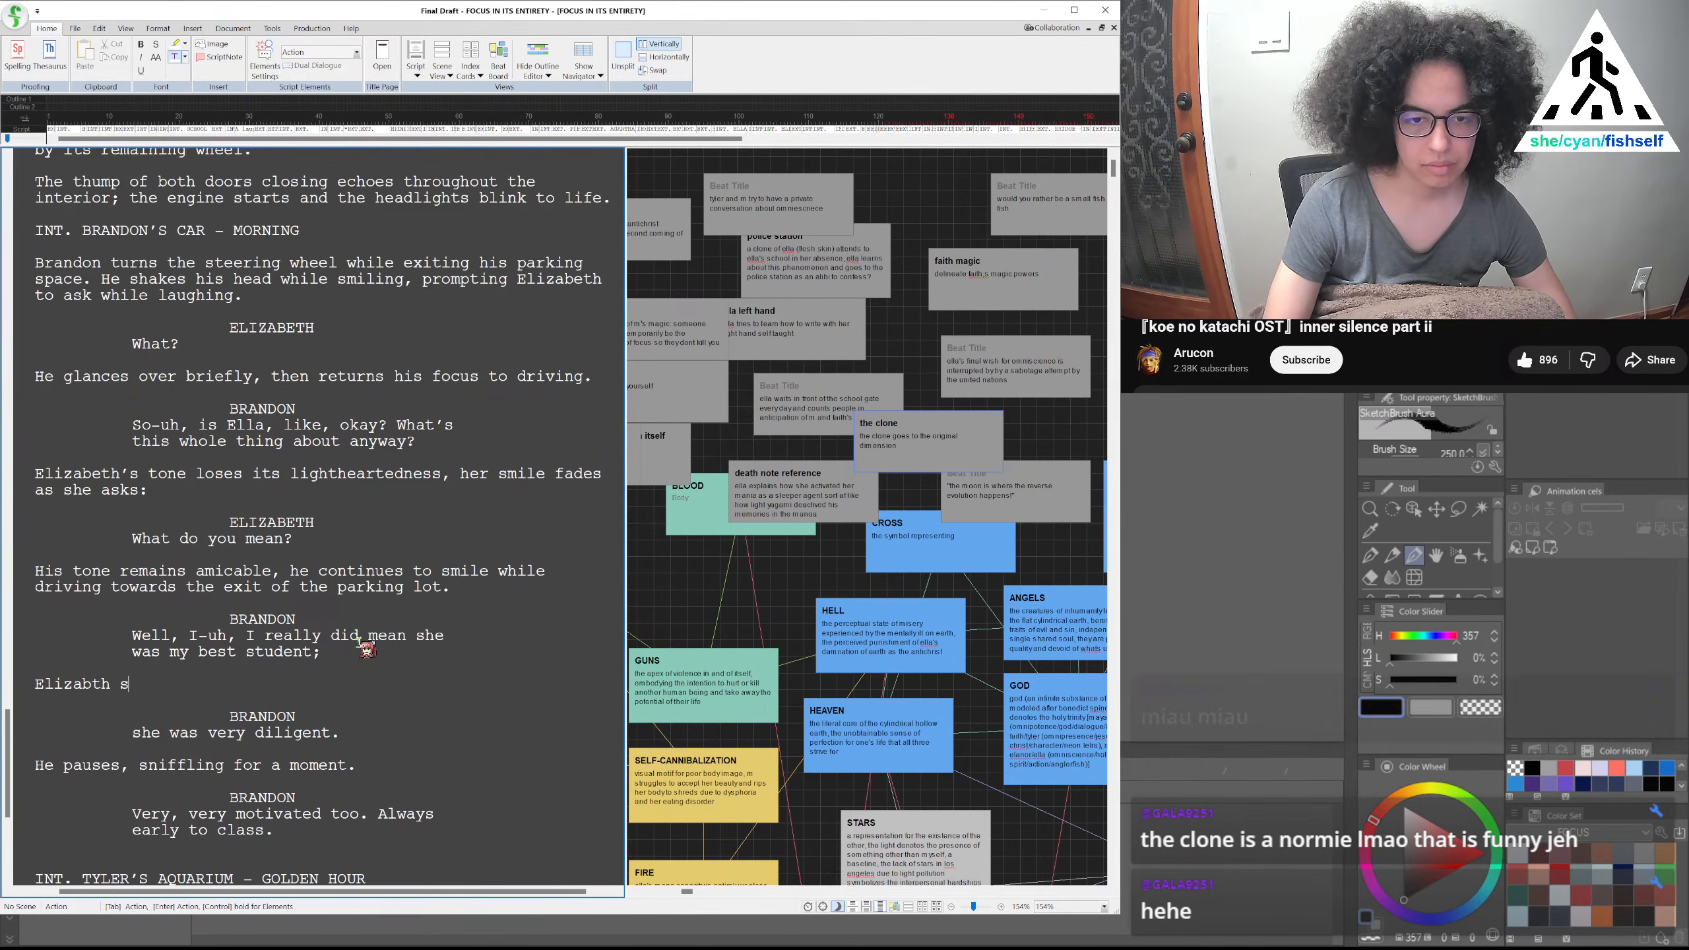
type("eth")
key("BackSpace")
key("BackSpace")
key("BackSpace")
key("BackSpace")
key("BackSpace")
key("BackSpace")
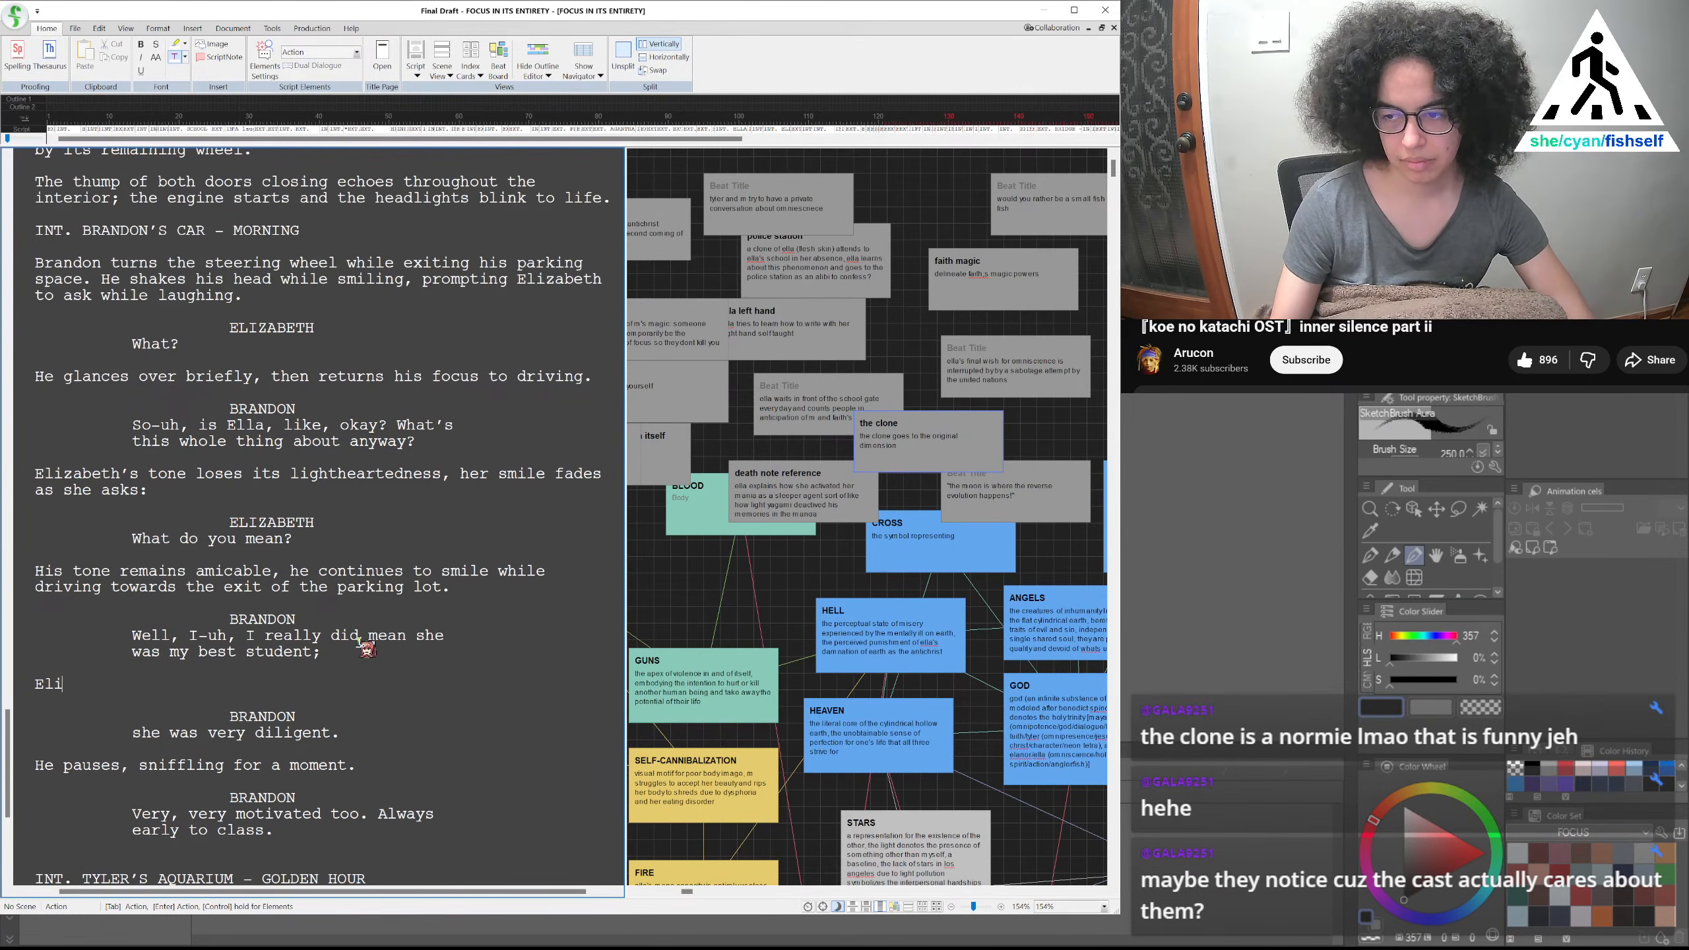
key("BackSpace")
key("BackSpace")
key("BackSpace")
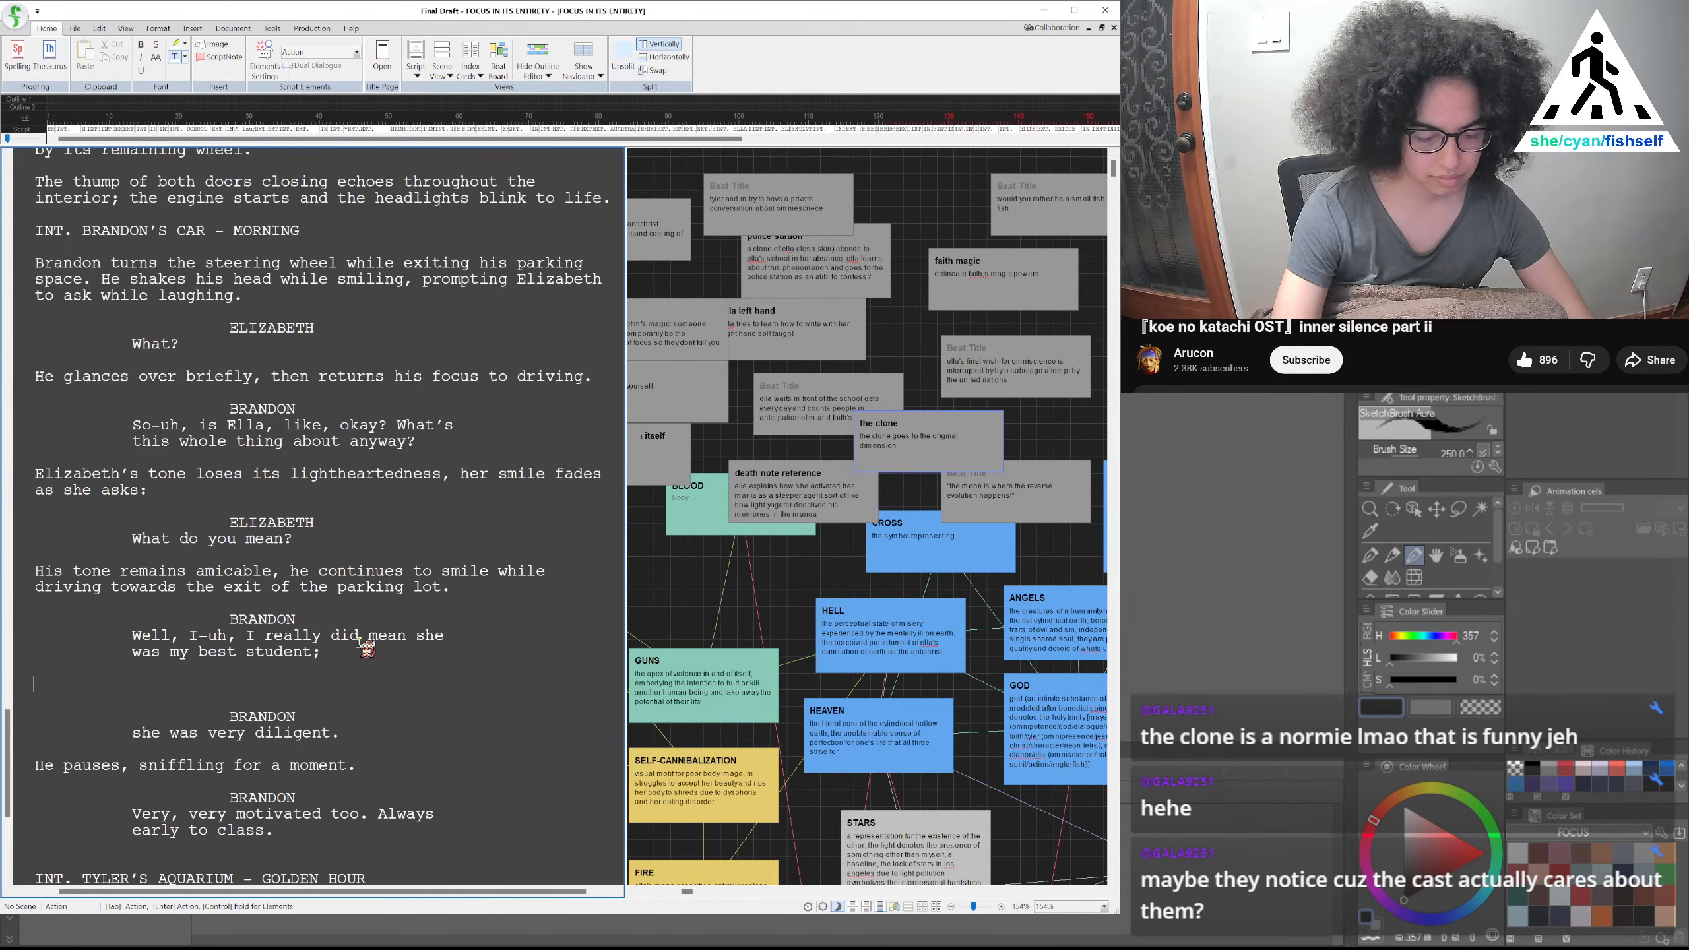
Begin the new action line below Brandon's "was my best student;" dialogue with "She stares at him"
type("S")
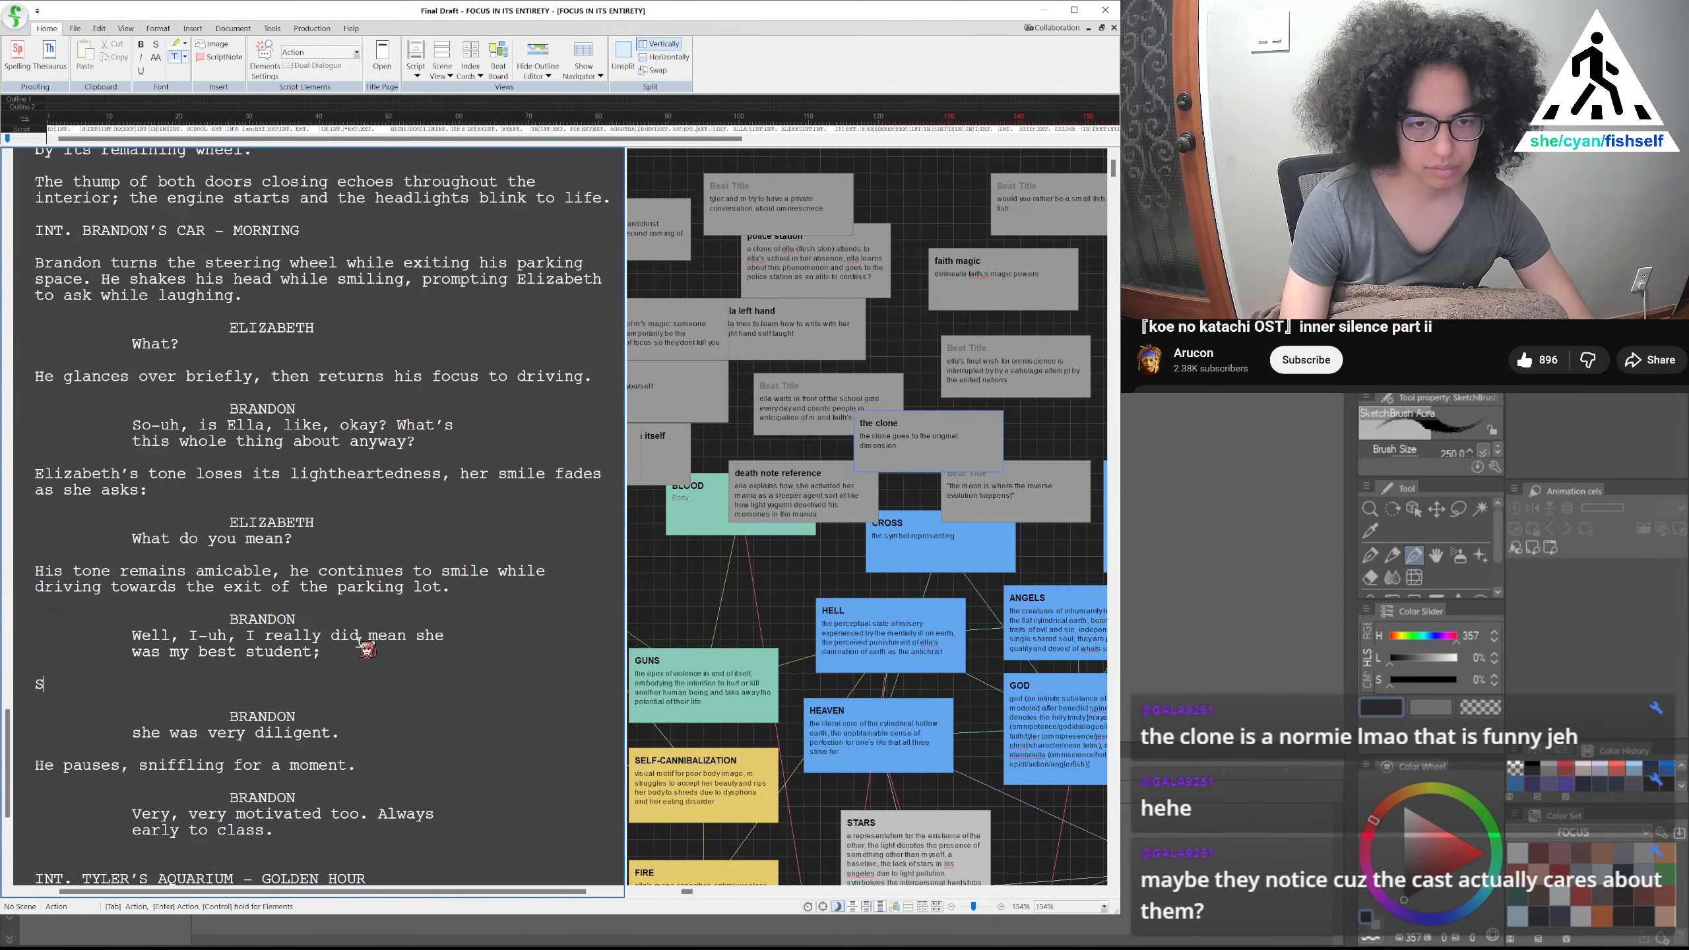
type("he st")
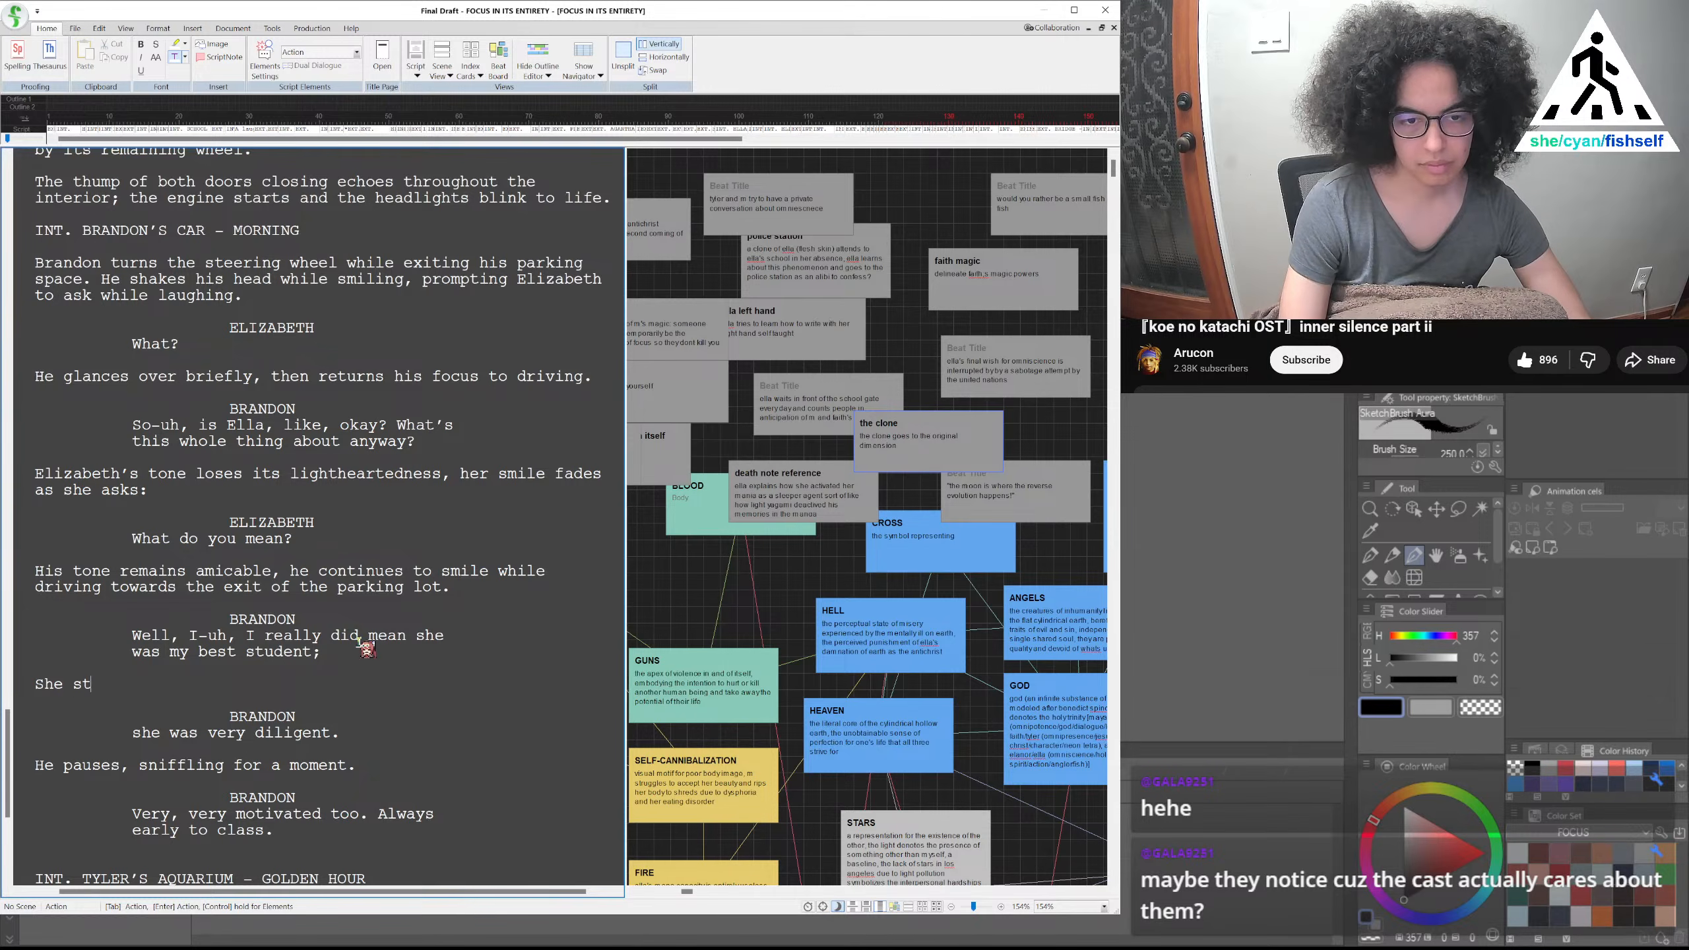
type("ares at him with")
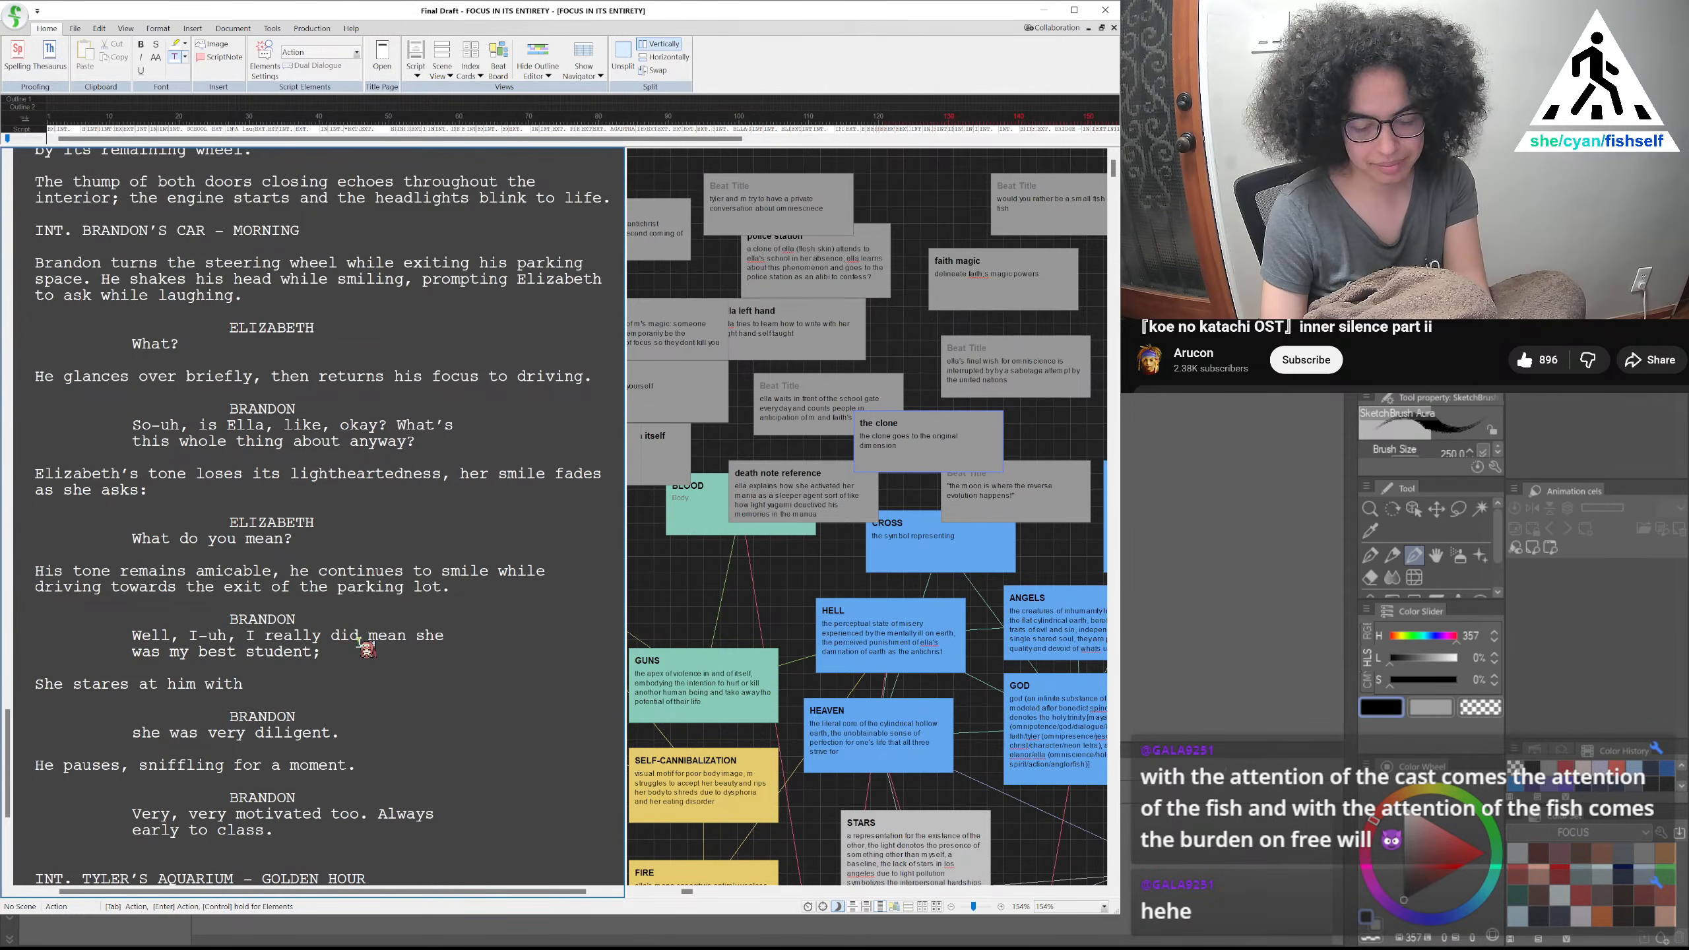
key("BackSpace")
key("BackSpace")
key("BackSpace")
type("ith")
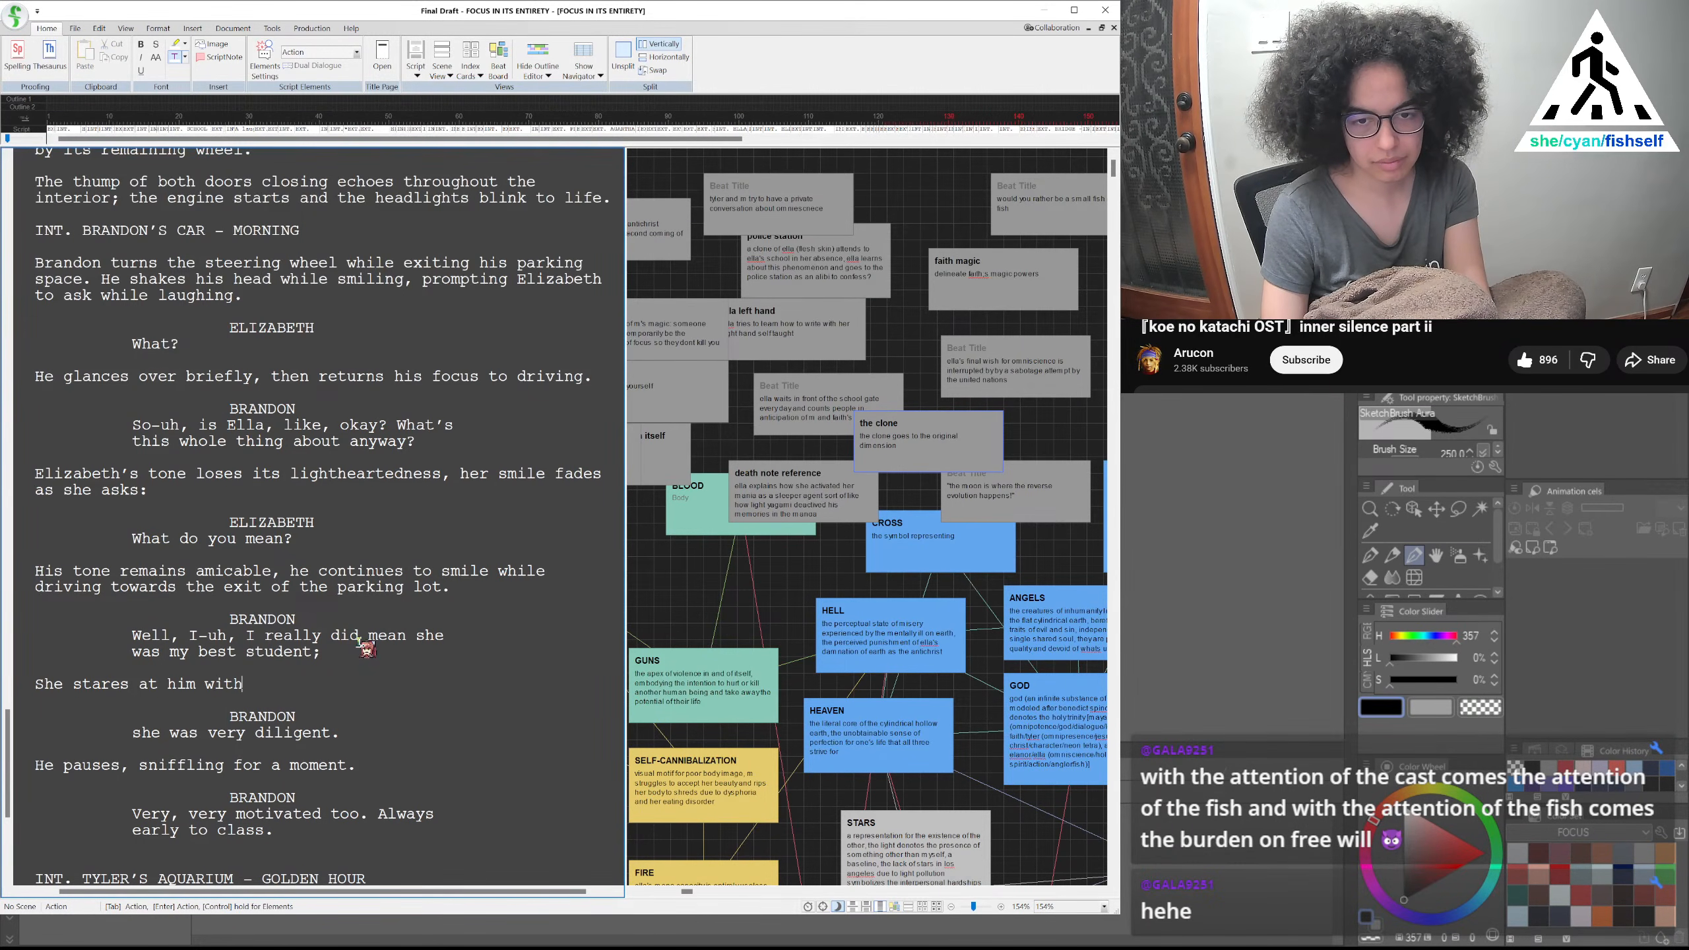
key("BackSpace")
key("BackSpace")
key("BackSpace")
key("BackSpace")
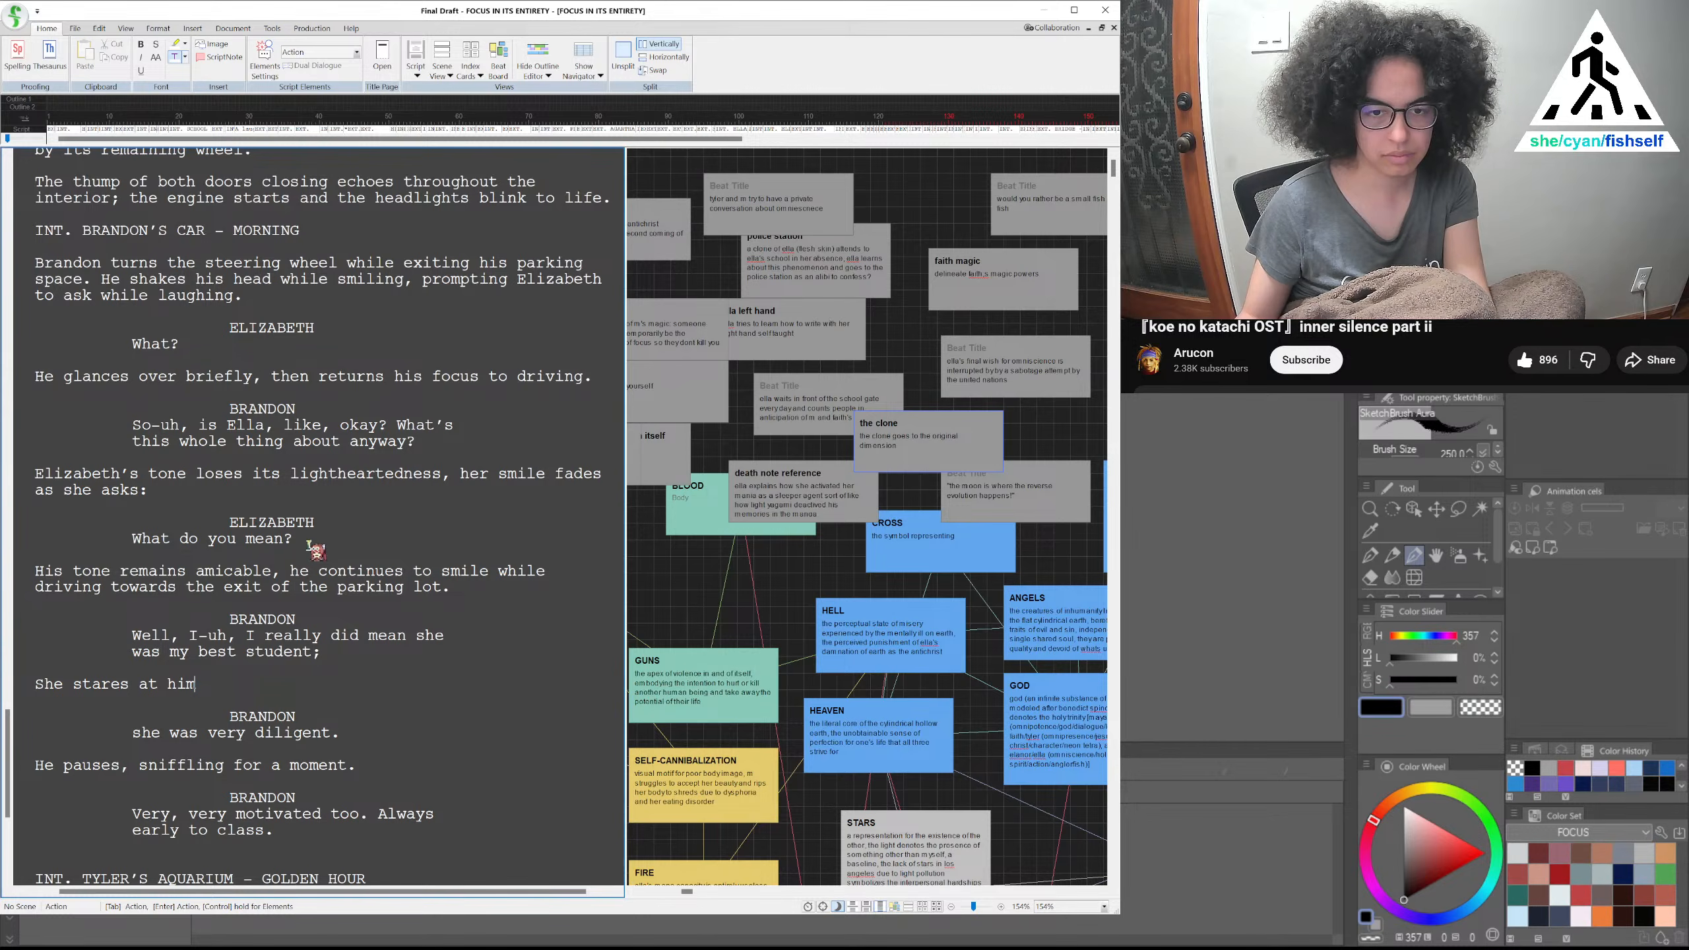
Complete the action line about Elizabeth's stare with "with visible curiousity as her mouth hangs ajar."
type("with palpable")
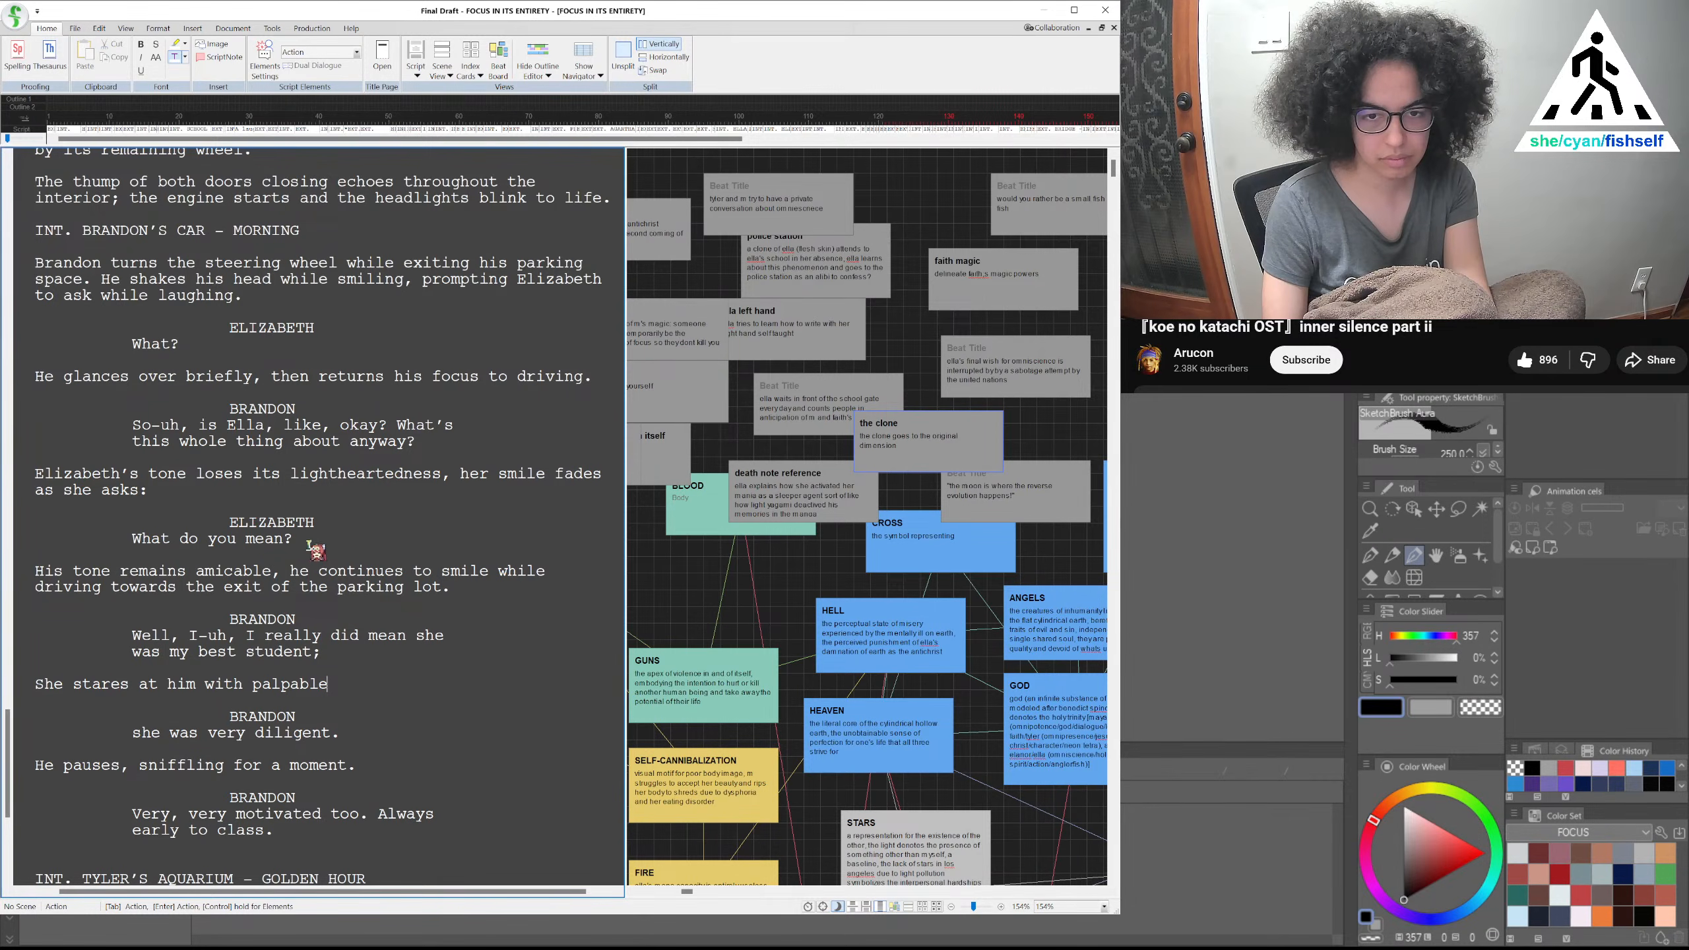
key("BackSpace")
key("BackSpace")
key("BackSpace")
key("BackSpace")
key("BackSpace")
key("BackSpace")
key("BackSpace")
key("BackSpace")
type("visible cur")
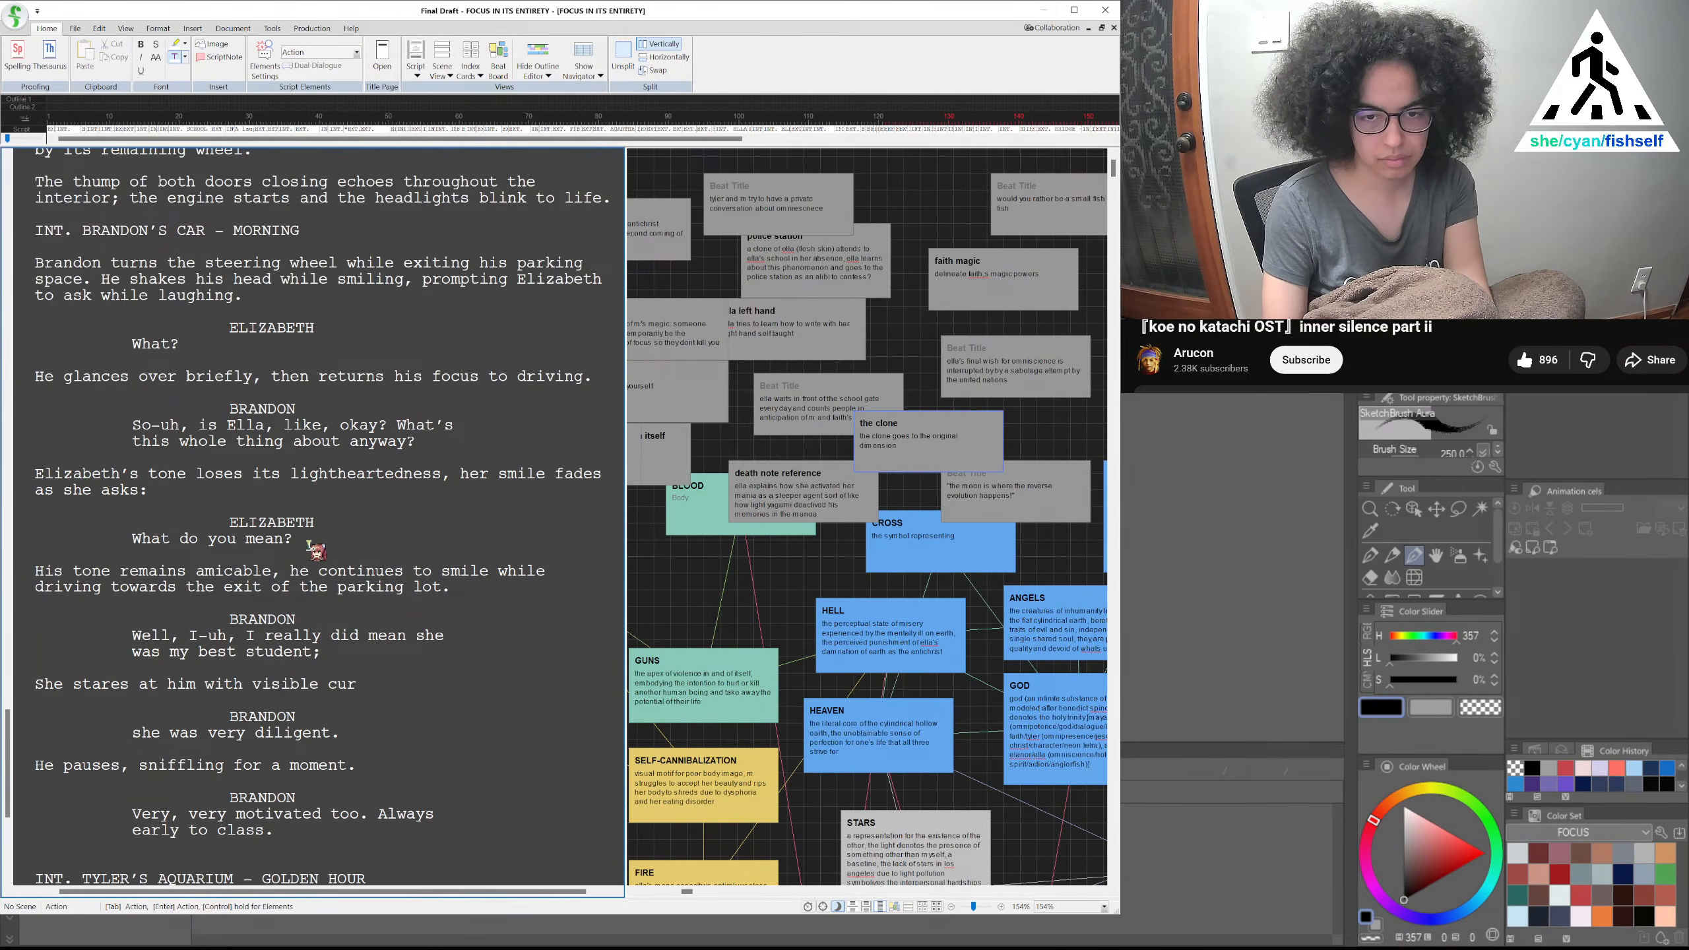
type("iousity, her")
key("BackSpace")
key("BackSpace")
key("BackSpace")
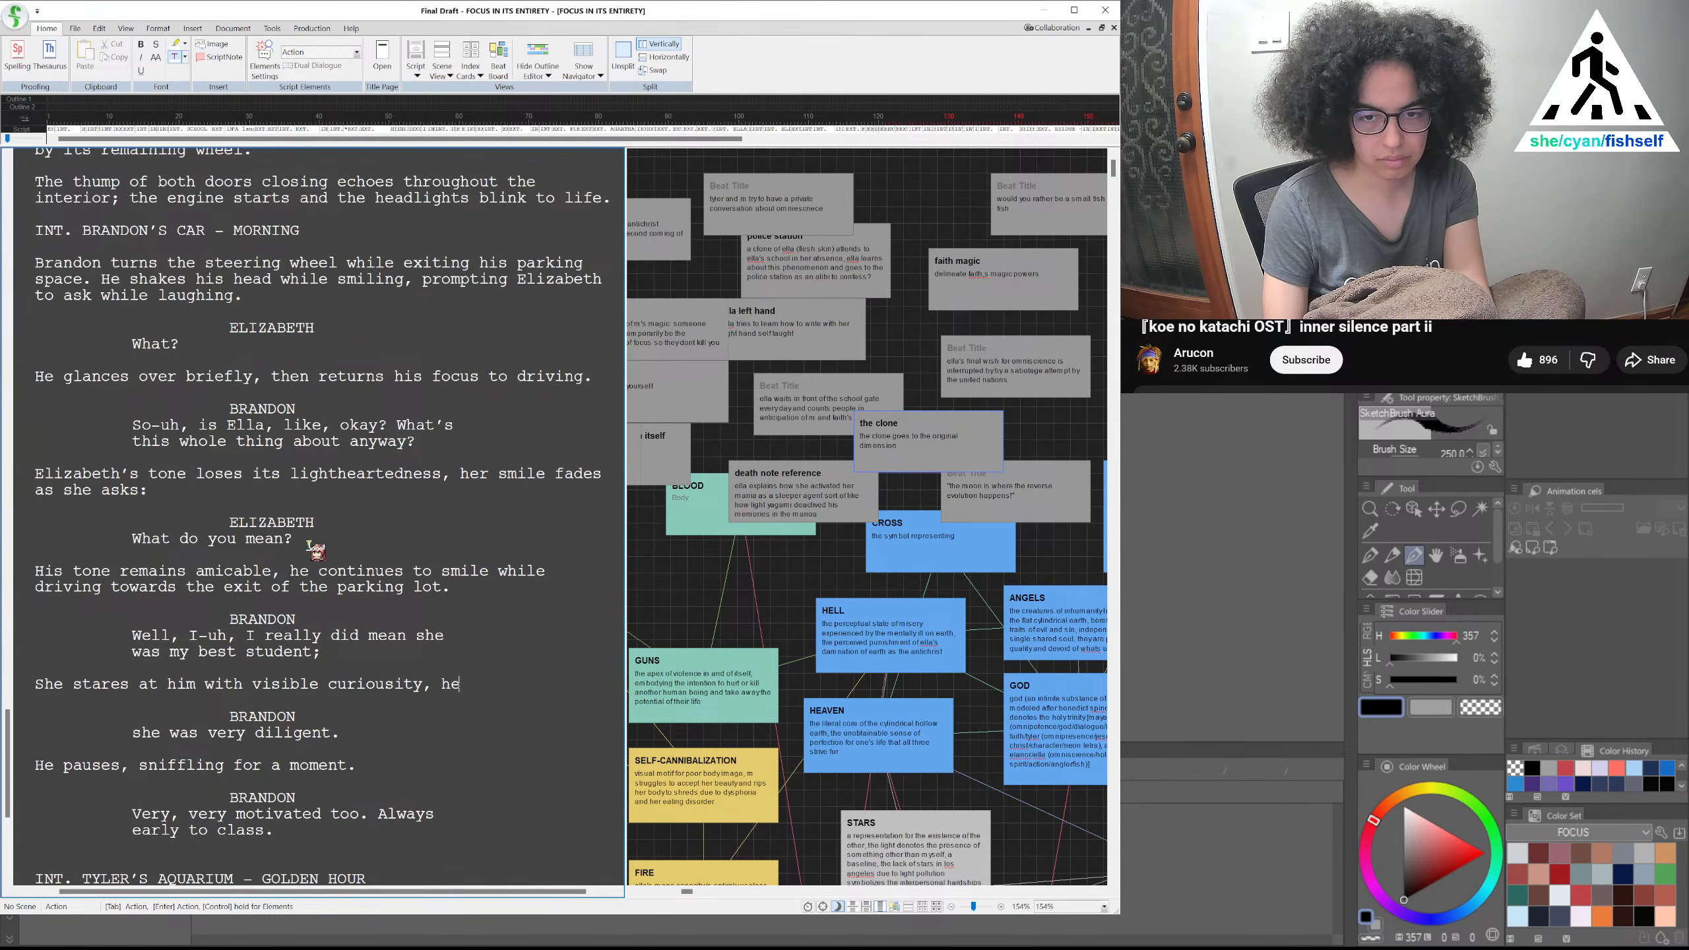
type("s her mouth")
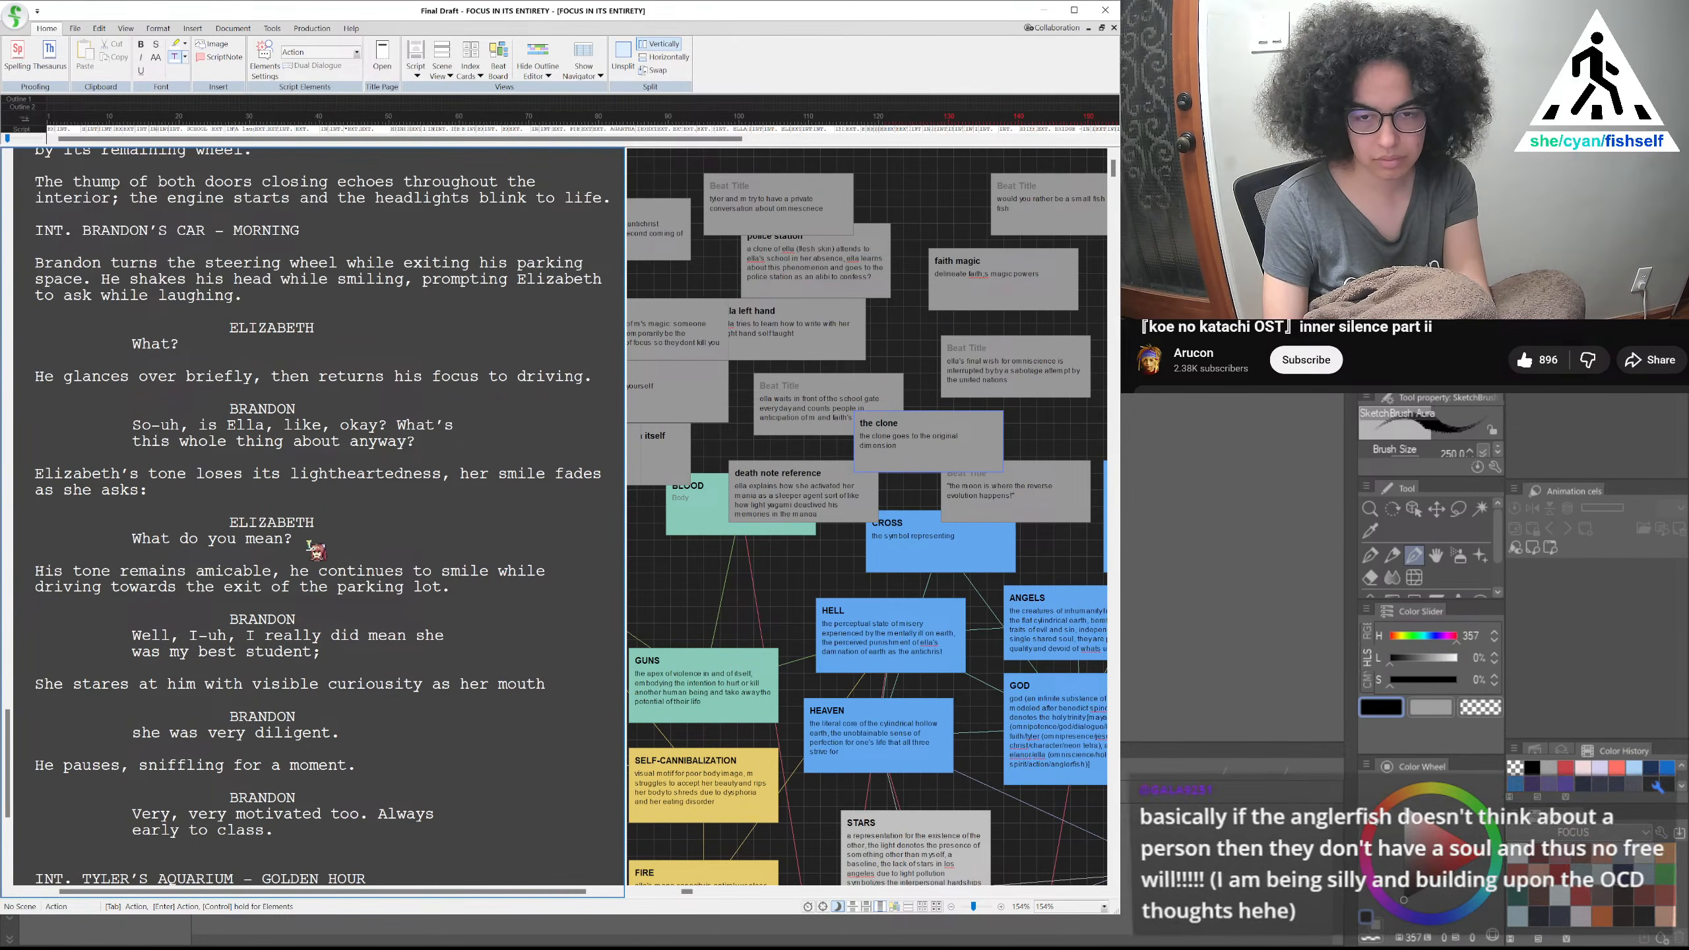
type(" hangs ajar.")
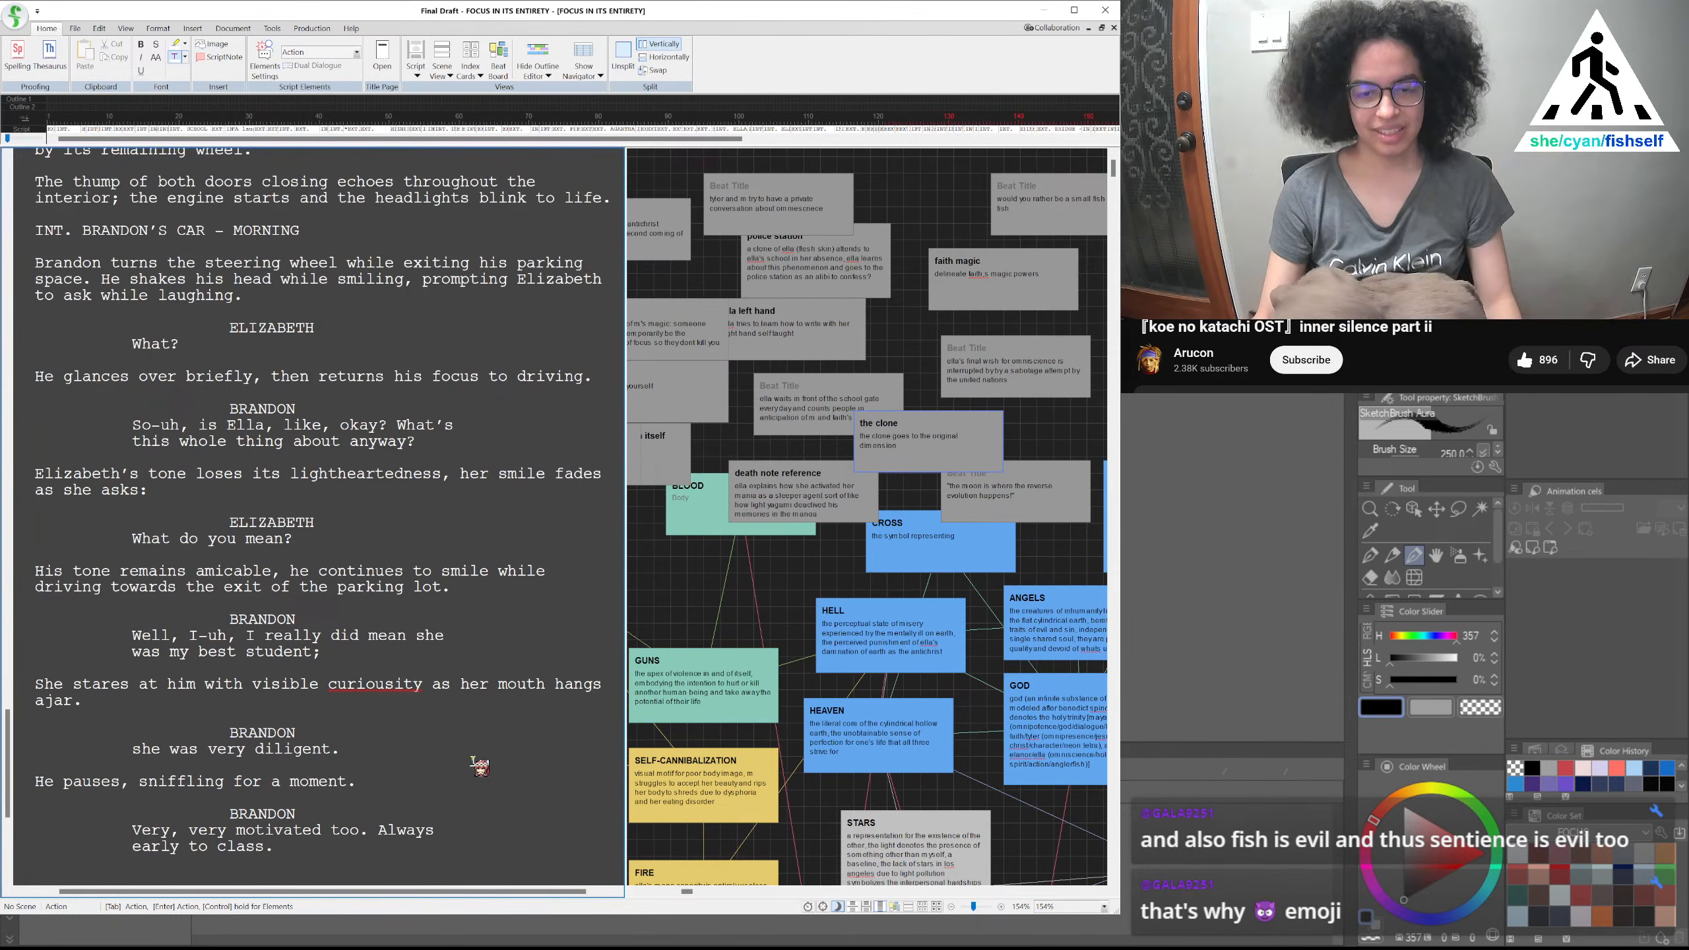
Correct the misspelled word in Elizabeth's action line to "curiosity"
left_click(404, 684)
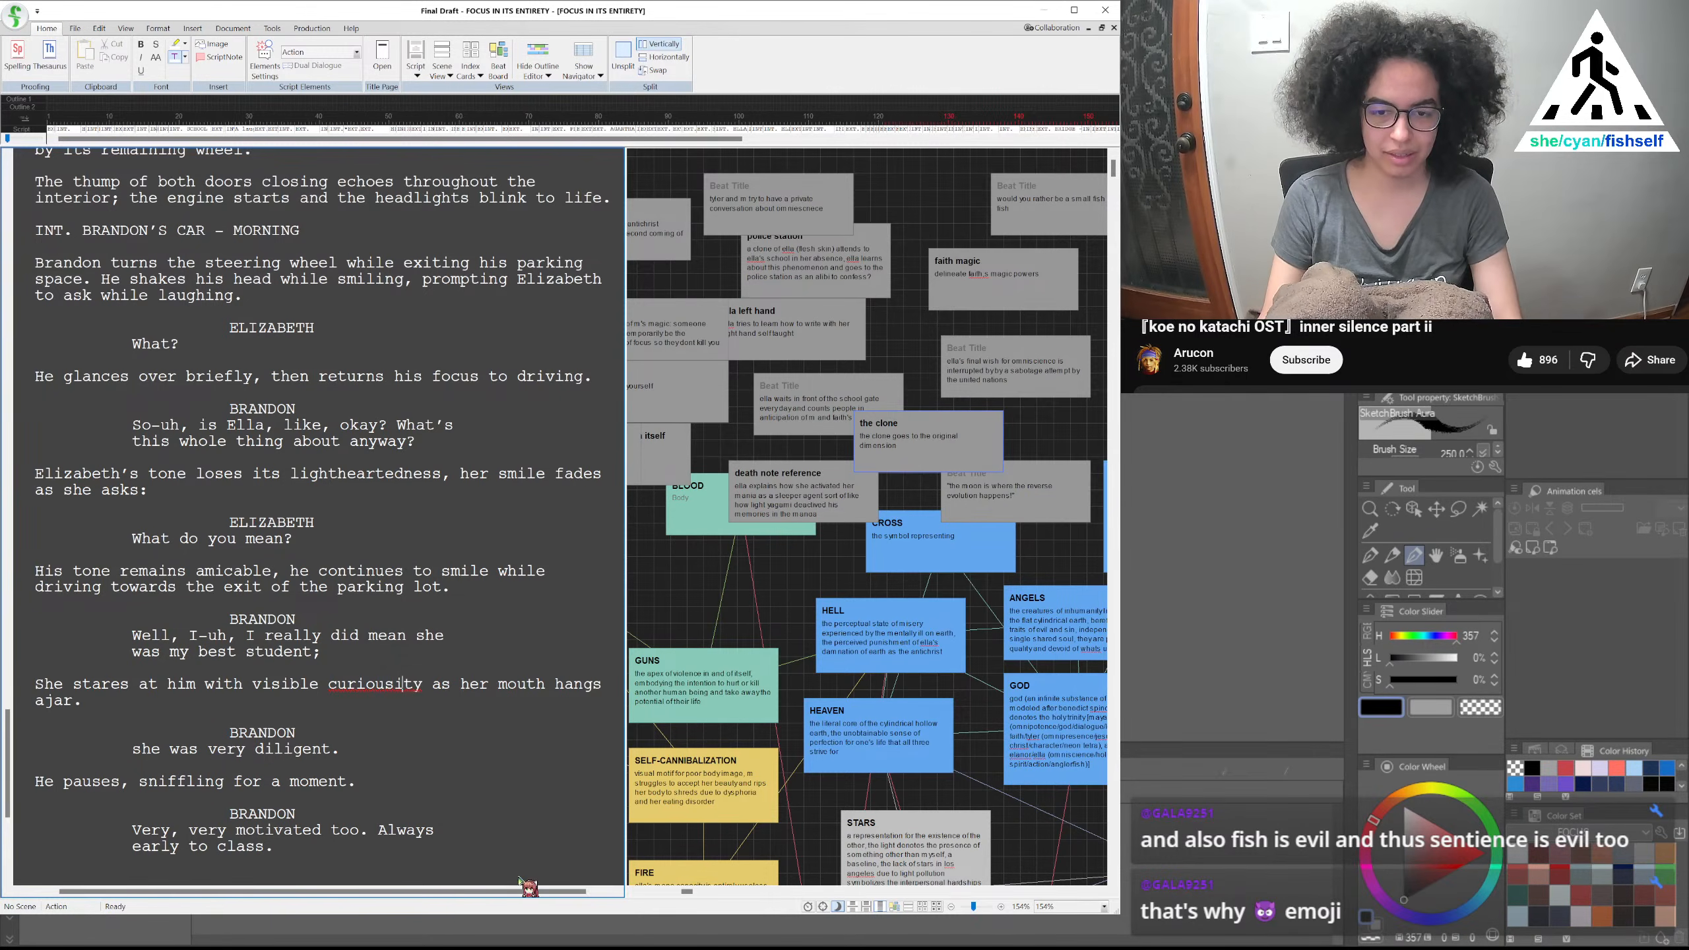
key("Left")
key("Left")
key("BackSpace")
Insert an empty action line below Brandon's dialogue ending "Always early to class." in the car scene
scroll(377, 761, "down", 2)
left_click(349, 722)
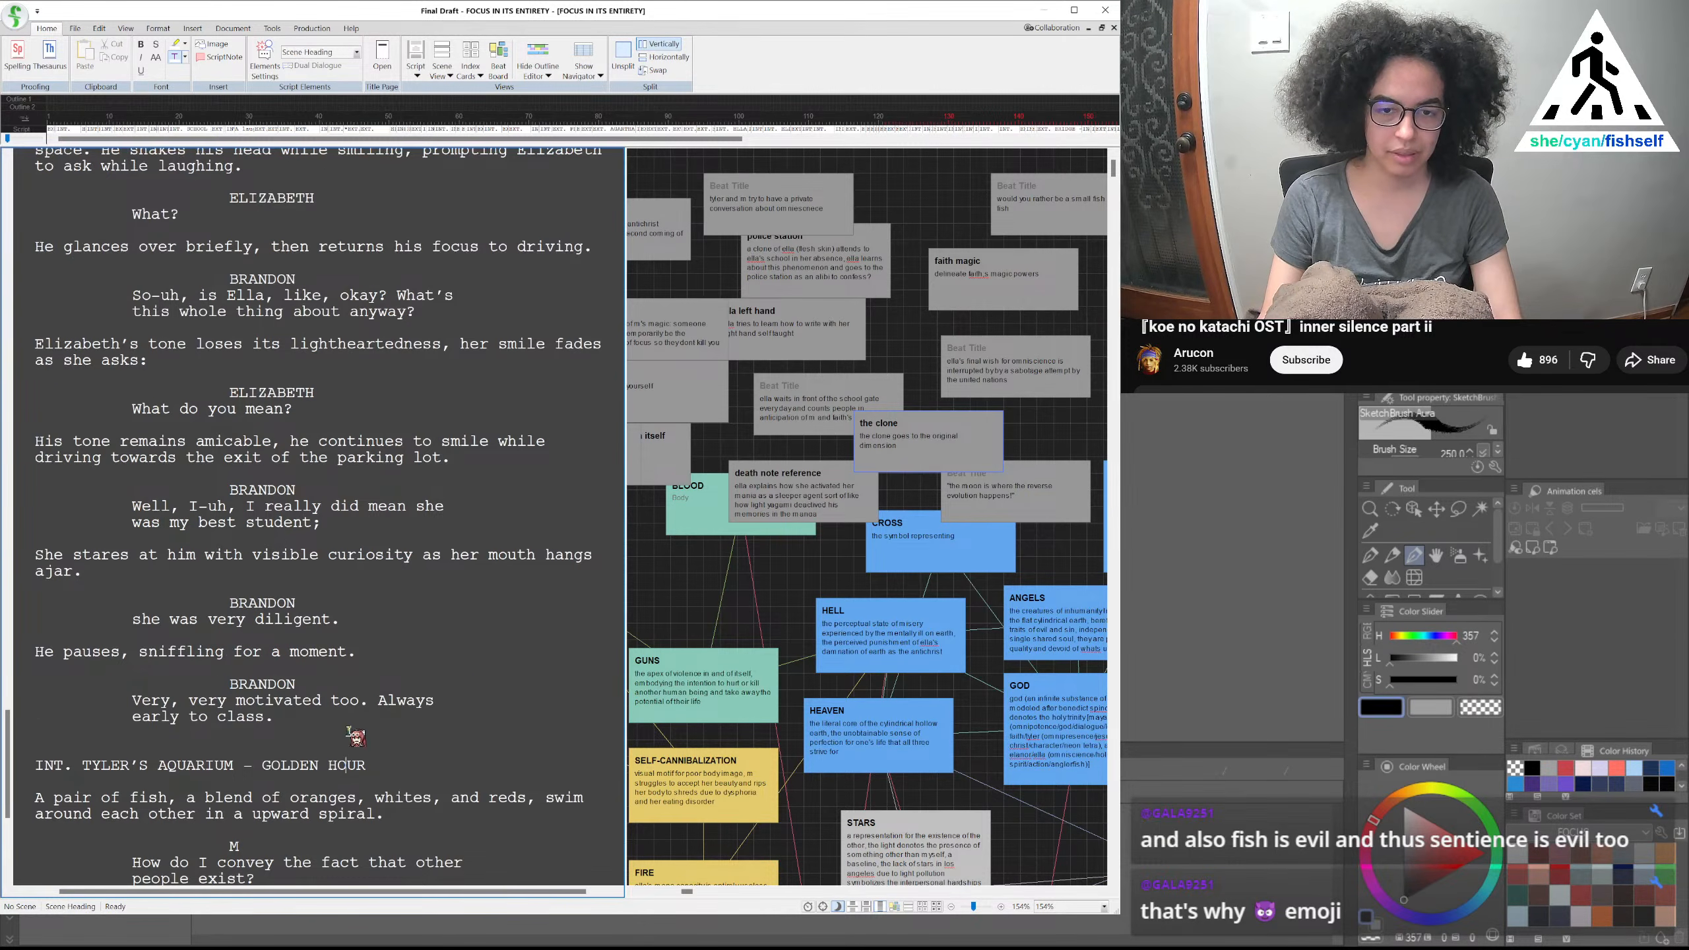
key("Return")
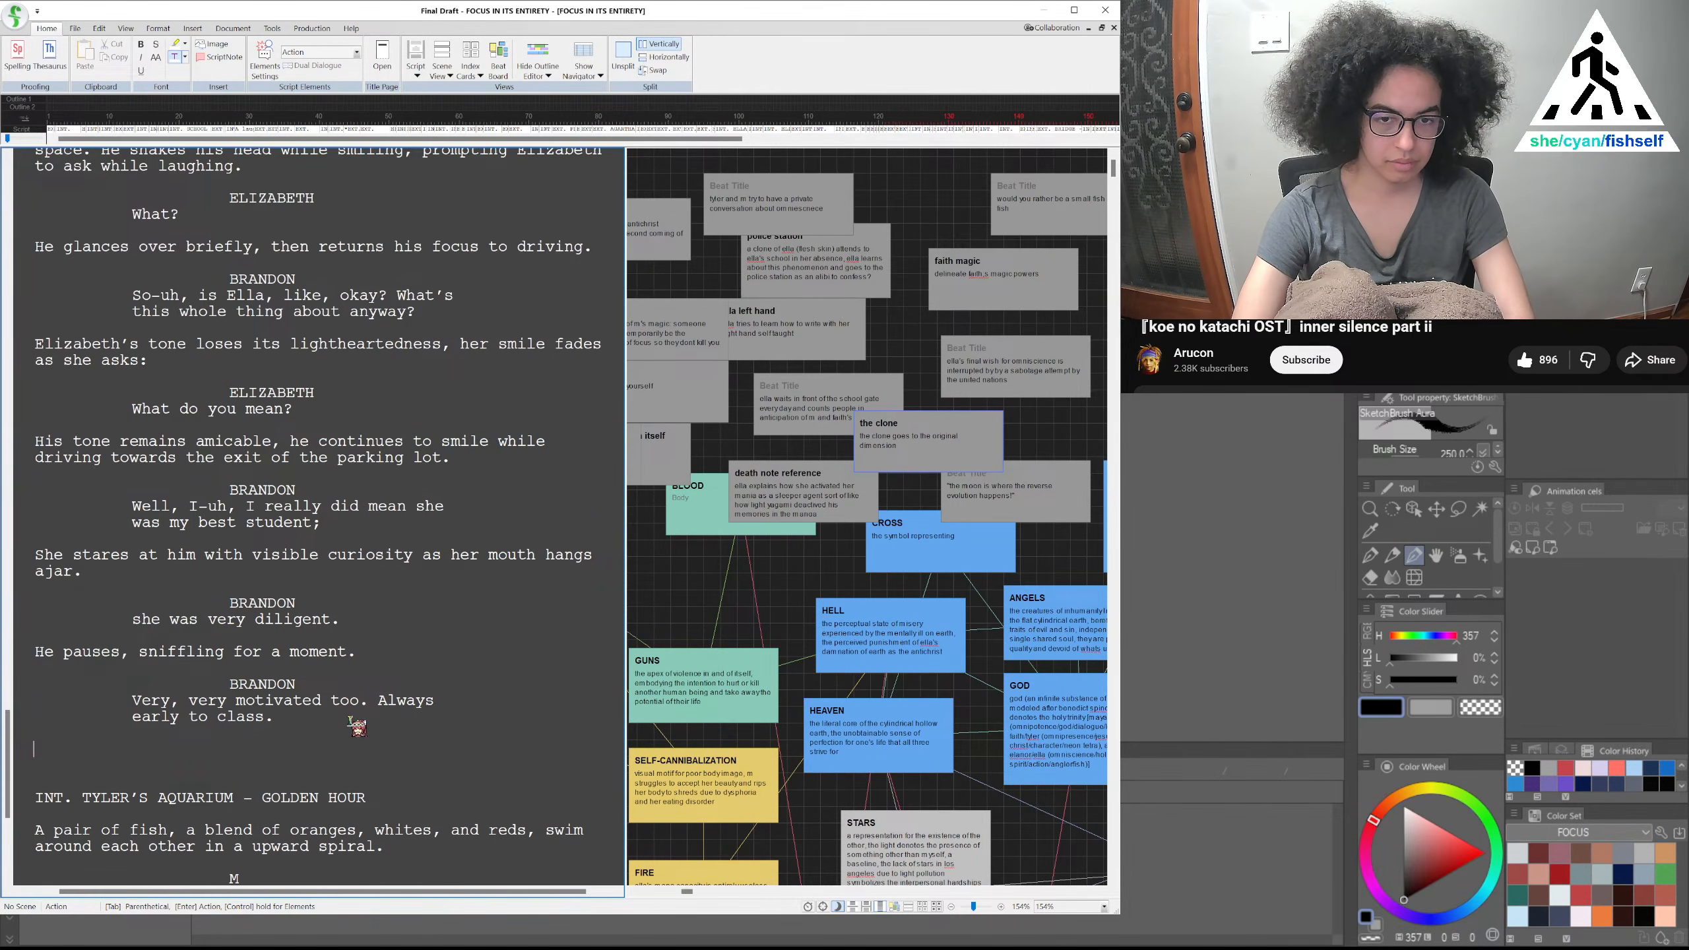
type("His tone")
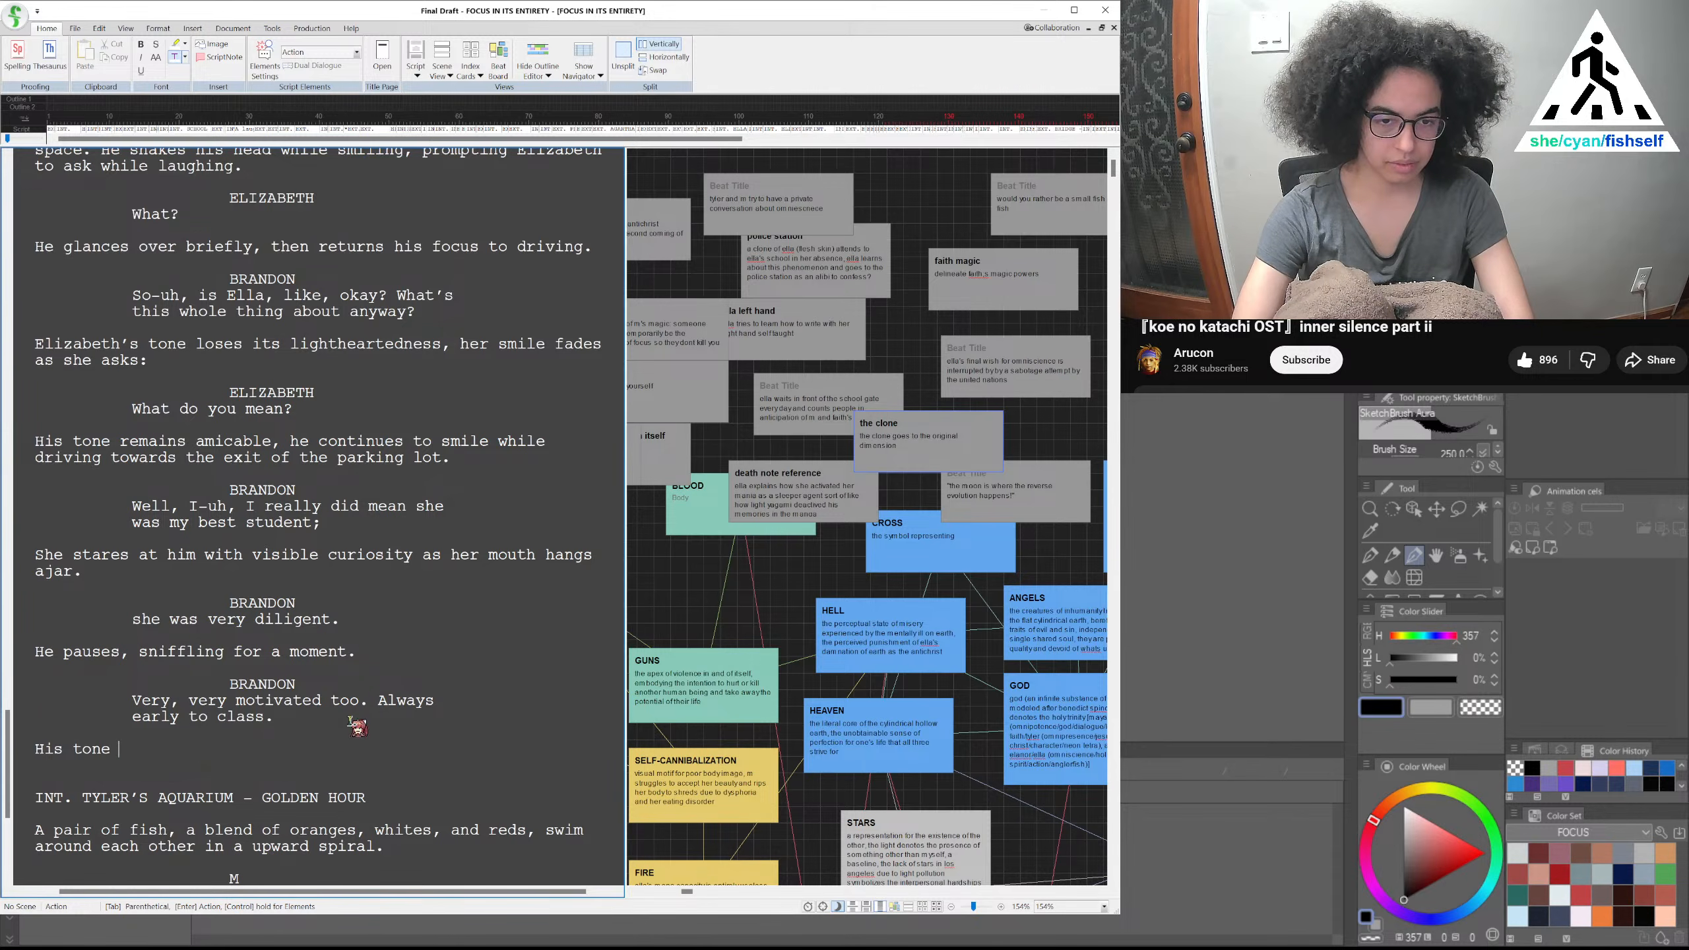
key("BackSpace")
key("BackSpace")
key("BackSpace")
key("BackSpace")
key("BackSpace")
key("BackSpace")
key("BackSpace")
key("BackSpace")
Begin a new scene heading on the empty line with "EXT. BRANDON'S PARKING LOT –"
type("E")
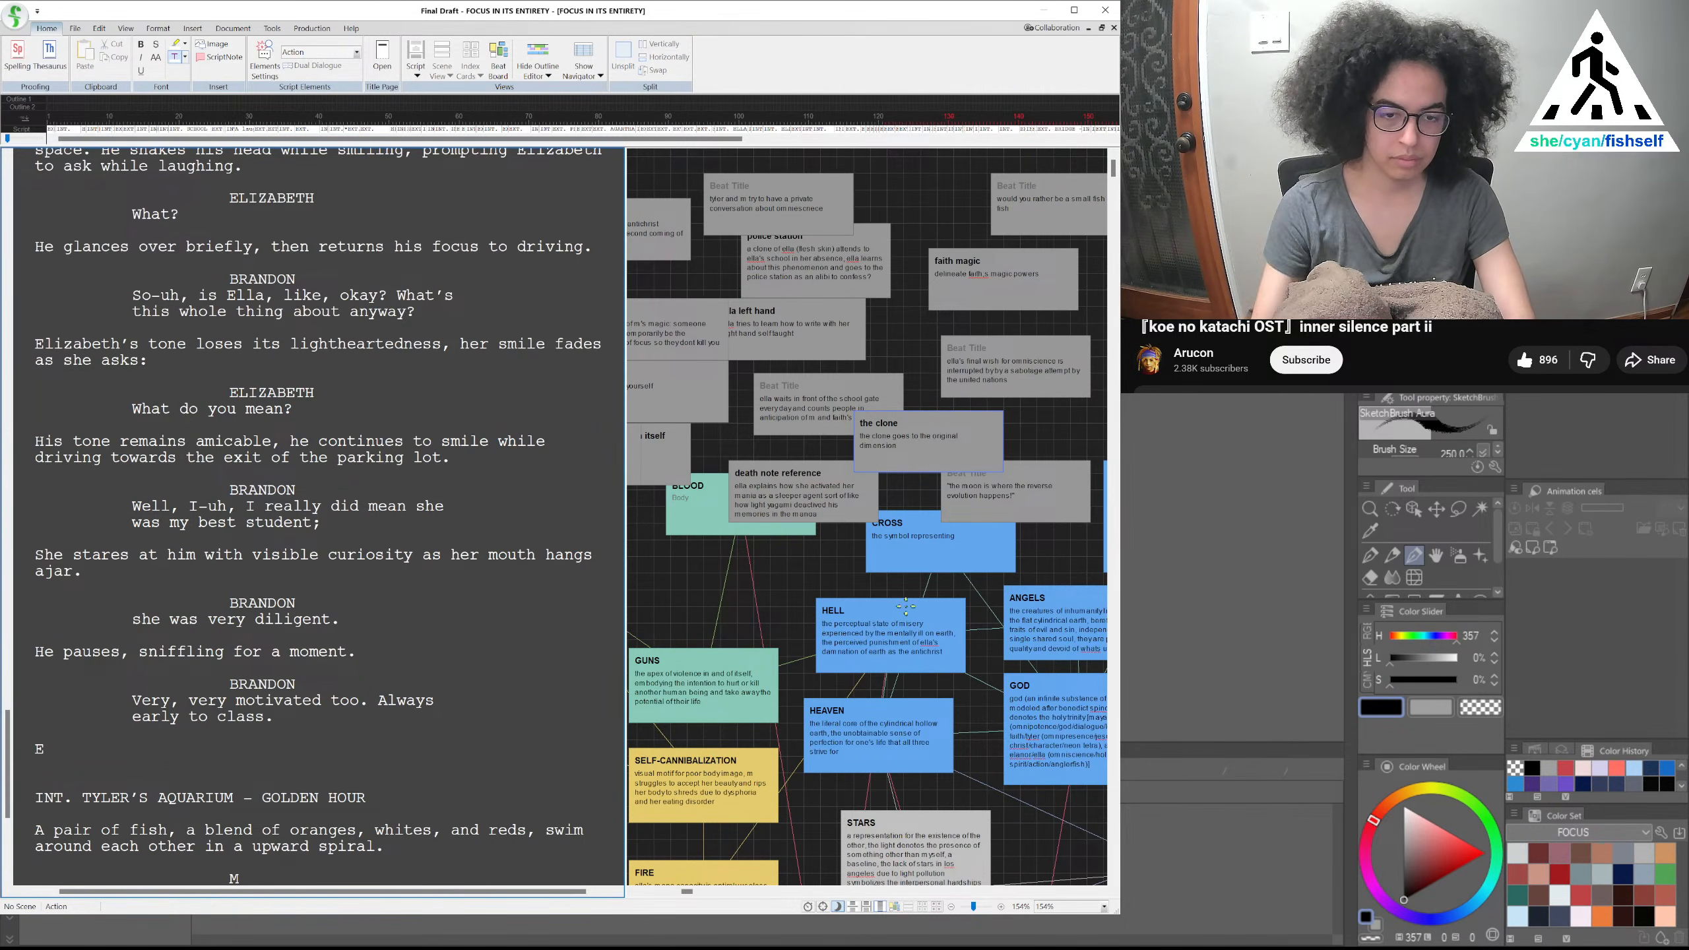
type("XT")
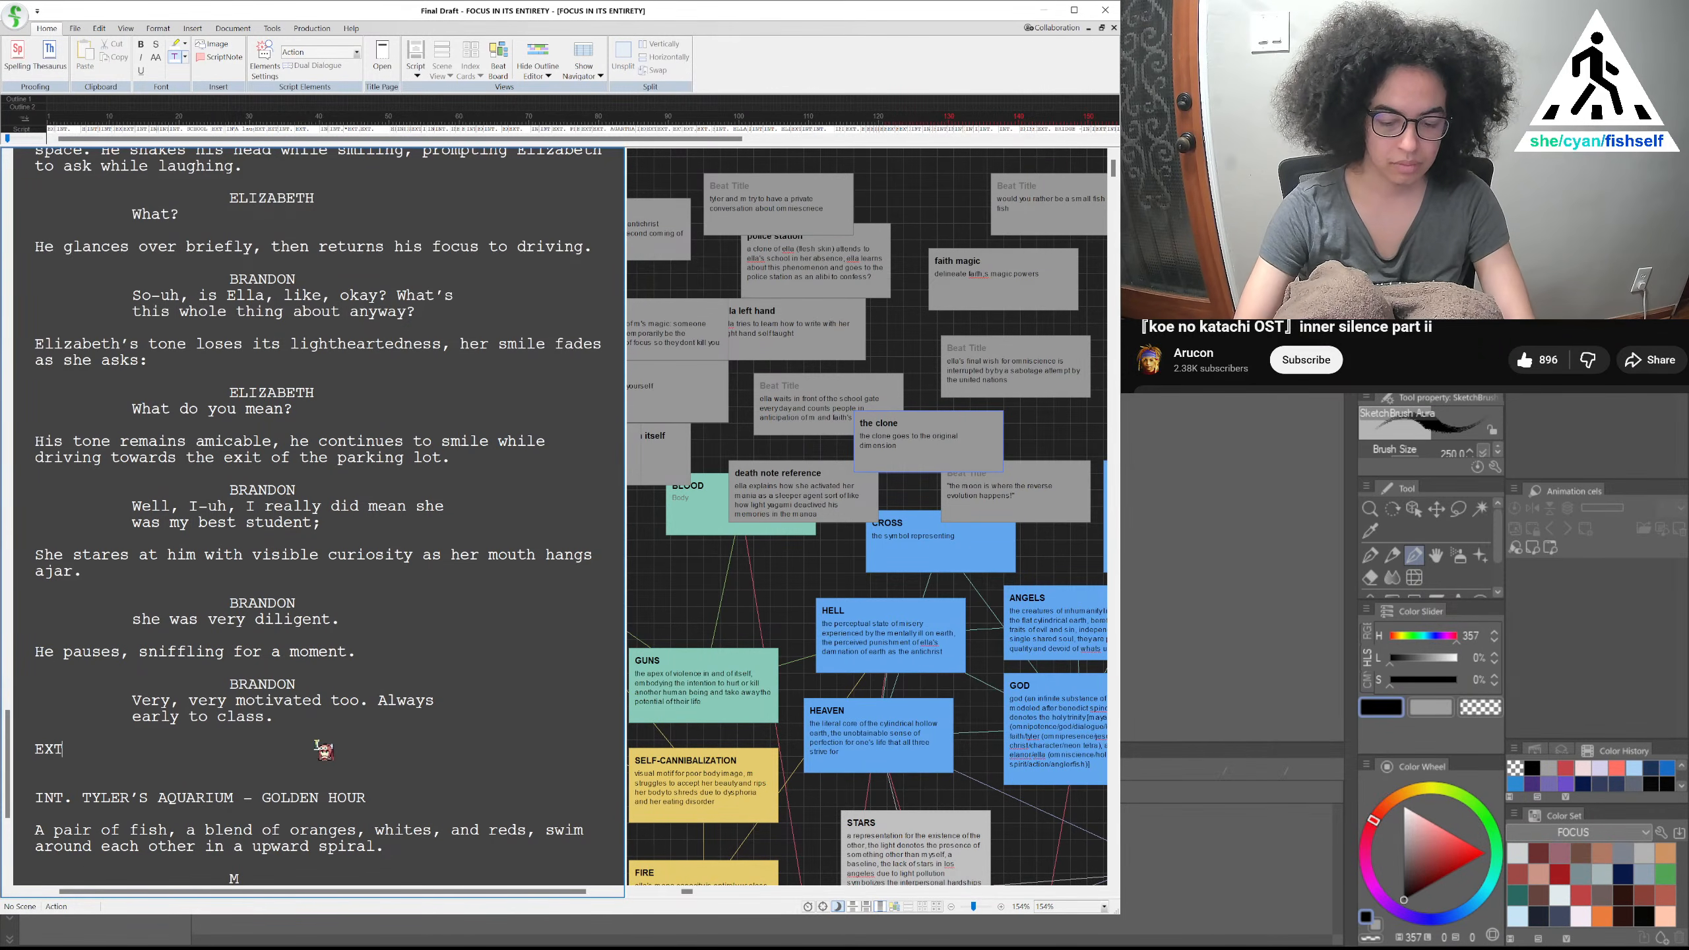
type(". BRANDON'S PARKING LOT –")
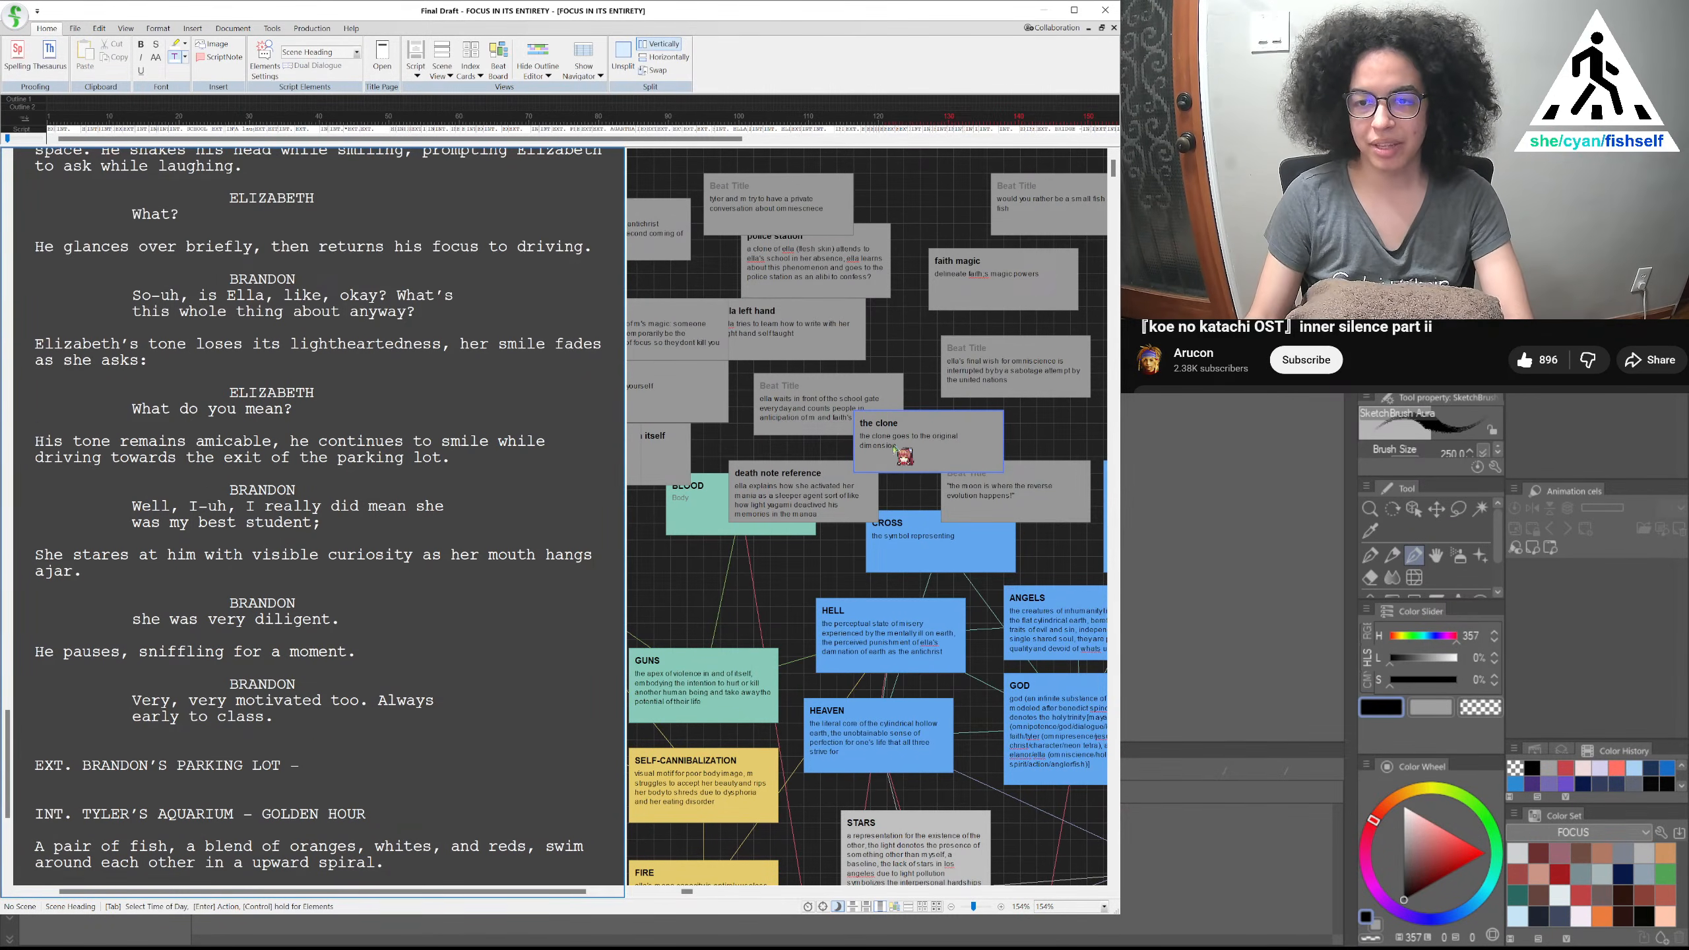
Create a beat on the beat board near the faith magic beat with the body text "HEAR BRANDON'S THOUGHTS"
left_click(914, 203)
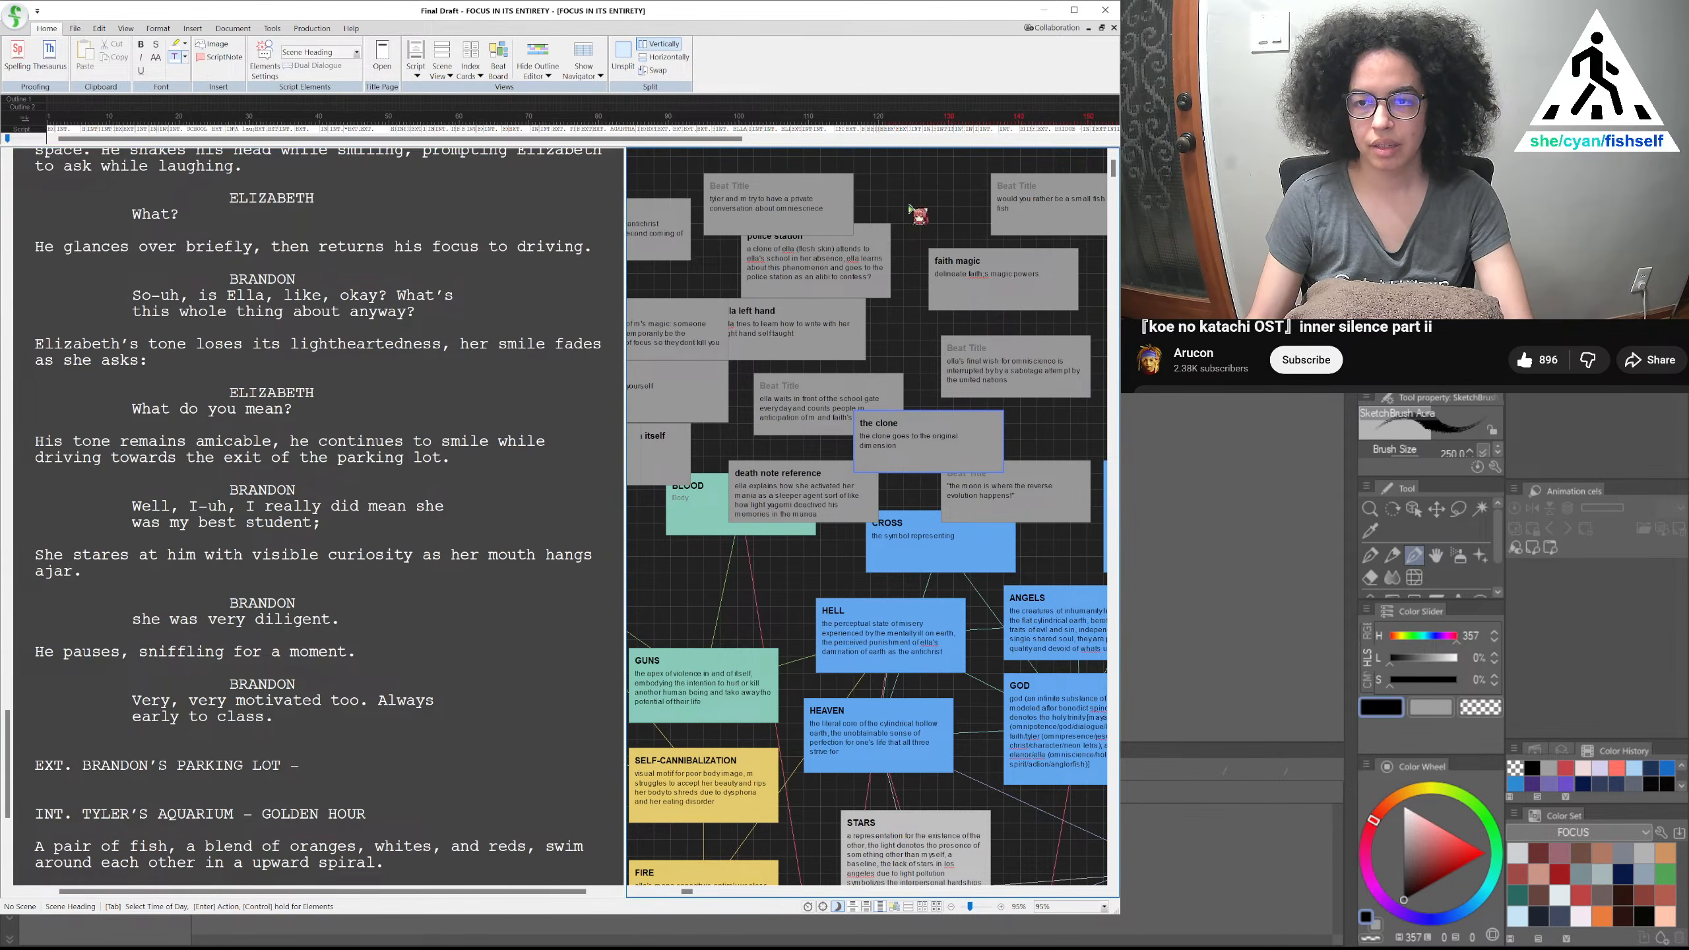
double_click(908, 221)
left_click(917, 223)
type("HEAR BRANDON")
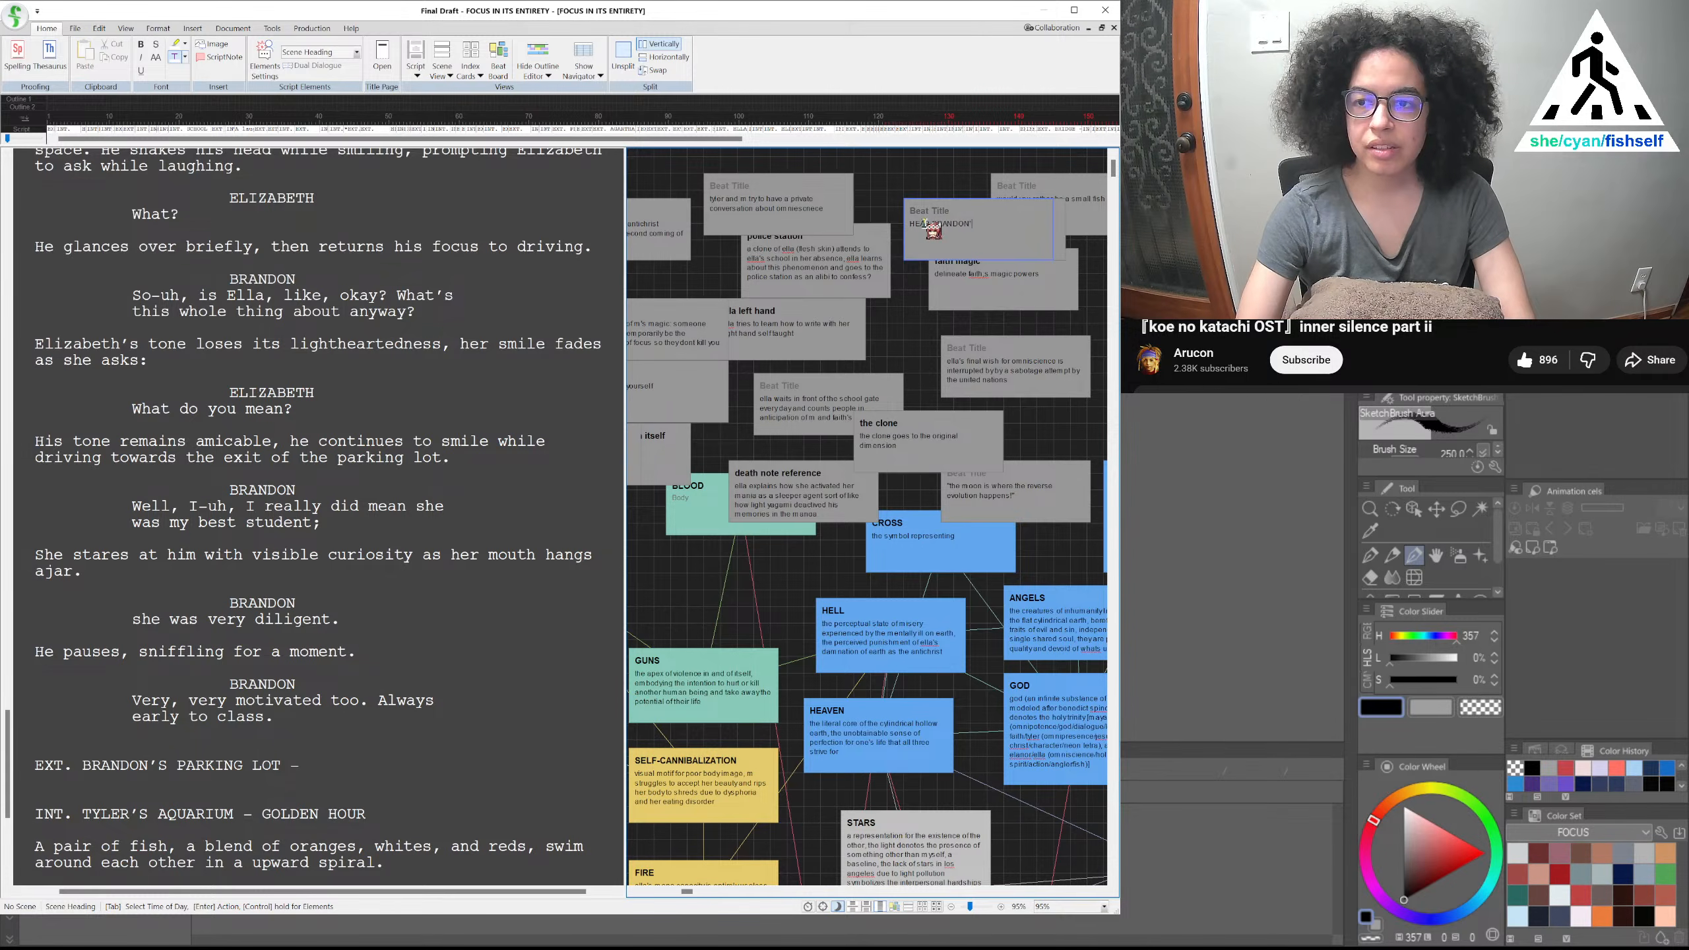
type("'S THOUGHTS")
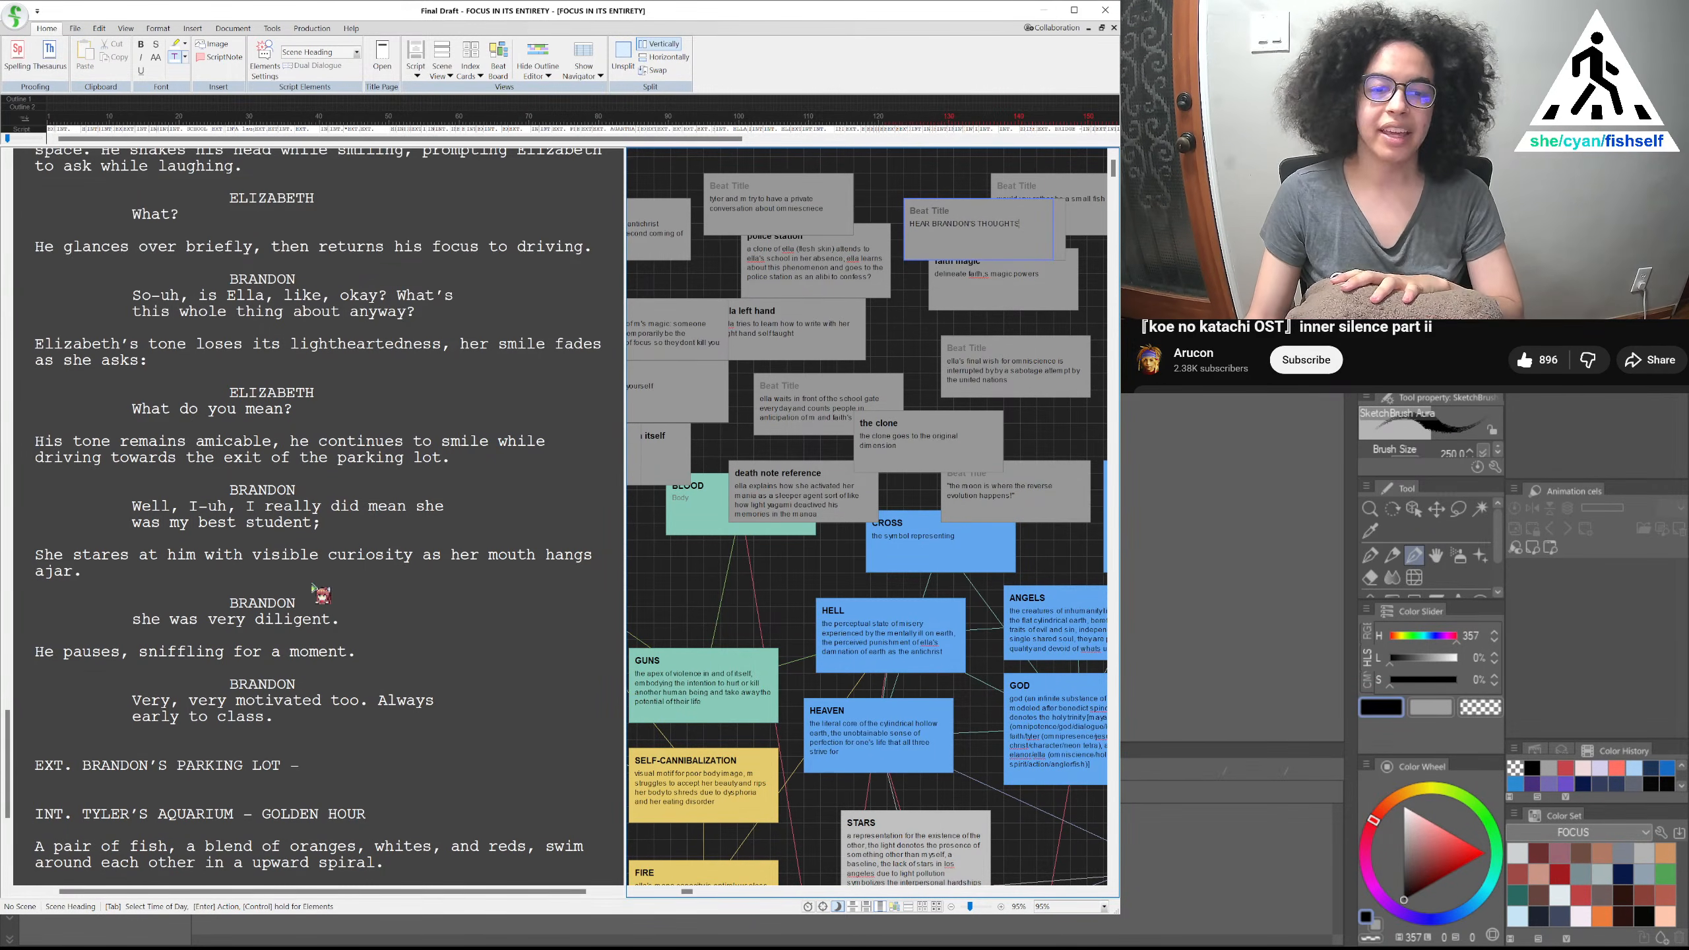
Complete the parking lot scene heading with the time of day "MORNING" and open an action line below it
left_click(319, 766)
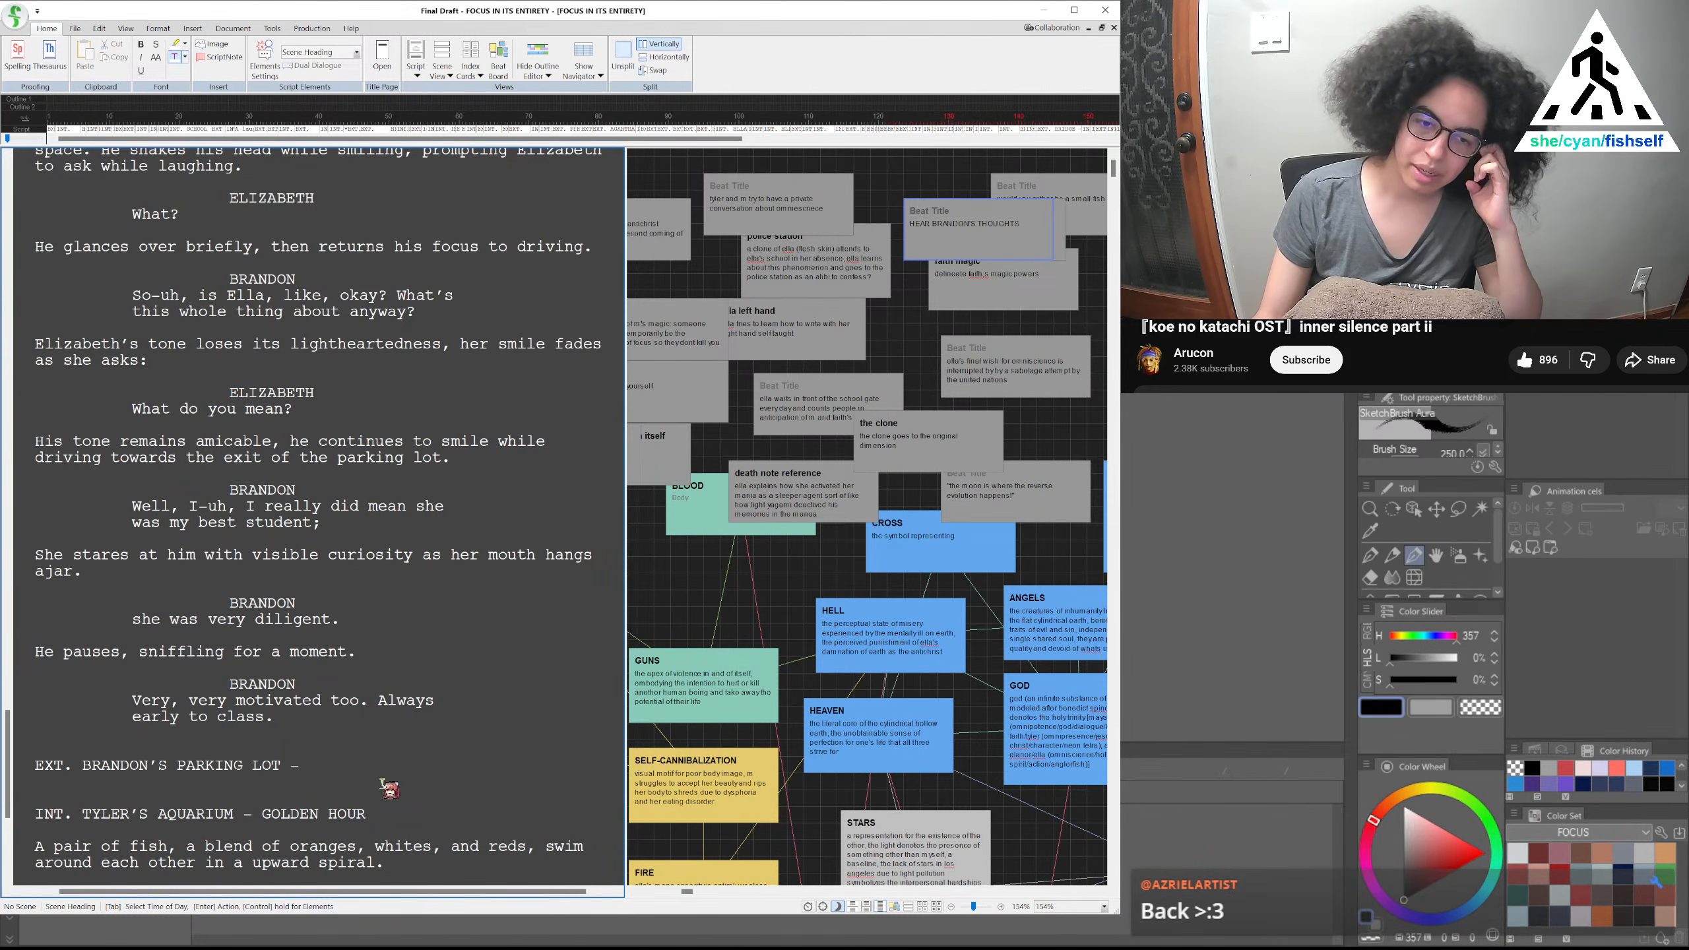
type("MORNI")
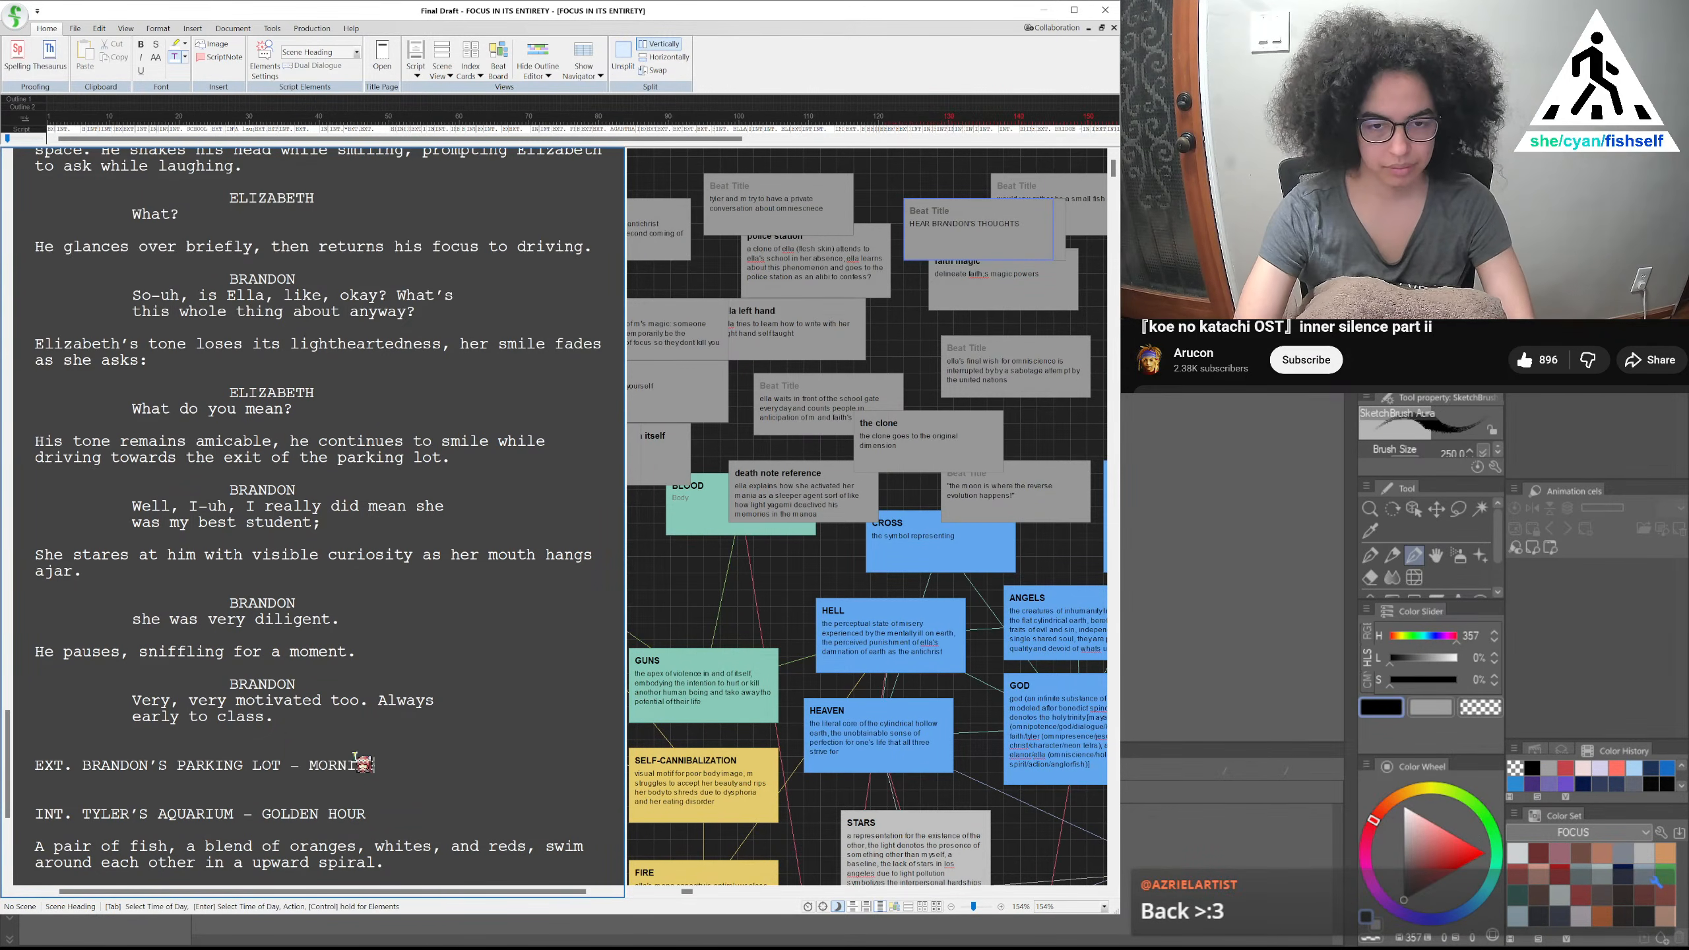
key("Return")
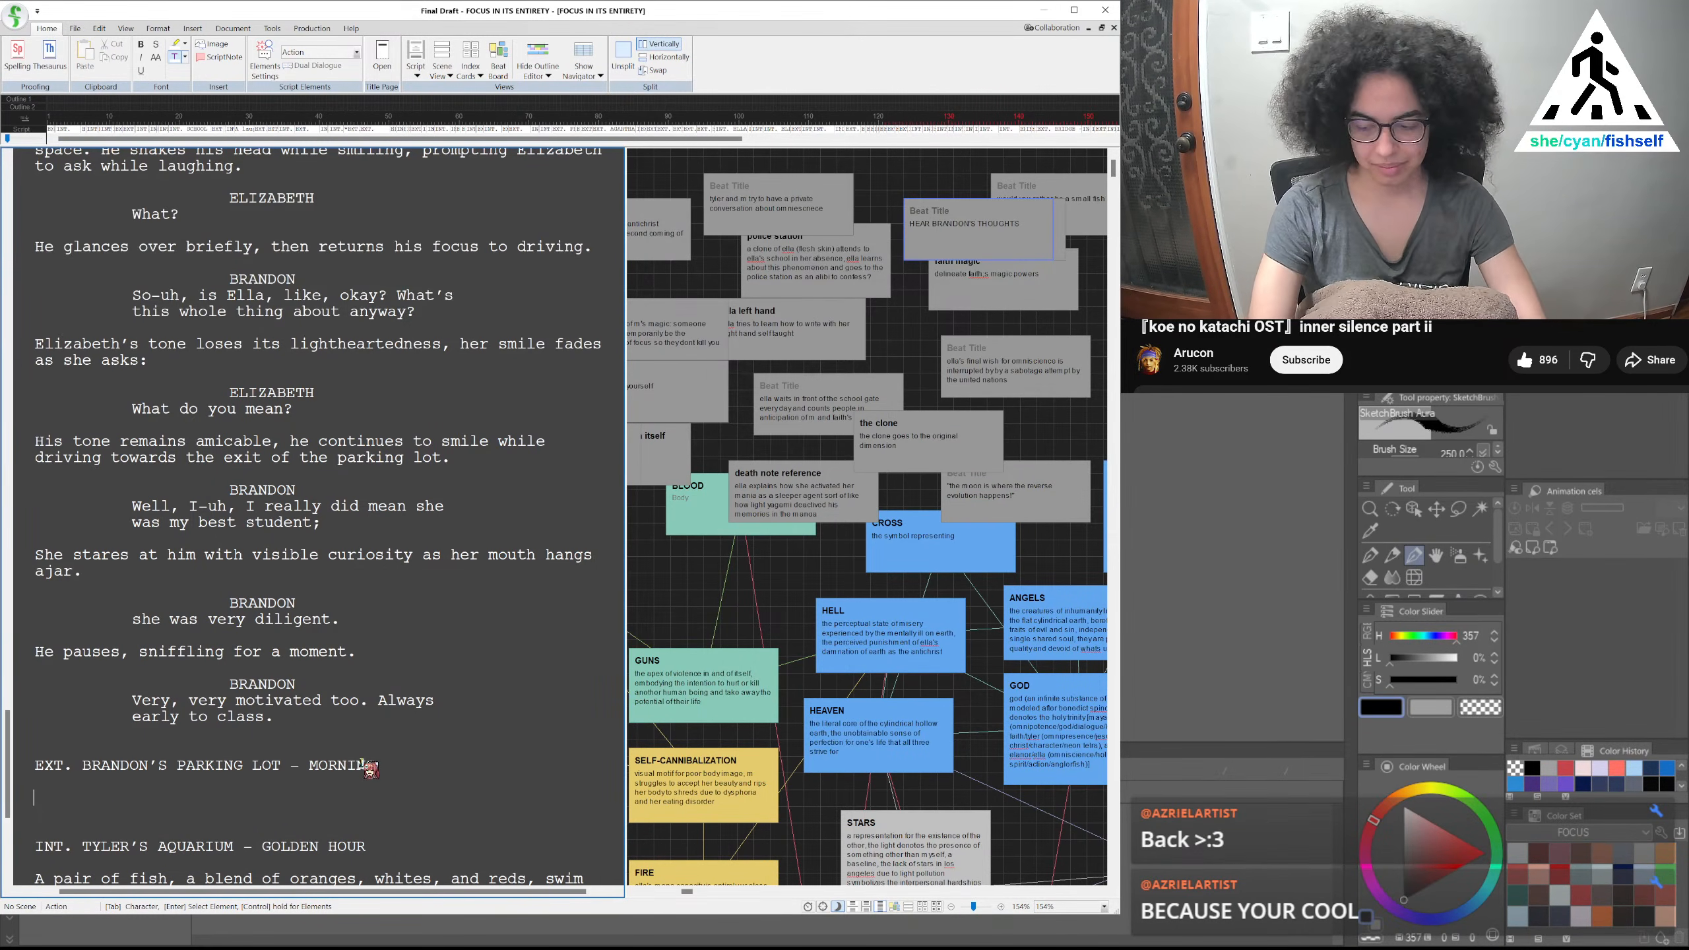
Begin the parking lot scene's action line with the wording "Palm trees continue to sway"
type("Palm tr")
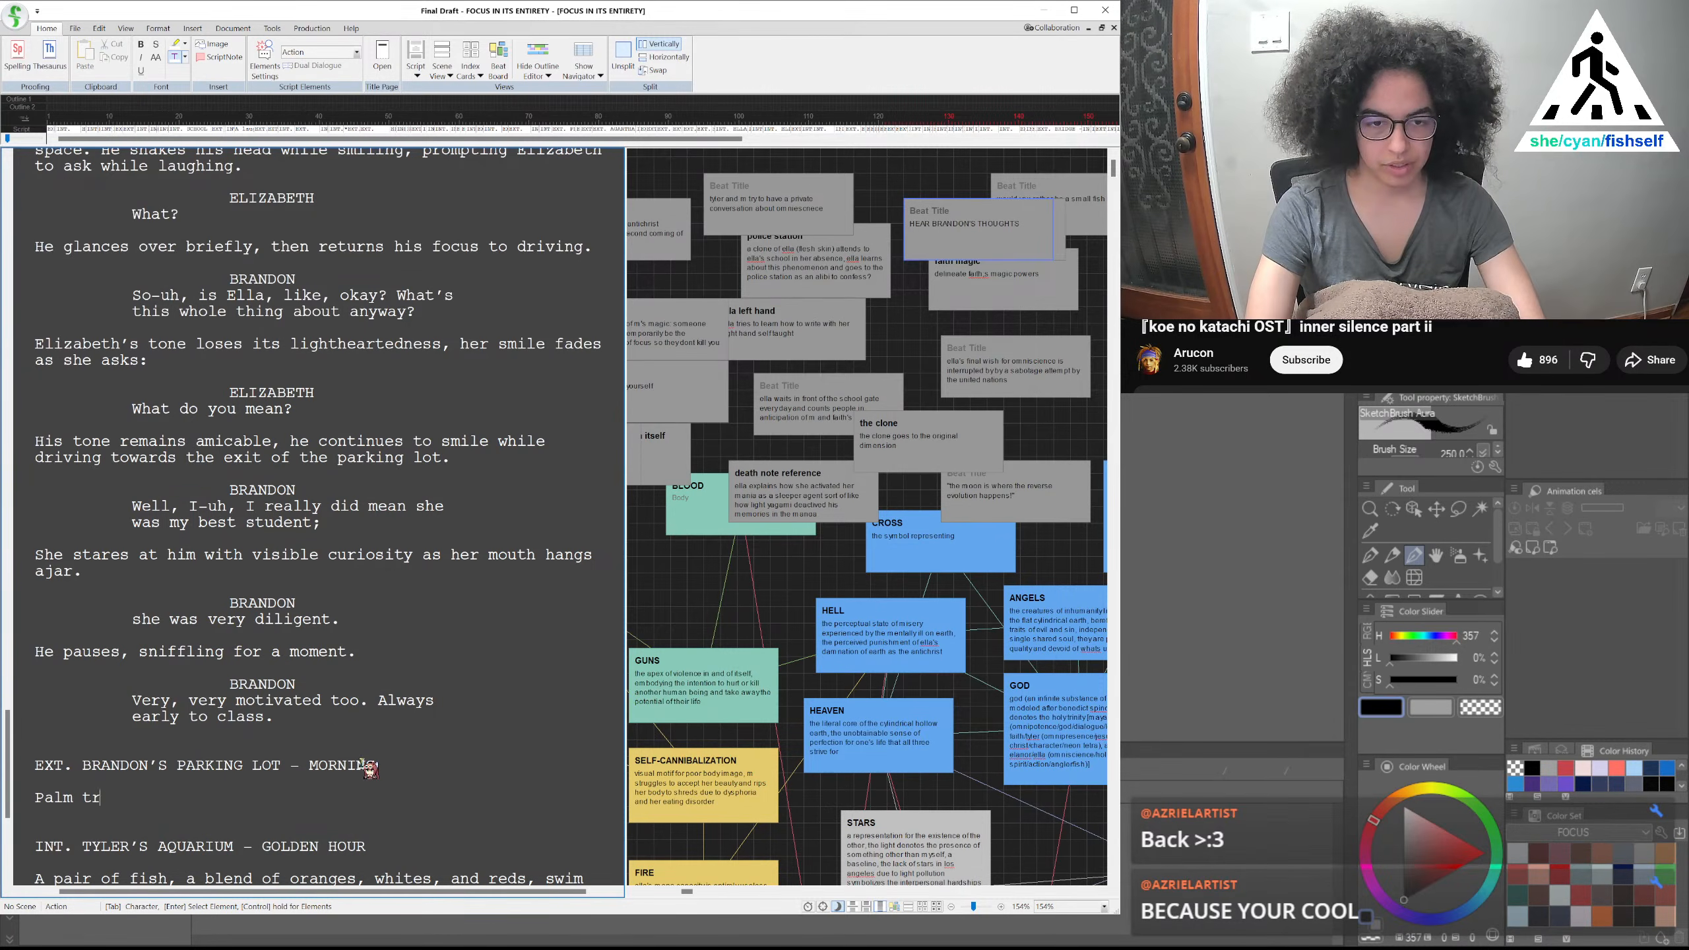
type("ees sway abov")
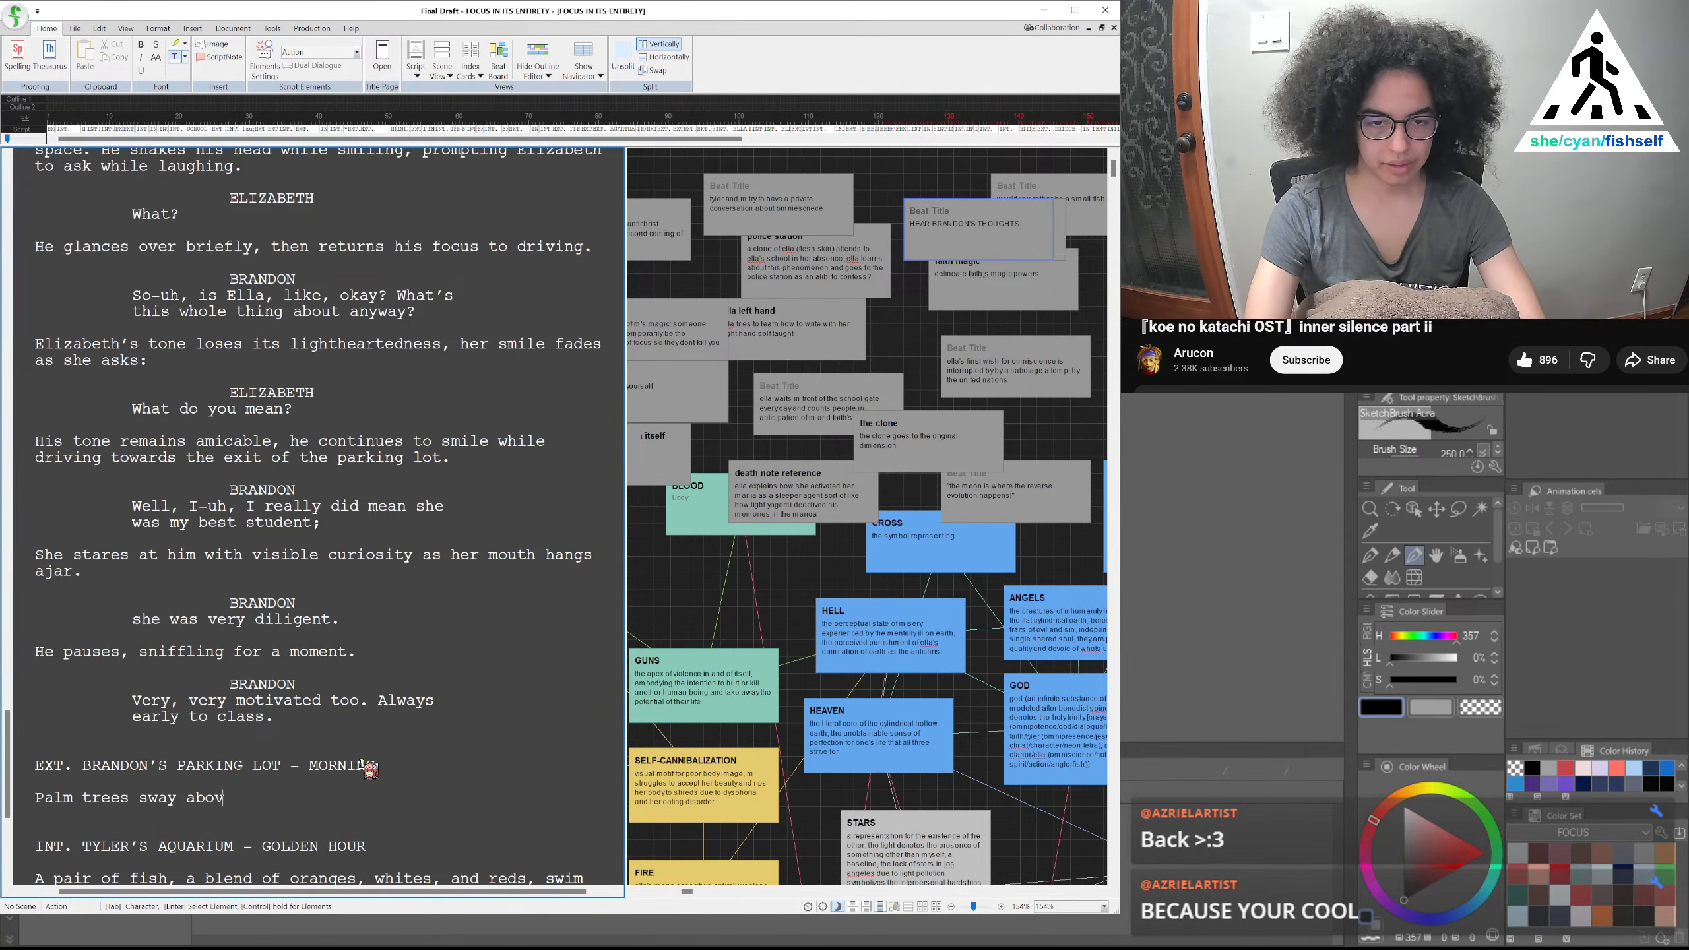
type("e the")
key("BackSpace")
key("BackSpace")
key("BackSpace")
key("BackSpace")
key("BackSpace")
key("BackSpace")
key("BackSpace")
key("BackSpace")
key("BackSpace")
key("BackSpace")
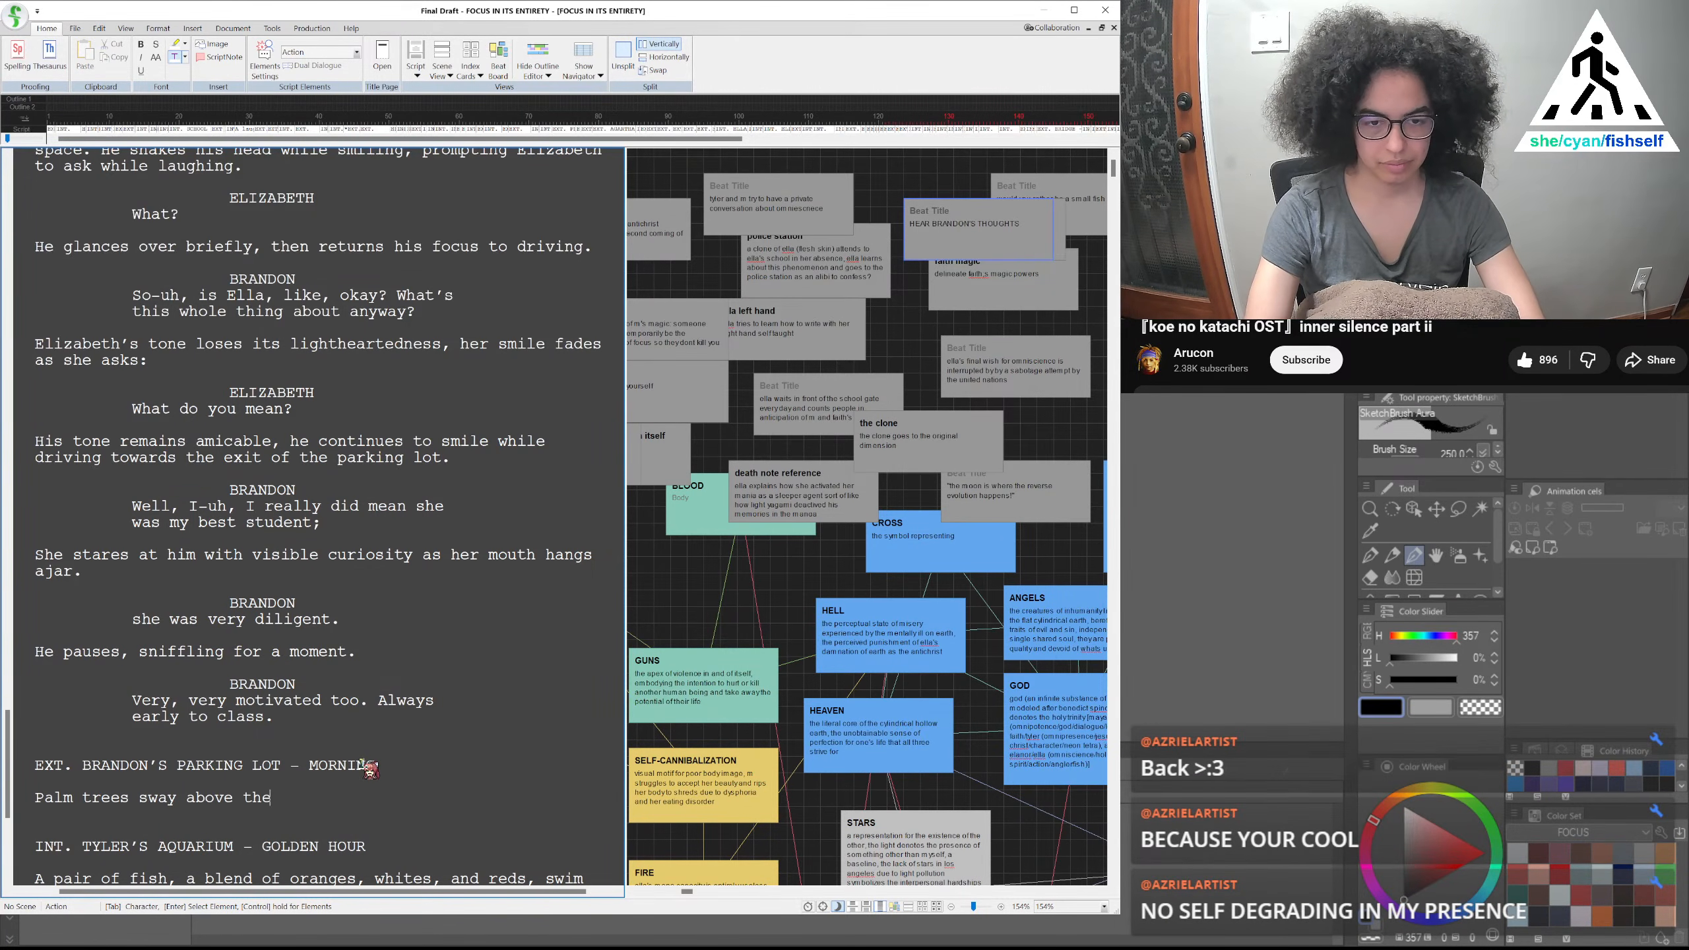
key("BackSpace")
key("BackSpace")
key("BackSpace")
key("BackSpace")
key("BackSpace")
type("contin")
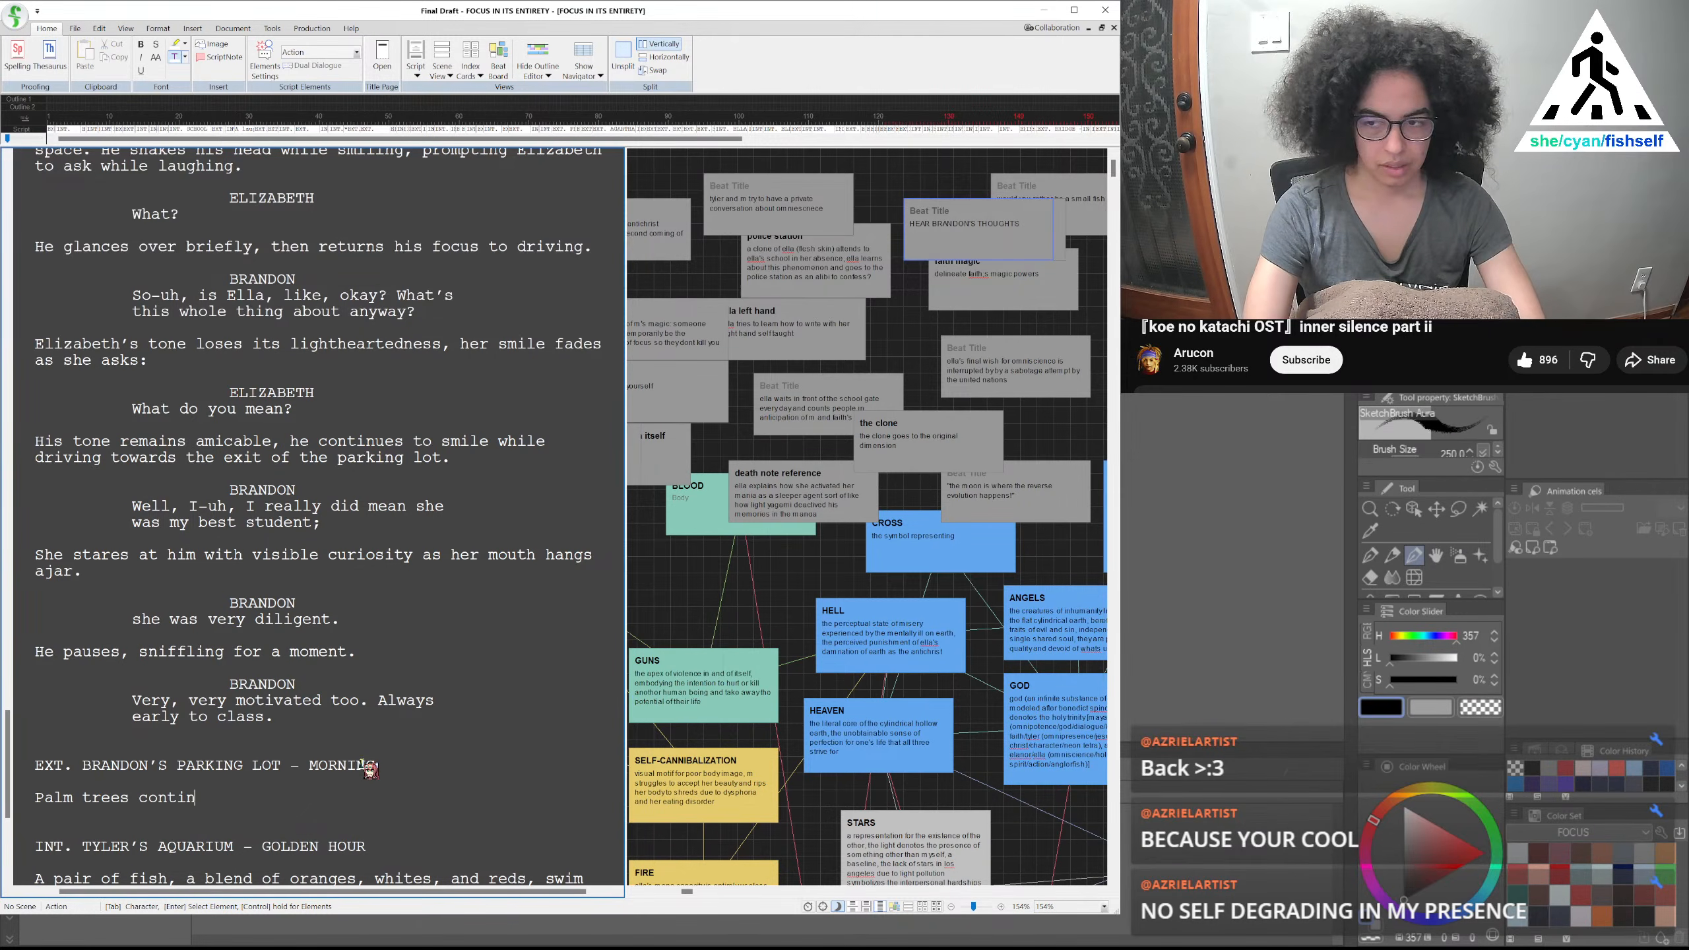
type("ue to sway")
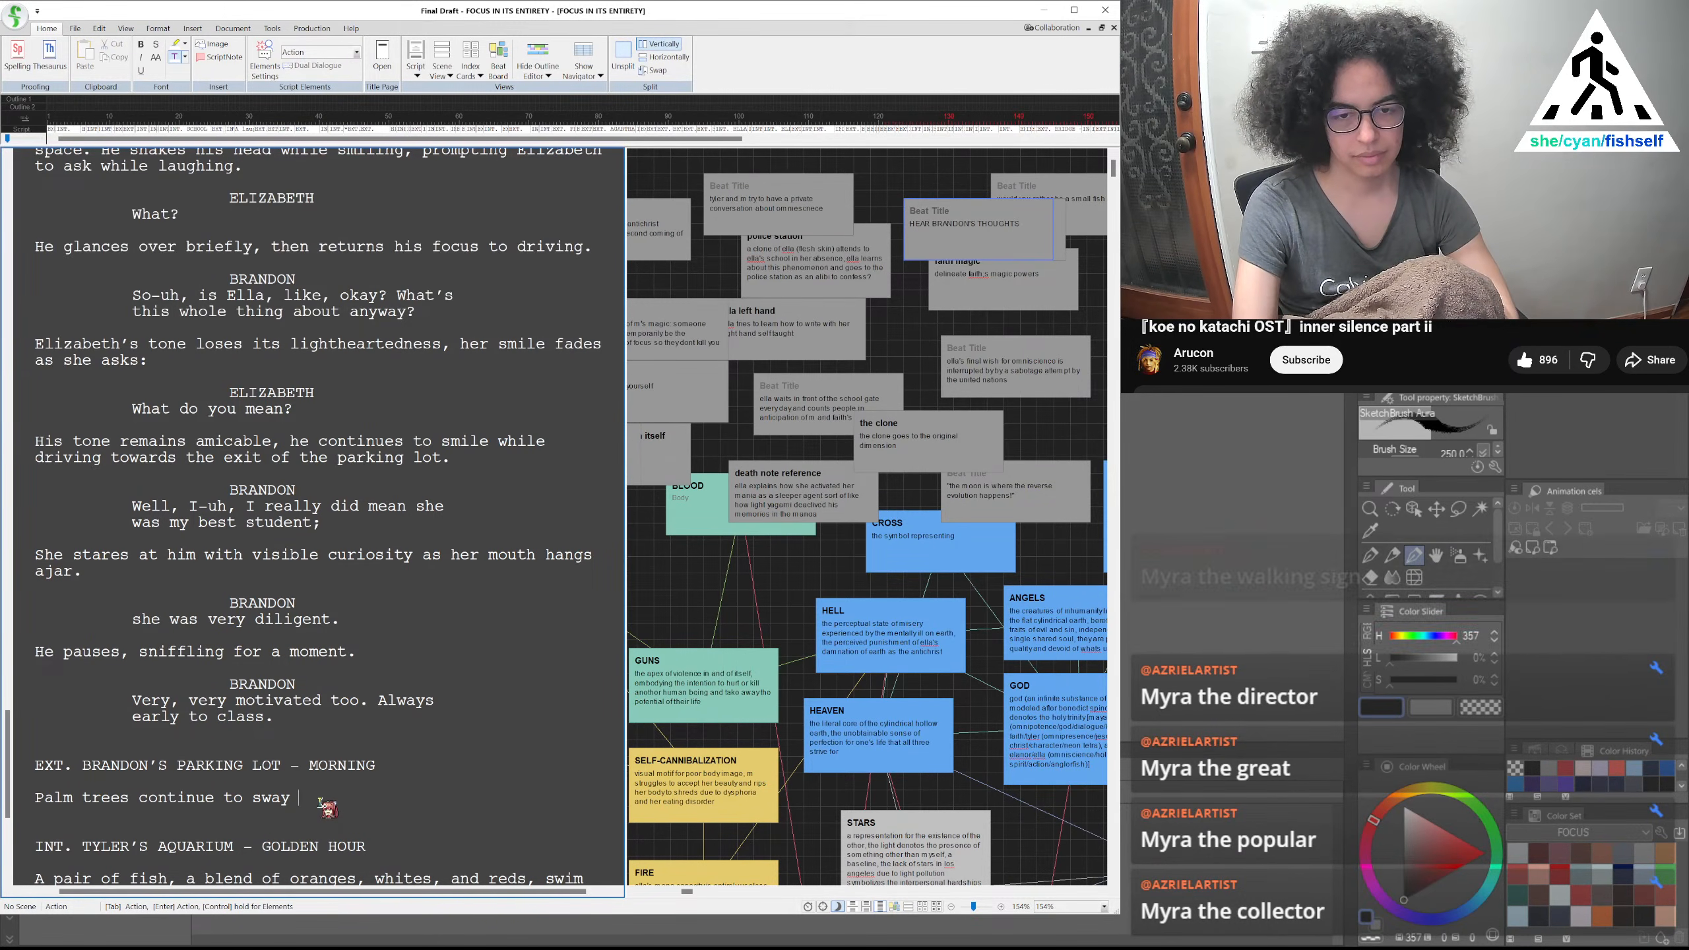
Complete the palm tree action line with "to the current of the wind, as clouds pass by overhead, obscuring the sun."
type("to the current")
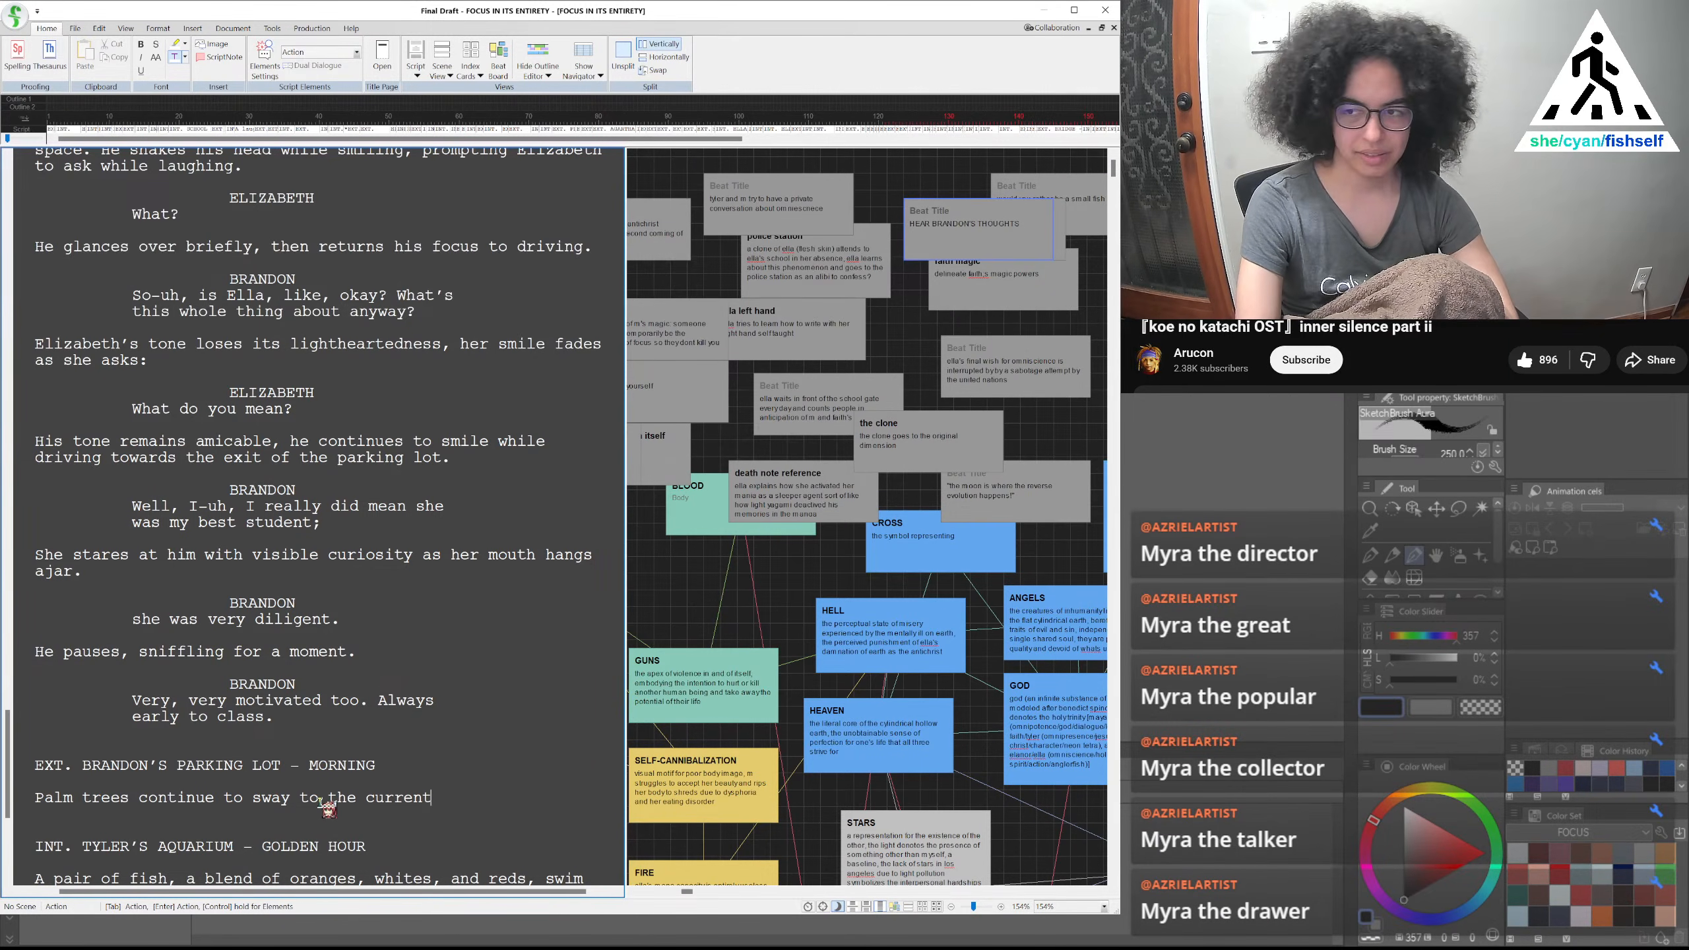
type(" of the wind, as clouds")
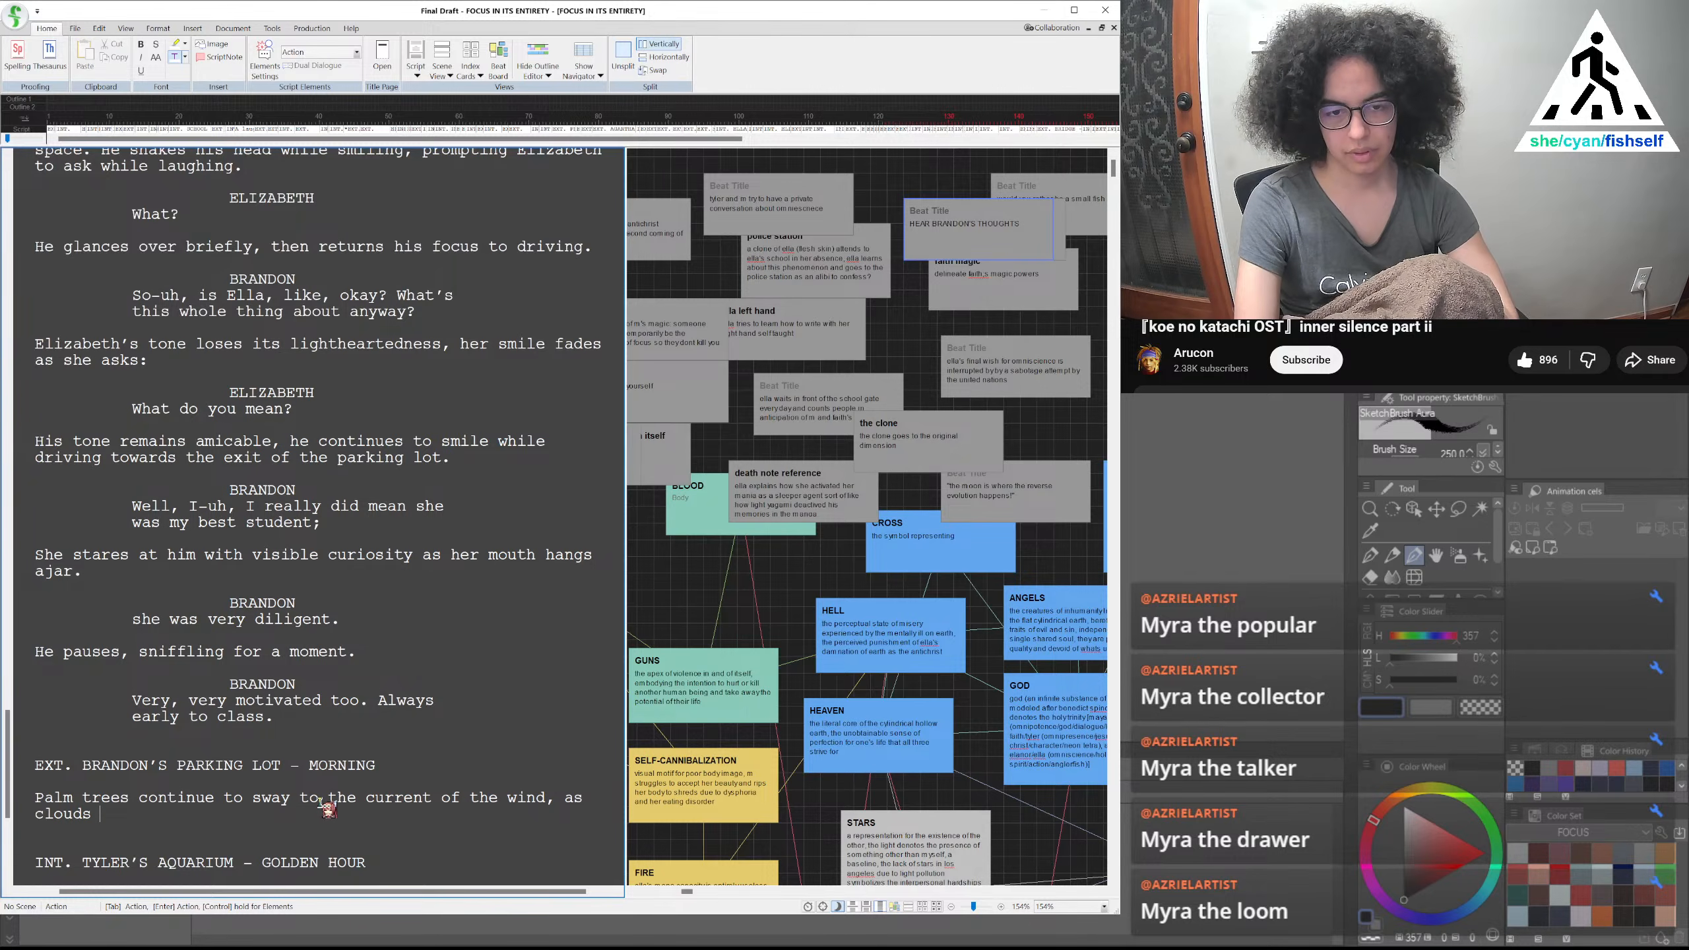
type(" pass by ov")
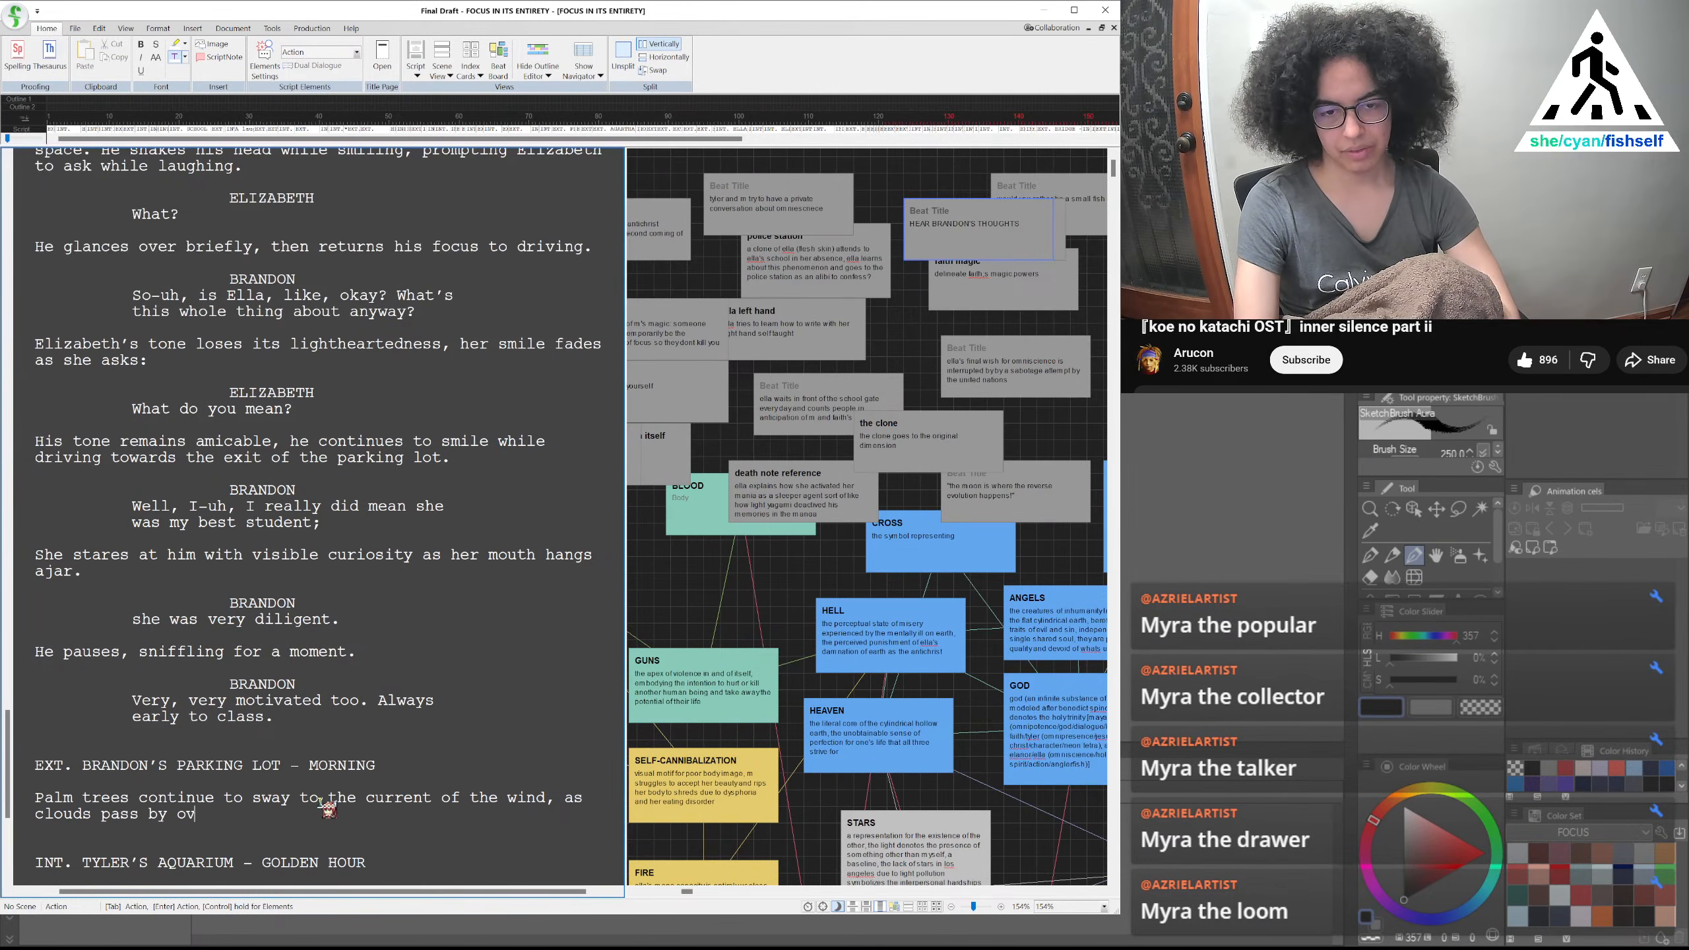
type("erhead, obscuring the sun.")
key("Return")
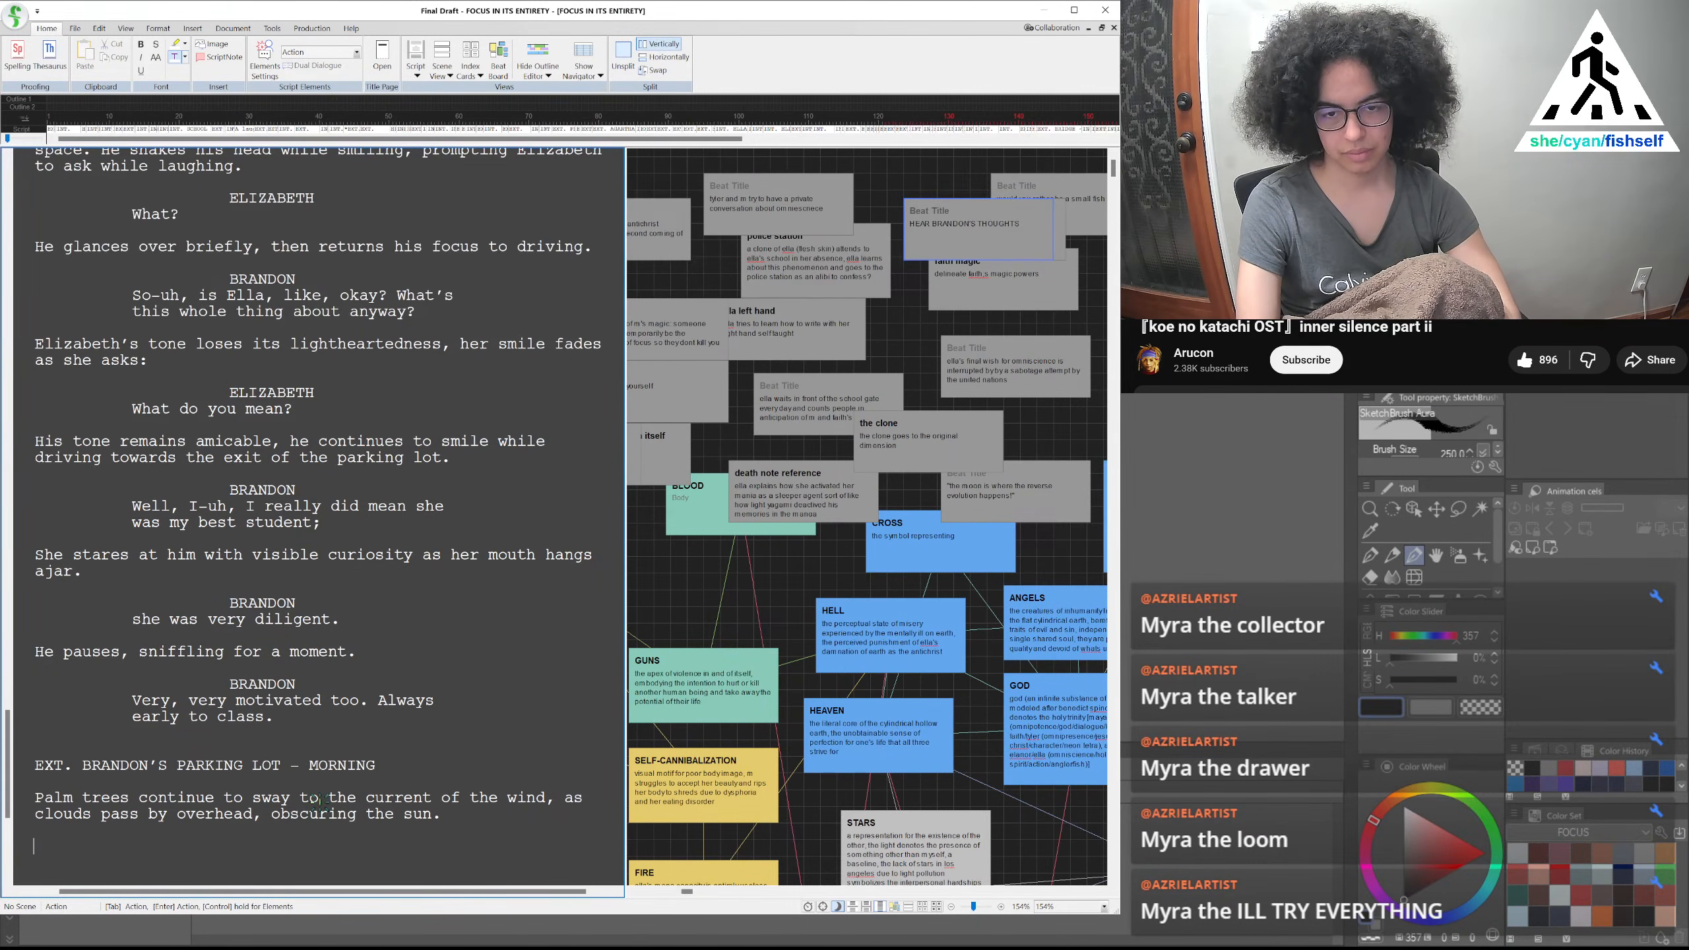
Add the character cue "BRANDON (V.O.)" below the palm tree action line and place the cursor on its empty dialogue line
key("Tab")
type("BRADON (V.o.)")
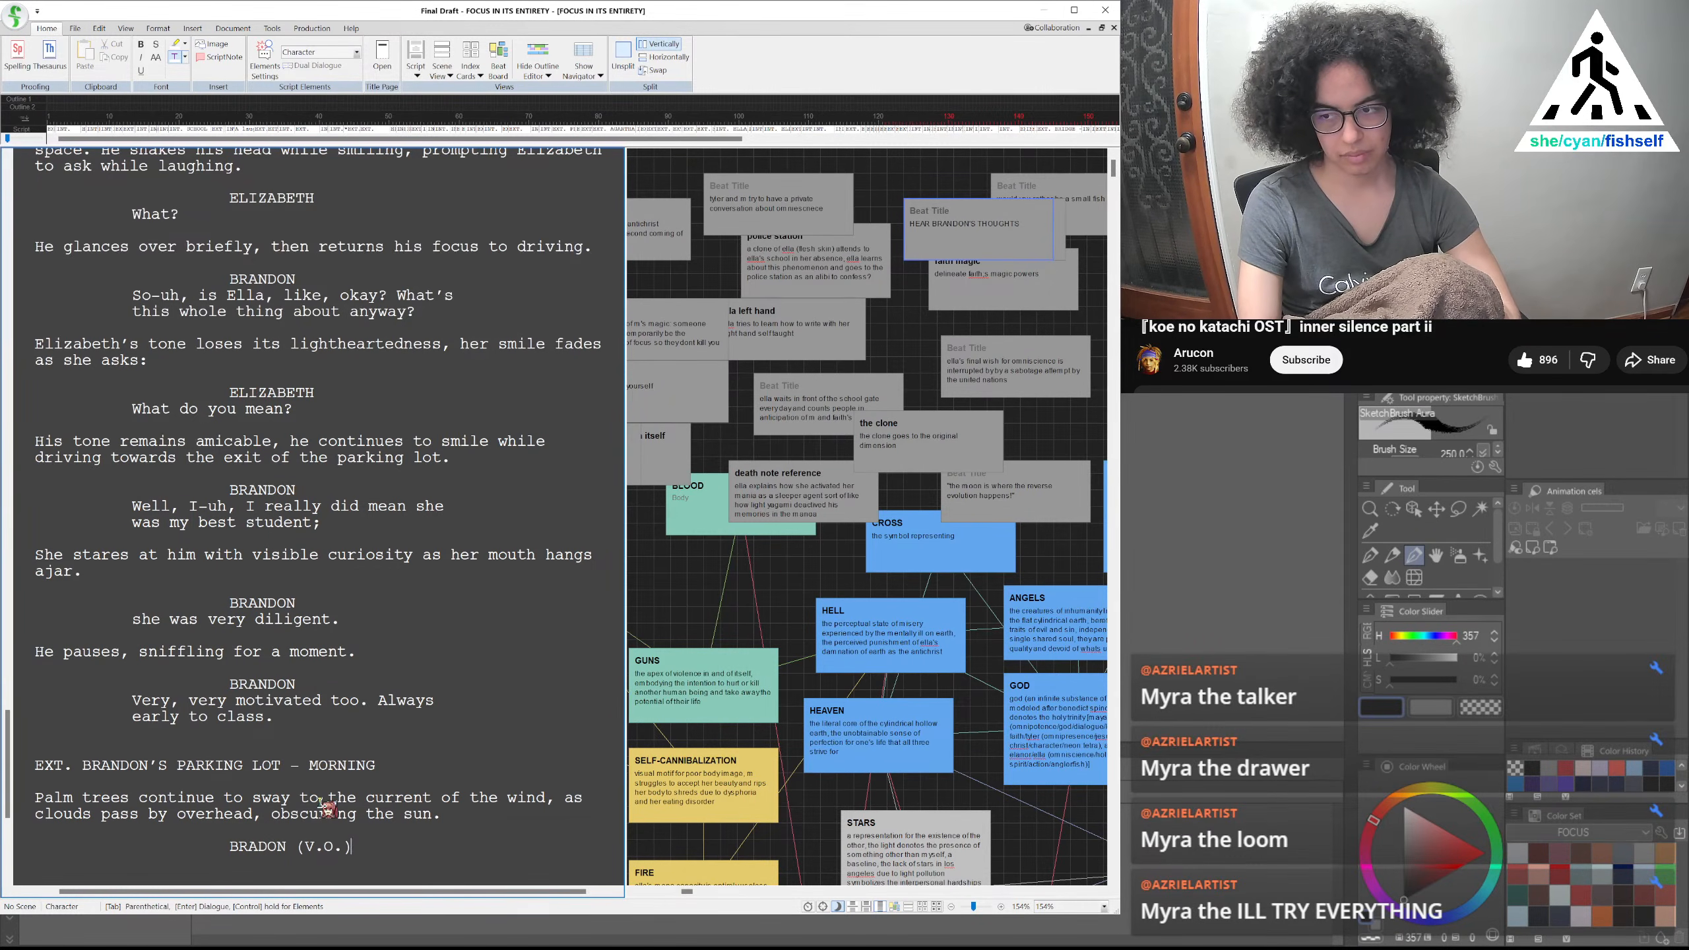
key("Return")
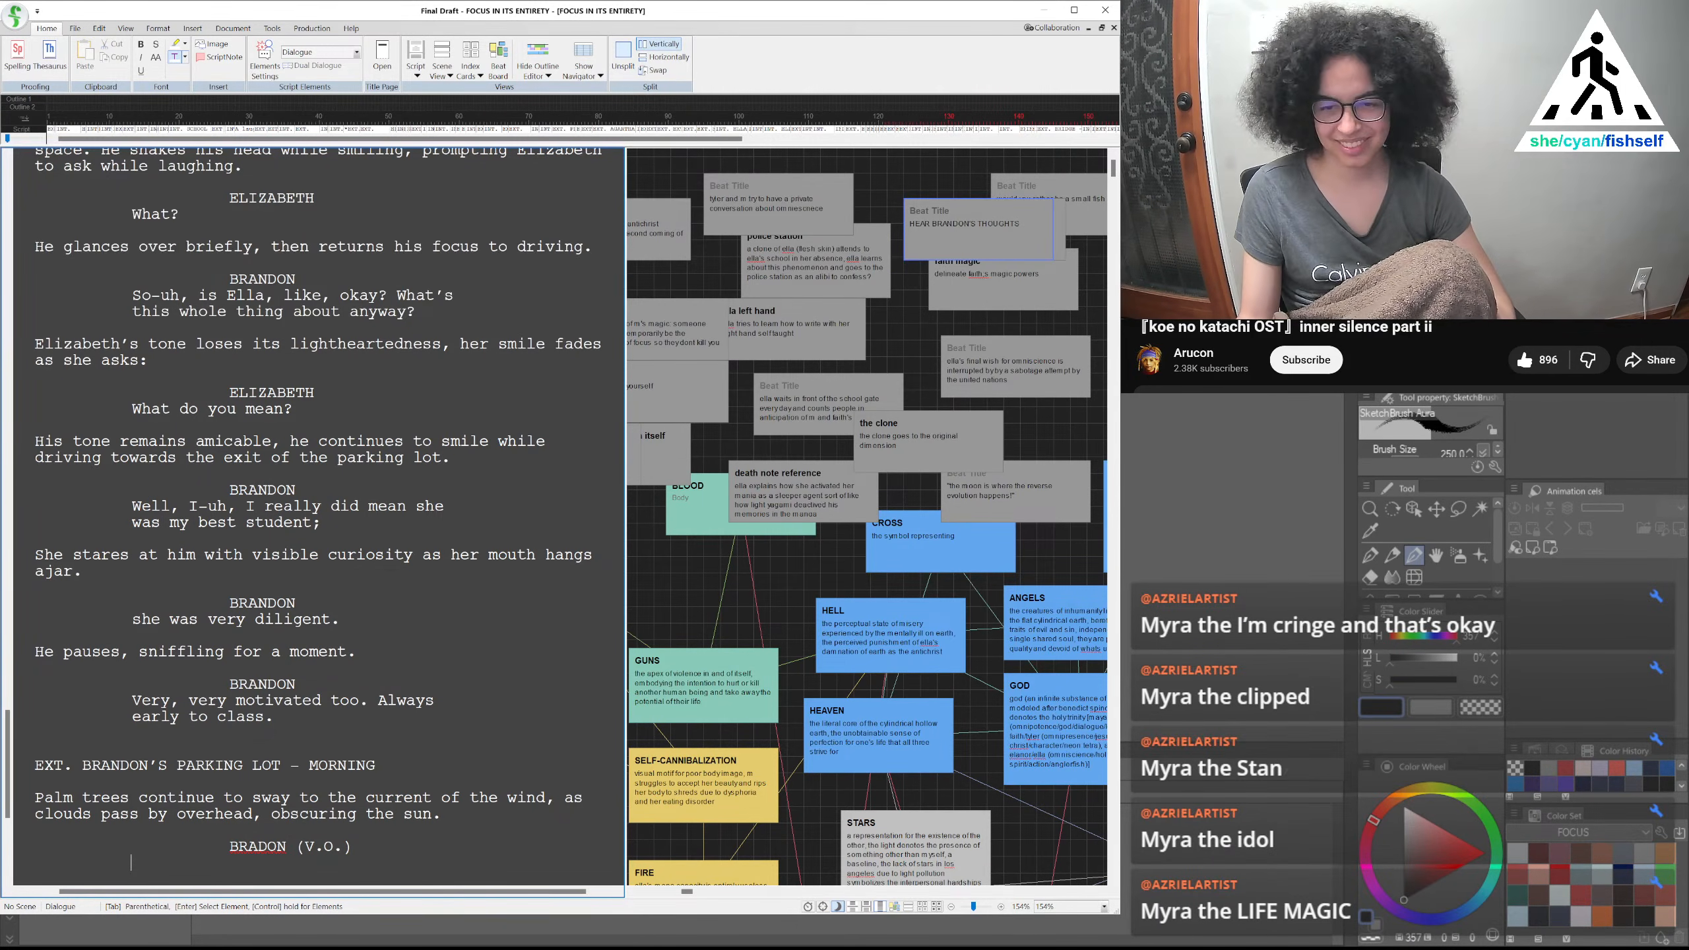
left_click(259, 846)
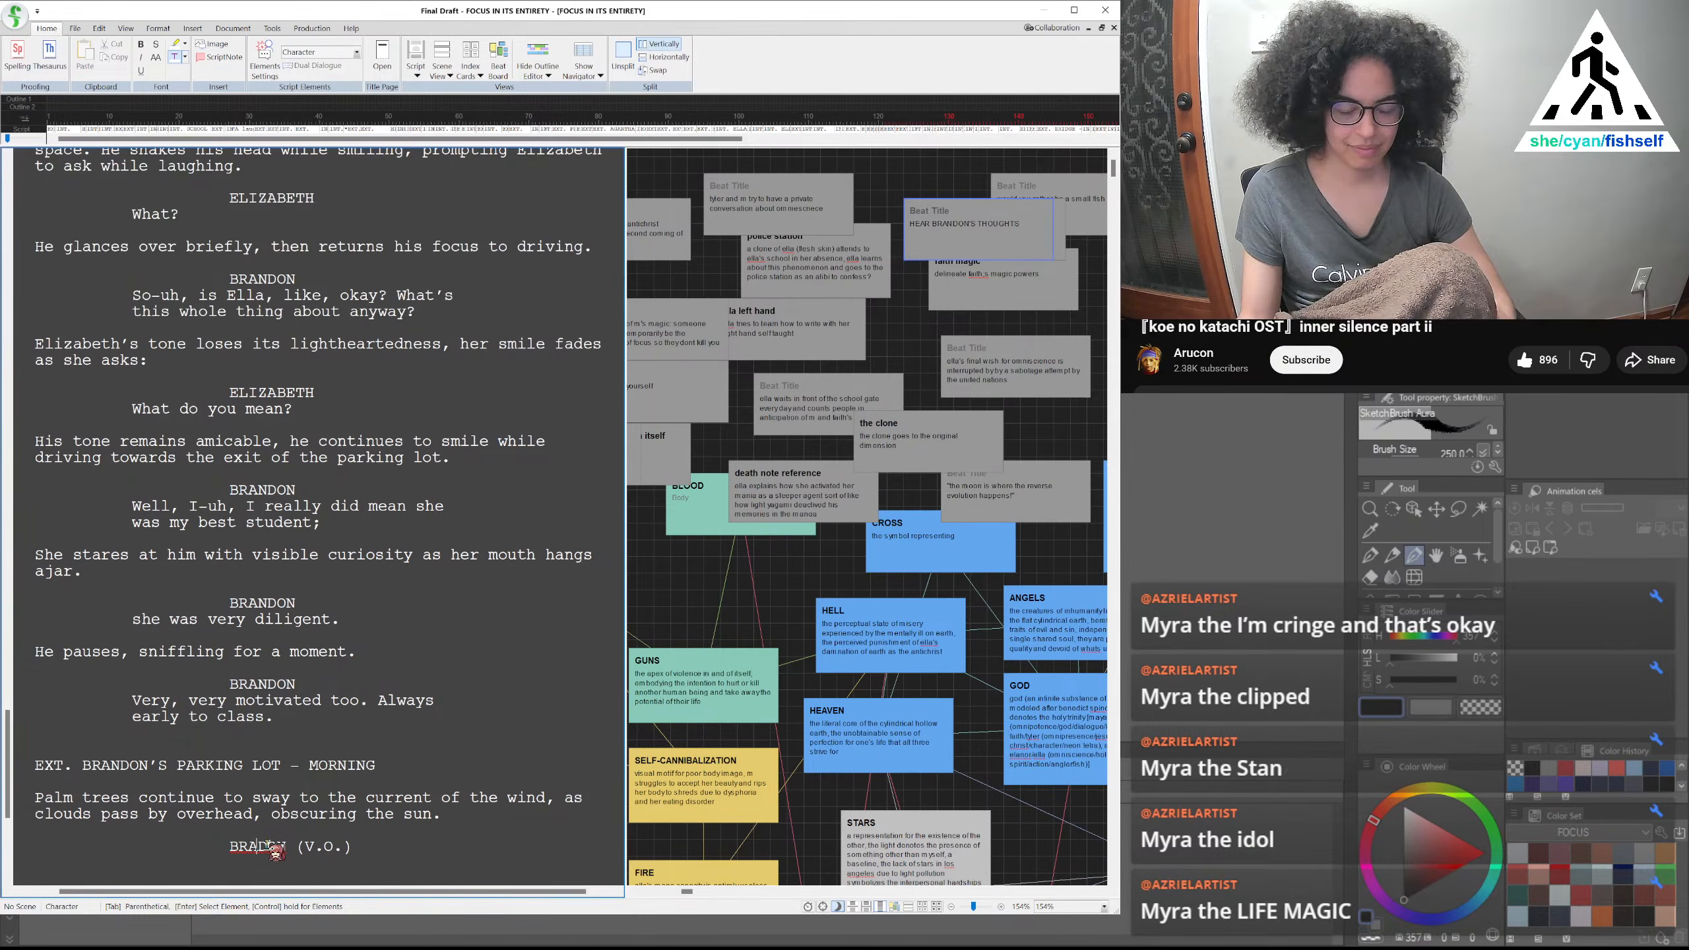
type("N")
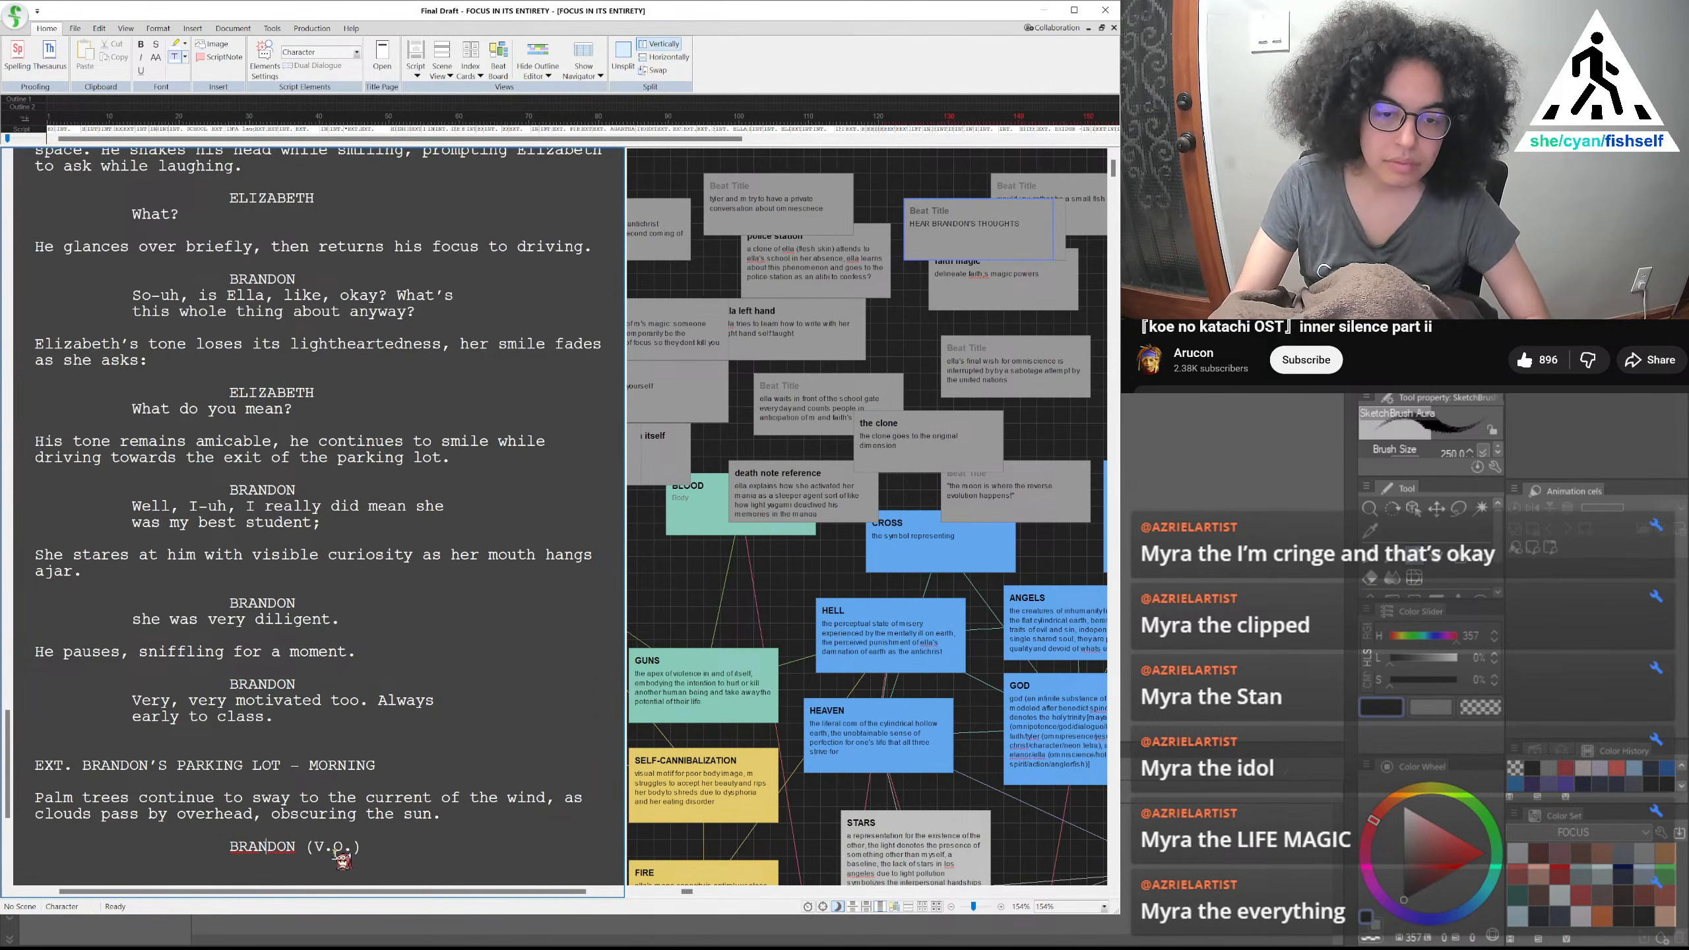
scroll(342, 859, "down", 2)
left_click(255, 745)
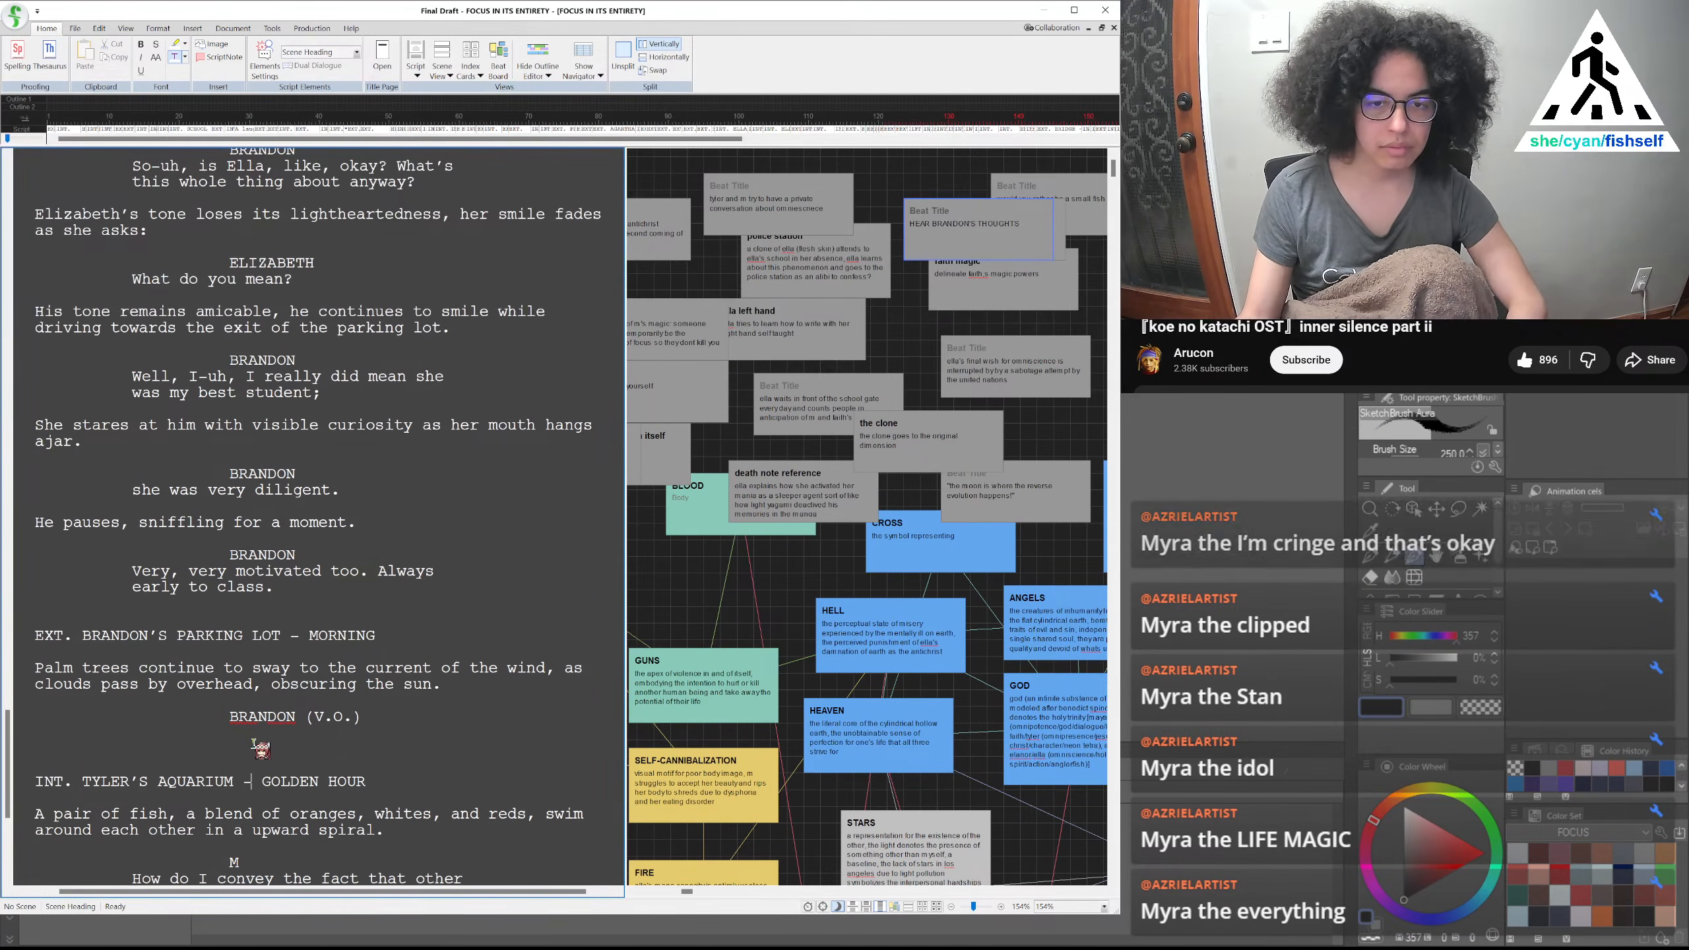
left_click(252, 733)
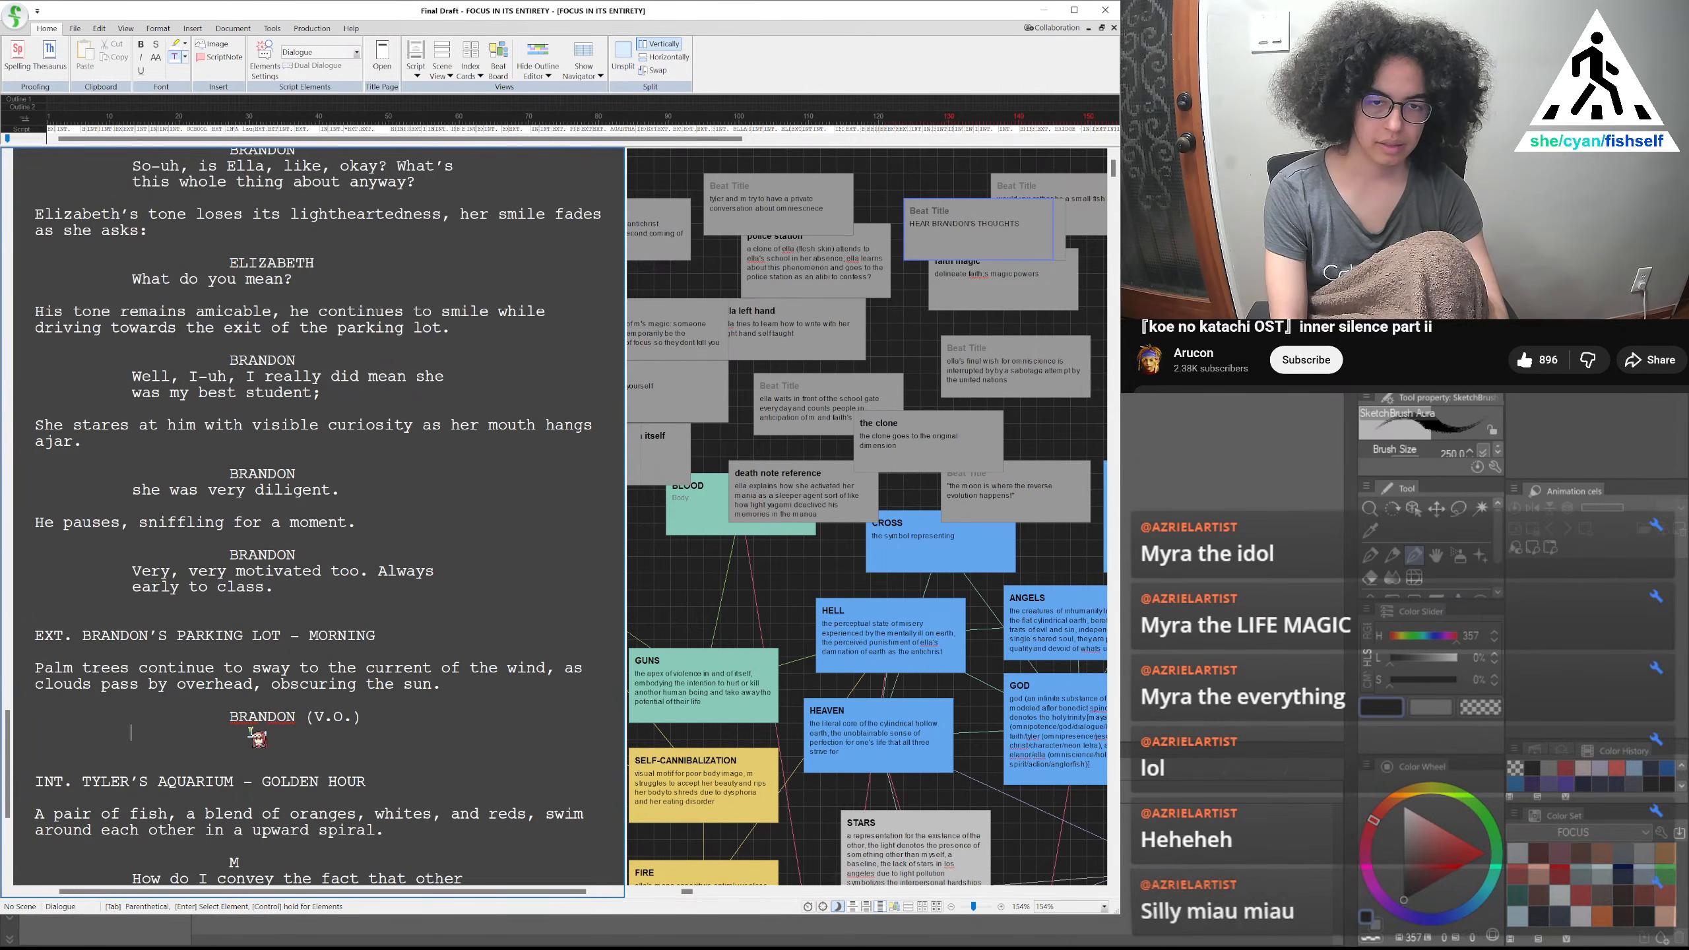
type("I was worried")
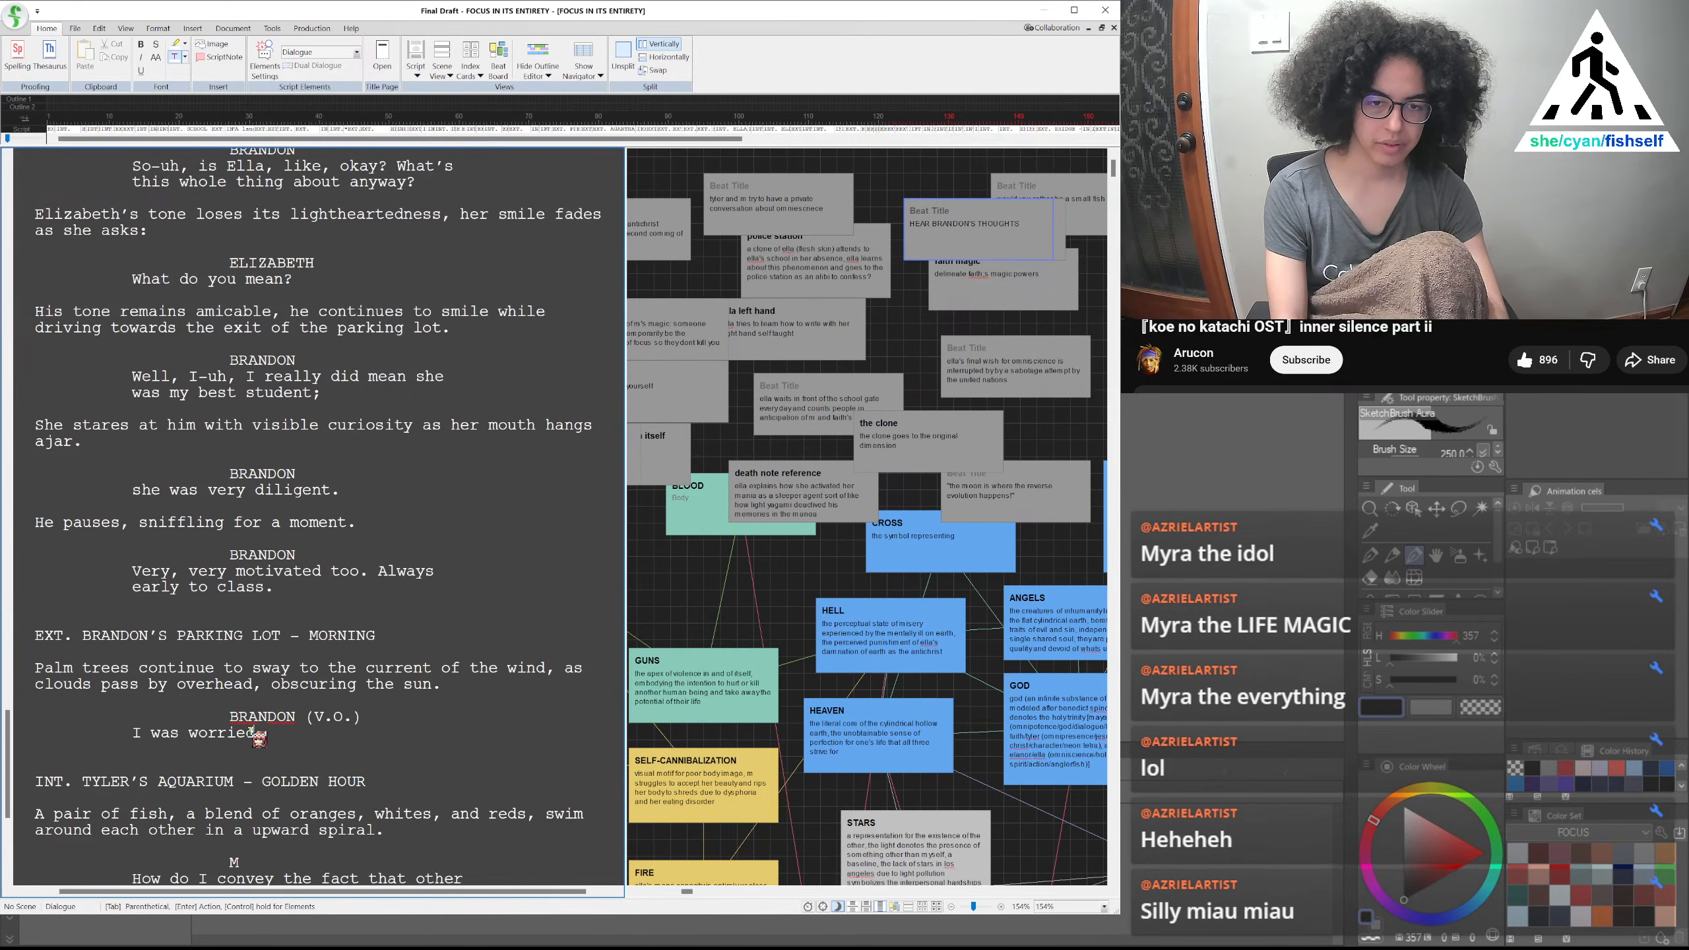
type(" for her.")
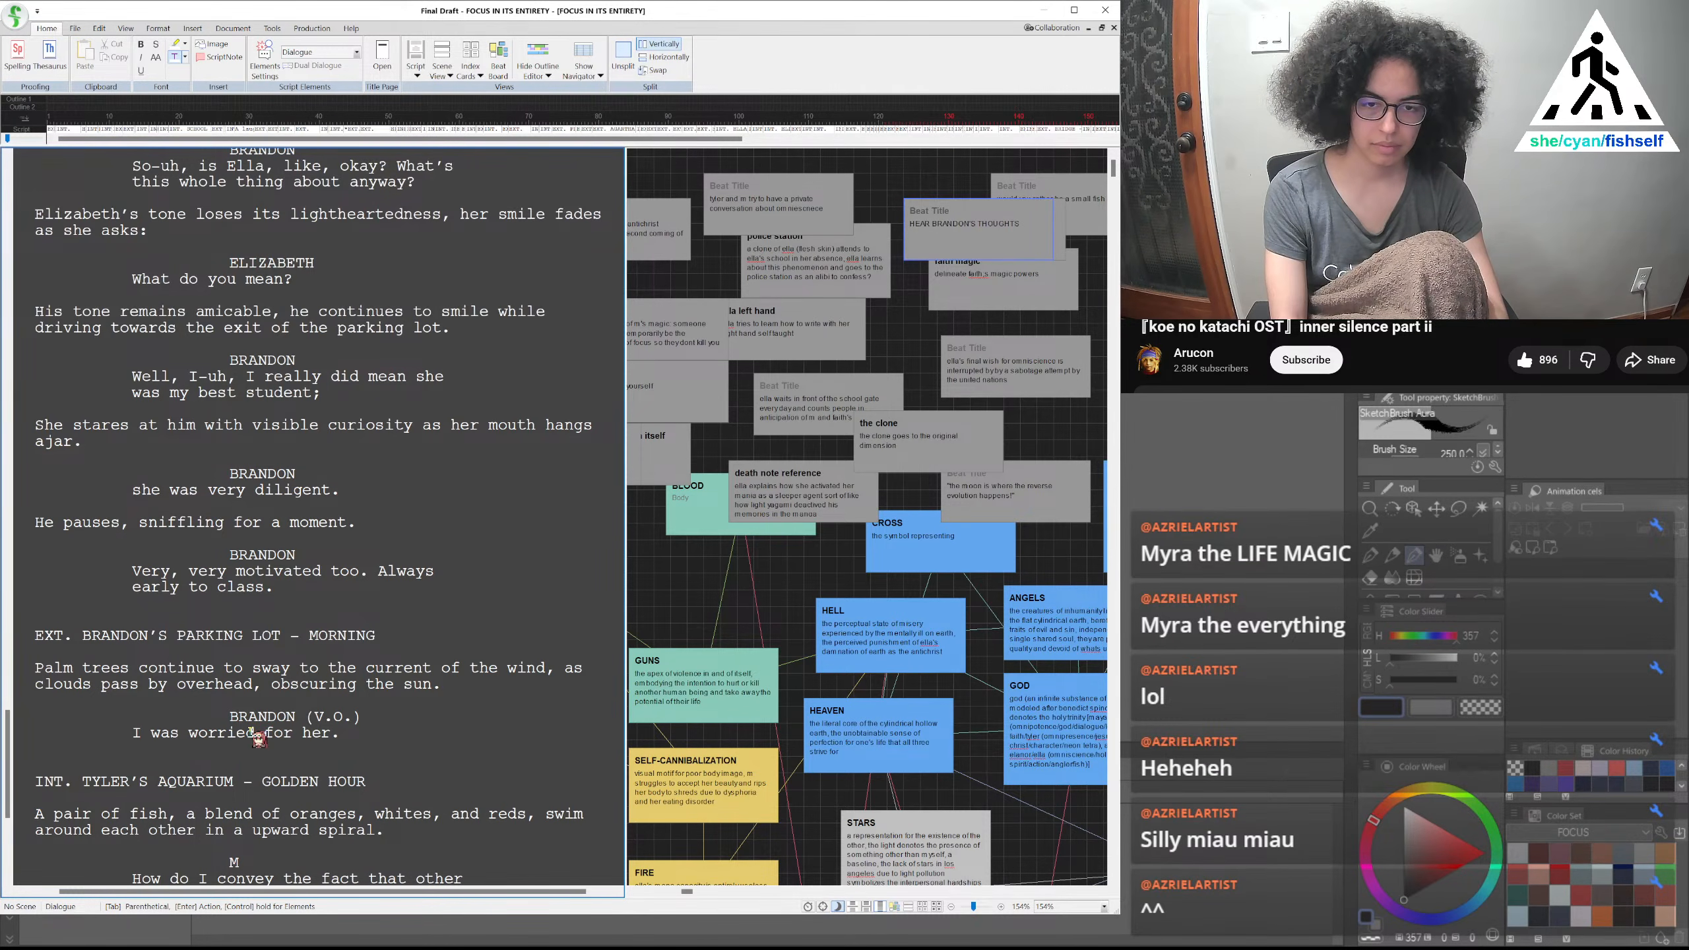
key("BackSpace")
key("BackSpace")
key("BackSpace")
key("BackSpace")
key("BackSpace")
key("BackSpace")
key("BackSpace")
key("BackSpace")
key("BackSpace")
key("BackSpace")
key("BackSpace")
key("BackSpace")
key("BackSpace")
key("BackSpace")
key("BackSpace")
key("BackSpace")
key("BackSpace")
key("BackSpace")
key("BackSpace")
key("BackSpace")
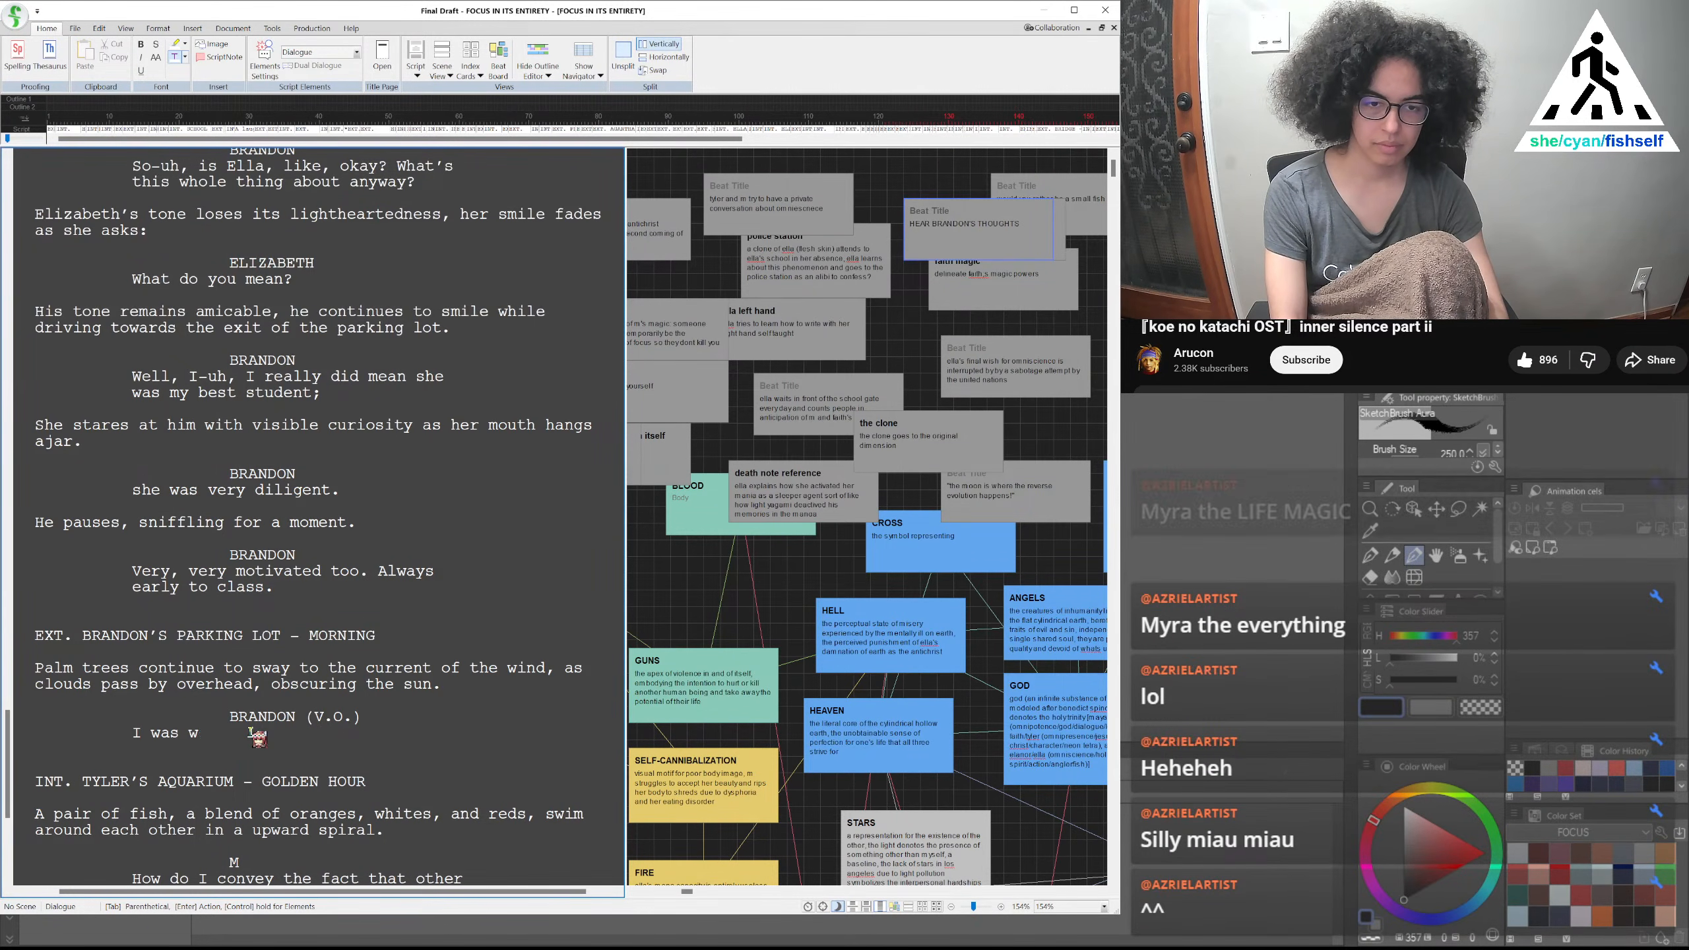
Start Brandon's voice-over dialogue with "For the two weeks or so"
type("For the fir")
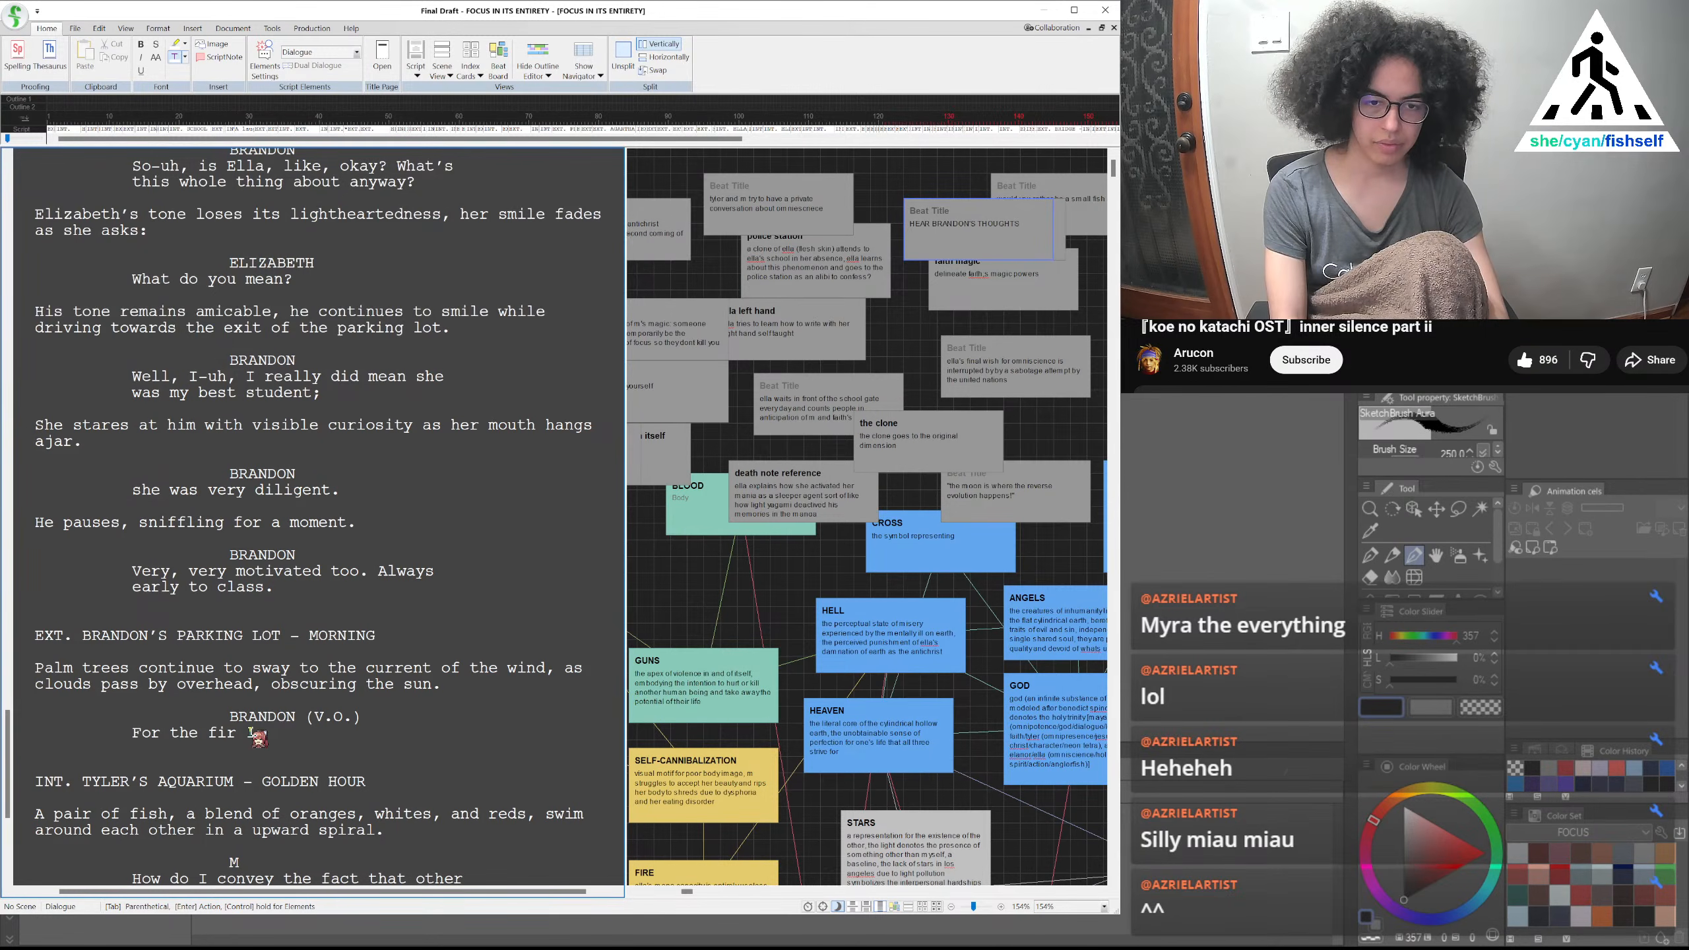
type("st week")
key("BackSpace")
key("BackSpace")
key("BackSpace")
key("BackSpace")
key("BackSpace")
key("BackSpace")
key("BackSpace")
key("BackSpace")
key("BackSpace")
key("BackSpace")
type("two weeks or so")
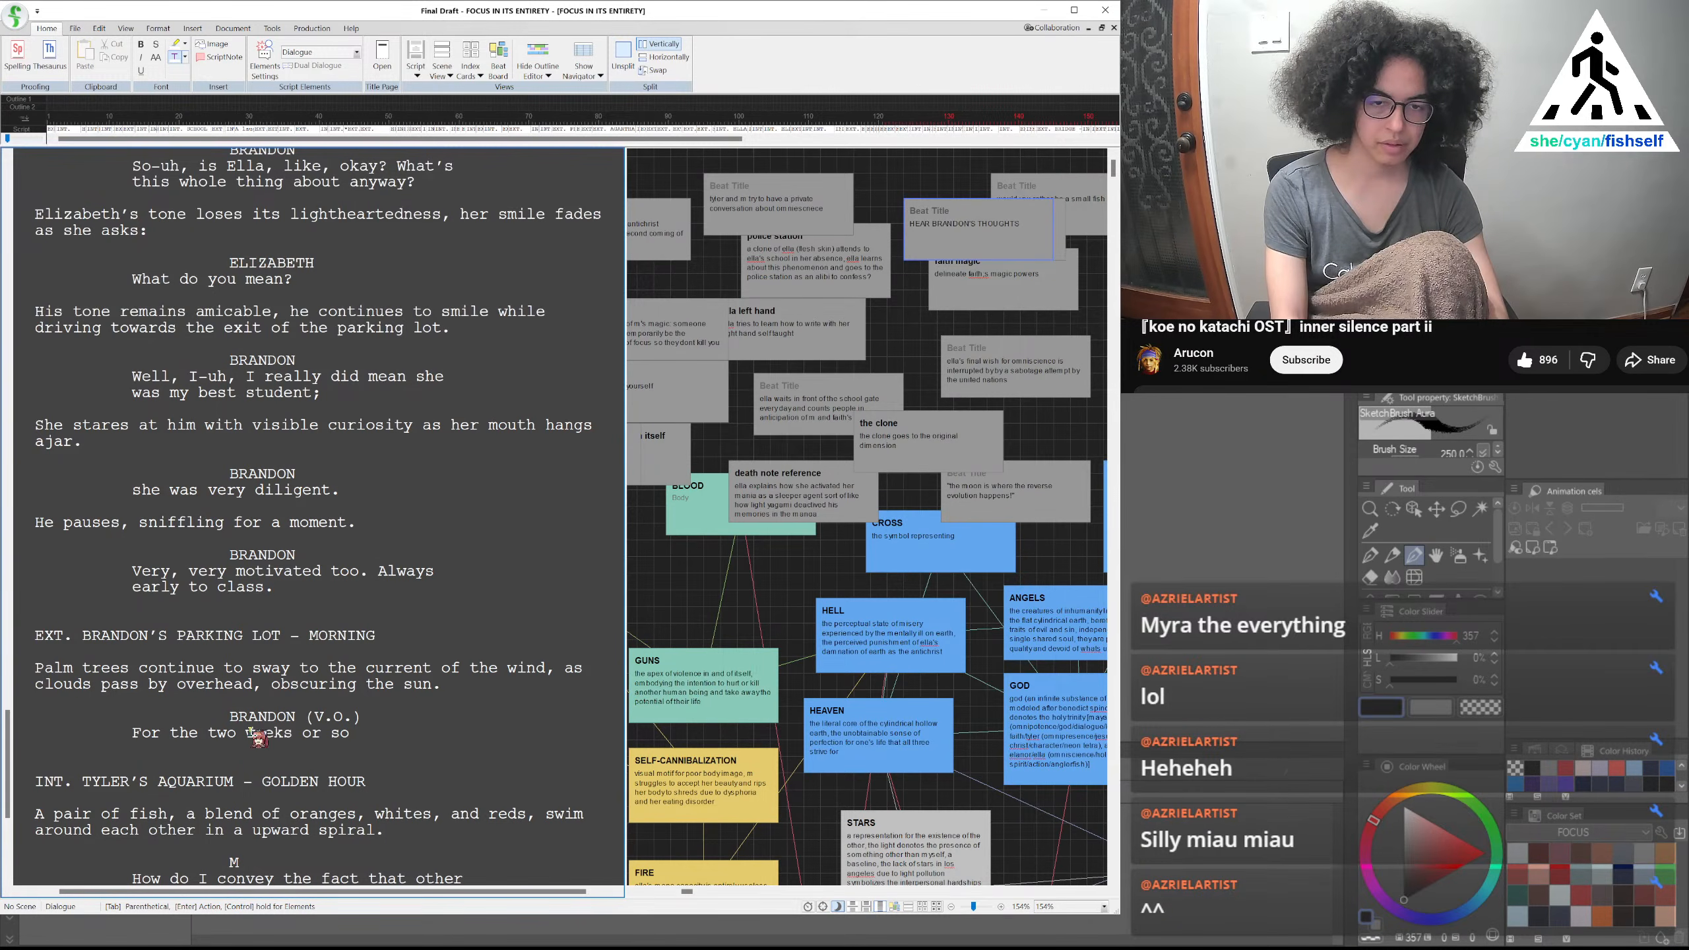
Continue Brandon's voice-over dialogue with "that she came to class,"
type(" that she came to cla")
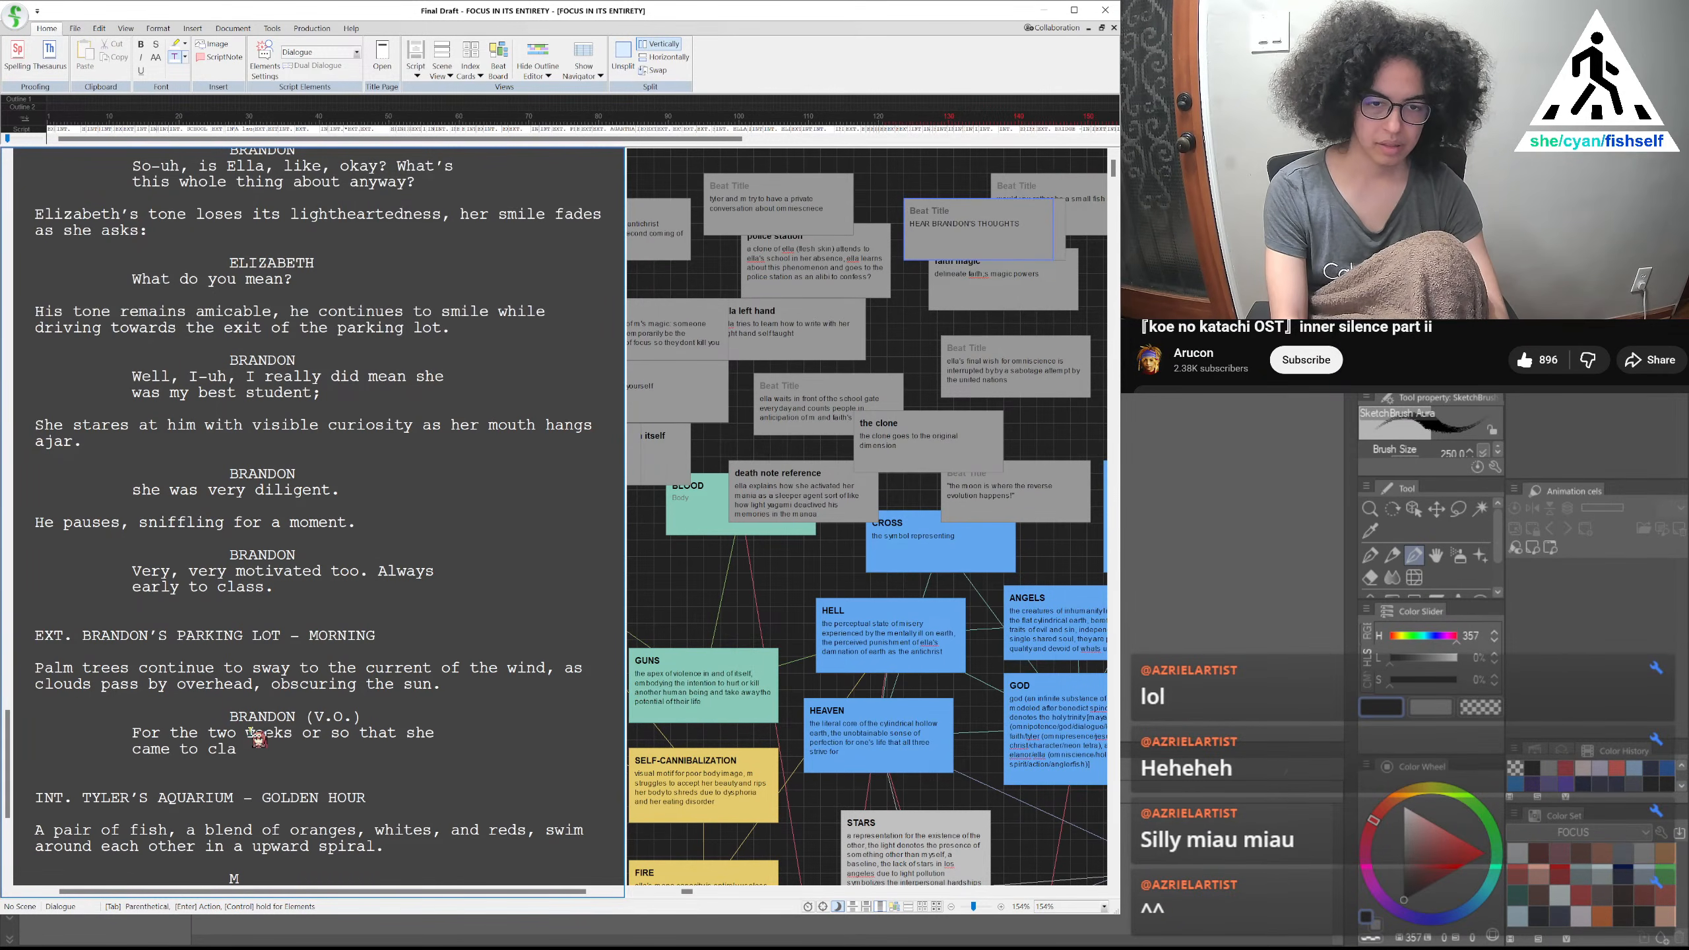
type("ss, she came acr")
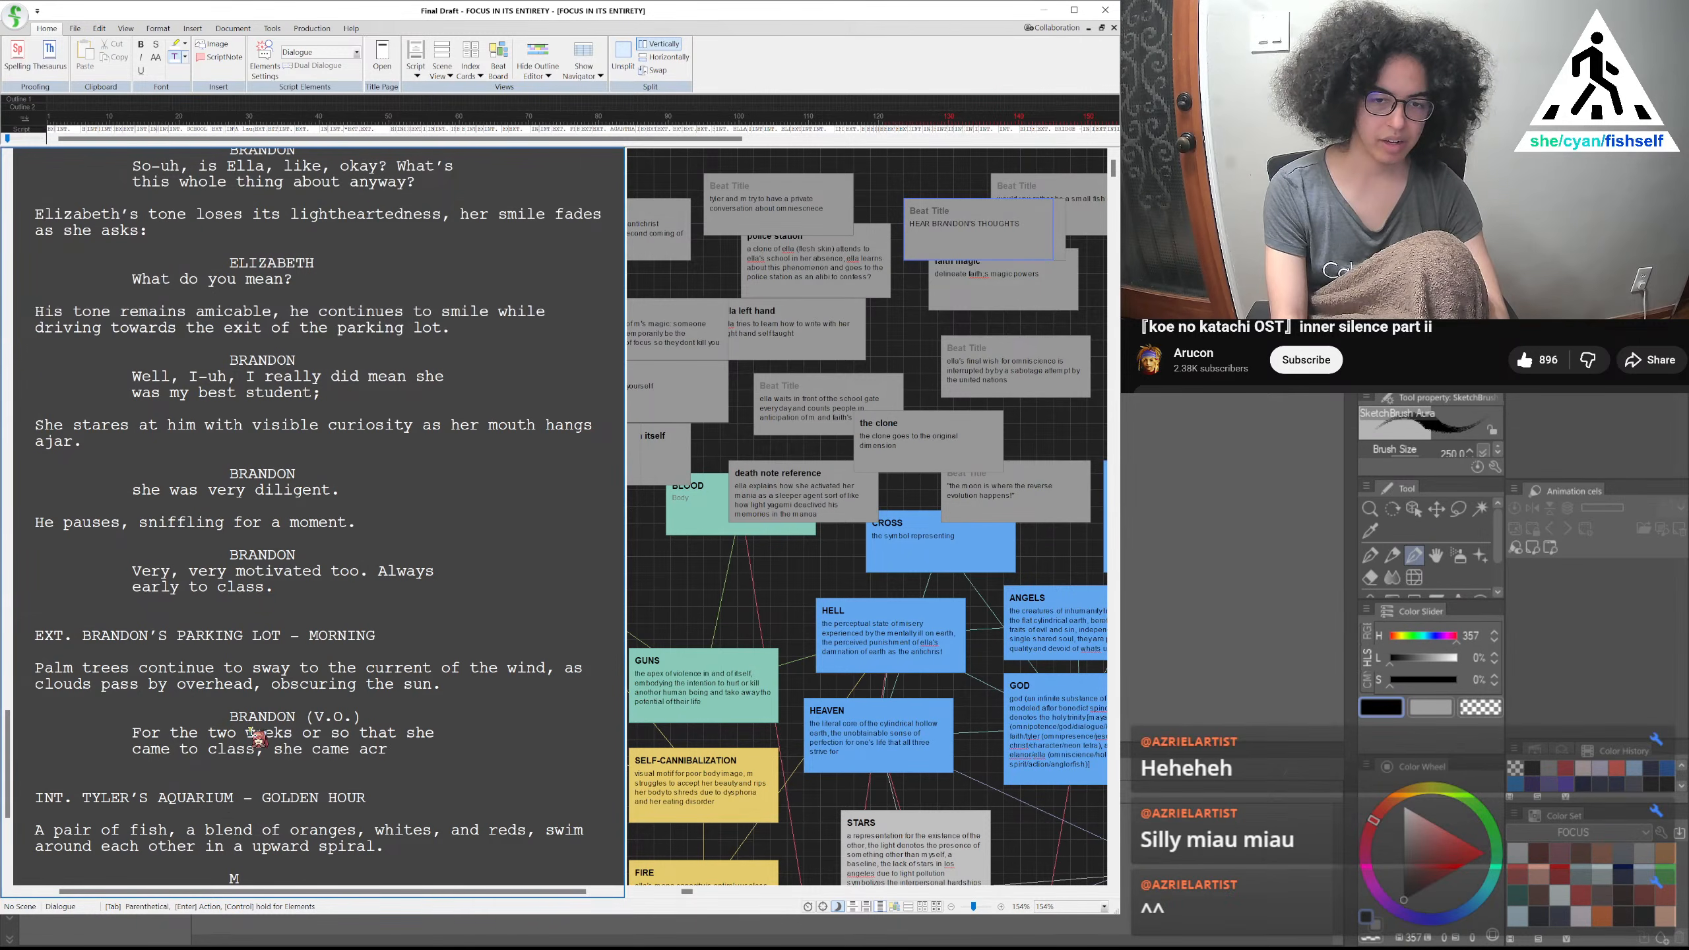
type("oss as real")
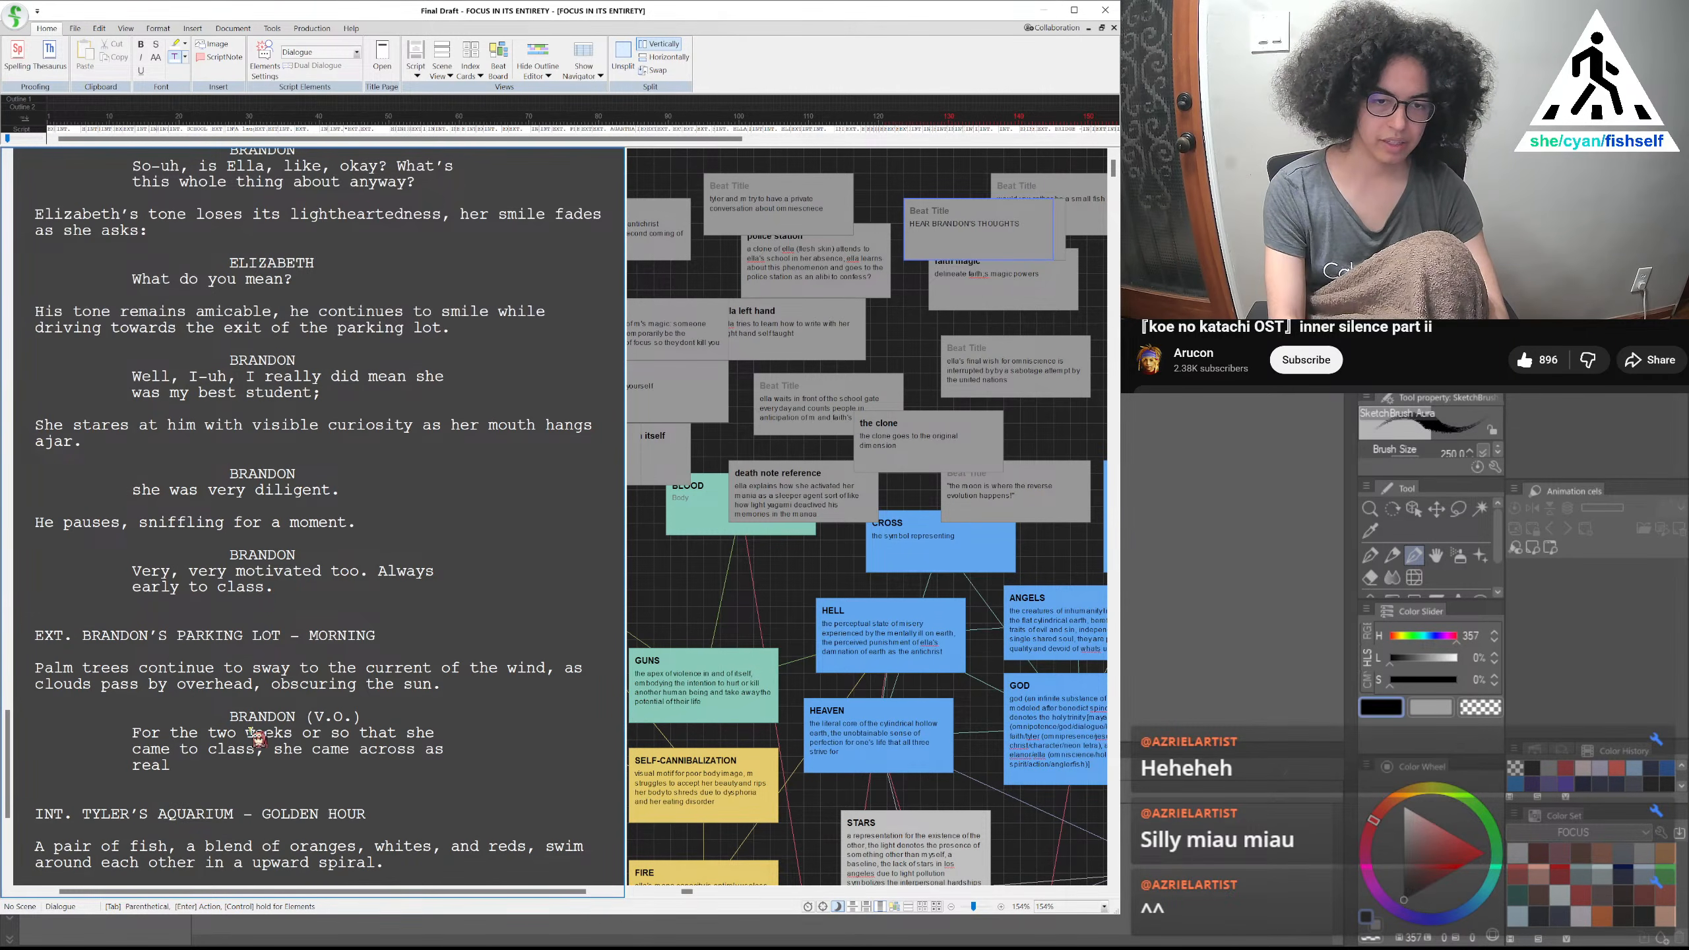
type("ly nervous, like")
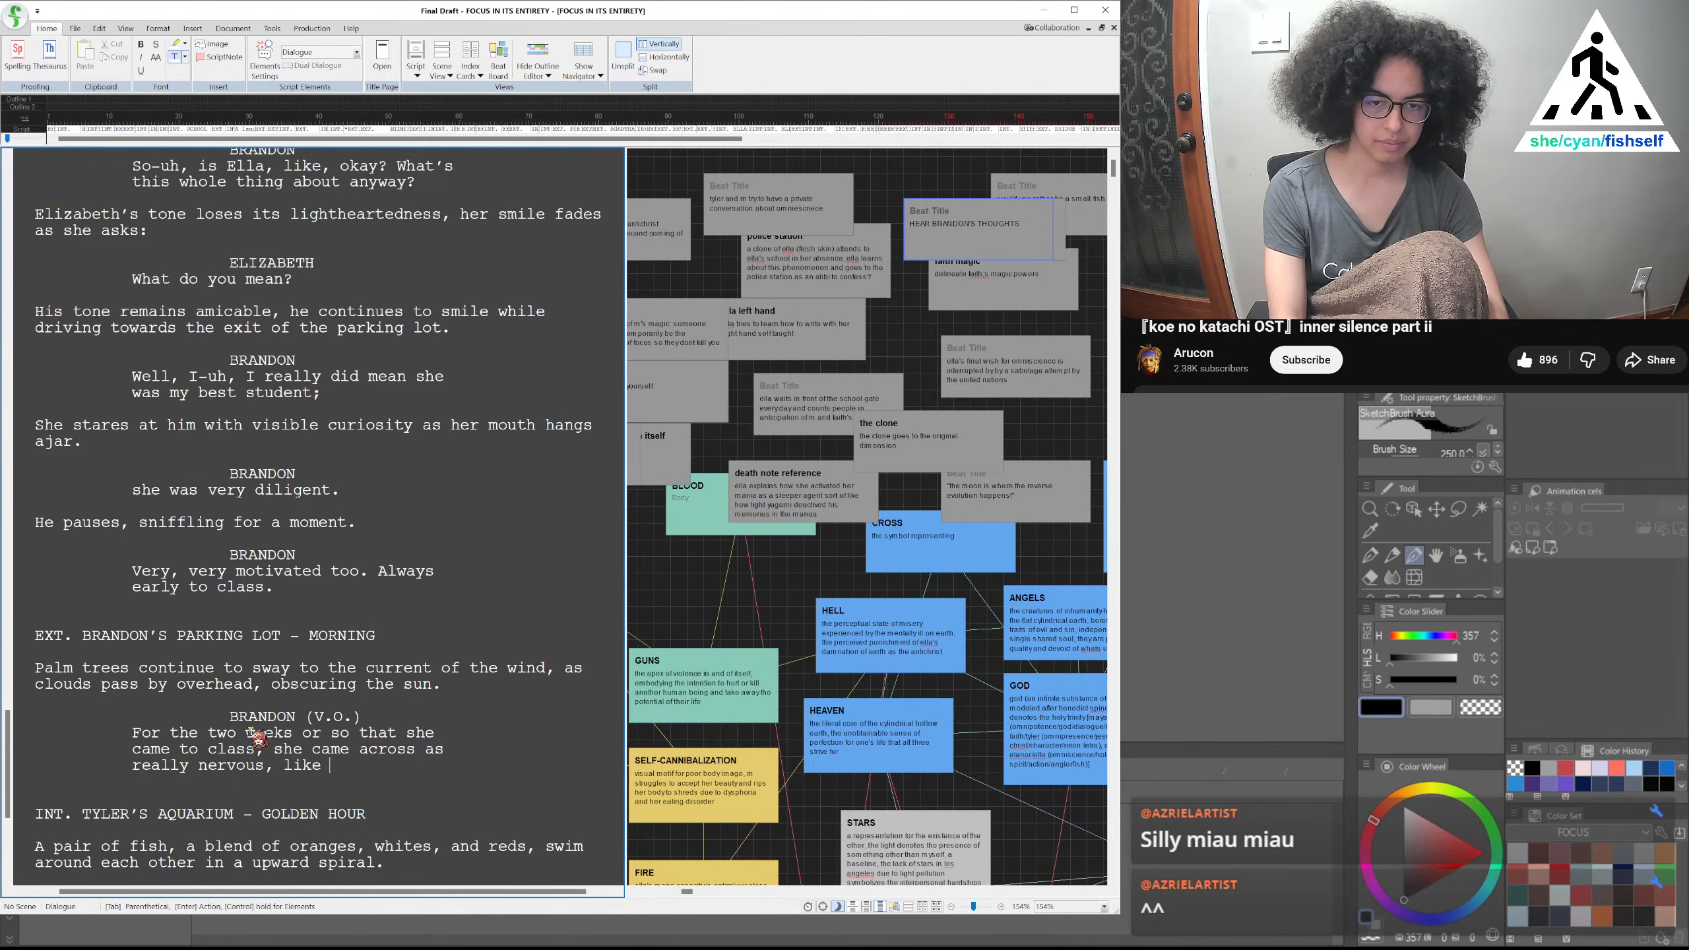
type(" as if")
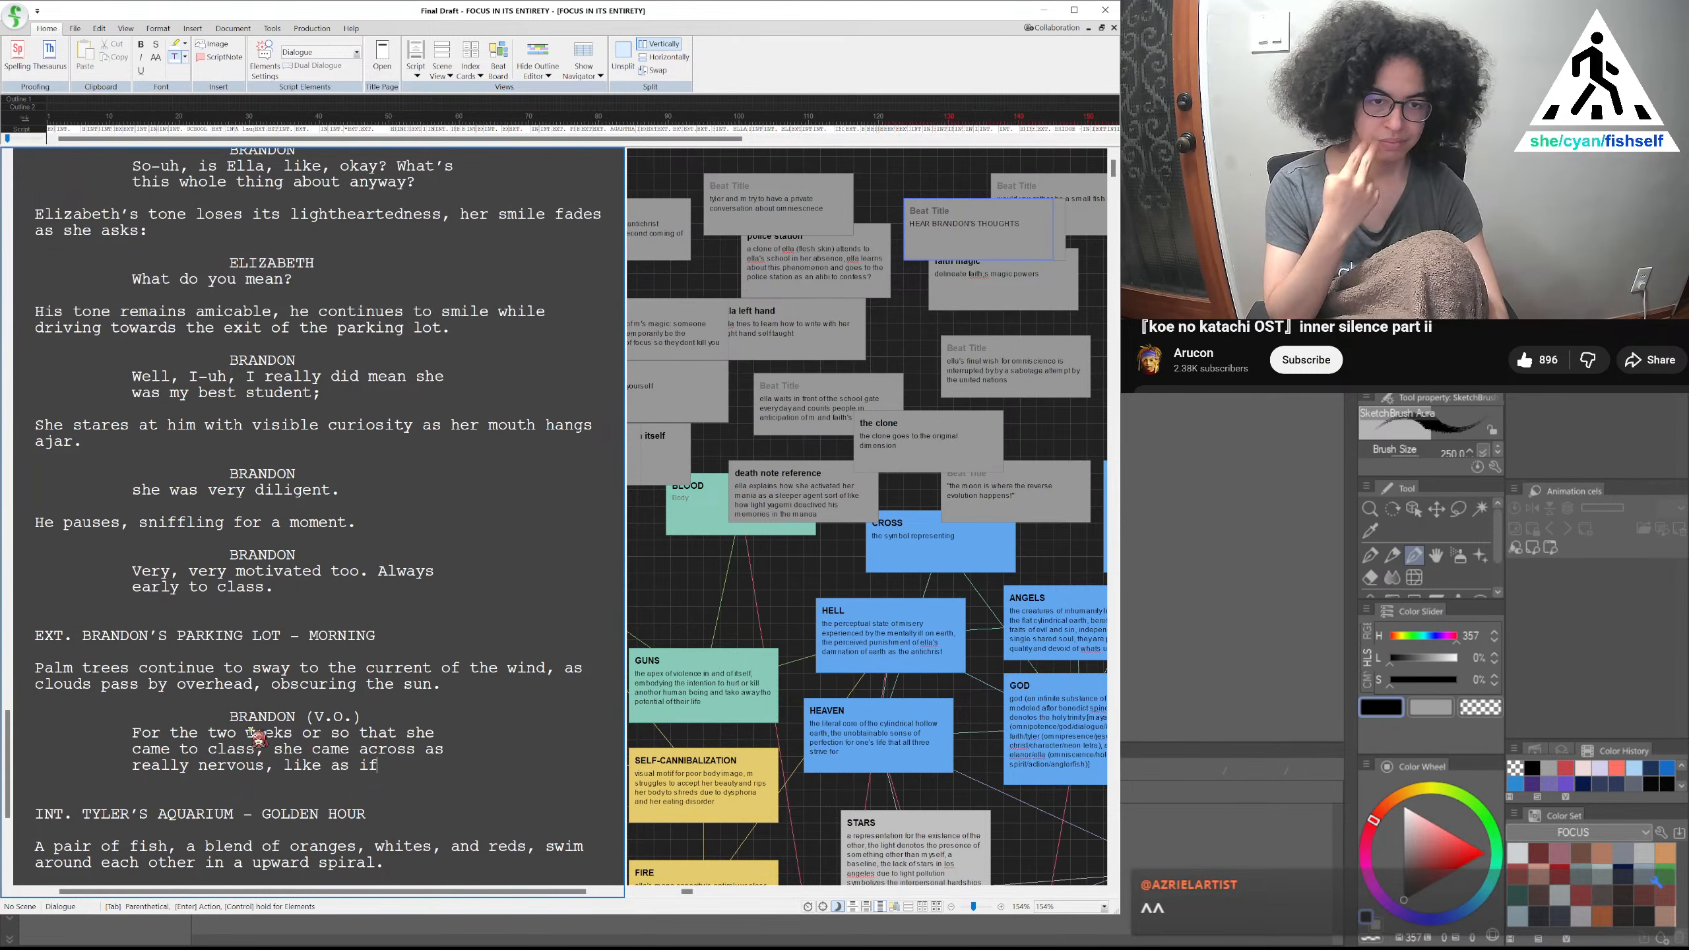
type("...")
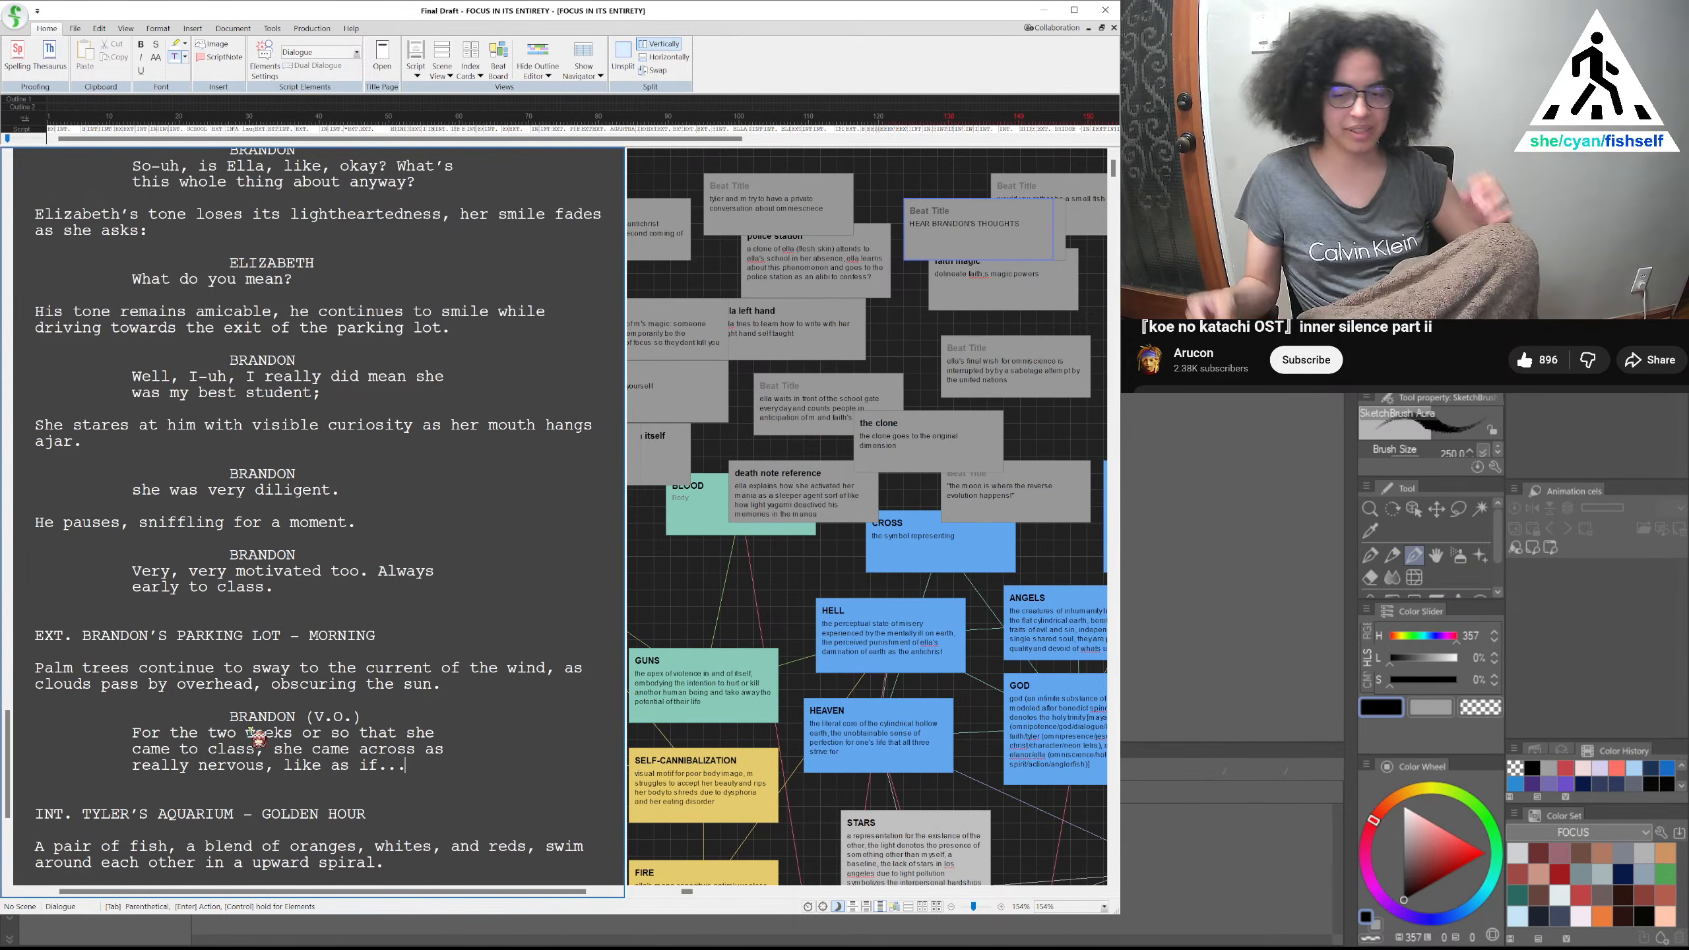
left_click_drag(429, 768, 266, 748)
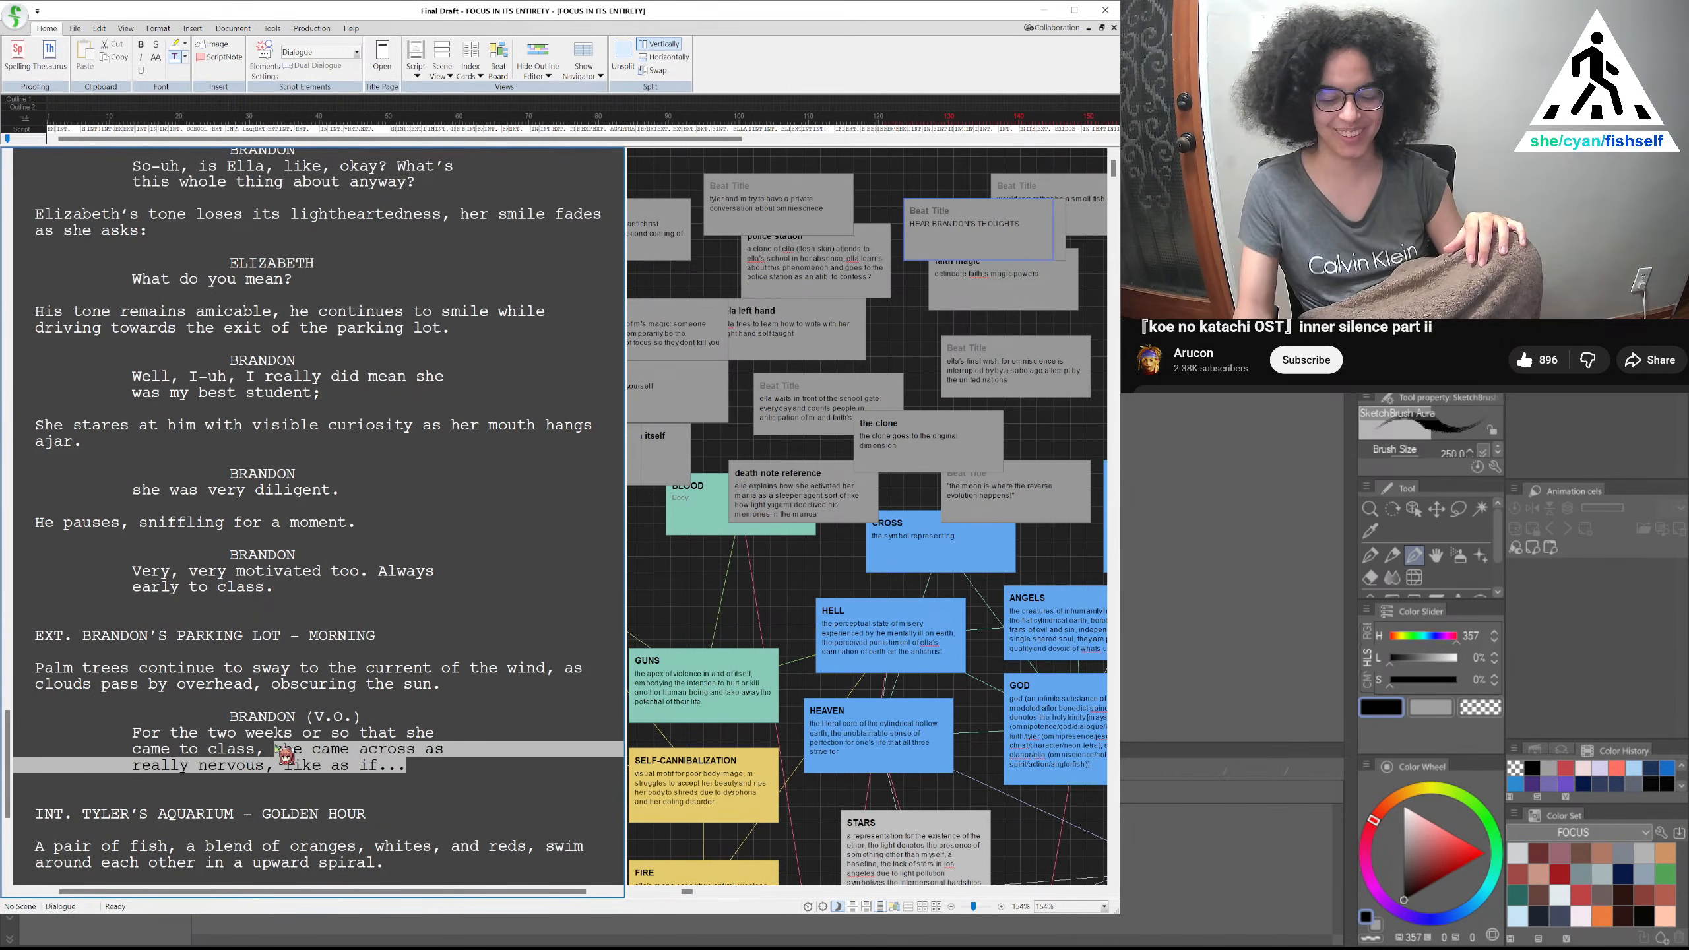
key("BackSpace")
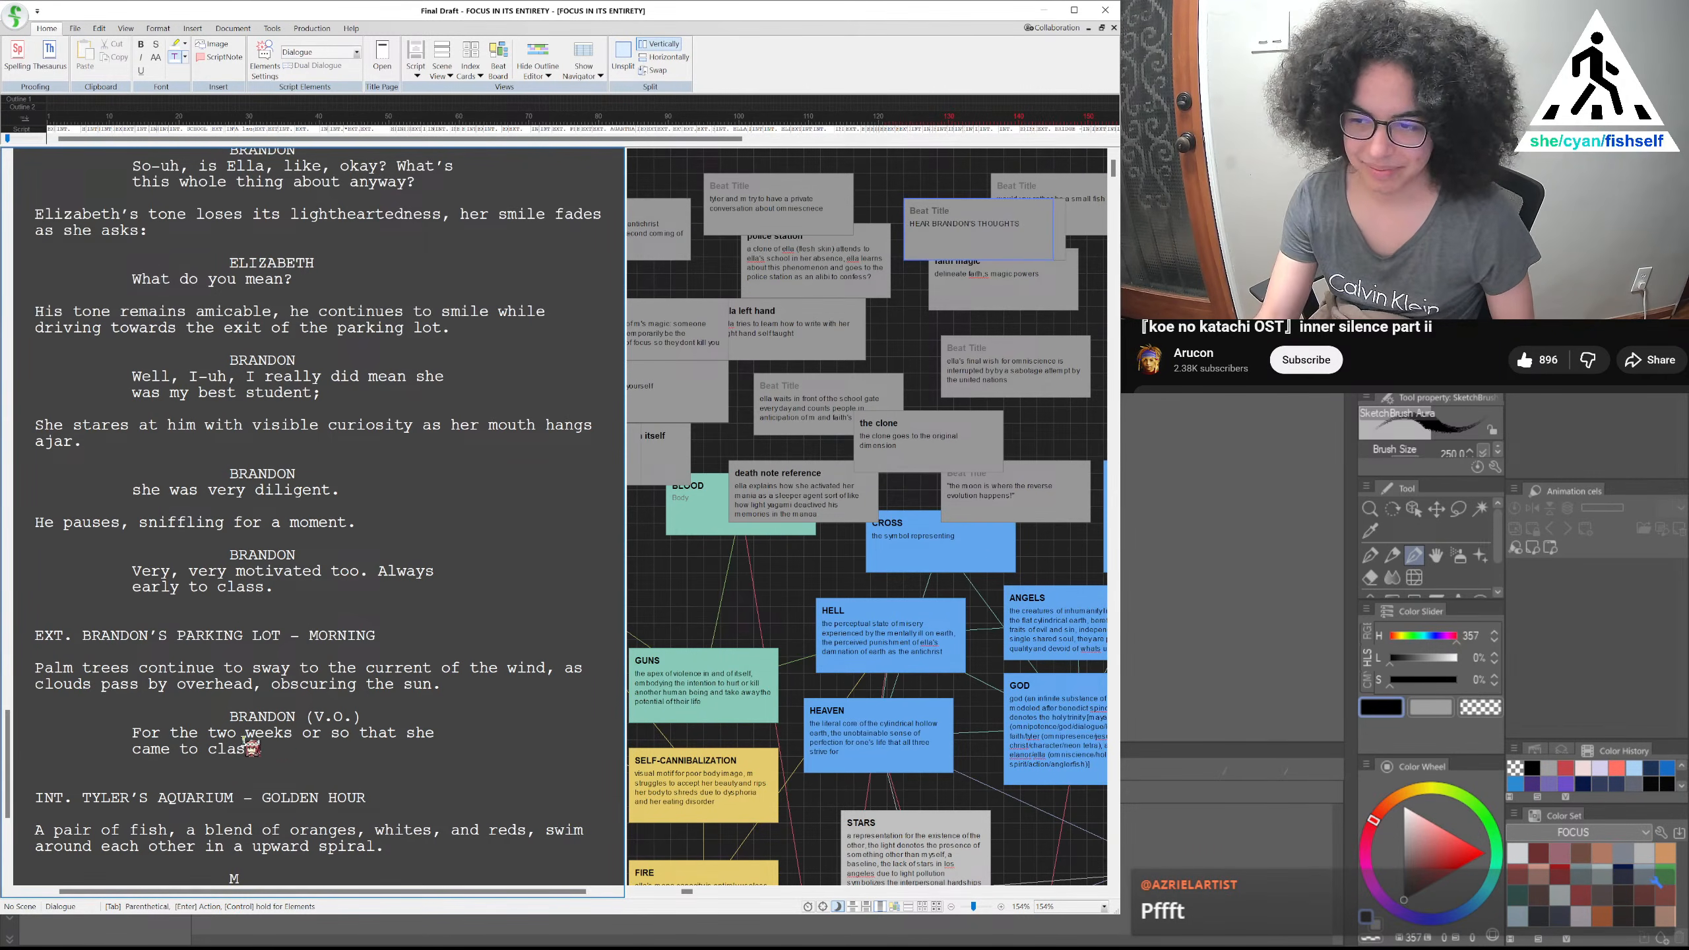
Insert "first" before "two weeks" in Brandon's voice-over and end the line with "I was really worried for her."
left_click(199, 731)
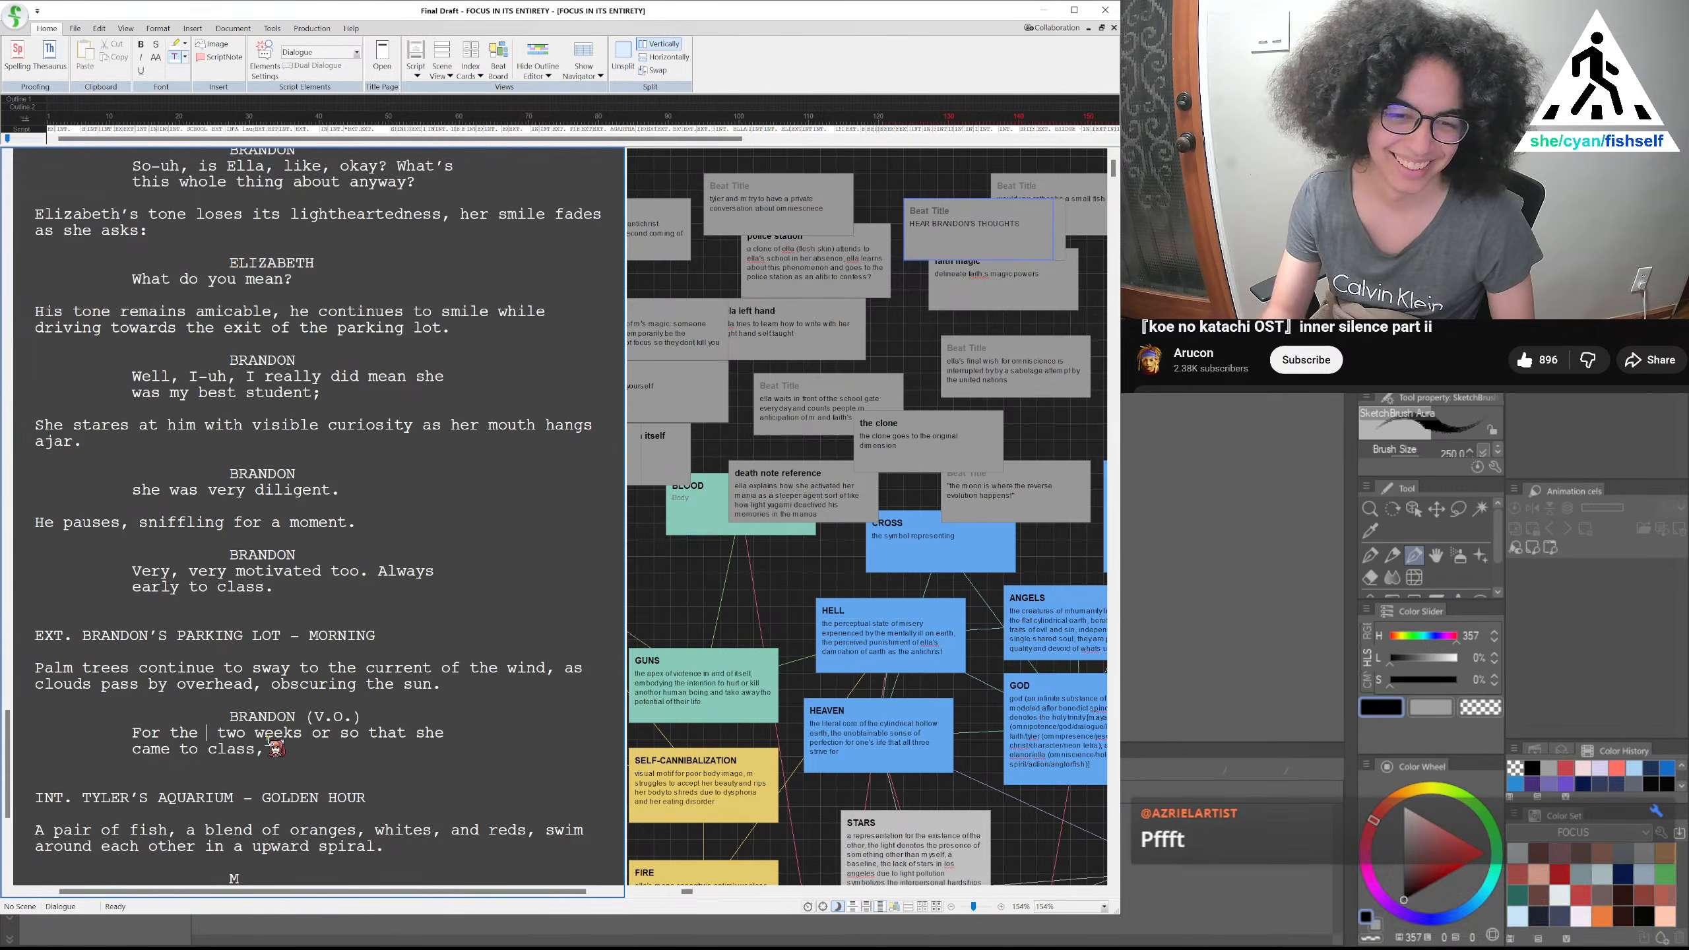
type("first")
left_click(363, 748)
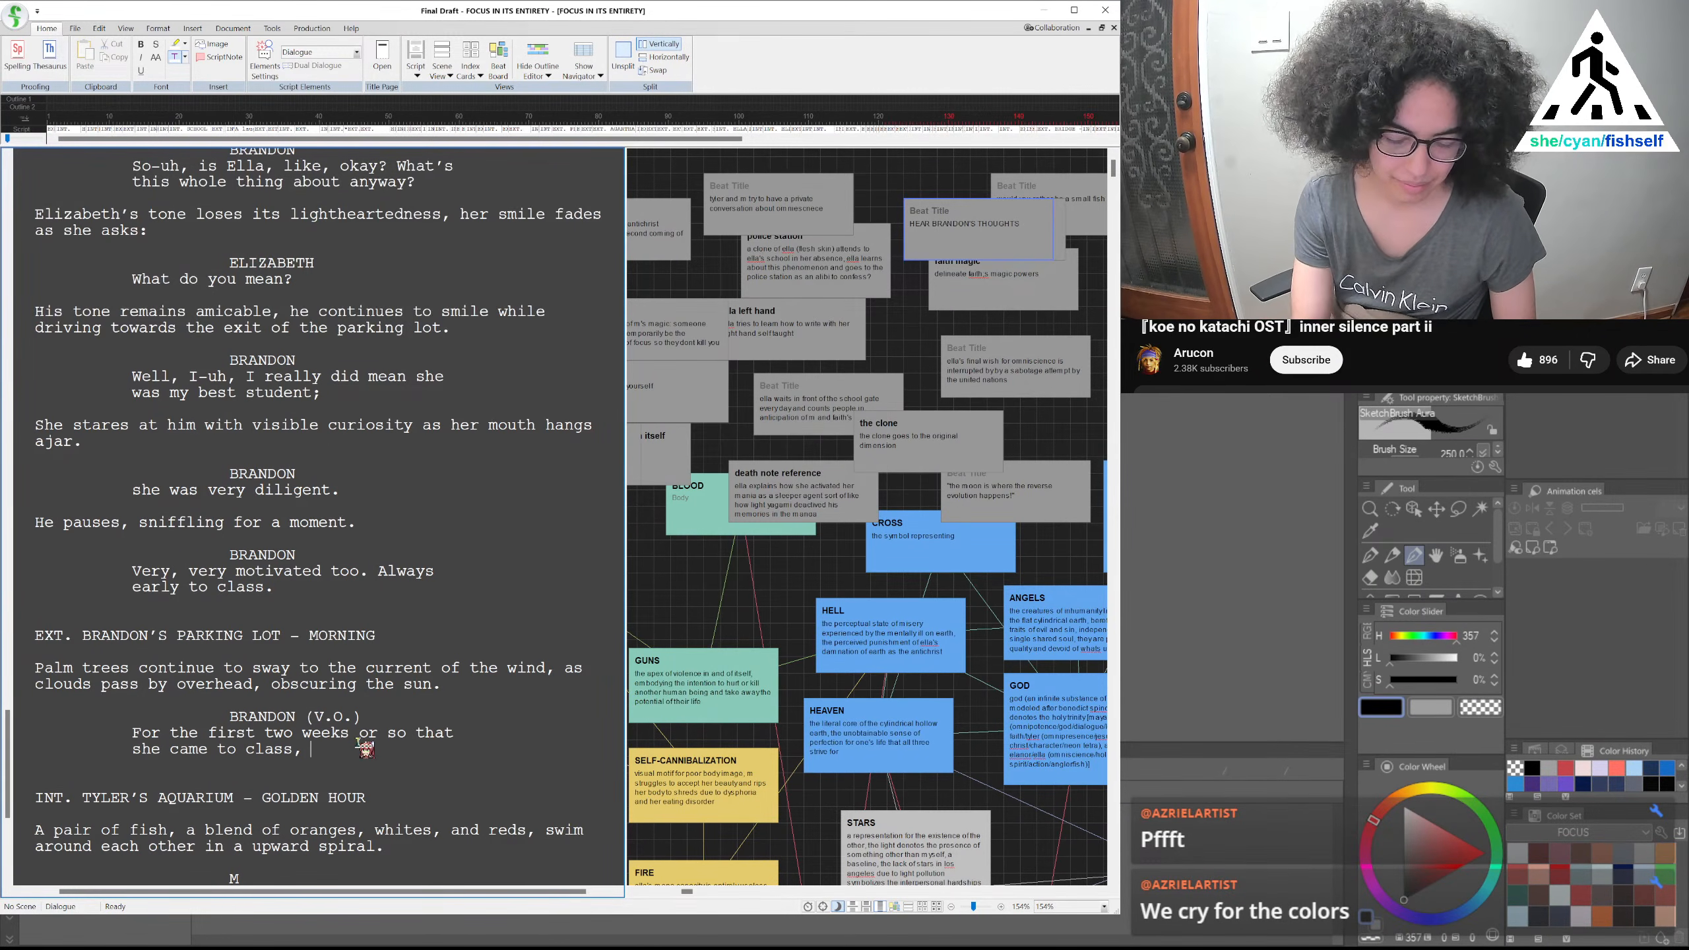
type("I was rea")
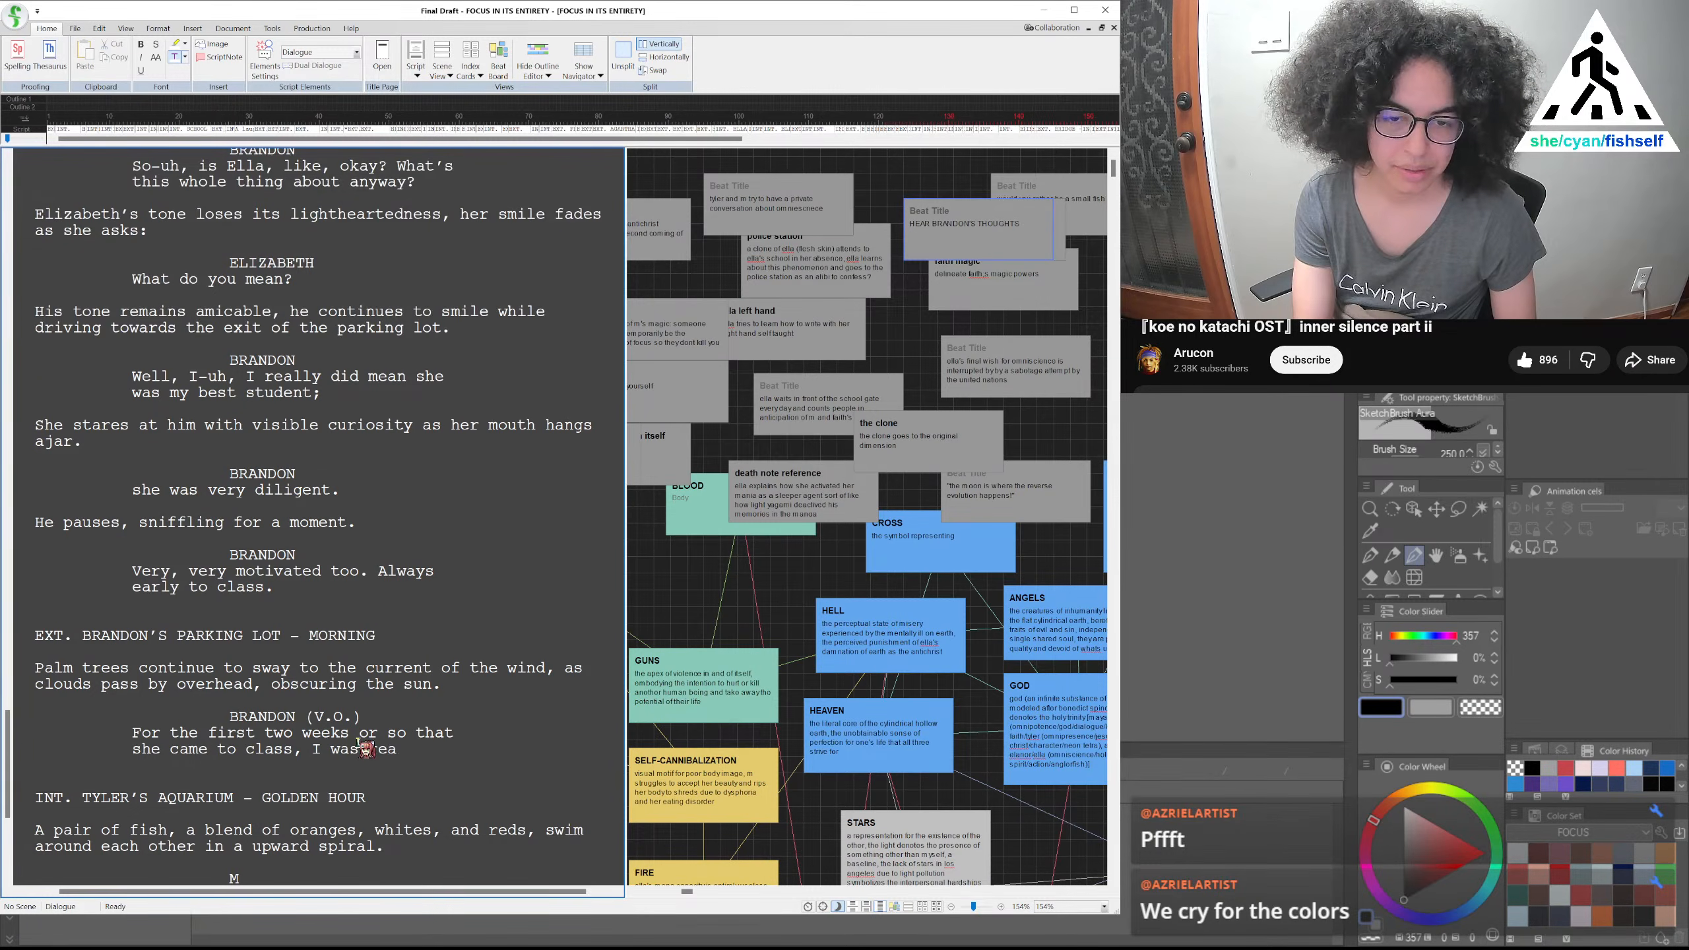
type("lly worried for her.")
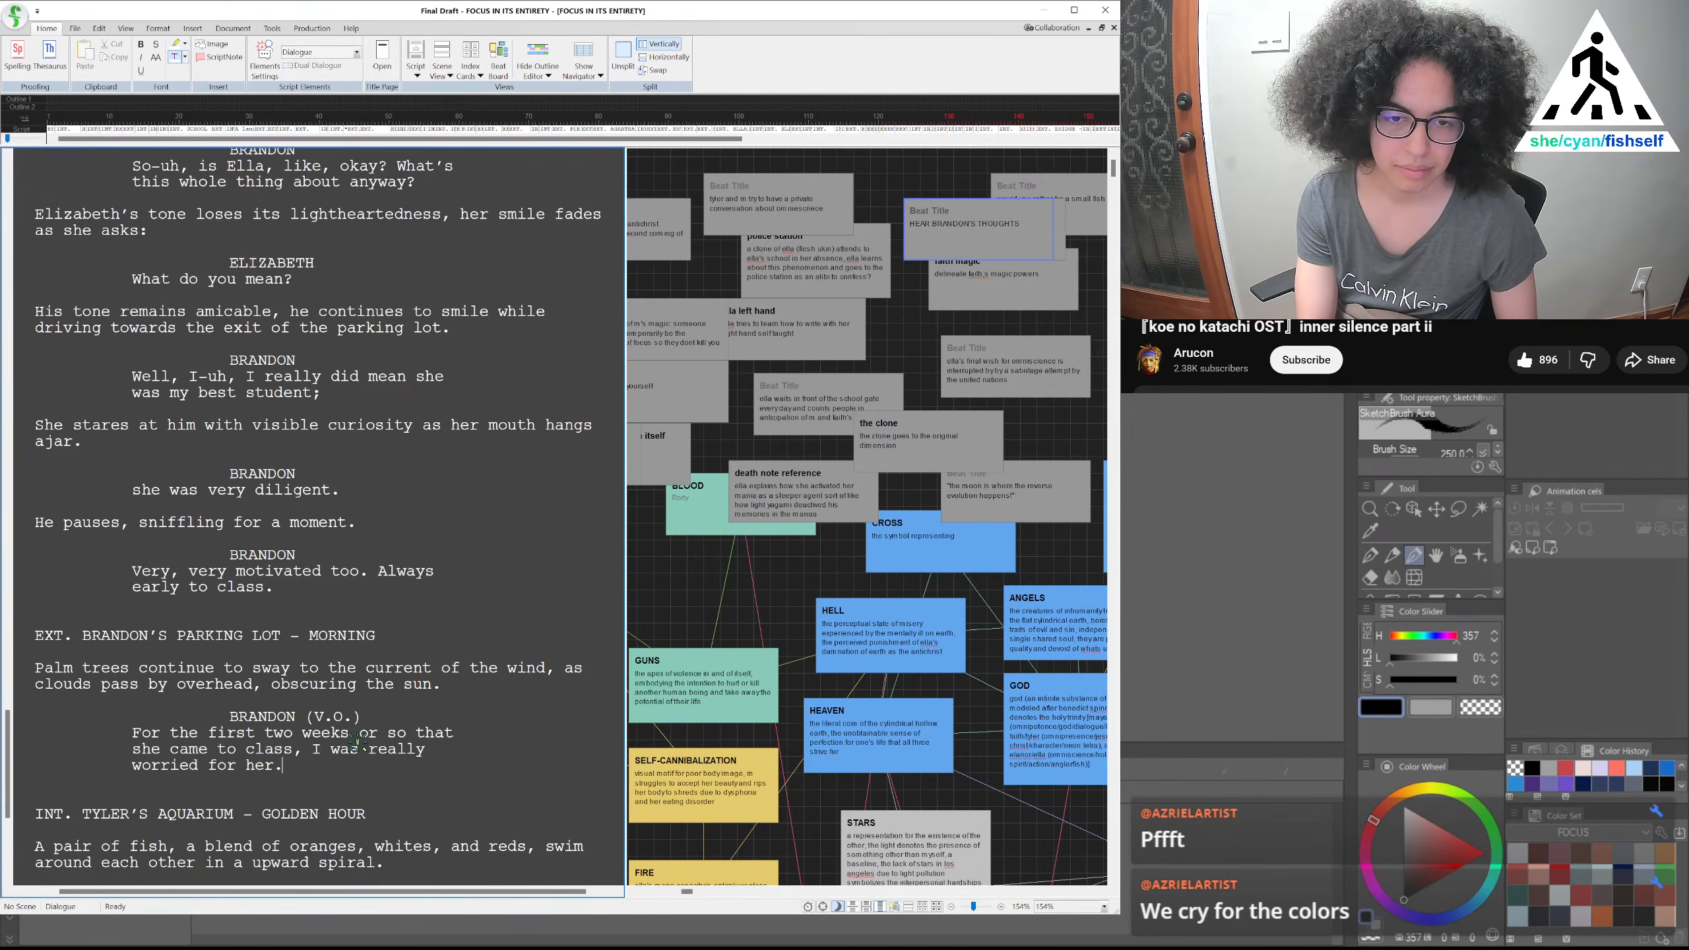
Add an action line below Brandon's voice-over beginning "A lizard climbs onto a rock adjacent to the parking building"
key("Return")
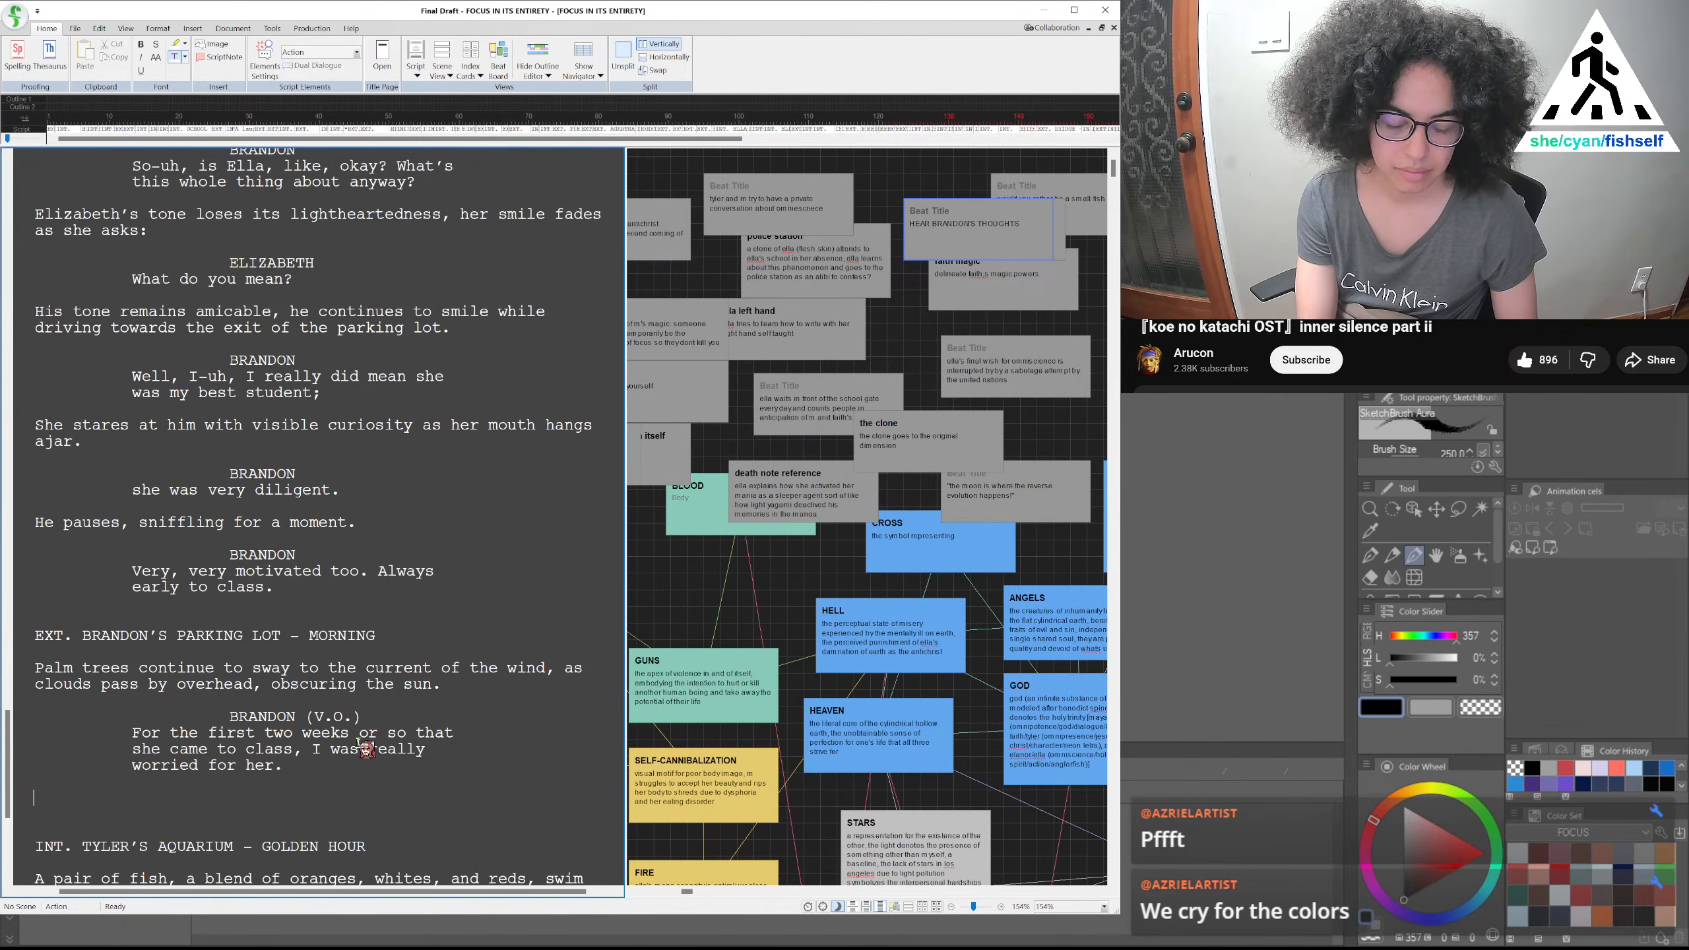
type("A lizard")
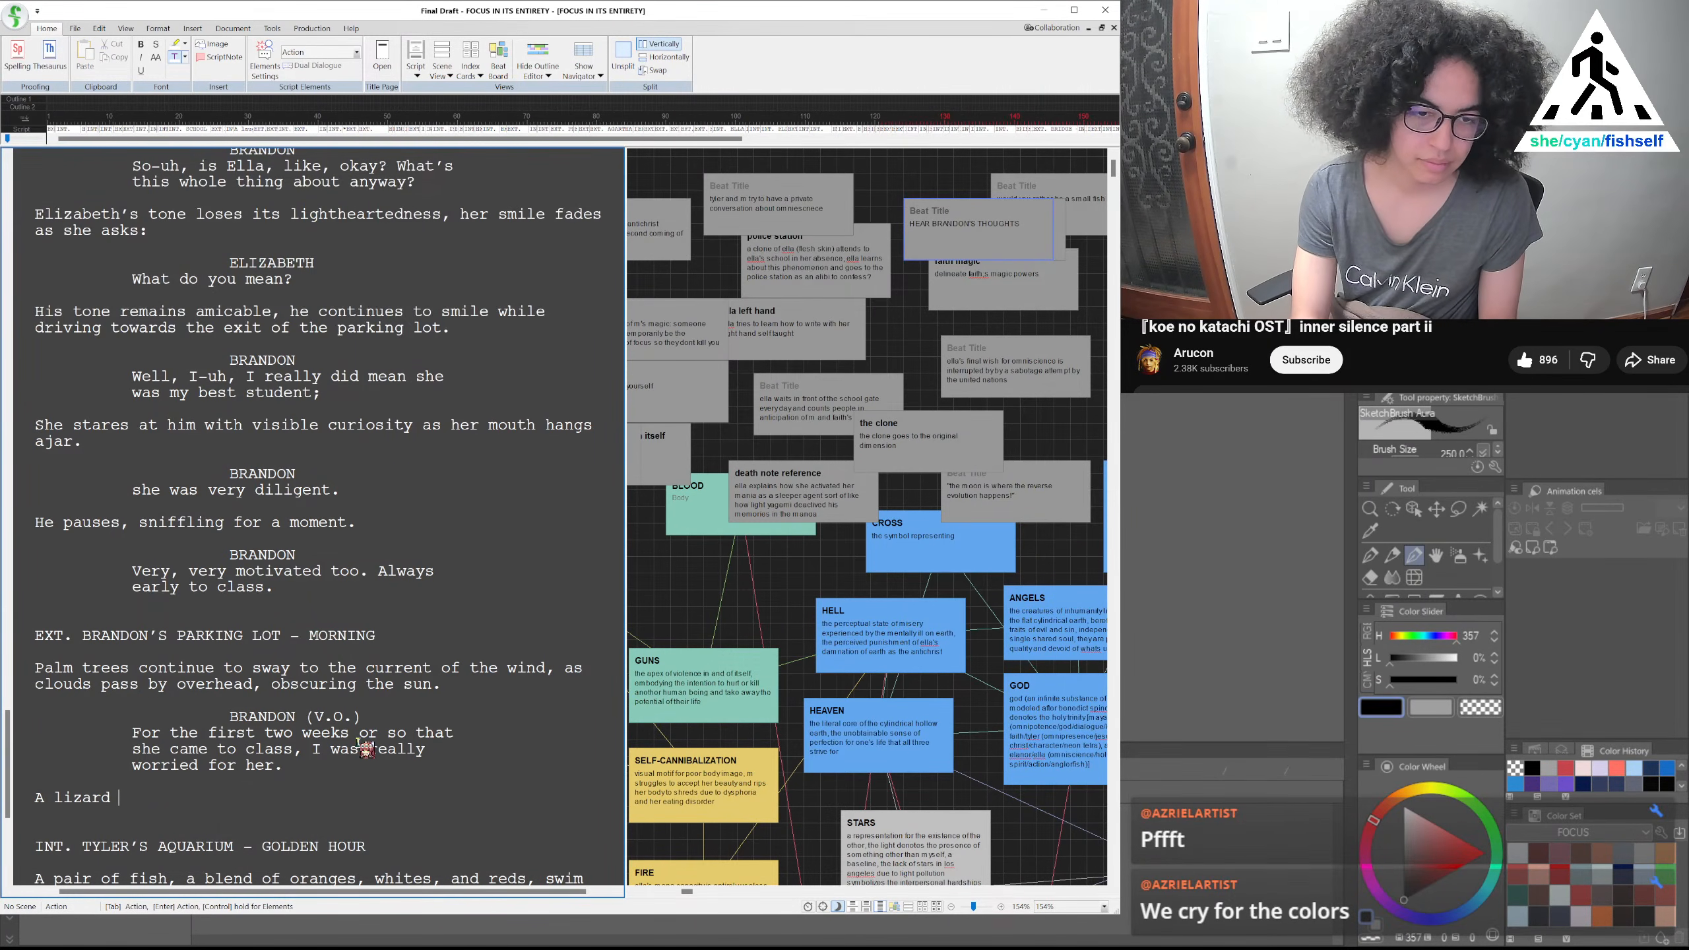
type(" climbs onto a rock")
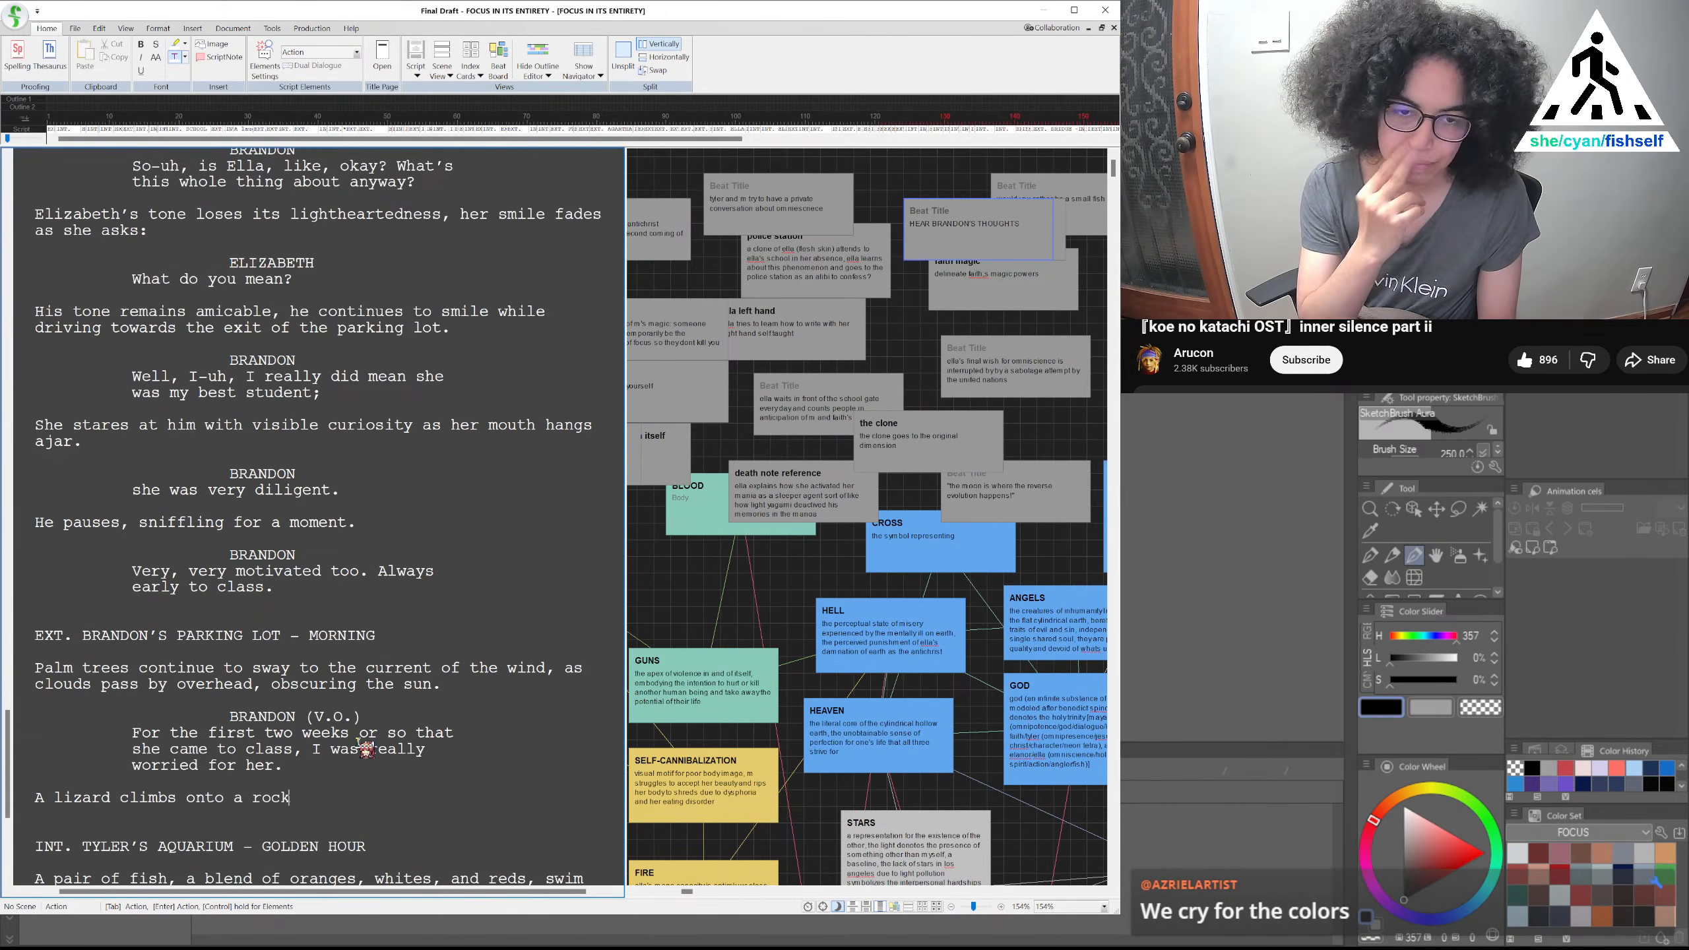
type(" adjacent")
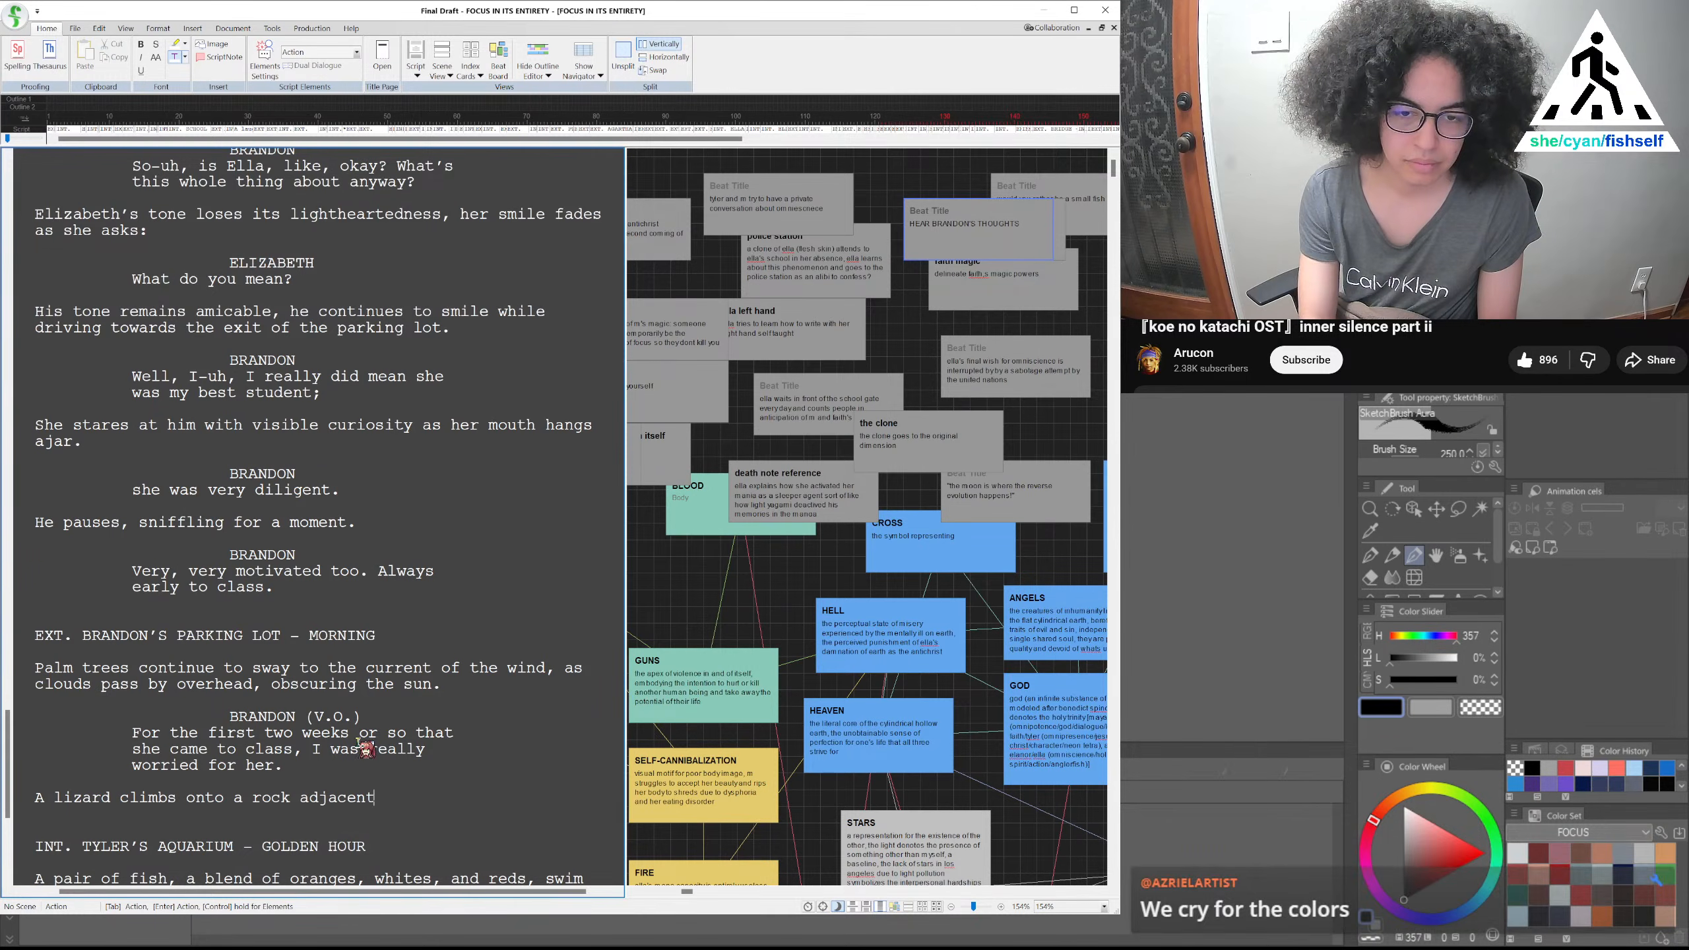
type(" to the par")
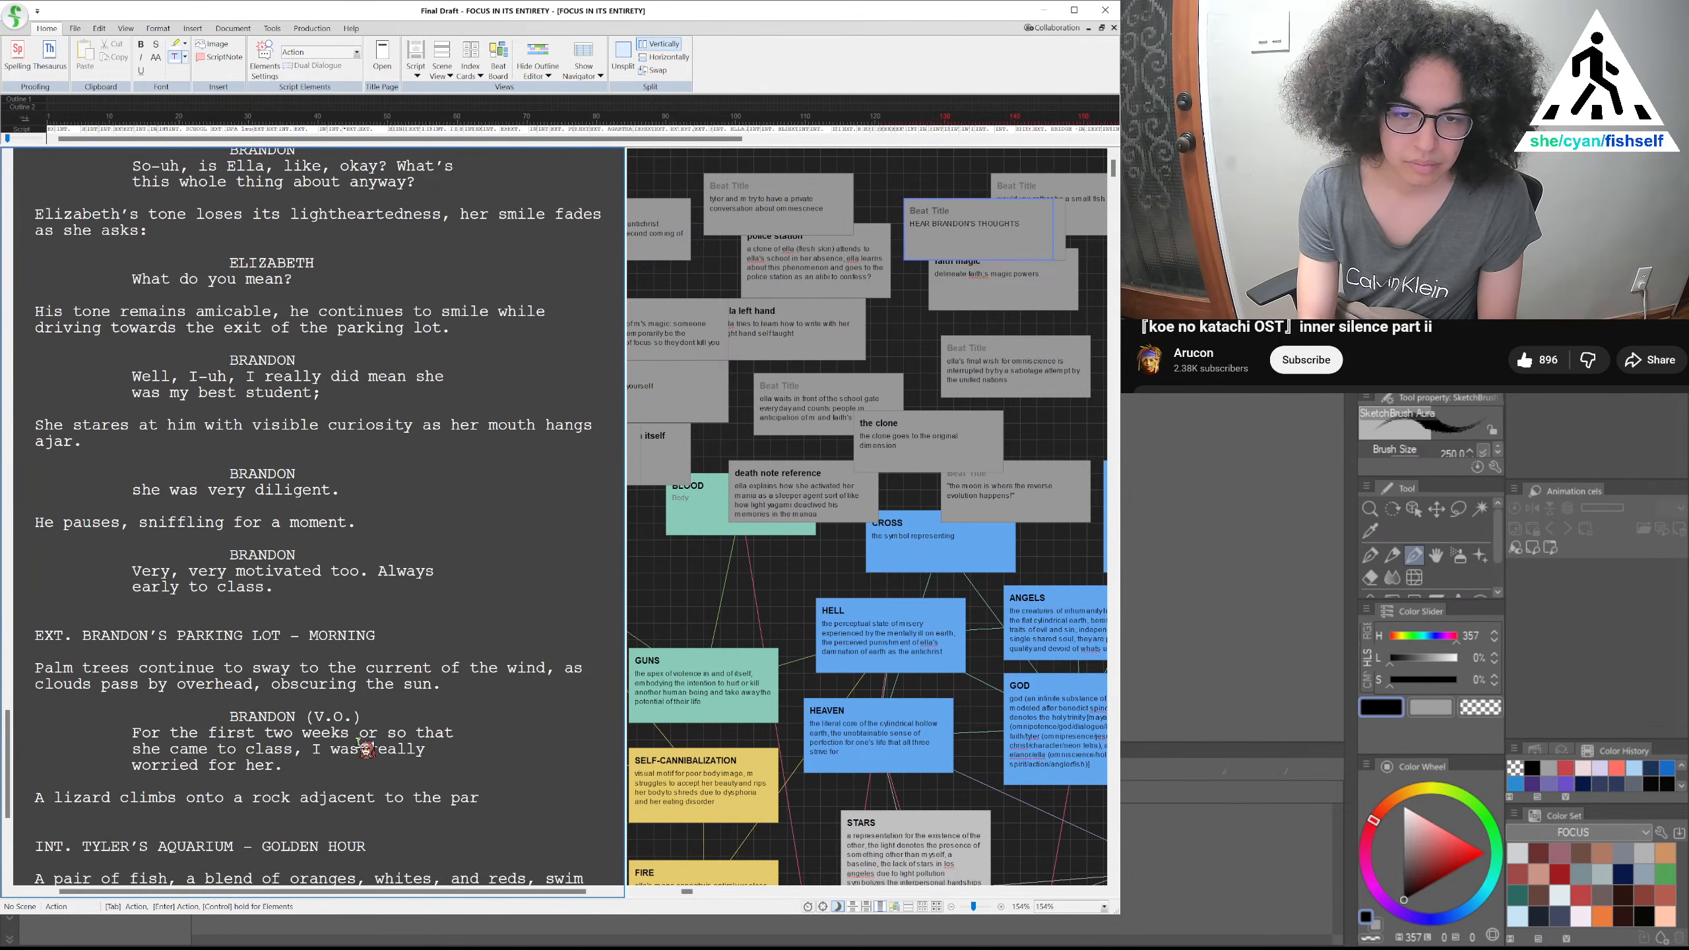
type("king lot build")
key("BackSpace")
key("BackSpace")
key("BackSpace")
key("BackSpace")
key("BackSpace")
key("BackSpace")
key("BackSpace")
key("BackSpace")
key("BackSpace")
key("BackSpace")
key("BackSpace")
type("g buil")
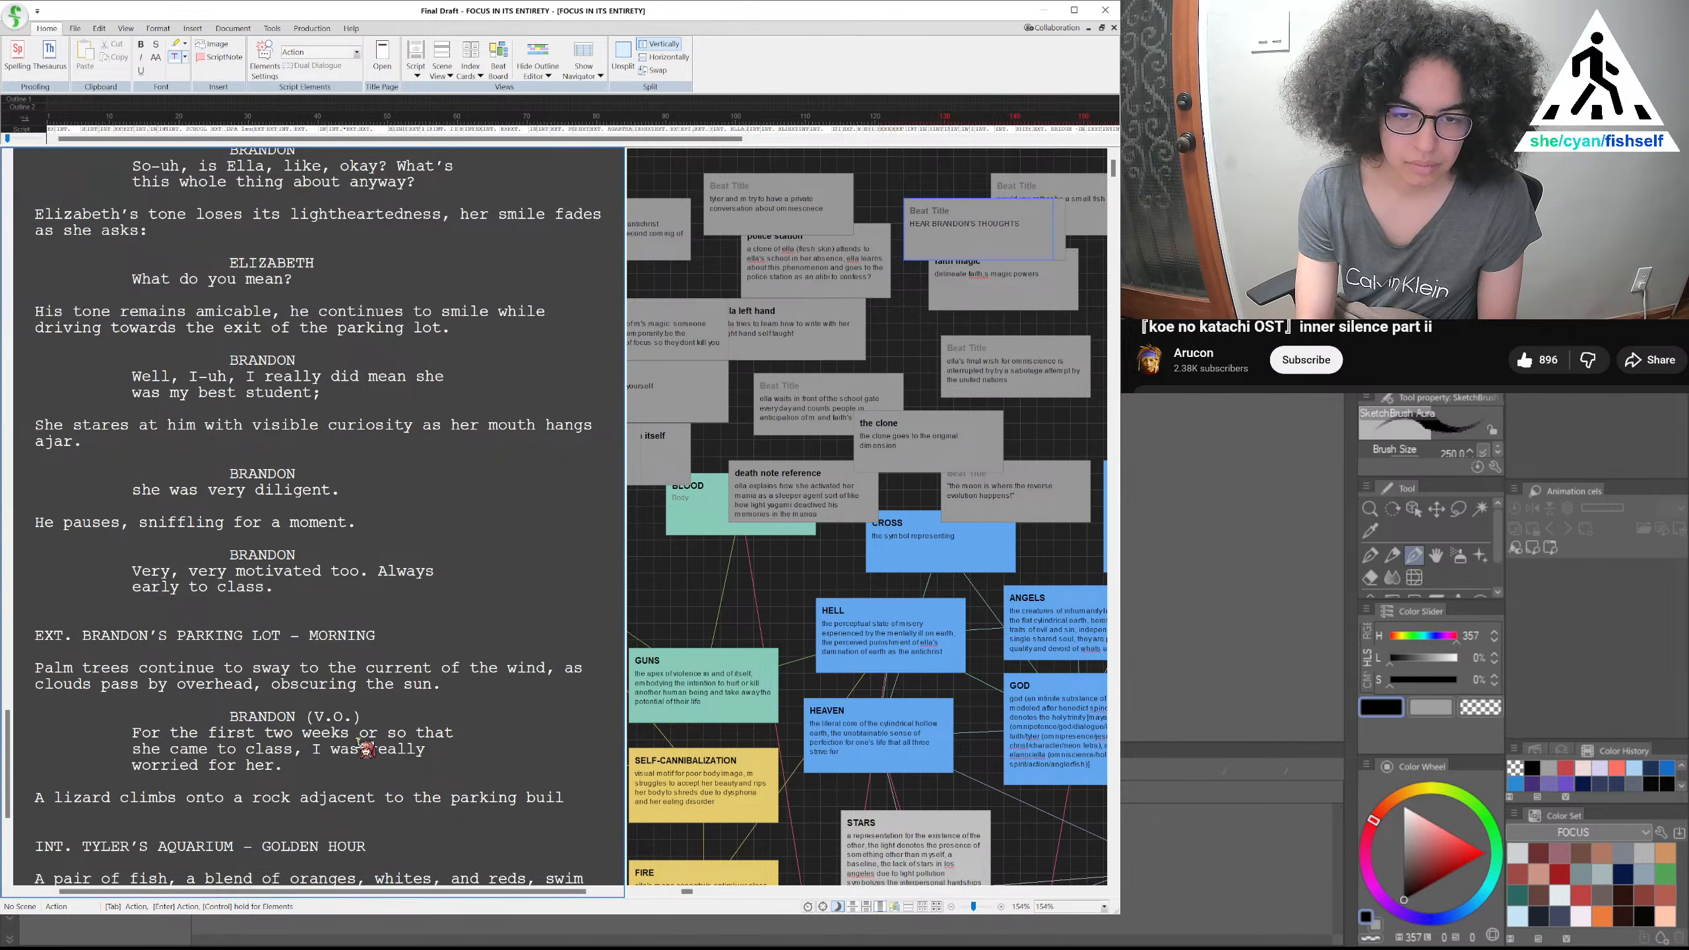
Complete the lizard action line with ", with its bead-like eyes blinking as Brandon's car passes by."
type("ding, with its bead")
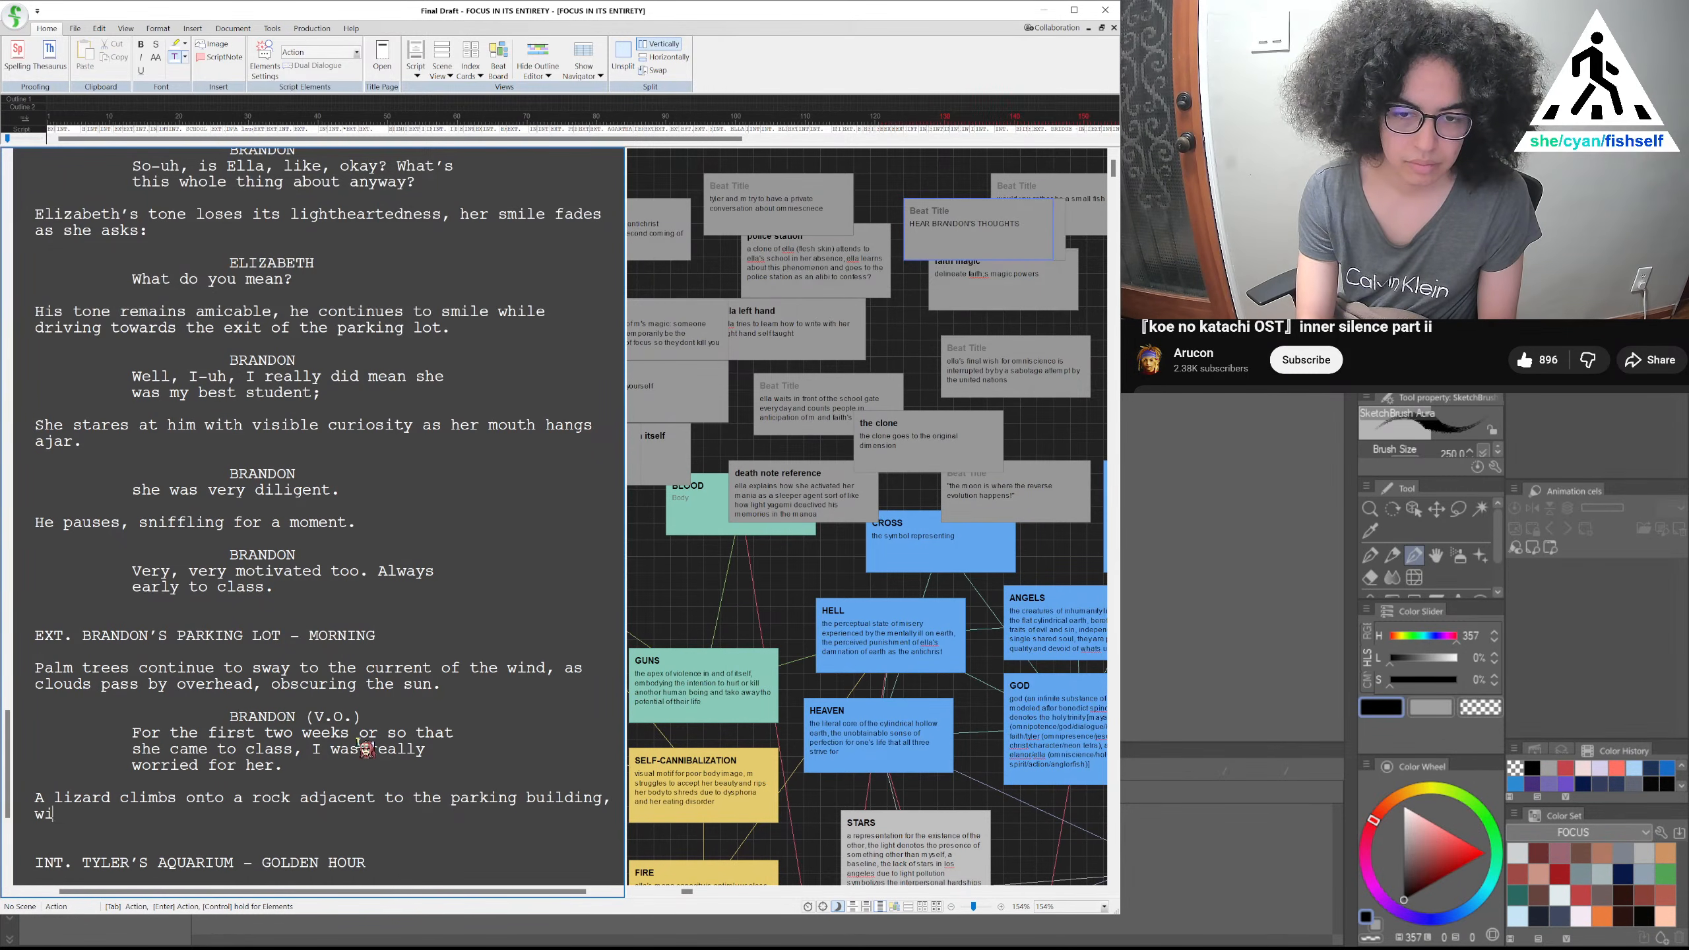
type("-")
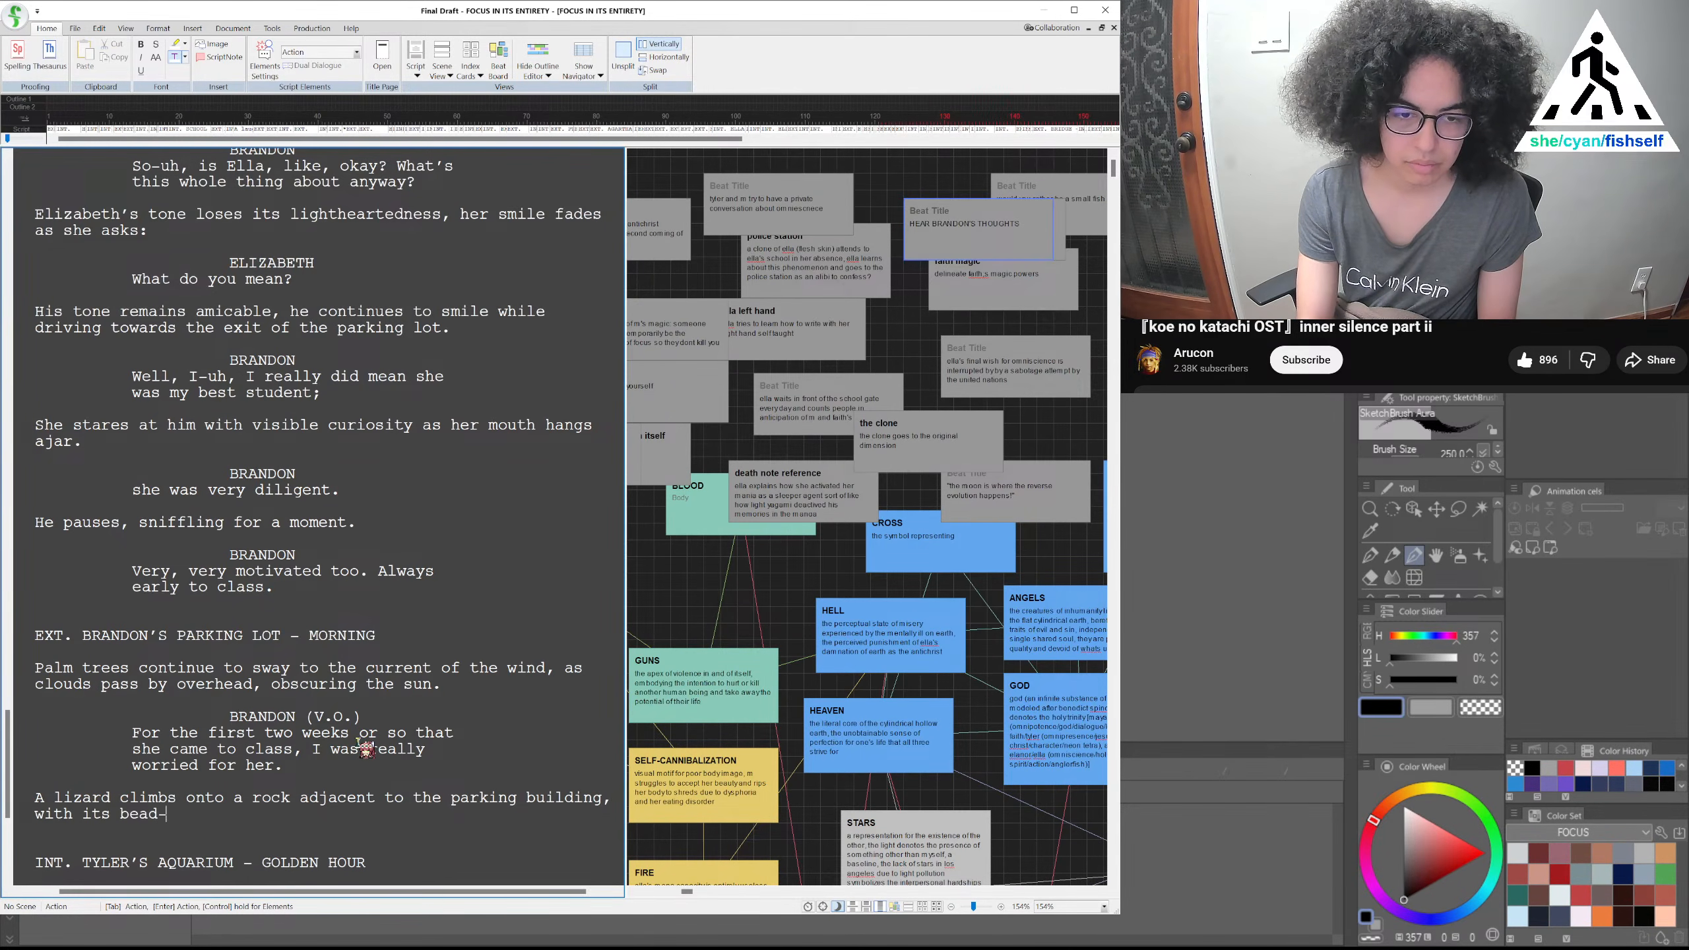
type("like eyes blinking as ")
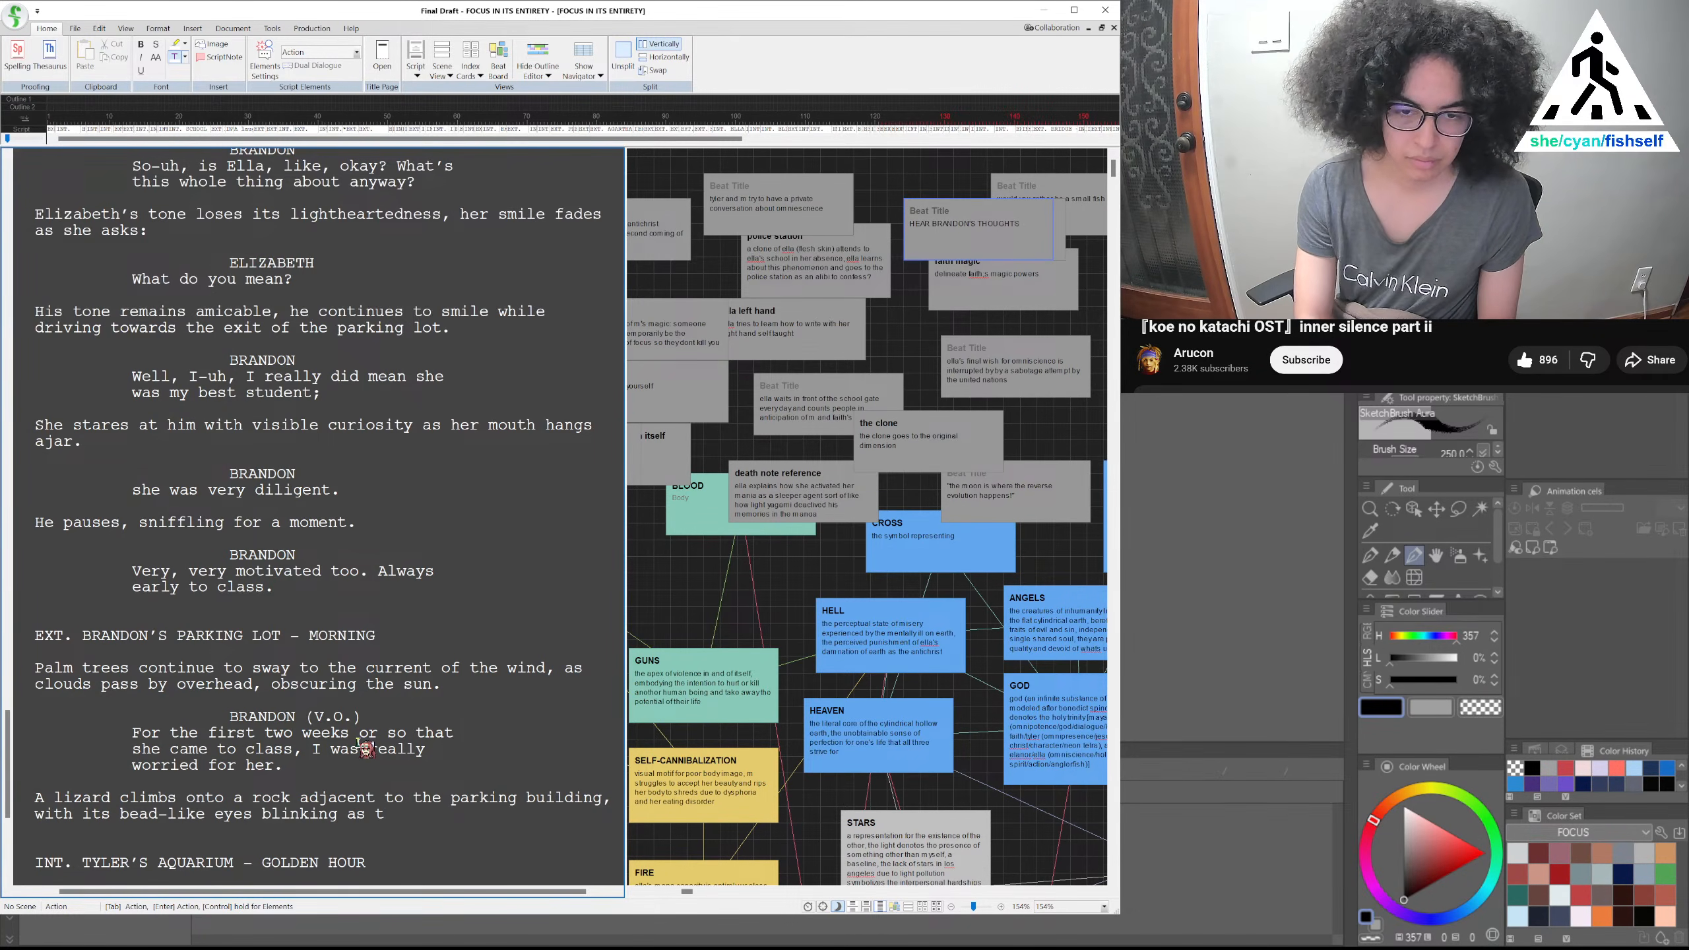
type("the")
key("BackSpace")
key("BackSpace")
key("BackSpace")
type("B")
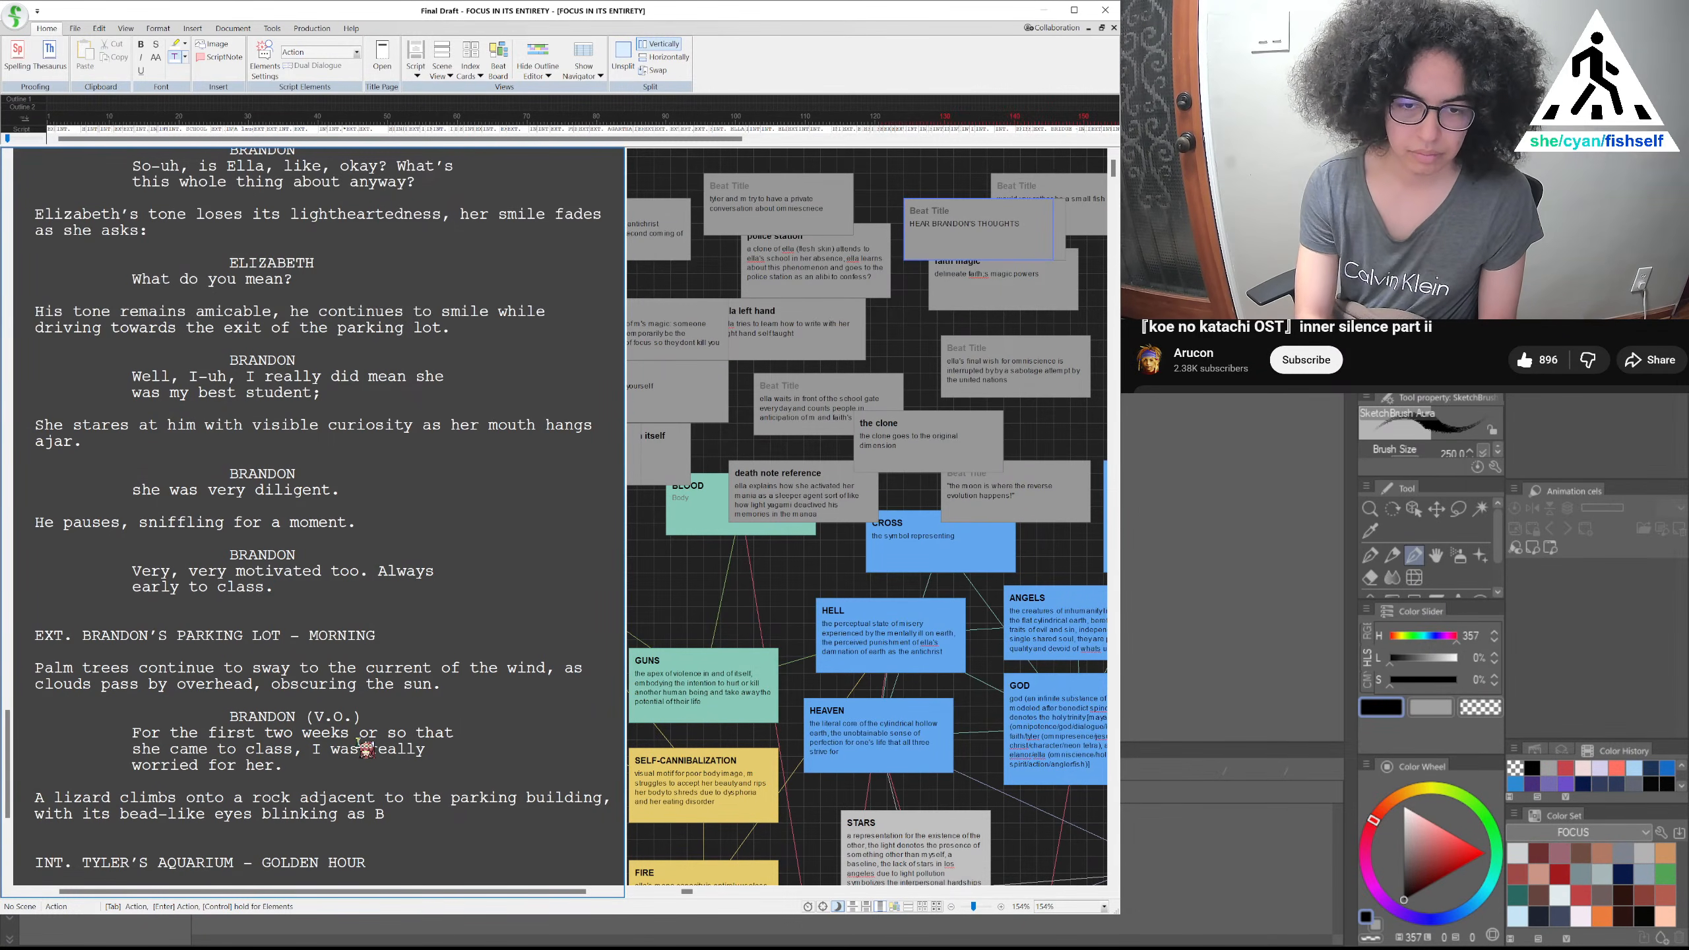
type("randon's car p")
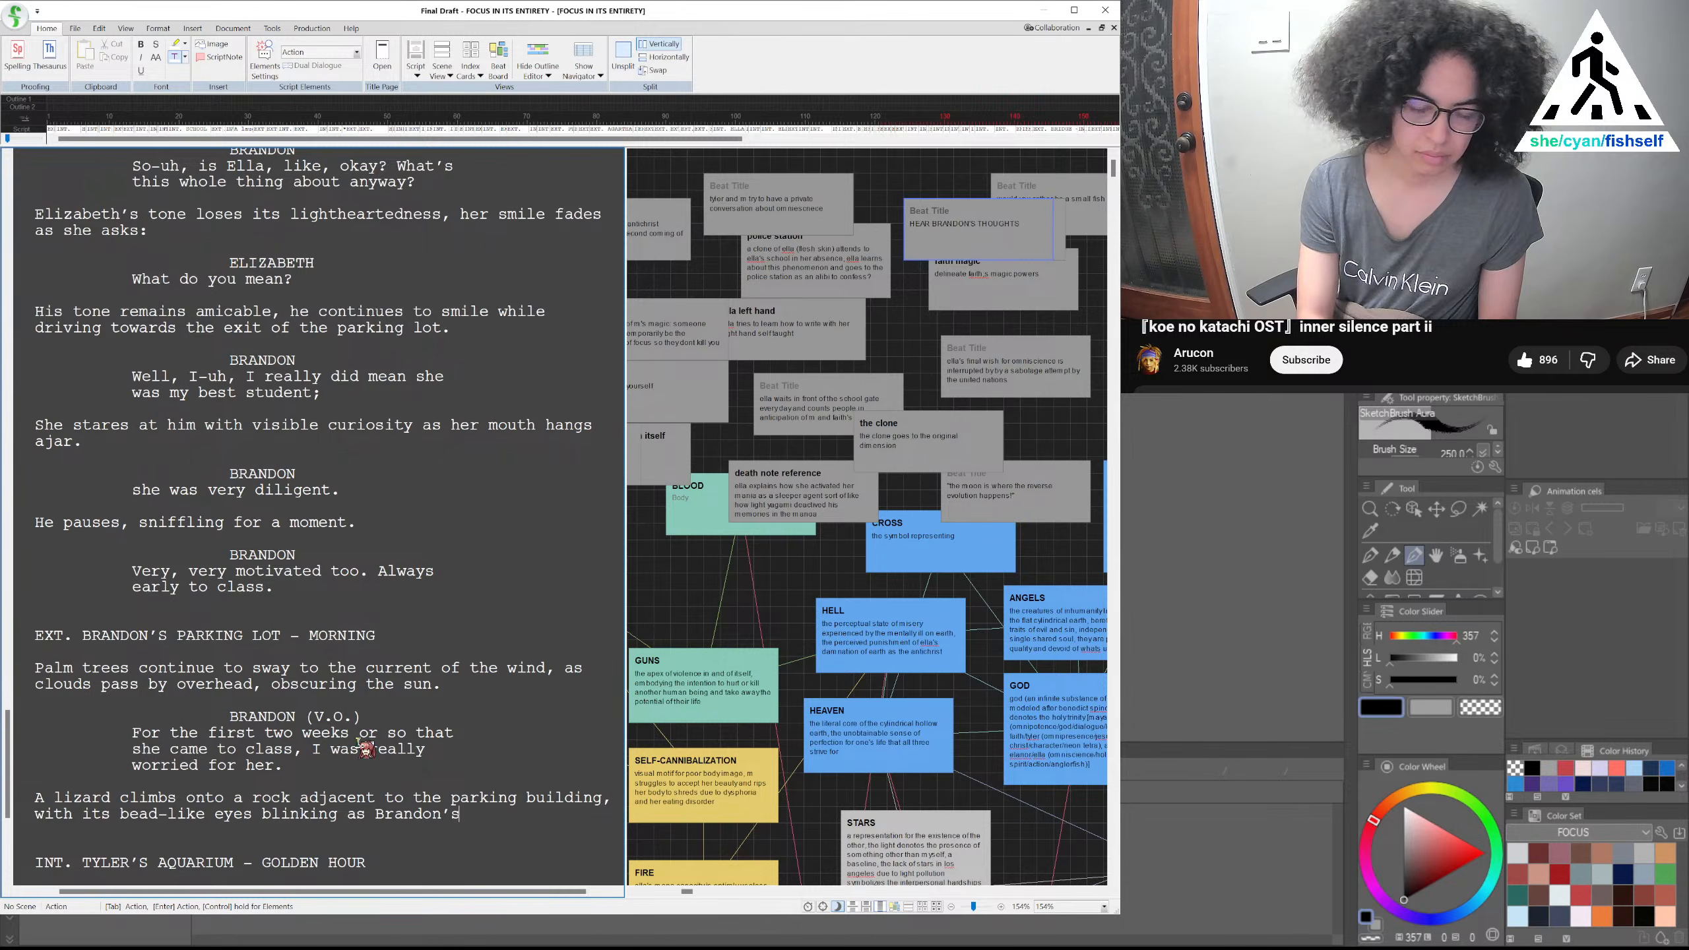
type("asses by.")
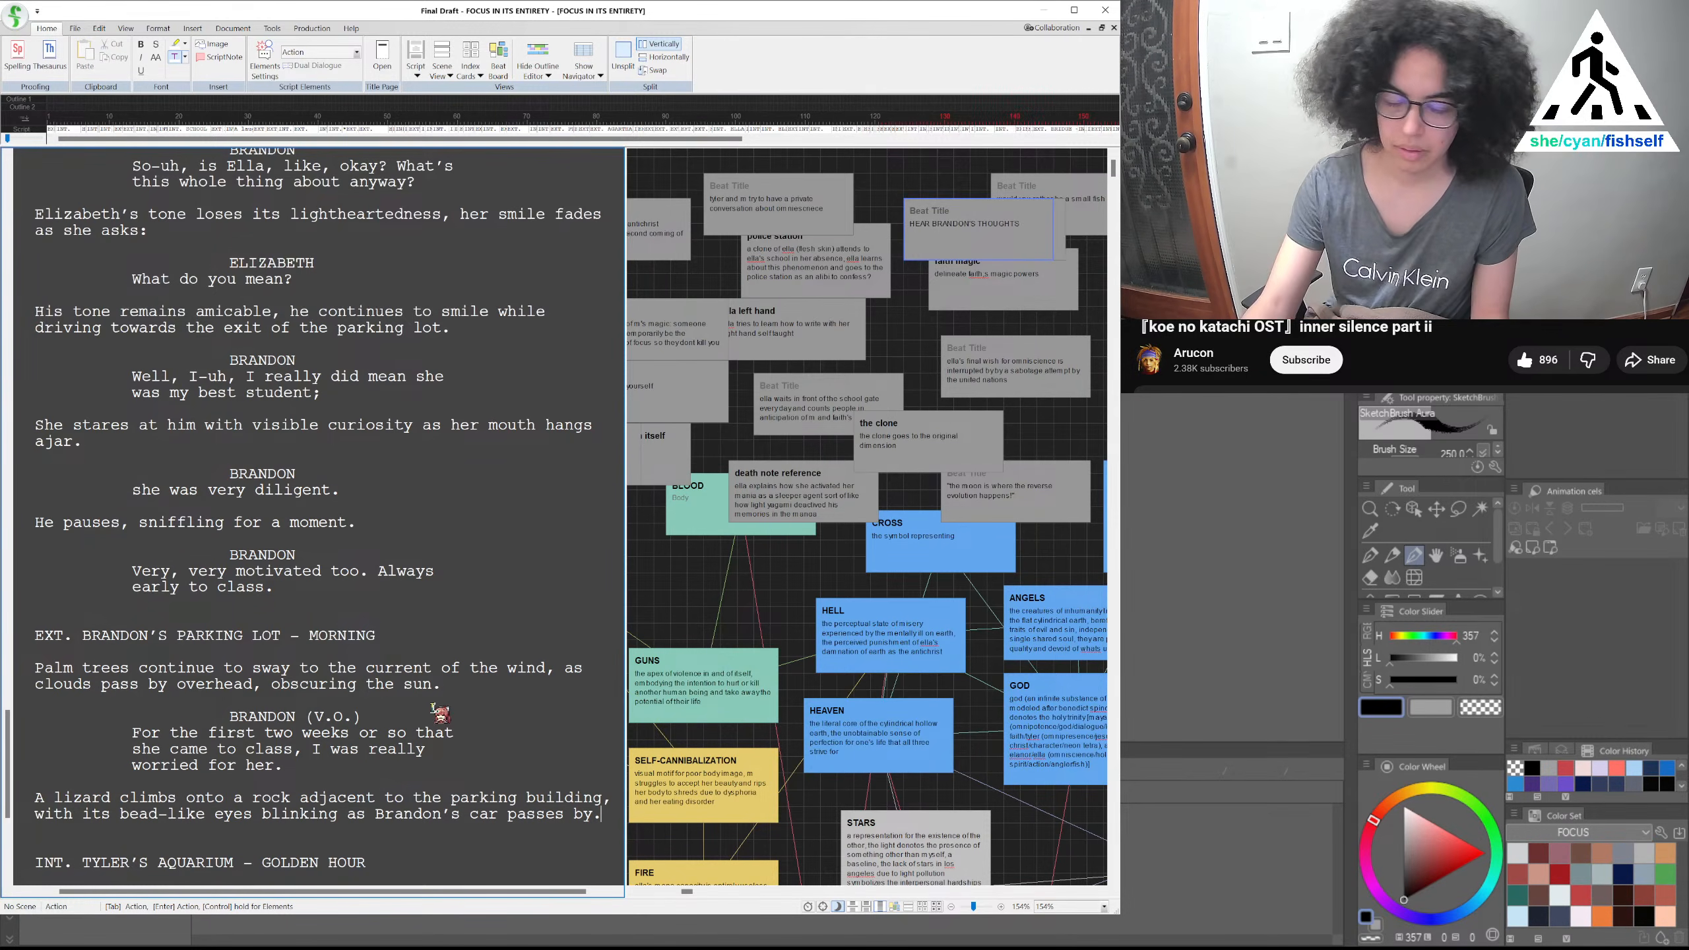
left_click(437, 715)
left_click(603, 817)
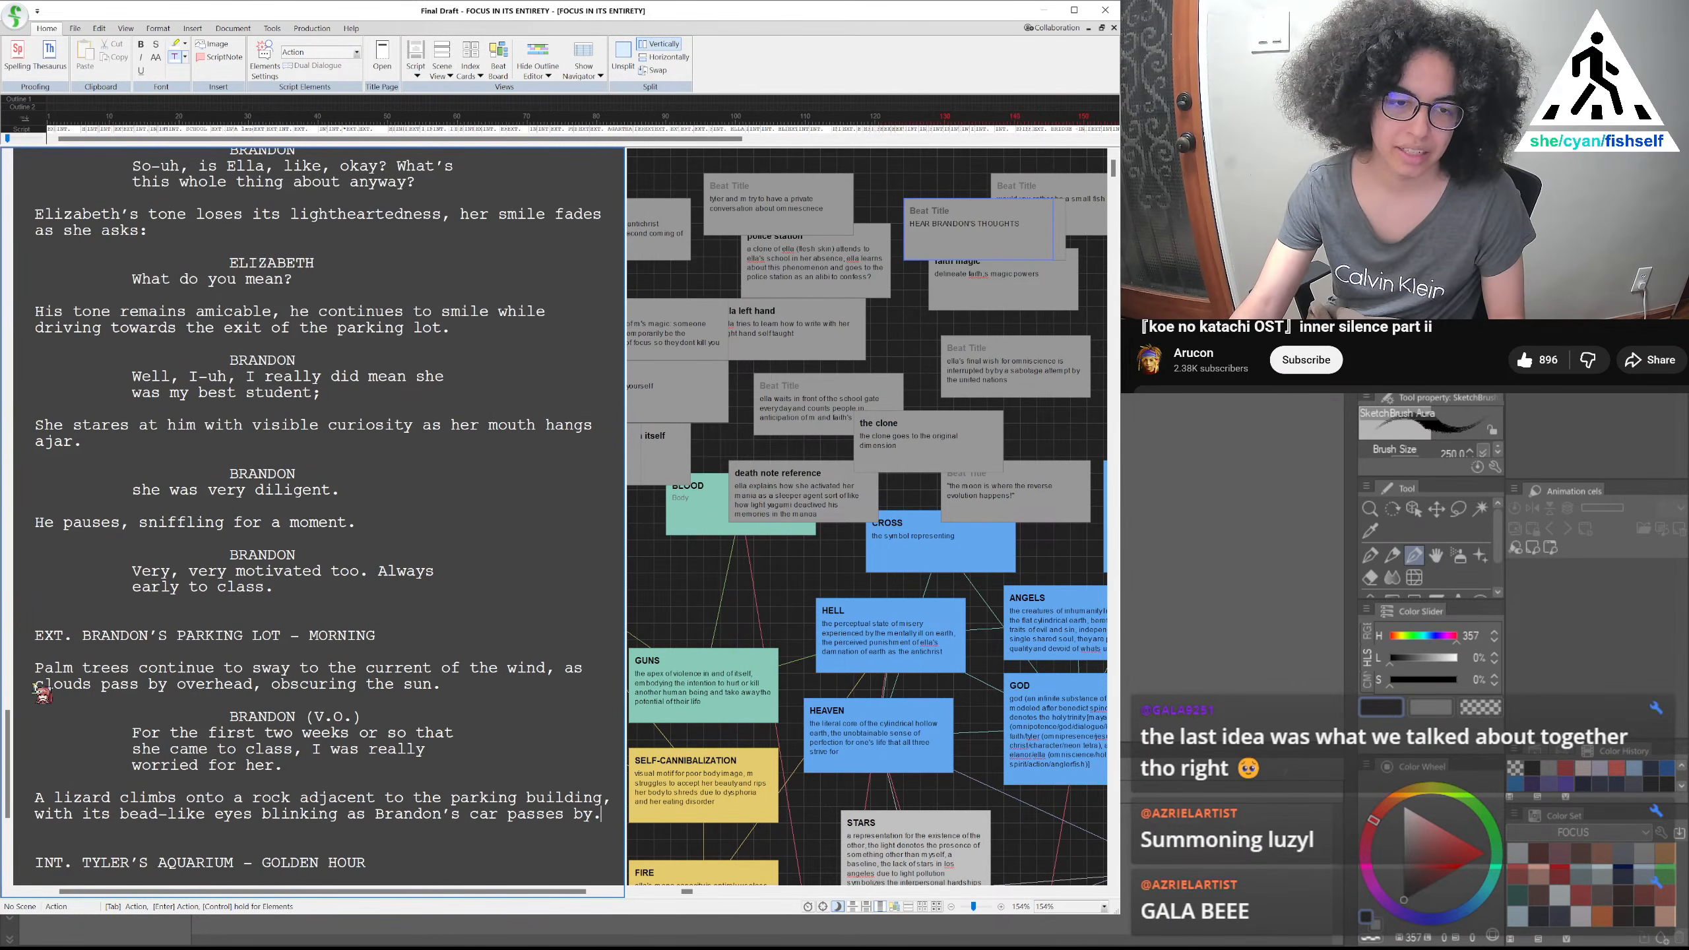
Find the earlier physics class scene in the script where the teacher talks with Ella
left_click_drag(9, 759, 39, 361)
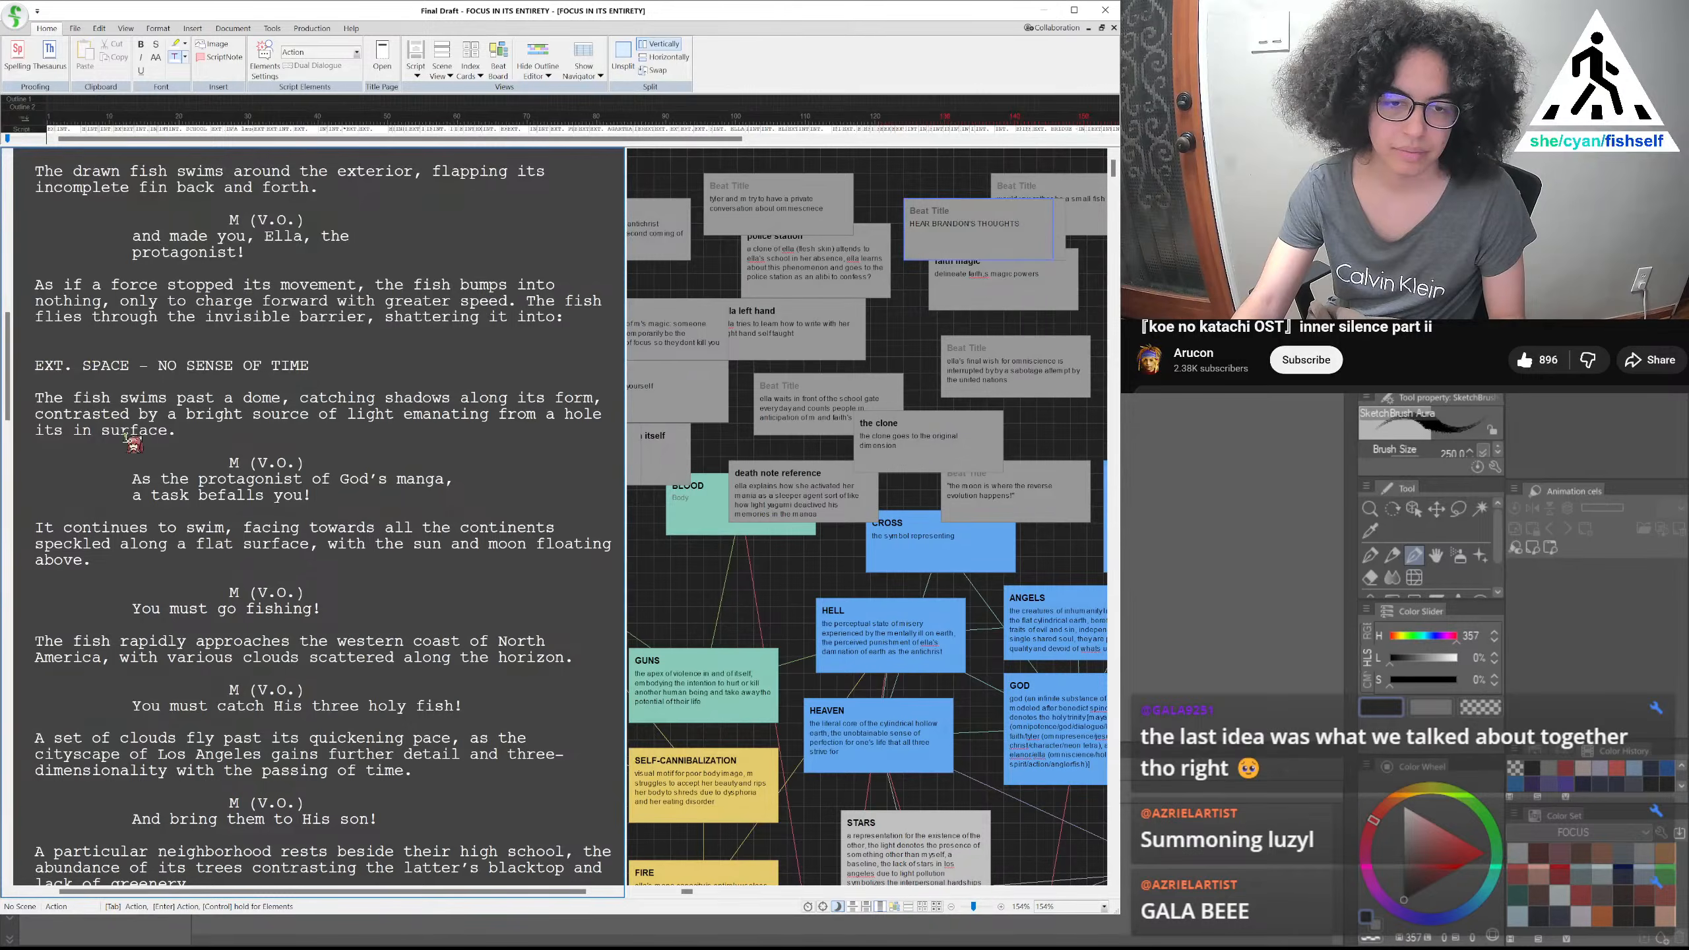
scroll(133, 442, "up", 5)
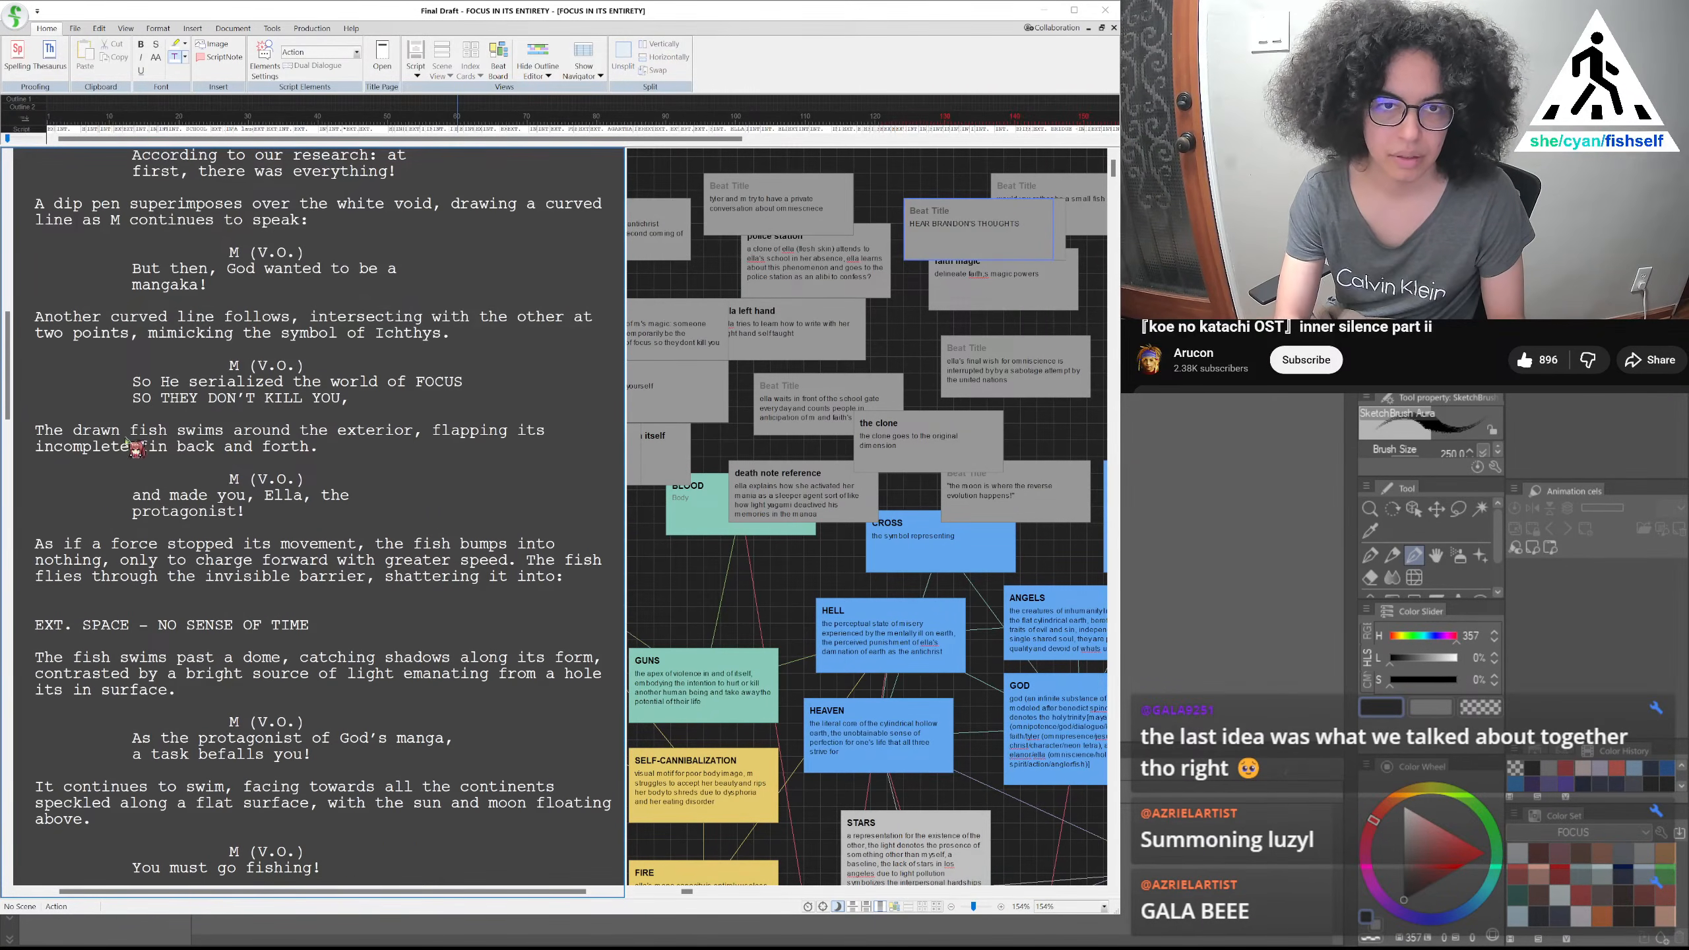
left_click(226, 625)
left_click(253, 49)
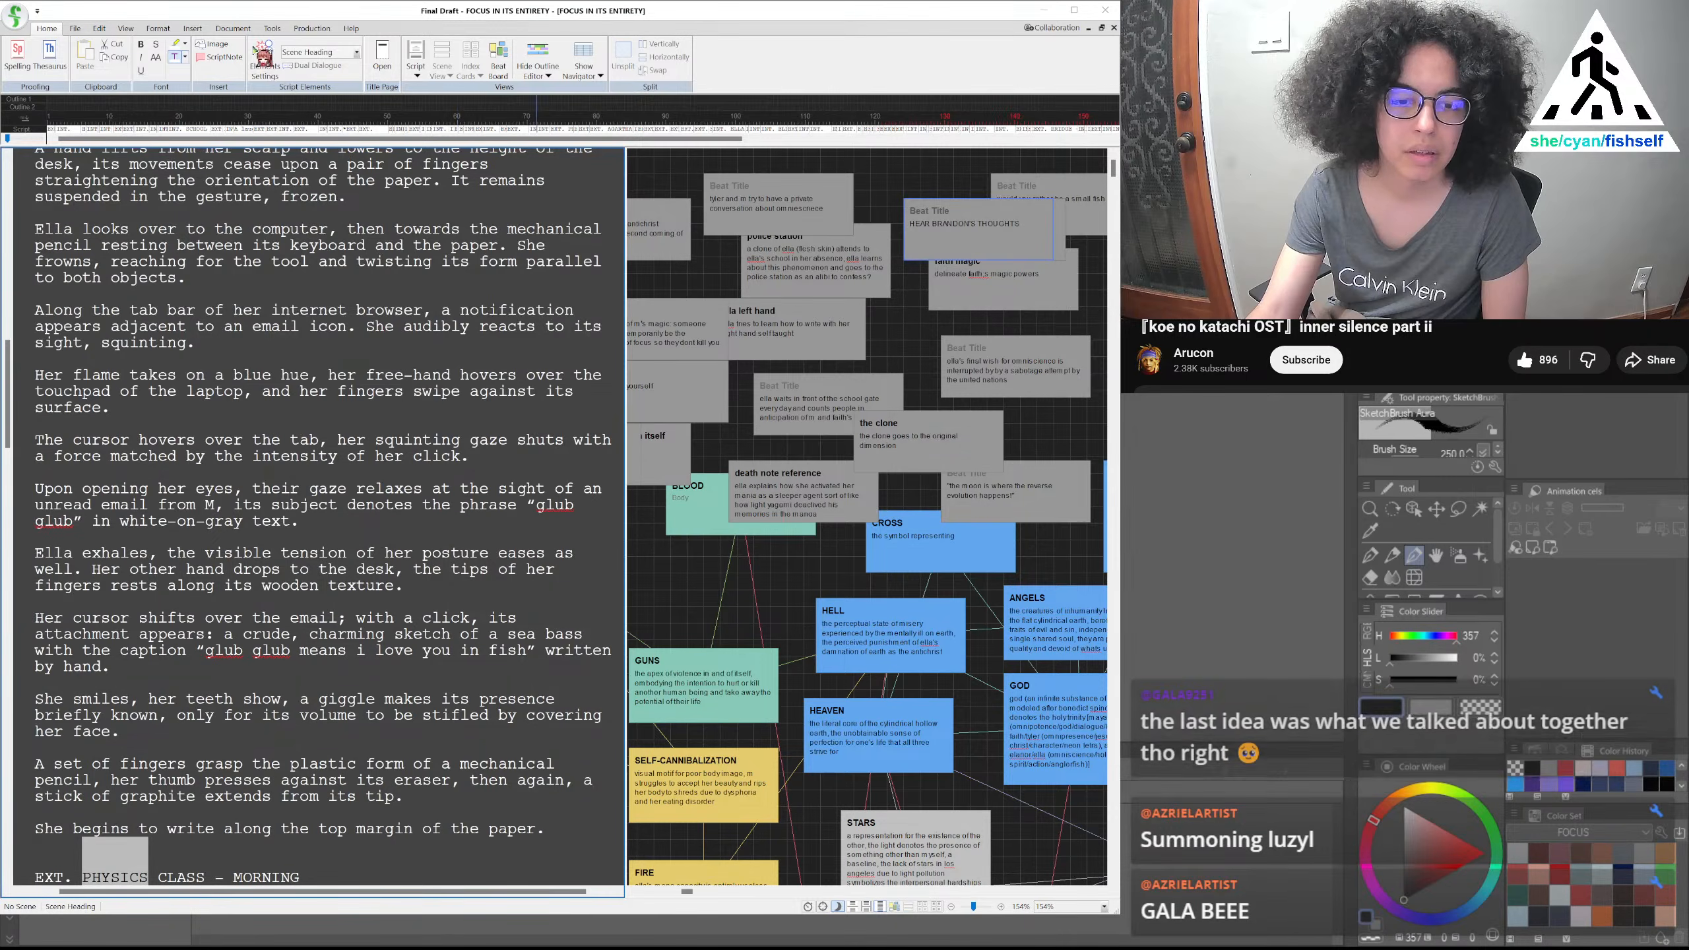
scroll(269, 510, "down", 10)
scroll(276, 517, "down", 7)
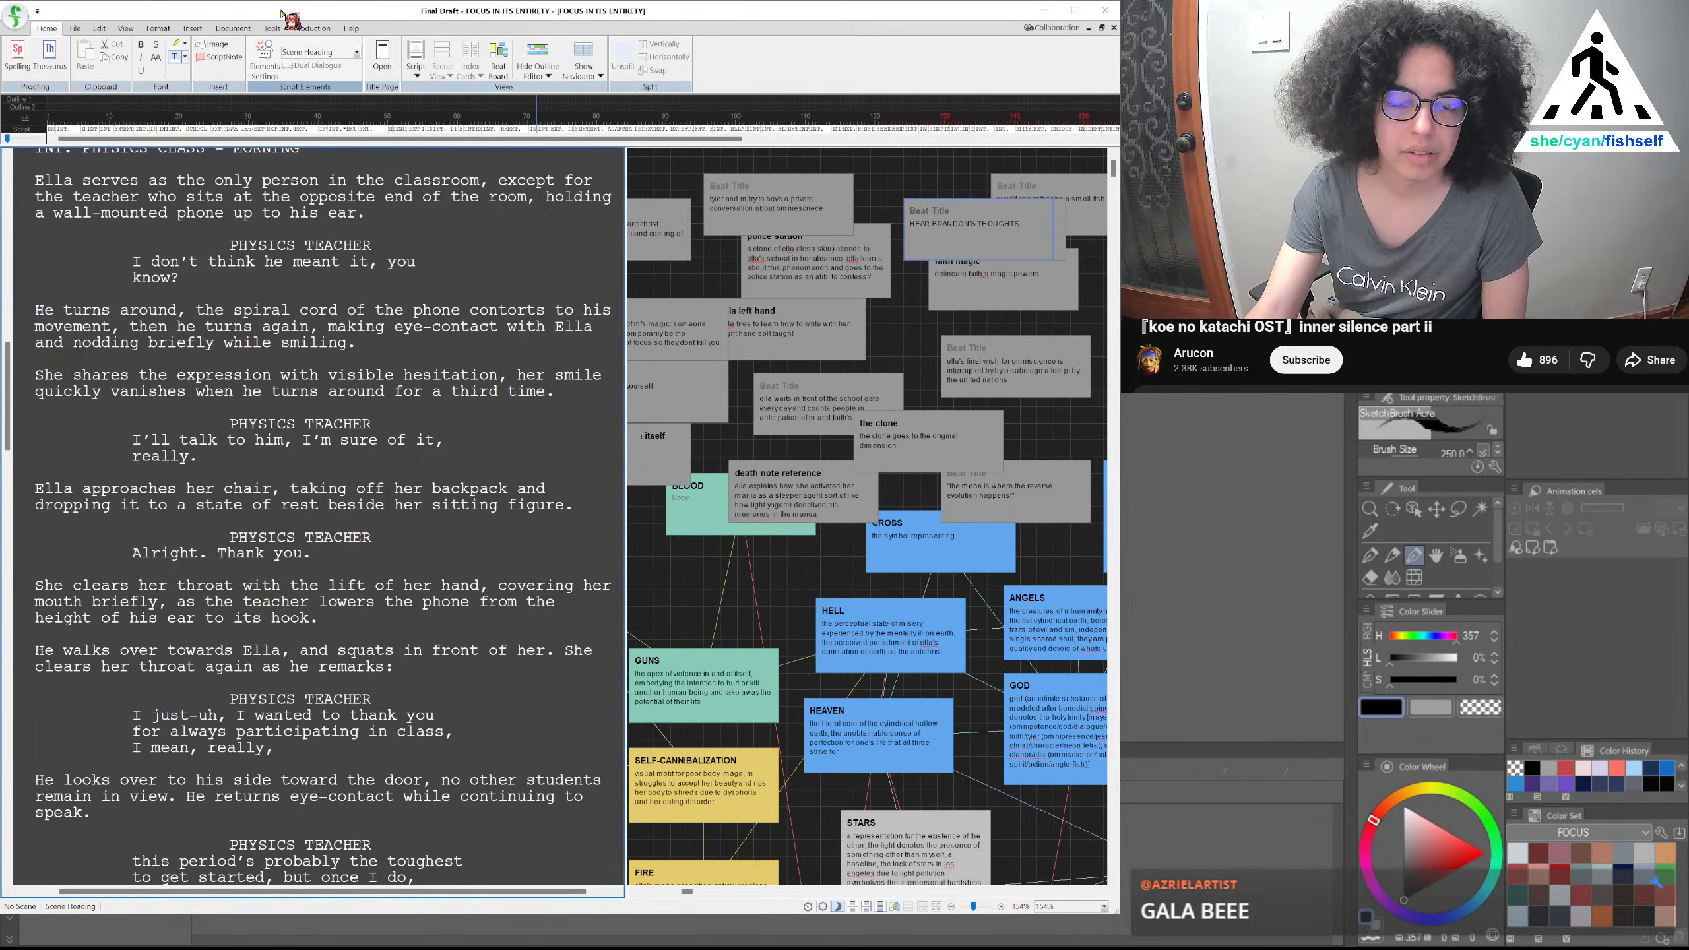
scroll(338, 576, "down", 4)
Reread the physics teacher's dialogue with Ella, from his thanks for her participation through his worry about her
left_click_drag(153, 522, 321, 549)
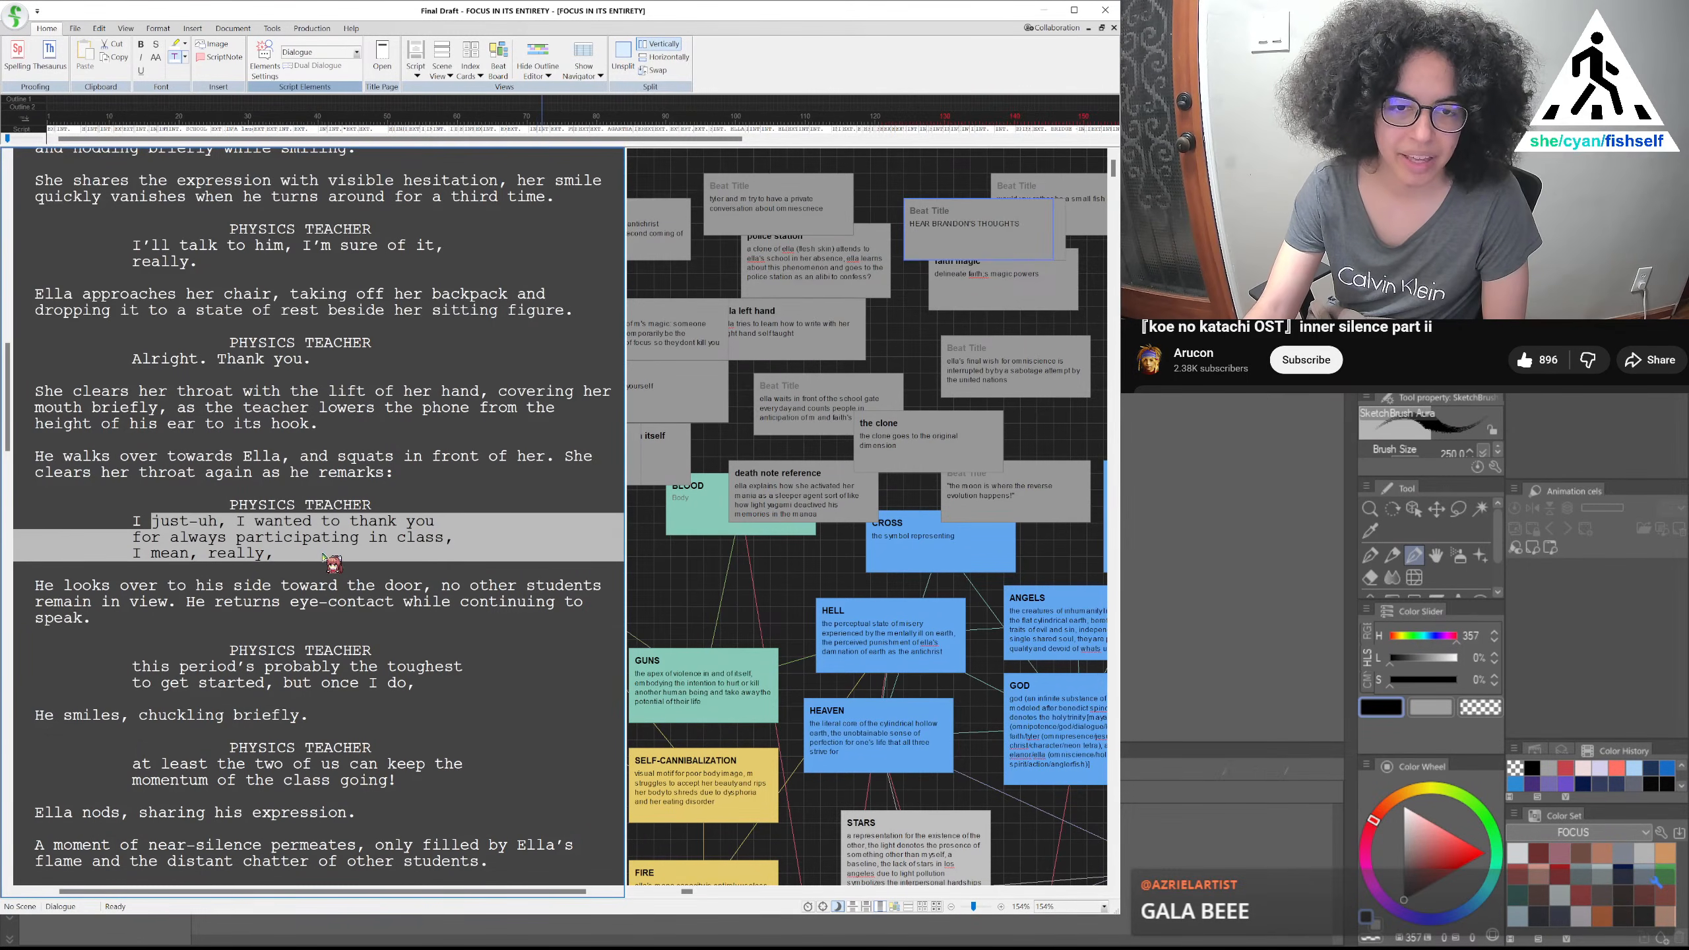
scroll(358, 556, "down", 1)
left_click_drag(426, 621, 133, 609)
scroll(242, 576, "down", 1)
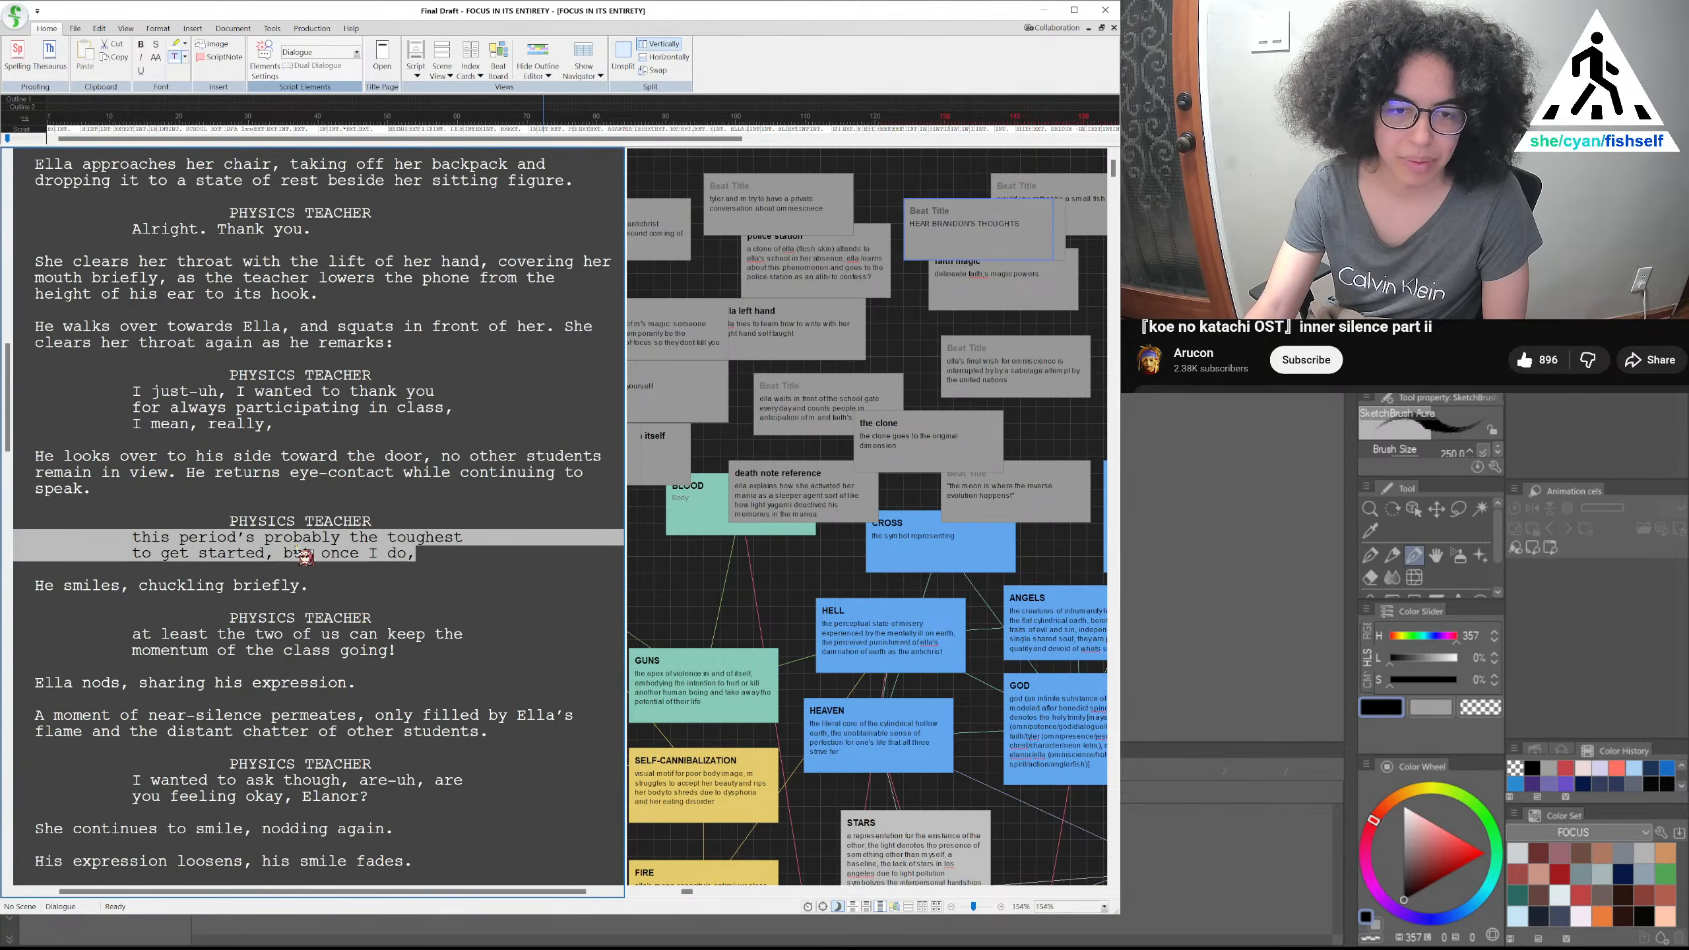
left_click_drag(427, 650, 133, 633)
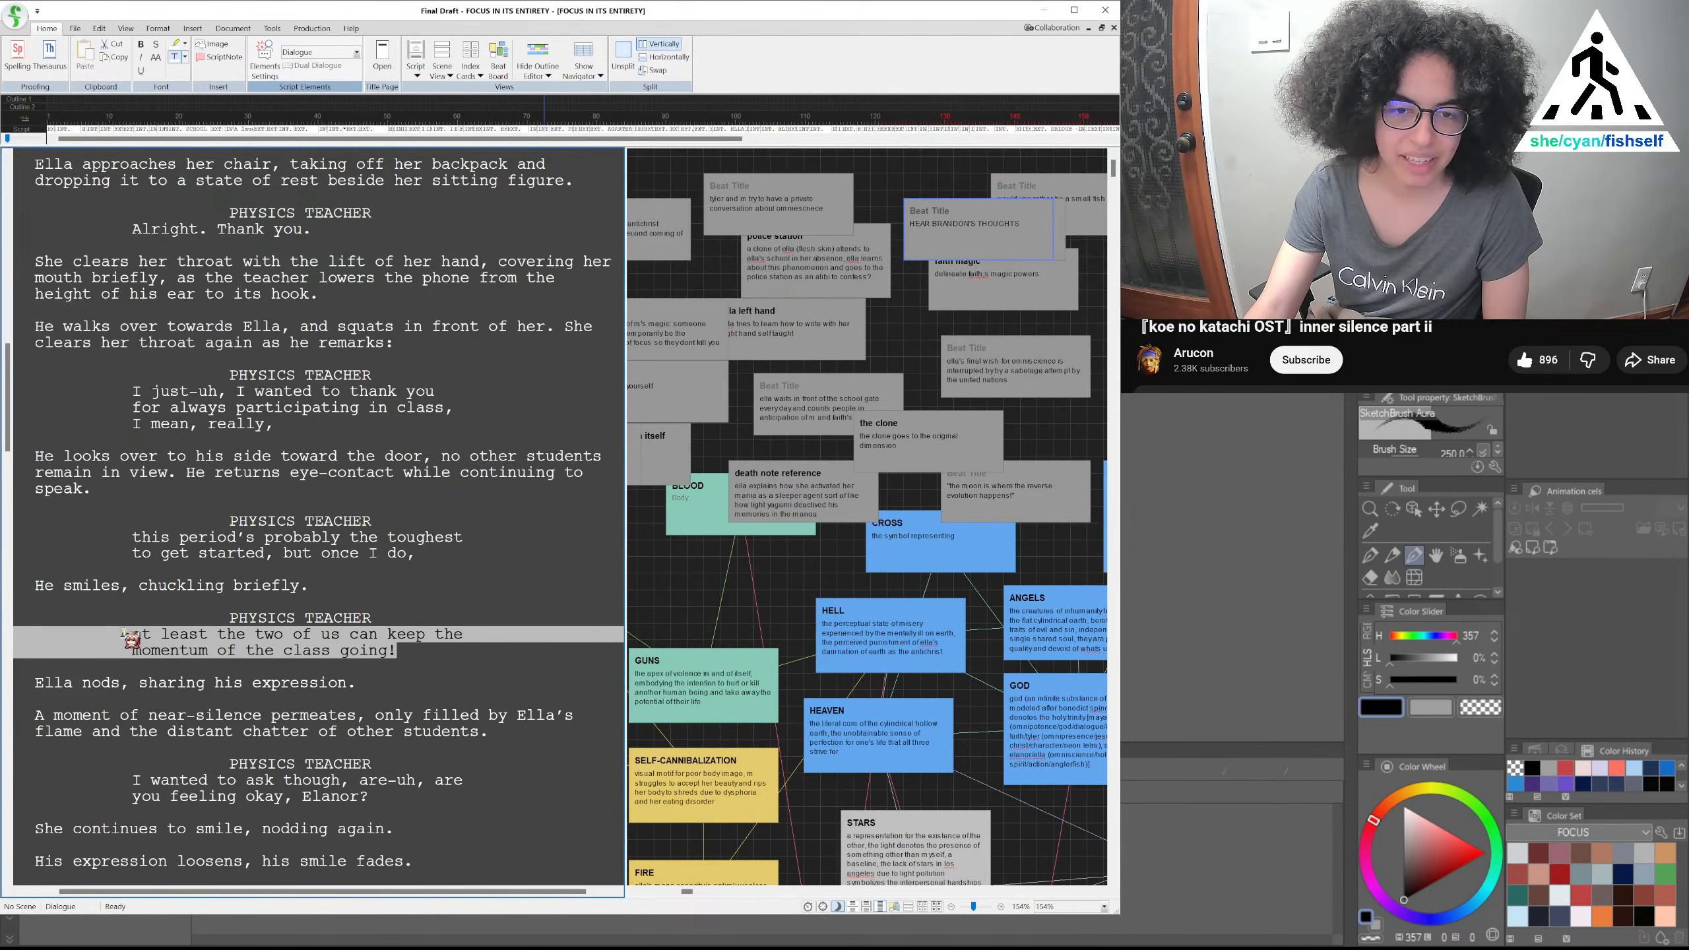
scroll(304, 597, "down", 2)
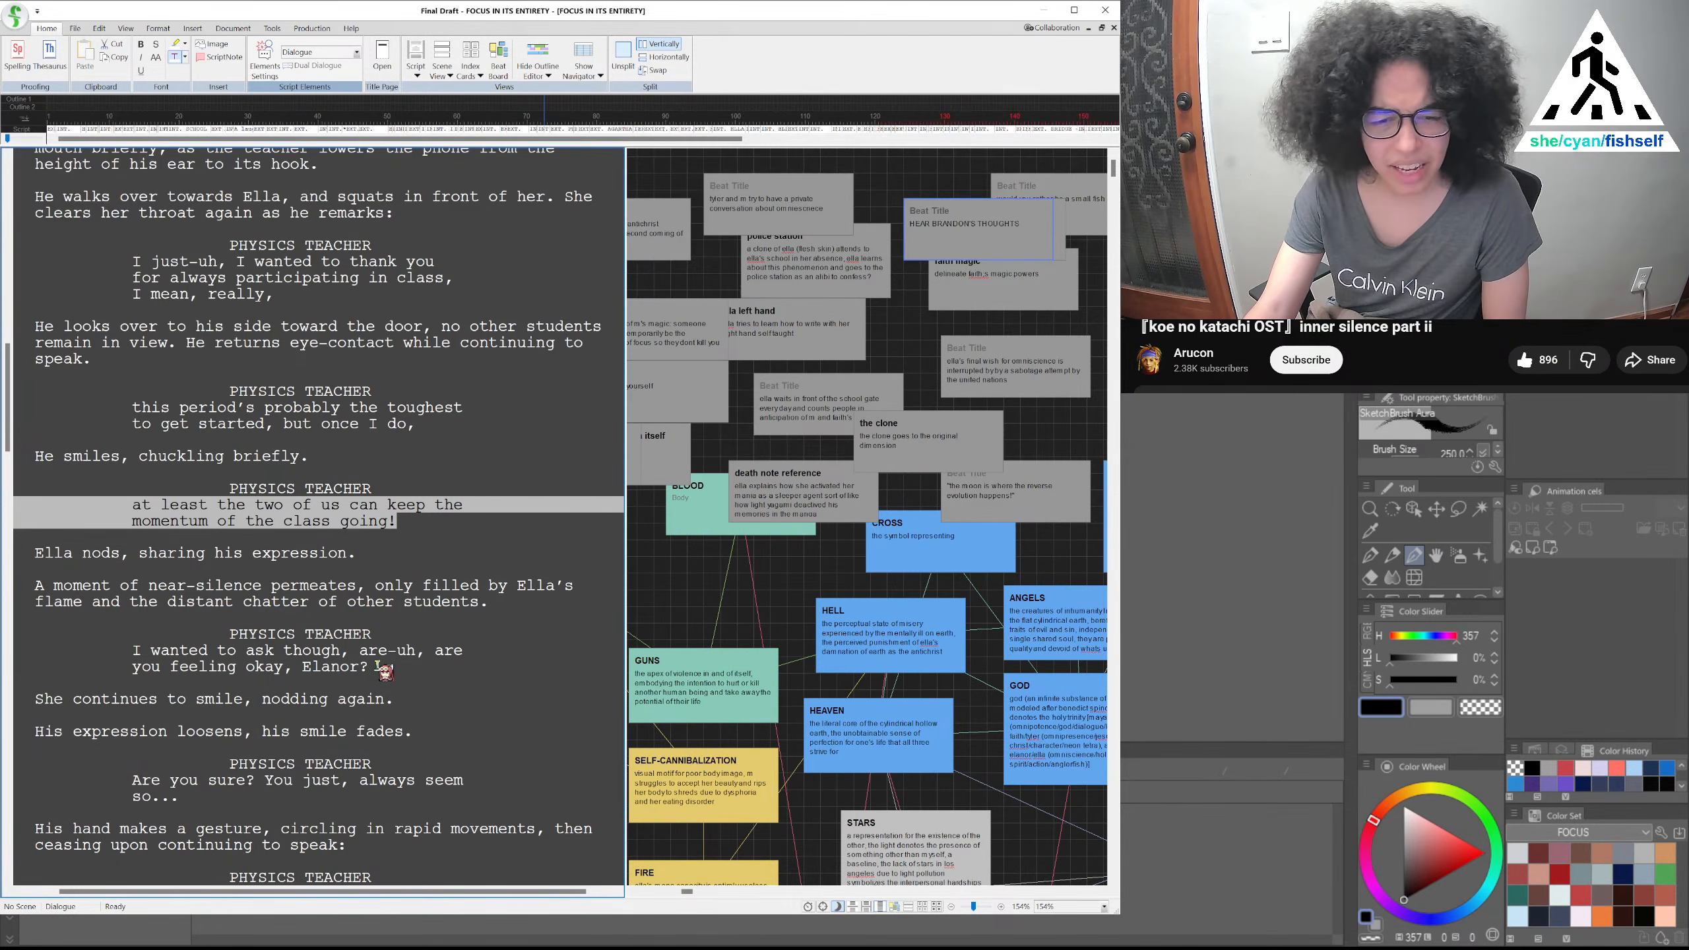
scroll(382, 669, "down", 3)
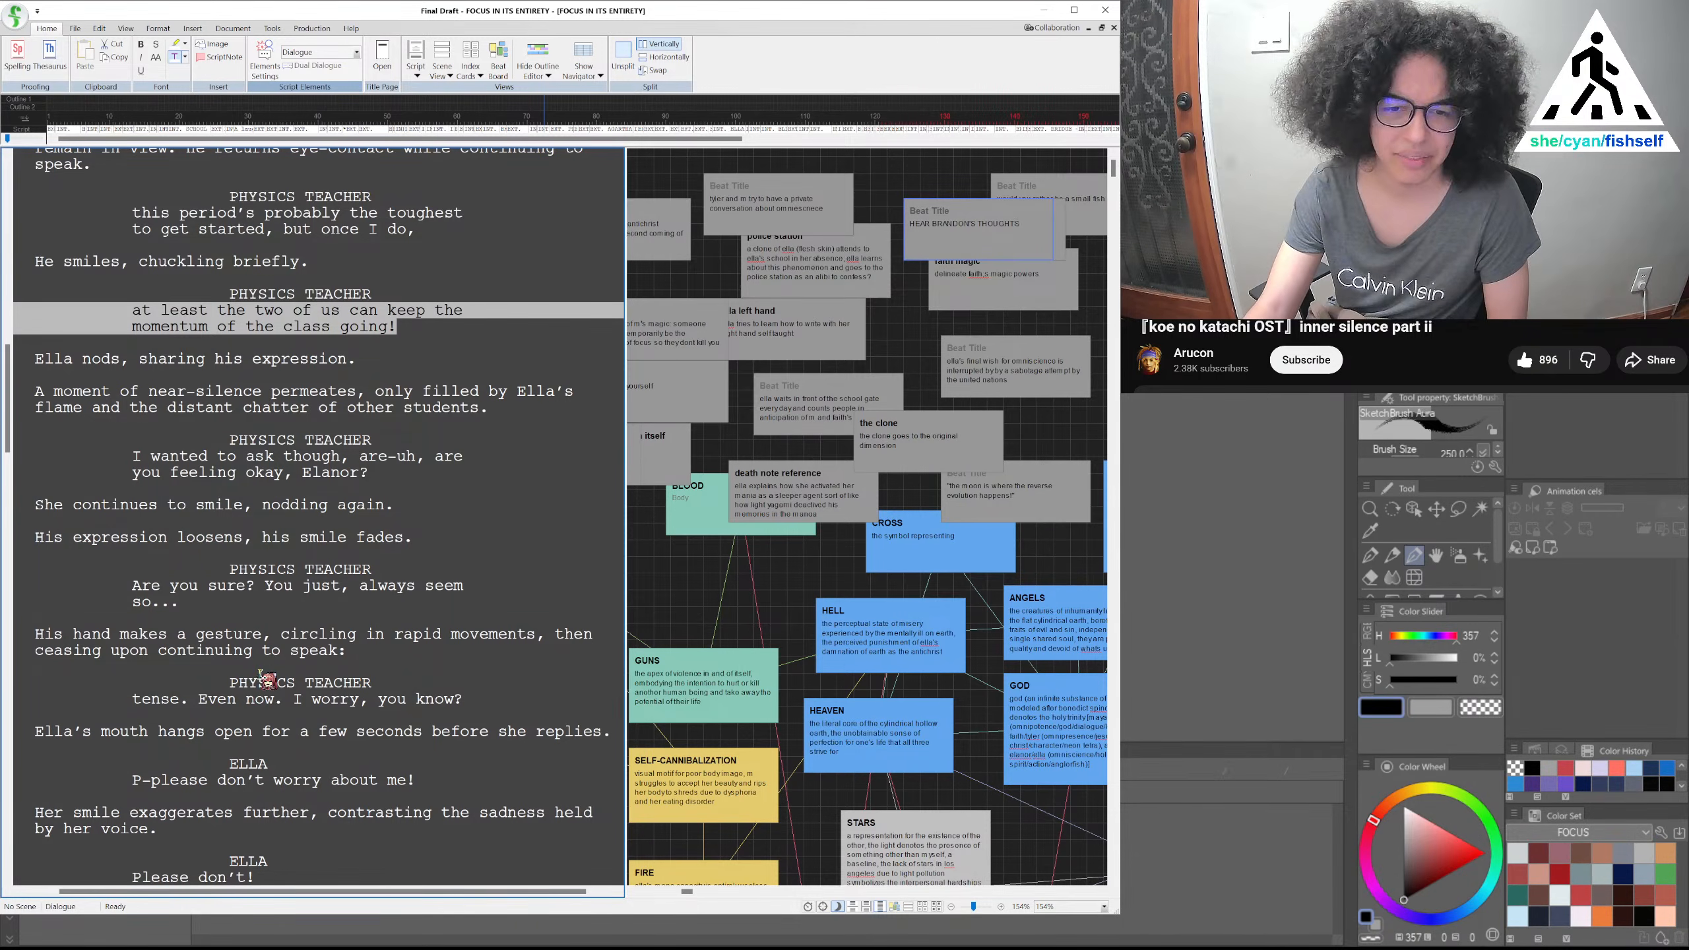
scroll(276, 662, "down", 4)
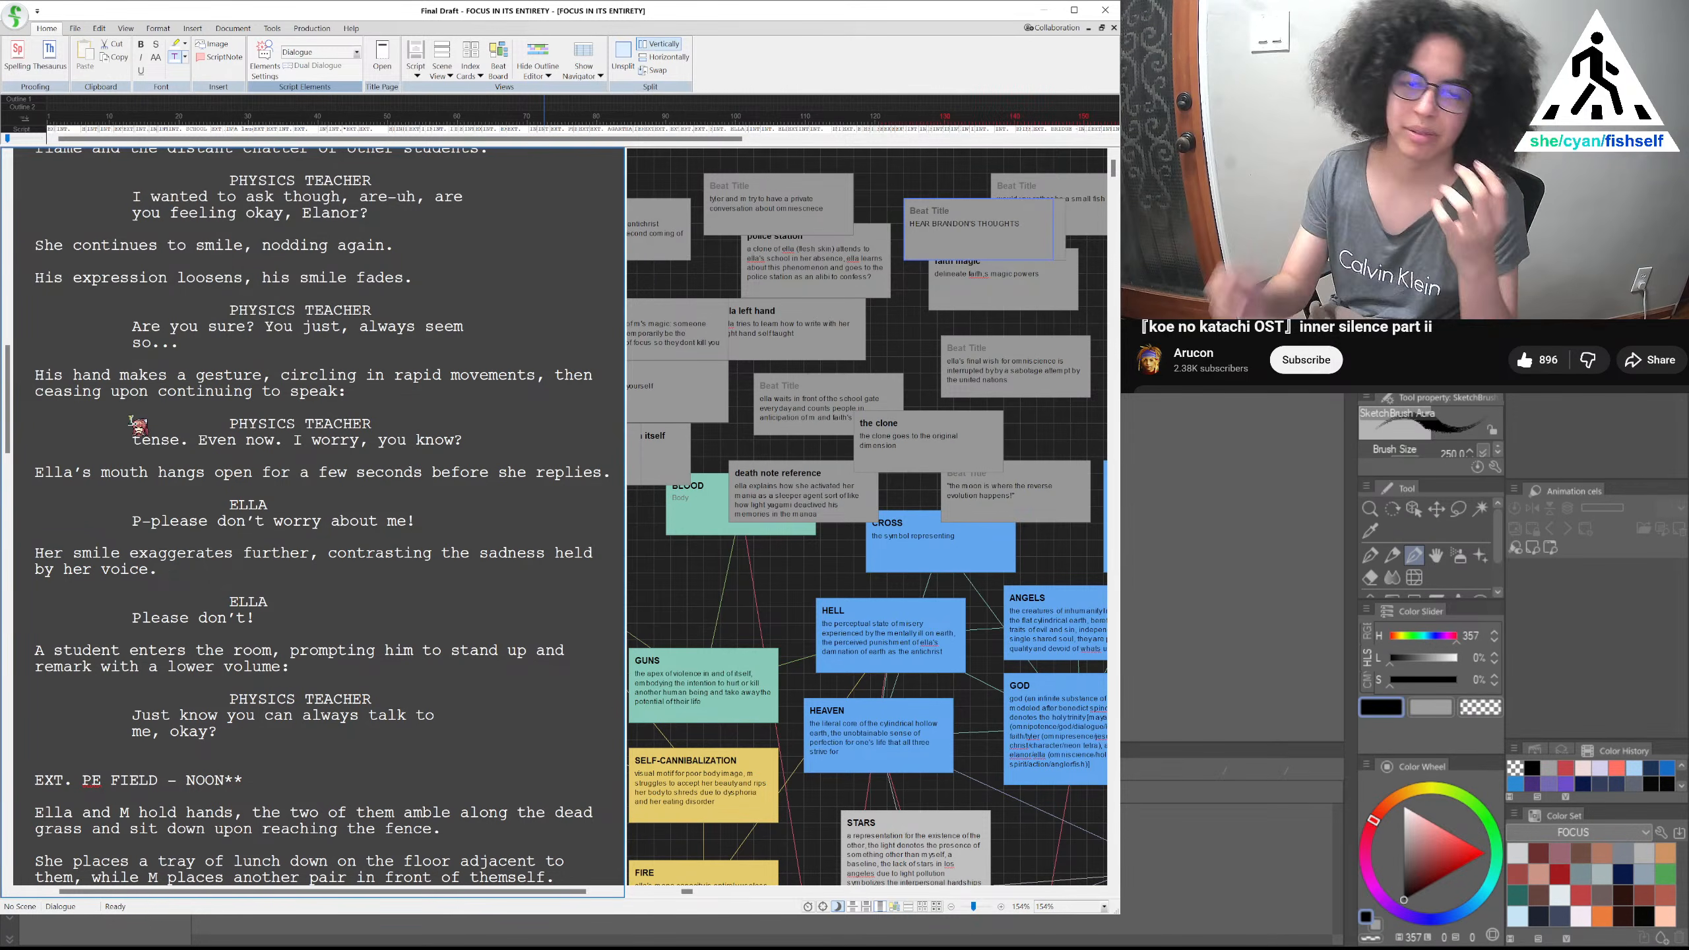
Return from the physics class scene to Brandon's exterior parking lot scene and reread his dialogue and voice-over there
left_click_drag(10, 359, 13, 670)
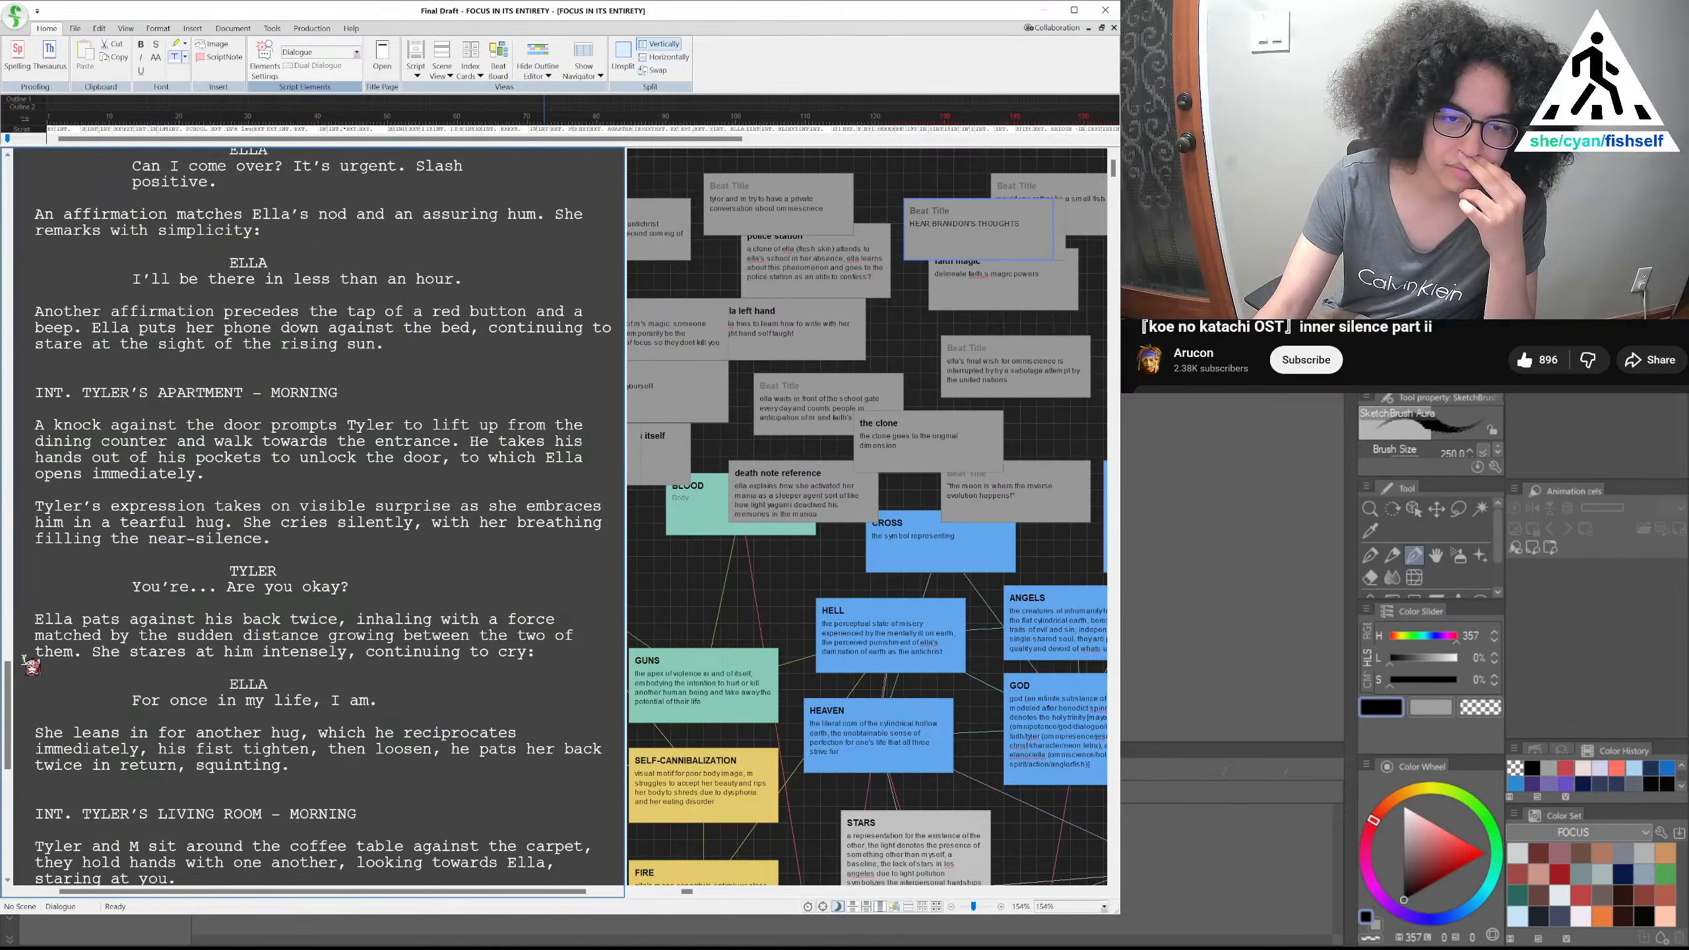
scroll(179, 613, "down", 12)
scroll(186, 626, "down", 15)
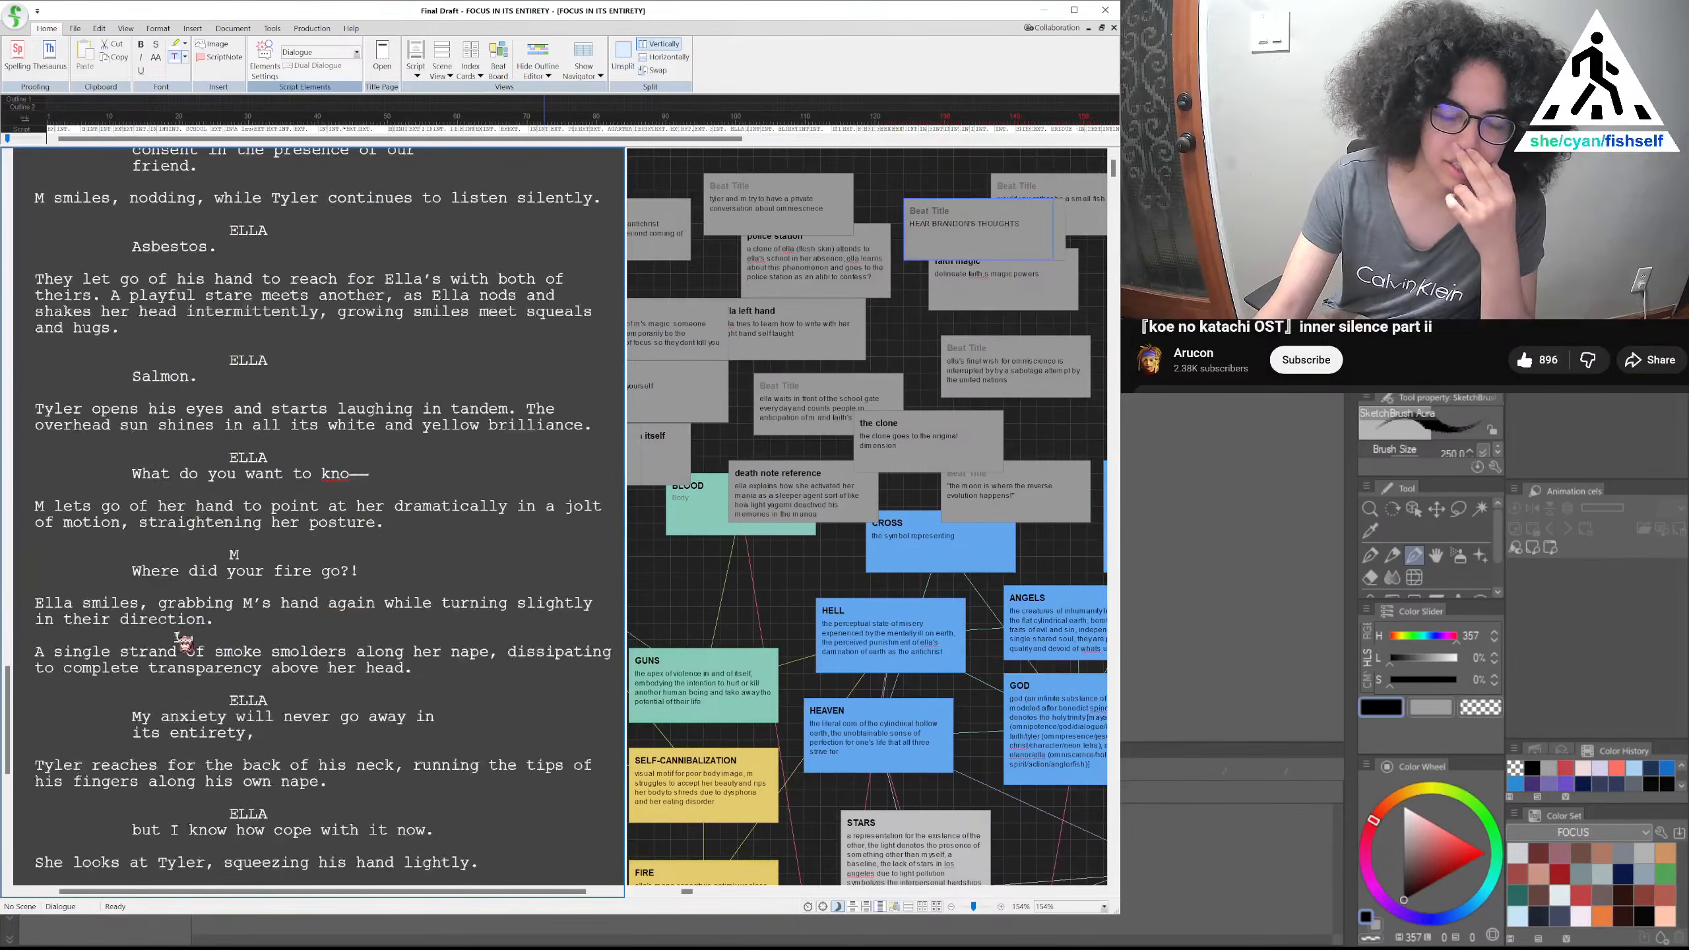
scroll(192, 635, "down", 18)
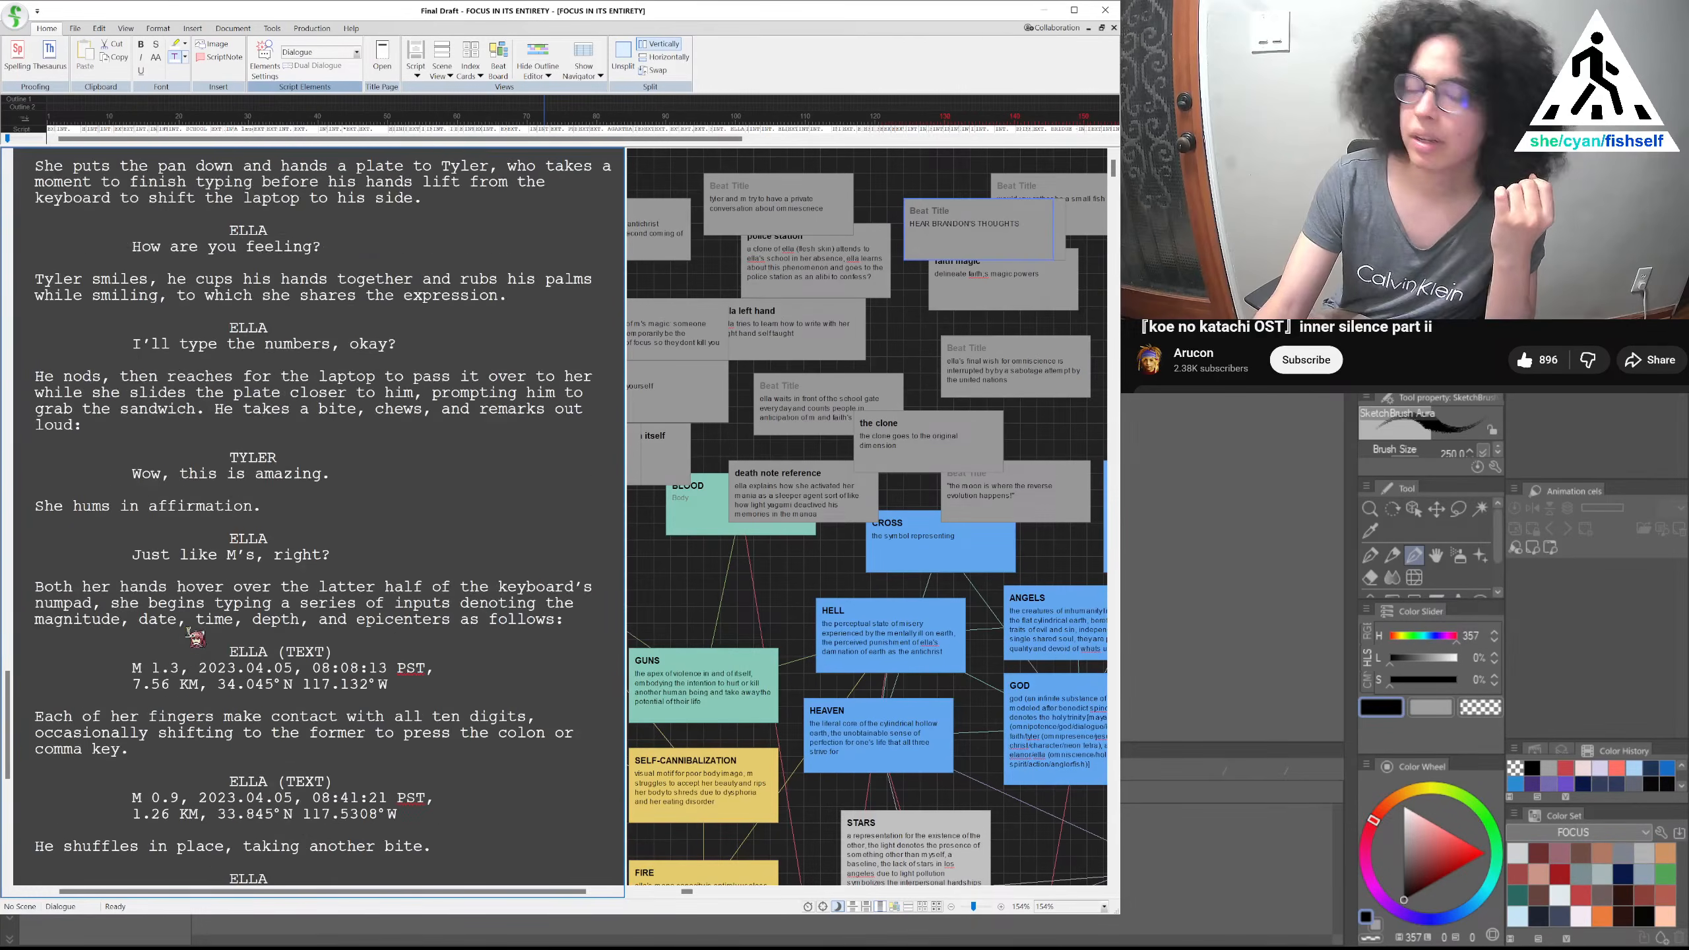
scroll(194, 643, "down", 18)
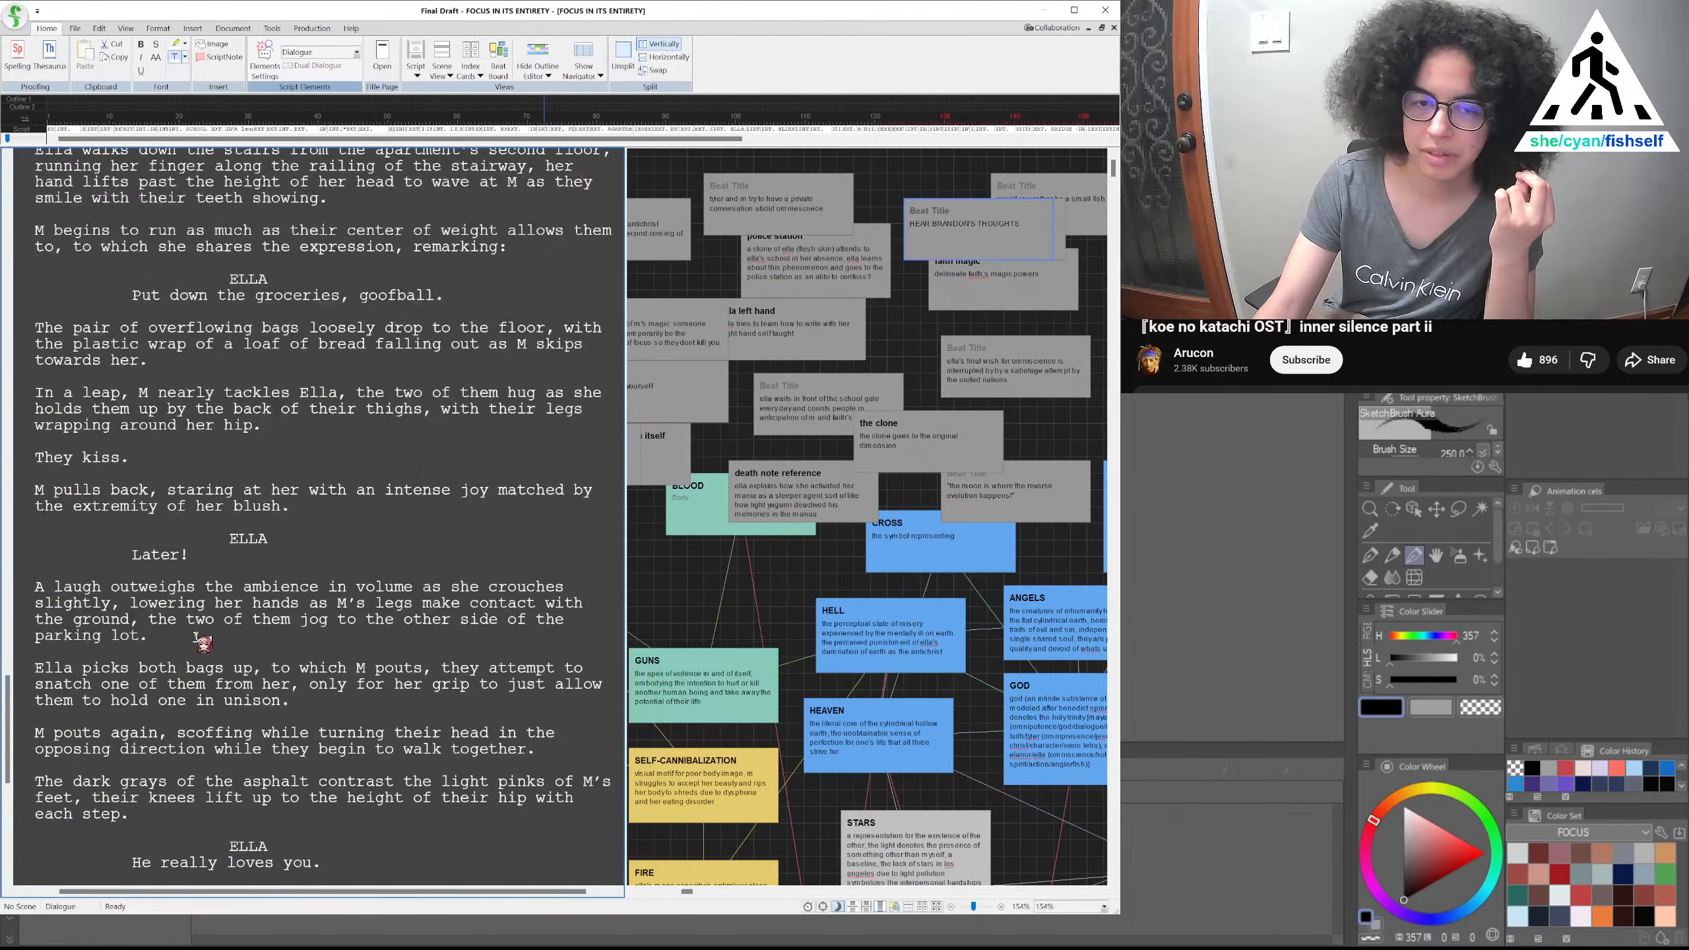
scroll(207, 635, "down", 6)
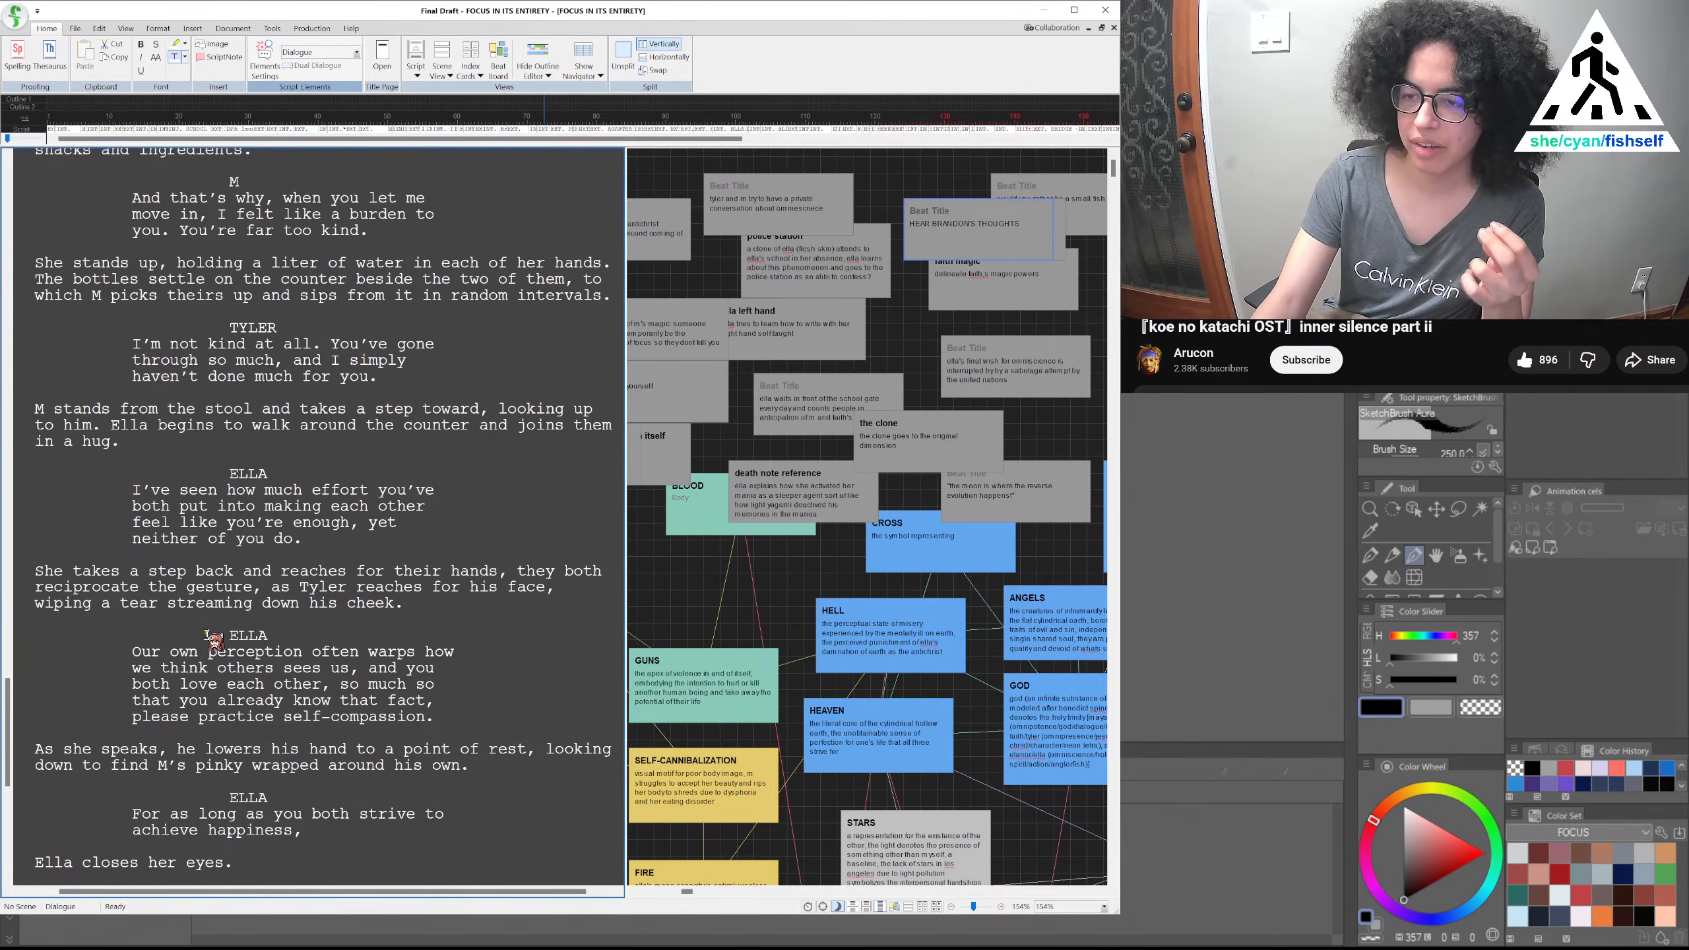
scroll(213, 642, "down", 5)
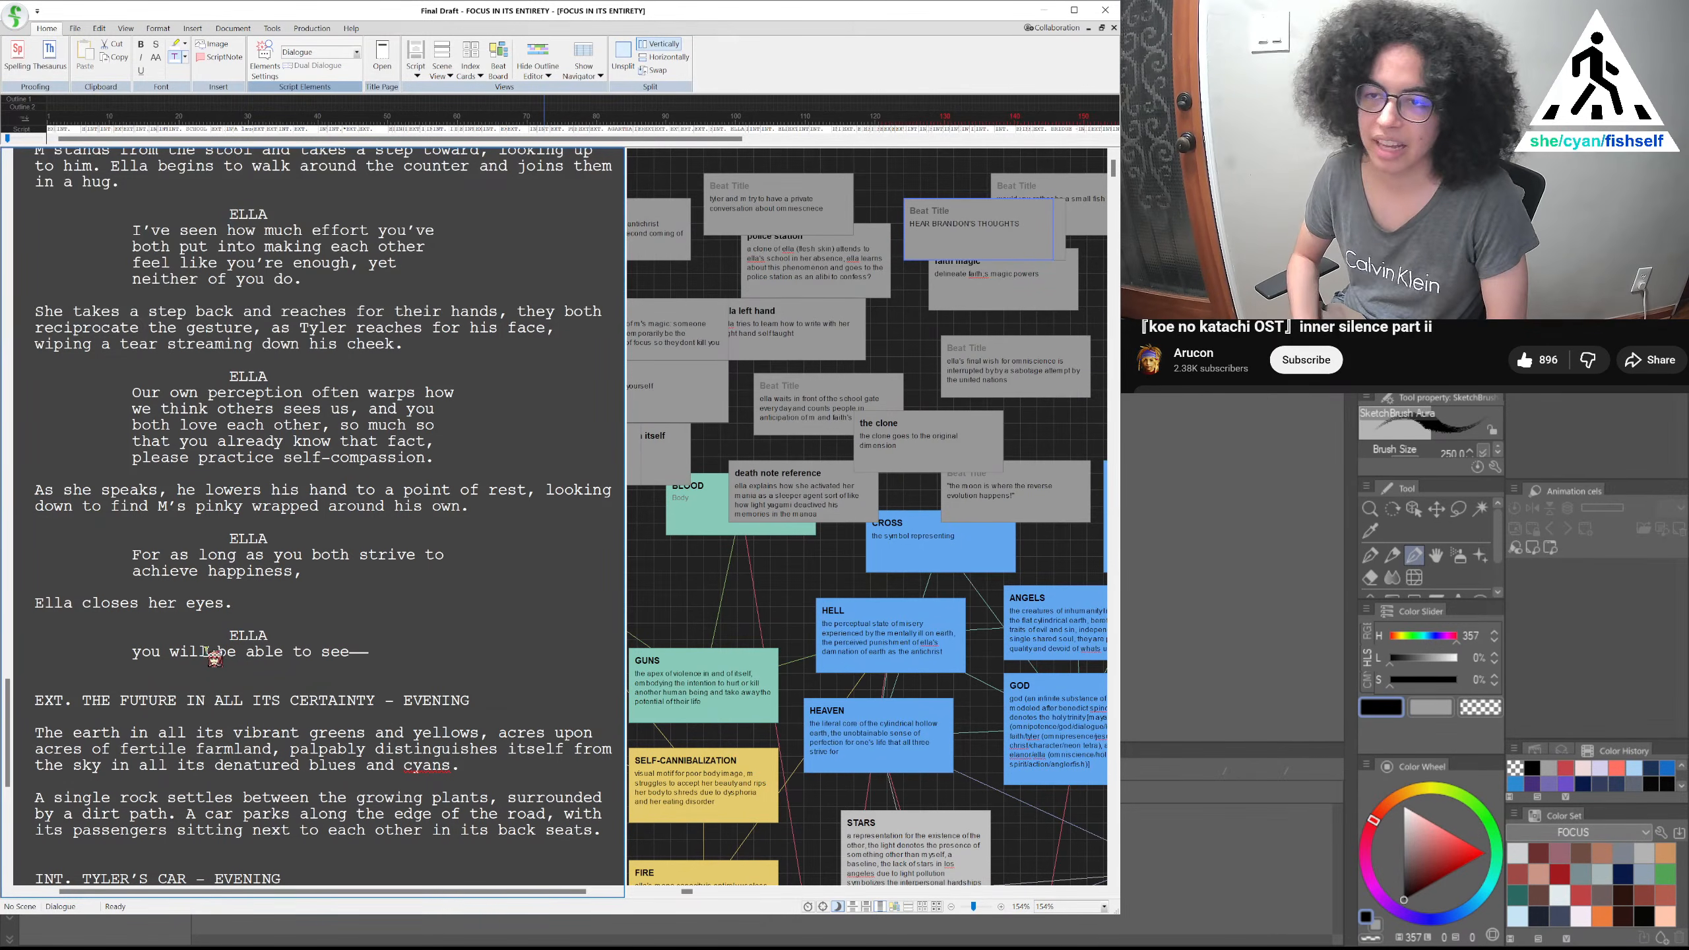
scroll(509, 415, "down", 4)
scroll(510, 416, "down", 20)
scroll(481, 440, "down", 20)
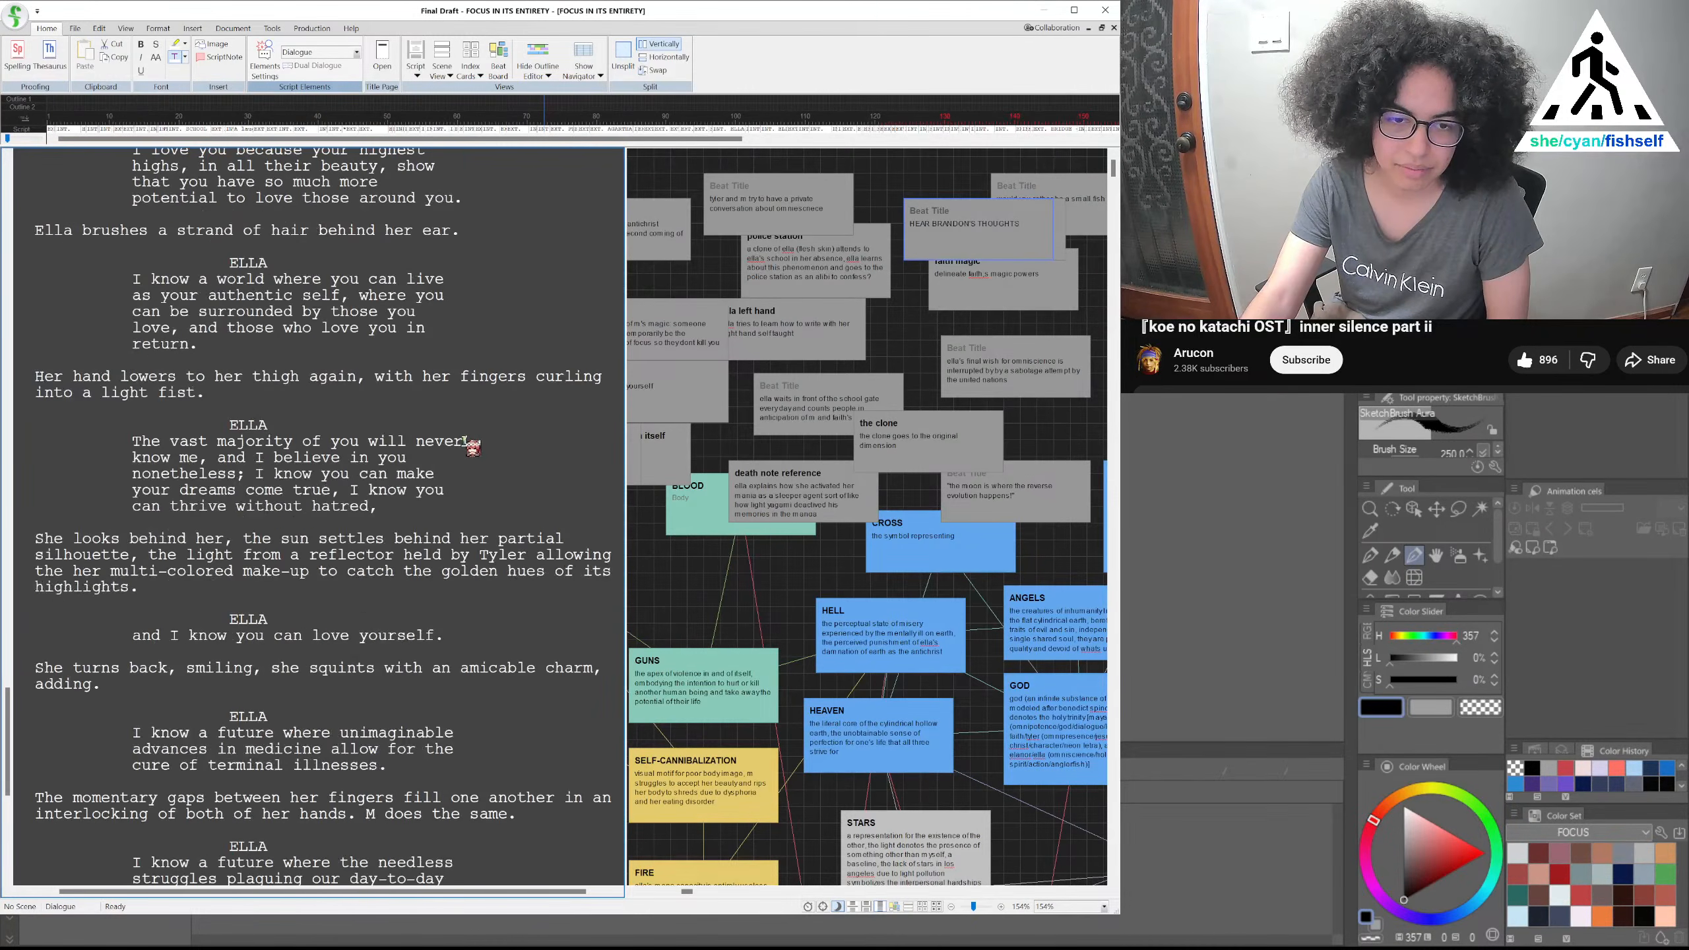
scroll(473, 447, "down", 20)
scroll(459, 462, "down", 20)
scroll(457, 468, "down", 20)
scroll(443, 475, "down", 20)
scroll(466, 476, "down", 20)
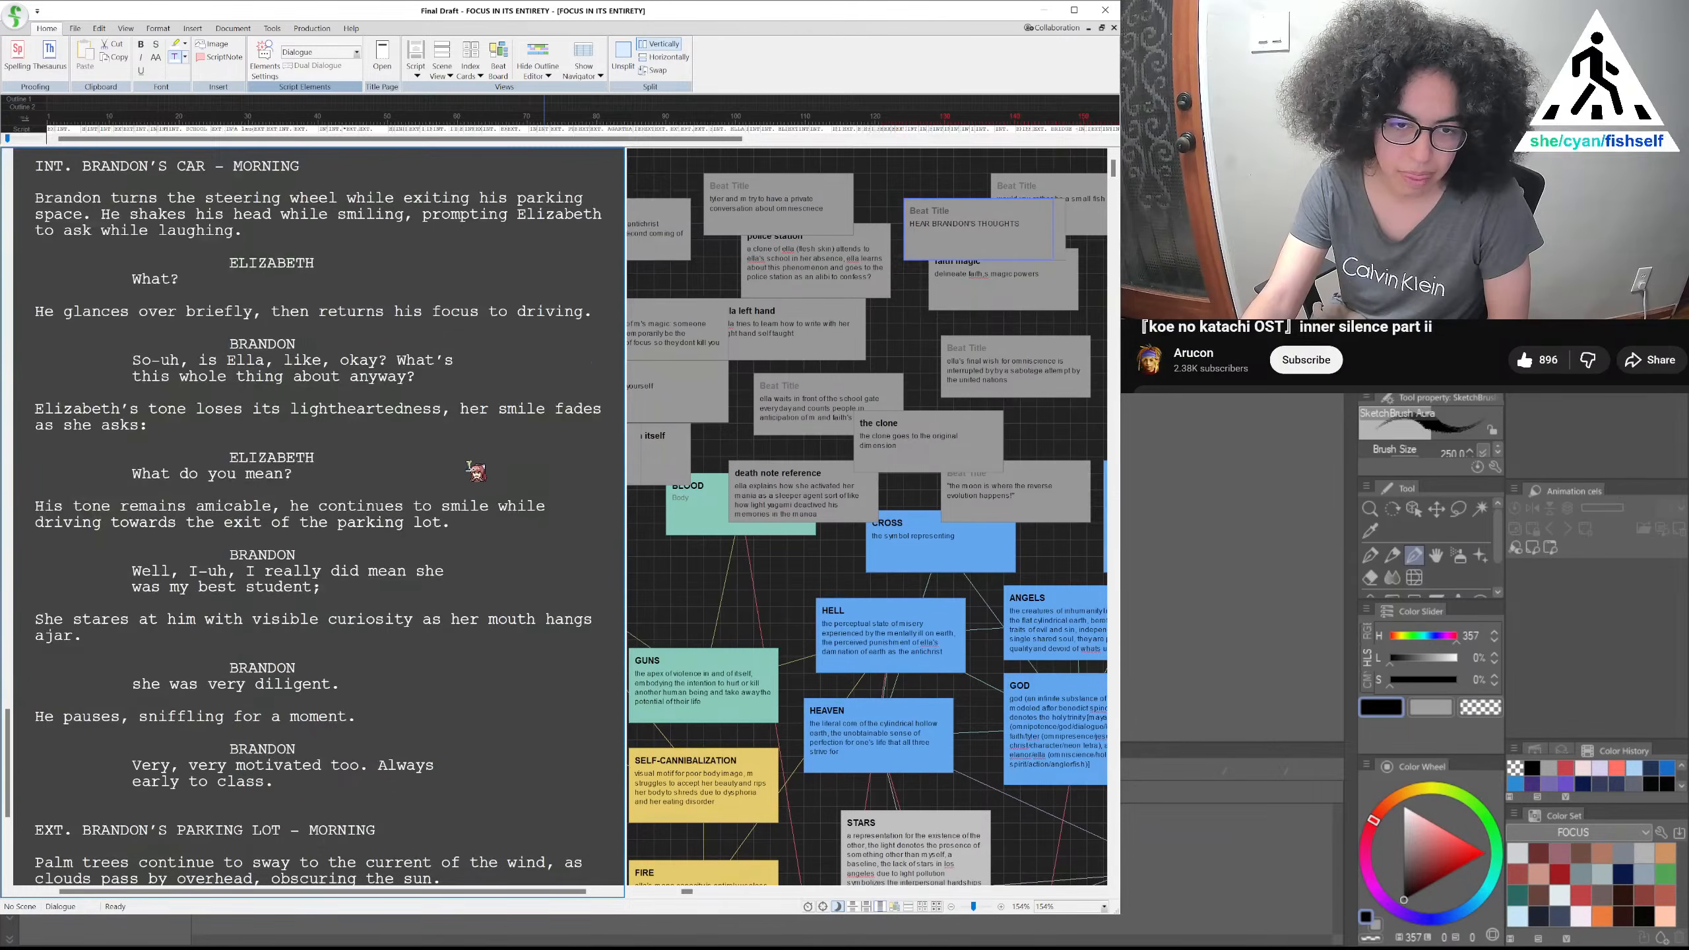
scroll(476, 471, "down", 10)
scroll(479, 474, "up", 4)
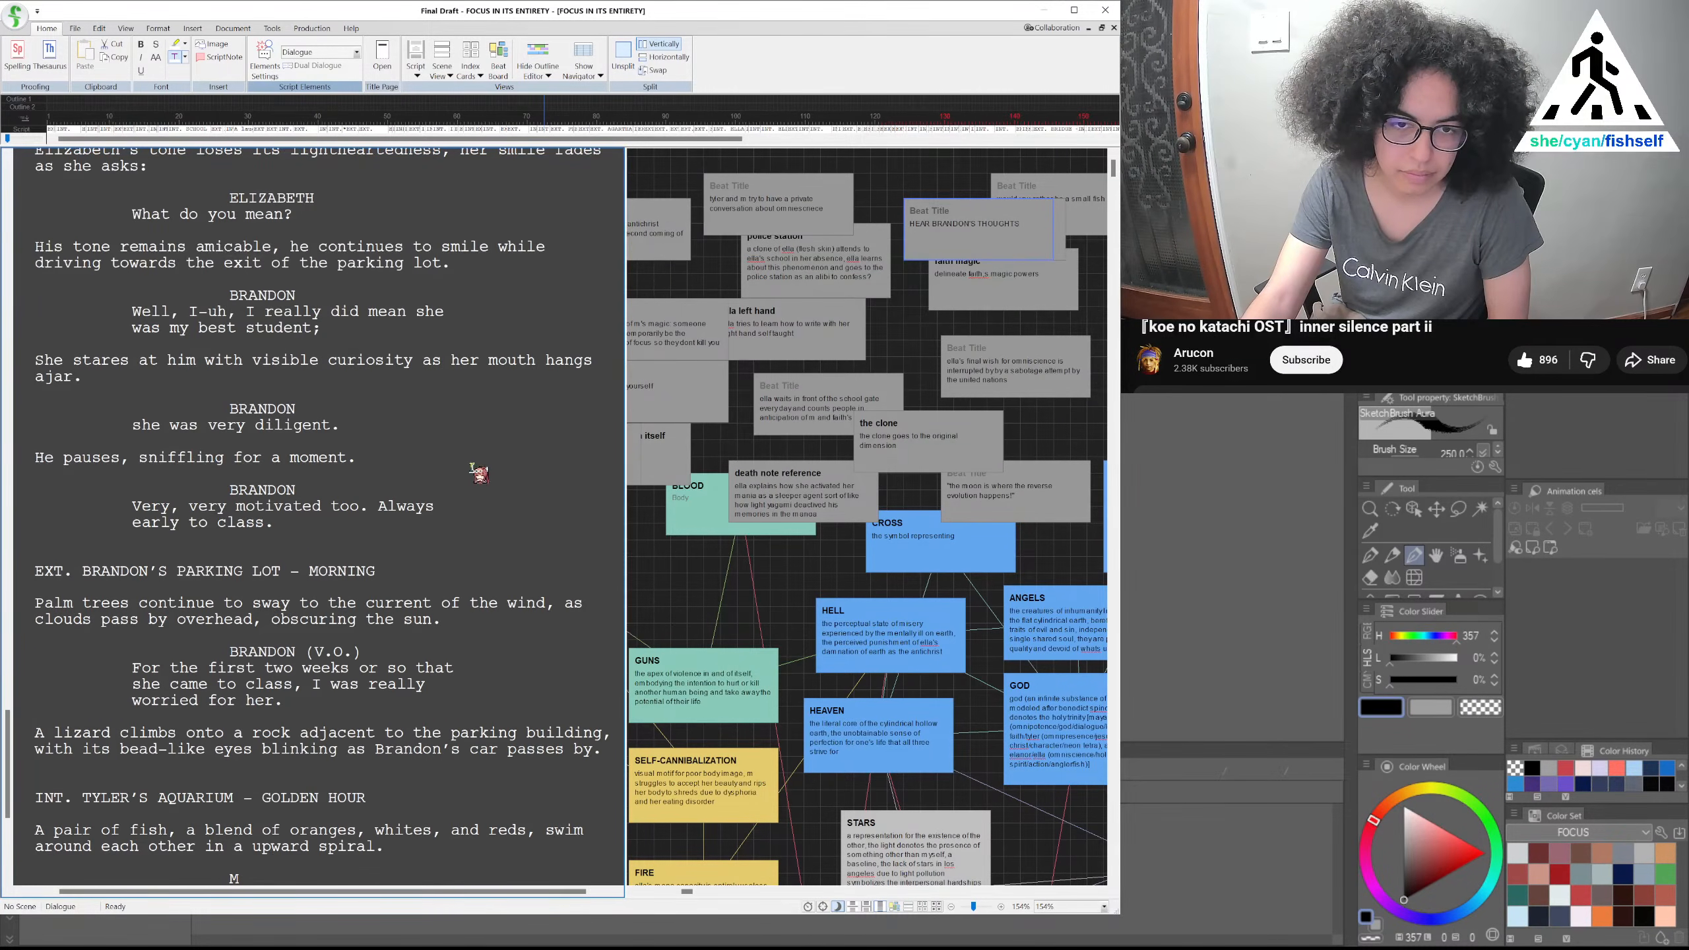
scroll(417, 535, "down", 1)
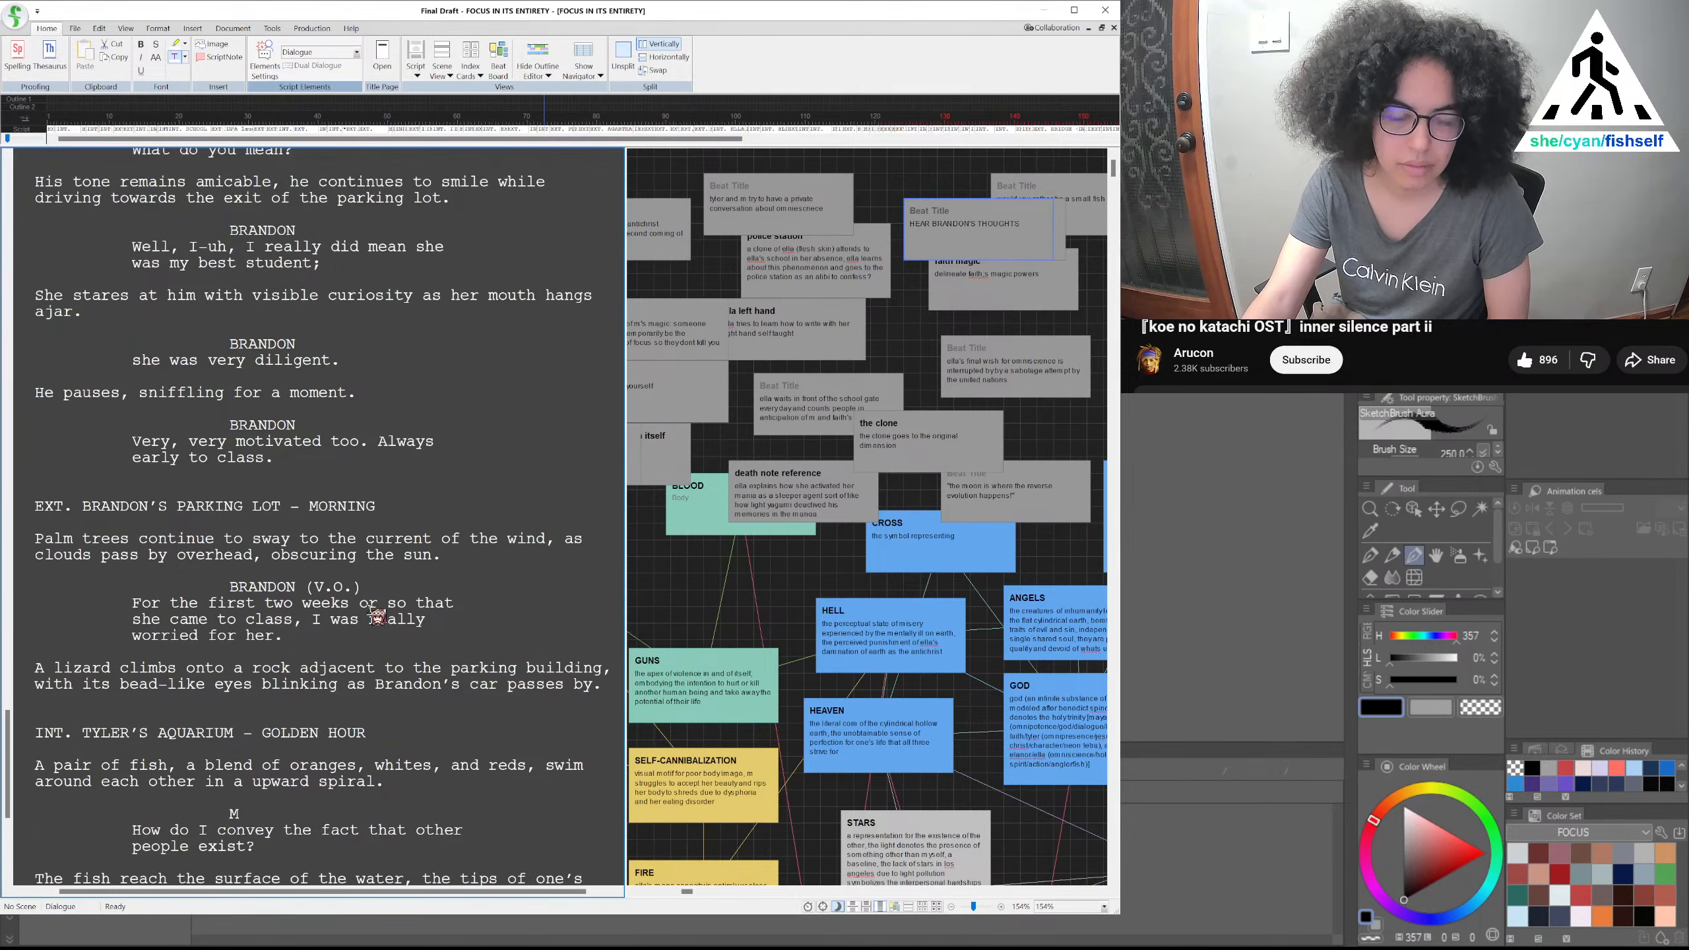
scroll(376, 615, "up", 1)
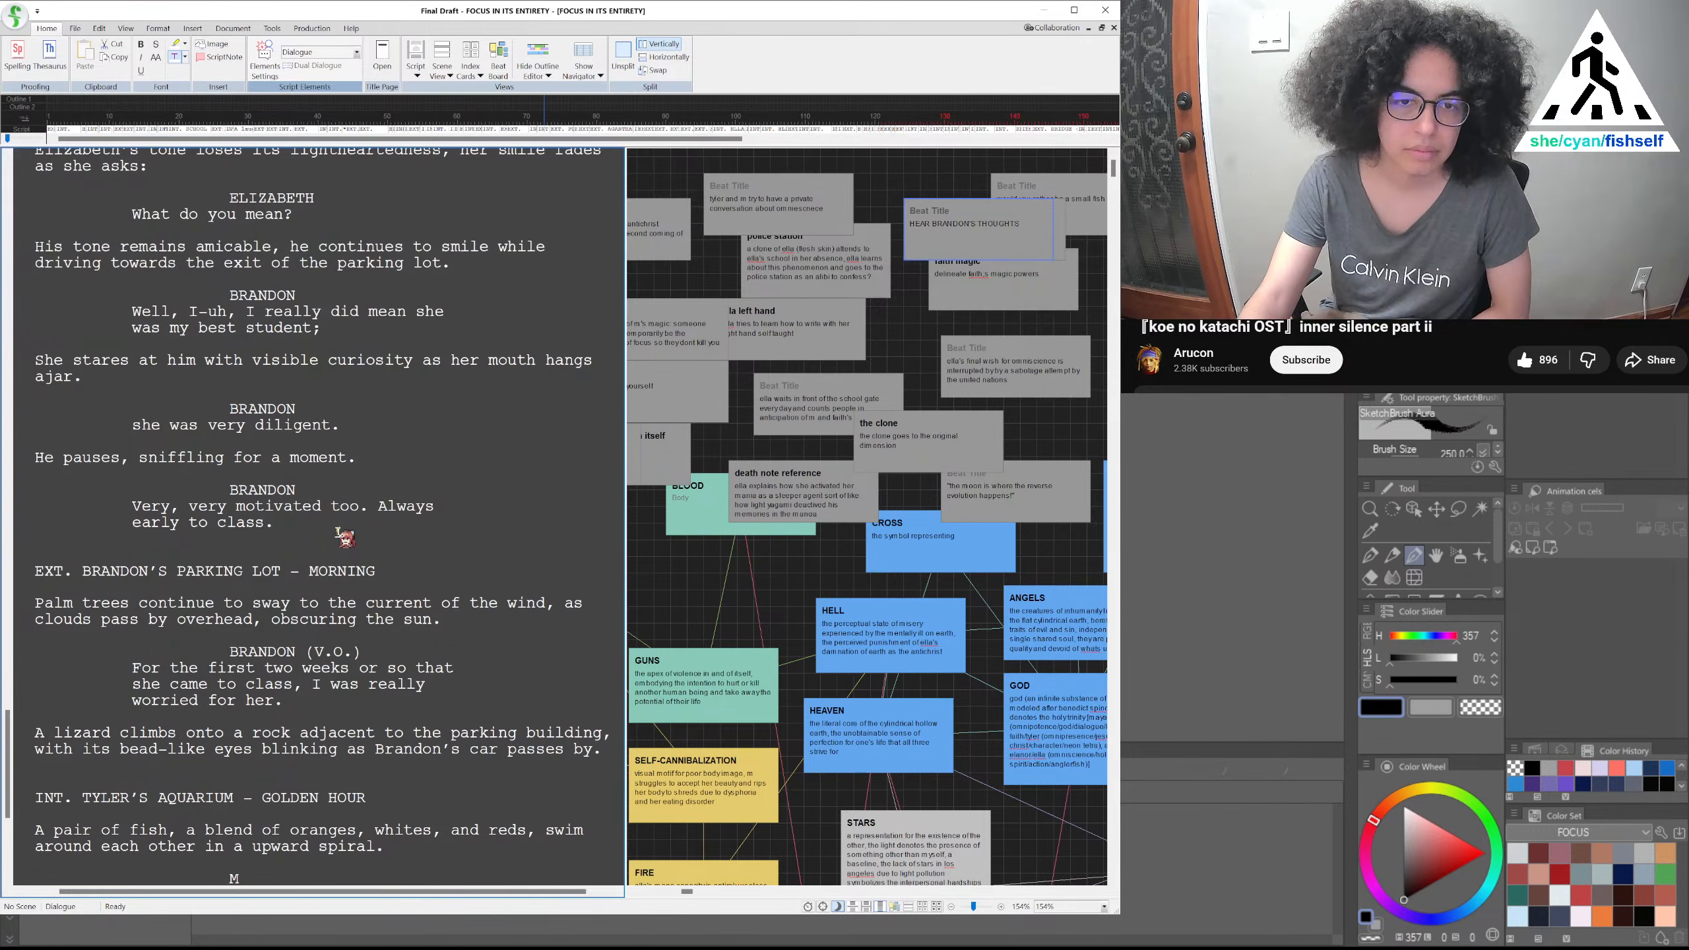
left_click(314, 523)
type("But...")
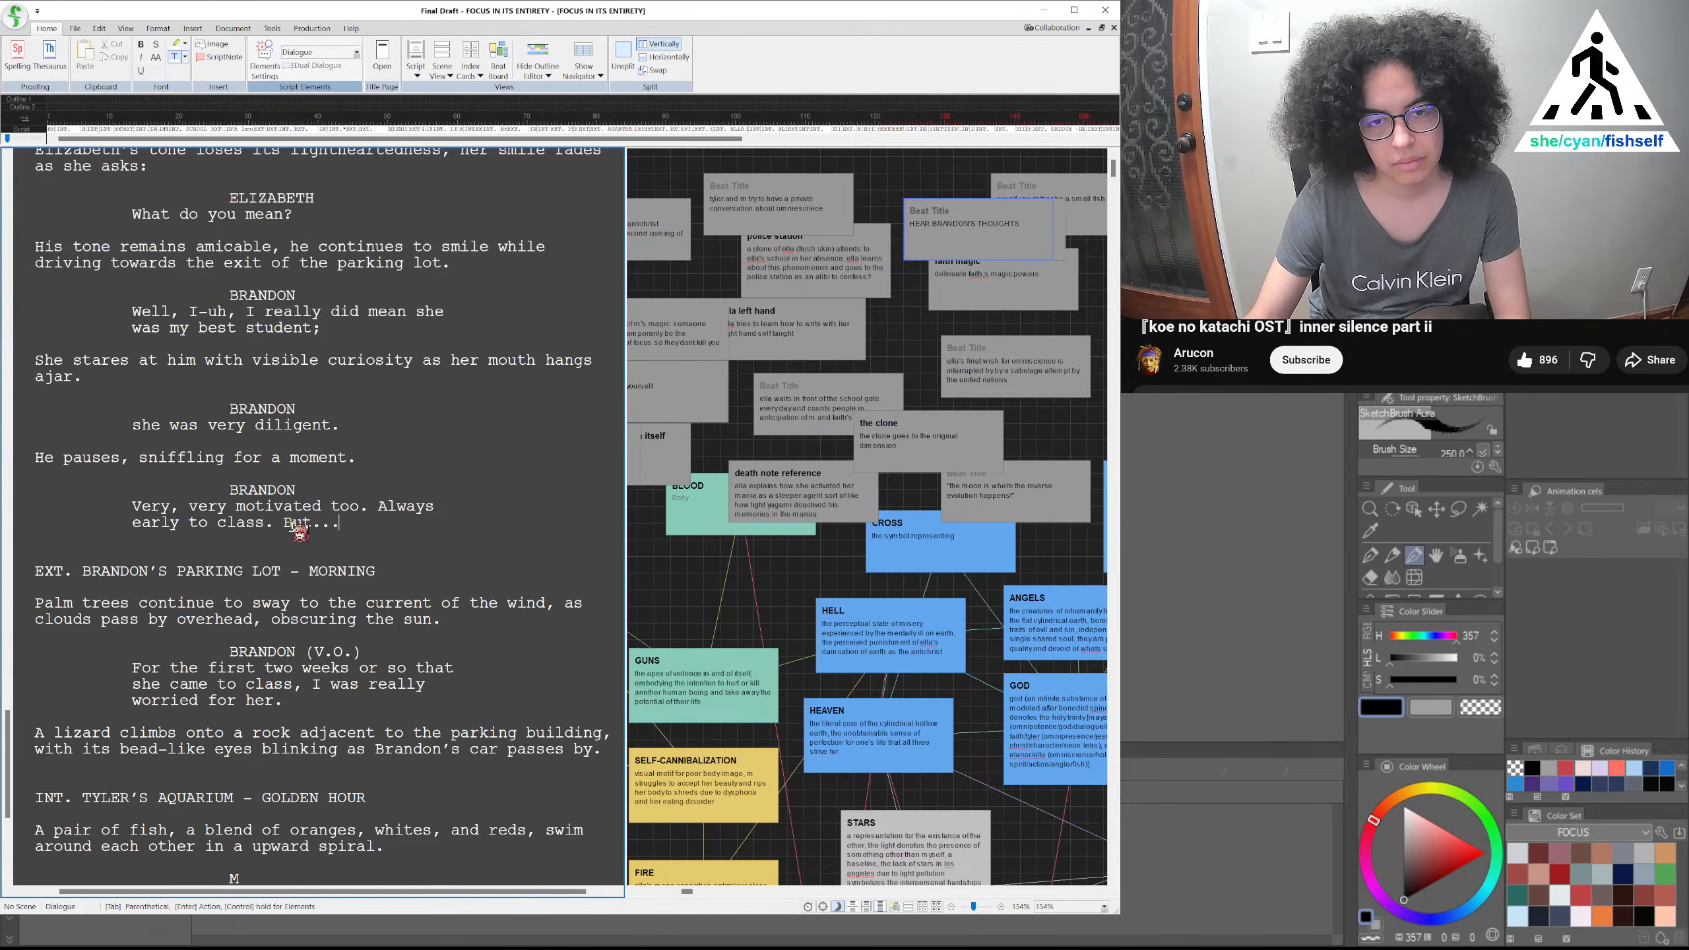
key("BackSpace")
key("BackSpace")
key("BackSpace")
key("BackSpace")
key("BackSpace")
key("BackSpace")
key("BackSpace")
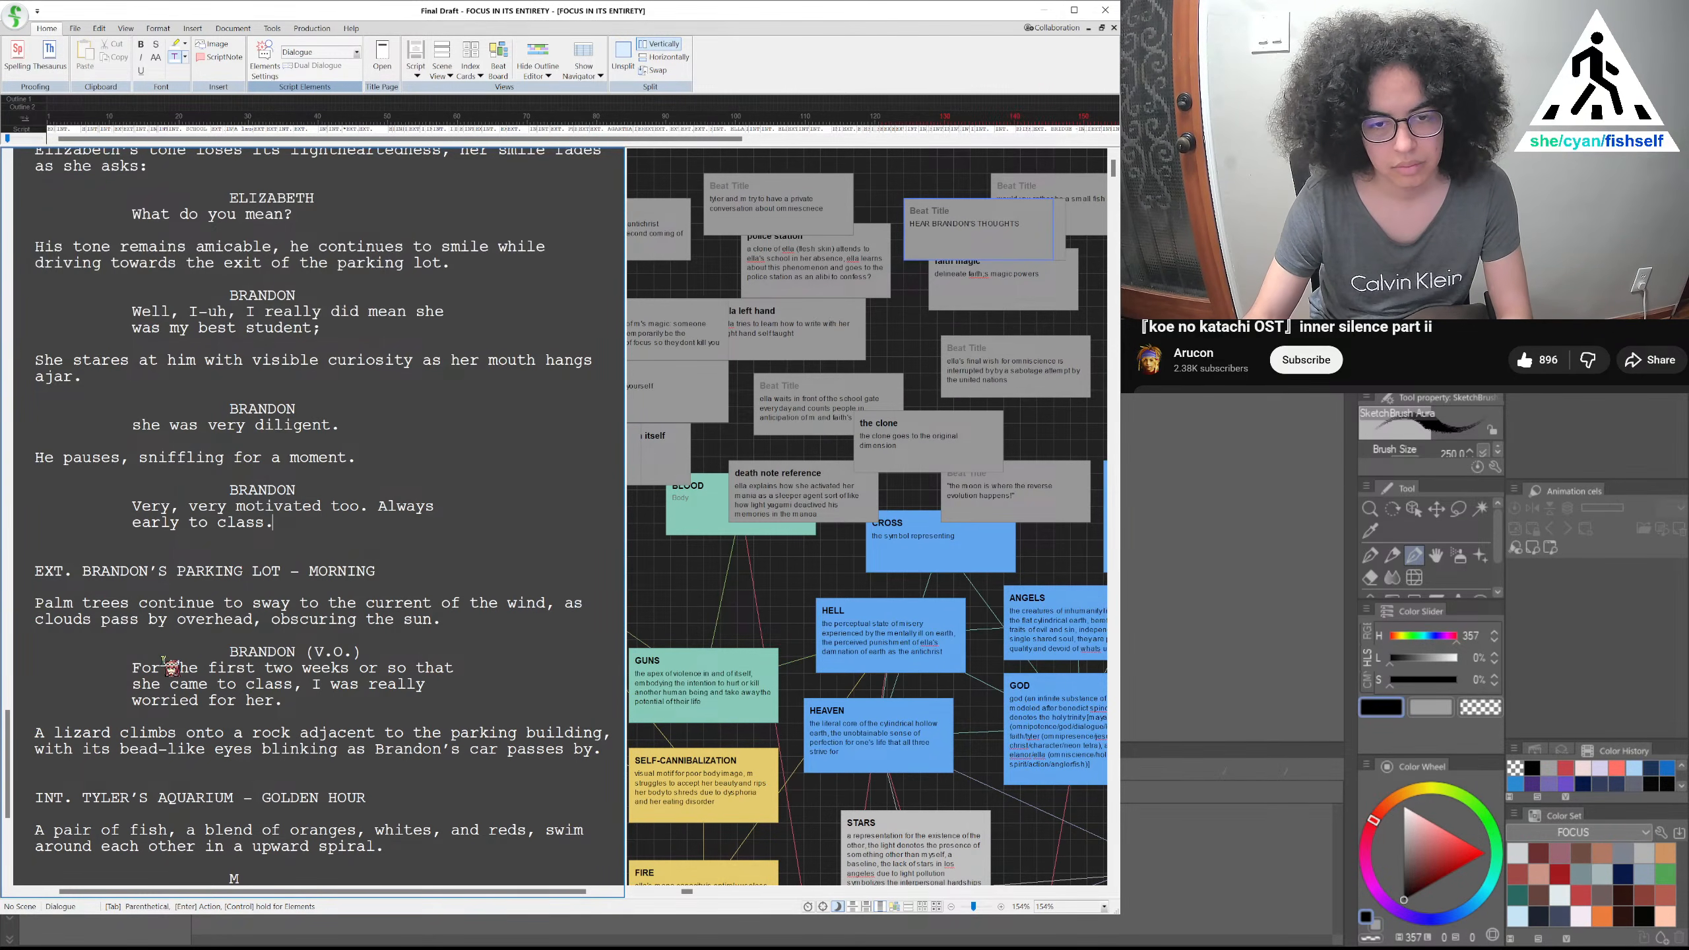
Replace "For the first two weeks or so that she came to class," with "But" at the start of Brandon's voice-over
left_click(136, 668)
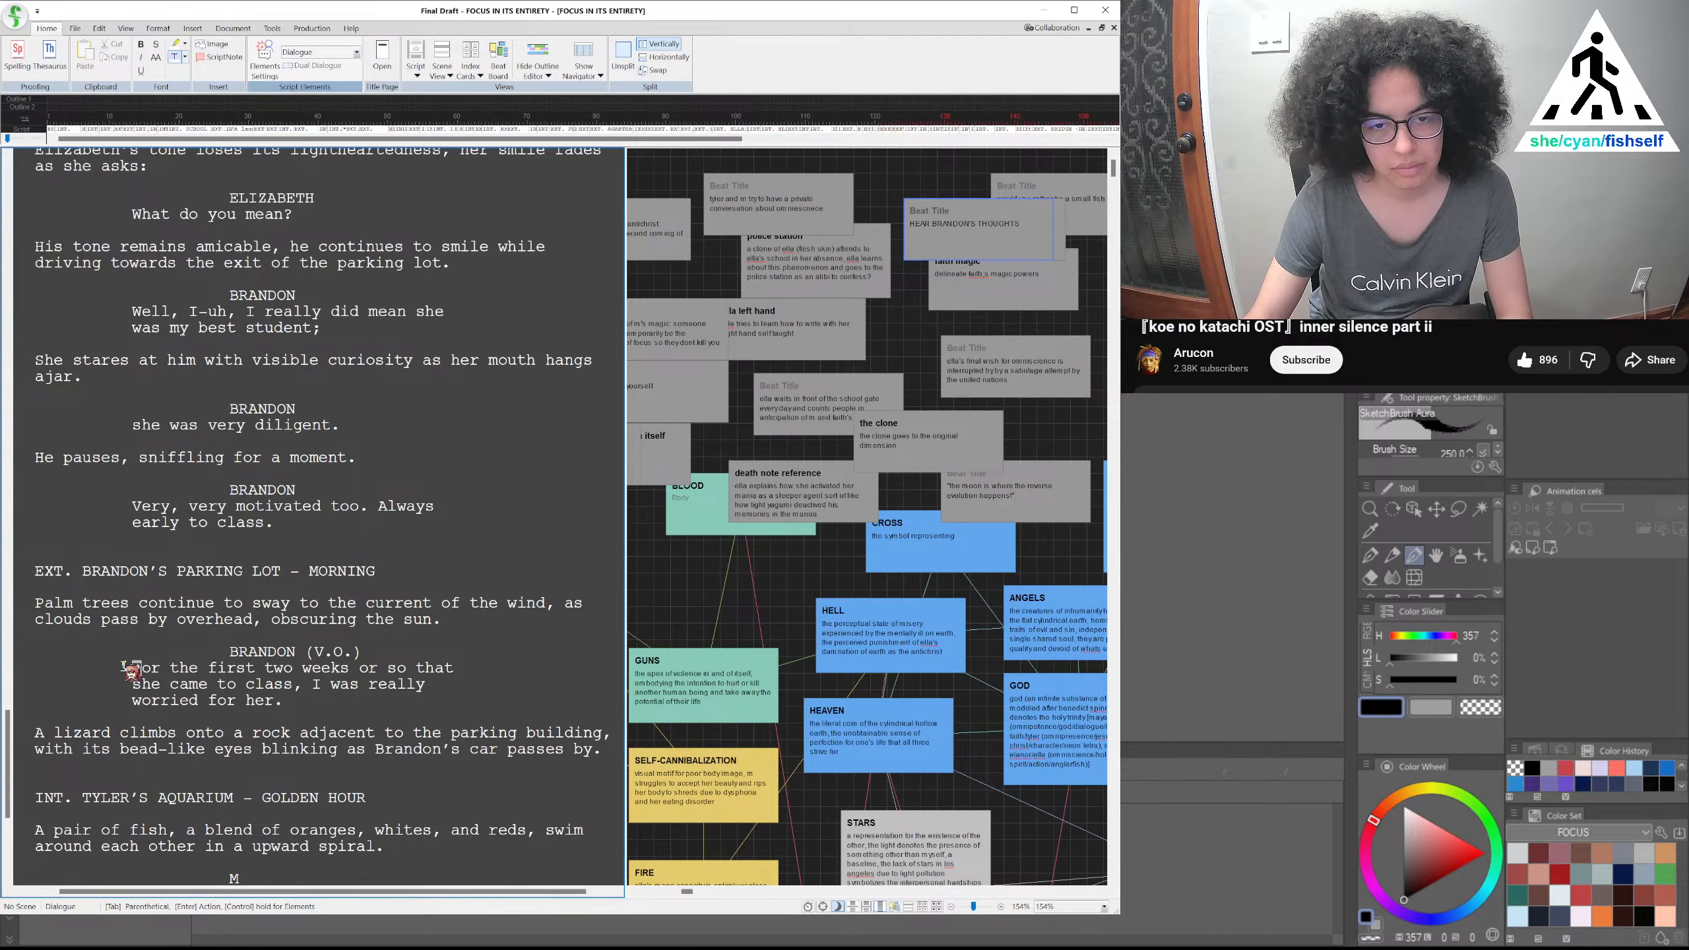
left_click(348, 685)
left_click_drag(315, 687, 137, 668)
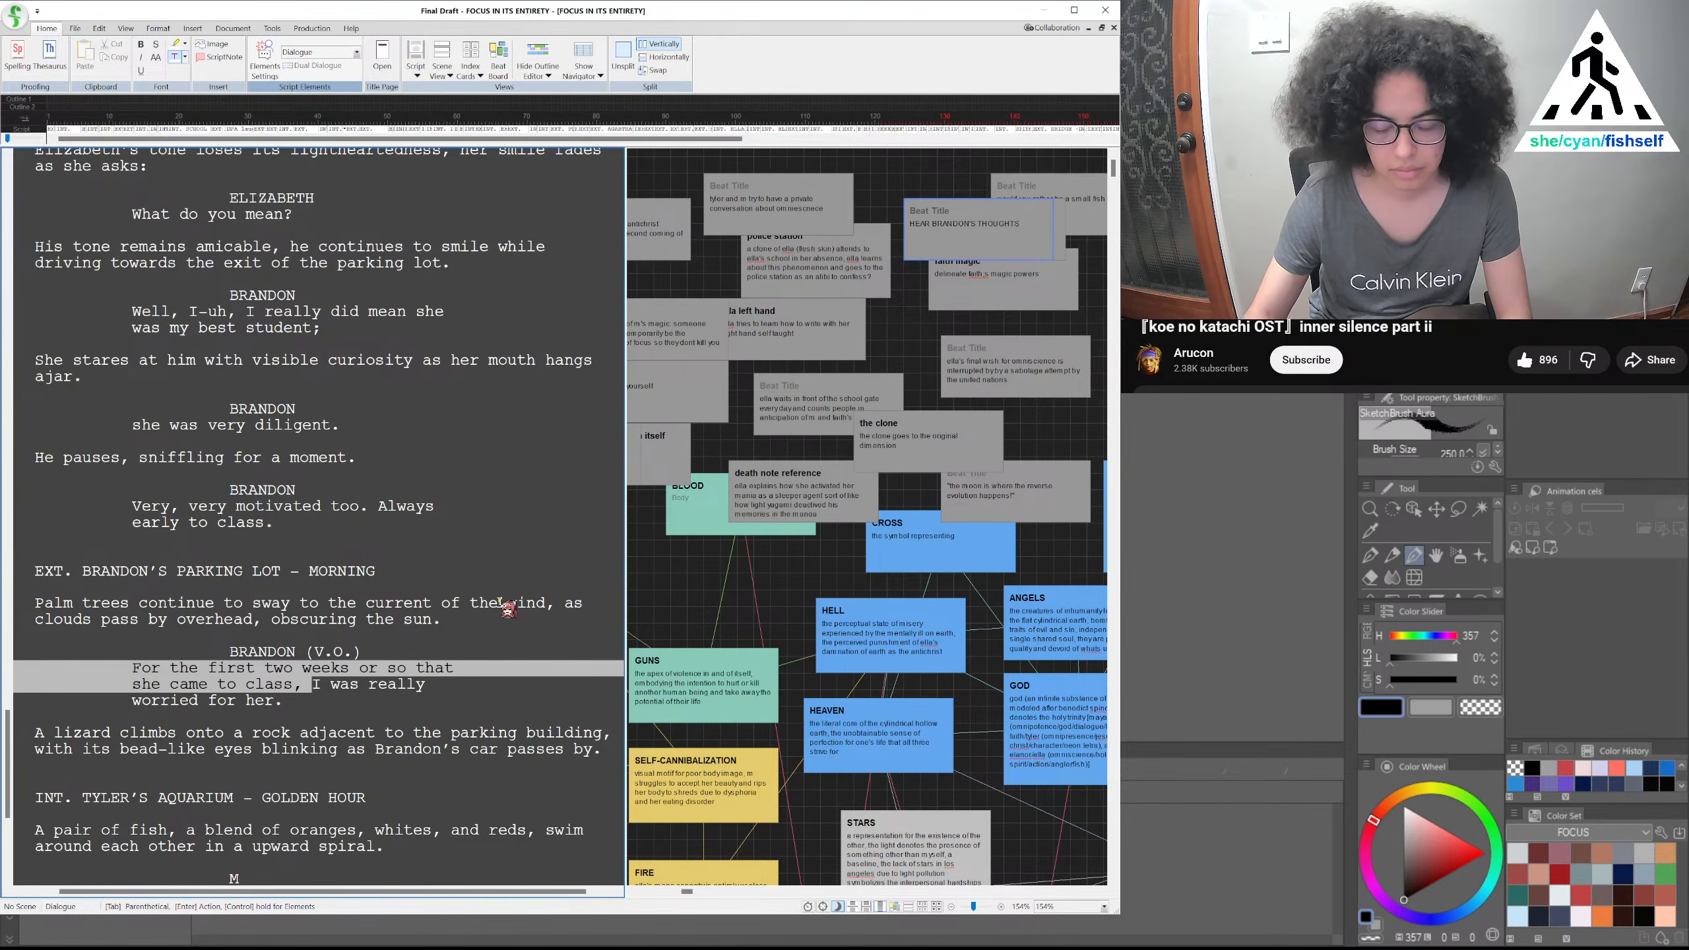
key("BackSpace")
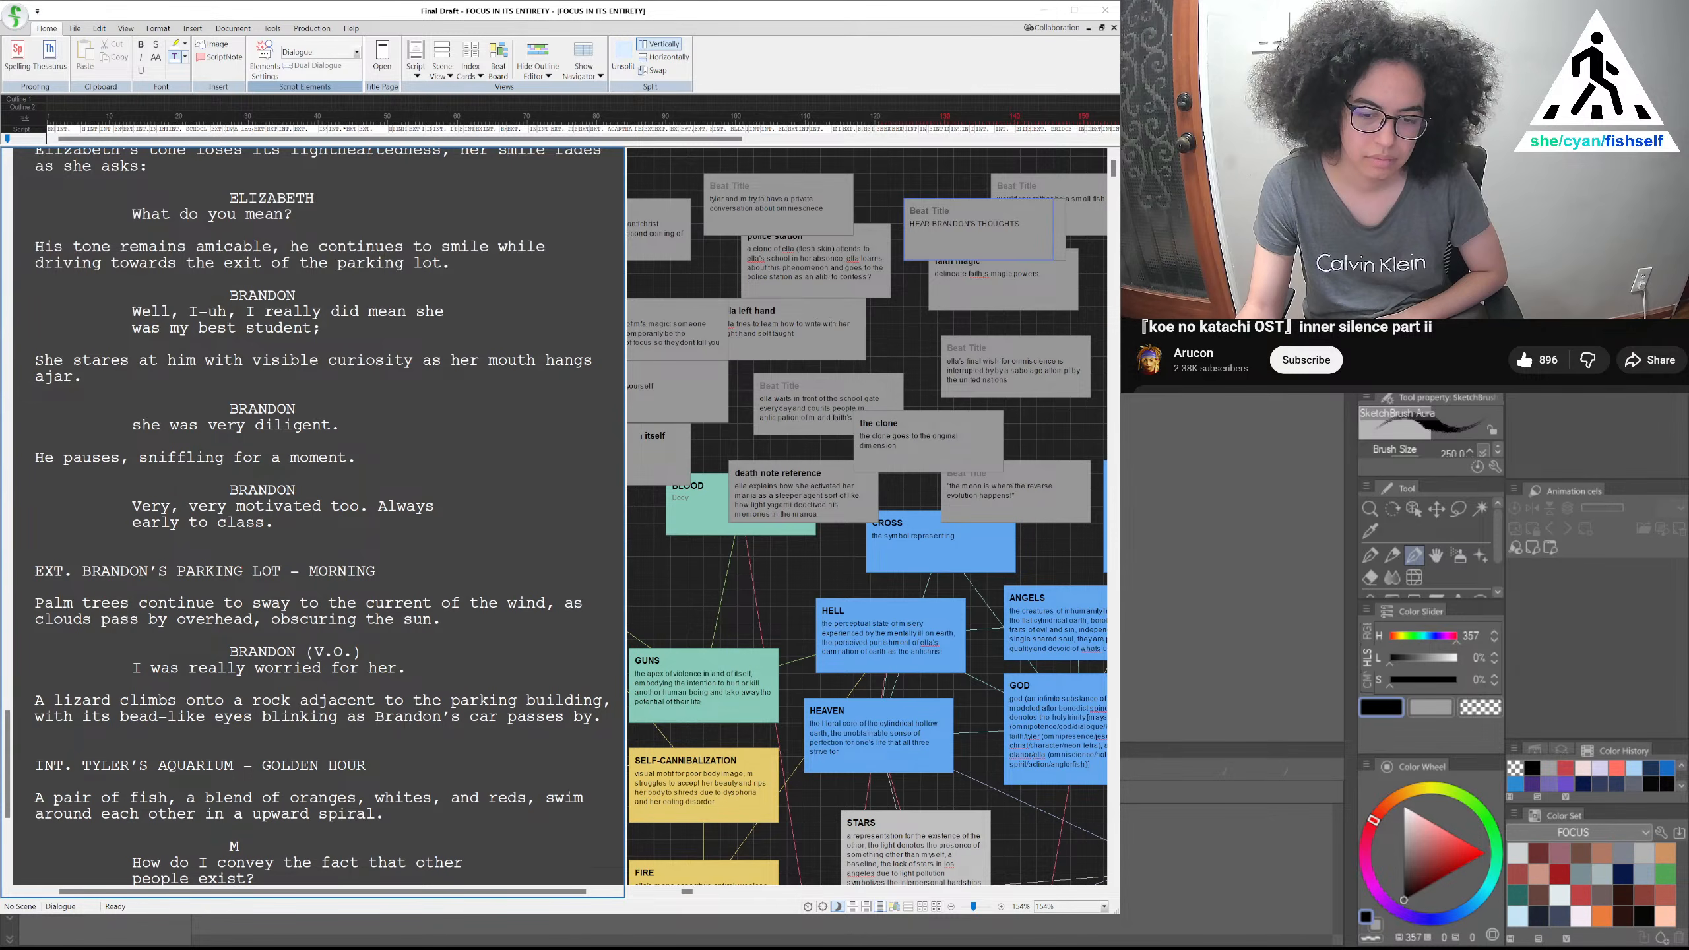
left_click(132, 667)
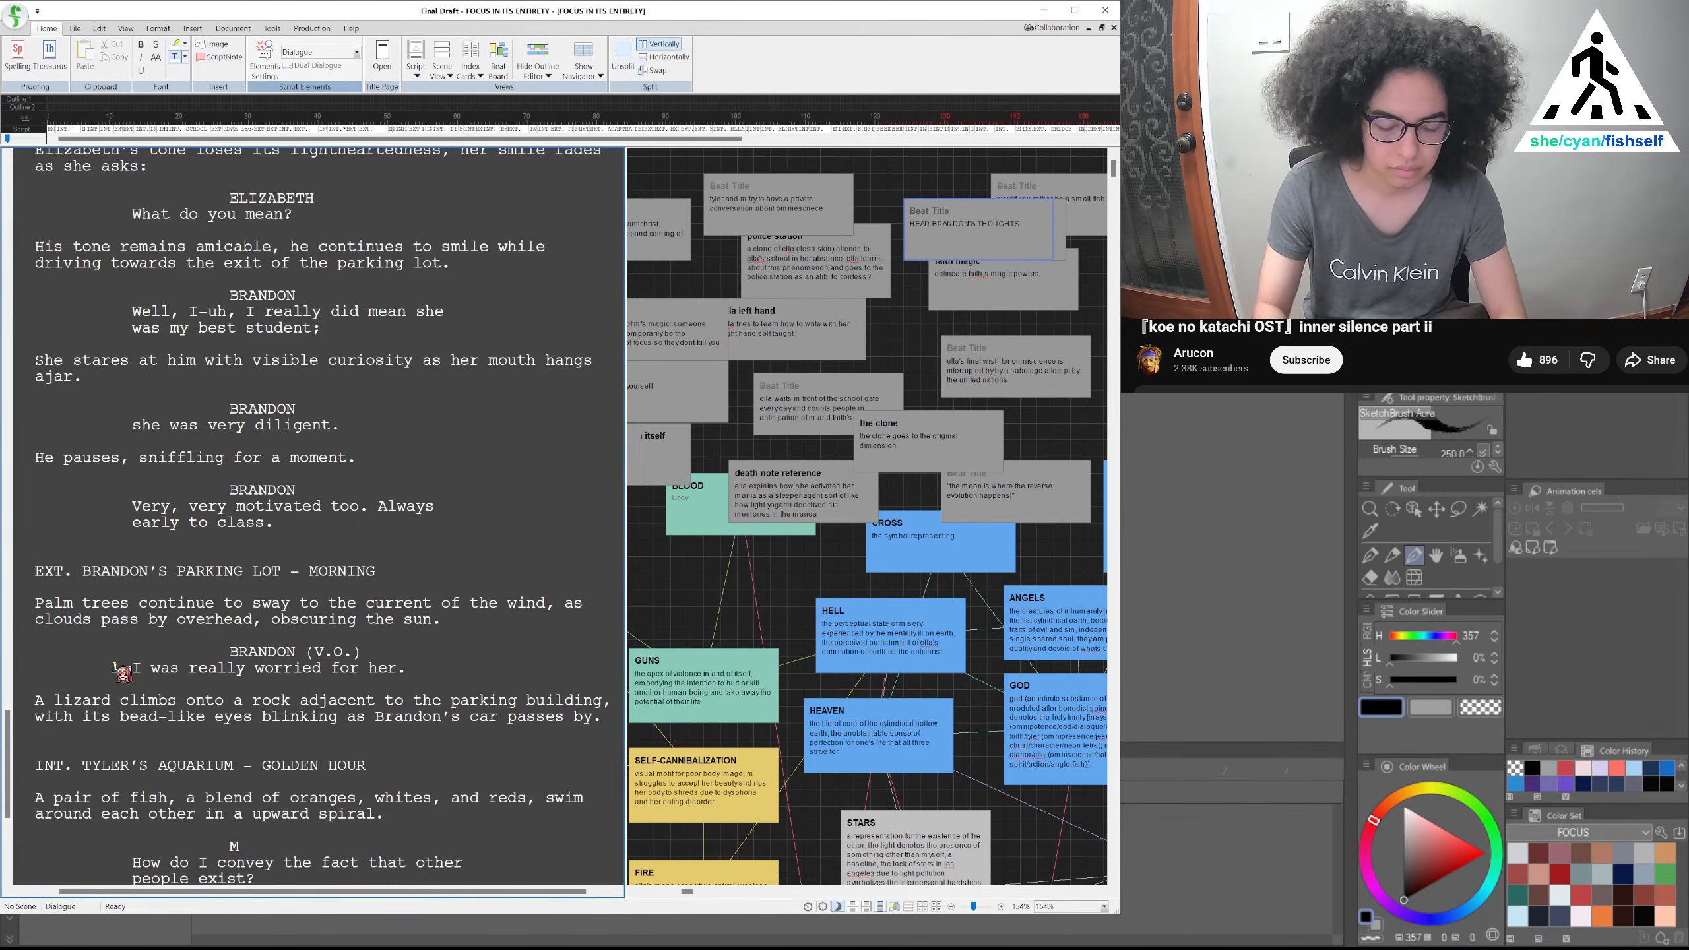
type("But")
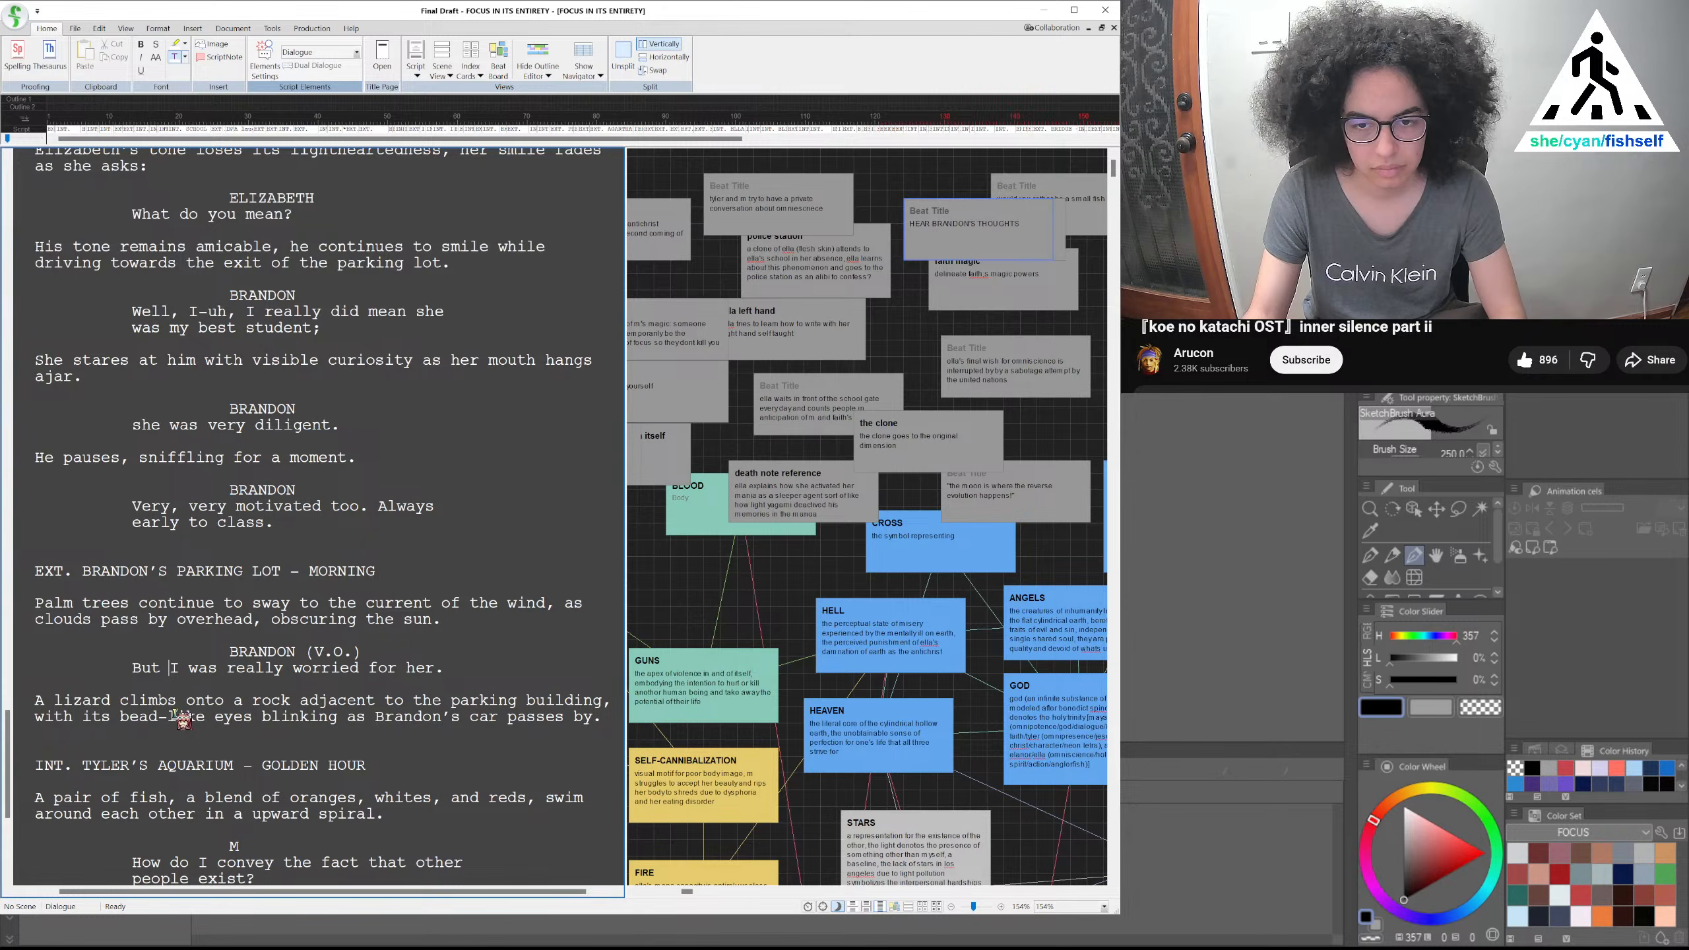
Shorten "parking building" to "building" in the lizard action line
left_click(517, 698)
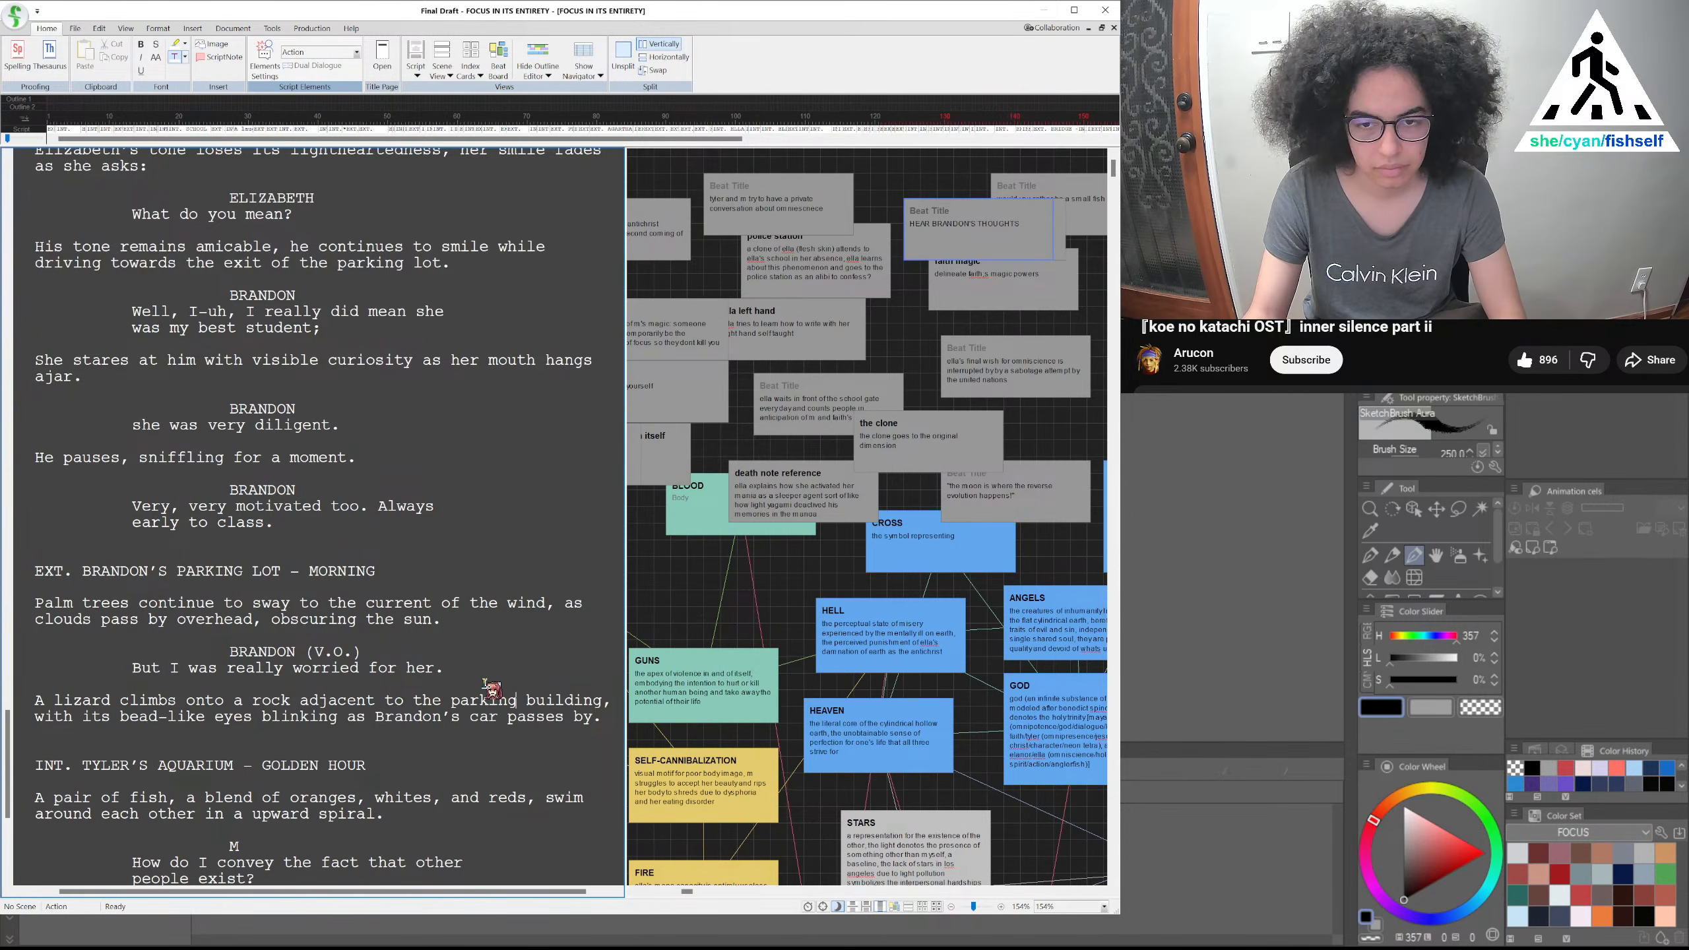
key("BackSpace")
key("BackSpace")
key("BackSpace")
key("BackSpace")
key("BackSpace")
key("BackSpace")
key("BackSpace")
key("BackSpace")
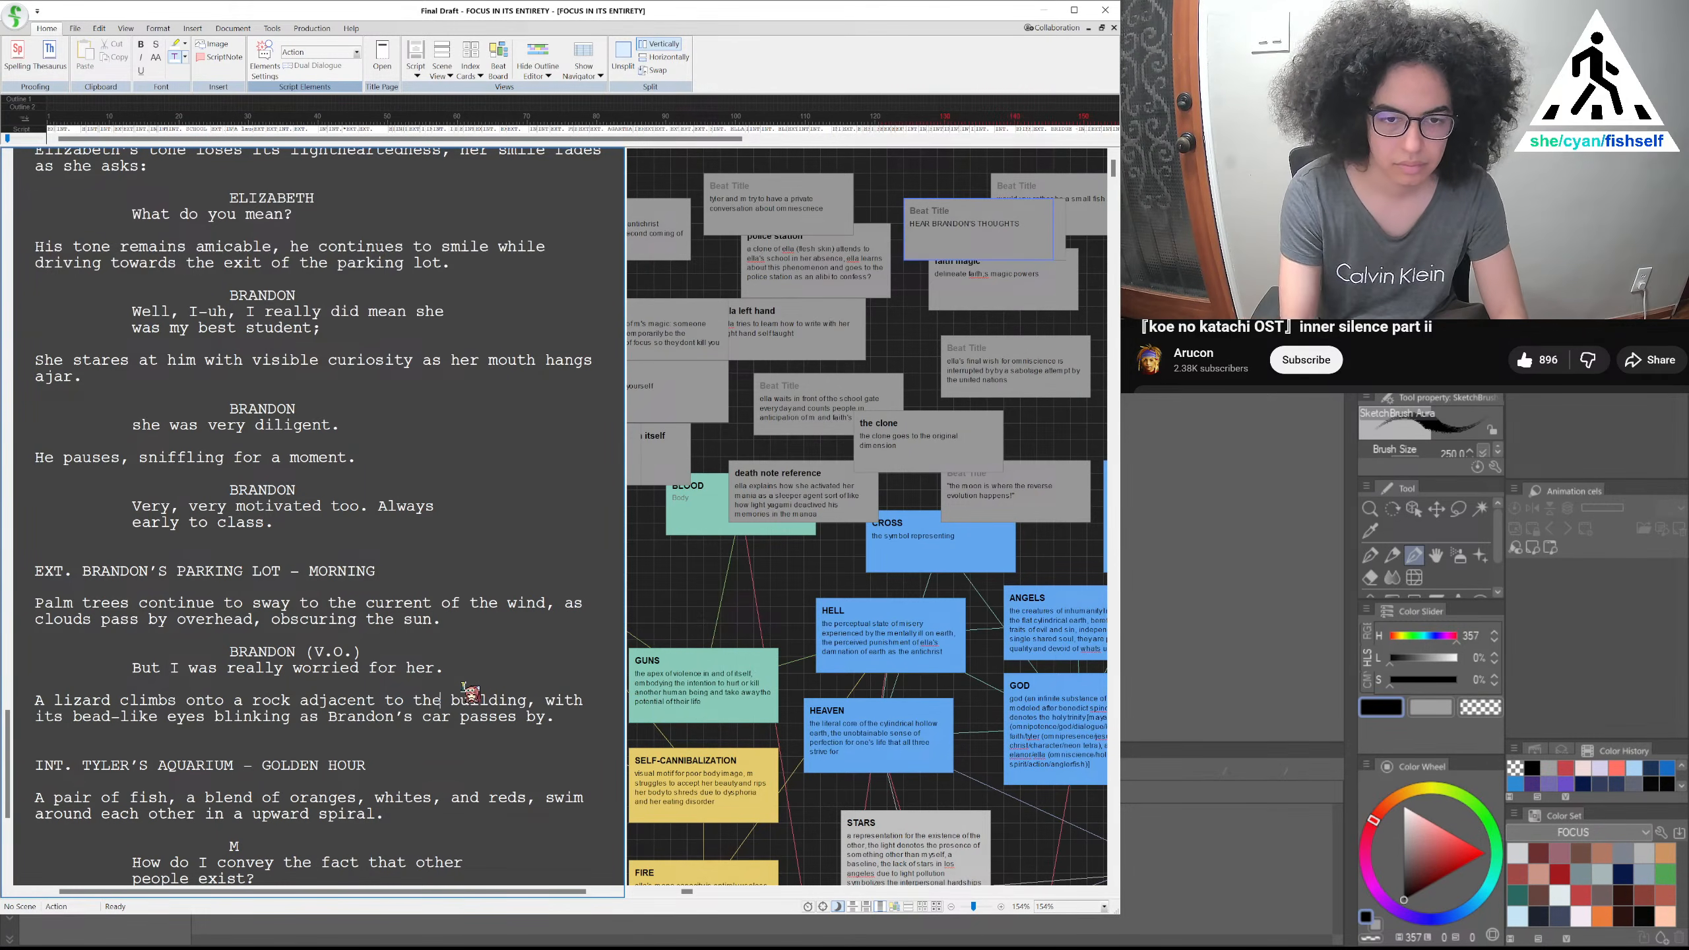
key("Delete")
key("Delete")
key("Delete")
key("Delete")
key("Delete")
key("Delete")
key("Delete")
key("Delete")
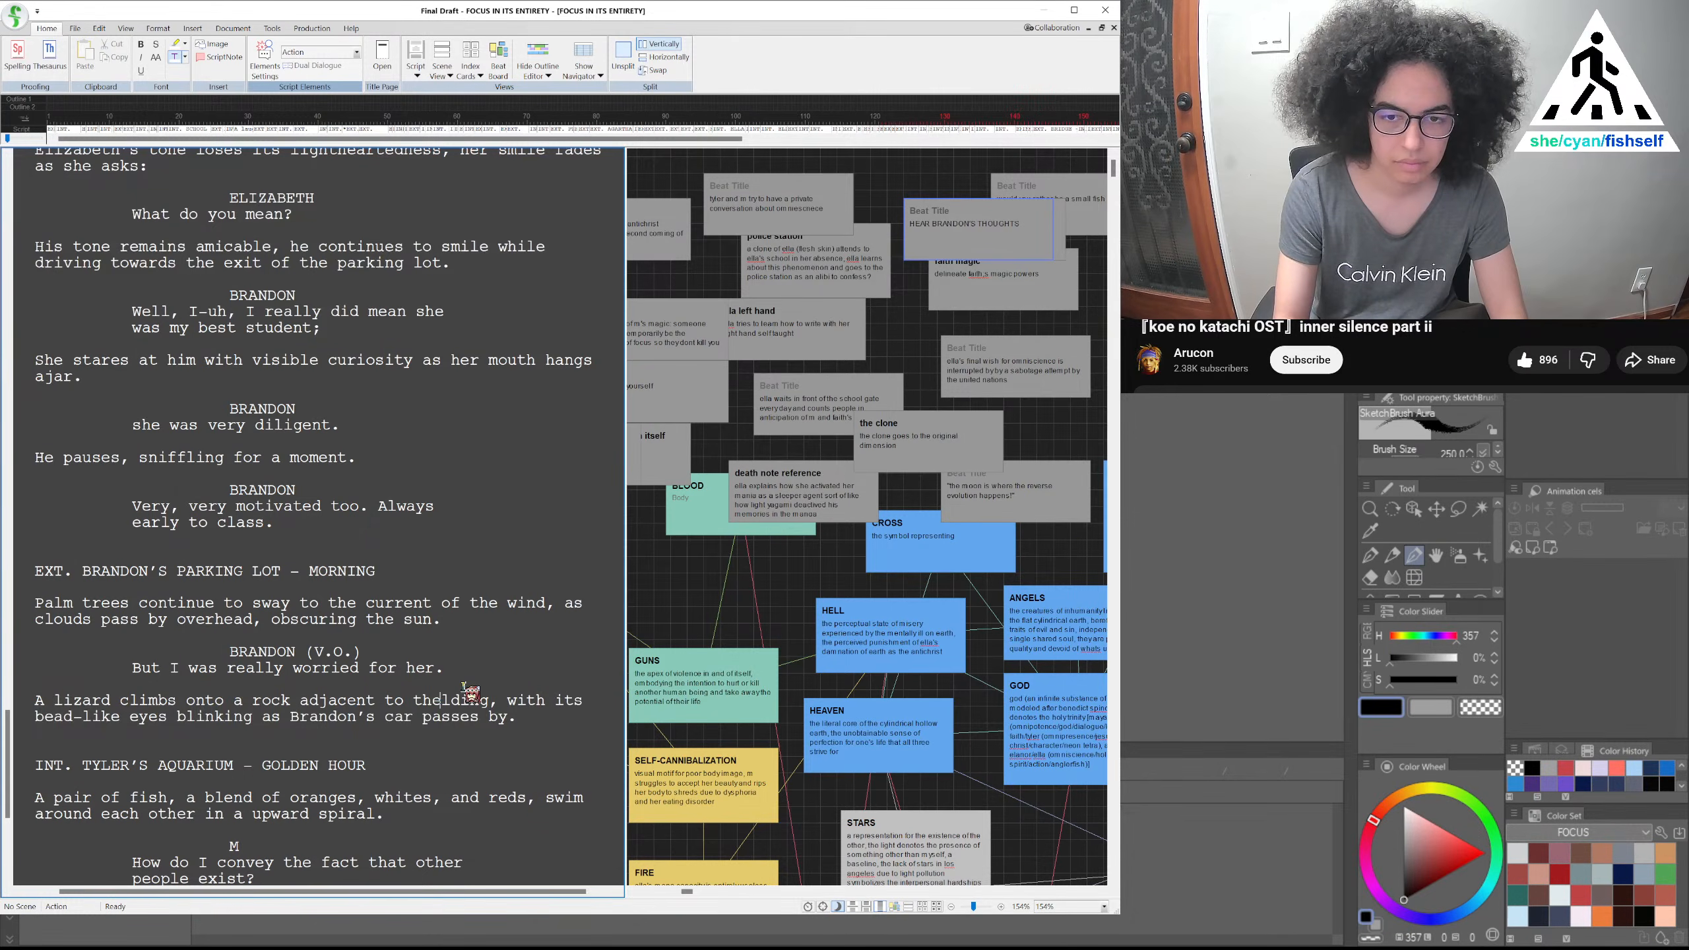
type("building")
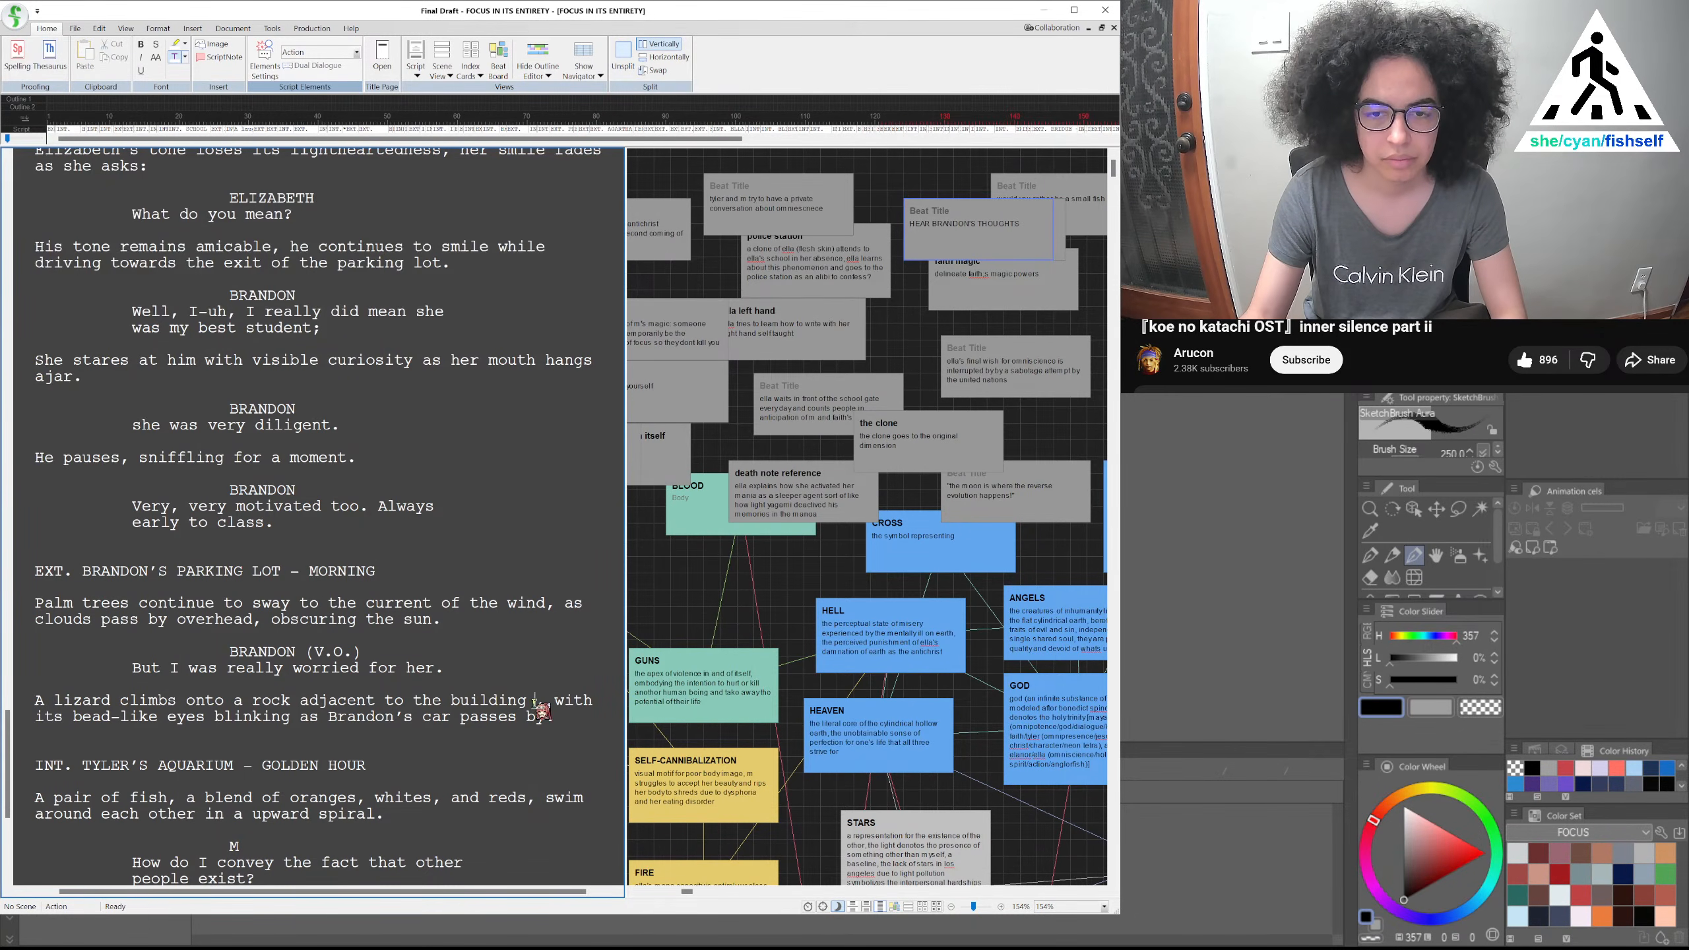
Replace "building" with "parking garage" in the lizard action line and "LOT" with "GARAGE" in the exterior scene heading above it
double_click(466, 704)
type("parking garage")
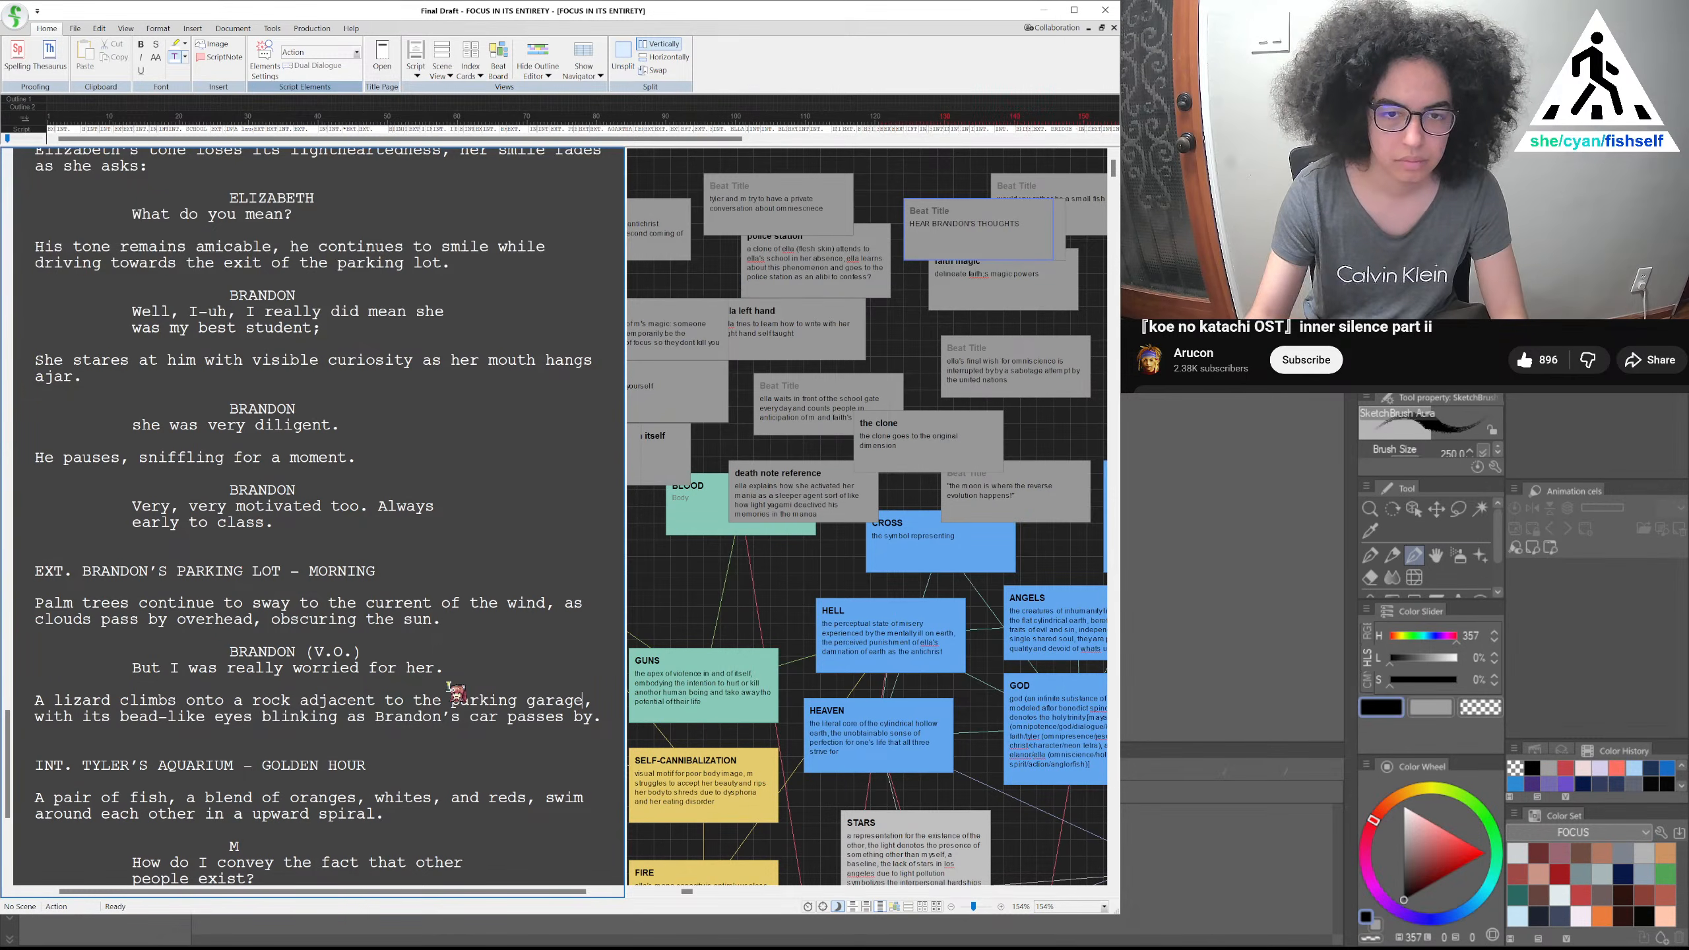
left_click(265, 573)
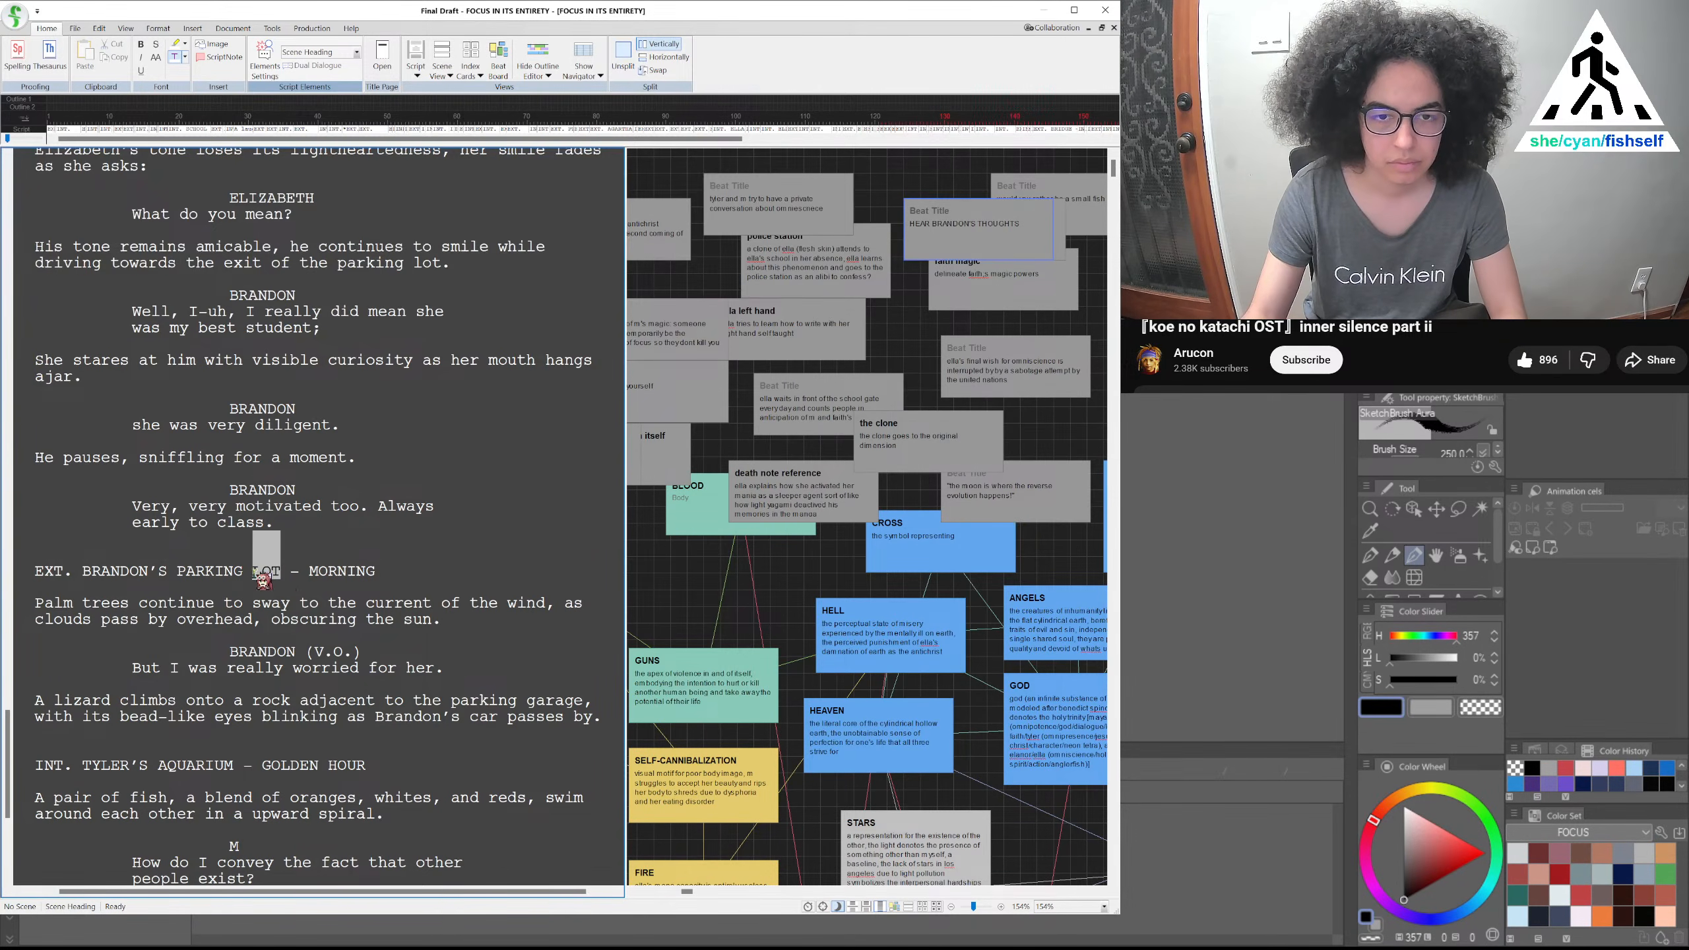
key("BackSpace")
type("GARGAGE")
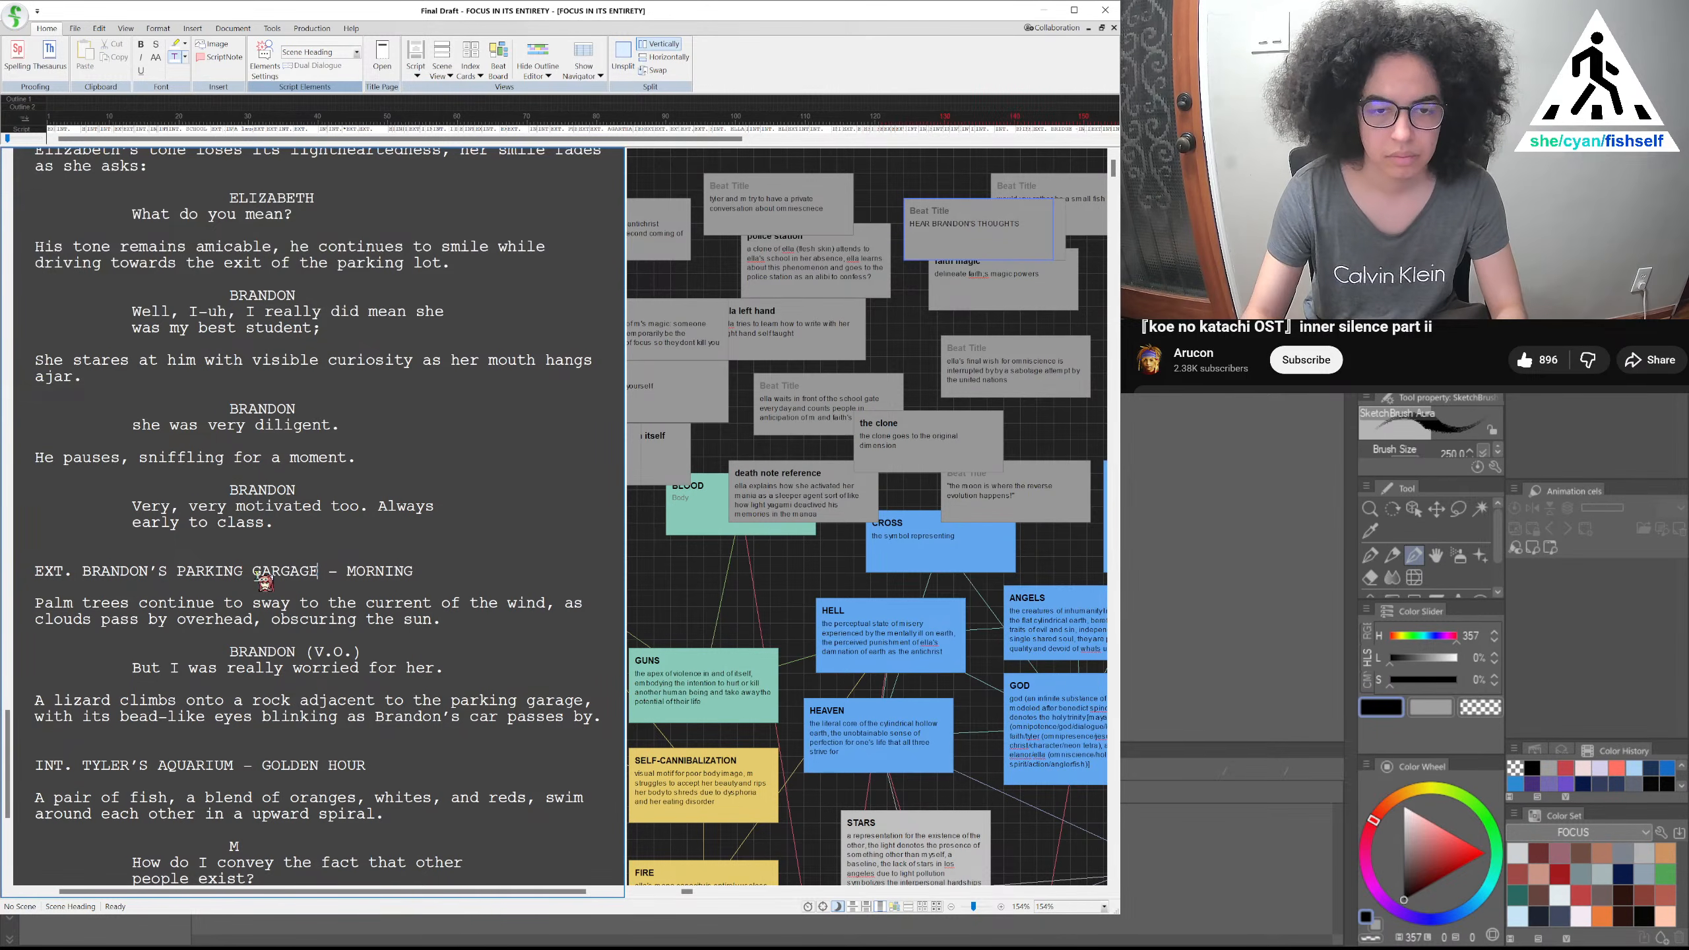
key("BackSpace")
key("BackSpace")
key("BackSpace")
key("BackSpace")
type("AGE")
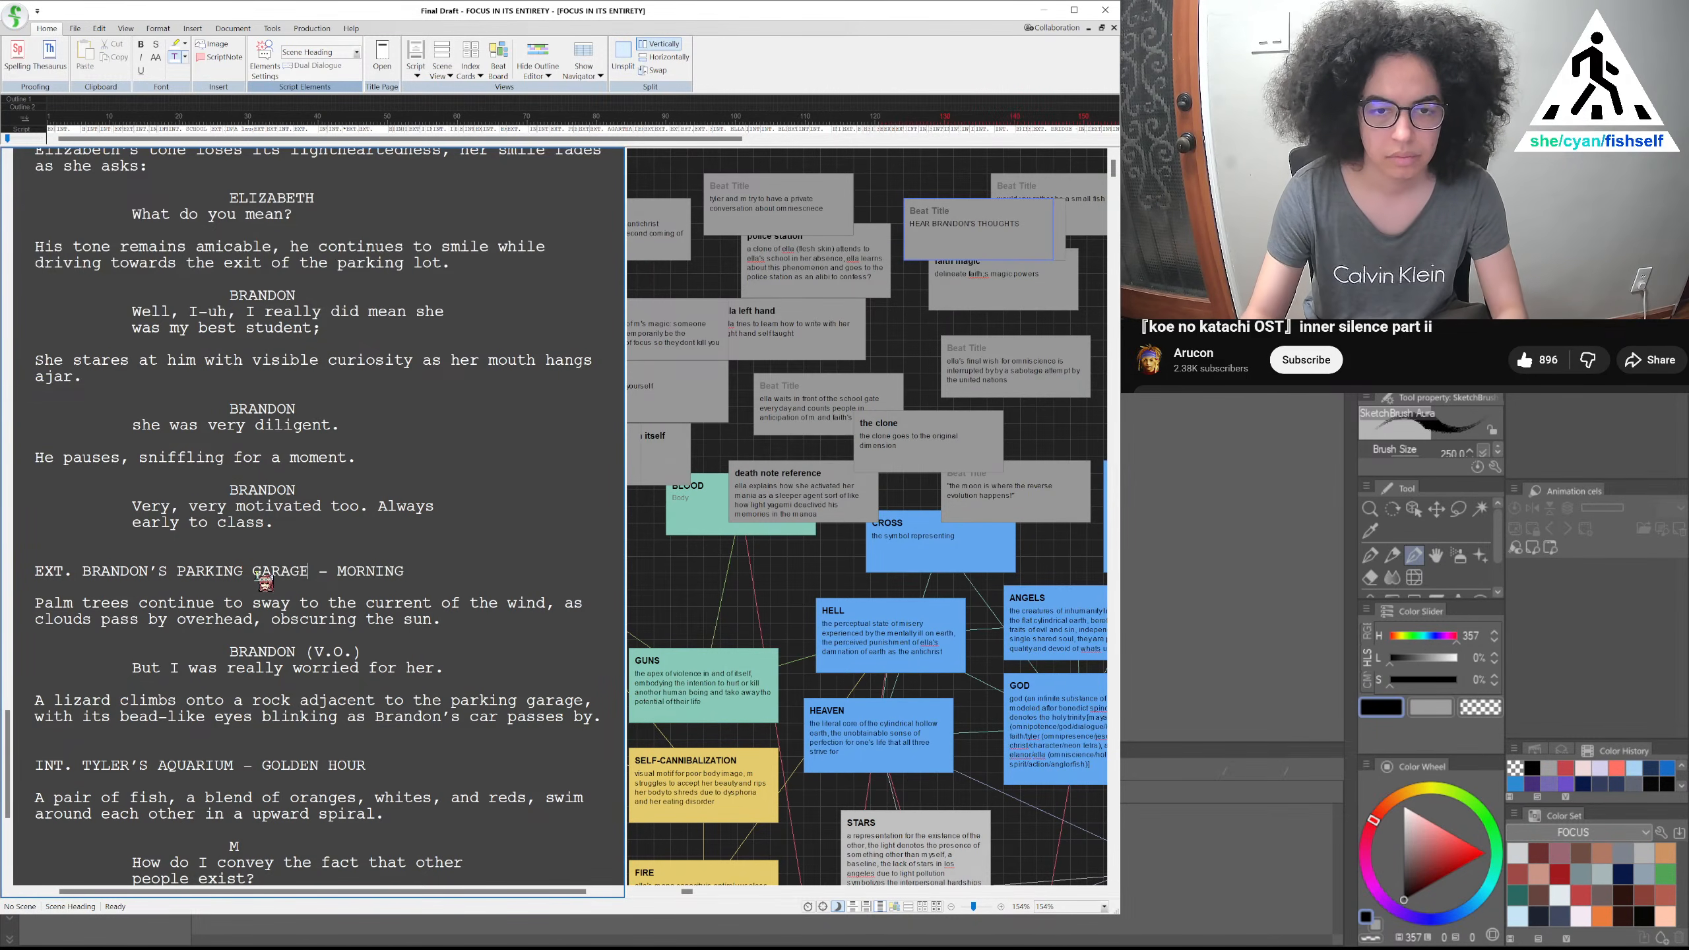
Change the earlier interior parking lot scene heading to "INT. BRANDON'S PARKING GARAGE - MORNING"
scroll(258, 576, "up", 15)
scroll(258, 576, "up", 15)
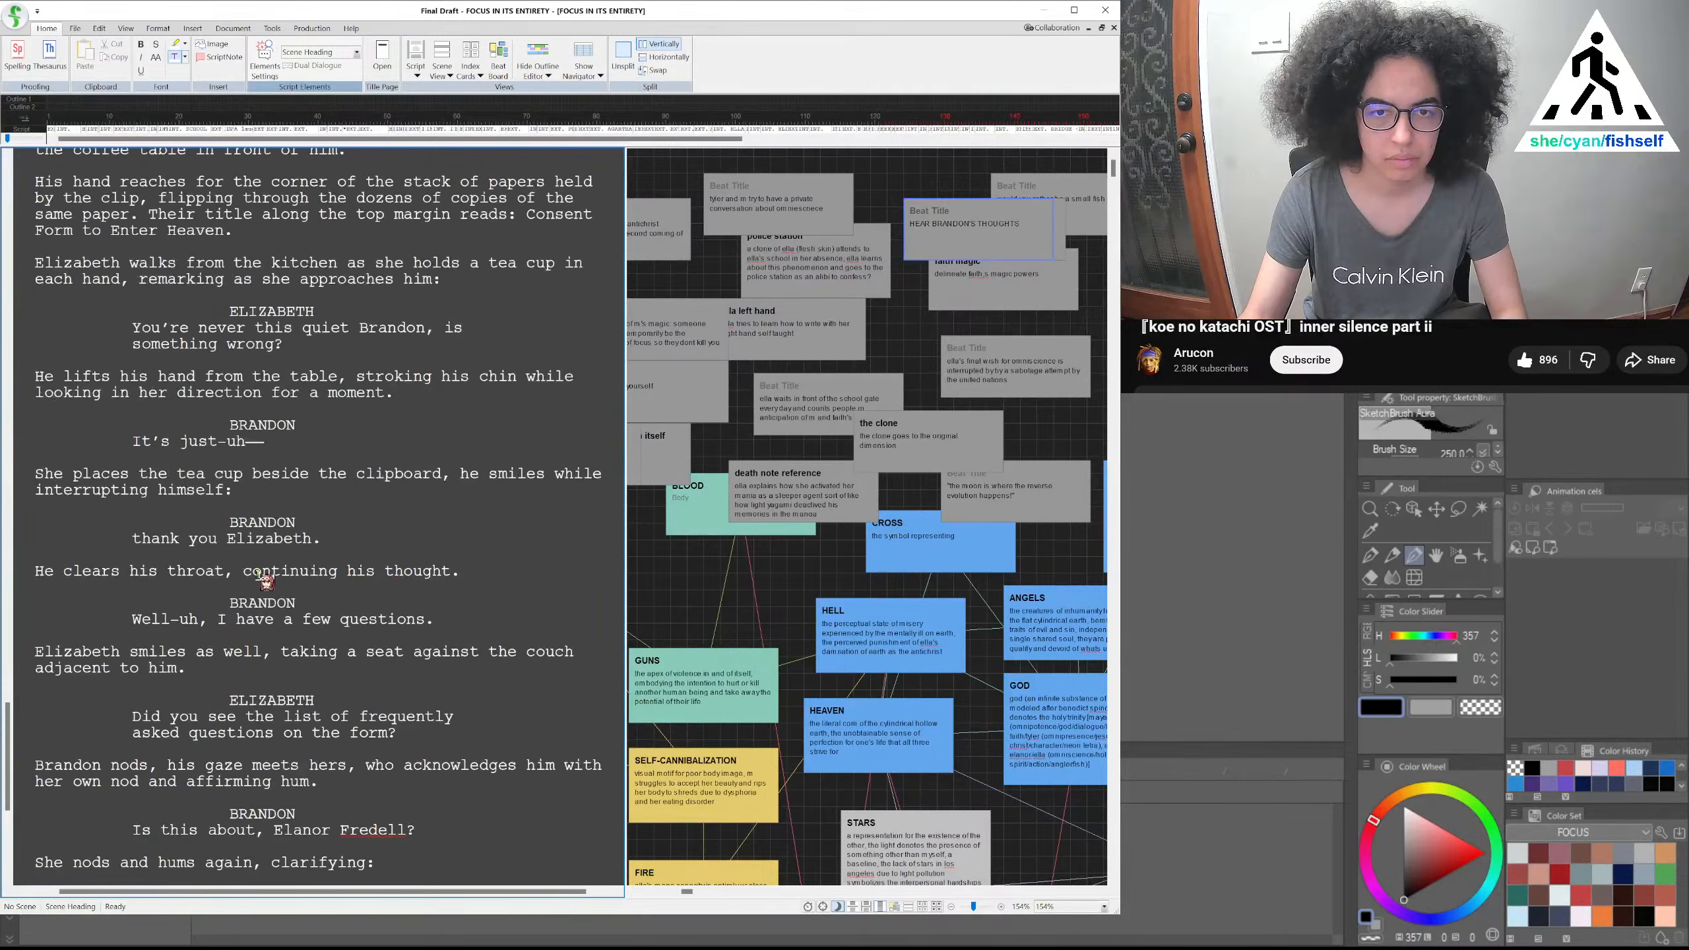
scroll(265, 582, "up", 7)
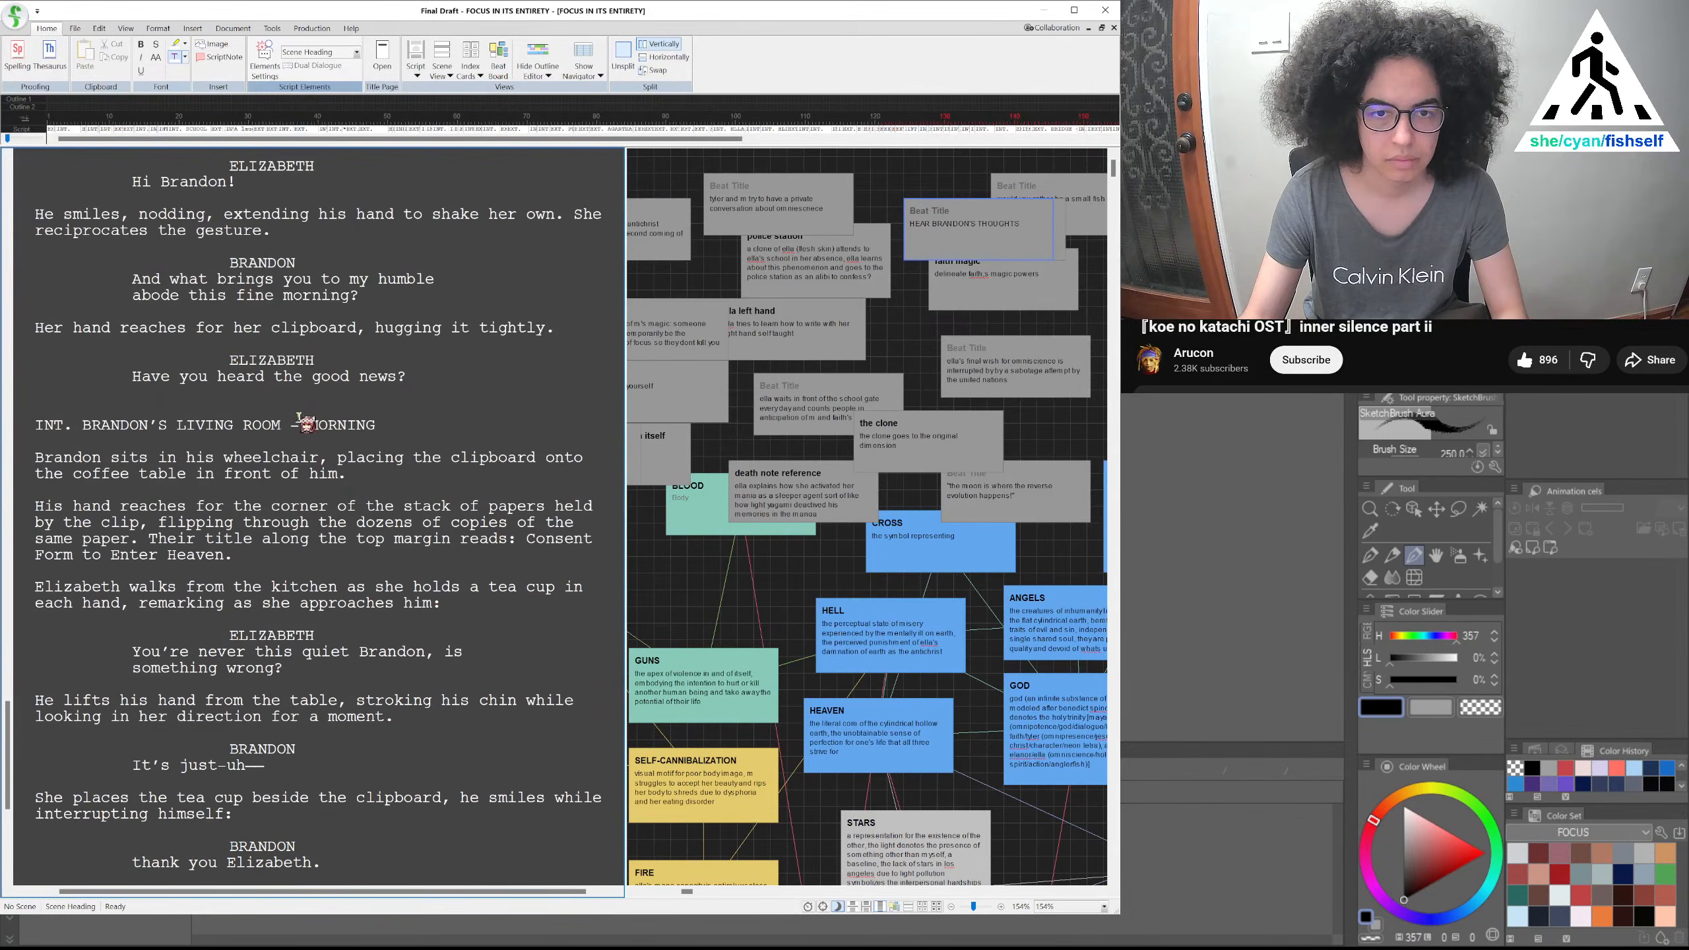
scroll(290, 433, "down", 20)
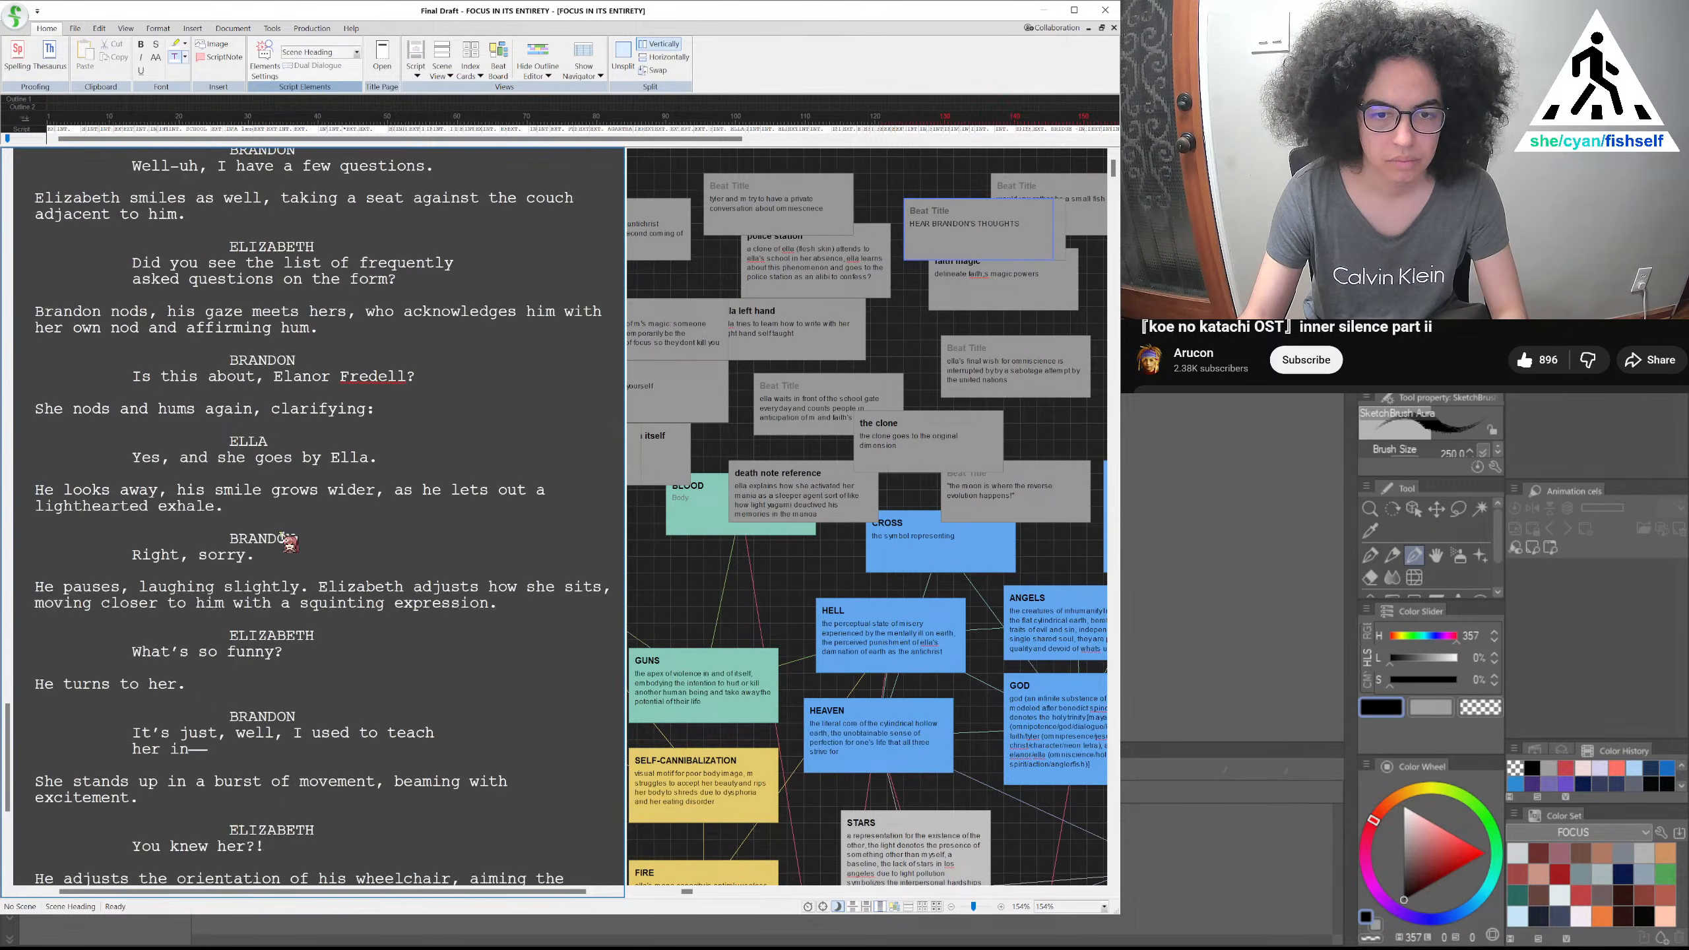
scroll(282, 563, "down", 2)
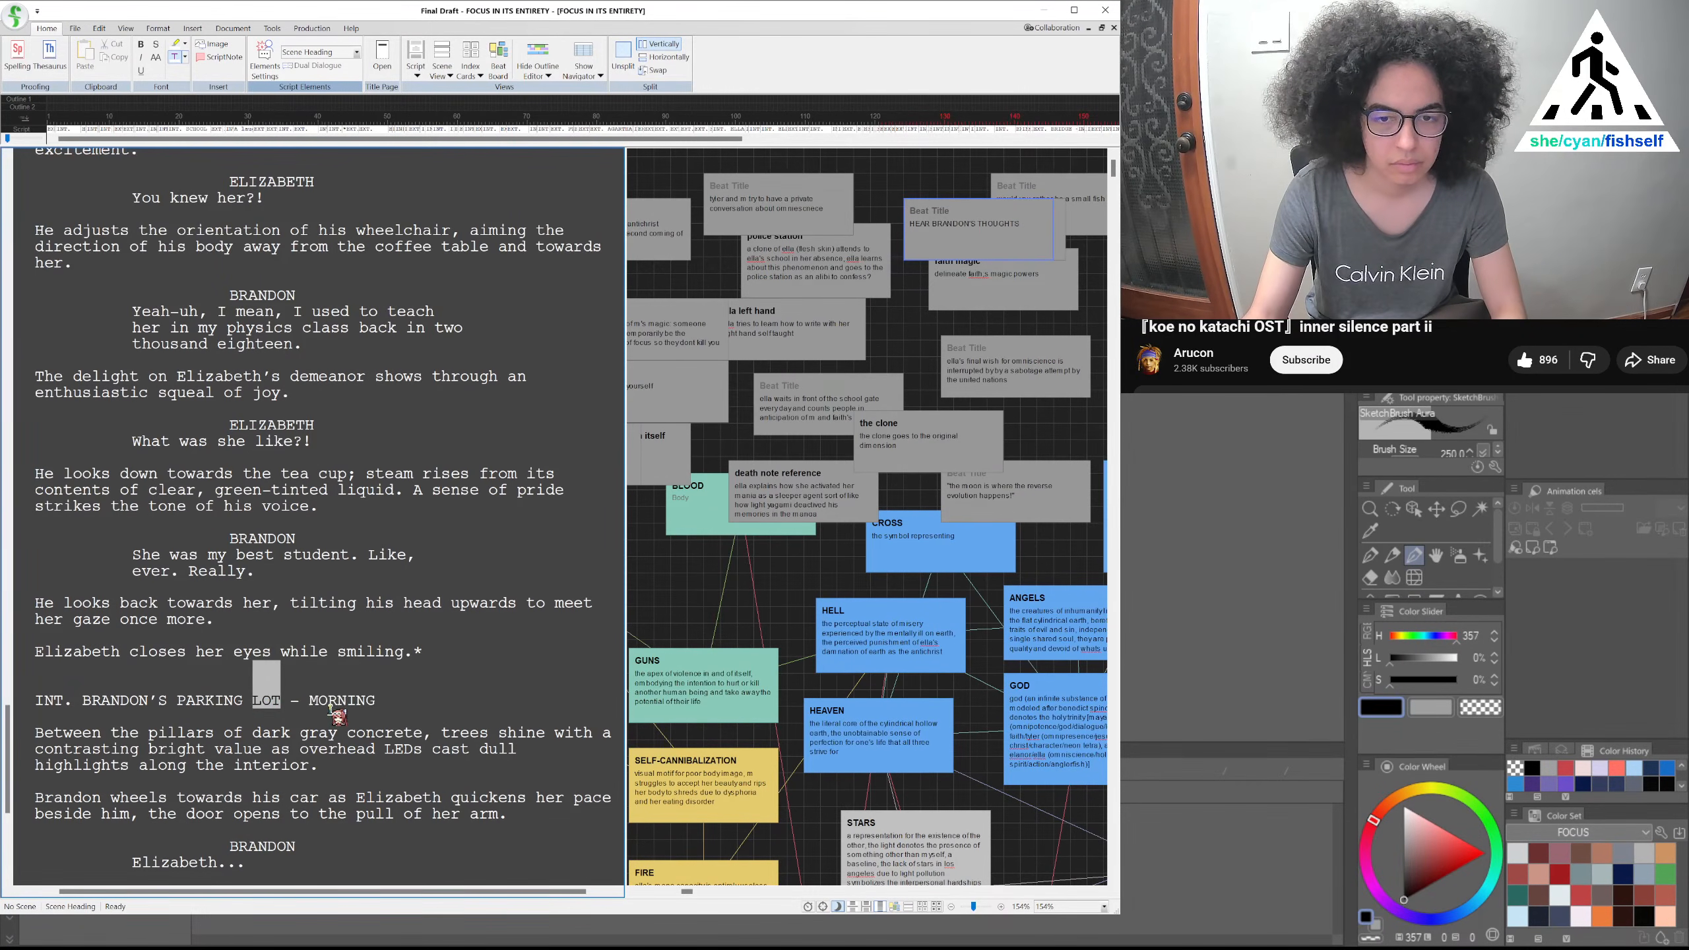
type("GARAGE")
Reread the script from the interior parking garage scene through Brandon's car dialogue and the exterior garage scene
scroll(345, 717, "down", 20)
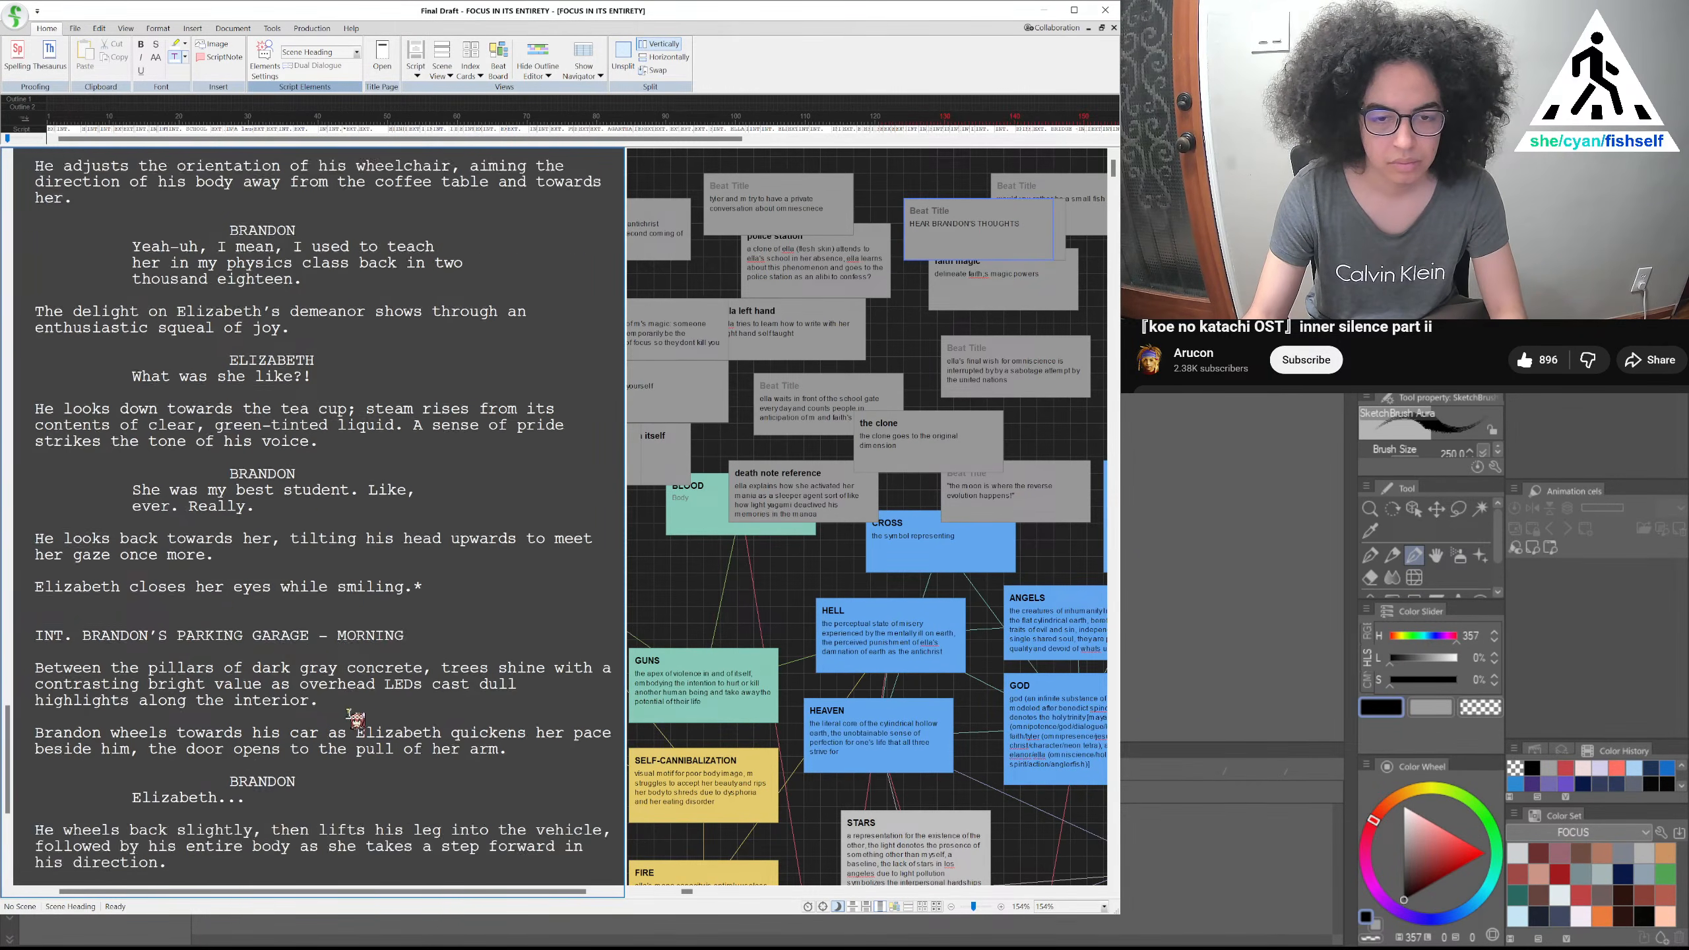
scroll(358, 719, "down", 12)
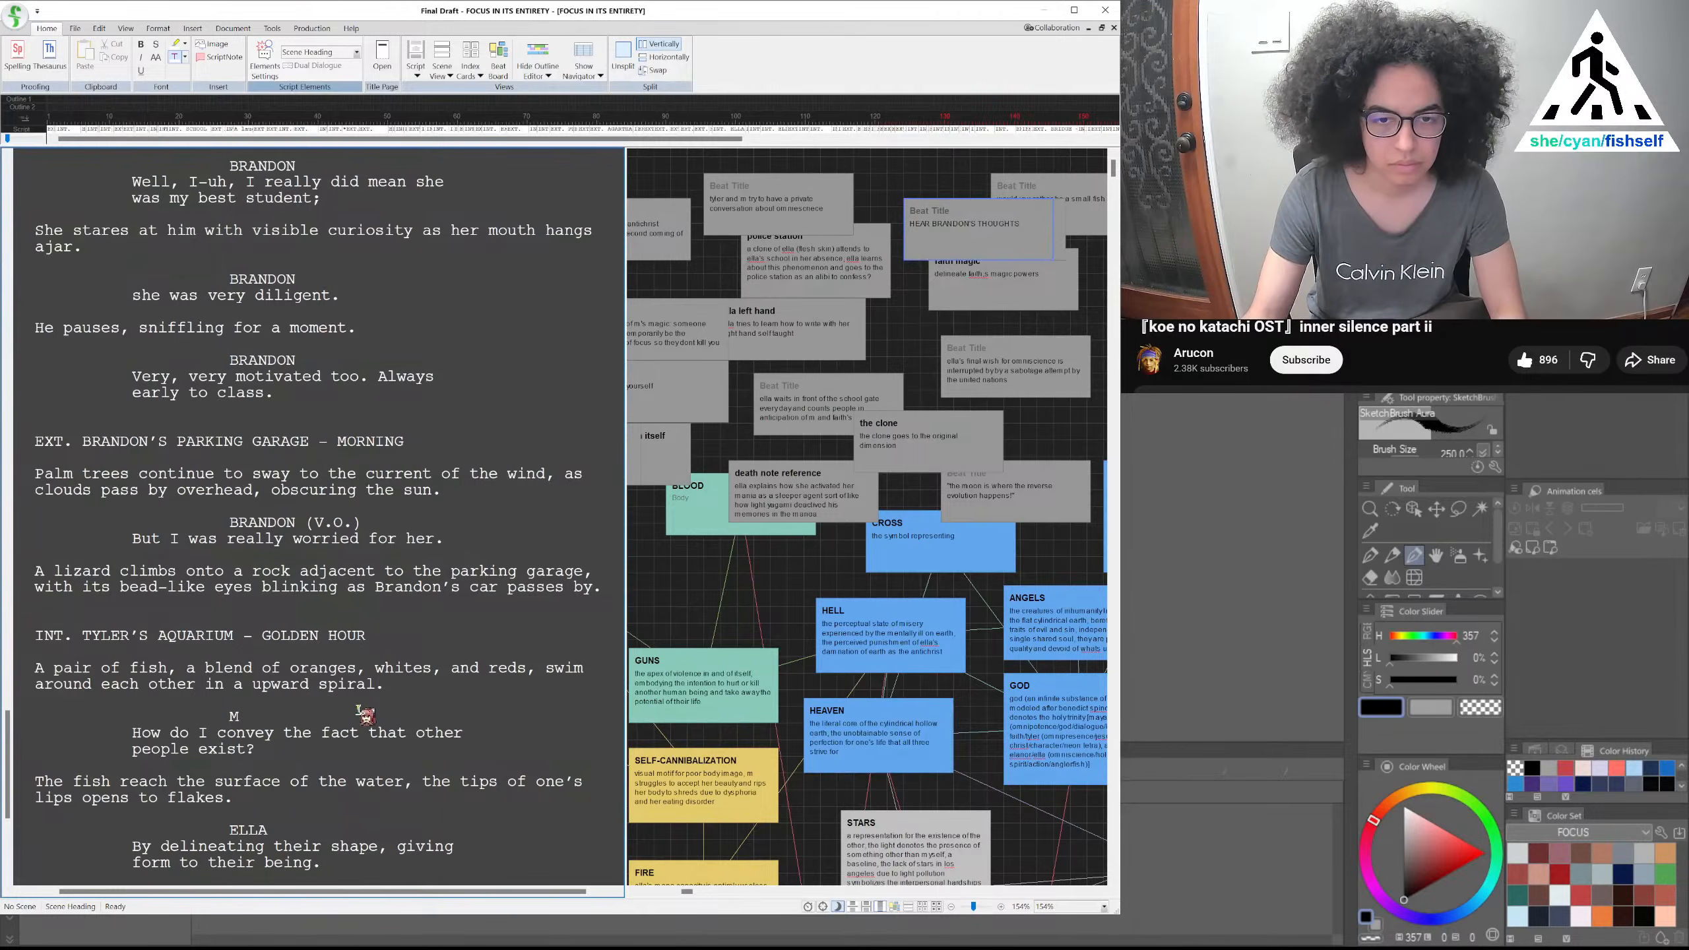
scroll(304, 707, "down", 2)
scroll(333, 689, "down", 5)
scroll(352, 708, "up", 8)
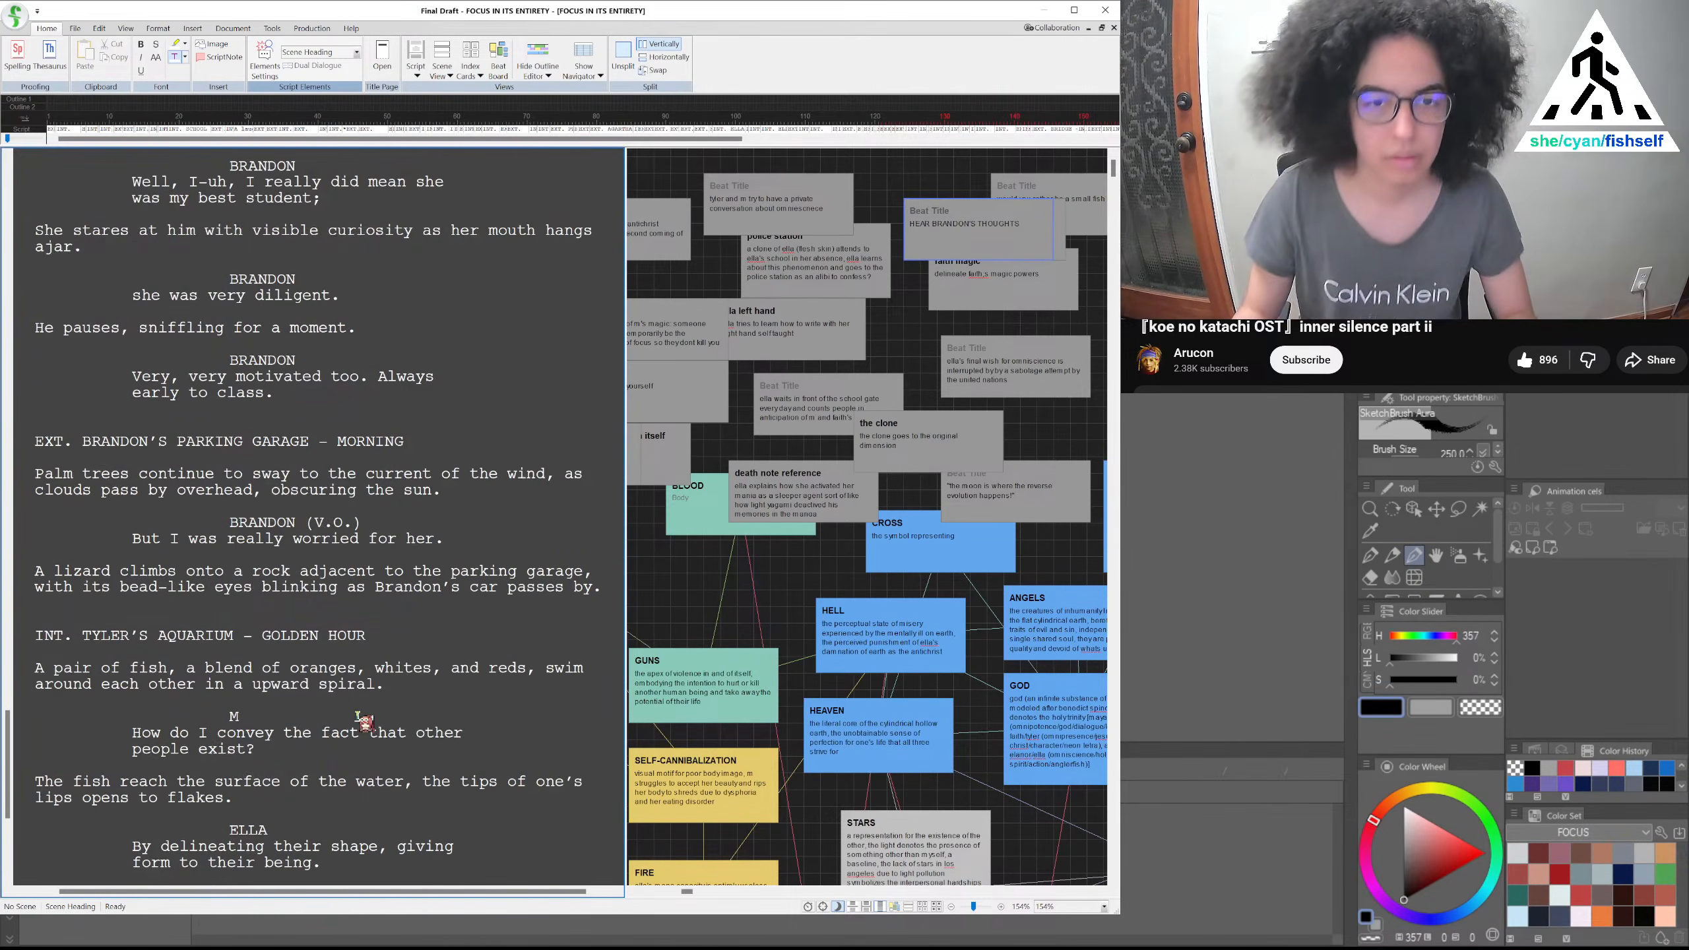
scroll(365, 721, "up", 2)
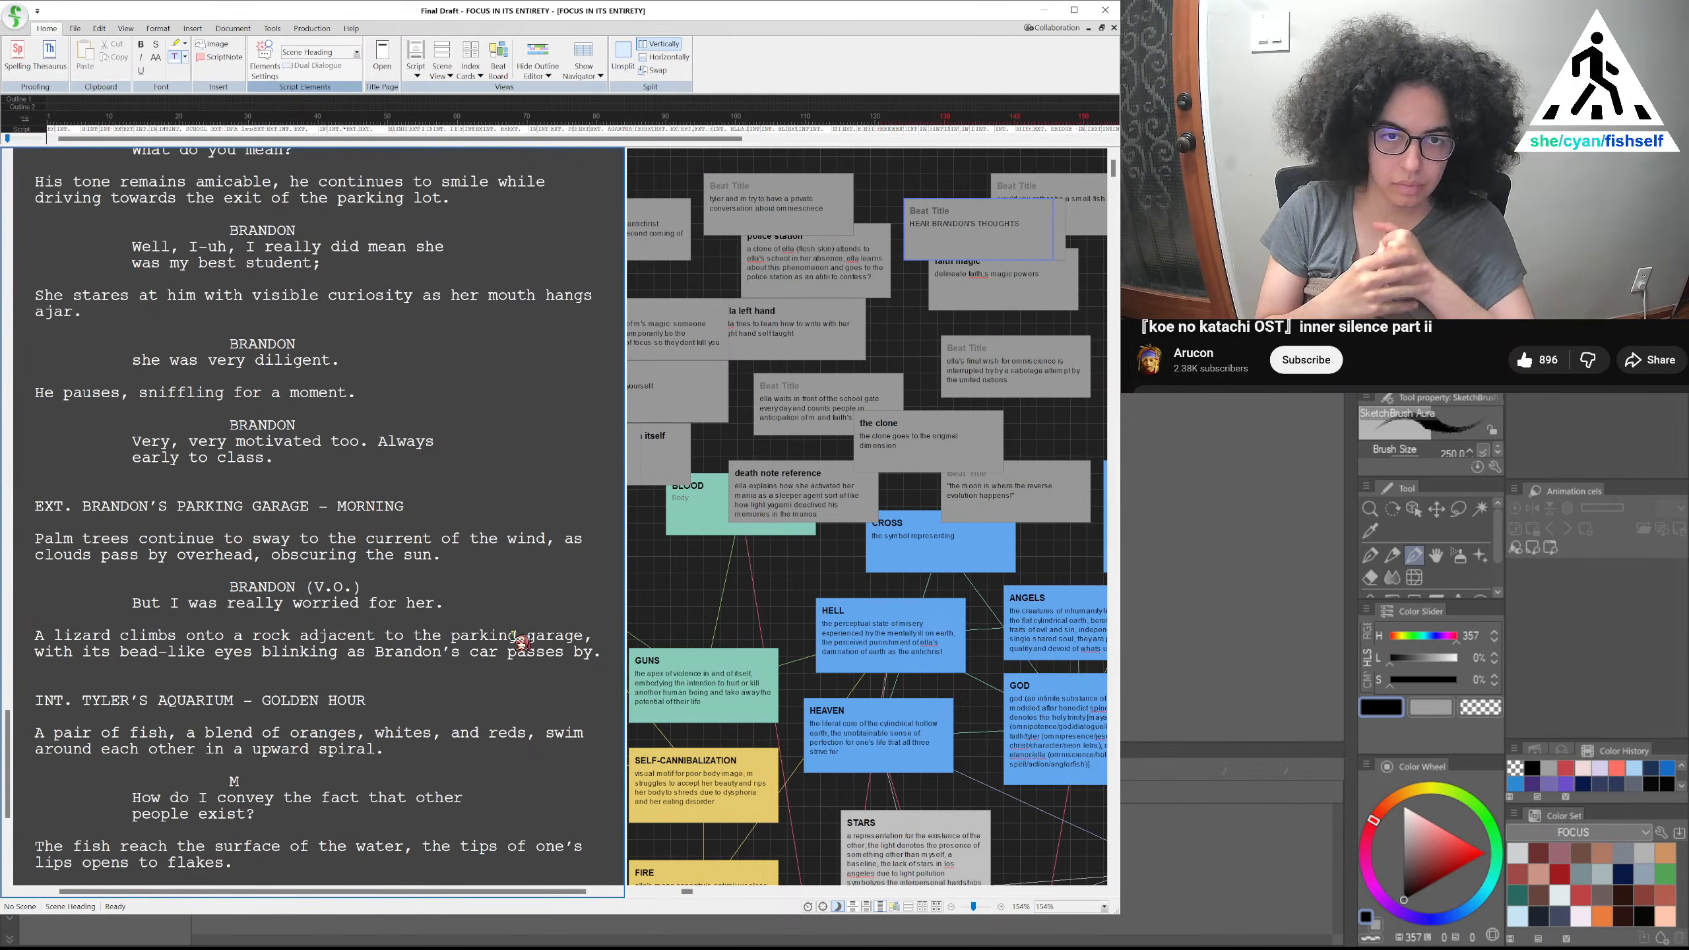
scroll(522, 597, "up", 4)
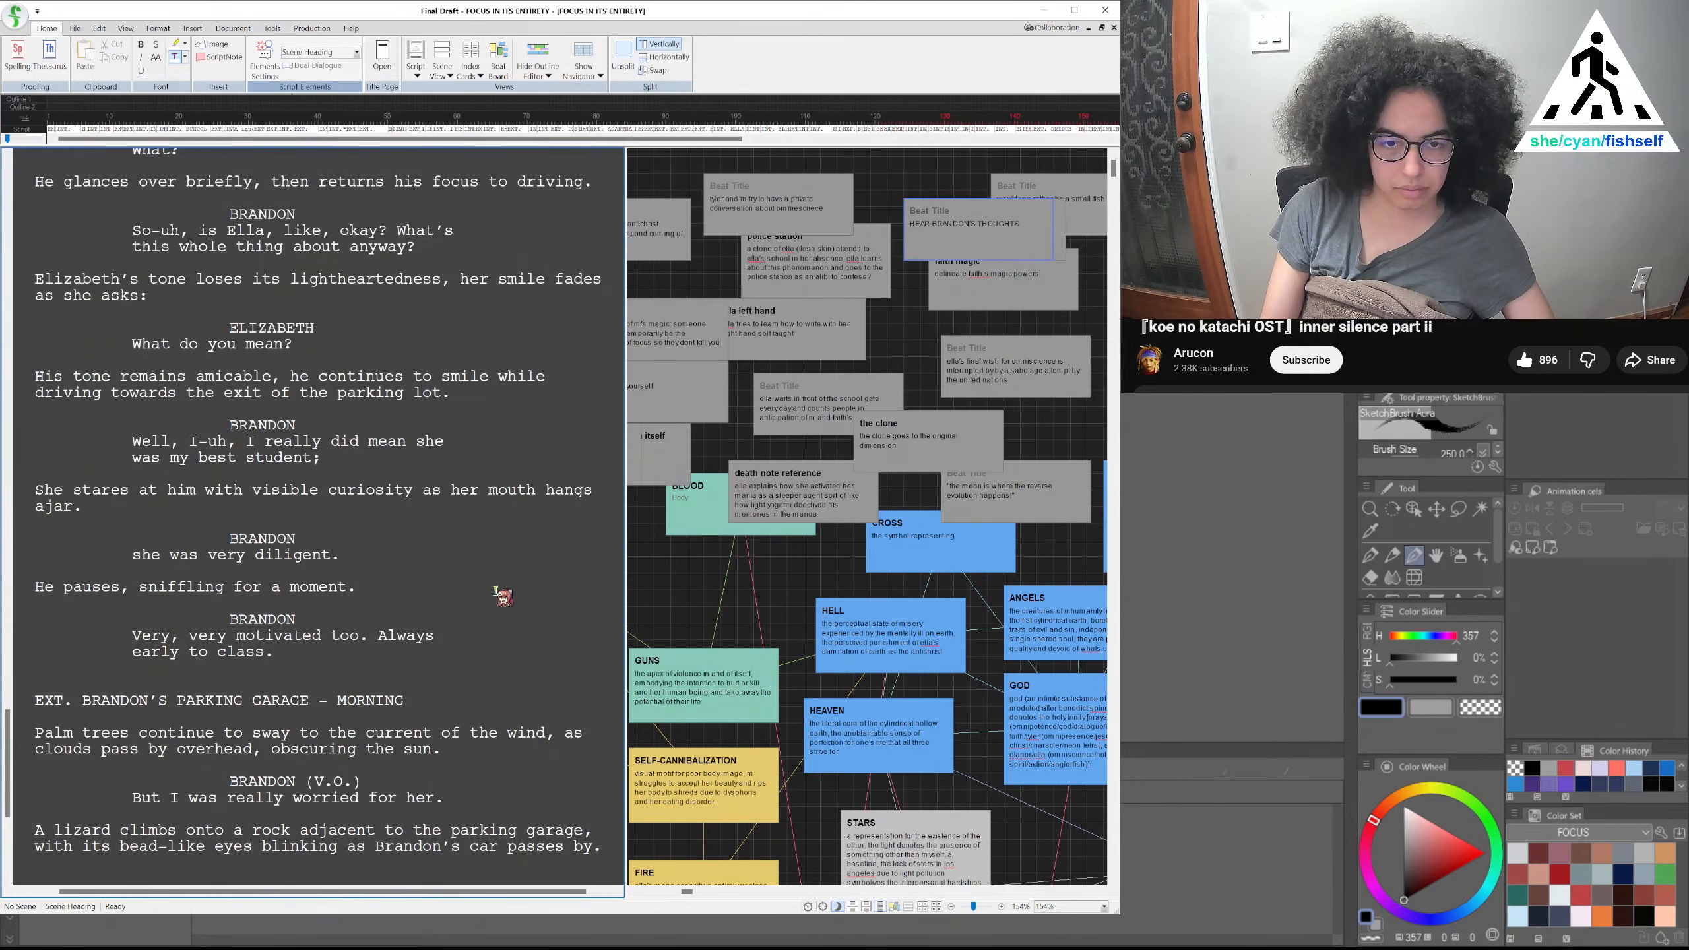
Add "His tone also loses its lightheartedness as well." after the palm trees sentence in the exterior parking garage scene
left_click(459, 748)
type("H")
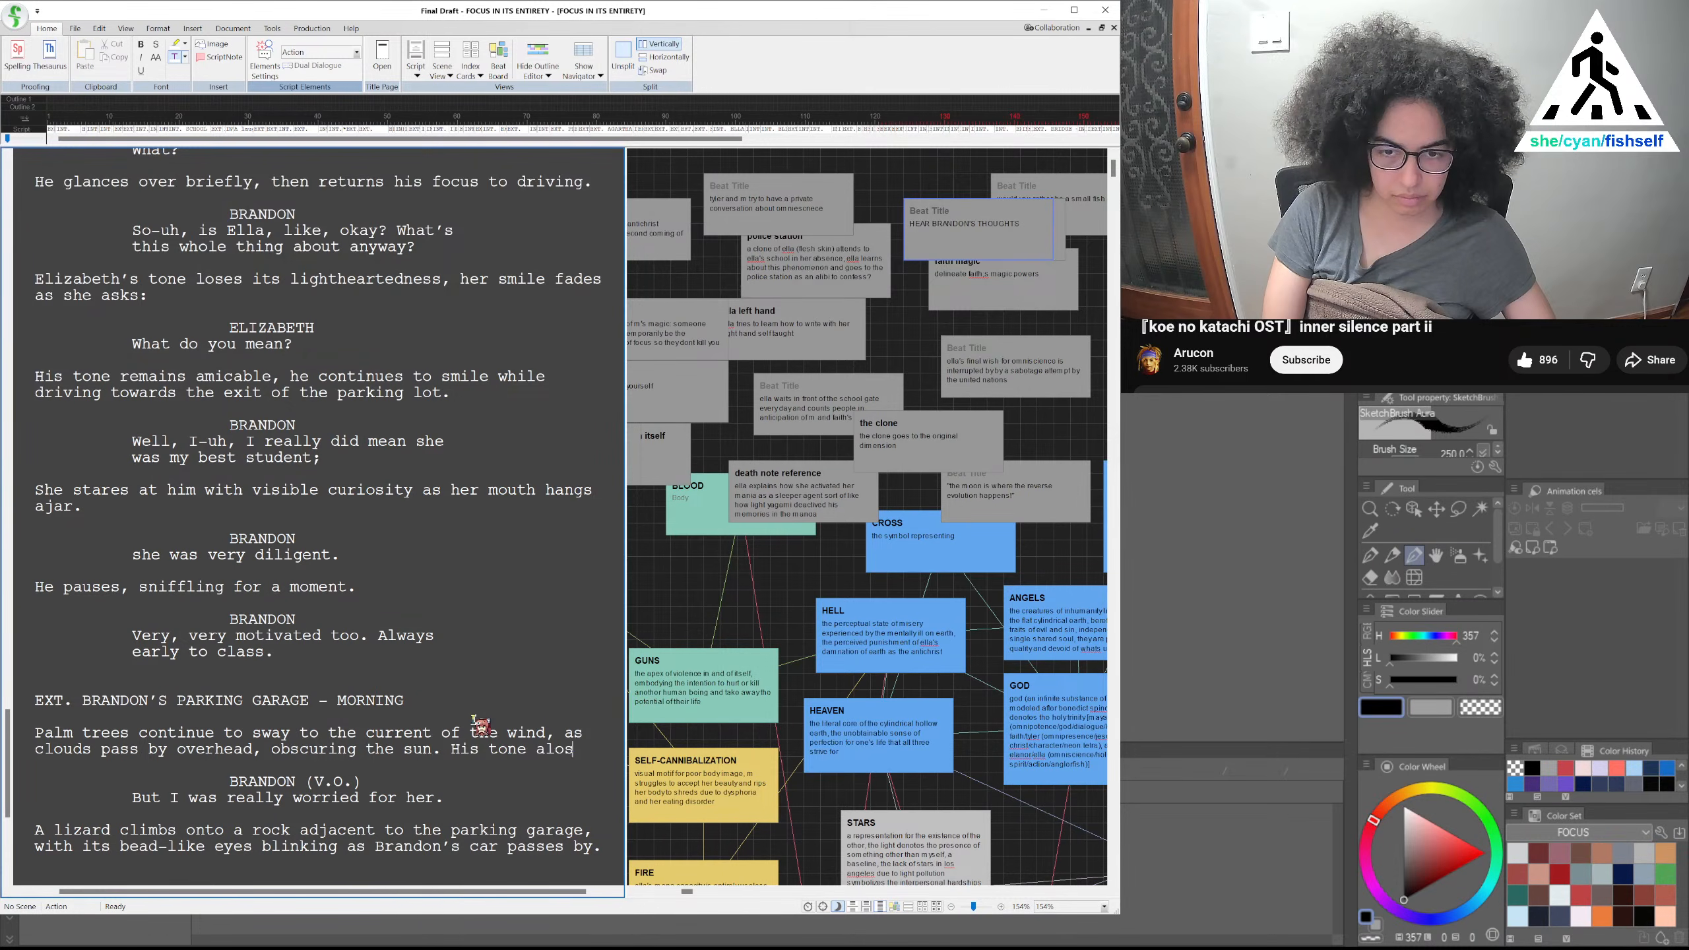
type("is tone also lose")
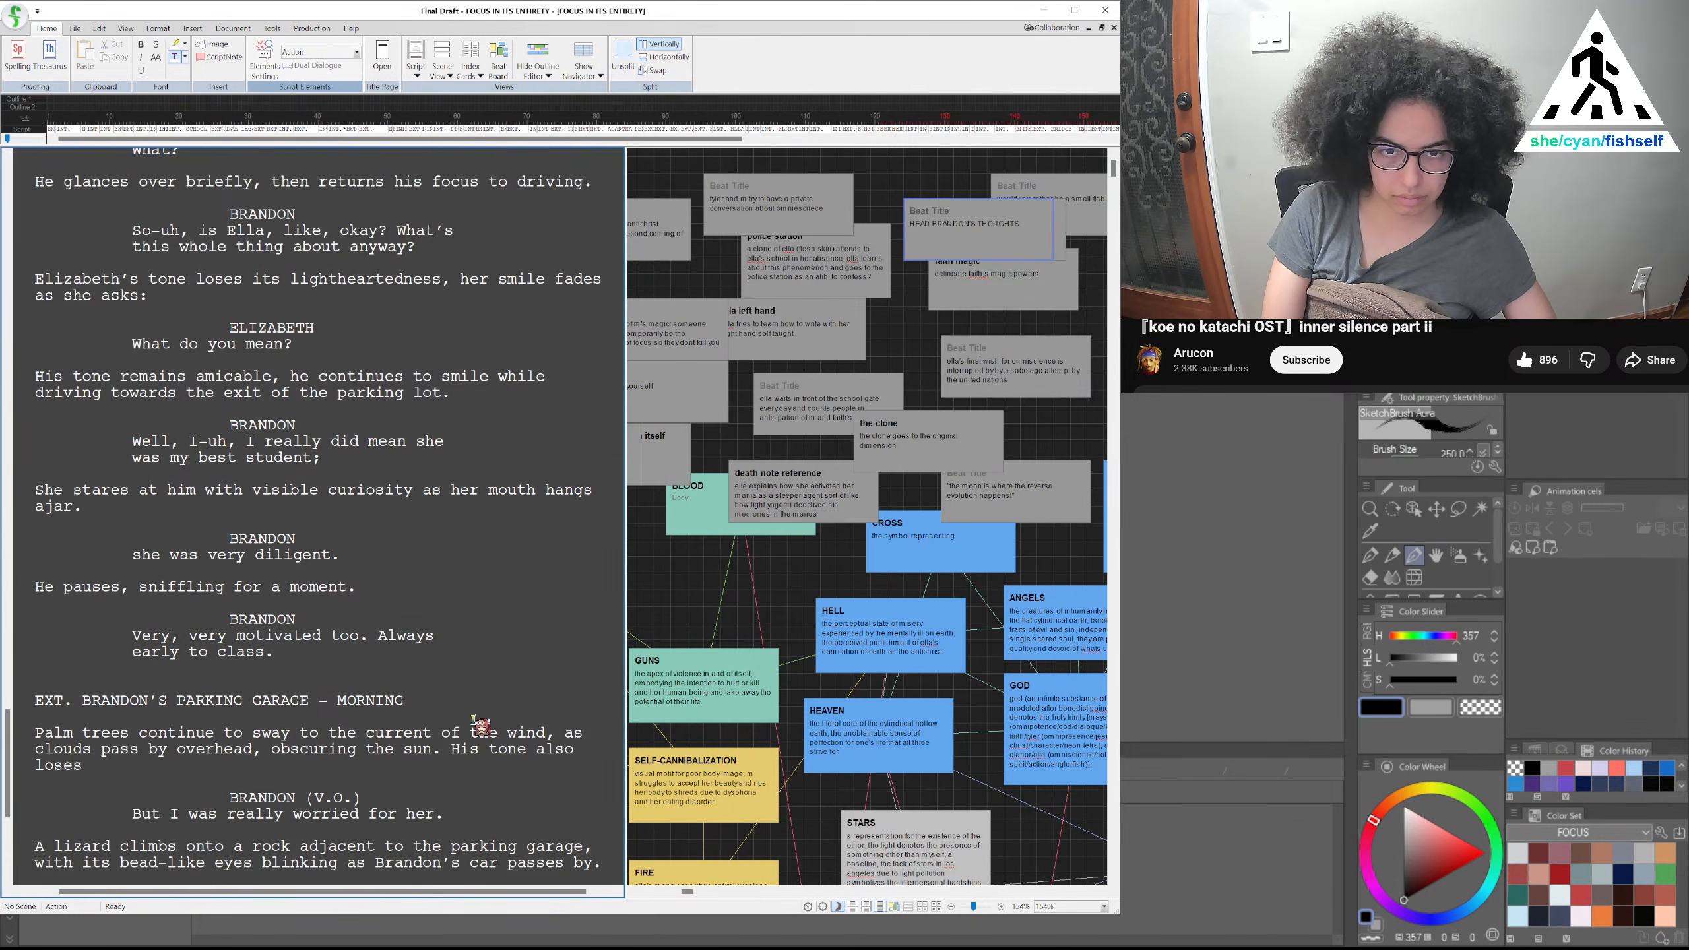
type("s its lightheartedness:.")
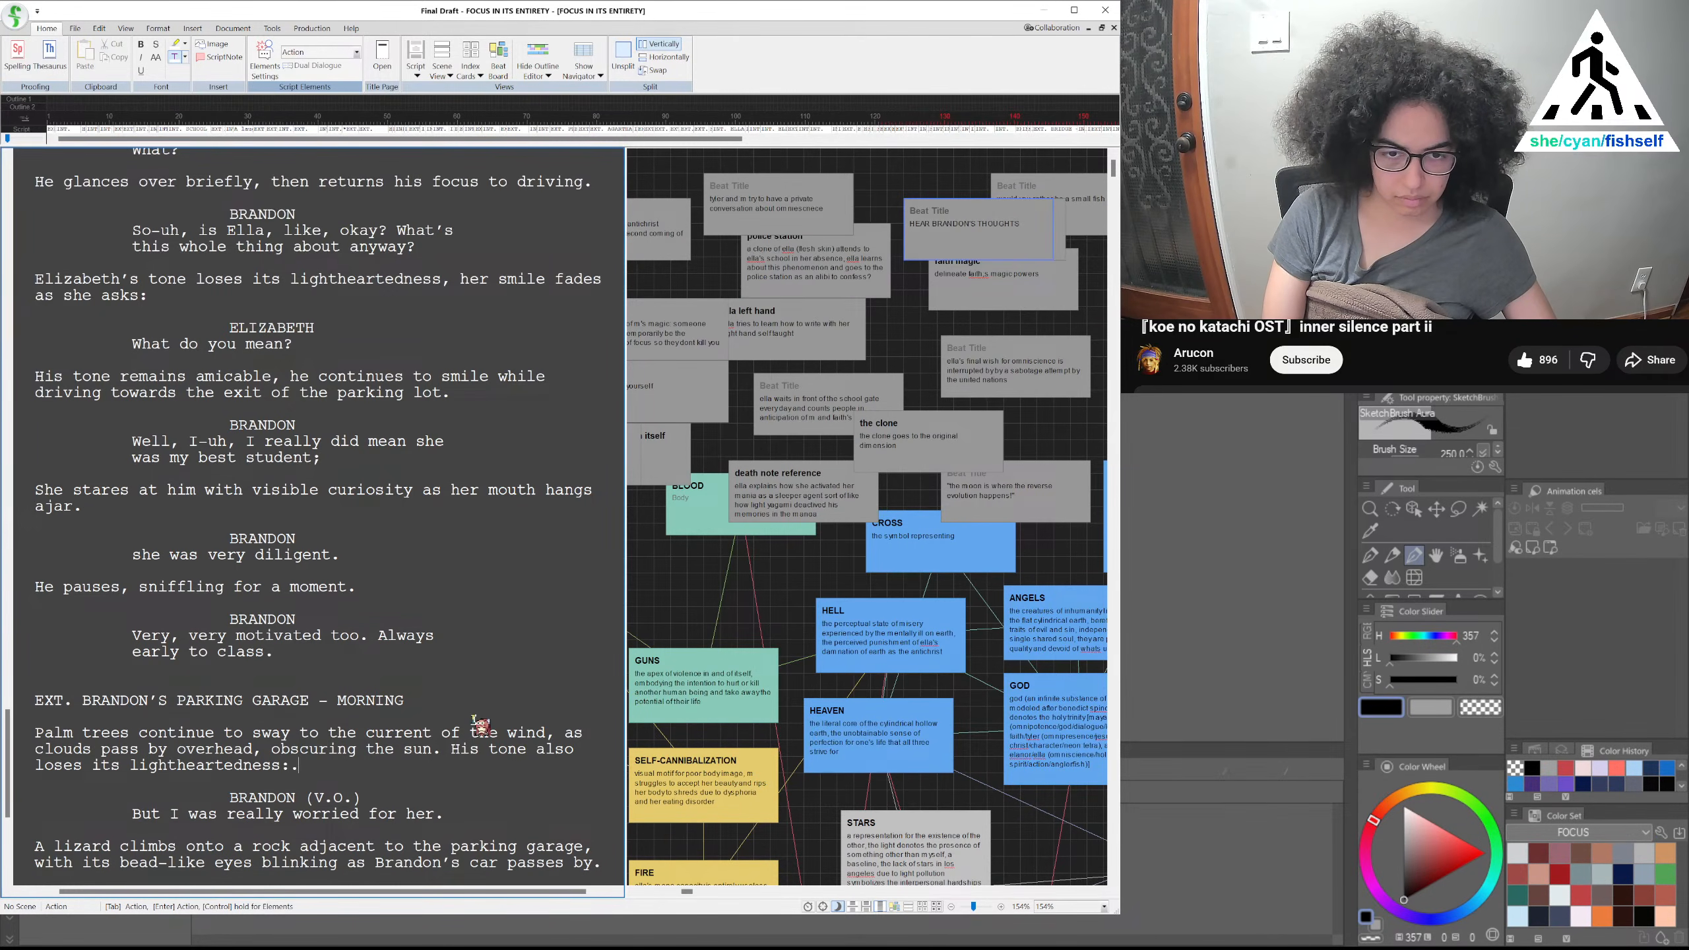
key("BackSpace")
type("as well.")
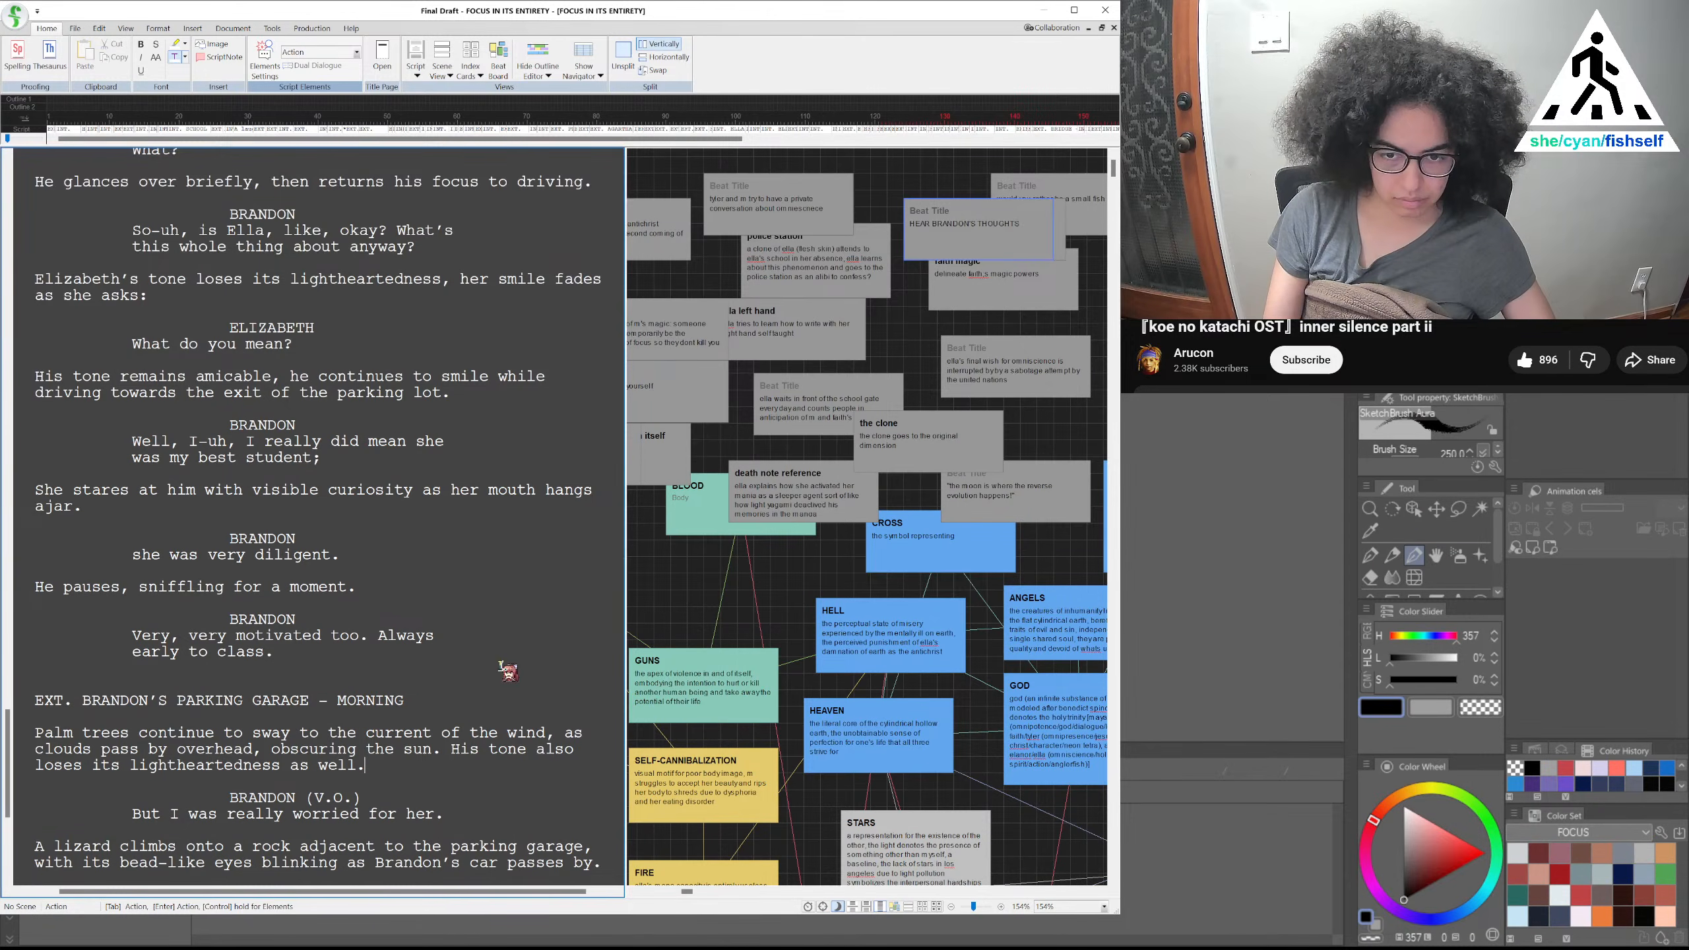
Remove "also" from the new sentence about his tone losing its lightheartedness
left_click_drag(539, 765, 570, 755)
double_click(552, 750)
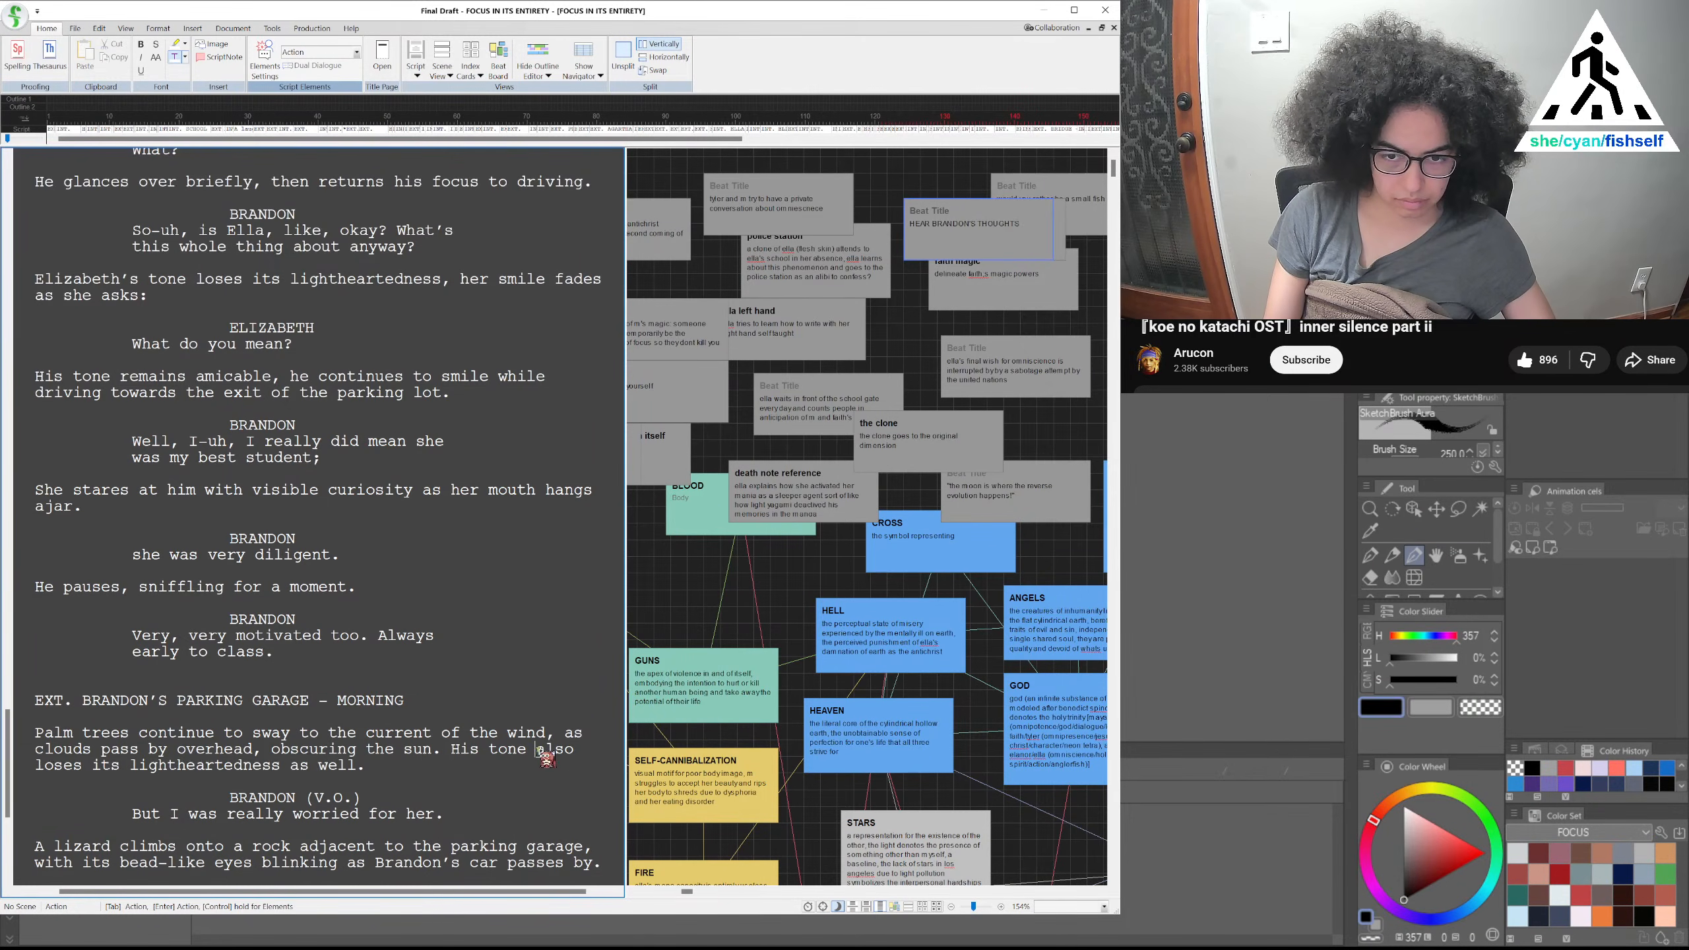
key("BackSpace")
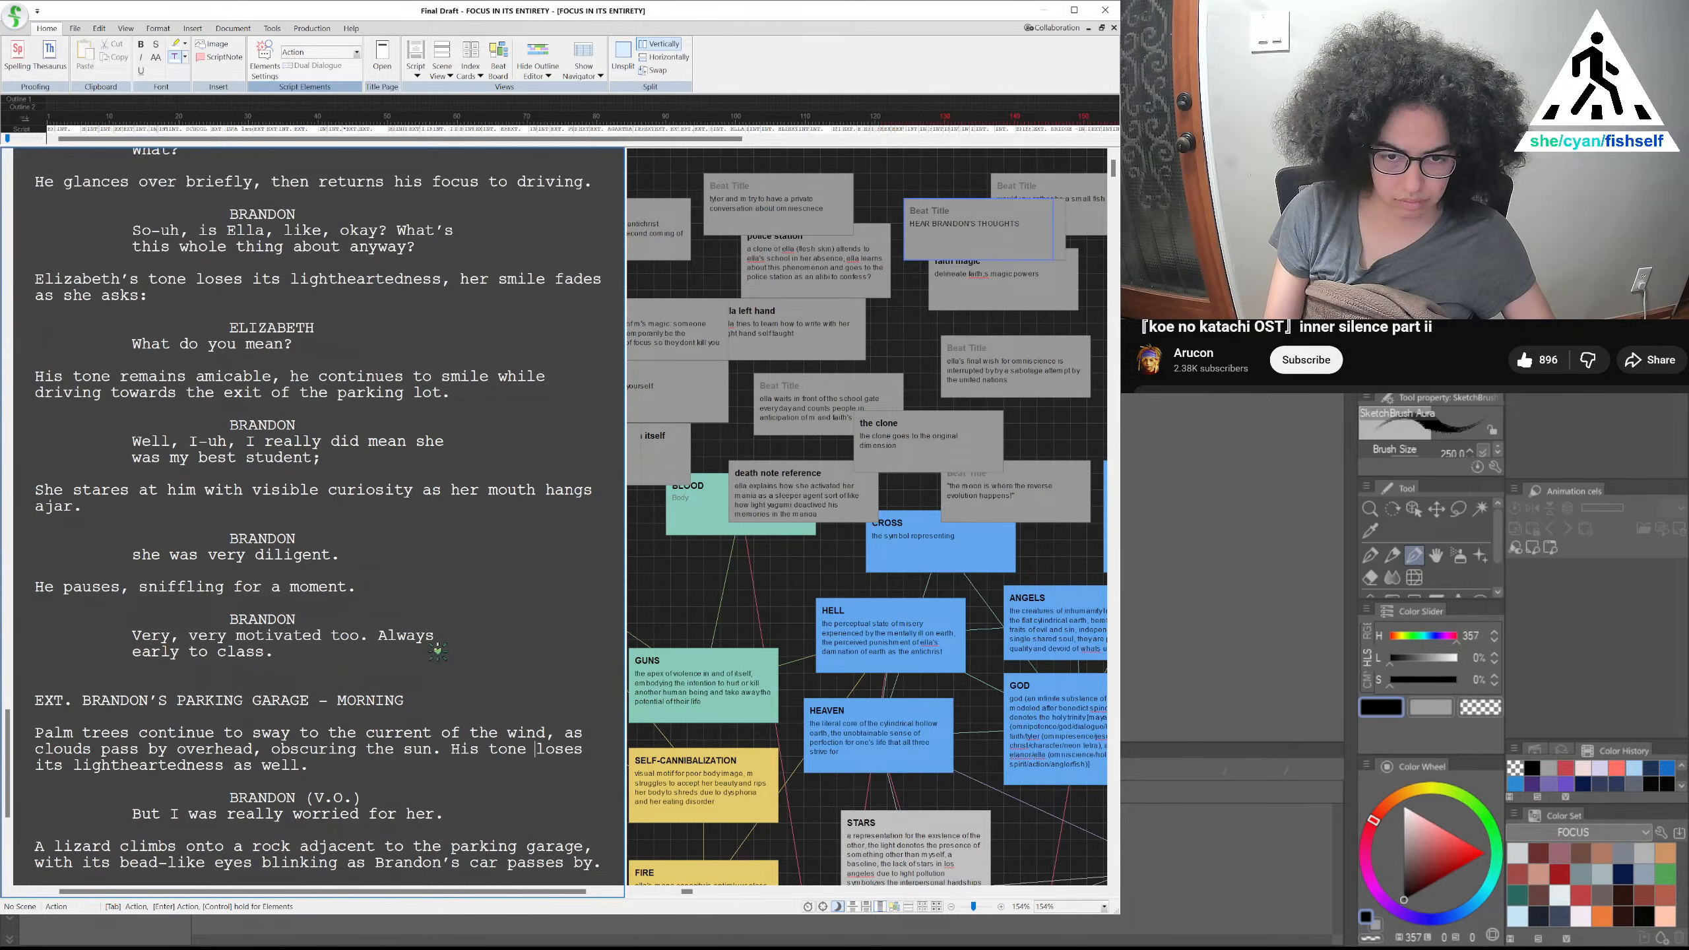
Insert a "BRANDON (V.O.)" character cue with an empty dialogue line below the lizard action line
scroll(413, 639, "down", 3)
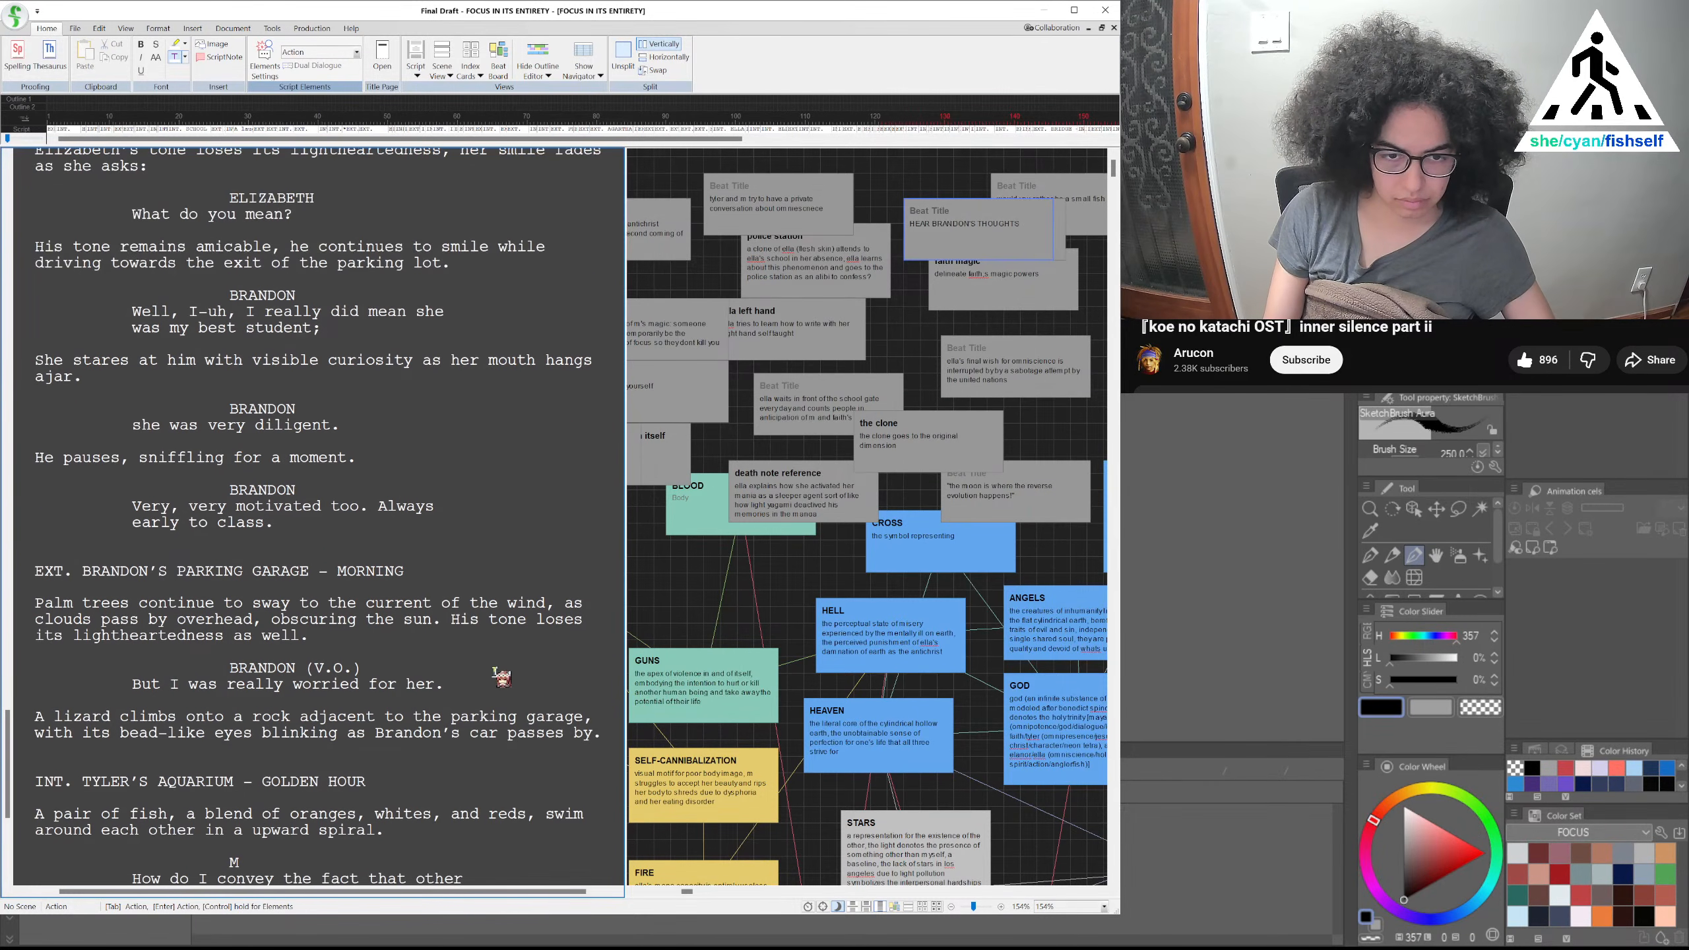
left_click(601, 731)
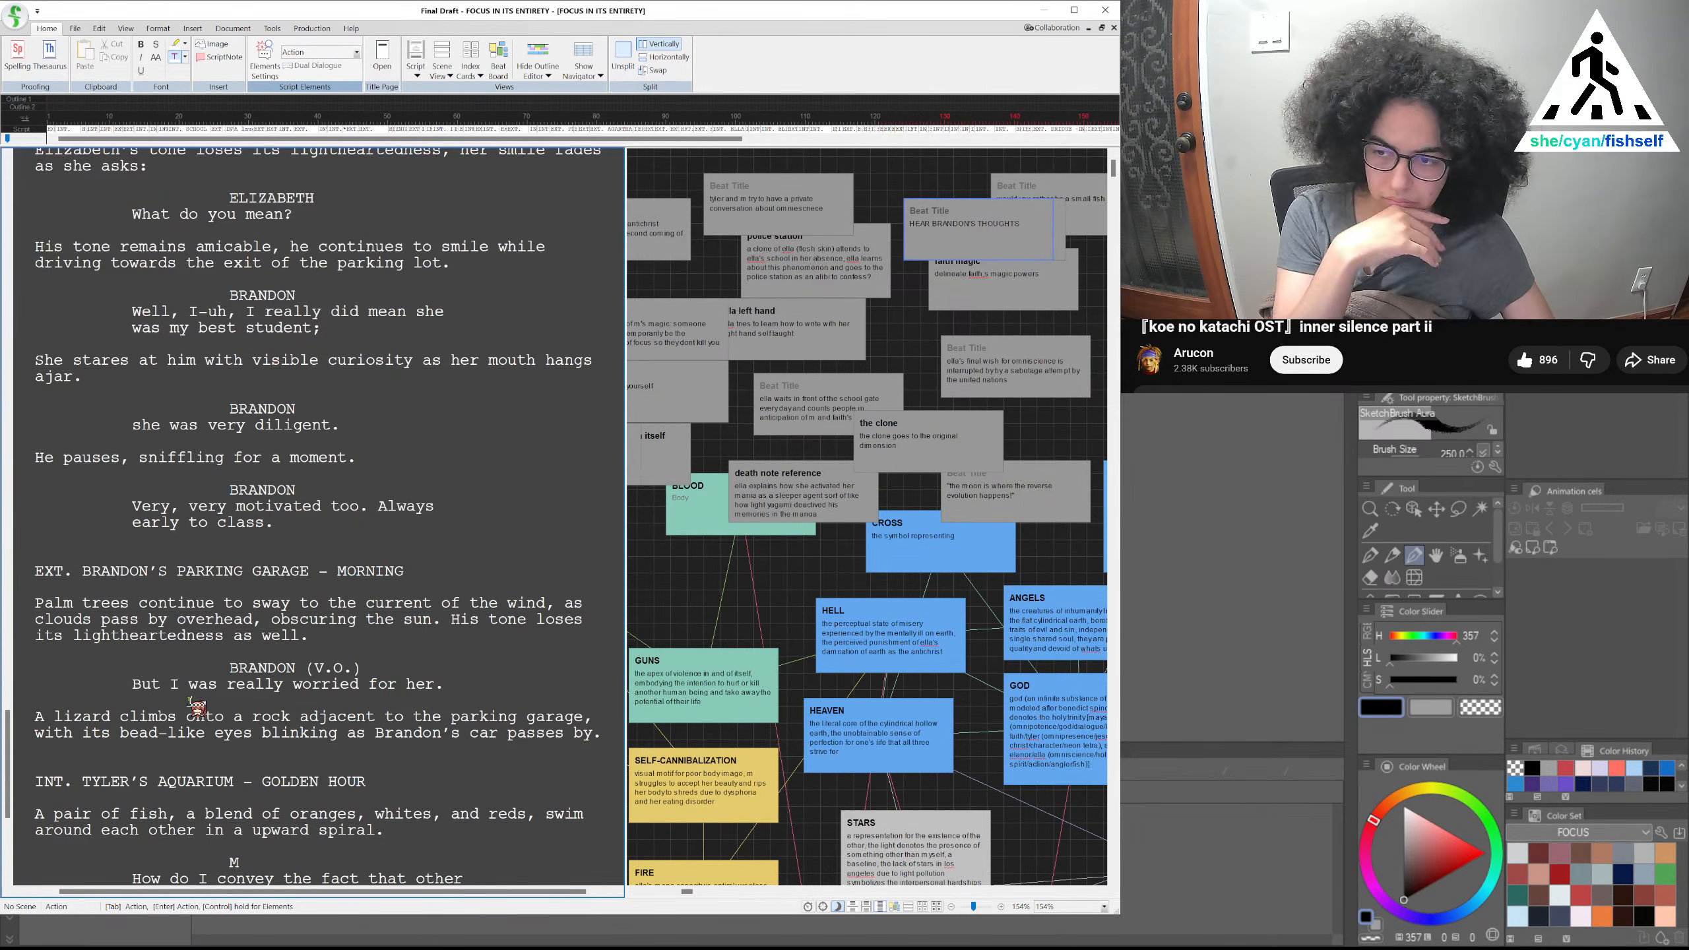
key("Return")
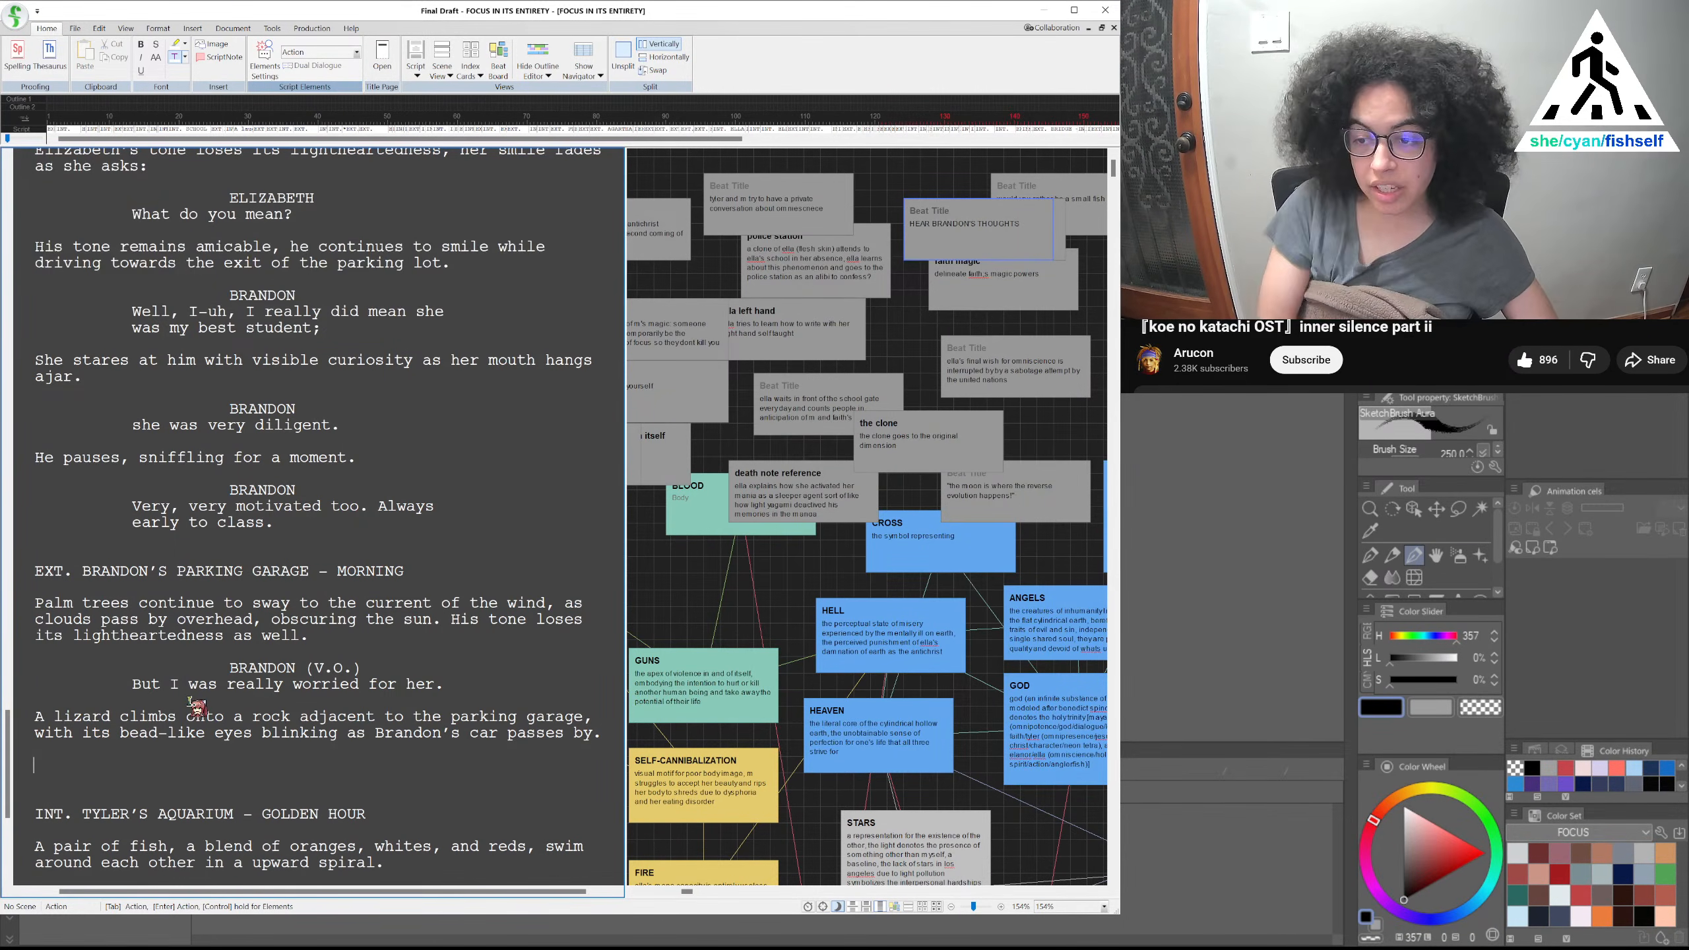
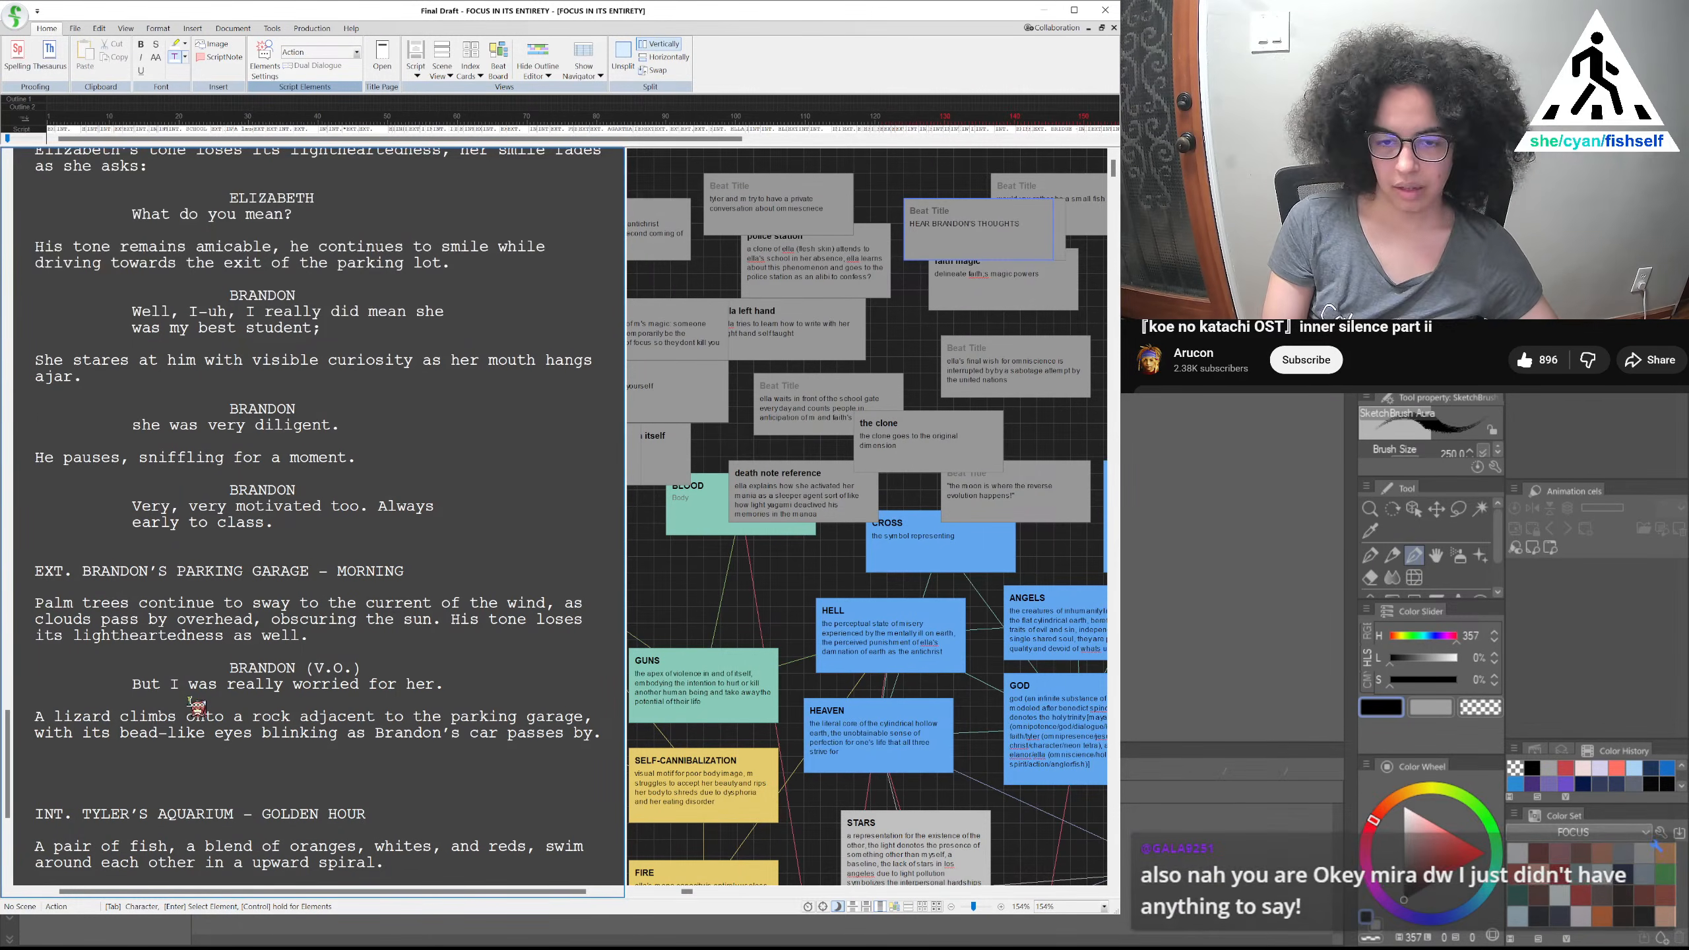
key("Tab")
type("BRANDON (V")
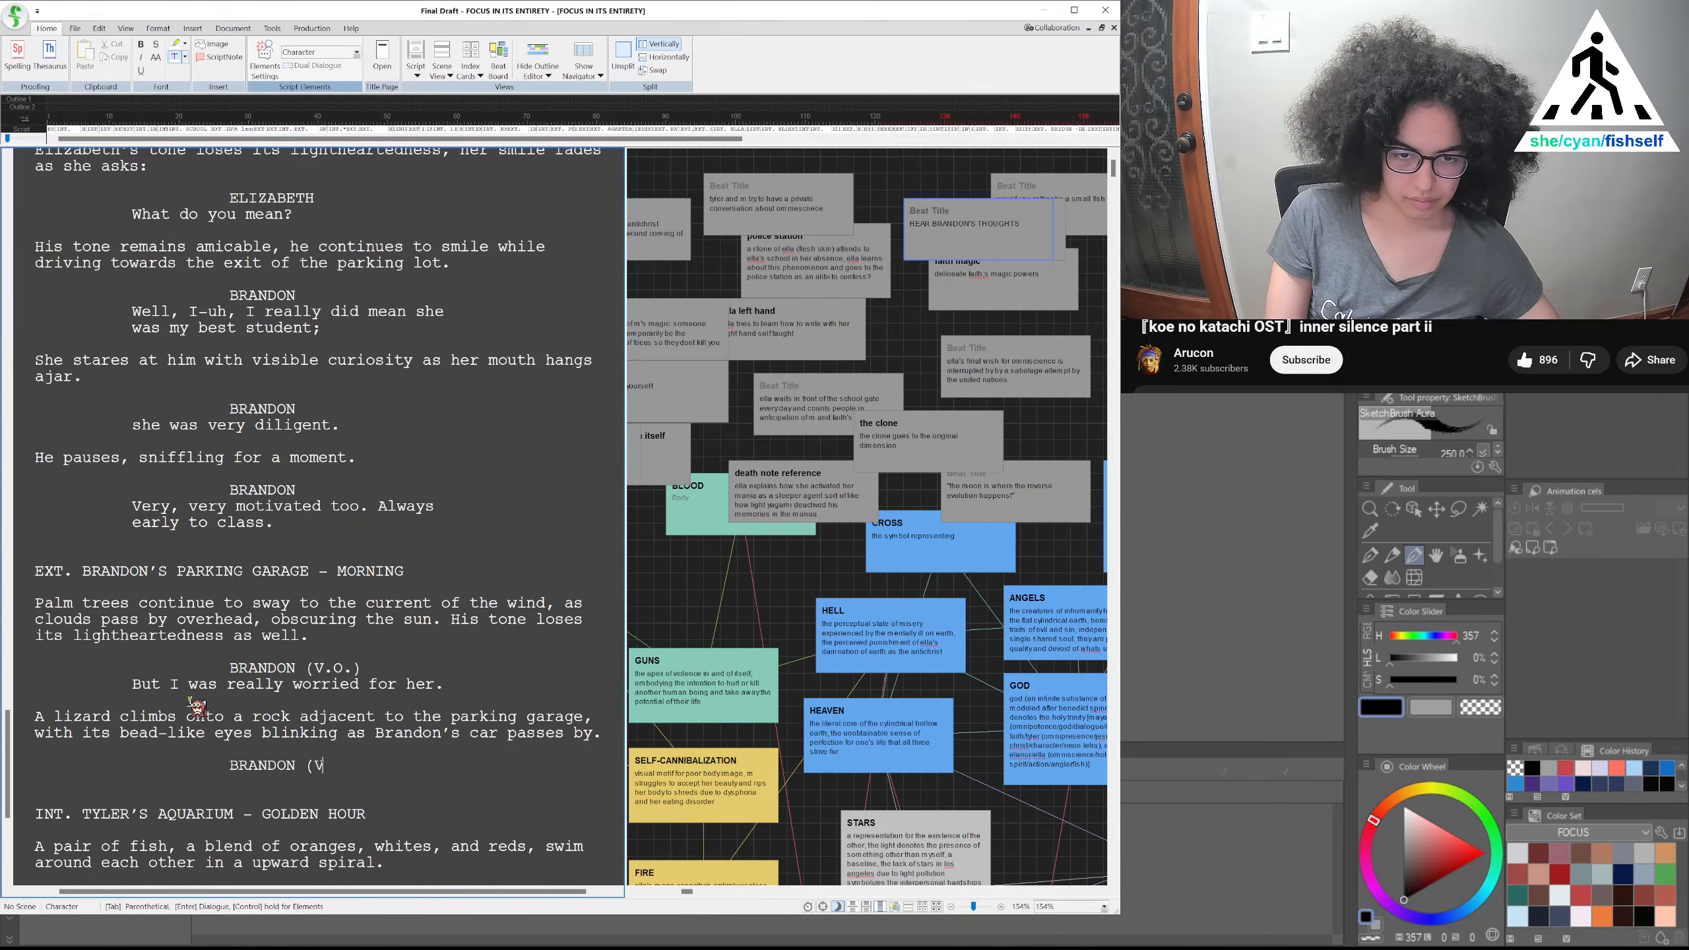
type(".O.)")
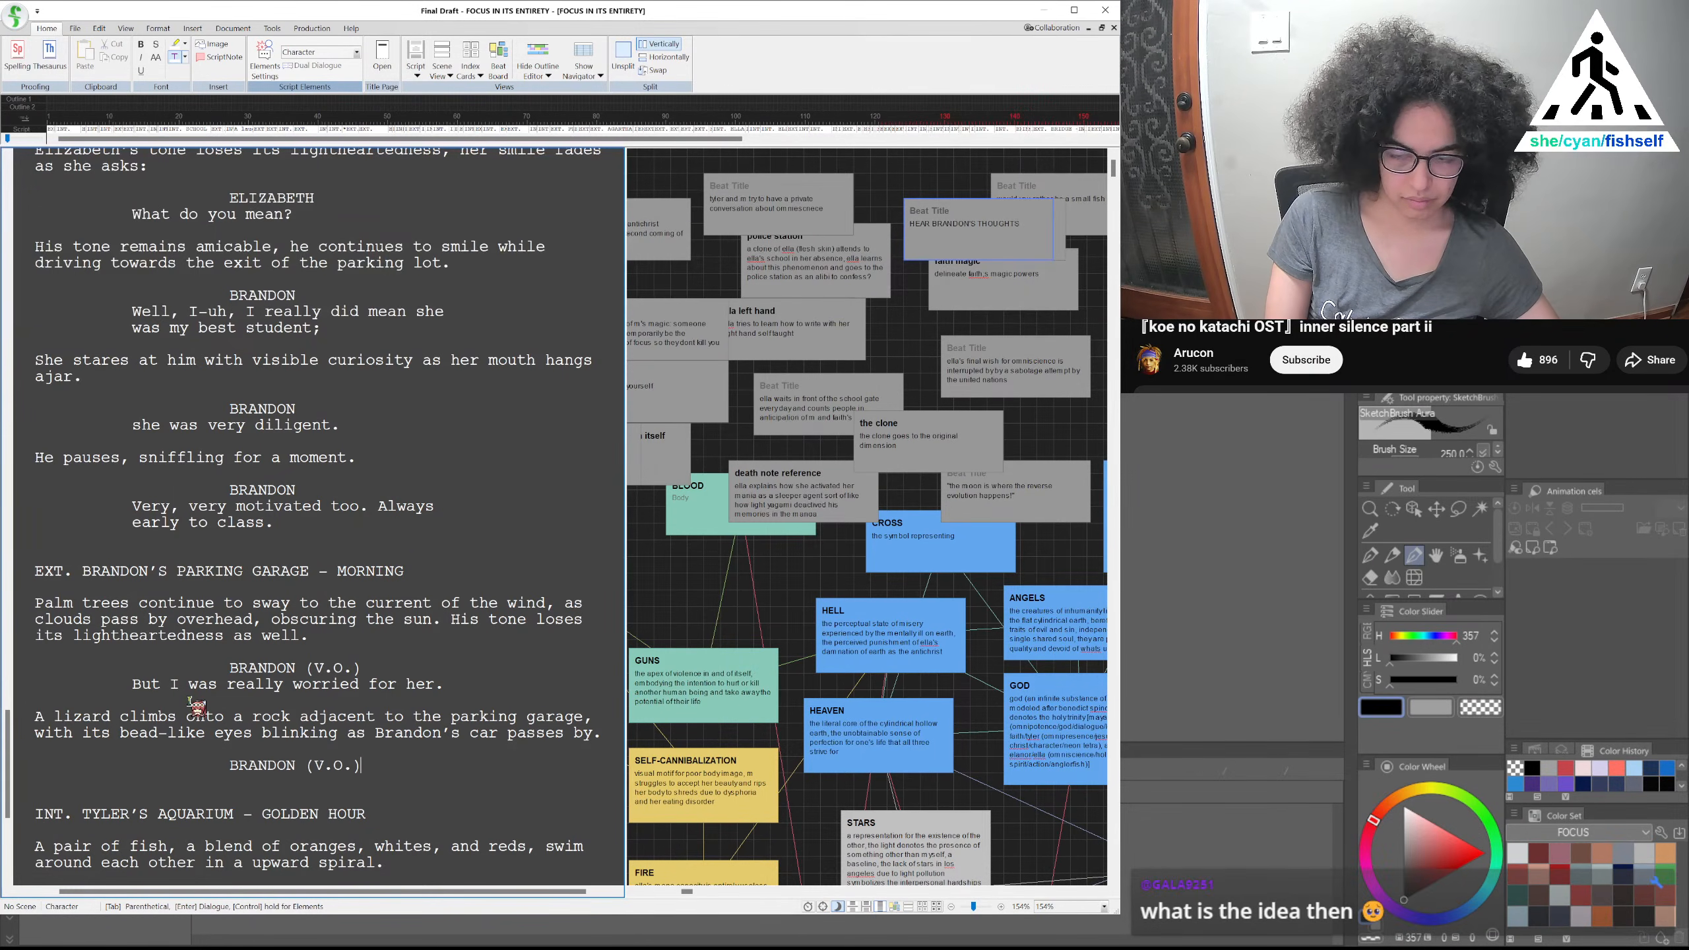
key("Return")
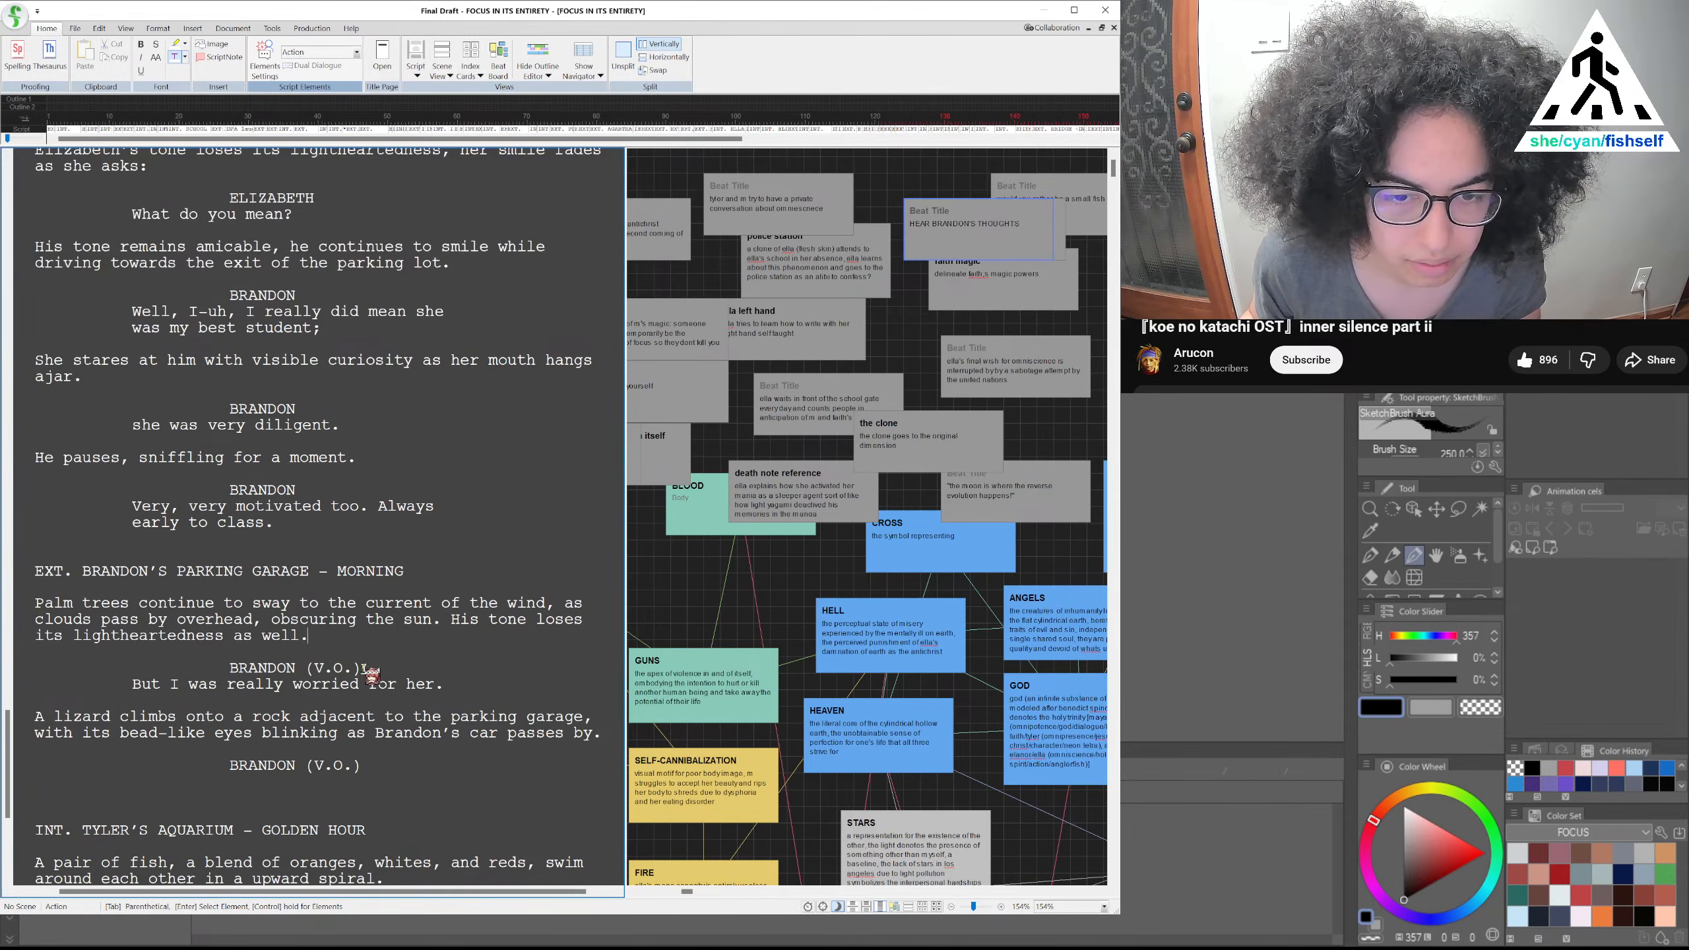
Remove "(V.O.)" from the cue above "But I was really worried for her." and extend the preceding action to "as well as his expression"
left_click_drag(361, 667, 297, 664)
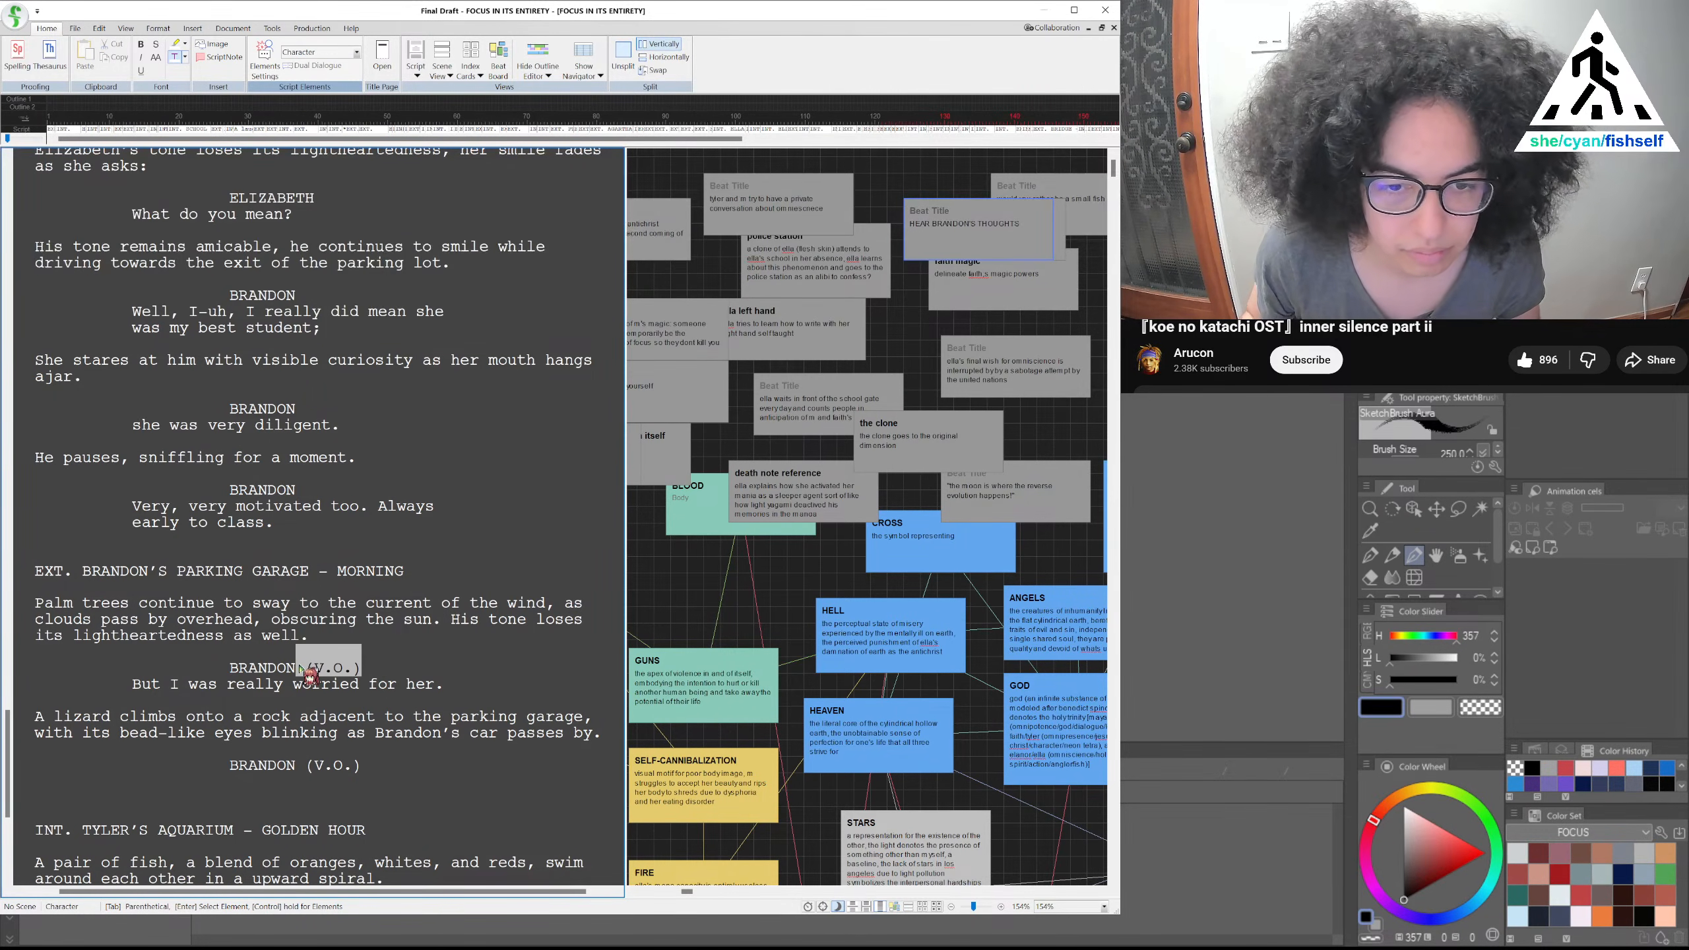
key("BackSpace")
left_click(322, 644)
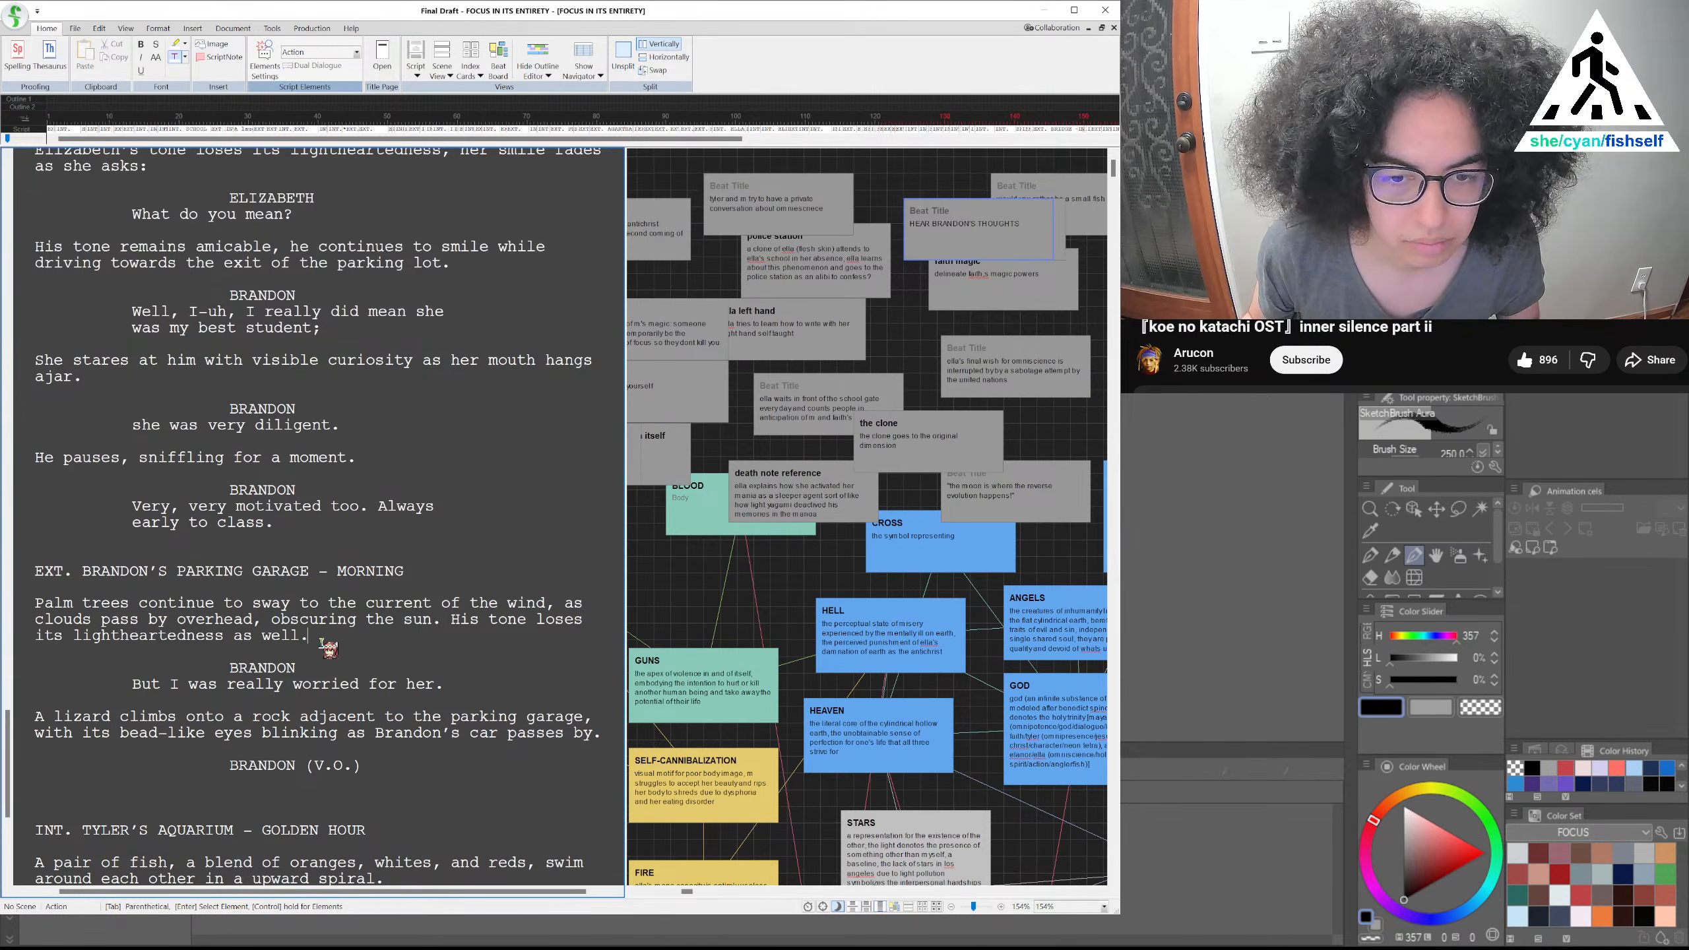
type("as h")
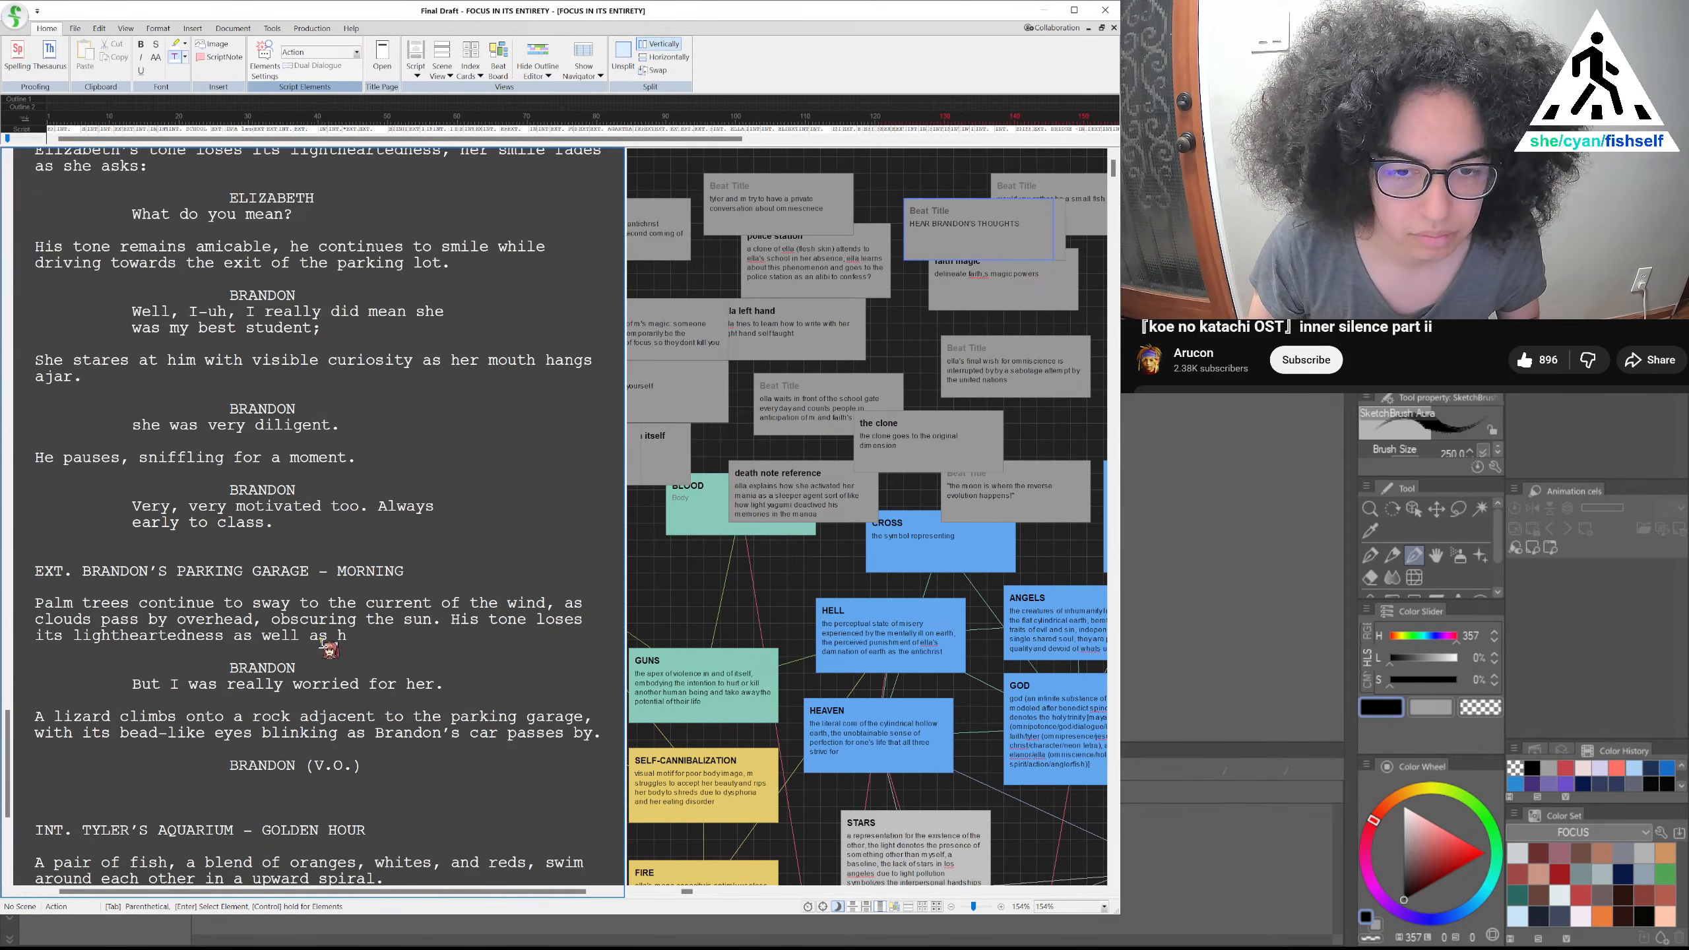
type("is expression")
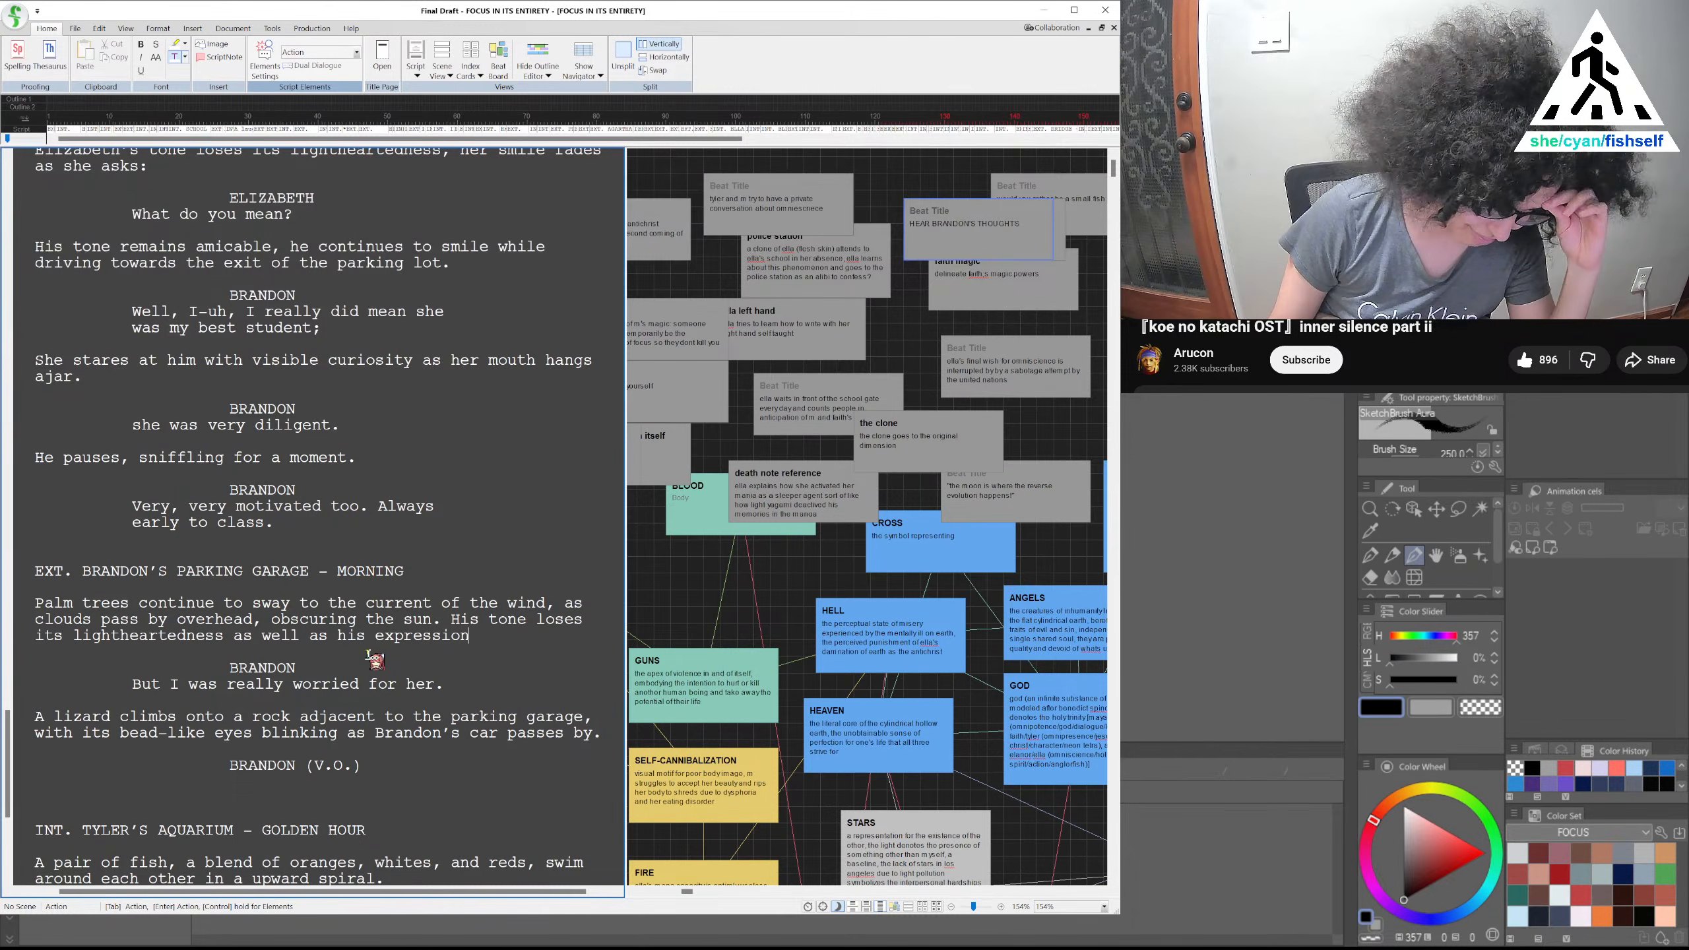
Remove the "(V.O.)" extension from the BRANDON cue just before the aquarium scene heading
left_click(367, 825)
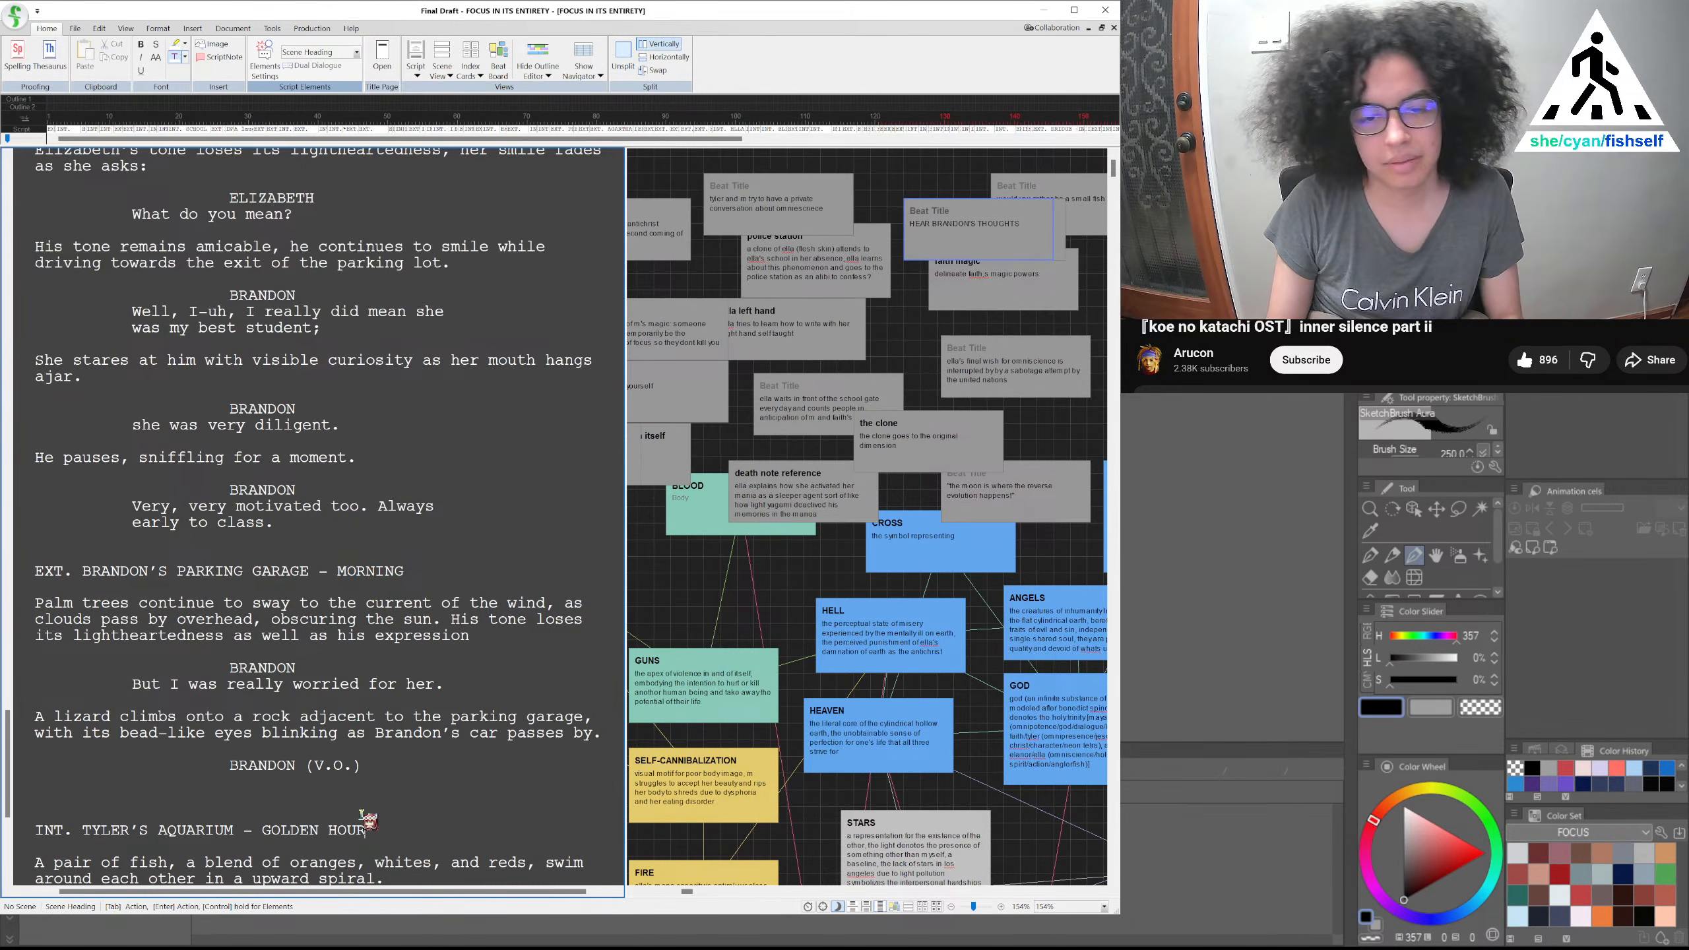
left_click_drag(296, 766, 420, 767)
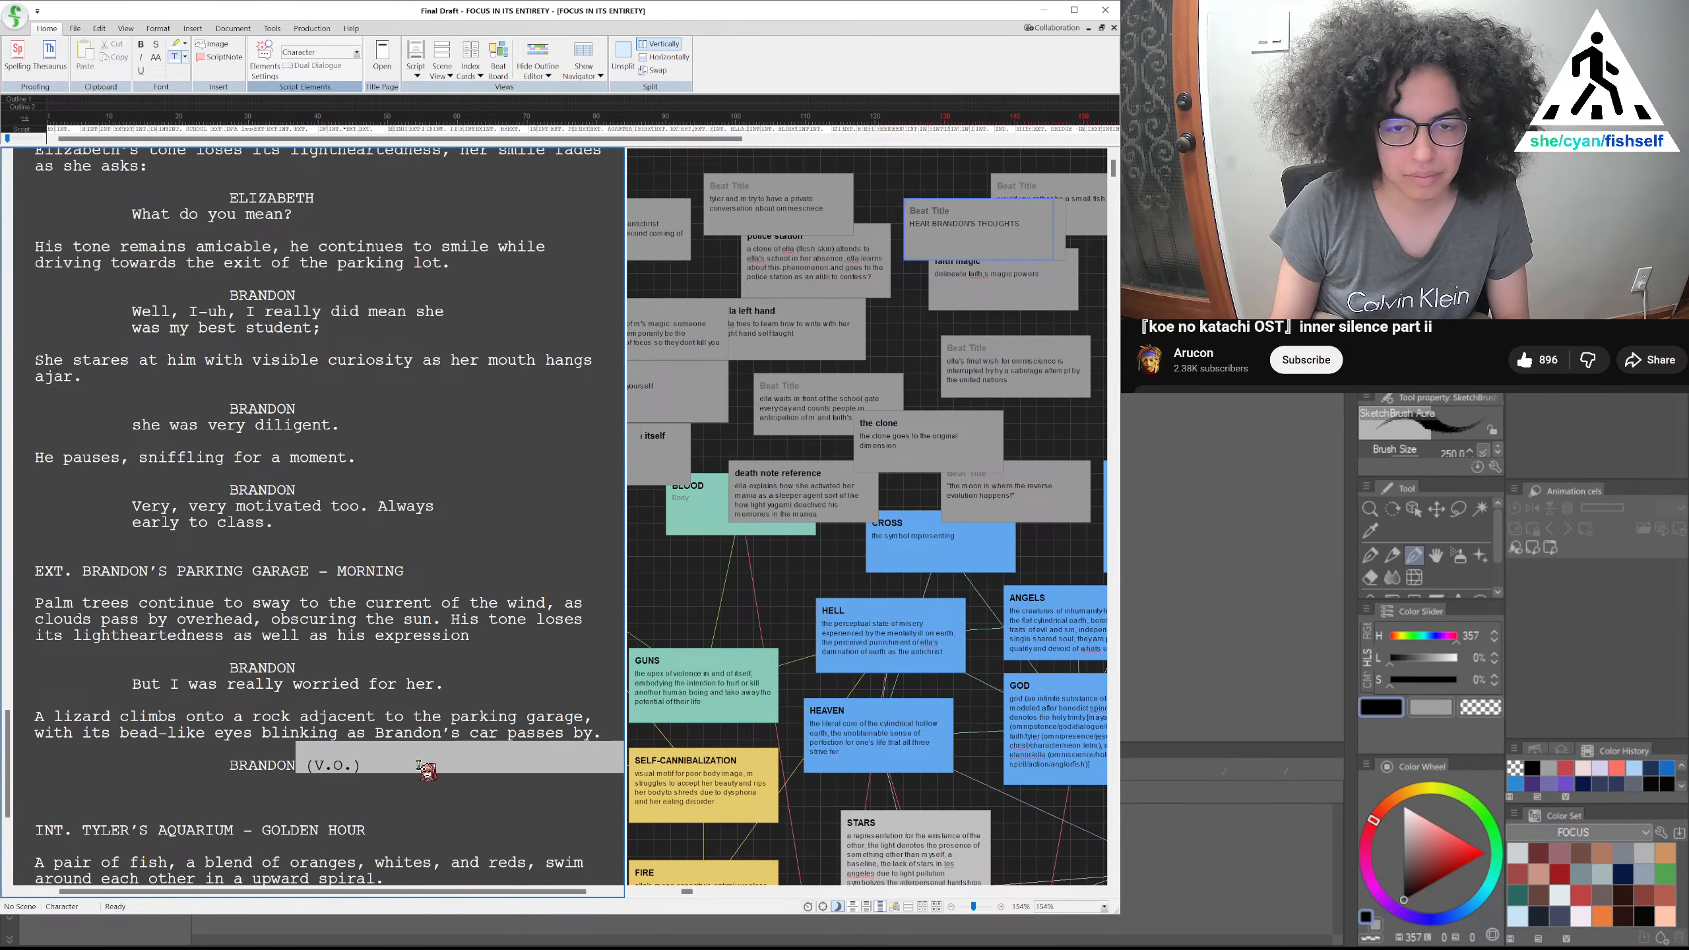
key("BackSpace")
Complete the action sentence about Brandon's lightheartedness and expression in the parking garage scene with "squints."
left_click(501, 636)
type("squishes")
key("BackSpace")
key("BackSpace")
key("BackSpace")
key("BackSpace")
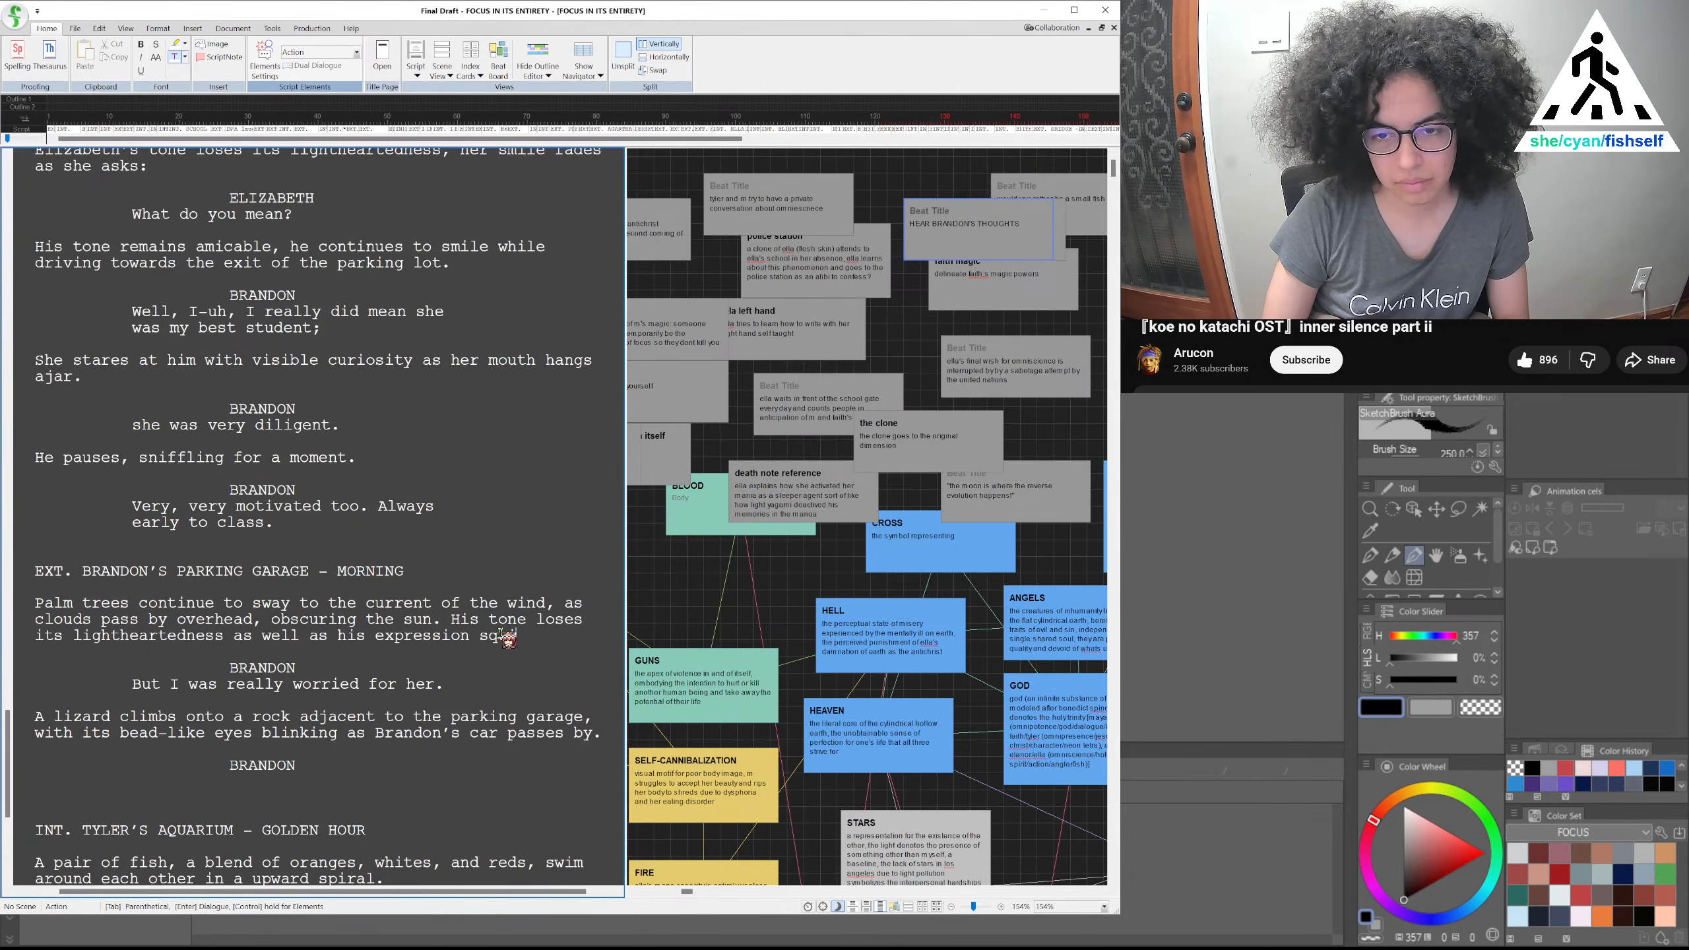
type("nts")
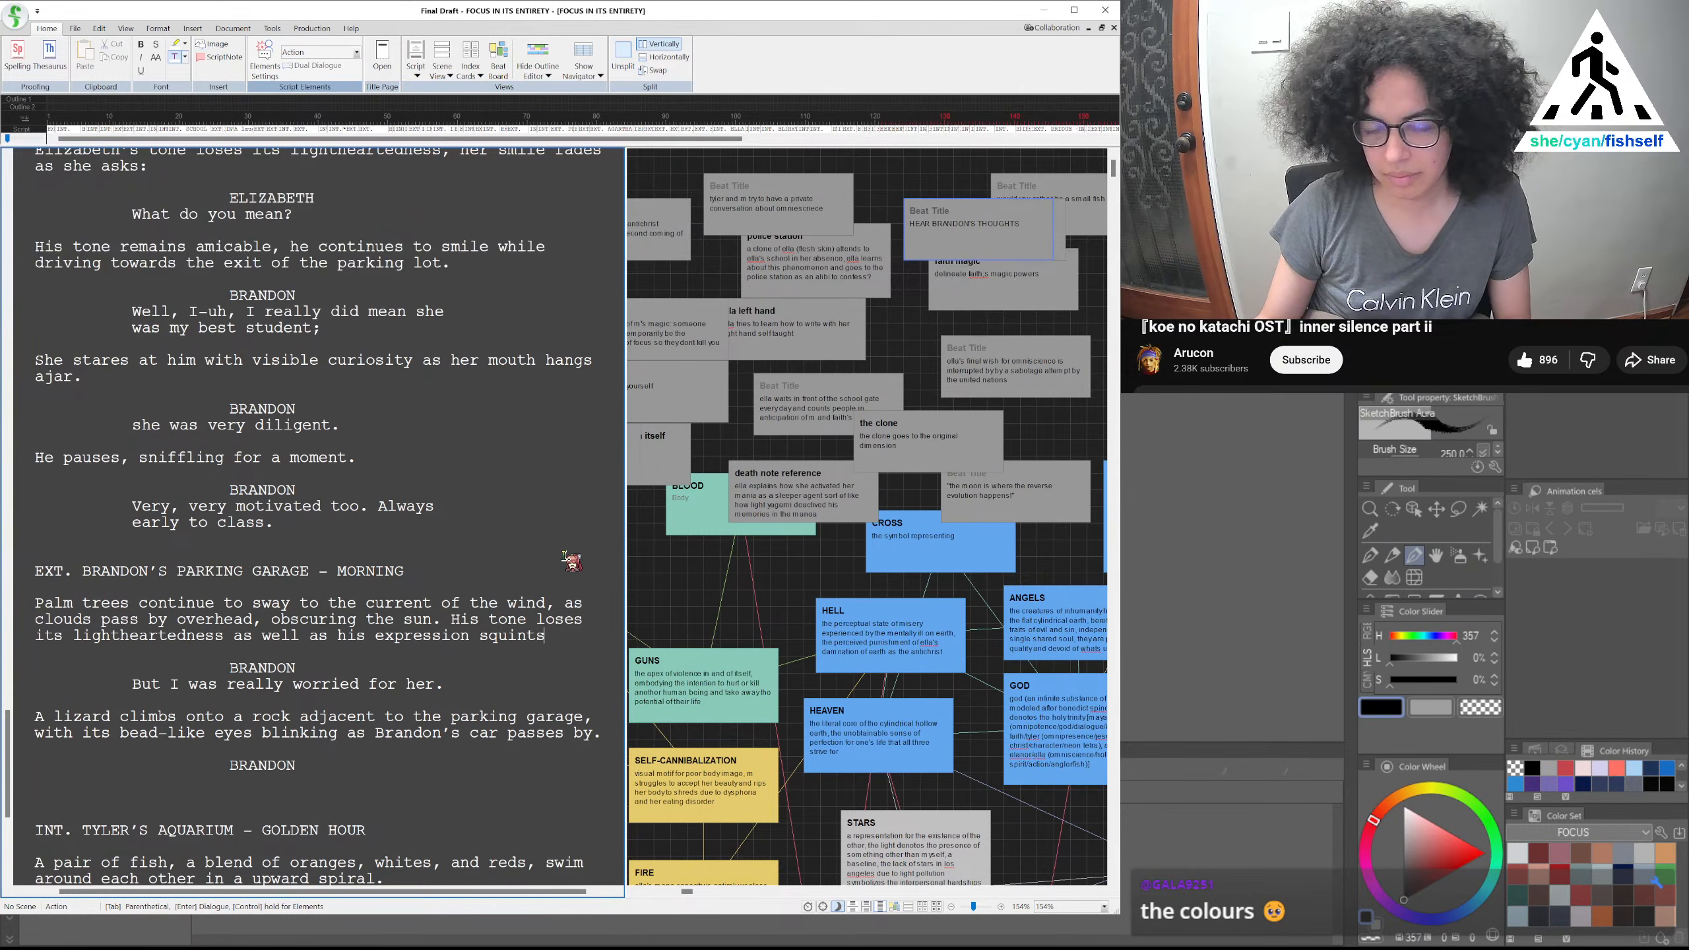
type(".")
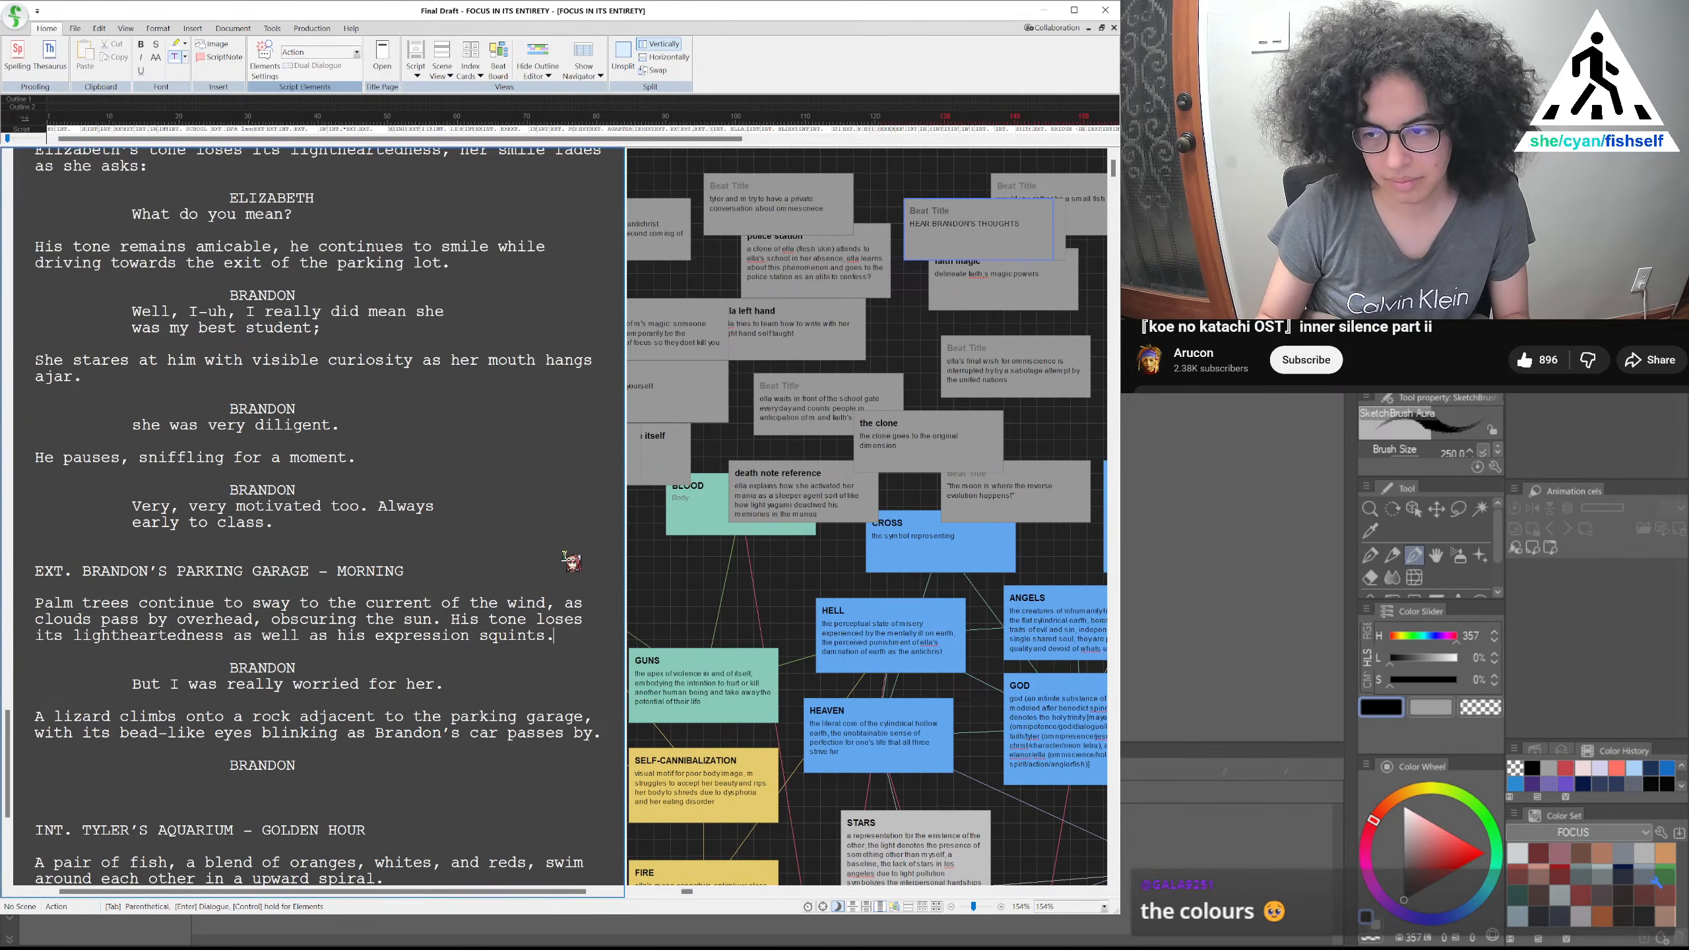
key("ctrl+a")
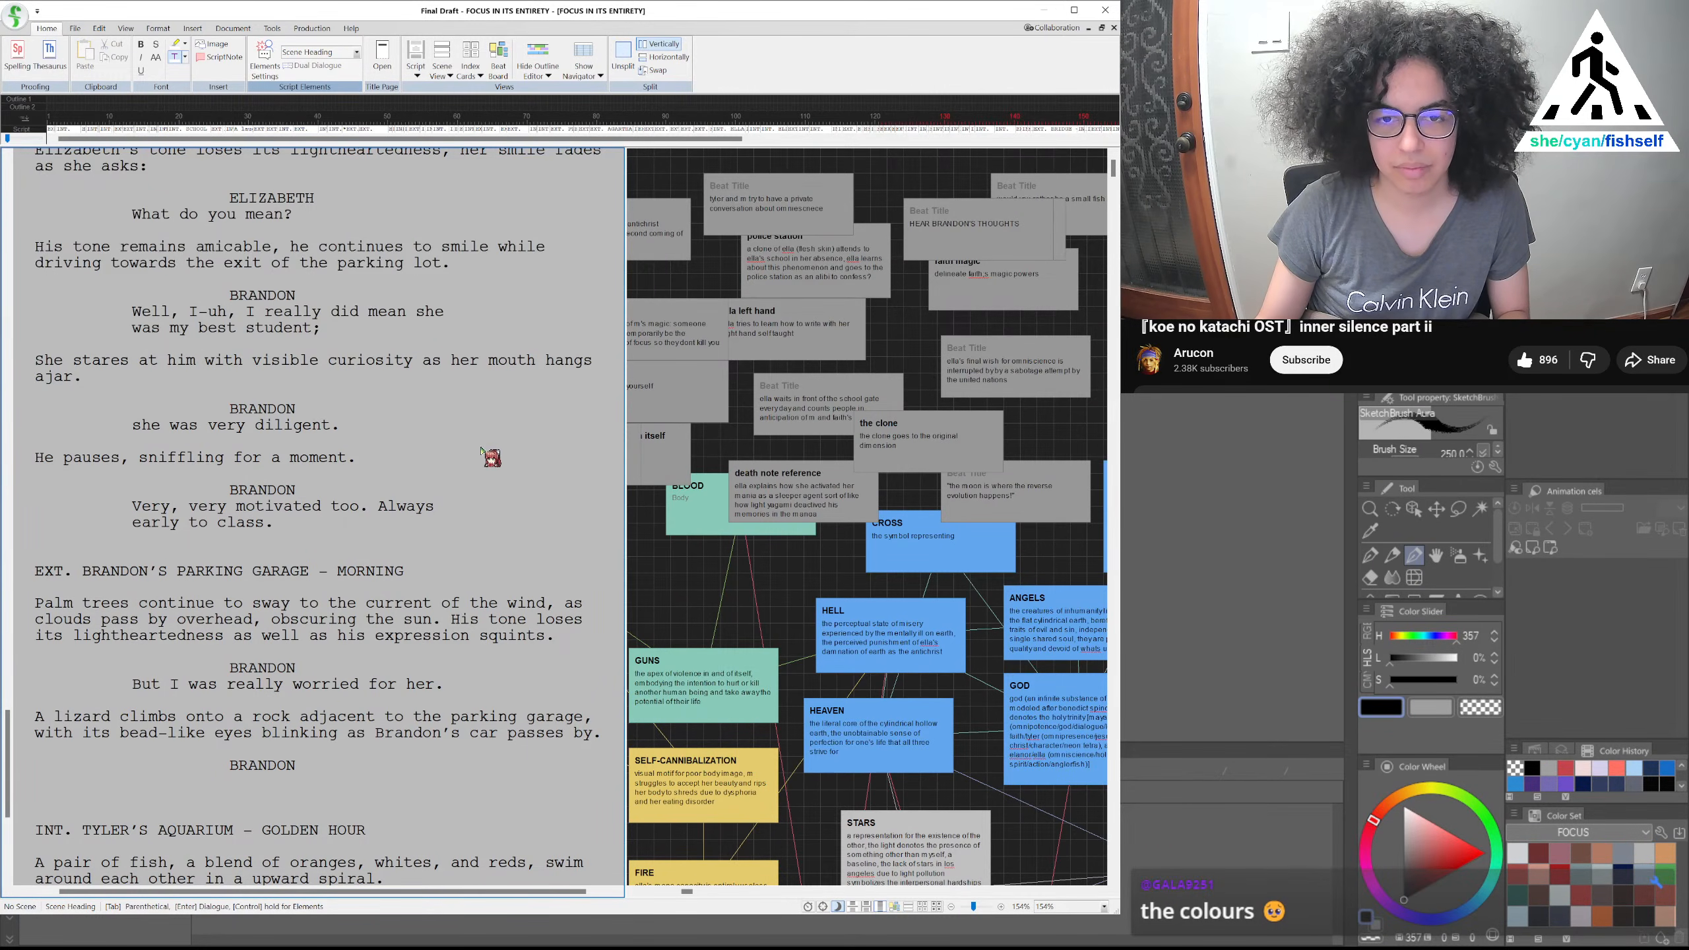
left_click(665, 589)
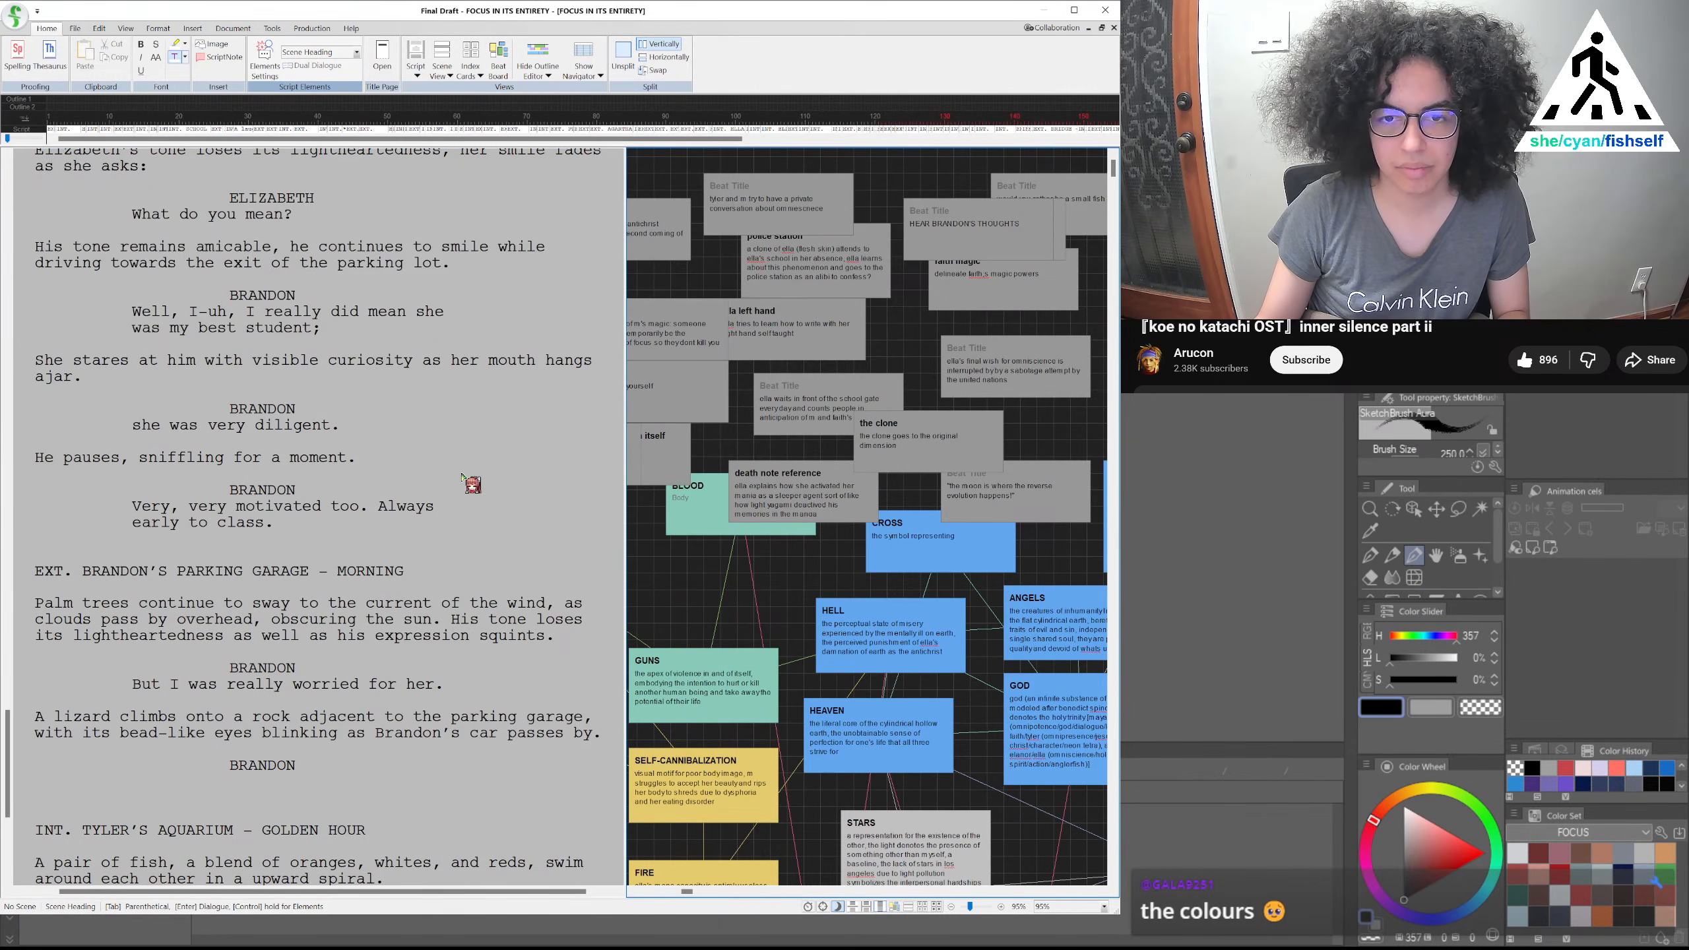
left_click(463, 477)
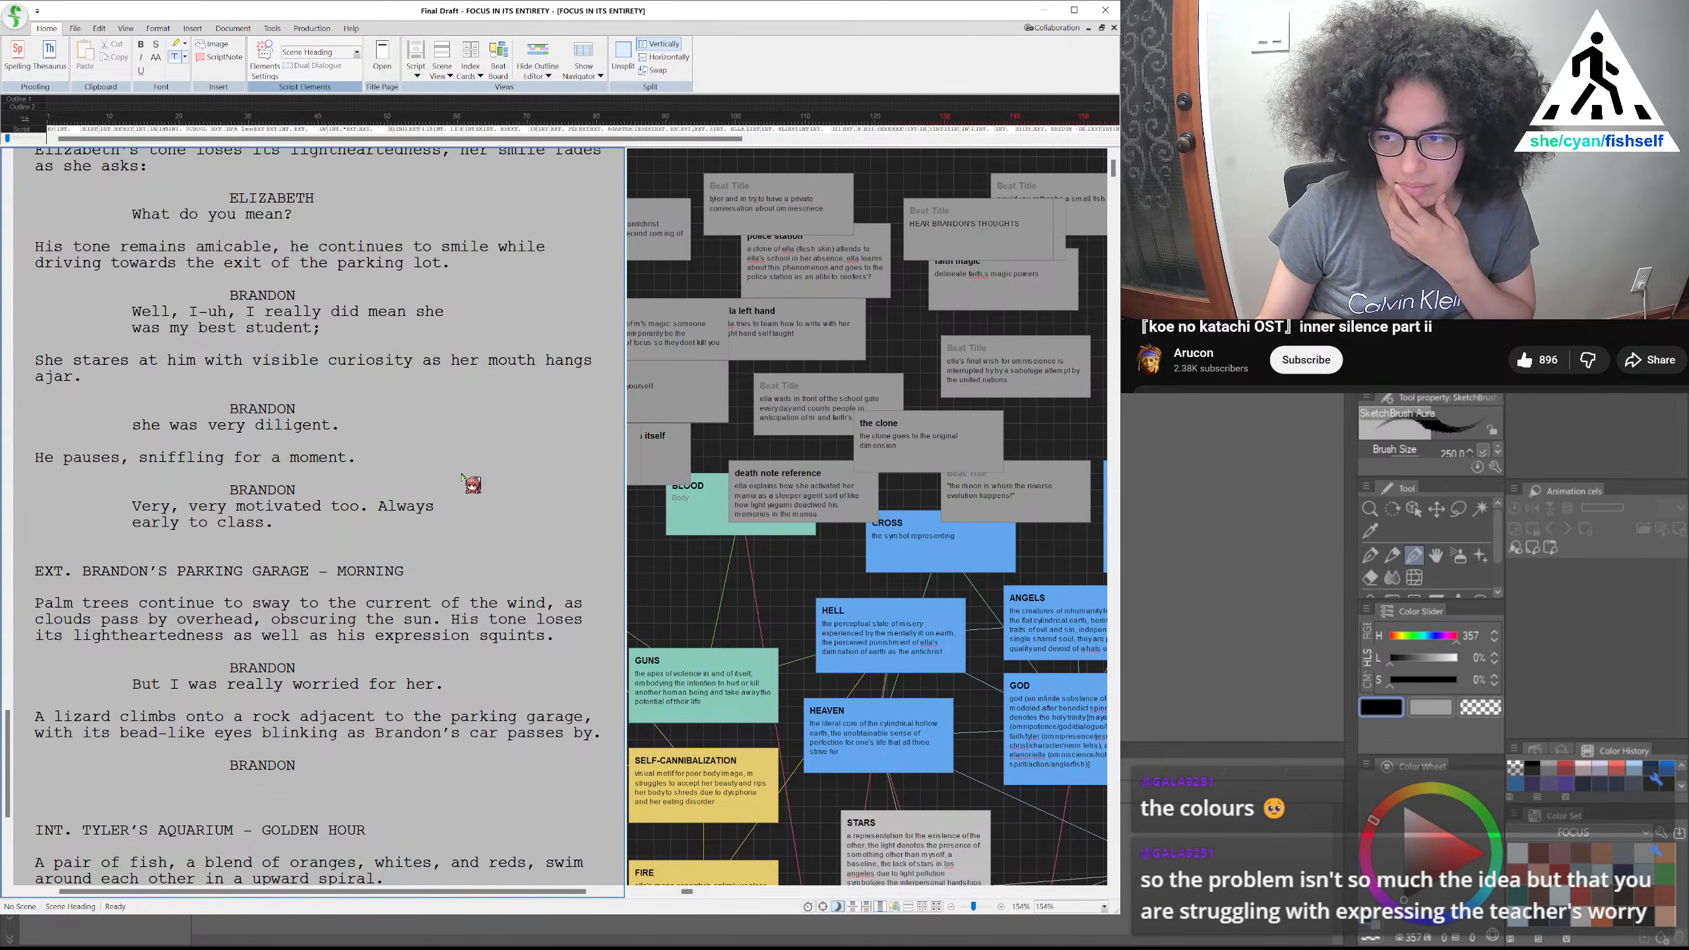
double_click(407, 622)
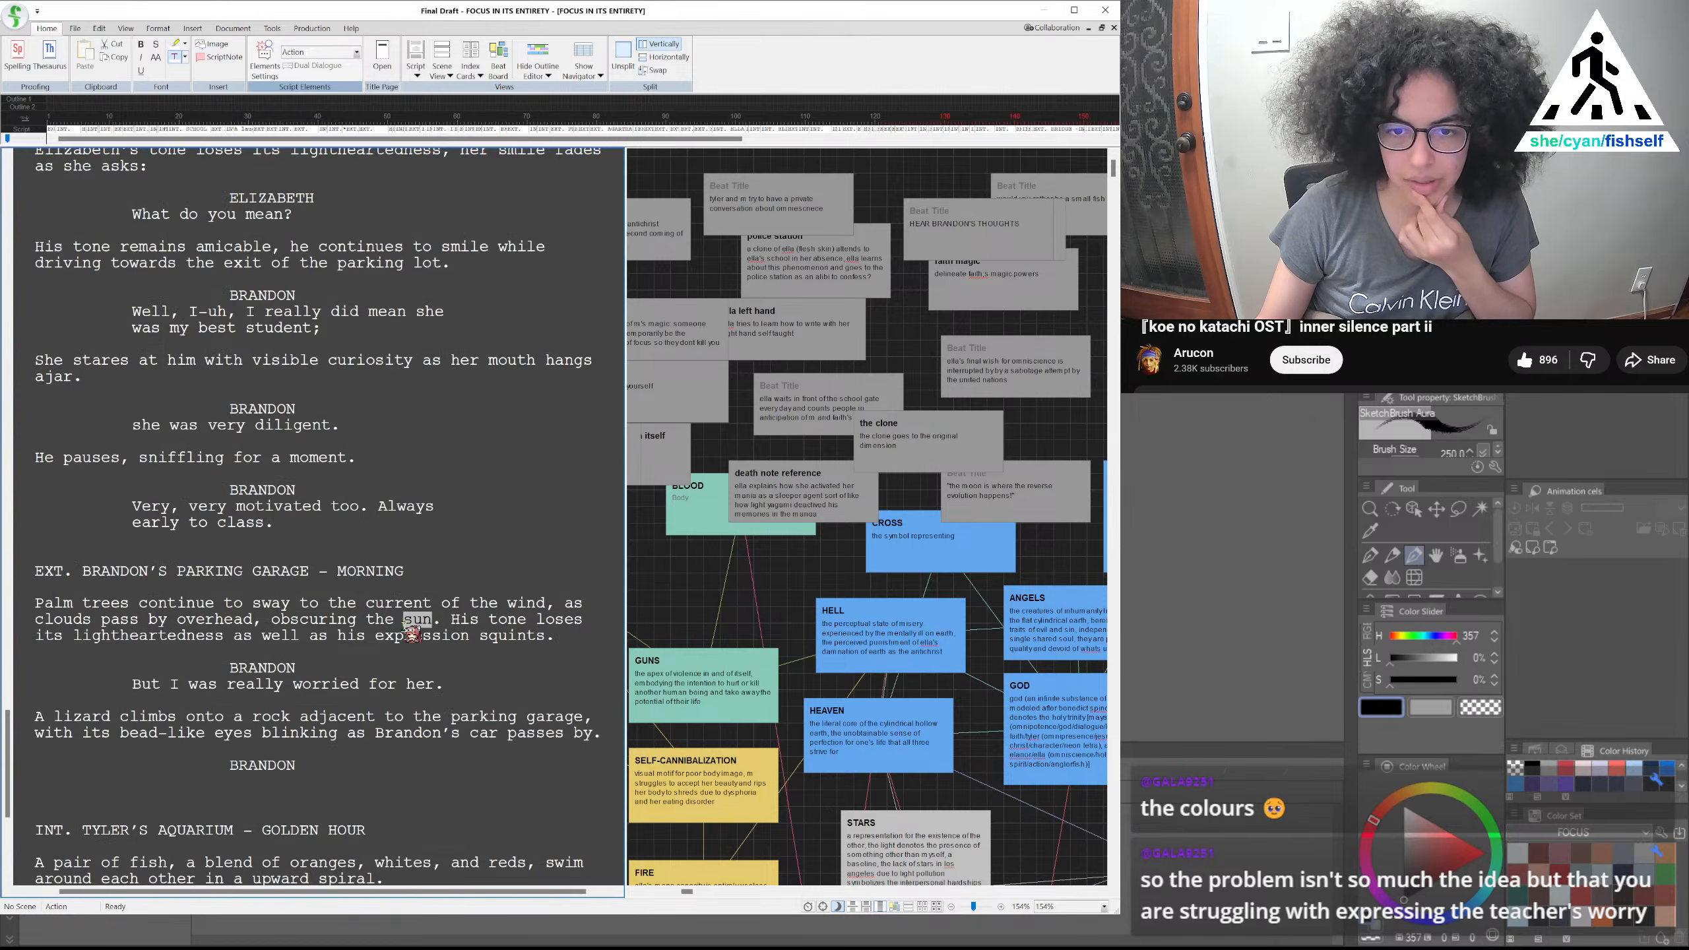
left_click(376, 684)
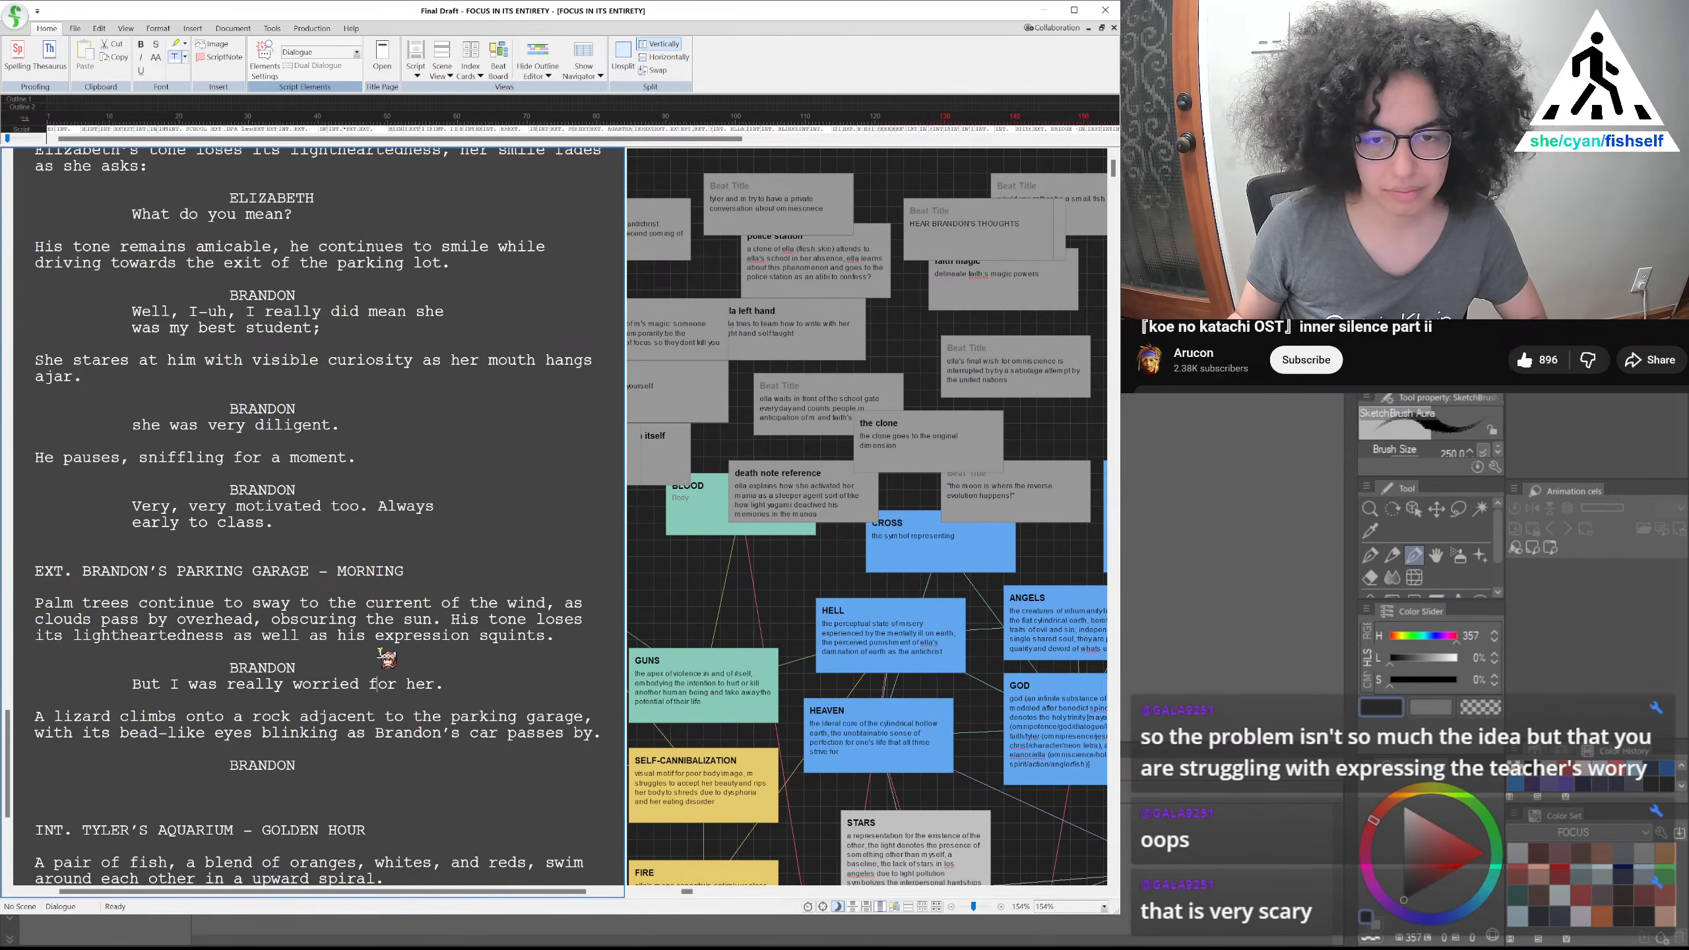
Write the dialogue "It's like, the first day I meet her," under the BRANDON cue that precedes the aquarium scene
left_click(341, 784)
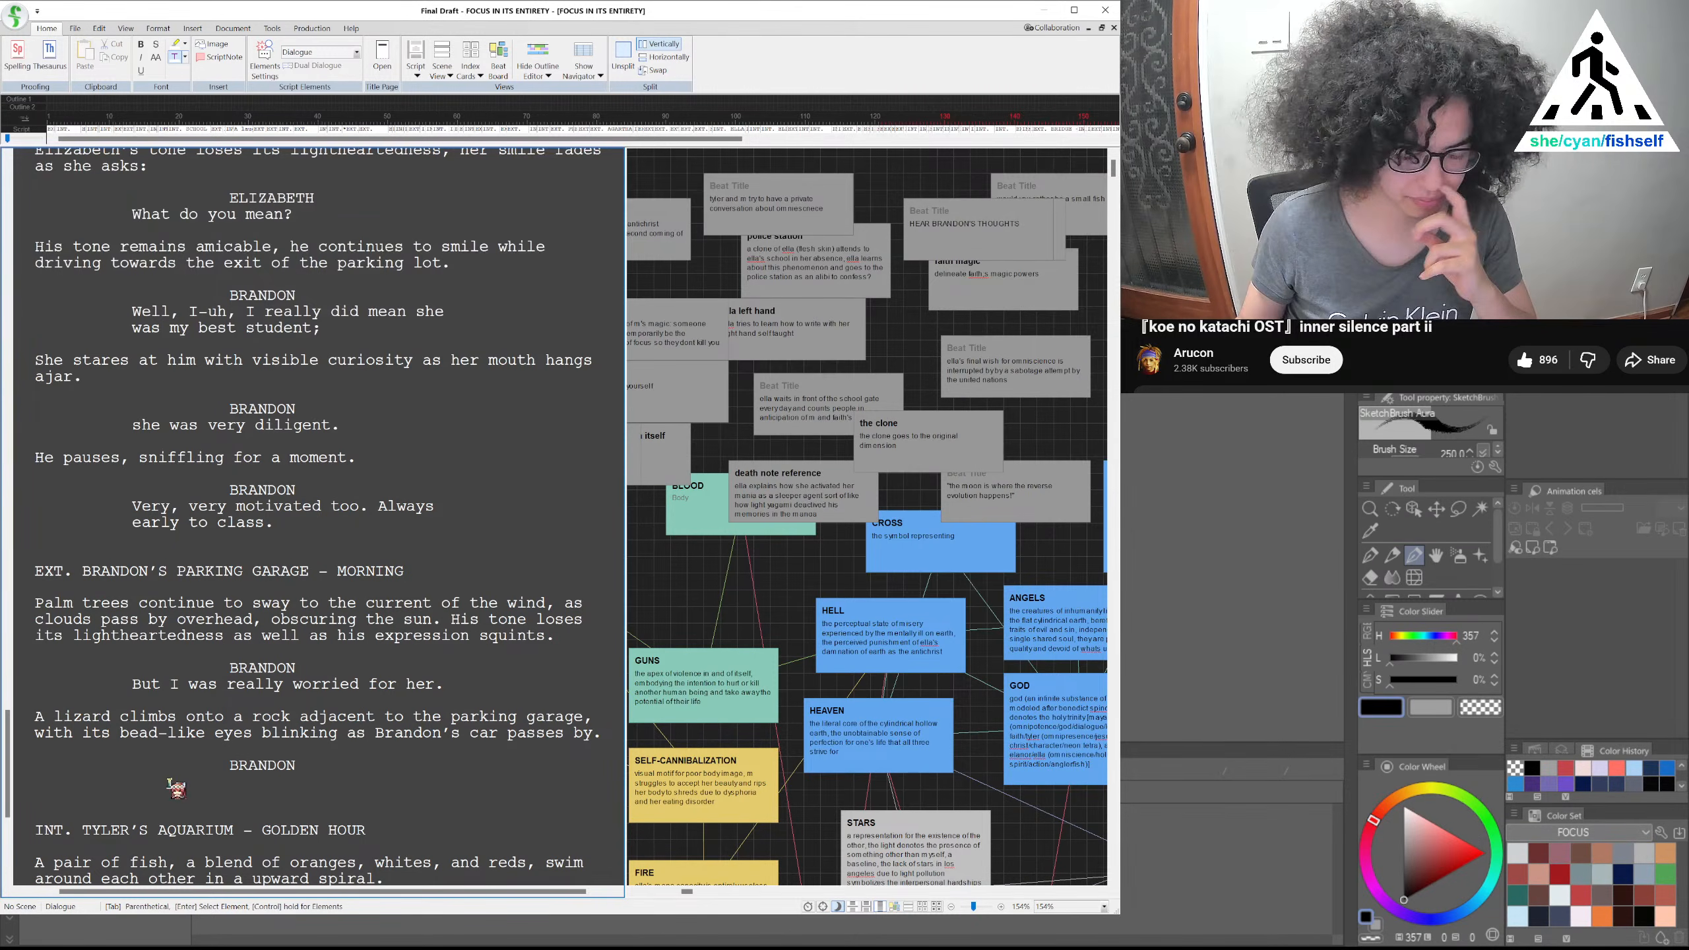
type("It's li")
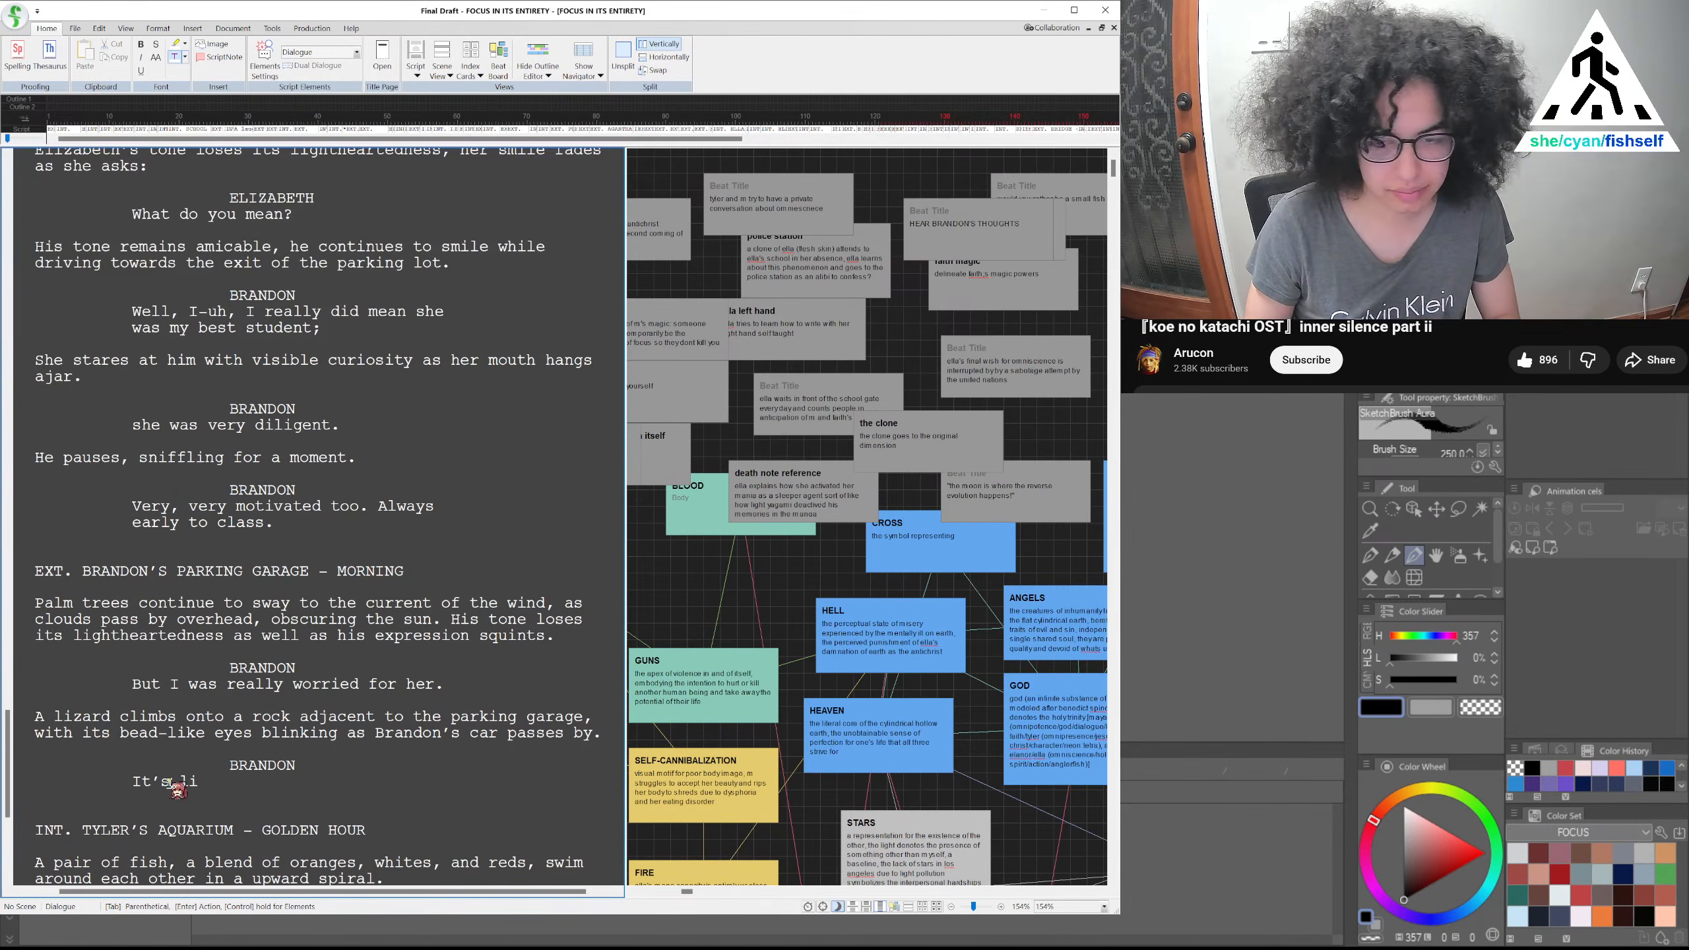
type("ke,")
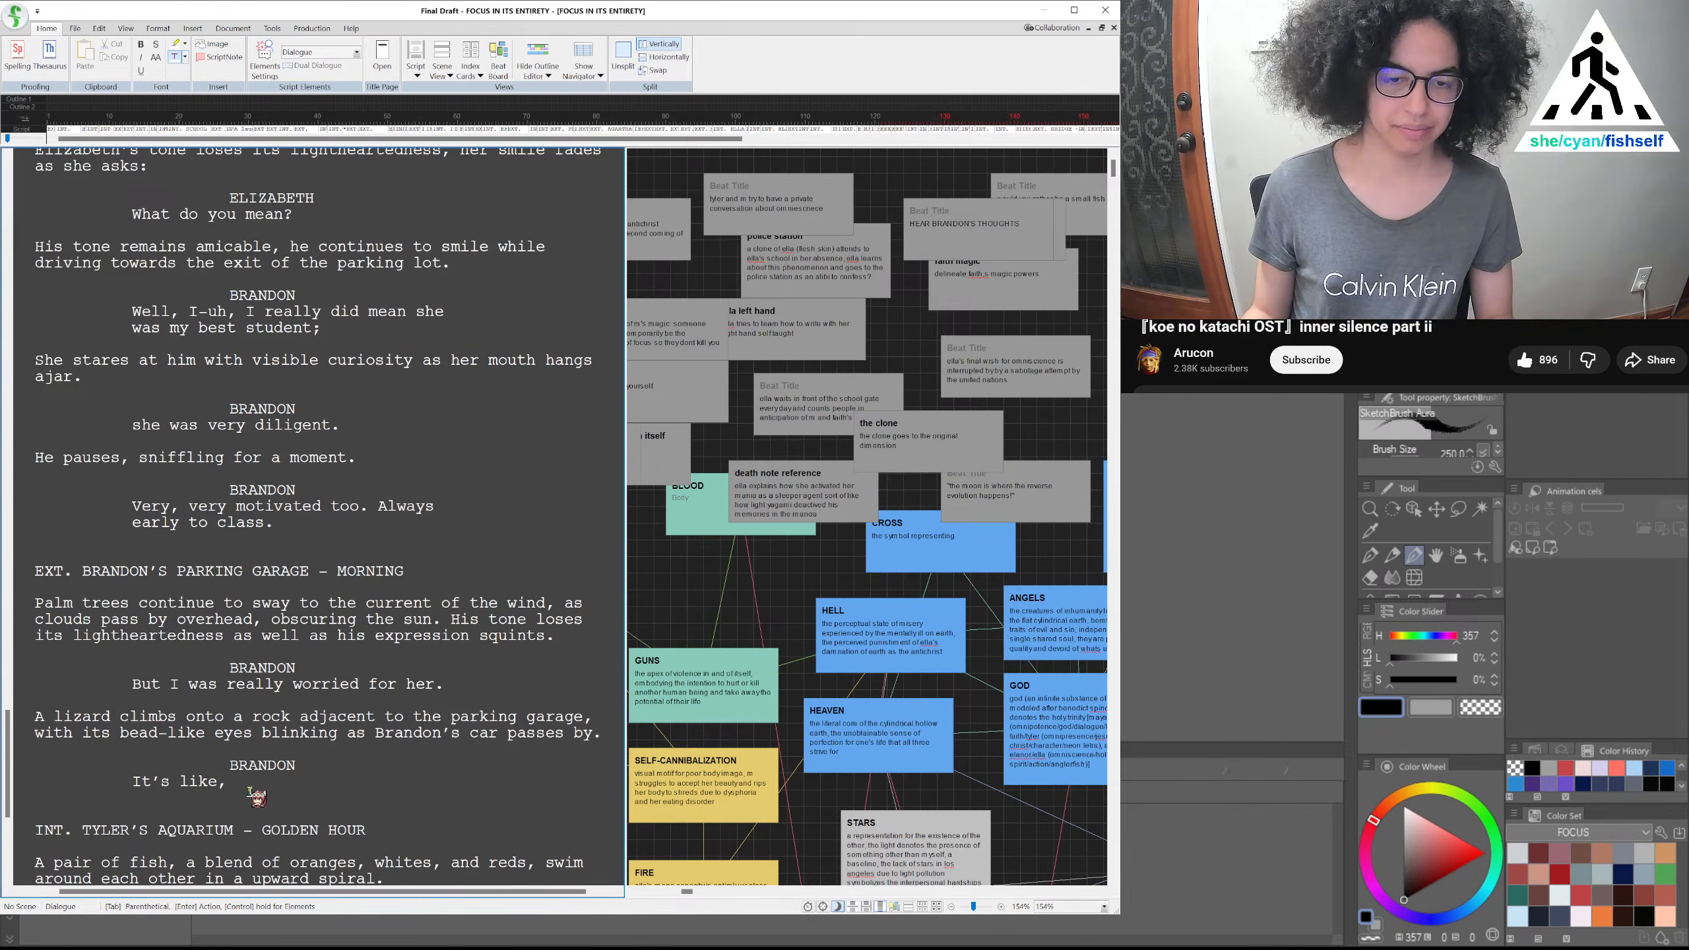
type("literall")
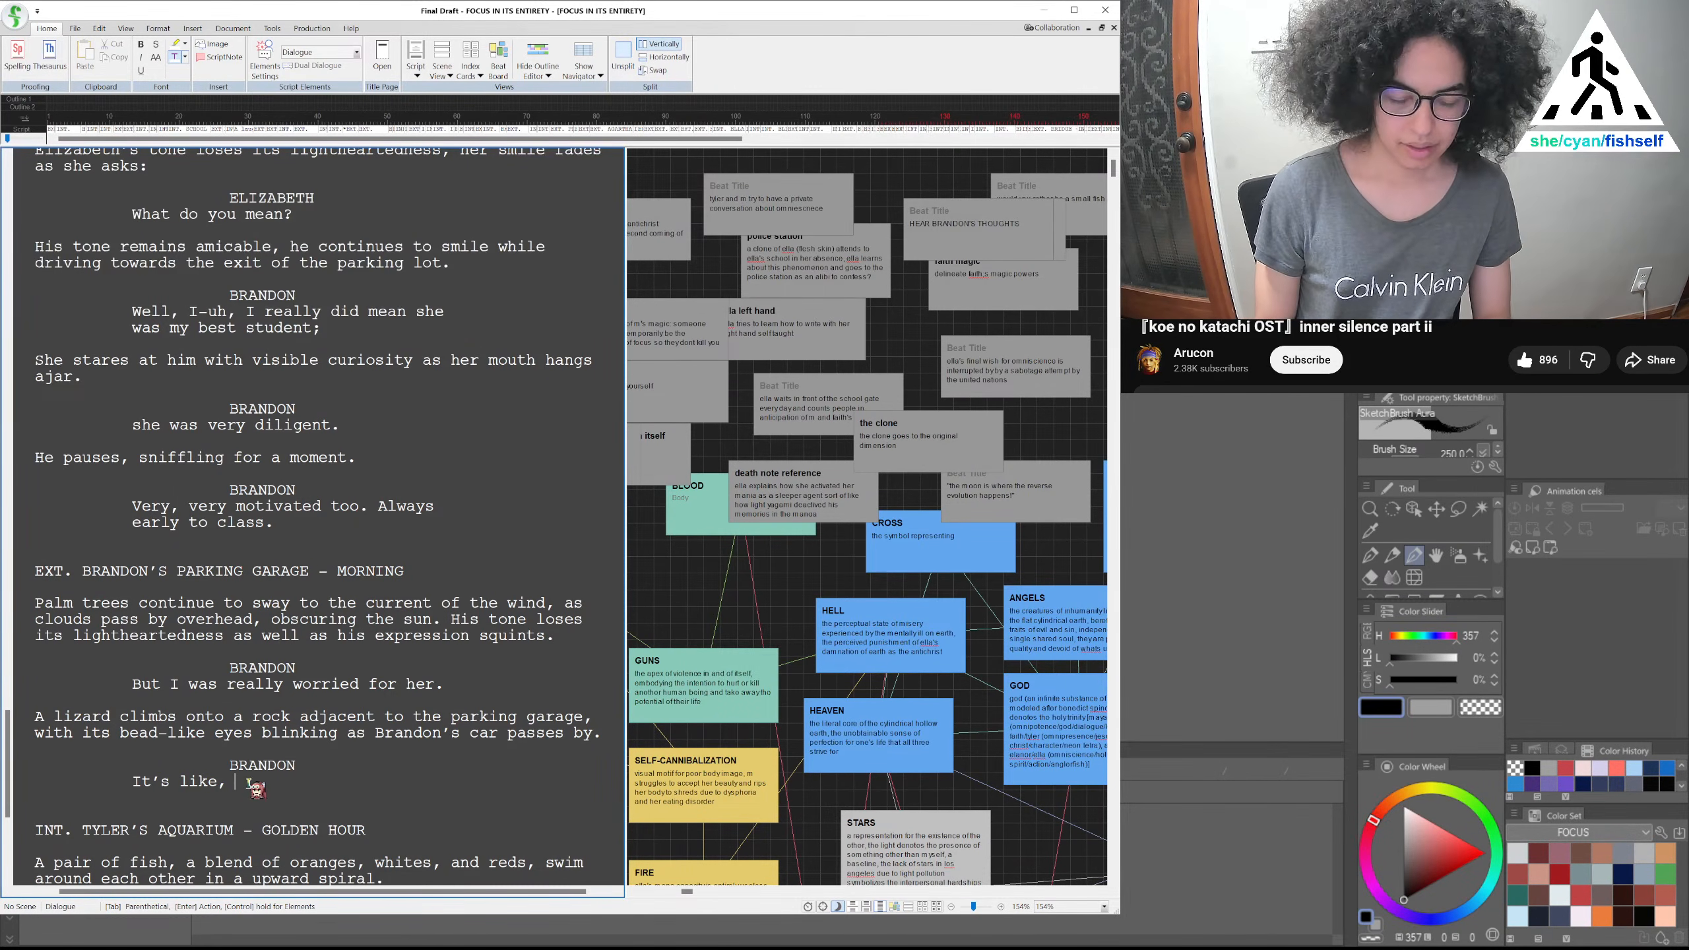
type("y the first")
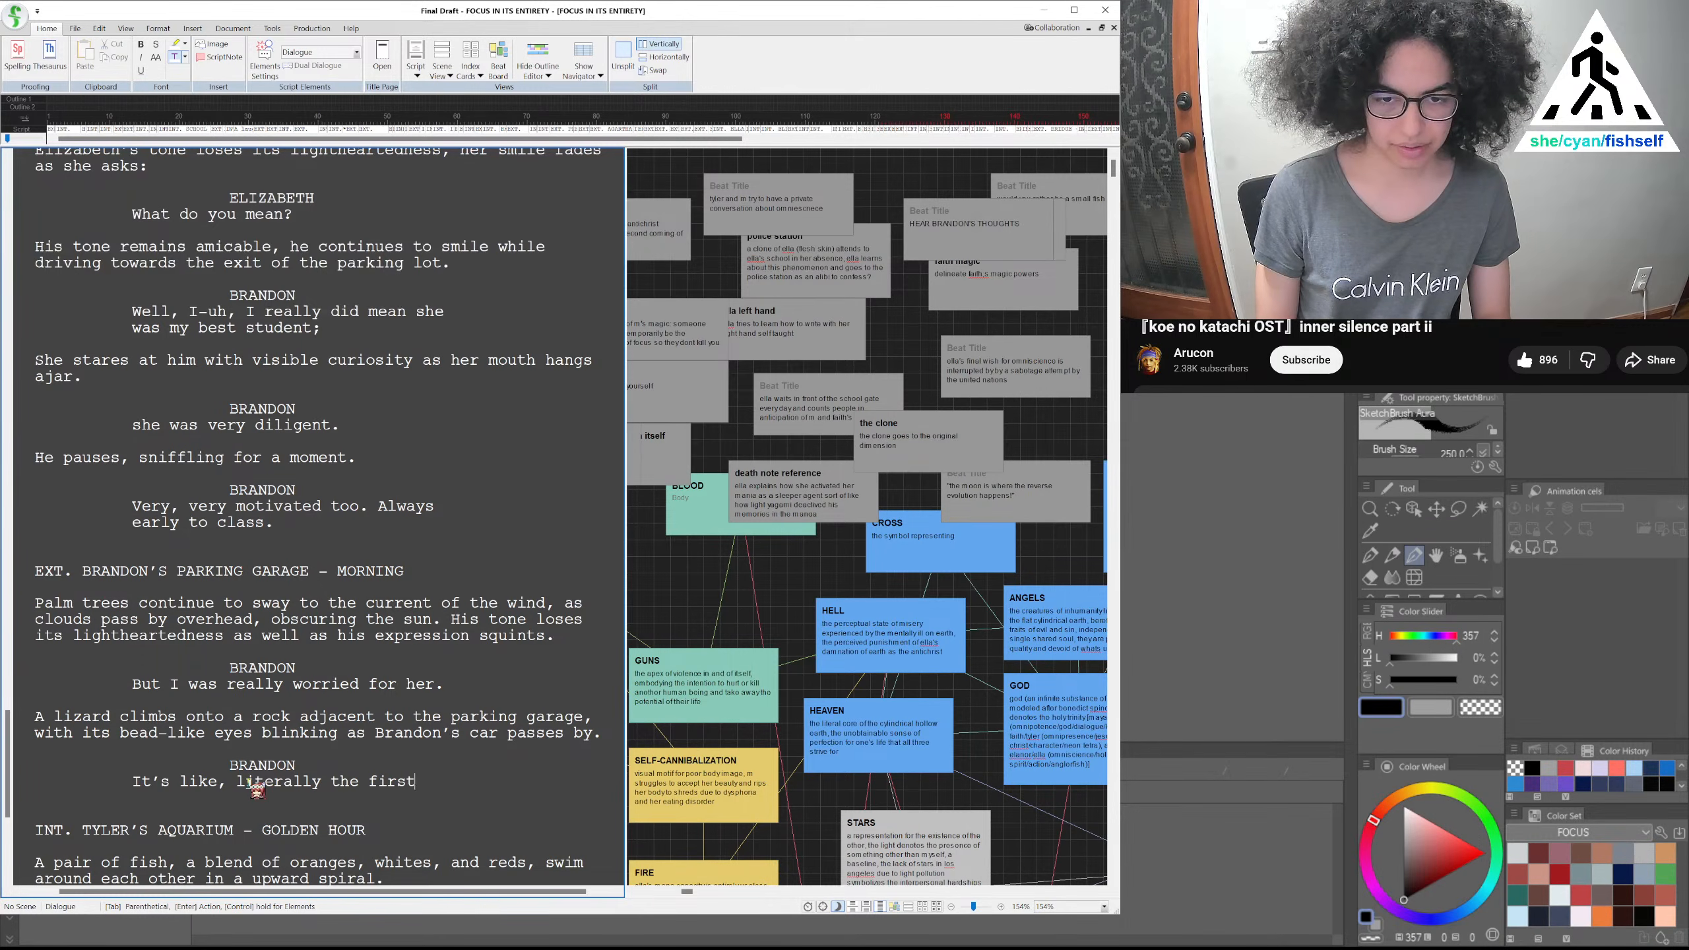
type(" day I meet her")
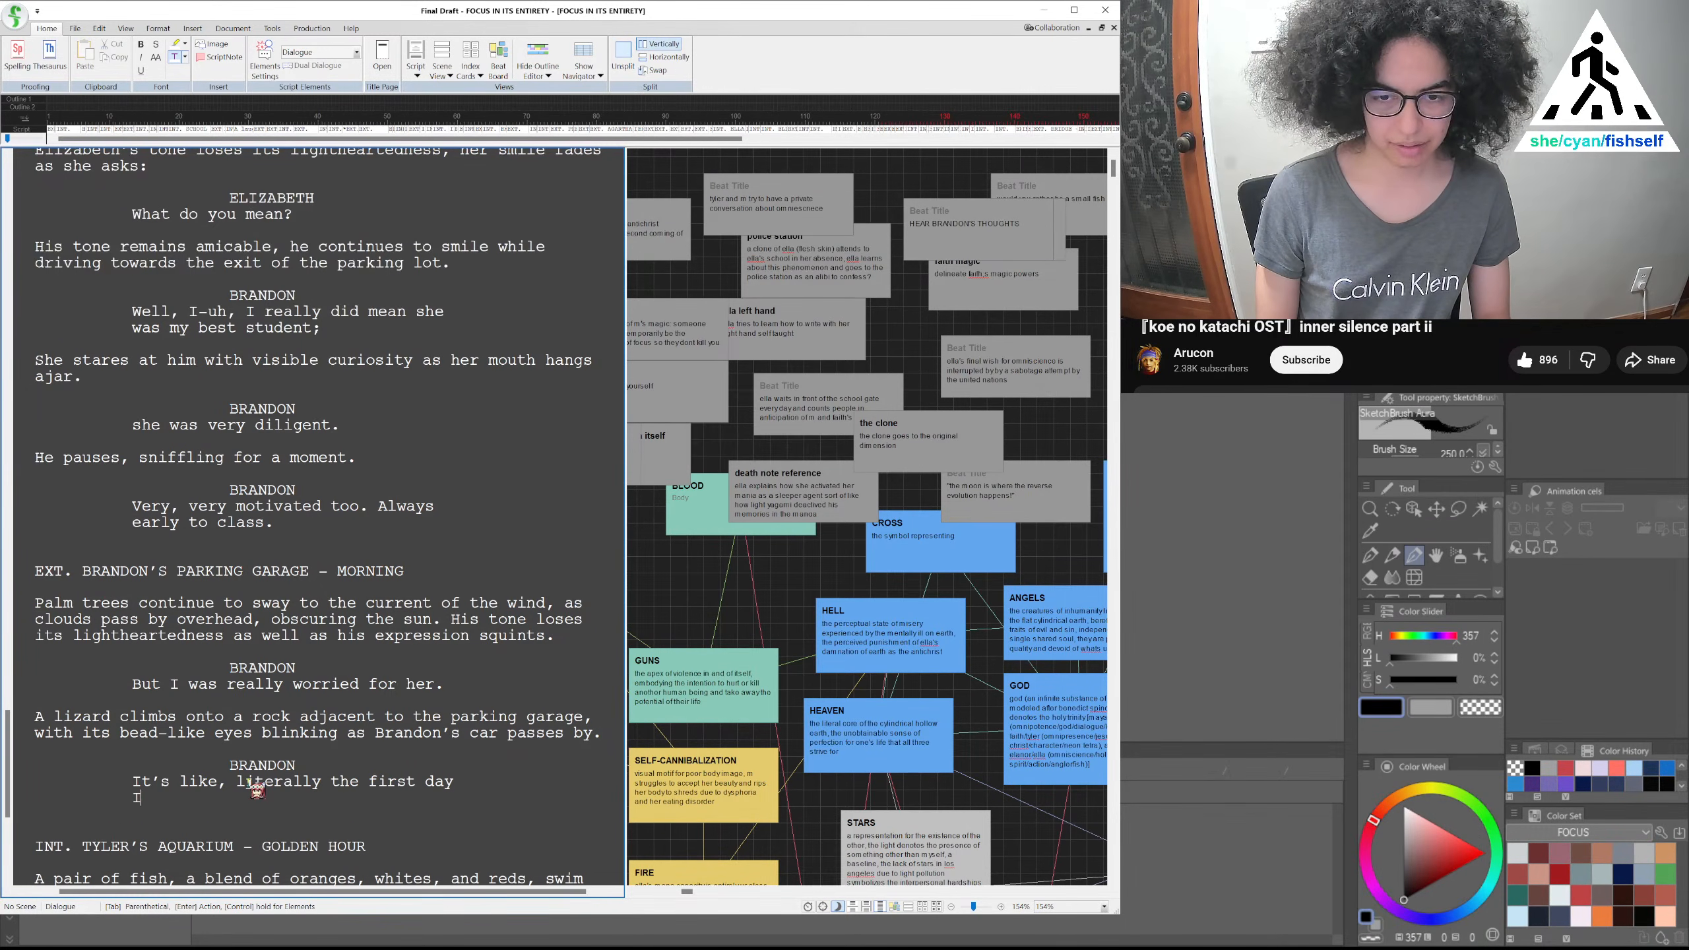
type(",")
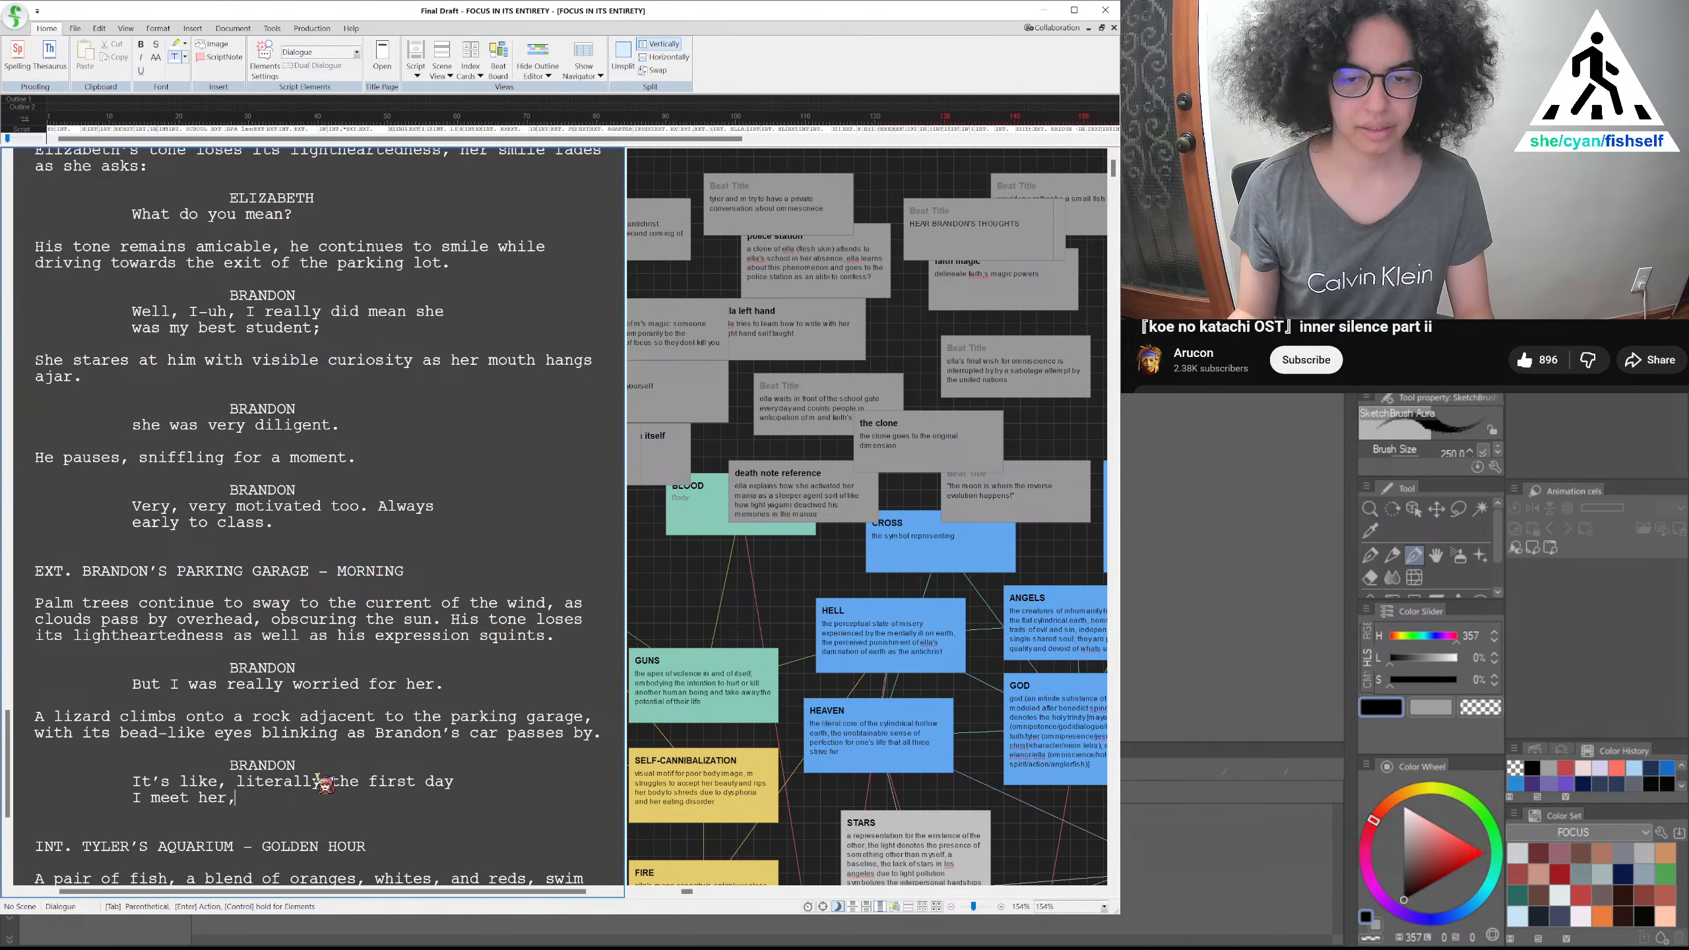
left_click_drag(329, 780, 229, 782)
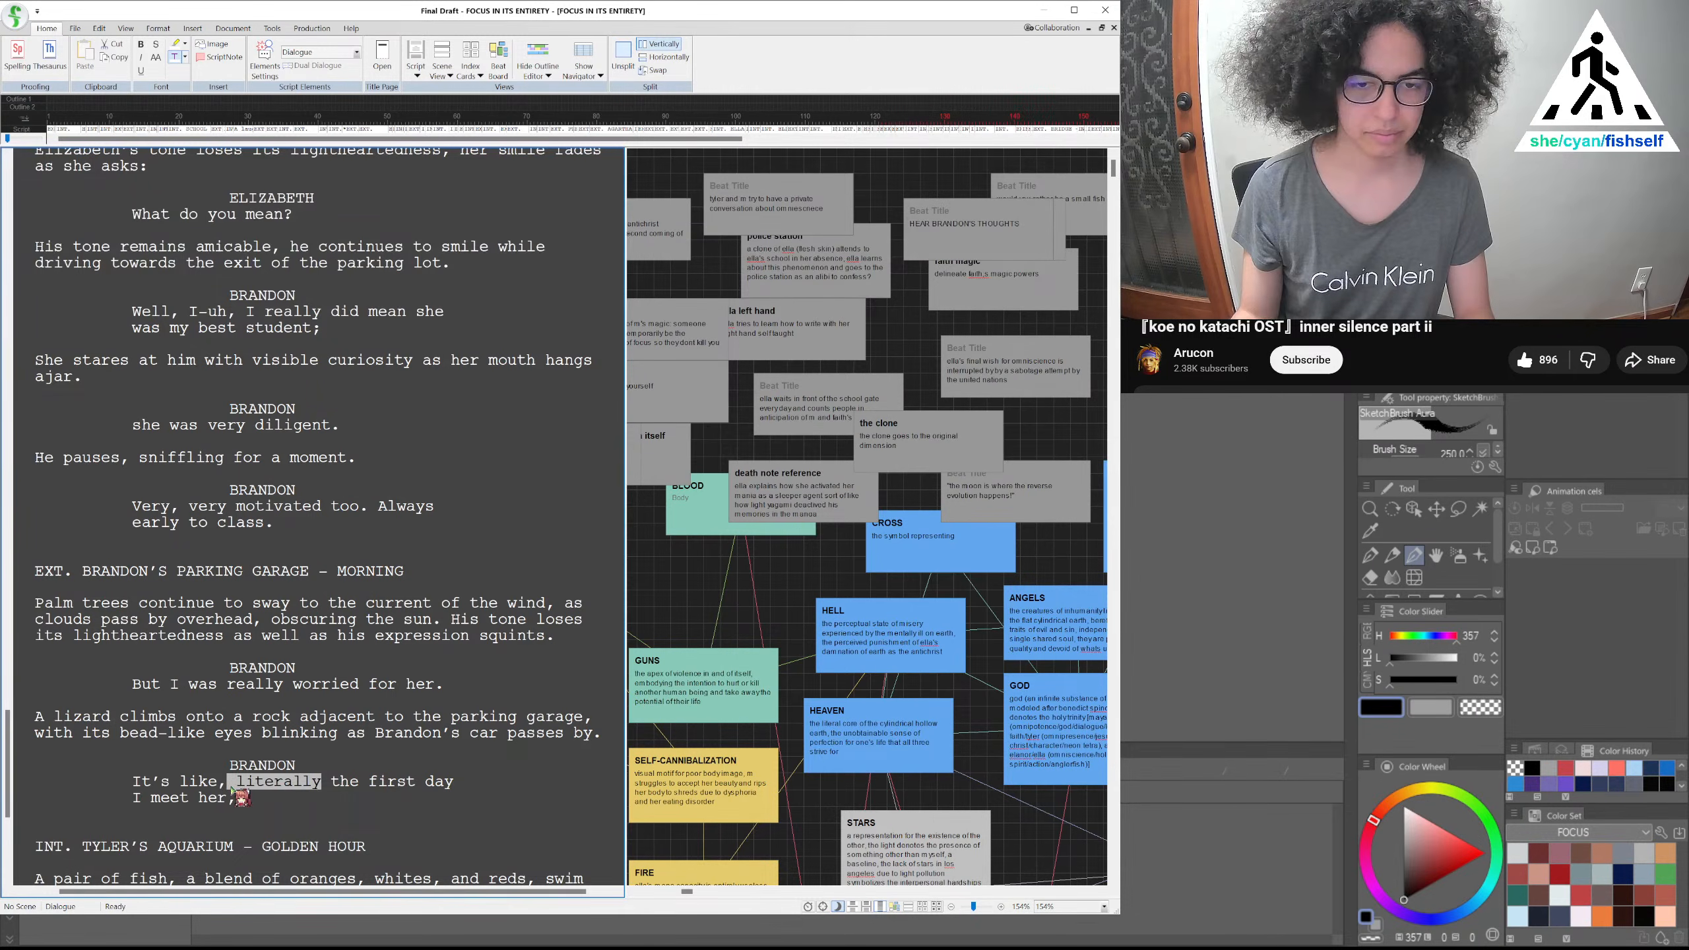
key("BackSpace")
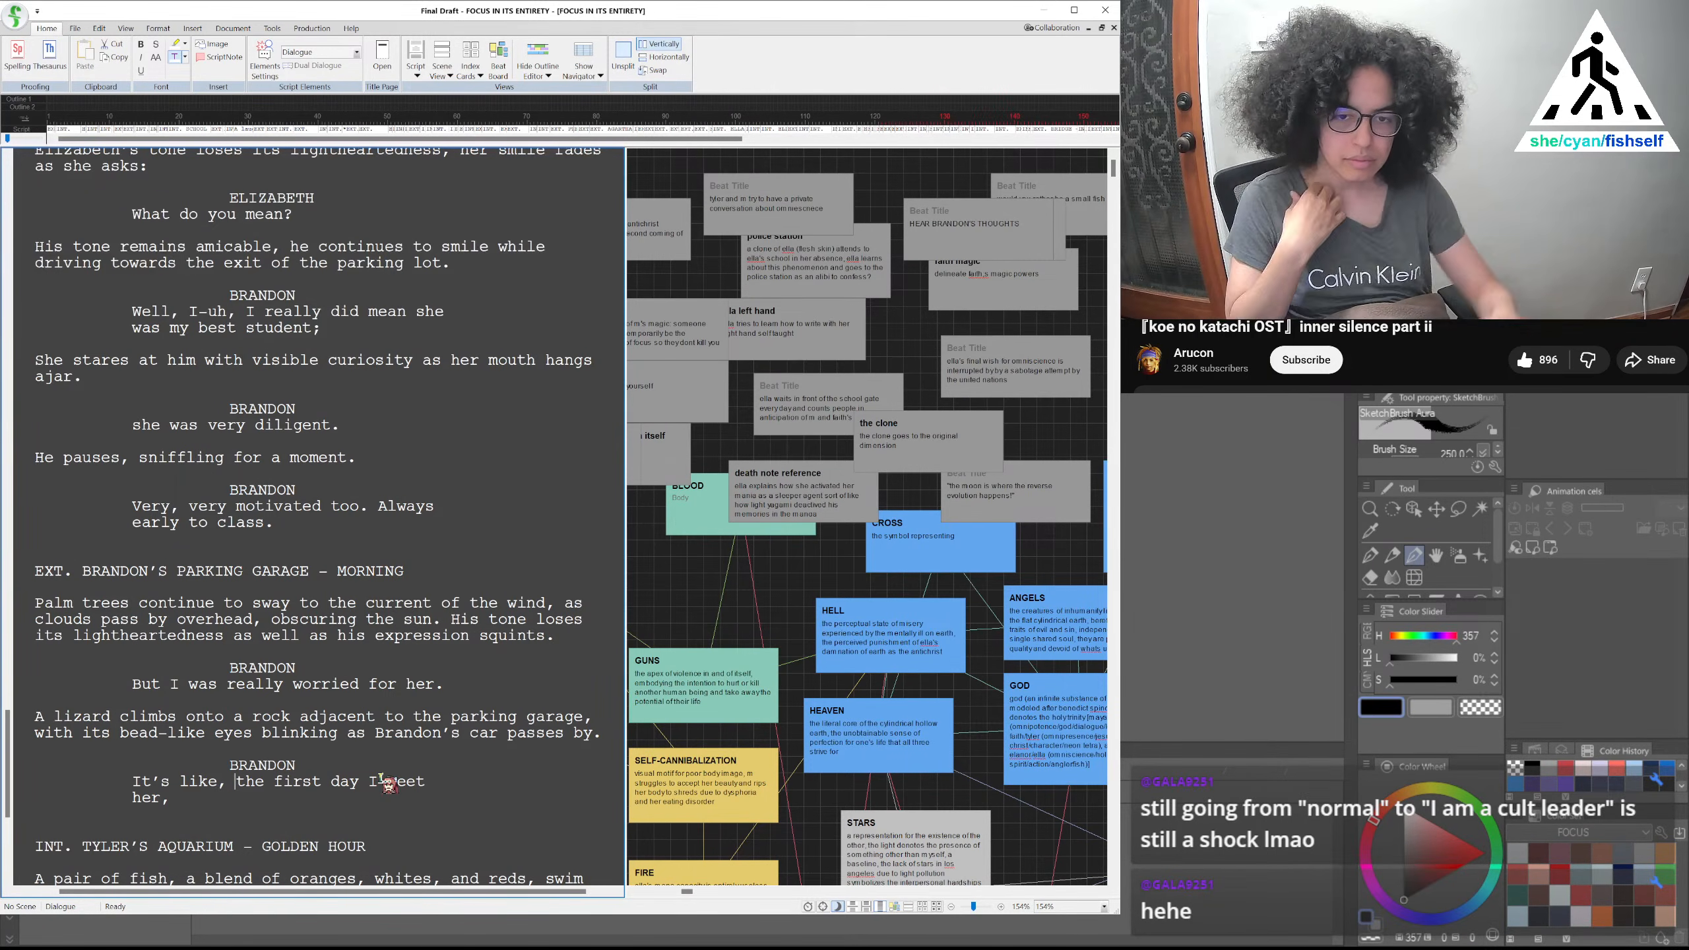
left_click(310, 791)
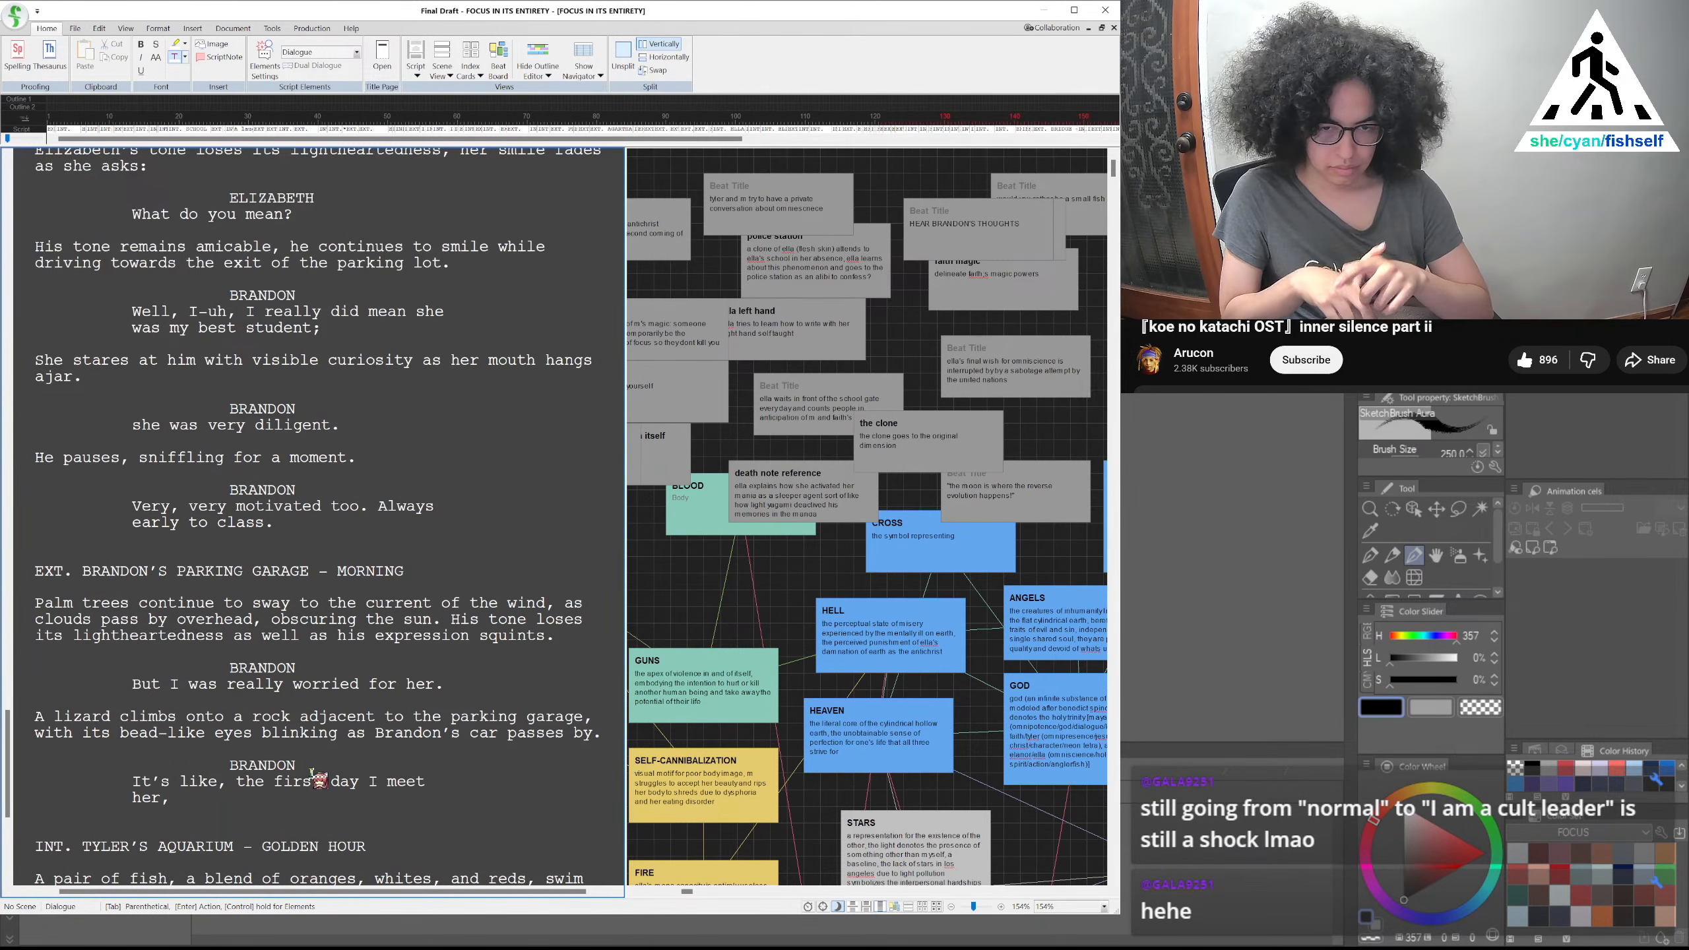
type("she")
type("'s ")
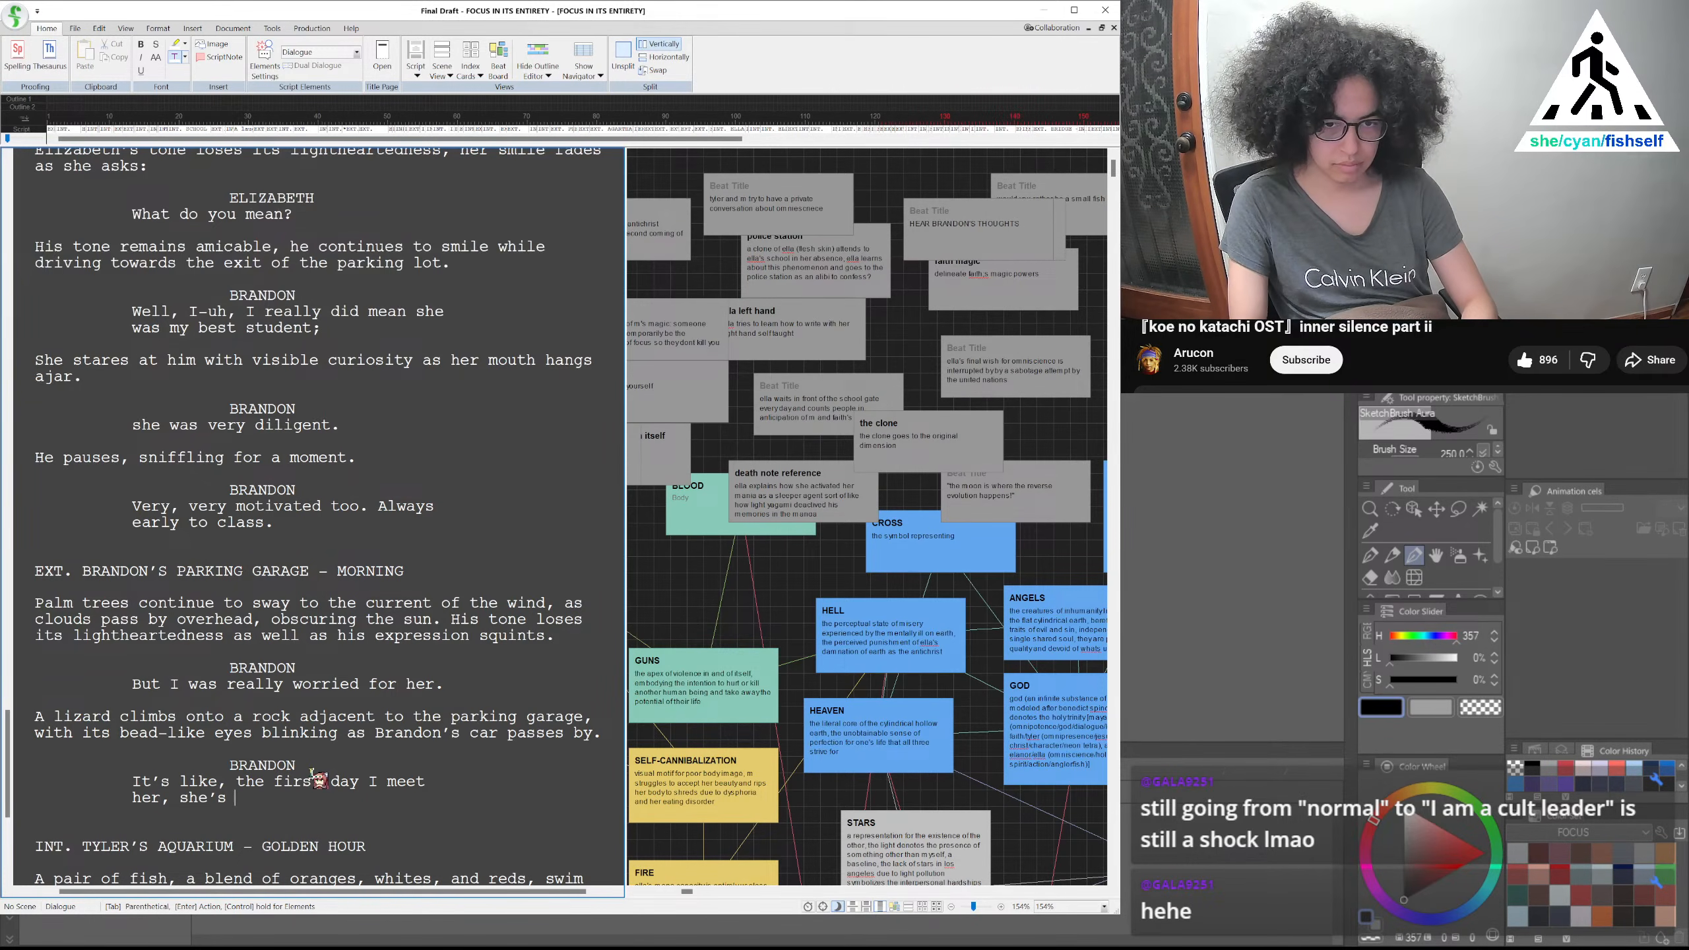
type("participating")
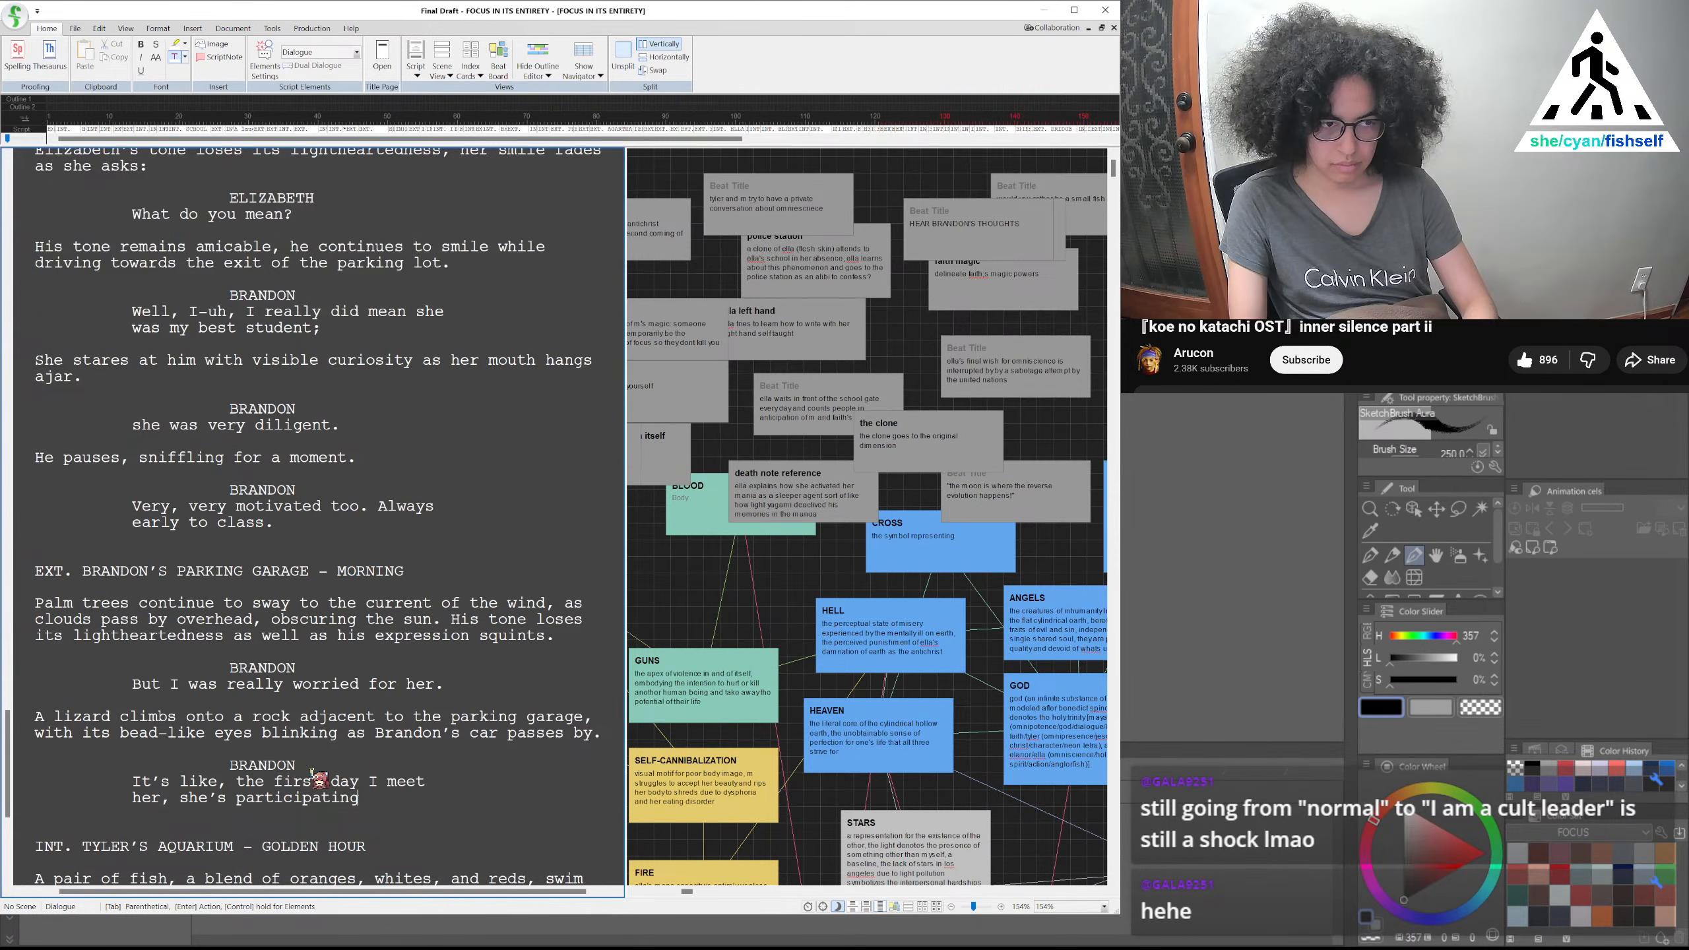
key("BackSpace")
key("BackSpace")
key("BackSpace")
key("BackSpace")
key("BackSpace")
key("BackSpace")
key("BackSpace")
key("BackSpace")
key("BackSpace")
key("BackSpace")
key("BackSpace")
key("BackSpace")
key("BackSpace")
key("BackSpace")
key("BackSpace")
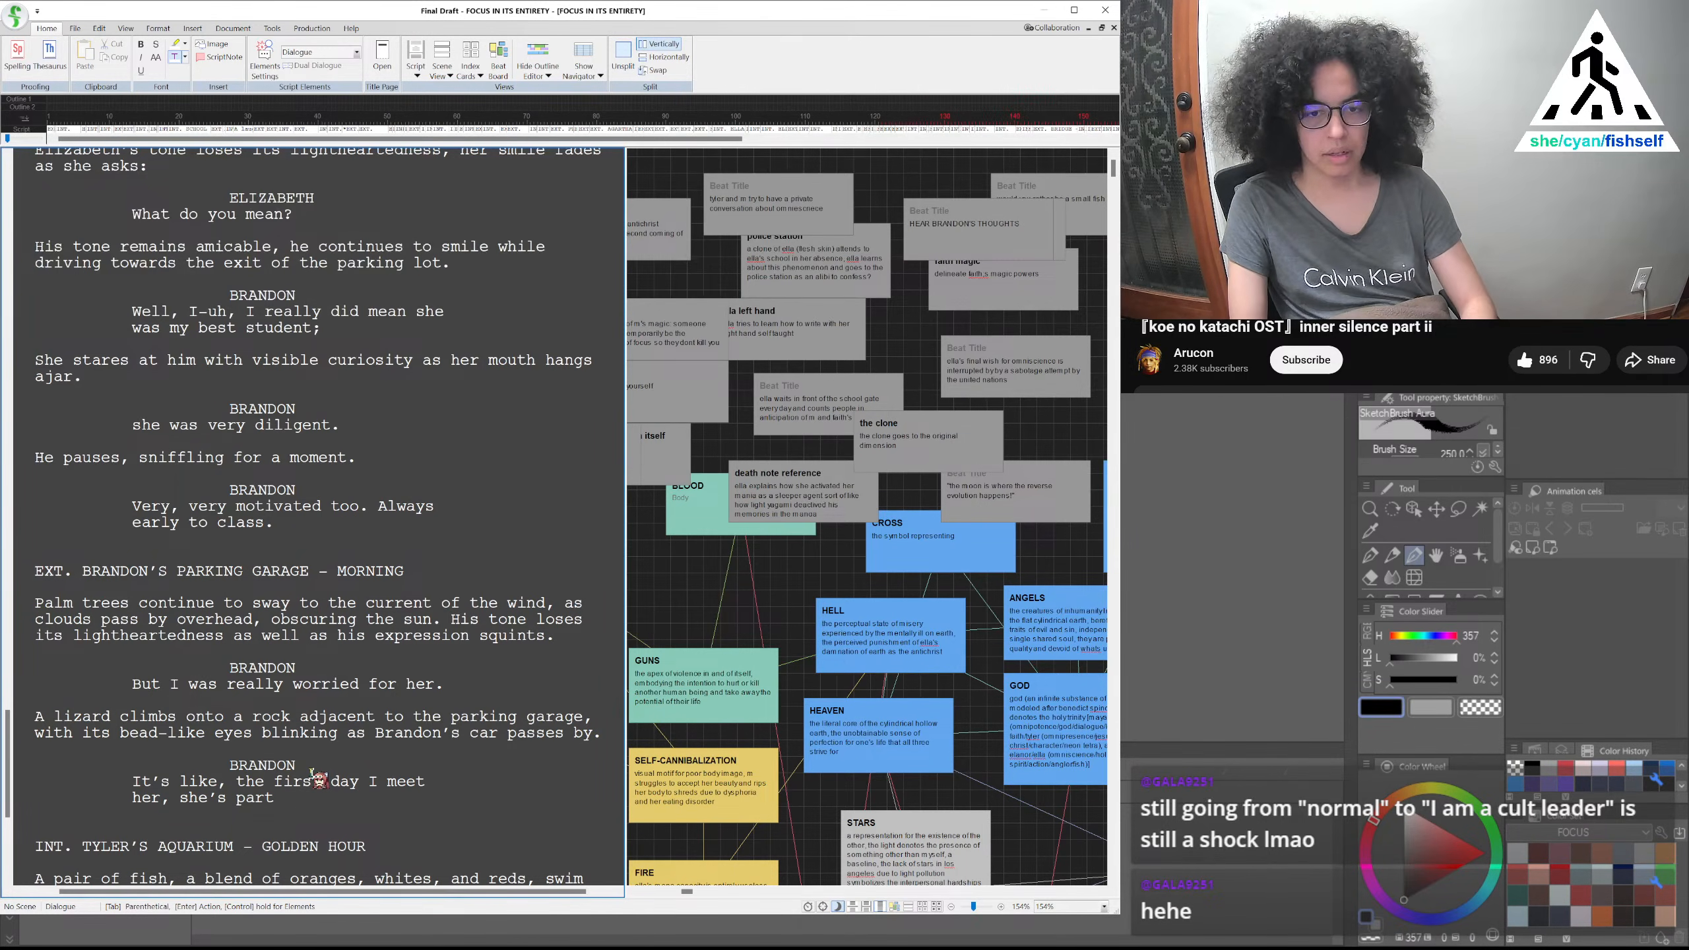
key("BackSpace")
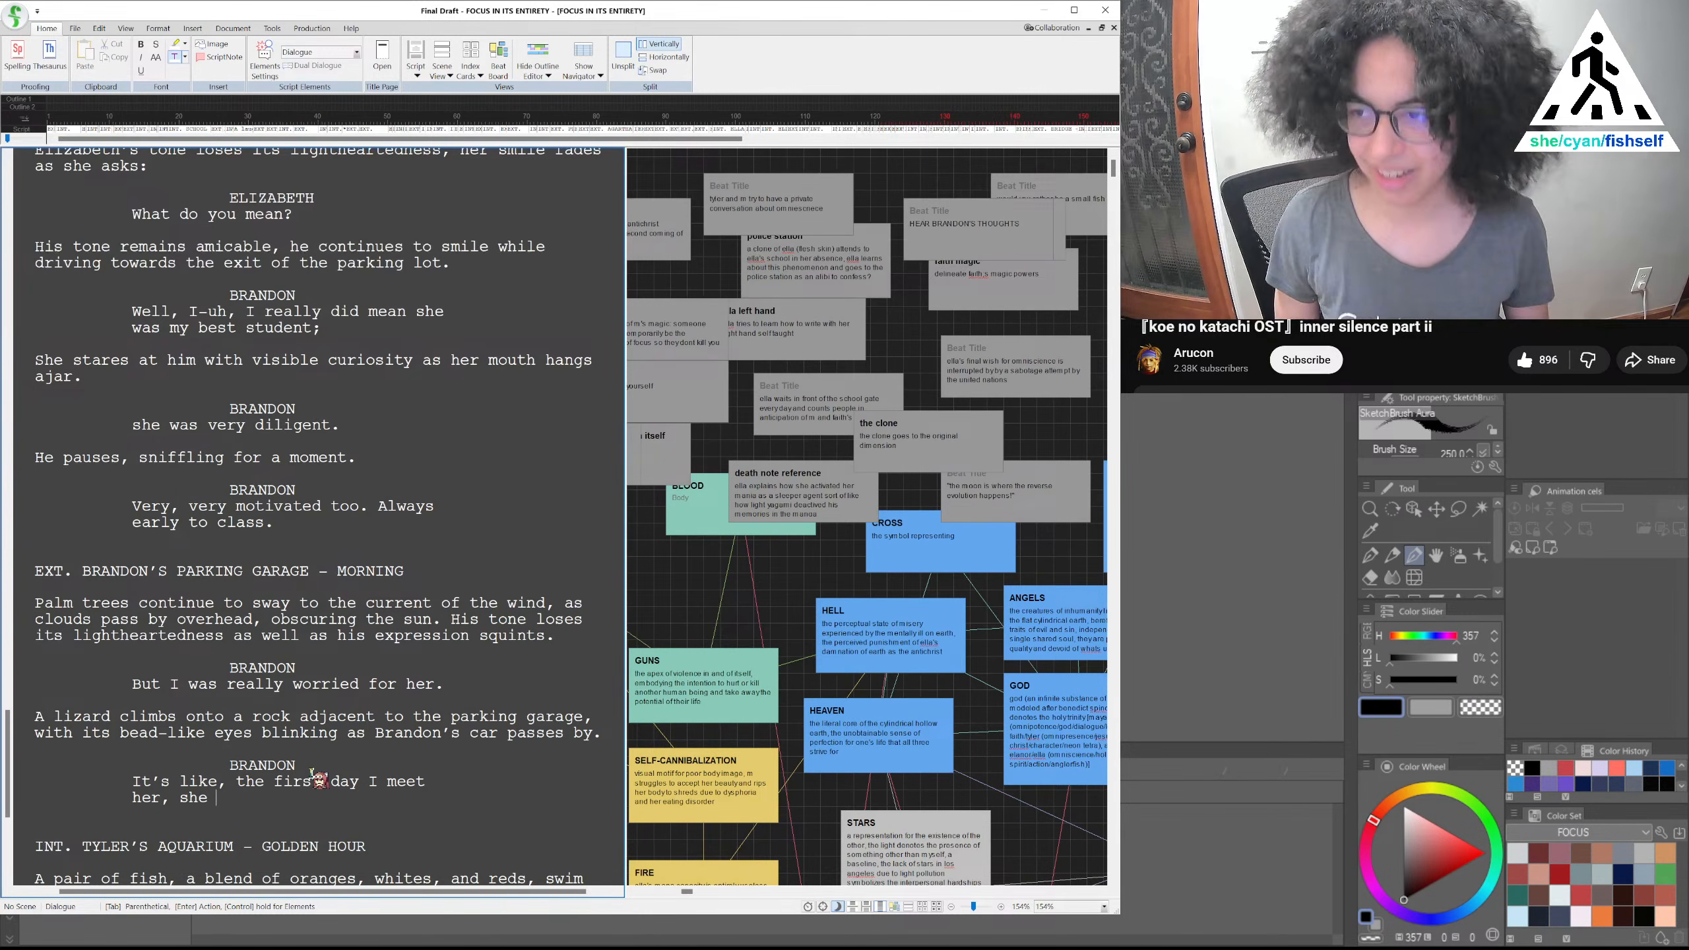
Continue Brandon's dialogue with "she's participating way too much. And I, well, I don't think that's bad in itself."
type("a")
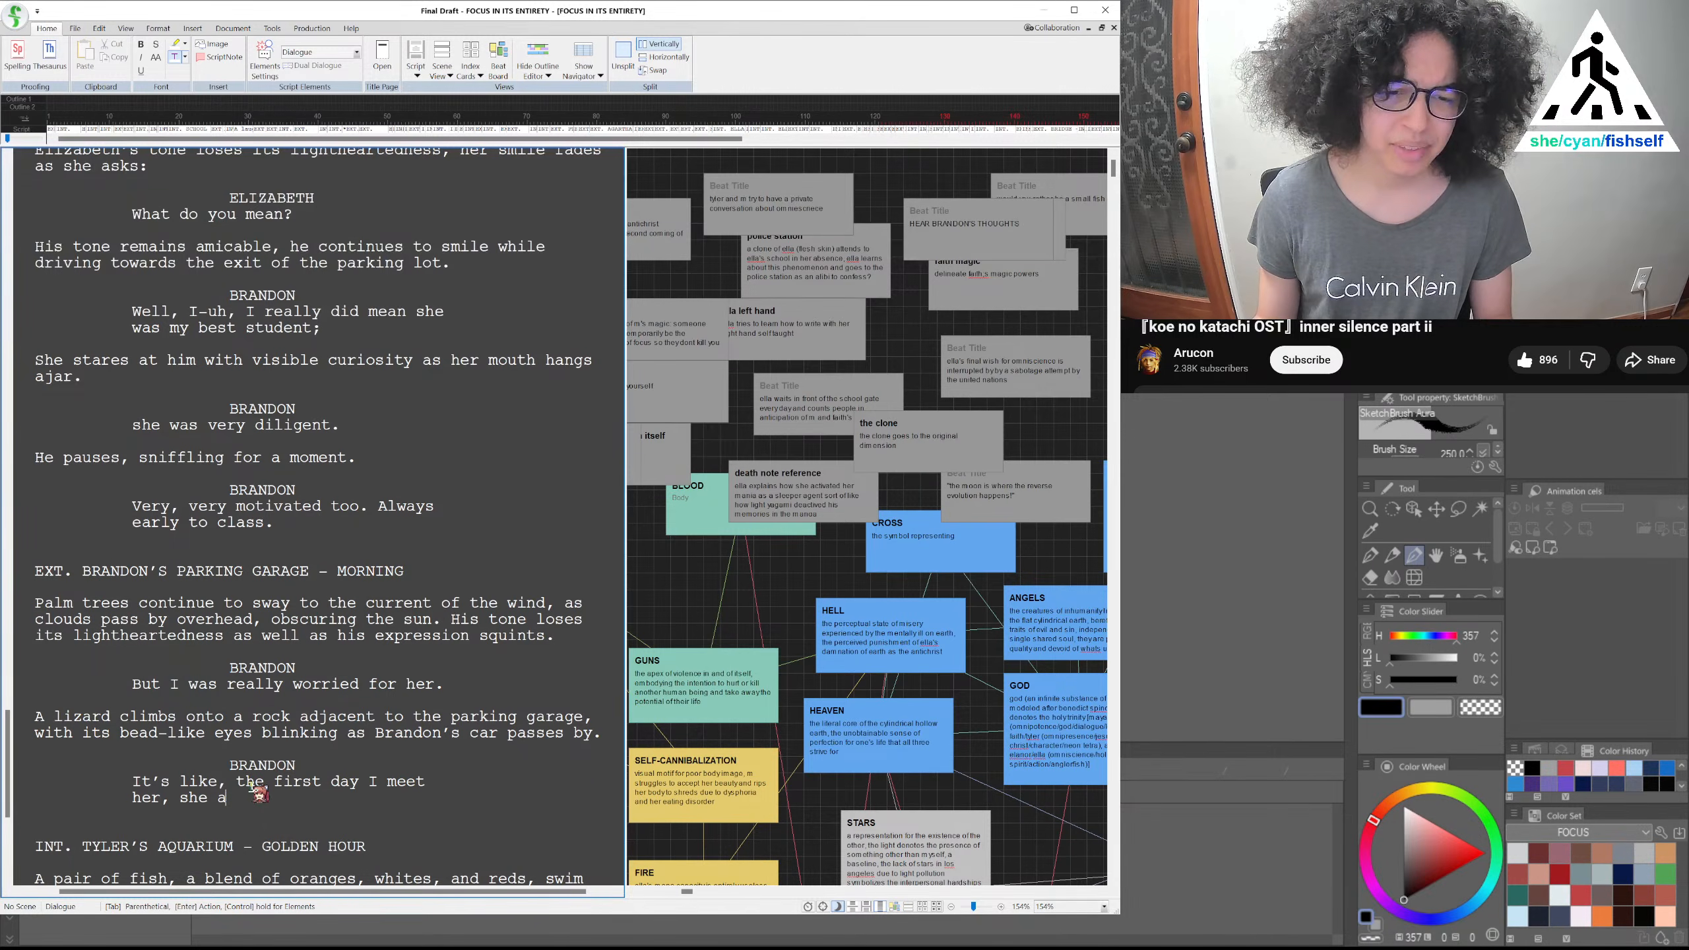
key("BackSpace")
type("s participating w")
type("ay too much.")
type(" And I")
type(",")
type(" well, I")
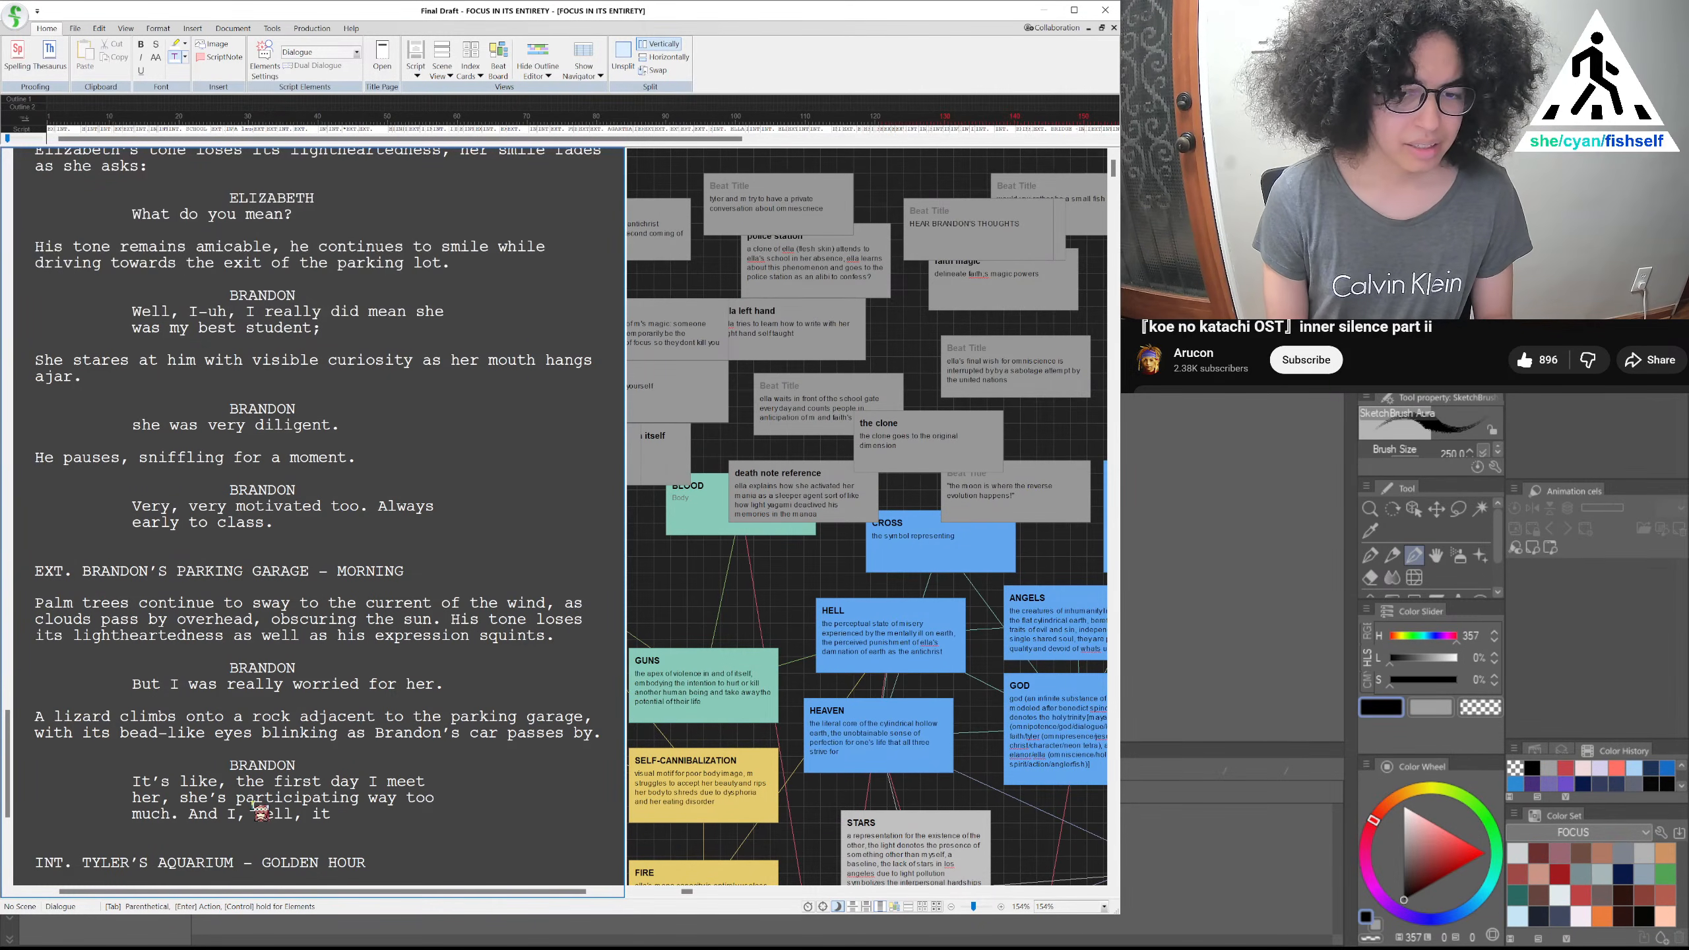
type(" don")
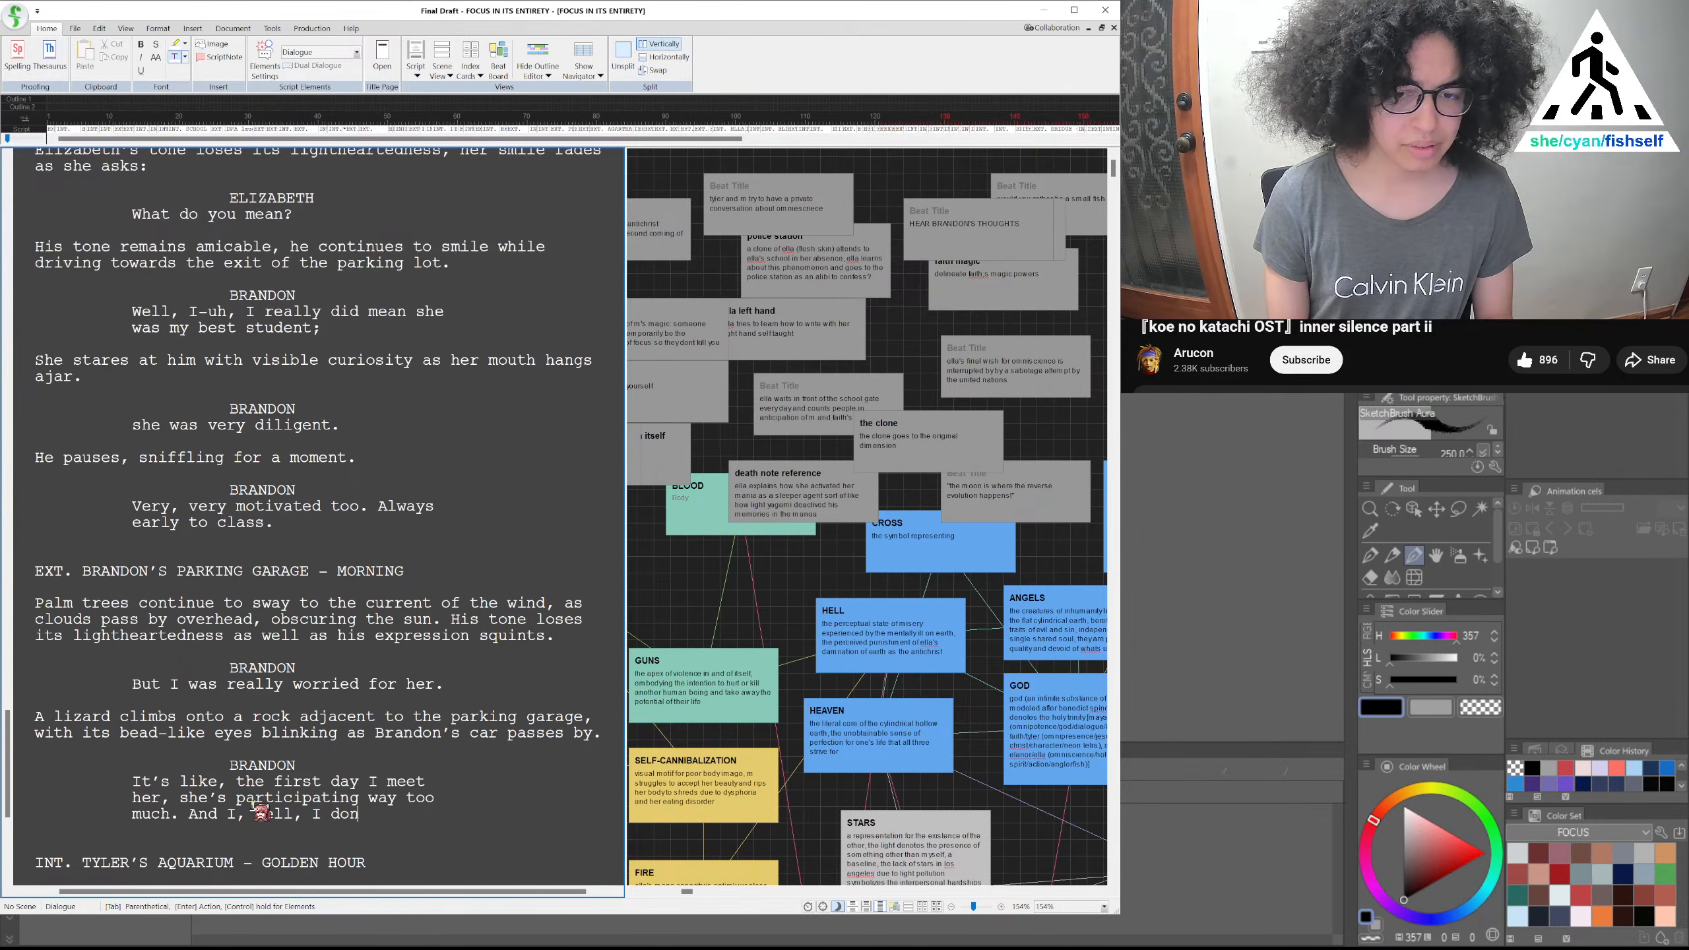
type("'t think that's bad in itself.")
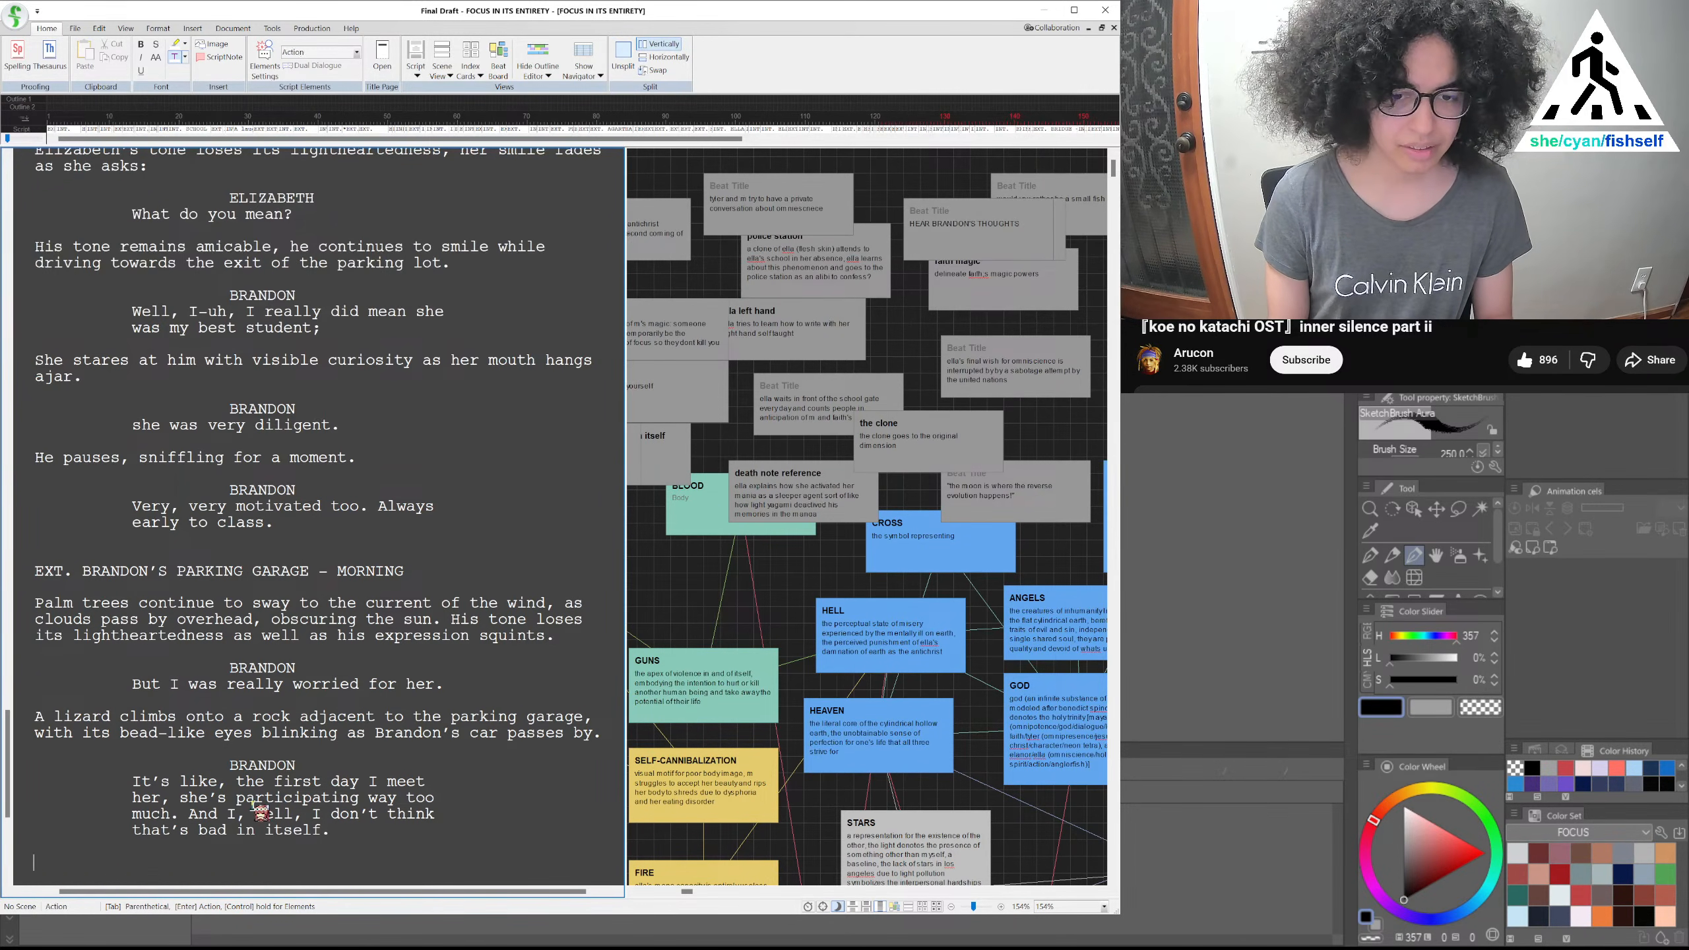
Add "But it's as if she already knew the material" to the end of Brandon's dialogue
type(" But it's like, she")
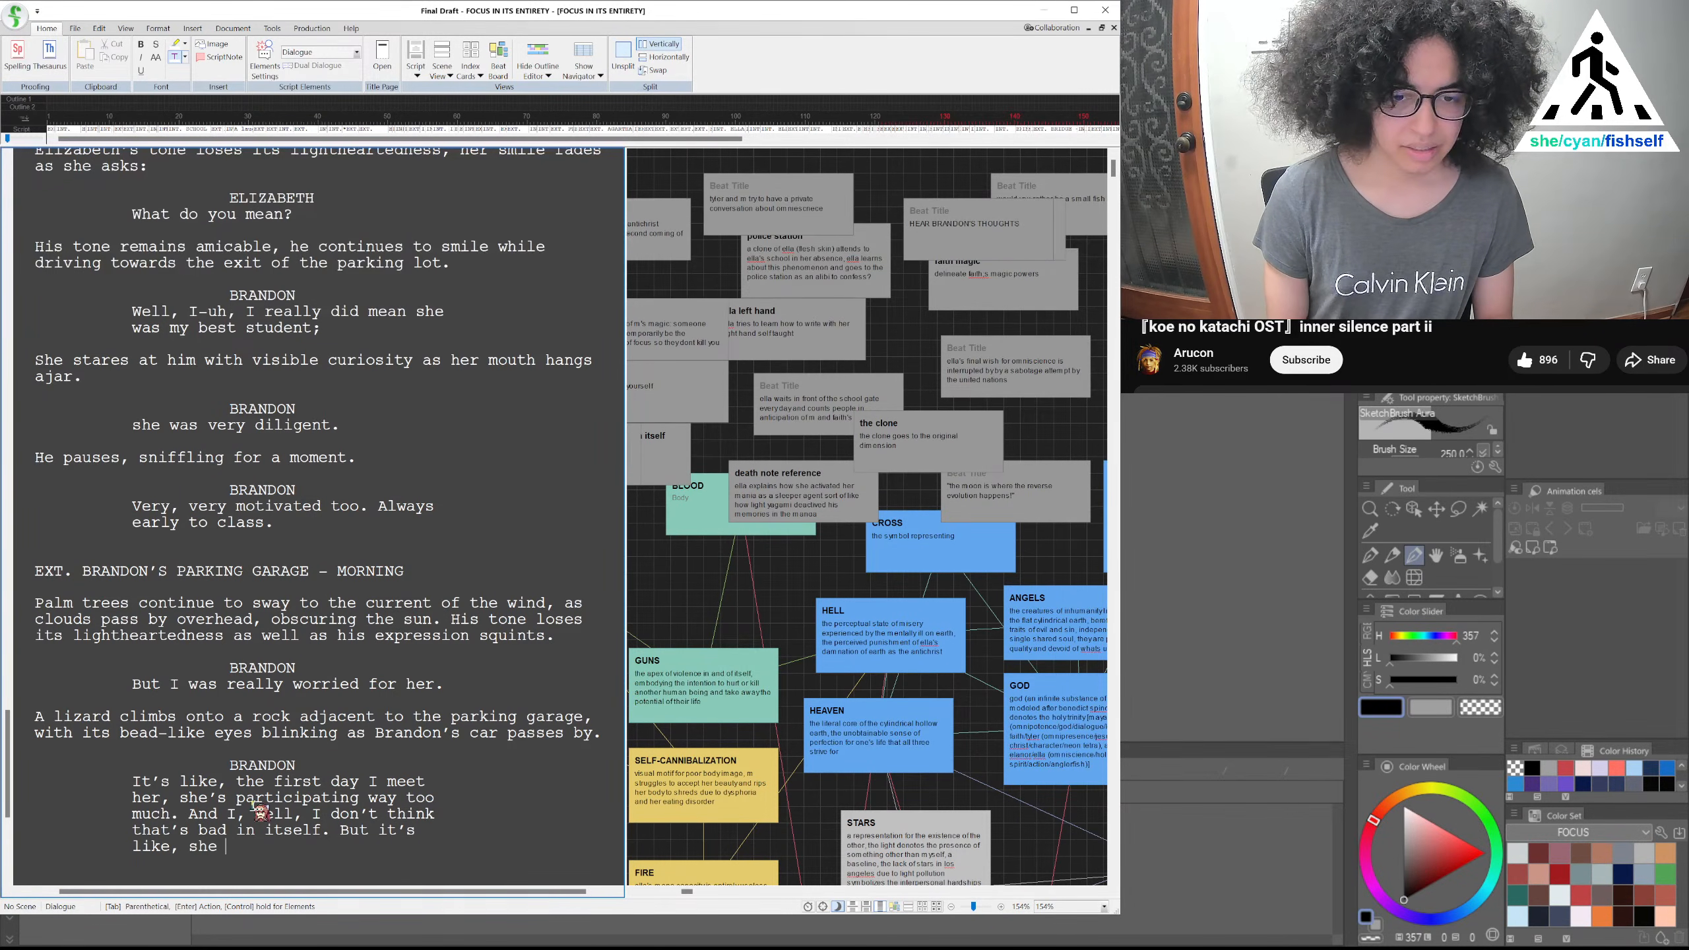
key("BackSpace")
key("BackSpace")
key("BackSpace")
key("BackSpace")
key("BackSpace")
key("BackSpace")
key("BackSpace")
key("BackSpace")
key("BackSpace")
key("BackSpace")
key("BackSpace")
type("s as")
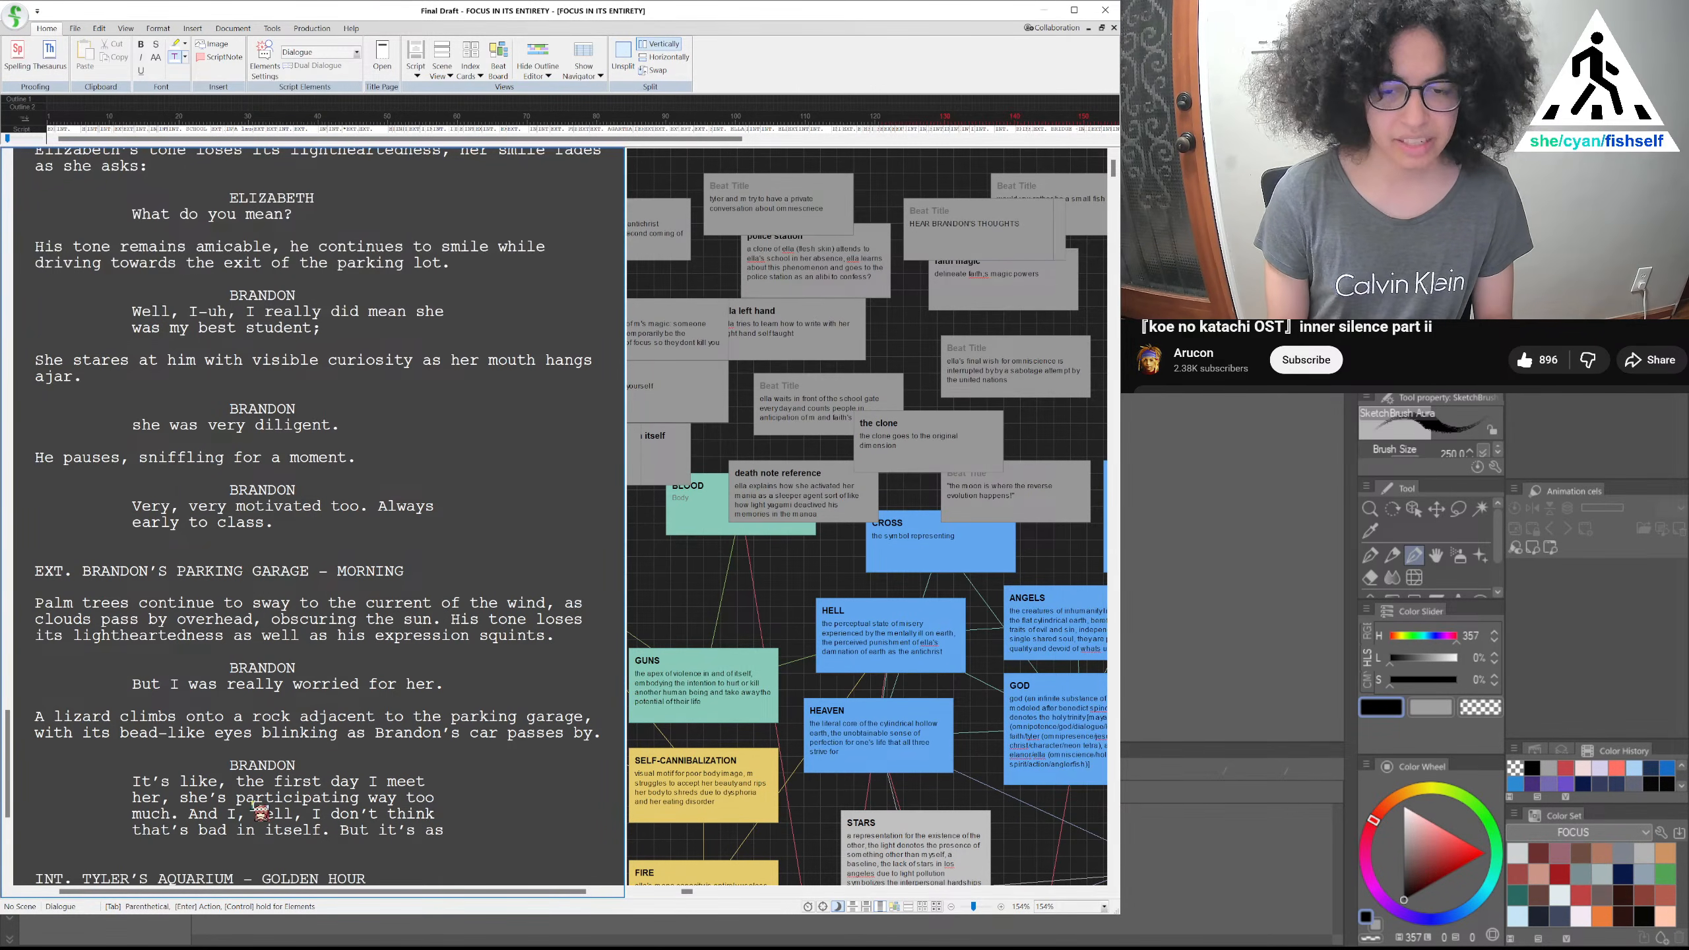
type(" if she already knew the materia")
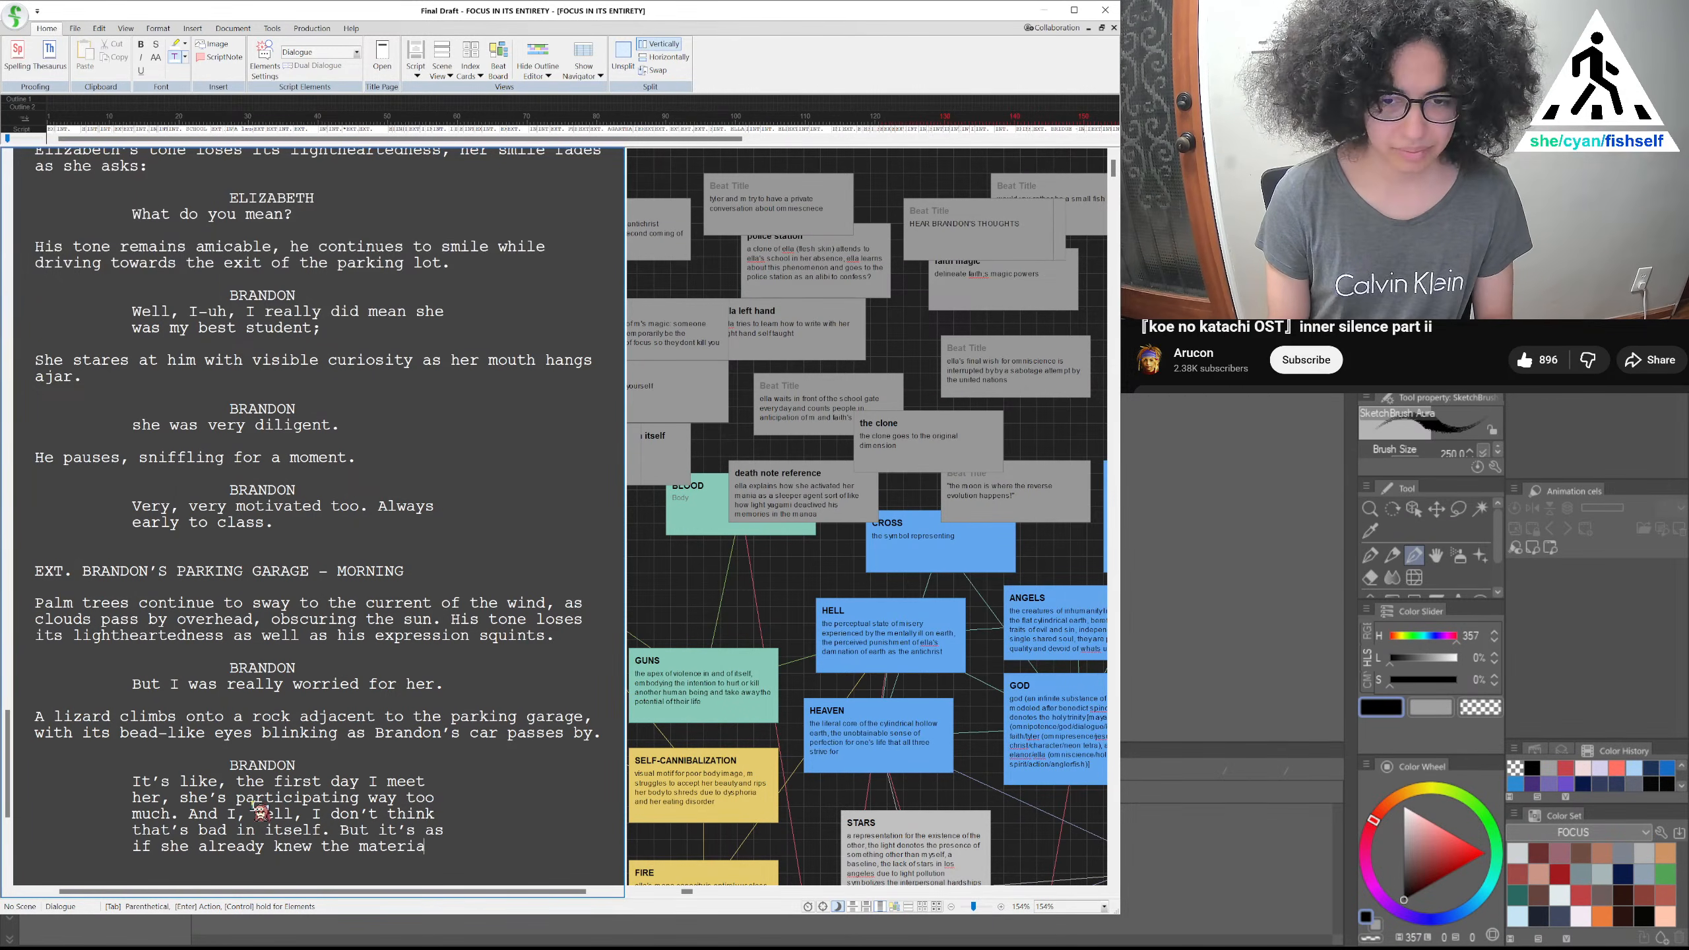
type("l")
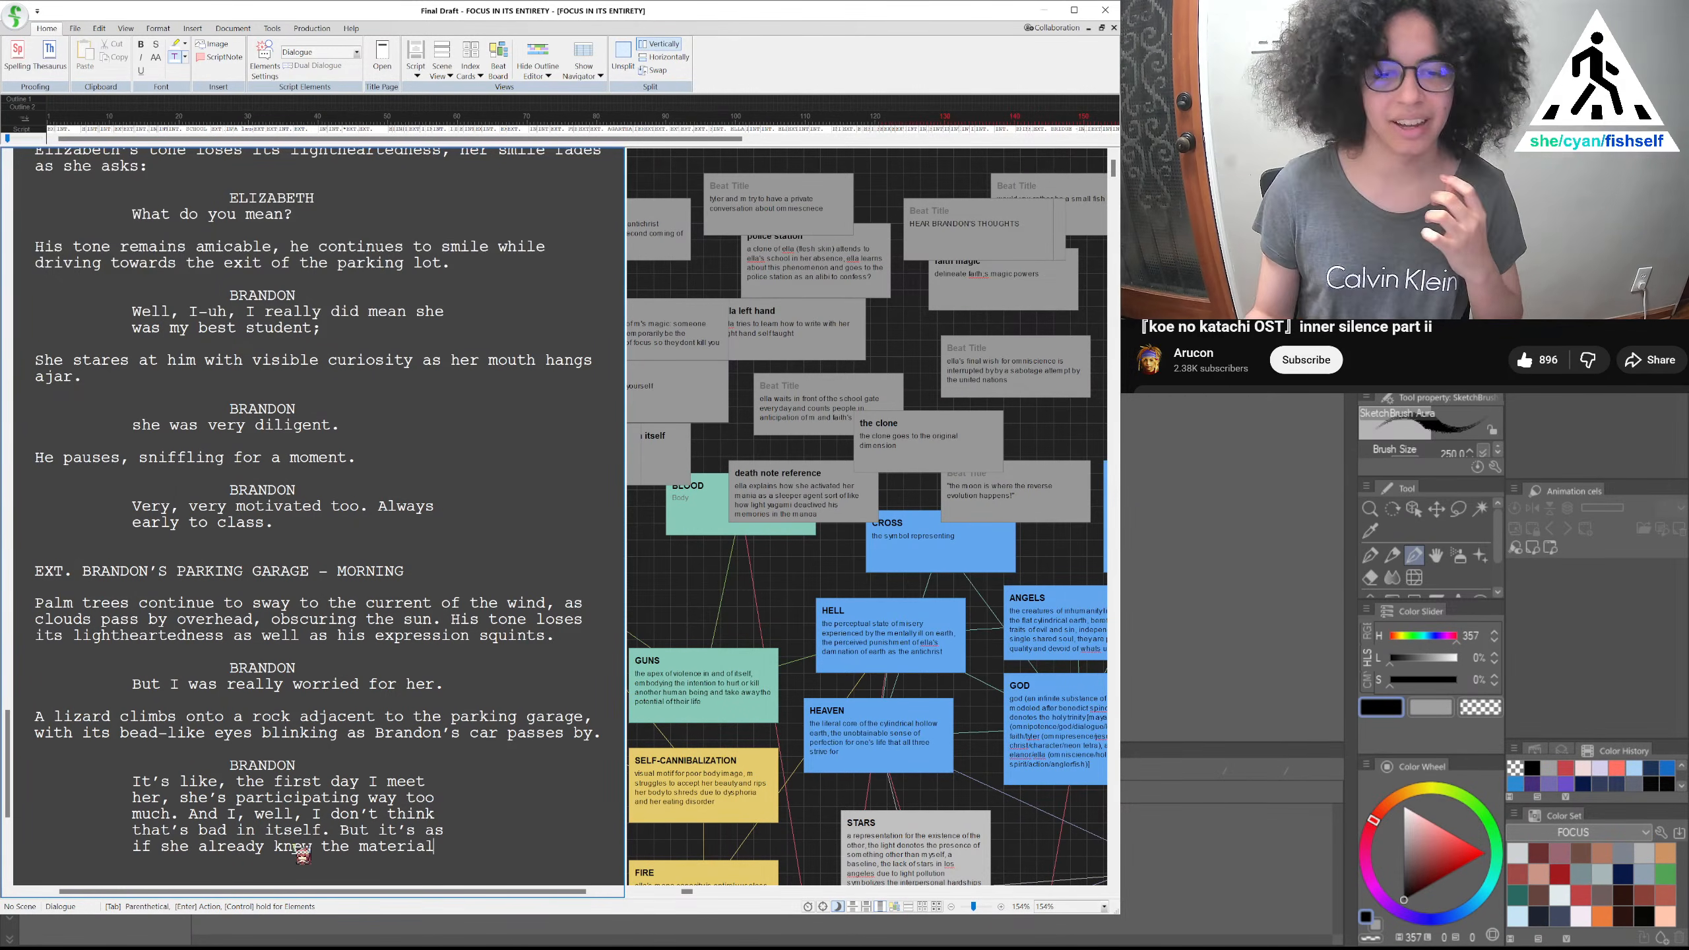
Delete everything after "the first day I meet her," in Brandon's dialogue and place the cursor at its end
left_click_drag(436, 855, 351, 813)
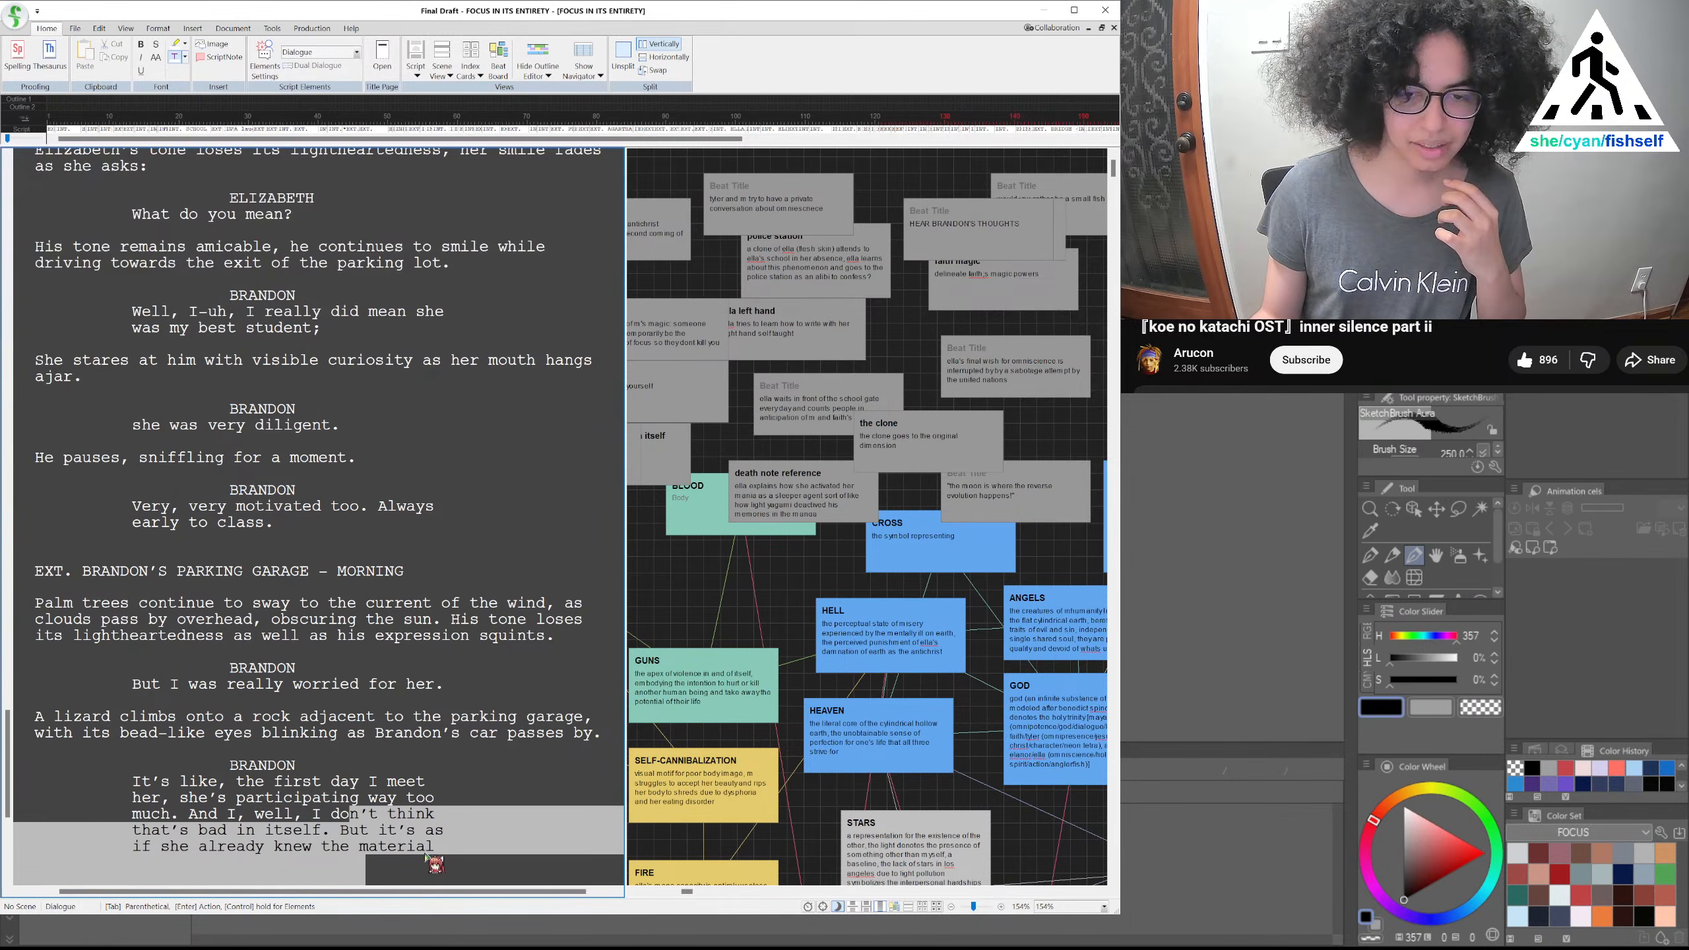
left_click_drag(437, 854, 181, 799)
key("BackSpace")
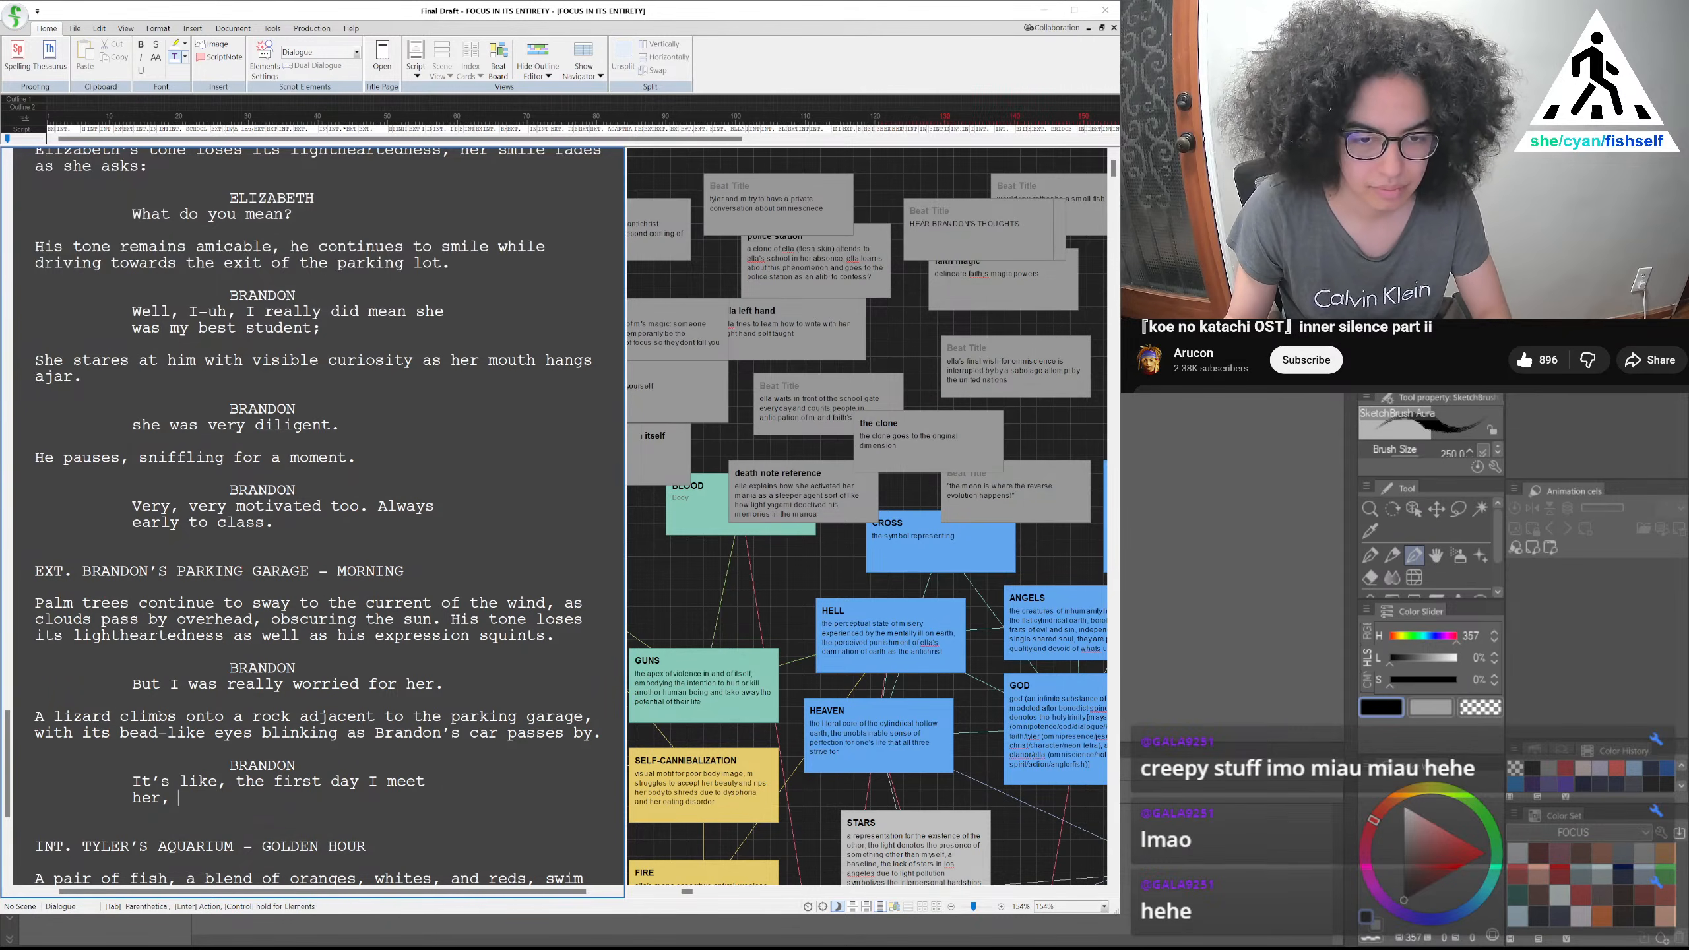
double_click(259, 796)
left_click(237, 804)
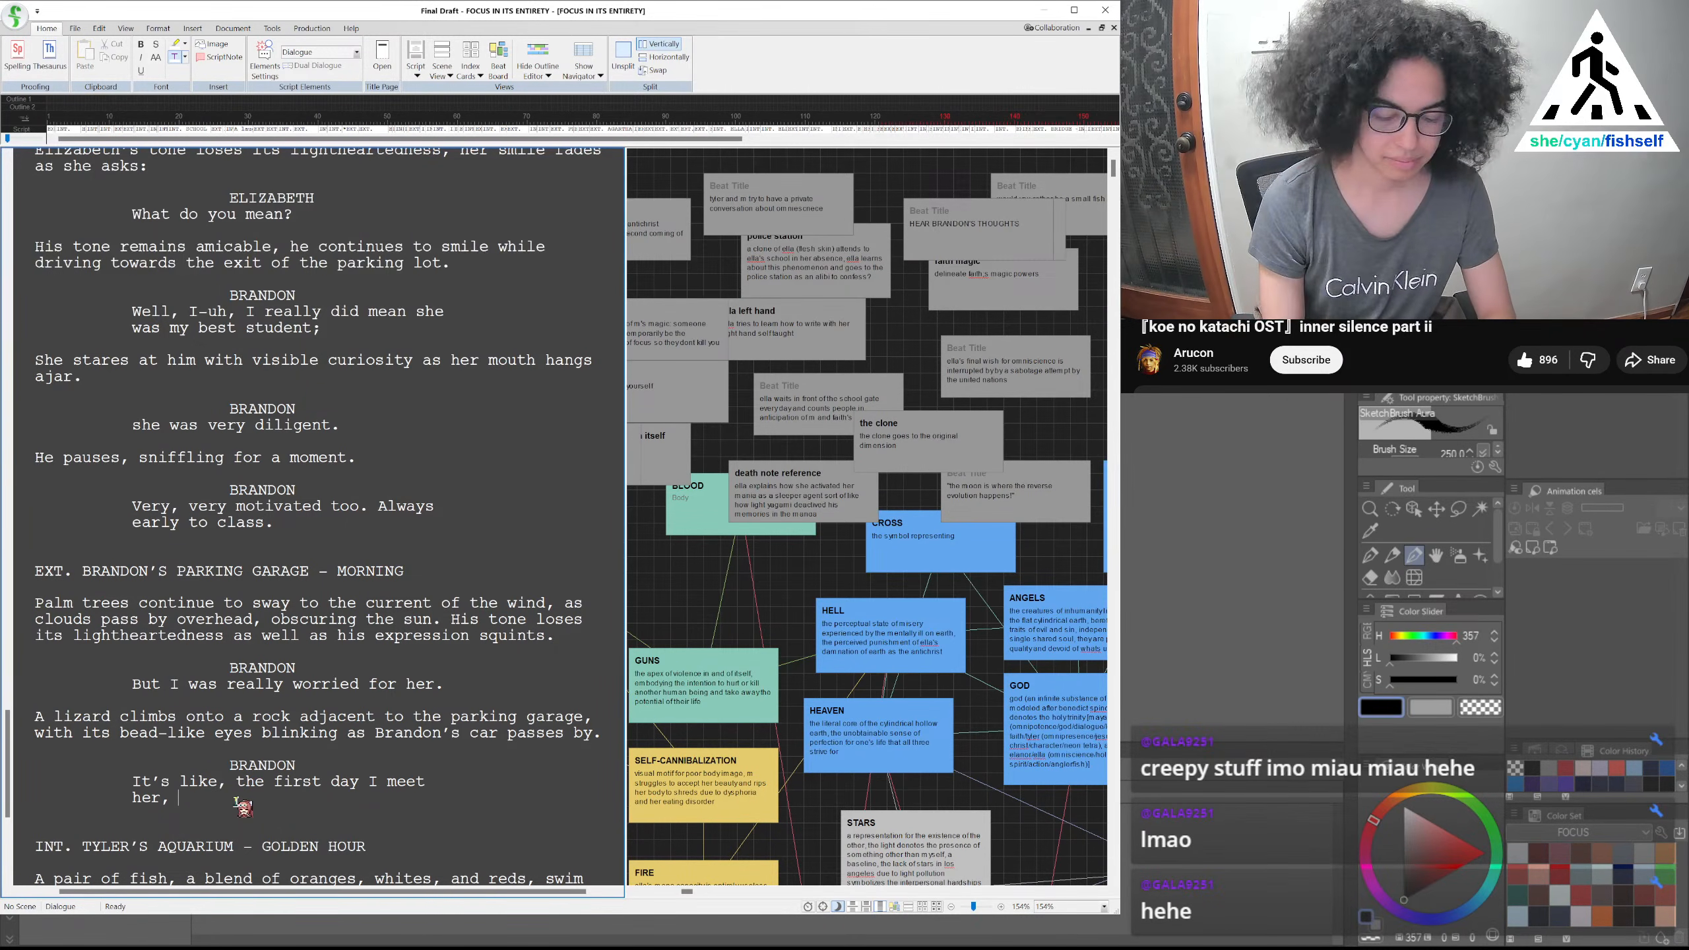
Continue Brandon's dialogue after "the first day I meet her," with "she's trying way too hard too make a good first impression"
type("she;")
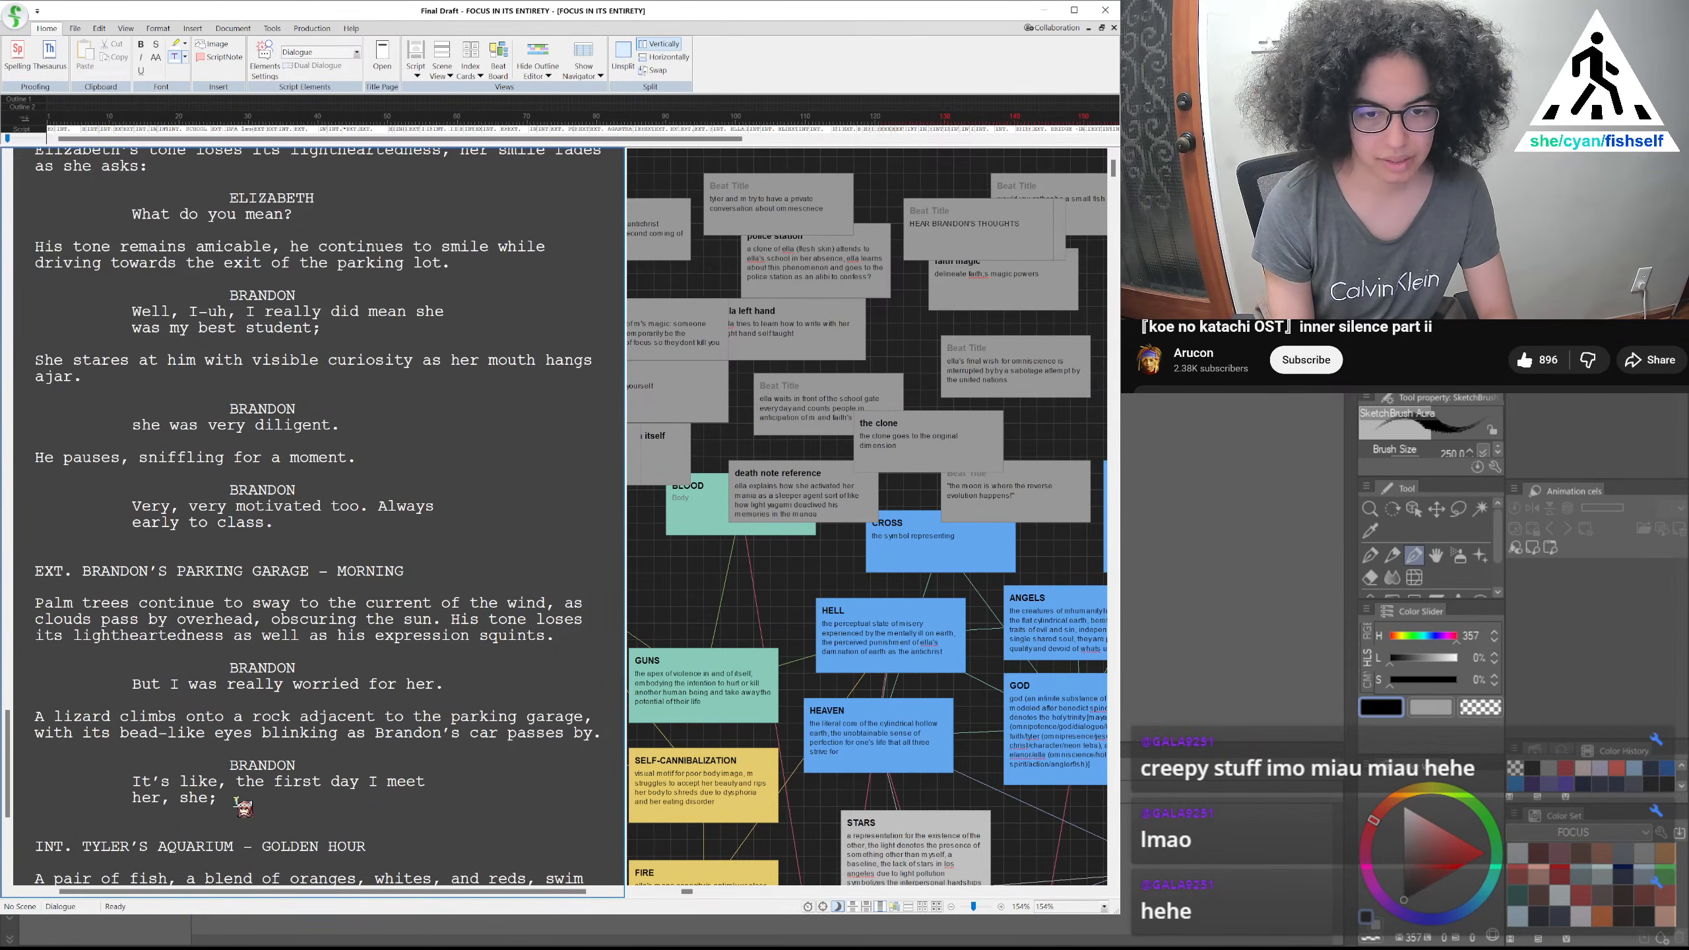
type(" participating")
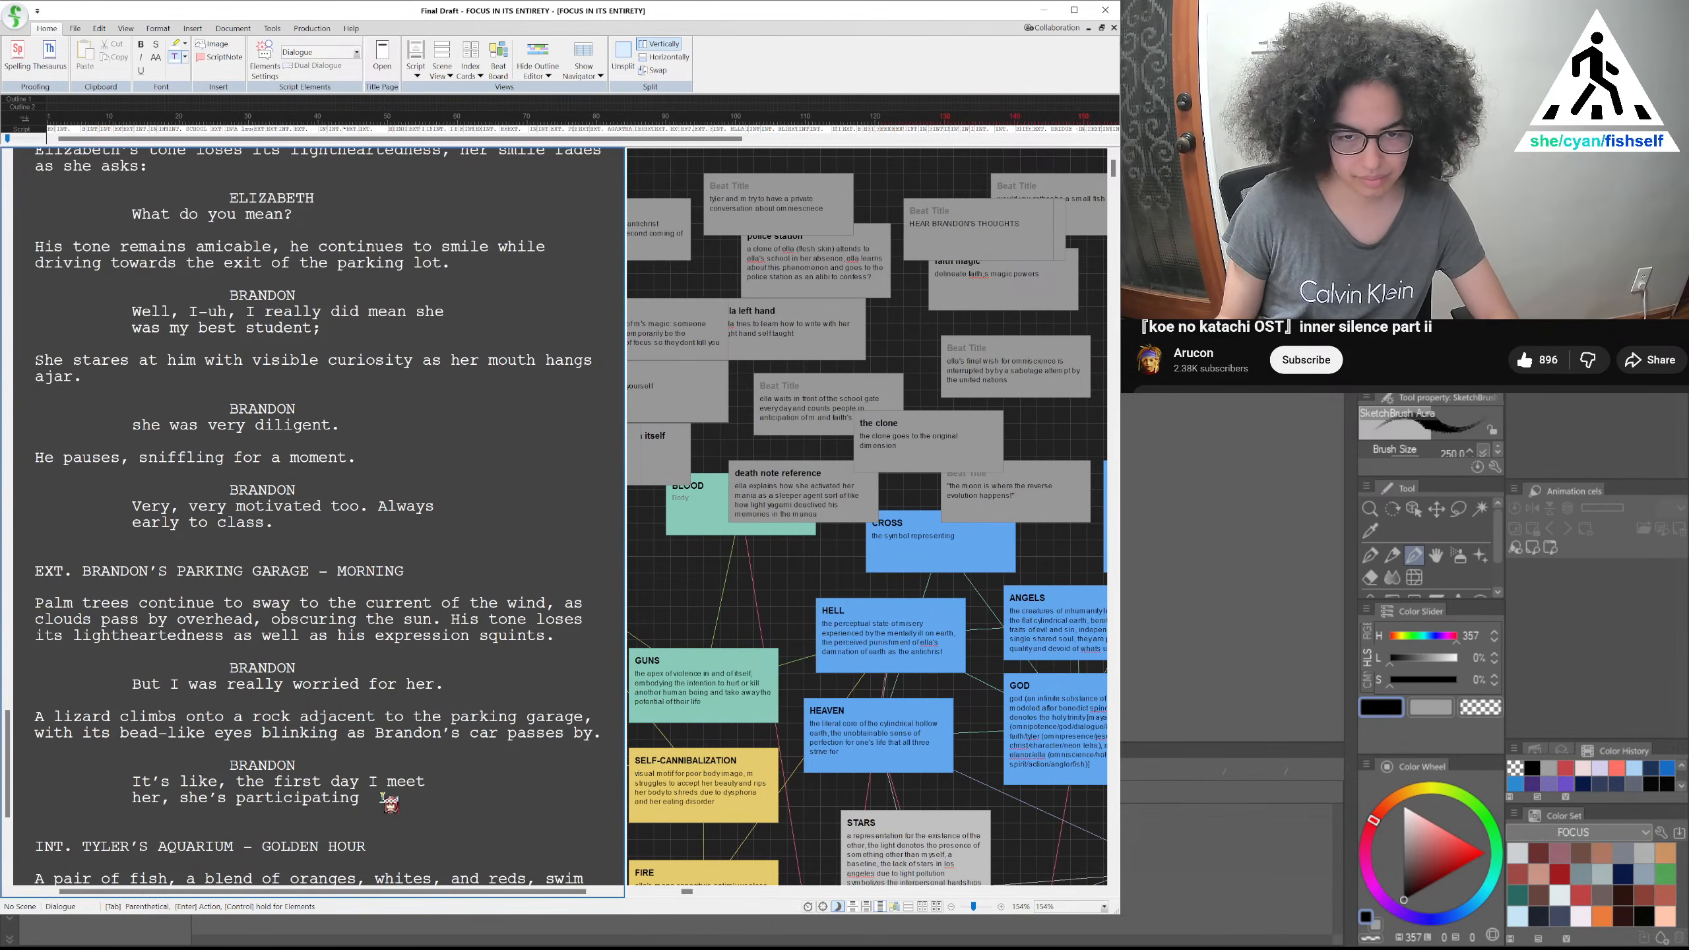
double_click(243, 802)
key("BackSpace")
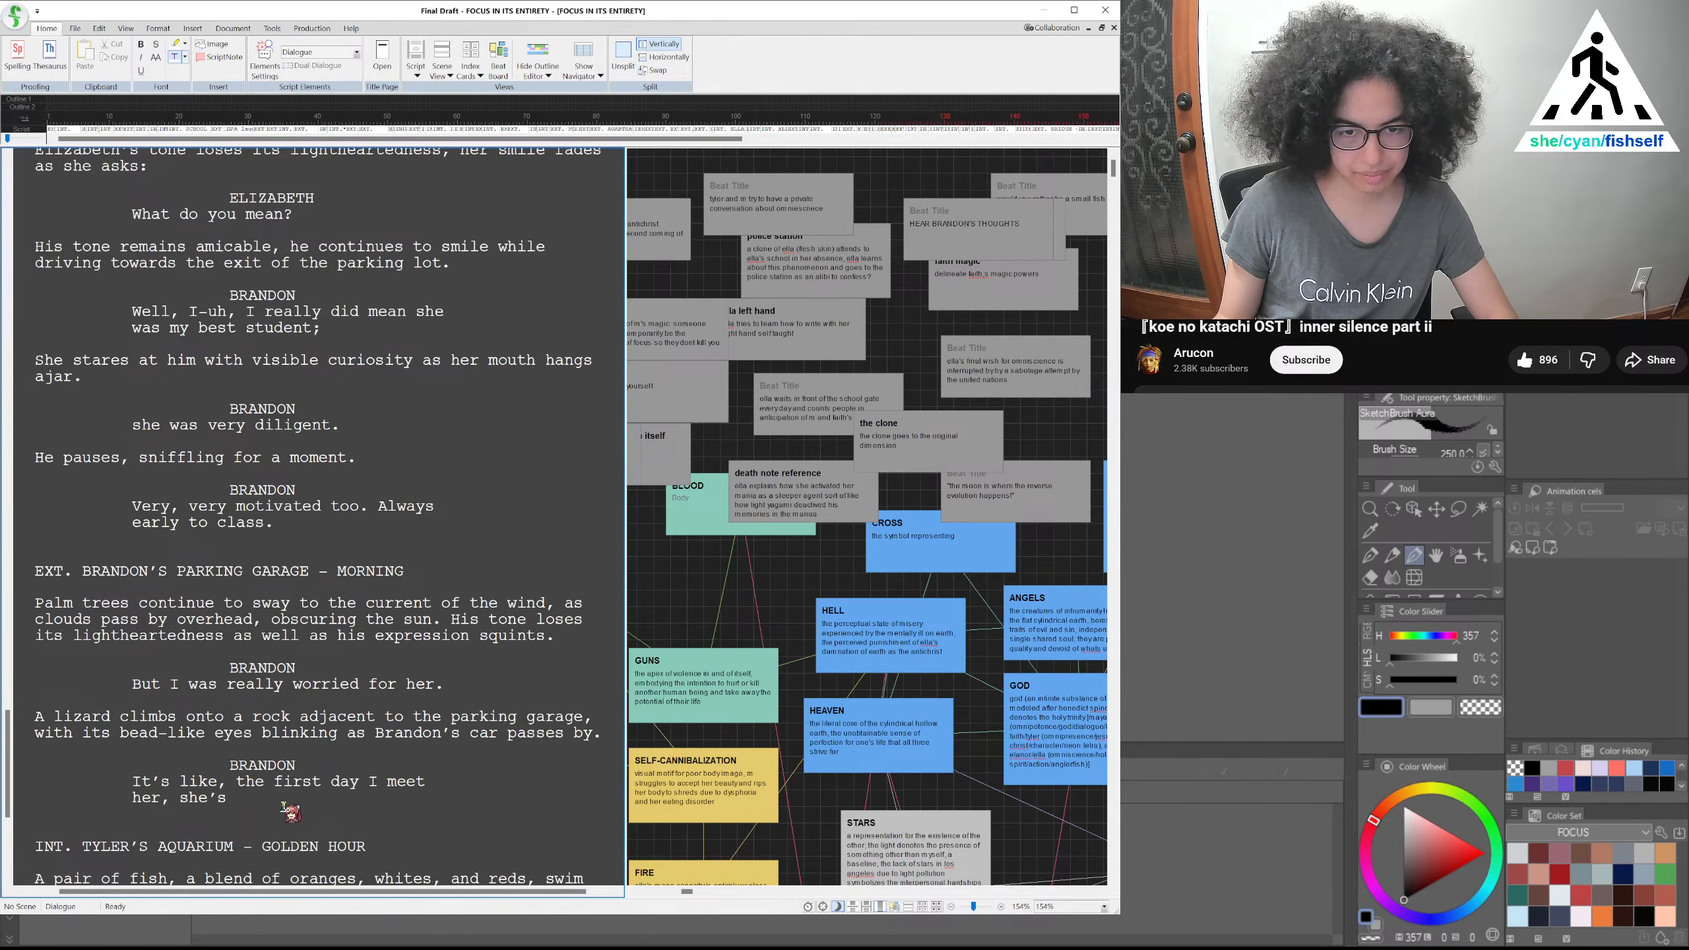
type("trying way")
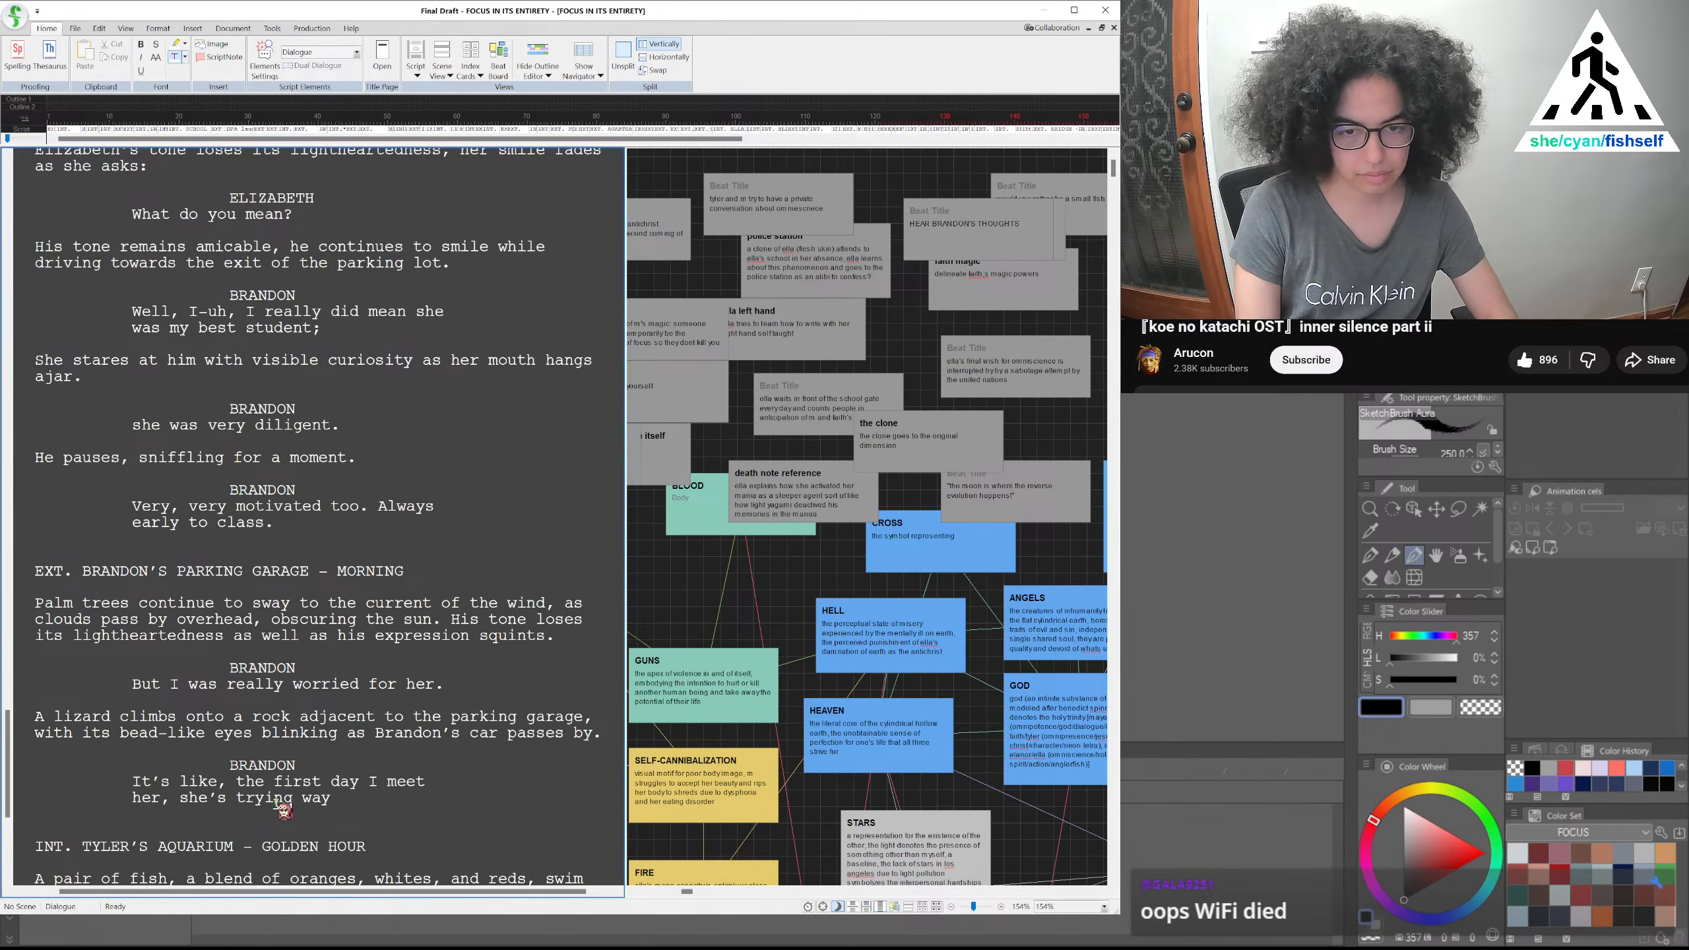
type(" too hard too")
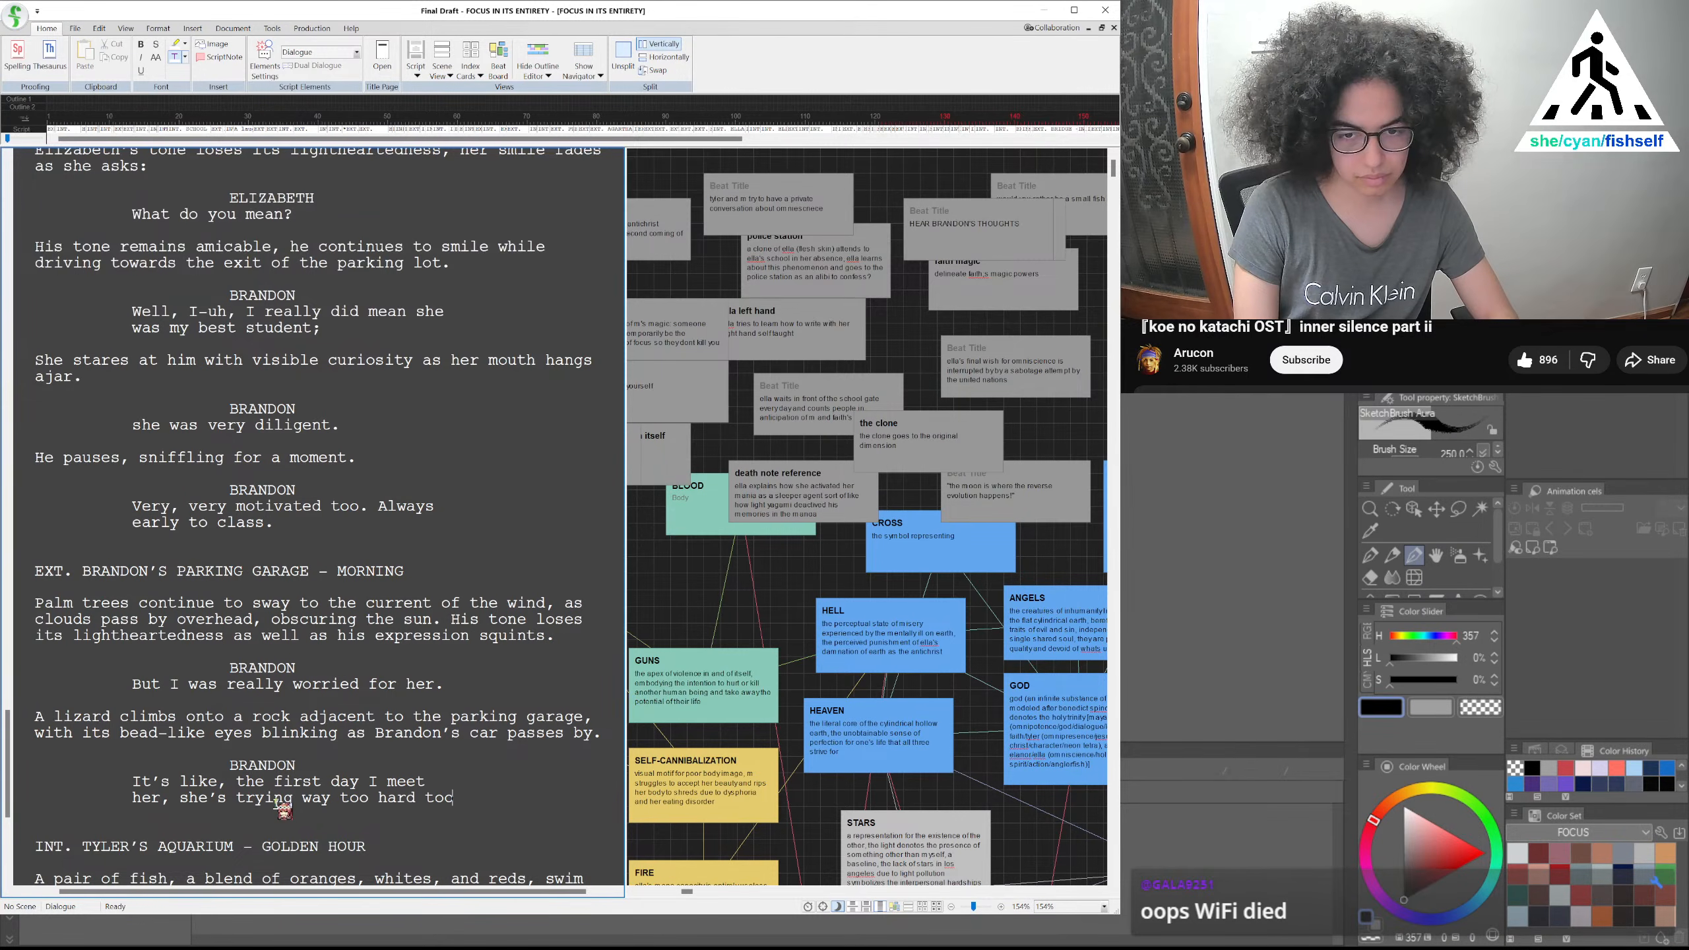
type(" make a good first impression")
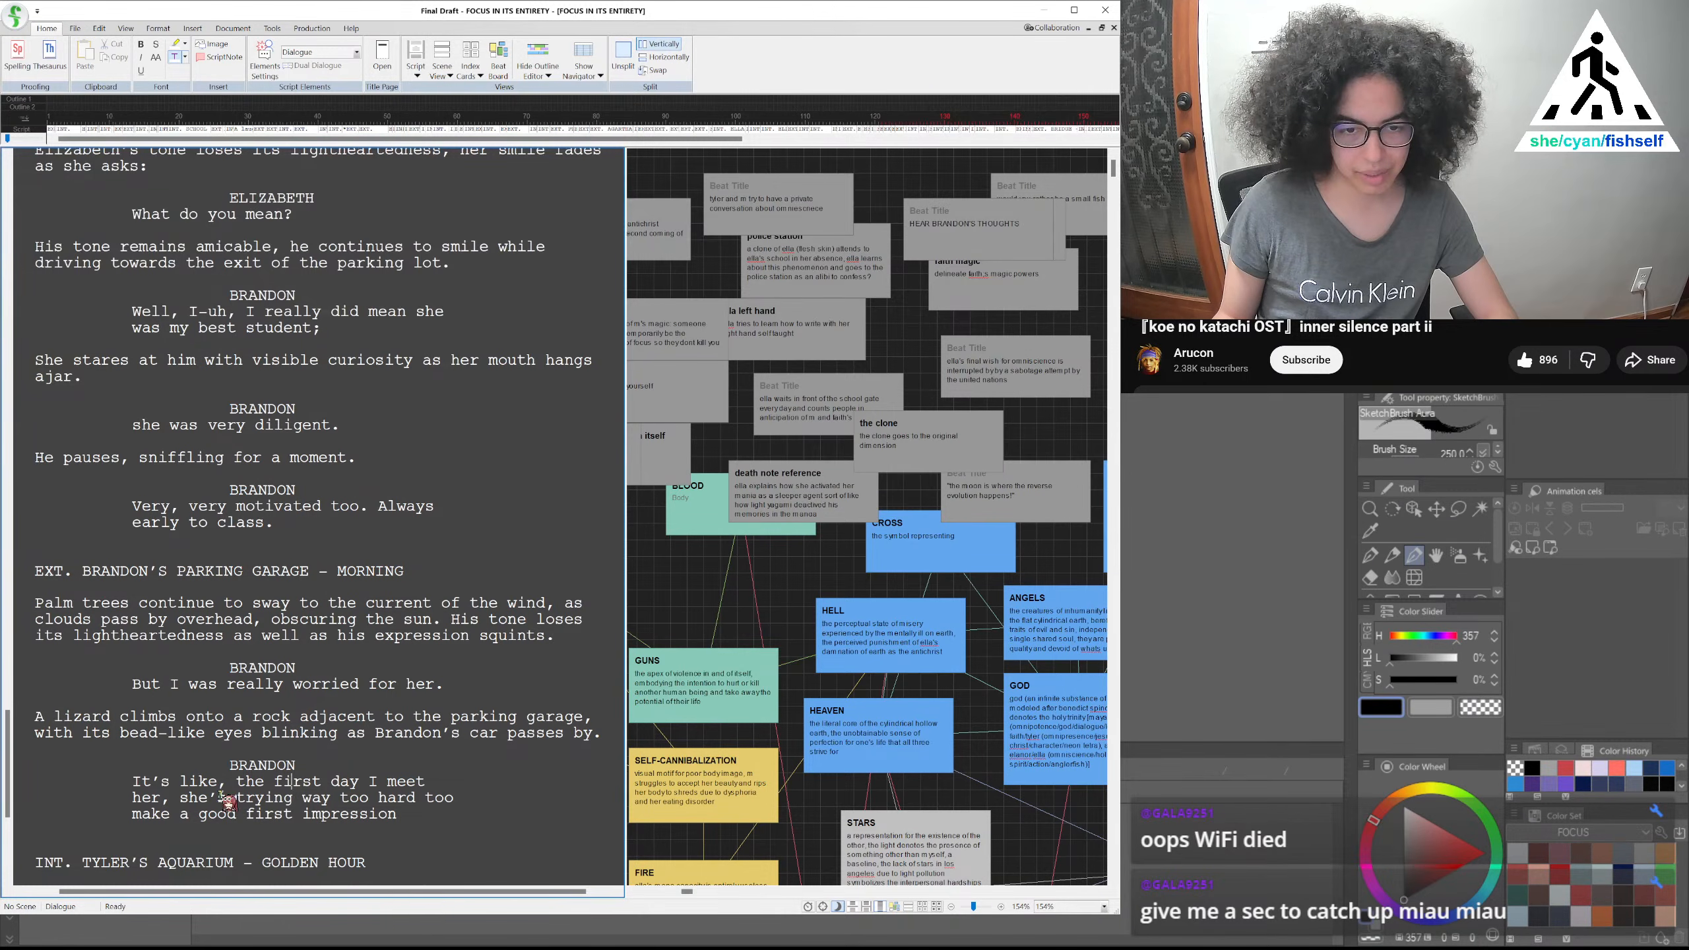
Replace "the first day" in Brandon's dialogue with "at the start of the semester when" and change "meet" to "met"
left_click(276, 784)
left_click_drag(276, 783, 305, 783)
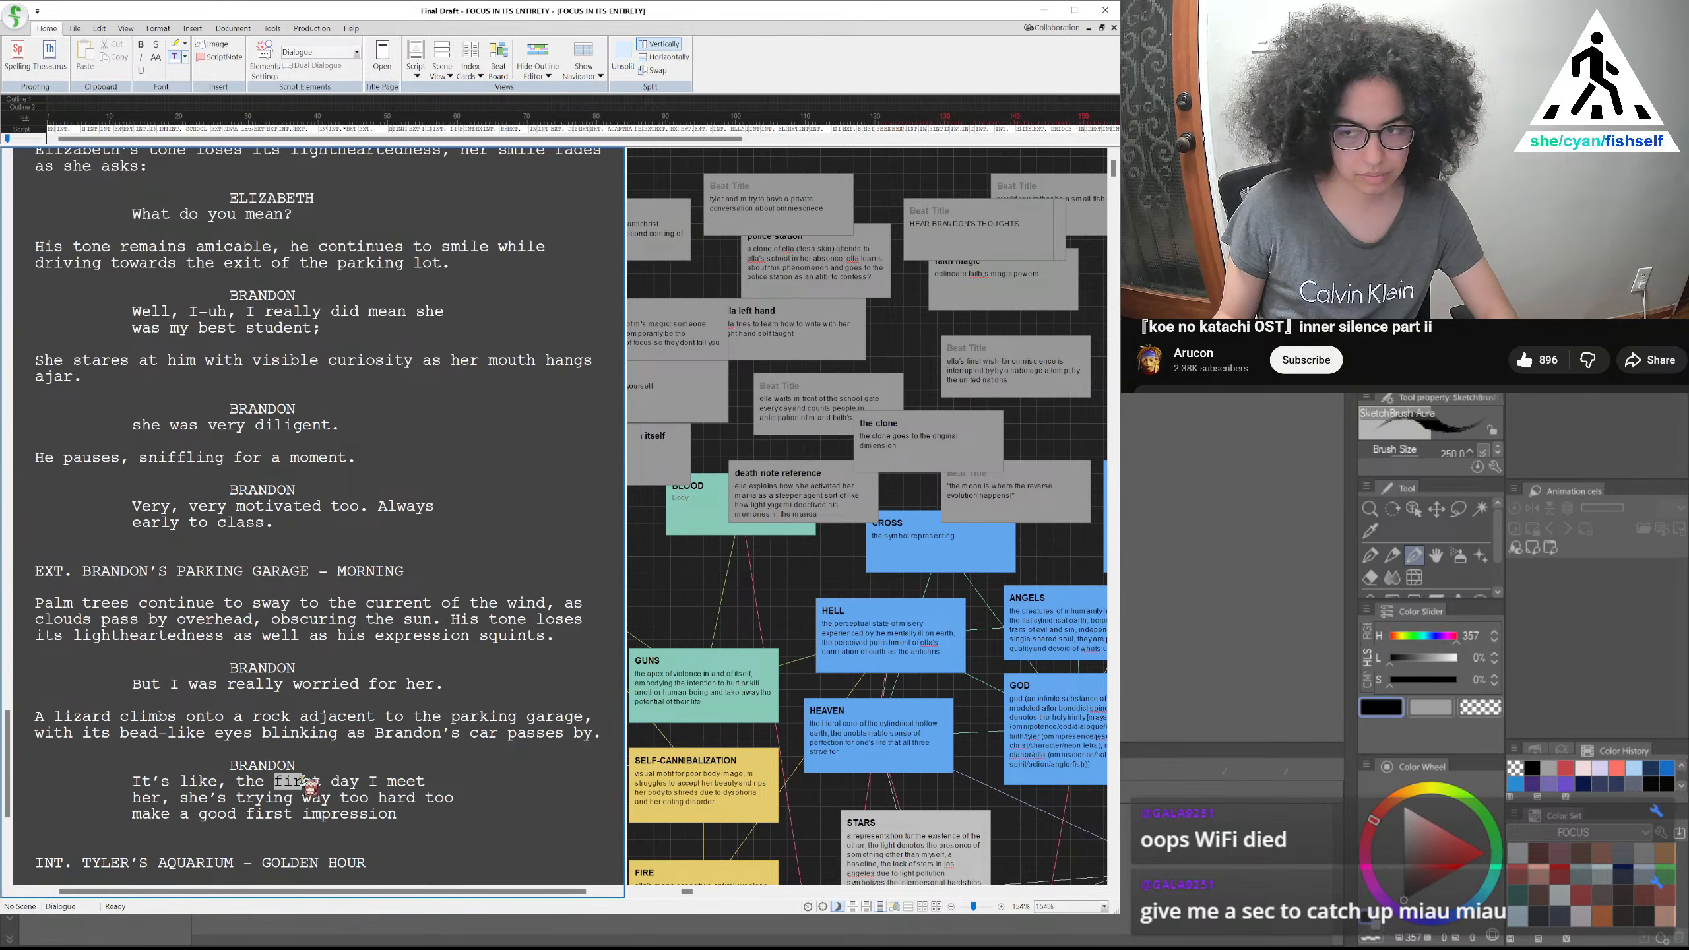
left_click(350, 779)
left_click(274, 782)
left_click_drag(275, 783, 362, 788)
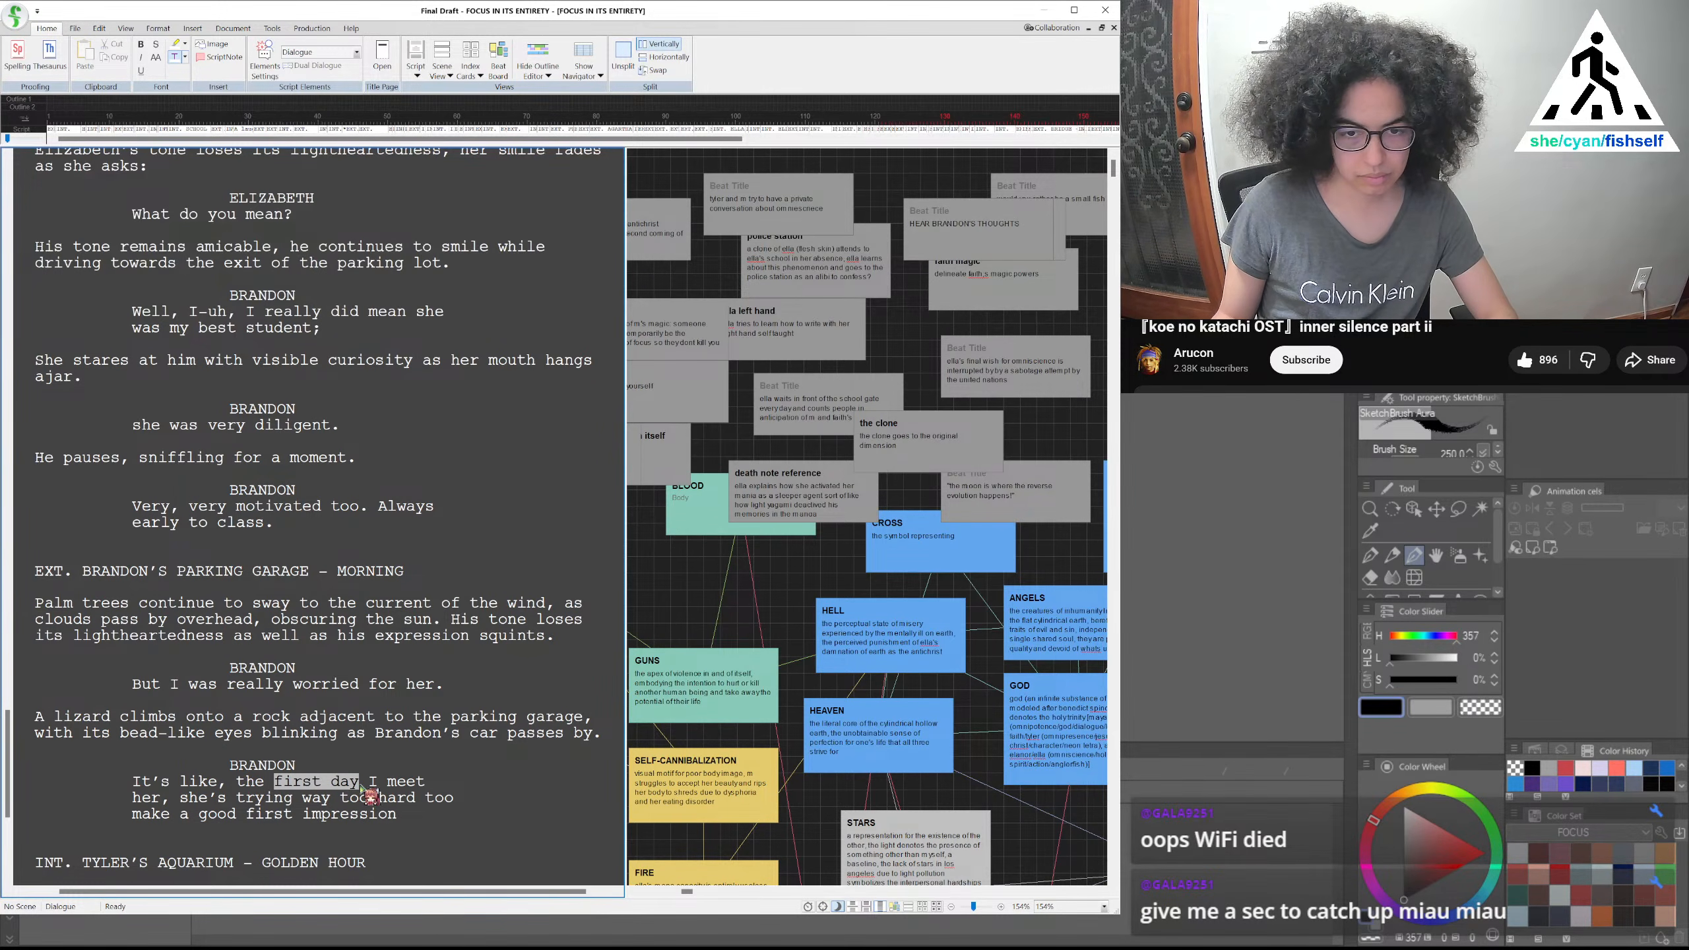
key("BackSpace")
key("BackSpace")
key("BackSpace")
key("BackSpace")
key("BackSpace")
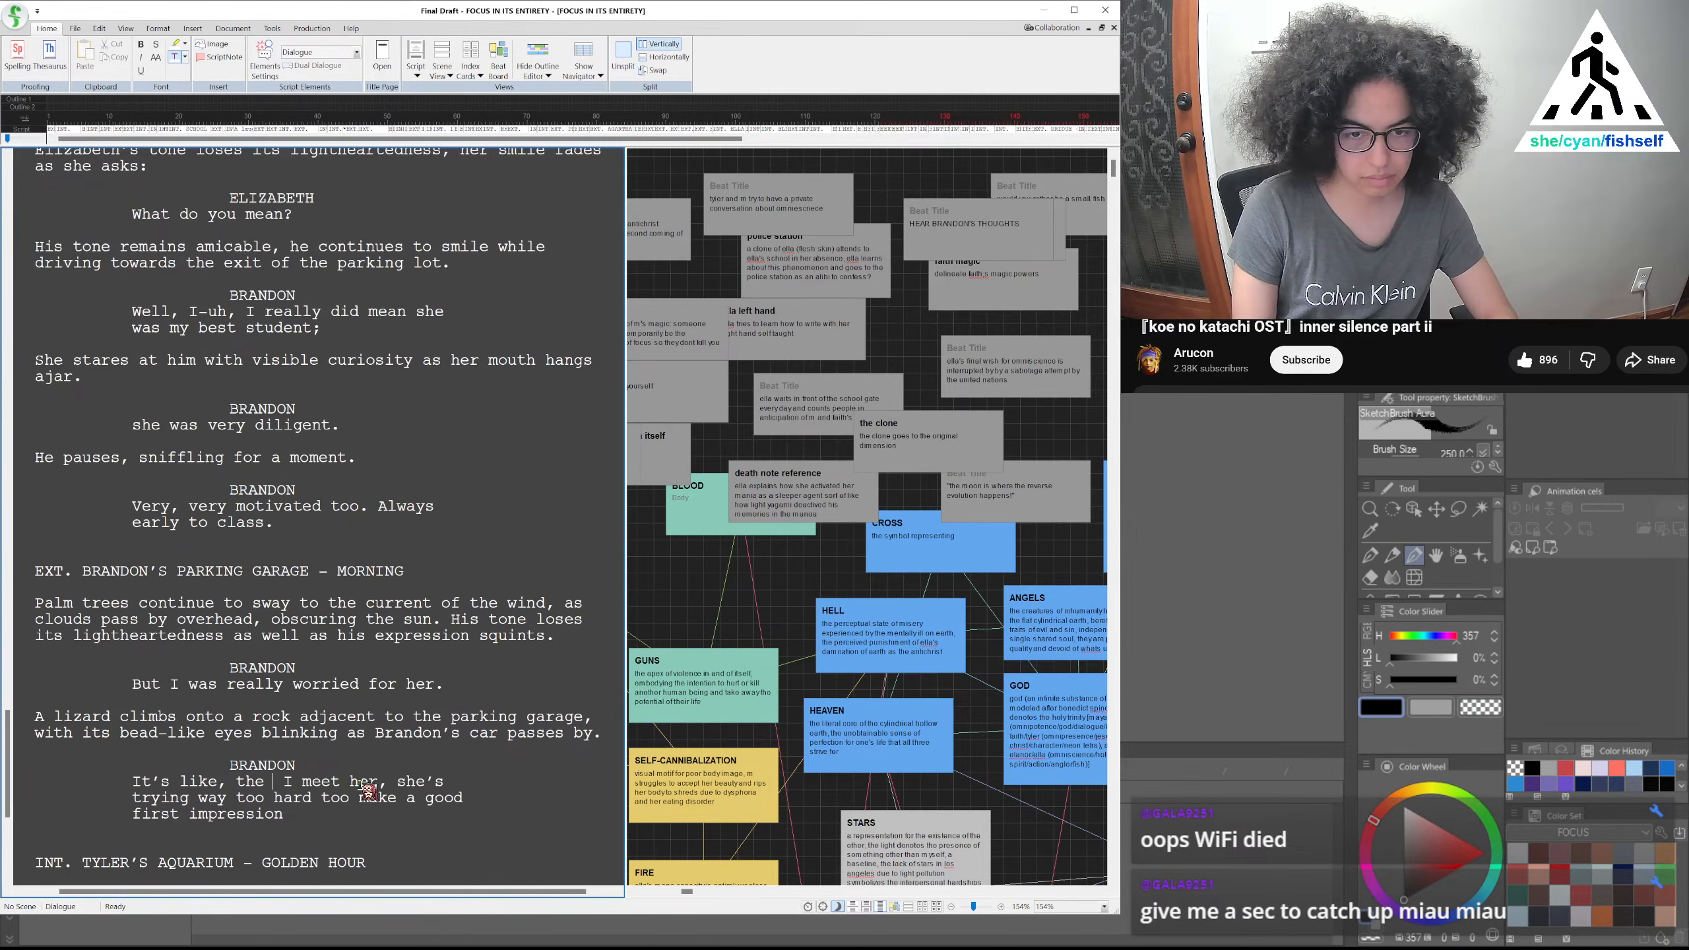
type("at the start")
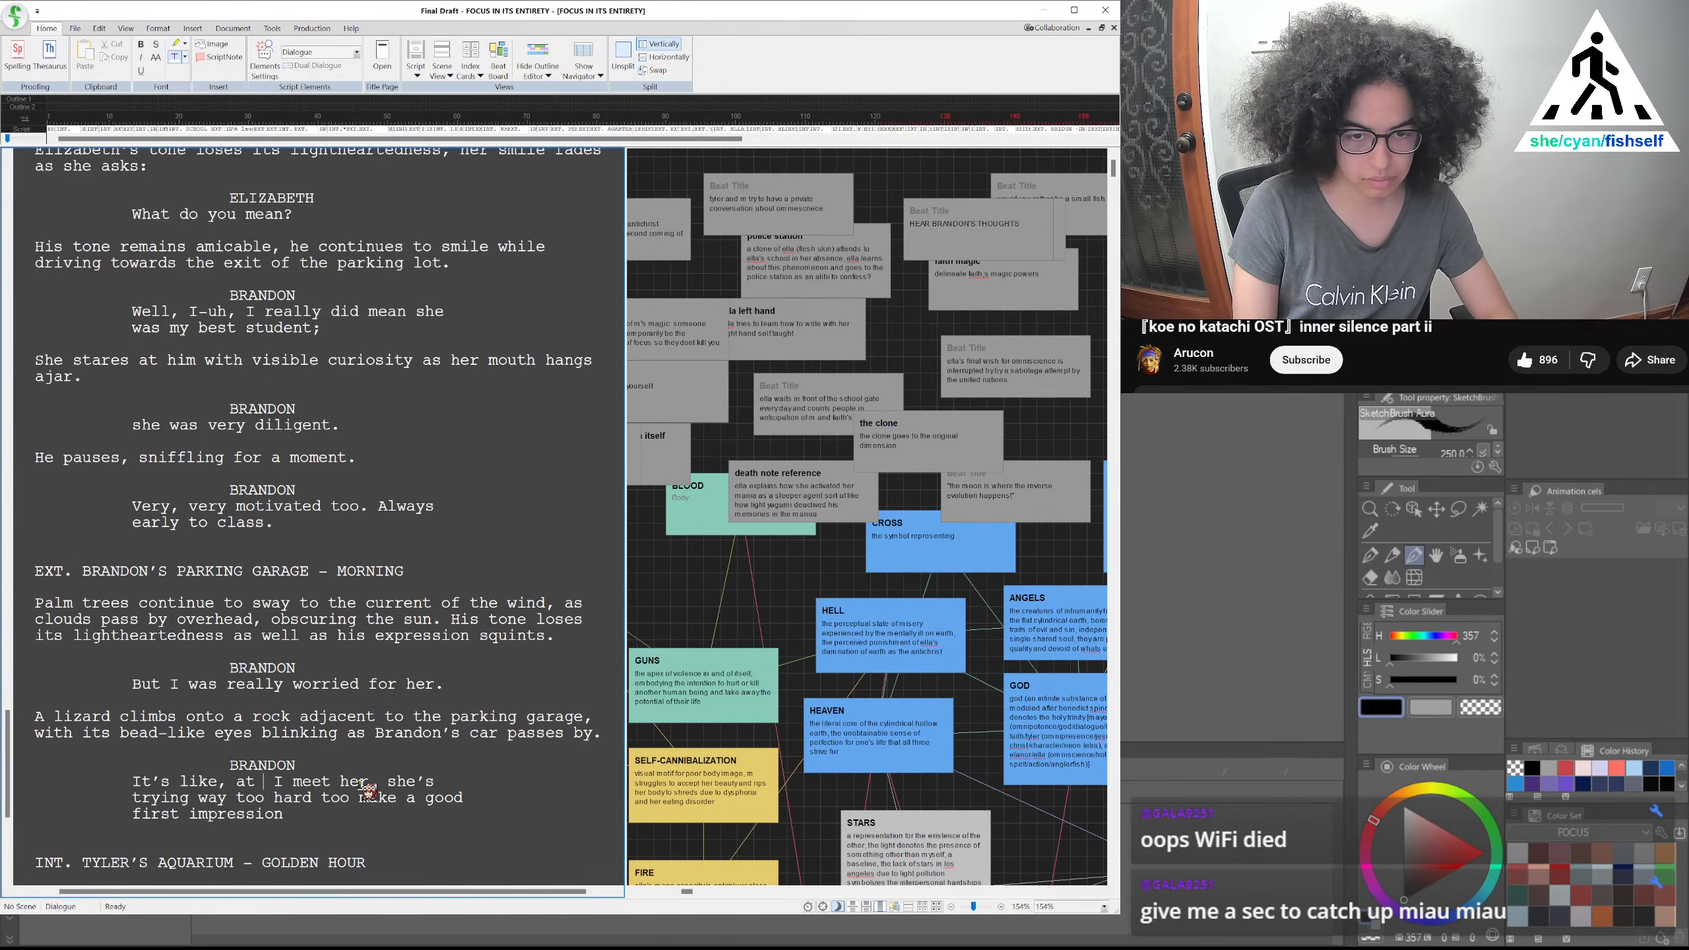
type(" of the sem")
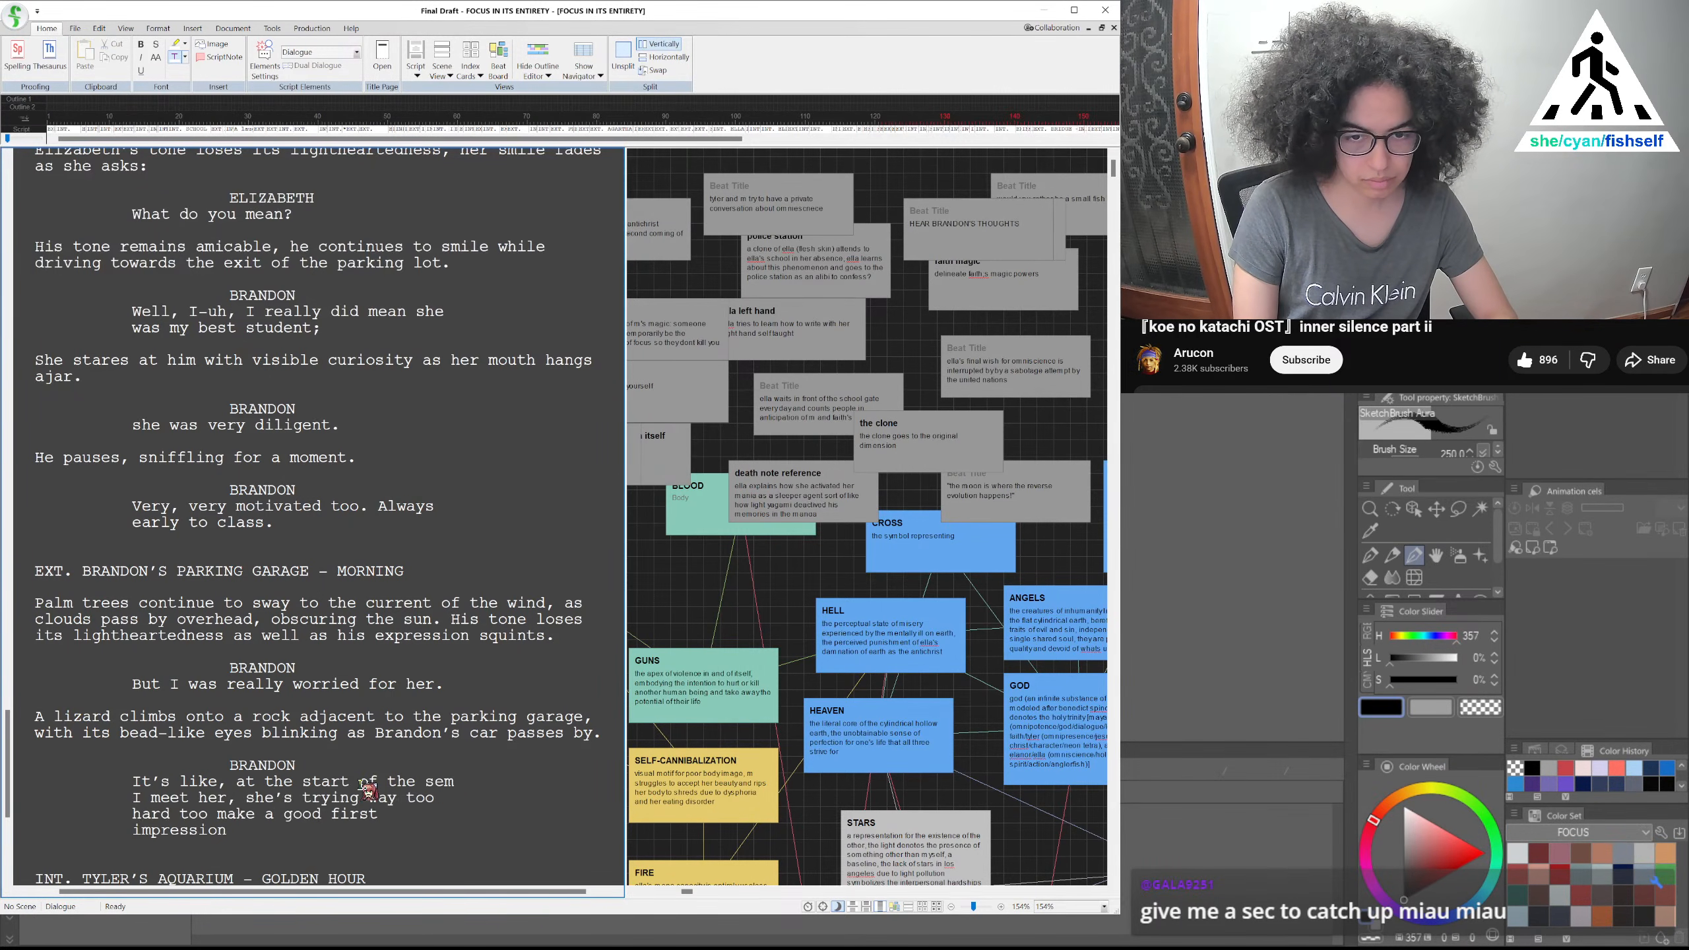
type("ester when I meet her, she’s")
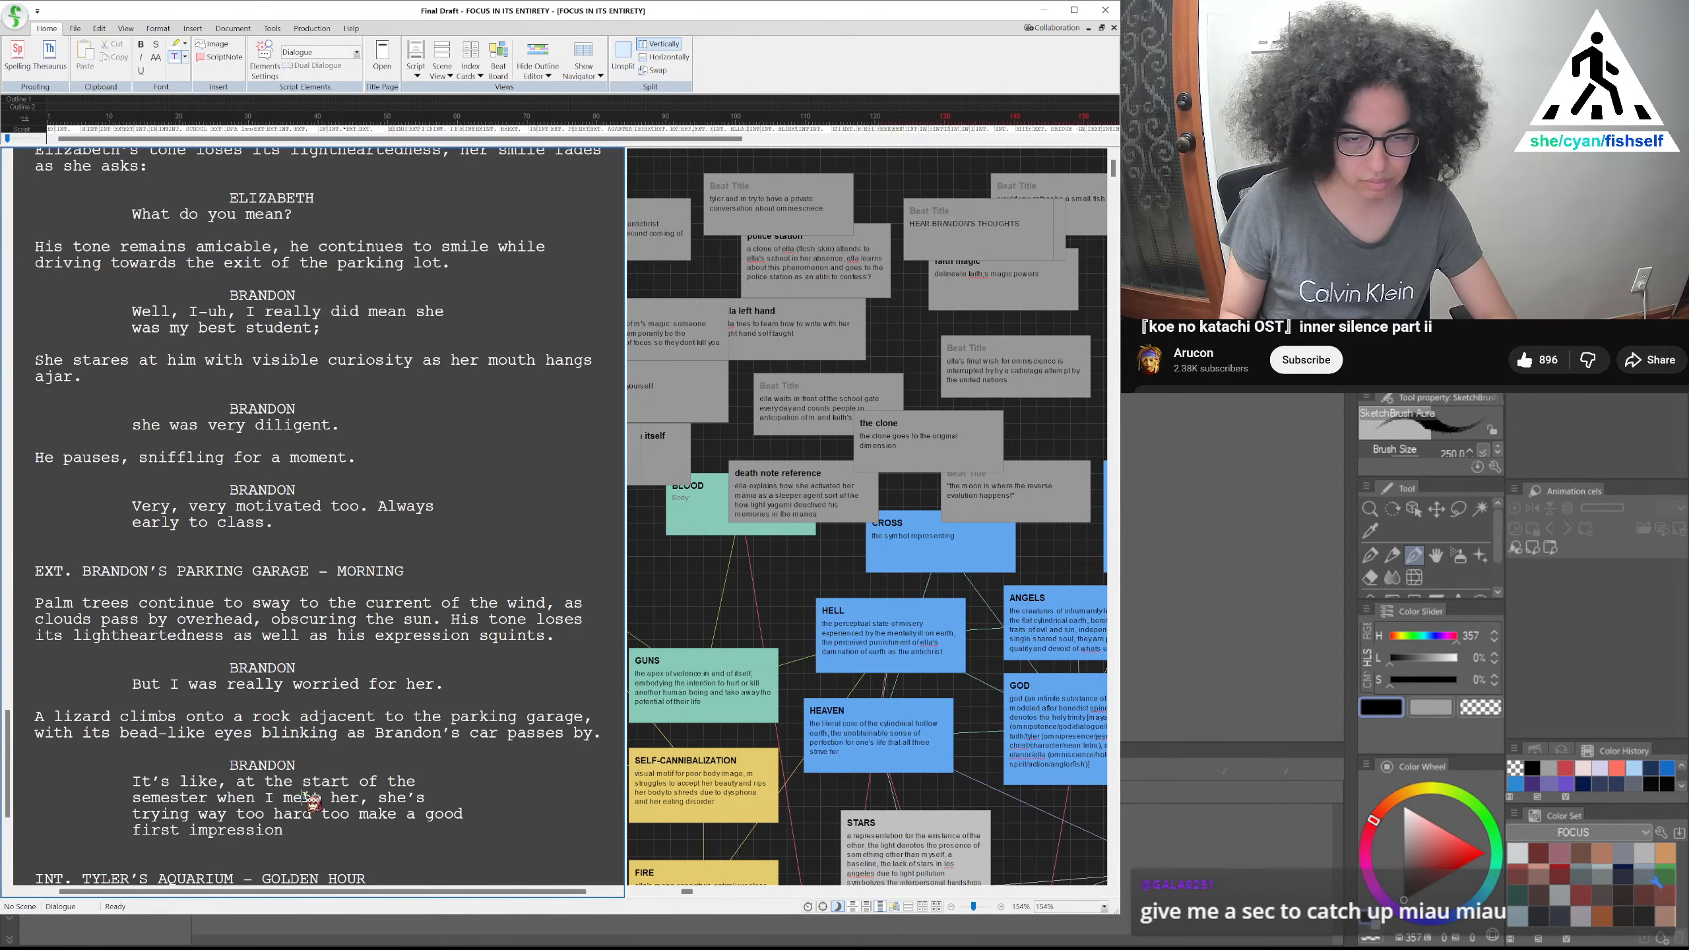
key("BackSpace")
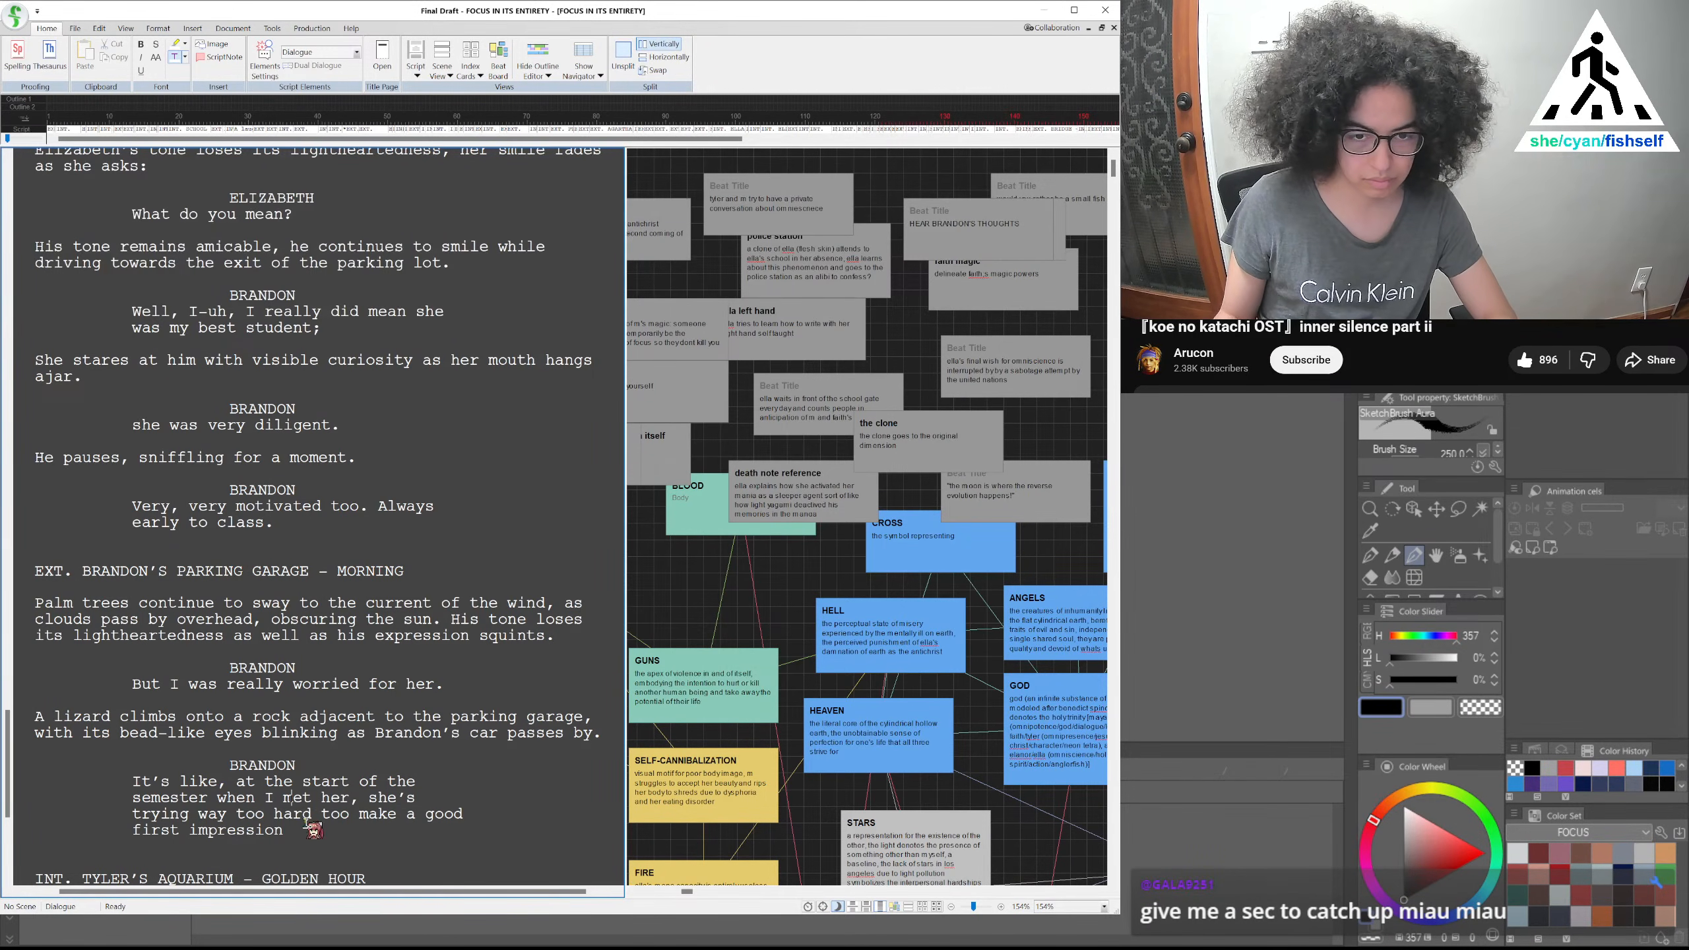
Add ", and I don't even mean that as a bad thing!" after "first impression" in Brandon's dialogue
double_click(308, 827)
left_click(326, 829)
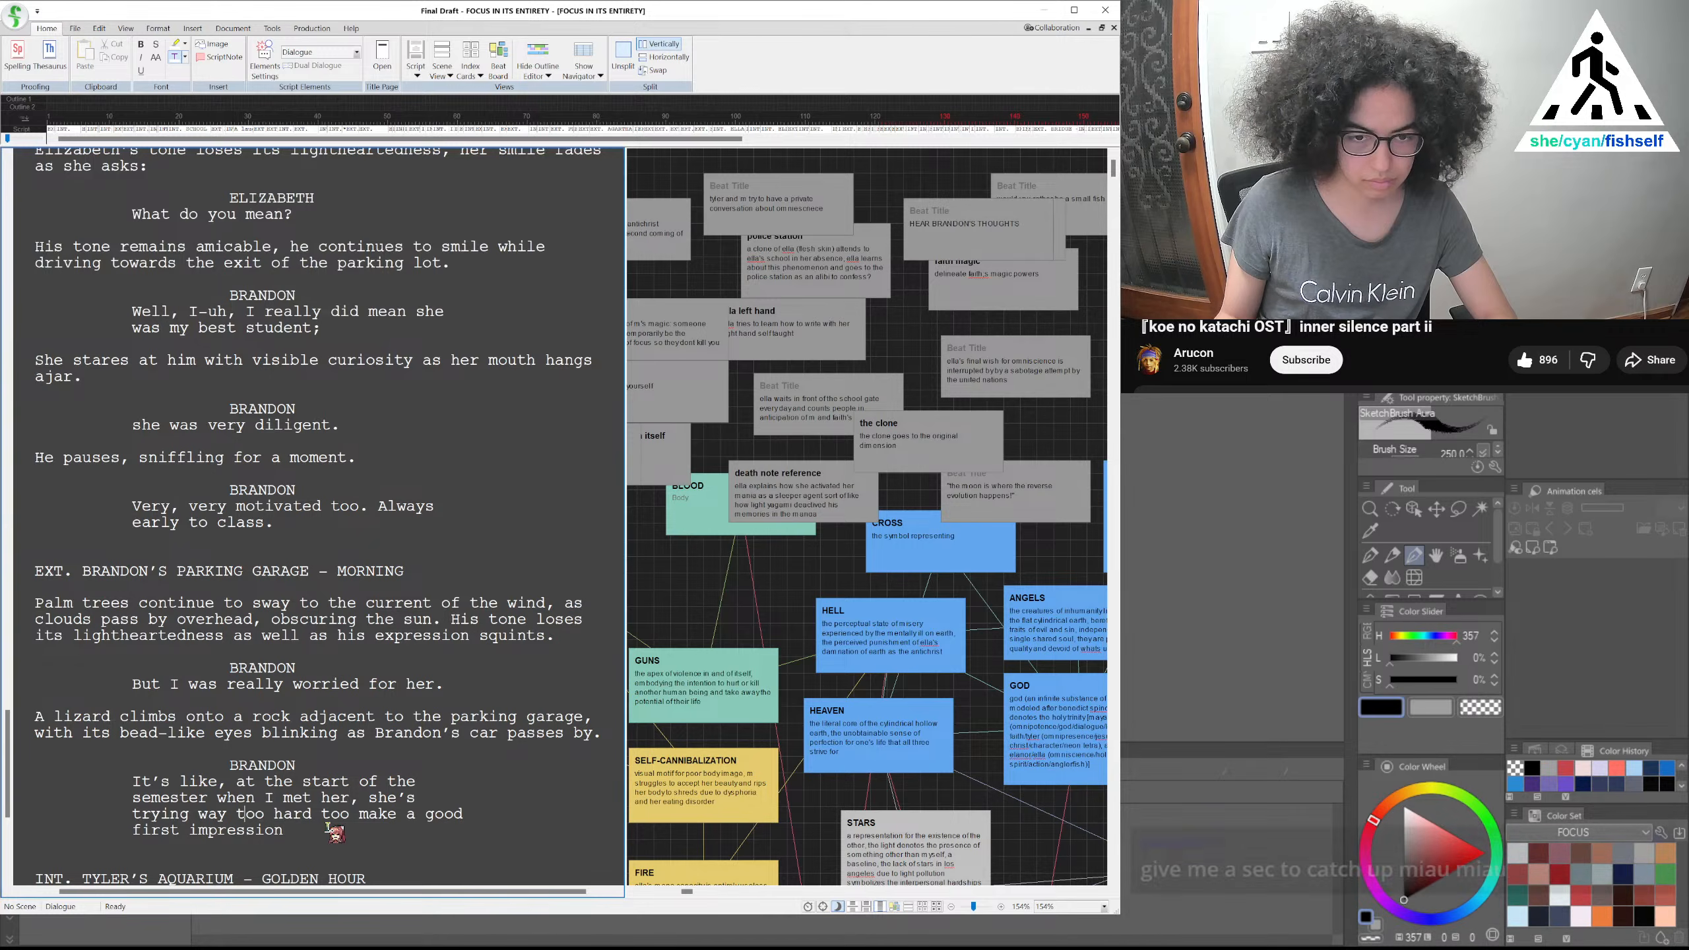
type(", ")
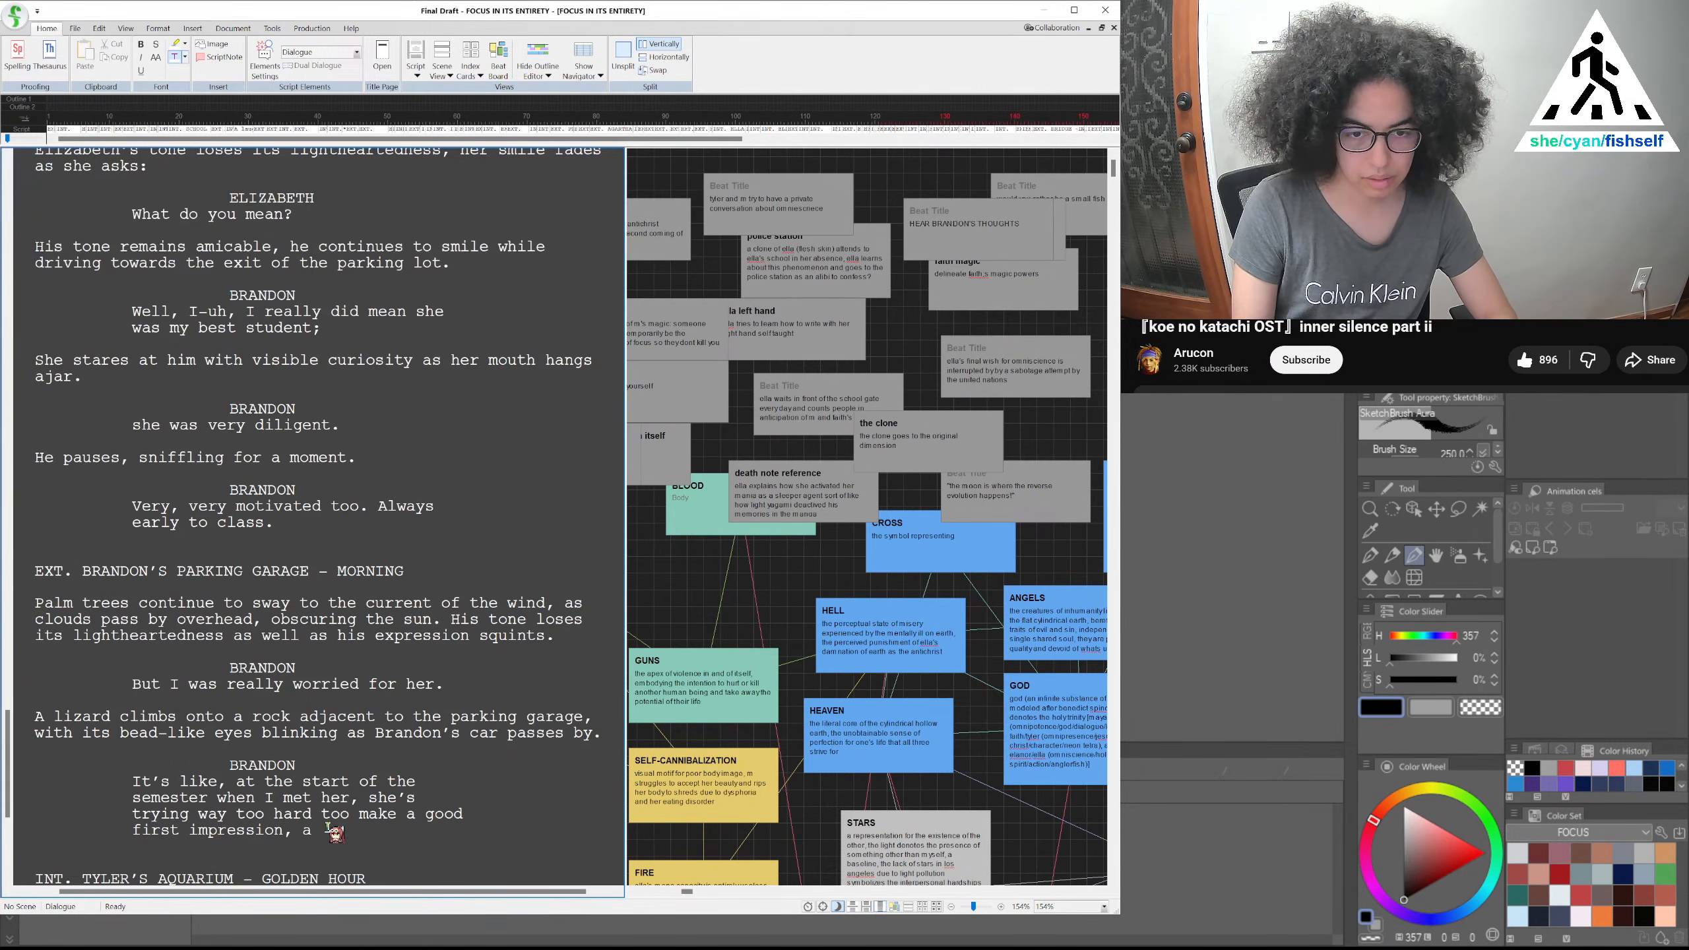
type("and I don't even mean that in")
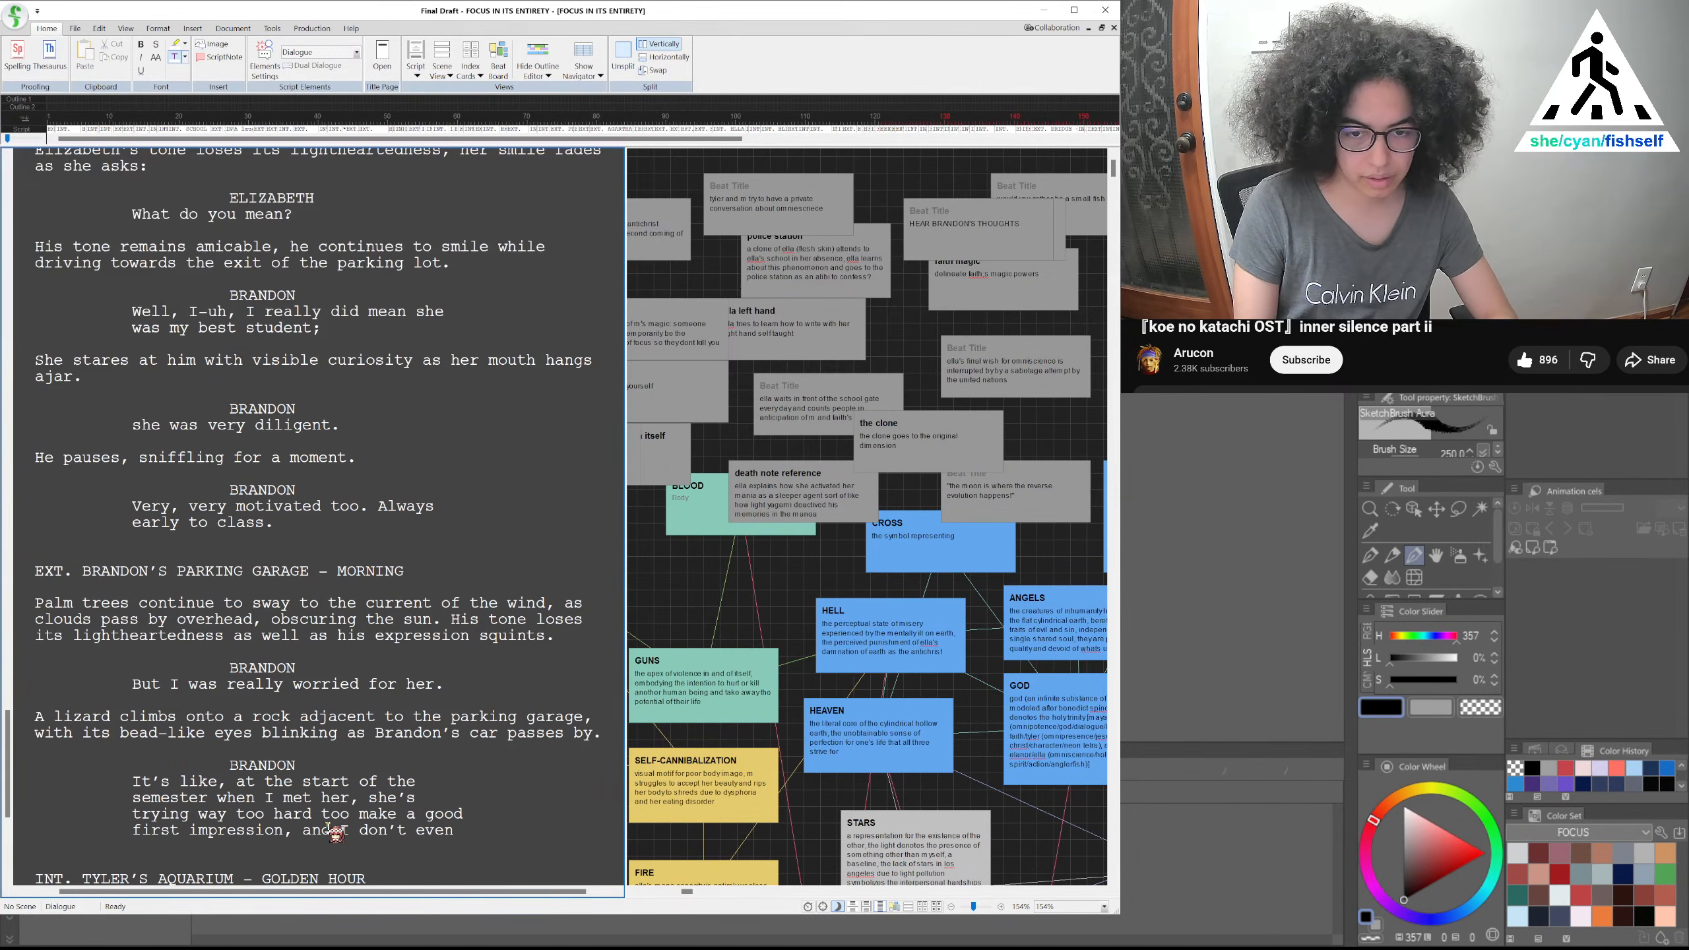
type(" bad")
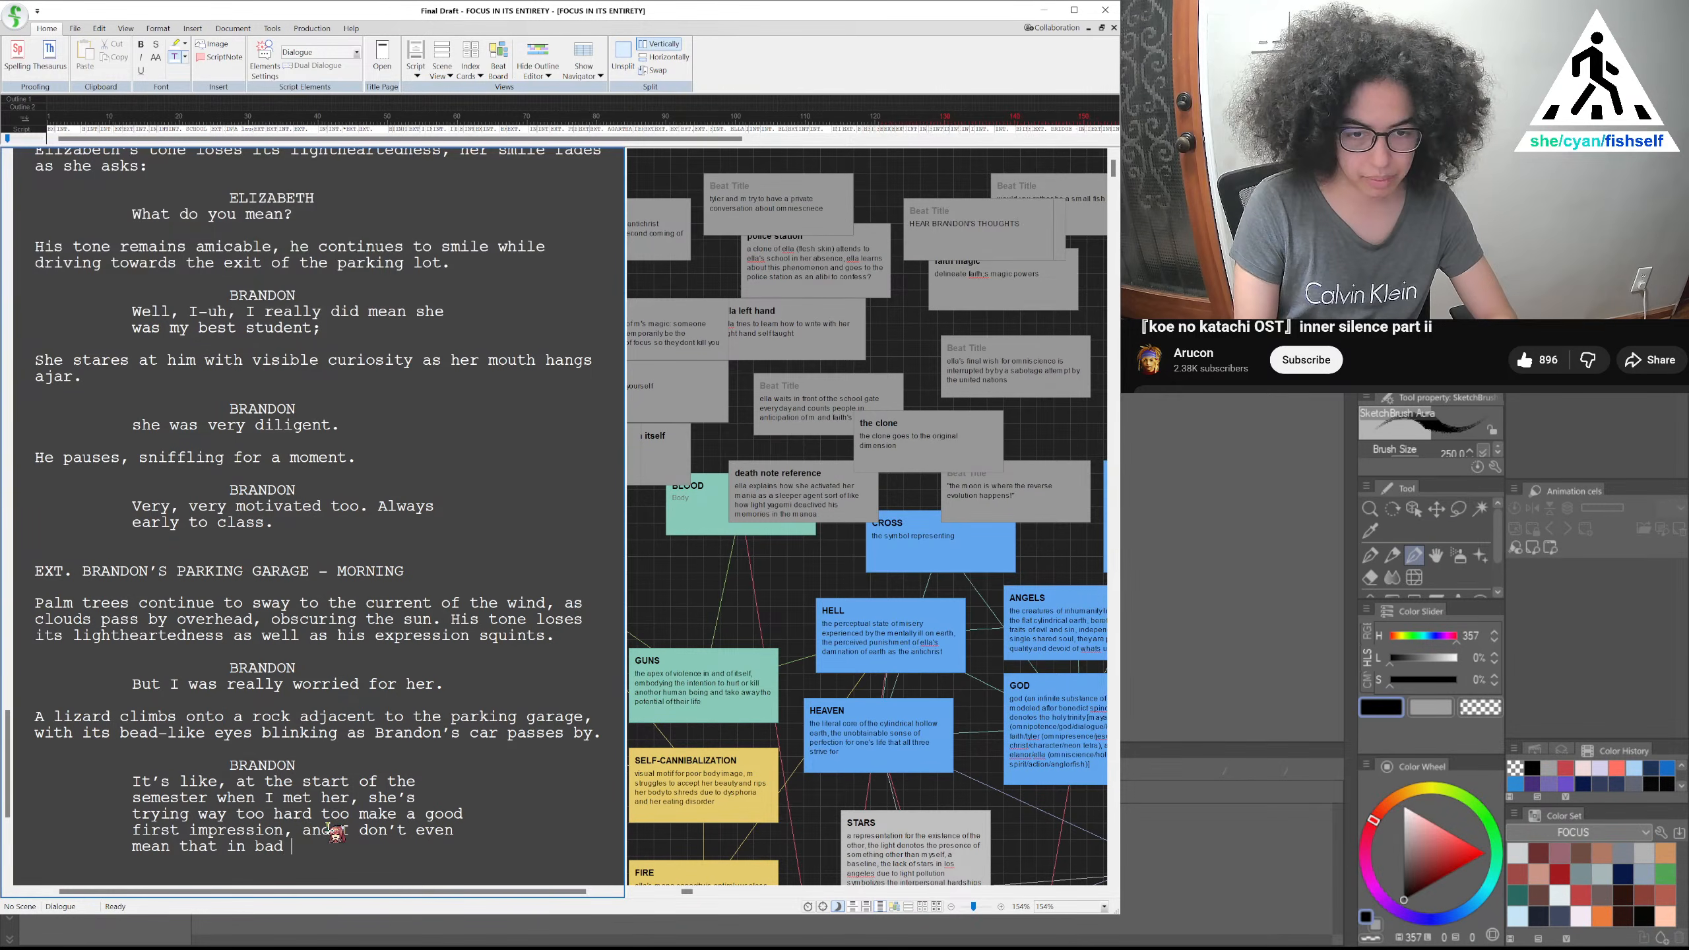
key("BackSpace")
key("BackSpace")
key("BackSpace")
key("BackSpace")
key("BackSpace")
key("BackSpace")
type("as")
key("BackSpace")
type("s a bad thing!")
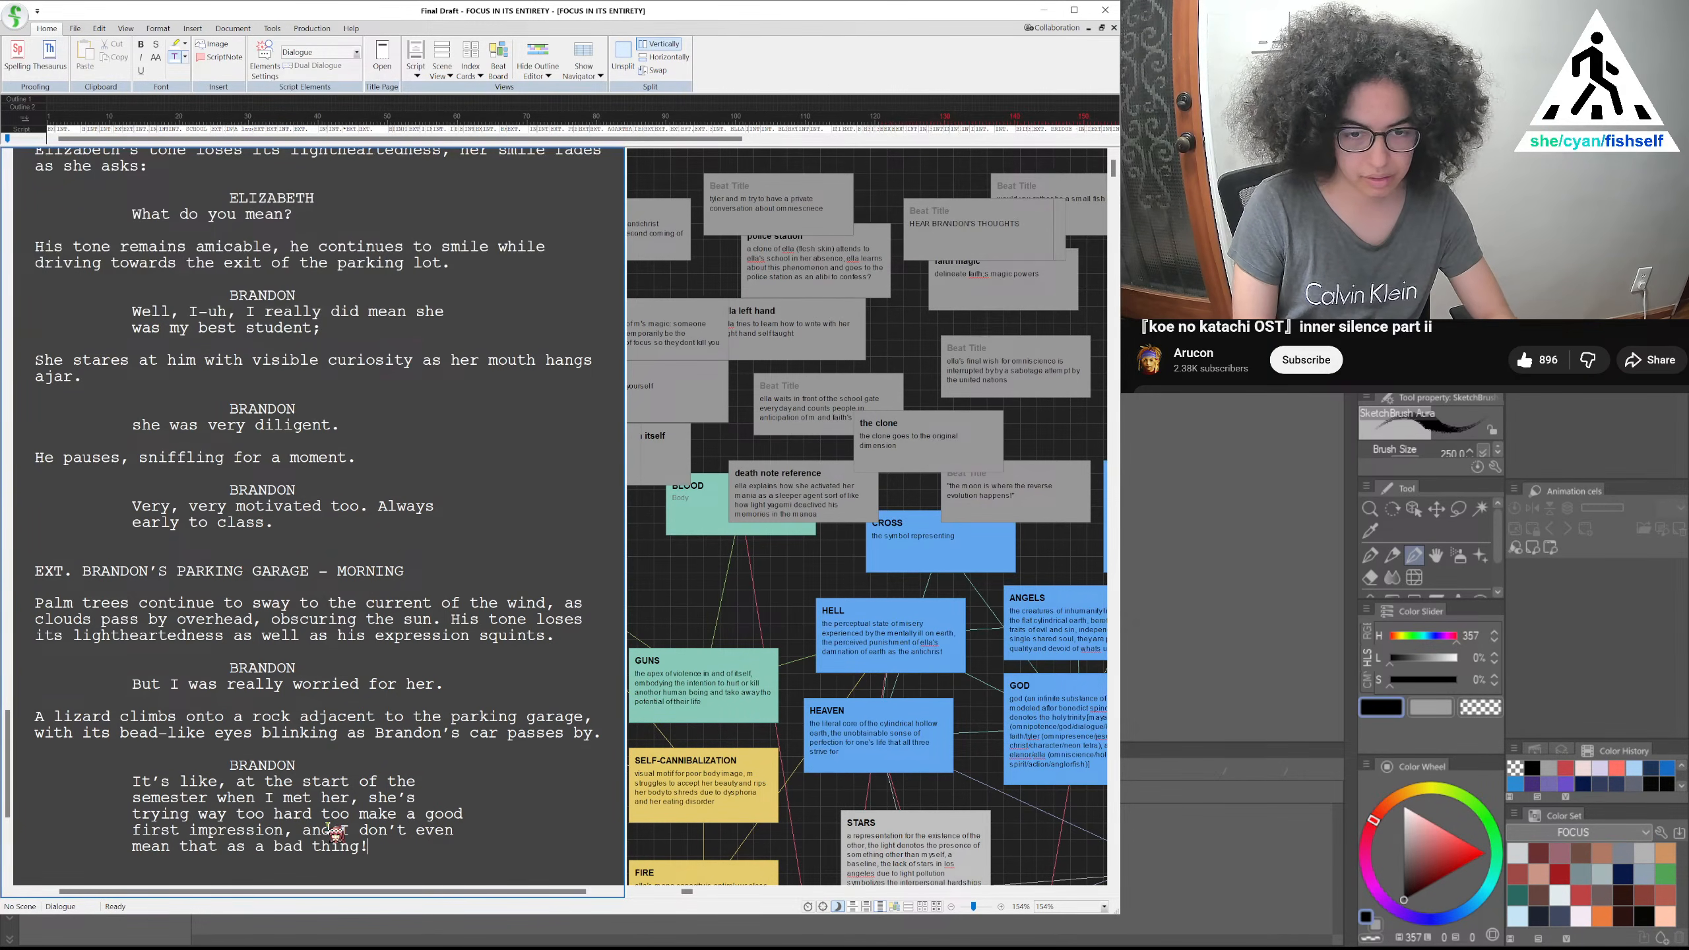
Continue Brandon's dialogue with "I just could tell that her parents must really pressure her to"
type(" I just")
type(" could tell t")
type("hat her parents")
type(" must really pr")
type("essure her to ")
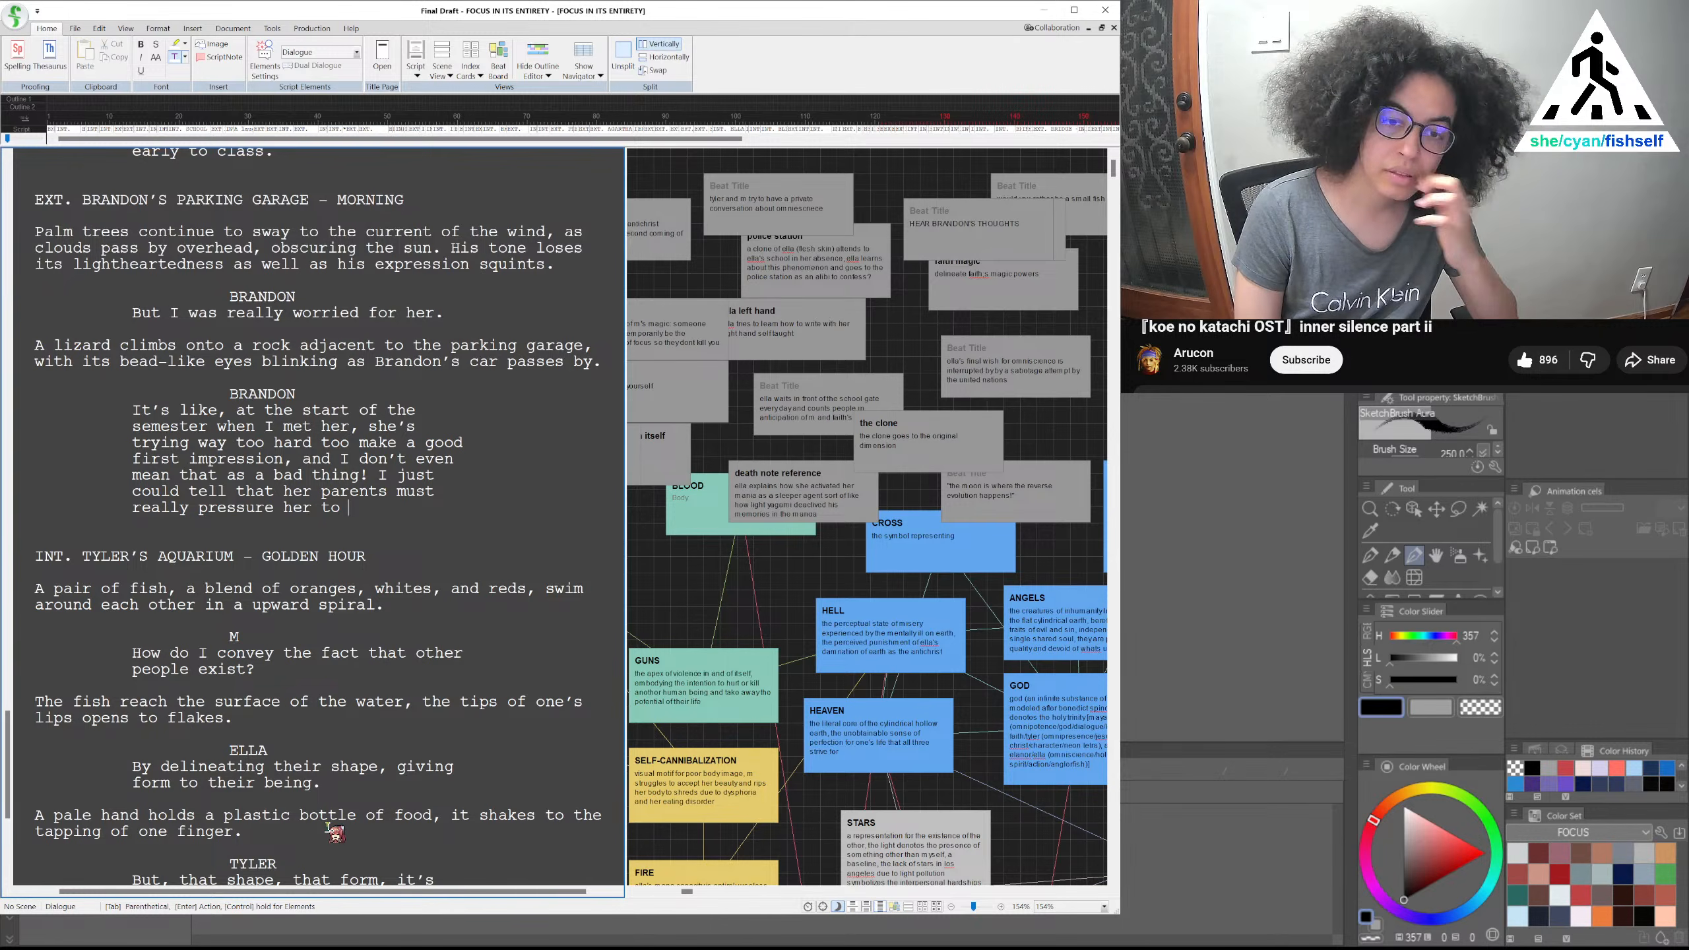
type("get g")
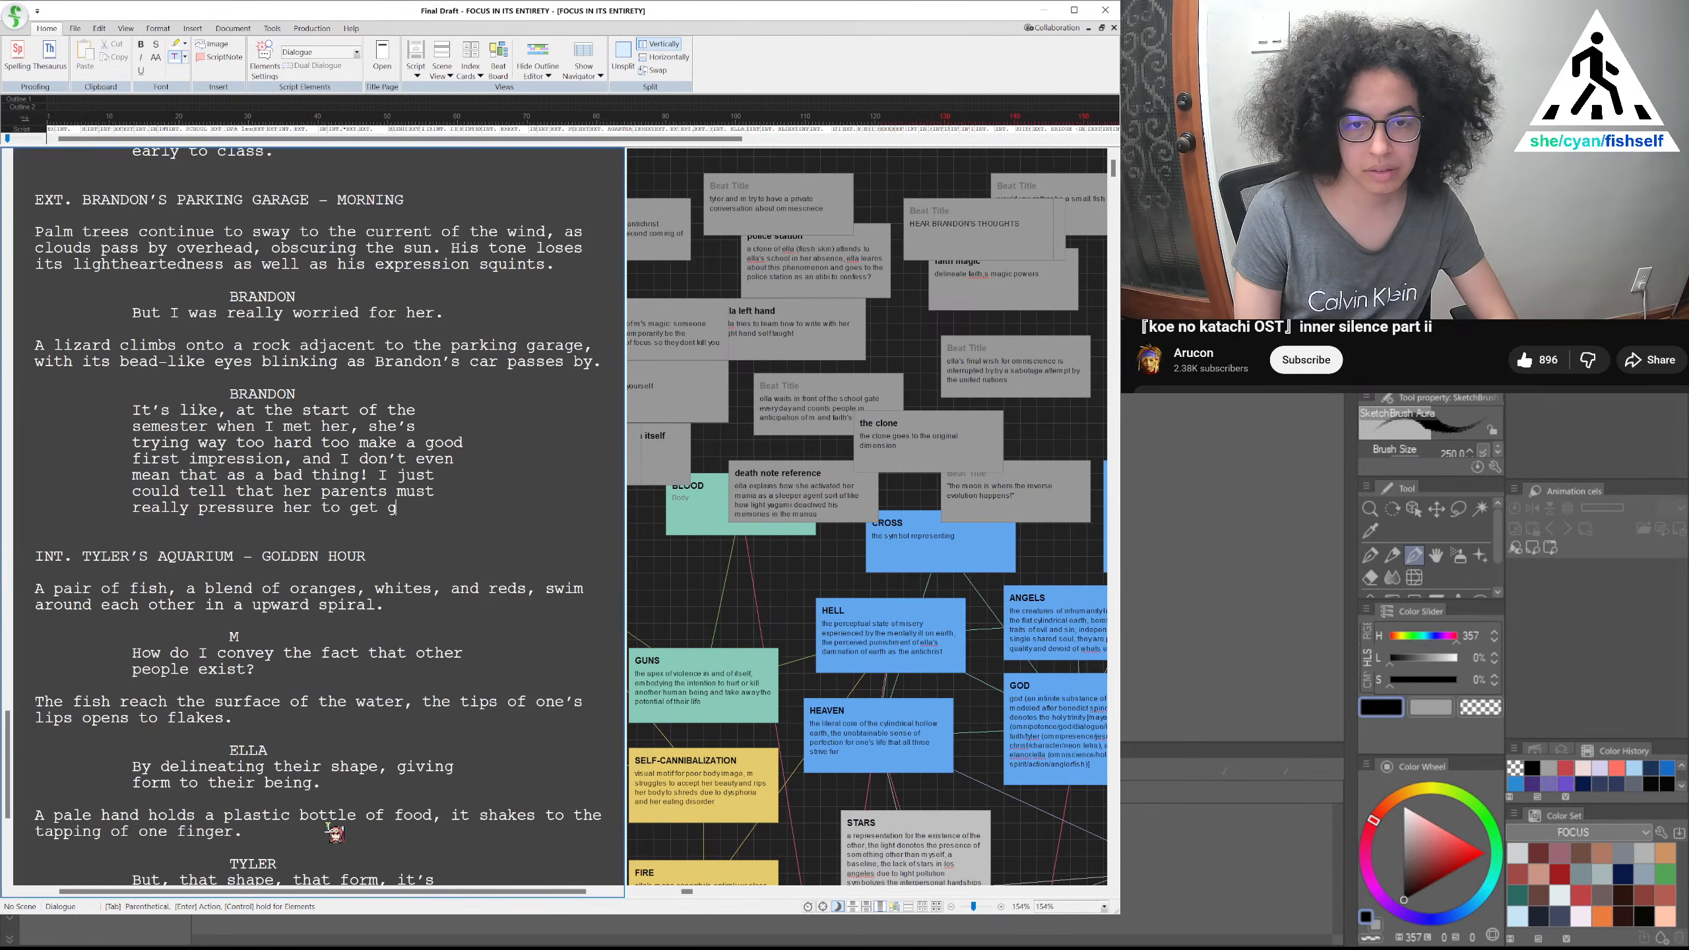
key("BackSpace")
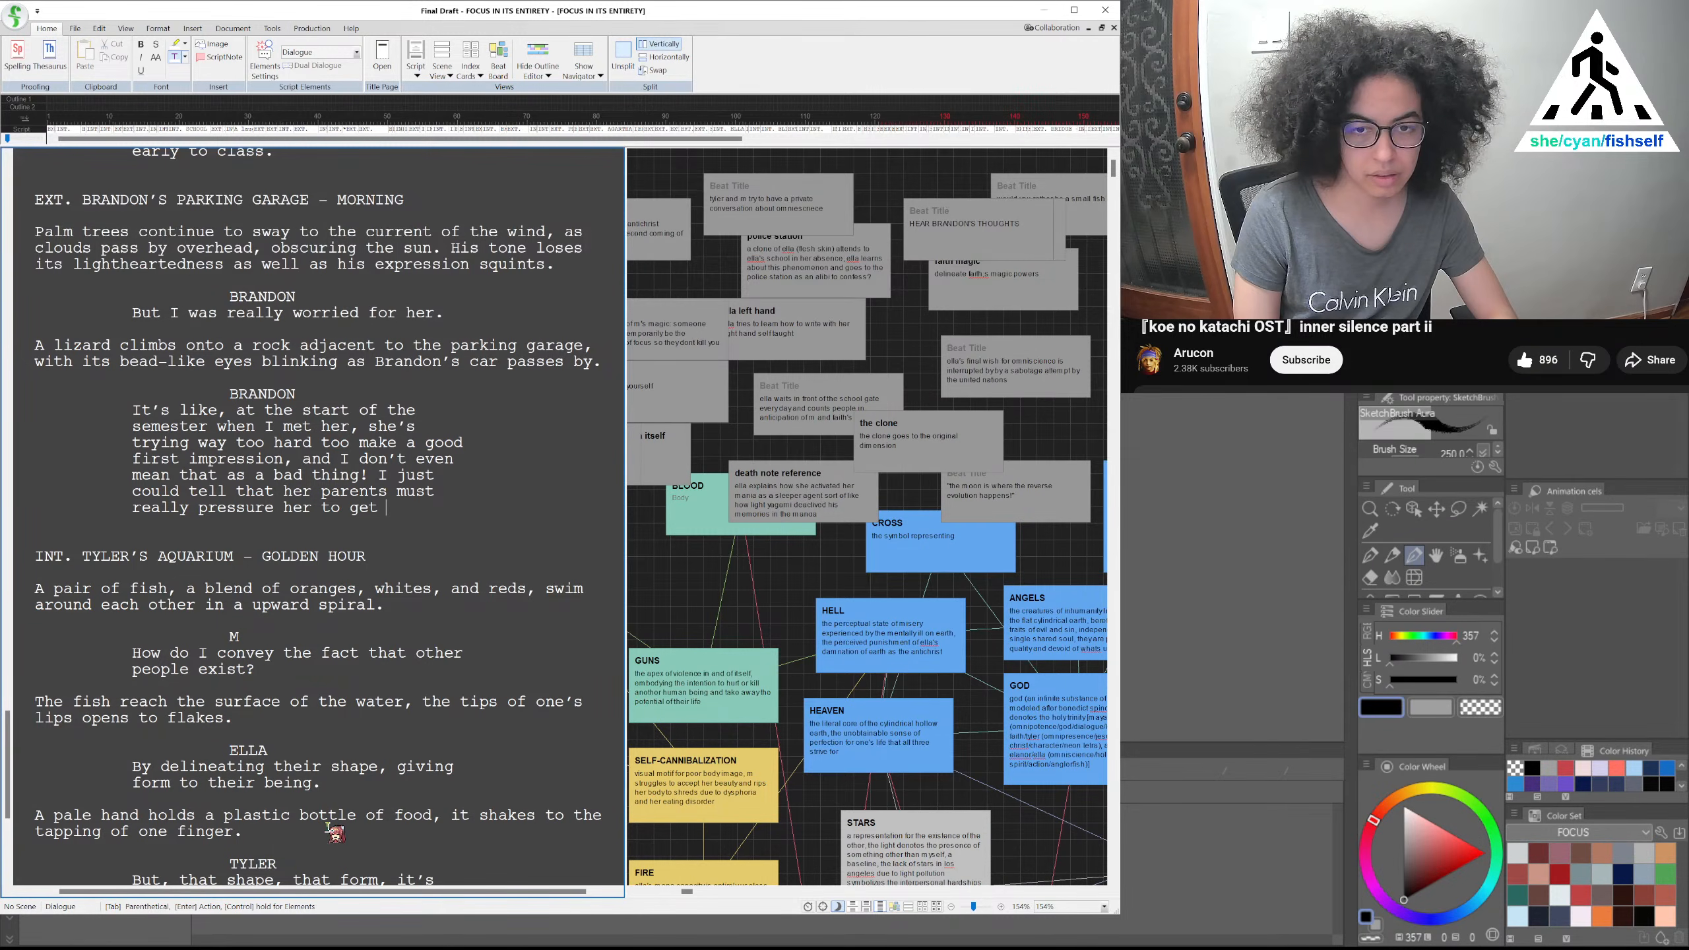
key("BackSpace")
key("BackSpace")
key("BackSpace")
key("BackSpace")
key("BackSpace")
key("BackSpace")
key("BackSpace")
key("BackSpace")
key("BackSpace")
key("BackSpace")
key("BackSpace")
type("sure")
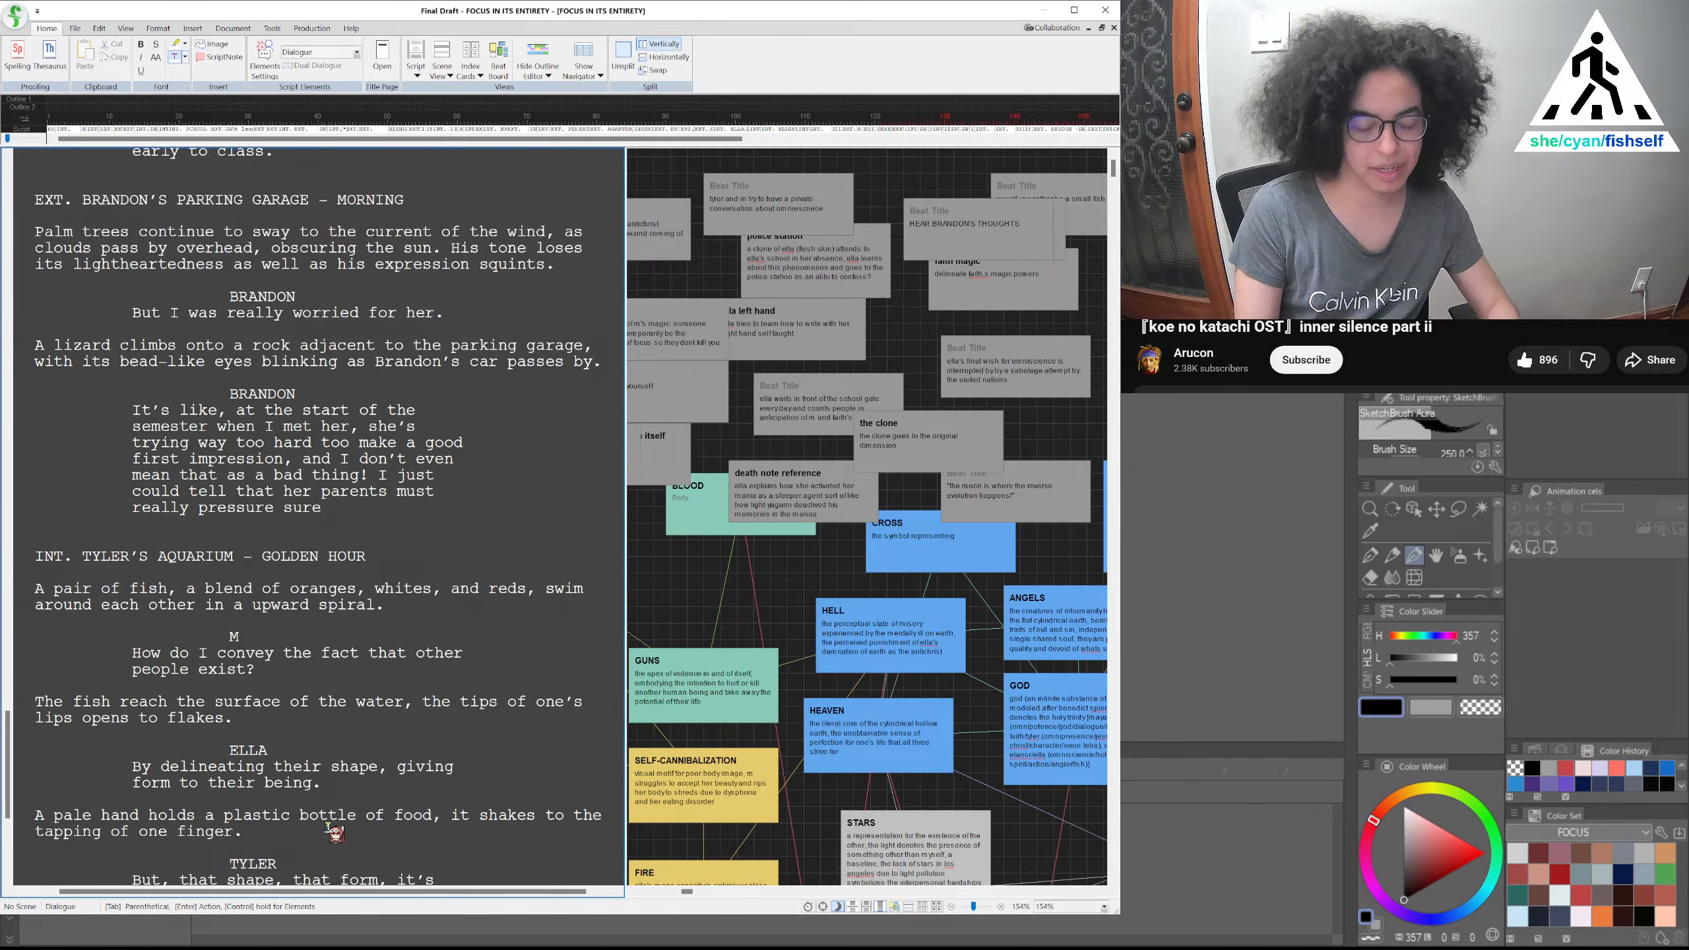
key("BackSpace")
key("BackSpace")
key("BackSpace")
key("BackSpace")
type("he")
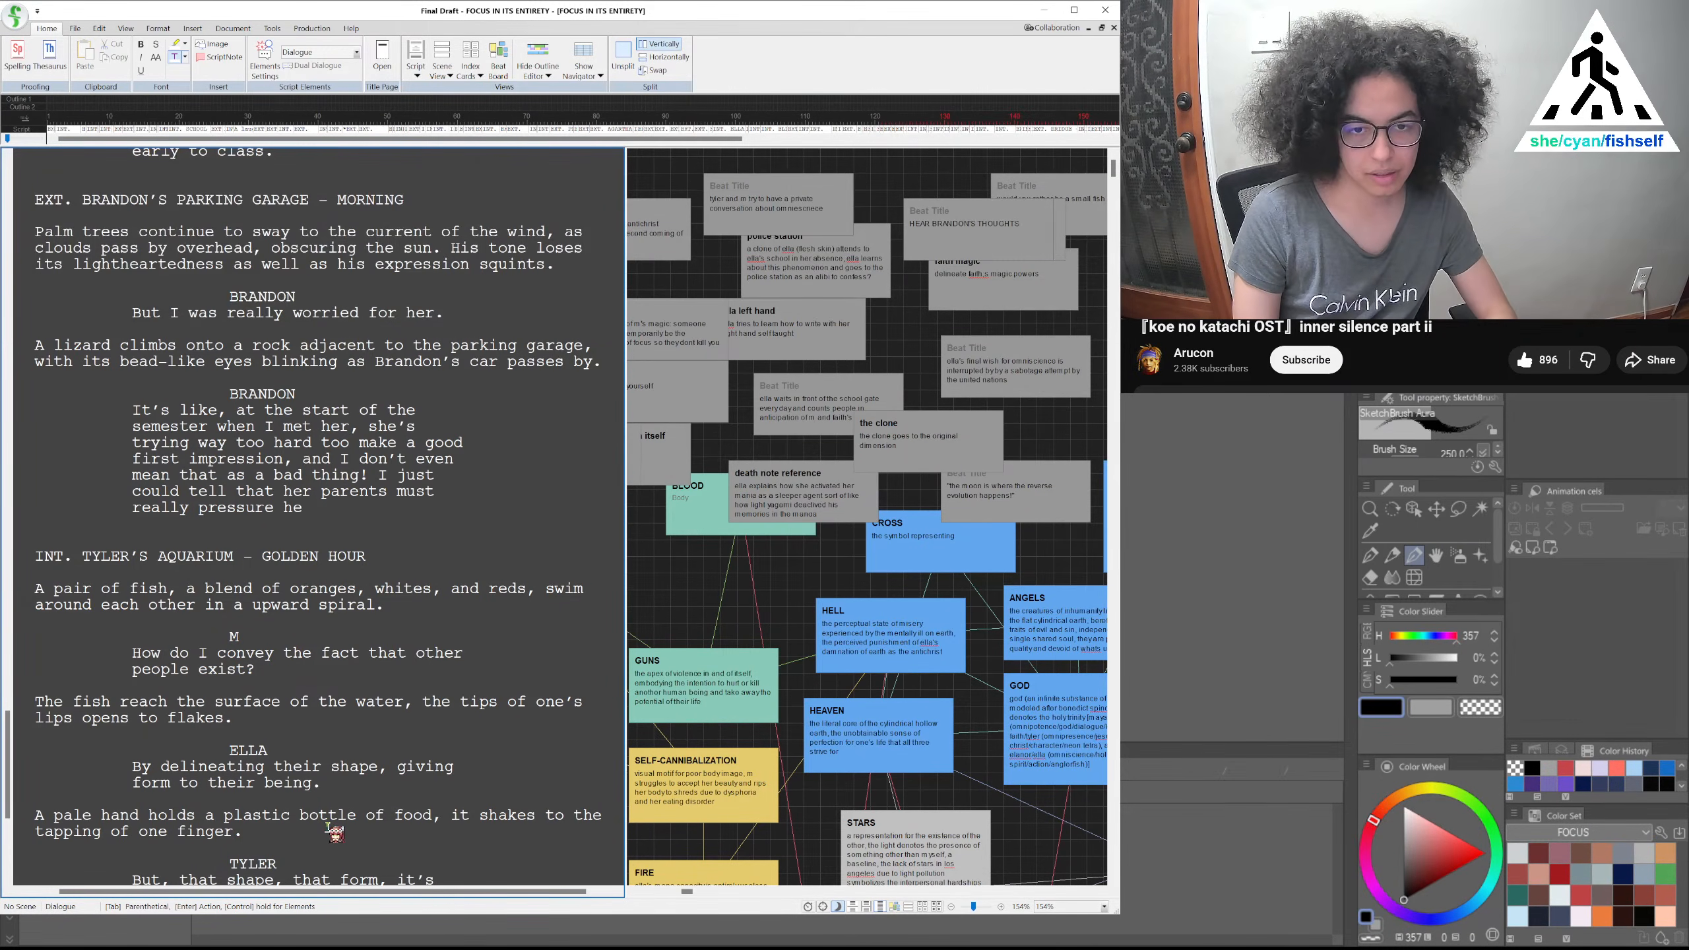
type("r to ")
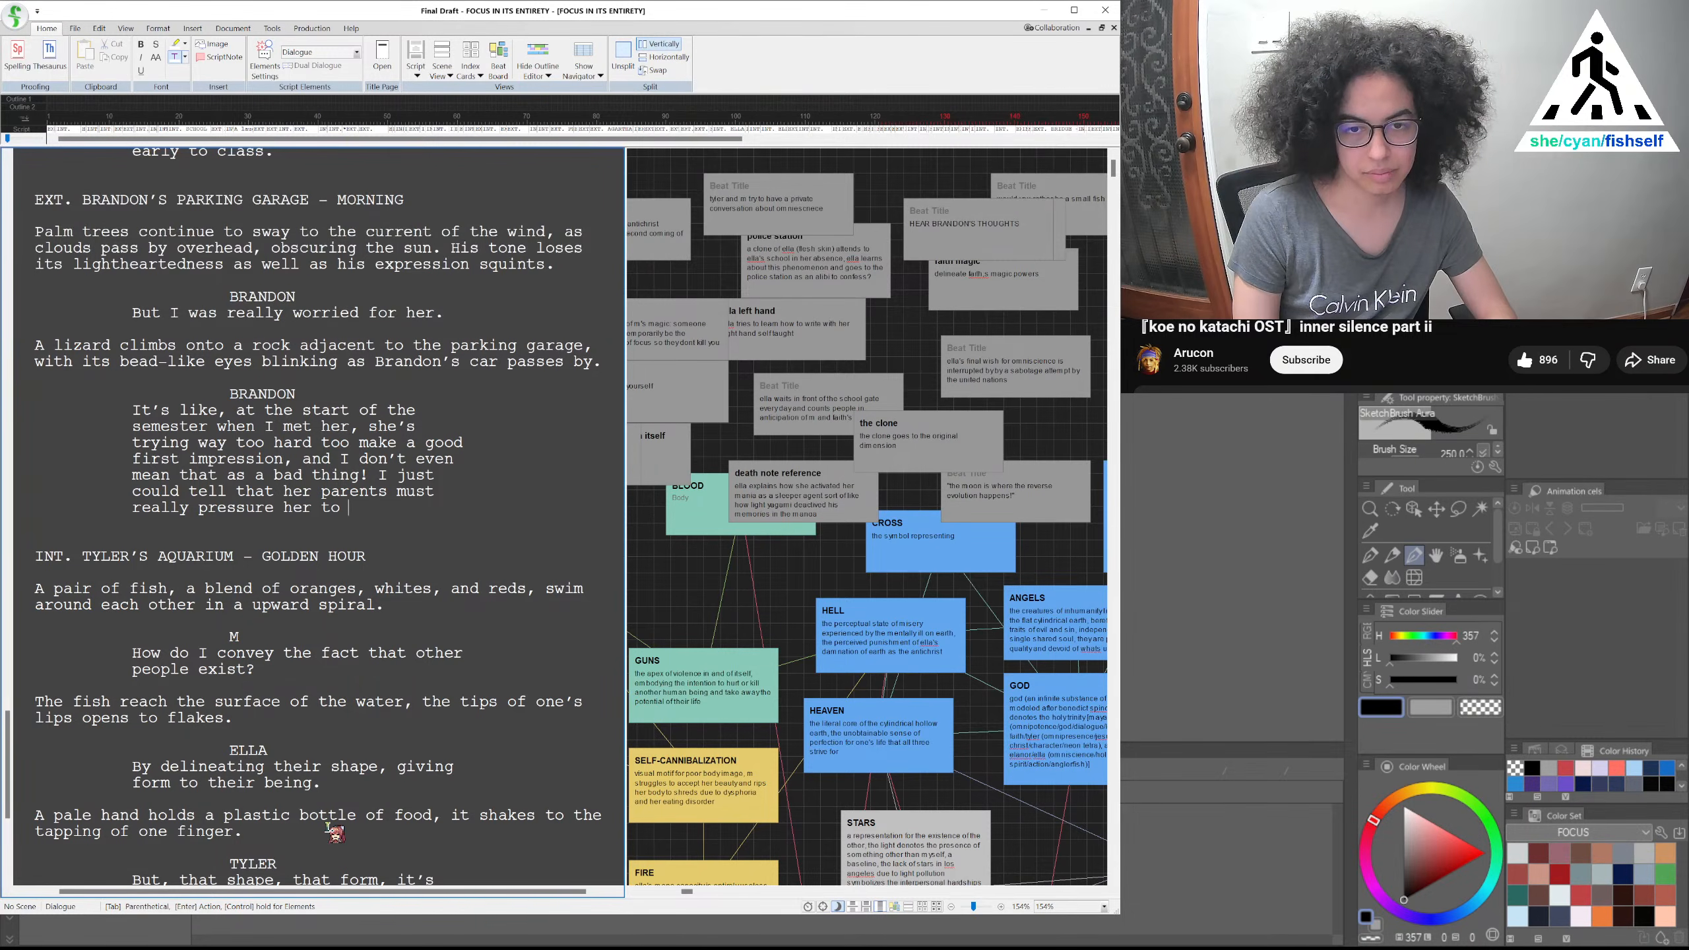
Complete the sentence about her parents' pressure with "get good grades--"
type("get good grades")
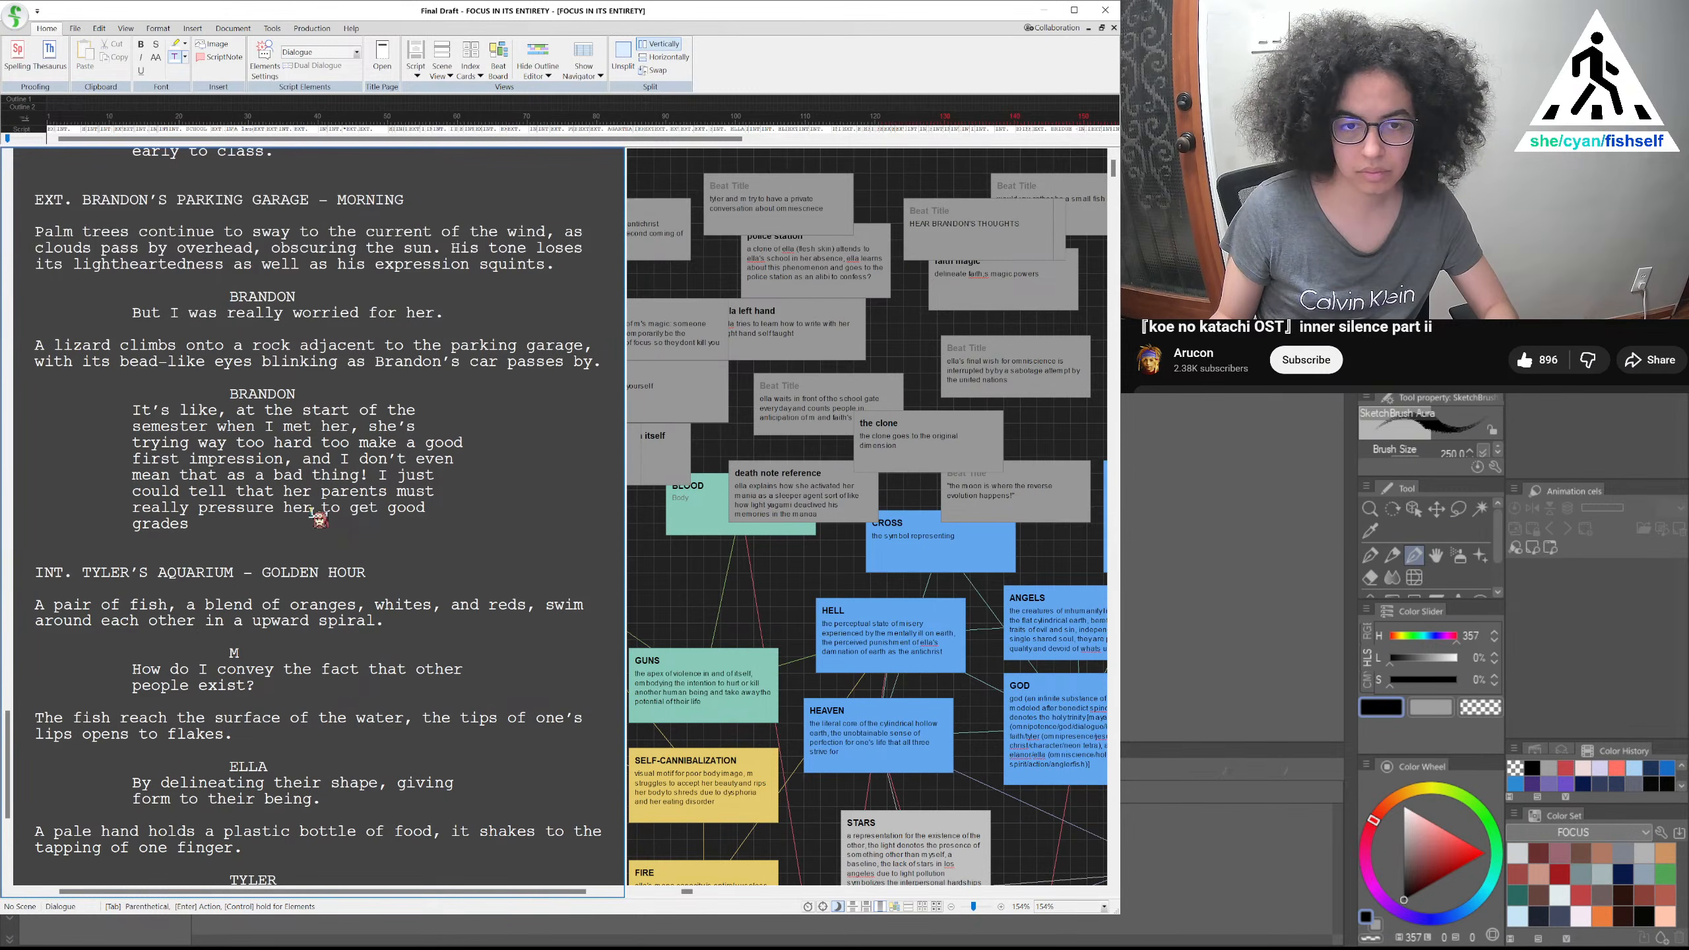
type("-")
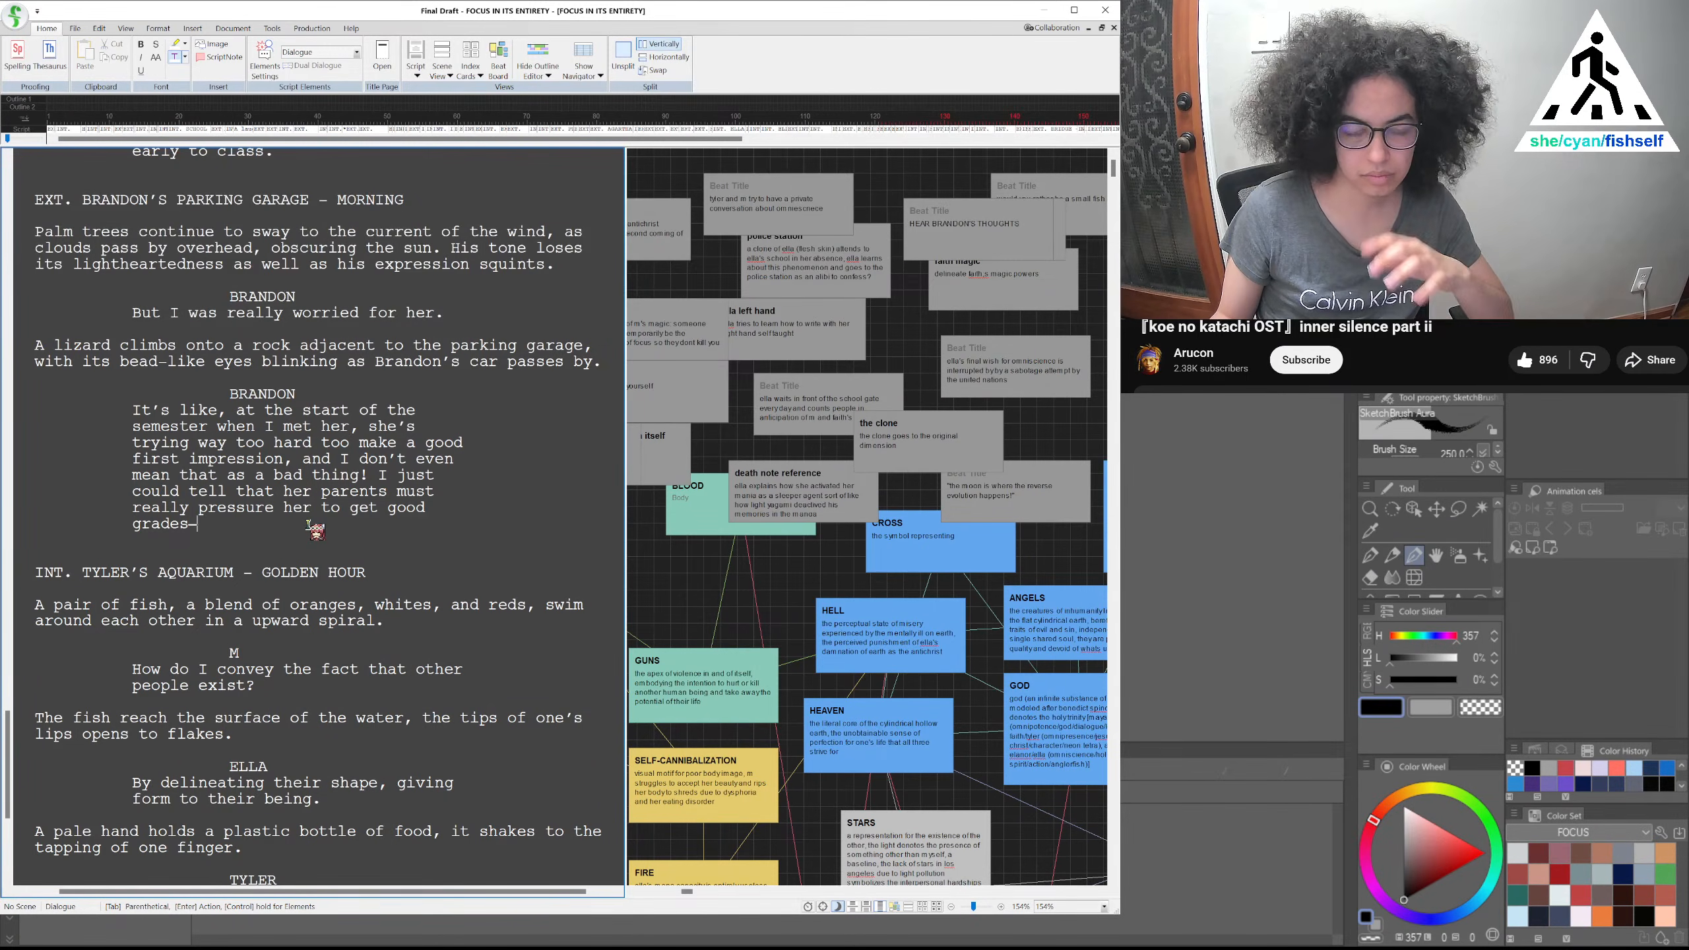
type("-")
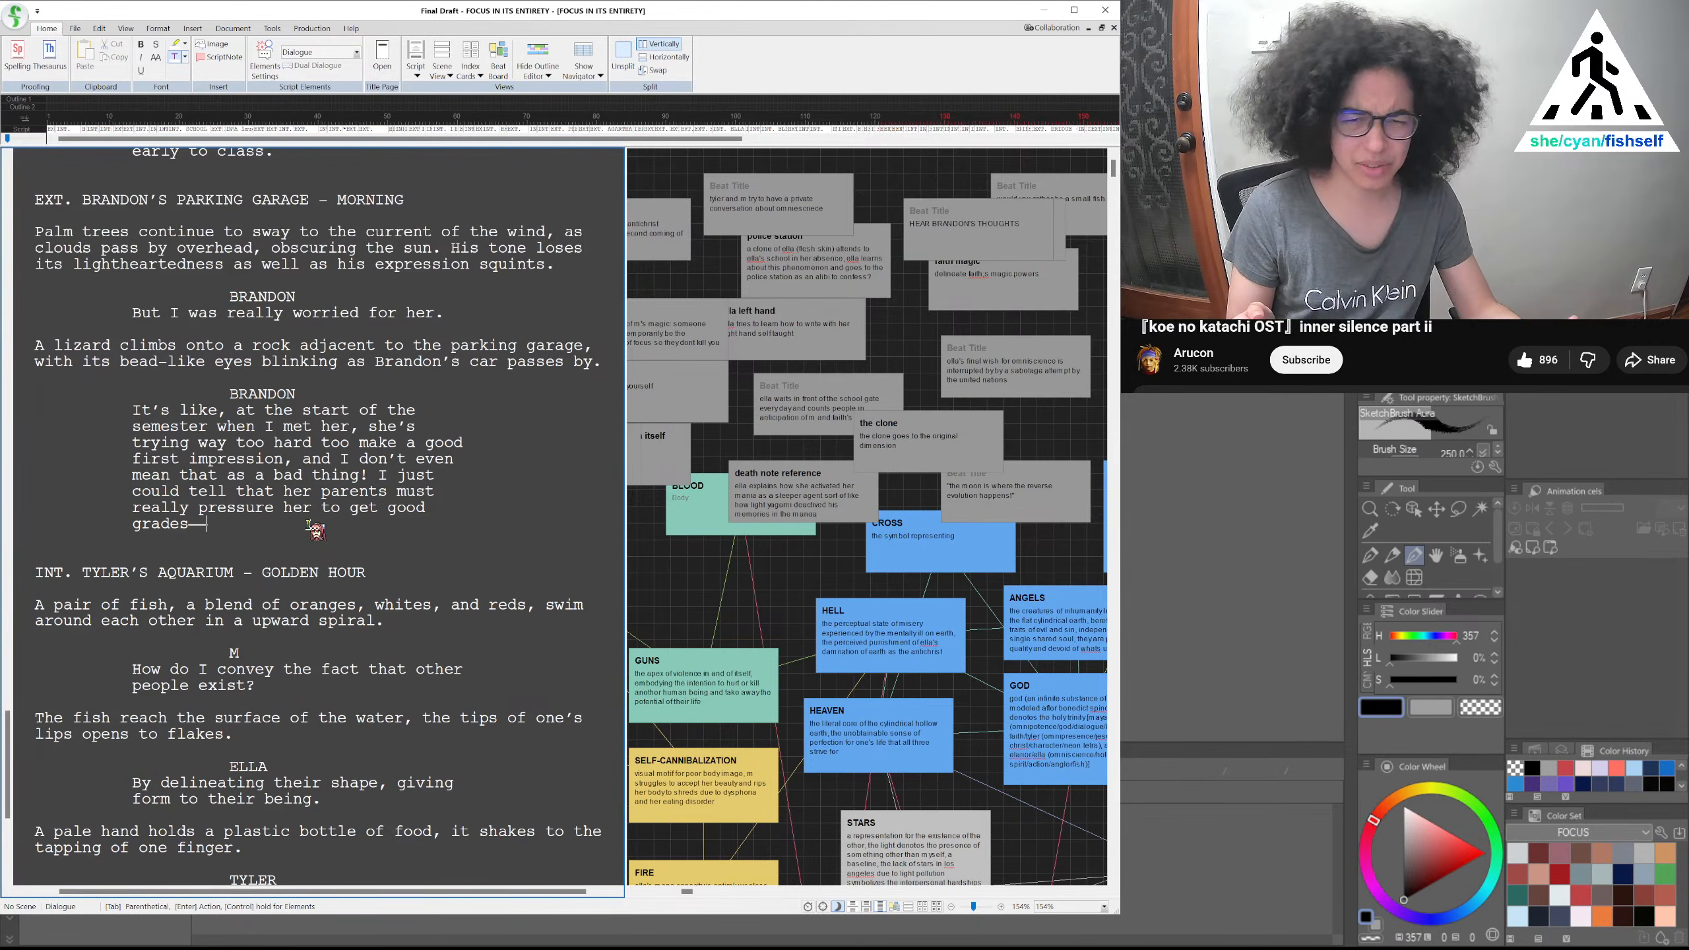
Insert a comma after "semester" and extend the end of Brandon's dialogue with "like she already knew all of the material"
left_click(209, 426)
type(",")
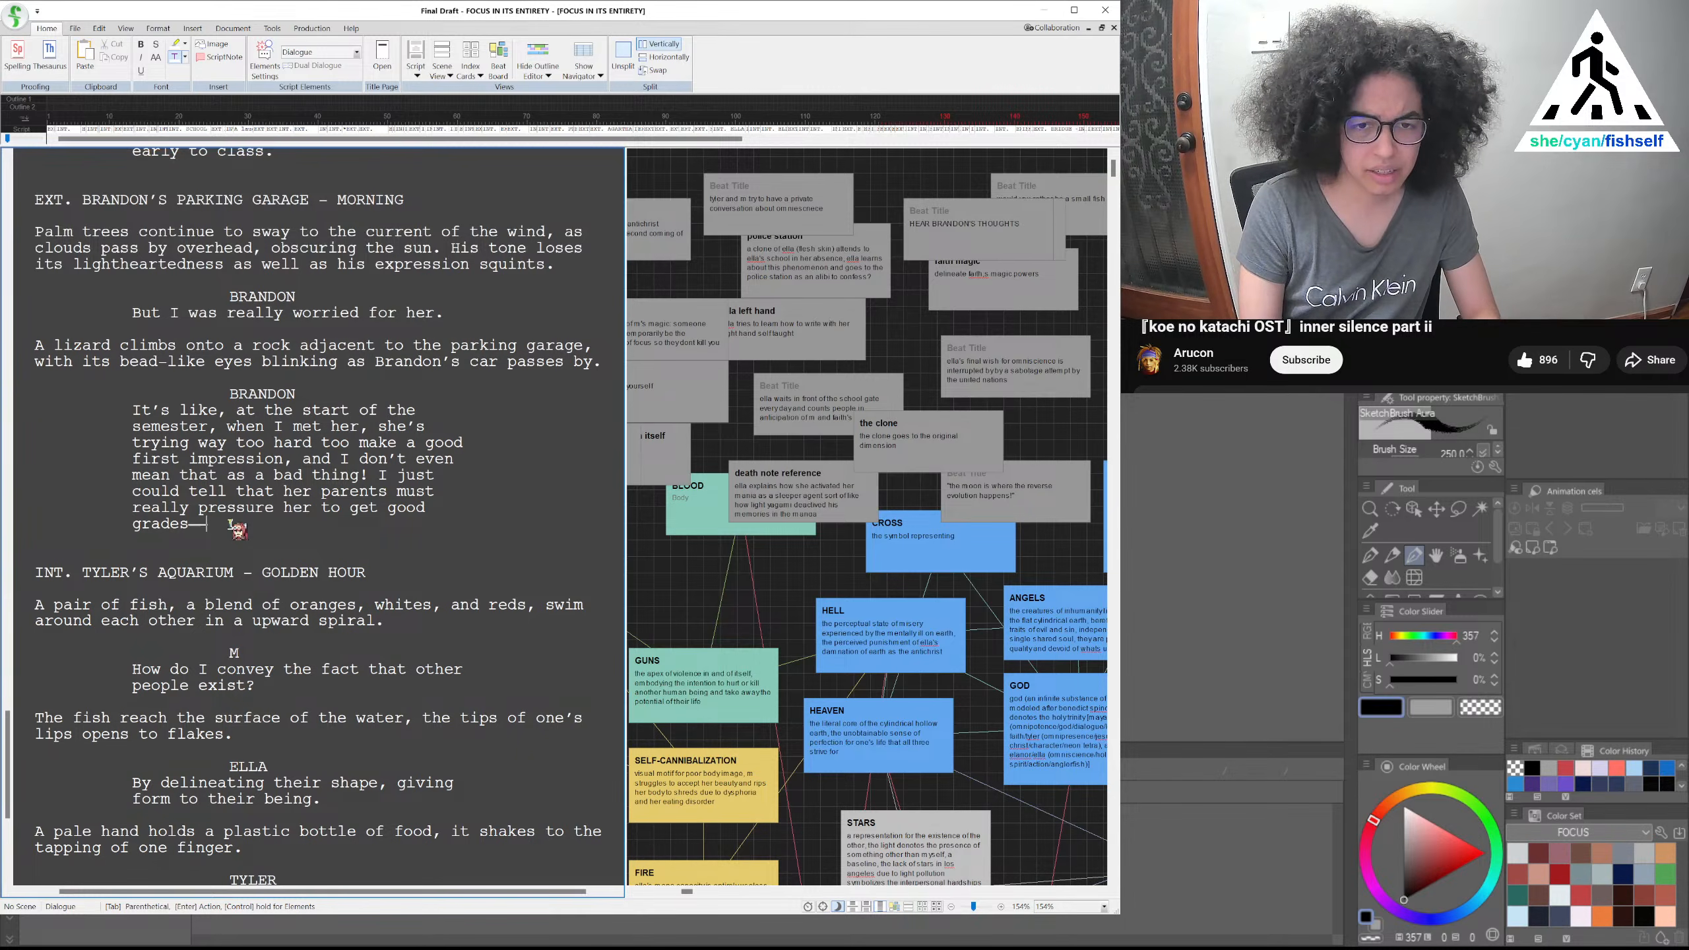
type("he already k")
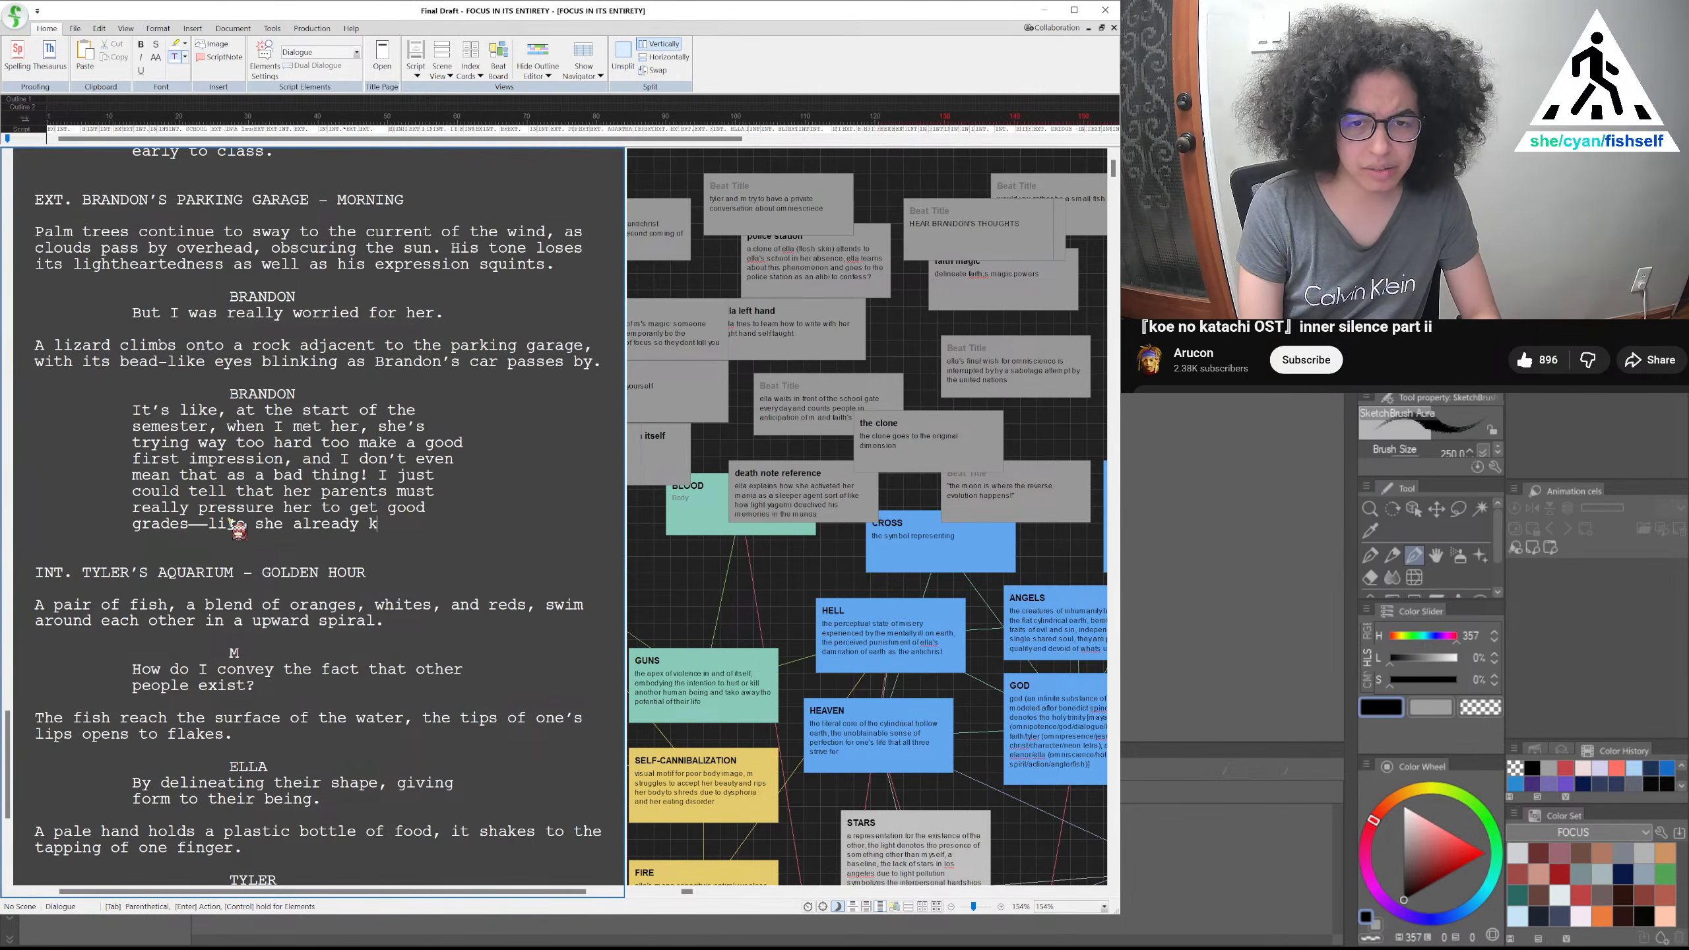
type("new all of the material")
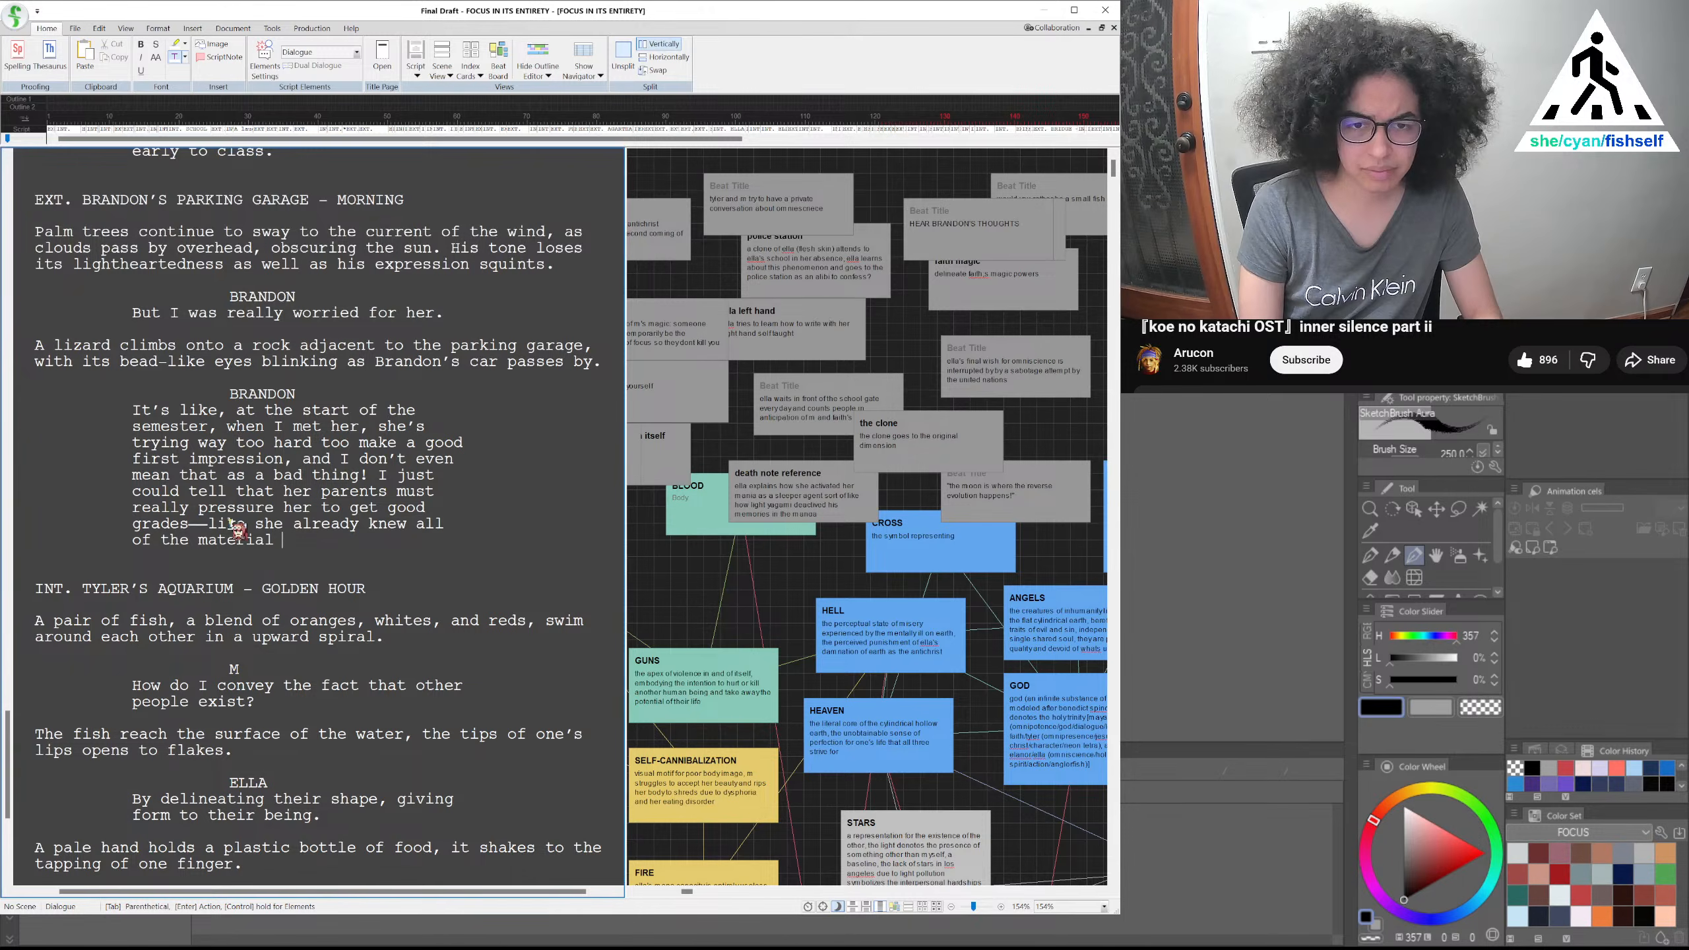
type(" be")
key("BackSpace")
key("BackSpace")
type("before")
key("BackSpace")
key("BackSpace")
key("BackSpace")
key("BackSpace")
key("BackSpace")
key("BackSpace")
type("and")
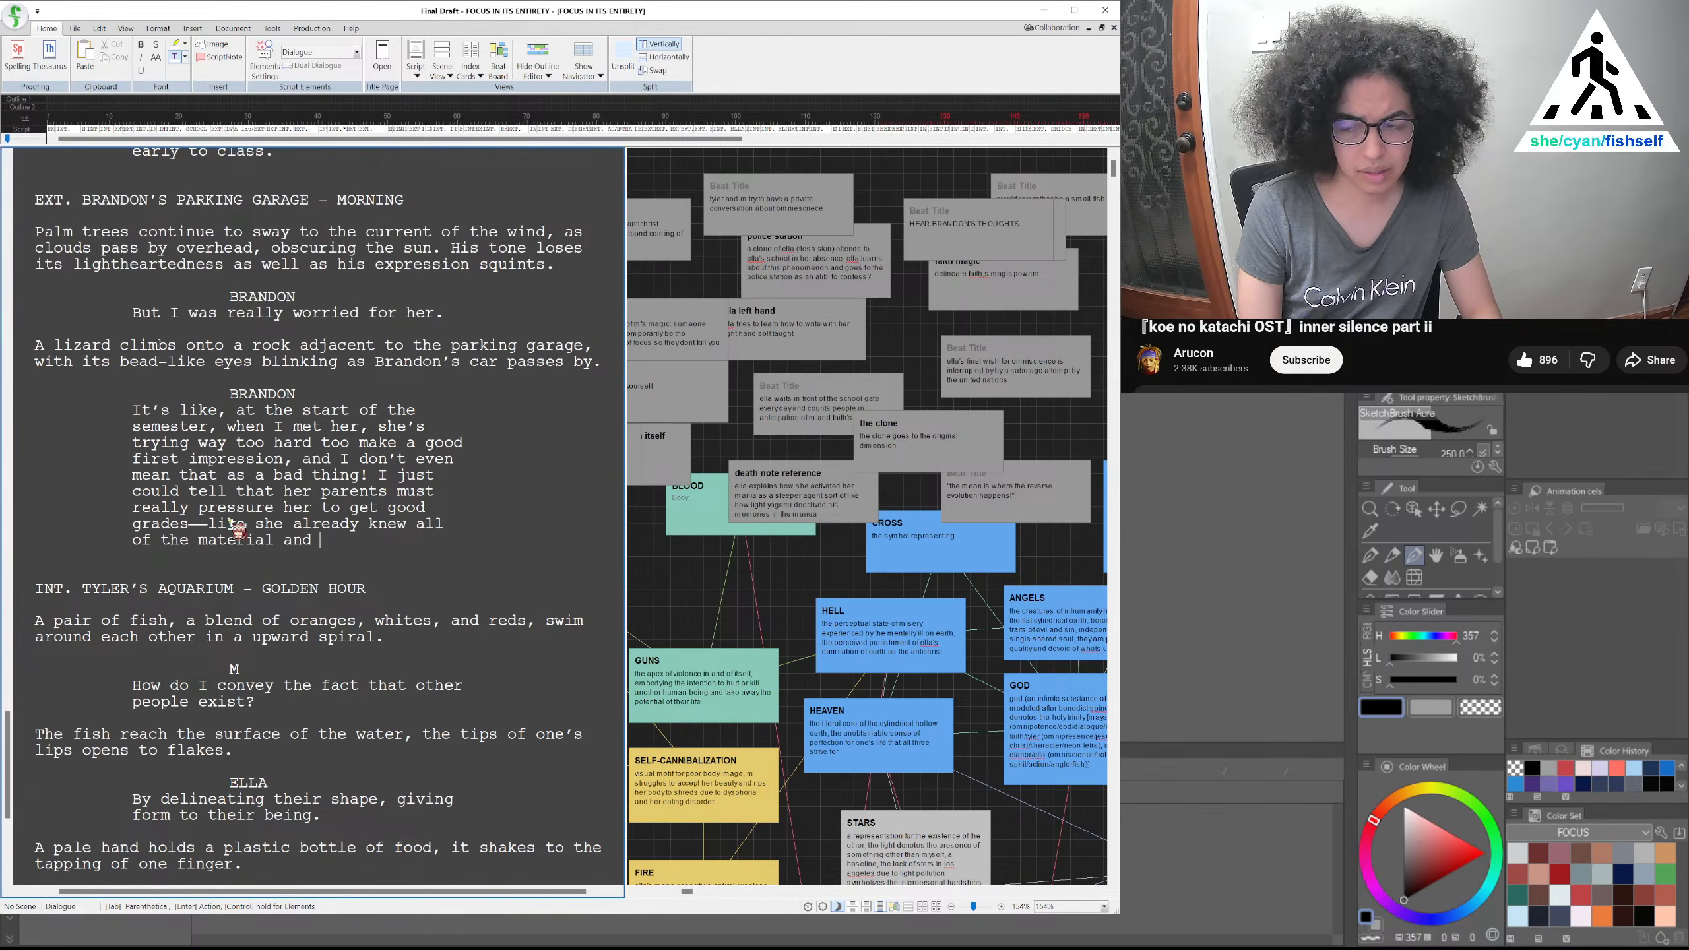
key("BackSpace")
key("BackSpace")
key("BackSpace")
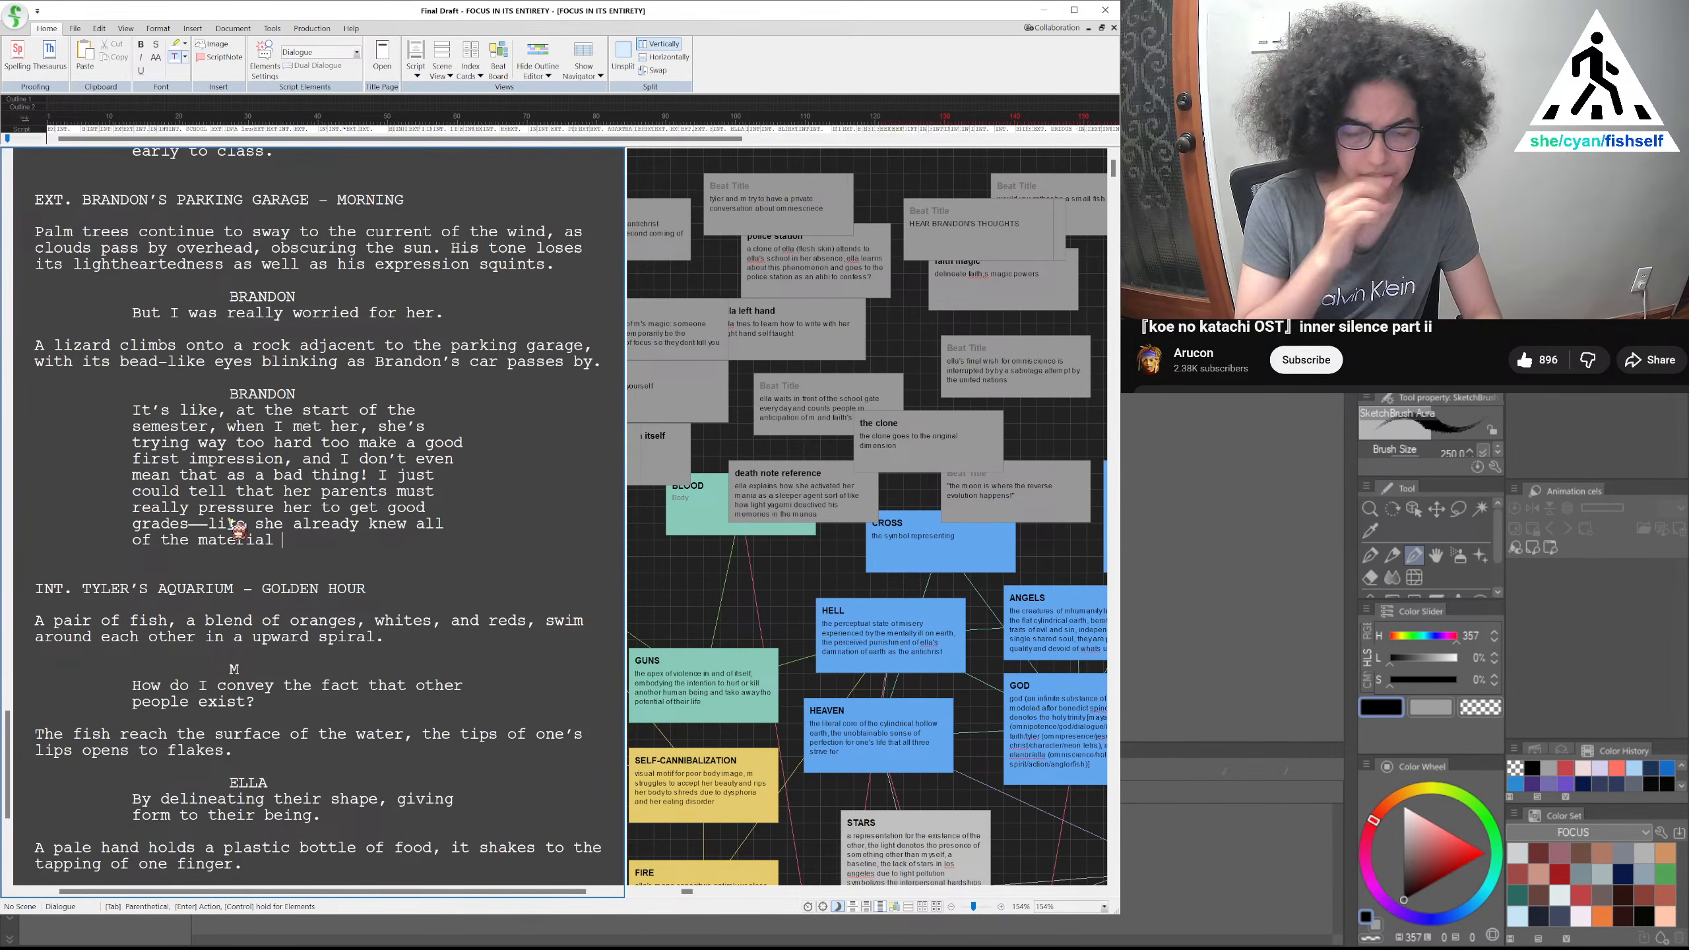
type("and kept answer")
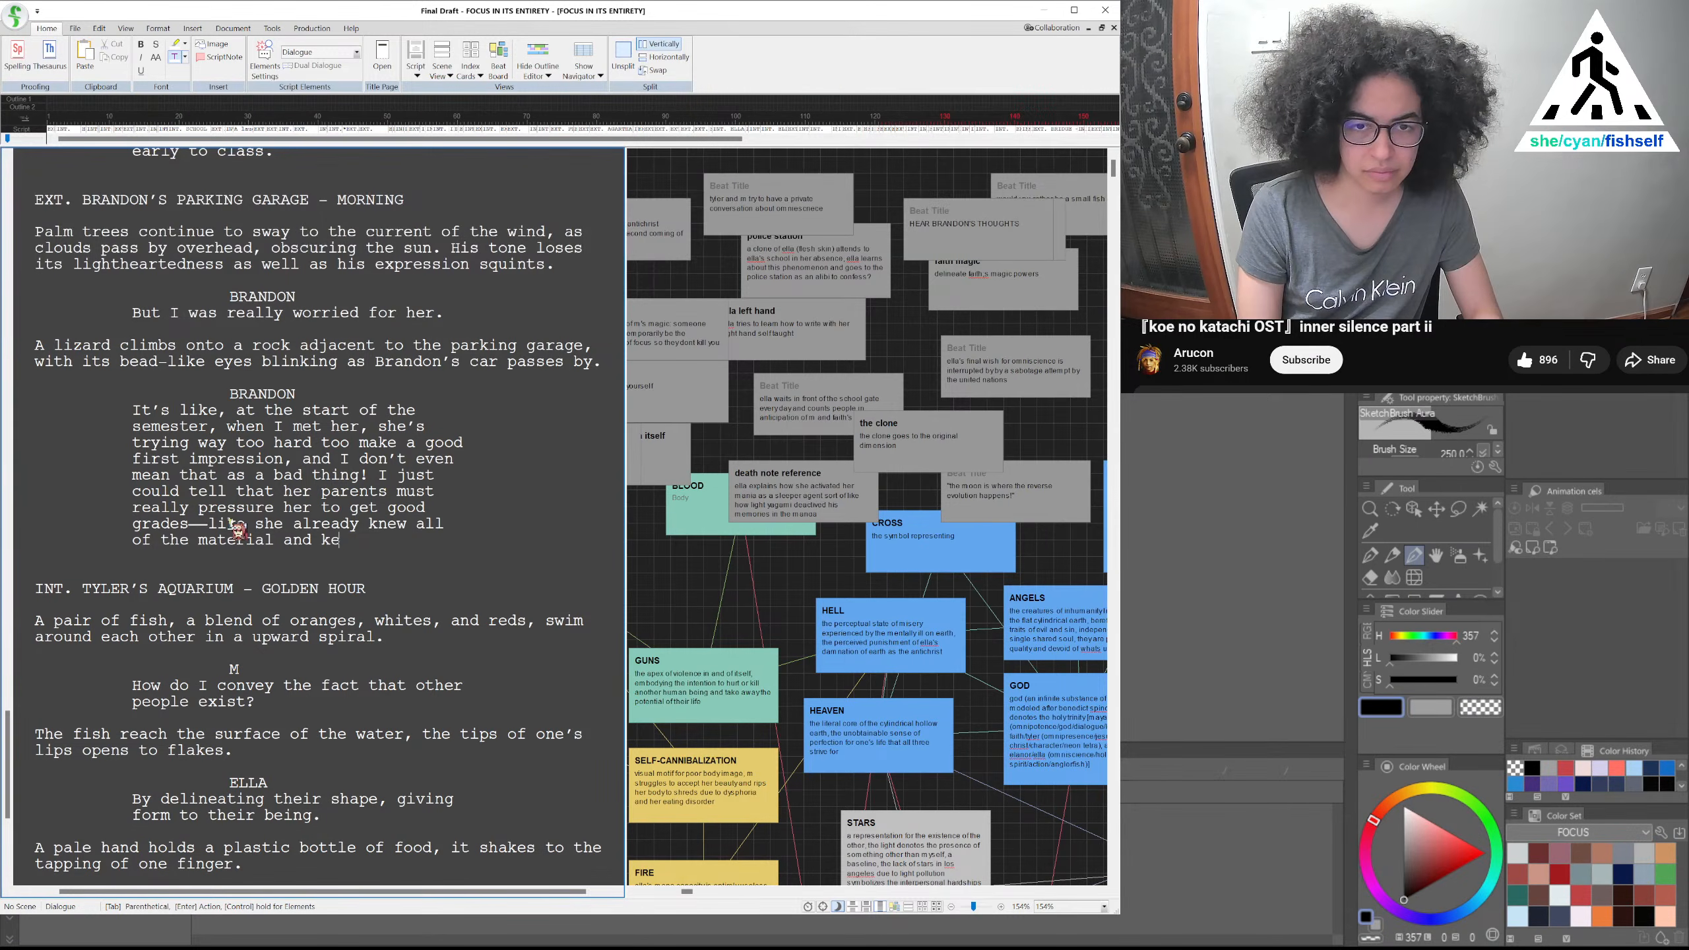
key("BackSpace")
key("BackSpace")
key("BackSpace")
key("BackSpace")
key("BackSpace")
key("BackSpace")
key("BackSpace")
key("BackSpace")
key("BackSpace")
key("BackSpace")
key("BackSpace")
key("BackSpace")
key("BackSpace")
key("BackSpace")
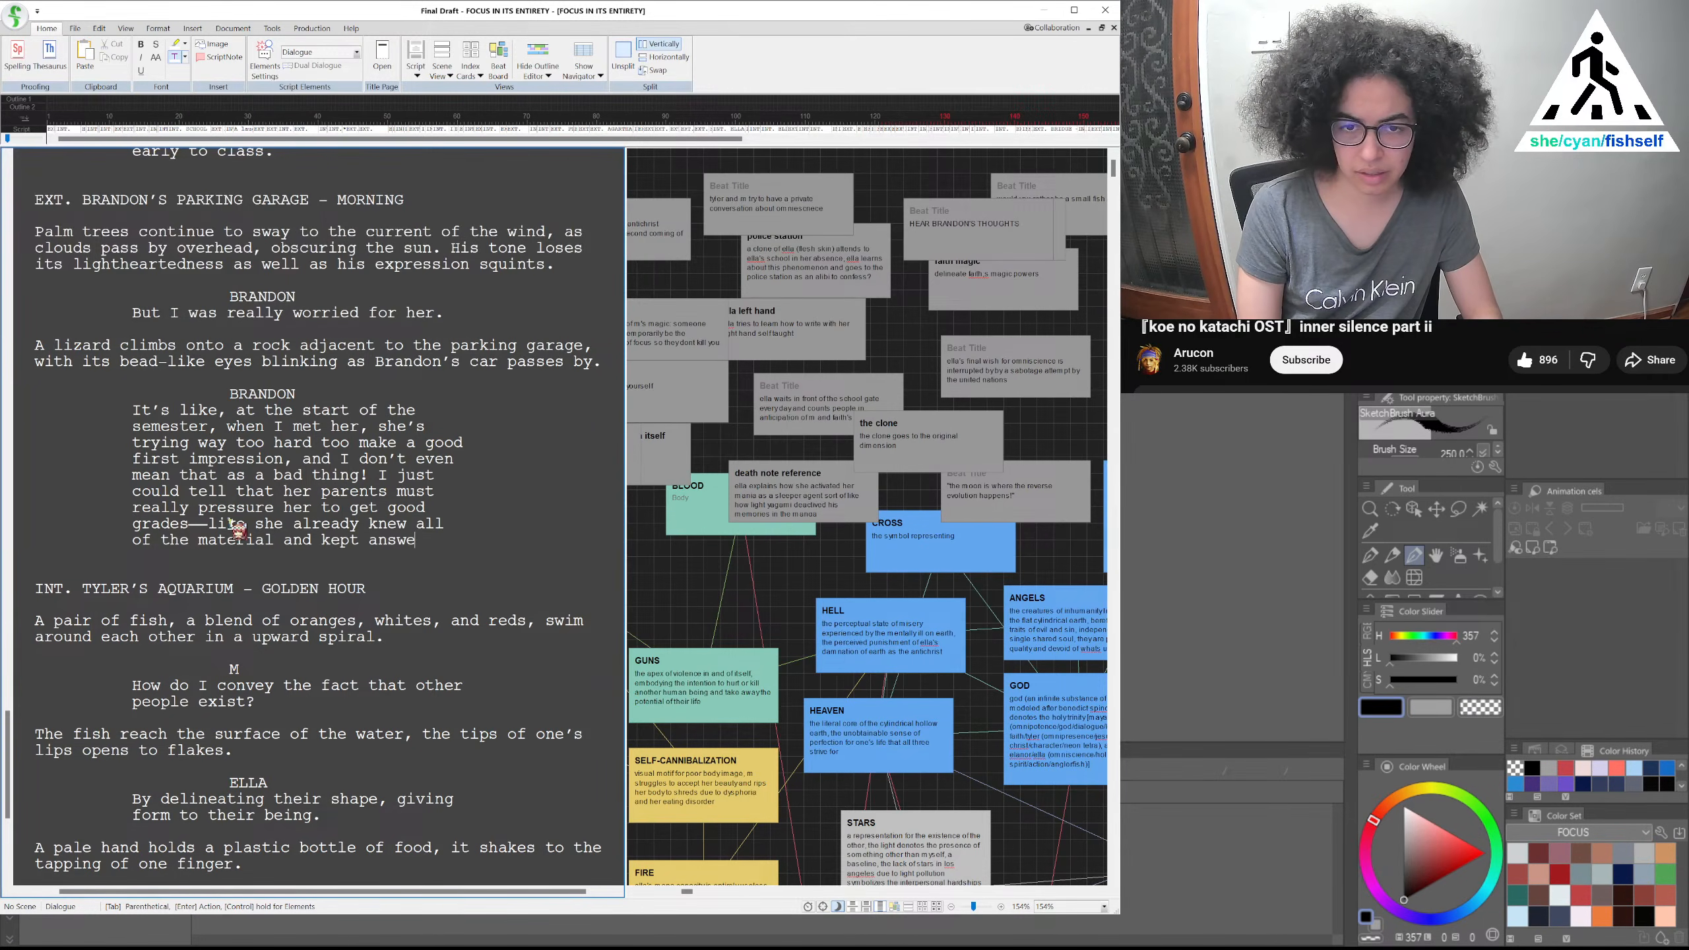
key("BackSpace")
key("BackSpace")
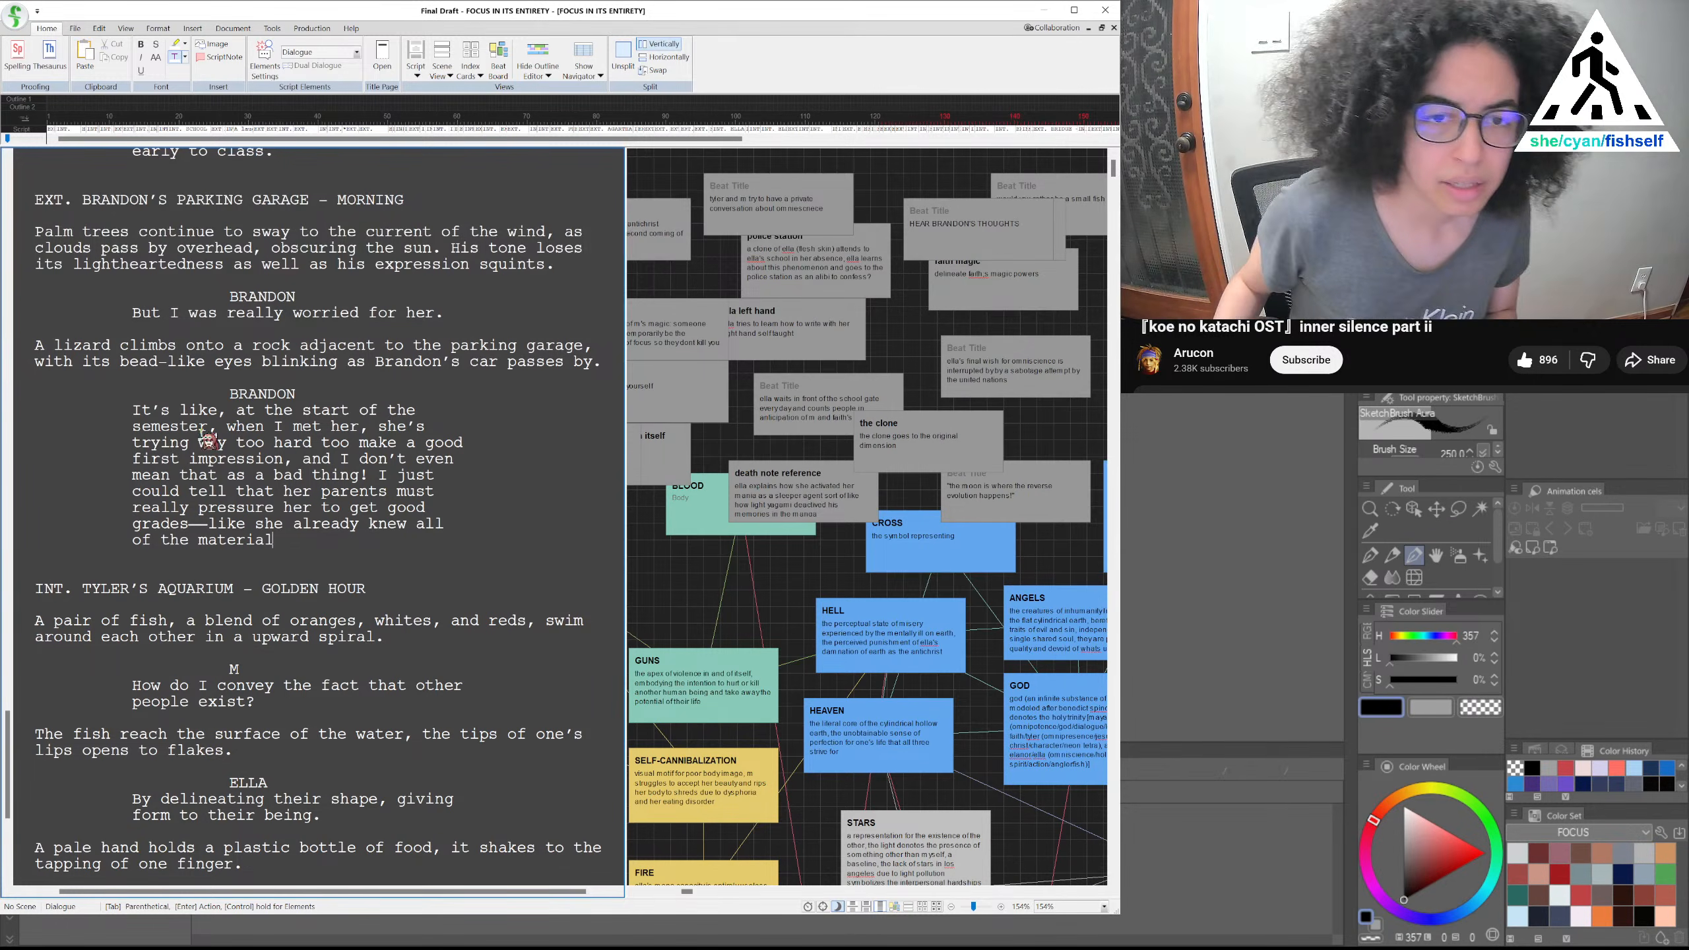
Insert "-uh" after "It's like" in Brandon's dialogue and append "She was overexerting herself and would cry from the simplest mistakes. One time,"
left_click(217, 411)
type("--uh")
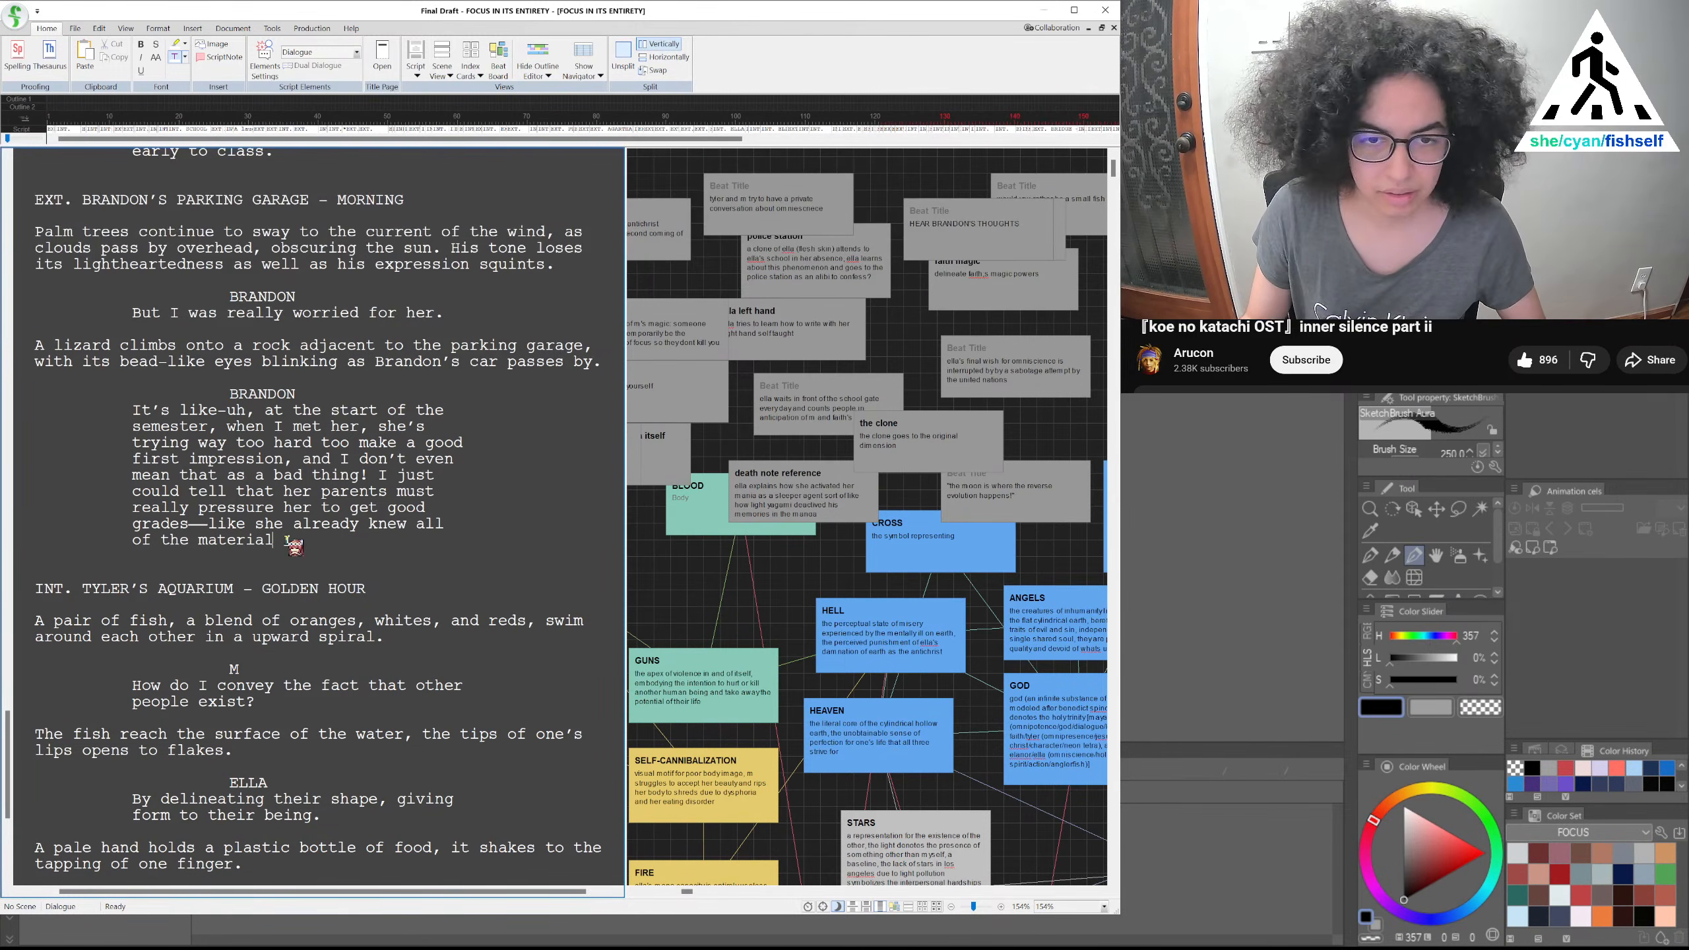
type("was over")
type("exerting herself.")
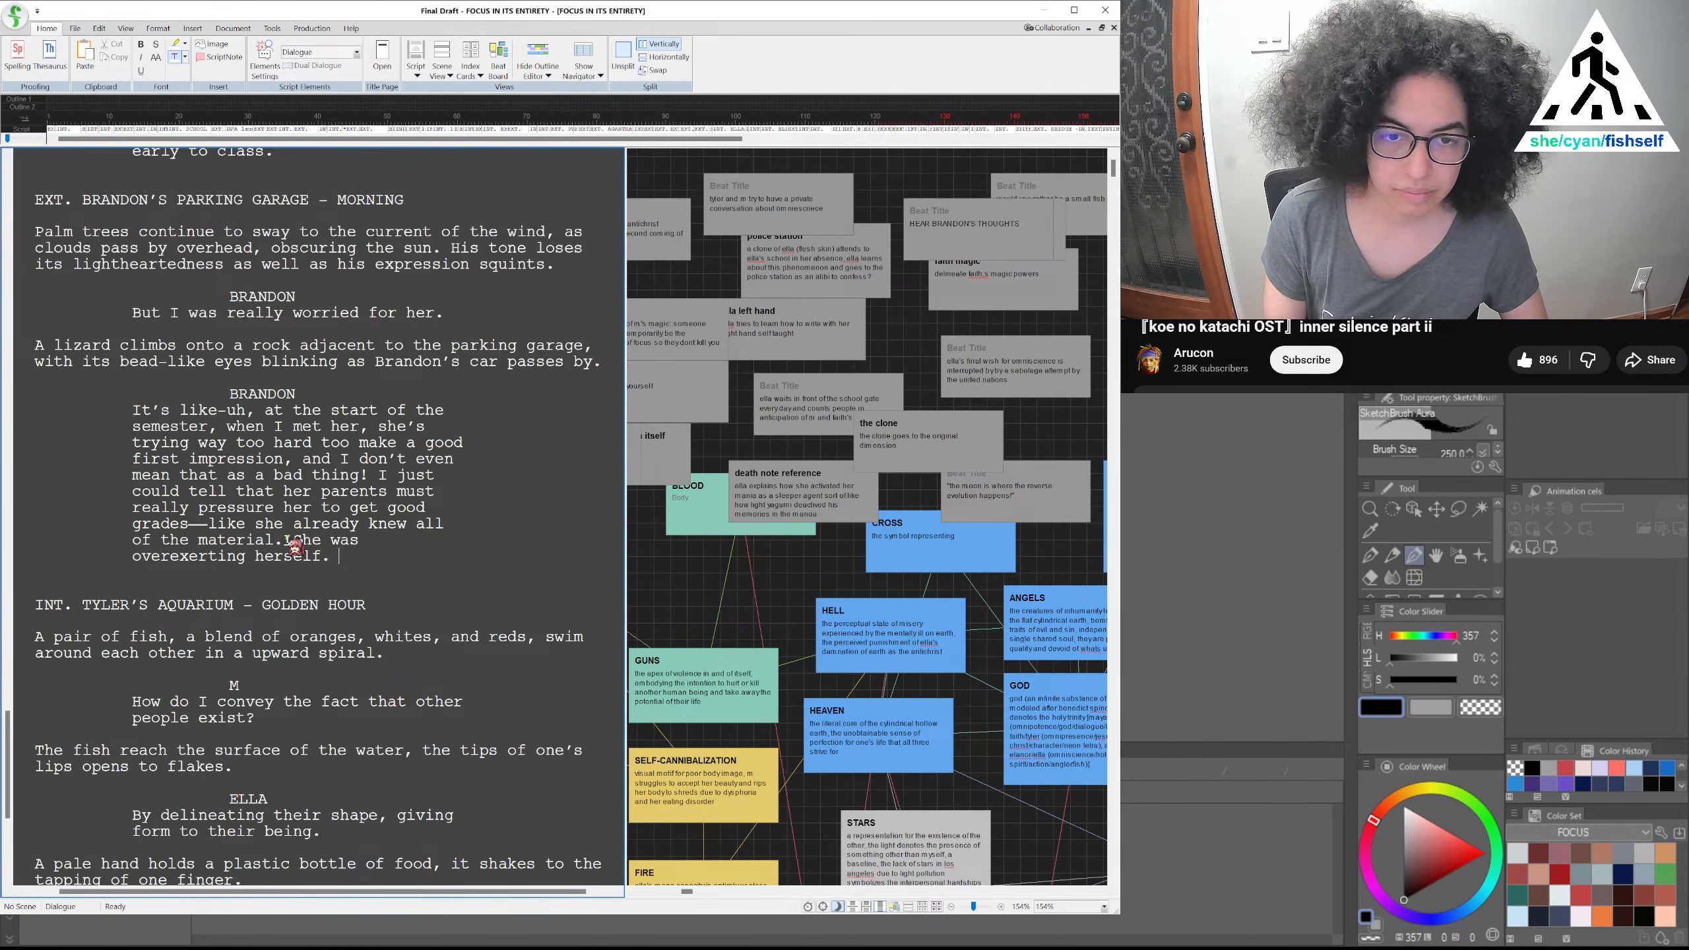
key("BackSpace")
key("BackSpace")
type("and would cry")
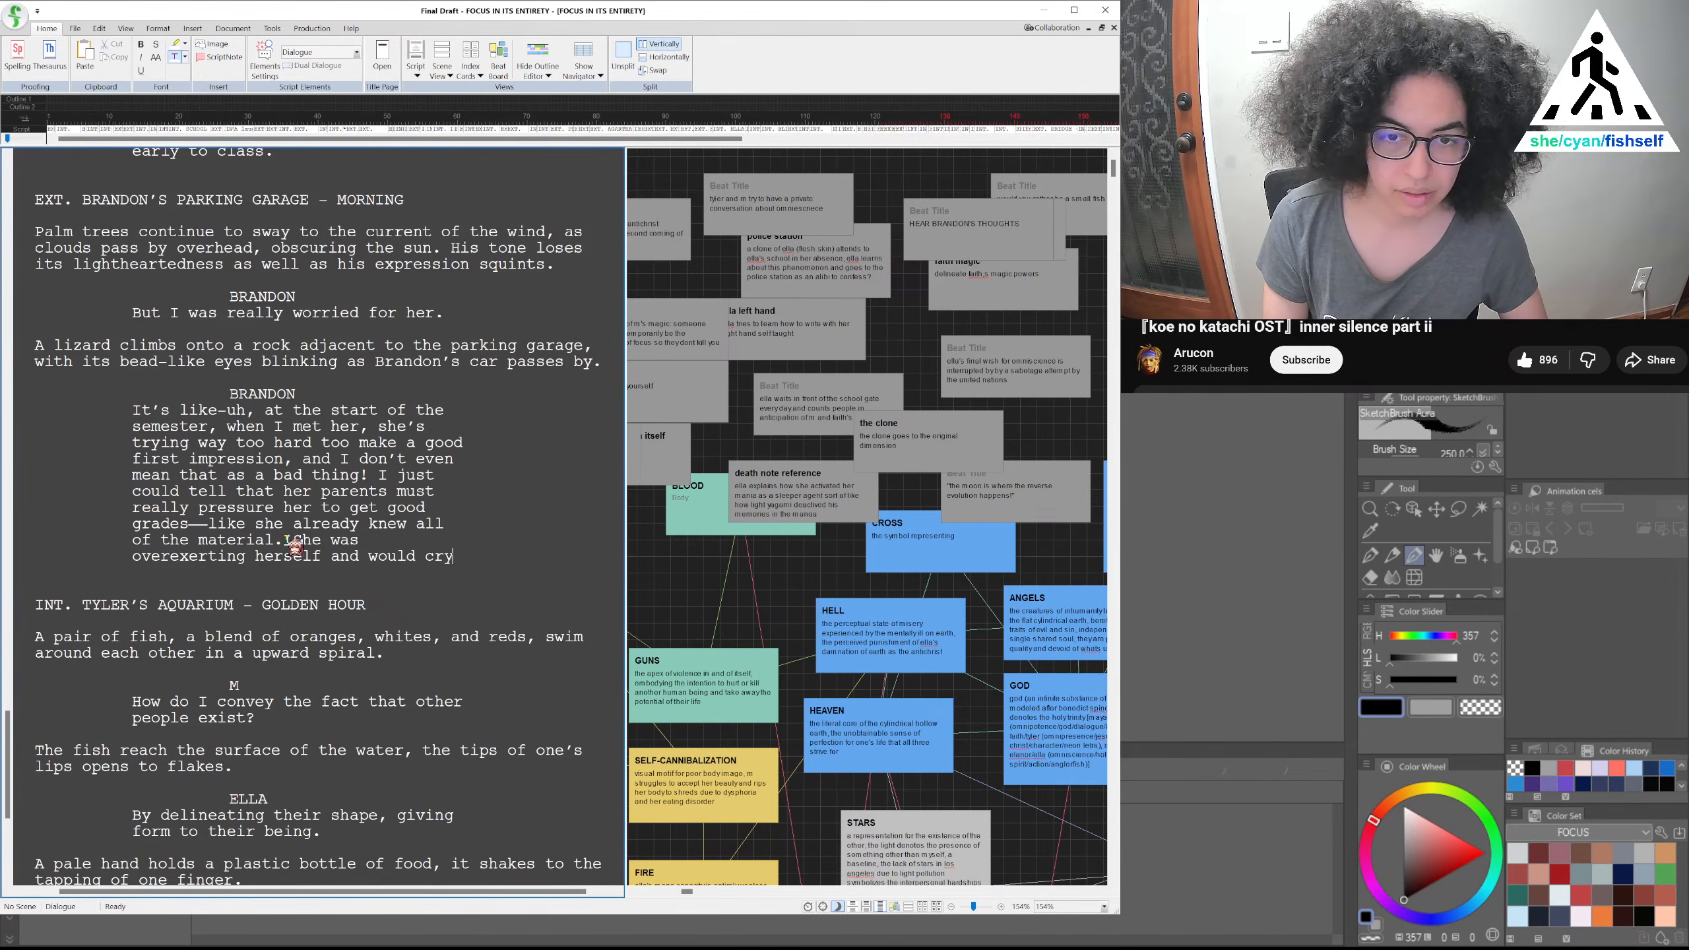
type(" from the simplest mistakes. One time,")
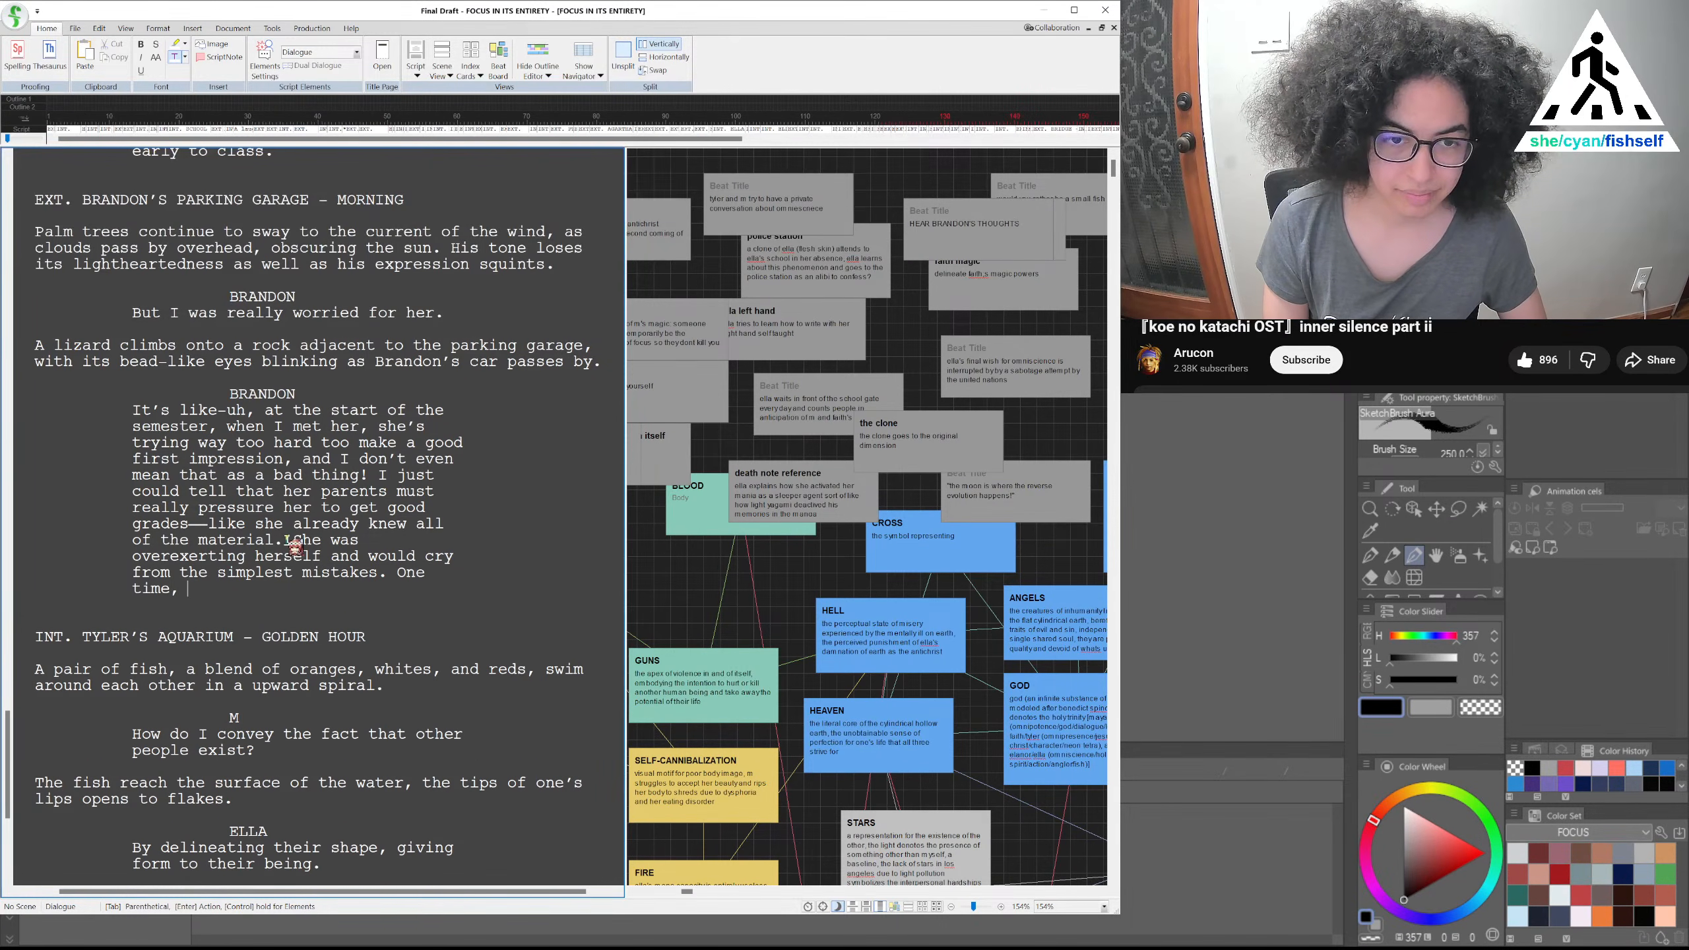
Continue the unfinished "One time," sentence in Brandon's dialogue with "I think she must have wrote"
type(" I think")
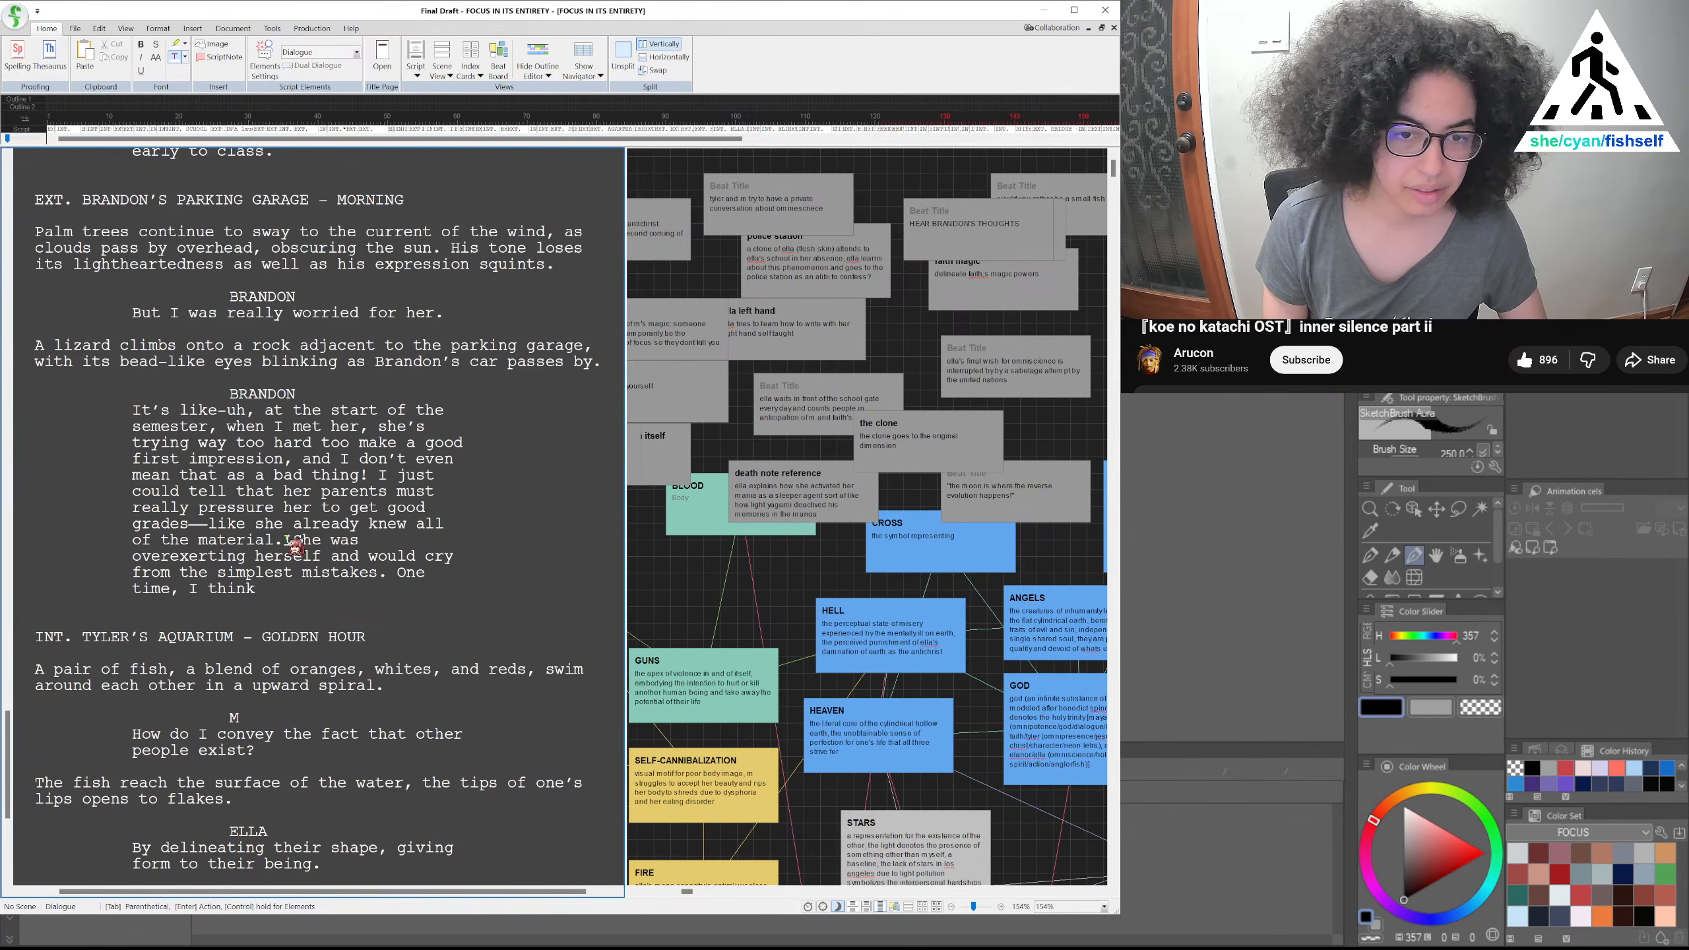
type(" she wrot")
key("BackSpace")
key("BackSpace")
key("BackSpace")
type("ust have wr")
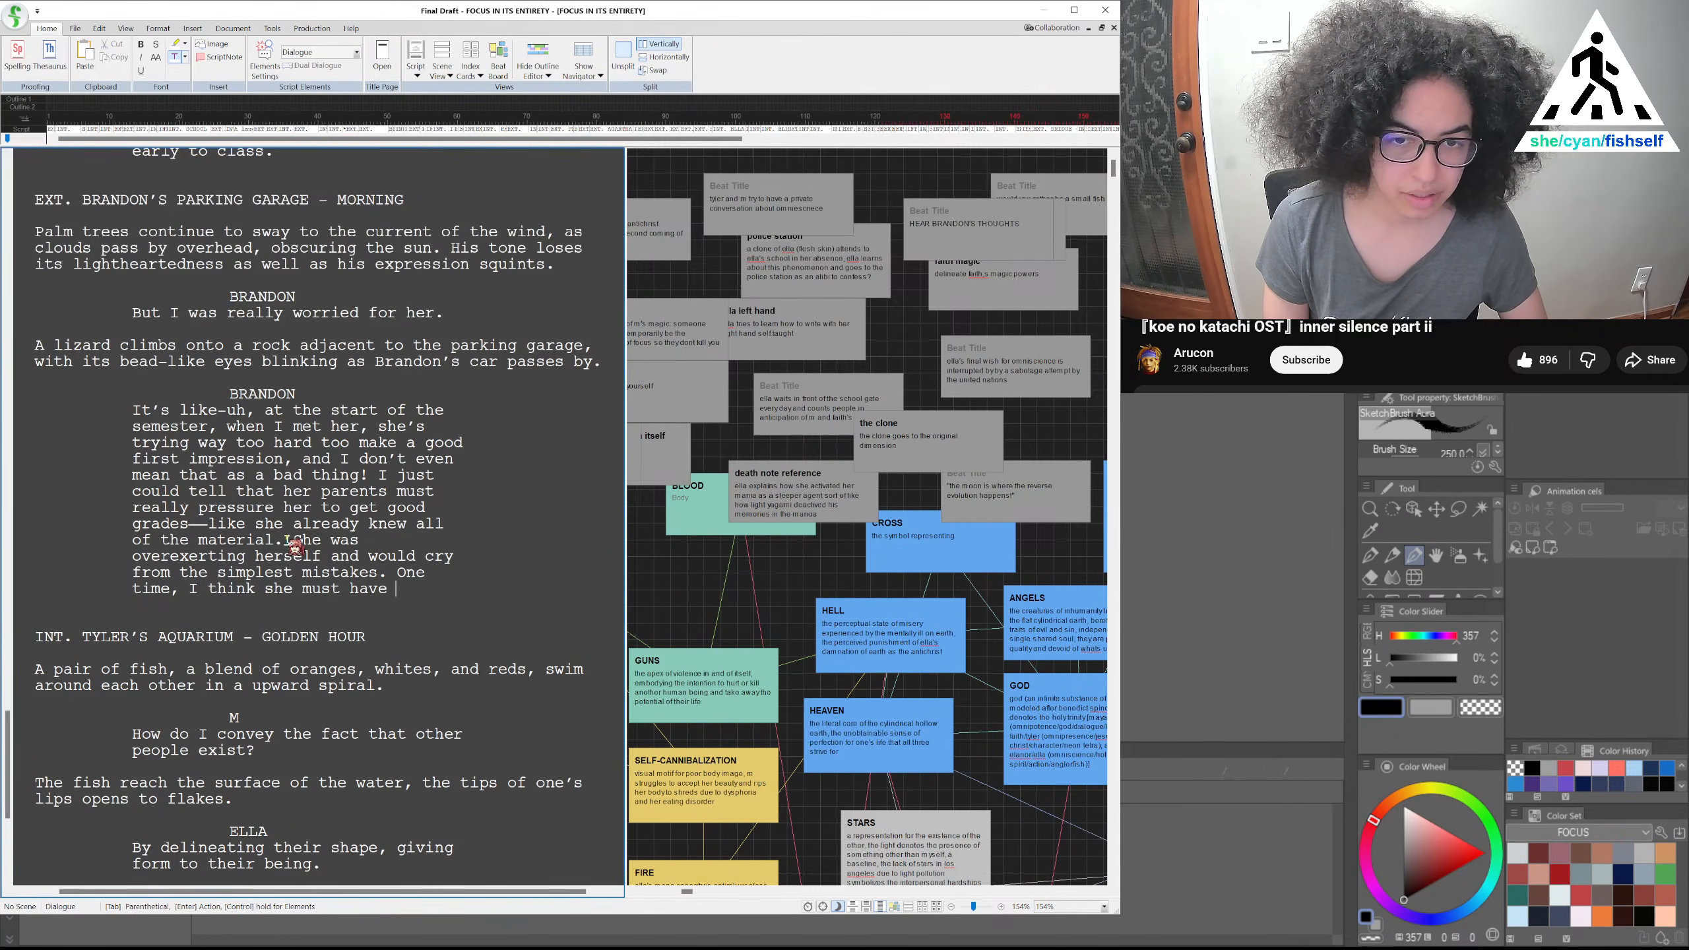
key("BackSpace")
key("BackSpace")
type("wrote")
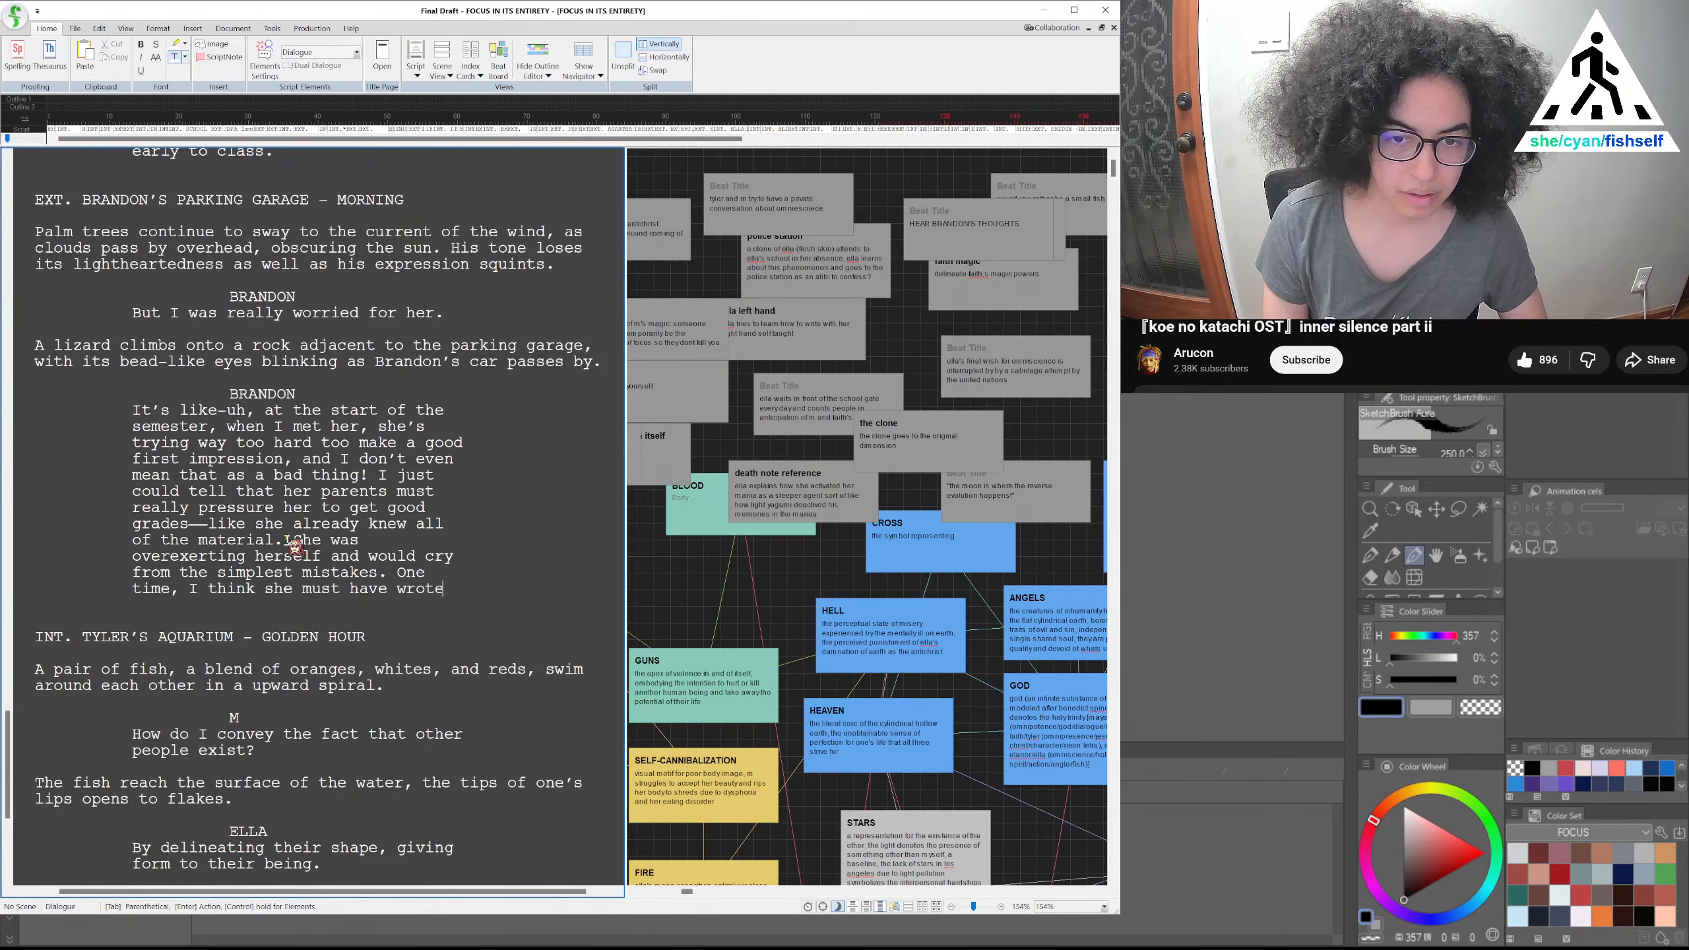
Extend the sentence with "the colors of some notes we were taking wrong, and she started crying"
type(" the color")
key("BackSpace")
type("ors of")
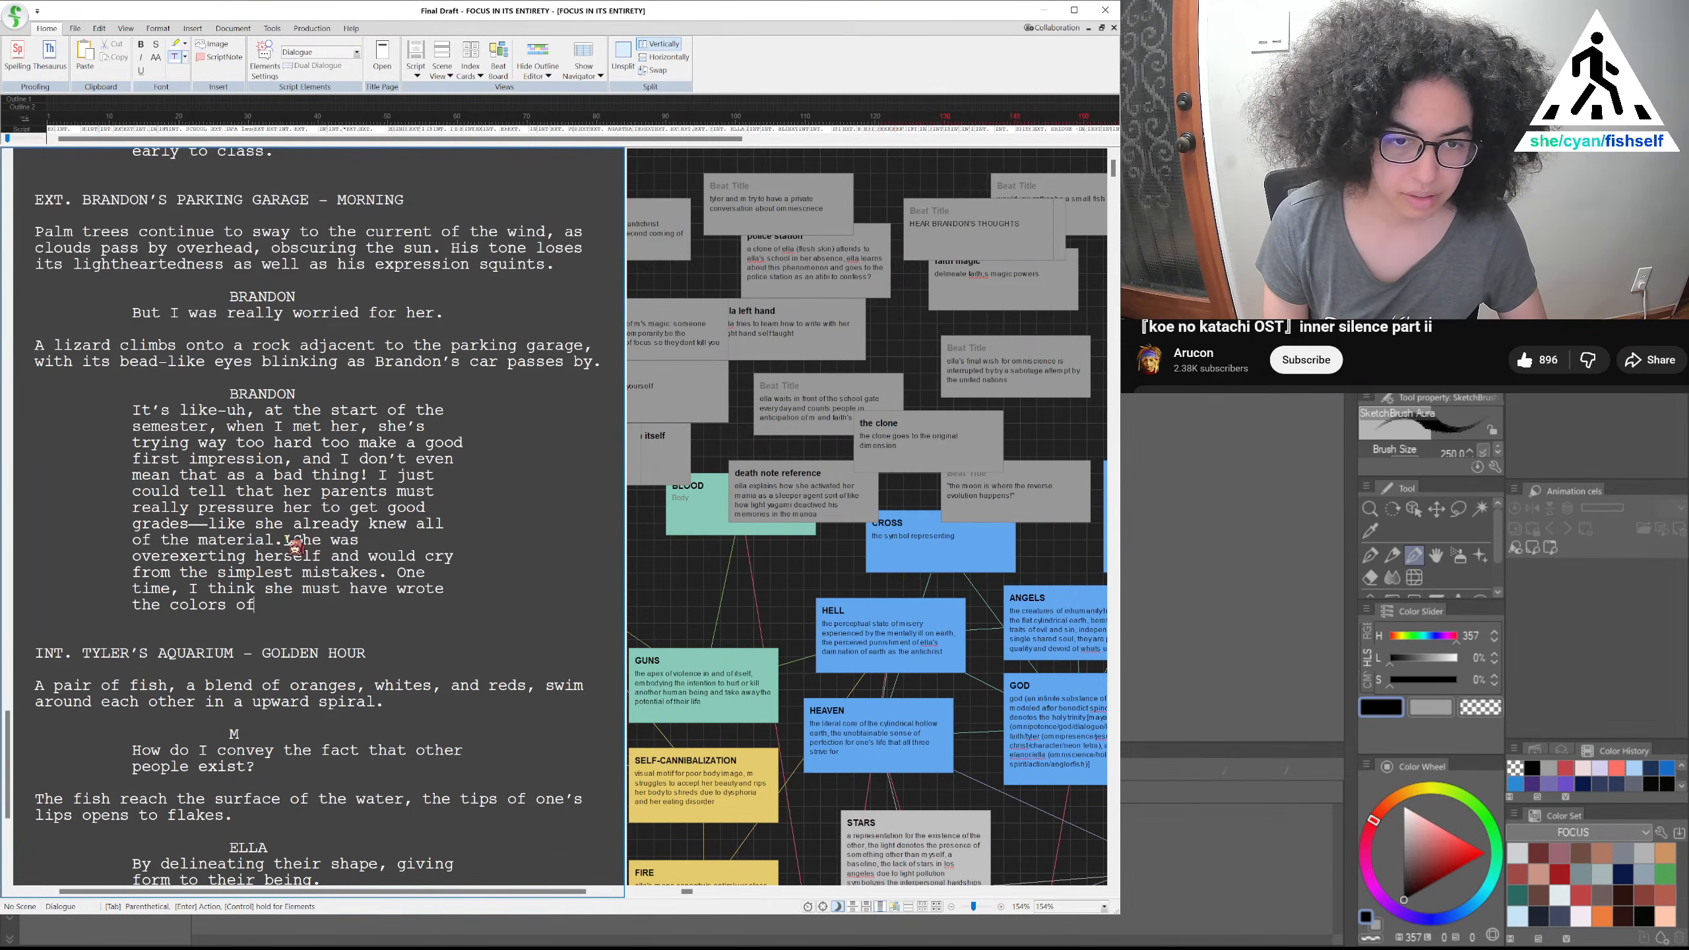
type(" some notes we were taking w")
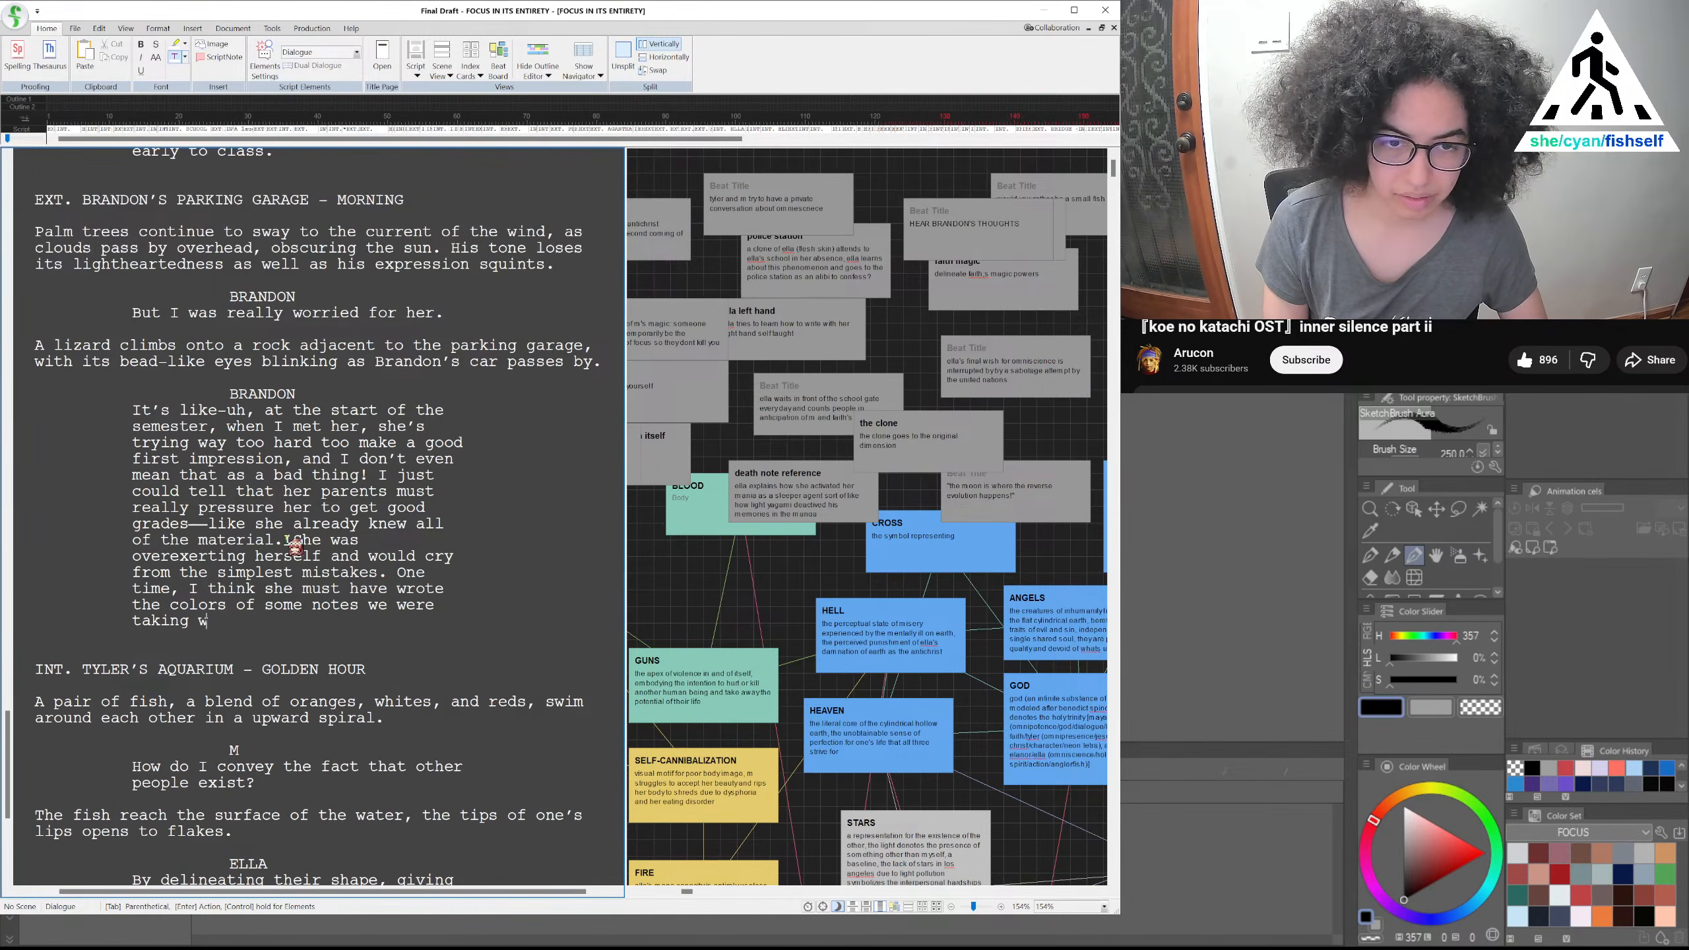
type("rong, and she started crying")
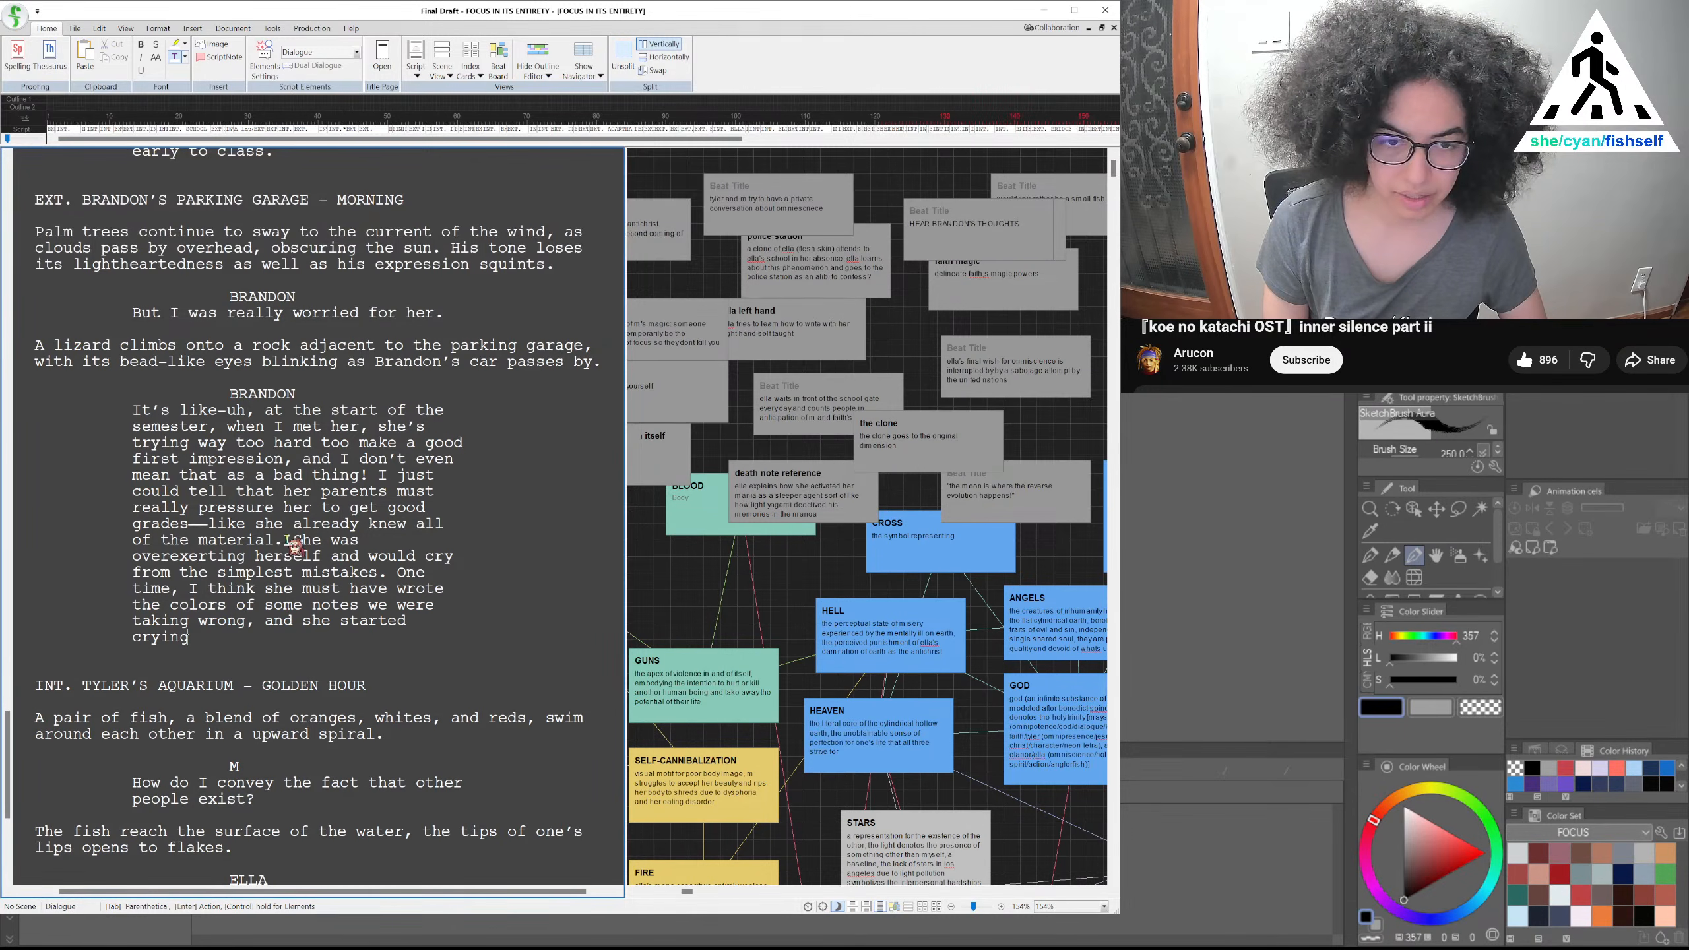
Finish Brandon's sentence about her crying with ", like nervously sobbing over this innocuous mistake!"
type(" while")
key("BackSpace")
key("BackSpace")
key("BackSpace")
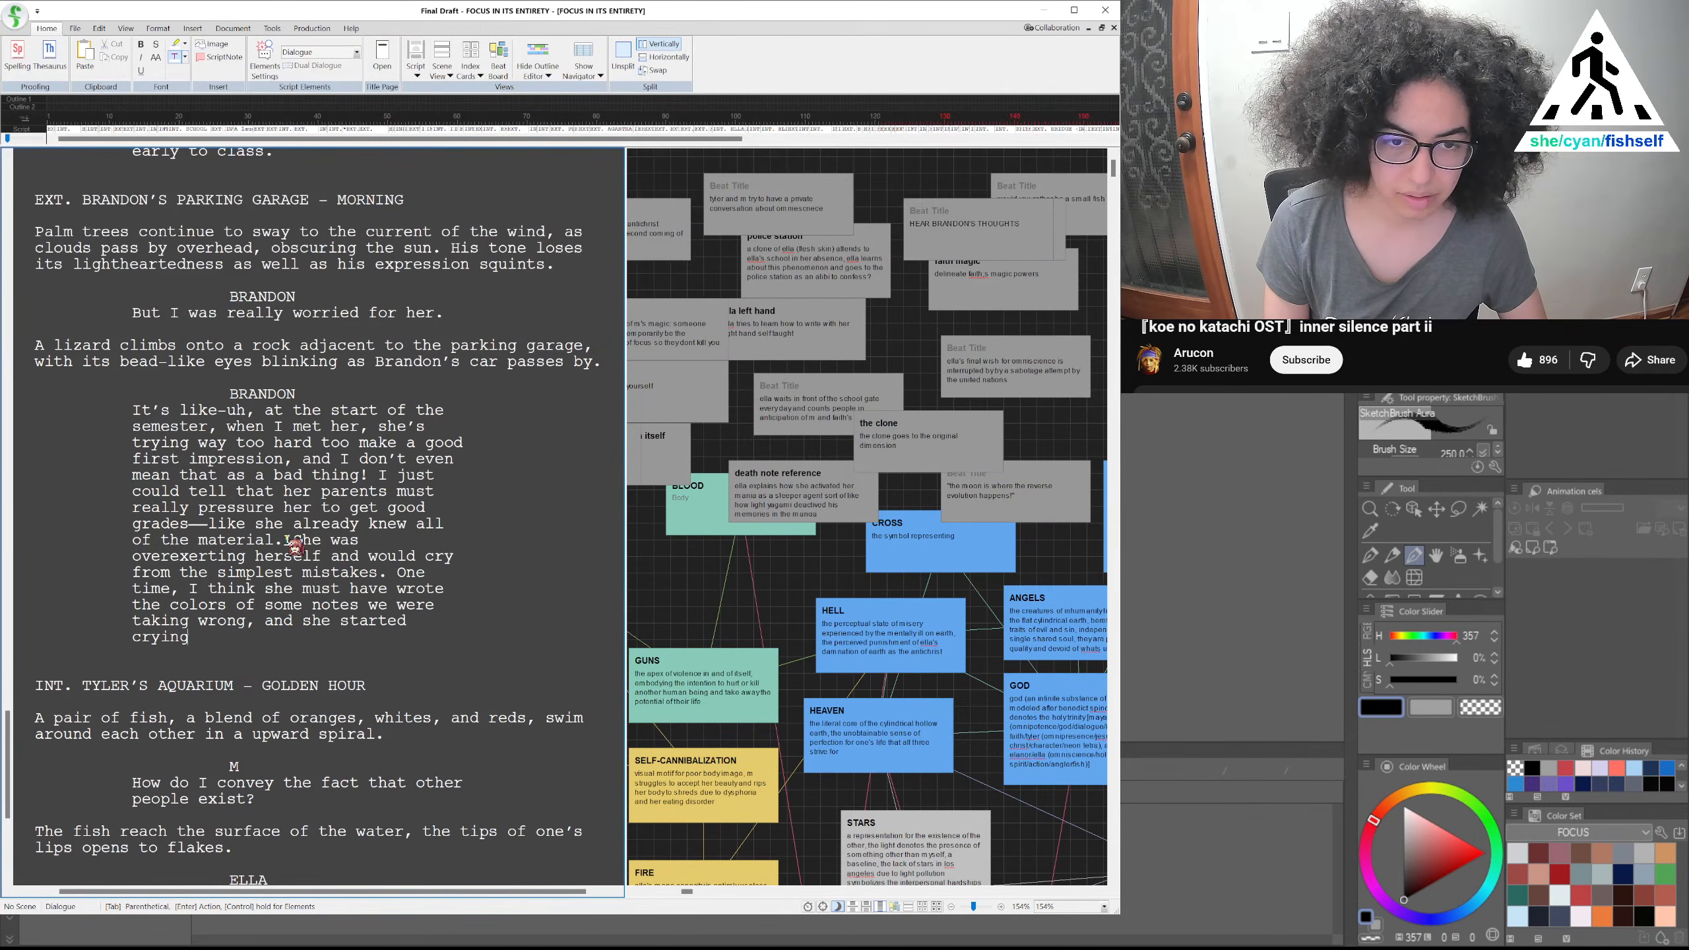
type(", like crying-crying")
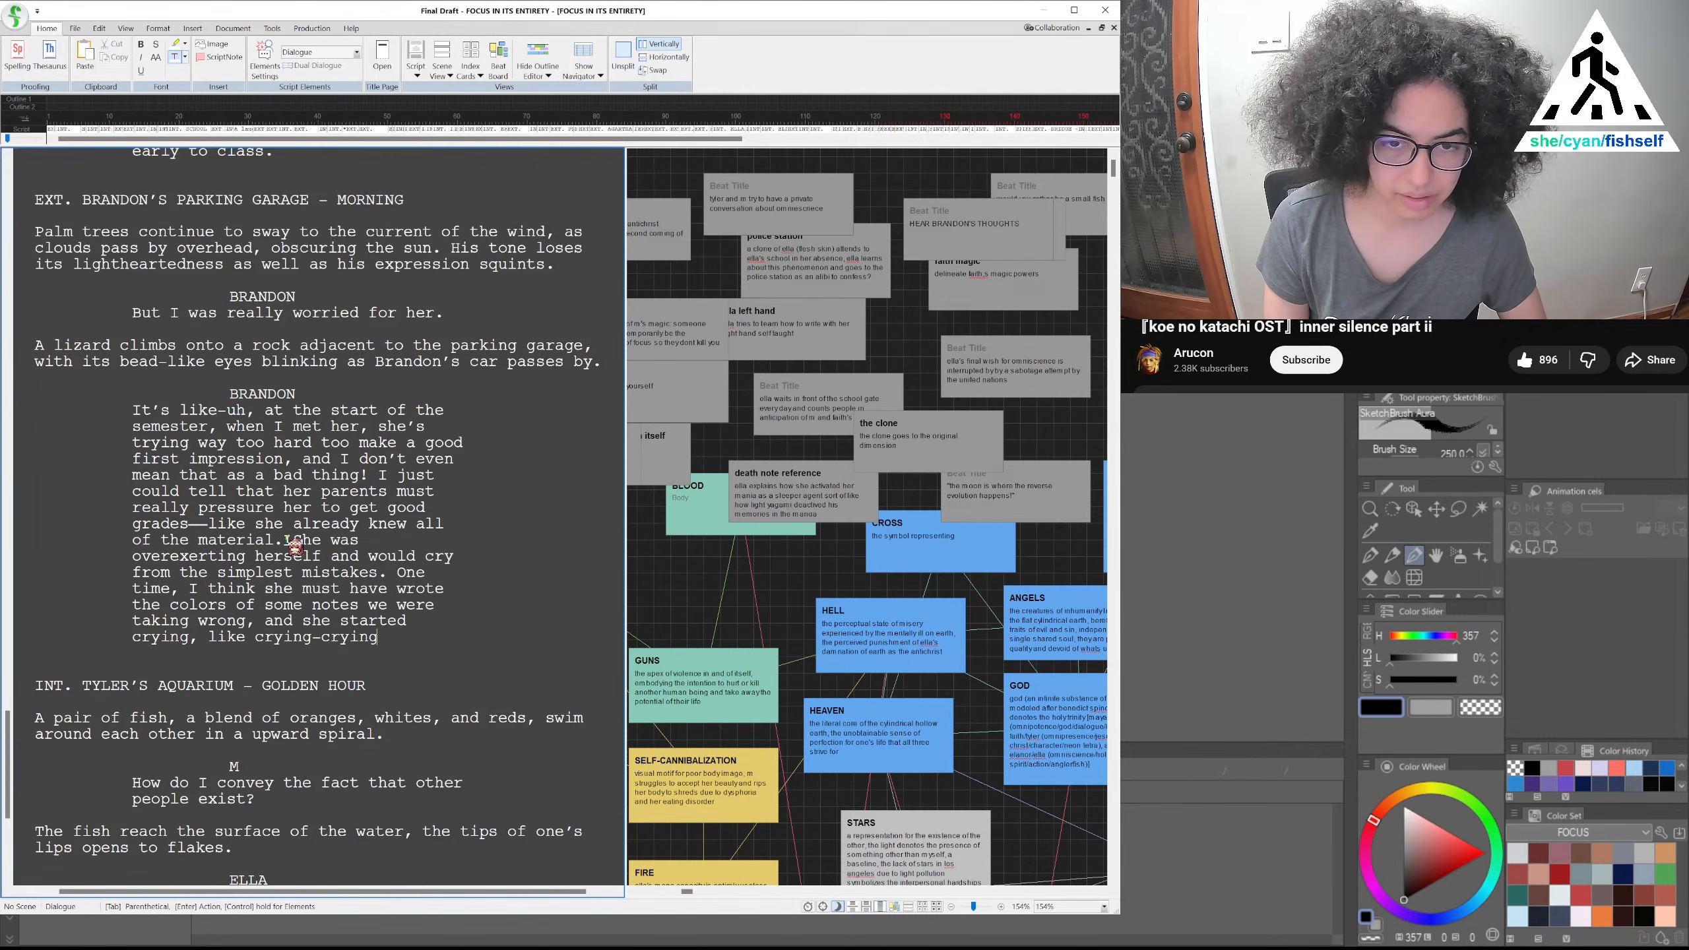
key("BackSpace")
key("BackSpace")
key("BackSpace")
key("BackSpace")
key("BackSpace")
key("BackSpace")
key("BackSpace")
key("BackSpace")
key("BackSpace")
key("BackSpace")
key("BackSpace")
key("BackSpace")
type("nervously sobbing ovre")
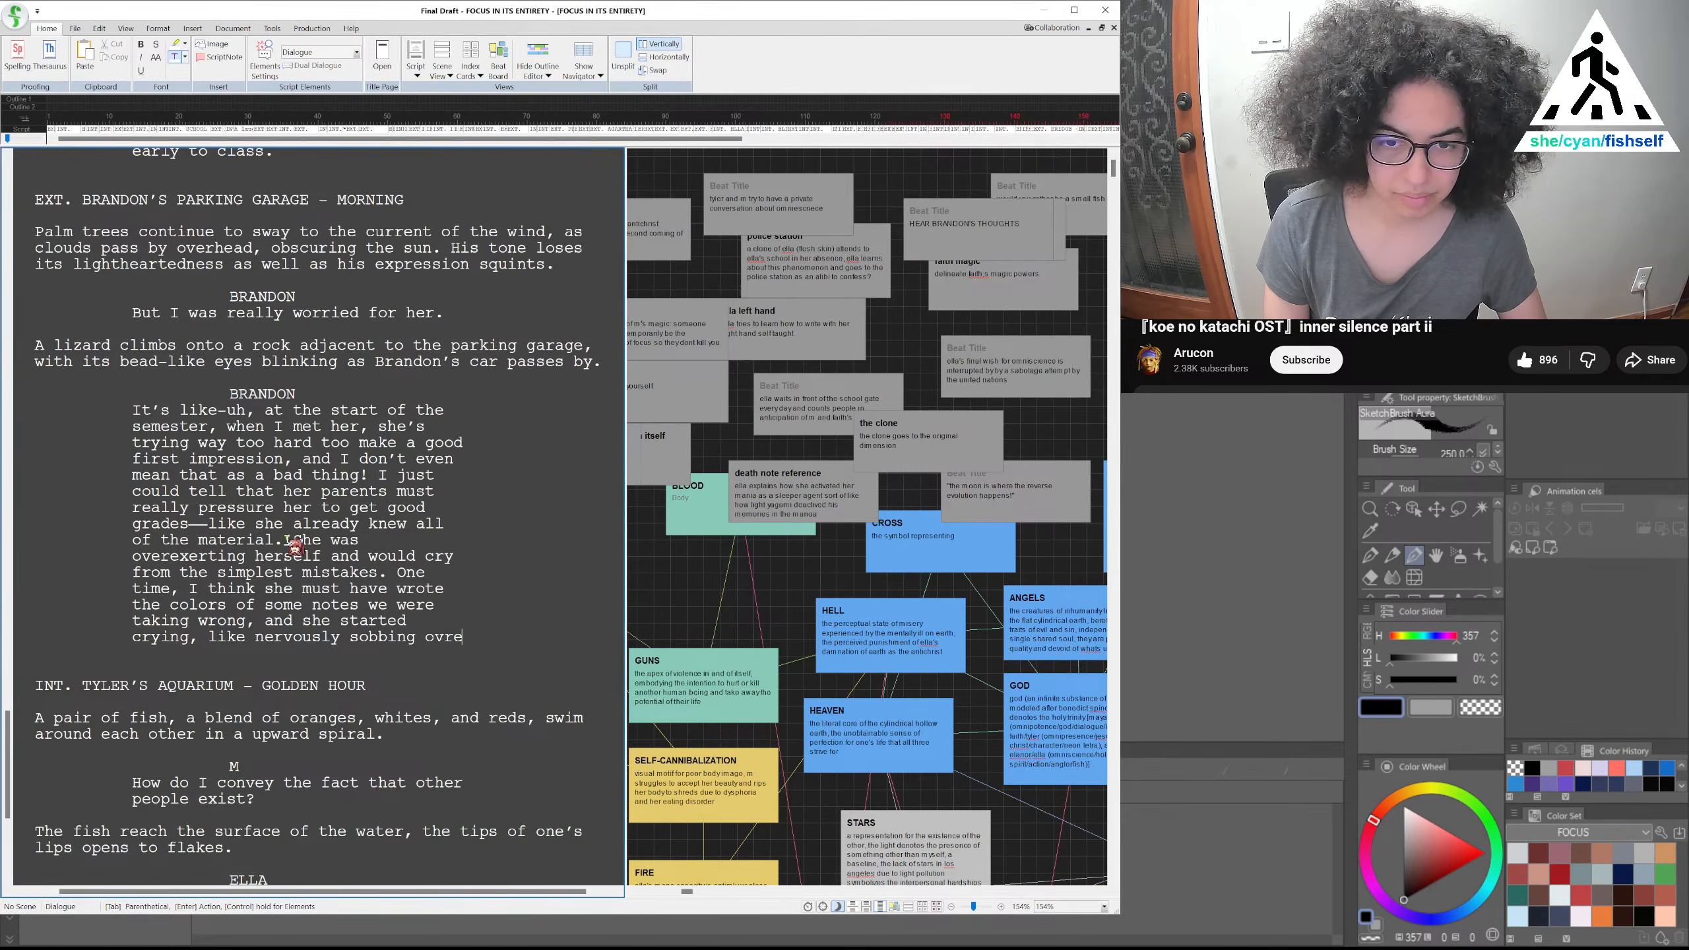
key("BackSpace")
key("BackSpace")
type("er this i")
type("nnocuo")
type("us mistake!")
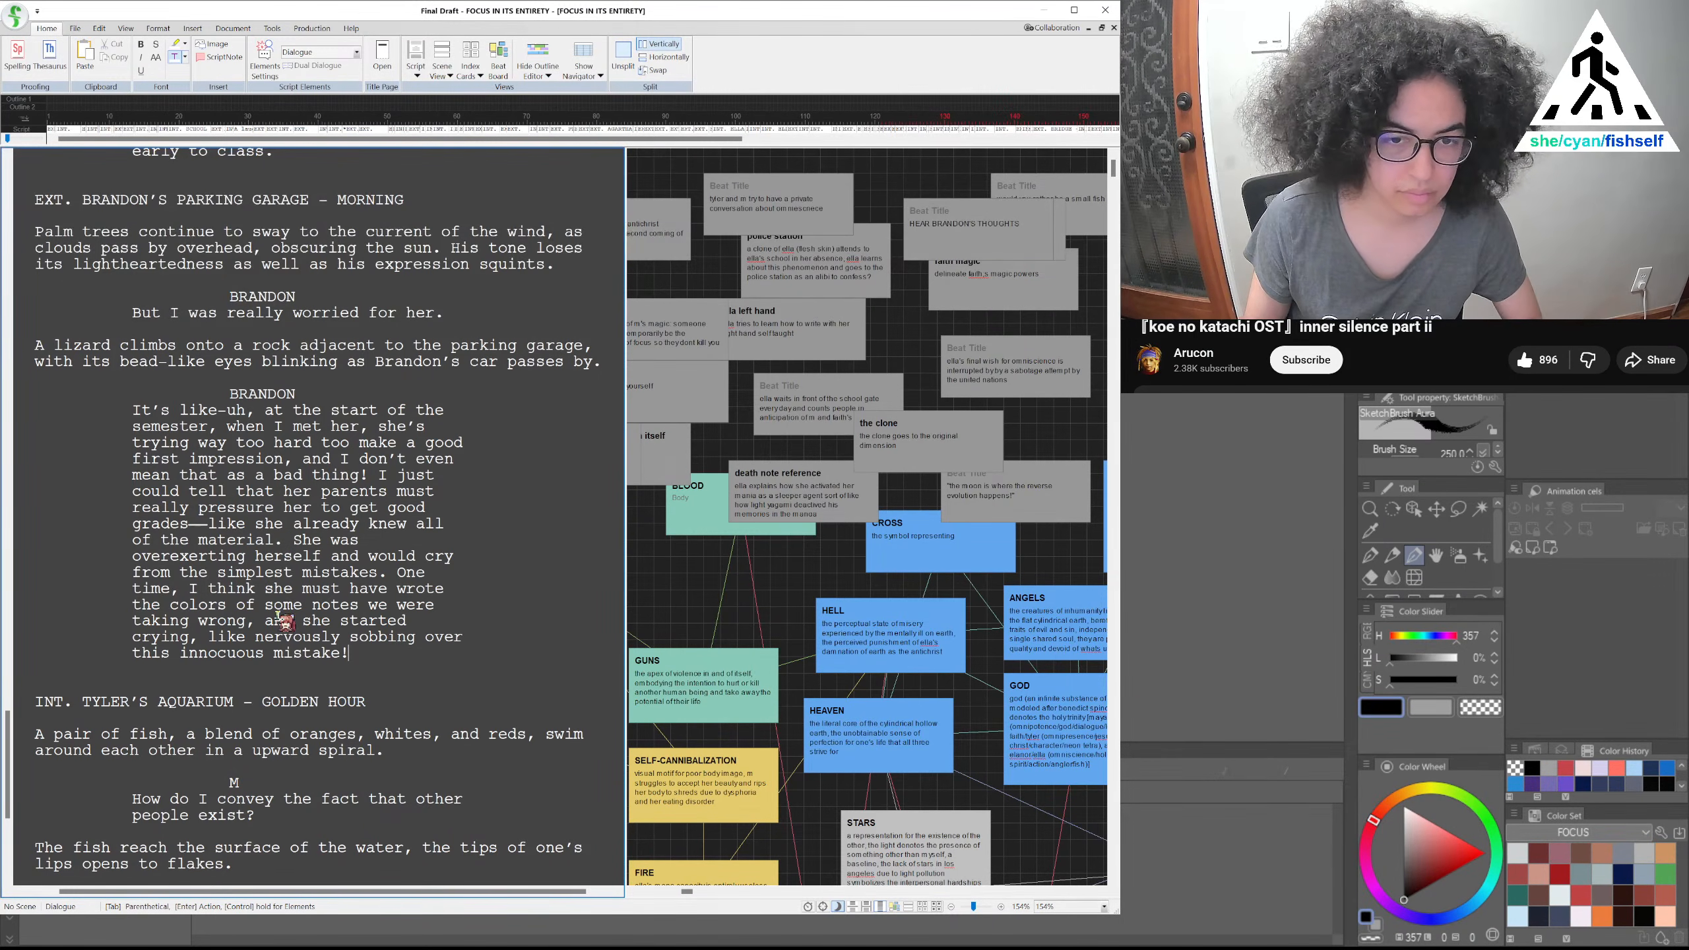
Replace "innocuous" with "harmless" in the last sentence of Brandon's dialogue
left_click_drag(266, 657, 190, 659)
key("BackSpace")
key("BackSpace")
type("harme")
key("BackSpace")
type("less")
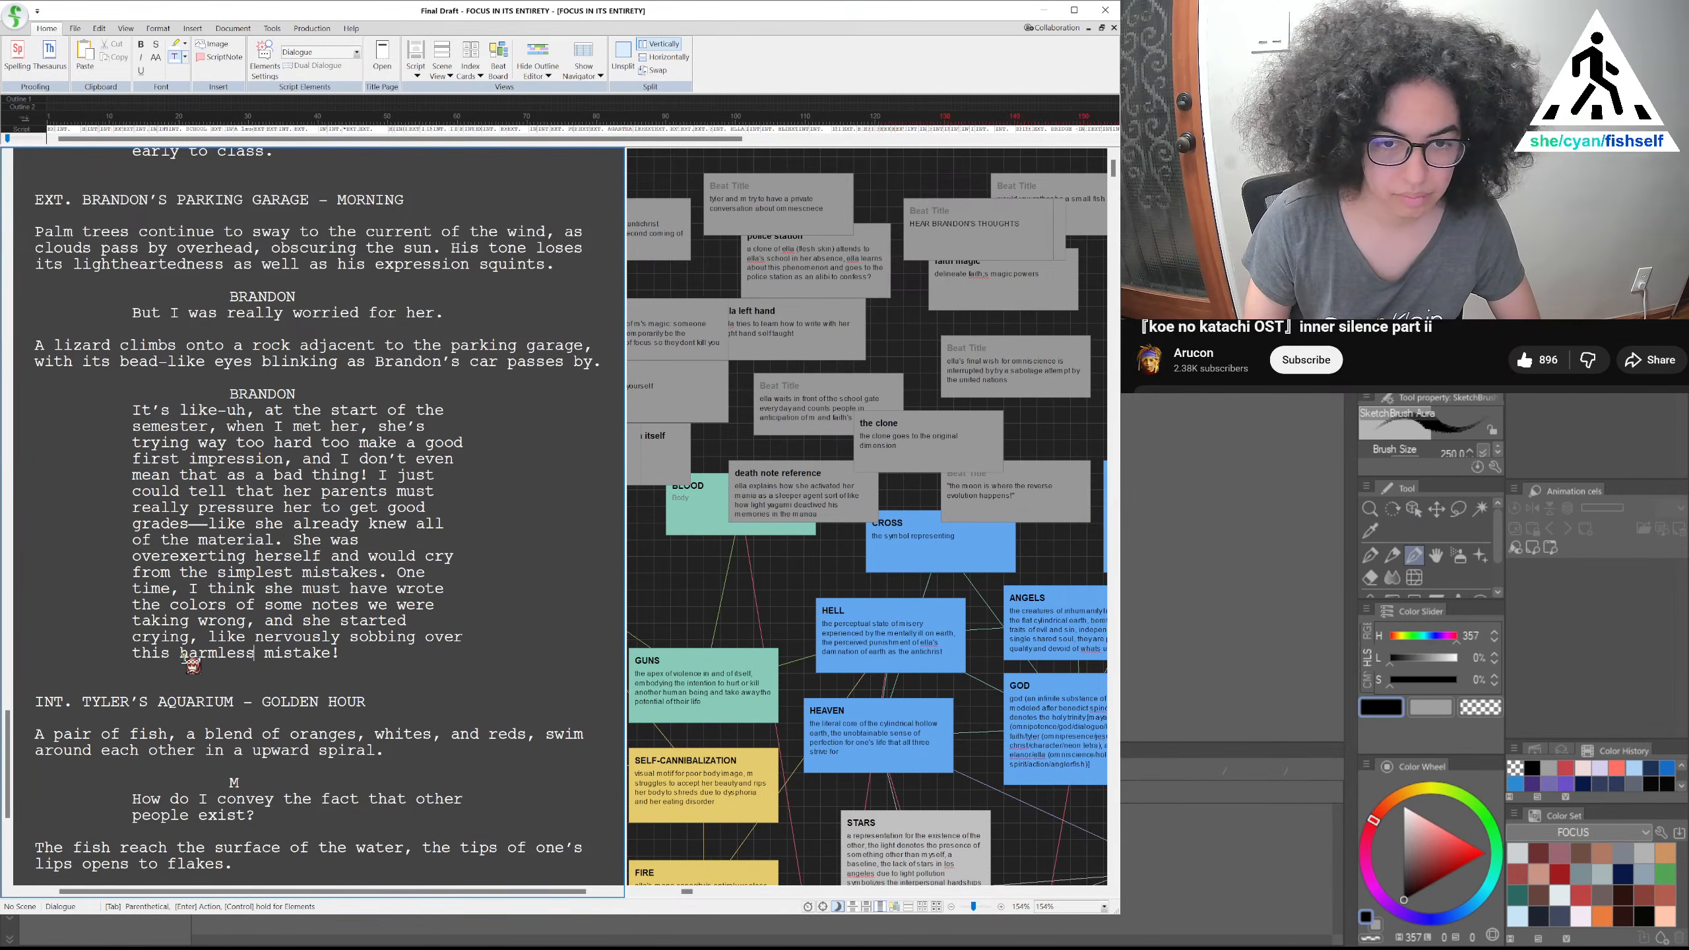
left_click(377, 653)
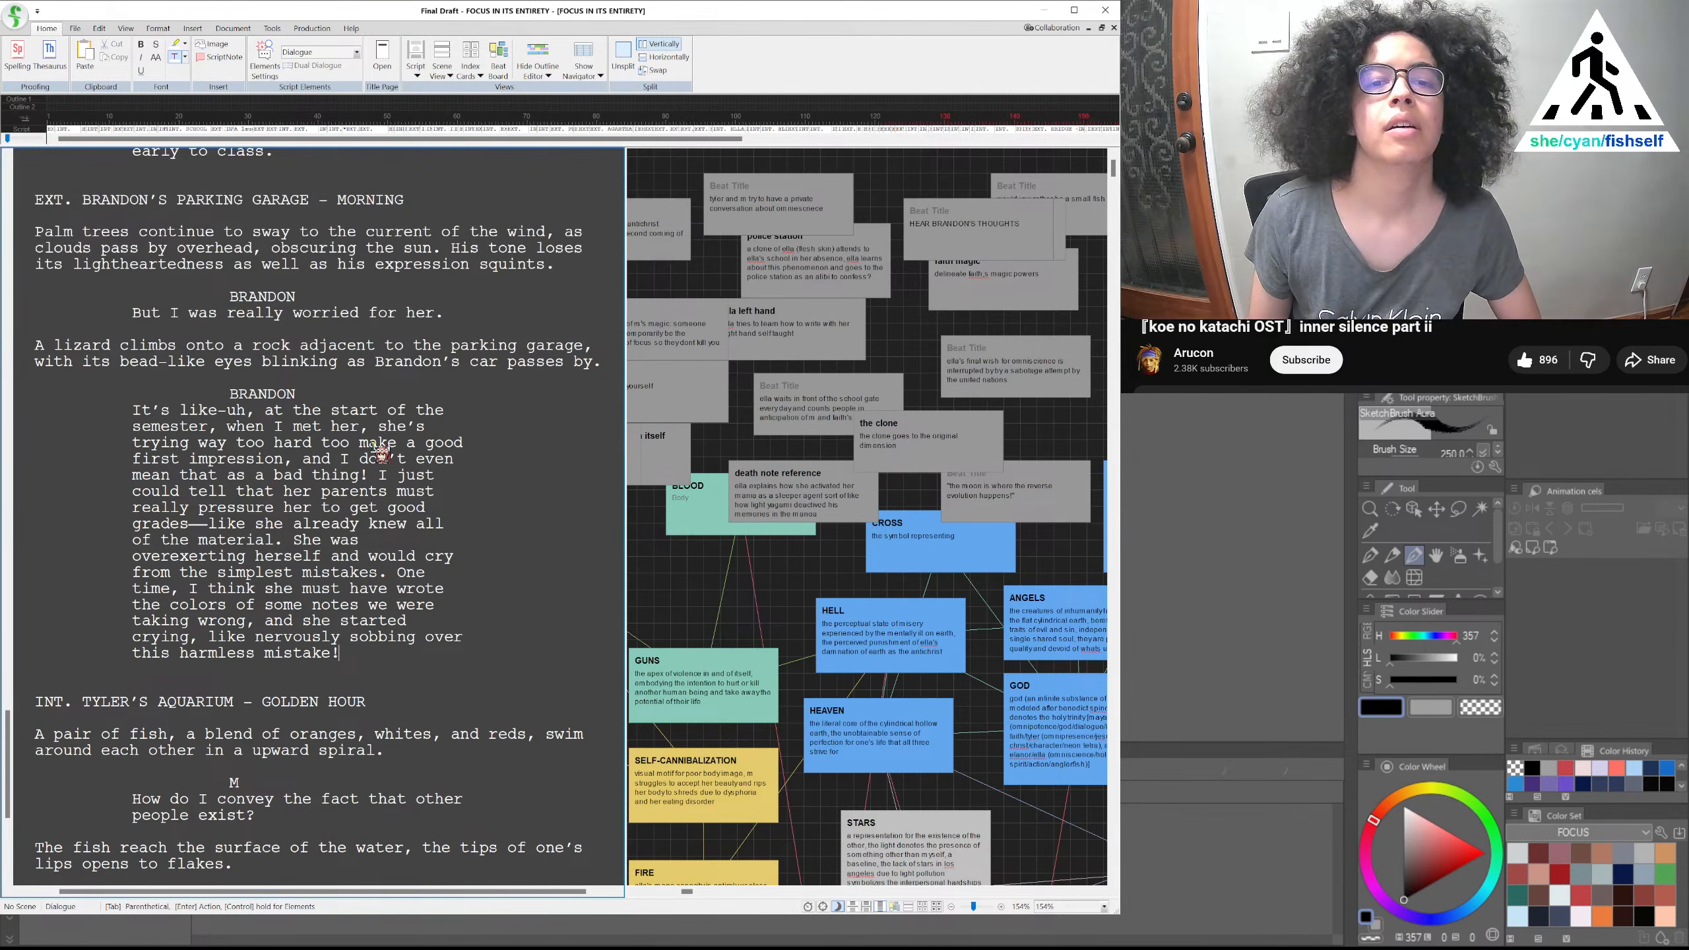
Delete the action description about the lizard climbing onto a rock by the parking garage
left_click(367, 346)
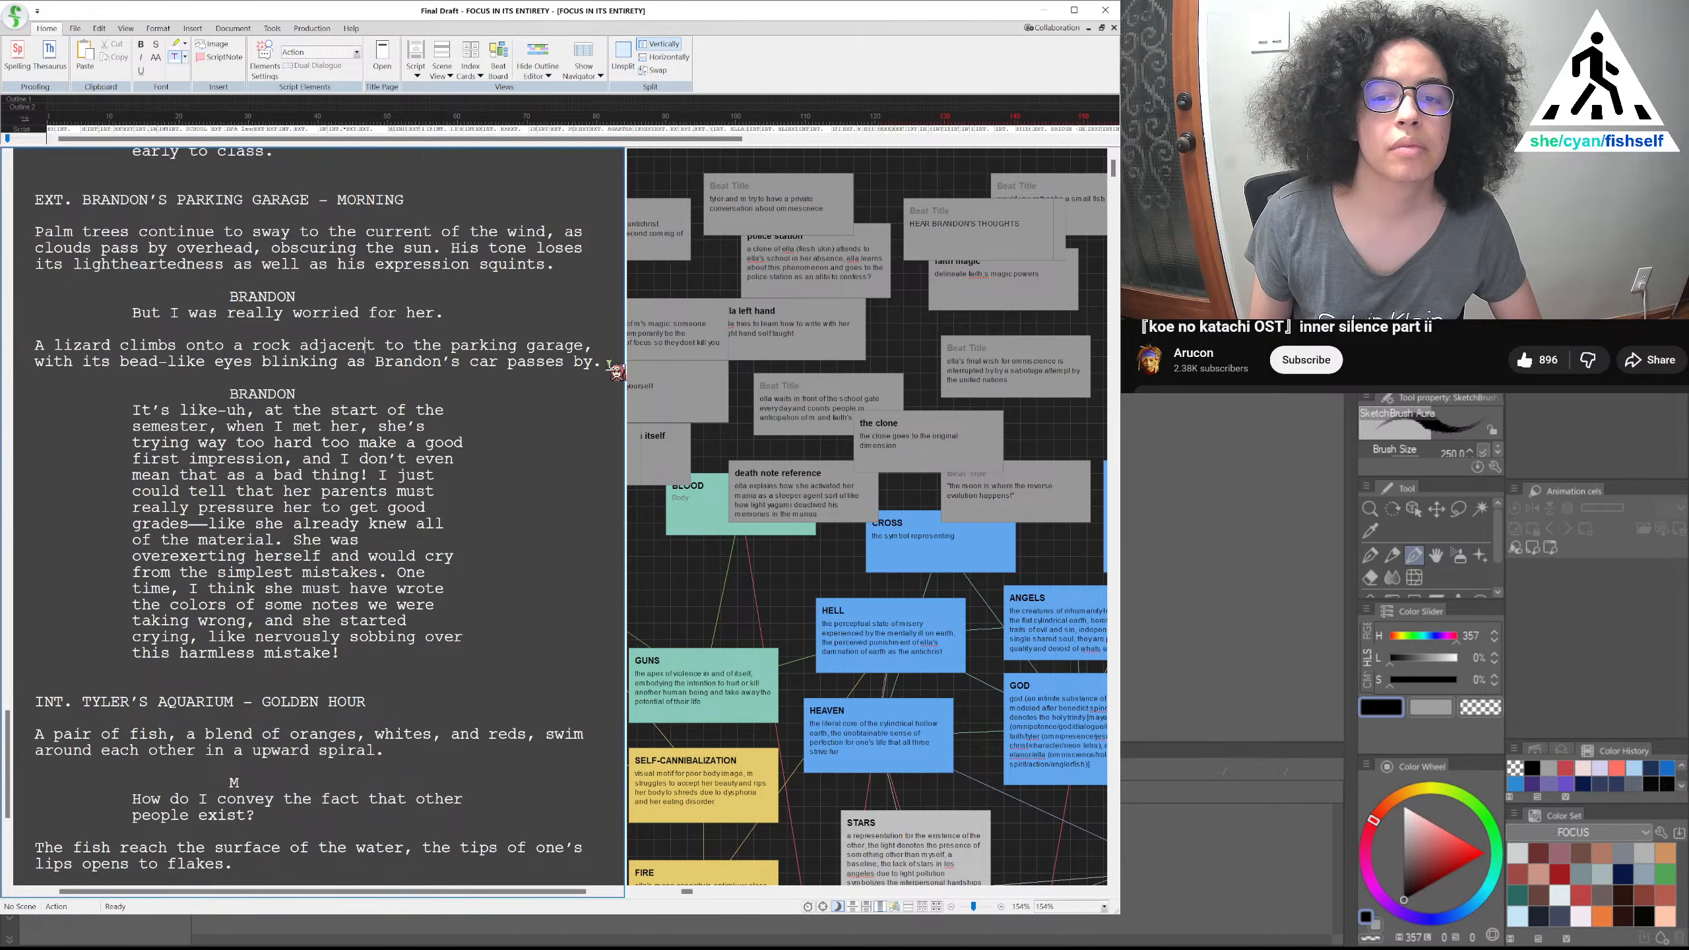
left_click_drag(615, 365, 35, 340)
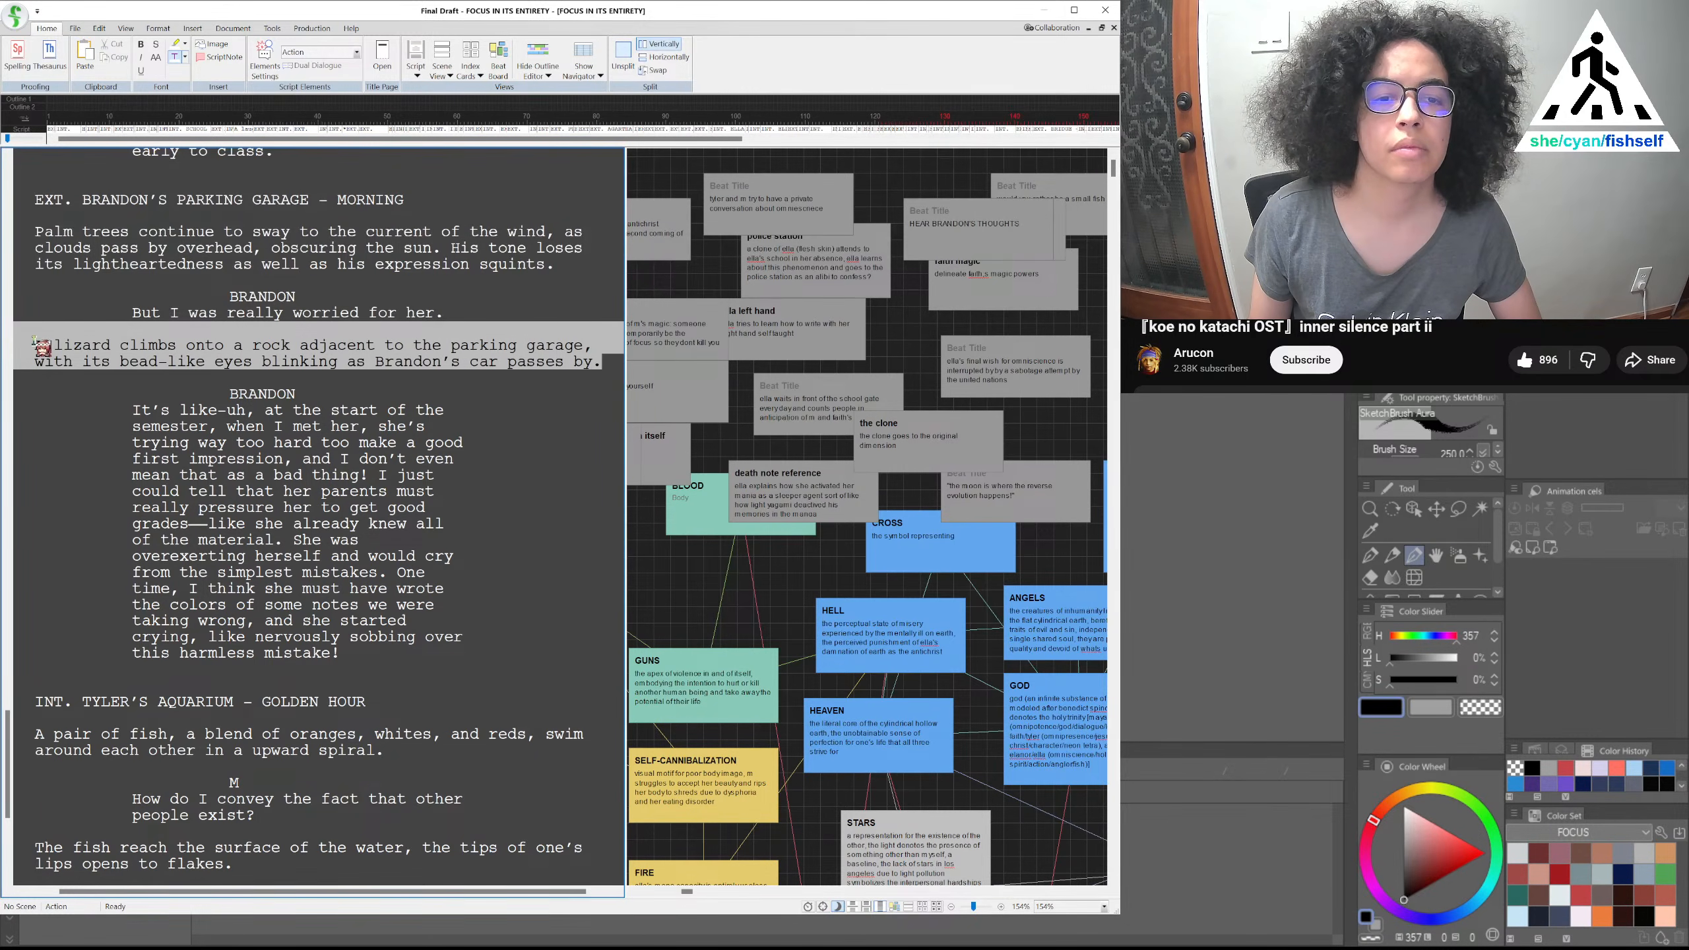
key("BackSpace")
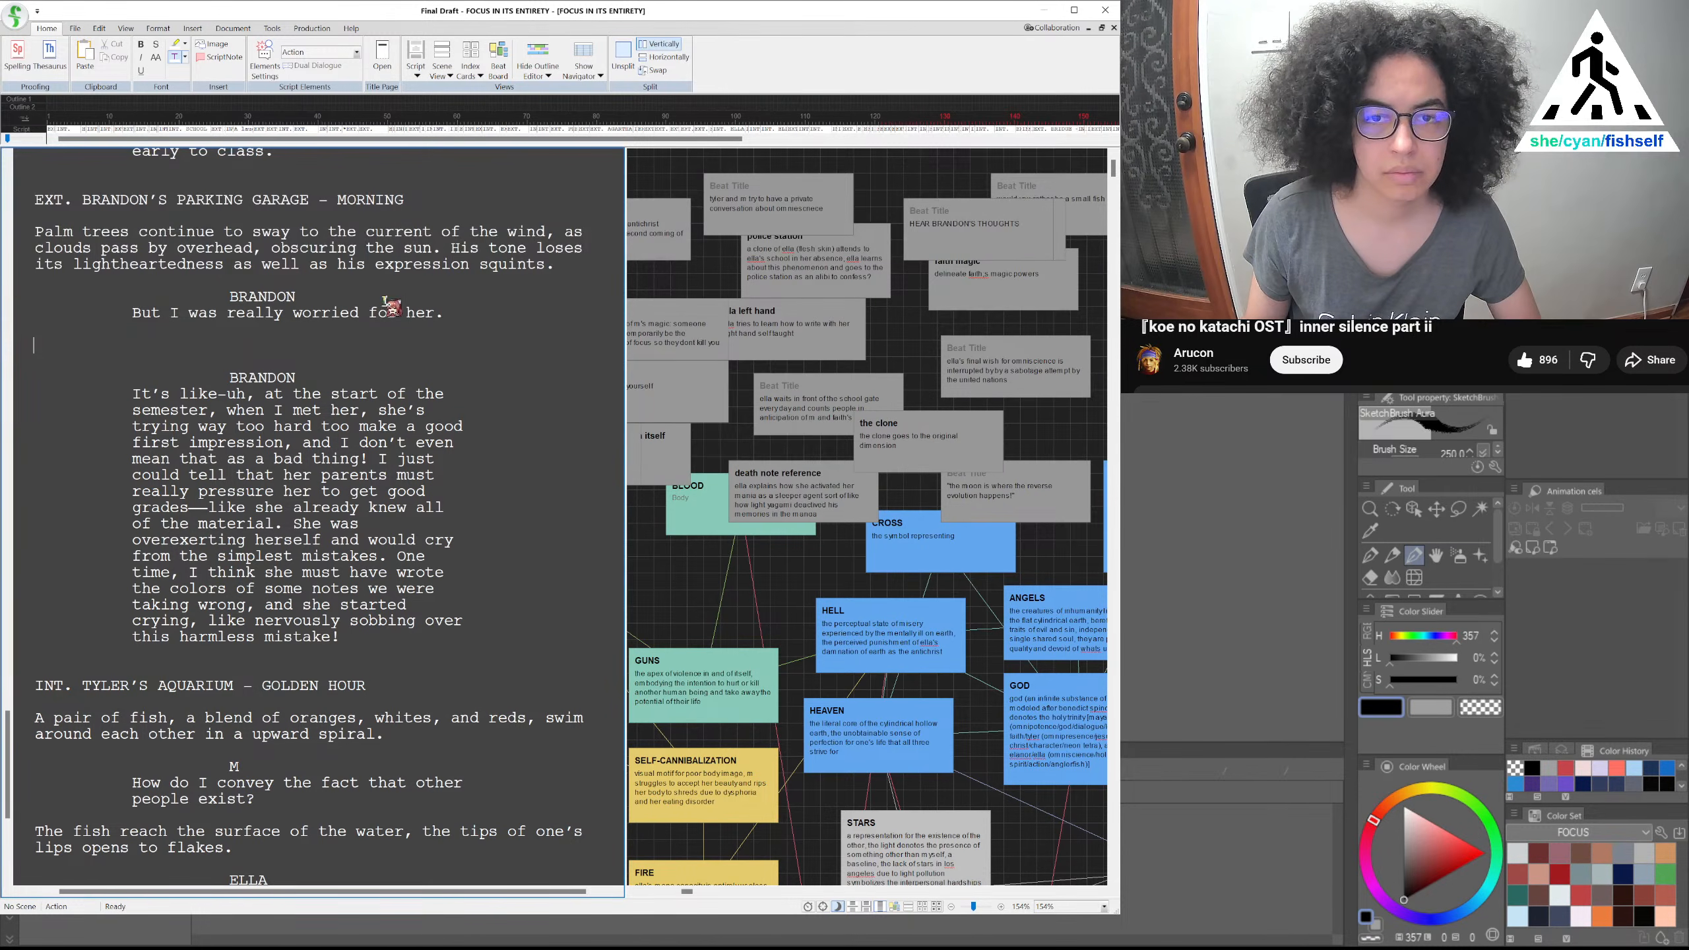
Split the palm tree description after "obscuring the sun." so that "His tone loses its lightheartedness" starts a separate paragraph without a leading space
left_click(444, 248)
key("Return")
key("Return")
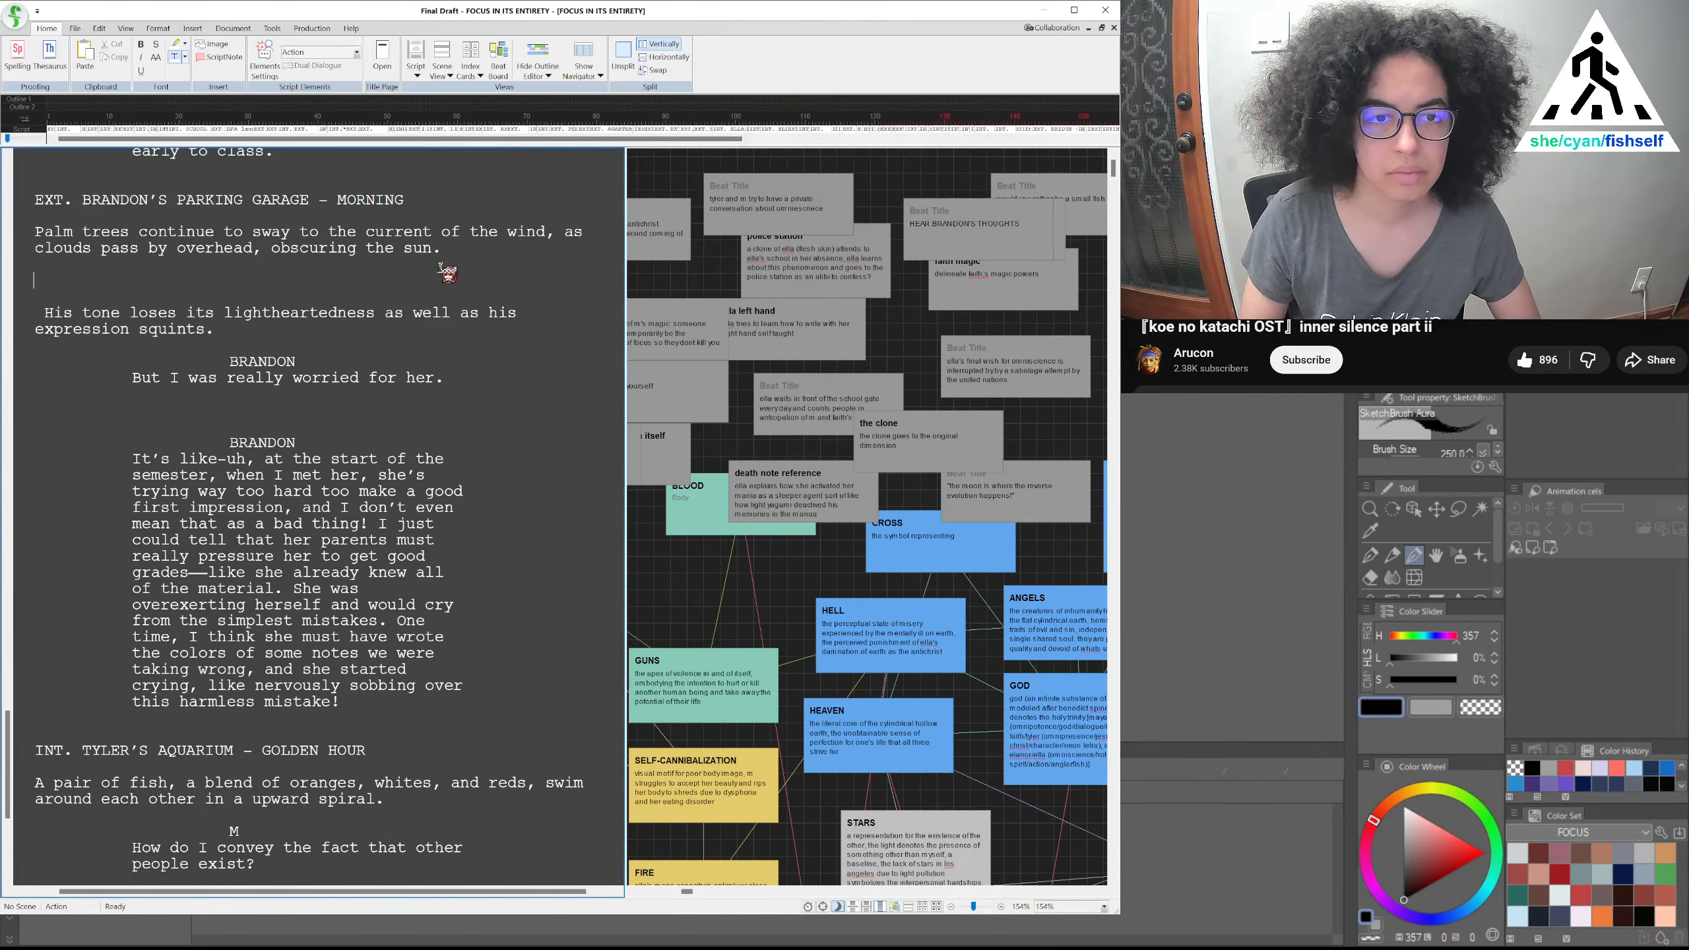
left_click(47, 313)
key("BackSpace")
Add the scene heading "INT. BRANDON'S CAR - MORNING" above the paragraph about his tone
left_click(72, 282)
type("INT.")
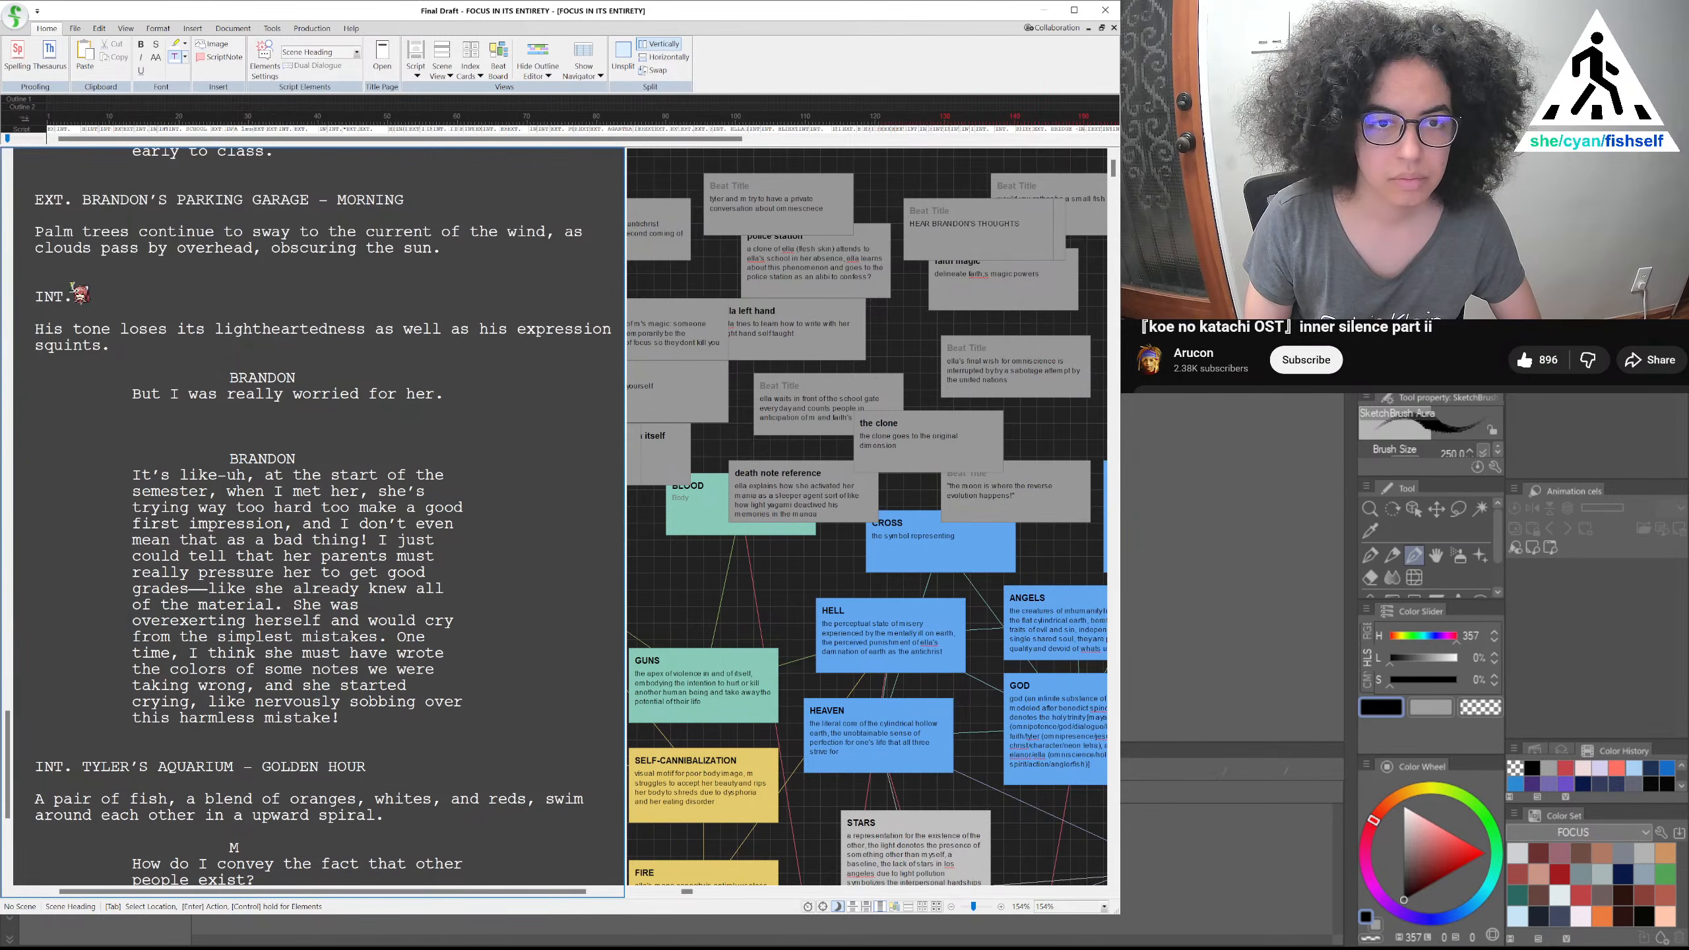
type(" BRANDON")
type("'S CAR - MOR")
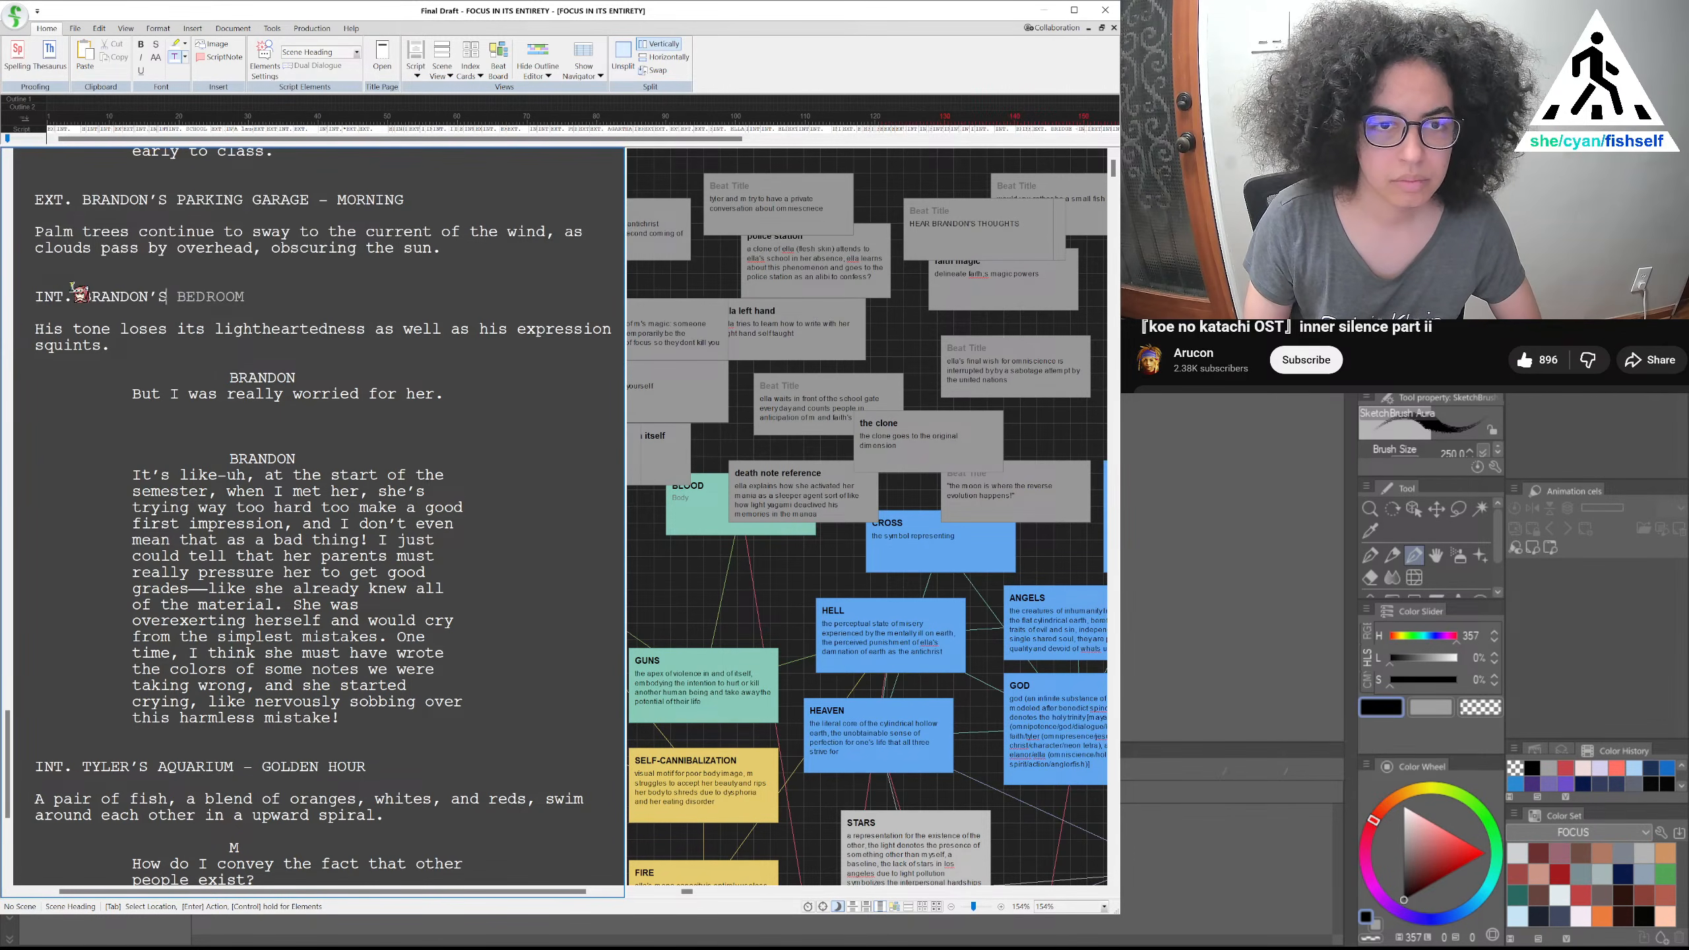
type("NING")
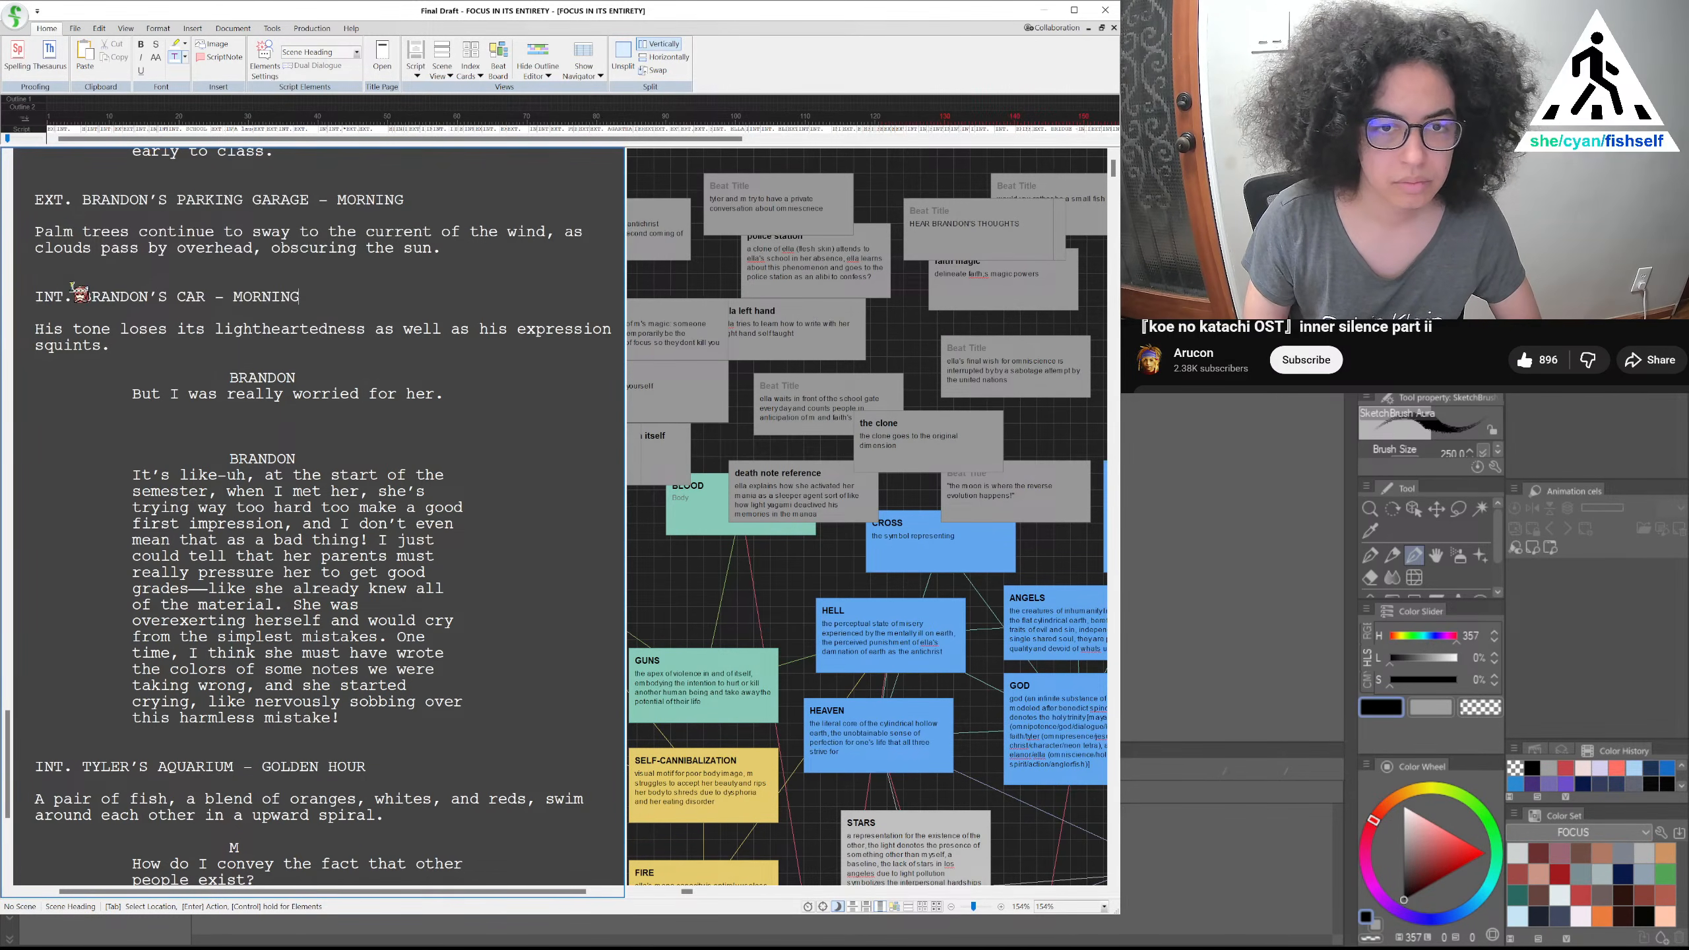
Move Brandon's line "But I was really worried for her." above the car scene heading and remove the leftover blank line before his long speech
left_click_drag(465, 395, 463, 246)
left_click(439, 318)
left_click(291, 426)
key("BackSpace")
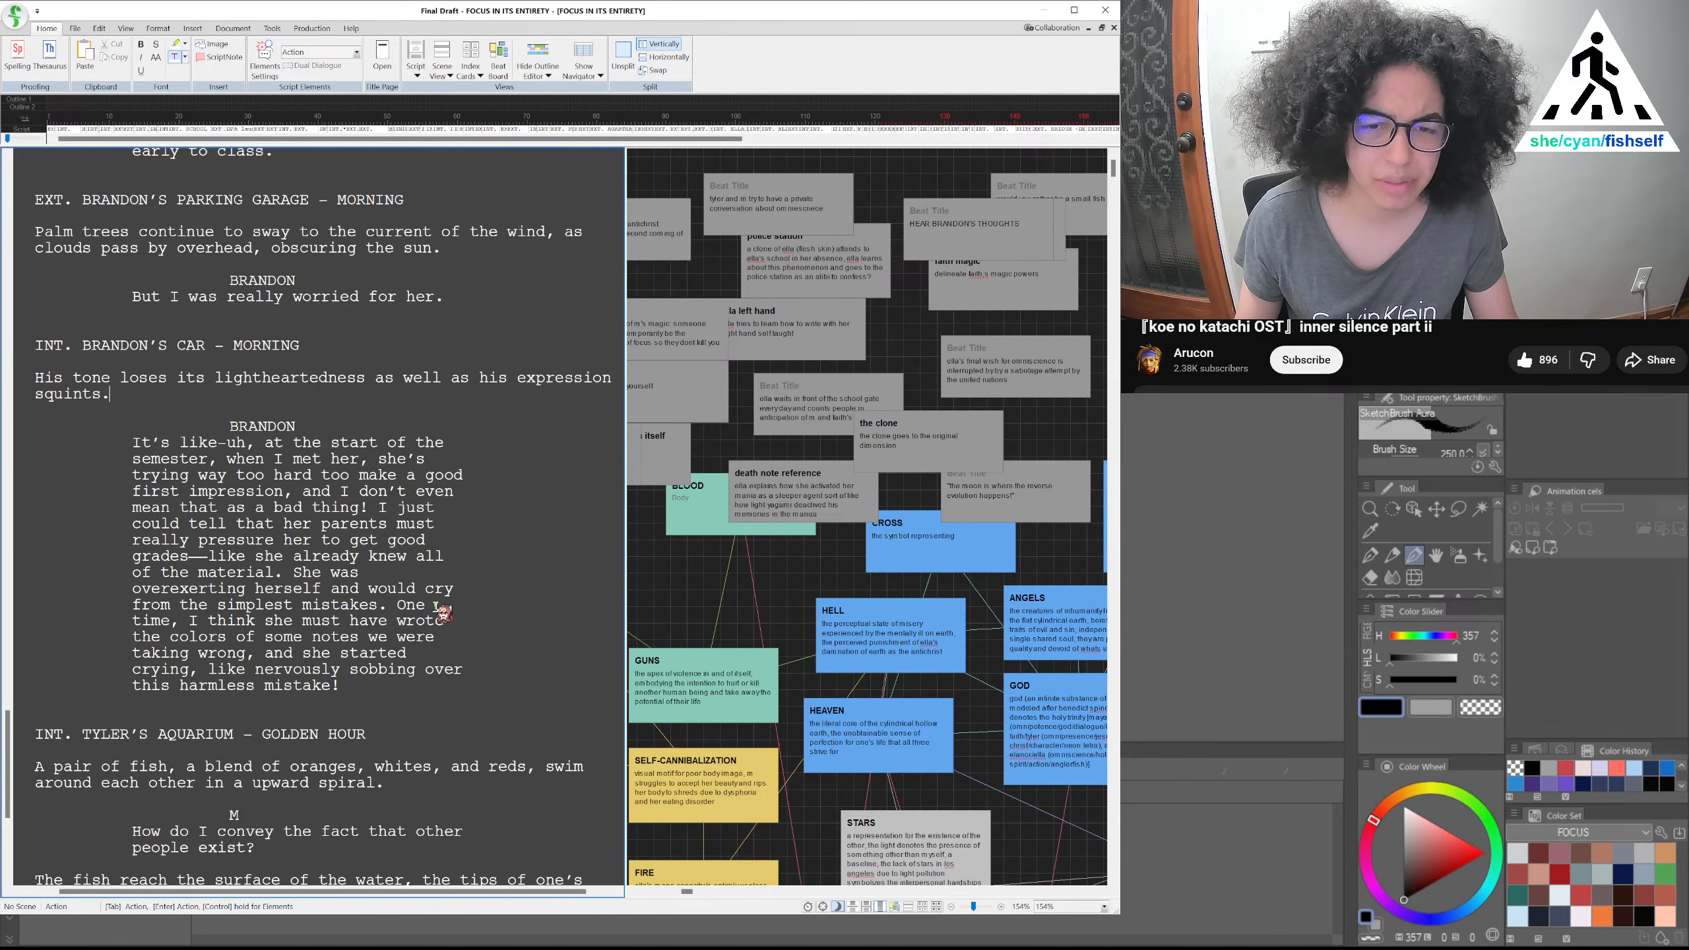
Replace "cry" with "break down" before "from the simplest mistakes" in Brandon's dialogue
left_click_drag(425, 589, 464, 599)
type("breakdown")
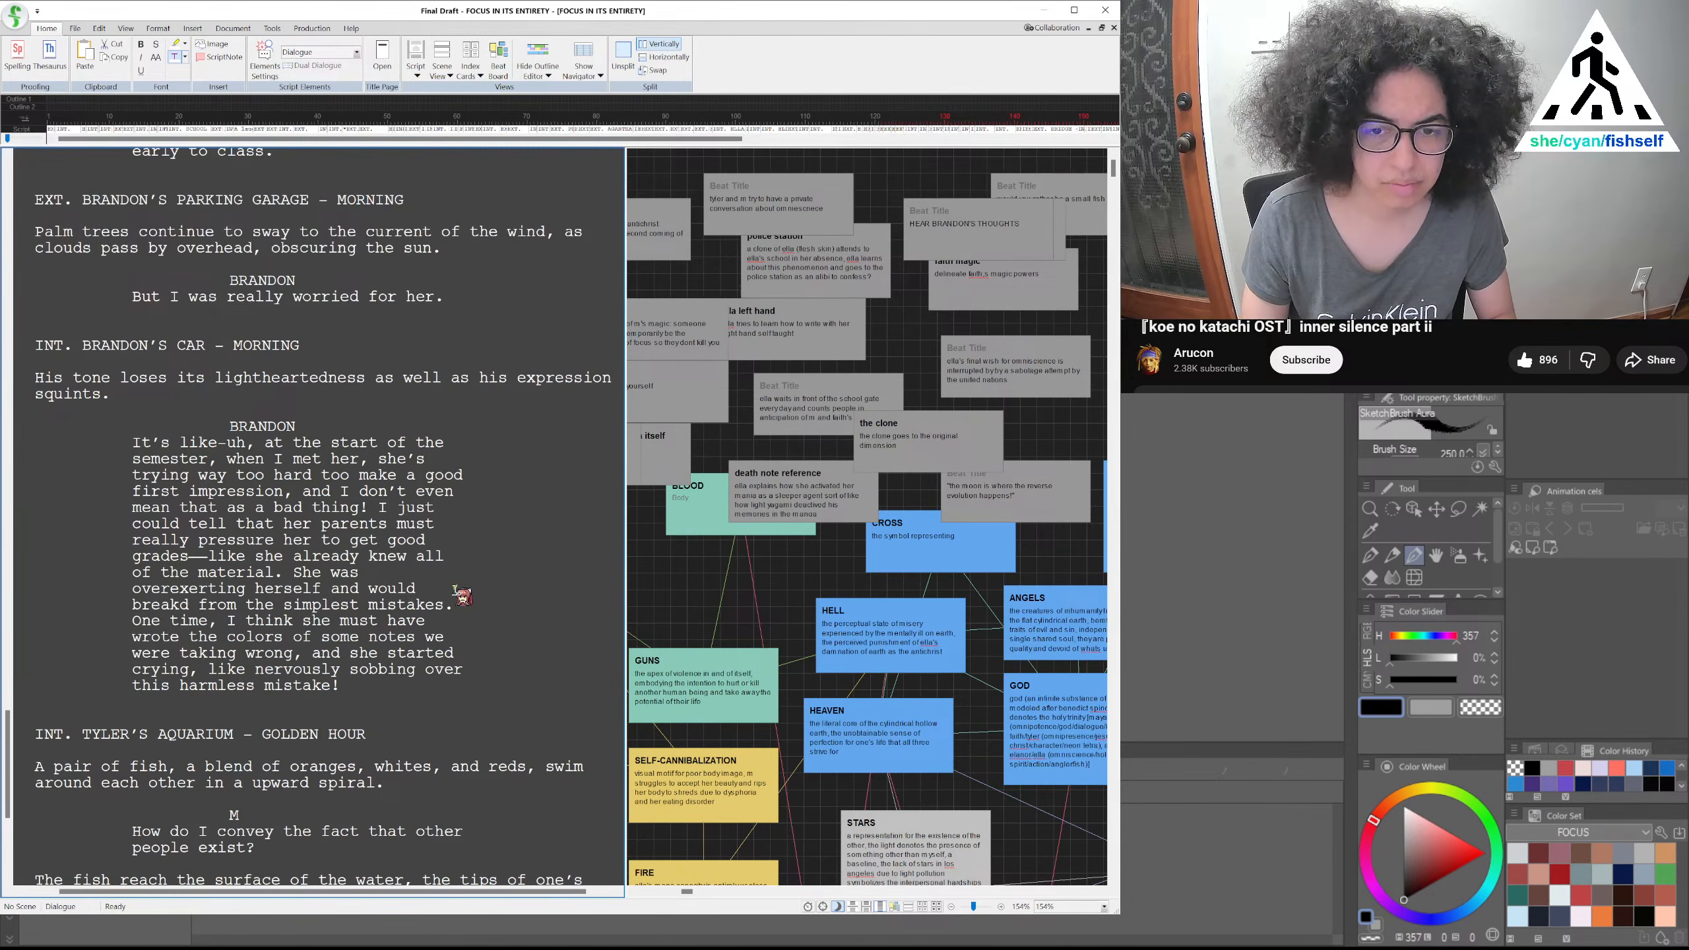
key("BackSpace")
key("BackSpace")
key("BackSpace")
key("BackSpace")
type("down")
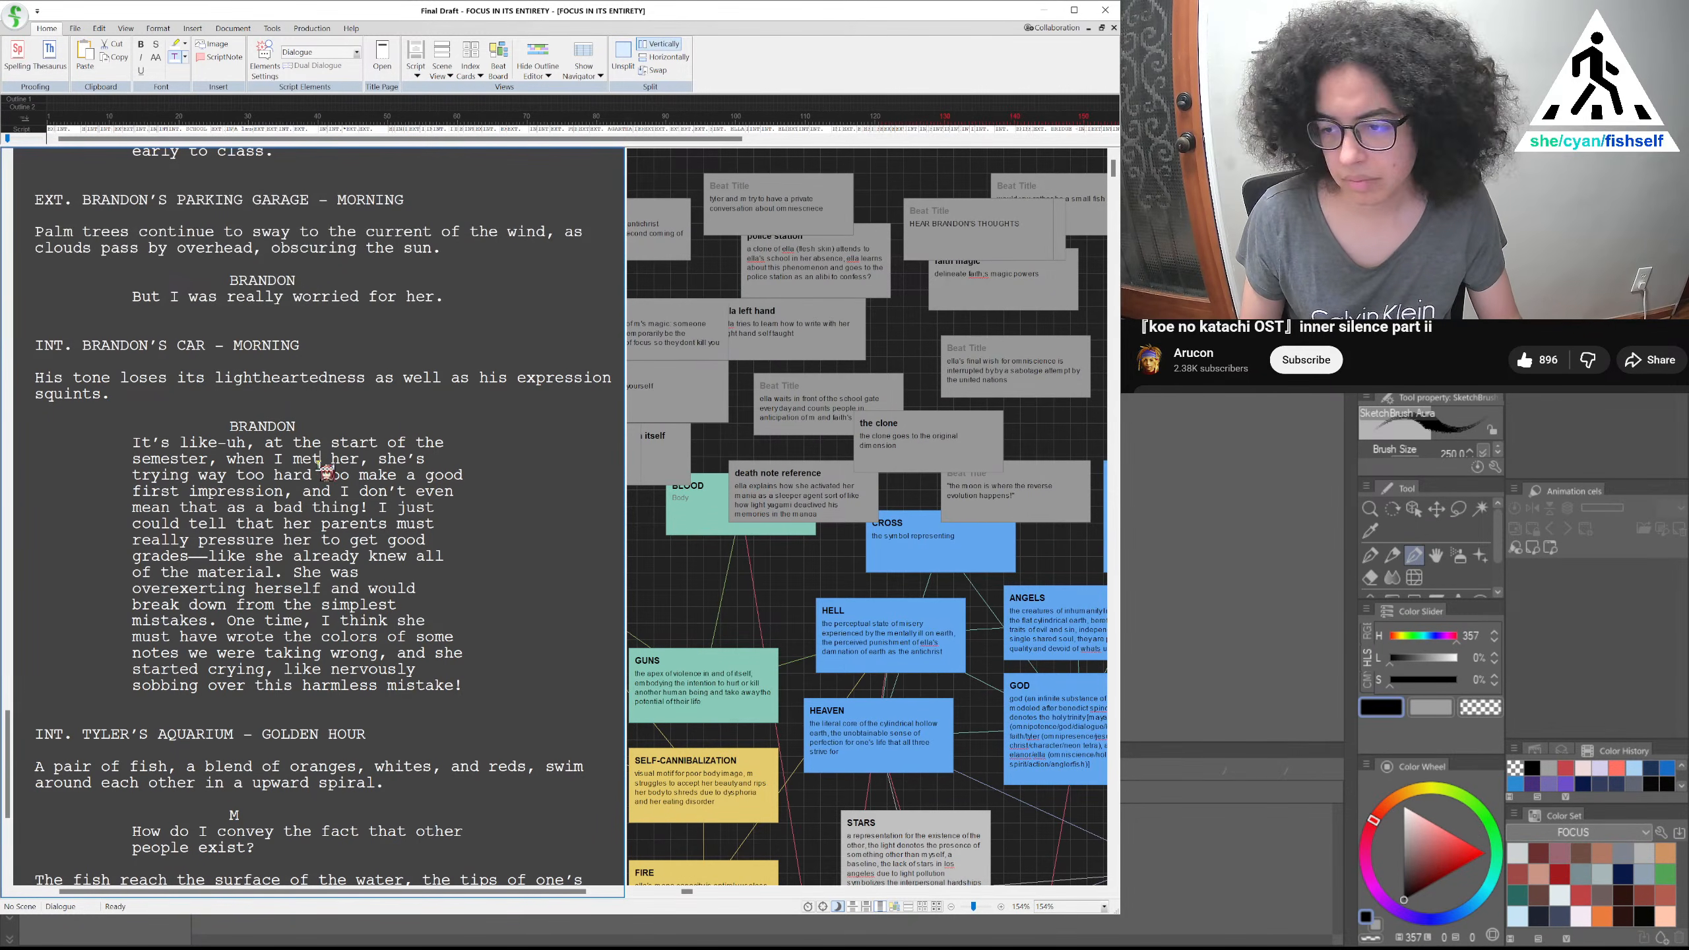
Replace ", and" after "first impression" with a double dash in Brandon's dialogue
left_click(332, 524)
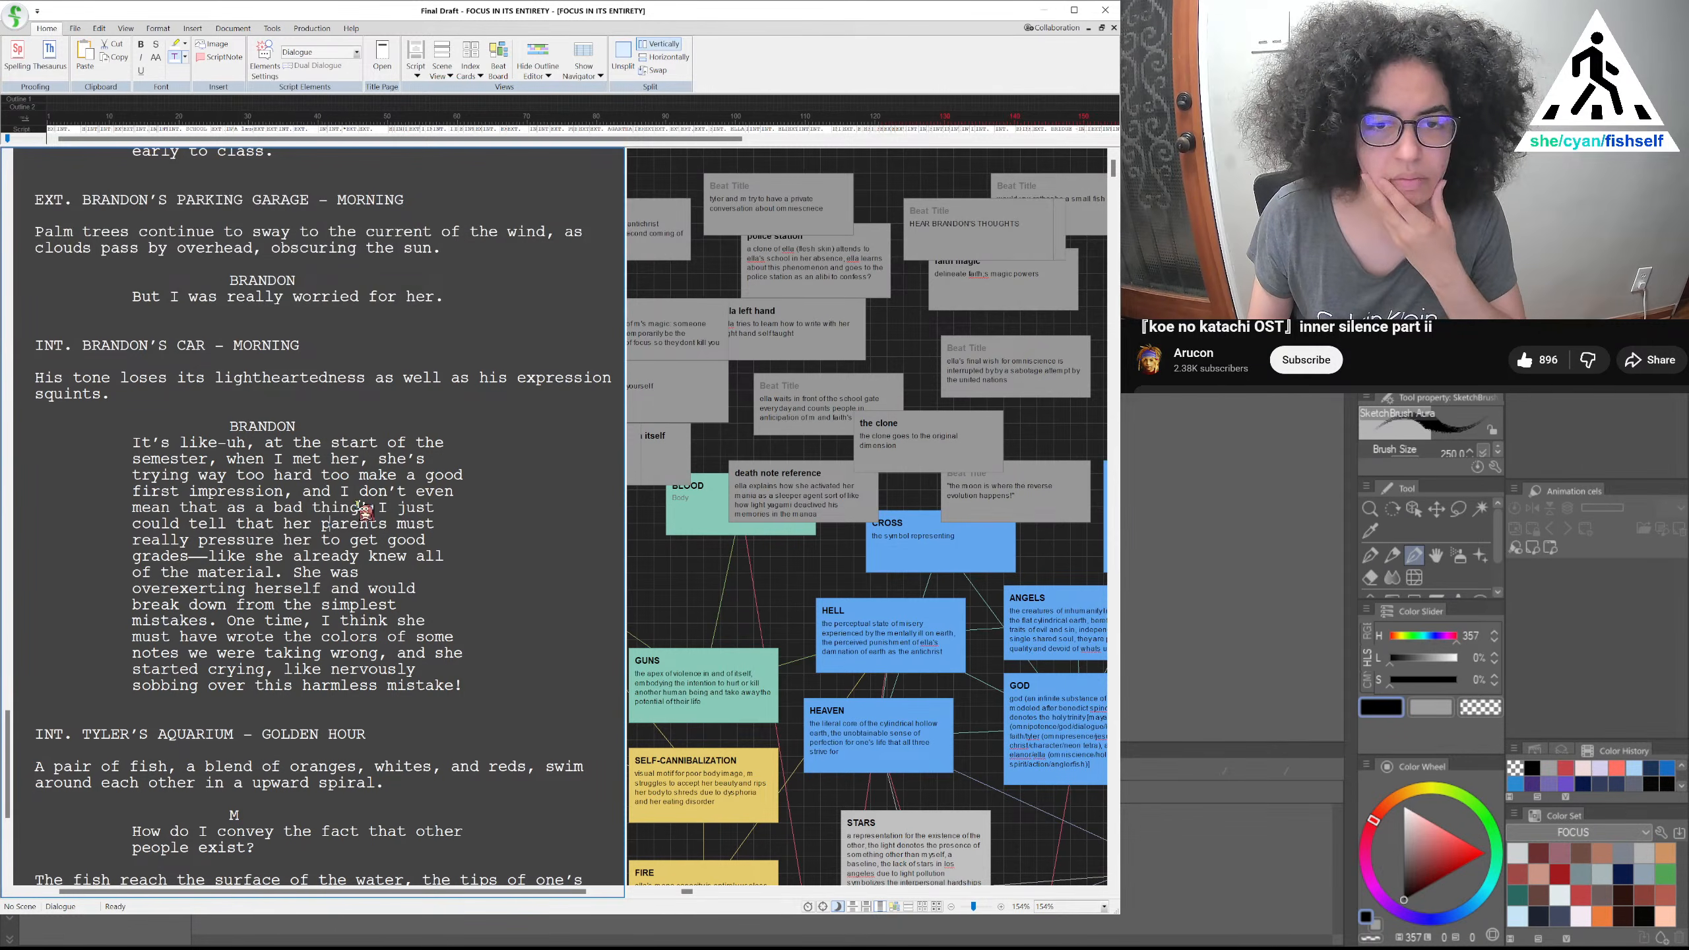
left_click_drag(290, 495, 333, 494)
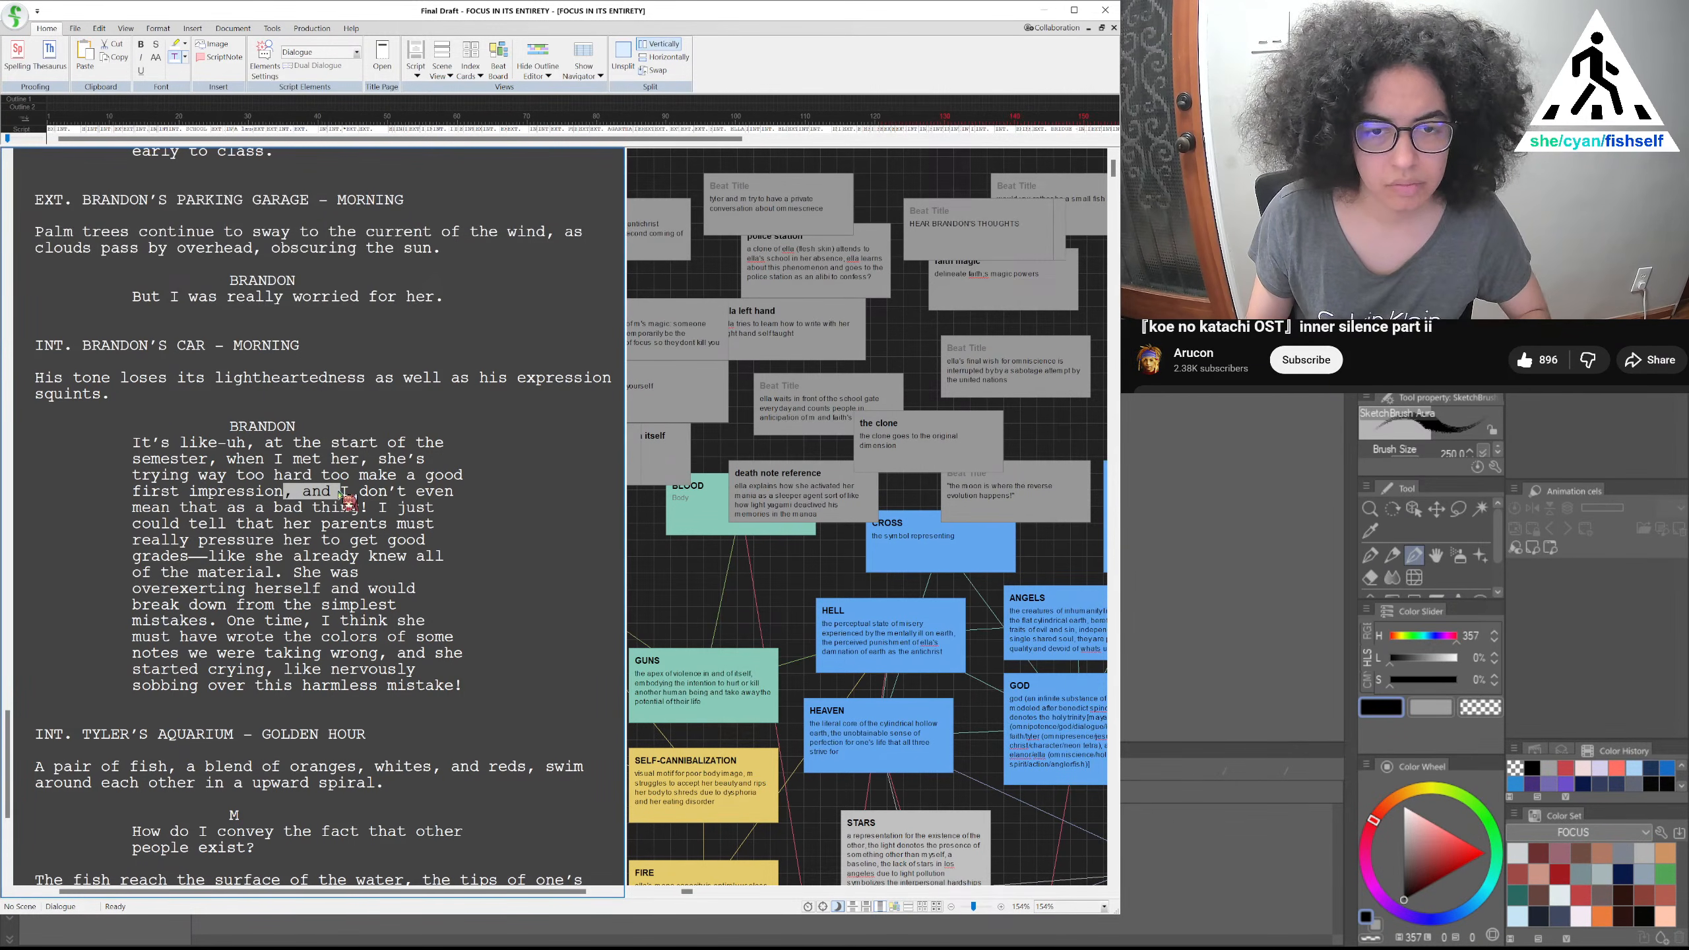
type("--")
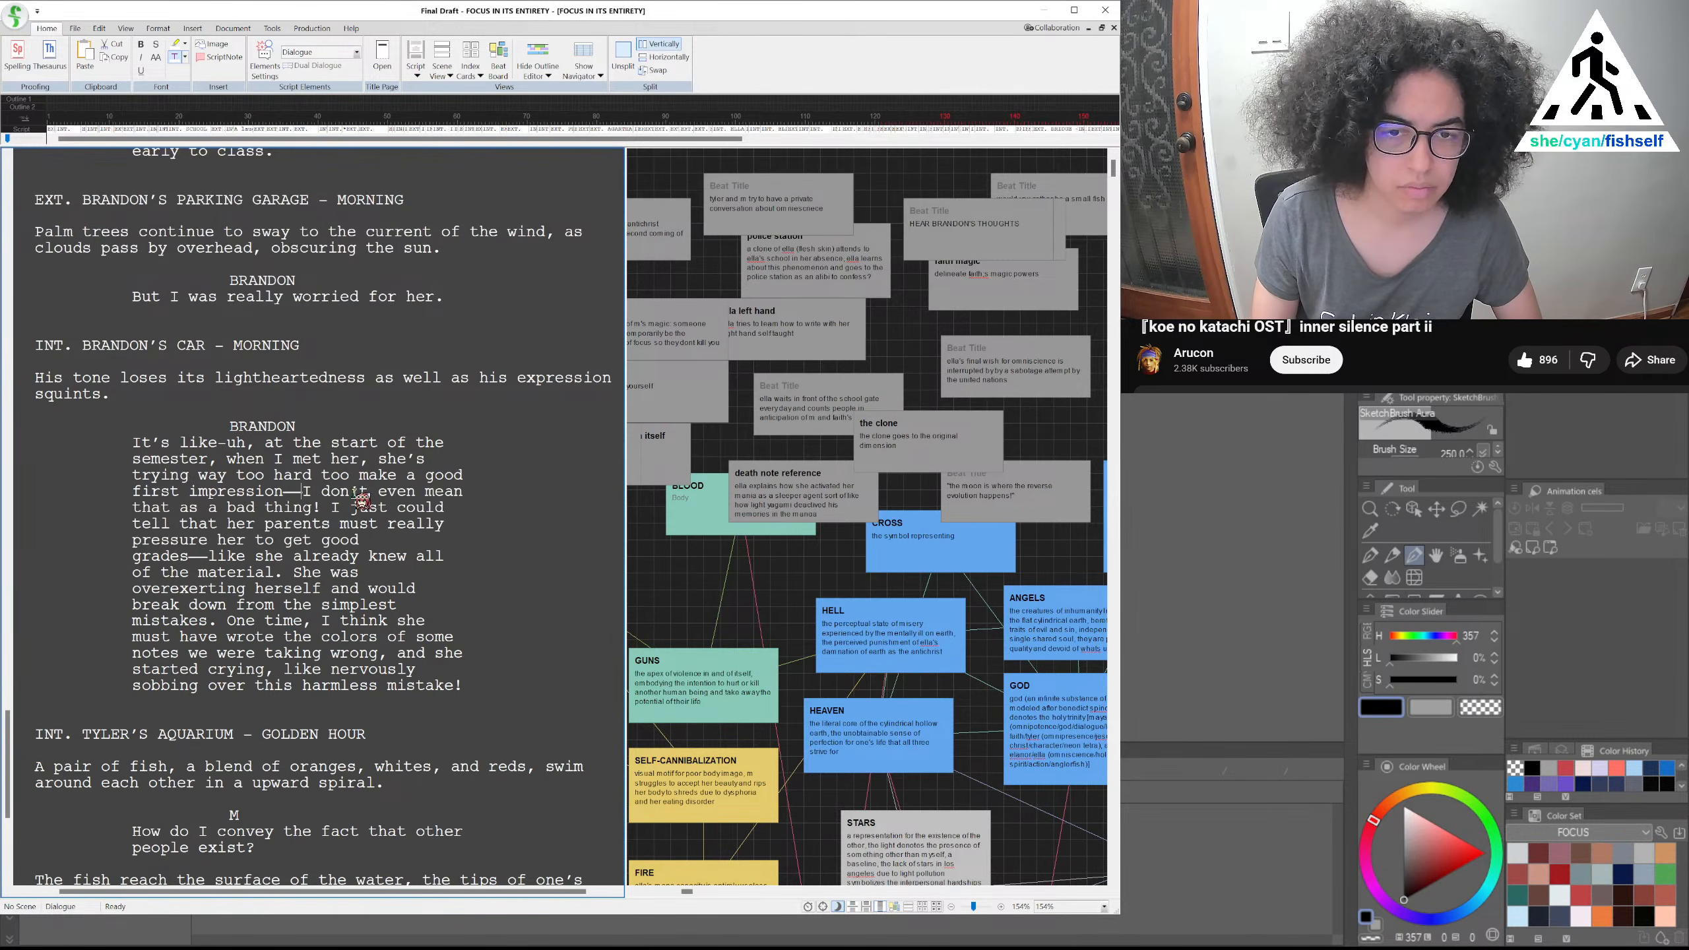
Break Brandon's speech after "first impression--" and start the remaining part with "and" before "I don't even mean that"
key("Return")
type("]")
key("Return")
key("Return")
type("and")
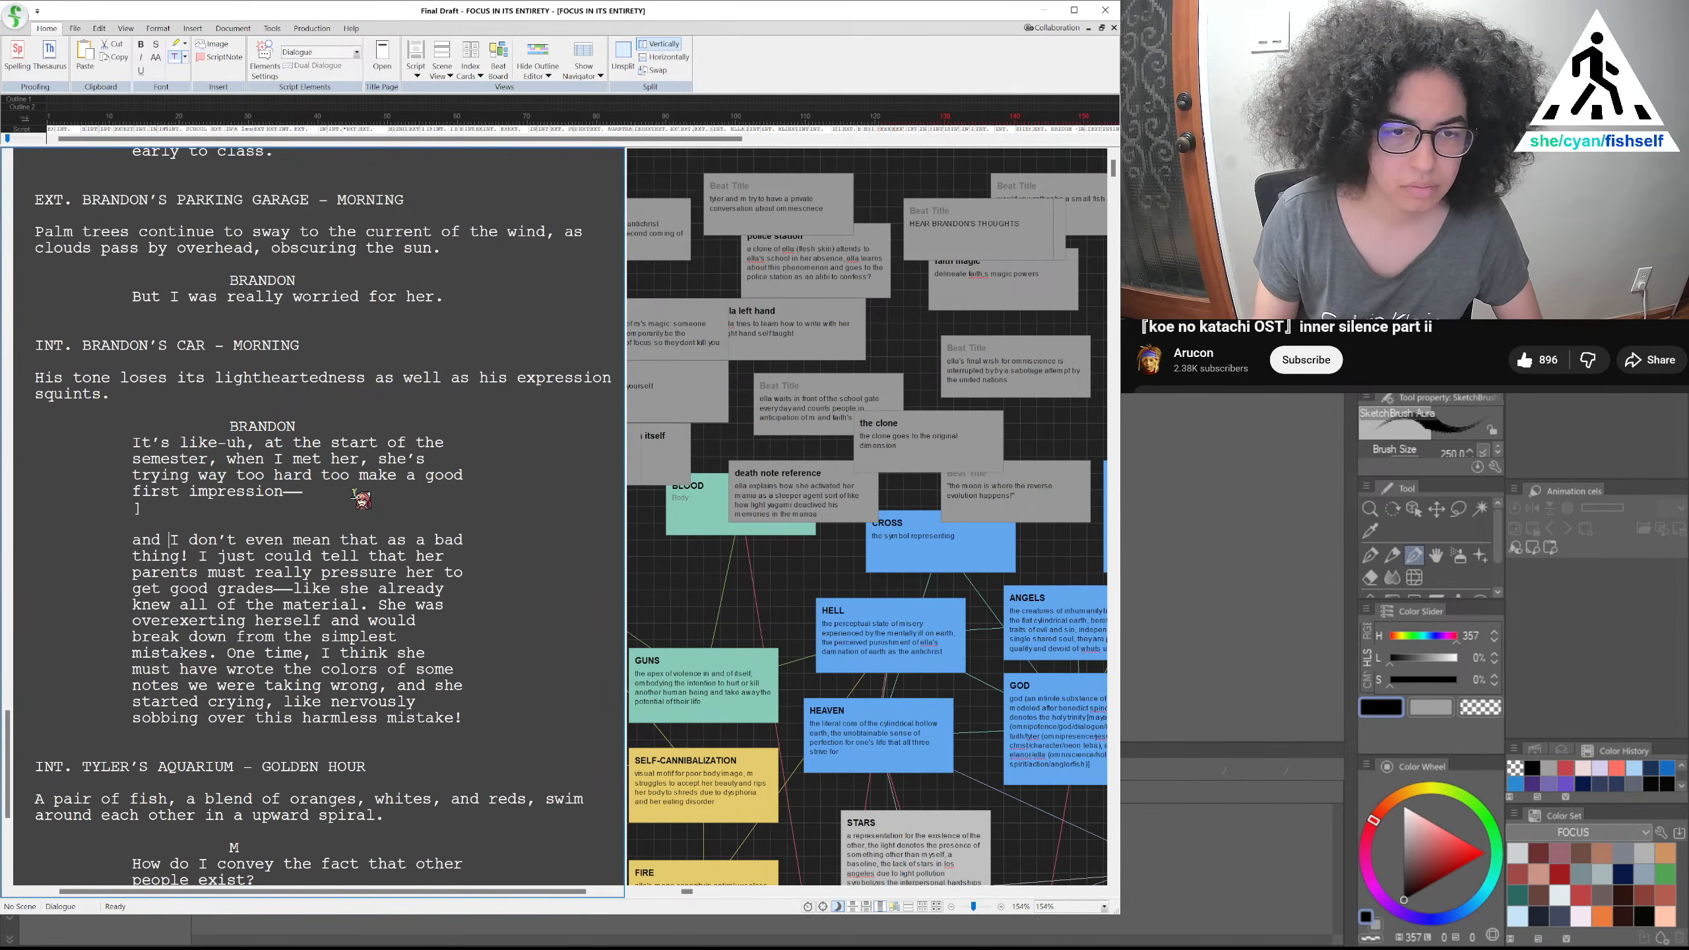
left_click(331, 497)
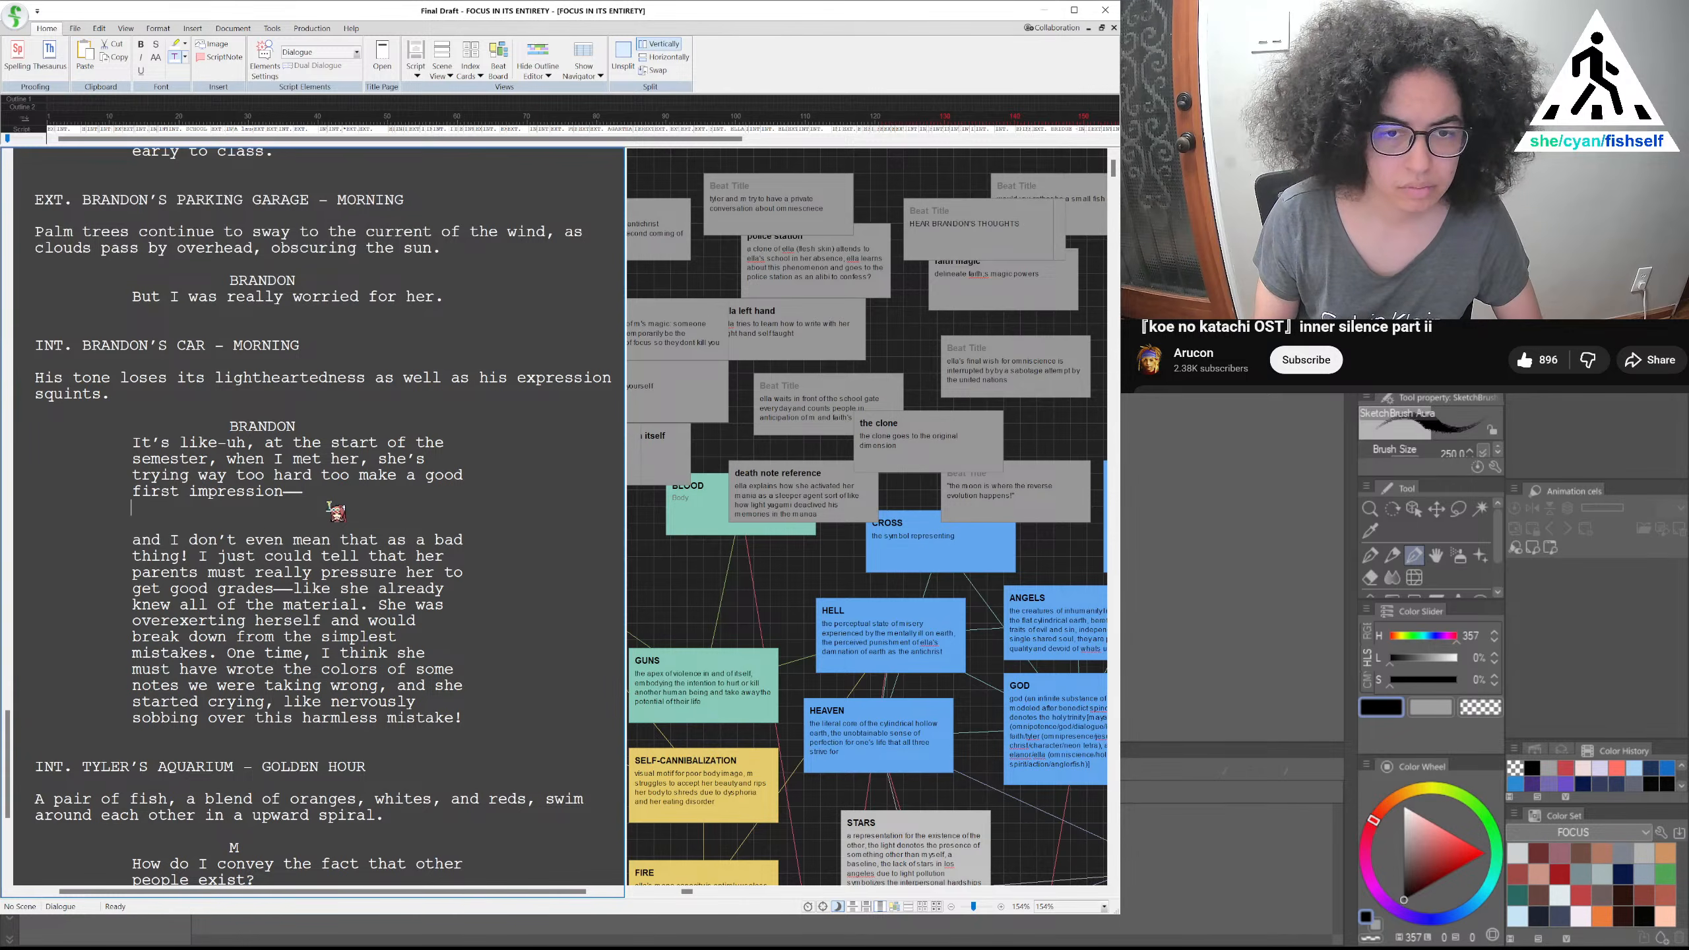
Insert the action line "The car comes to a halt along the gate, he rolls down his window while continuing to speak." after "first impression--"
key("Return")
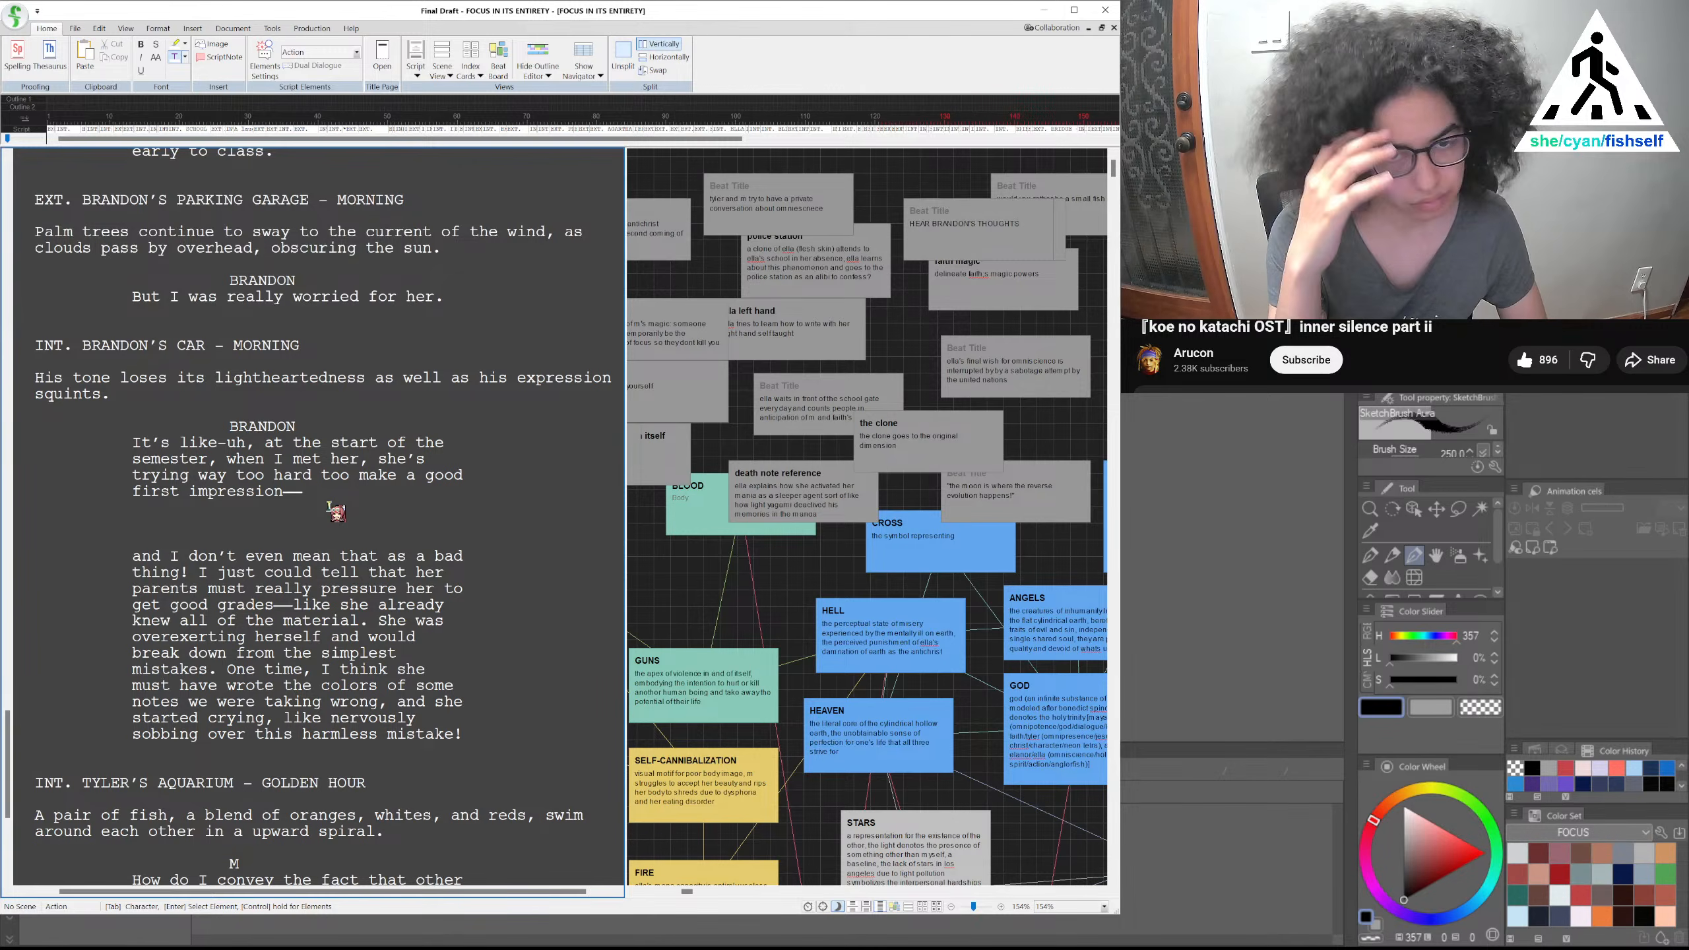
key("BackSpace")
key("BackSpace")
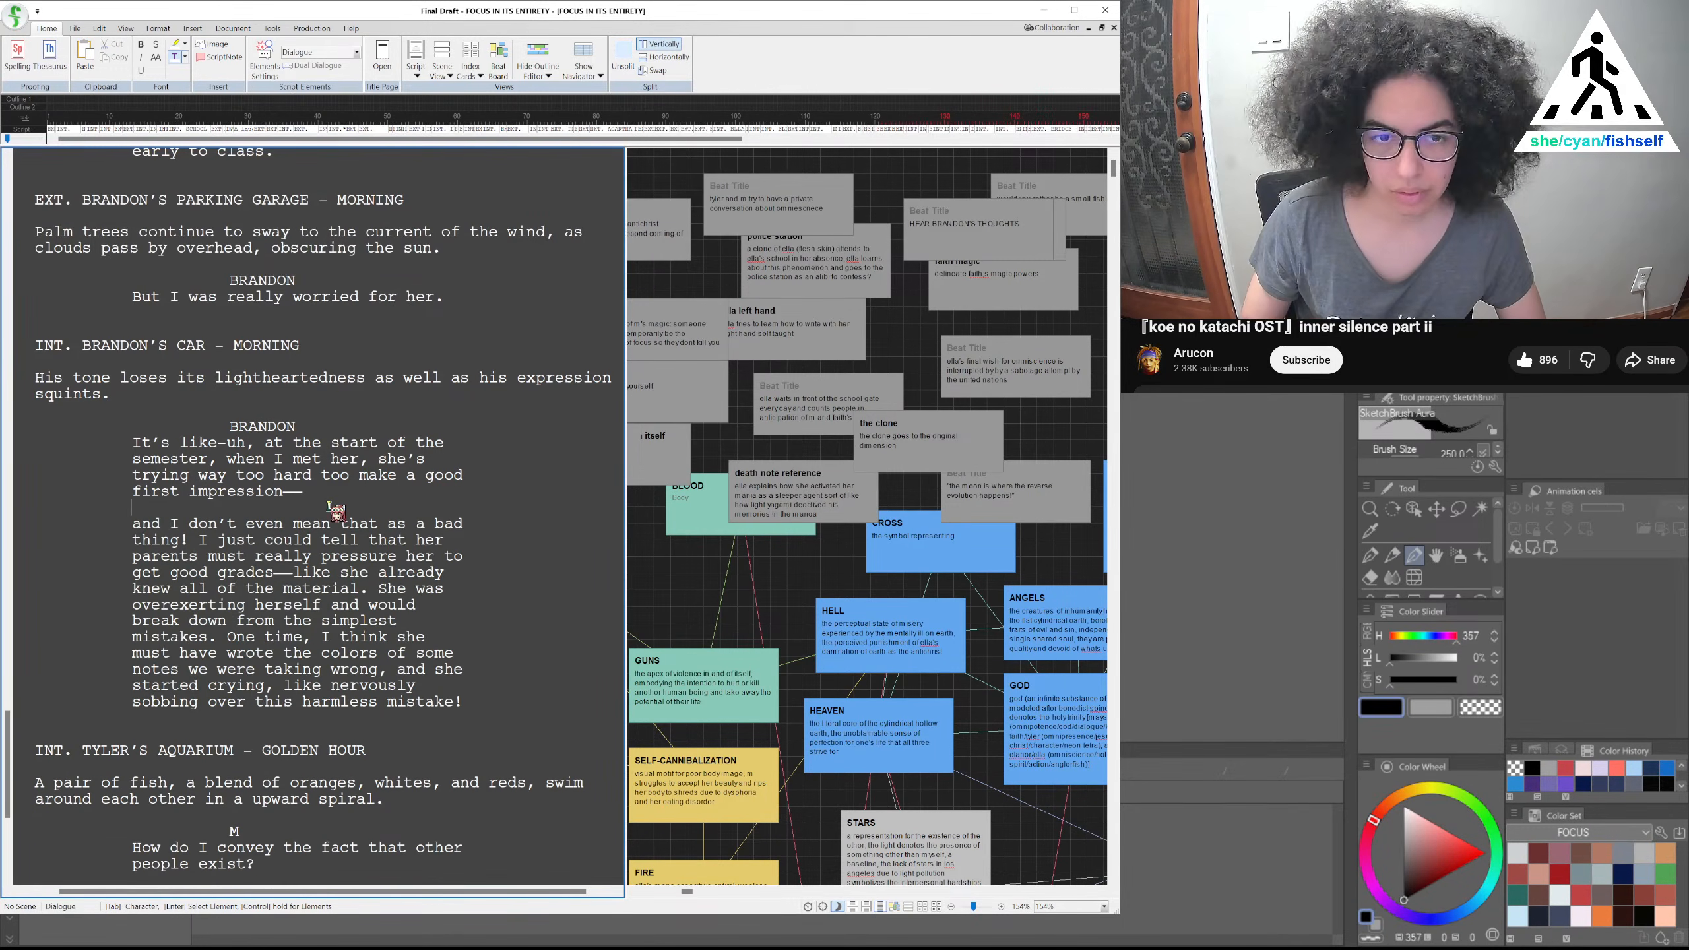
key("Return")
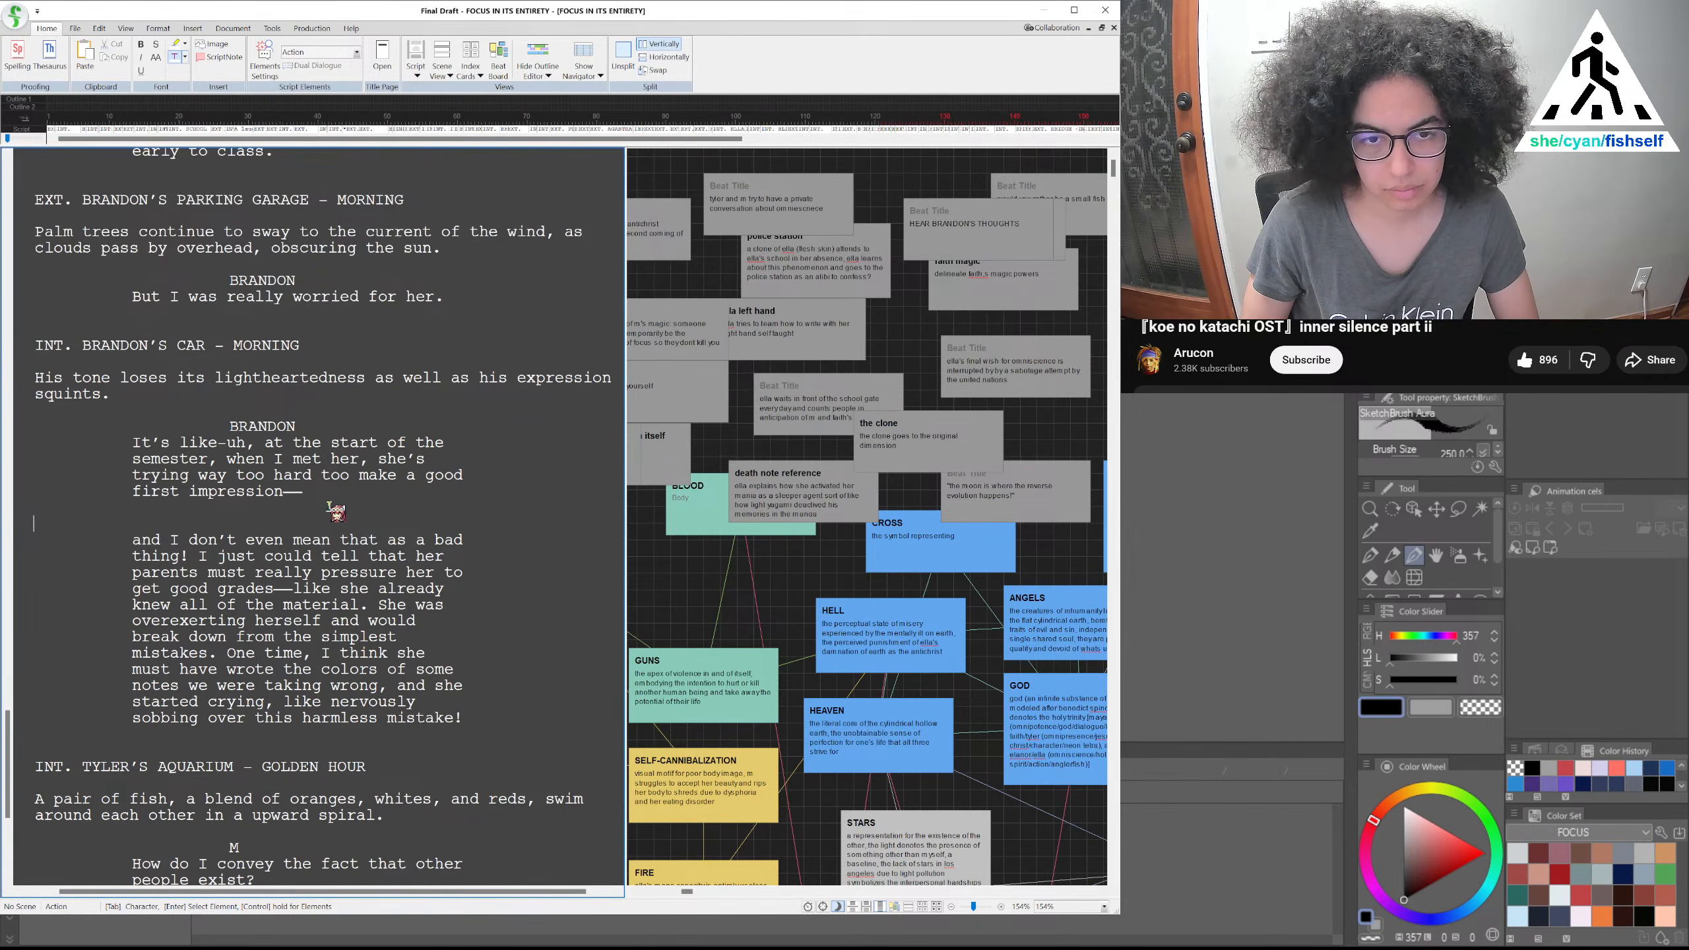
type("The")
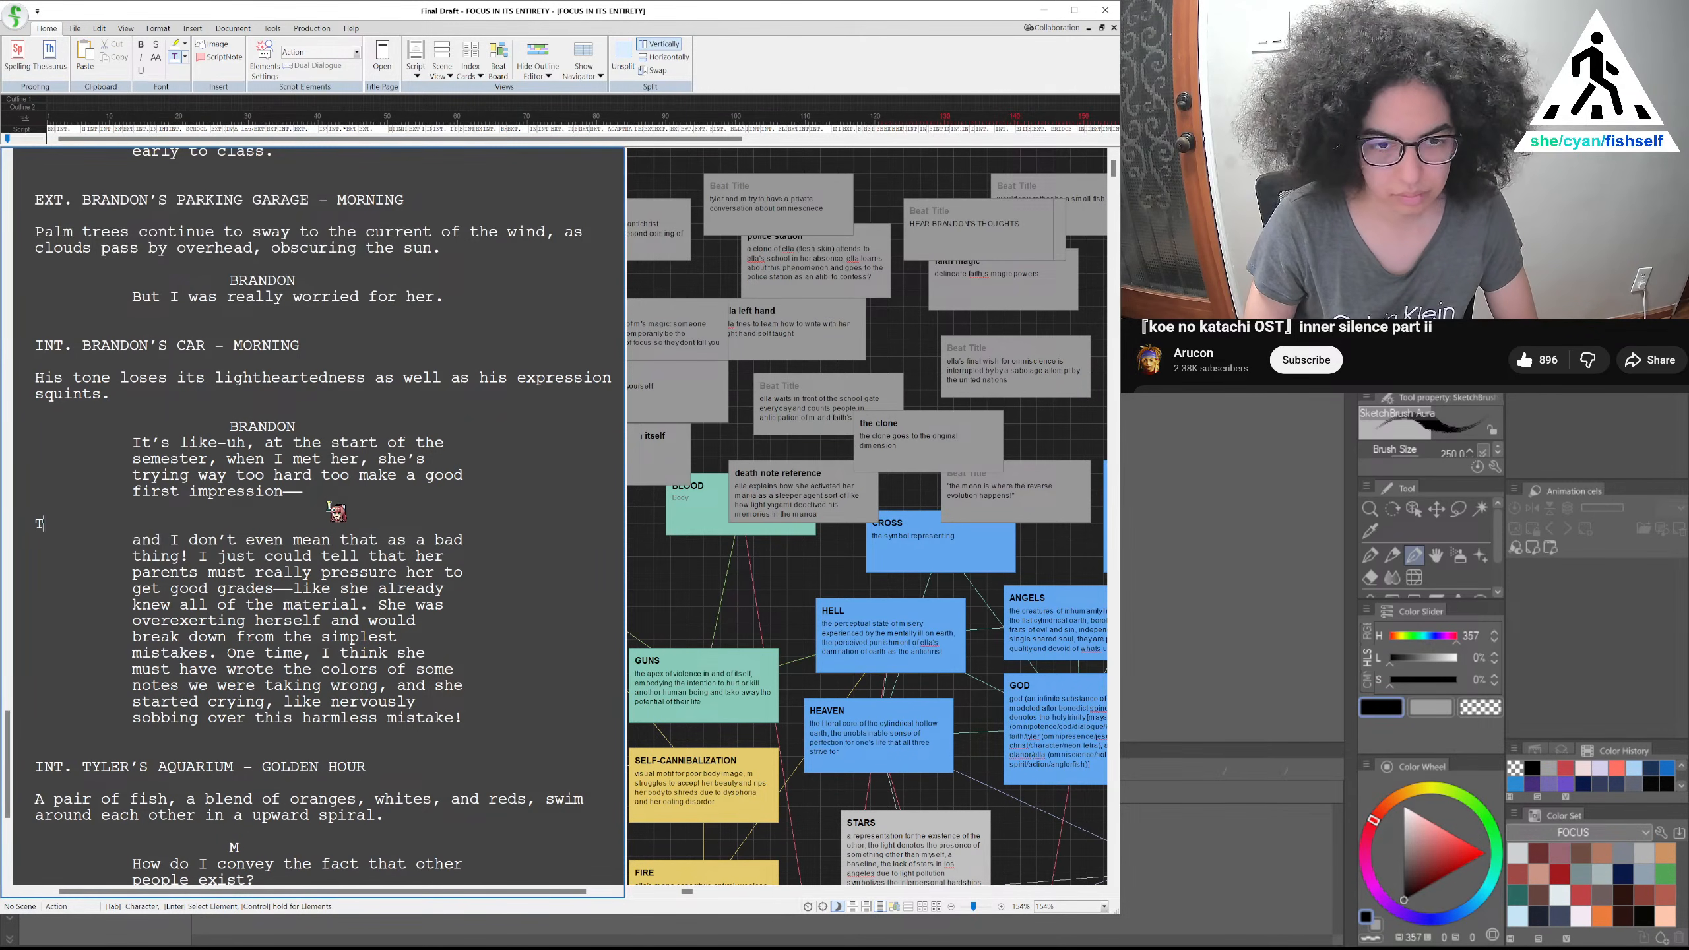
key("BackSpace")
key("BackSpace")
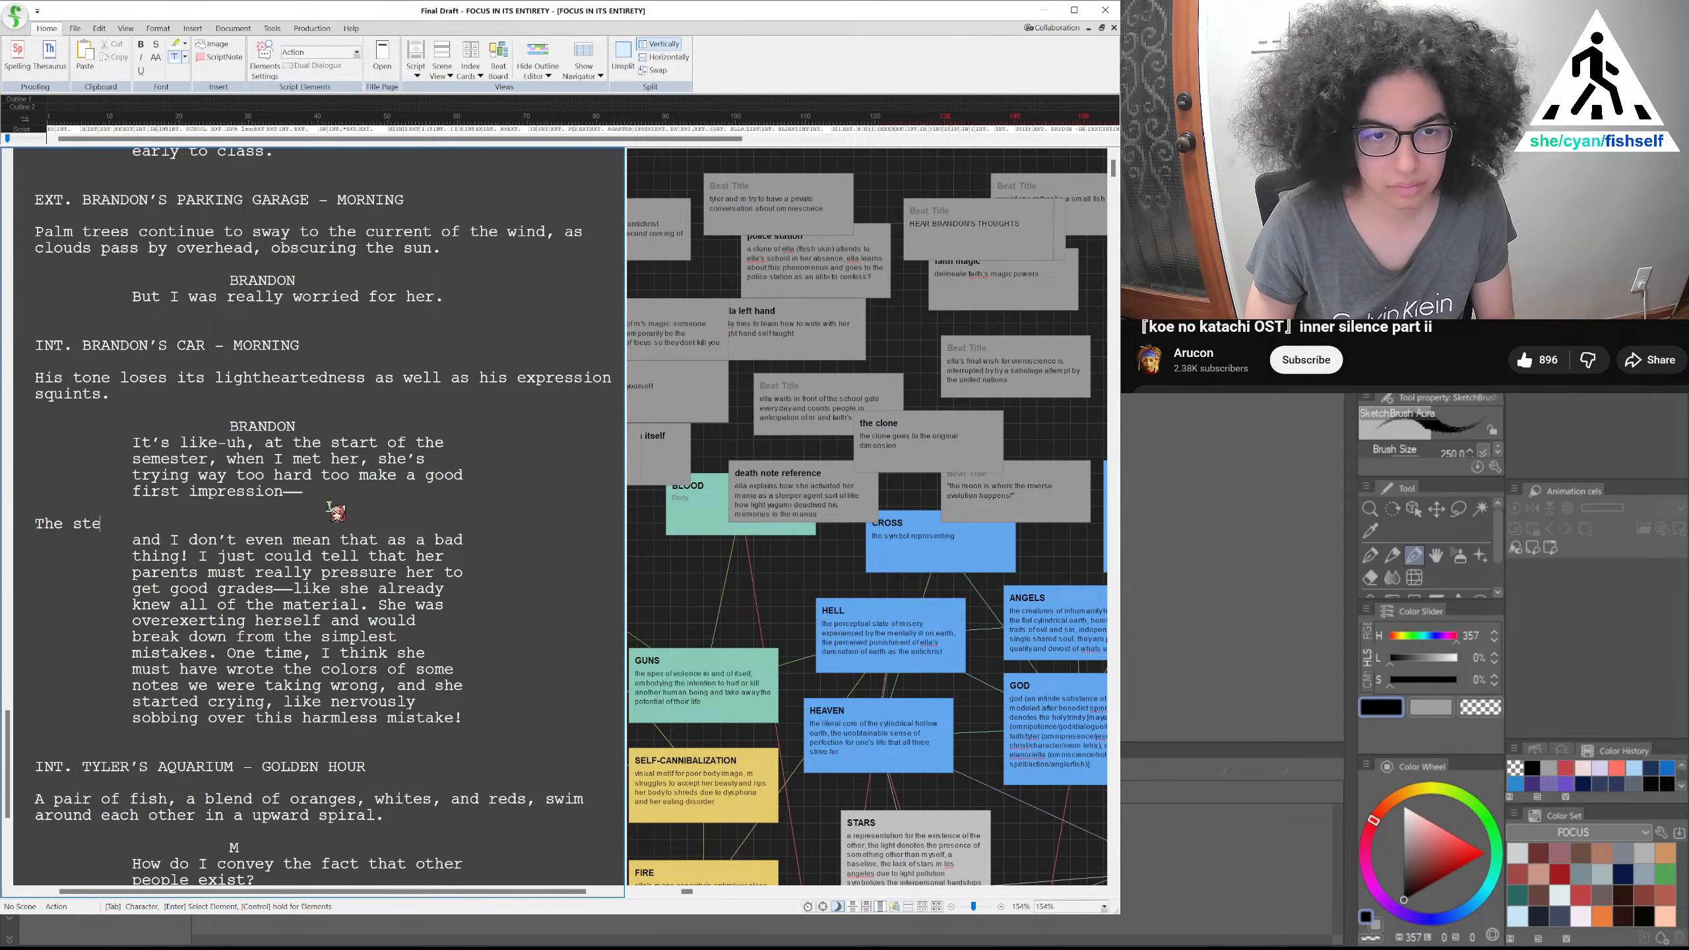
type("The c")
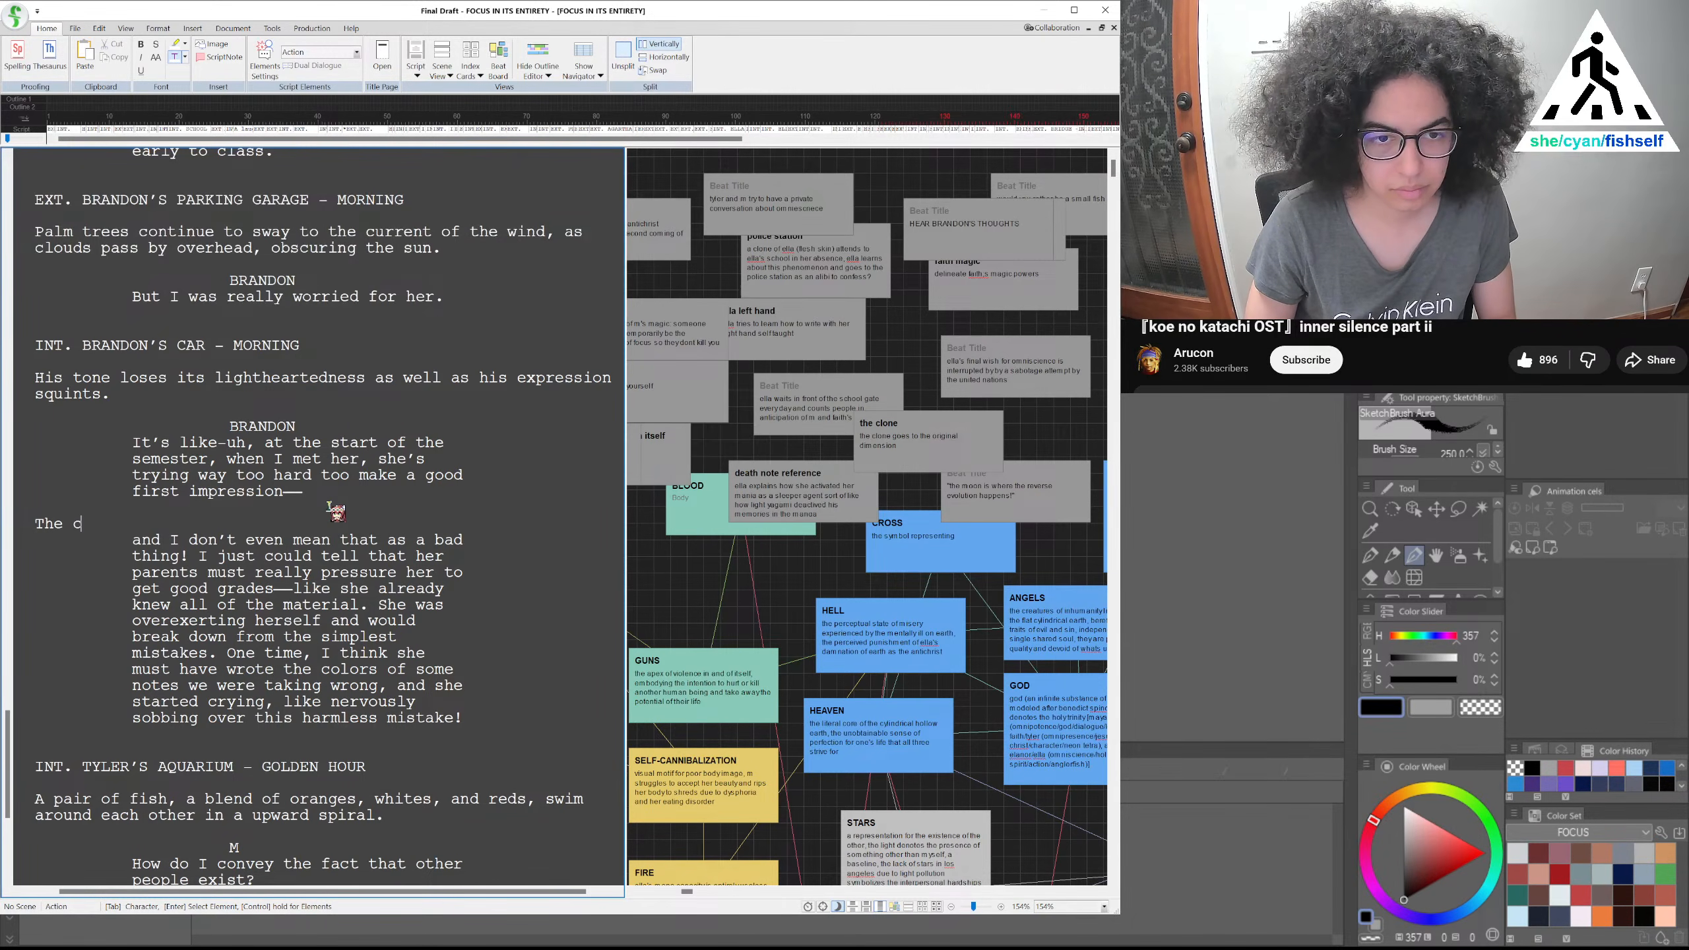
type("ar comes to a ")
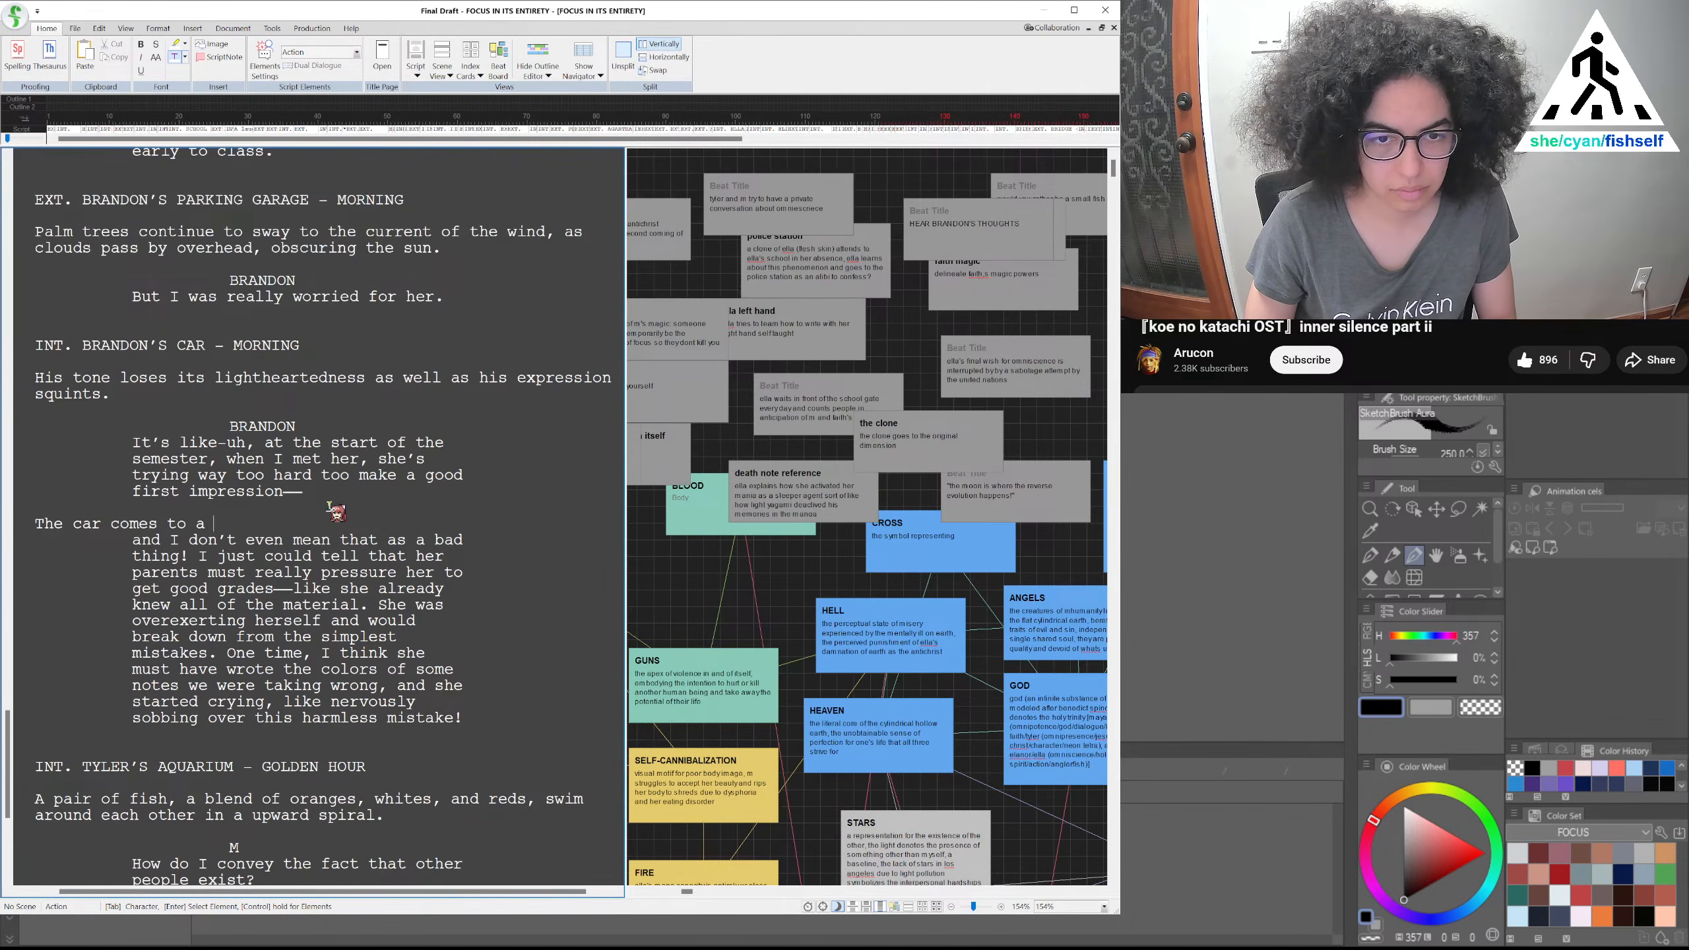
type("halt along the")
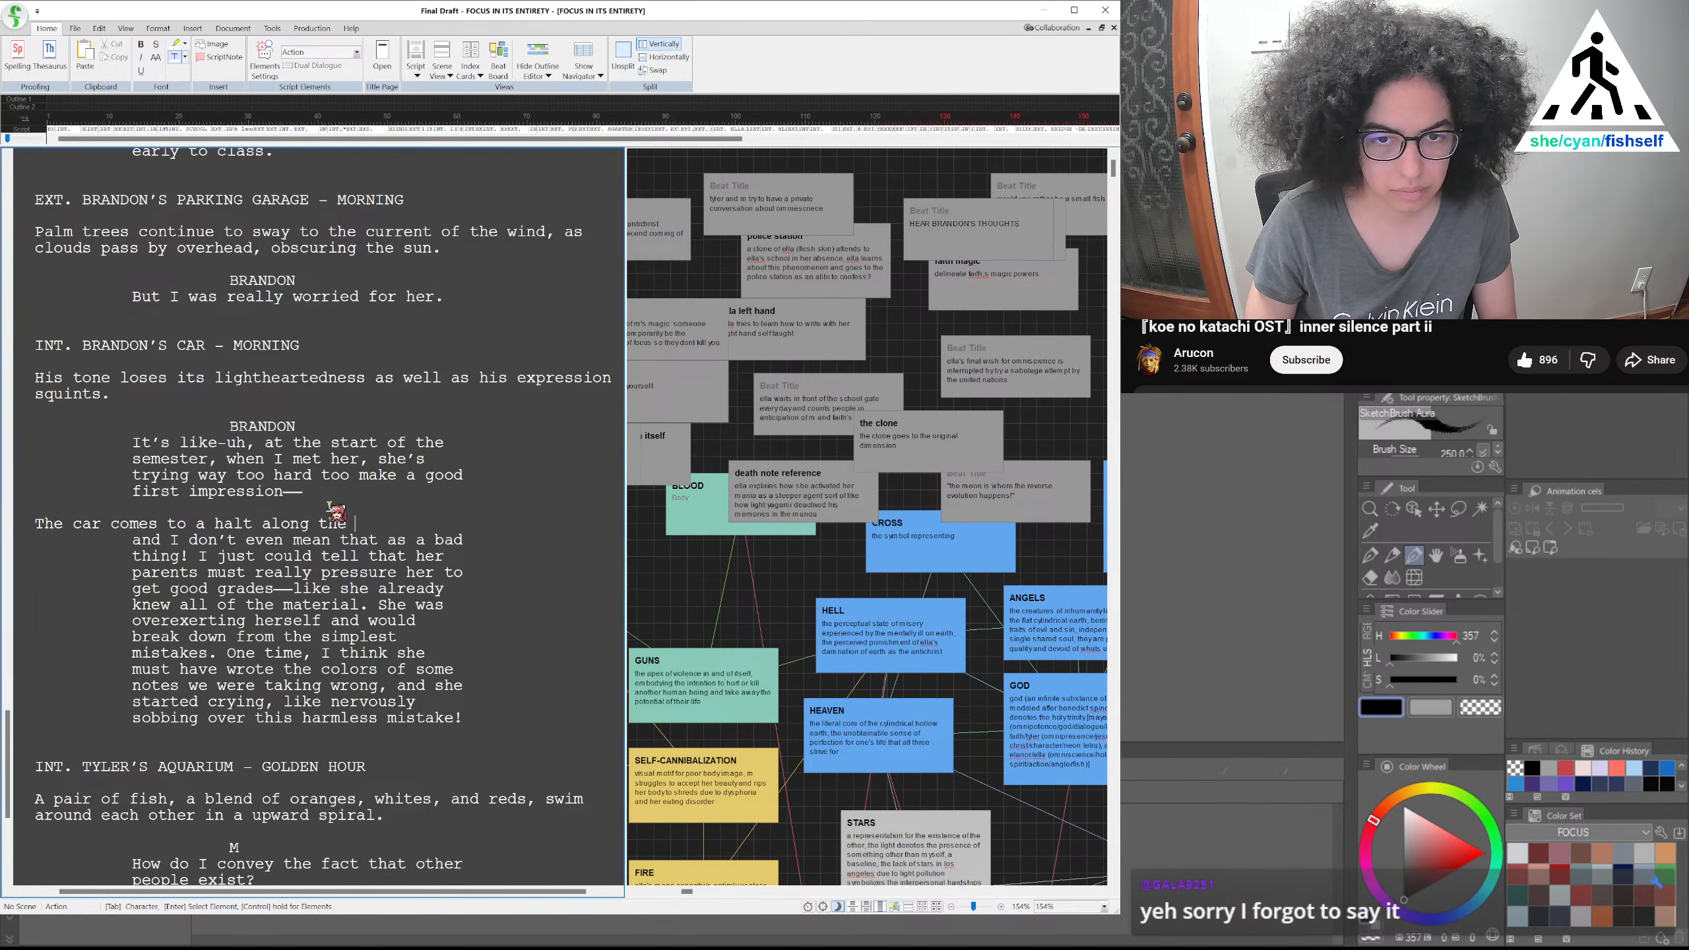
type(" gate, he rolls down his window")
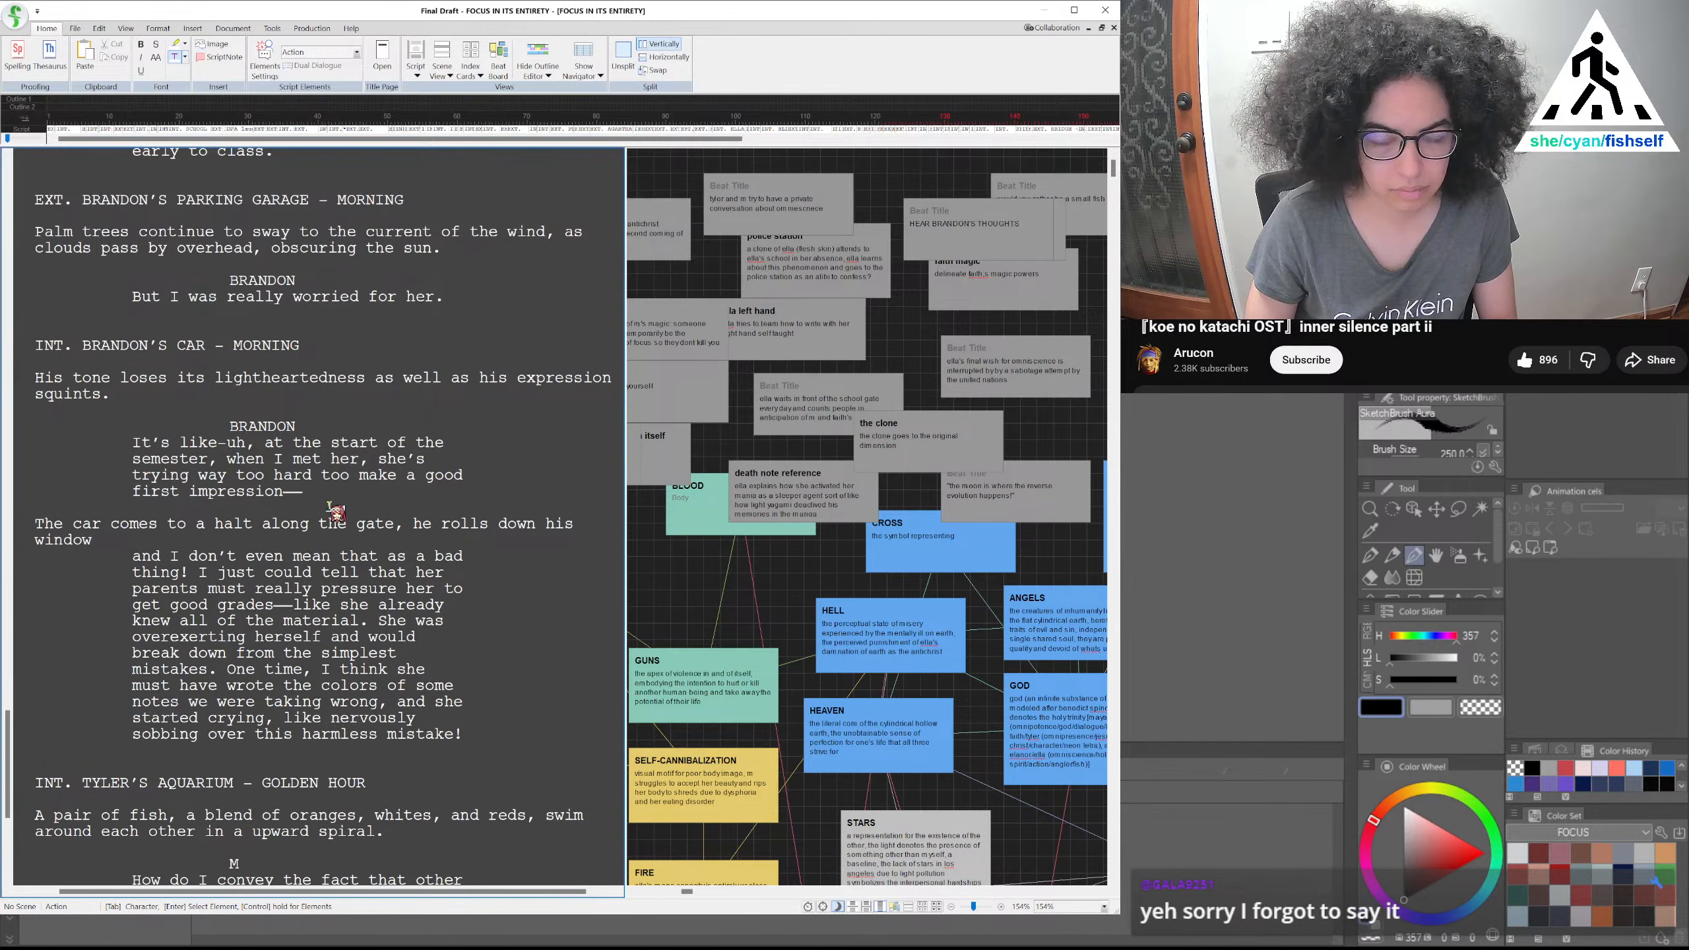
type(" while c")
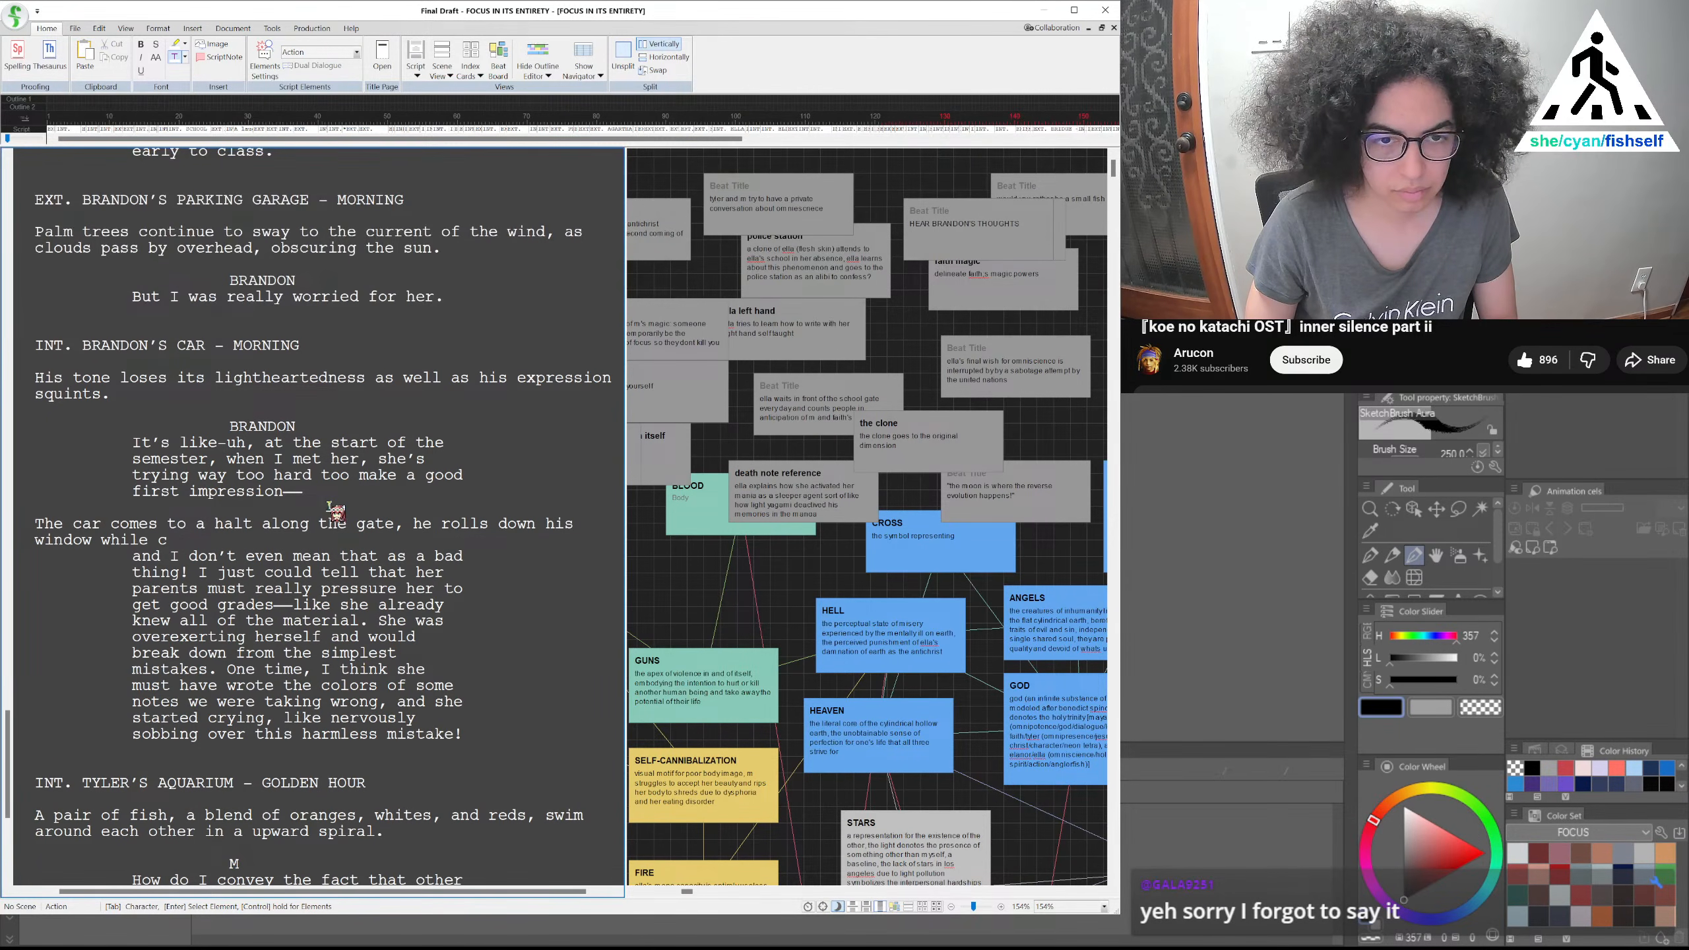
type("ontinuing to speak")
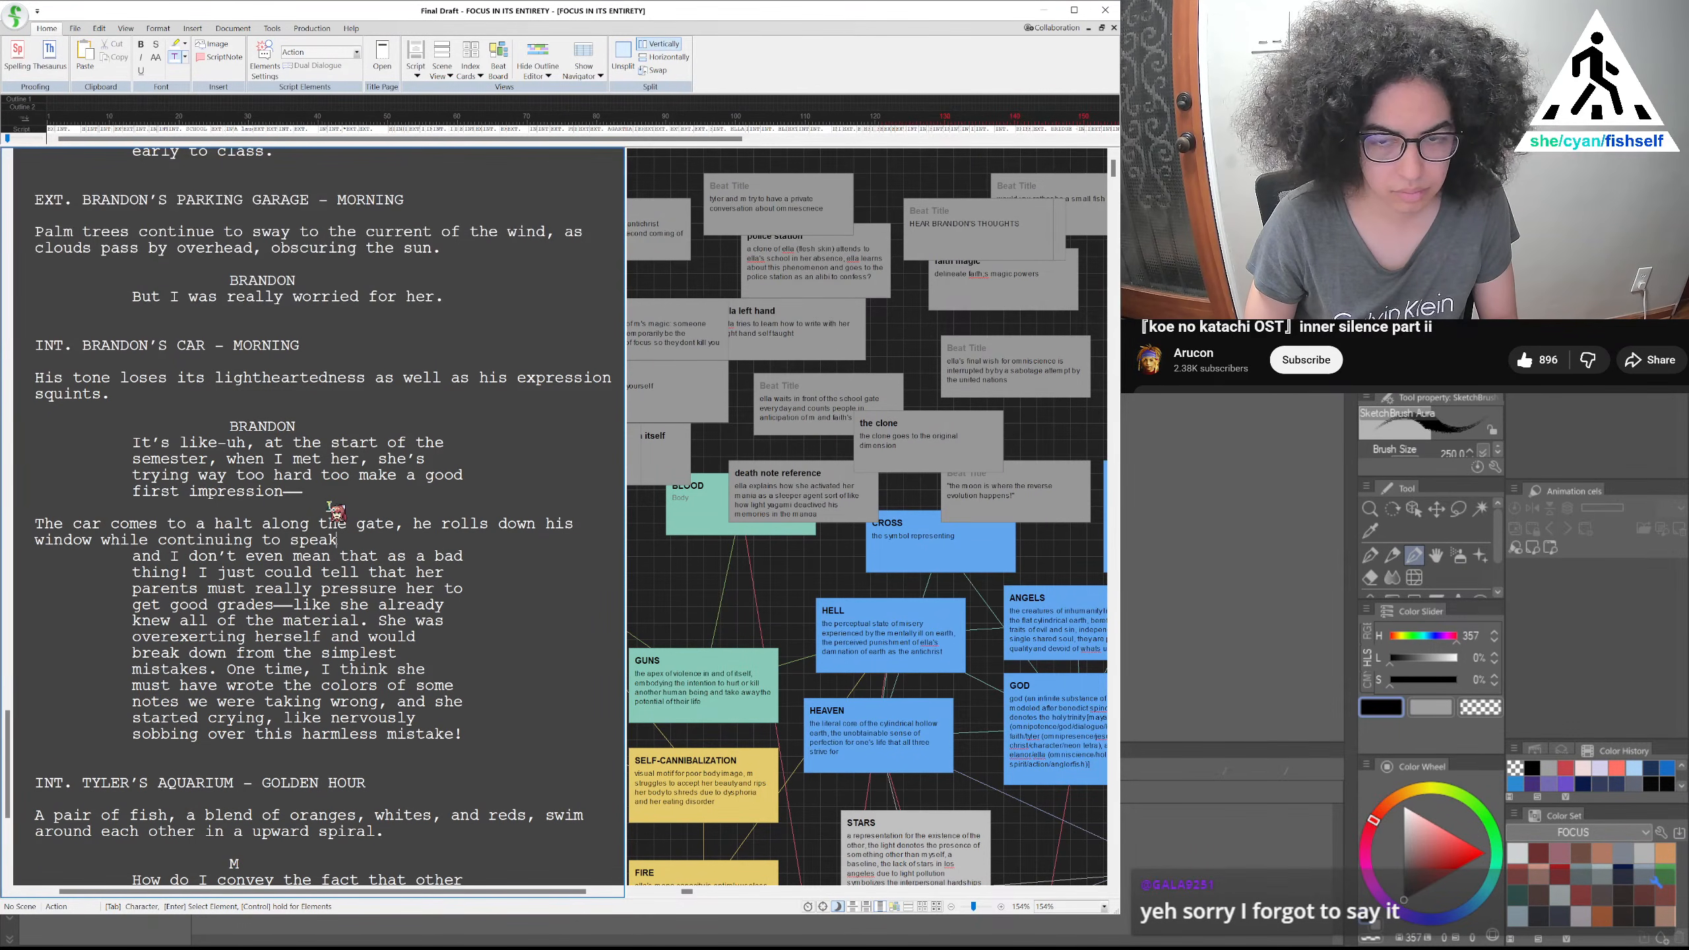
type(".")
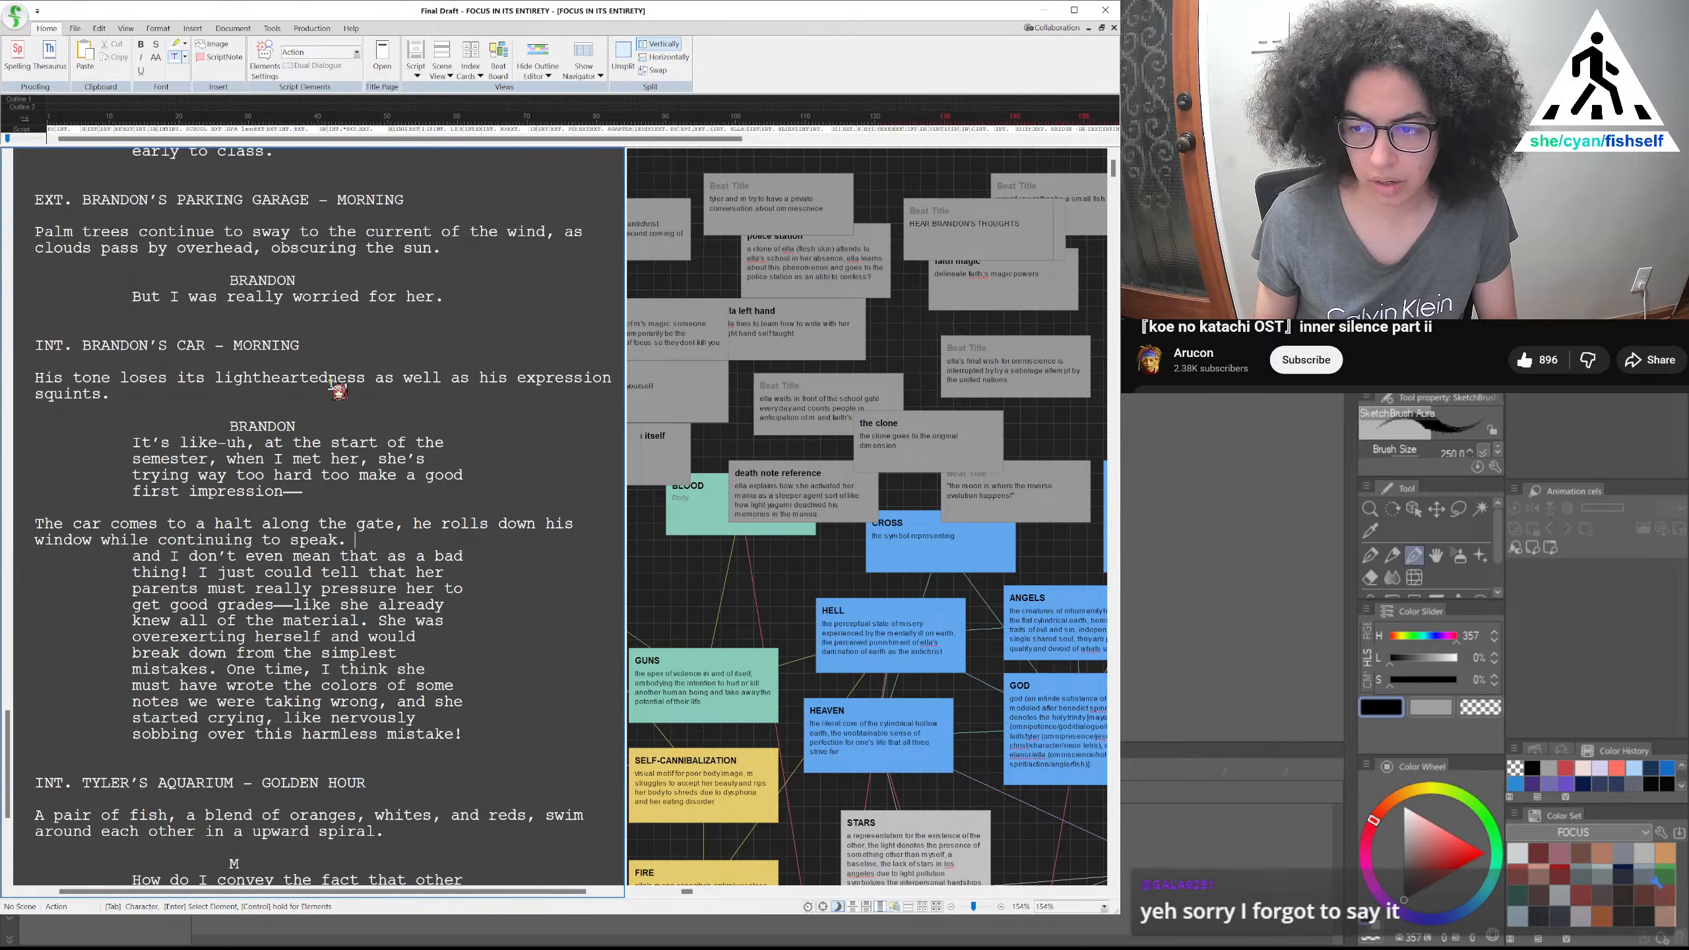
Add a BRANDON character cue above the dialogue "and I don't even mean that as a bad thing!"
key("Return")
key("Tab")
type("BRANDON")
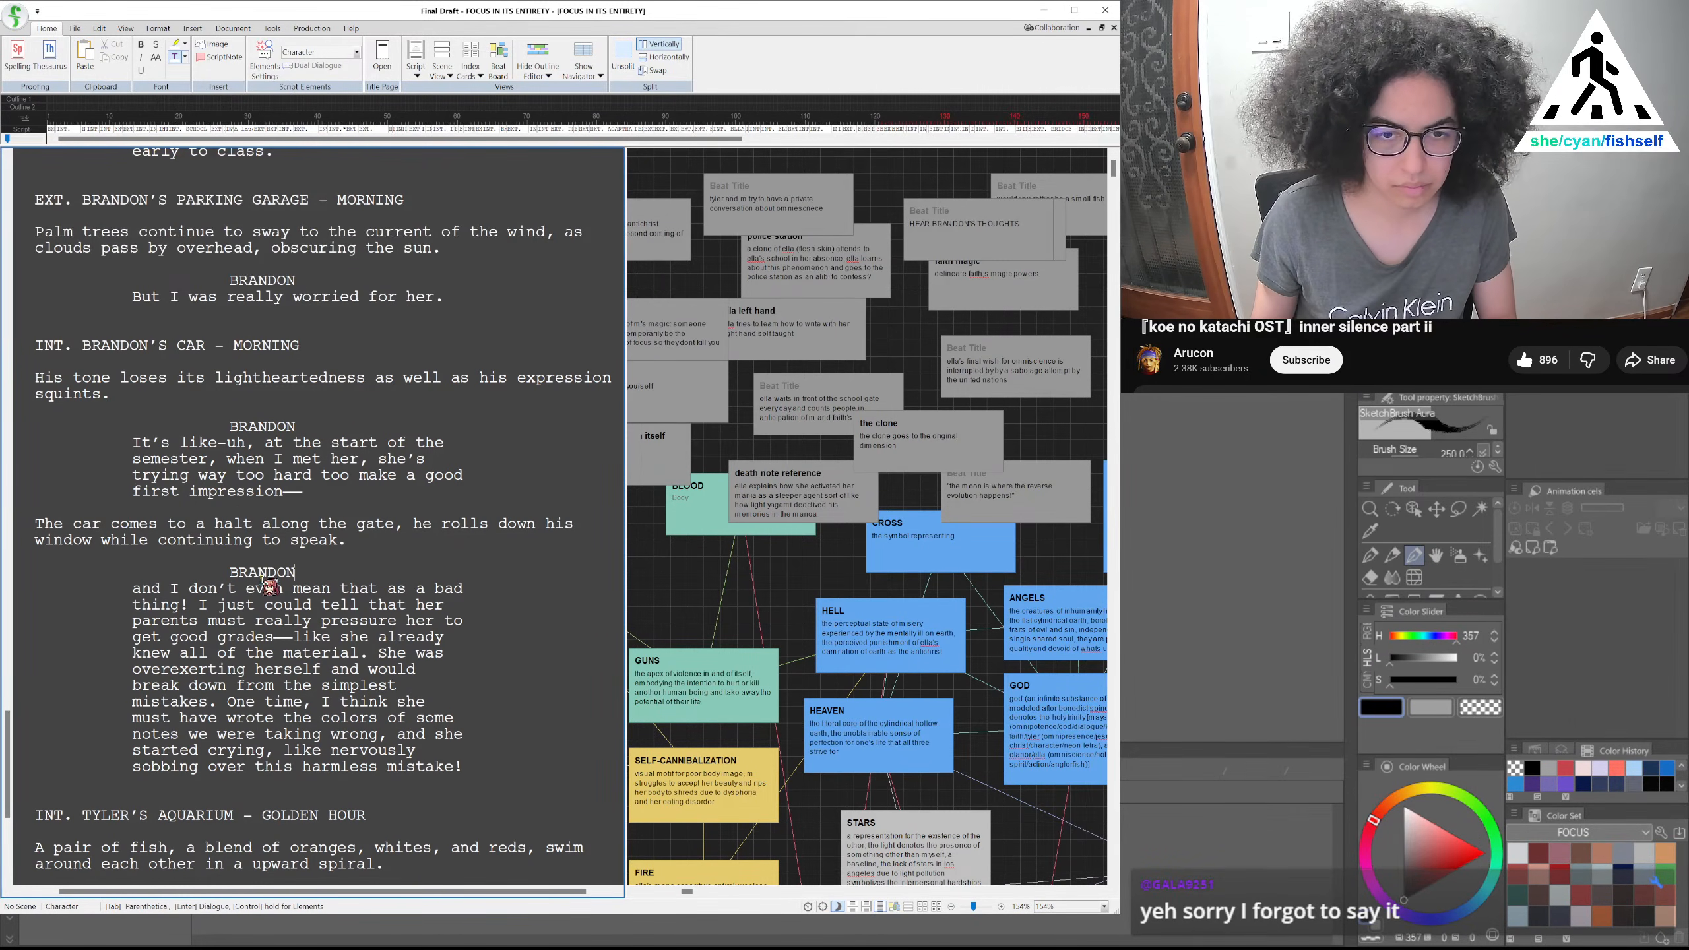
Break Brandon's speech after "a bad thing!" and open an empty action line before "I just could tell"
left_click(204, 605)
key("Return")
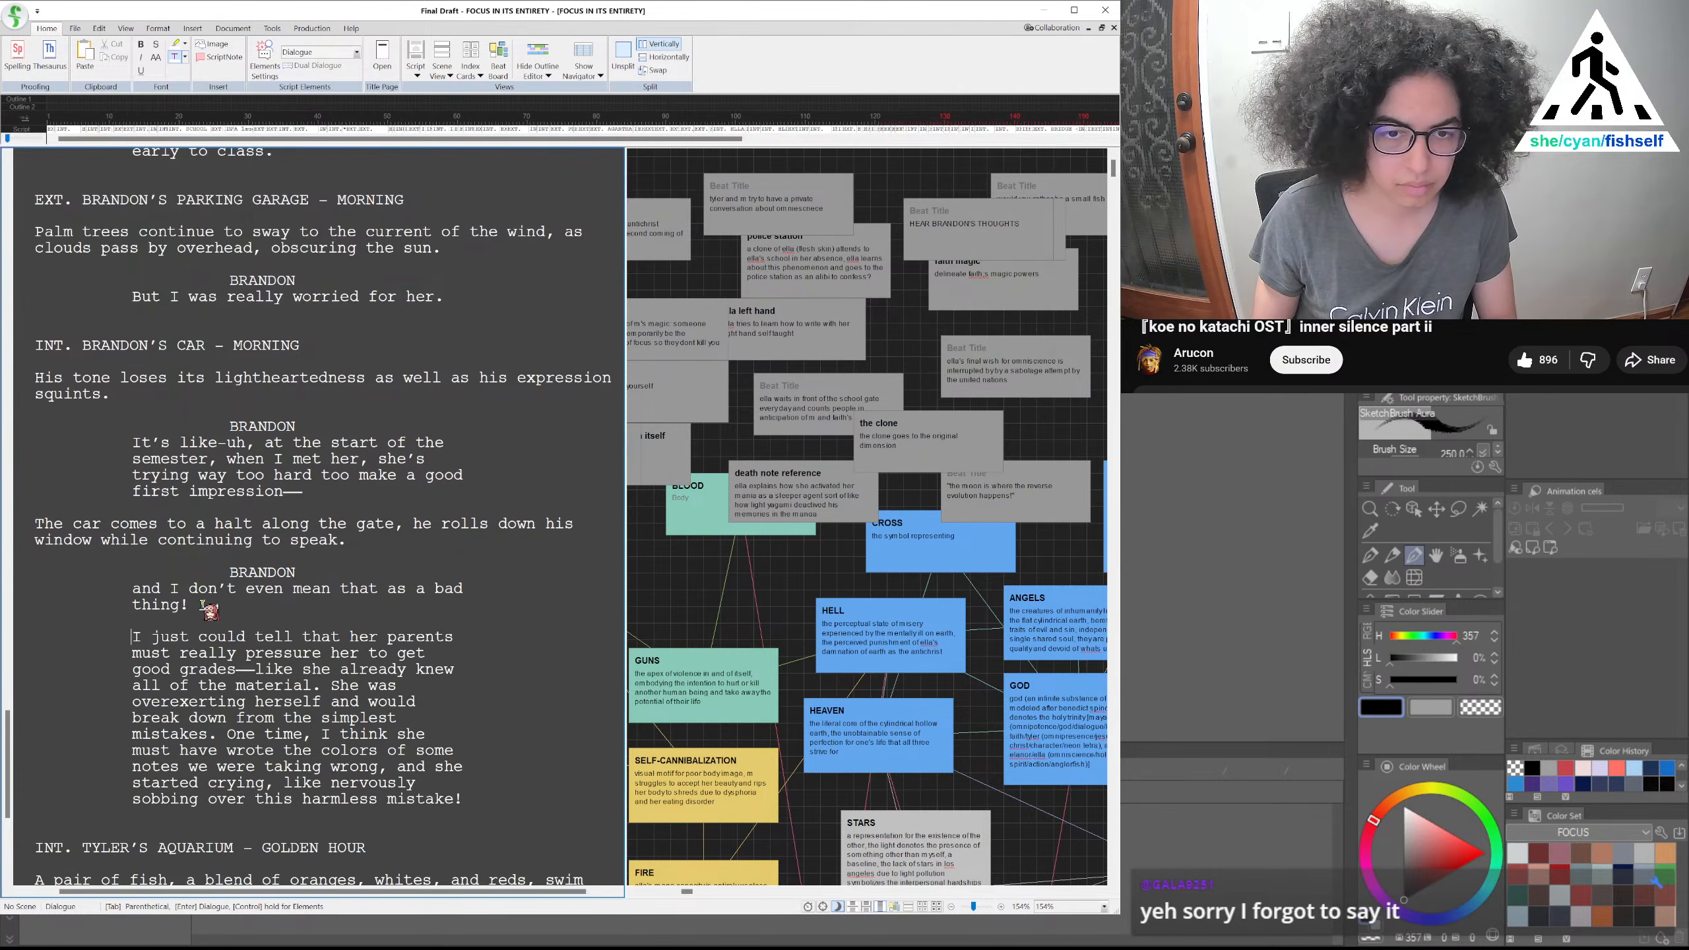
key("Return")
left_click(210, 639)
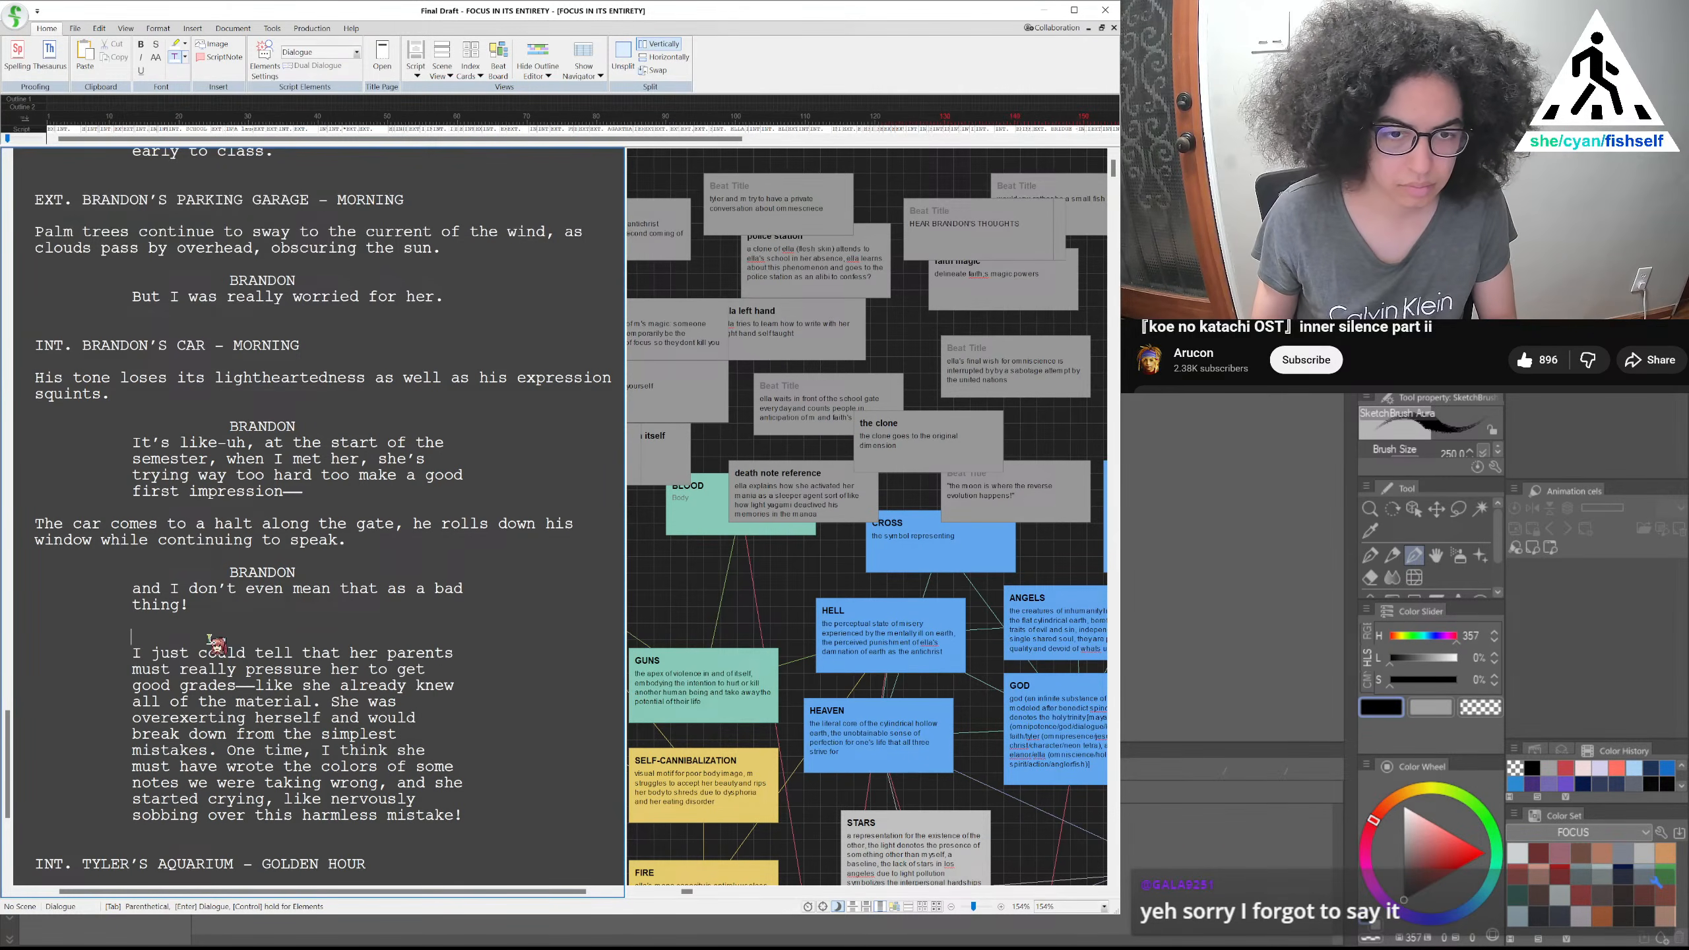
key("BackSpace")
key("BackSpace")
key("Return")
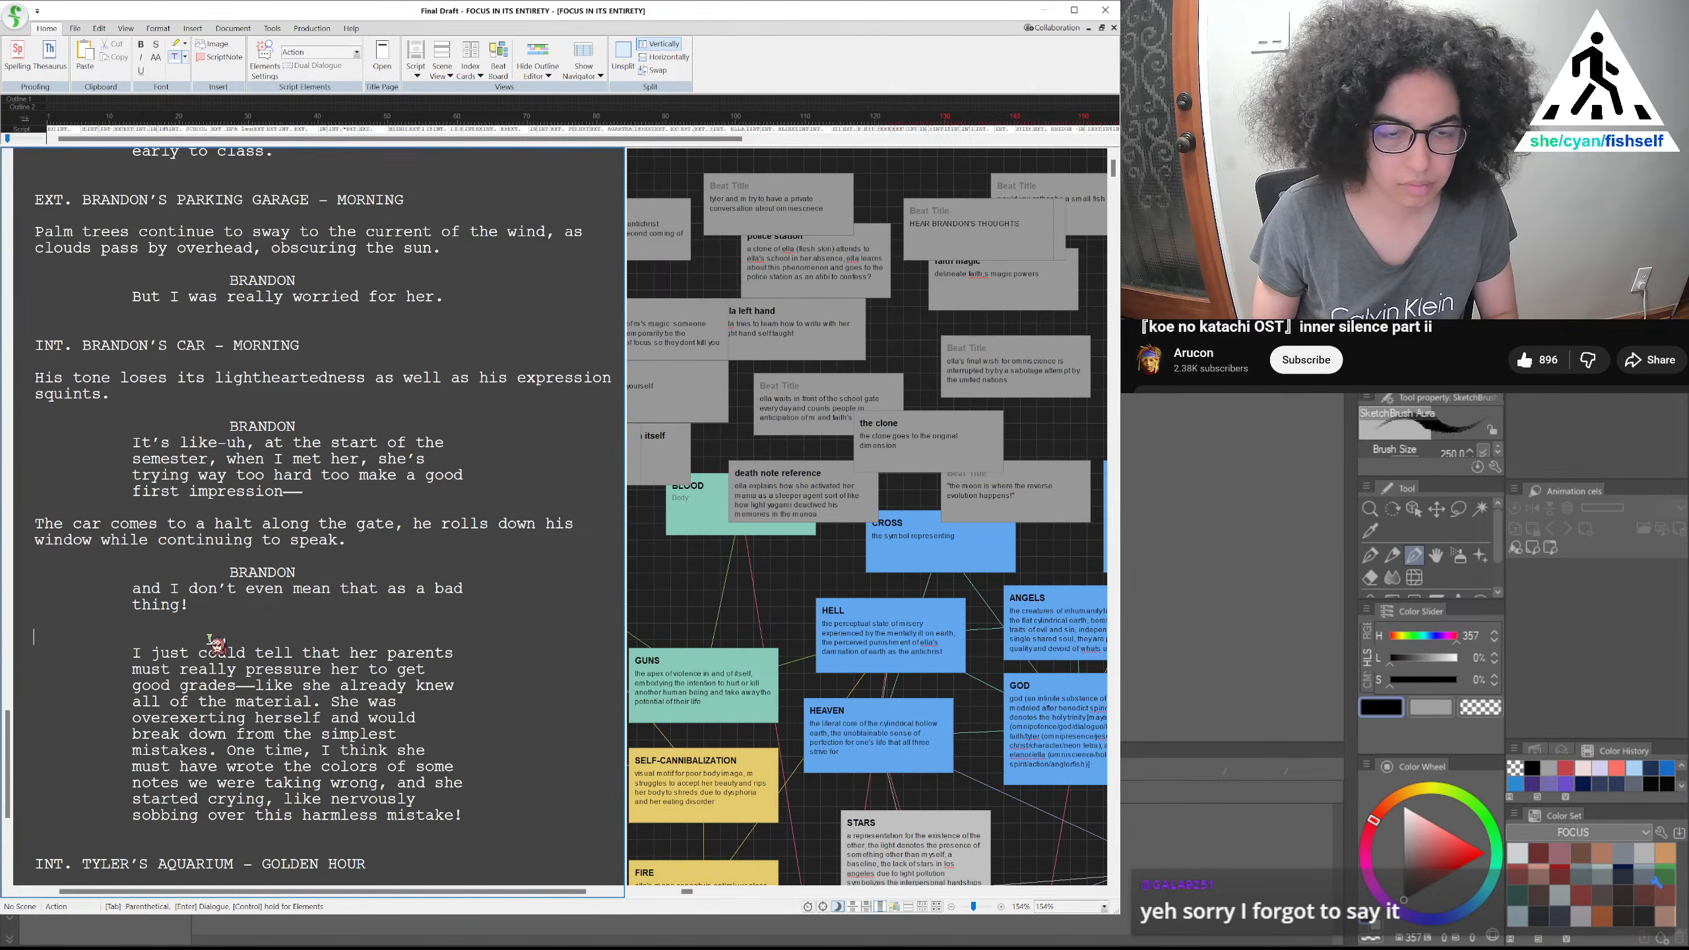
Begin the new action line with "He reaches for the glove compartment, pulling"
type("H")
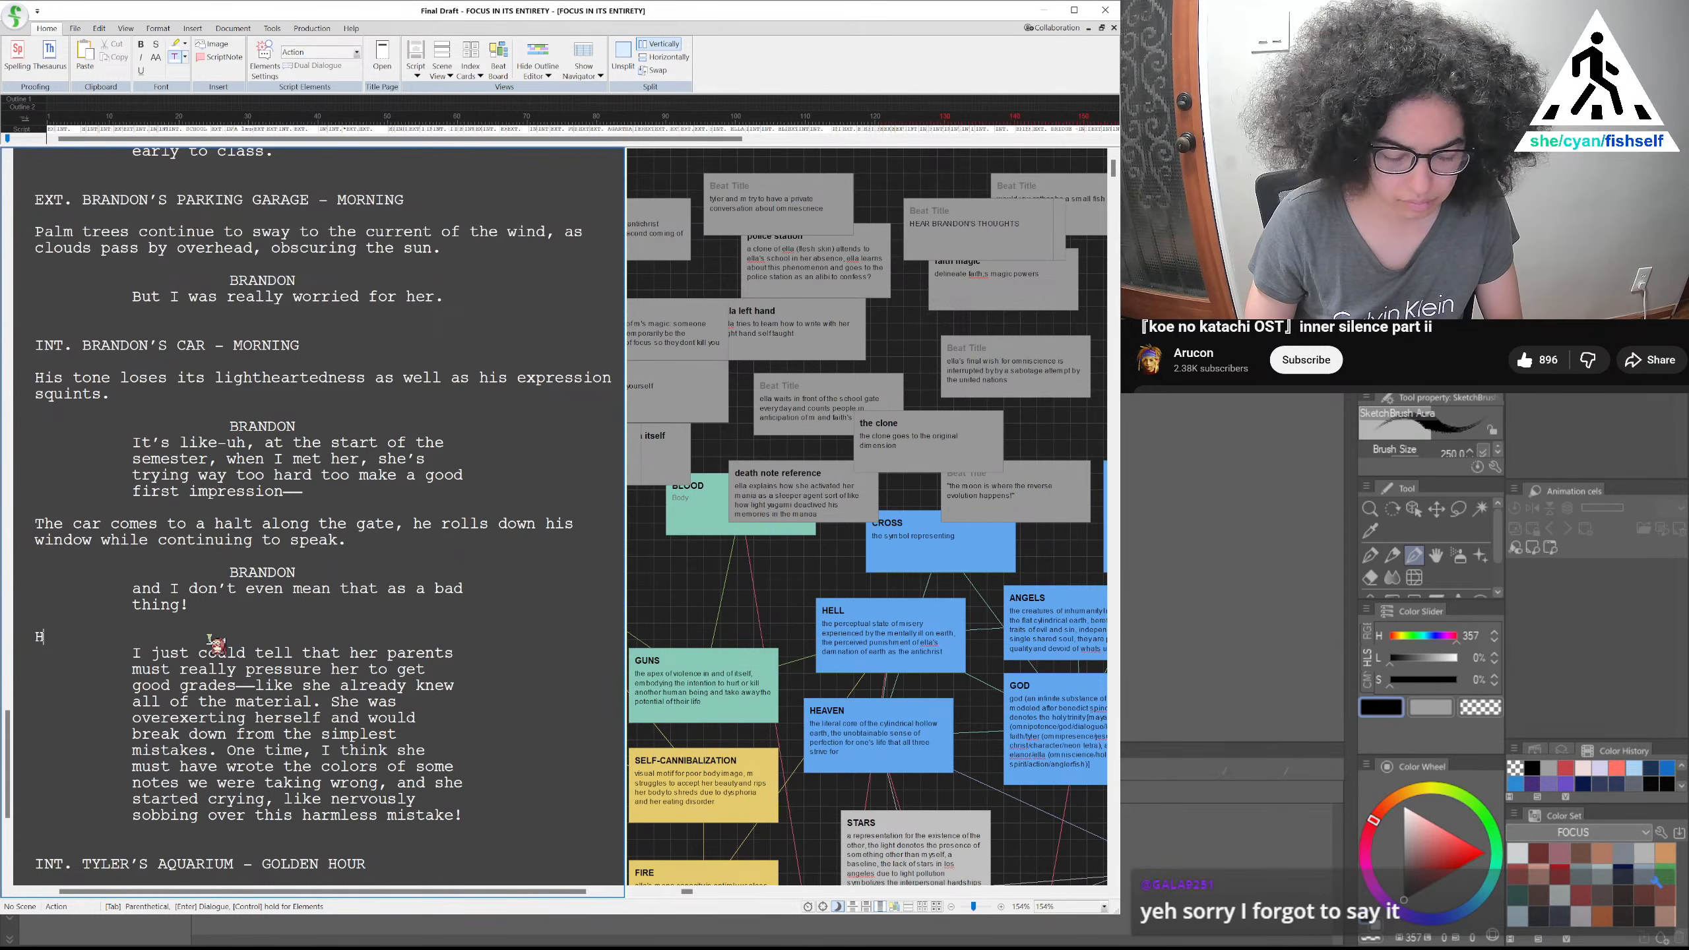
type("e")
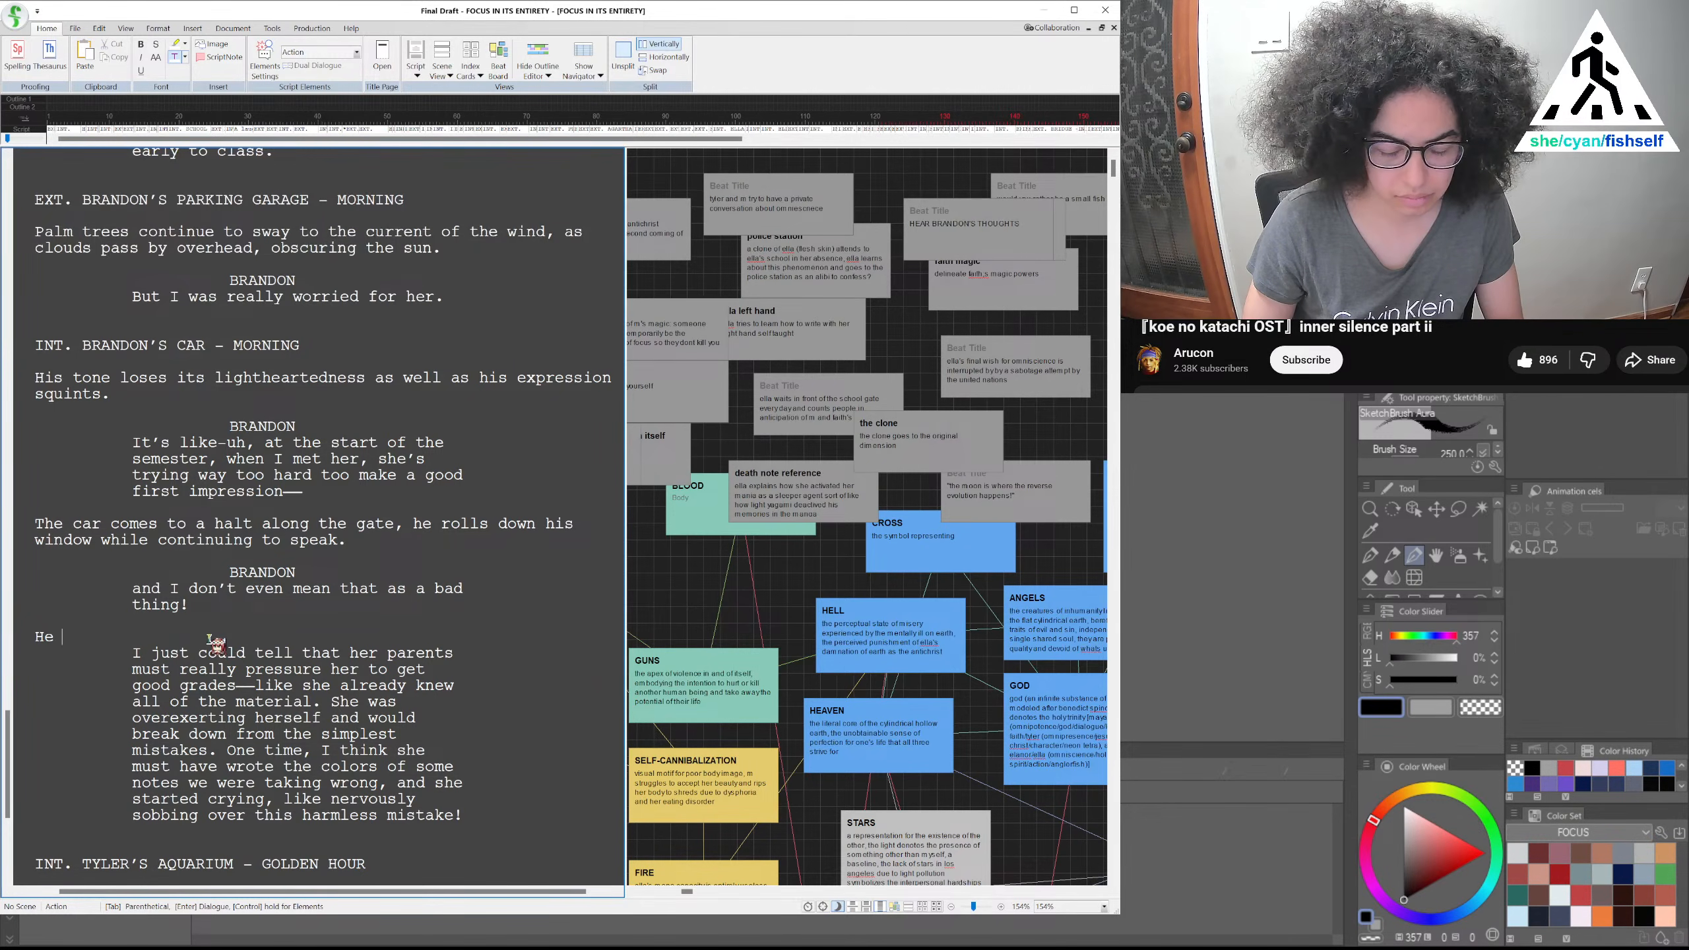
type("reaches for")
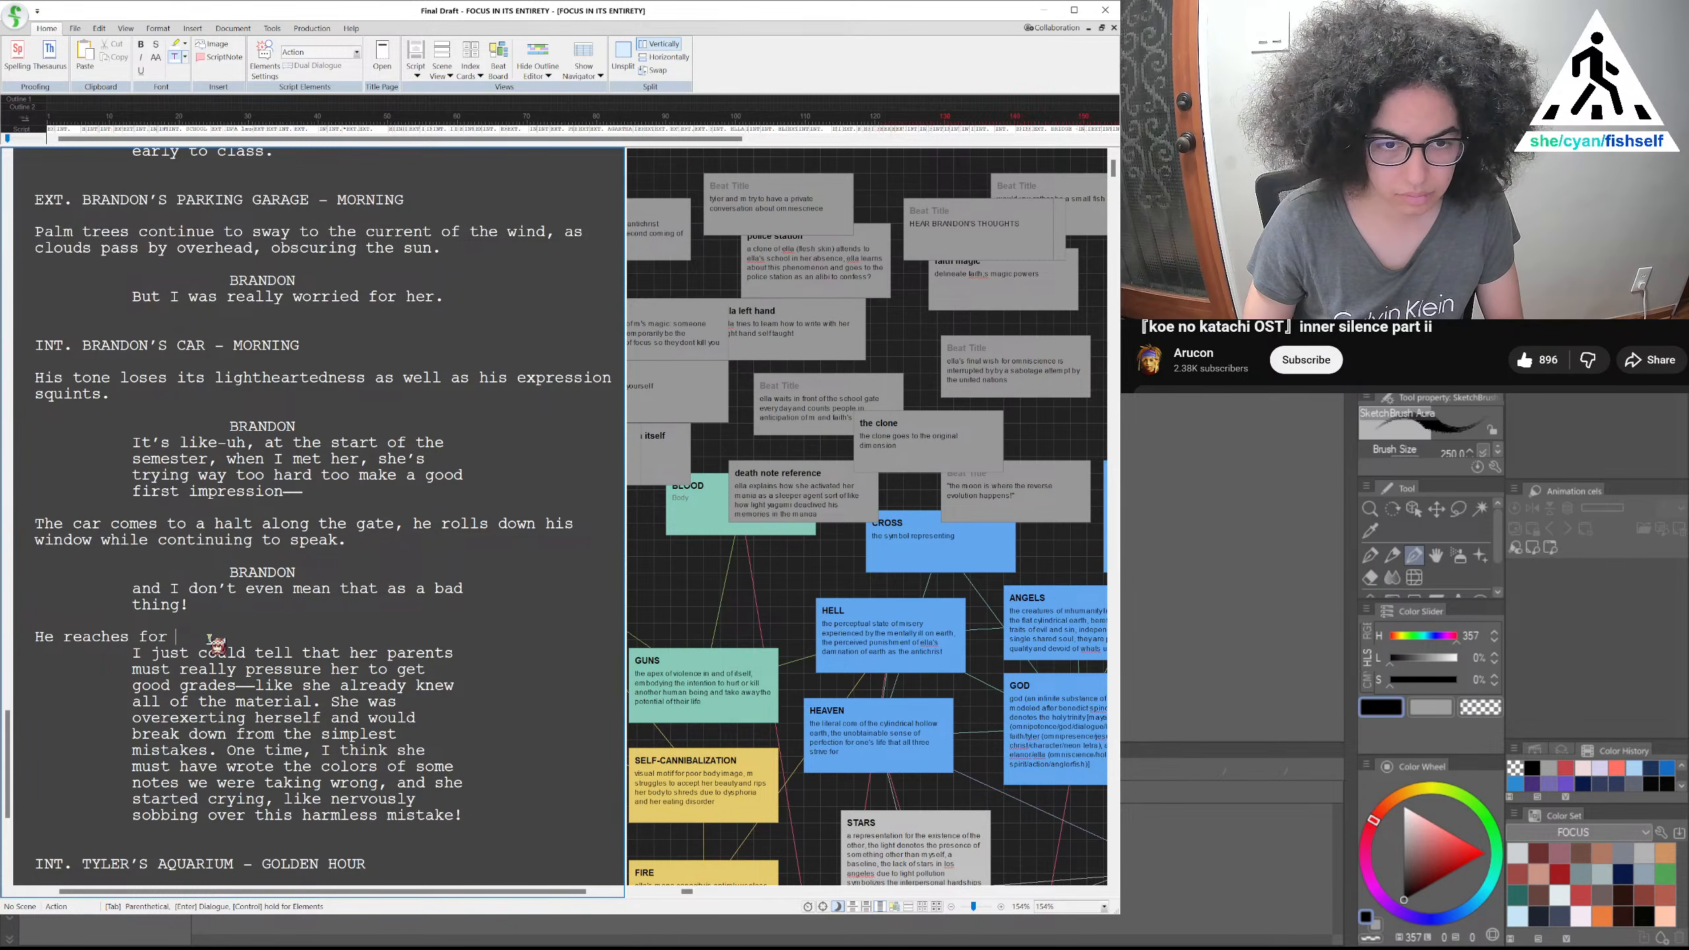
type(" his")
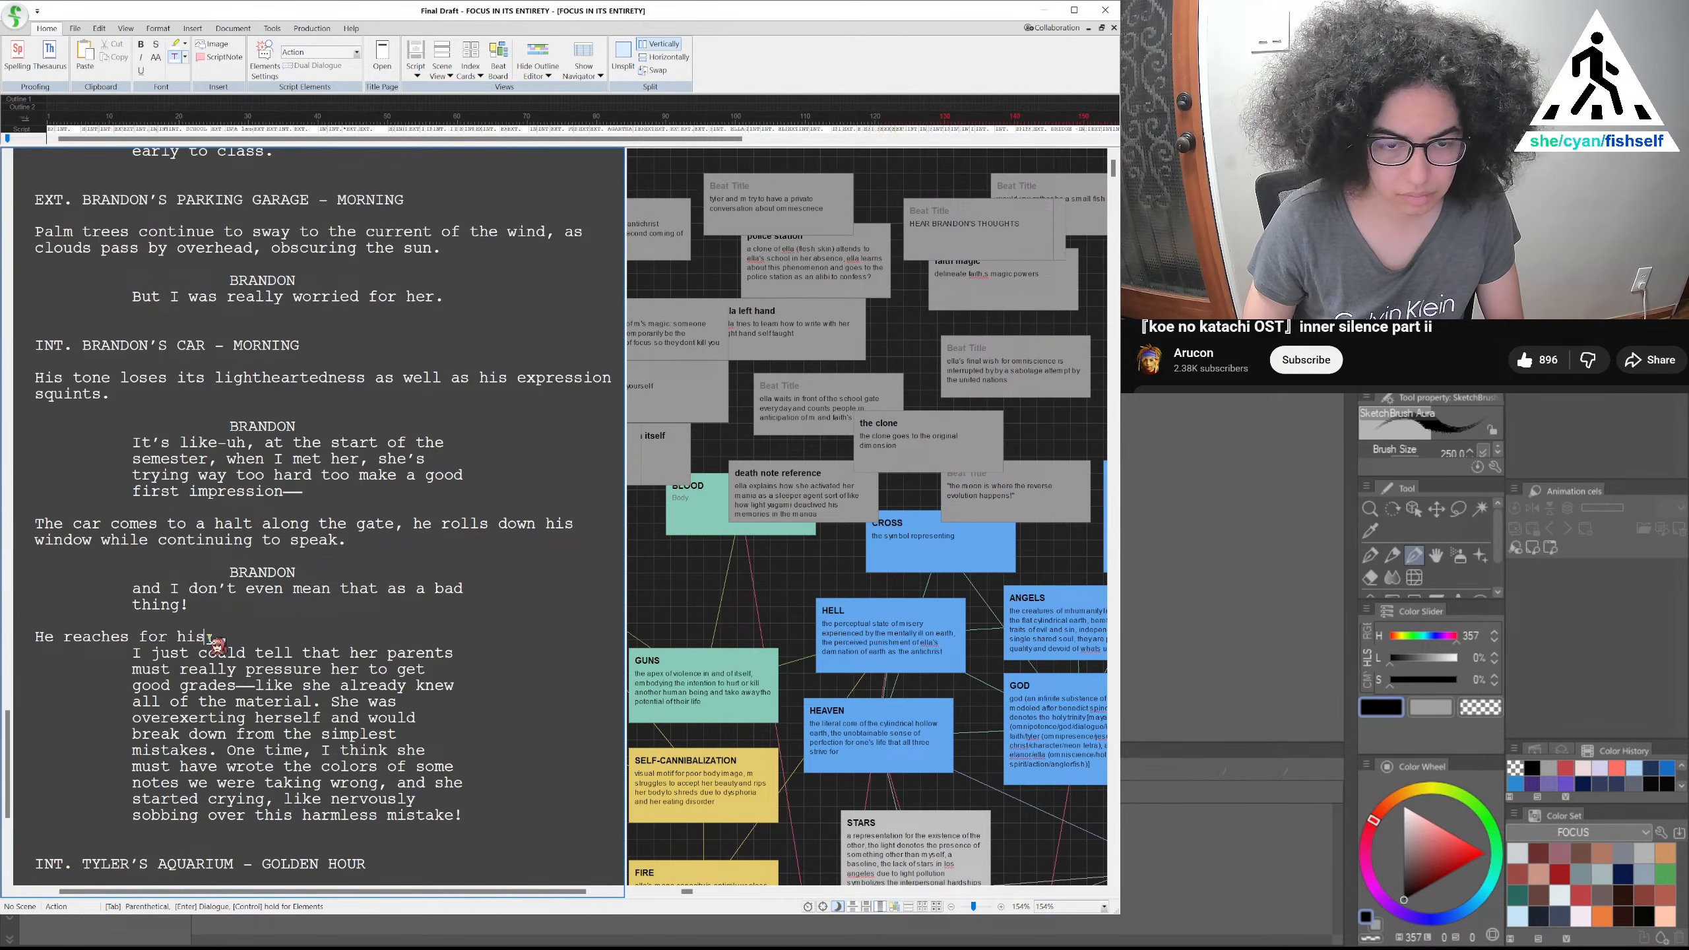
key("BackSpace")
key("BackSpace")
key("BackSpace")
type("a")
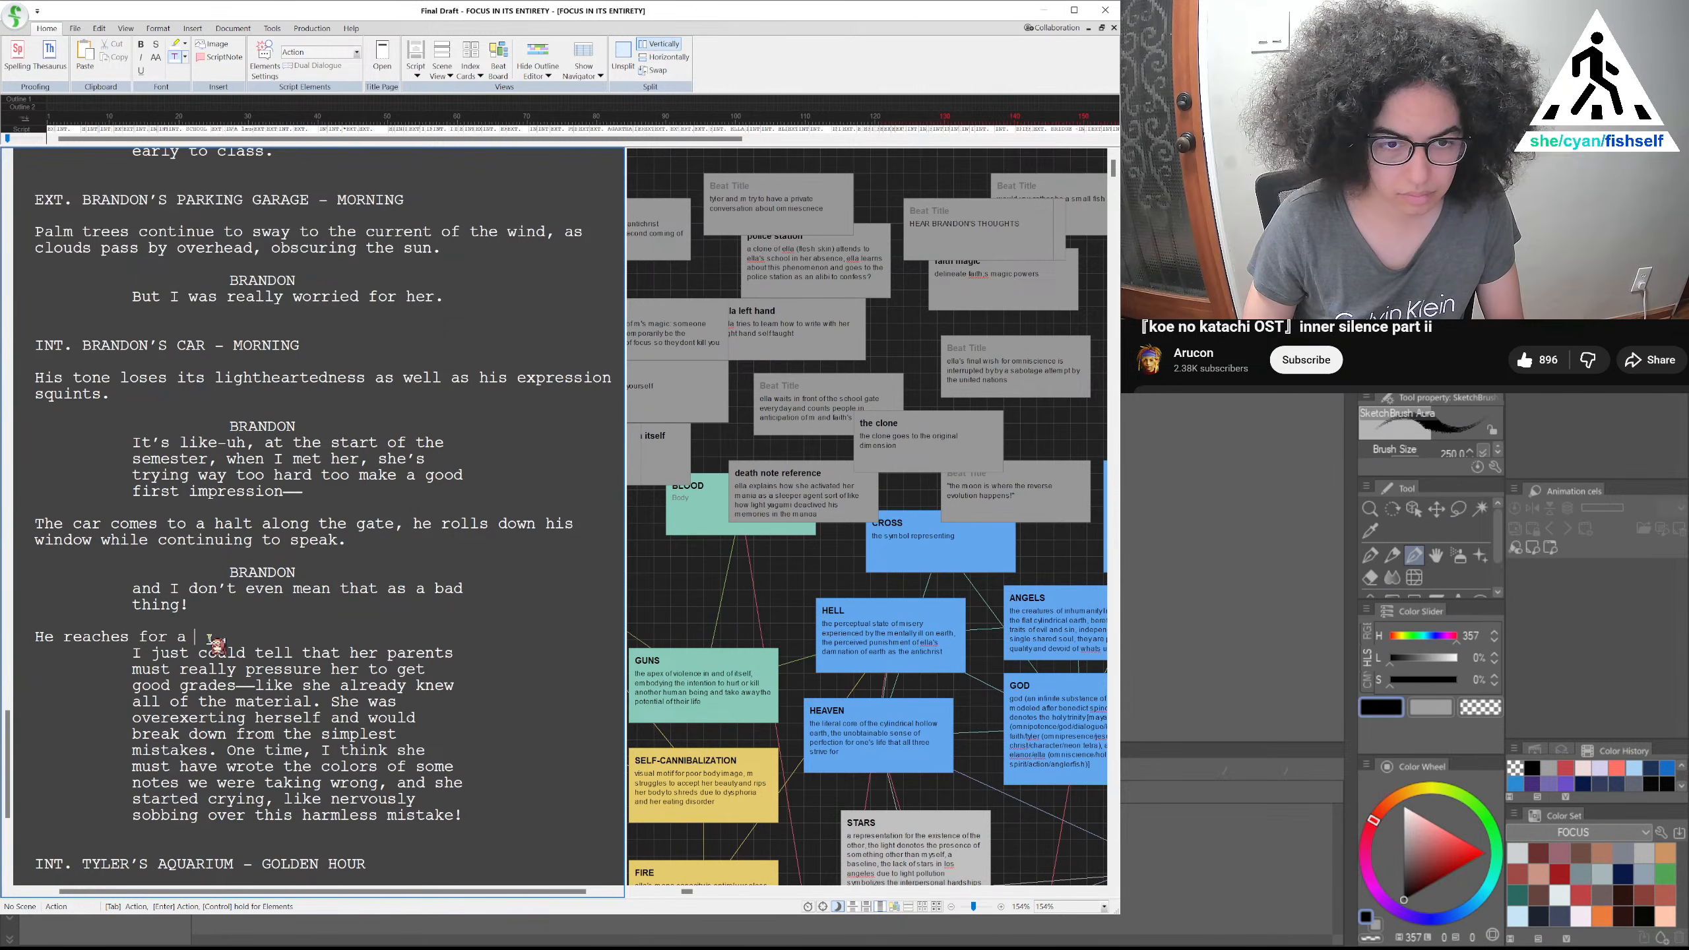
key("BackSpace")
key("BackSpace")
type("the g")
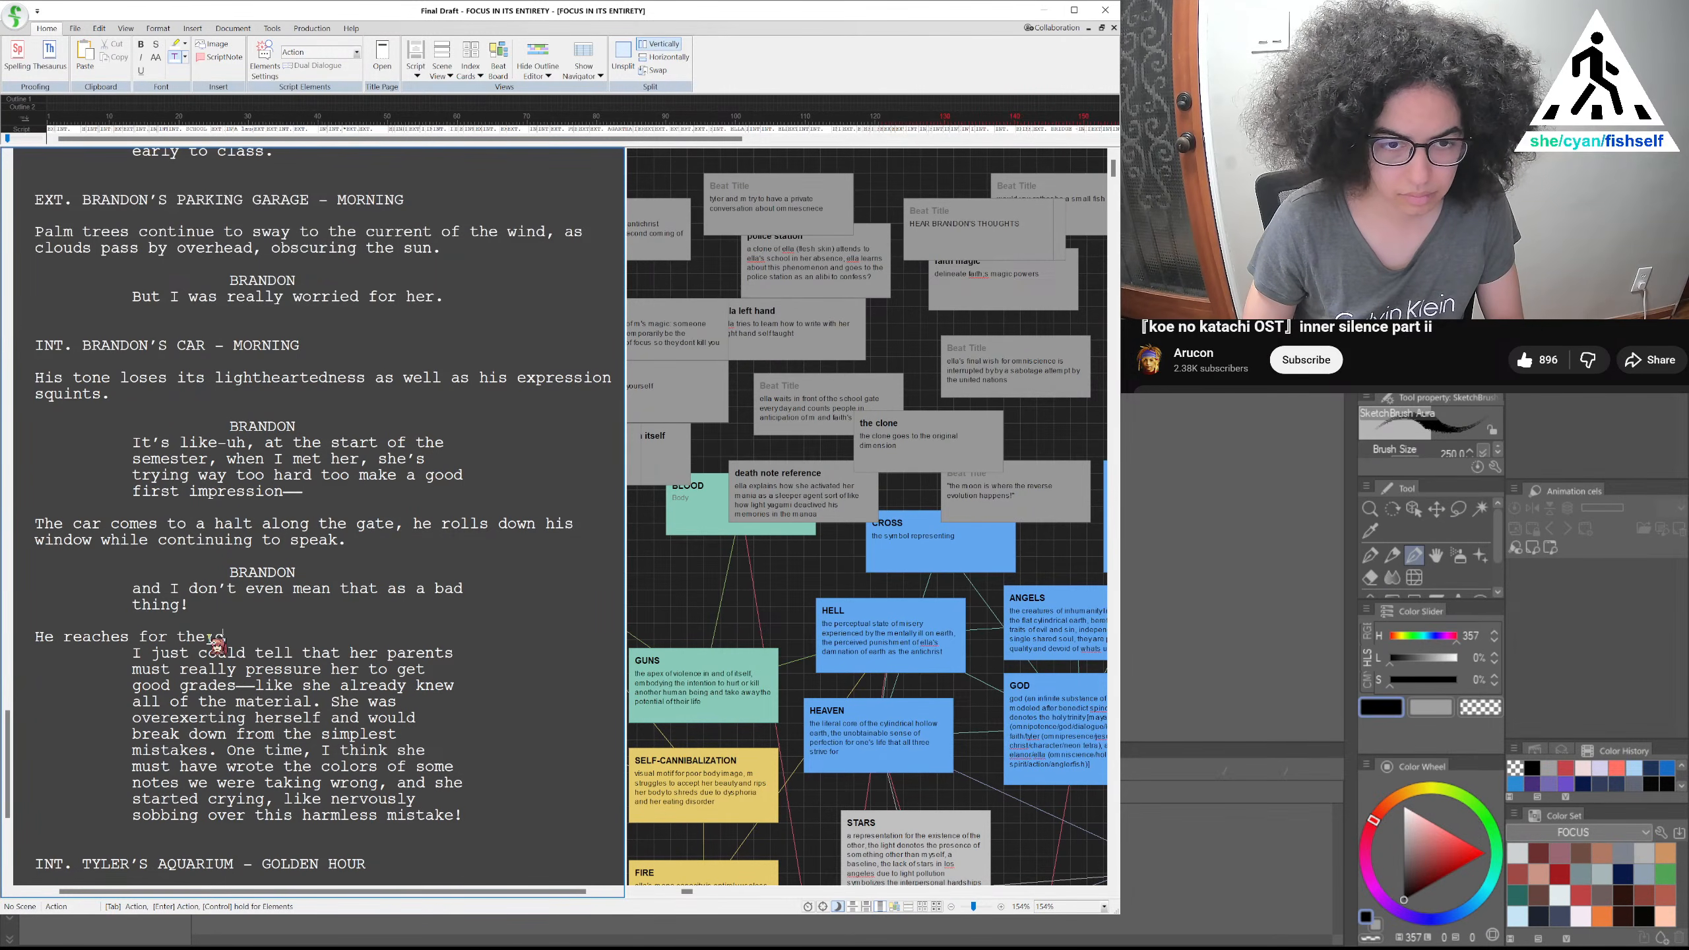
type("love compartment, pulling")
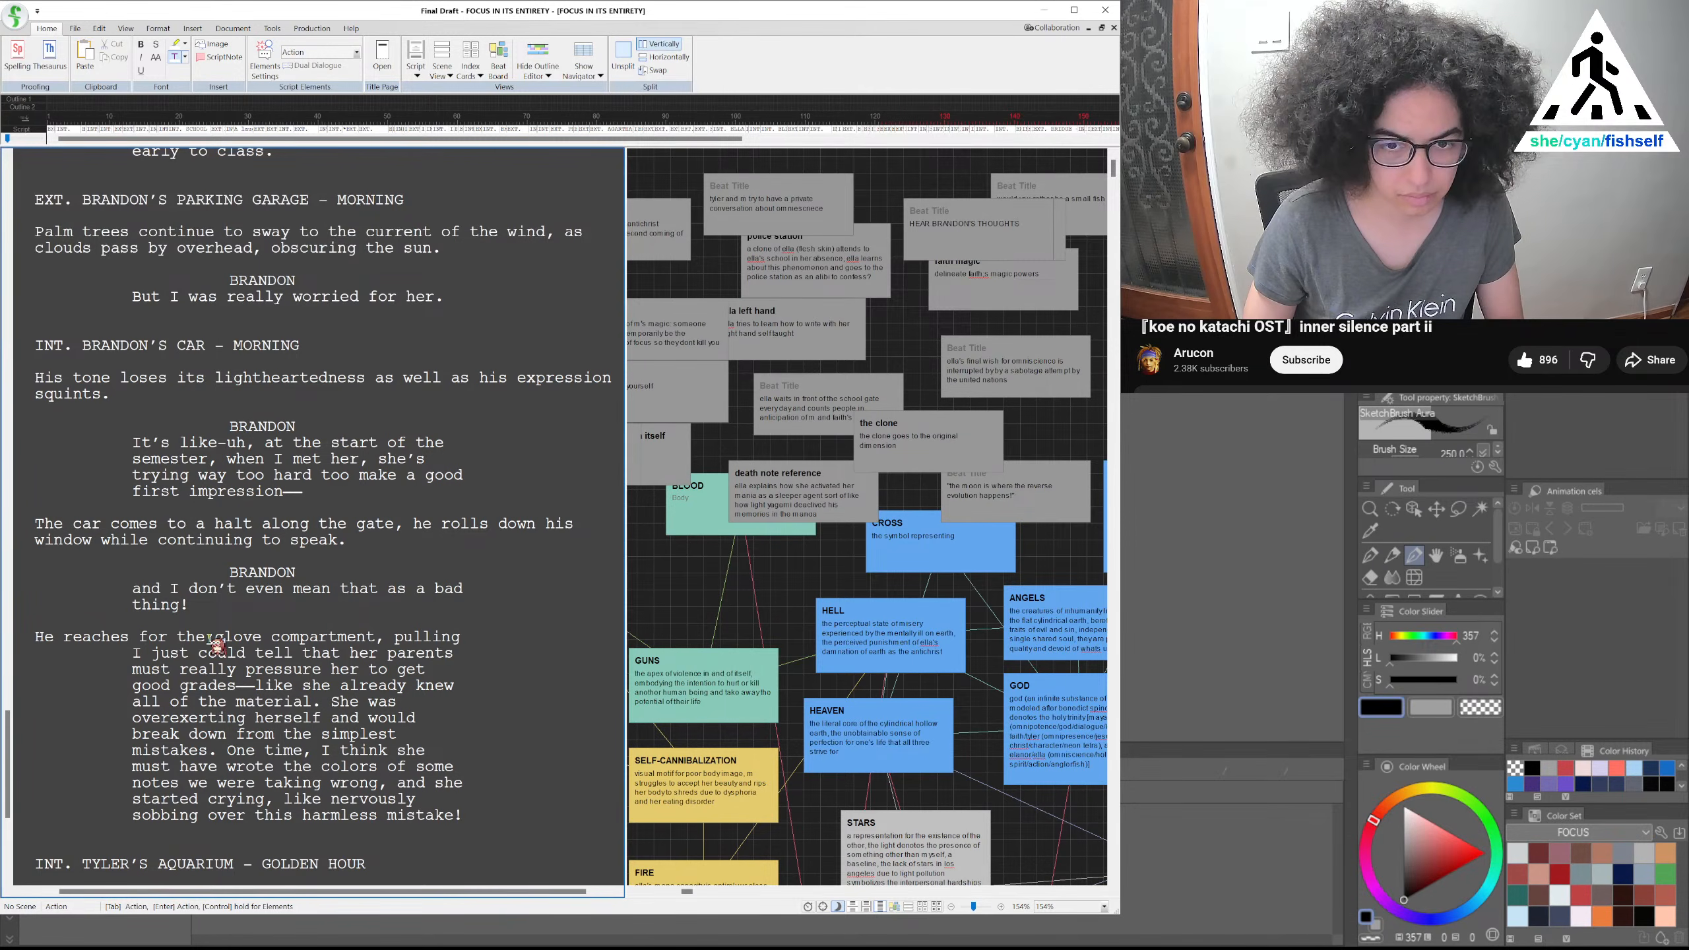
type(" out a card")
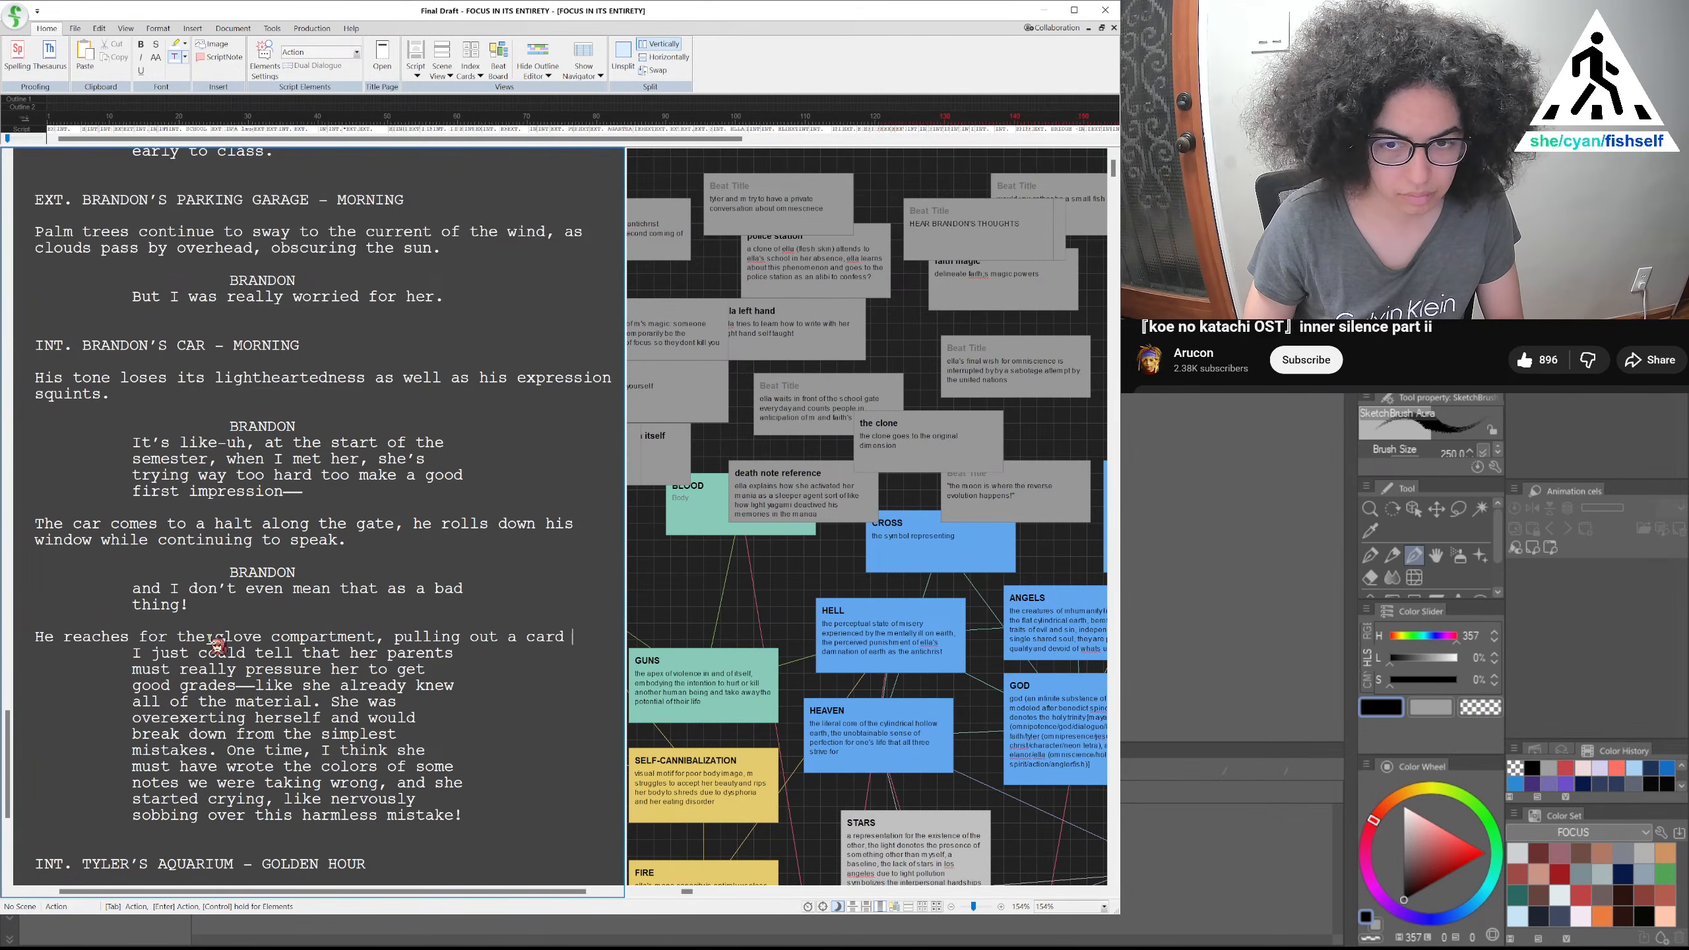
key("BackSpace")
key("BackSpace")
type("as he closes it")
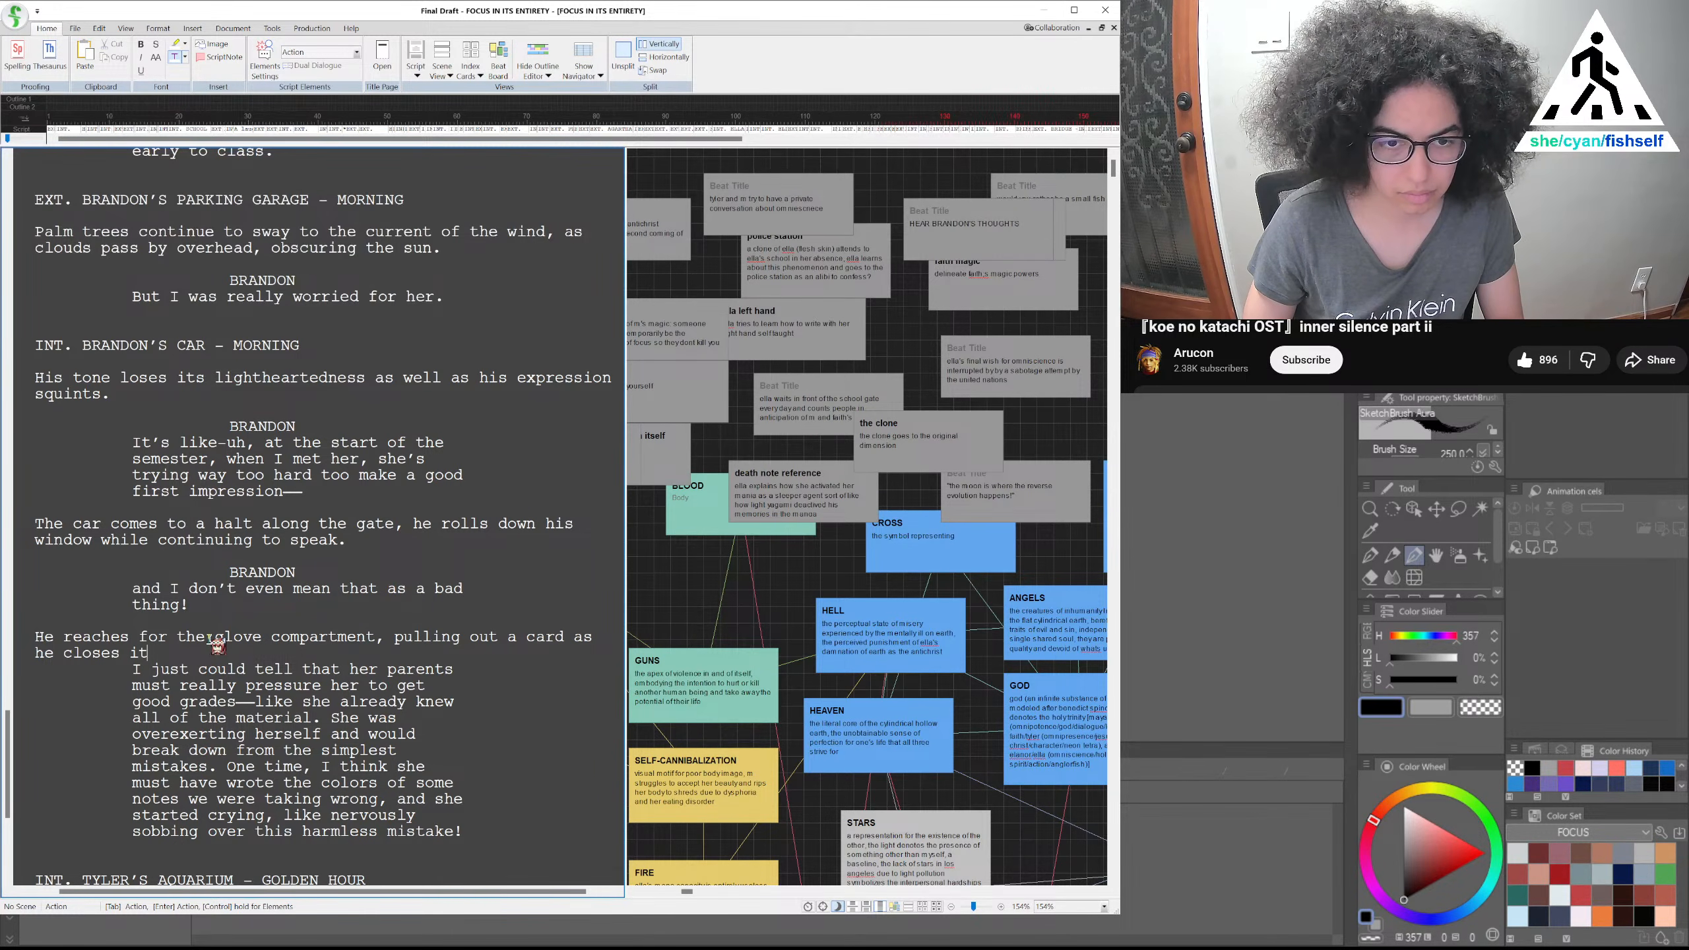
key("BackSpace")
key("BackSpace")
type("the")
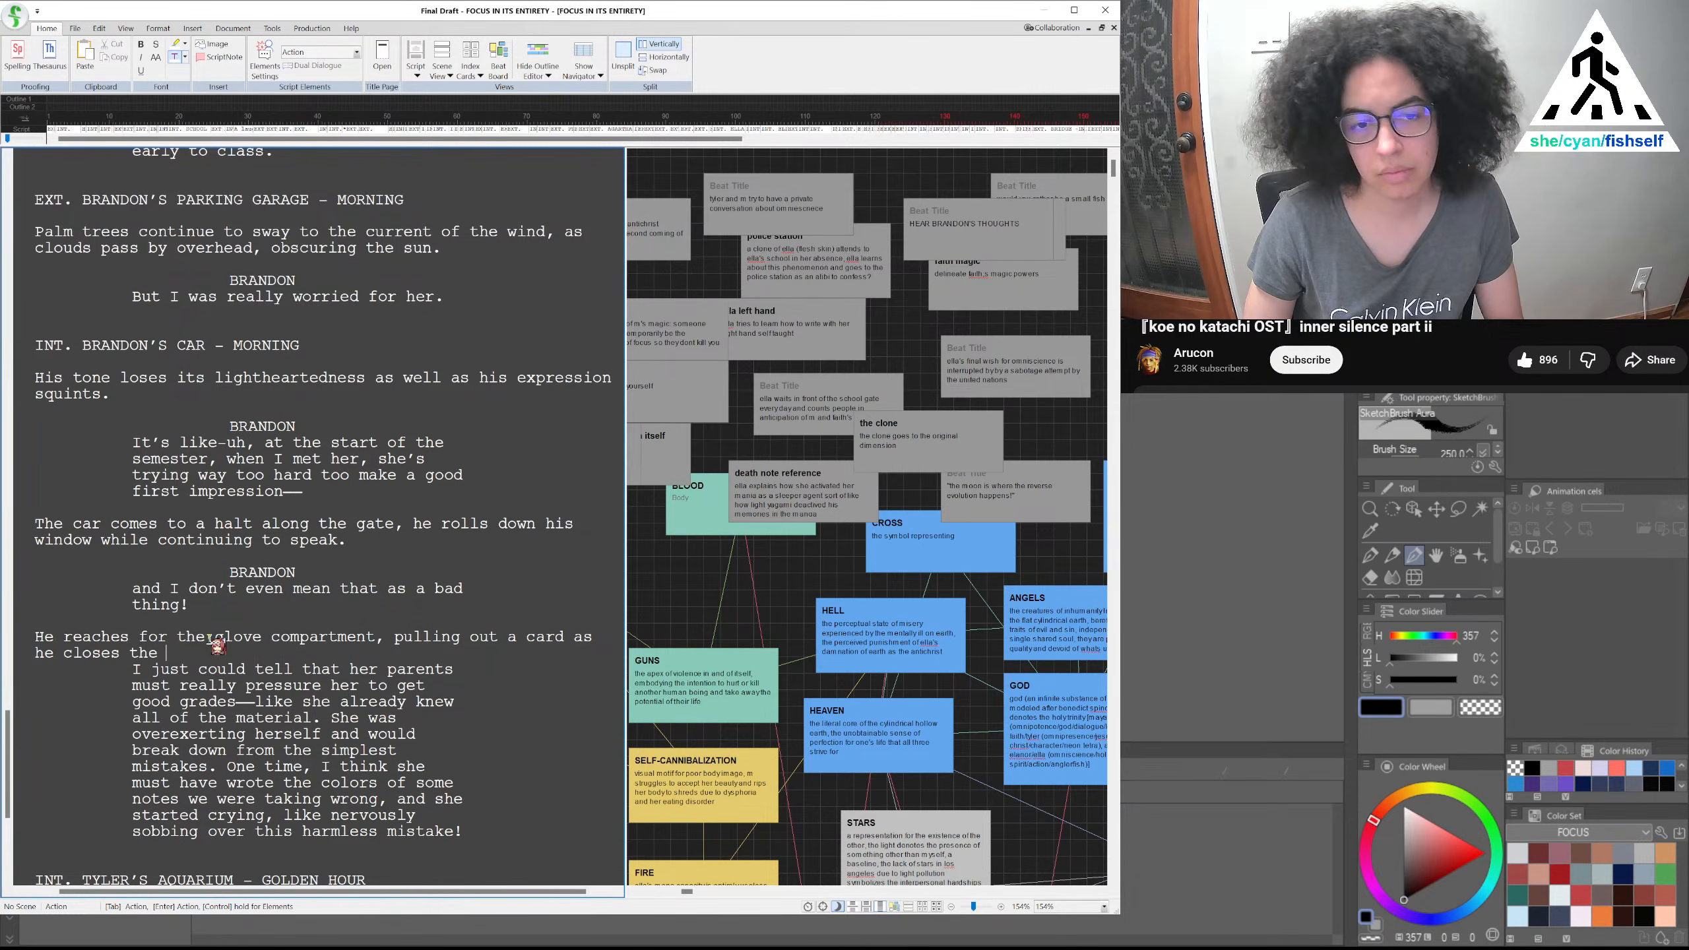
key("ctrl+BackSpace")
key("ctrl+BackSpace")
key("ctrl+BackSpace")
key("ctrl+BackSpace")
key("ctrl+BackSpace")
key("ctrl+BackSpace")
key("ctrl+BackSpace")
Complete the glove compartment action line with "out a card and pressing it against a machine outside the car."
type("out a card and")
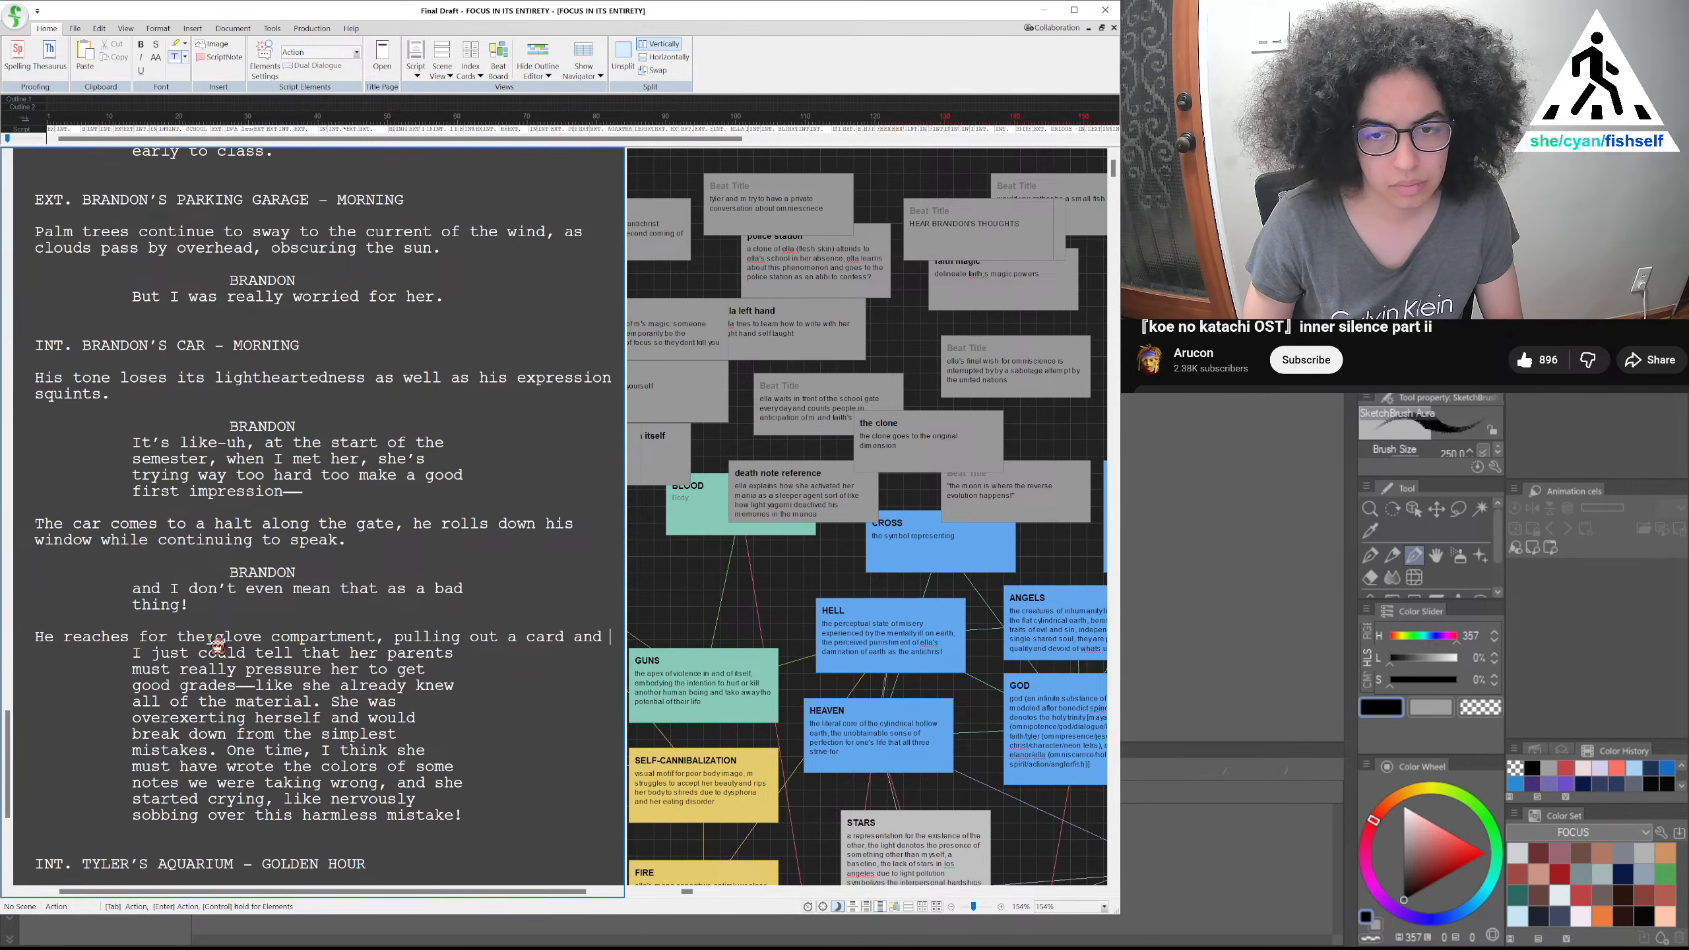
type(" p")
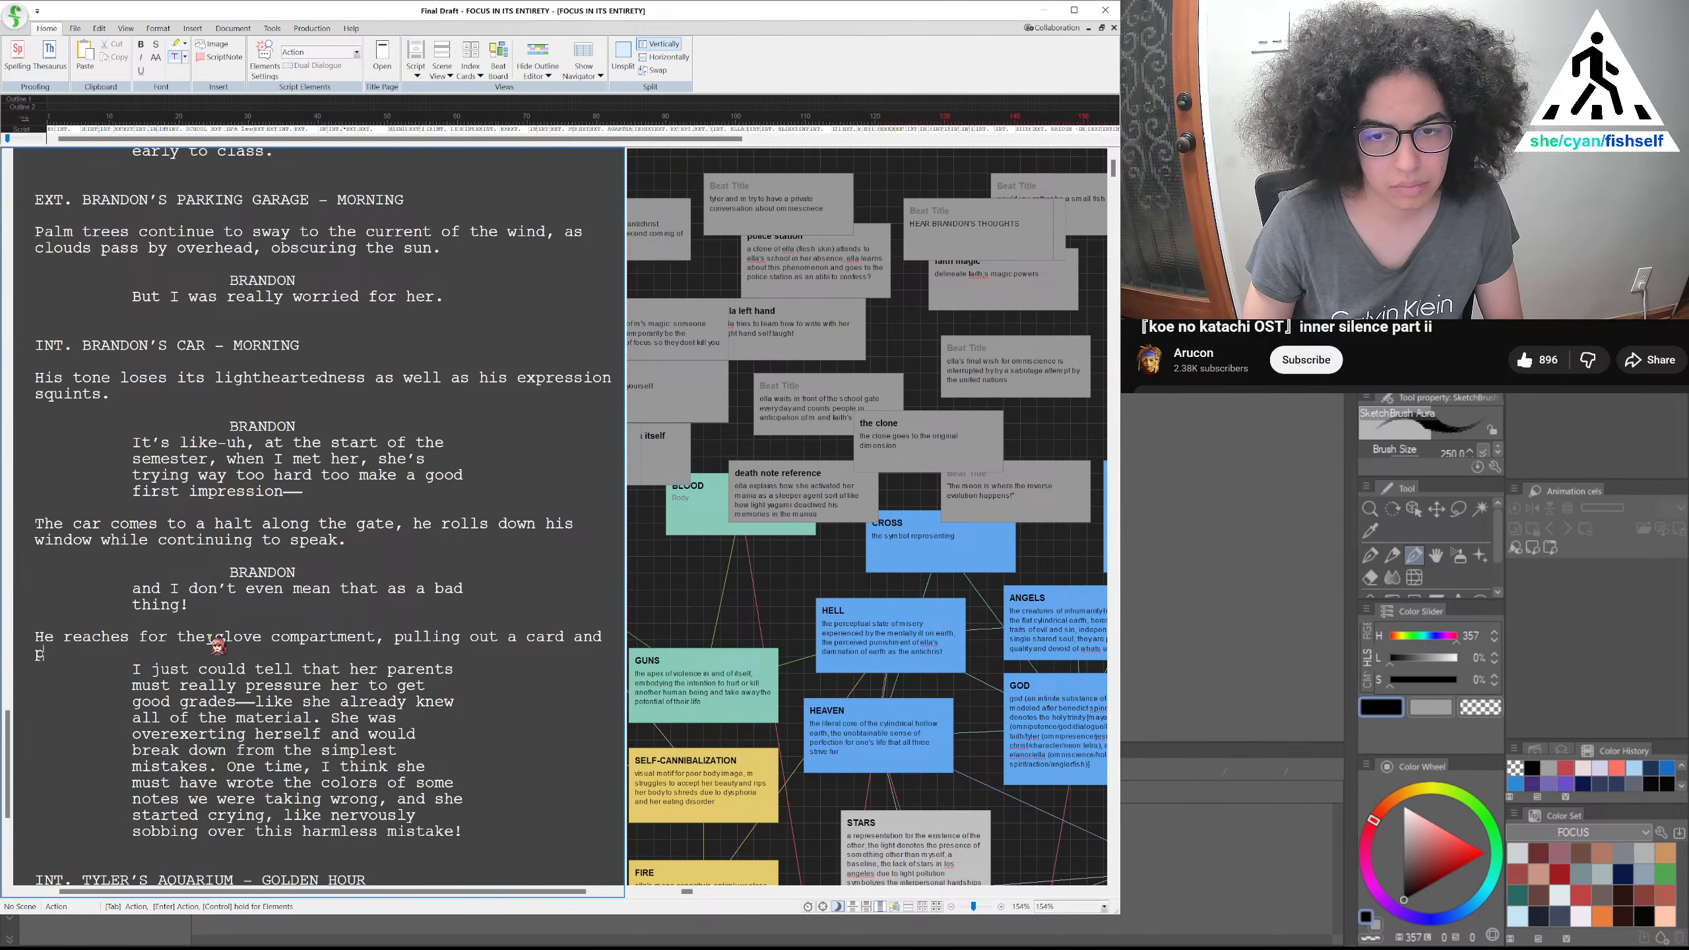
type("ressing it aga")
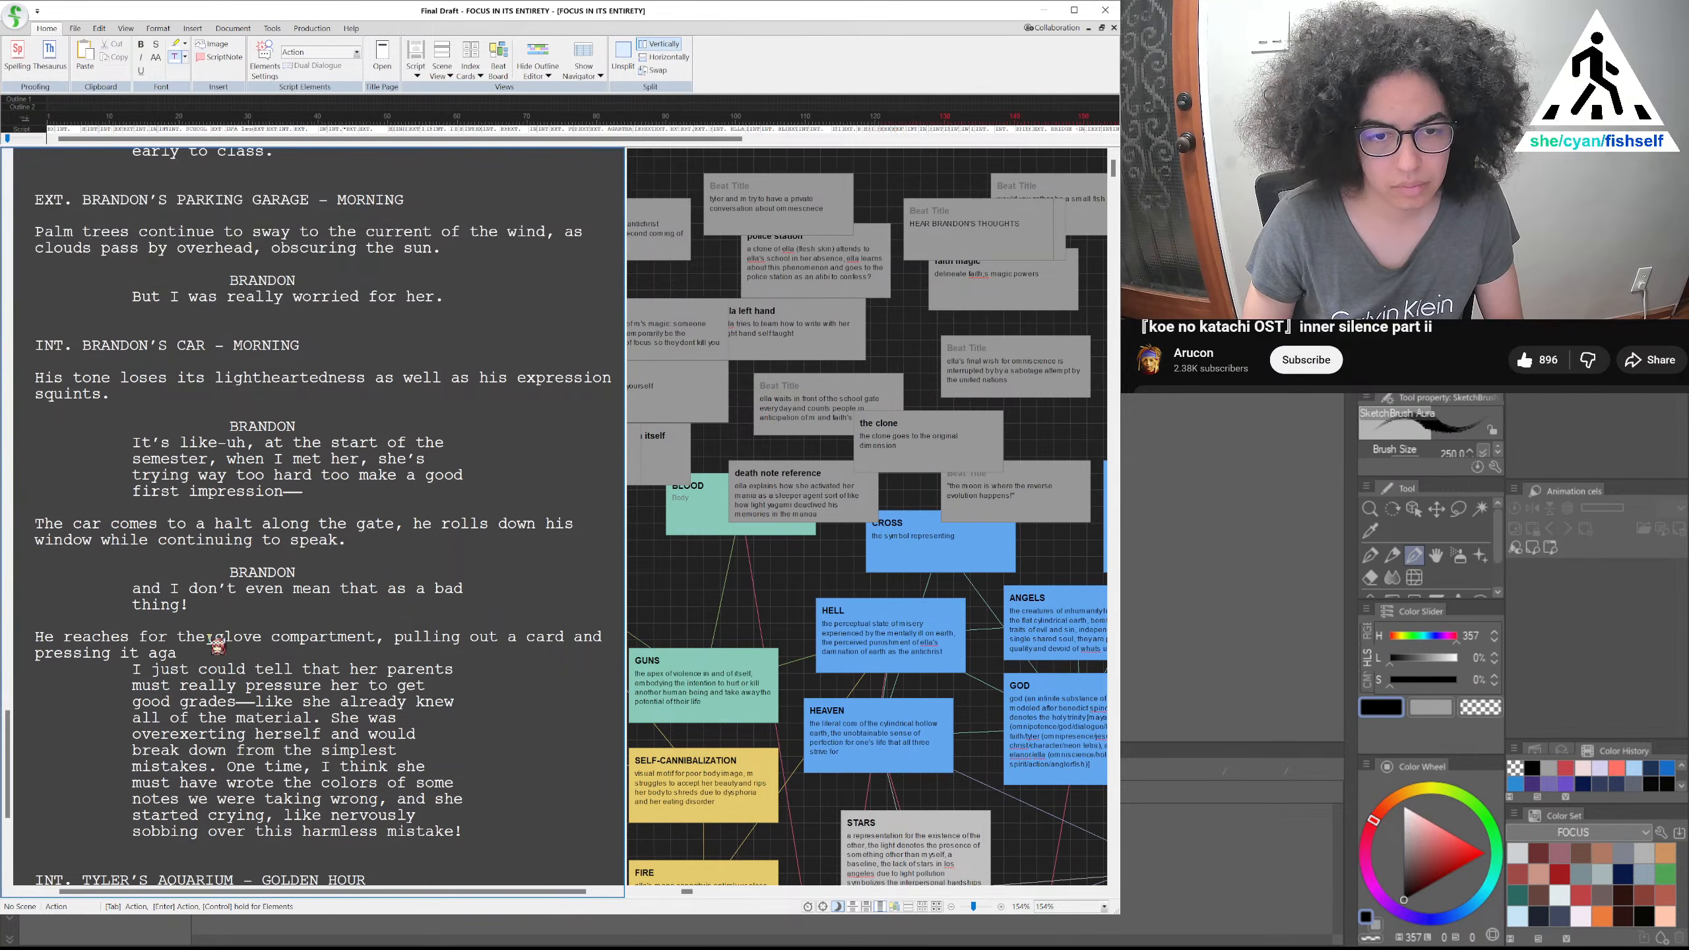
type("inst a machine outside the card")
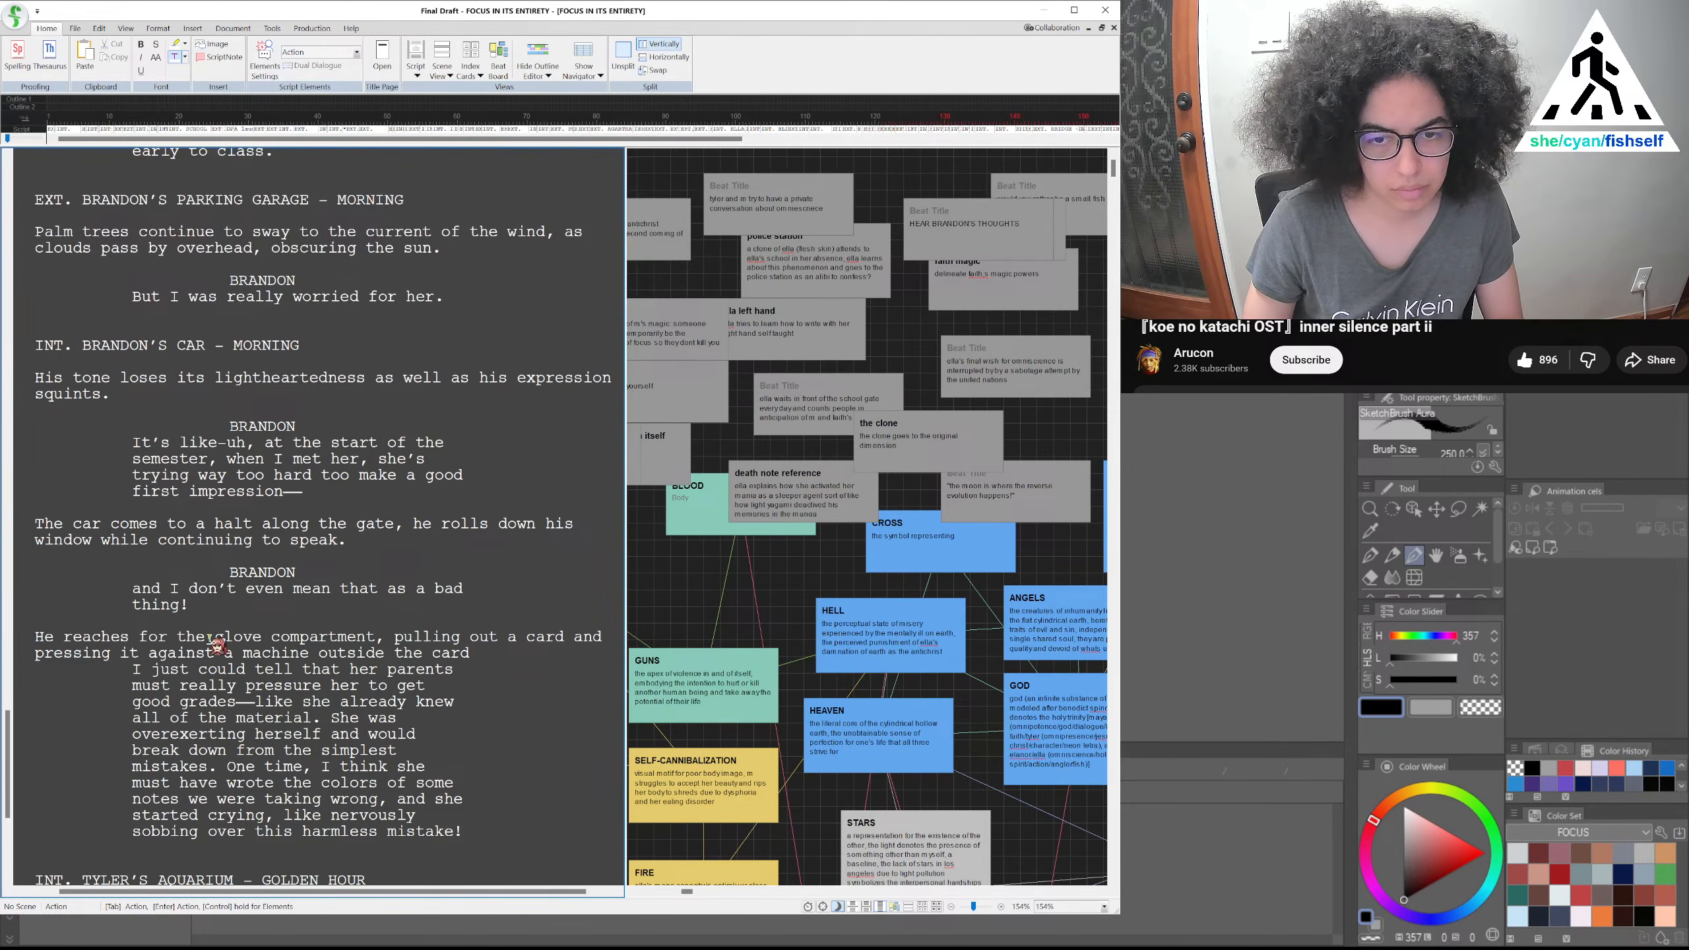
key("BackSpace")
key("BackSpace")
type("d")
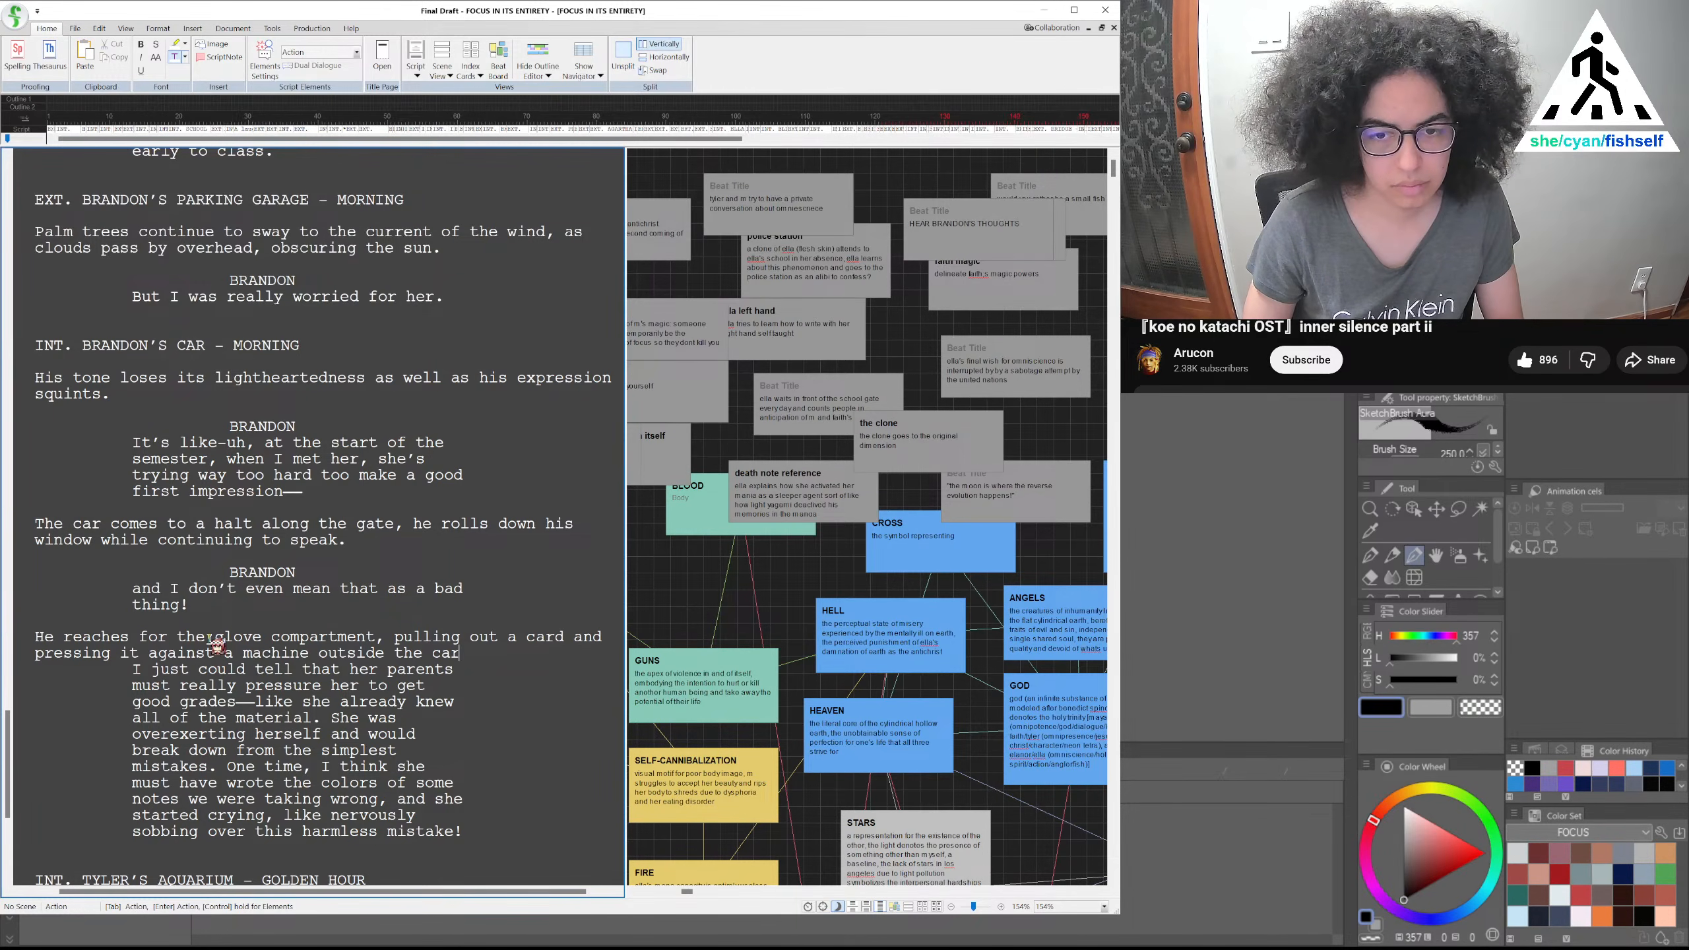
Add a BRANDON character cue between the glove compartment action line and "I just could tell that her parents"
key("Return")
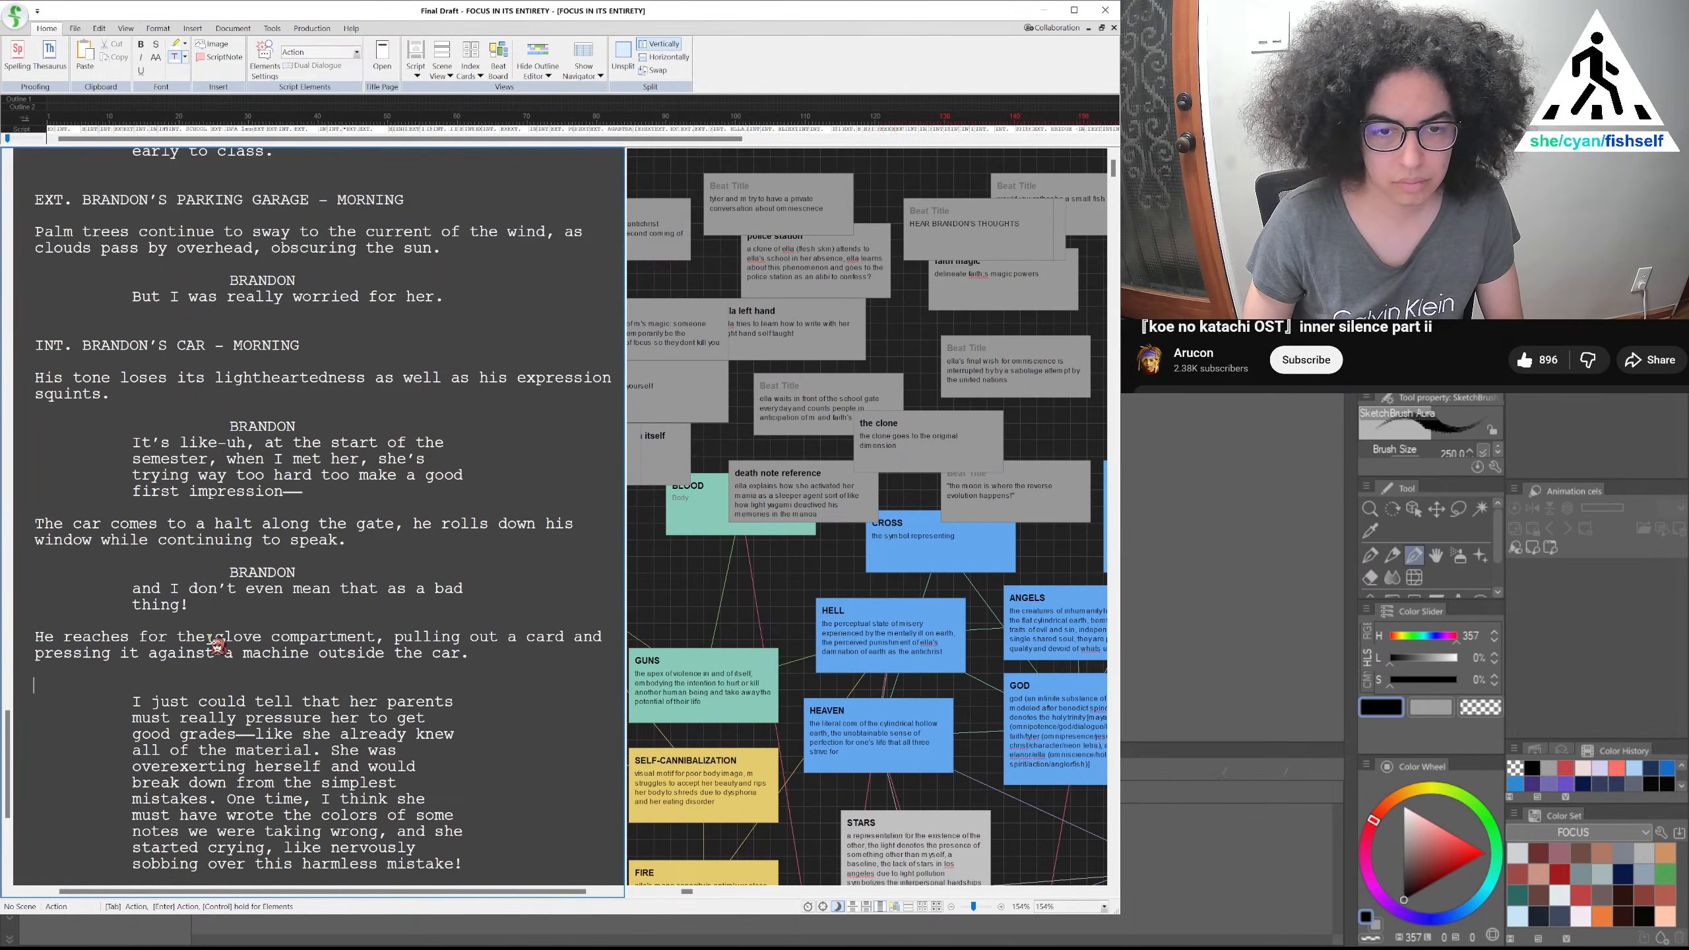
key("Tab")
type("BRANDON")
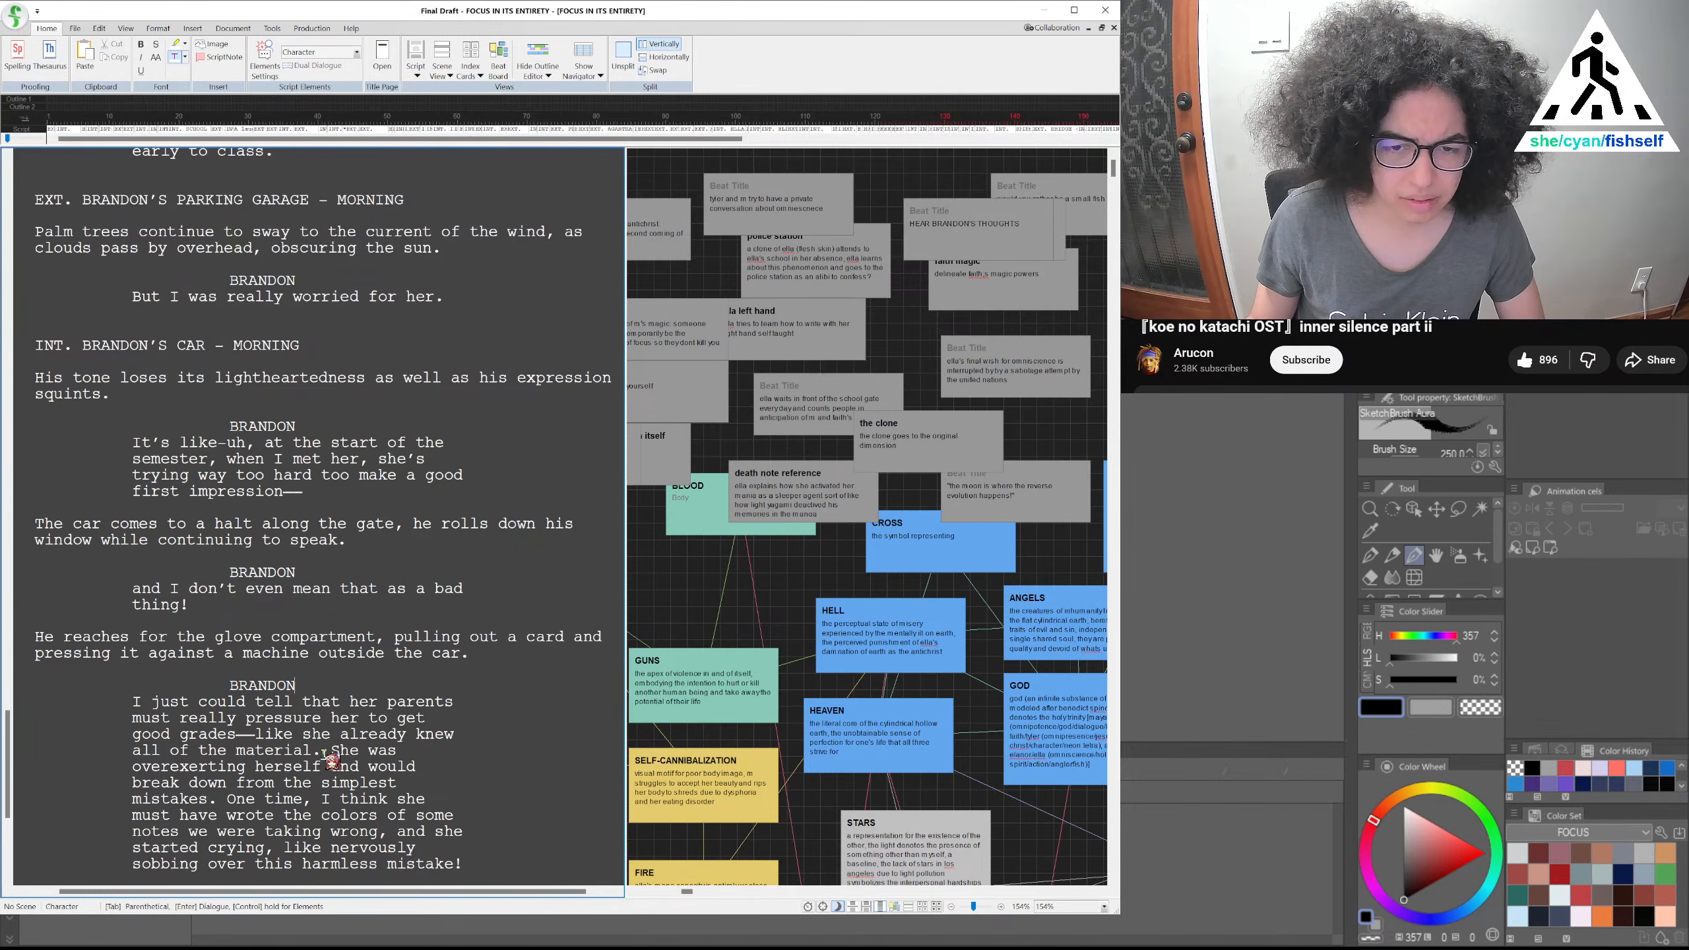
Trim Brandon's speech so "like she already knew all of the material. She was overexerting herself" reads "like she was overexerting herself"
left_click_drag(324, 751, 336, 731)
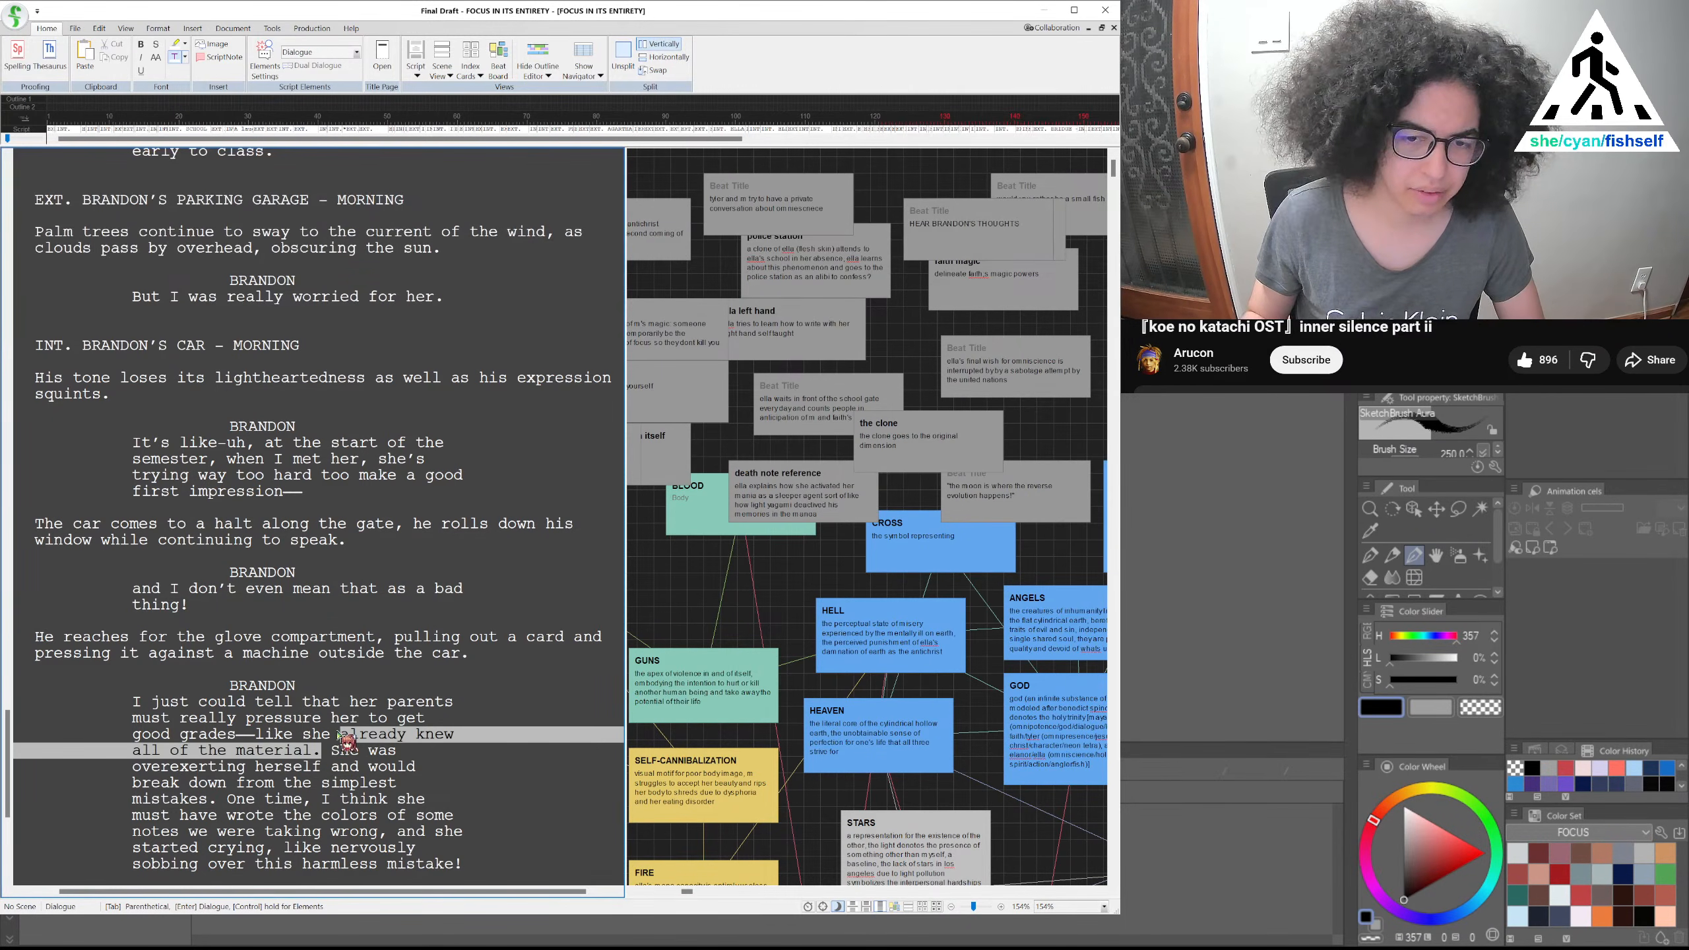
key("BackSpace")
key("Delete")
key("Delete")
key("Delete")
key("Delete")
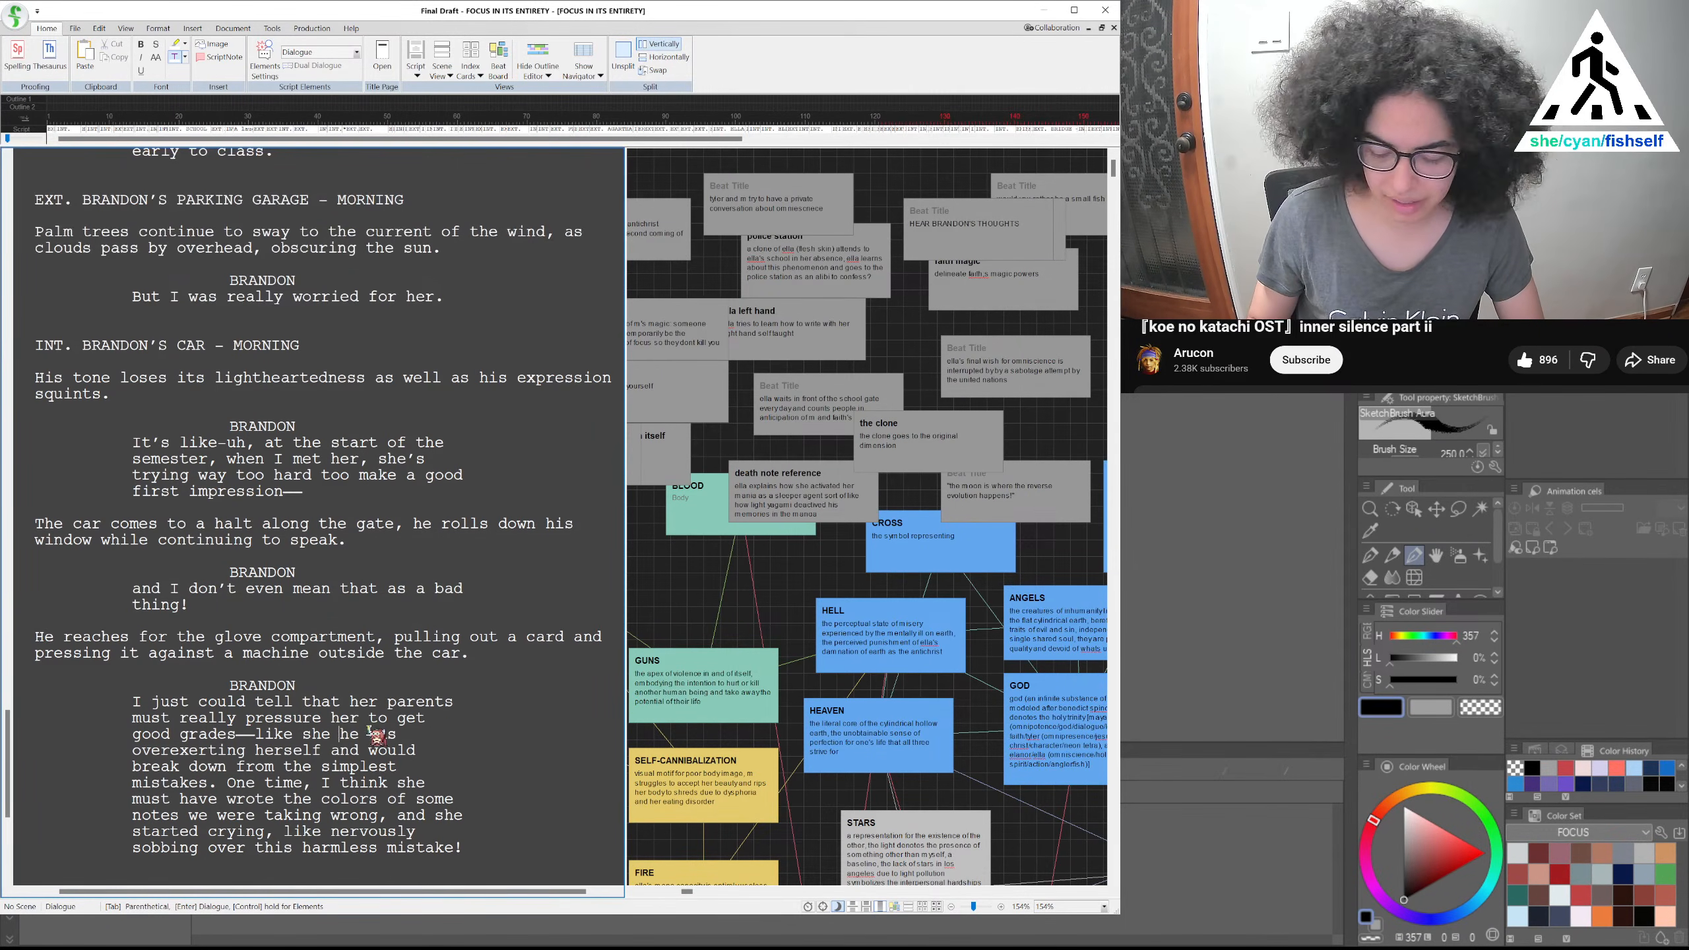
key("Delete")
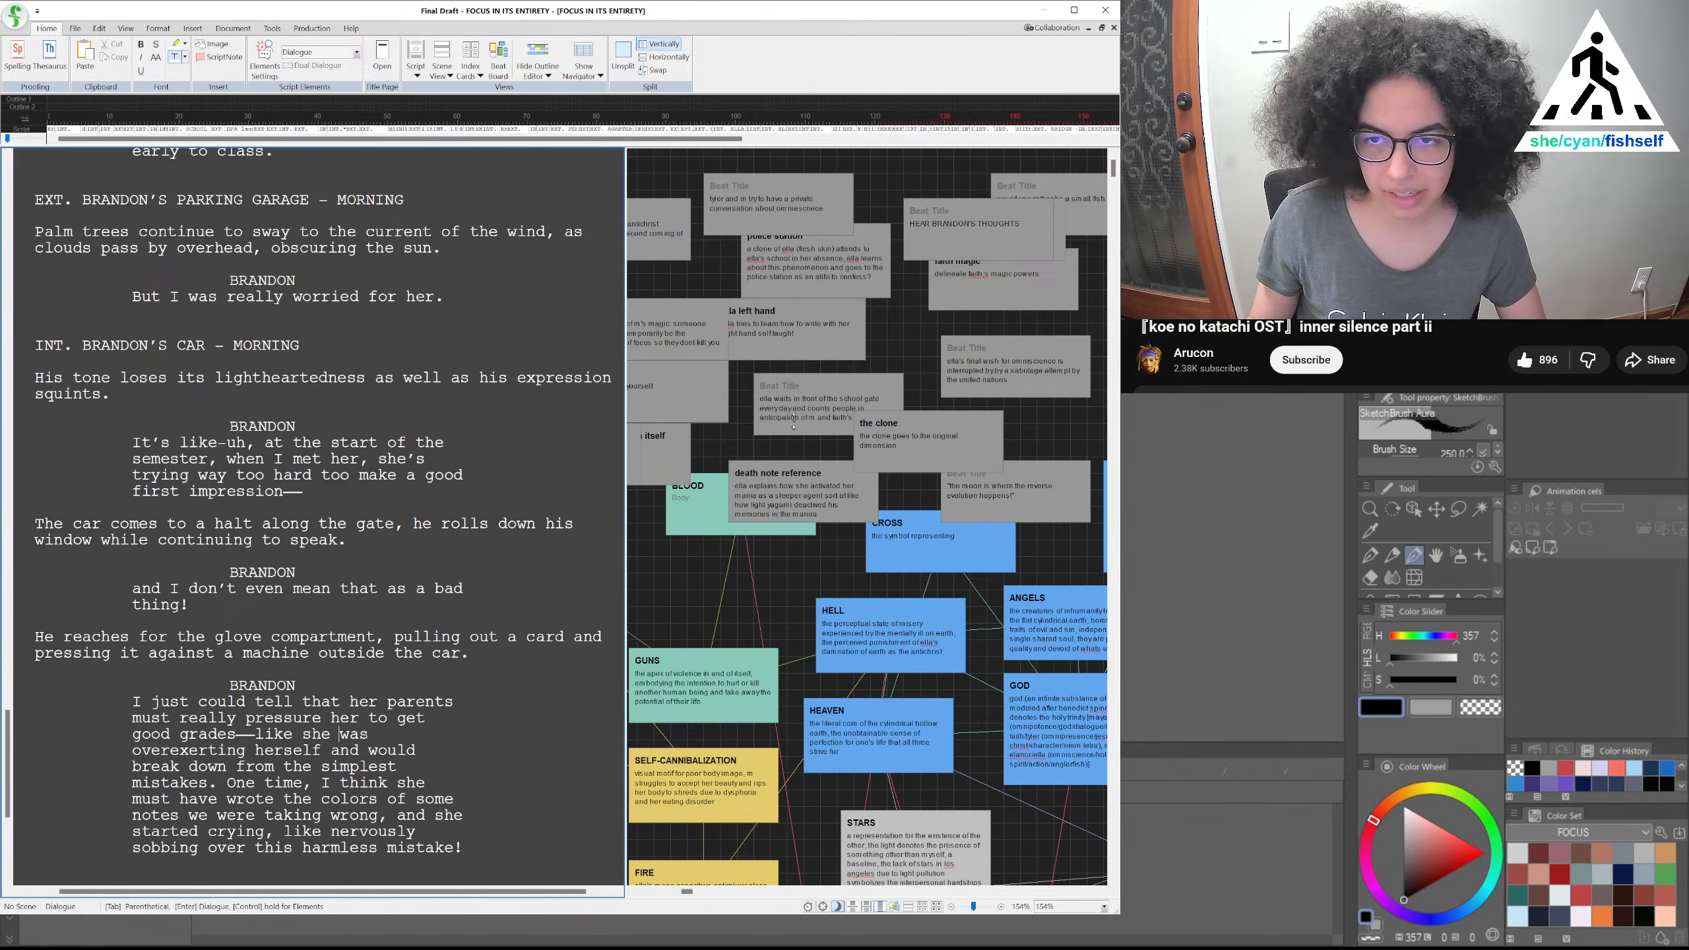
Create a new card on the beat board above the "BRANDON'S THOUGHTS" card and title it "ella overstudies"
left_click(857, 170)
double_click(857, 171)
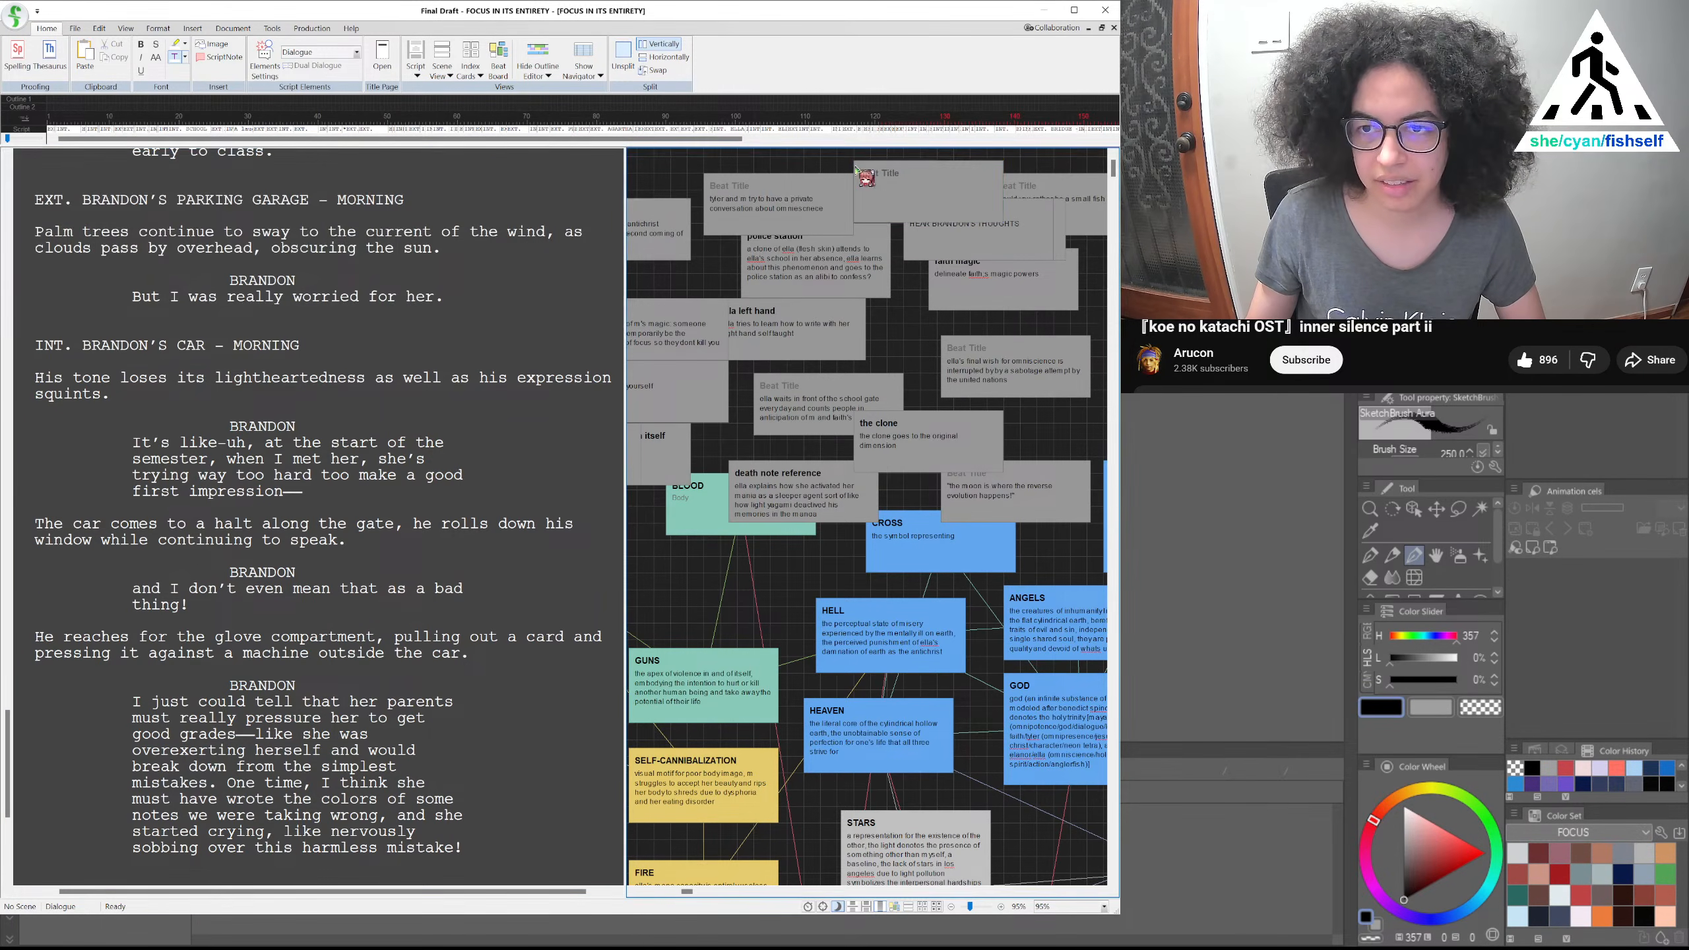
type("ella overstudies")
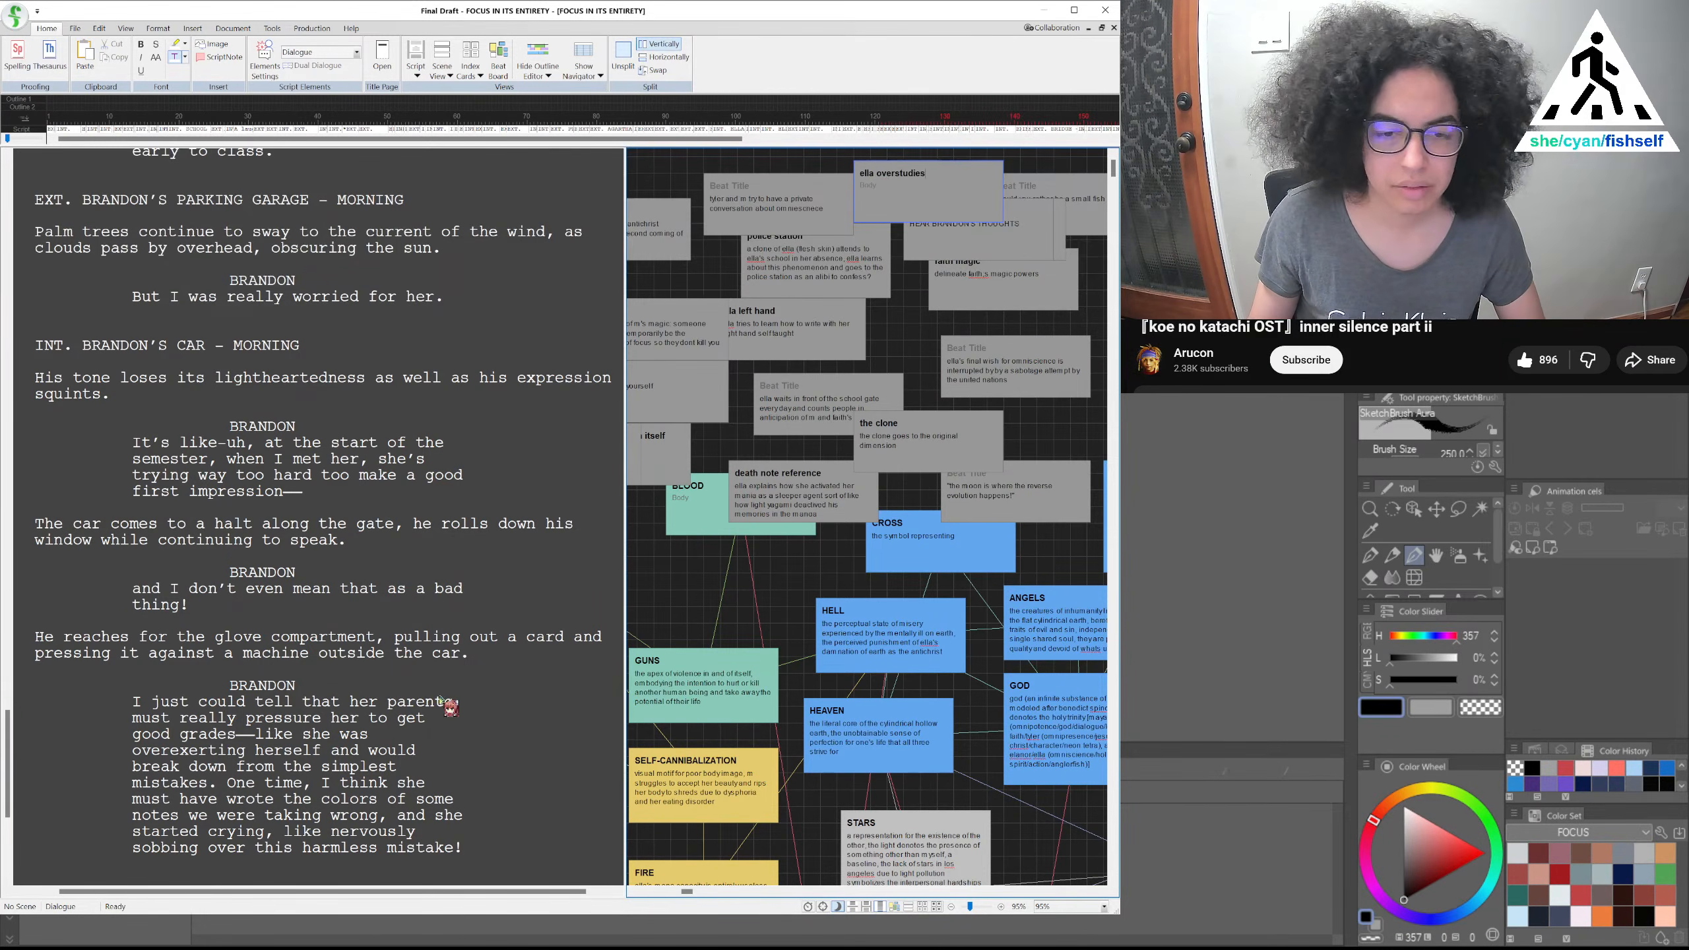
Replace the period after "break down from the simplest mistakes" in Brandon's speech with an exclamation mark
left_click(405, 781)
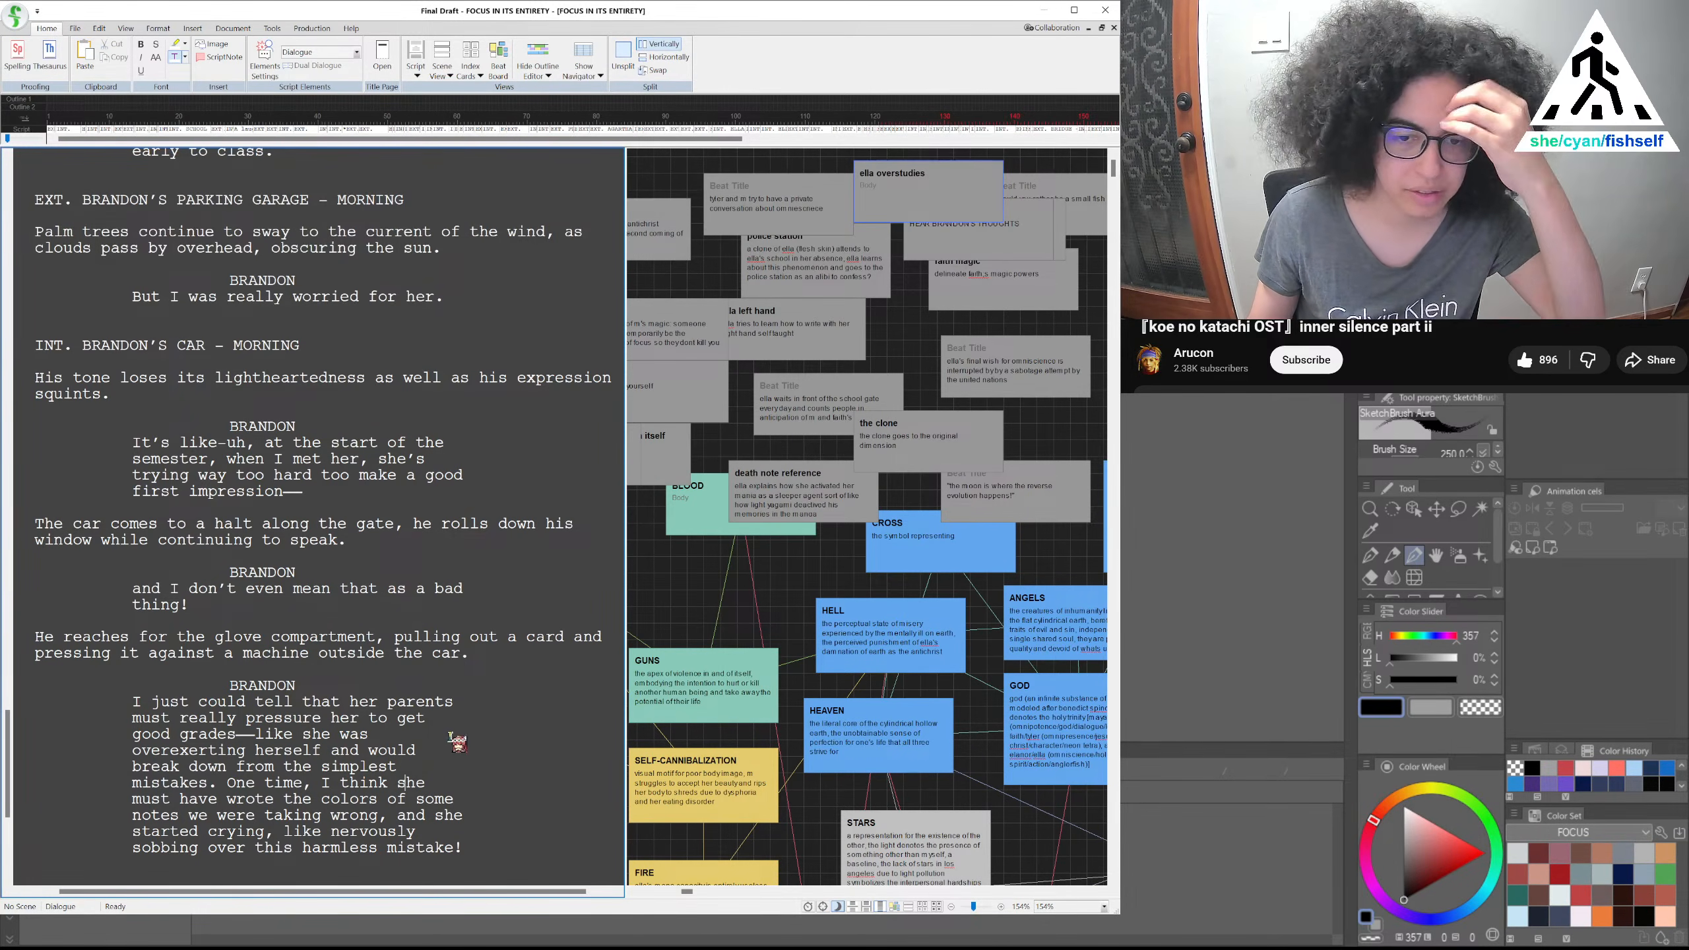
left_click(220, 782)
key("BackSpace")
type("!")
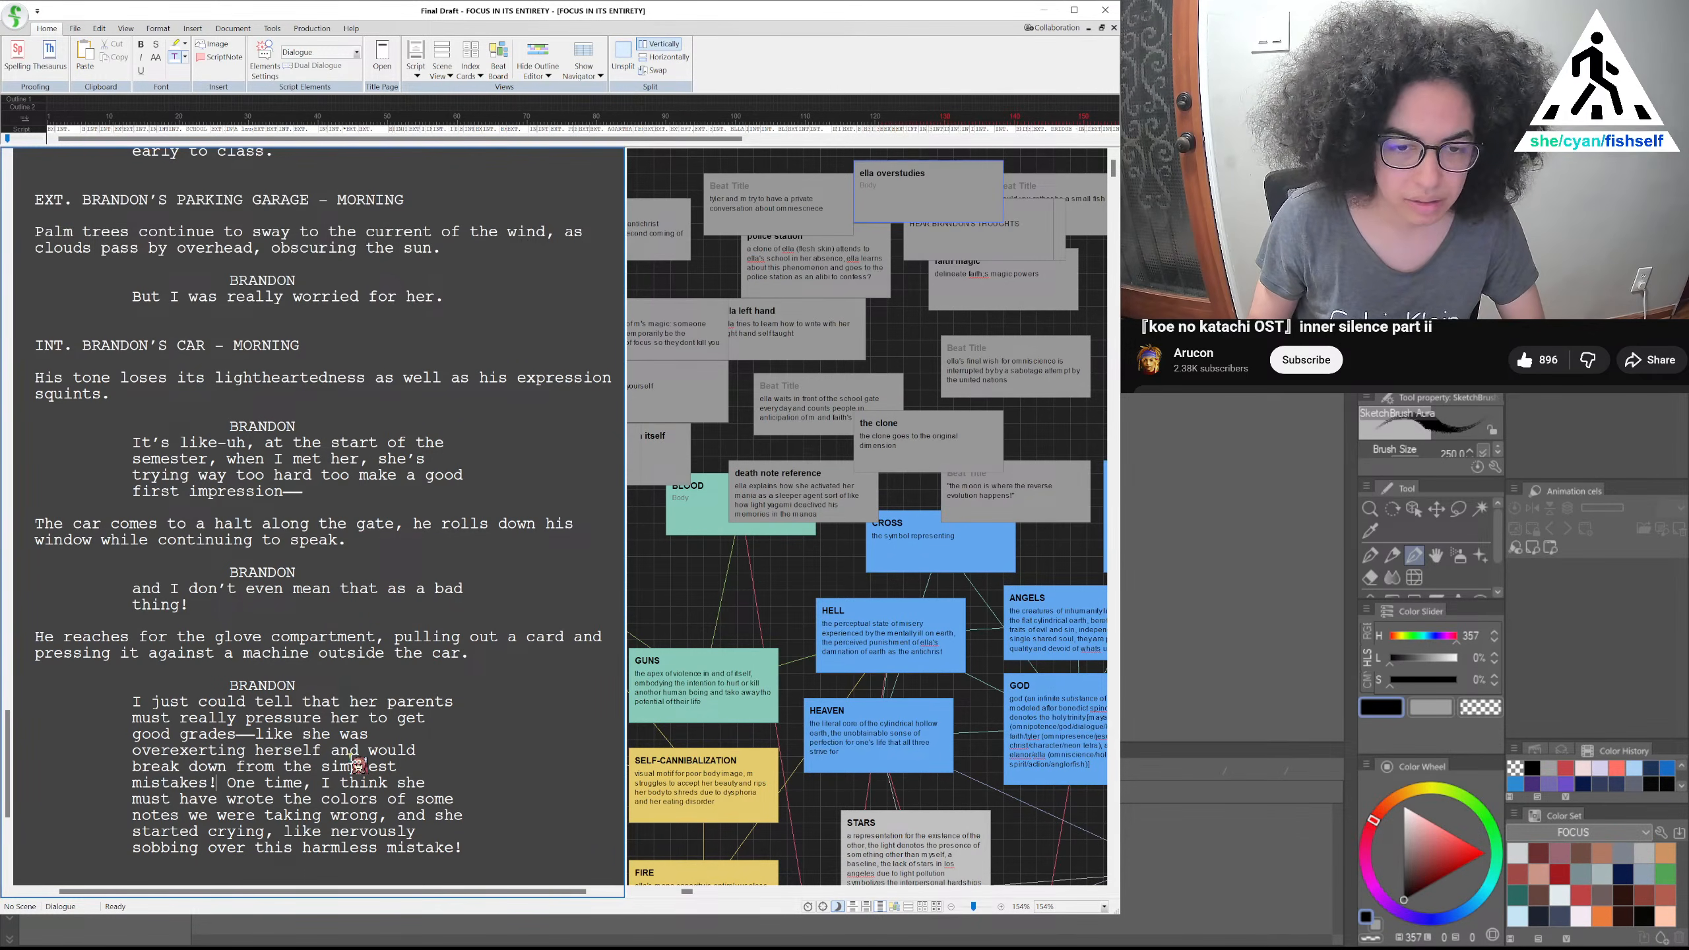
Split Brandon's speech after "simplest mistakes!" and put a new BRANDON character cue above "One time, I think she must have"
key("Return")
key("Return")
key("Delete")
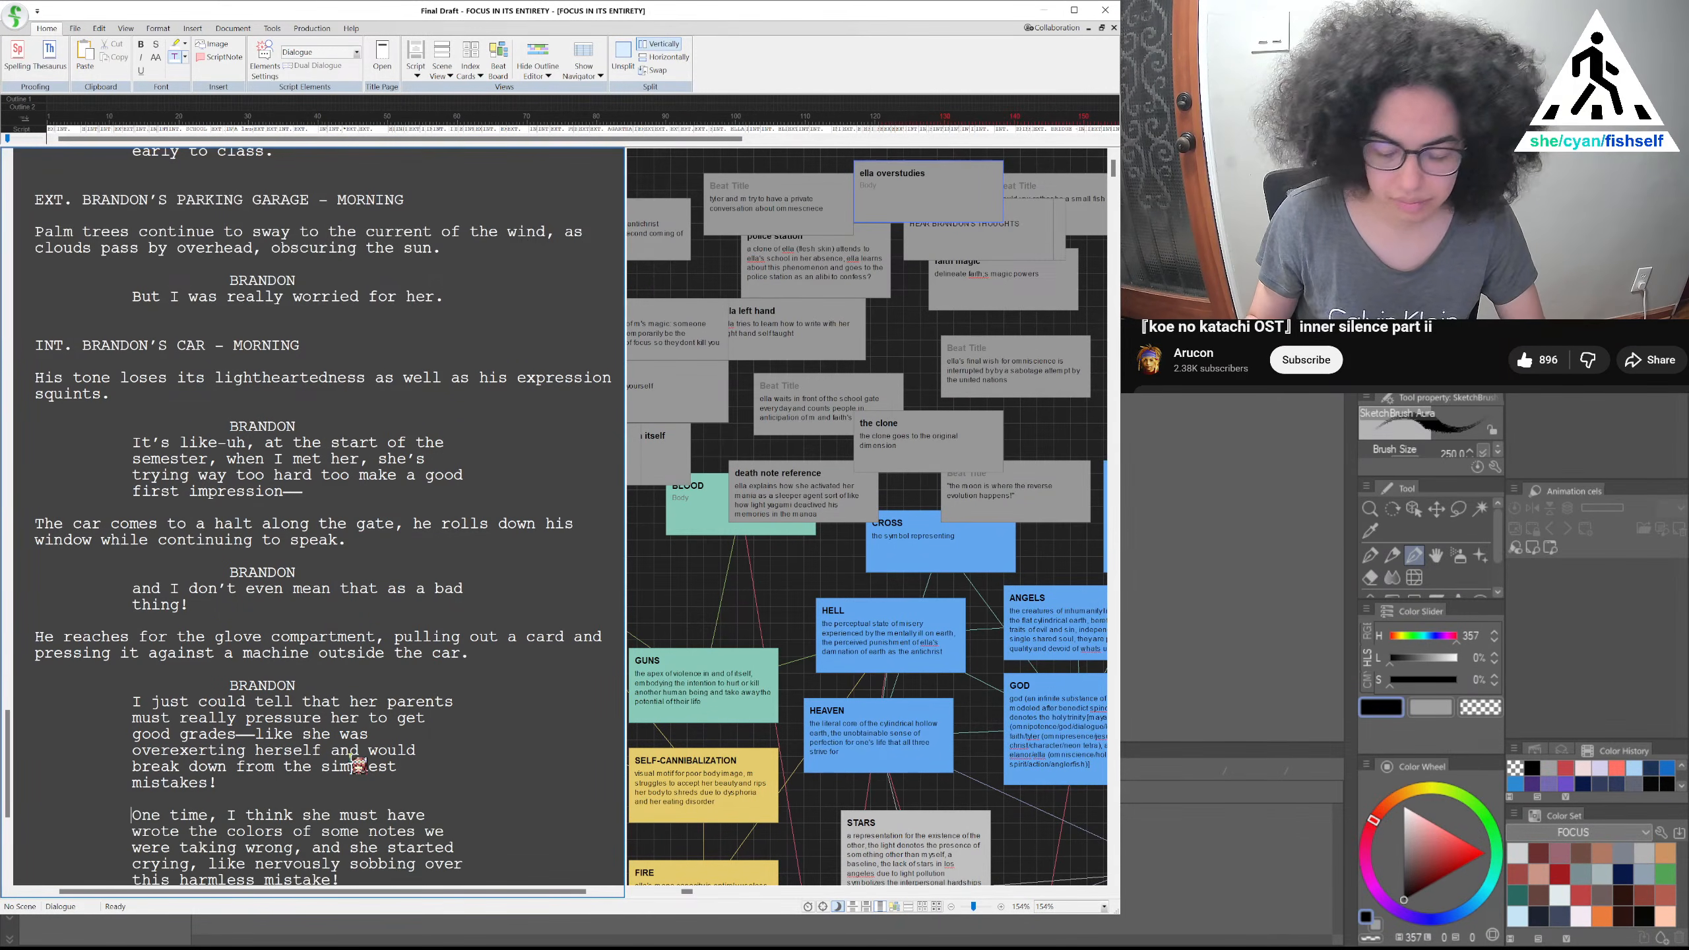
key("Return")
key("Tab")
key("Tab")
type("BRANDON")
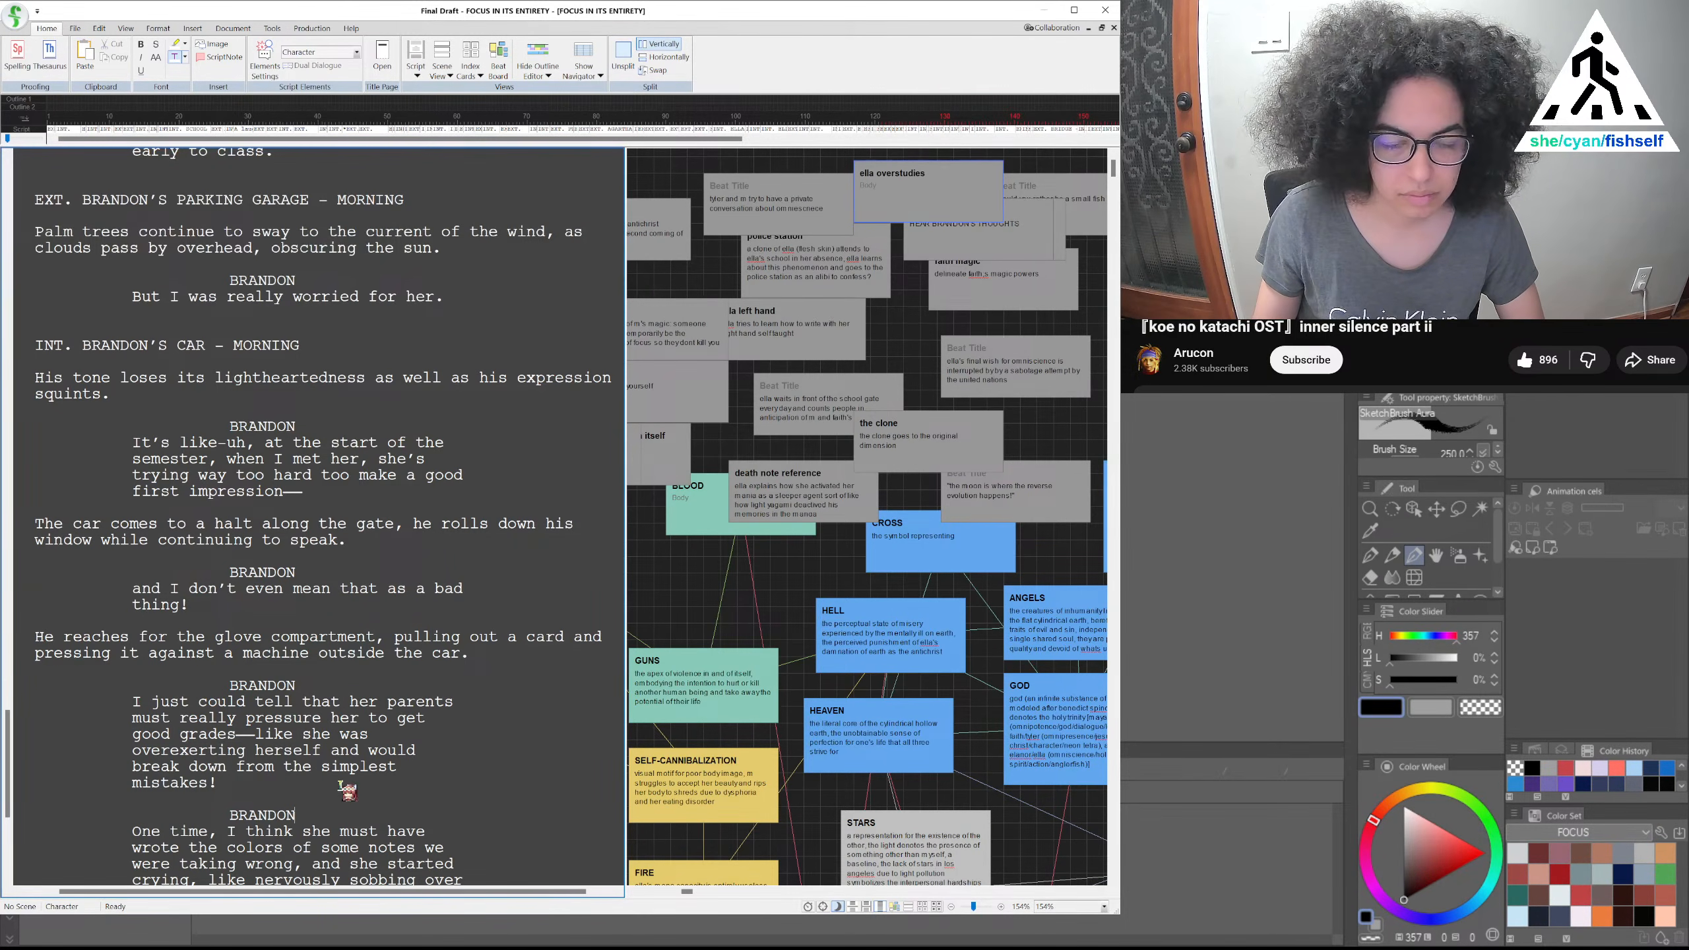
Insert the action line "The gate in front of the car mechanically opens" between Brandon's two speeches
key("Return")
type("T")
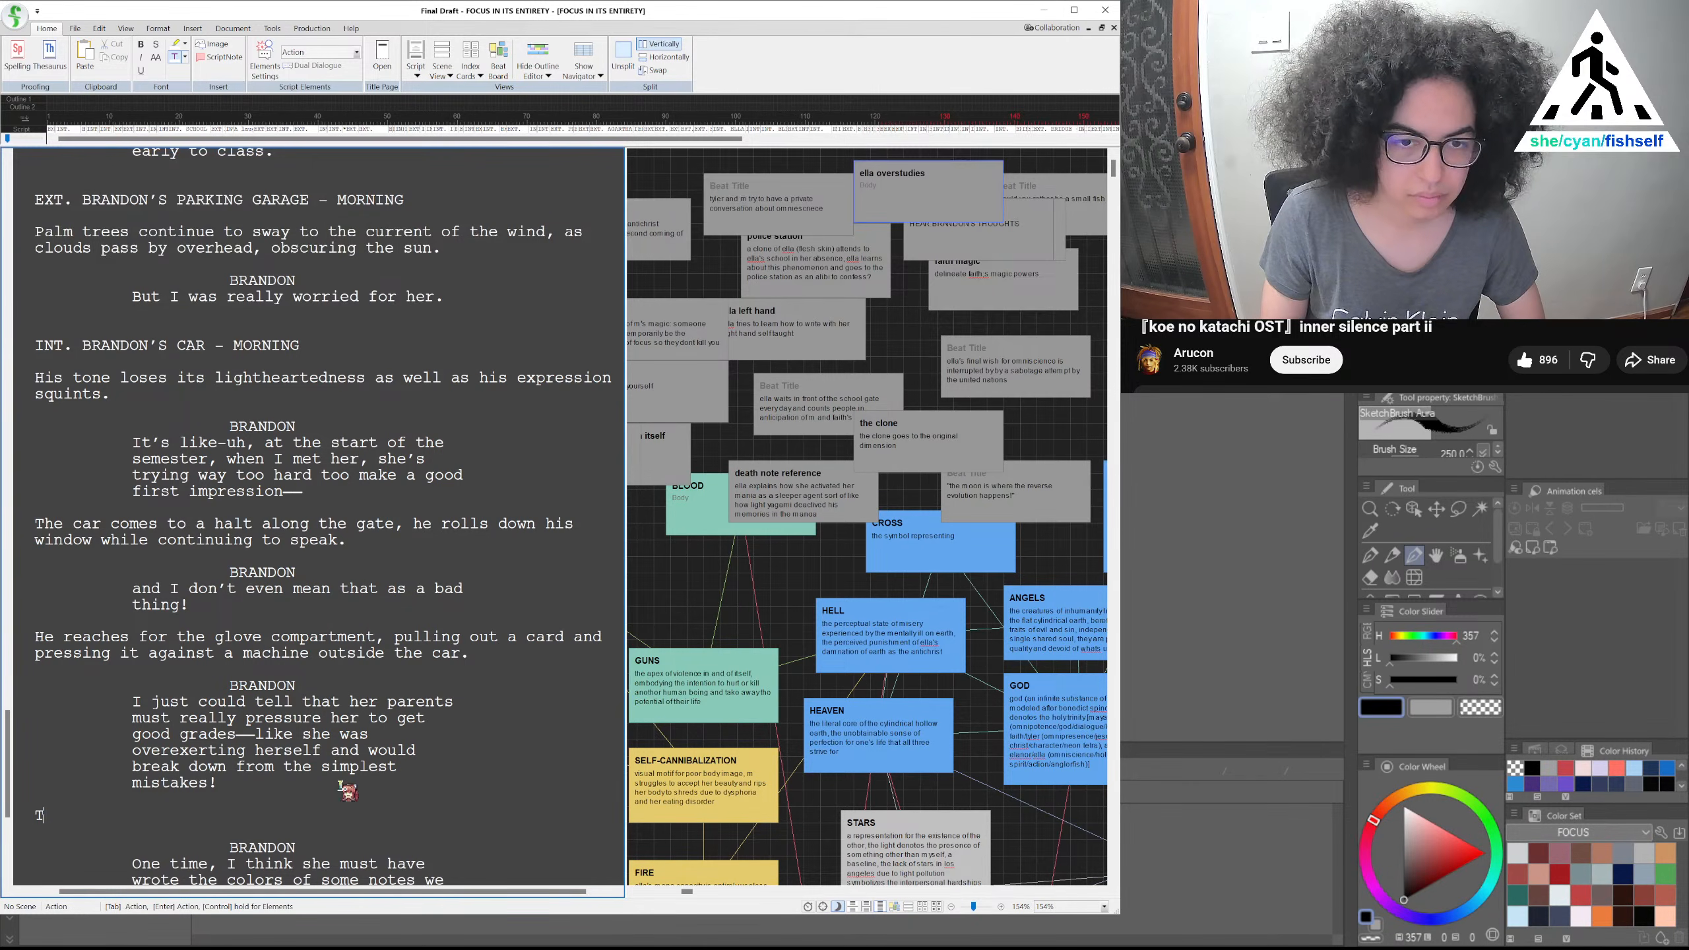
type("he ga")
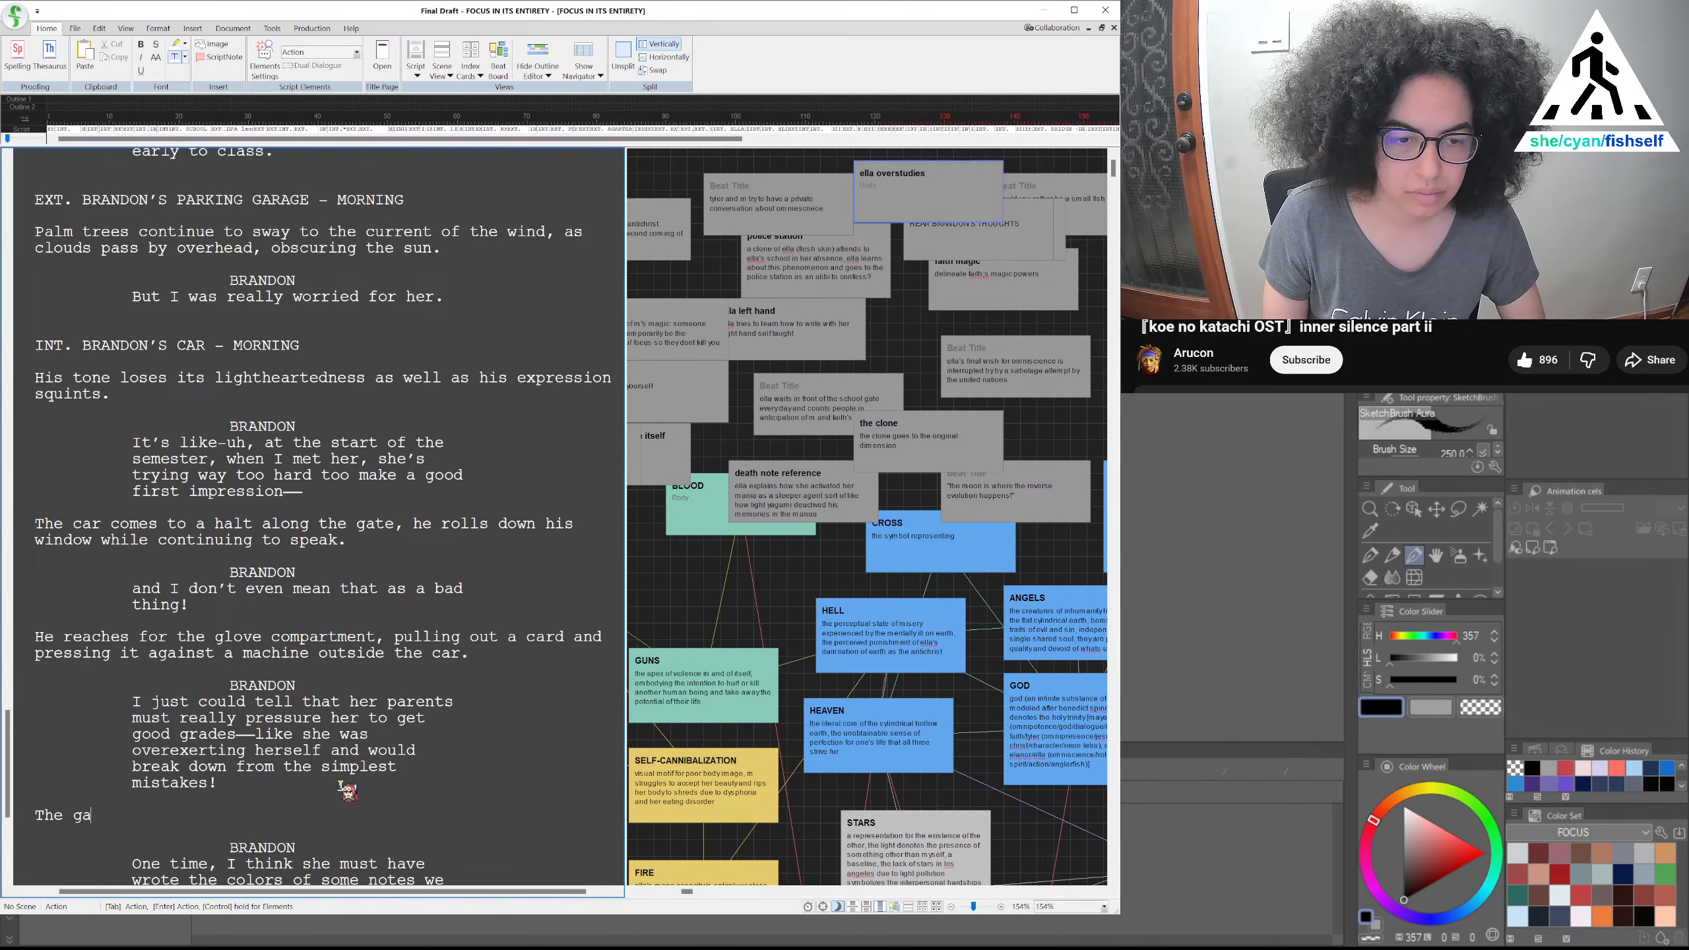
type("te in front ")
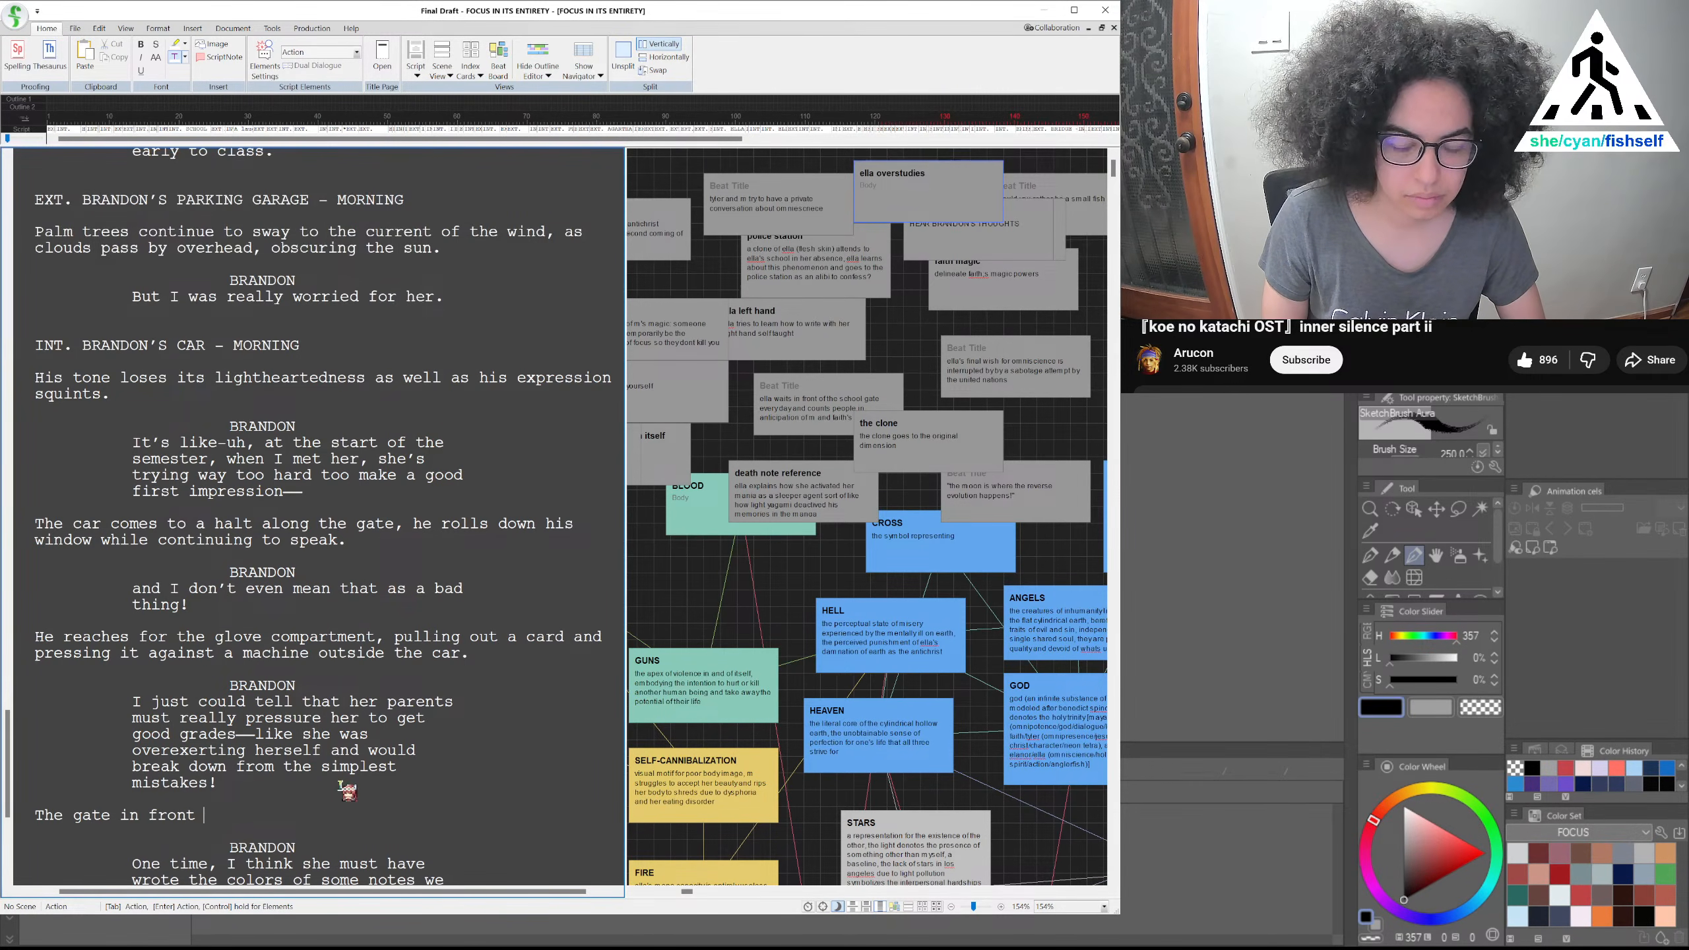
type("mechanically opens")
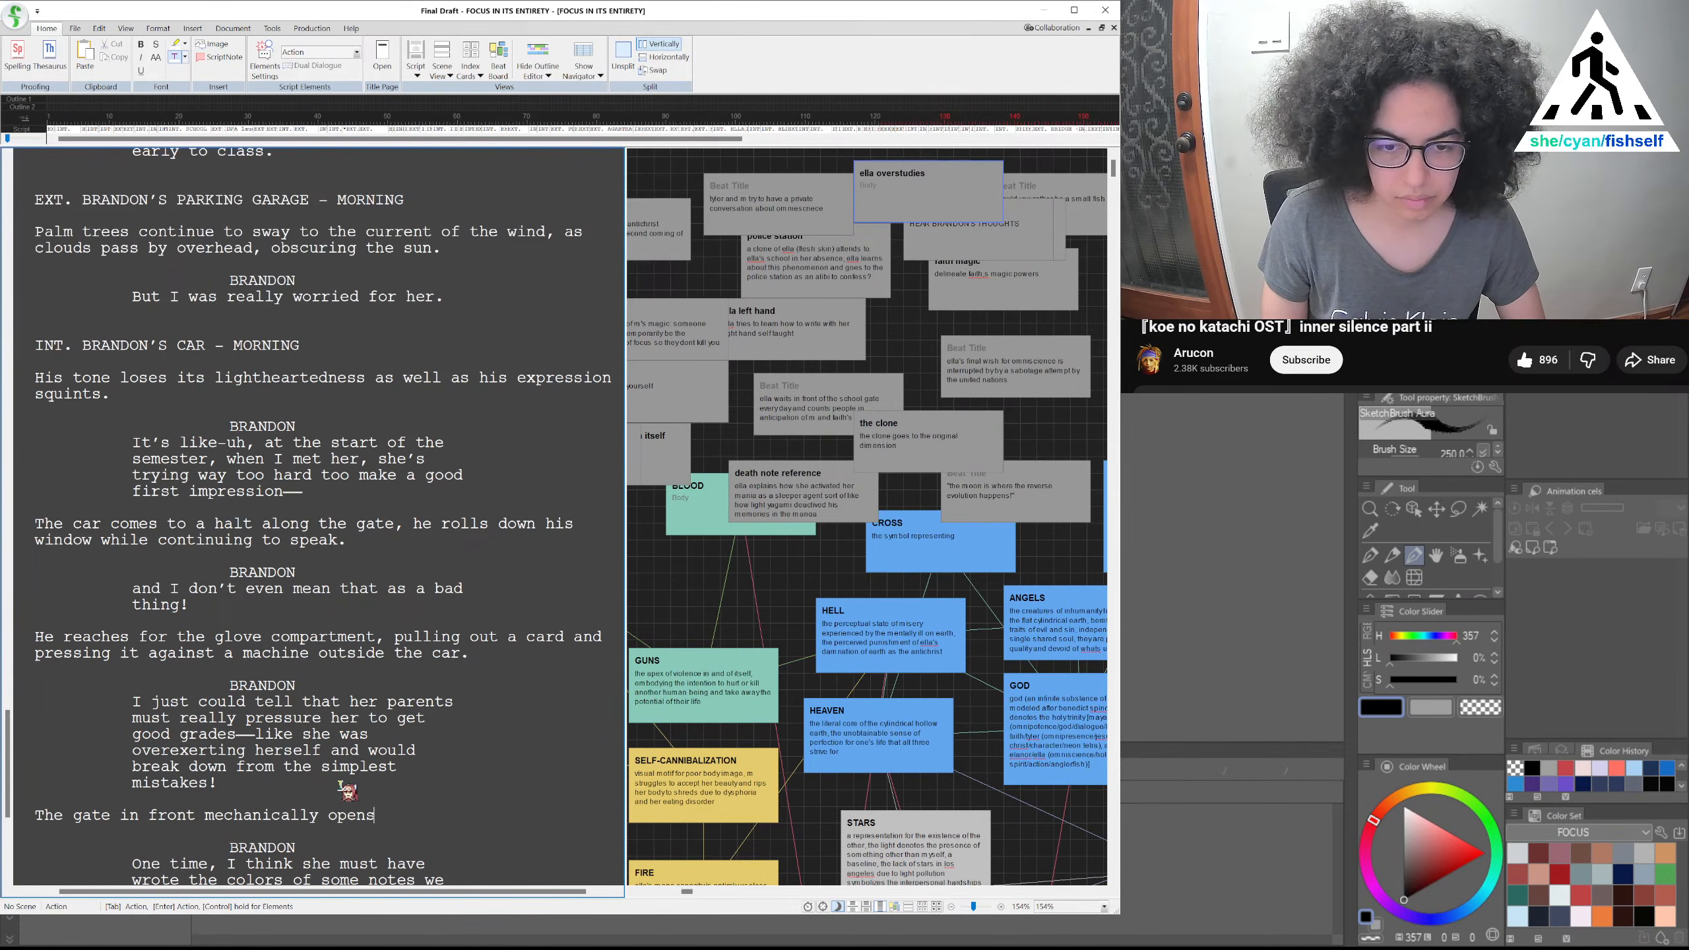
left_click(197, 815)
type("of the car")
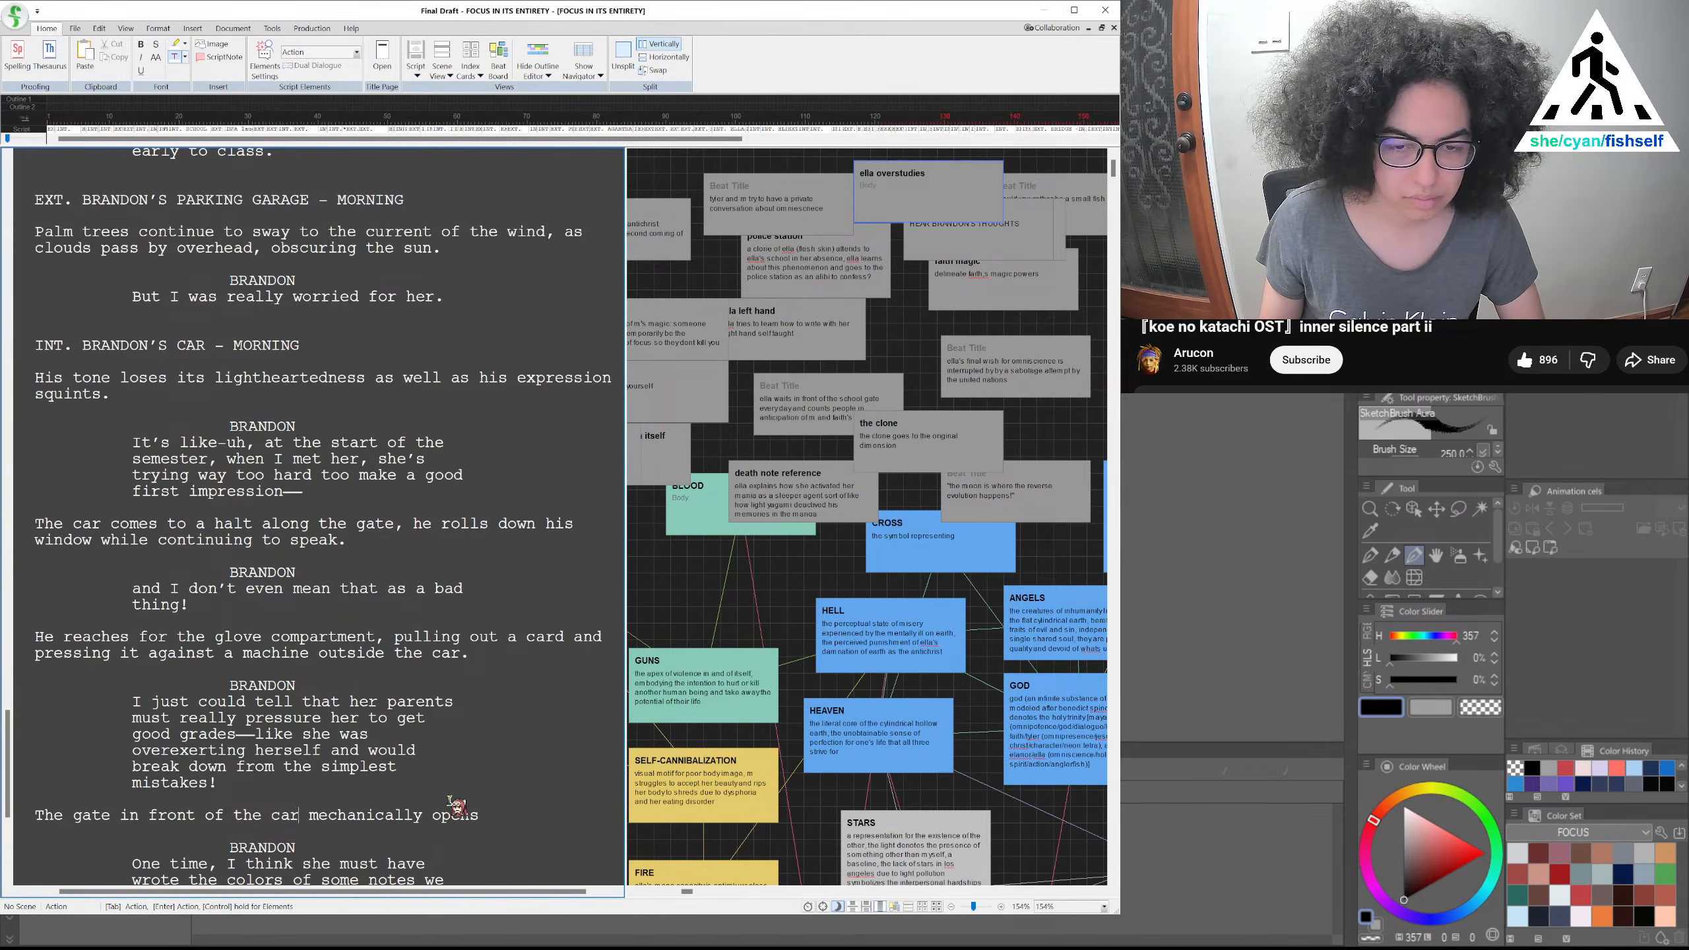
Complete the gate action line with "as he places the card back and closes the glove compartment."
type(" mechanically opens as h")
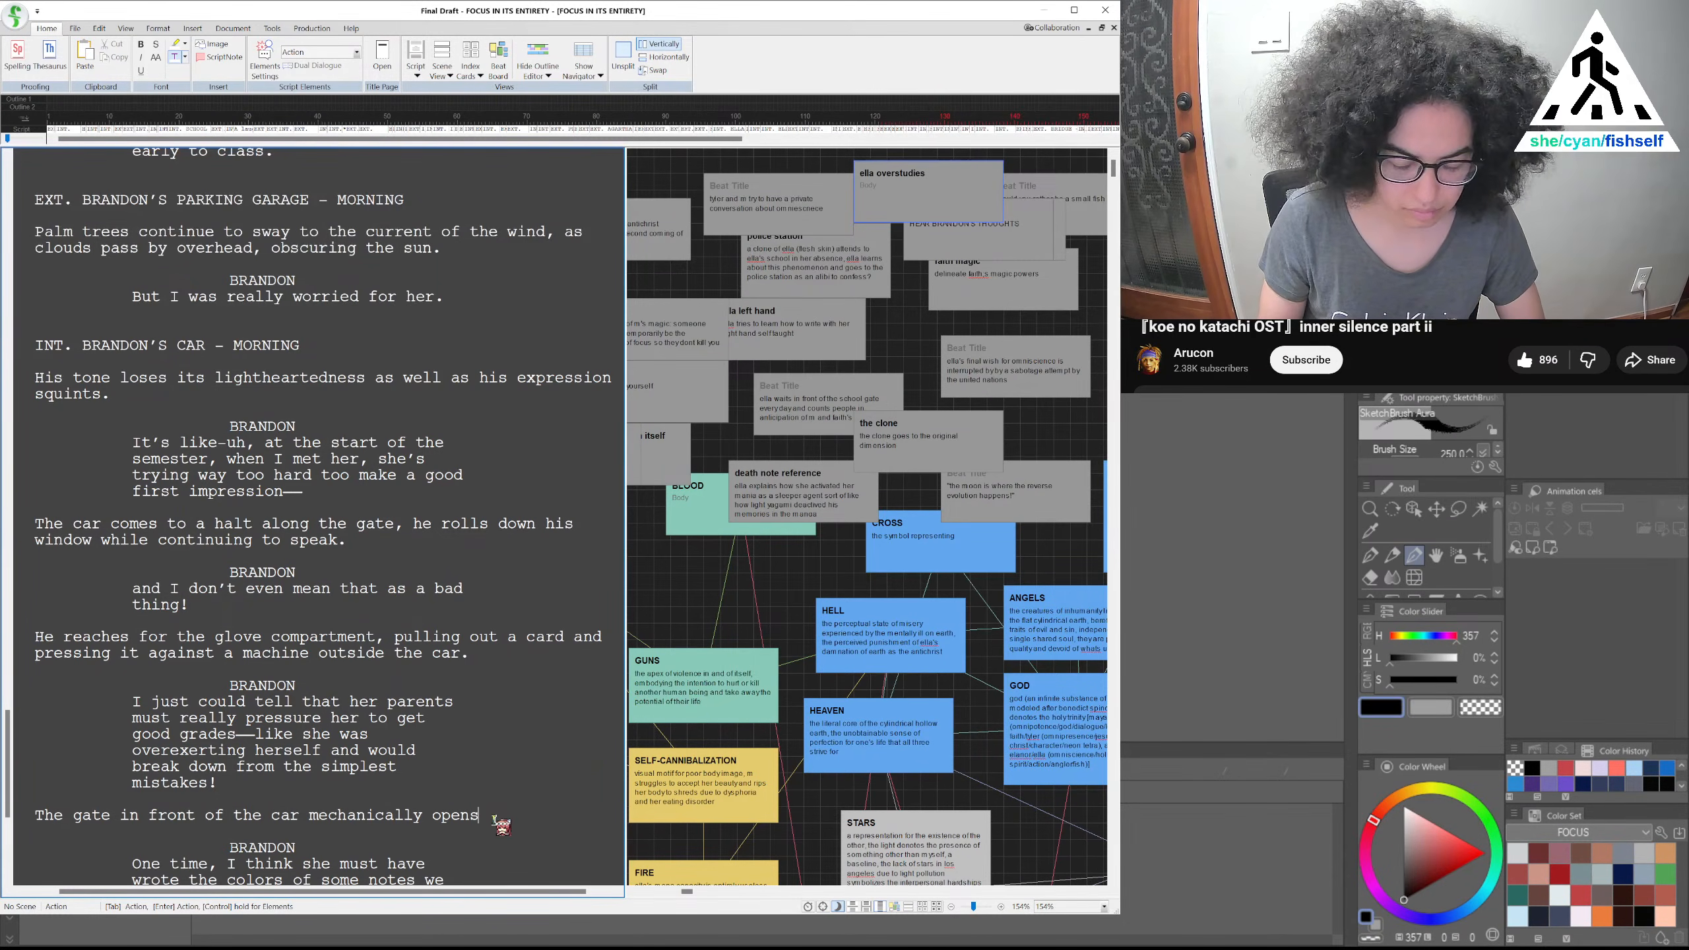
type("e places")
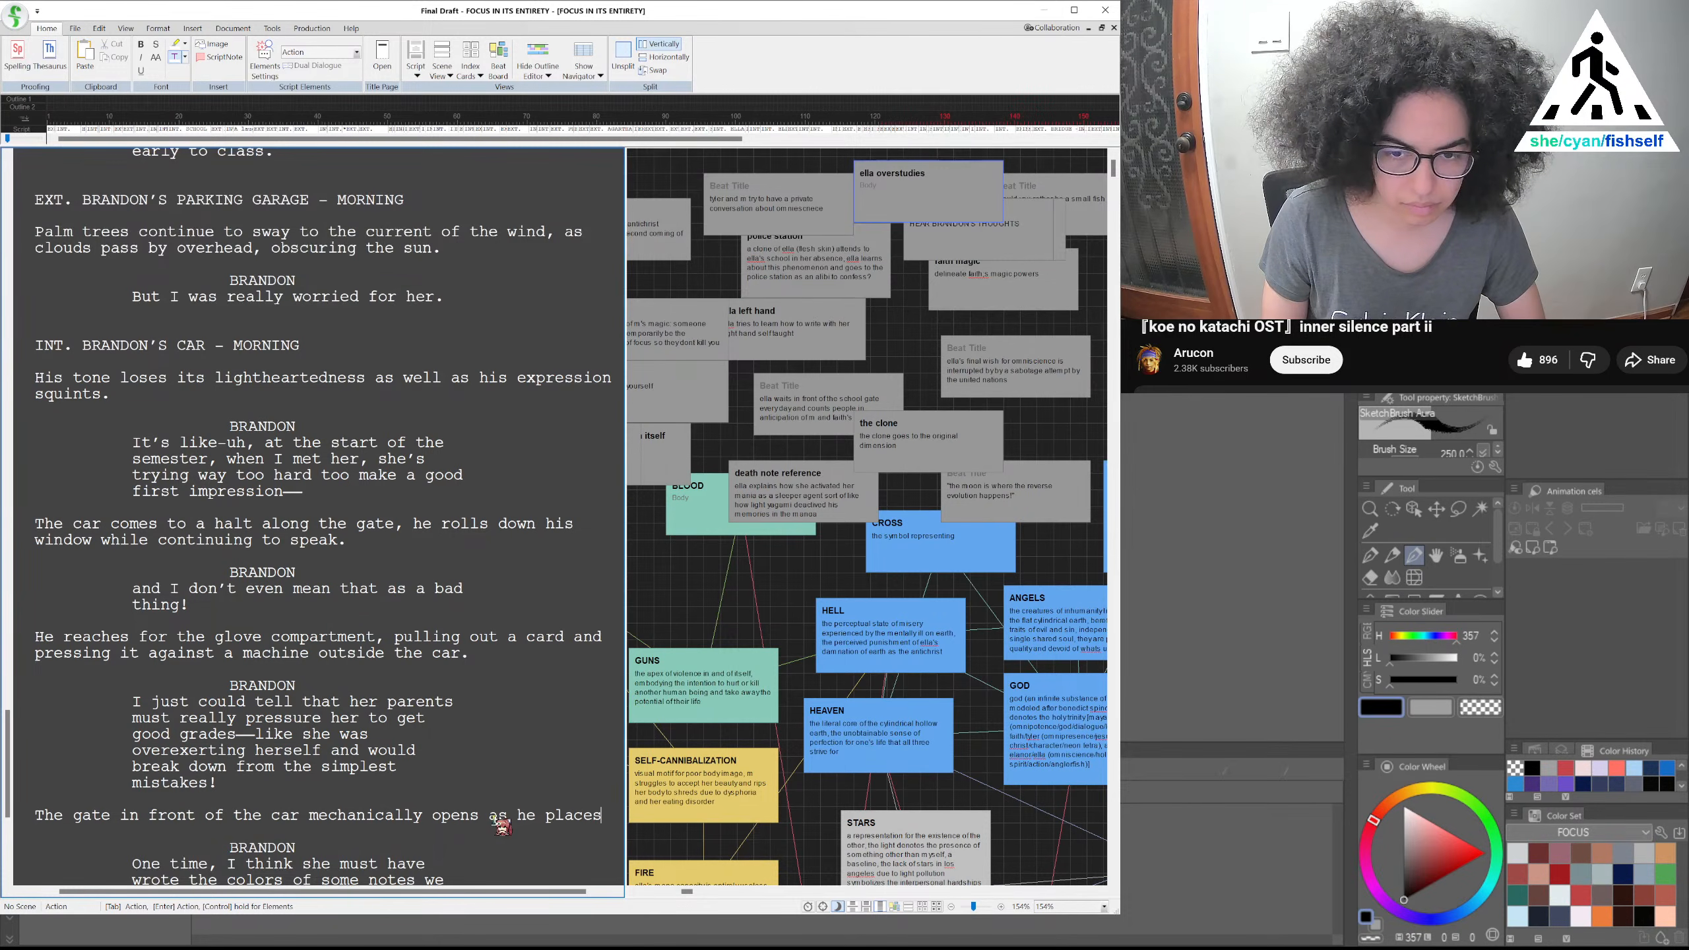
type(" the card back and")
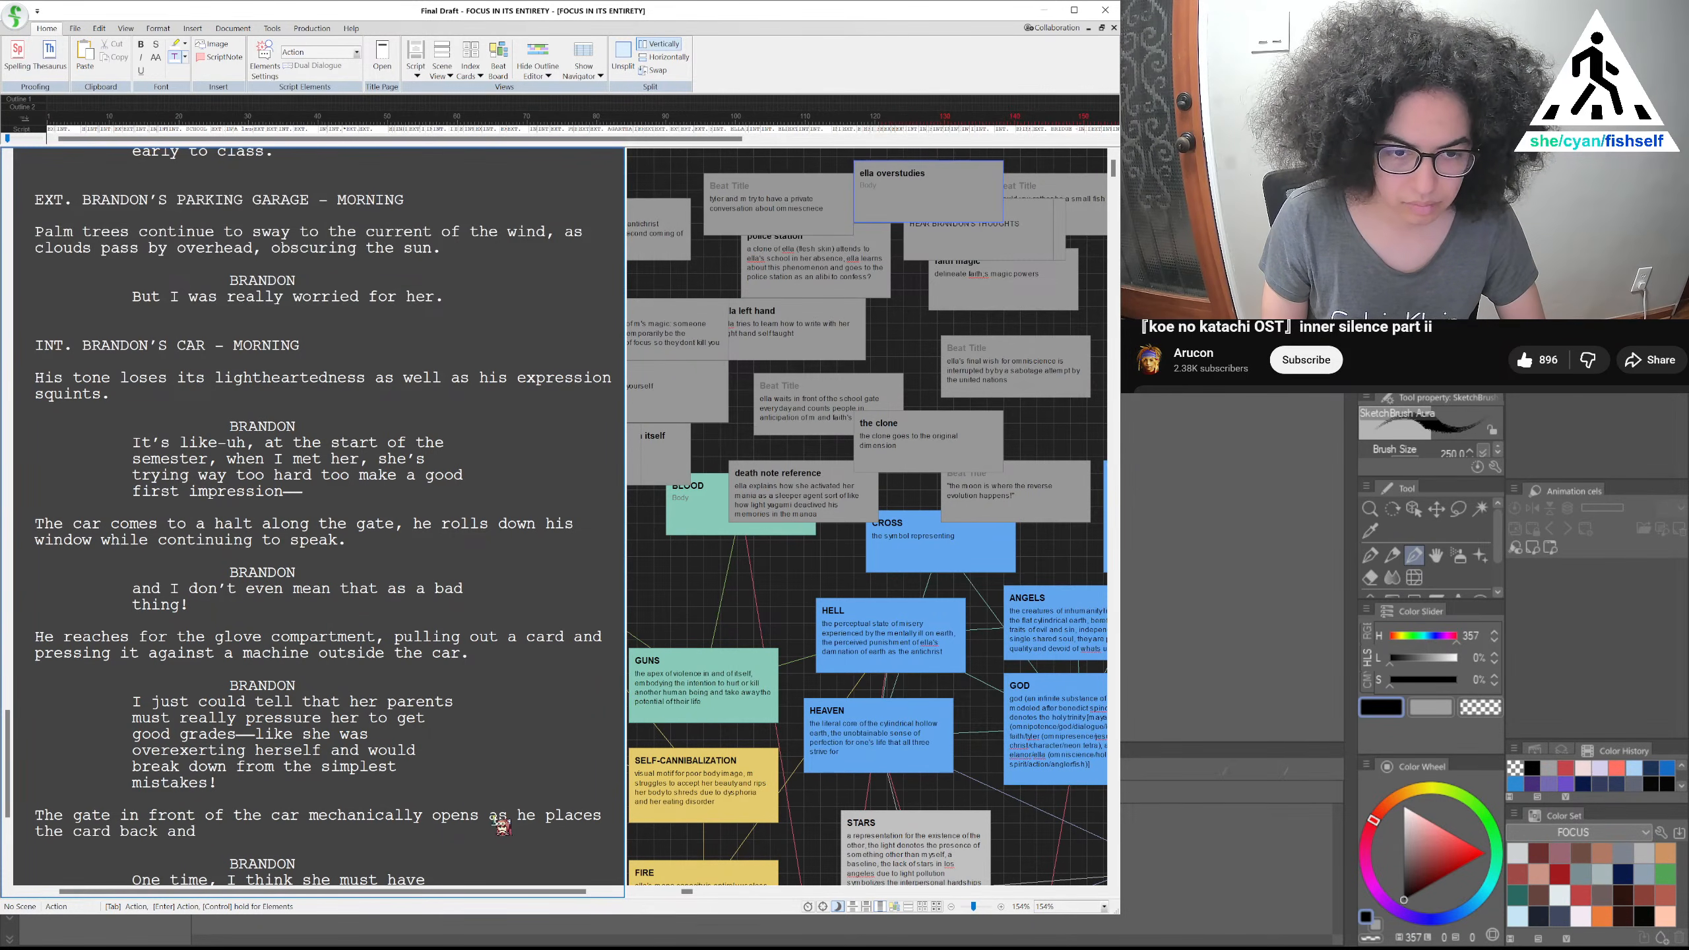
type(" closes the glove compartment")
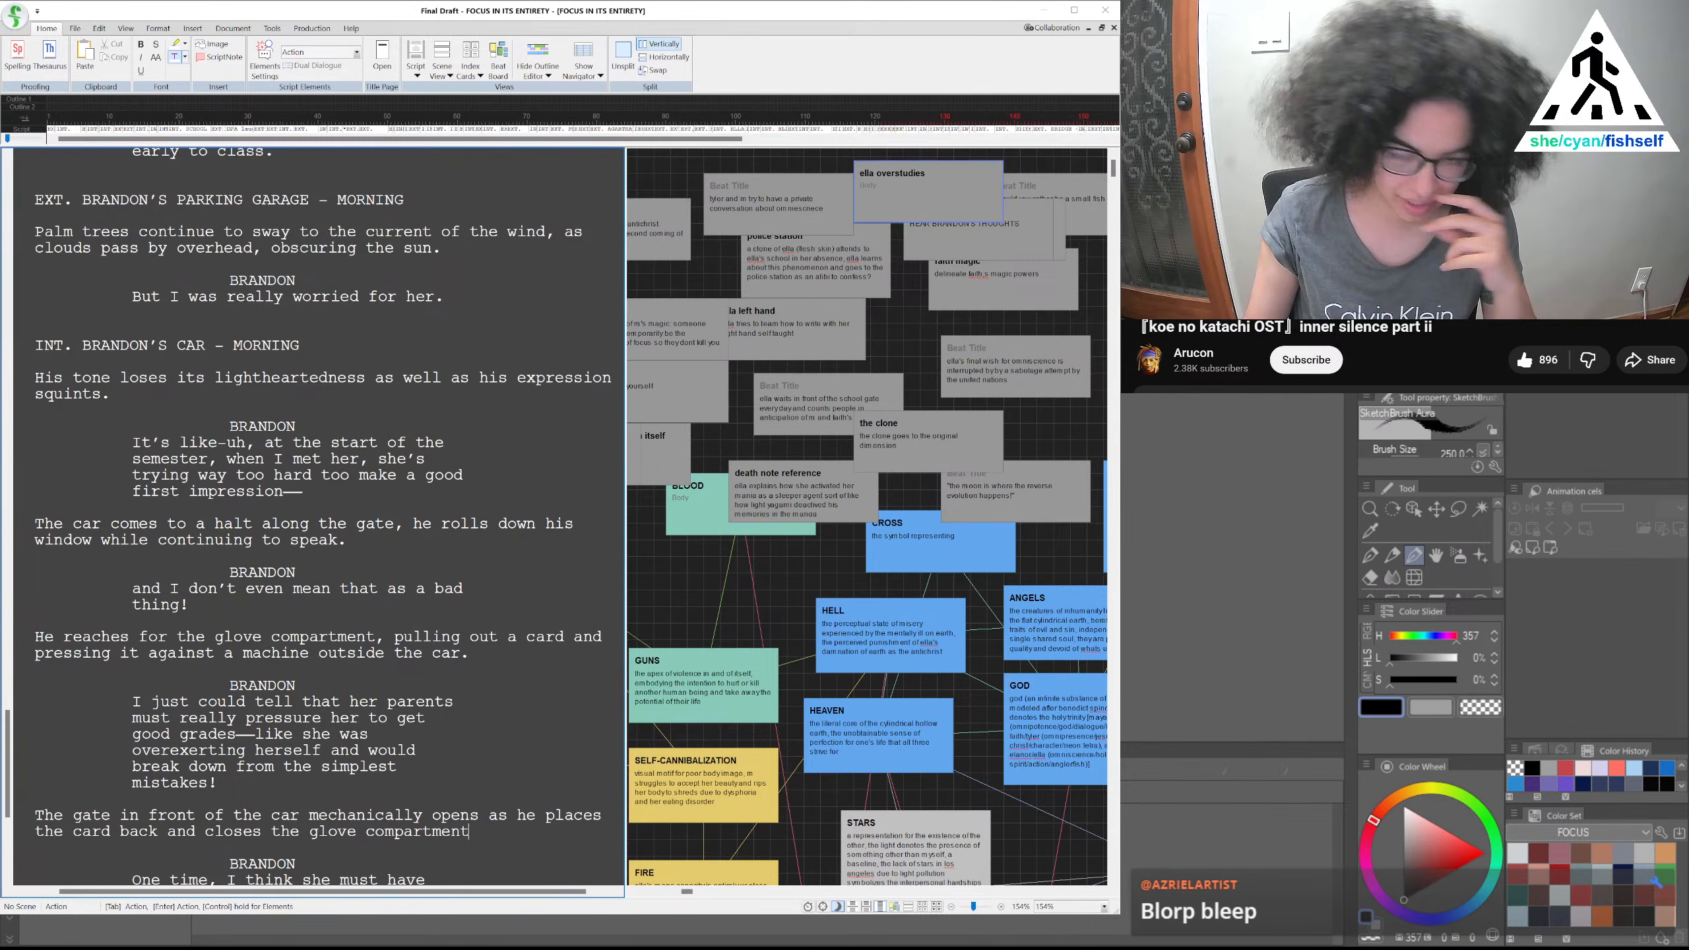
scroll(469, 830, "down", 2)
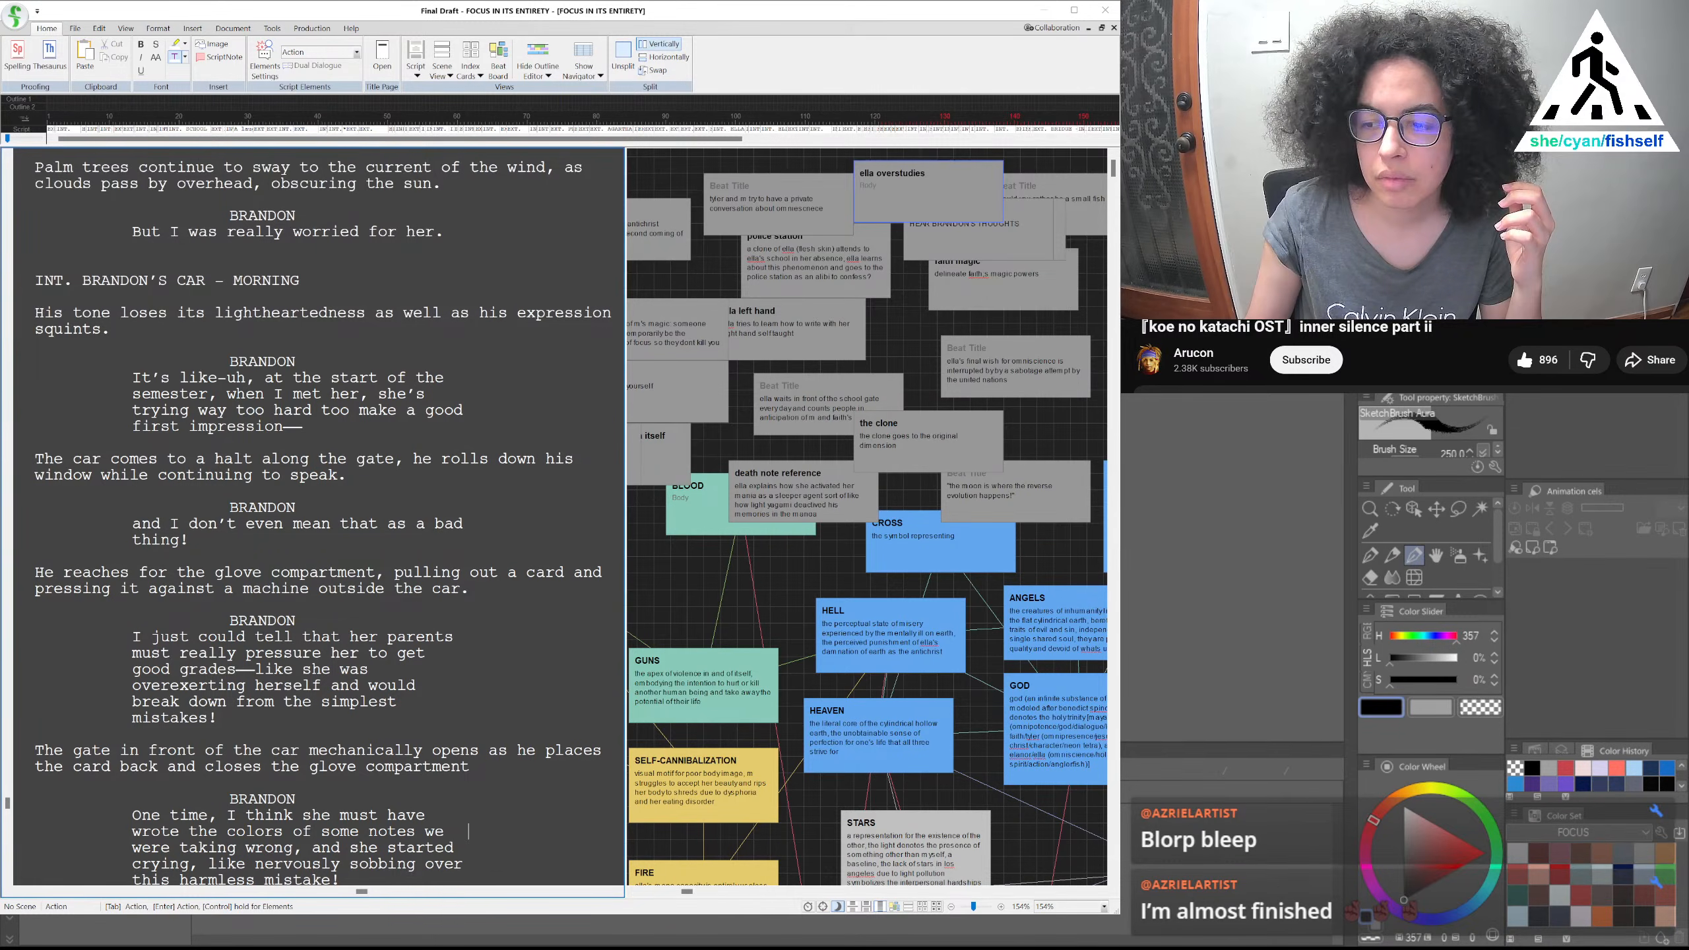
left_click_drag(737, 139, 1103, 153)
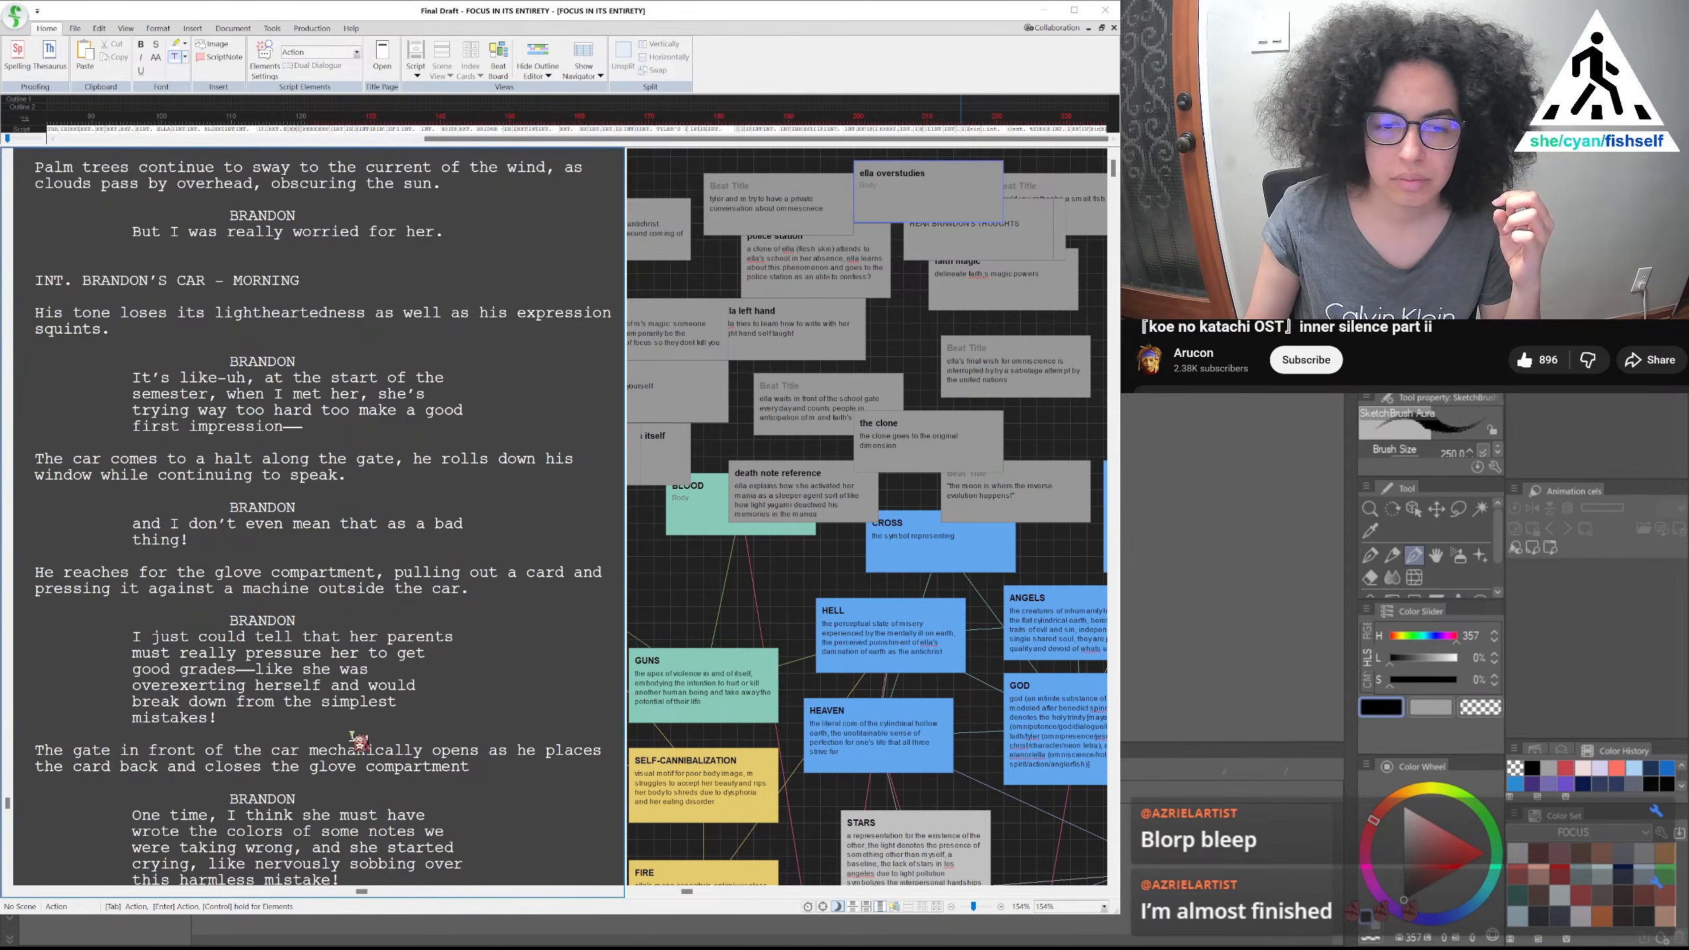
left_click(532, 769)
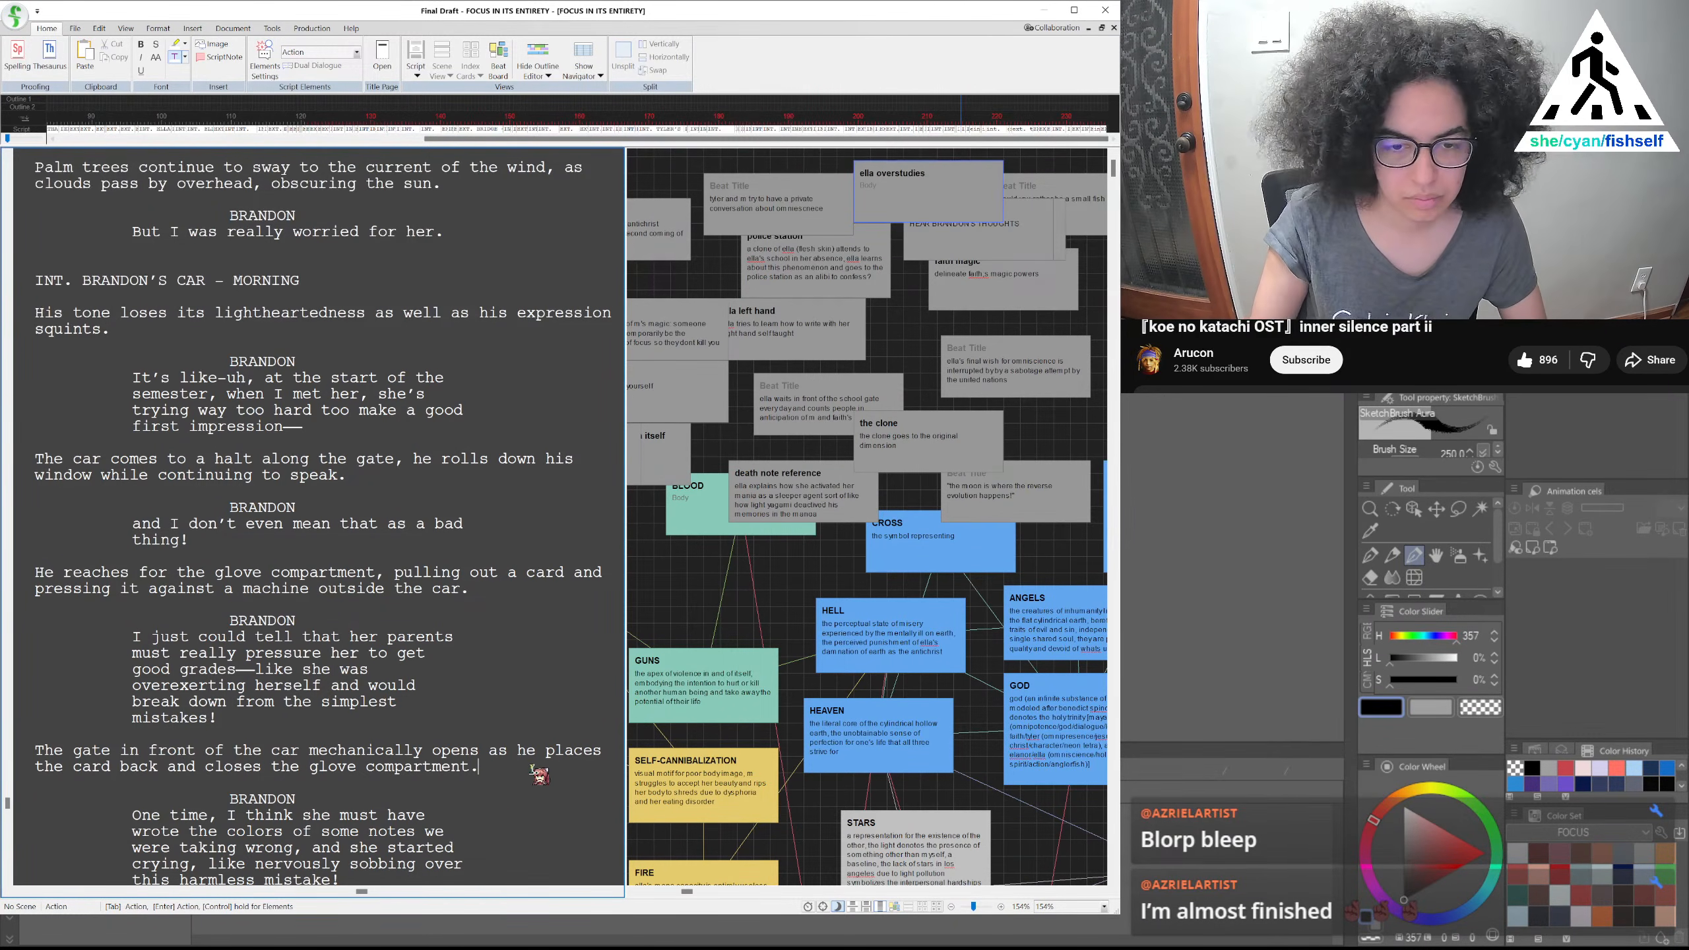
type(".")
Replace "like nervously" with "almost hysterically" before "sobbing over this harmless mistake!" in Brandon's last speech
scroll(513, 678, "down", 1)
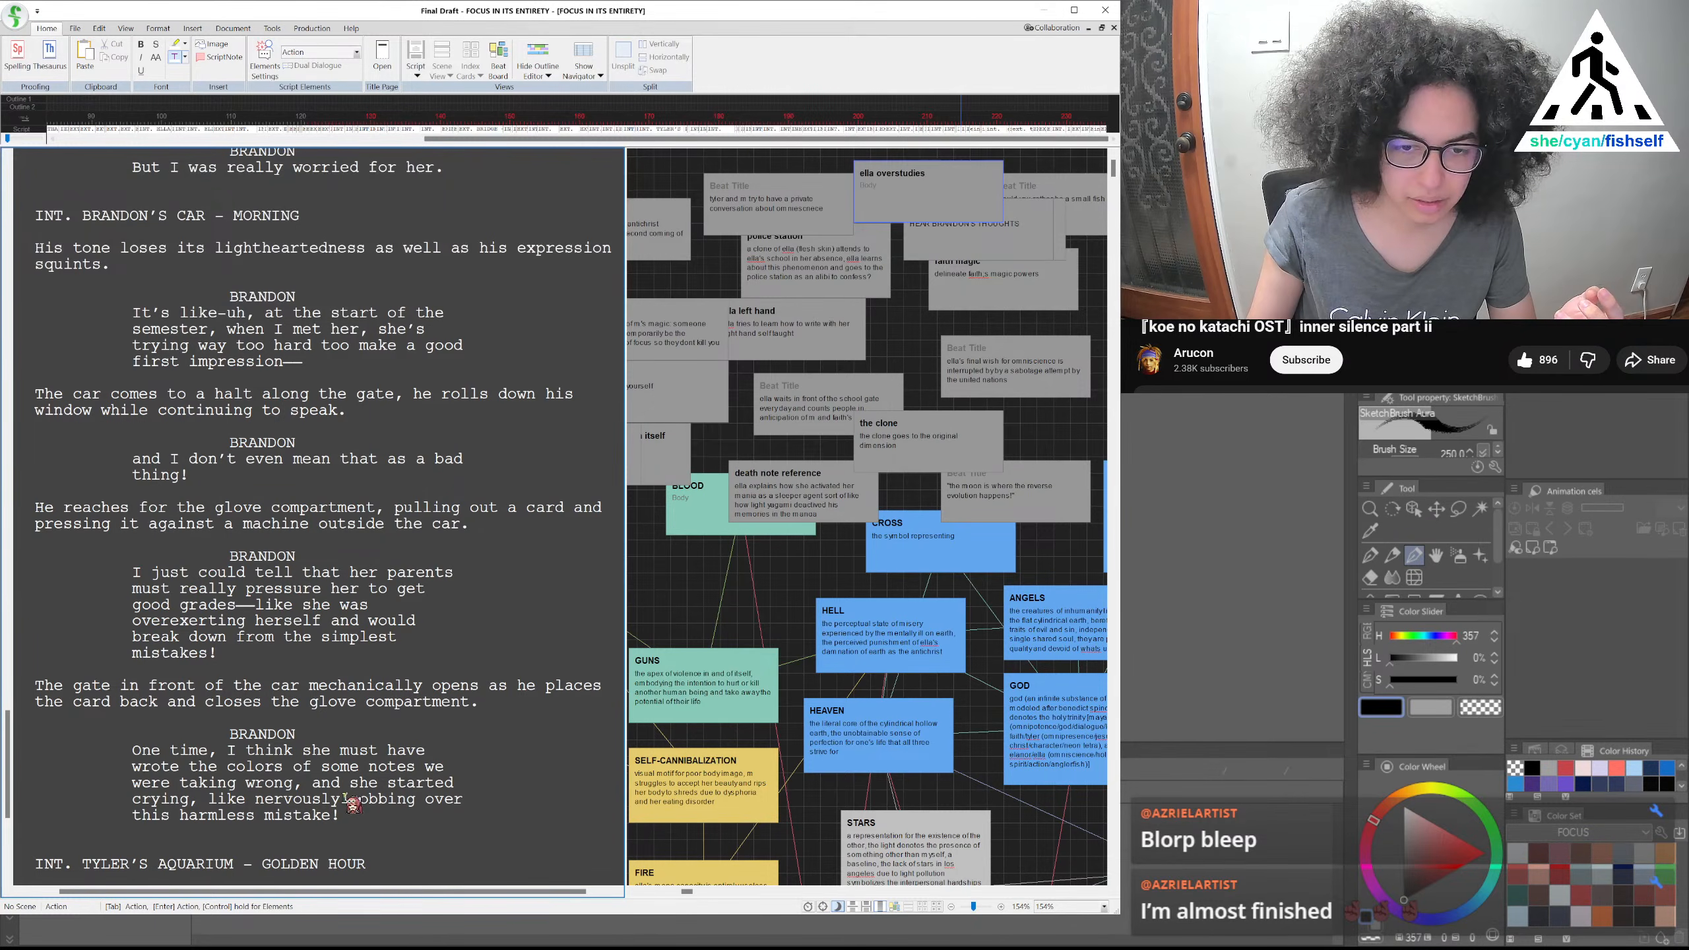
left_click_drag(340, 798, 256, 802)
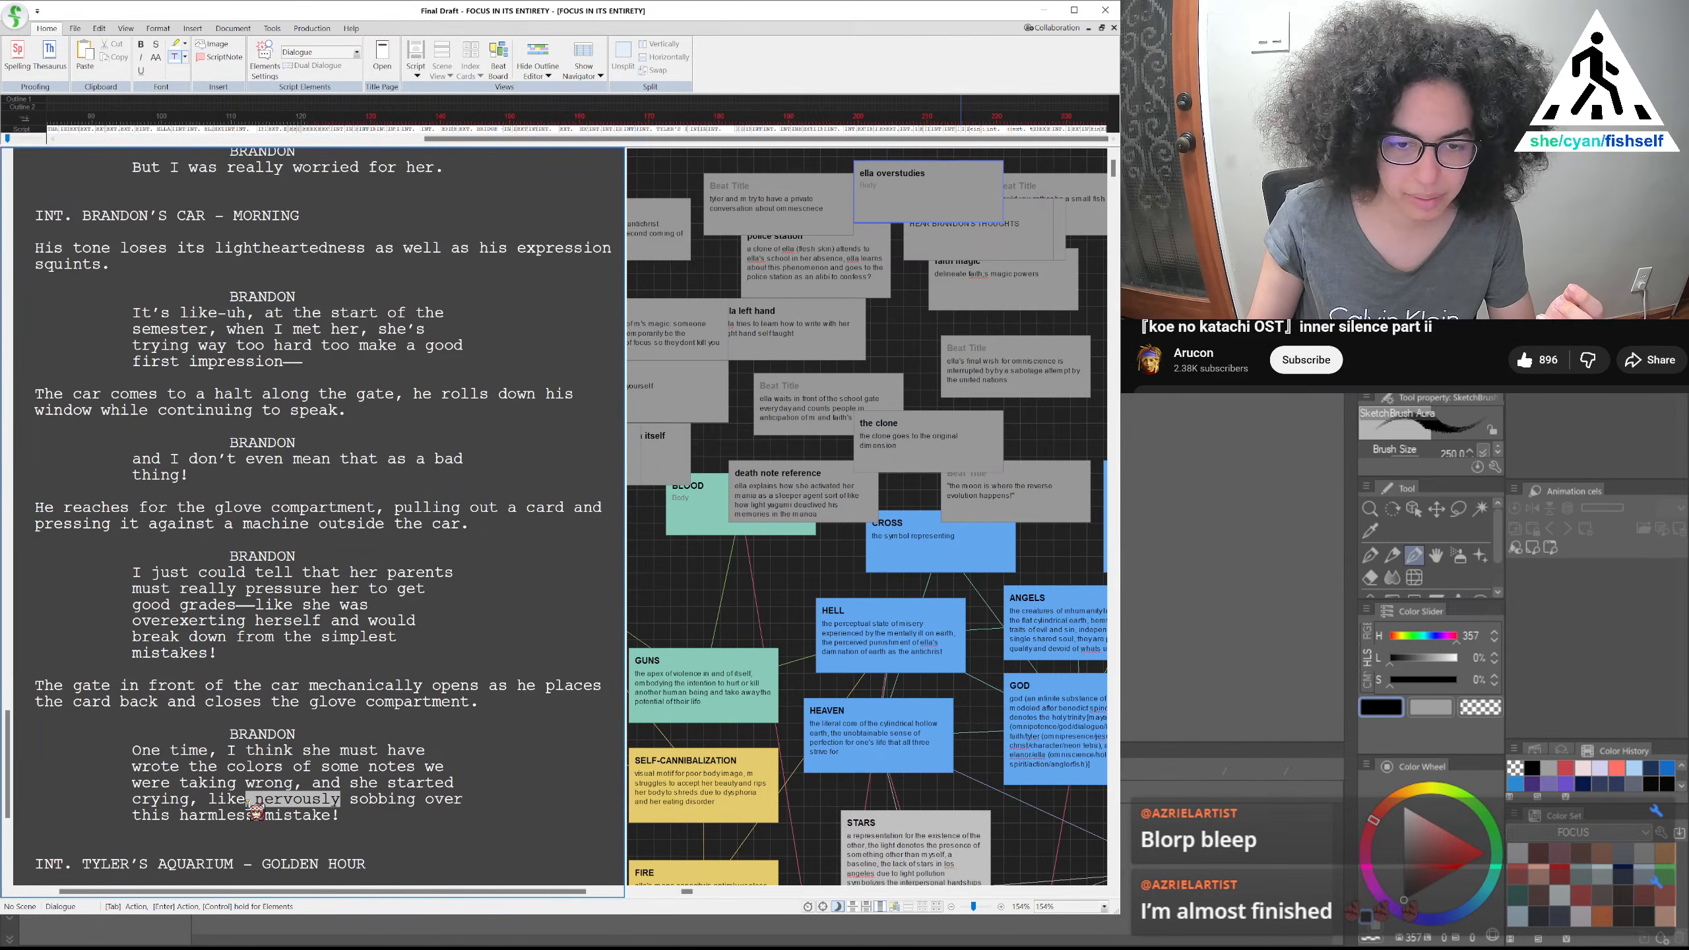
type("almost hyst")
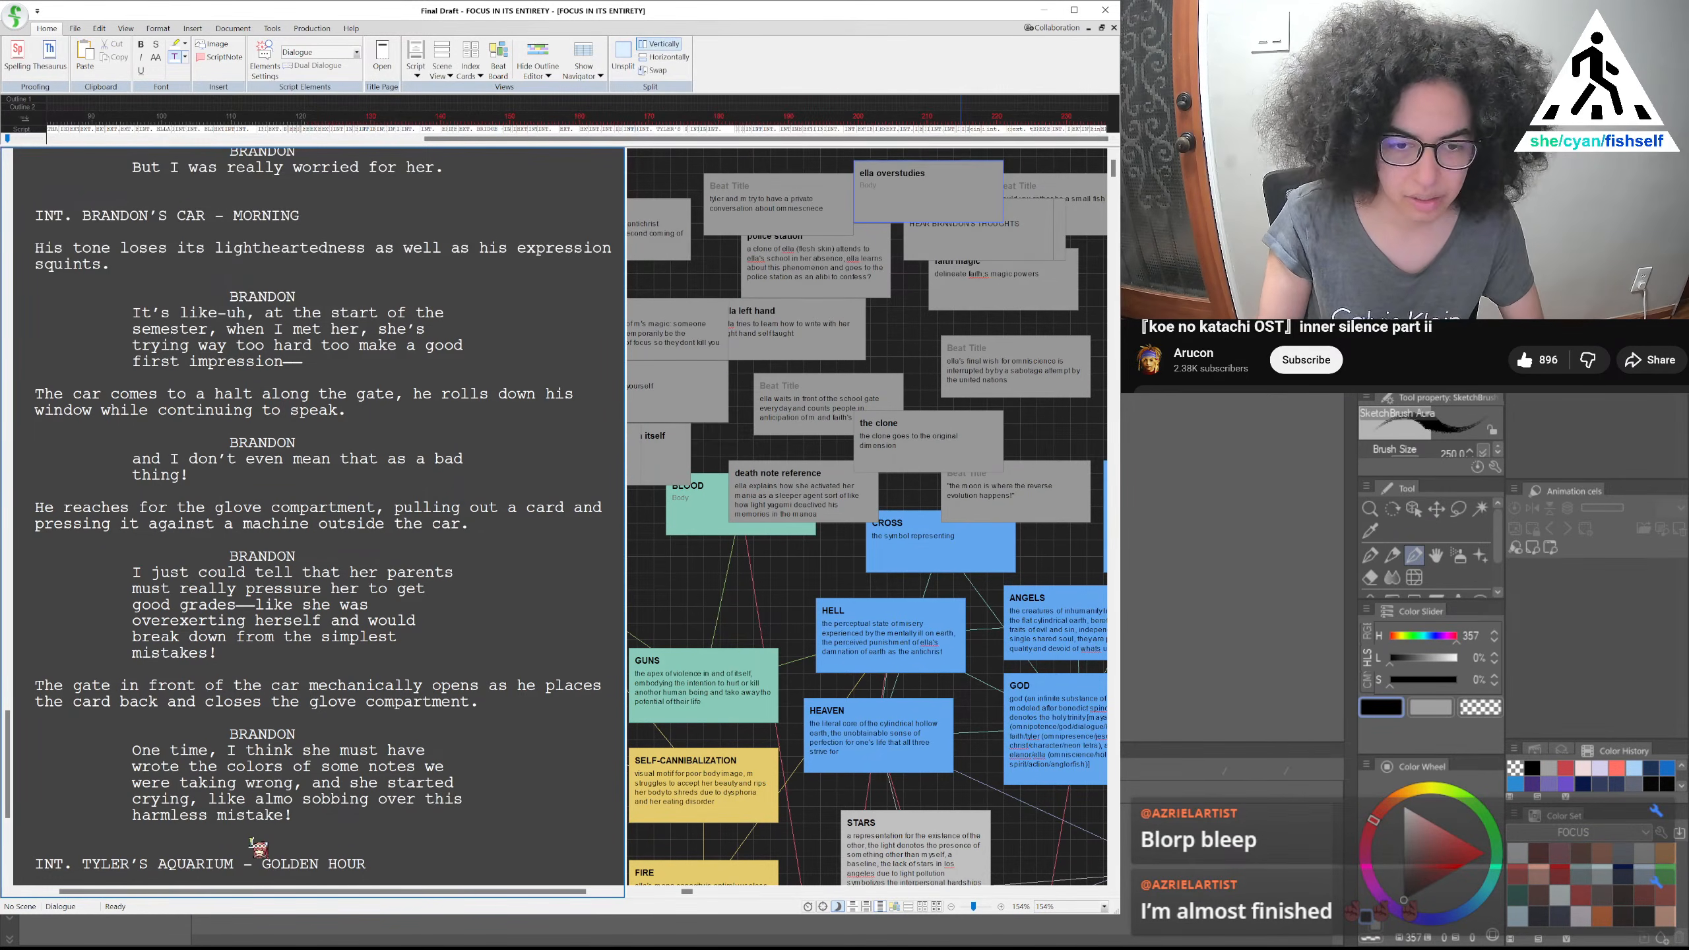
type("erically")
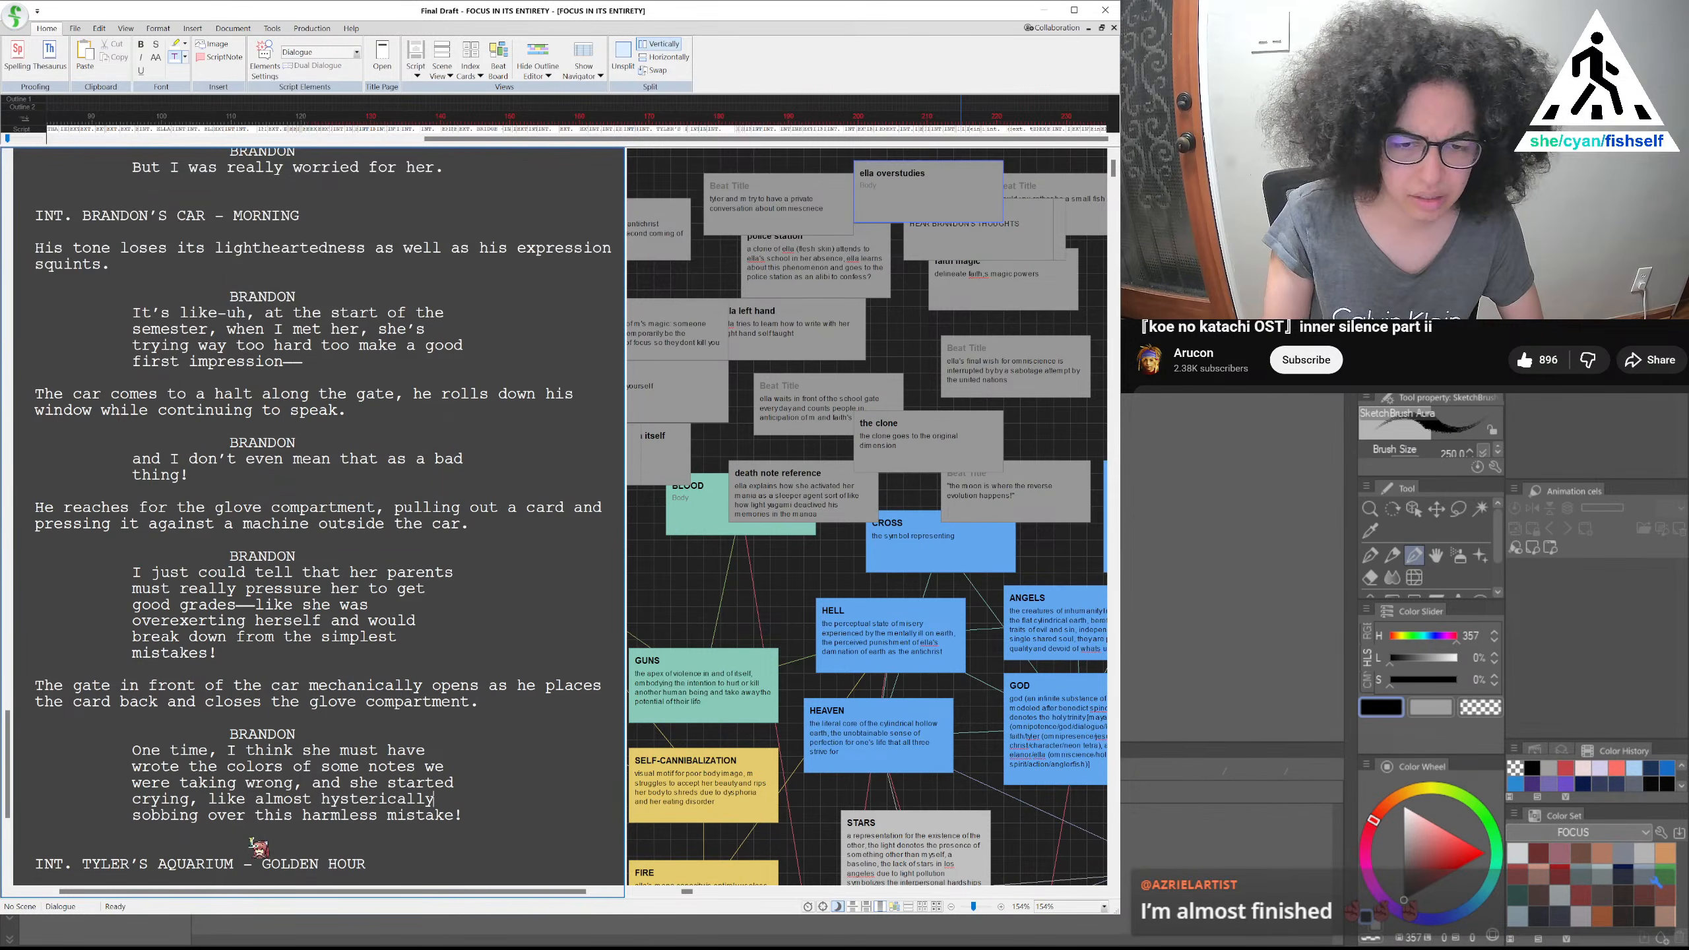
left_click_drag(246, 800, 207, 801)
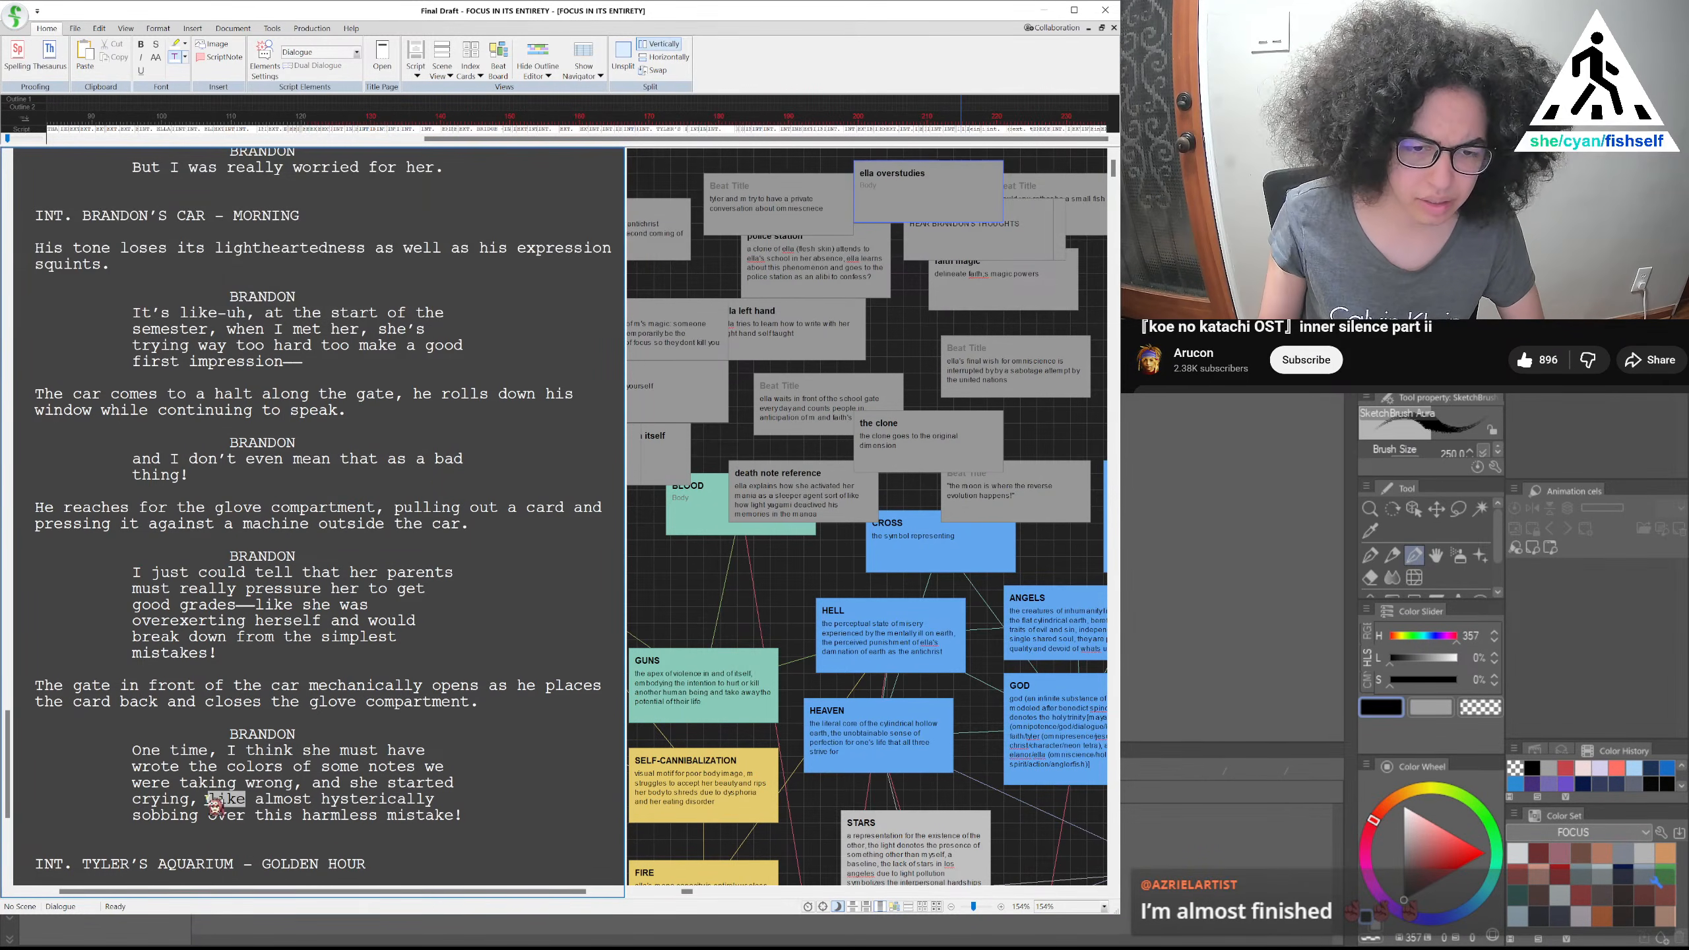
type("w")
key("BackSpace")
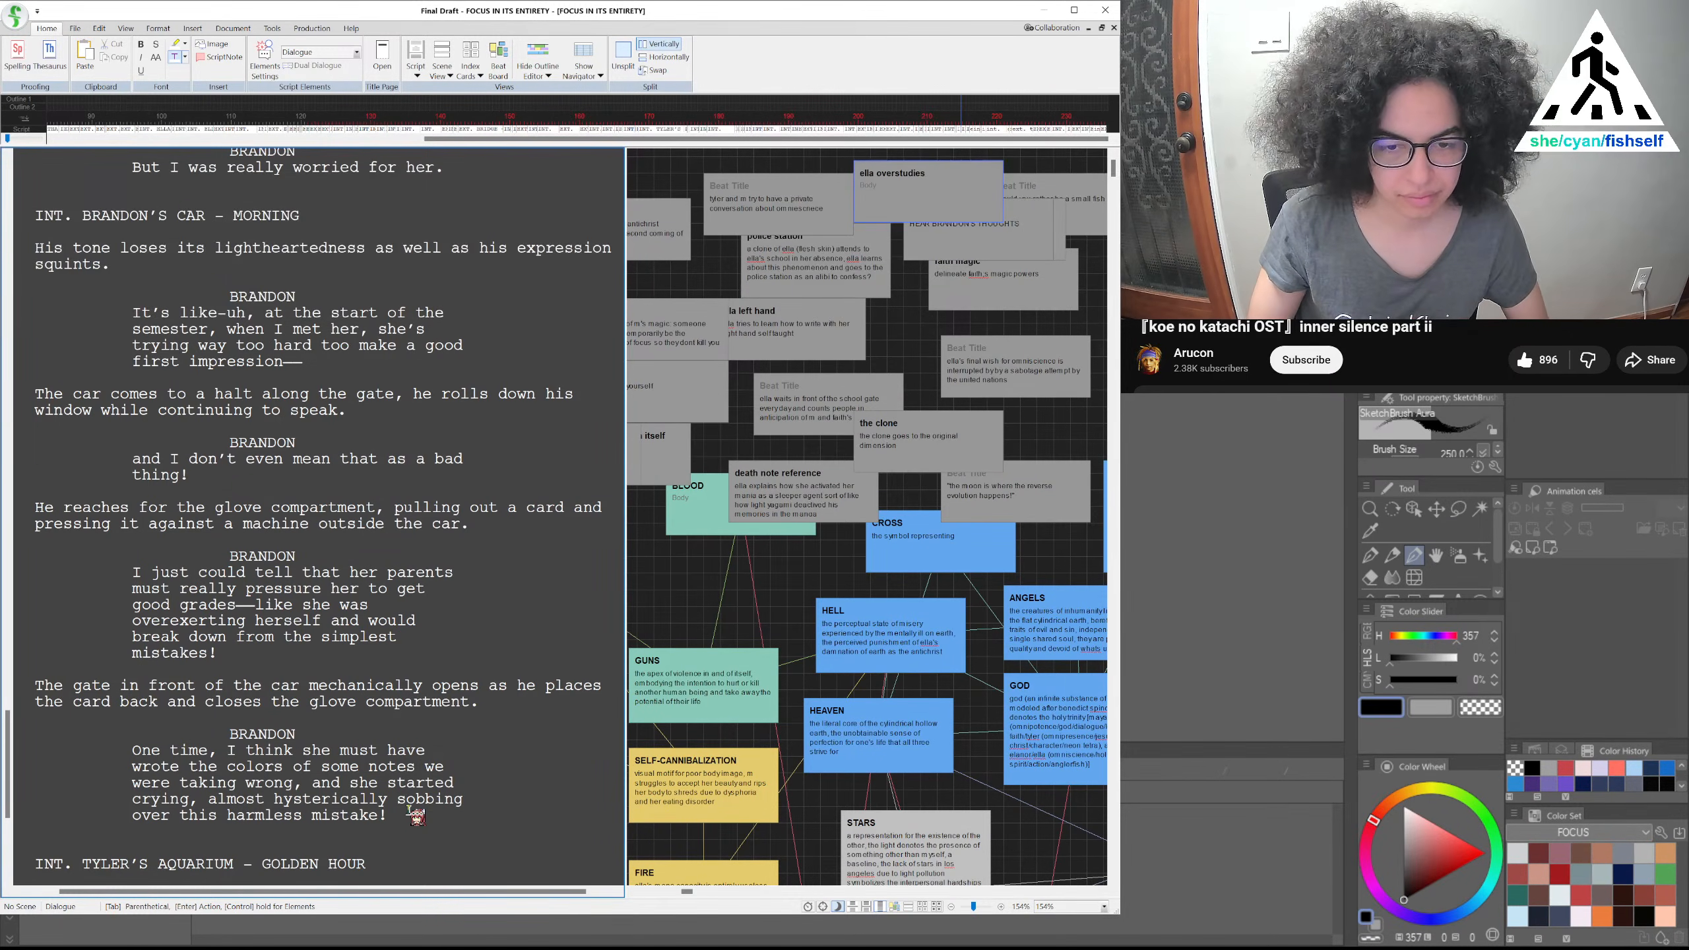
Below Brandon's last speech, add the action line "Elizabeth continues to stare in silence, her mouth twists into a frown as he remarks:"
key("Return")
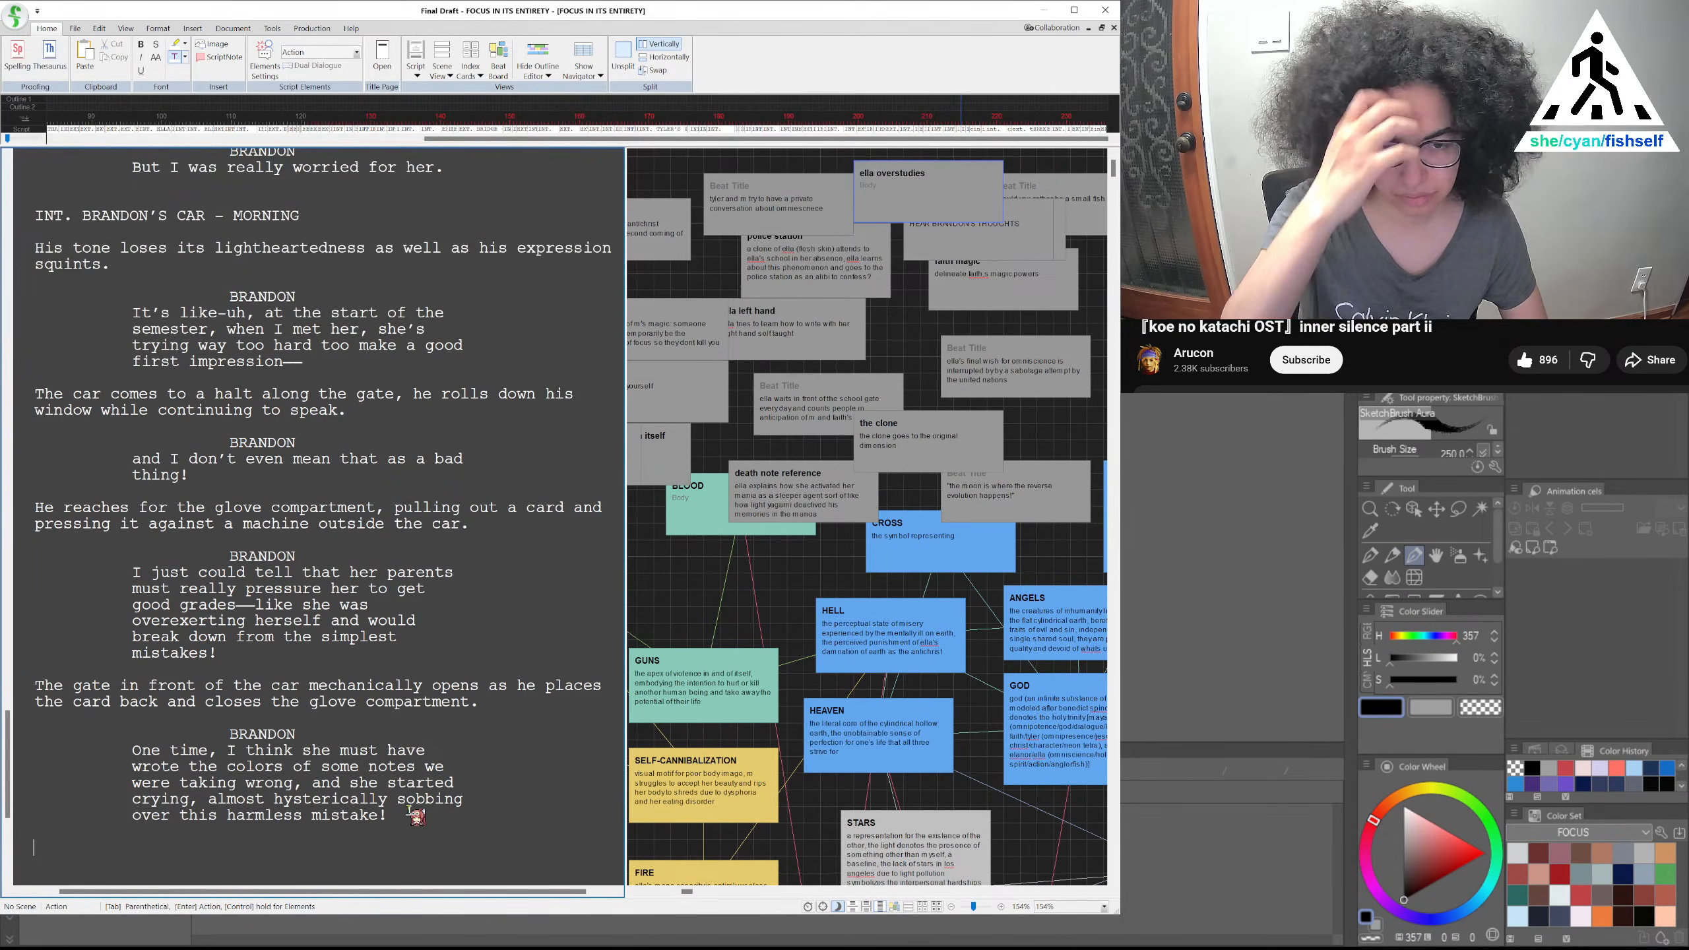
type("Eliza")
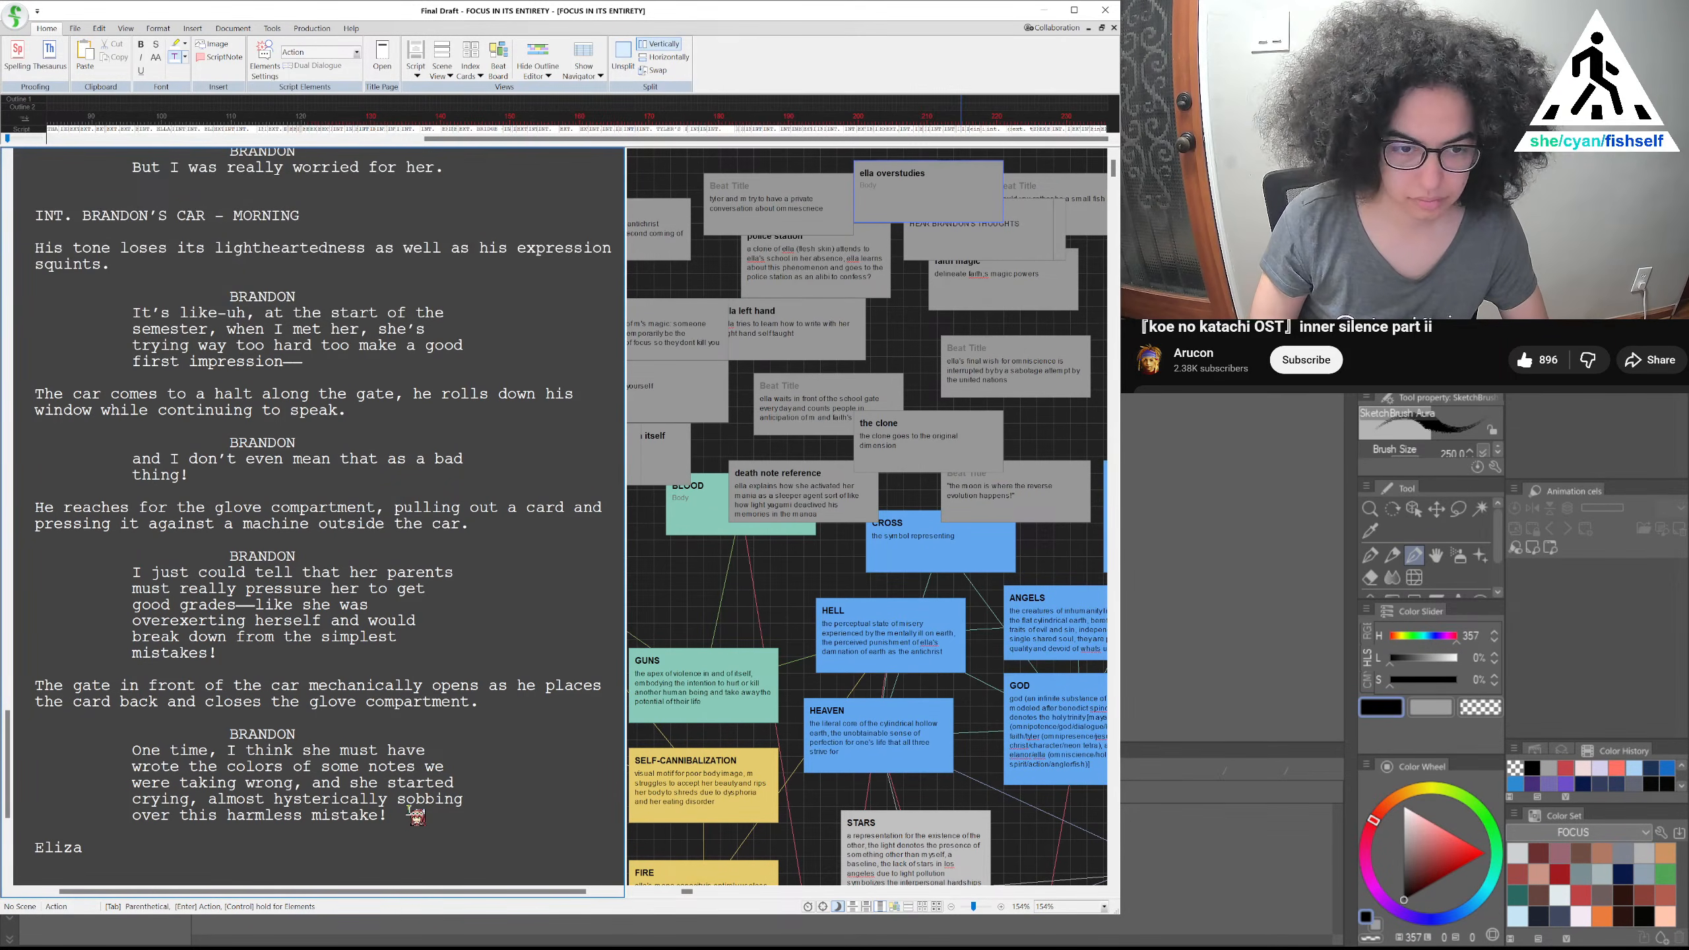
type("beth continues ")
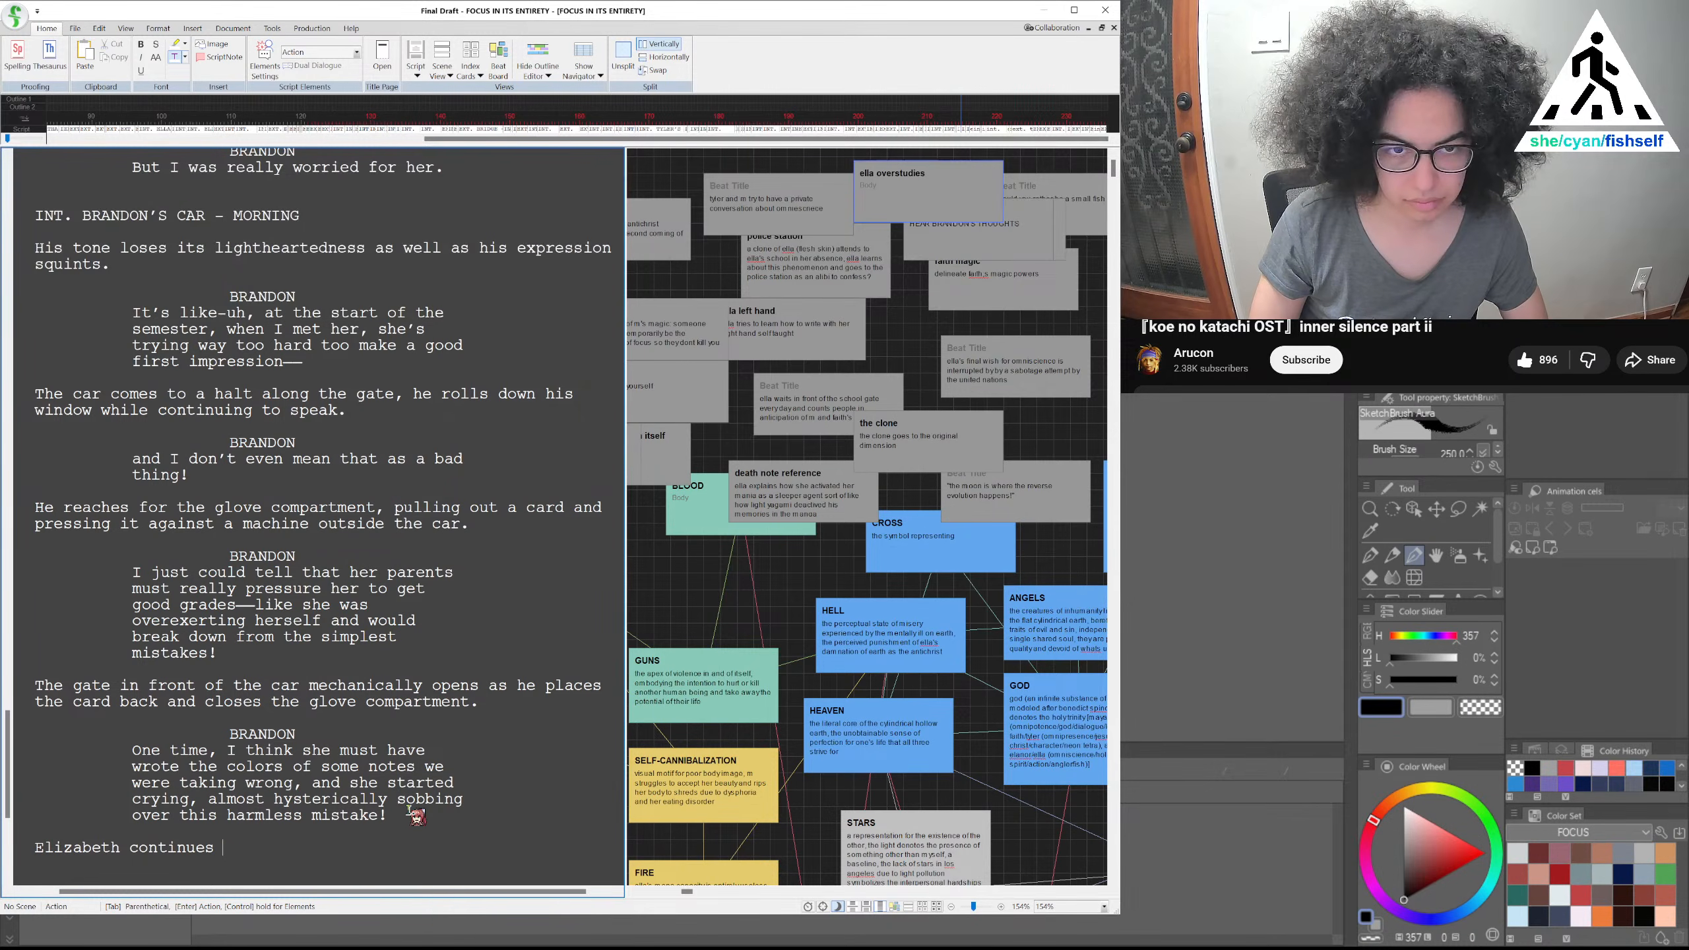
type("to stare in silence")
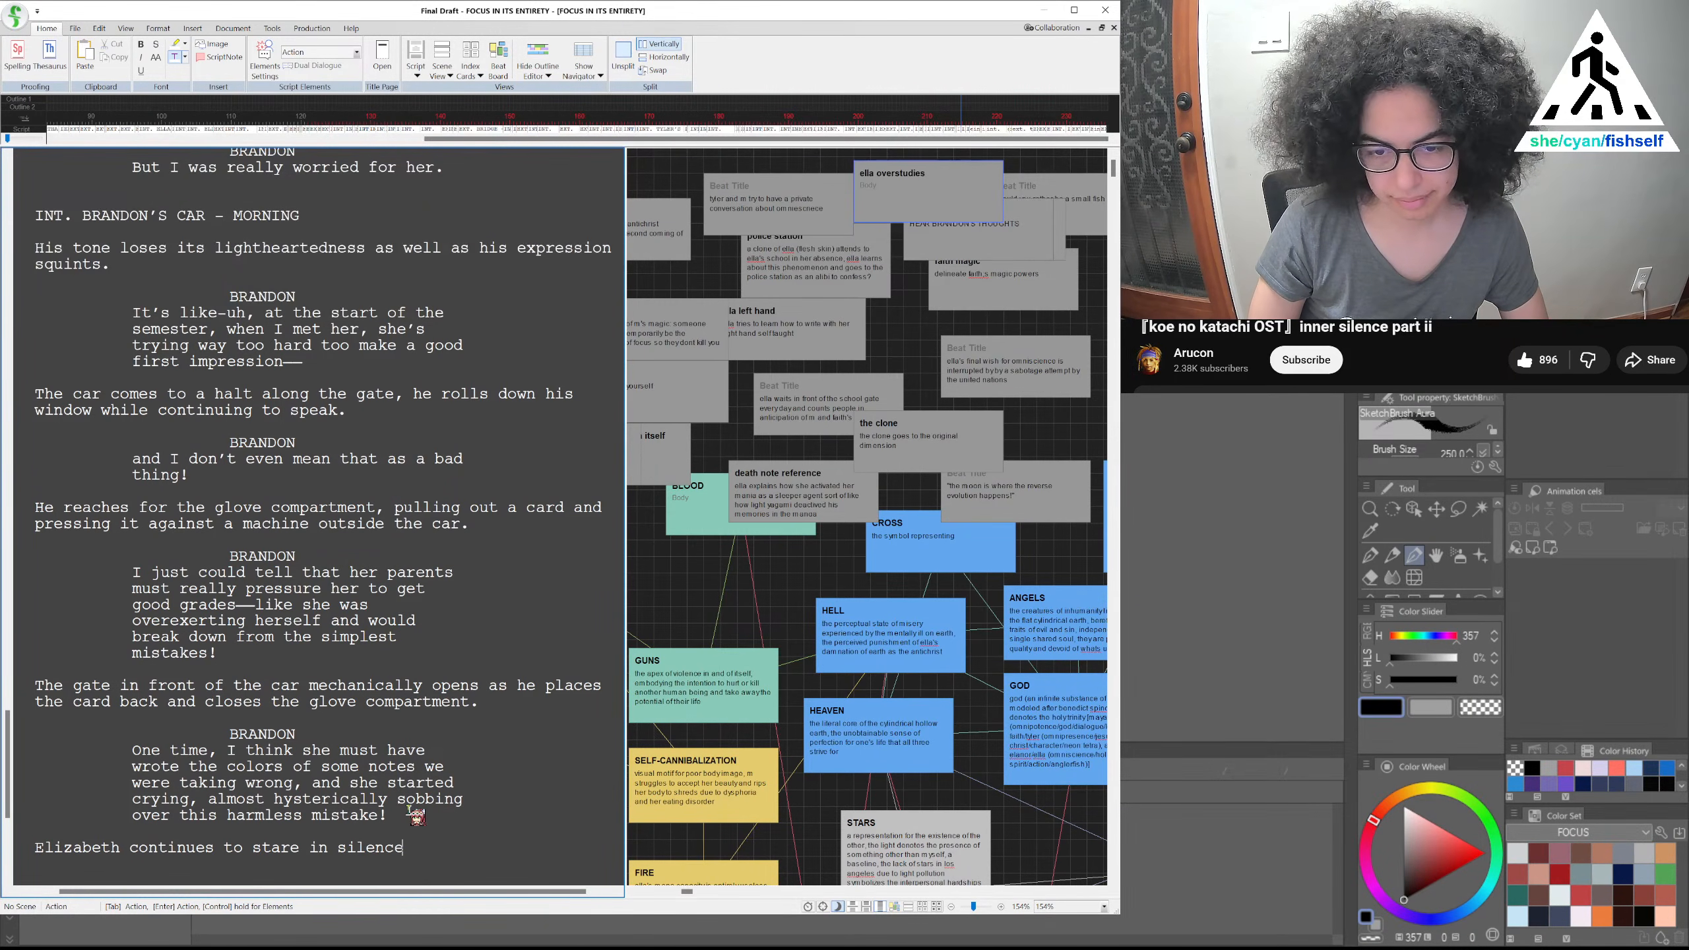
type(", her")
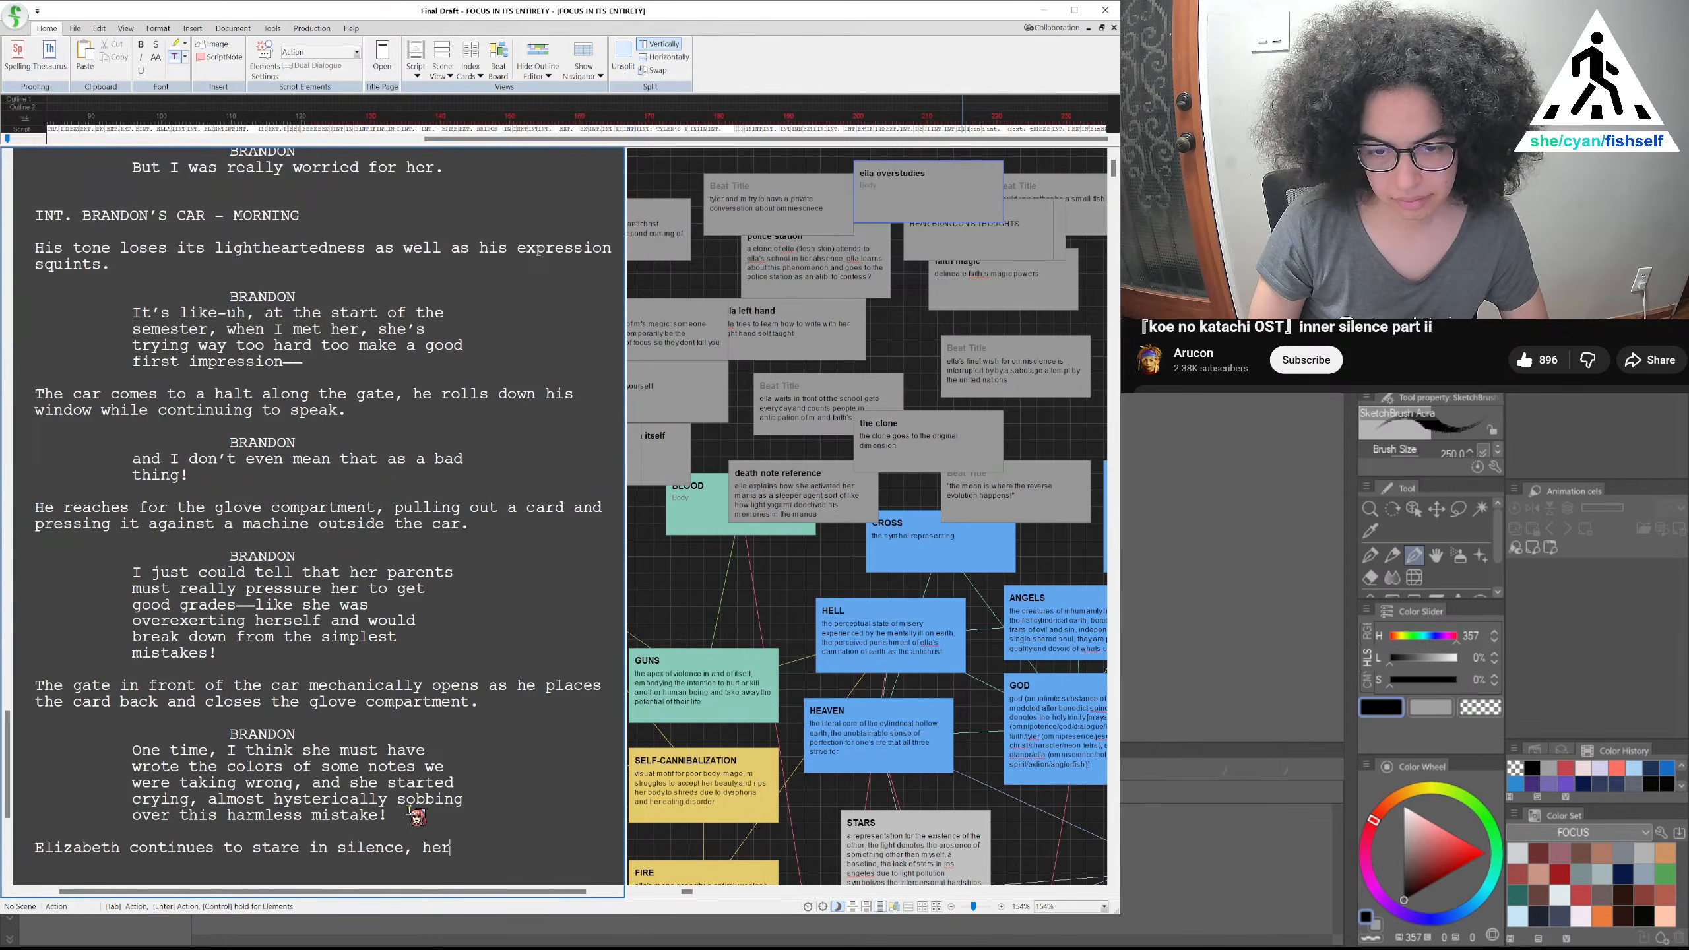
type(" mouth")
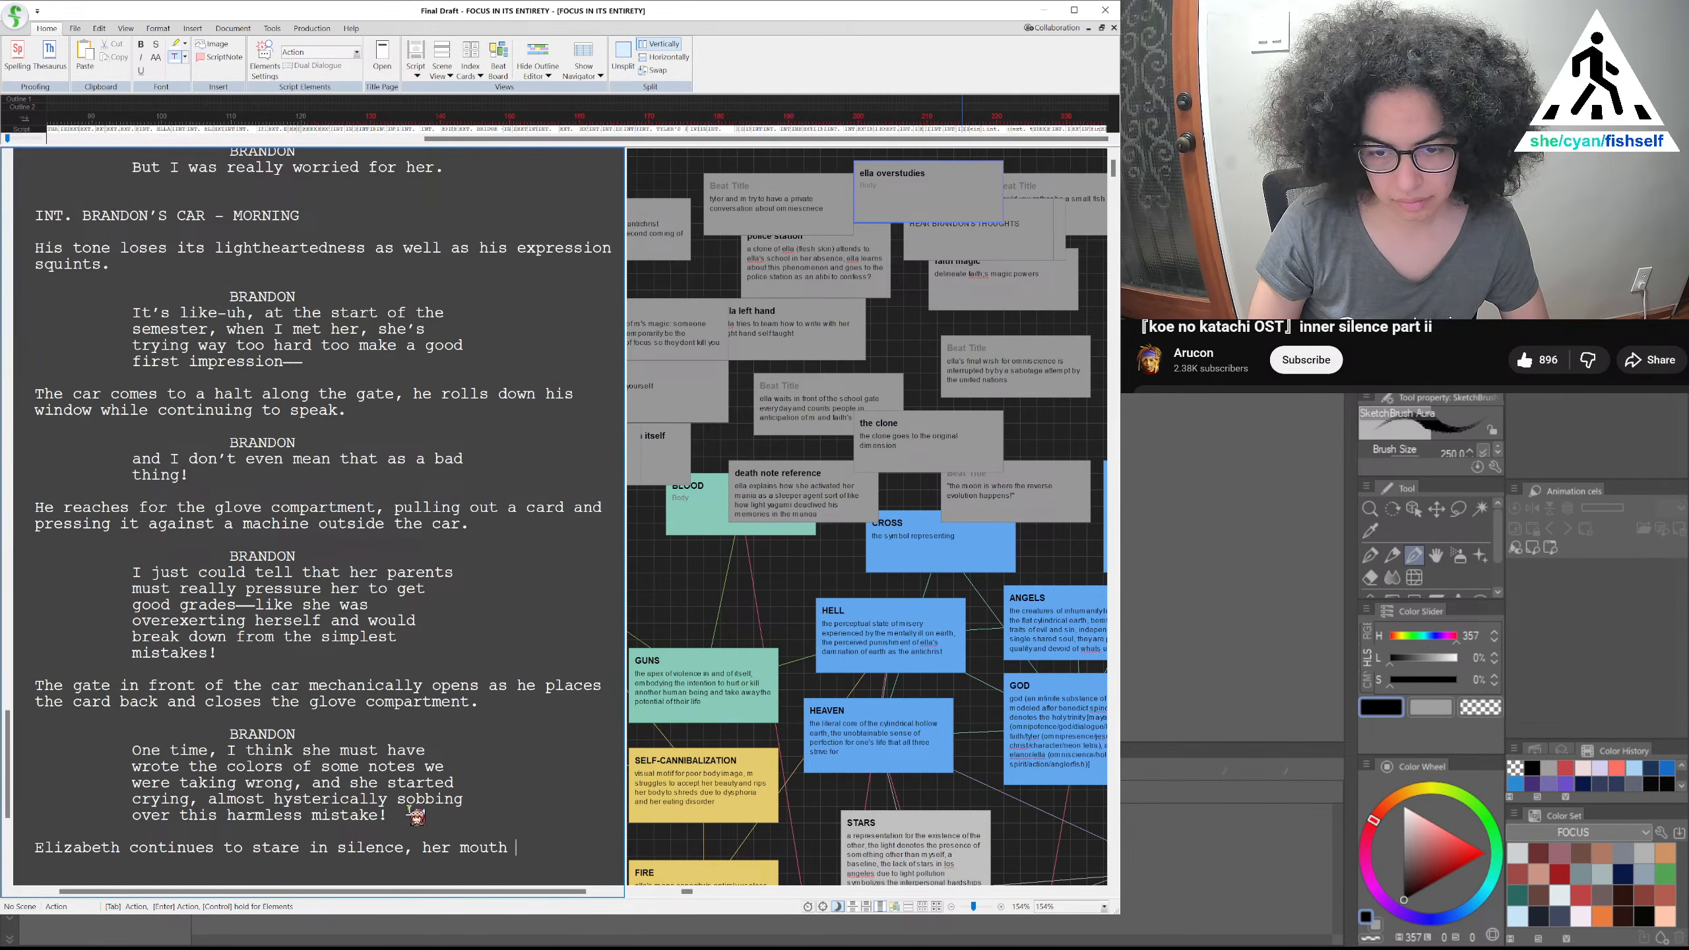
type(" twists into a frown as he remarks:")
Add a BRANDON character cue for a new speech below the action line ending "as he remarks:"
key("Return")
key("Tab")
type("BRANDON")
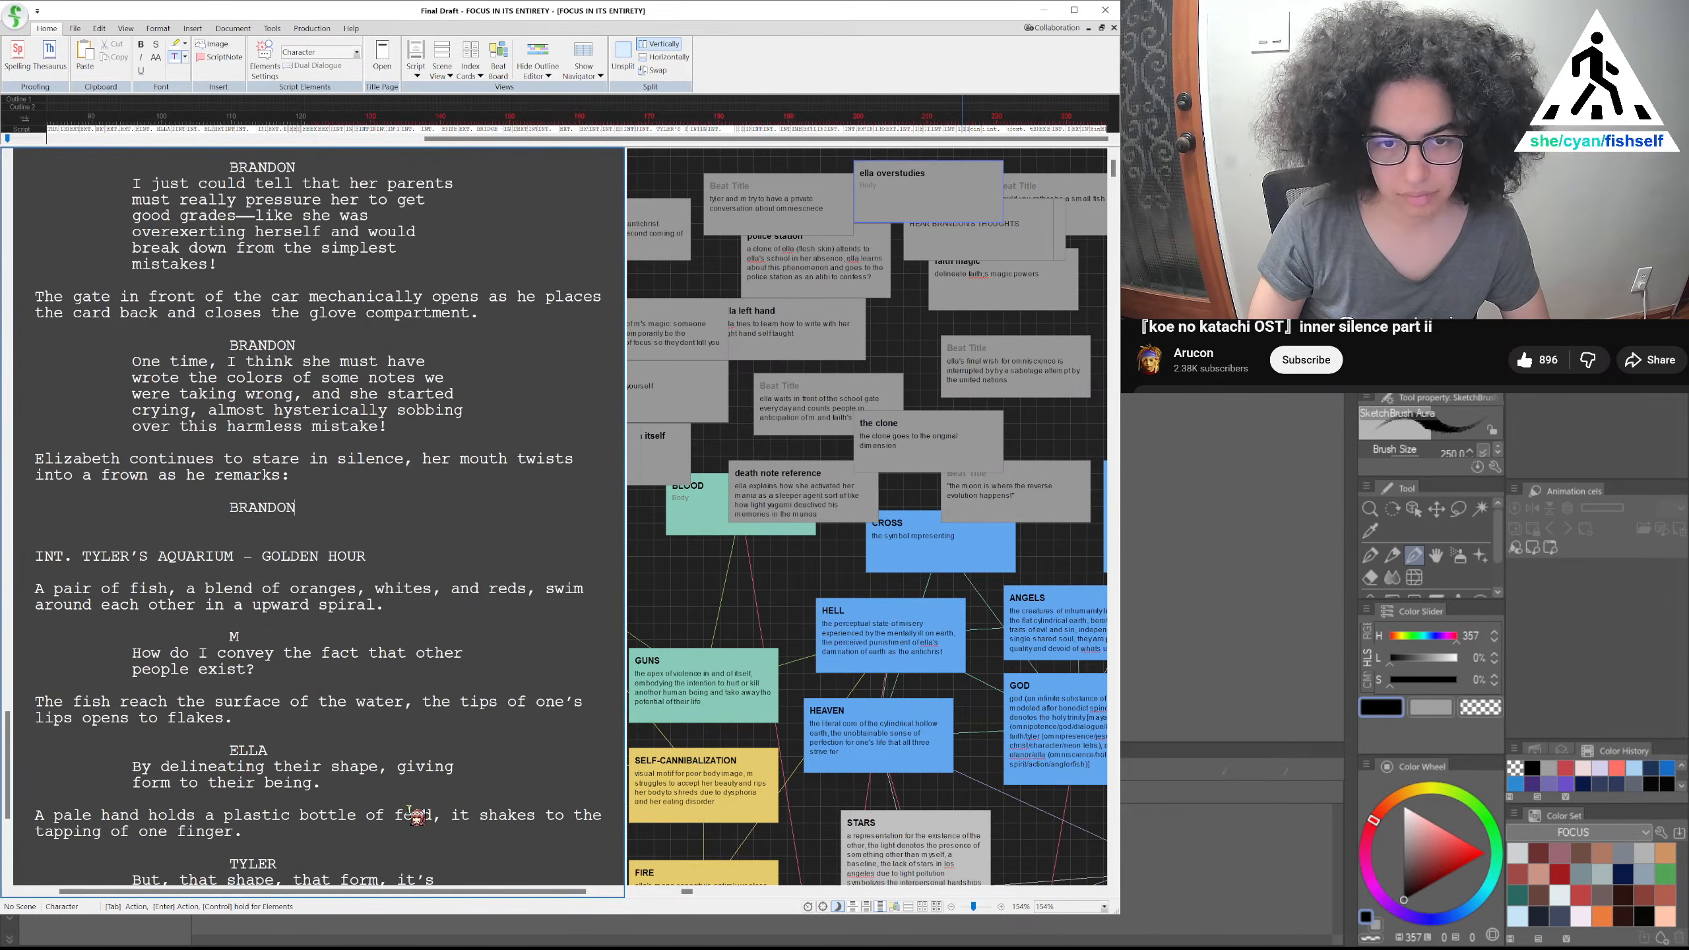
key("Return")
Write Brandon's new line of dialogue as "And then the shooting happened as you know."
type("A")
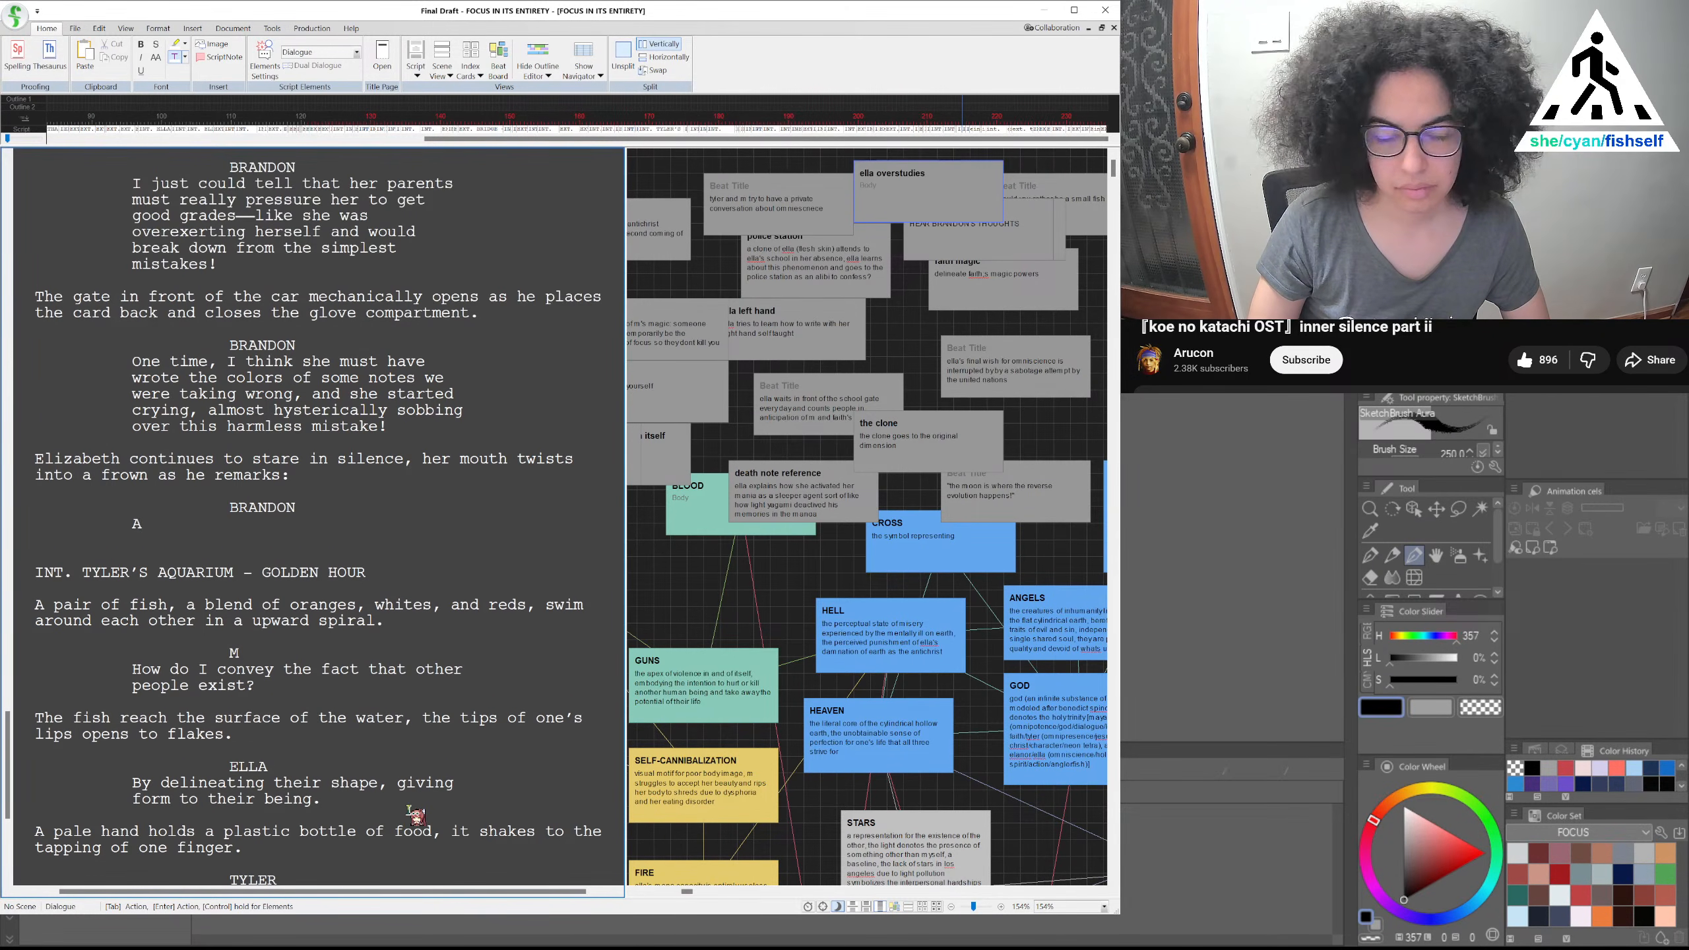
type("nd then the s")
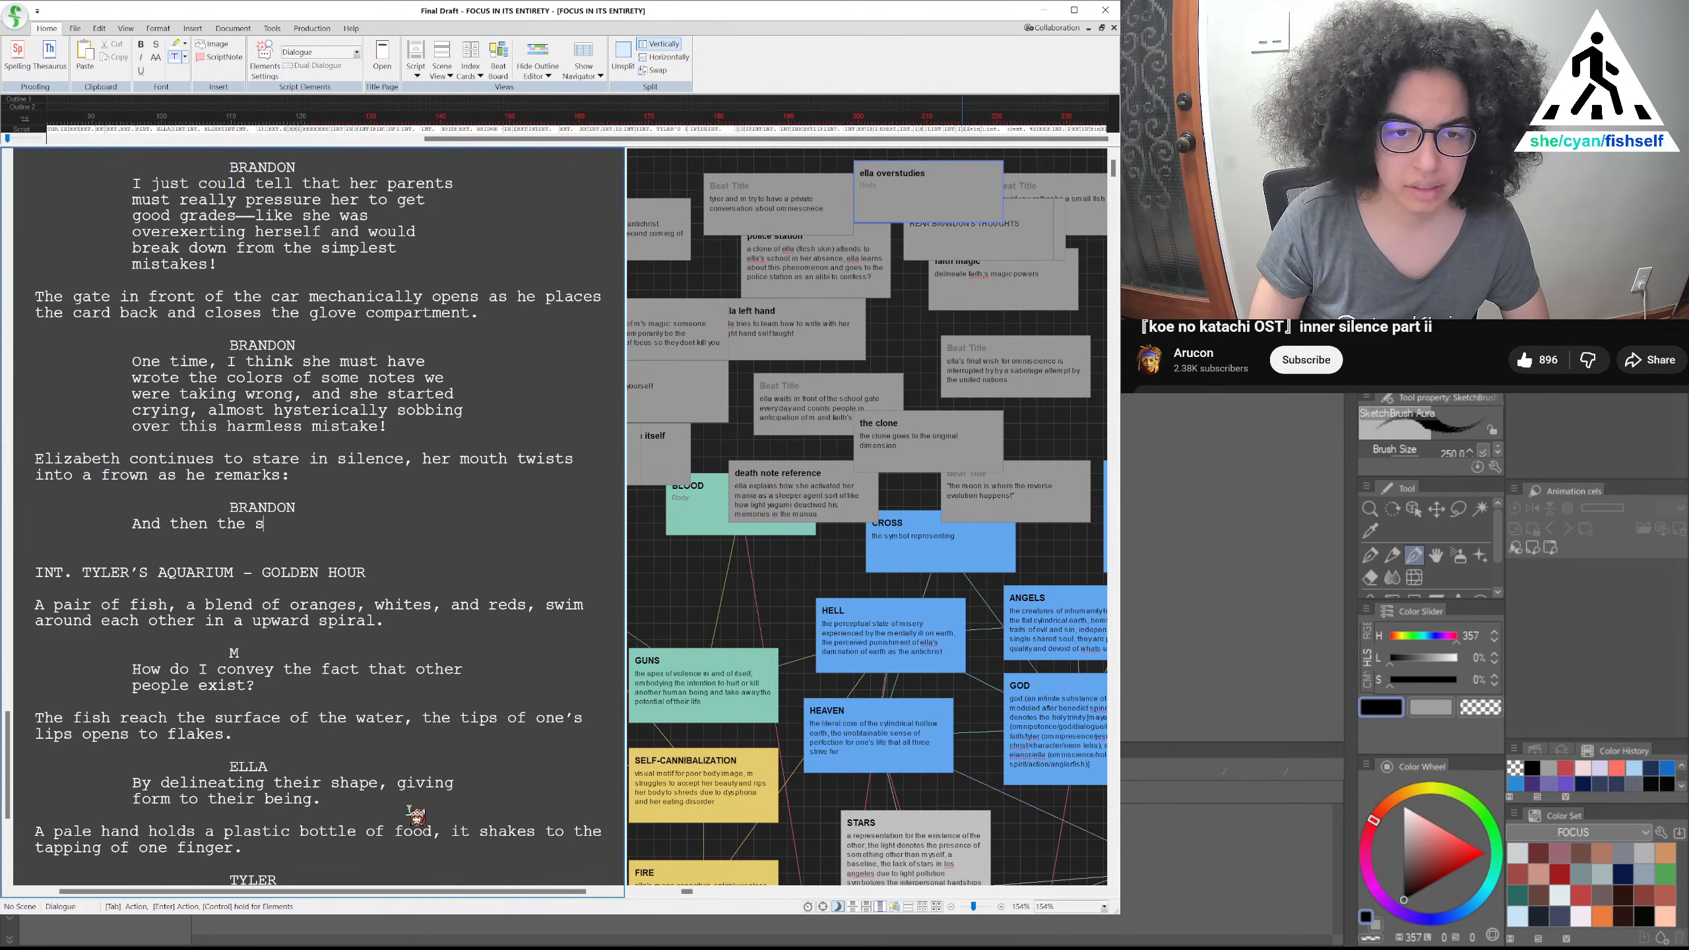
type("hooting happened as")
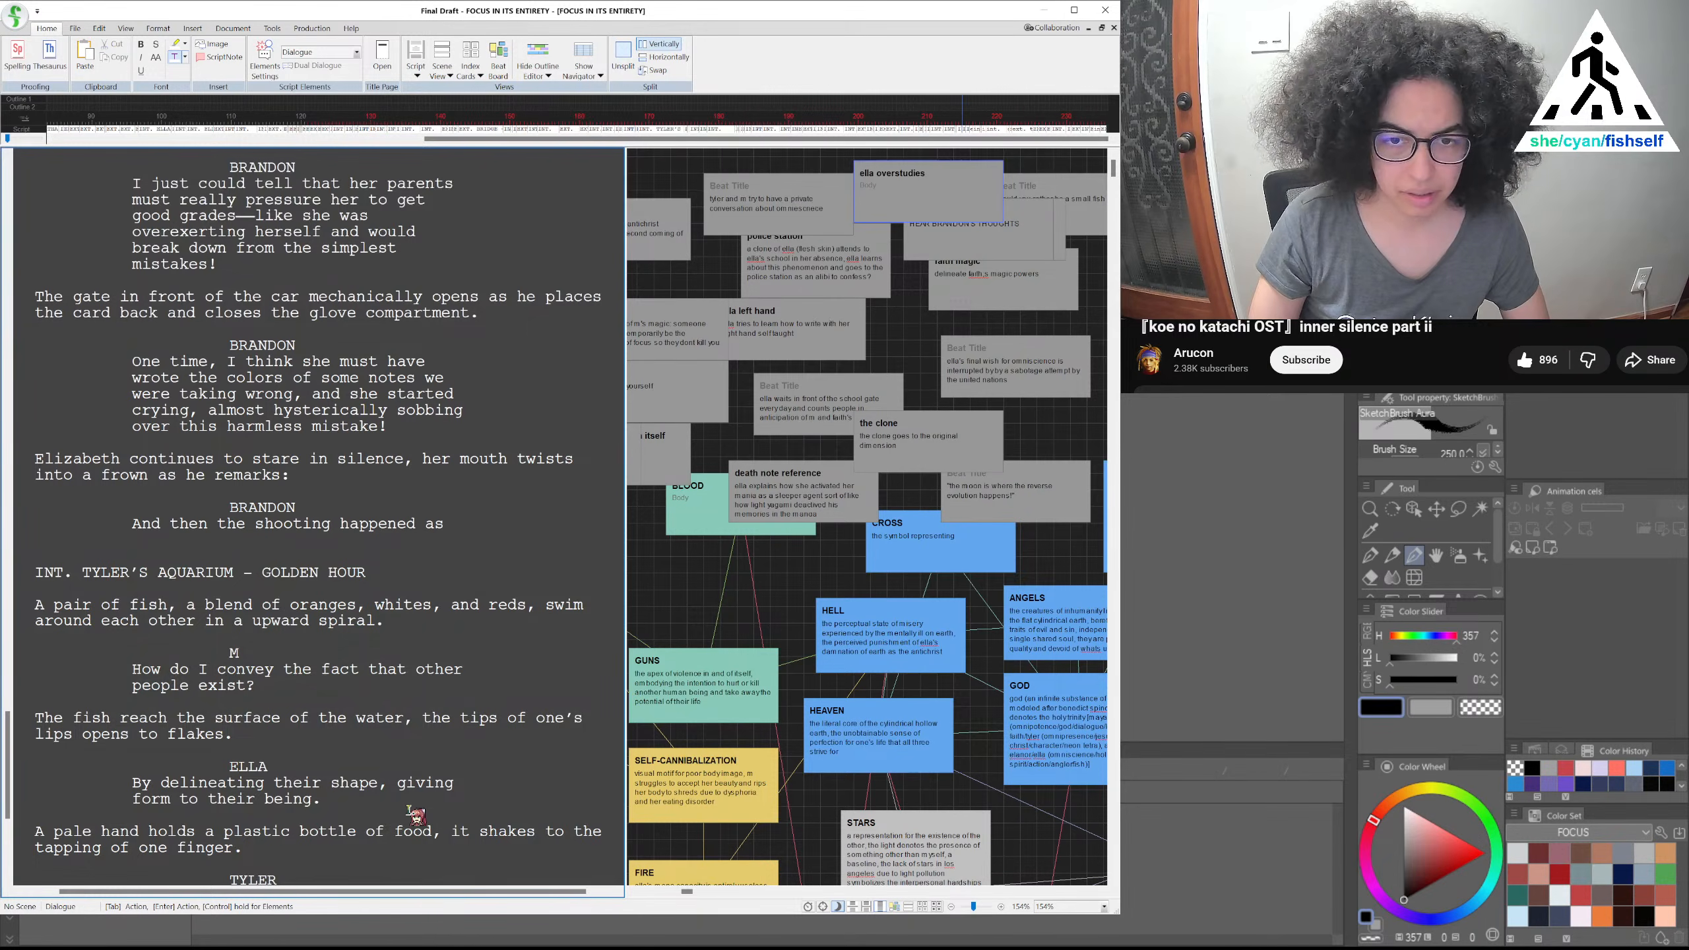
type(" you know, a")
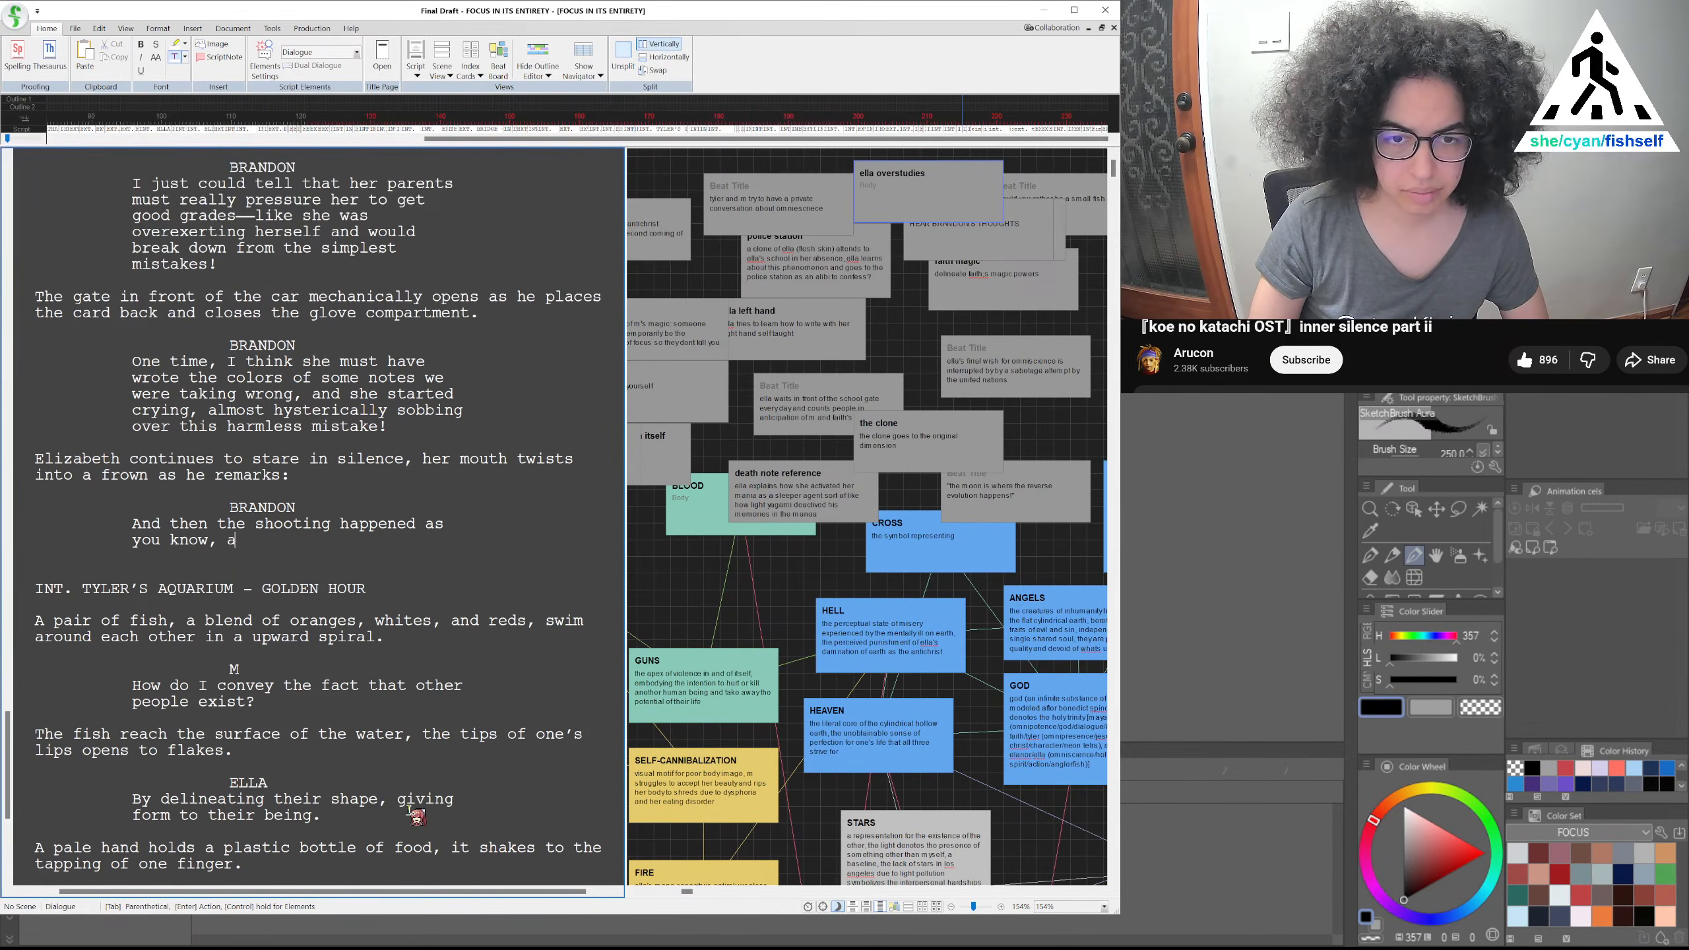
key("BackSpace")
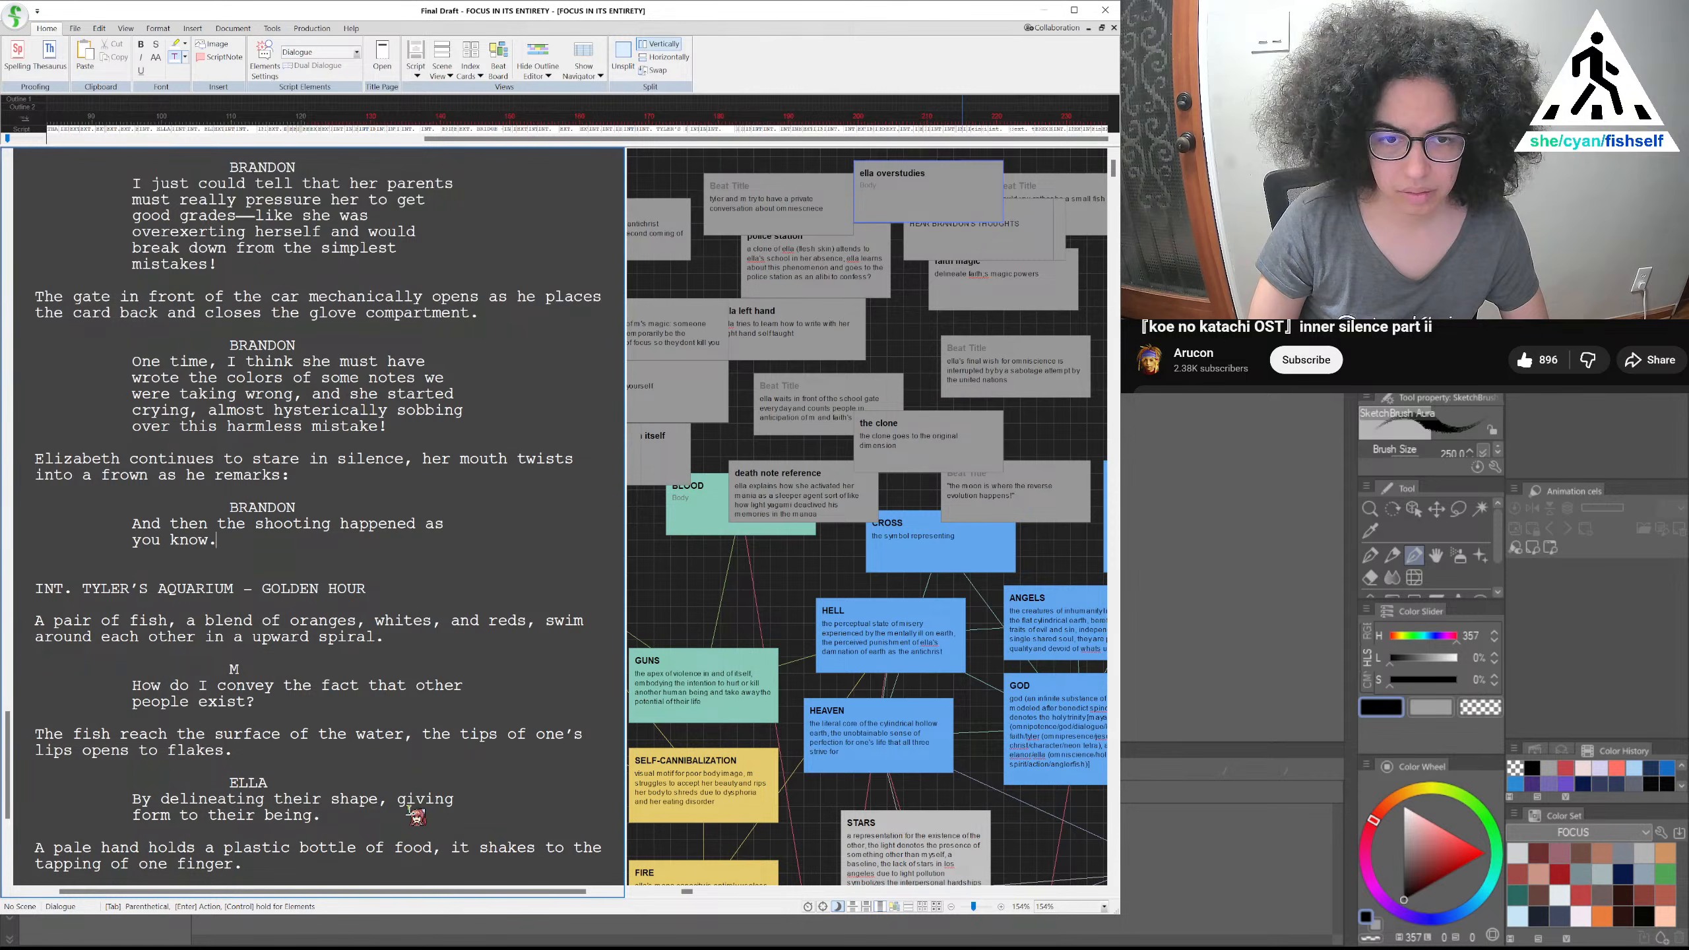
type("But something abotu")
key("BackSpace")
key("BackSpace")
key("BackSpace")
type("out her chang")
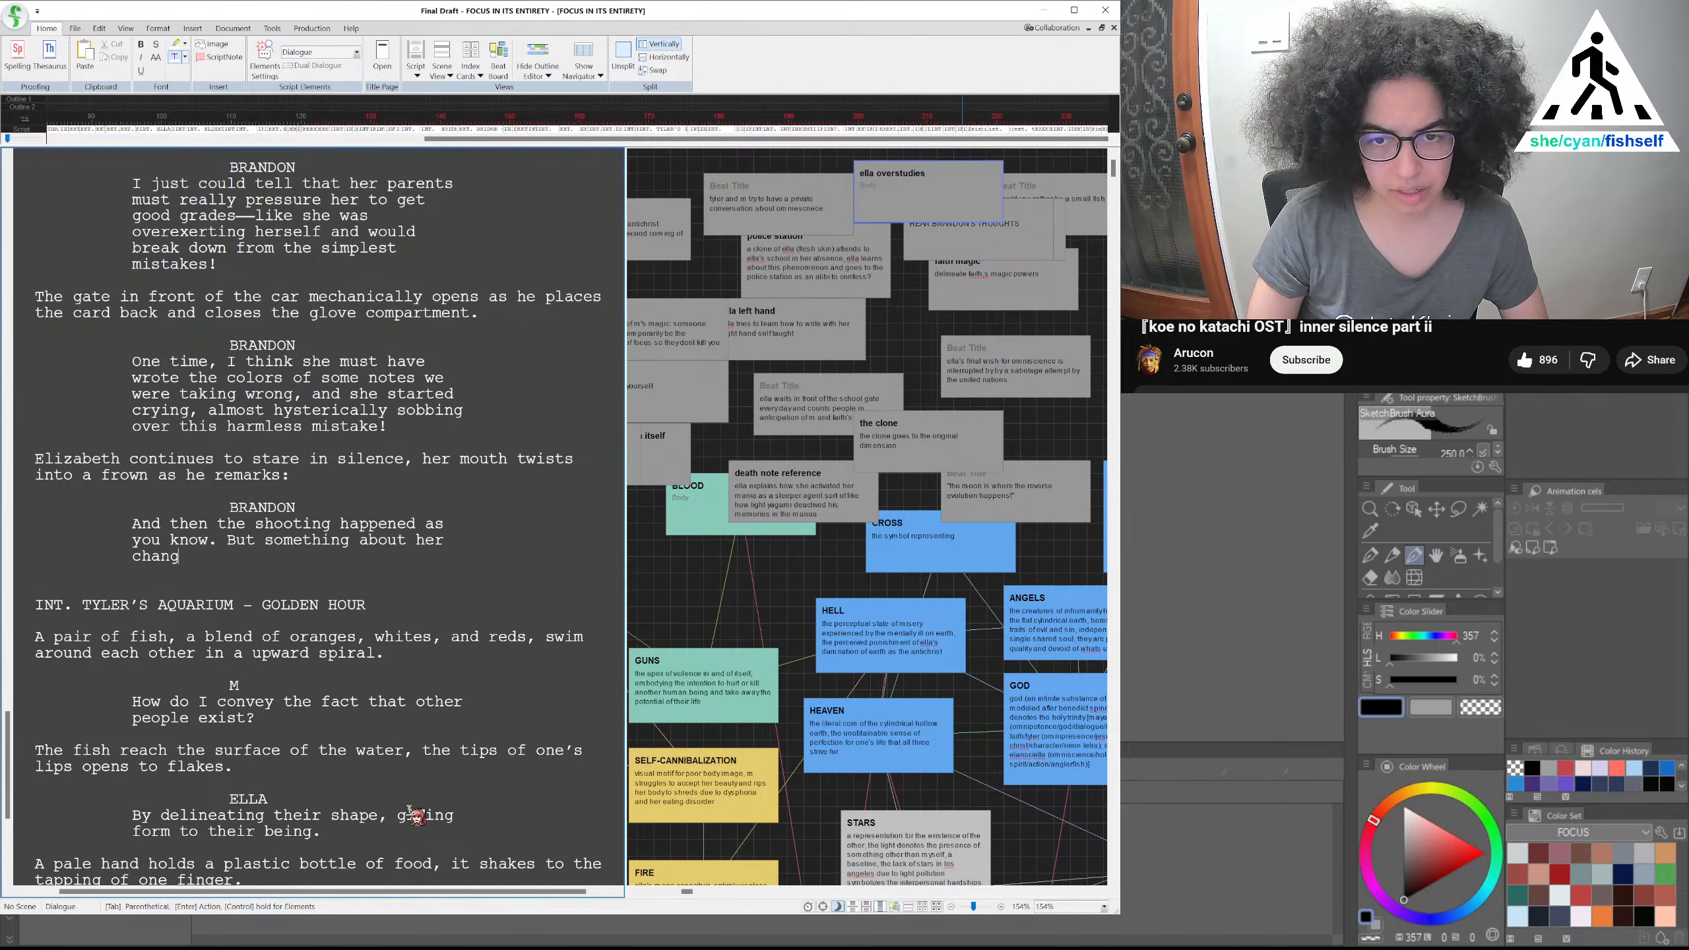
key("BackSpace")
key("BackSpace")
key("BackSpace")
key("BackSpace")
key("BackSpace")
key("BackSpace")
key("BackSpace")
key("BackSpace")
key("BackSpace")
key("BackSpace")
key("BackSpace")
key("BackSpace")
key("BackSpace")
key("BackSpace")
key("BackSpace")
key("BackSpace")
key("BackSpace")
key("BackSpace")
key("BackSpace")
key("BackSpace")
key("BackSpace")
key("BackSpace")
key("BackSpace")
type("You could imagine that'd")
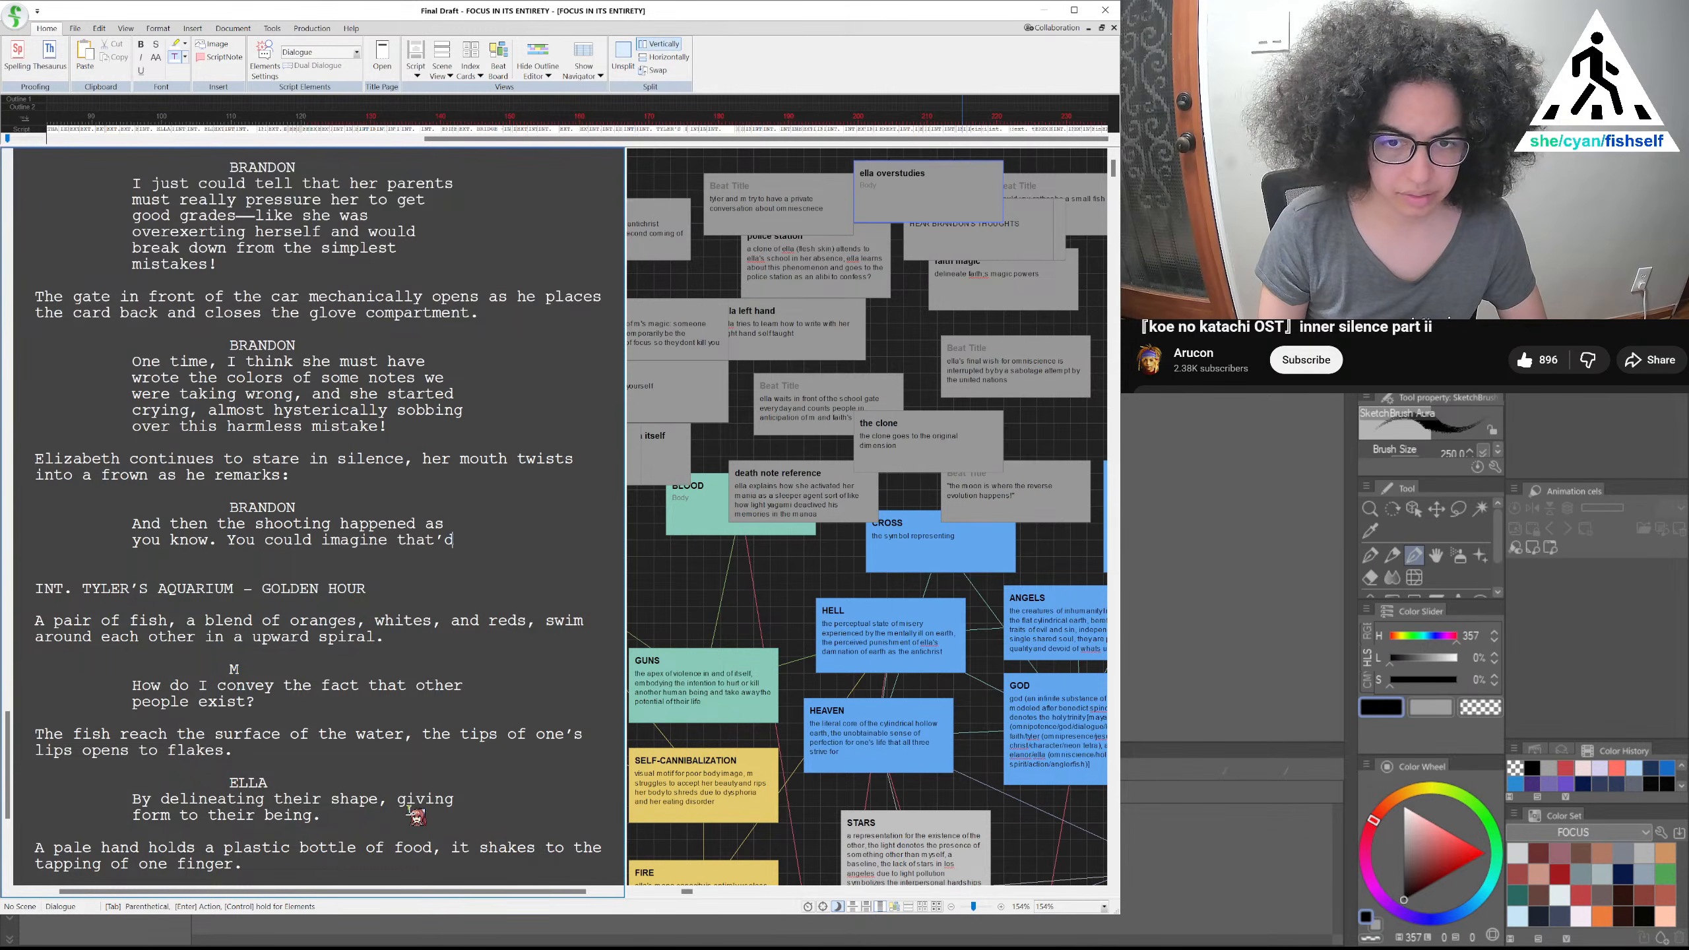
type(" effect all")
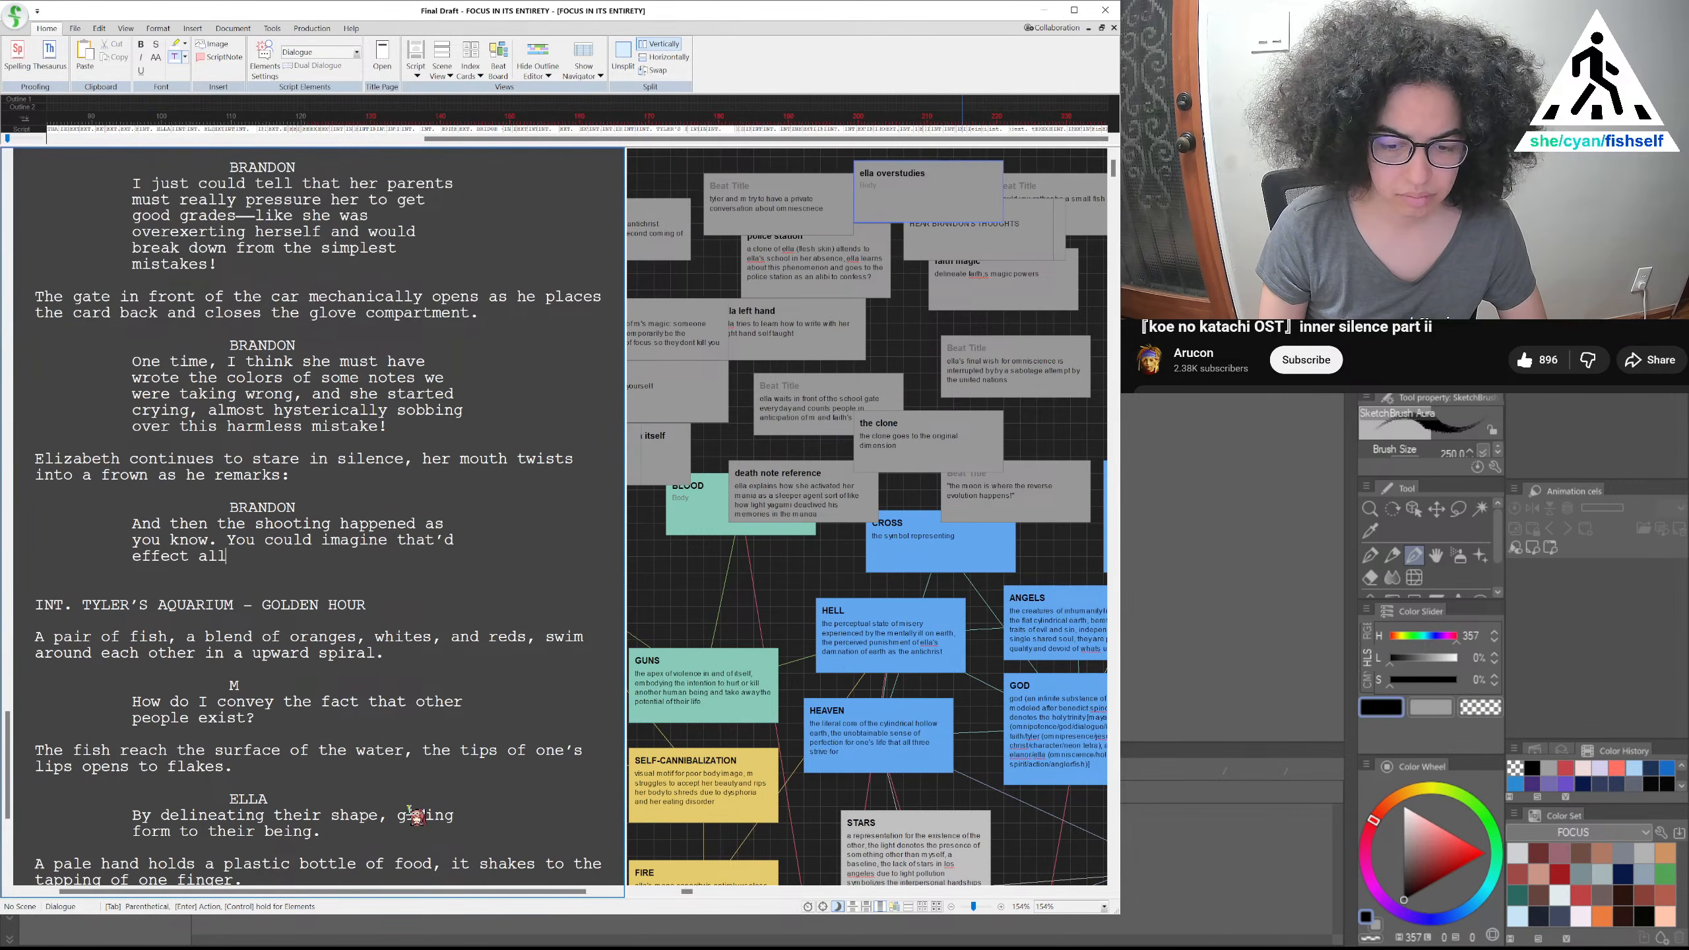
key("BackSpace")
key("BackSpace")
key("BackSpace")
key("BackSpace")
key("BackSpace")
key("BackSpace")
key("BackSpace")
key("BackSpace")
key("BackSpace")
key("BackSpace")
key("BackSpace")
key("BackSpace")
key("BackSpace")
key("BackSpace")
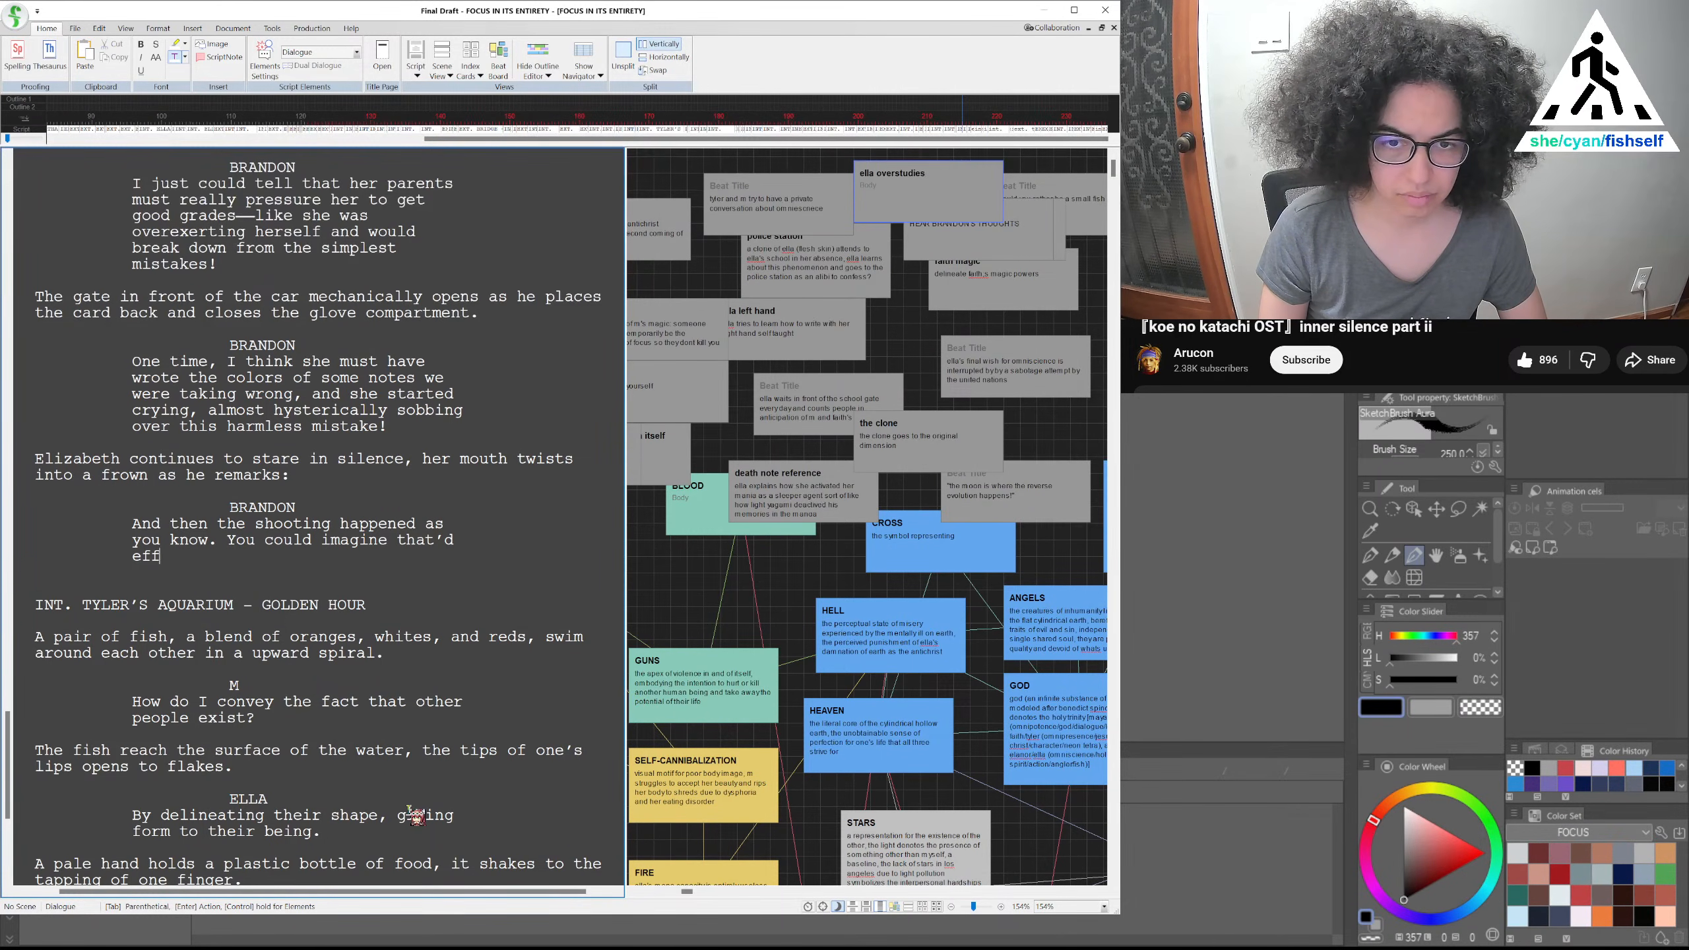
key("BackSpace")
key("BackSpace")
key("BackSpace")
key("BackSpace")
key("BackSpace")
key("BackSpace")
key("BackSpace")
key("BackSpace")
key("BackSpace")
key("BackSpace")
key("BackSpace")
key("BackSpace")
key("BackSpace")
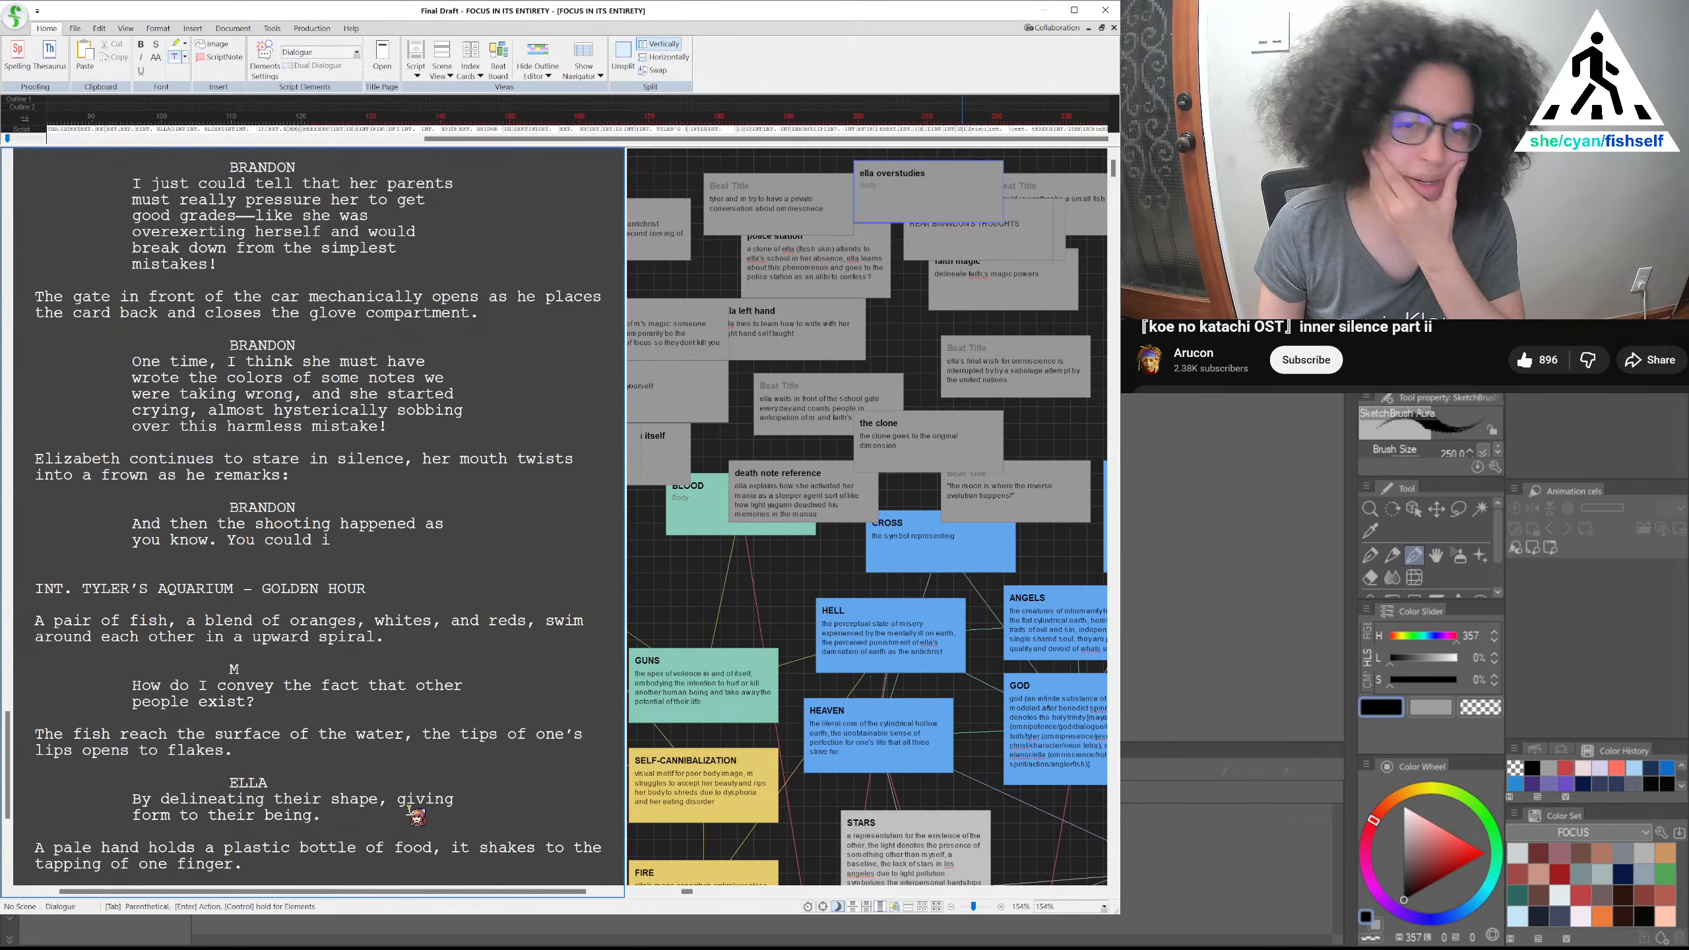
key("BackSpace")
key("BackSpace")
key("BackSpace")
key("BackSpace")
key("BackSpace")
key("BackSpace")
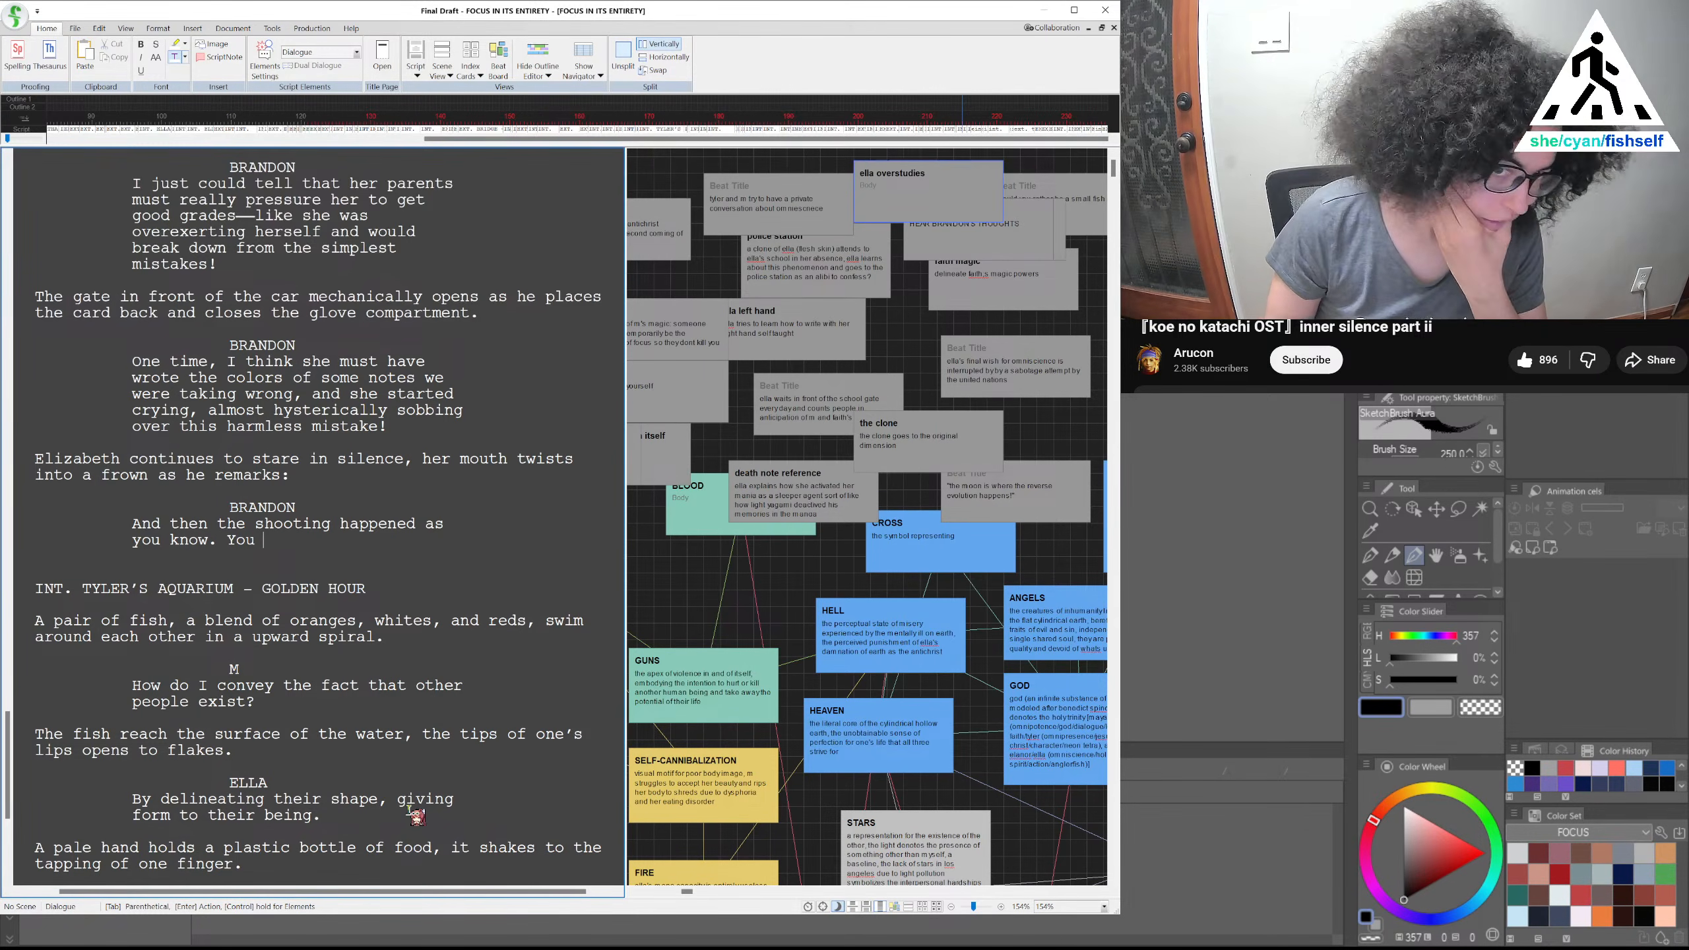
key("BackSpace")
key("BackSpace")
key("BackSpace")
key("BackSpace")
key("BackSpace")
key("BackSpace")
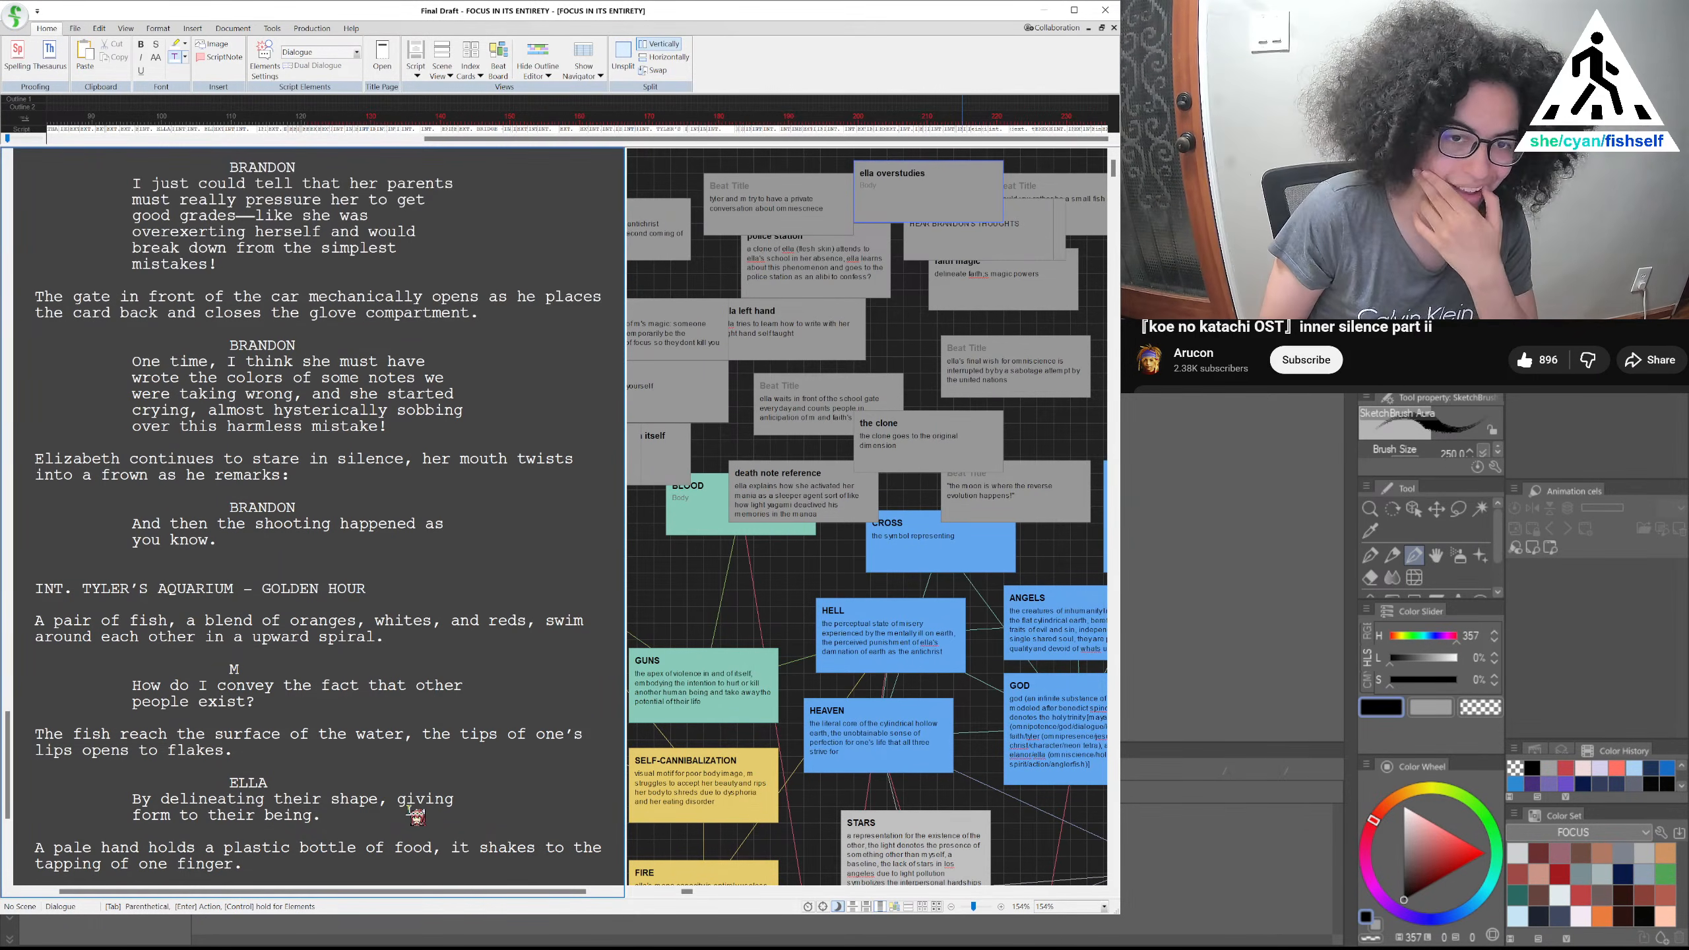
Replace the text of Brandon's newest speech with "Then the shooting happened."
key("BackSpace")
key("BackSpace")
key("BackSpace")
key("BackSpace")
key("BackSpace")
key("BackSpace")
key("BackSpace")
key("BackSpace")
key("BackSpace")
key("BackSpace")
key("BackSpace")
key("BackSpace")
key("BackSpace")
key("BackSpace")
key("BackSpace")
key("BackSpace")
key("BackSpace")
key("BackSpace")
key("BackSpace")
key("BackSpace")
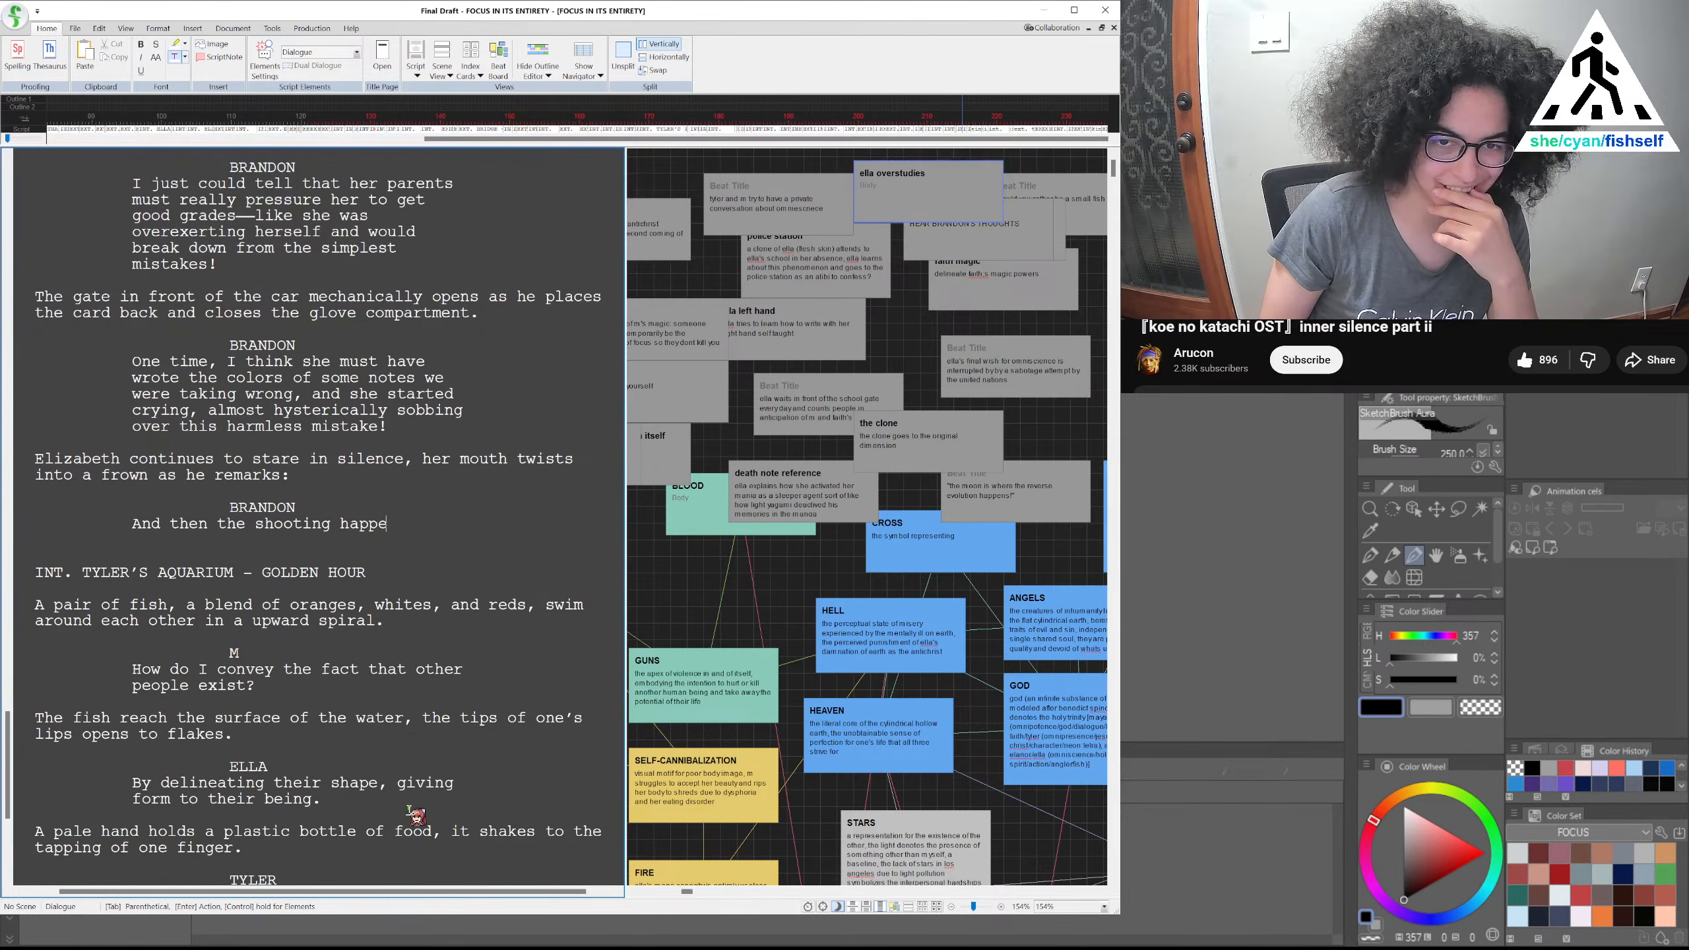
key("BackSpace")
key("BackSpace")
key("BackSpace")
key("BackSpace")
key("BackSpace")
key("BackSpace")
key("BackSpace")
key("BackSpace")
key("BackSpace")
key("BackSpace")
key("BackSpace")
key("BackSpace")
key("BackSpace")
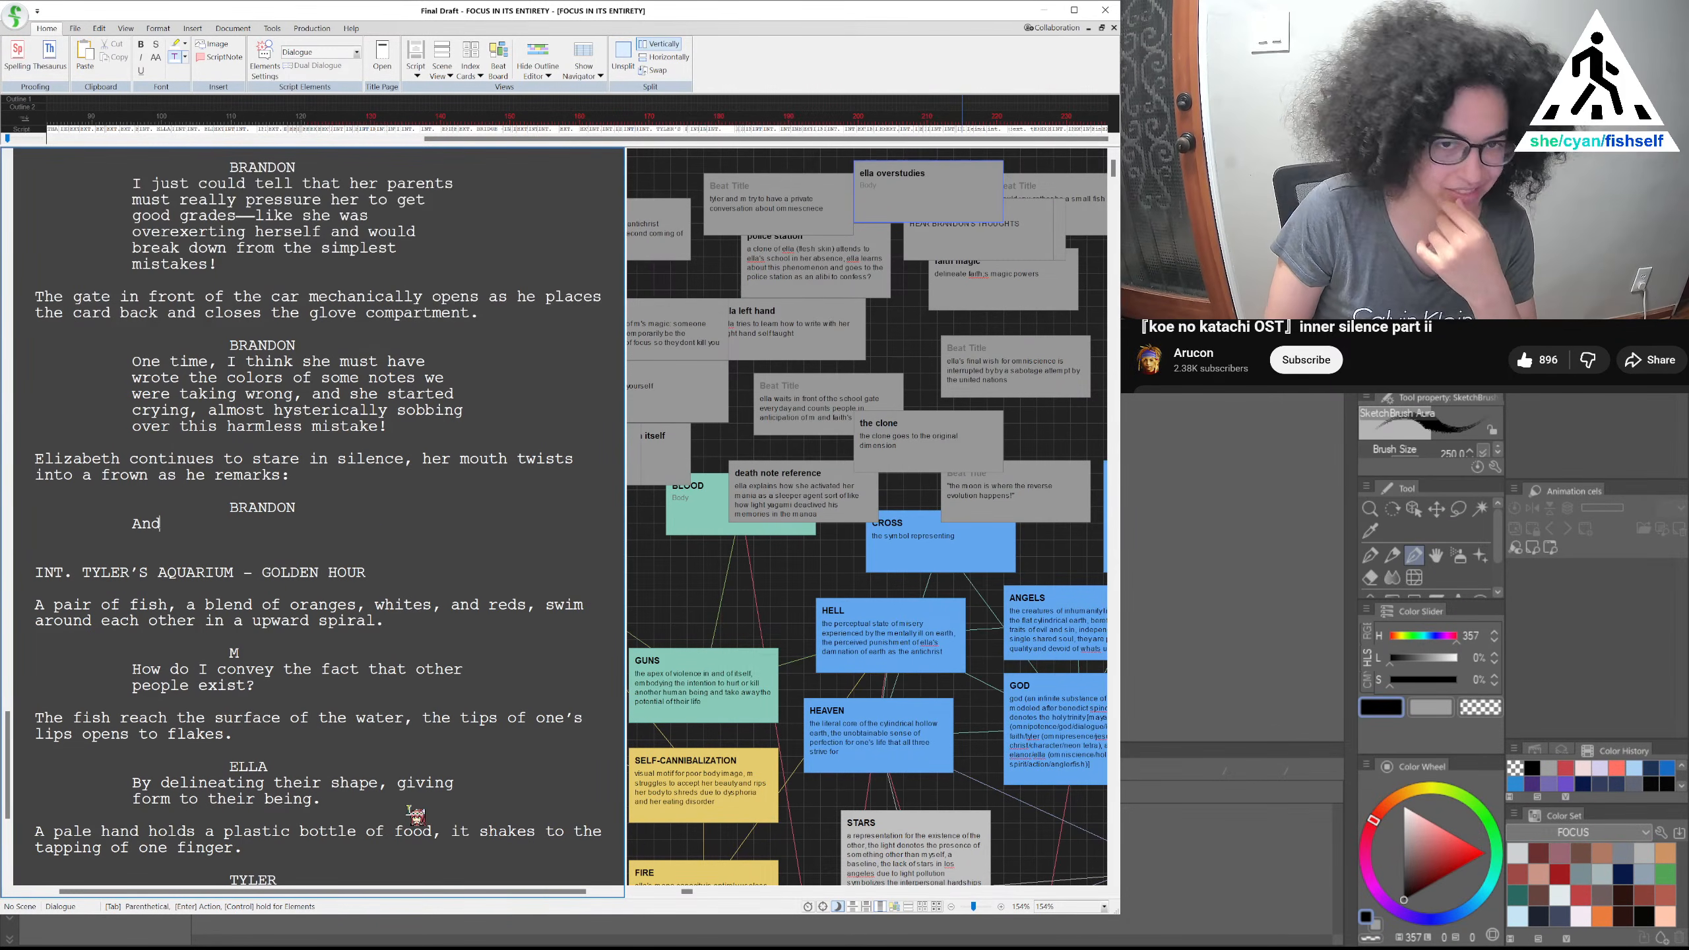
key("BackSpace")
key("BackSpace")
key("BackSpace")
type("Then the shooting happened.")
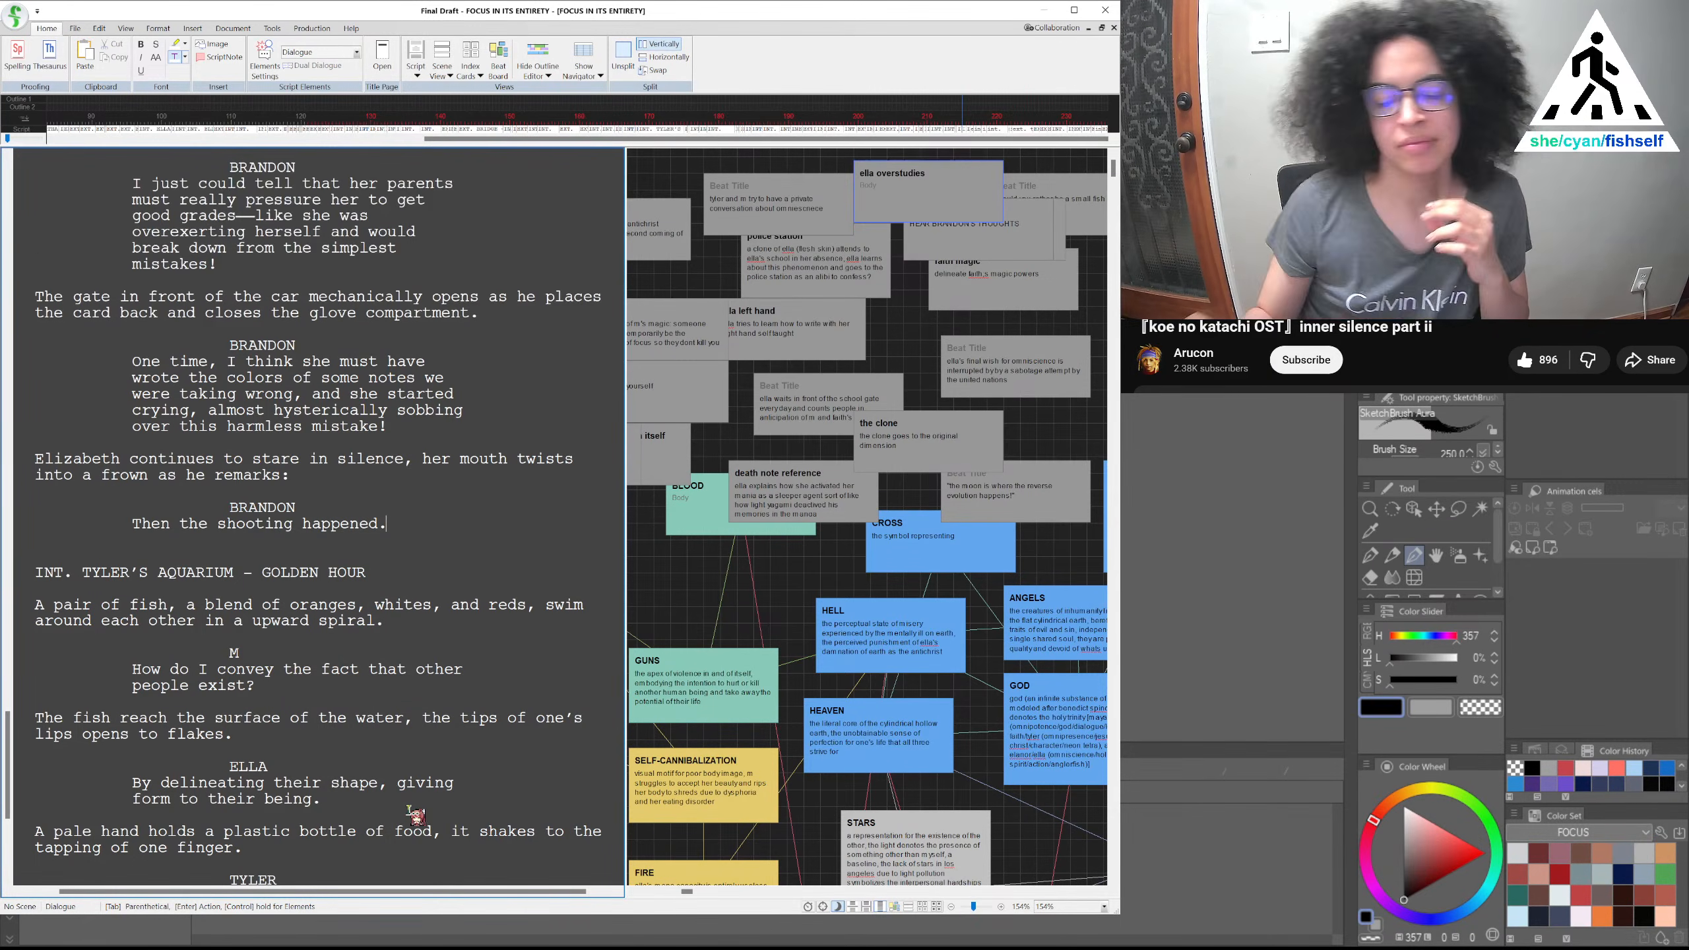
Review the car scene and delete the word "like" before "she was overexerting herself" in Brandon's speech about her parents
scroll(454, 737, "up", 10)
scroll(454, 737, "up", 10)
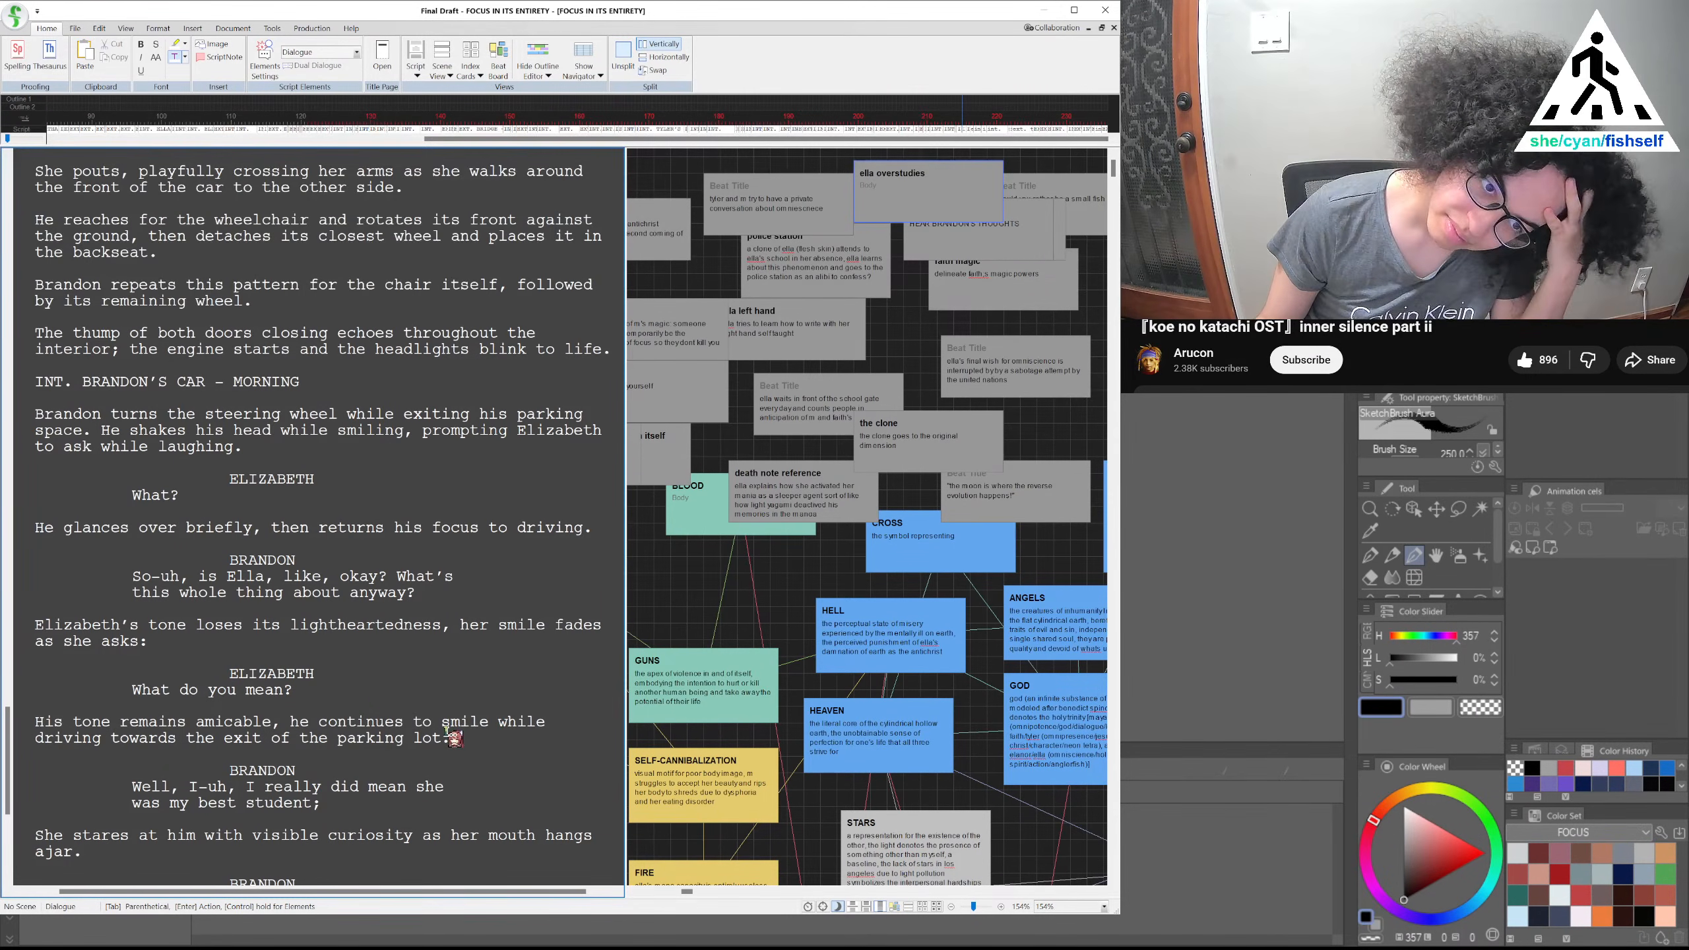
scroll(458, 735, "down", 5)
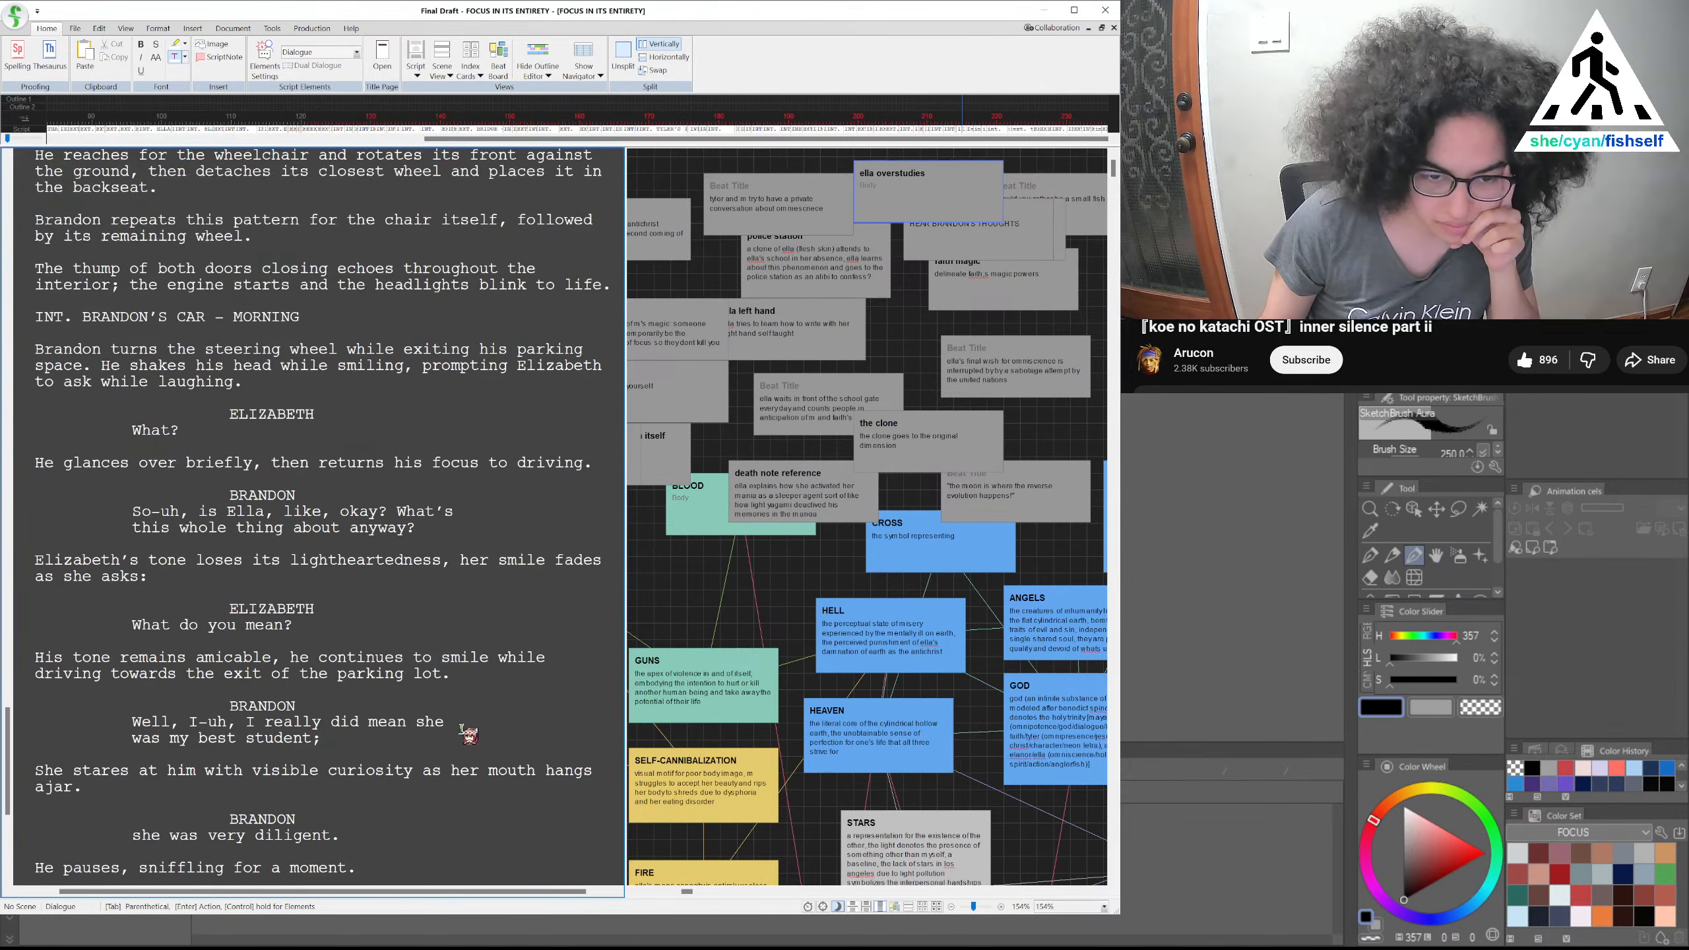
scroll(469, 713, "down", 1)
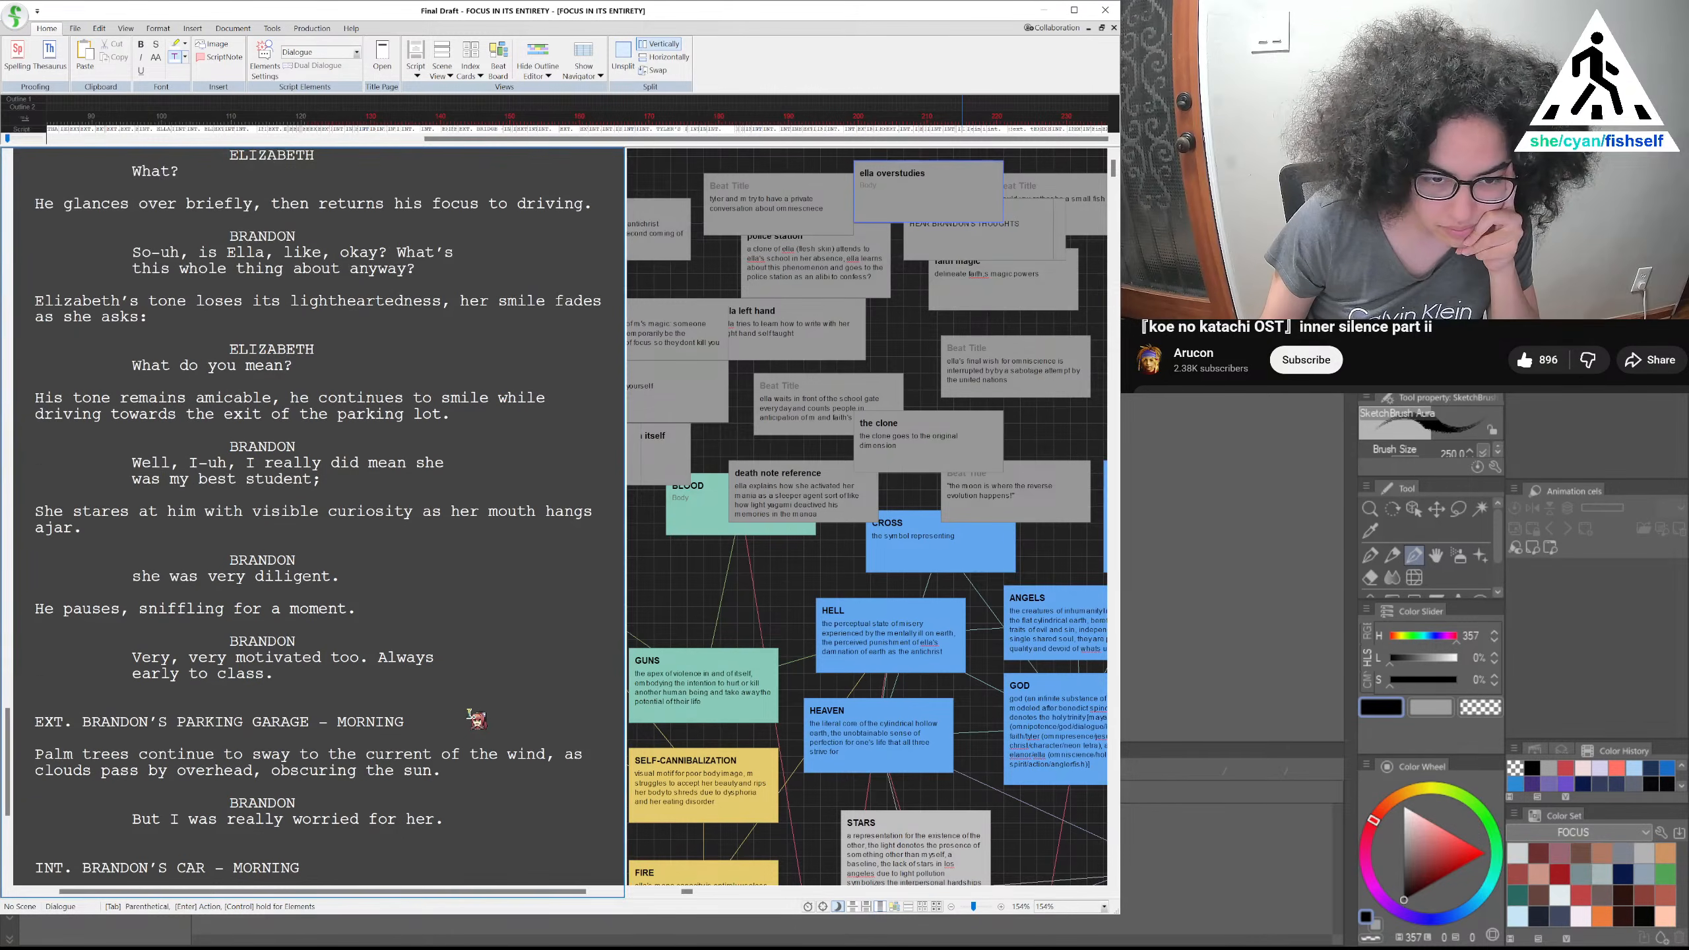
scroll(477, 720, "down", 3)
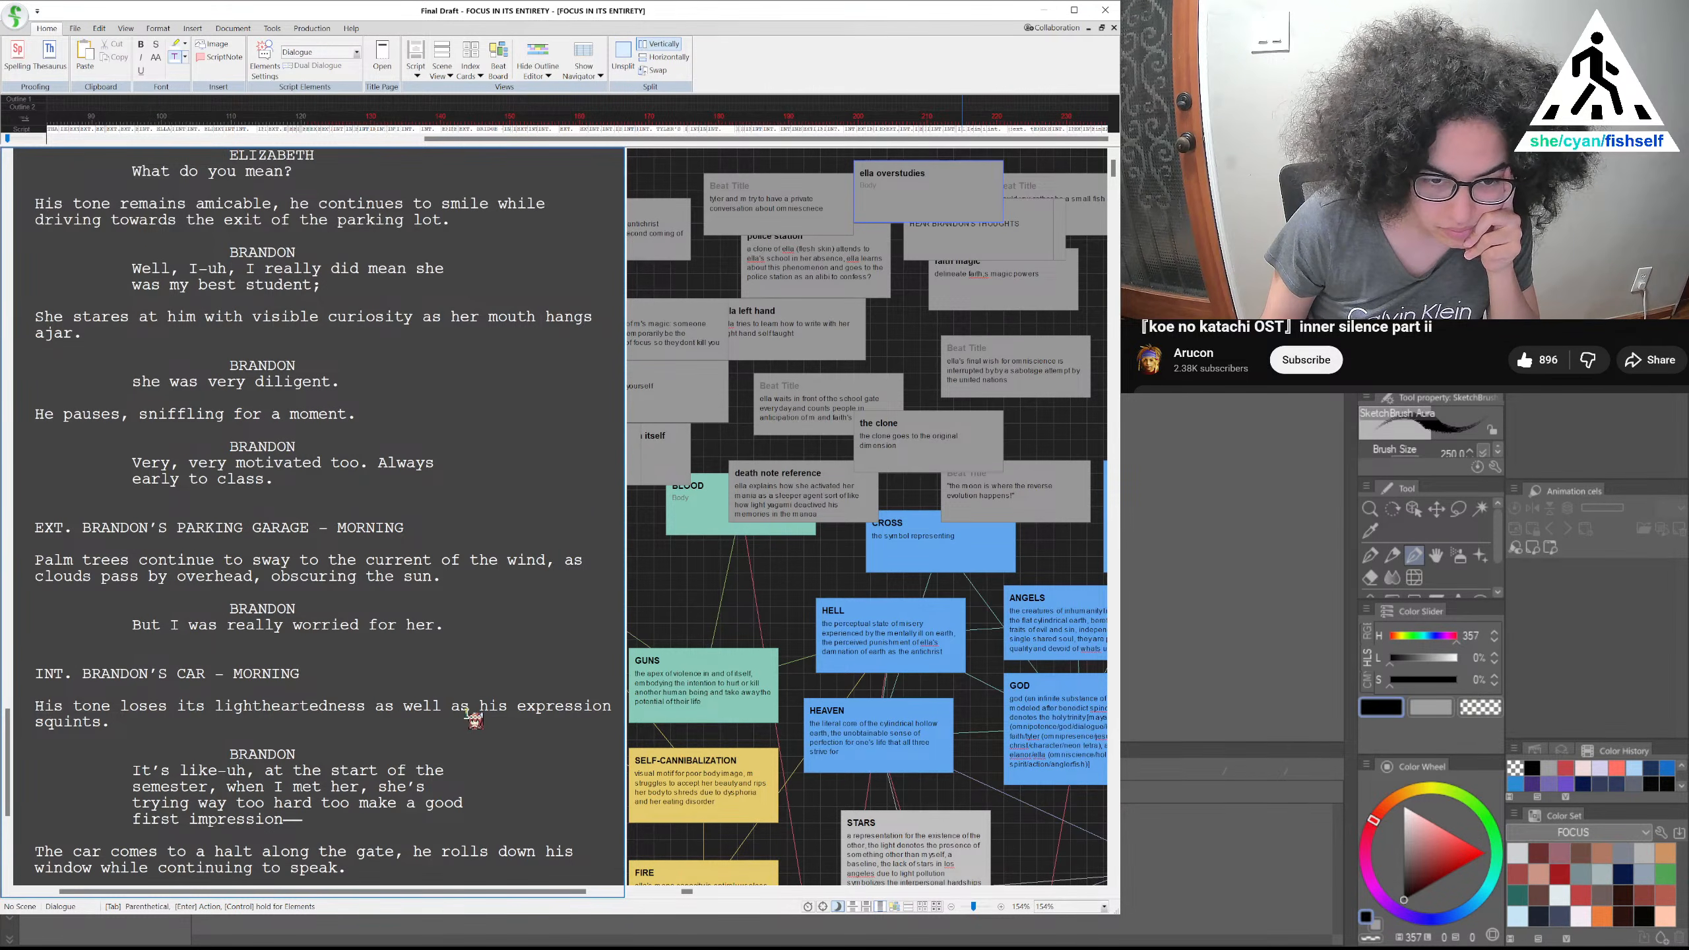
scroll(474, 721, "down", 2)
scroll(472, 720, "down", 2)
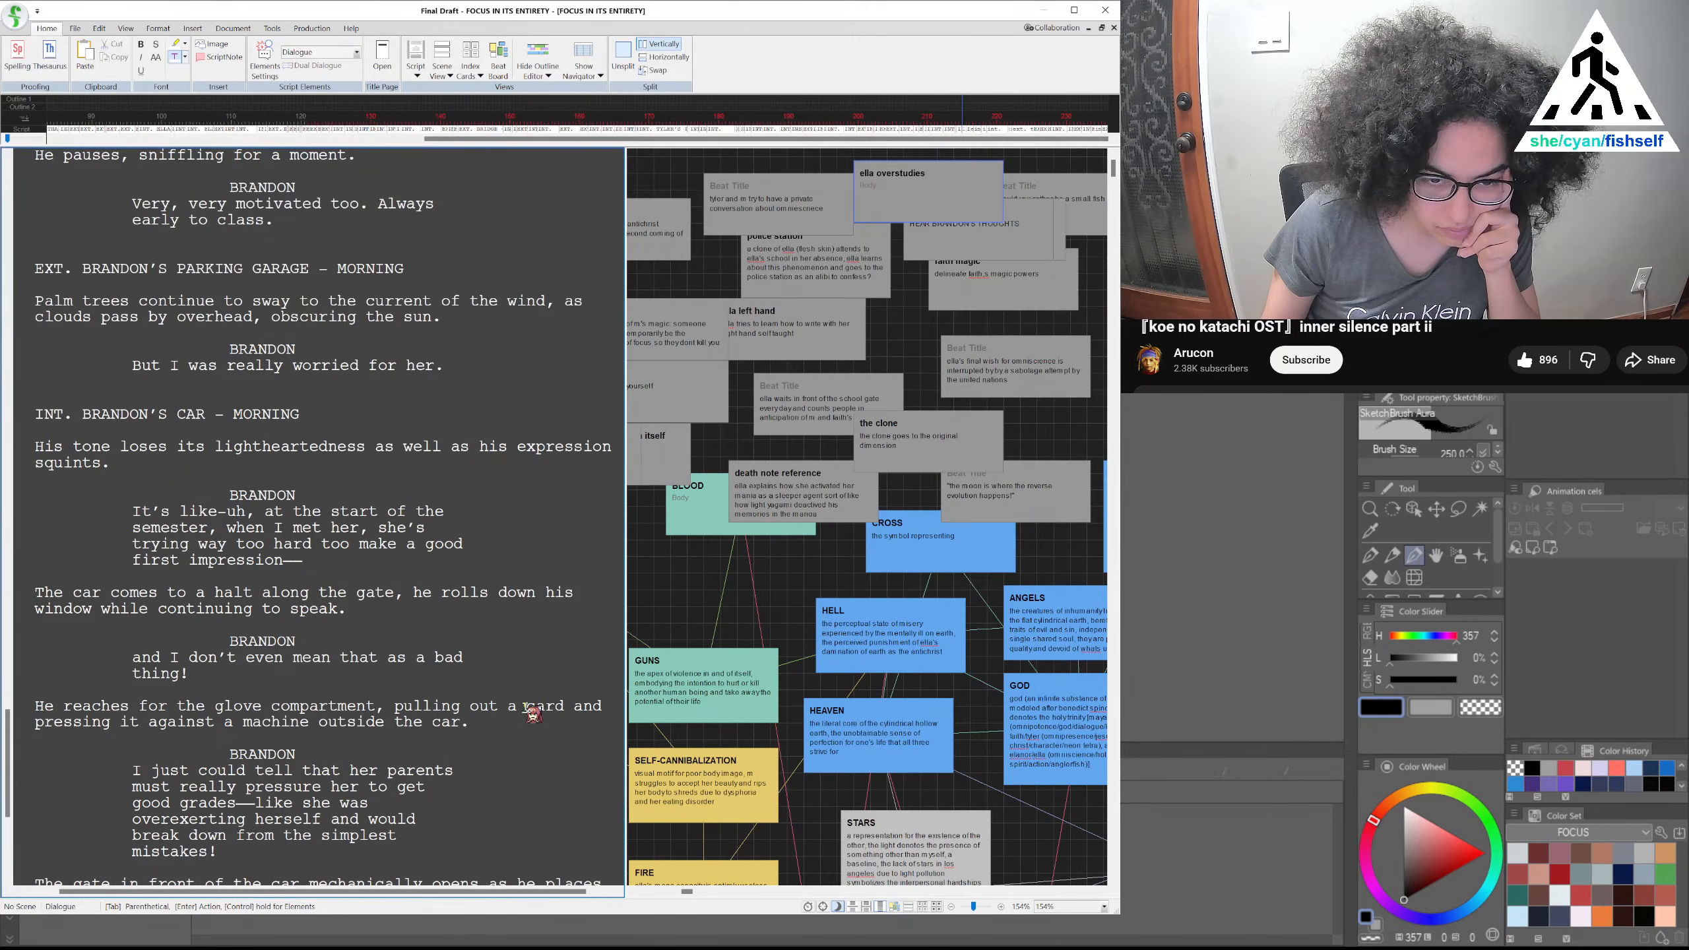
double_click(272, 803)
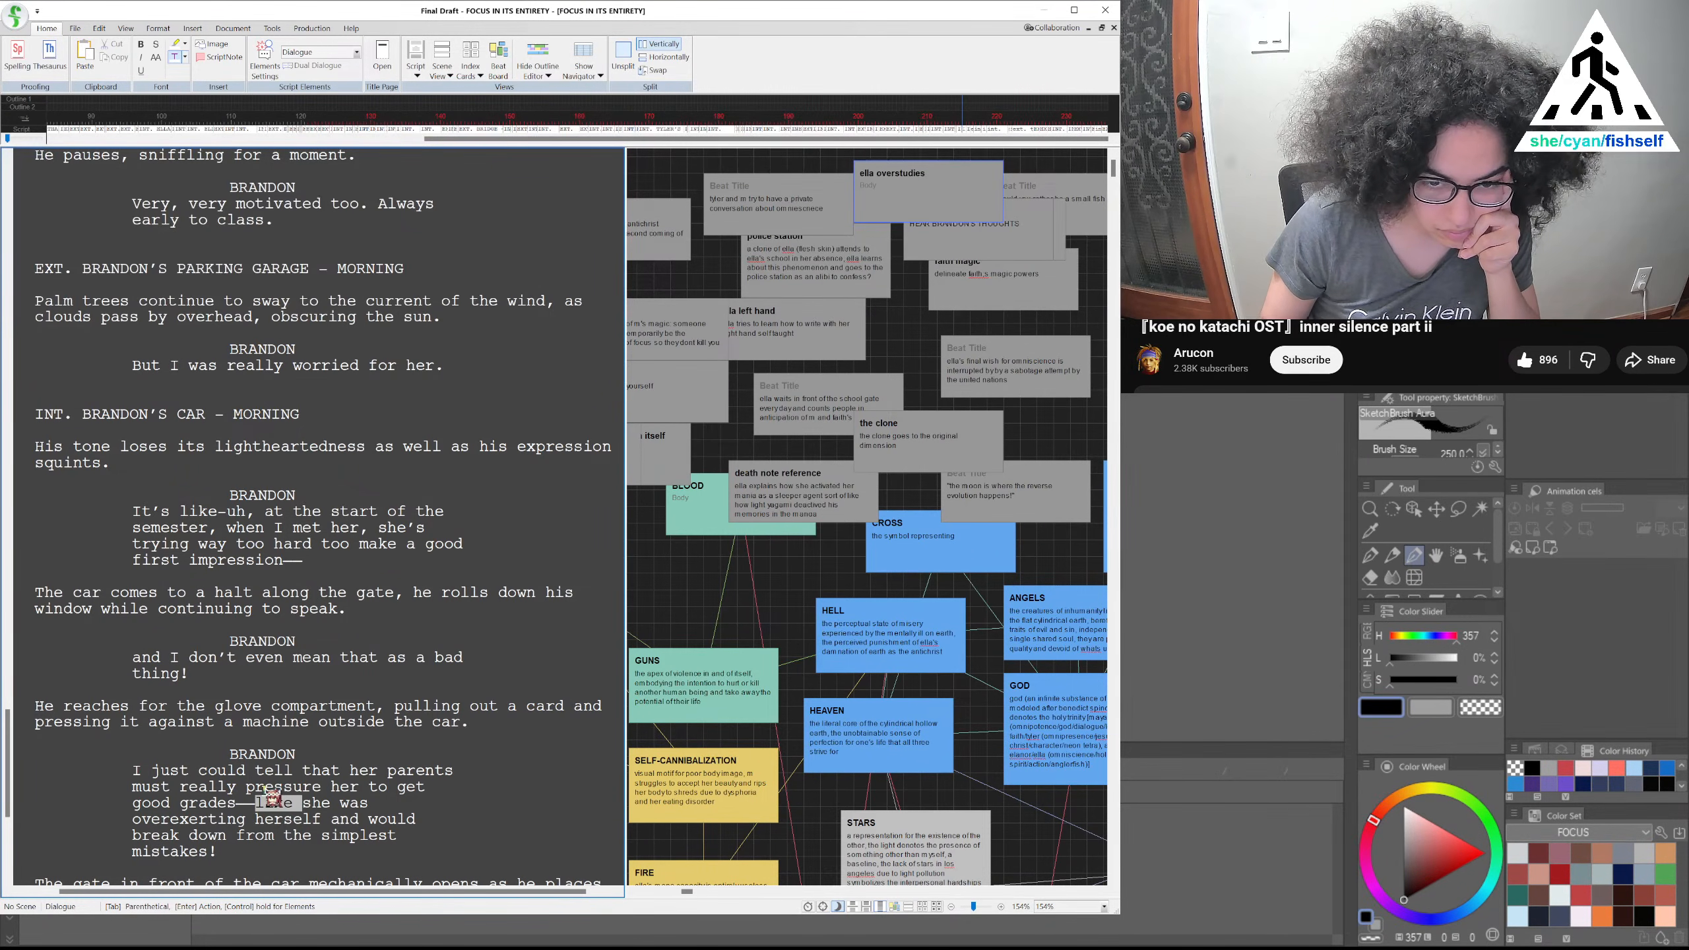
key("BackSpace")
Continue Brandon's last speech after "Then the shooting happened." with "Obviously, a lot"
scroll(301, 793, "down", 3)
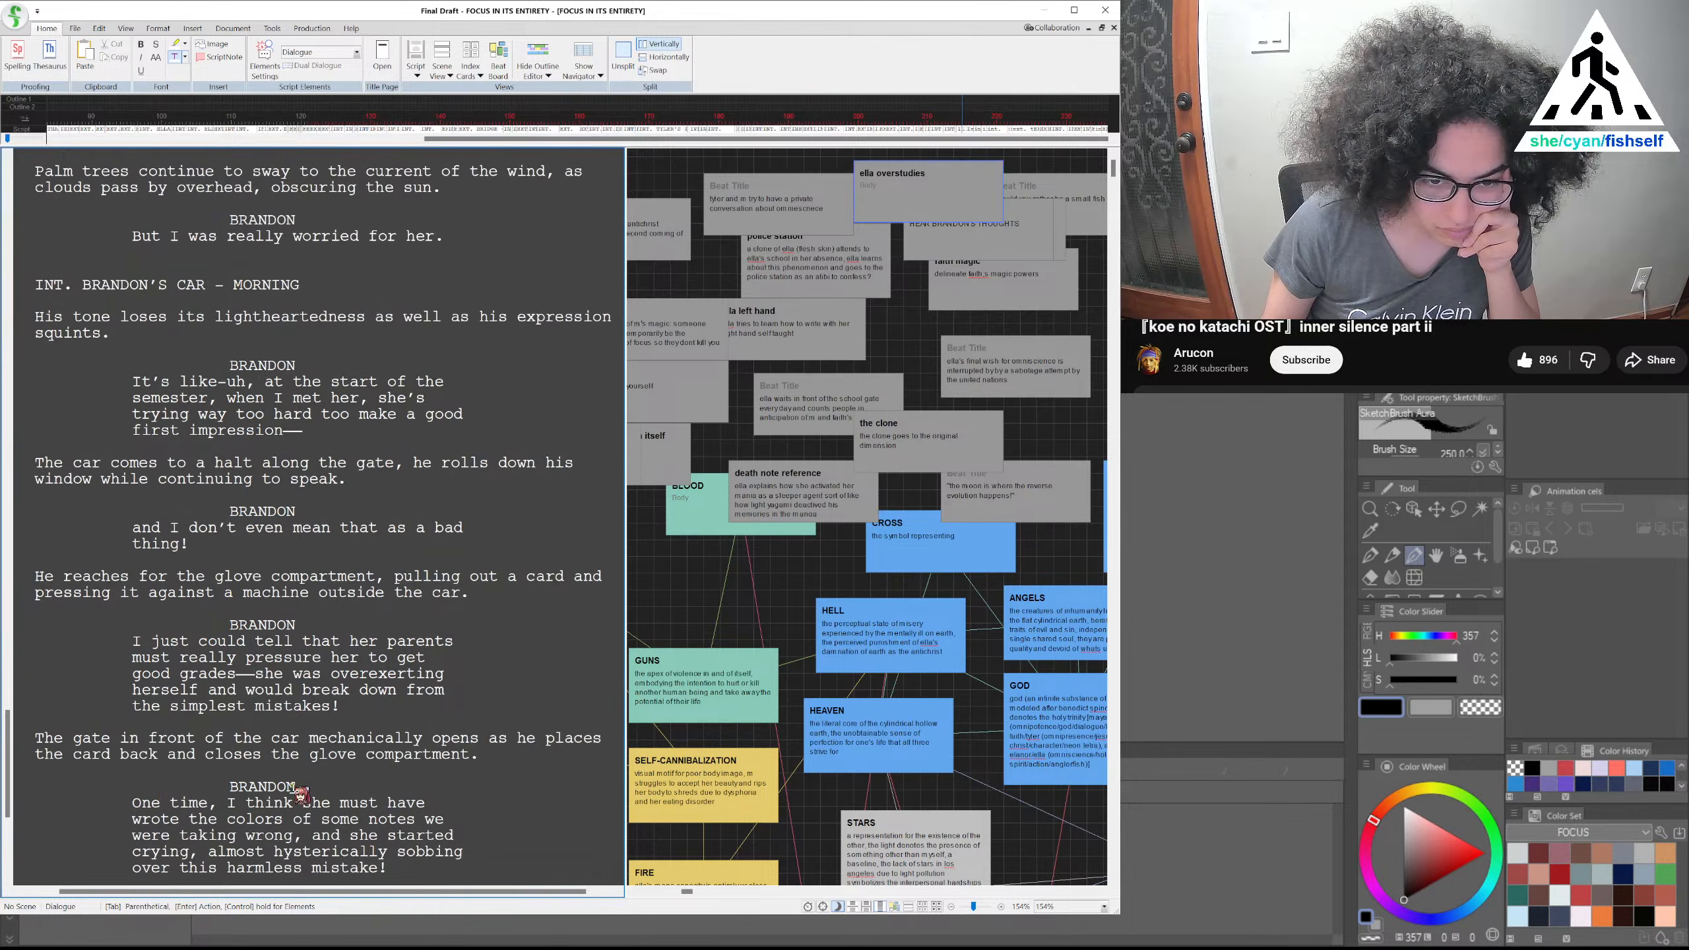
scroll(301, 793, "down", 1)
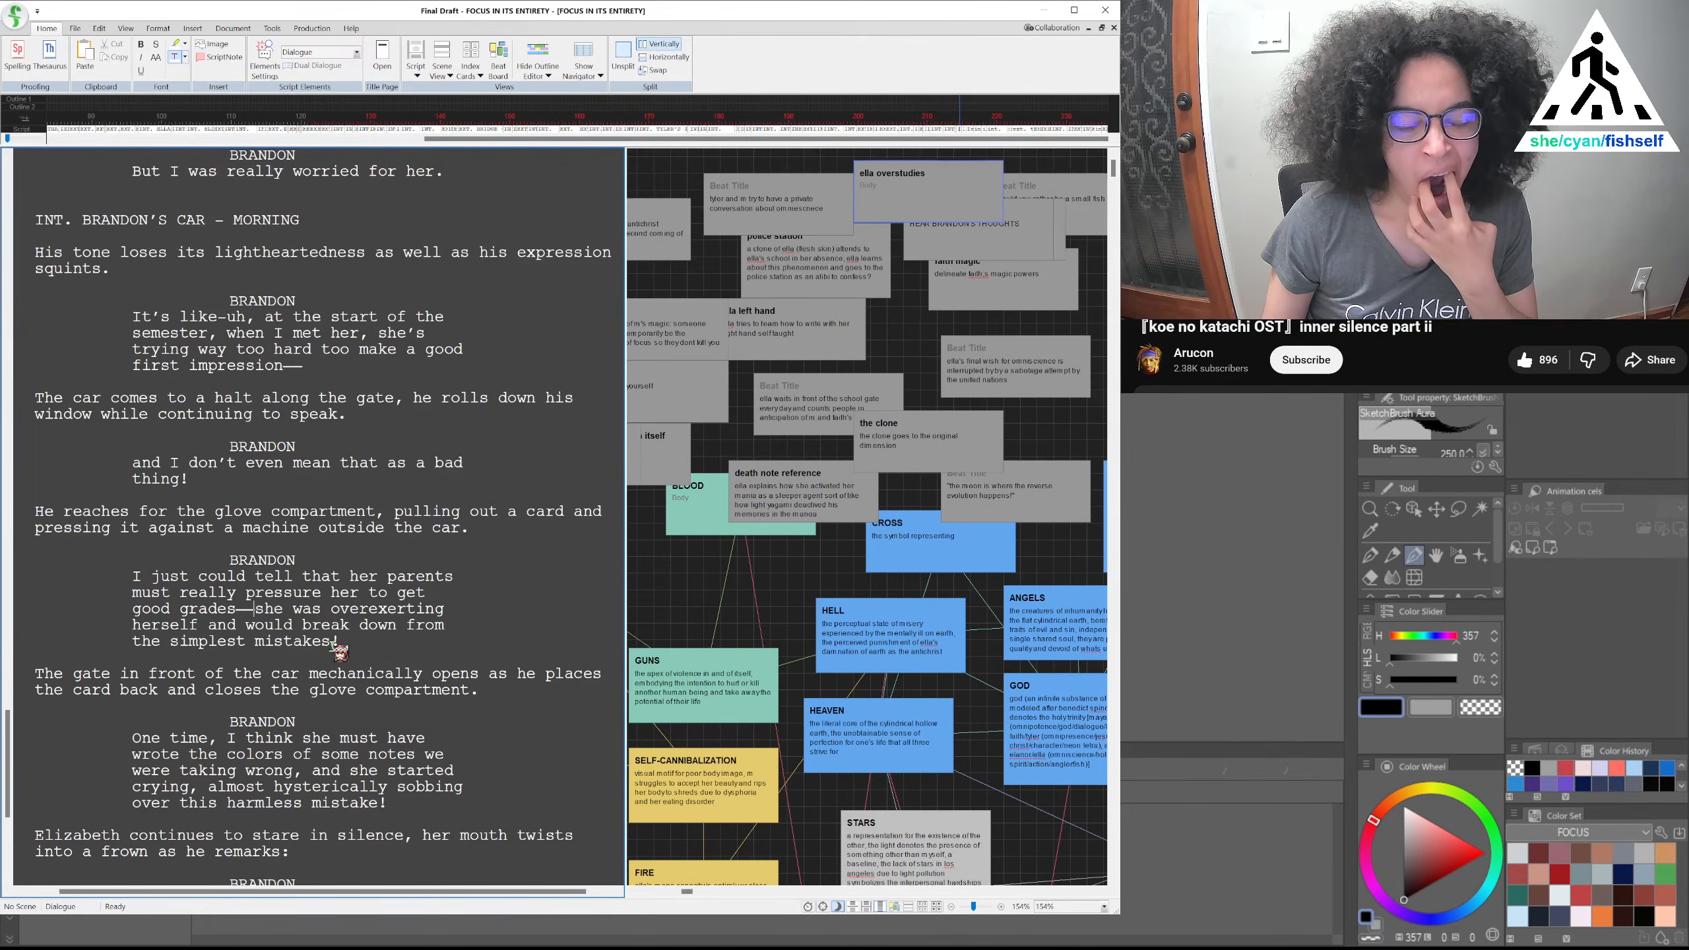
scroll(340, 652, "down", 5)
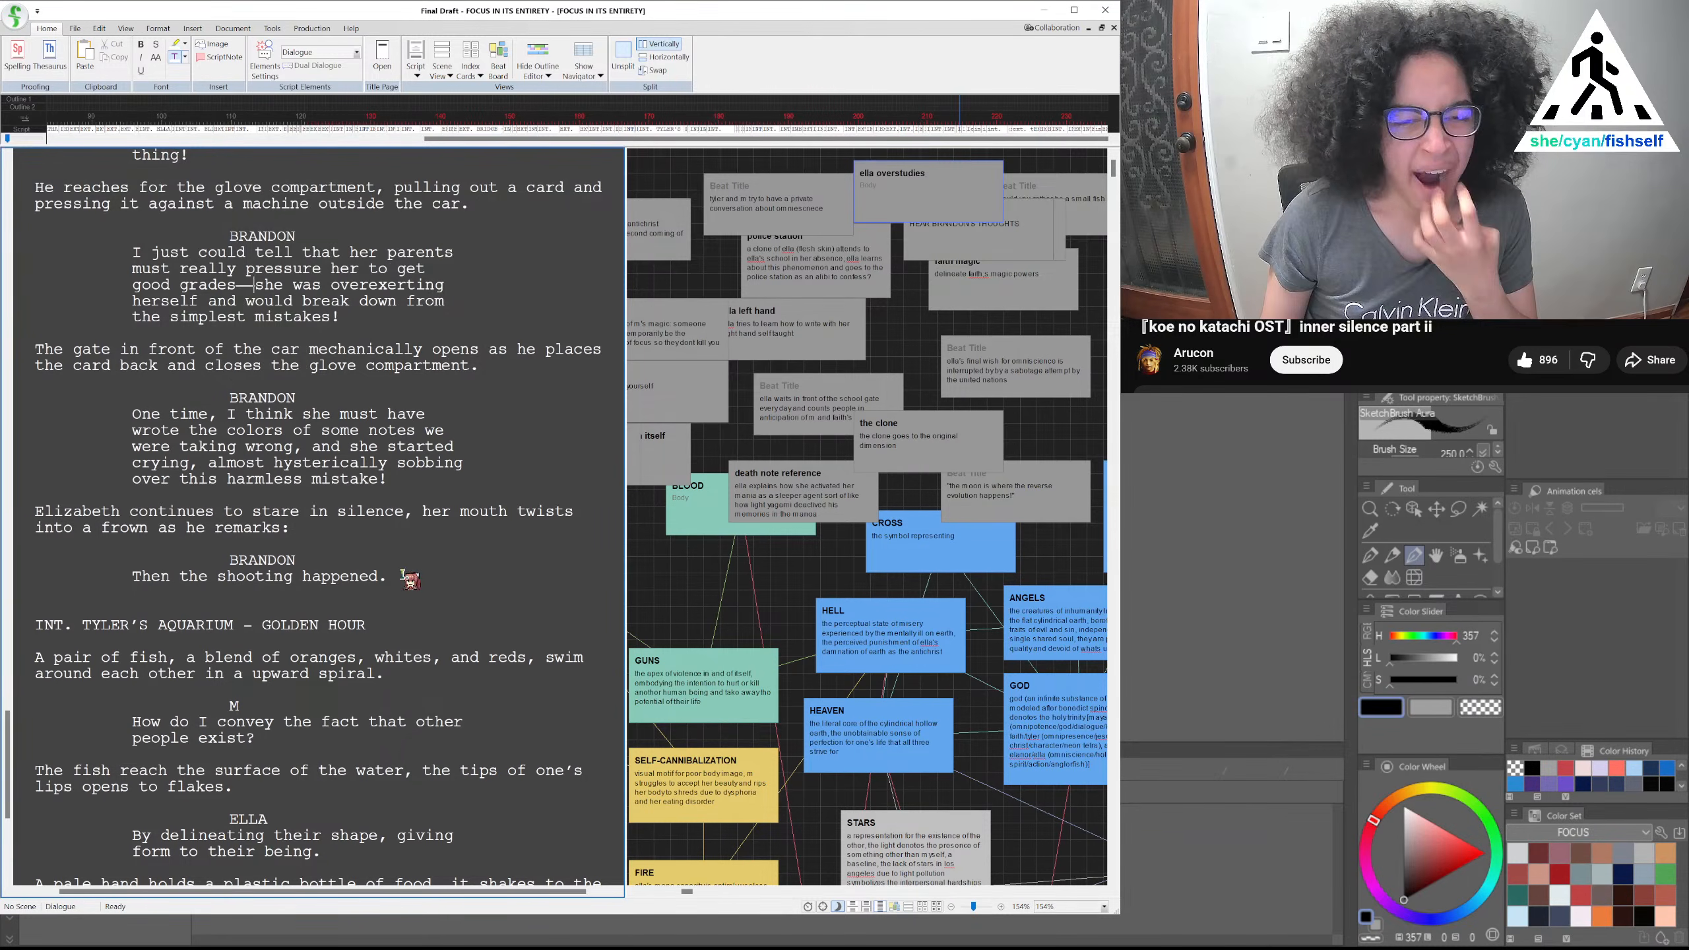
left_click(404, 573)
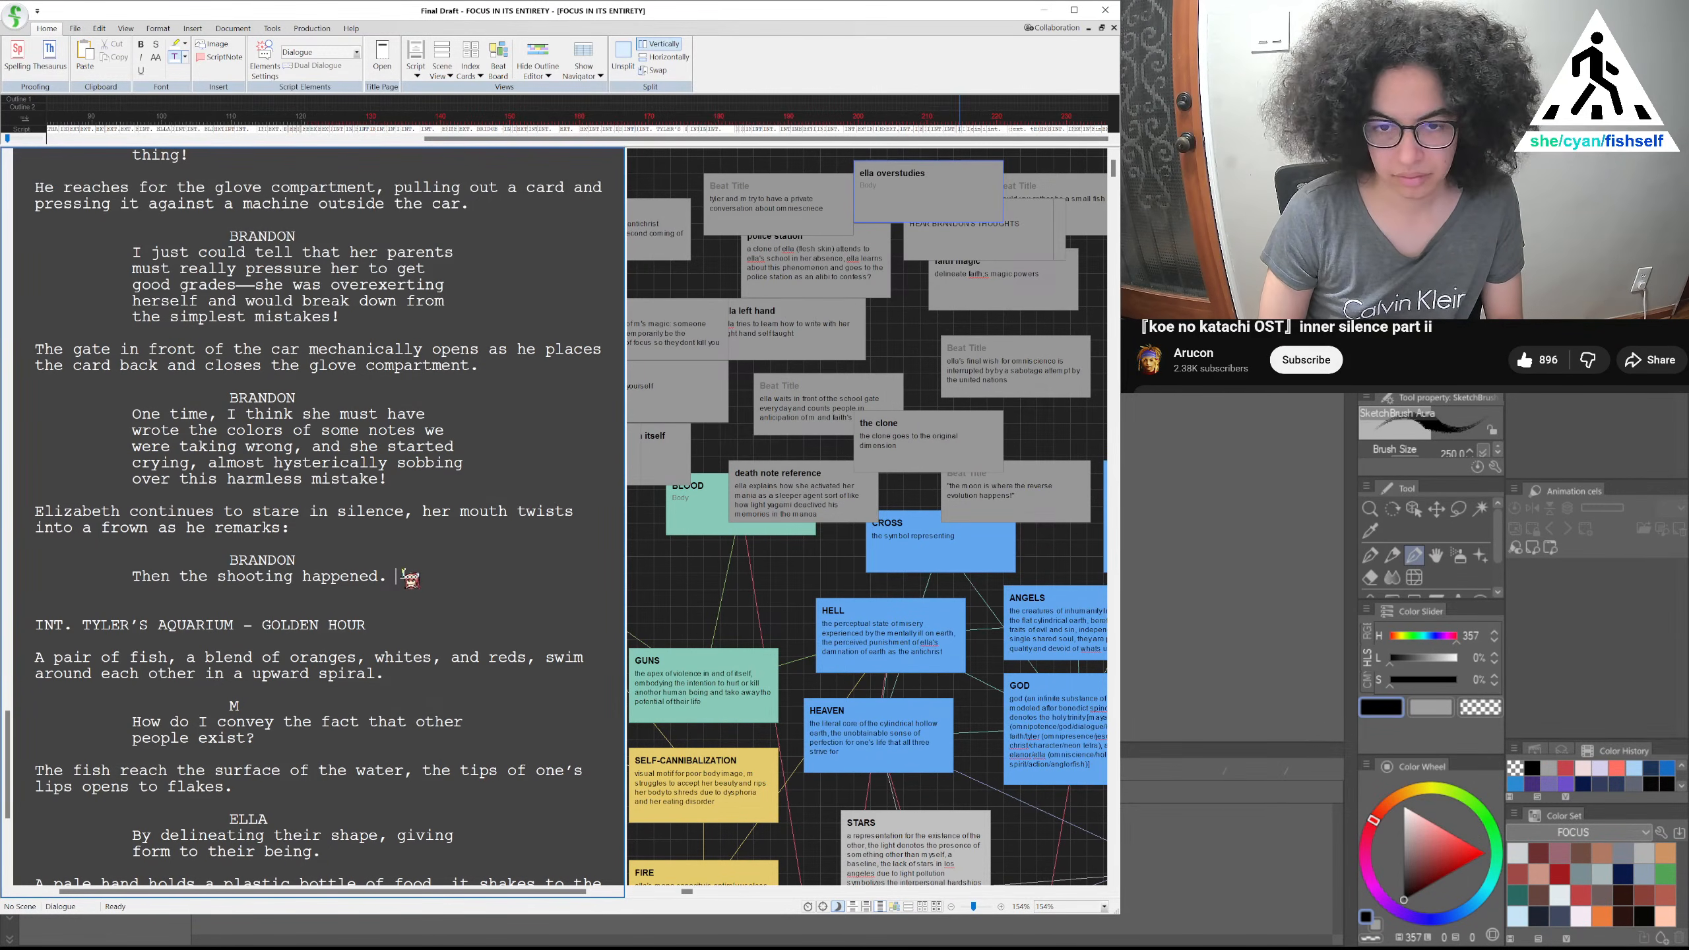
type("Obviously, a lot ")
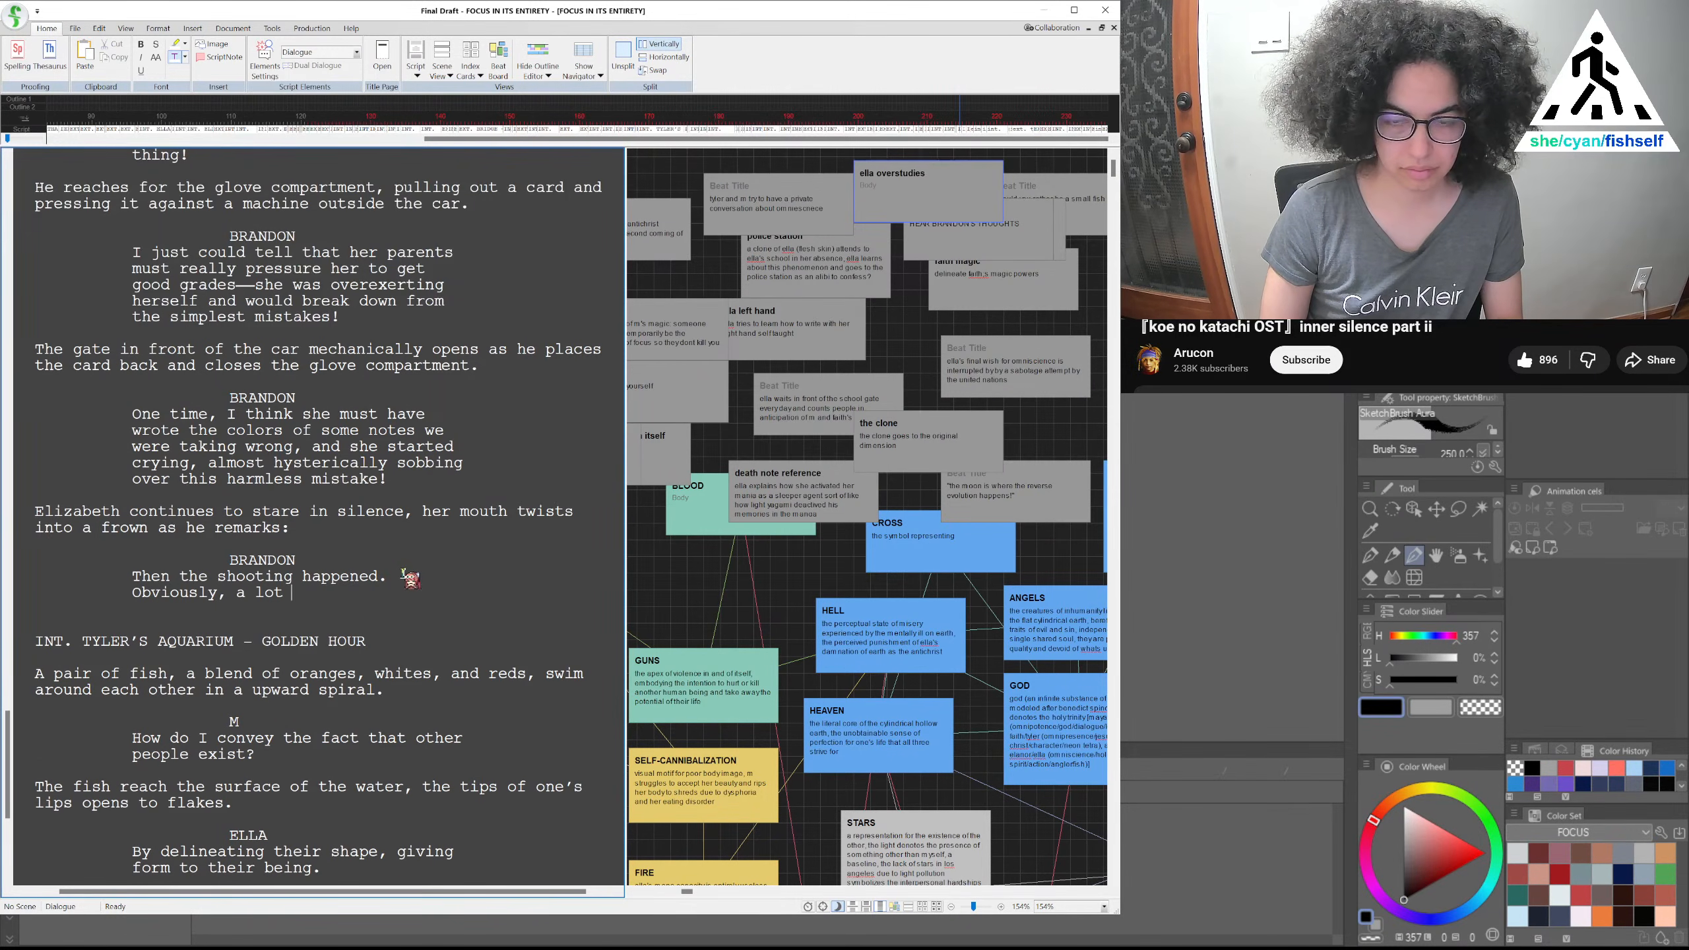
type("chang")
key("BackSpace")
key("BackSpace")
key("BackSpace")
key("BackSpace")
key("BackSpace")
type("of the stud")
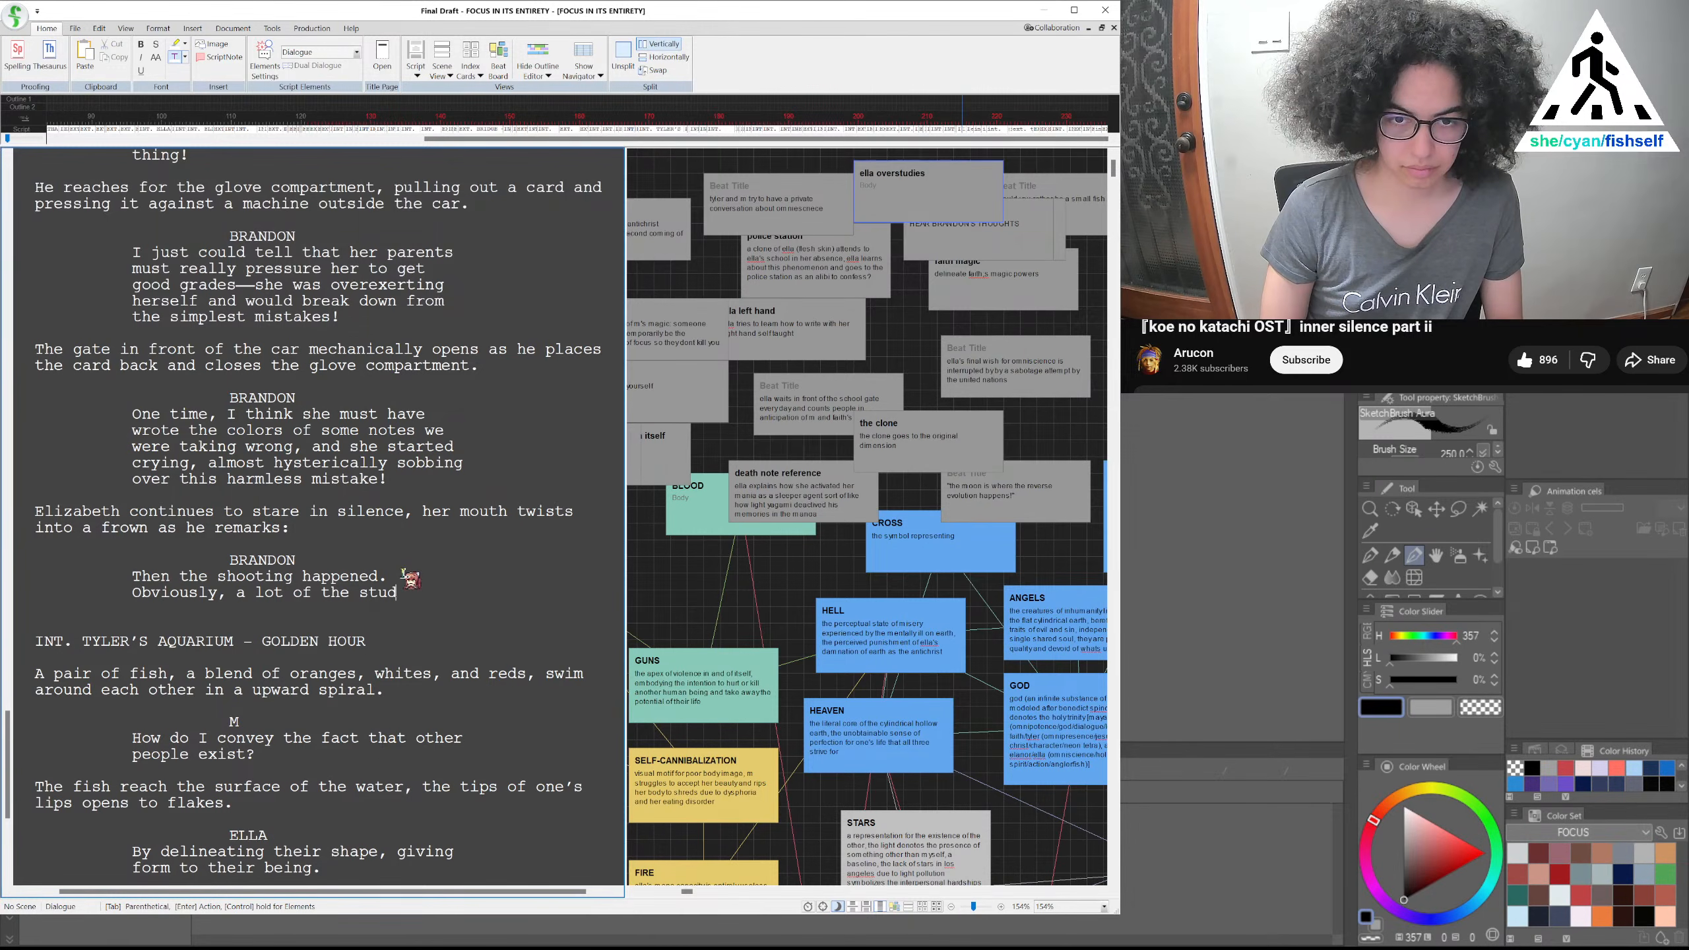
key("BackSpace")
key("BackSpace")
key("BackSpace")
key("BackSpace")
key("BackSpace")
key("BackSpace")
key("BackSpace")
key("BackSpace")
key("BackSpace")
key("BackSpace")
key("BackSpace")
key("BackSpace")
key("BackSpace")
key("BackSpace")
key("BackSpace")
key("BackSpace")
key("BackSpace")
Finish Brandon's last speech after "Then the shooting happened." with "Obviously, every student was affected in some way, like behaviorally. Somehow though..."
type("every student was")
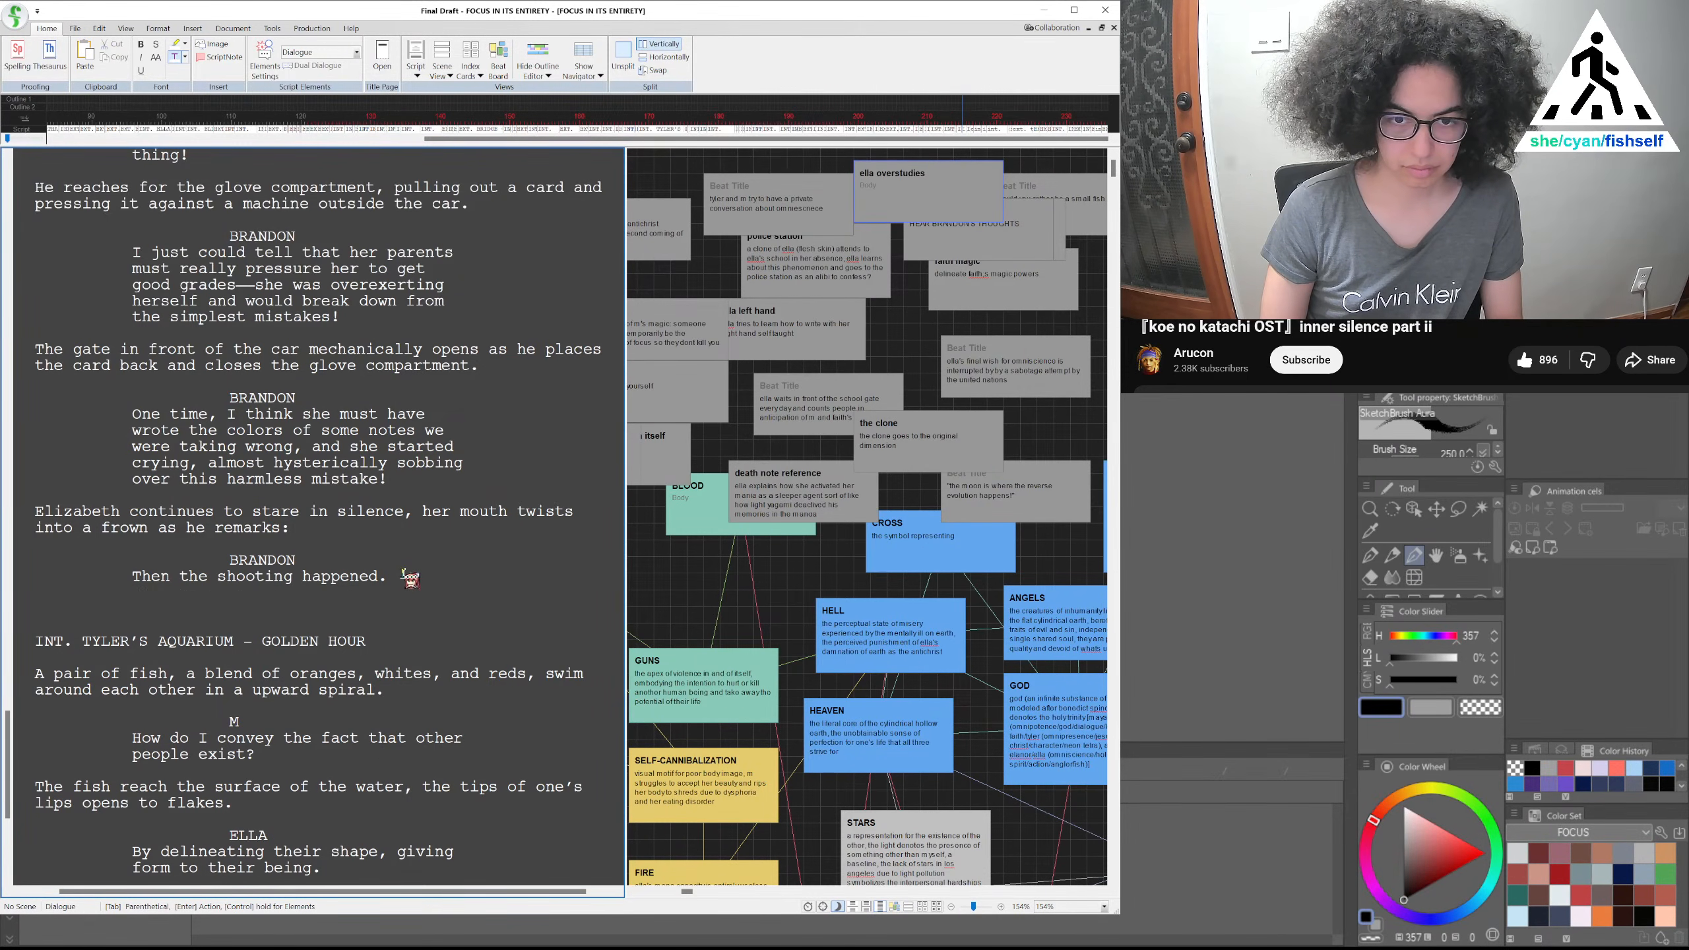
type(" affe")
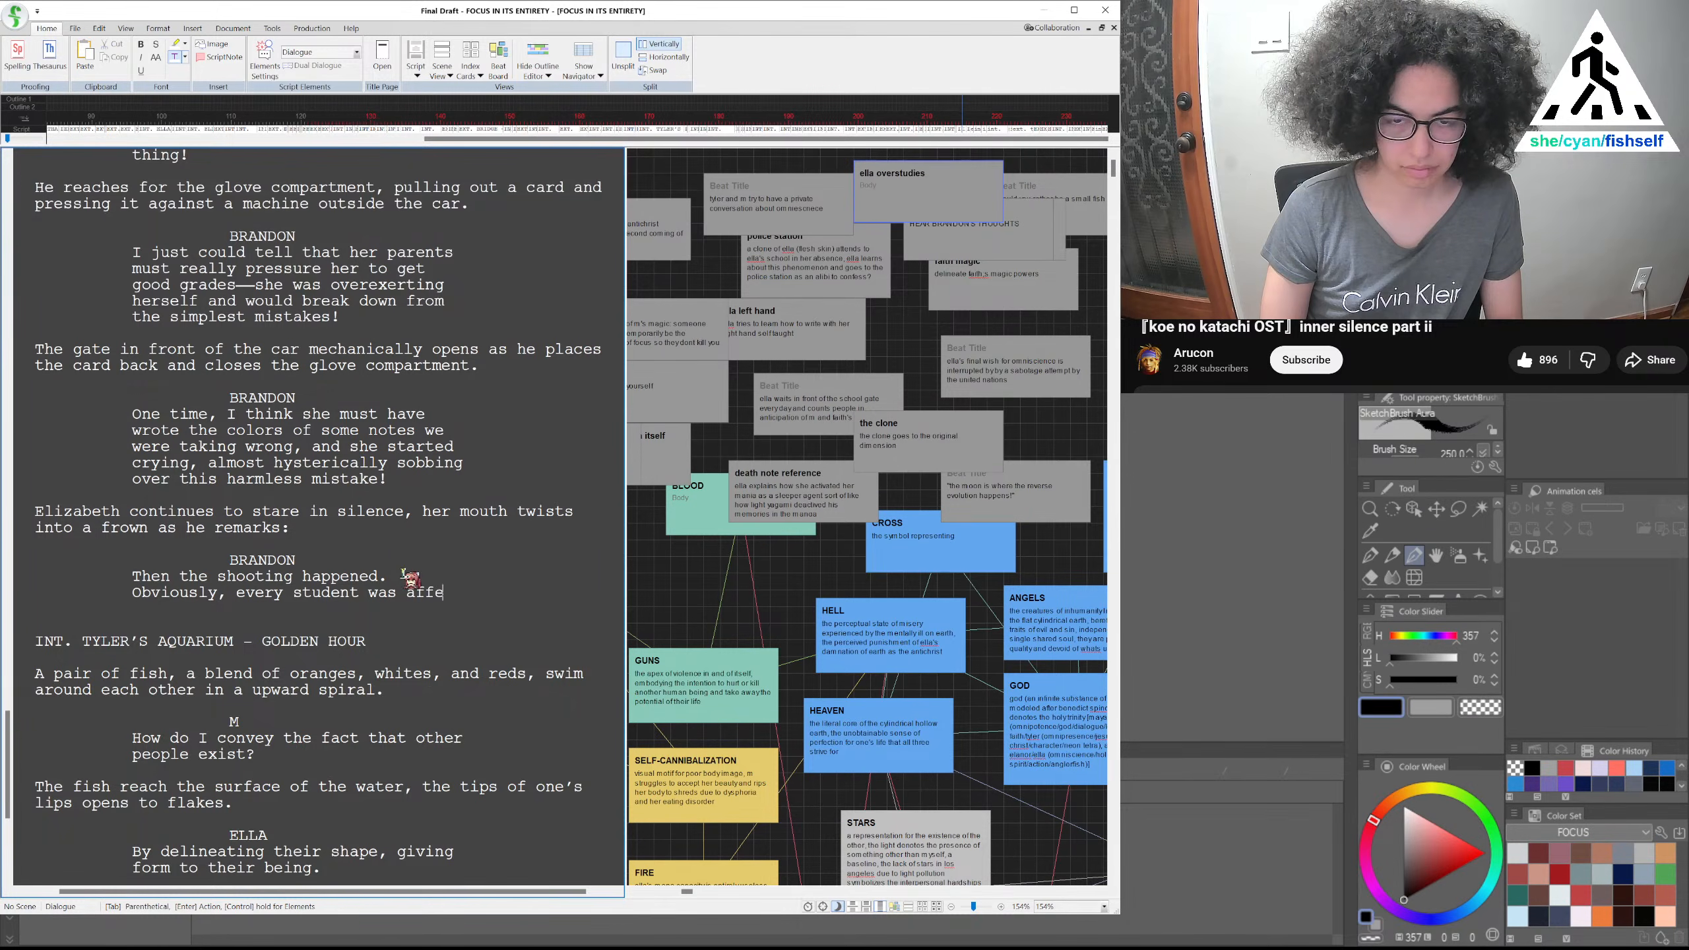
type("cted in some way")
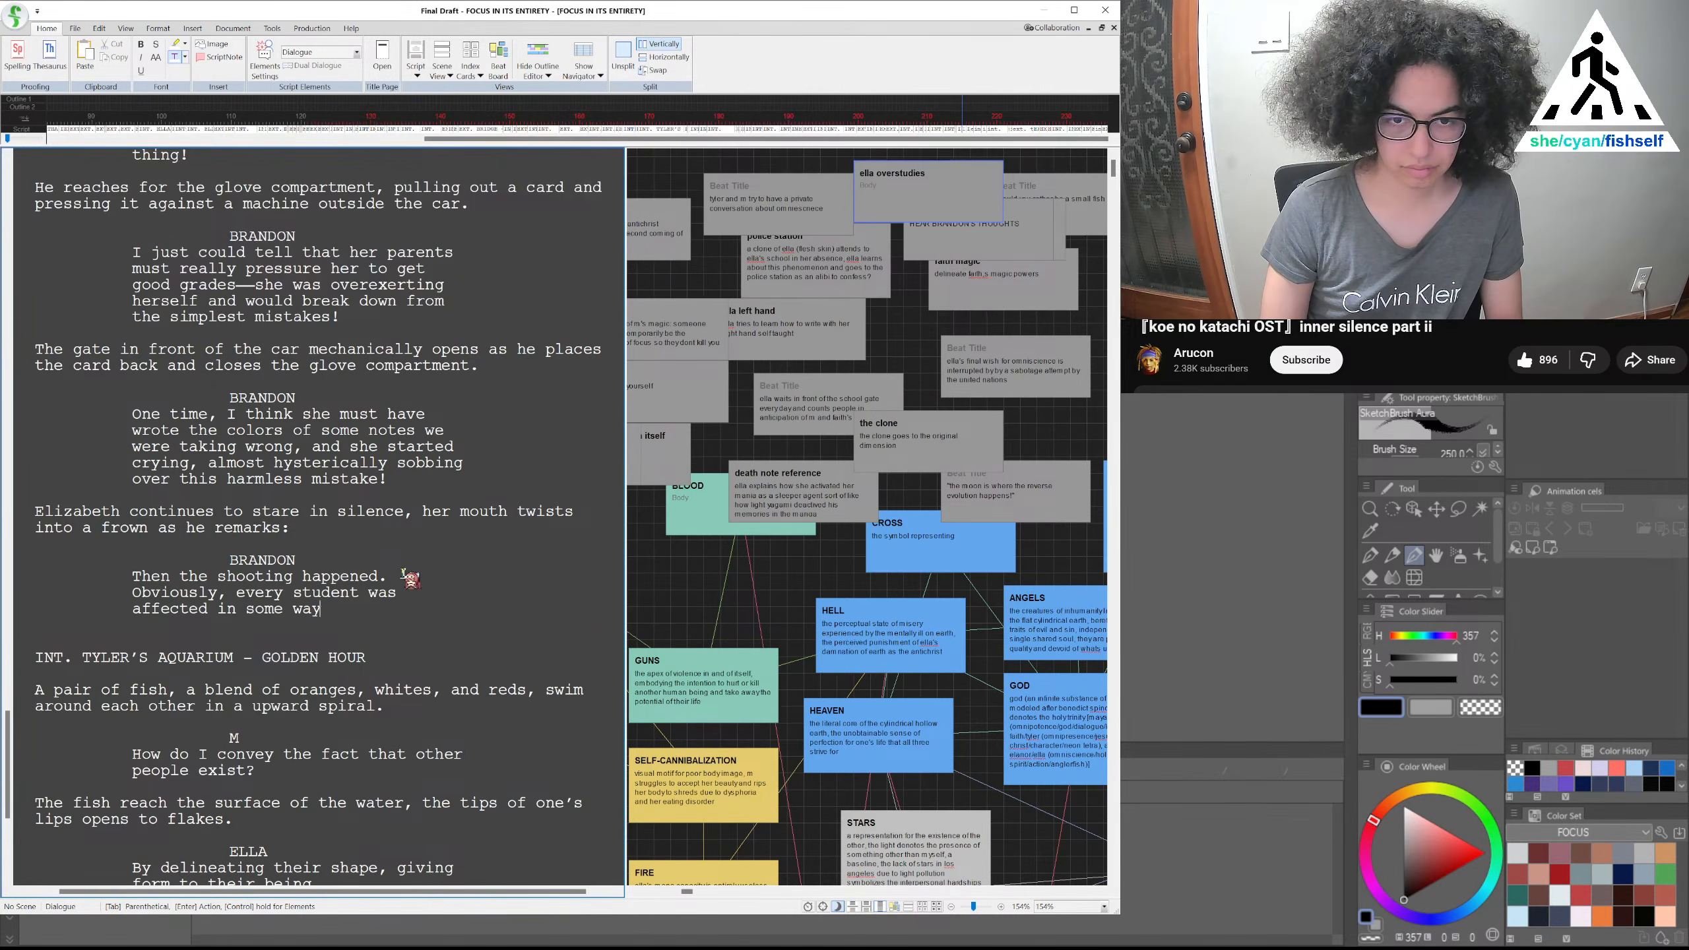
type(".")
key("BackSpace")
type(",")
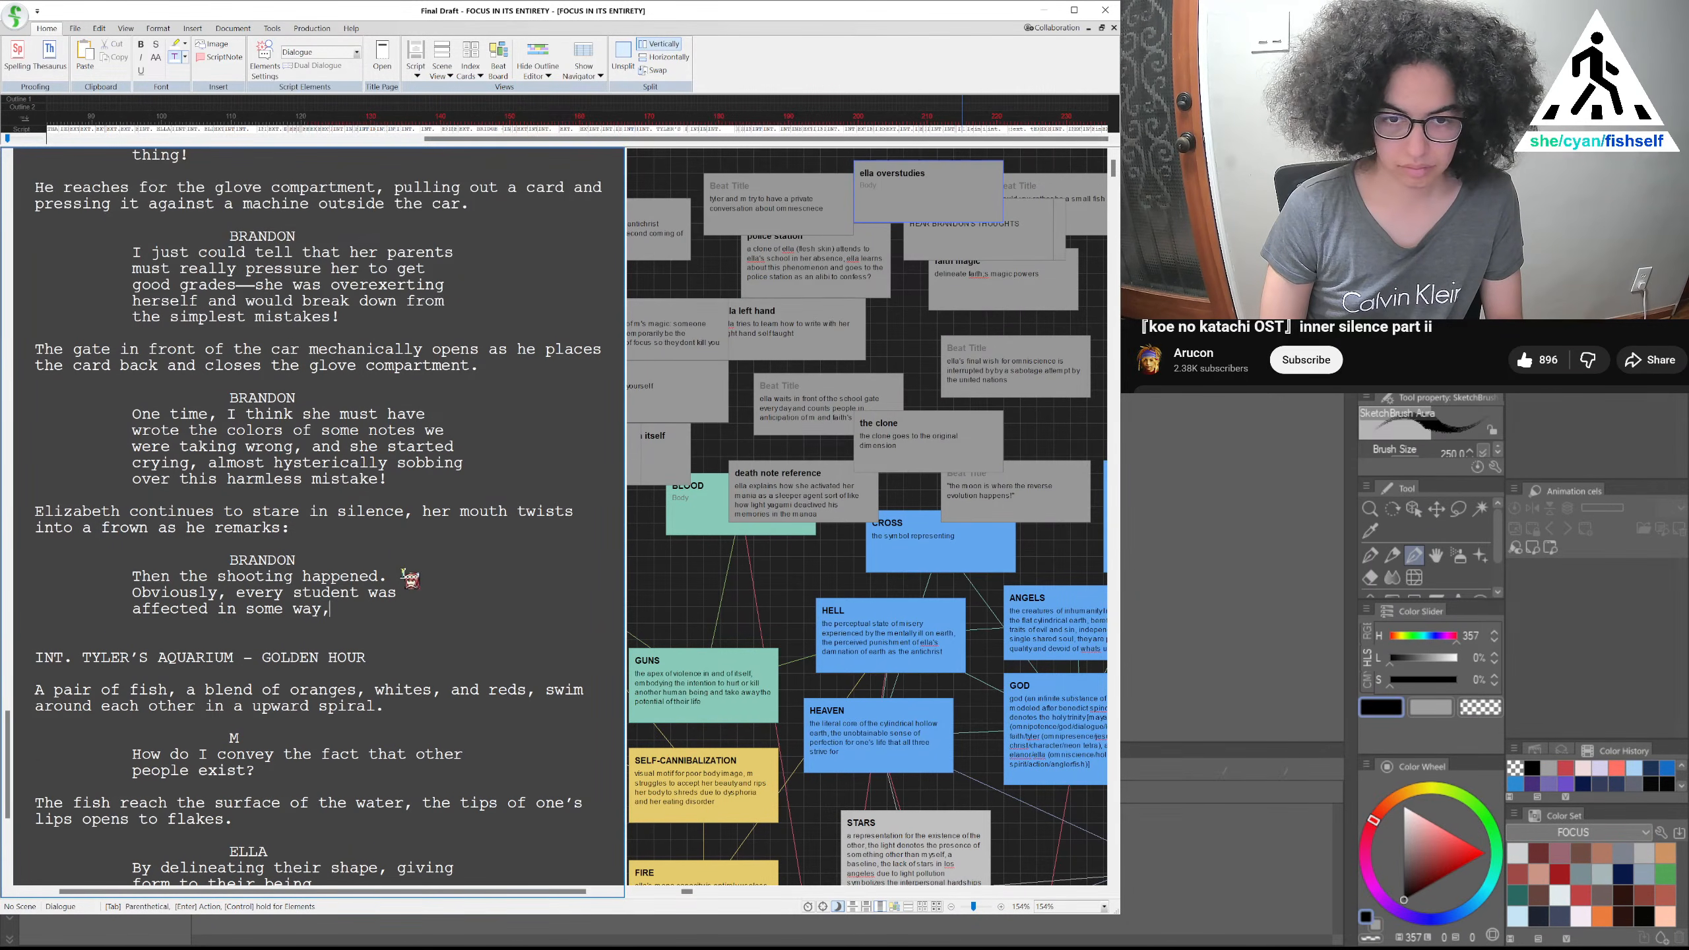
type(" like behaviorally.")
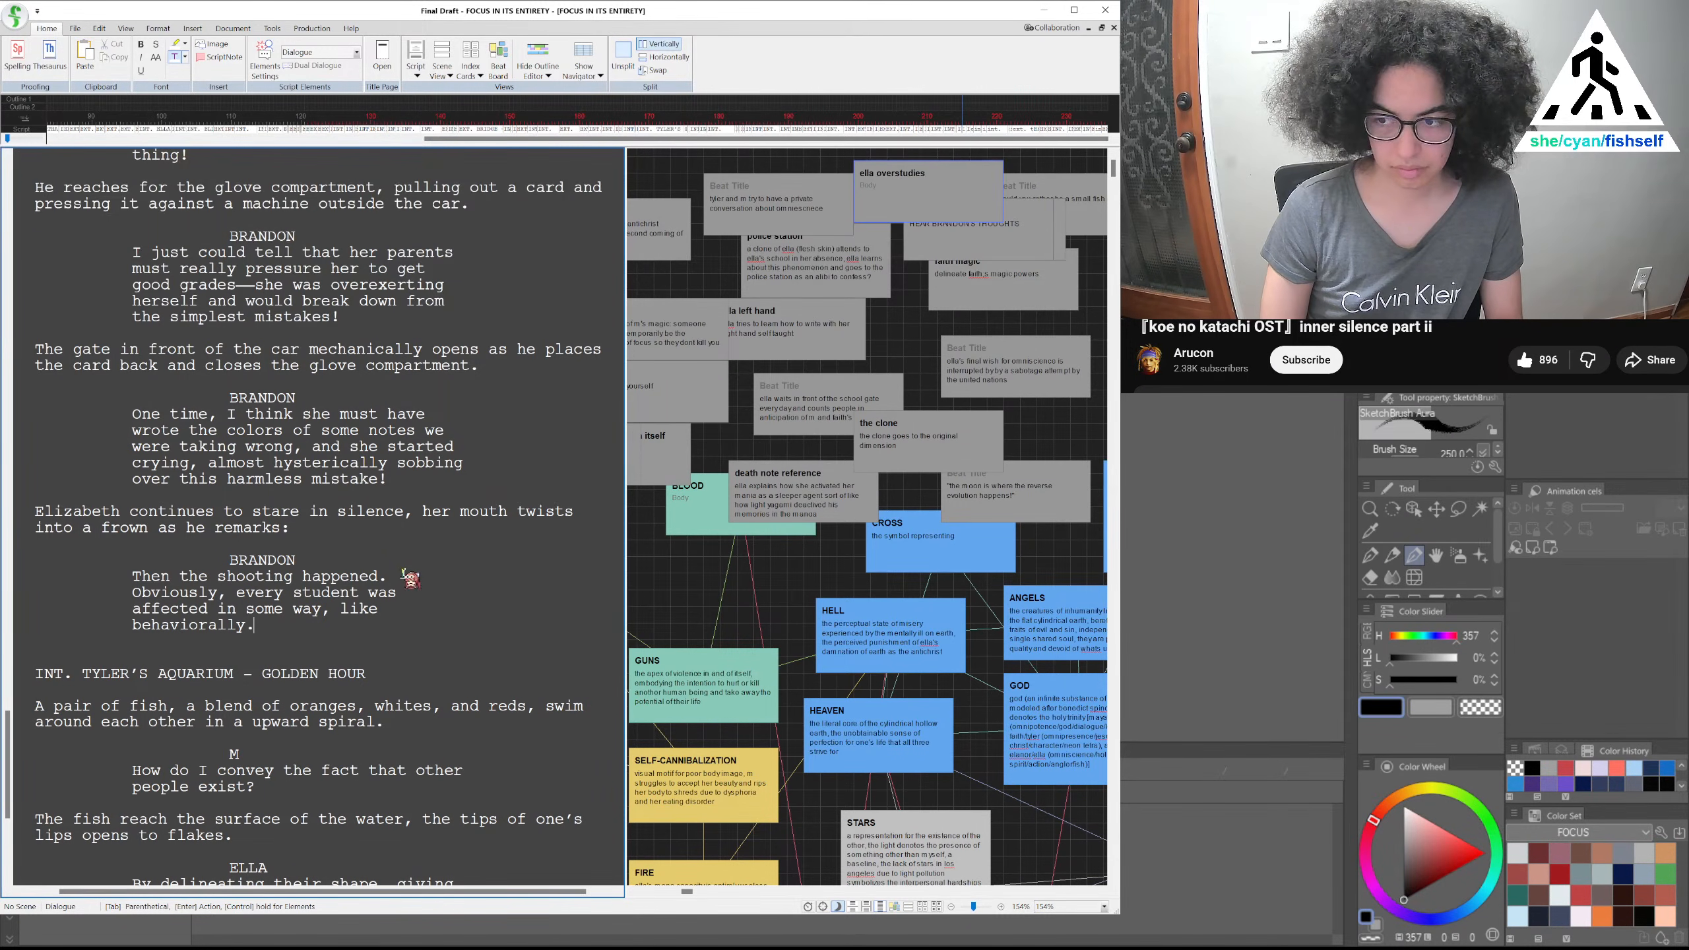
type(" Somehow though.;")
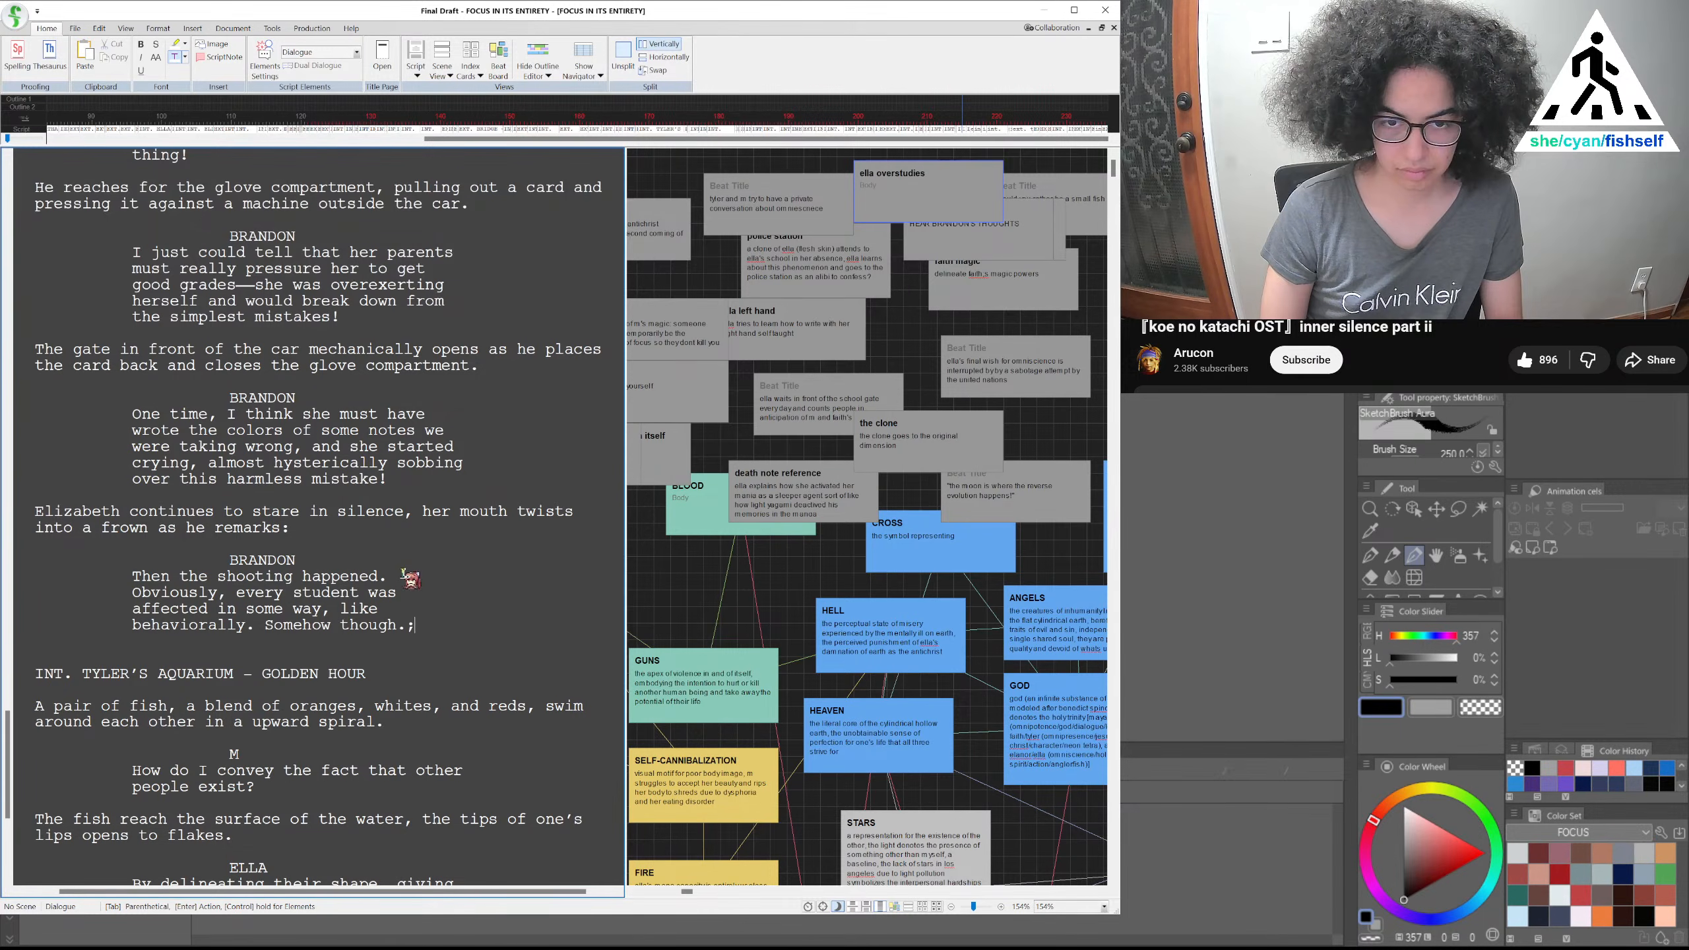
key("BackSpace")
type("..")
key("Return")
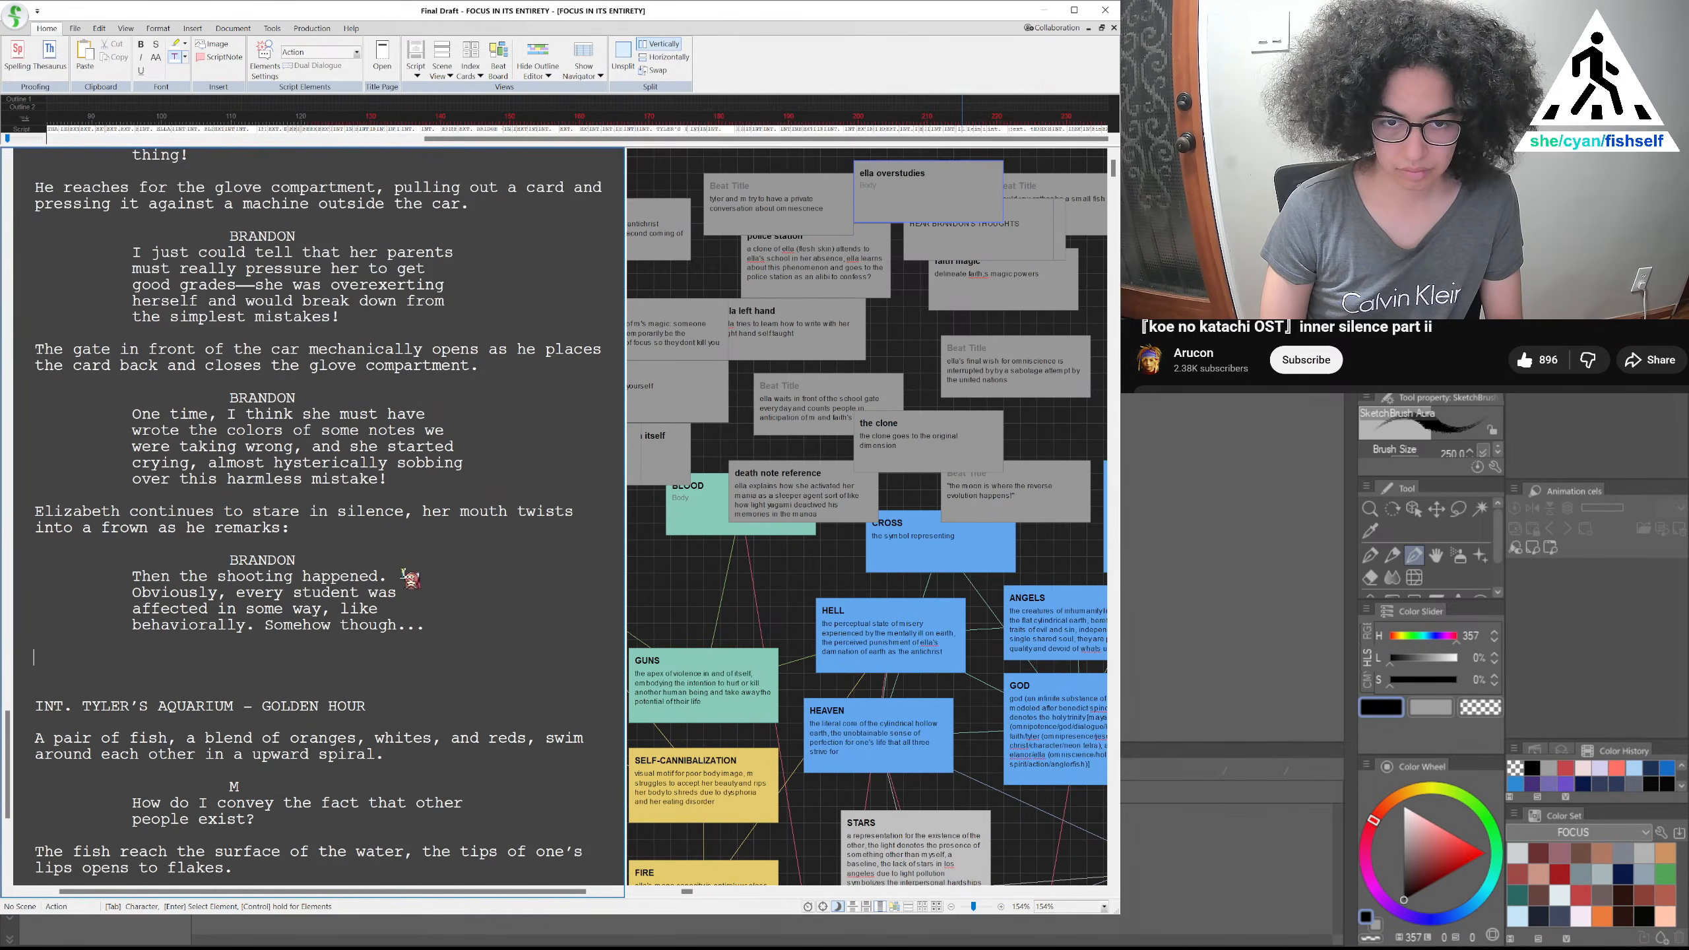
Start an action line below Brandon's last speech with "His voice trails off, the car remains"
type("His voice trails")
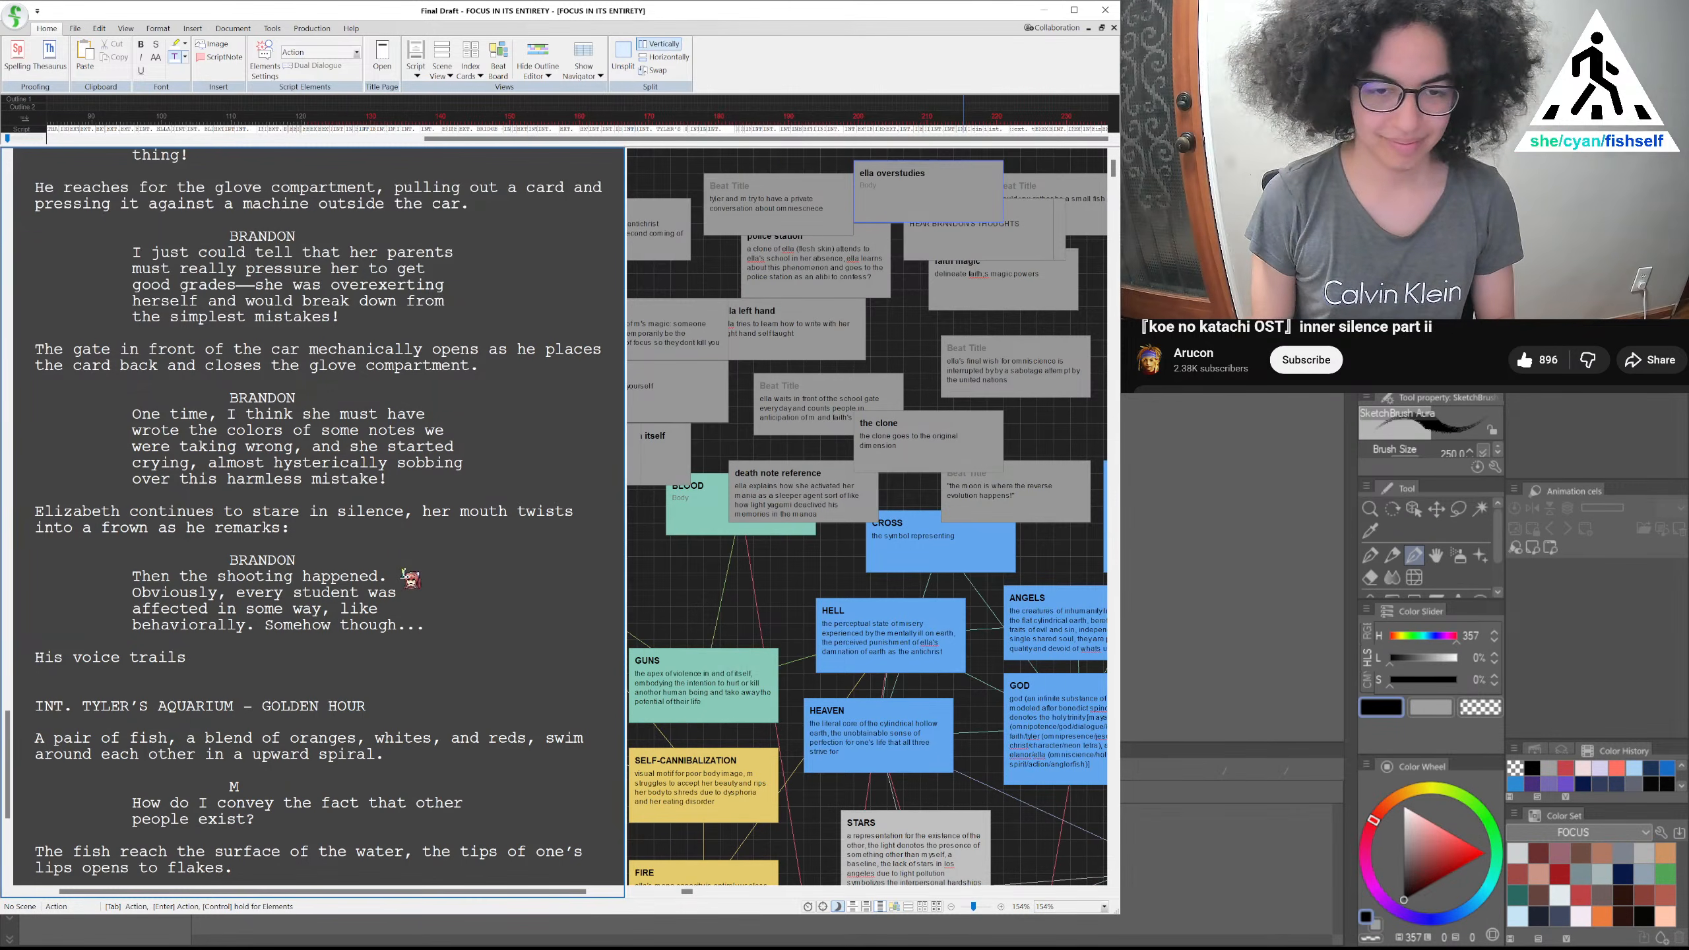
type("he thinks")
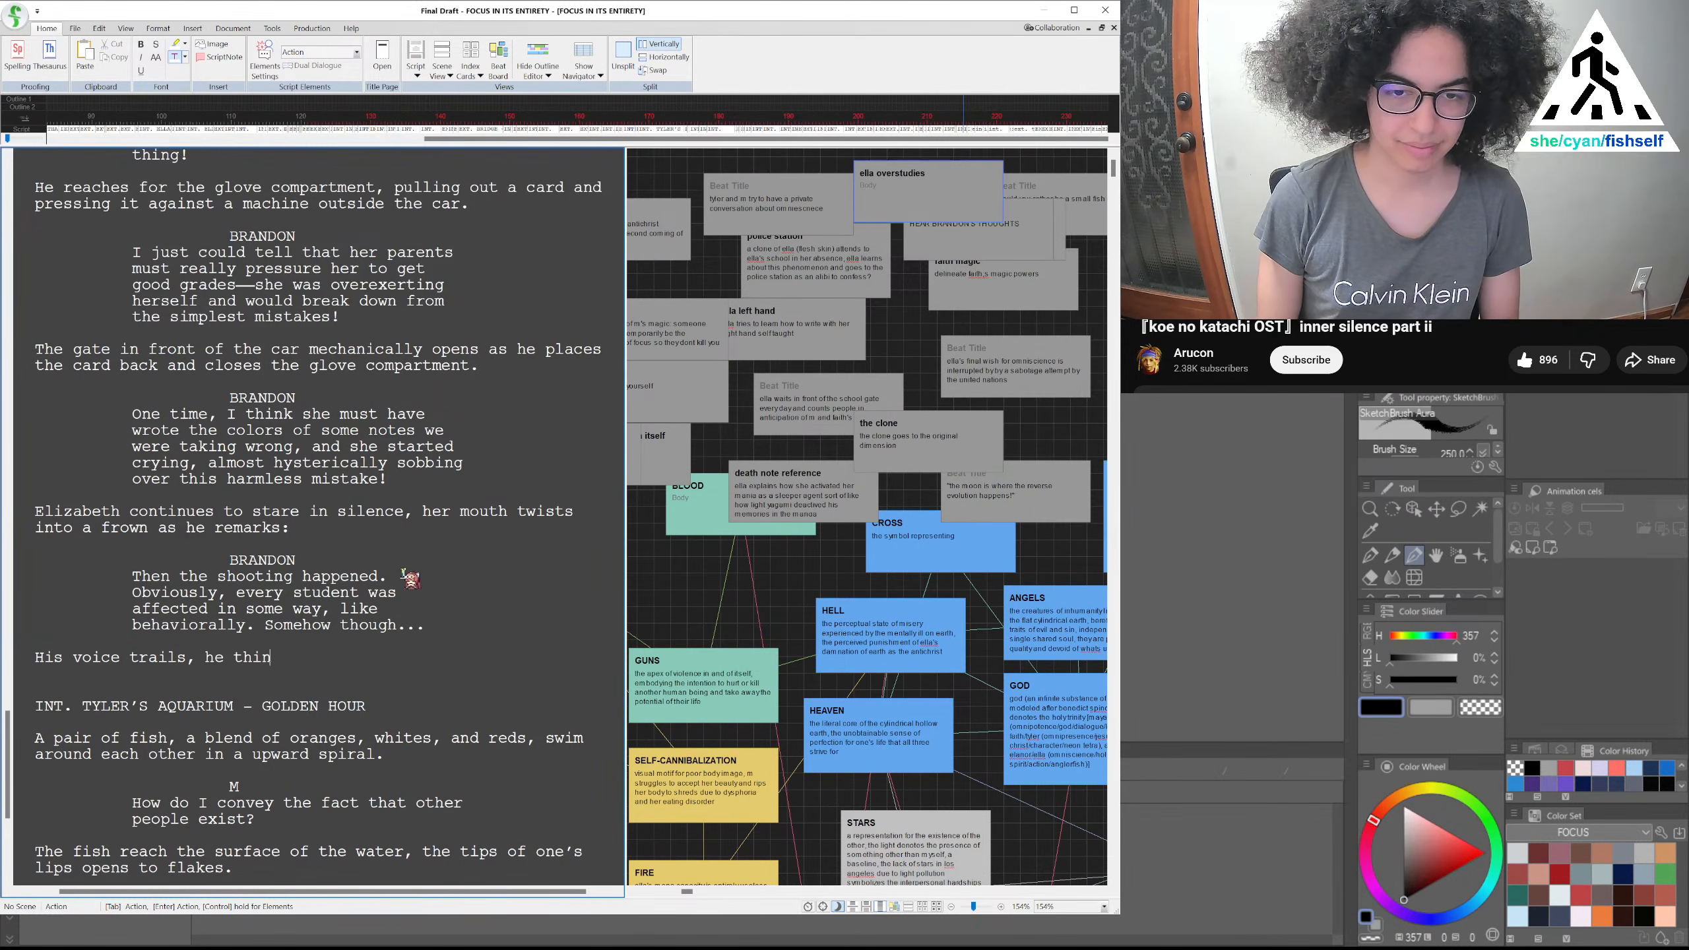
key("BackSpace")
key("BackSpace")
key("BackSpace")
key("BackSpace")
key("BackSpace")
key("BackSpace")
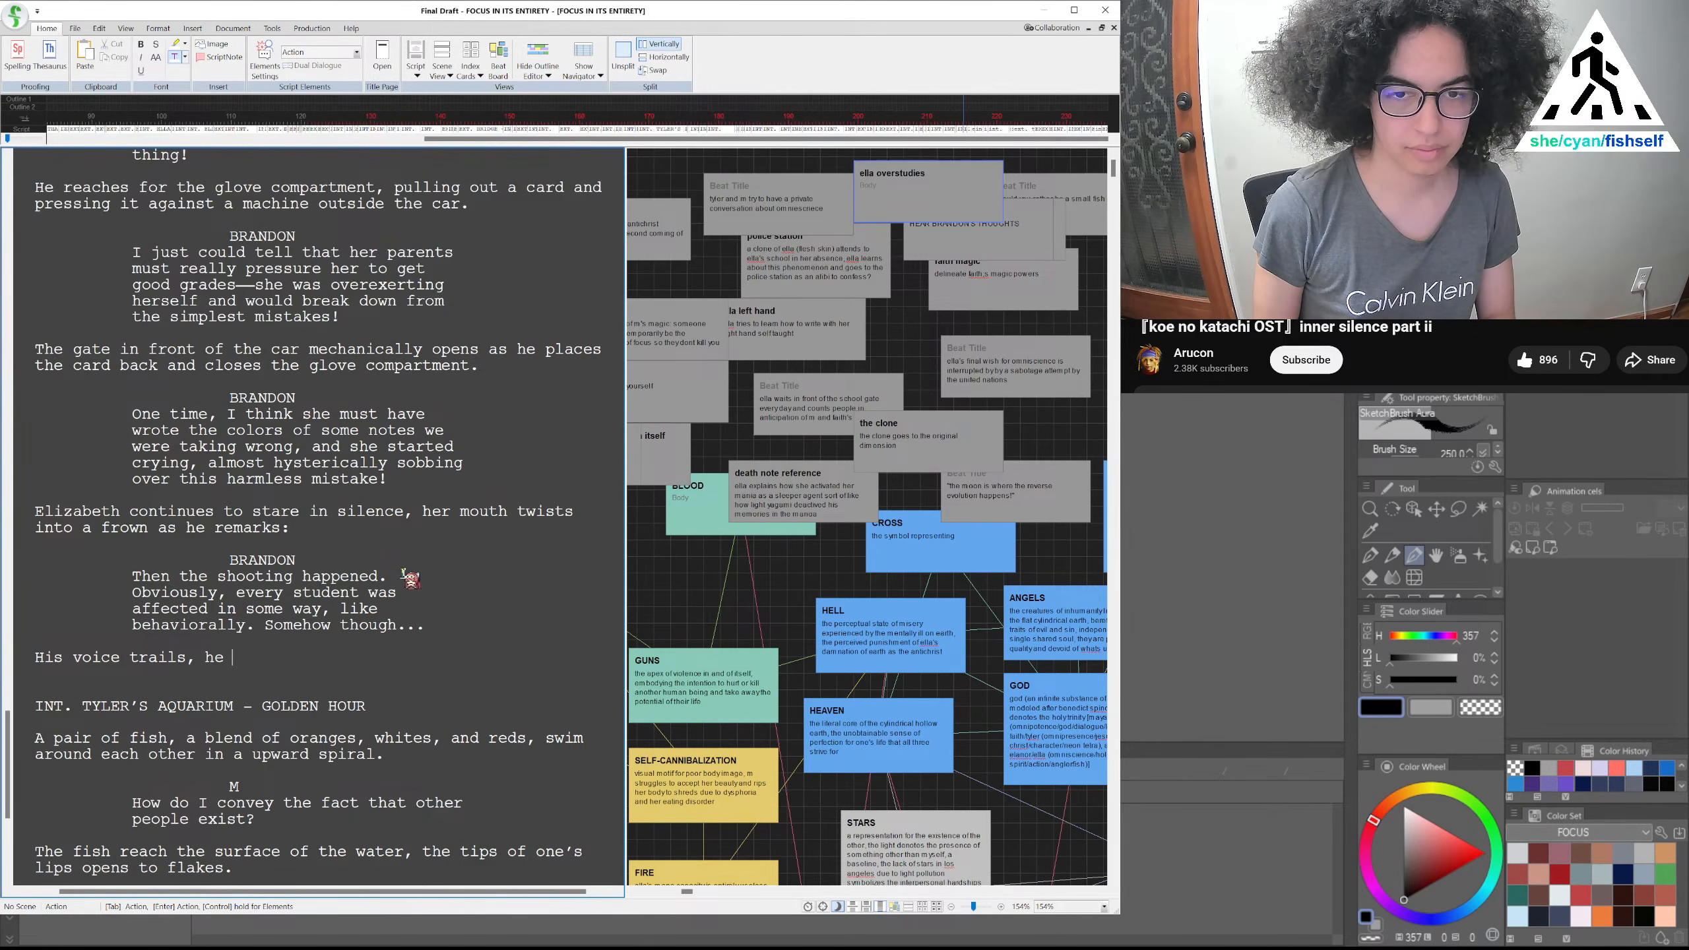
key("BackSpace")
key("BackSpace")
key("BackSpace")
key("BackSpace")
key("BackSpace")
type("off, the car remains")
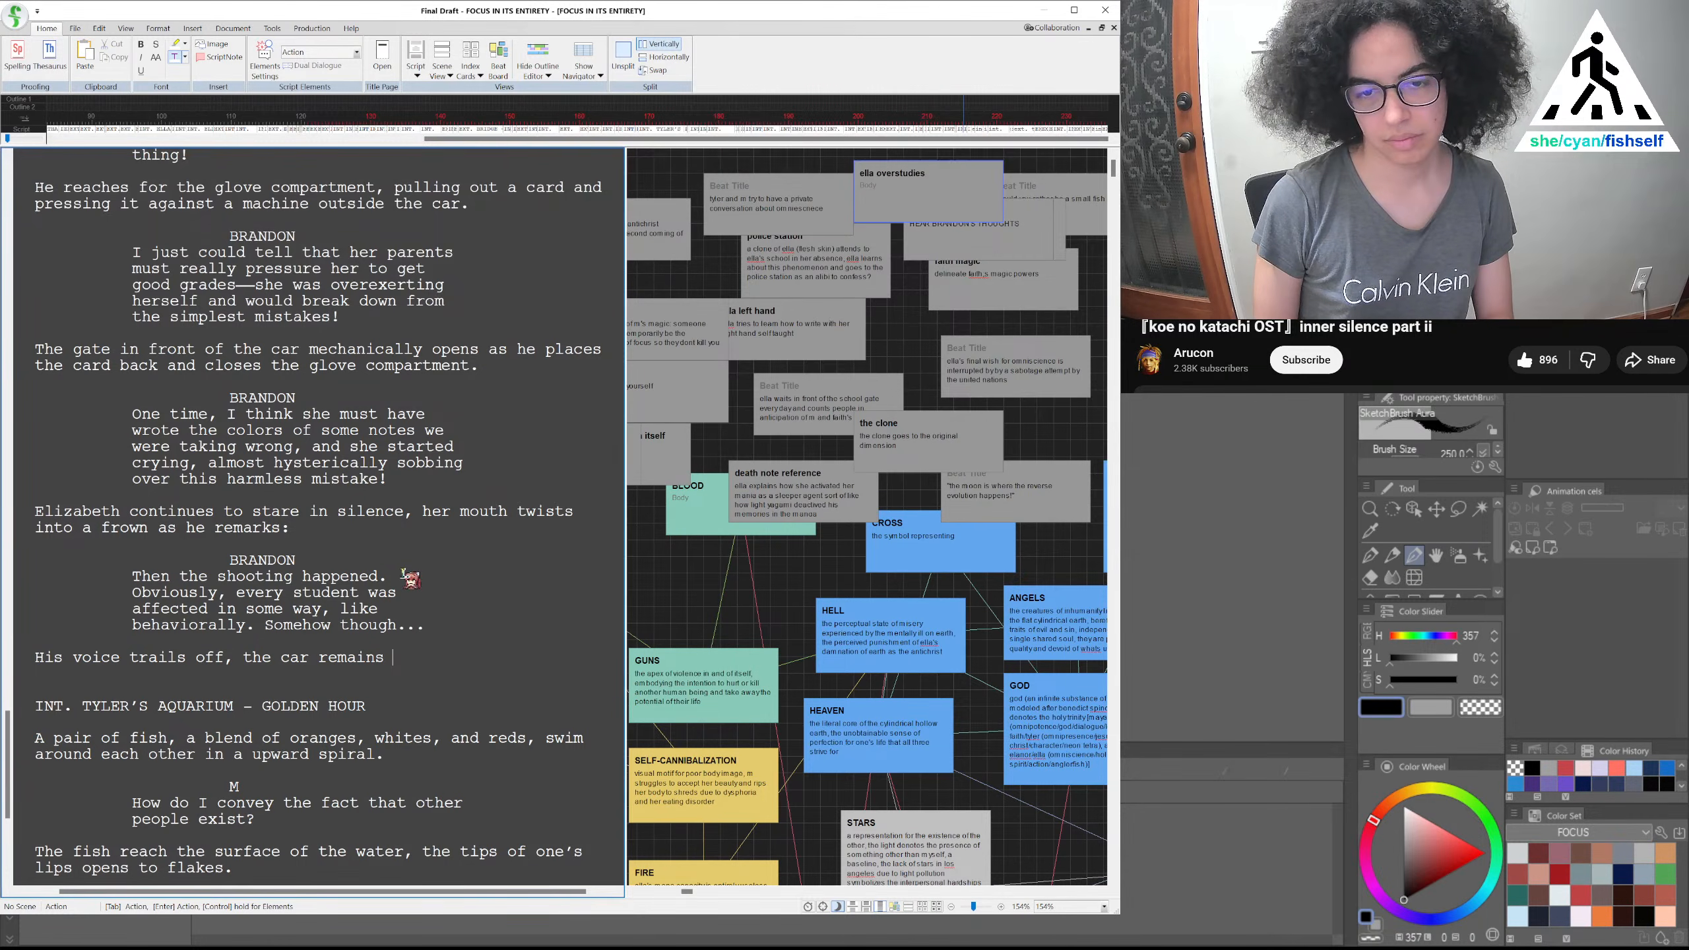
type(" in")
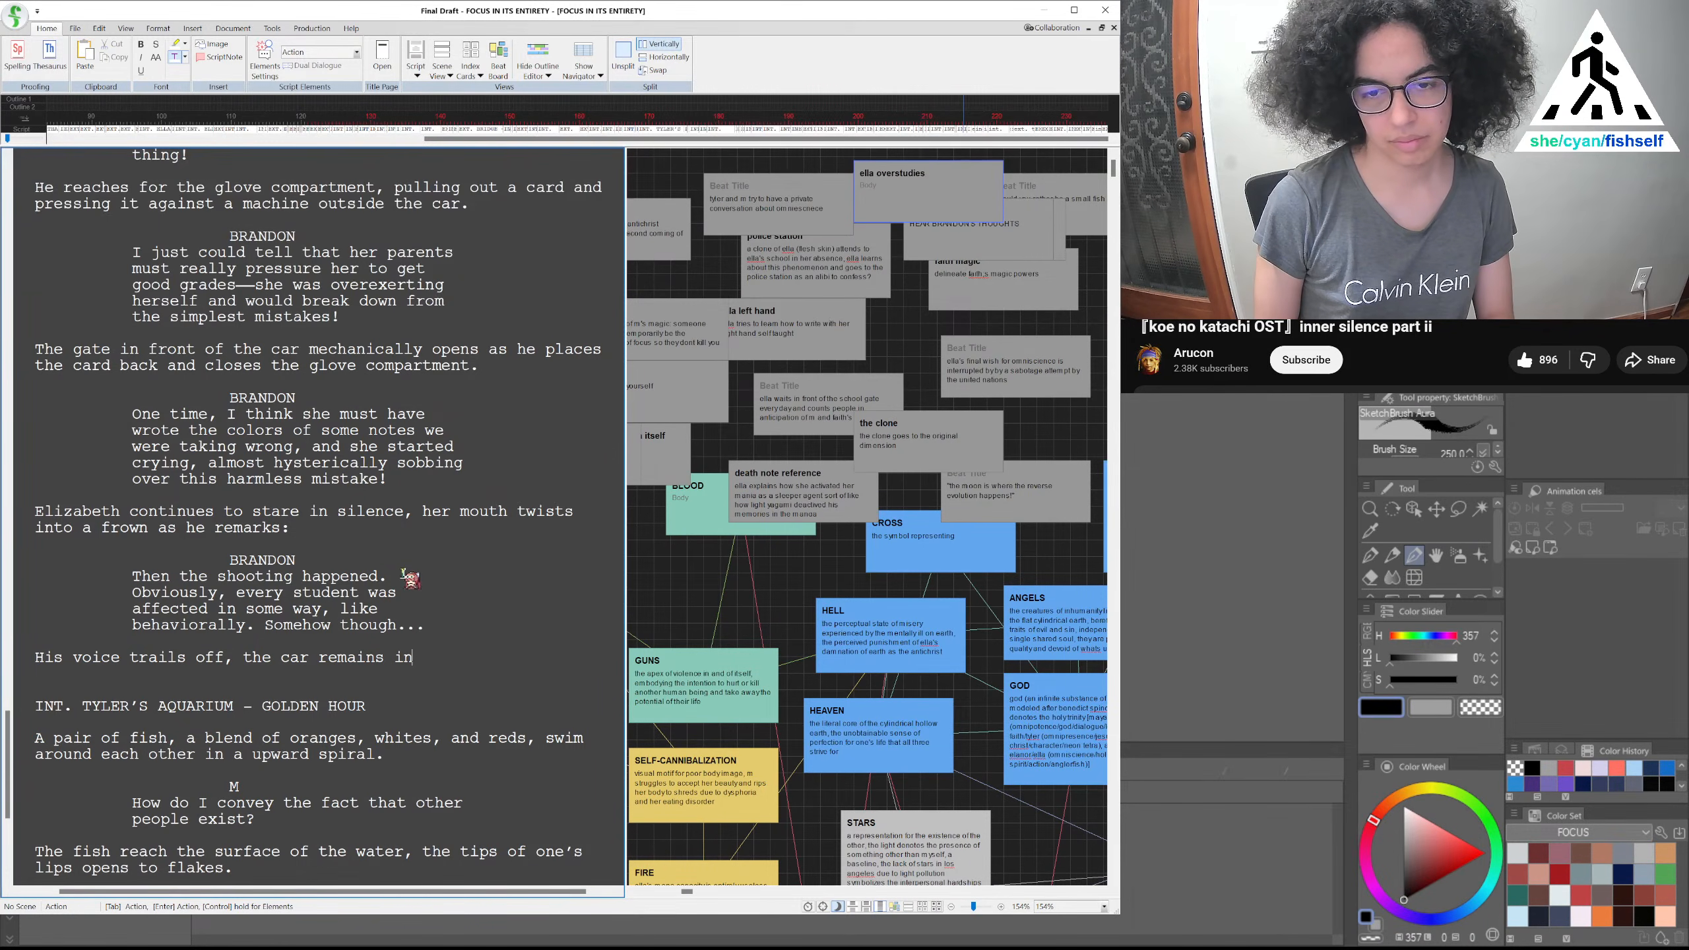
type("-place")
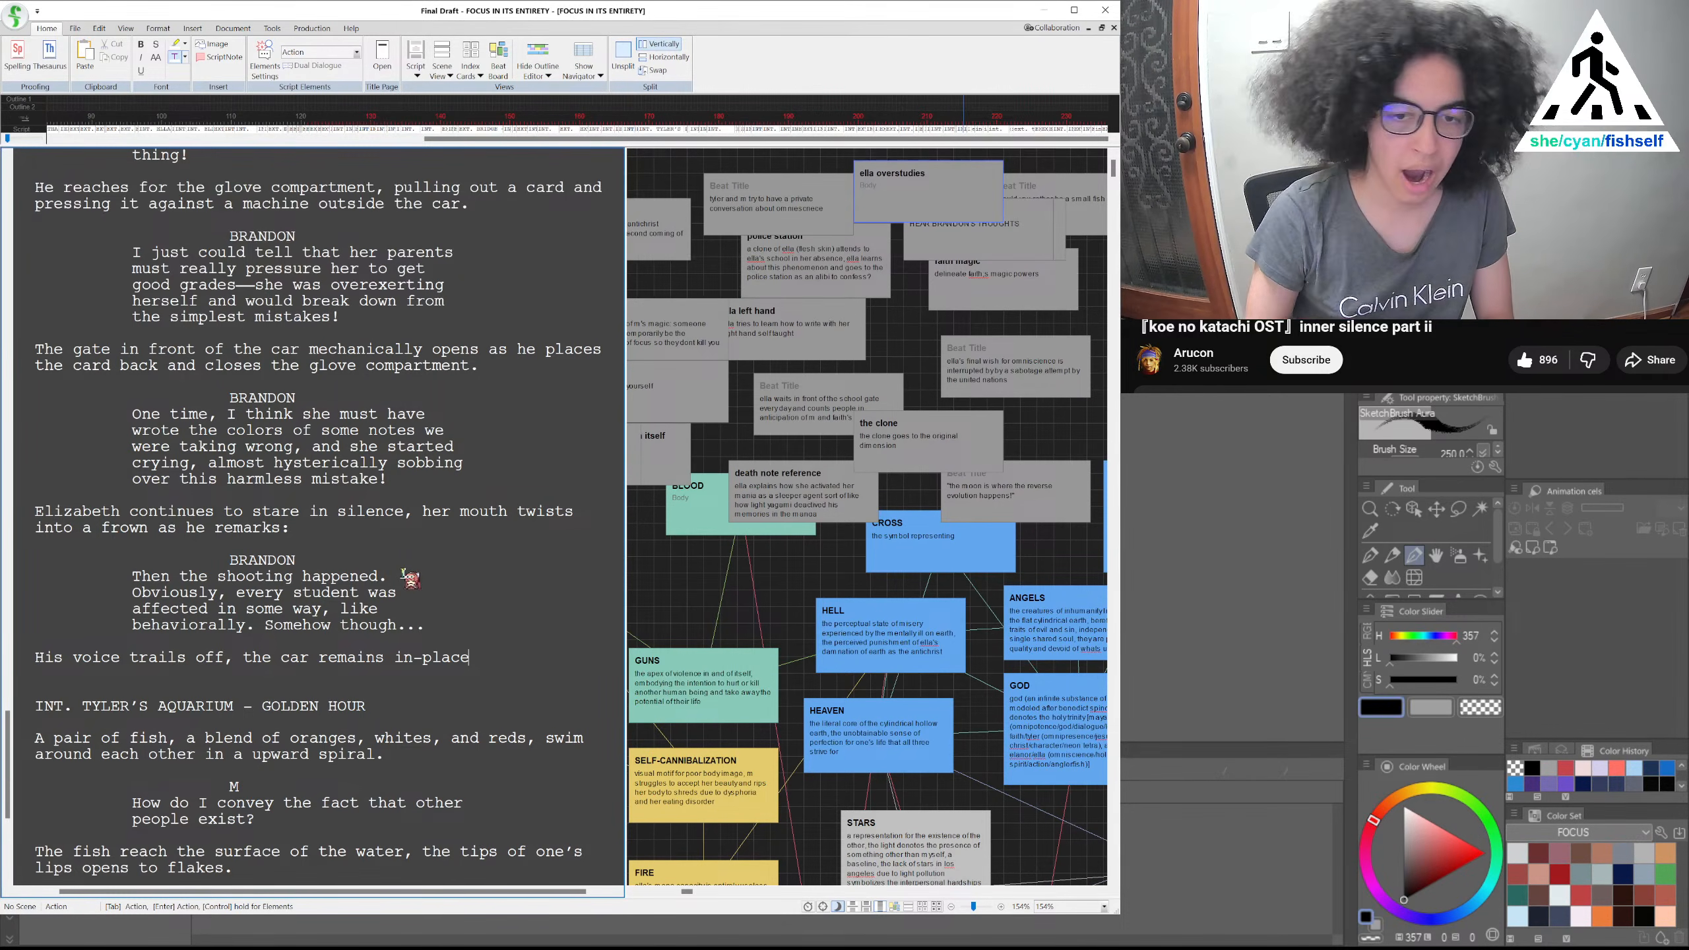
key("BackSpace")
key("BackSpace")
key("BackSpace")
key("BackSpace")
key("BackSpace")
key("BackSpace")
key("BackSpace")
key("BackSpace")
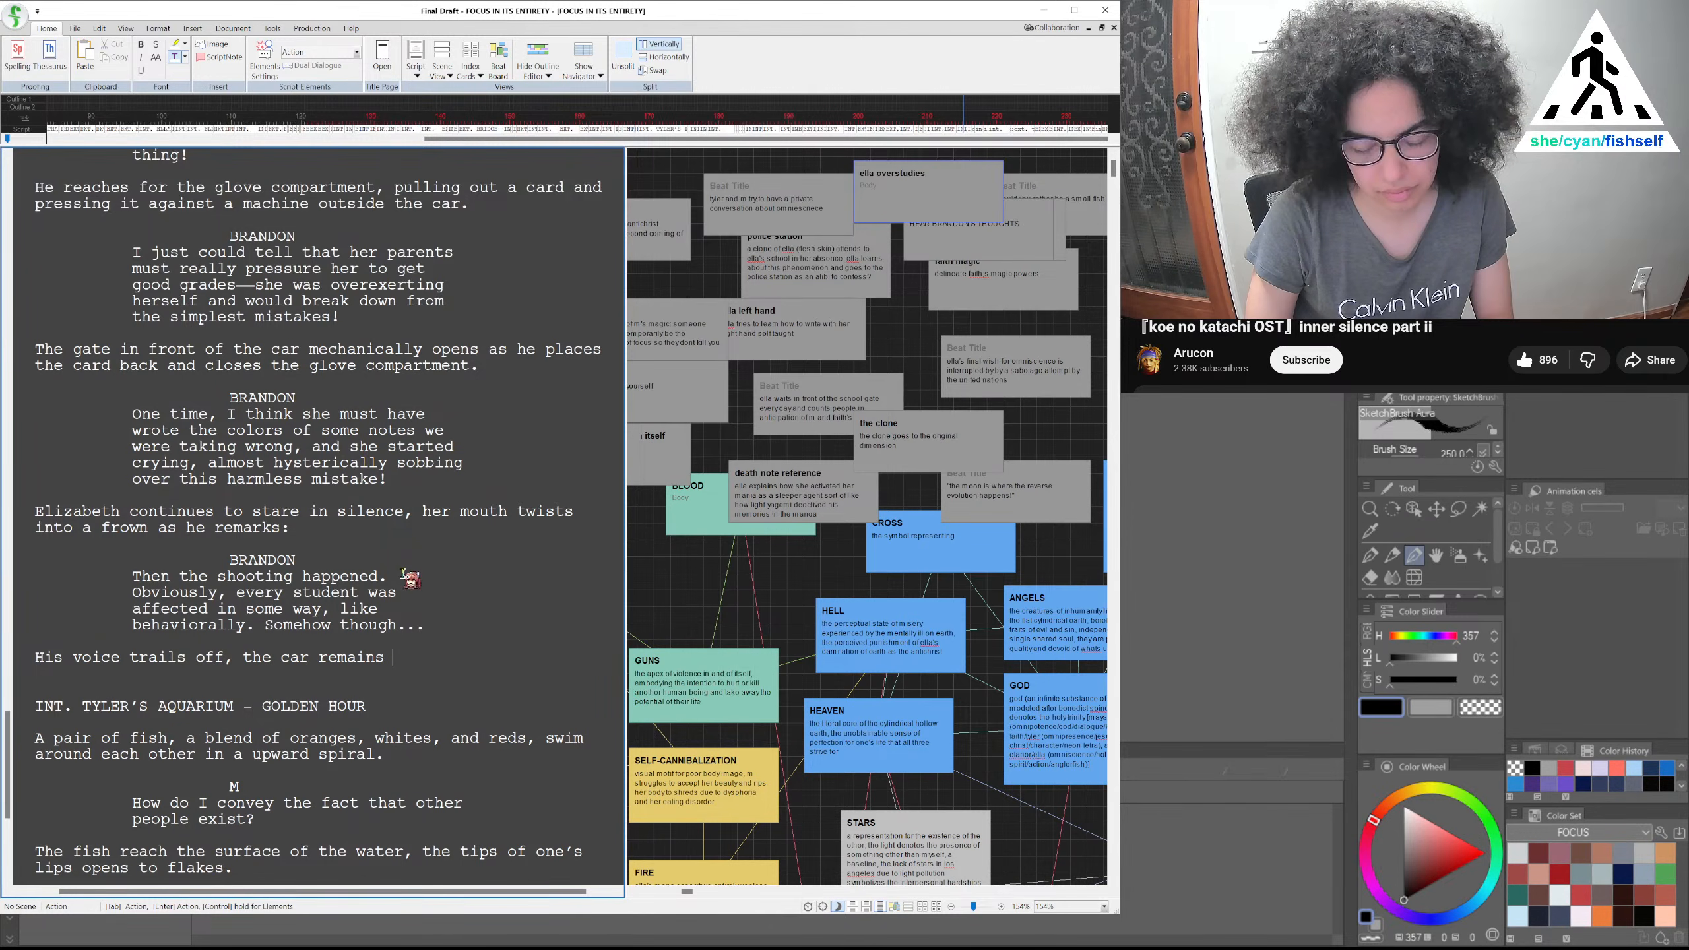
Complete the action line after "the car remains" with "idle as a pair of birds fly within view of the windshield."
type("idle as a pair of bir")
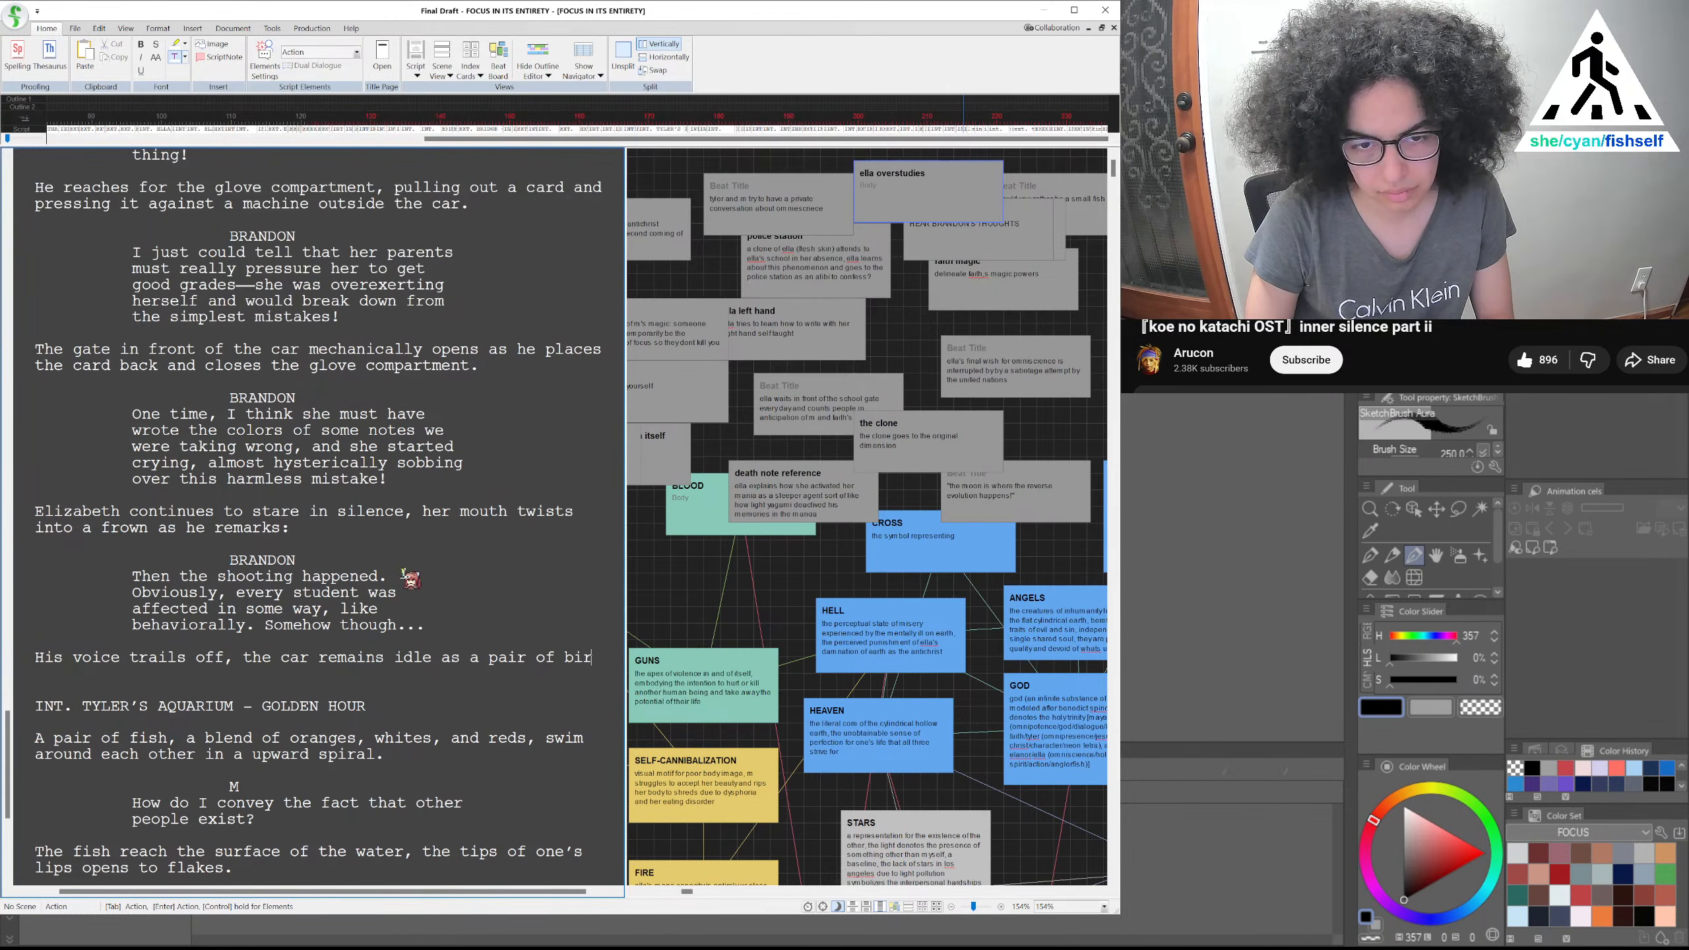
type("ds fly")
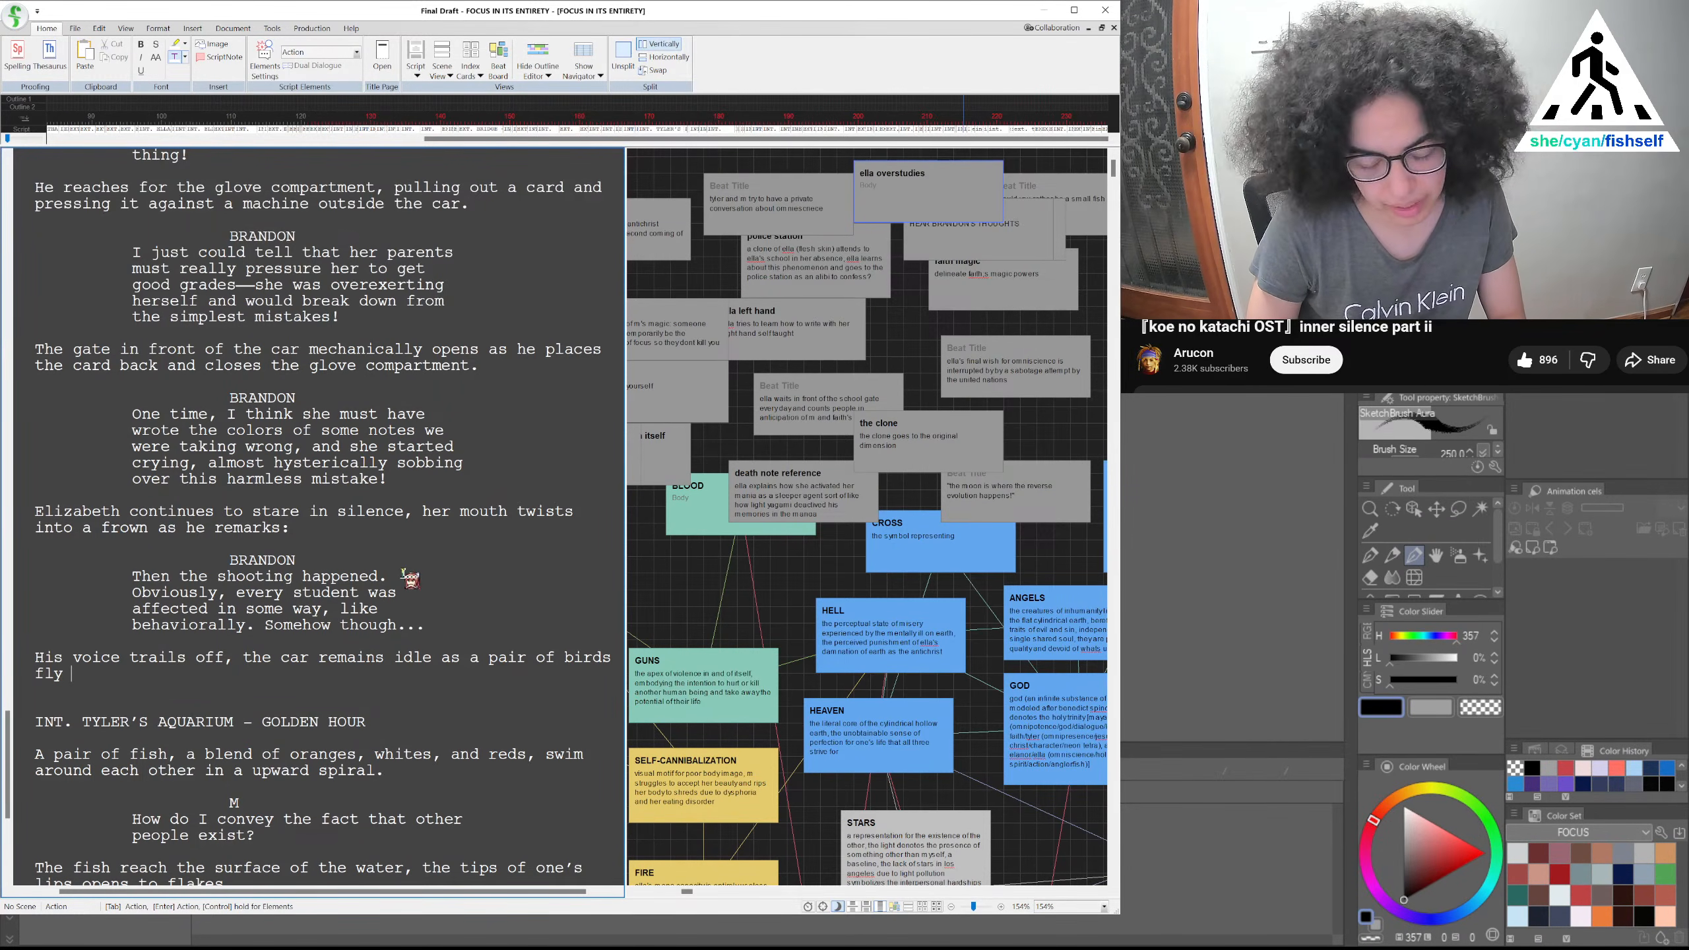
type("in")
key("BackSpace")
key("BackSpace")
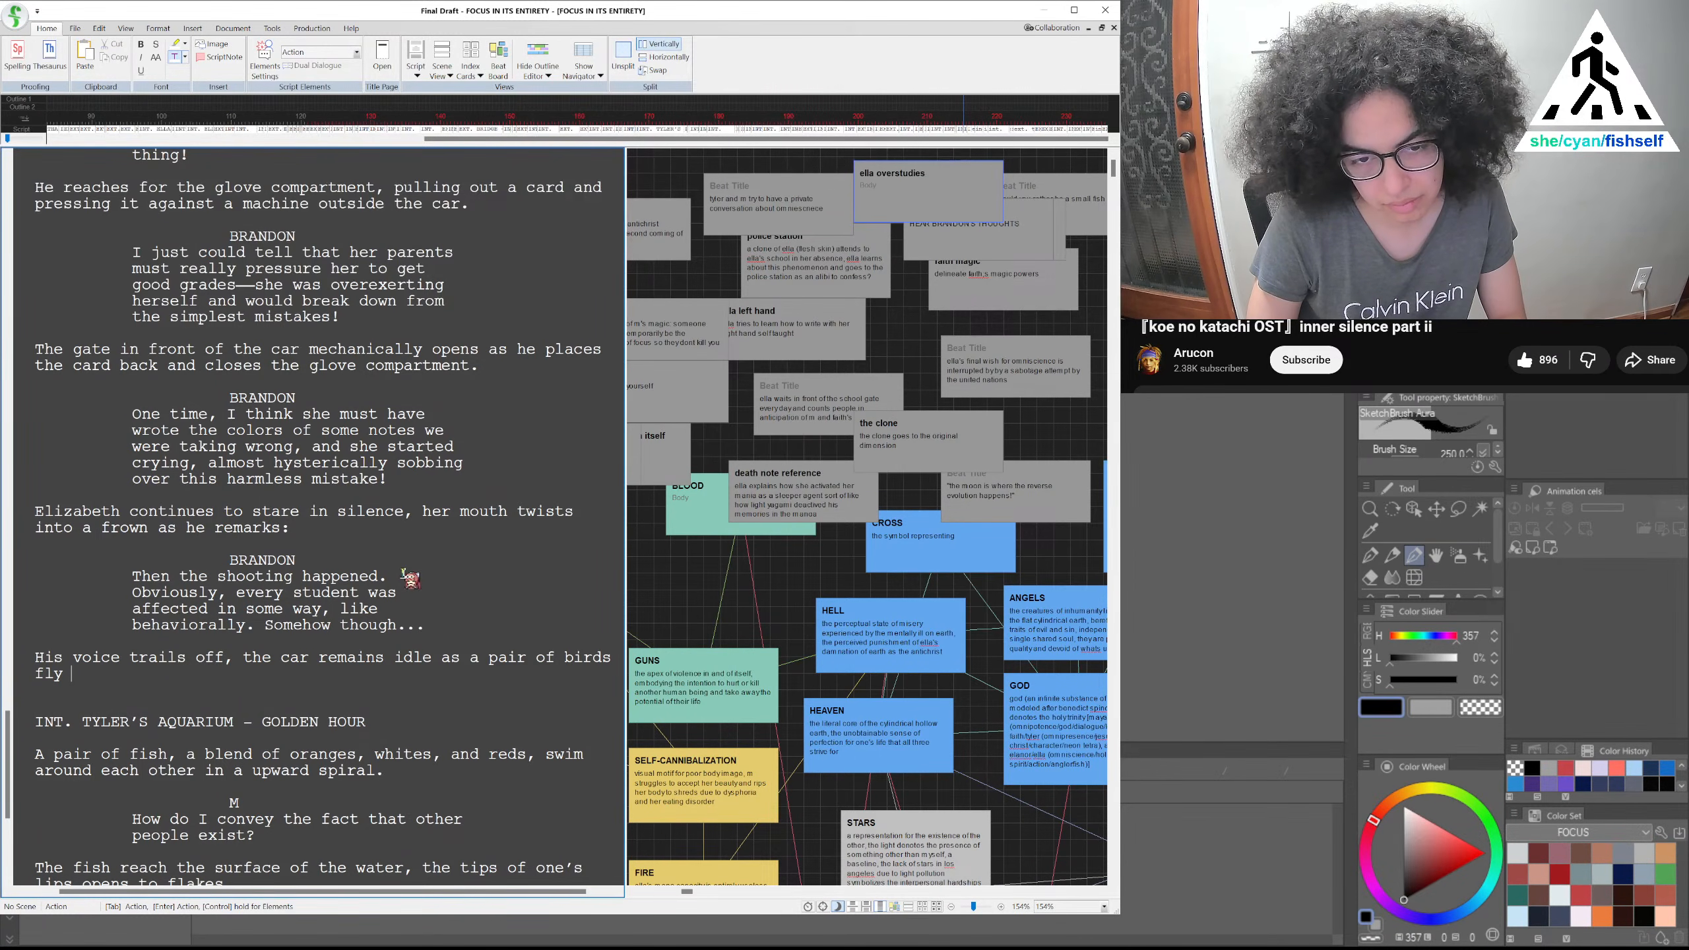
type("with")
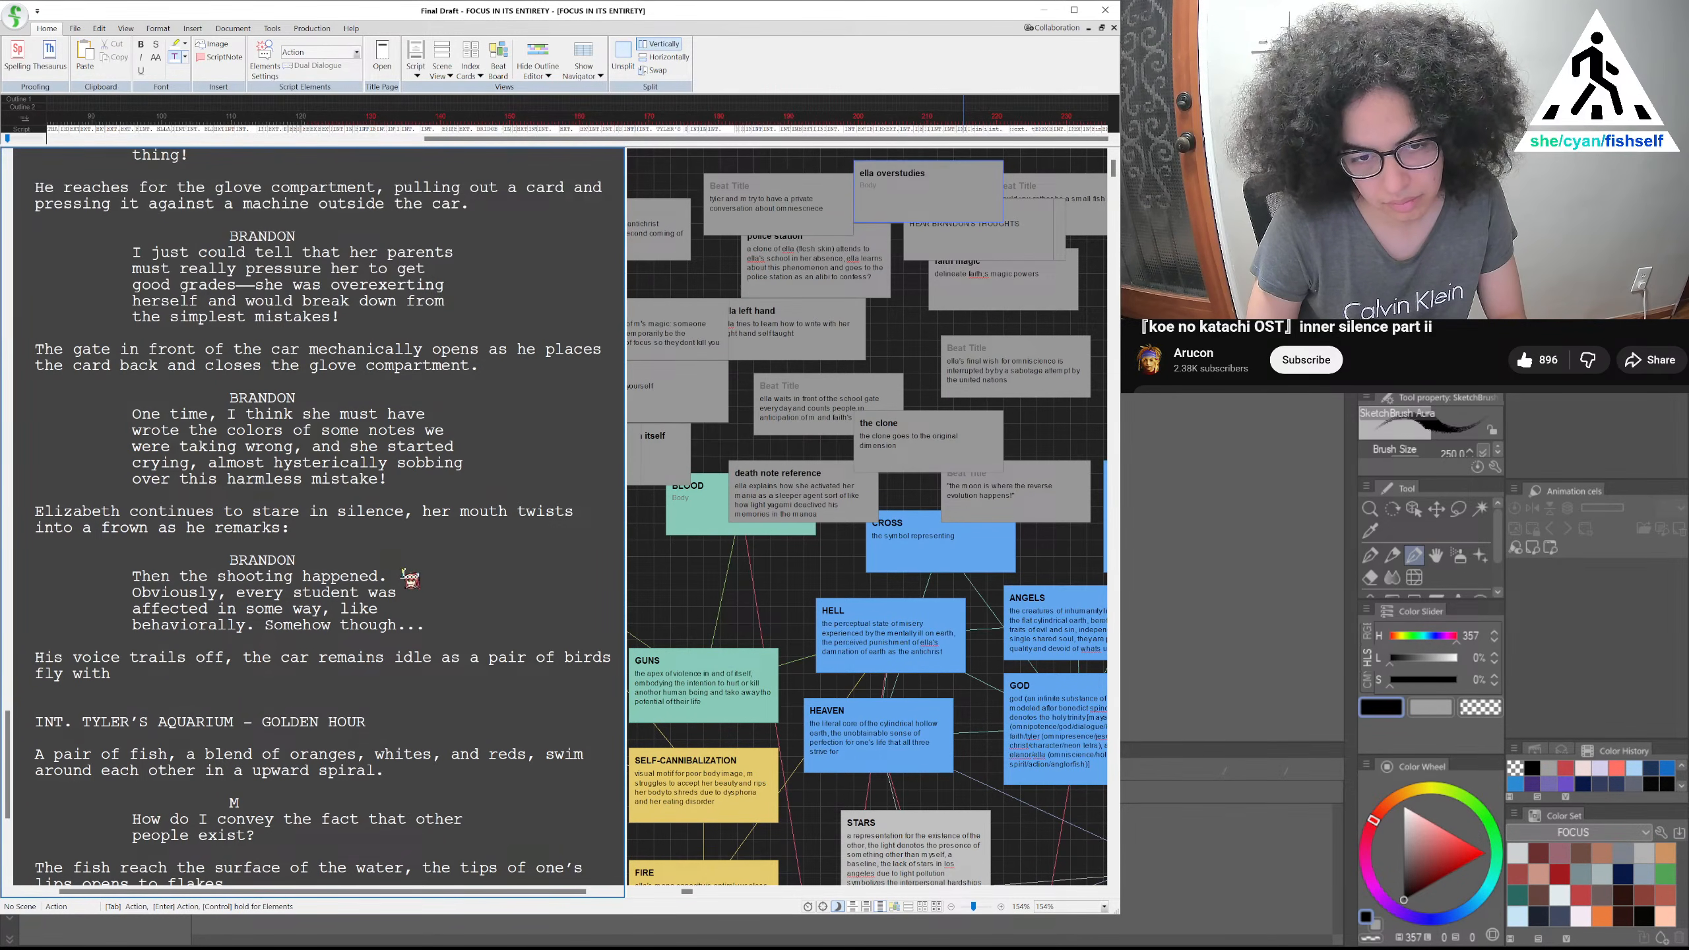
type("in view of the")
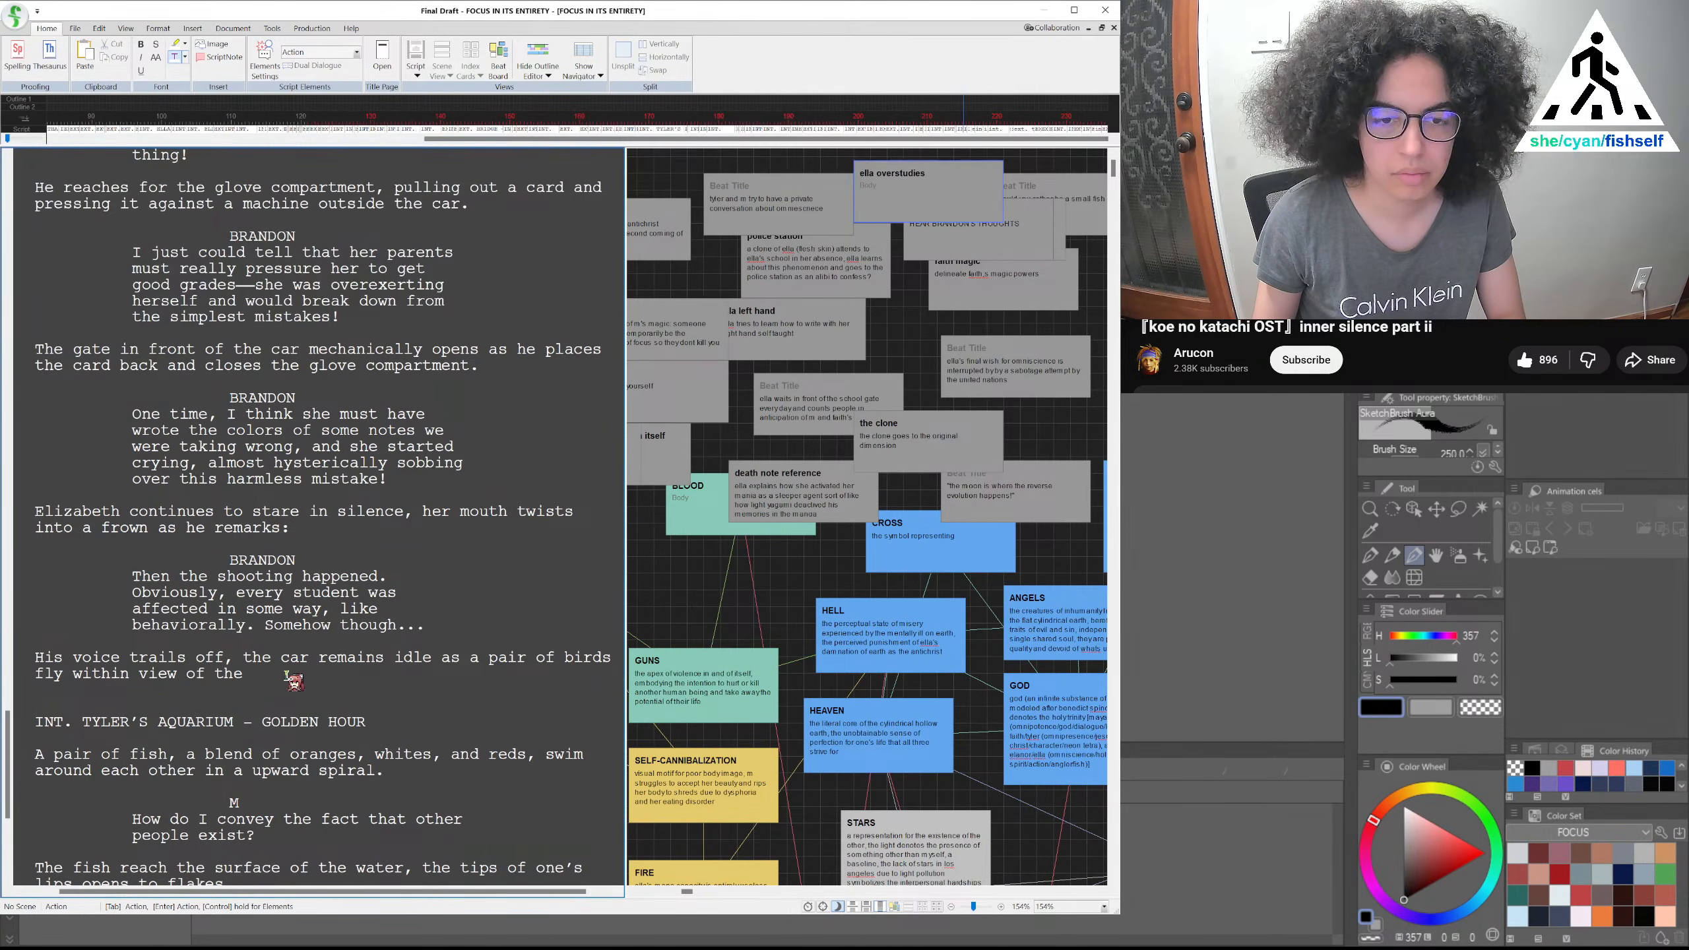
type("windshield.")
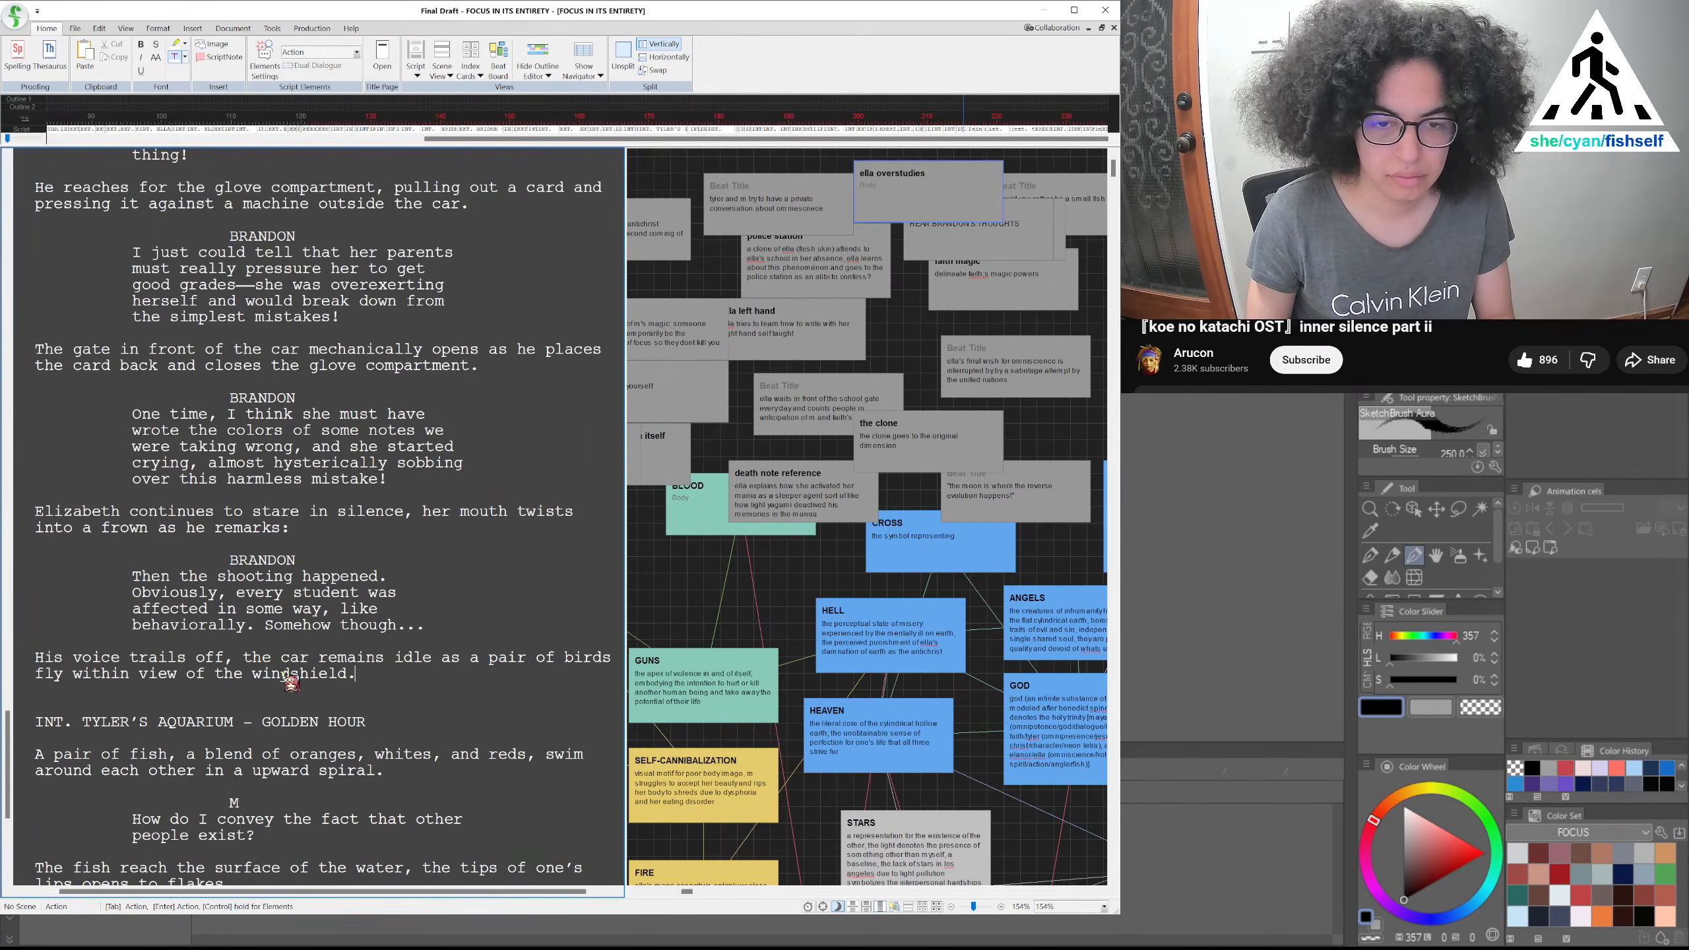
Add a character cue for ELIZABETH below the action line about the idle car
key("Return")
key("Tab")
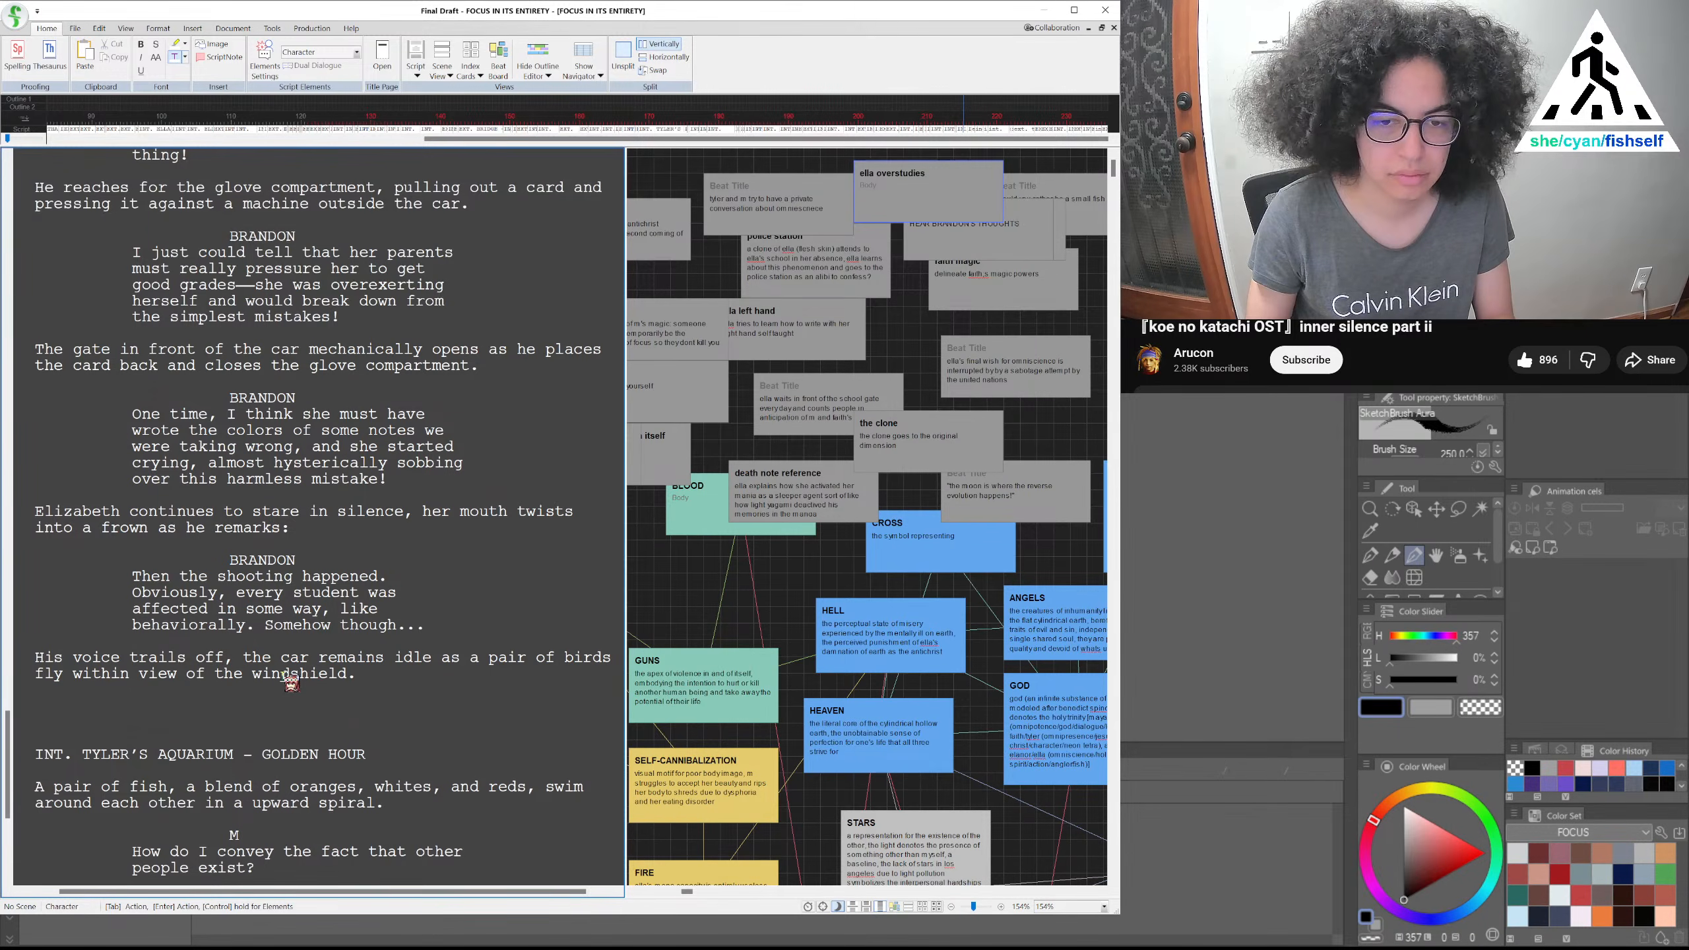
type("ELIZABETH")
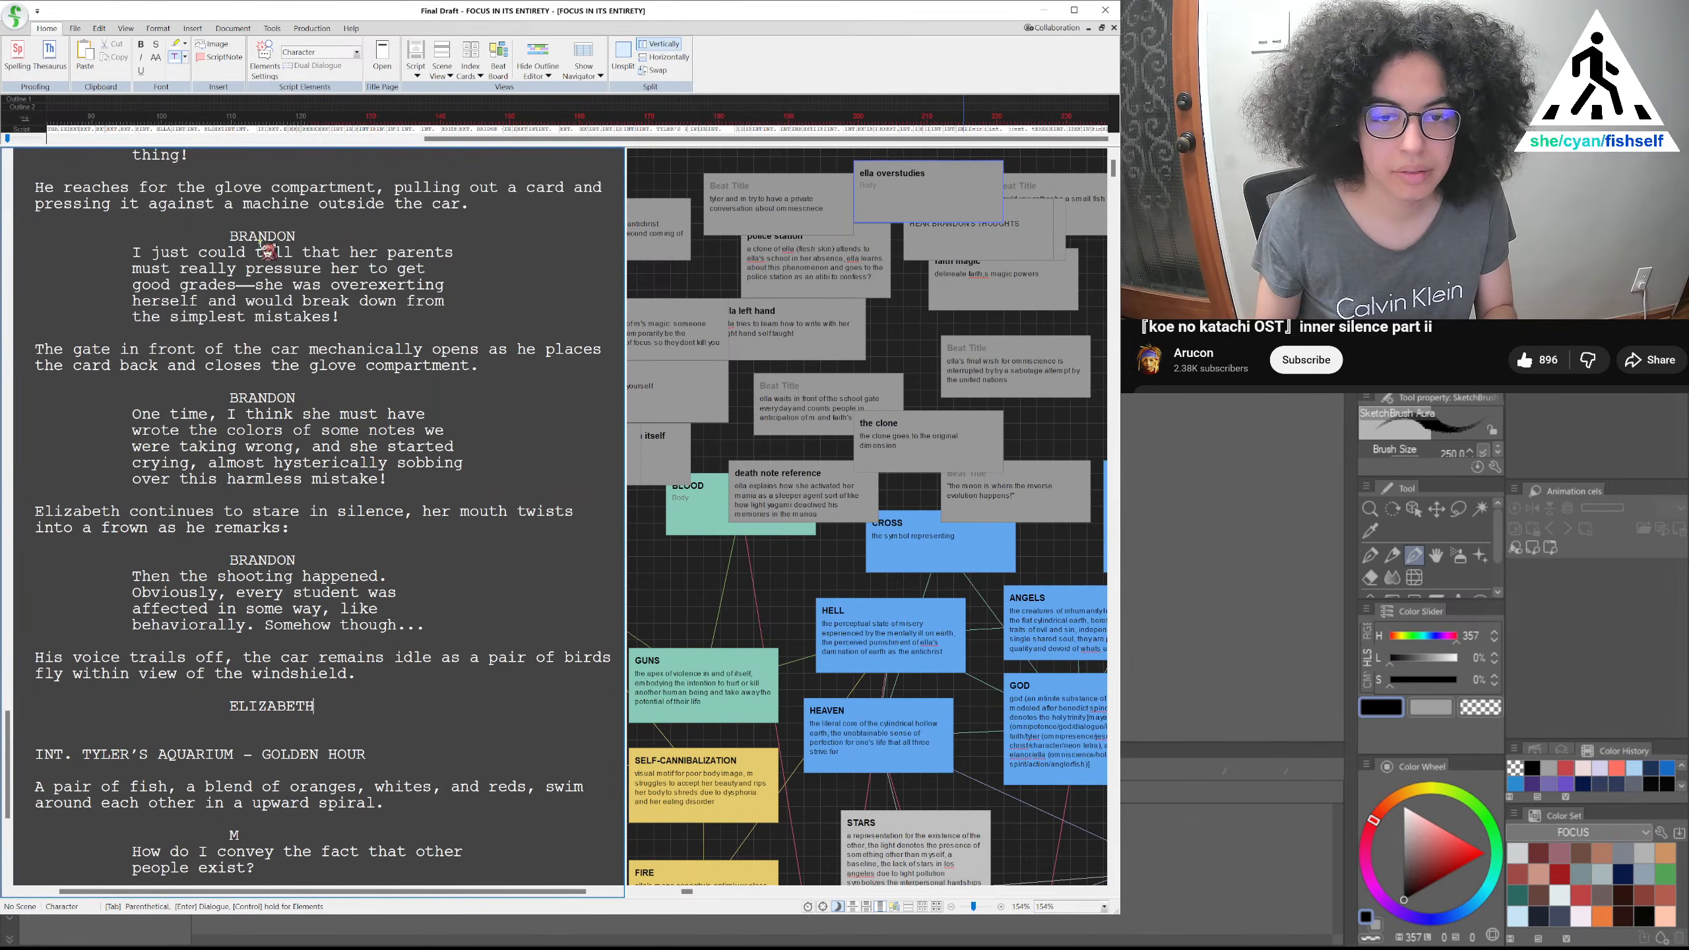
In Brandon's earlier speeches, replace the comma after "crying" with a dash and the dash after "good grades" with a comma
left_click(242, 285)
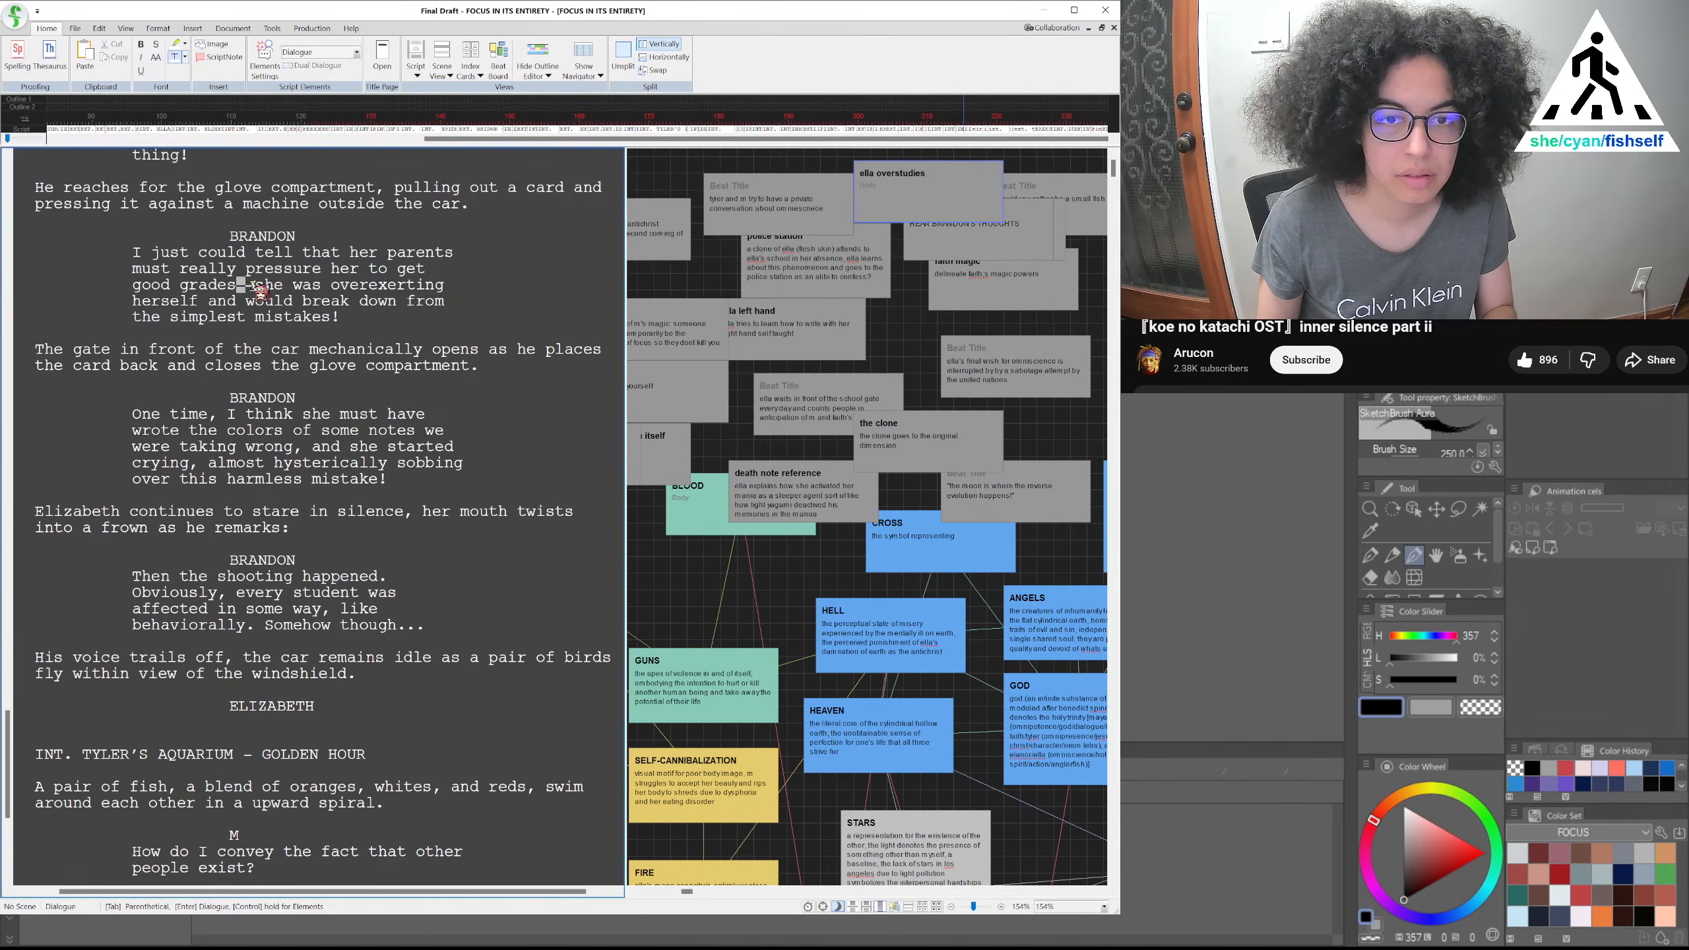
left_click(201, 464)
type("—")
left_click_drag(254, 285, 236, 284)
type(",")
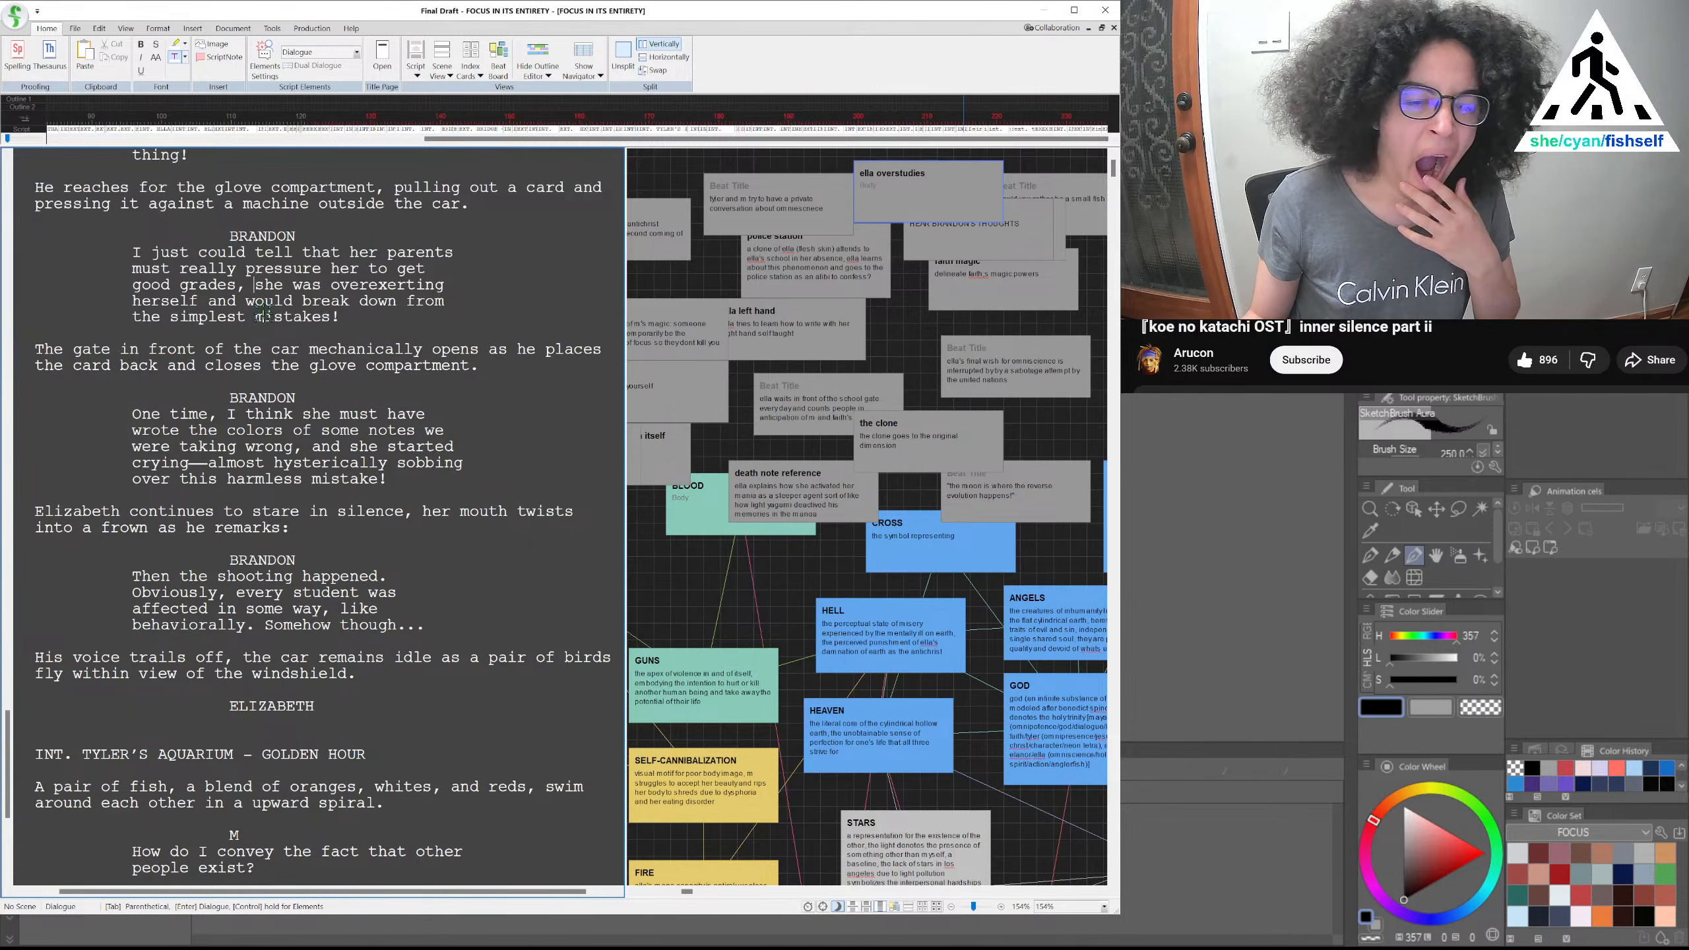
Write Elizabeth's line of dialogue as "Somehow?" and start a new element below it
left_click(323, 706)
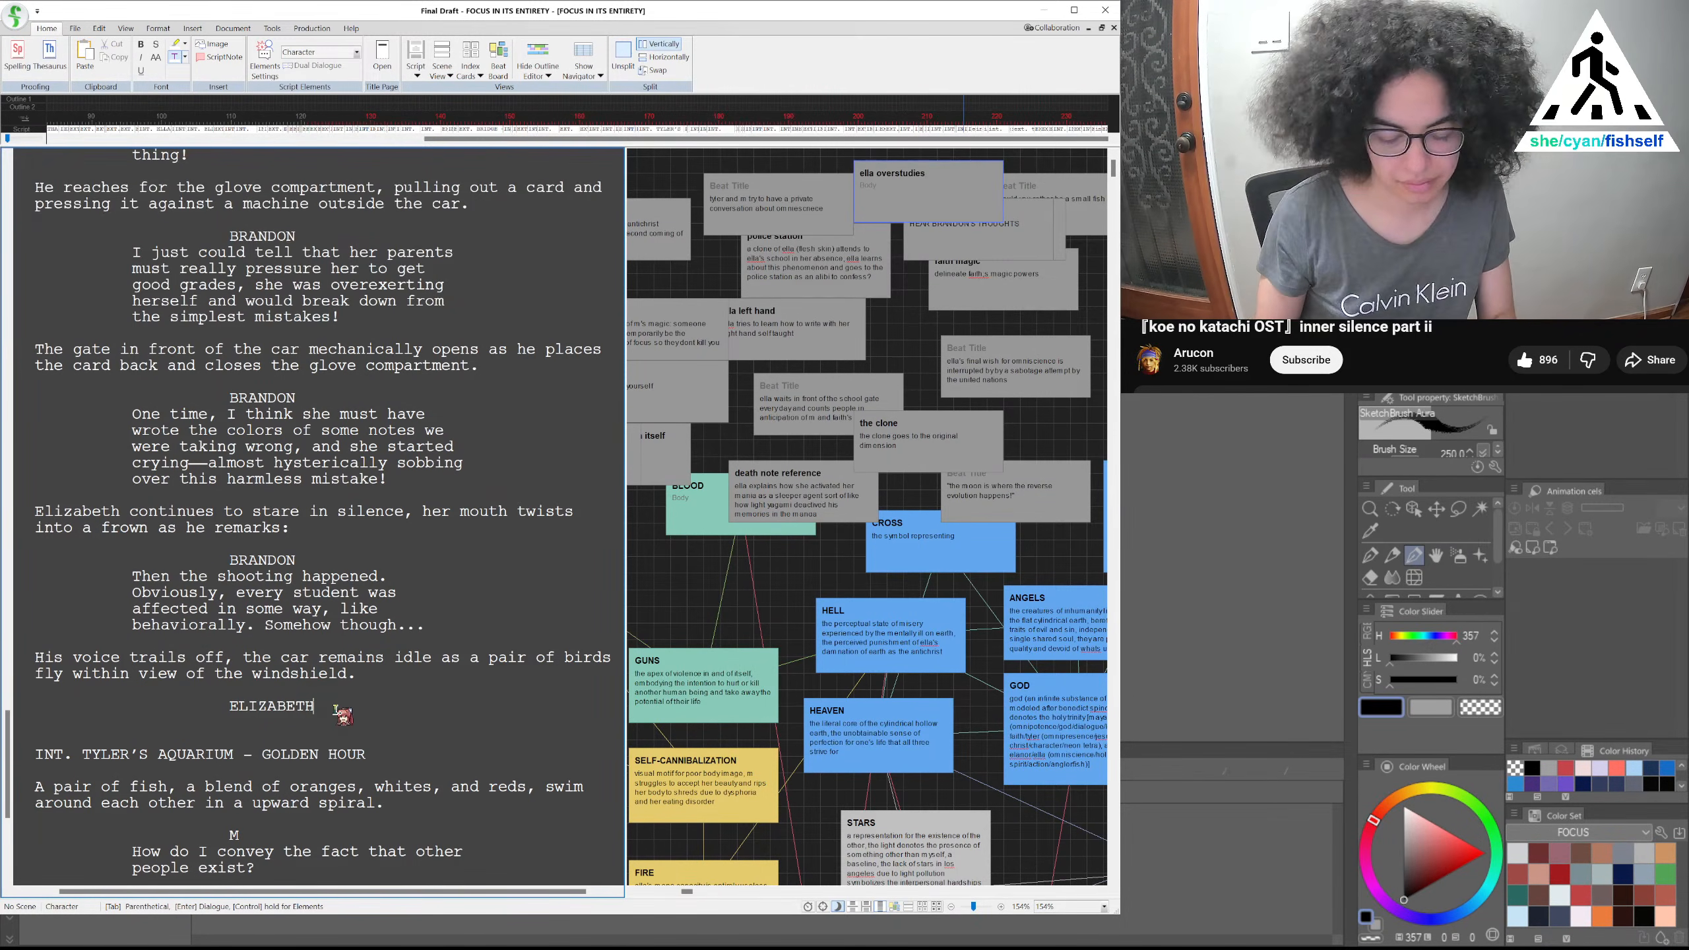
key("Return")
type("Somehow?")
key("Return")
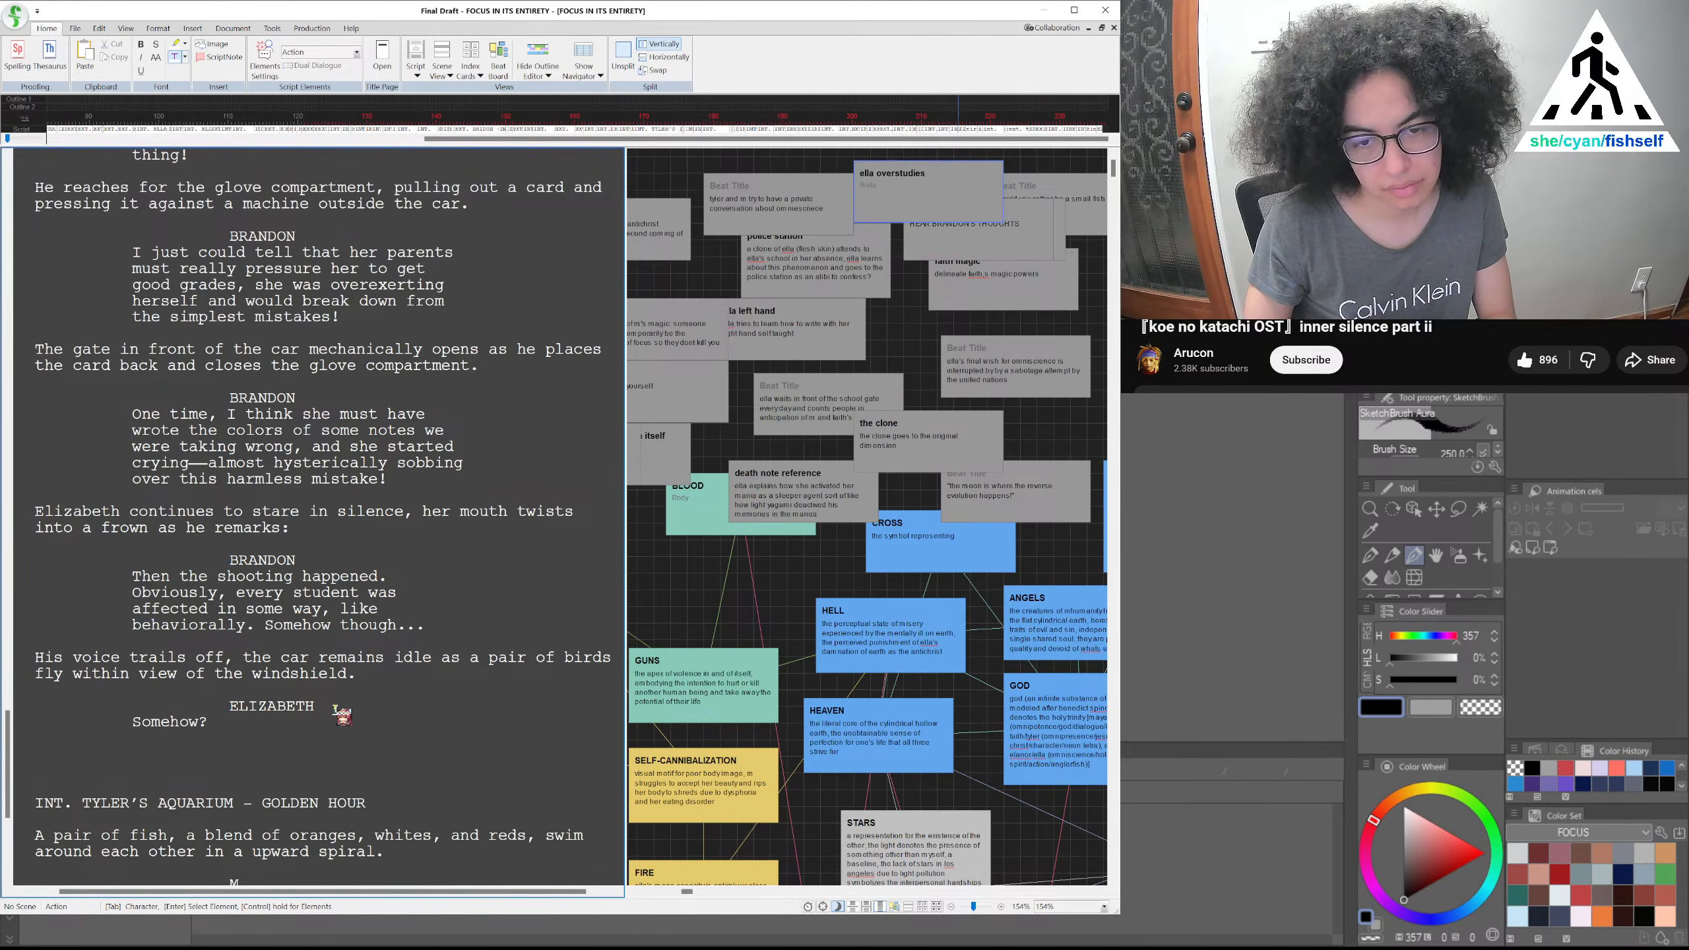
key("Tab")
type("BRANDO")
key("BackSpace")
key("BackSpace")
key("BackSpace")
key("BackSpace")
key("BackSpace")
key("BackSpace")
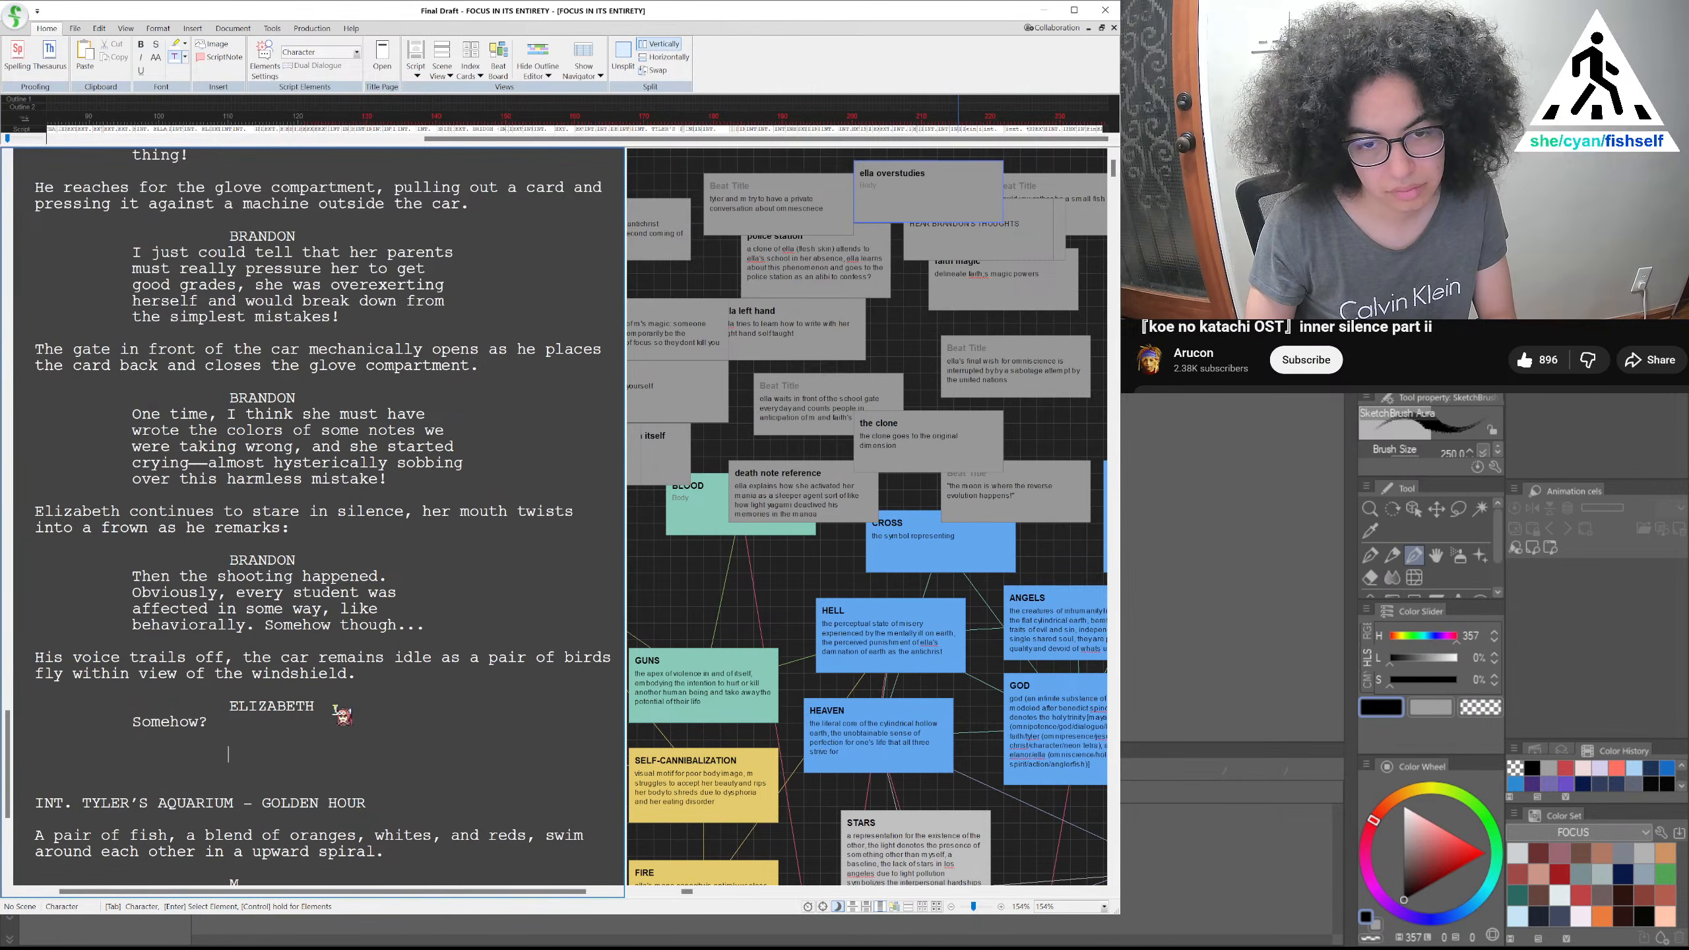
key("Return")
Write the action line "He looks over, making direct eye-contact." below Elizabeth's dialogue
type("He lc")
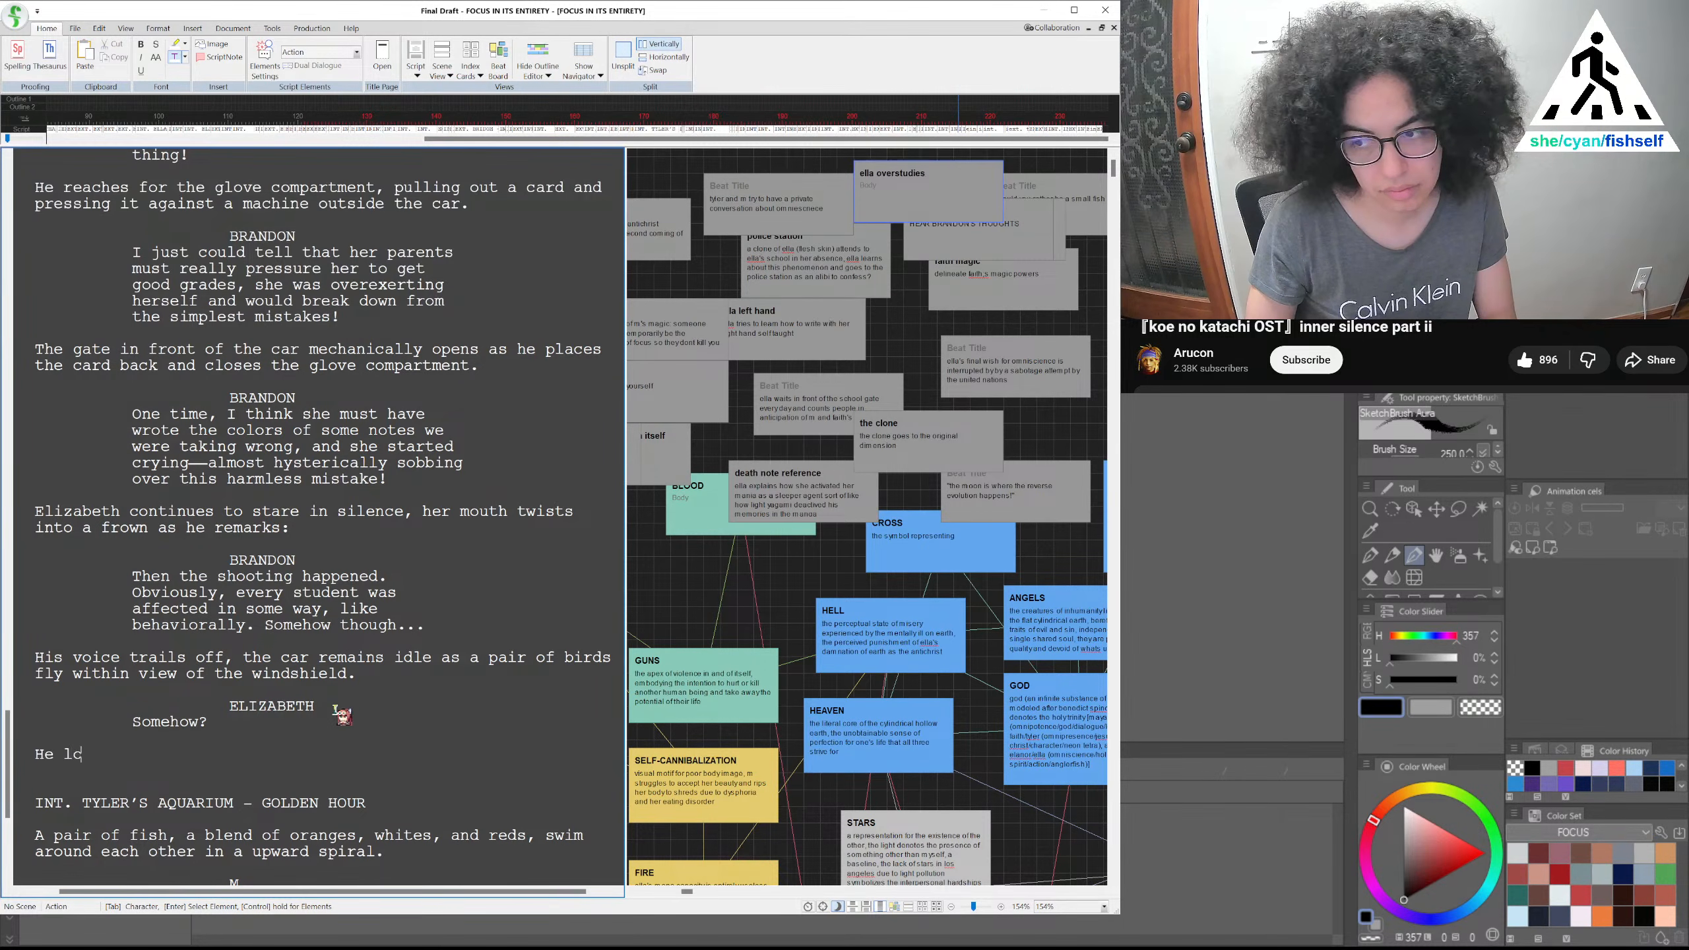
key("BackSpace")
type("ooks over, m")
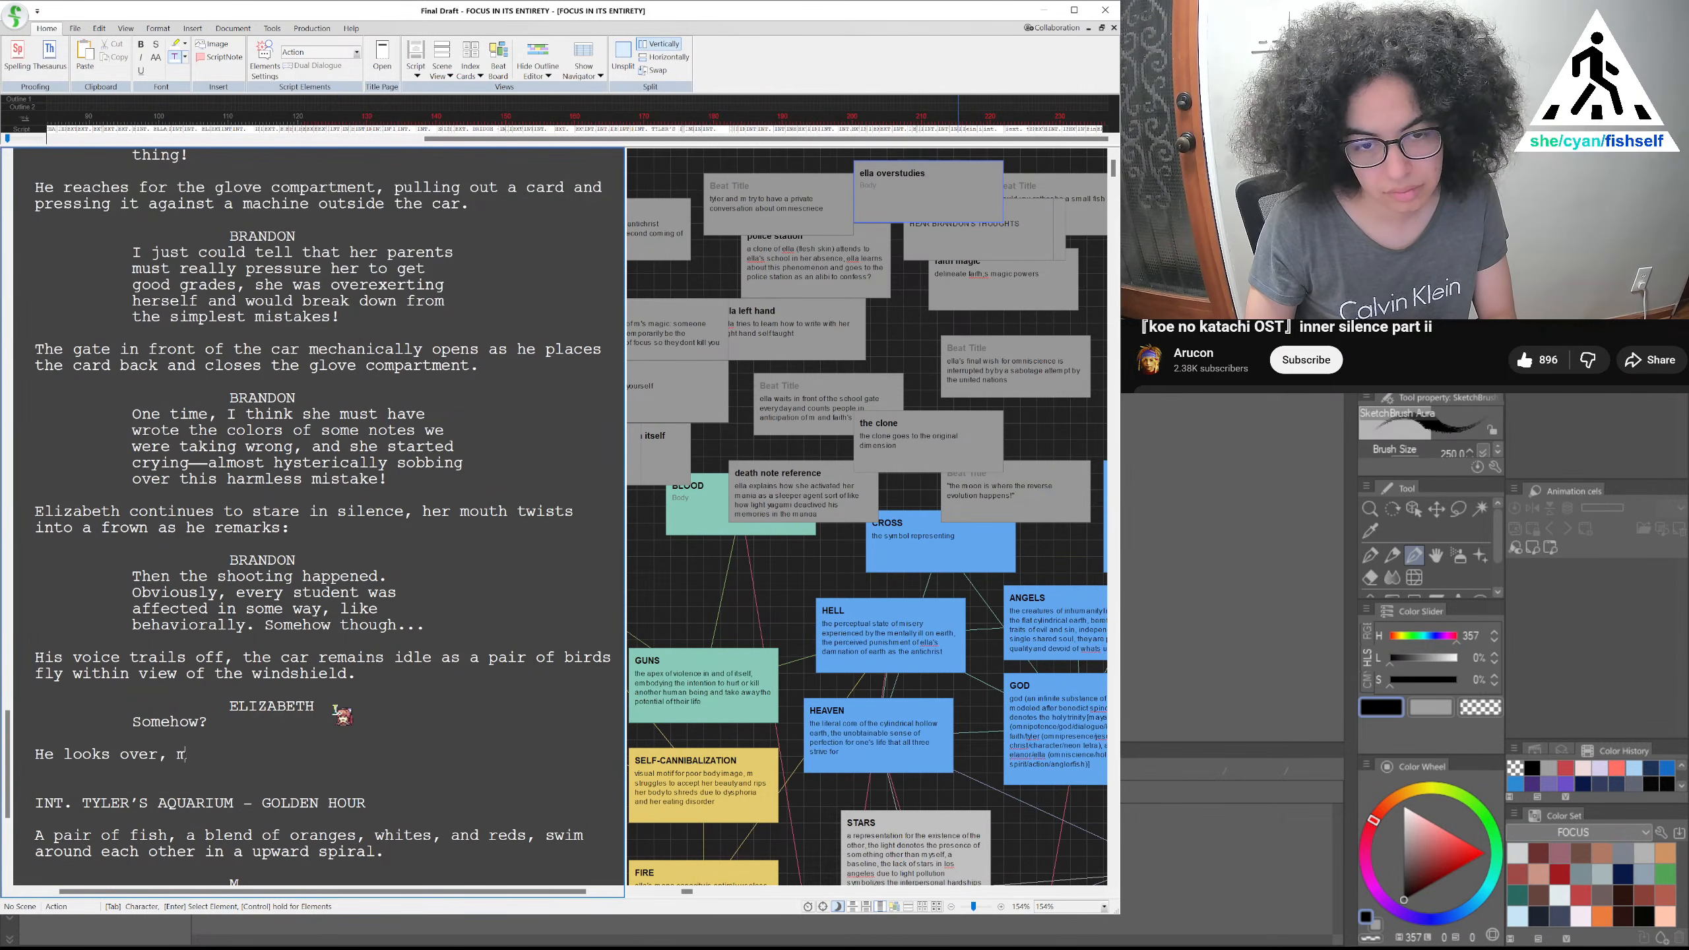
type("aking eye-contac")
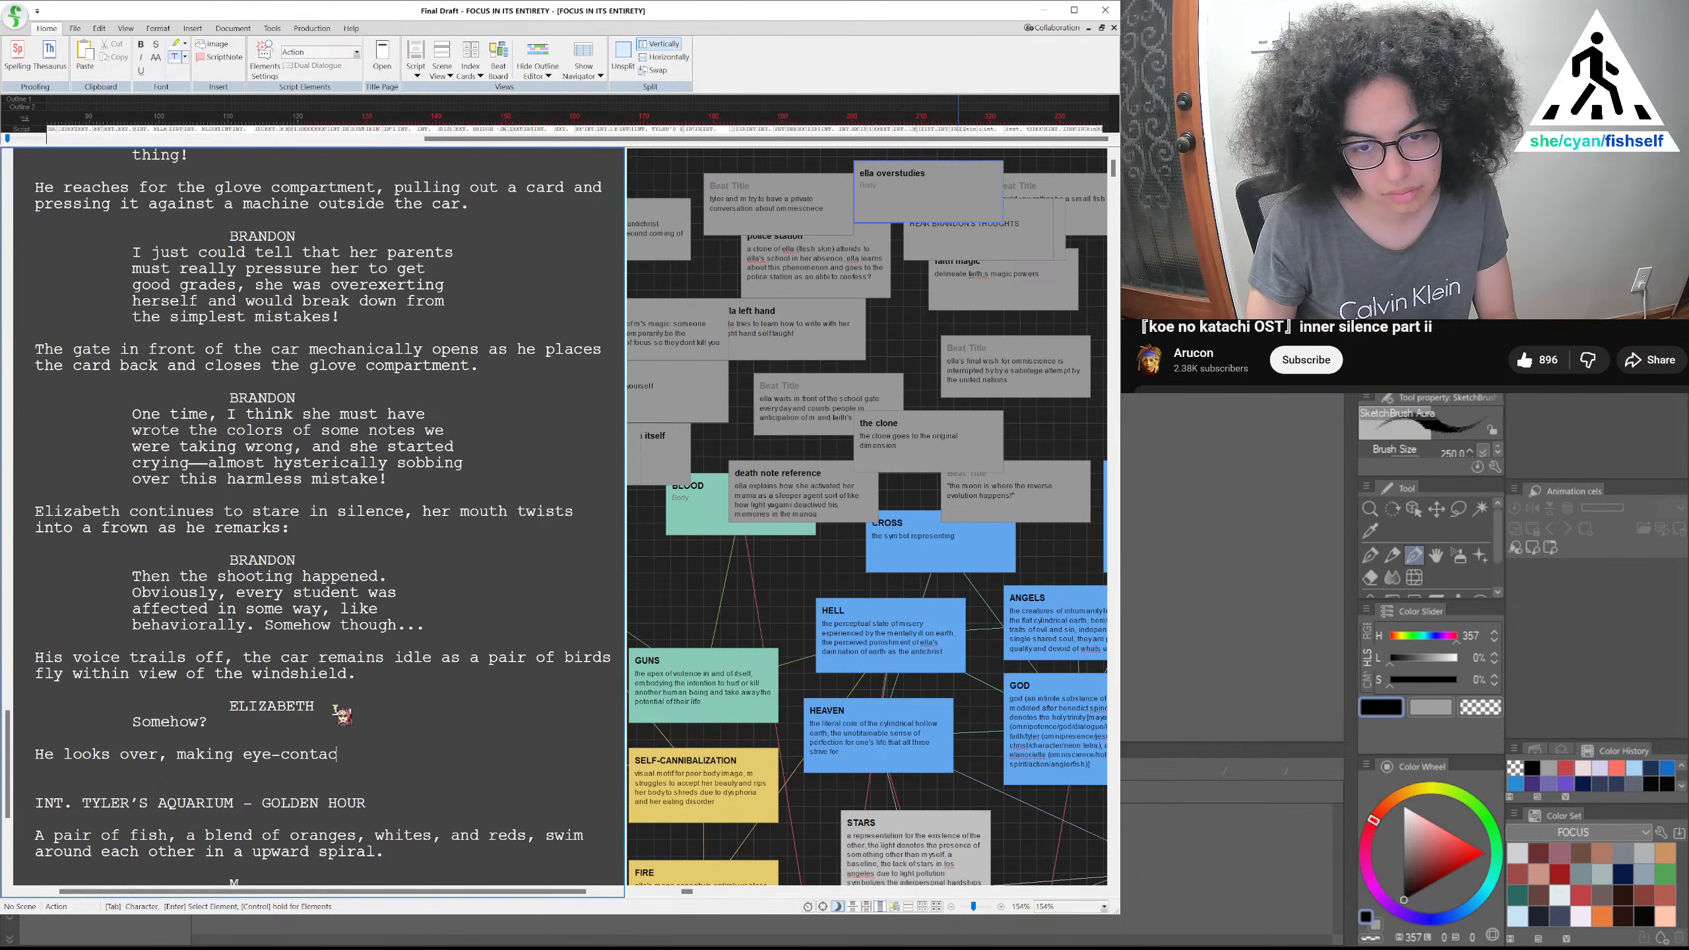
key("BackSpace")
key("BackSpace")
key("BackSpace")
key("BackSpace")
key("BackSpace")
key("BackSpace")
key("BackSpace")
key("BackSpace")
key("BackSpace")
key("BackSpace")
type("direct eye-contact.")
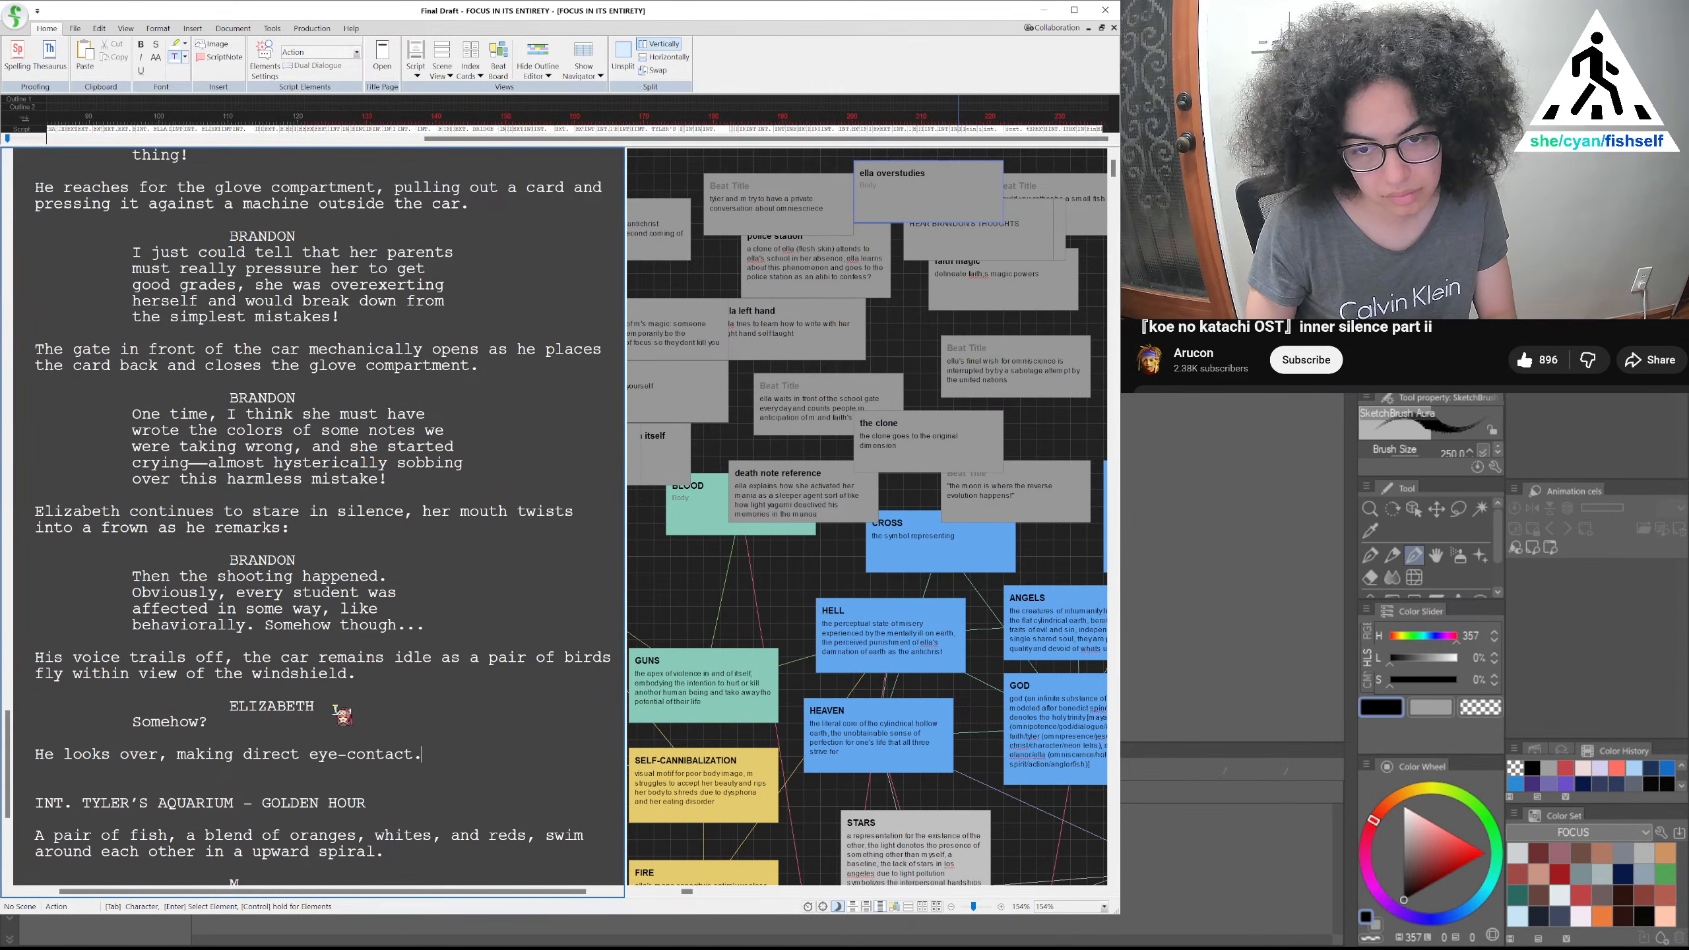
Add a character cue for BRANDON below the eye-contact action line and start his dialogue
key("Return")
key("Tab")
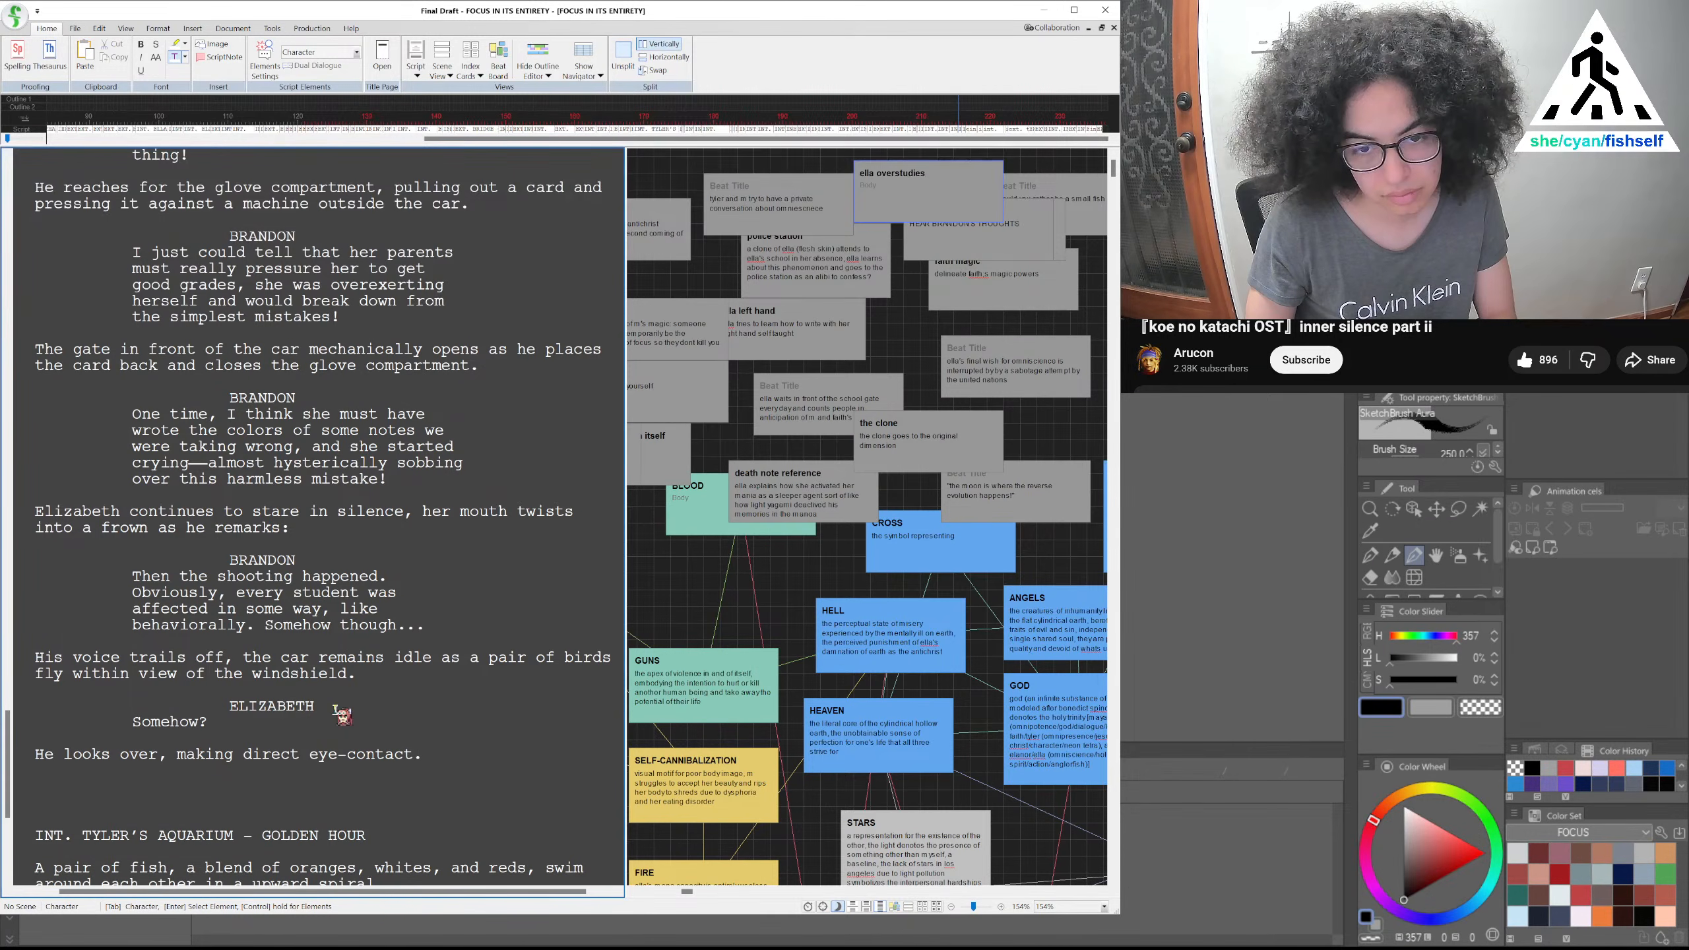
type("BRANDON")
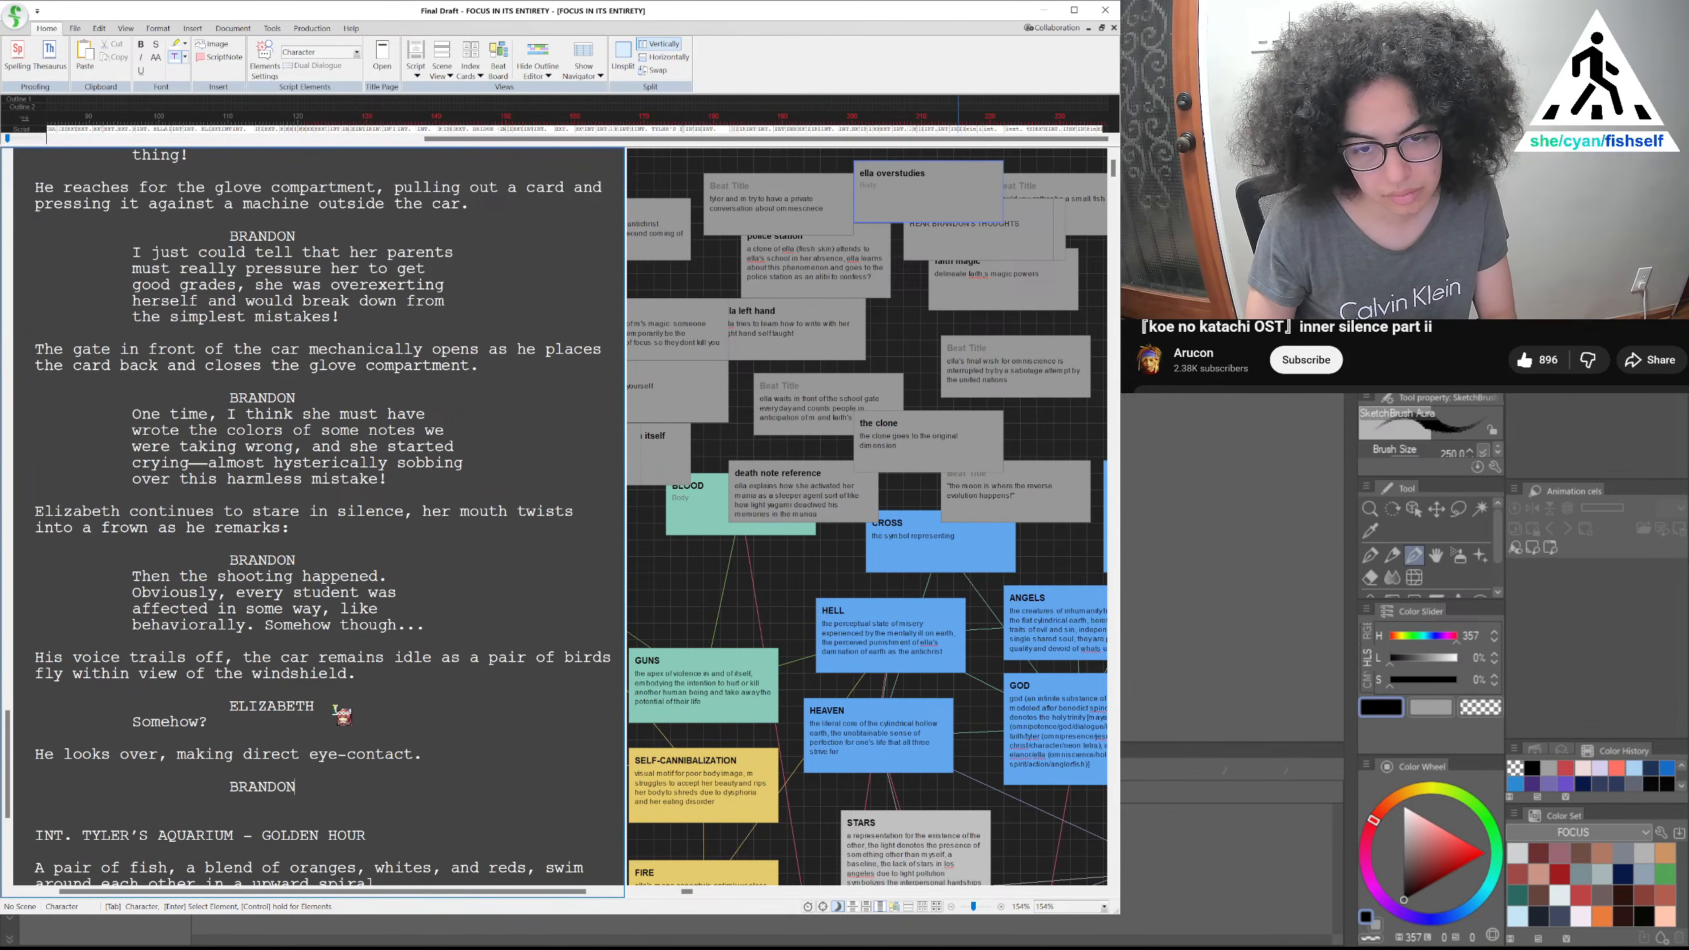
key("Return")
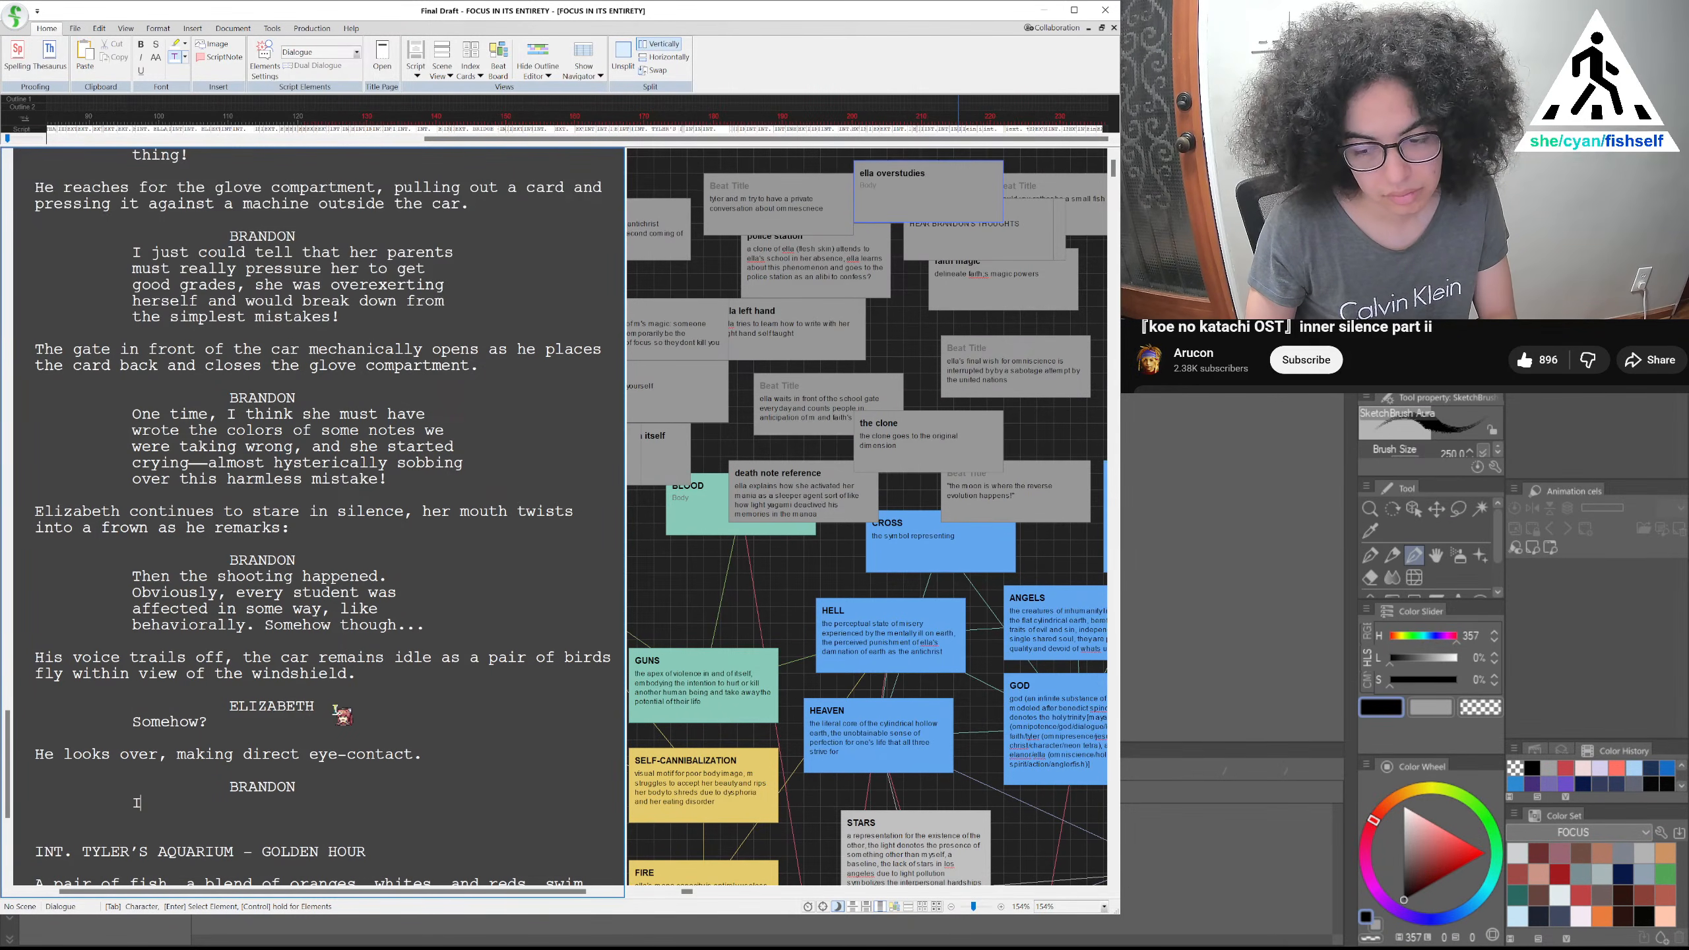
type("It's")
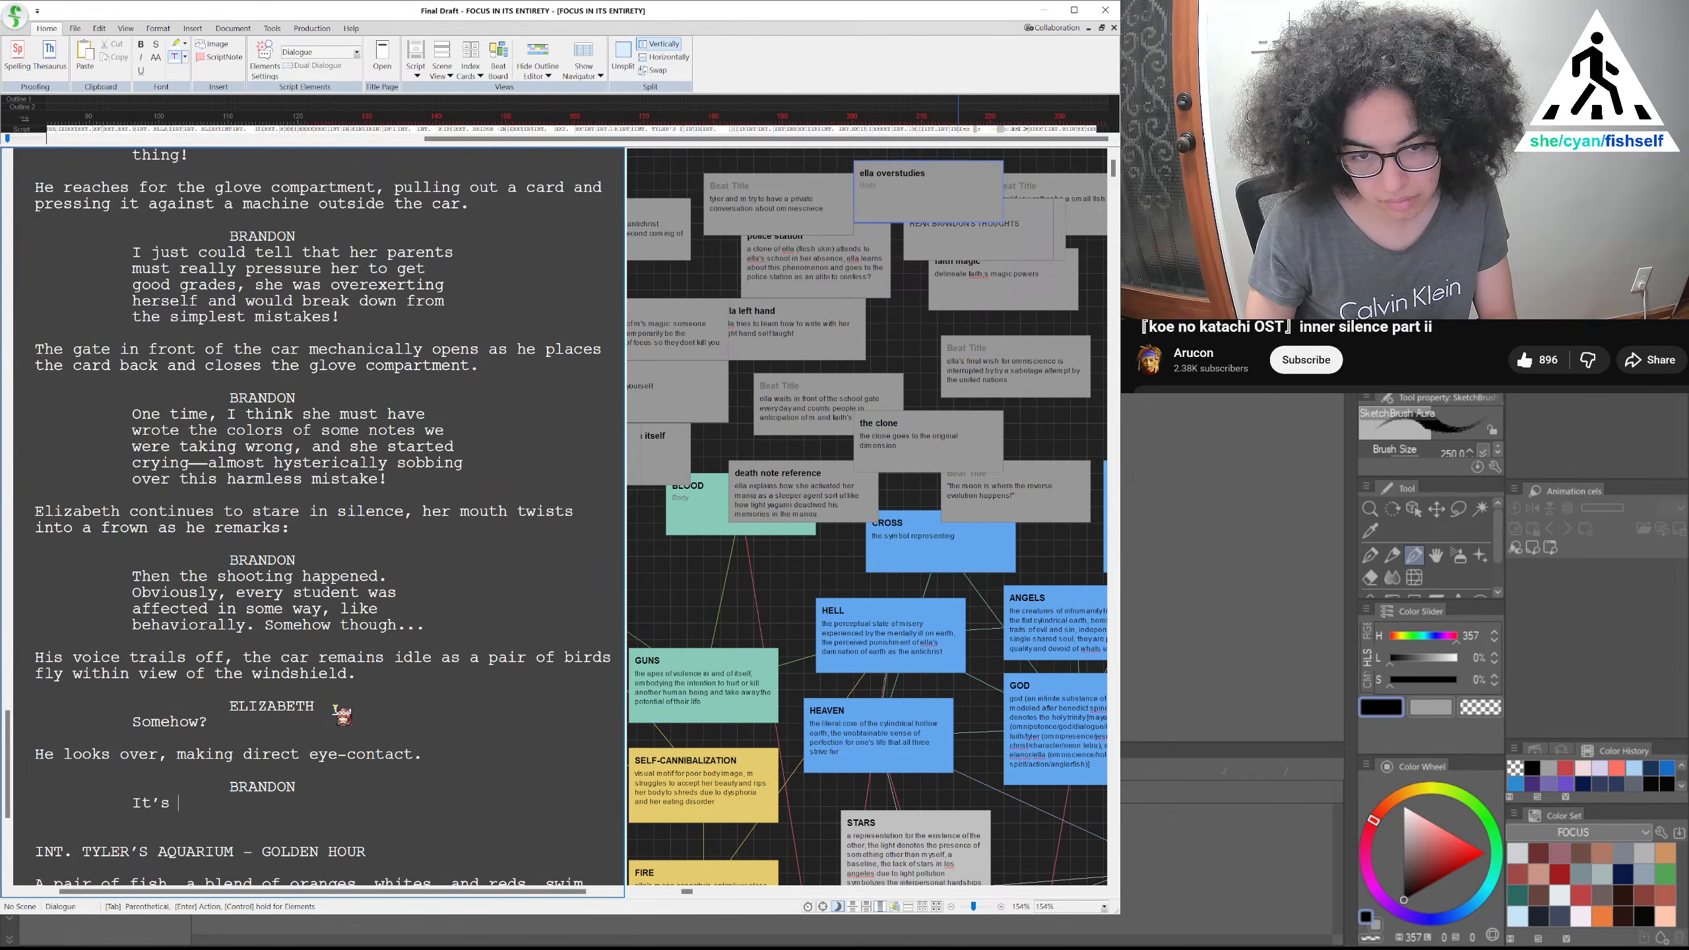
type(" as if all that nervous energy")
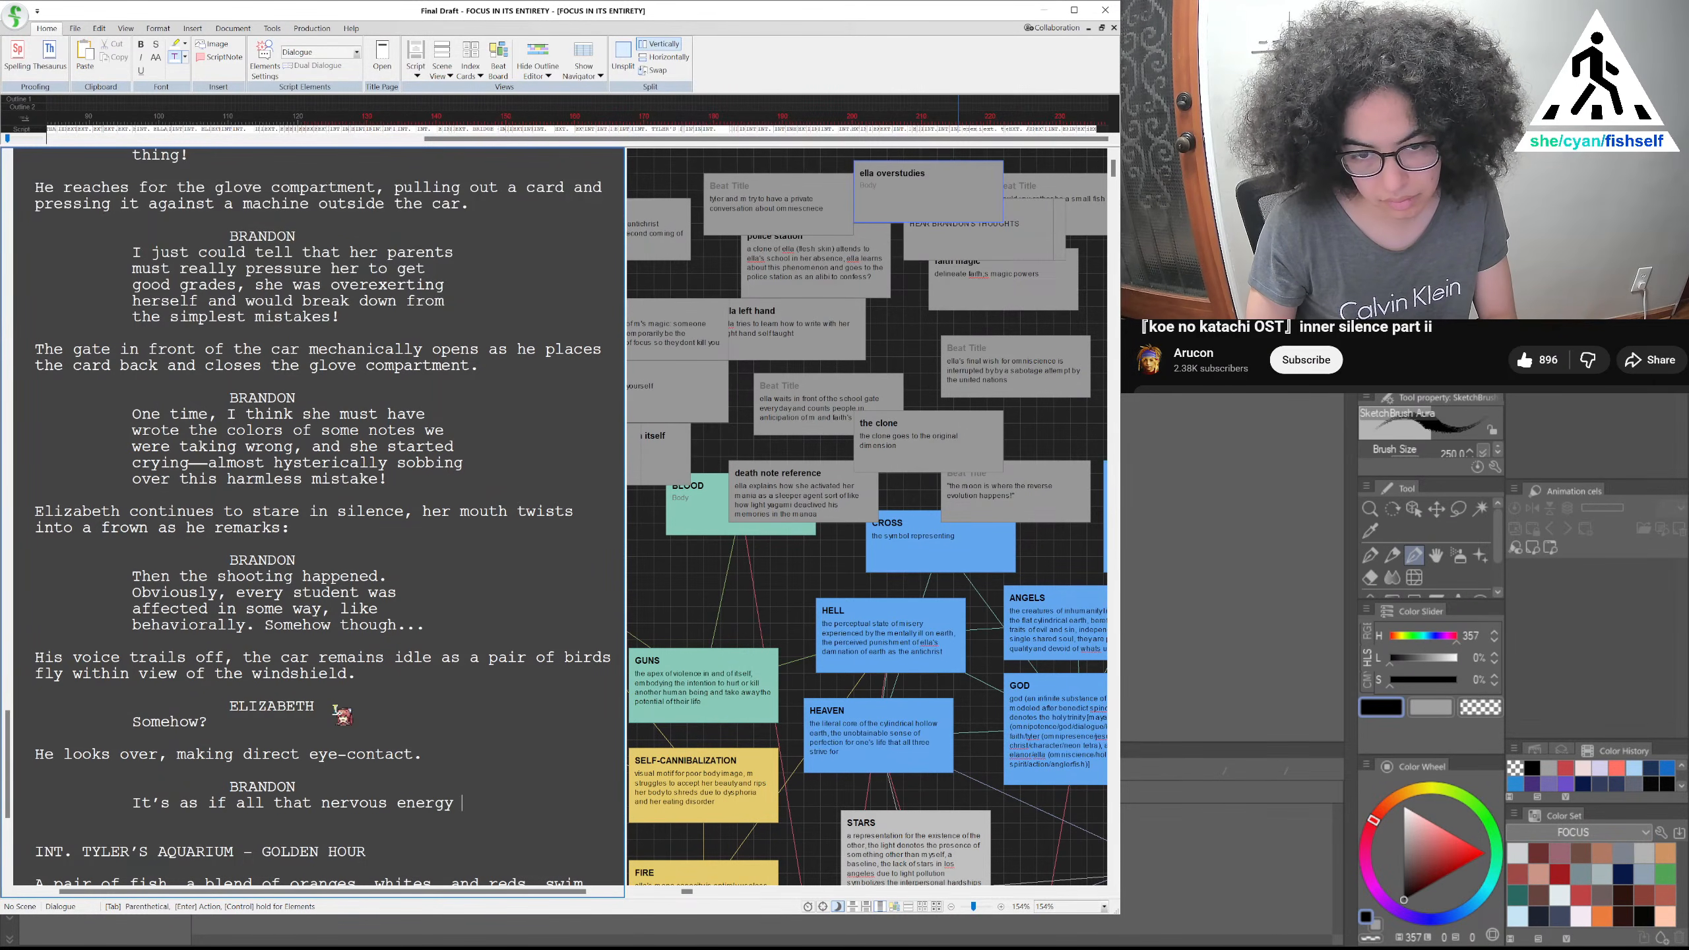
type(" went away")
key("BackSpace")
key("BackSpace")
key("BackSpace")
key("BackSpace")
key("BackSpace")
key("BackSpace")
key("BackSpace")
key("BackSpace")
key("BackSpace")
key("BackSpace")
key("BackSpace")
key("BackSpace")
key("BackSpace")
key("BackSpace")
key("BackSpace")
key("BackSpace")
key("BackSpace")
key("BackSpace")
key("BackSpace")
key("BackSpace")
key("BackSpace")
key("BackSpace")
key("BackSpace")
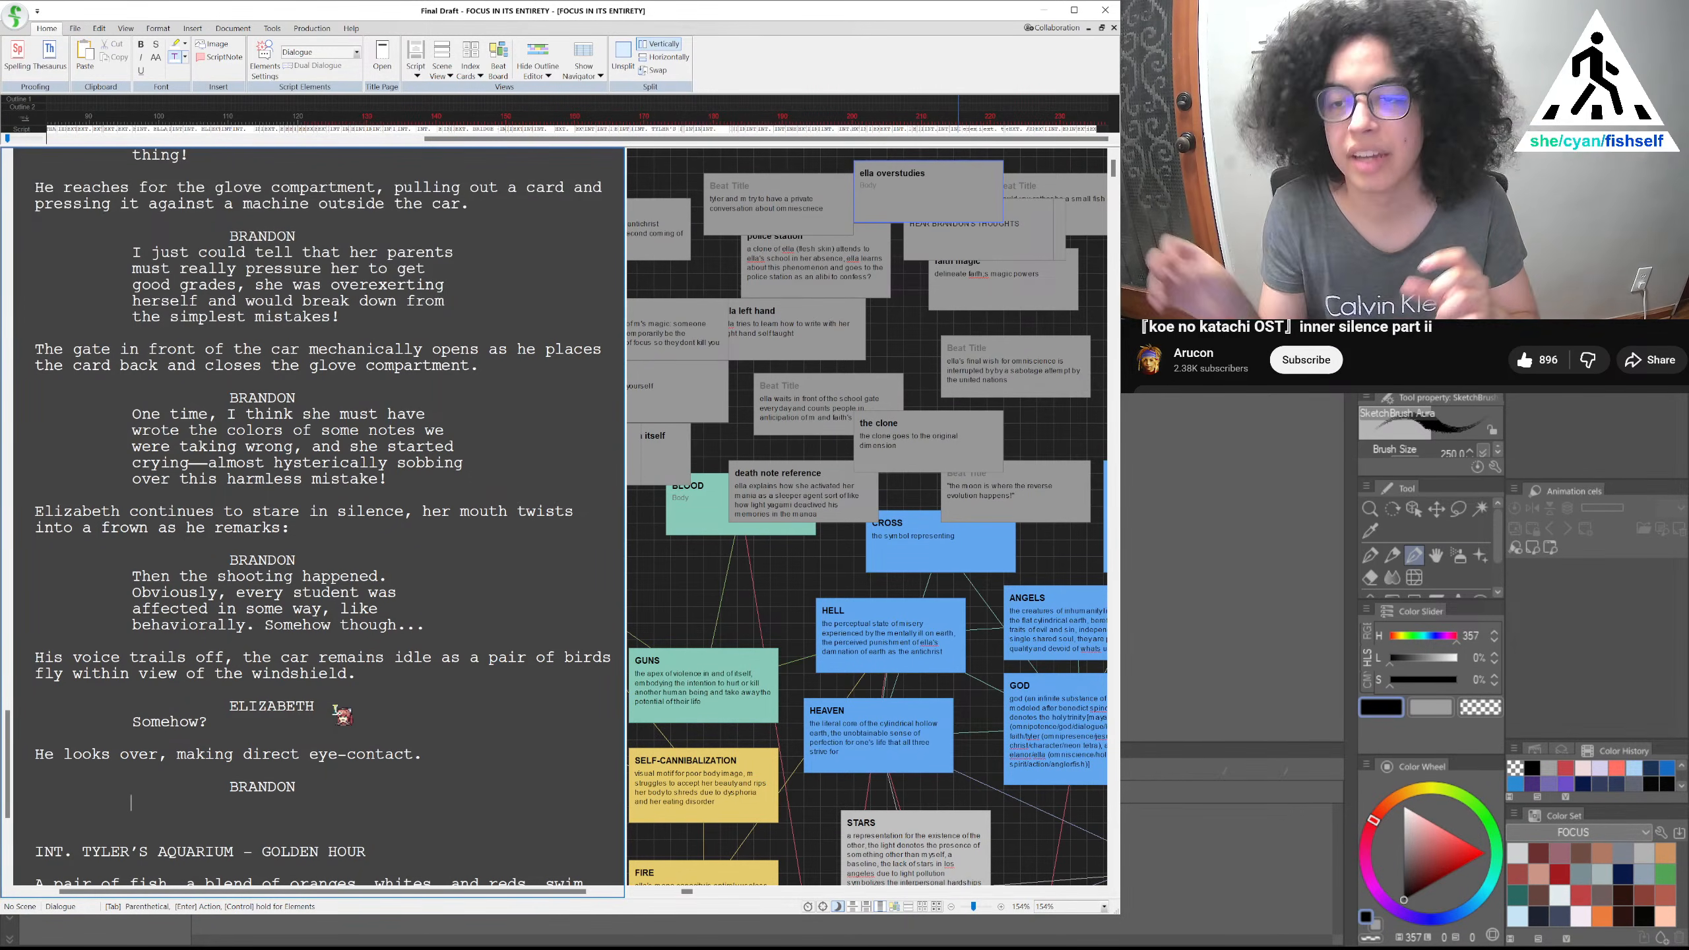
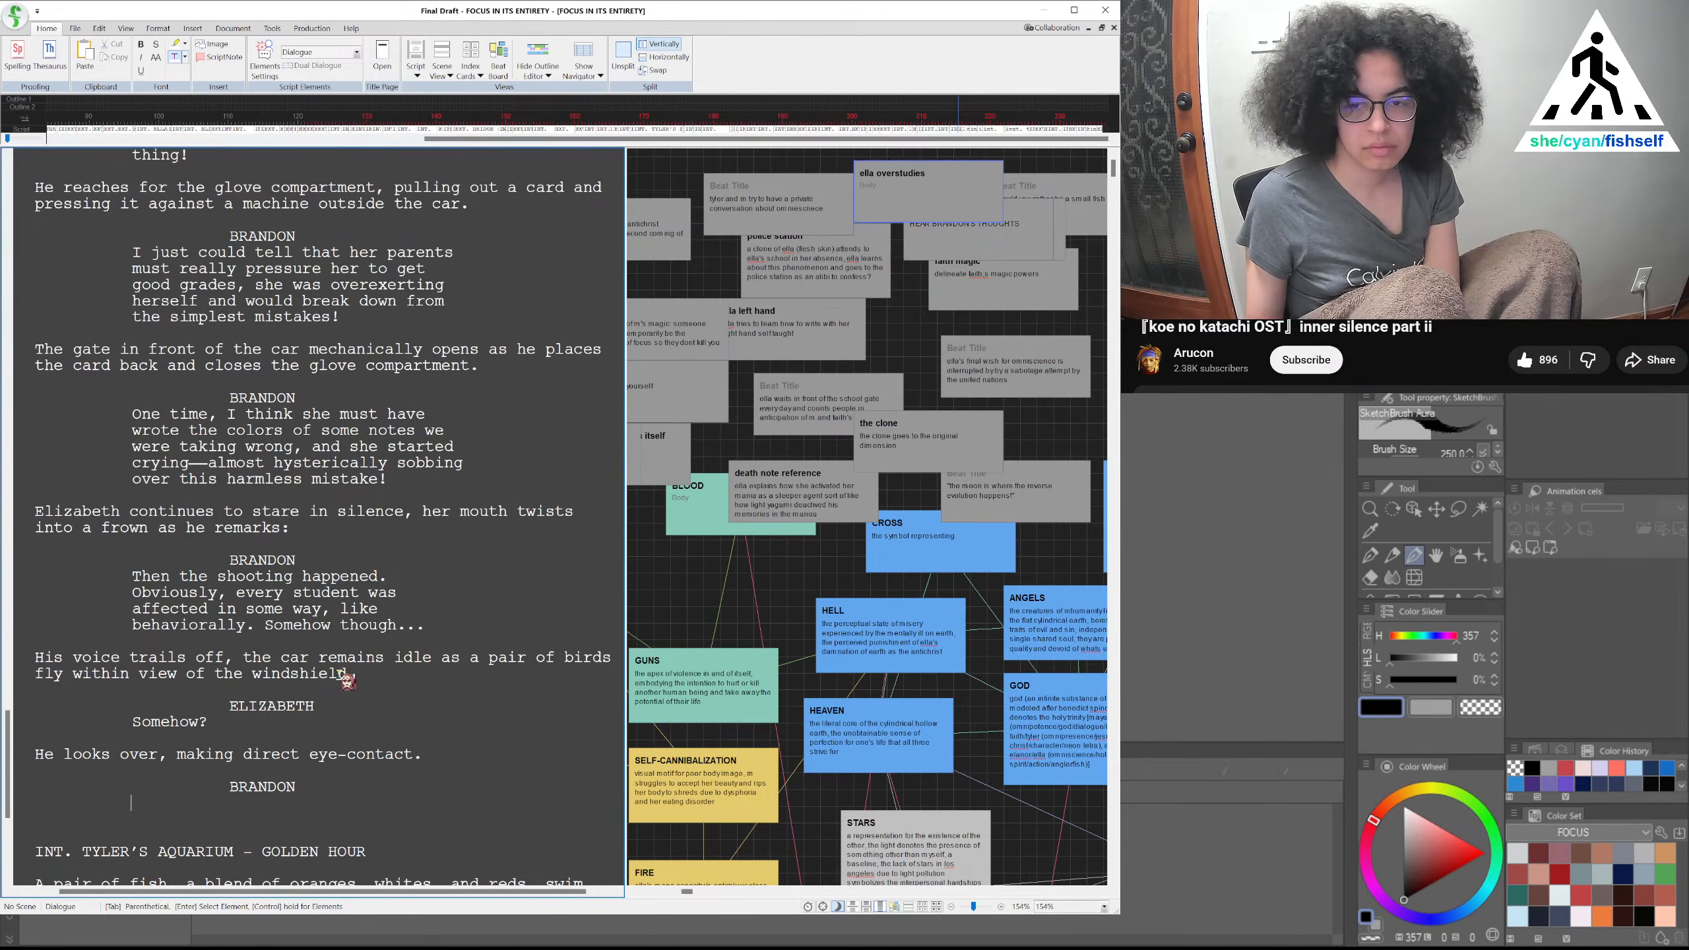
Append "Near-silence persists, only interrupted by the motor of the car." to the action paragraph about the idle car
left_click(360, 676)
type("Si")
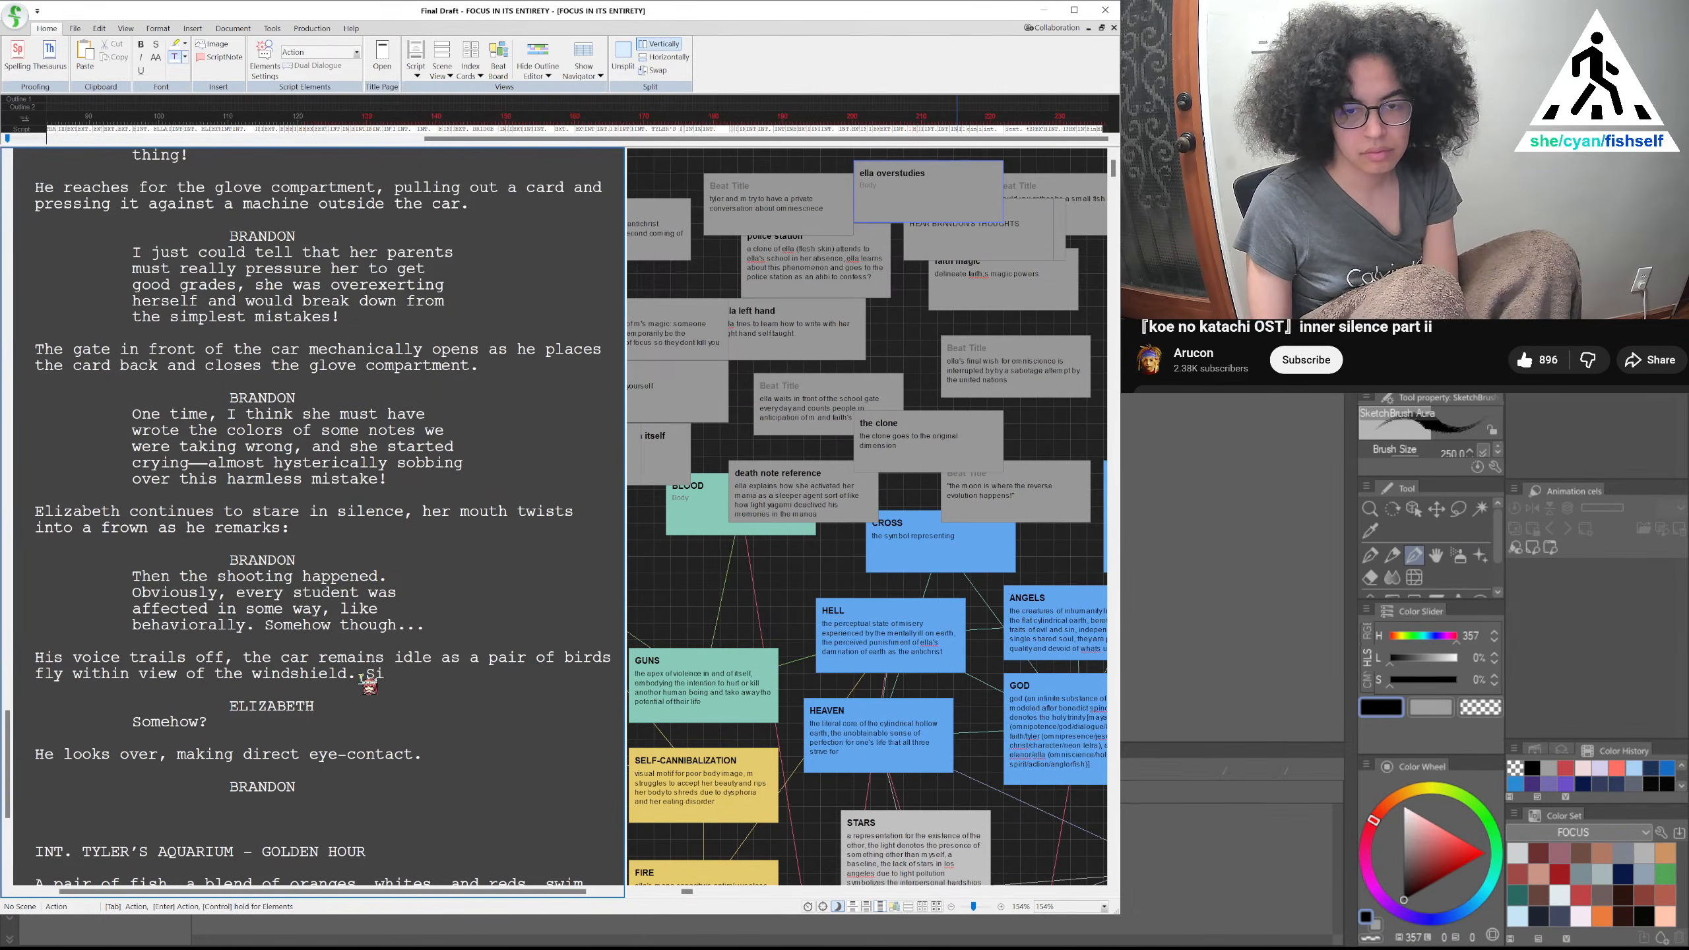
type("lence re")
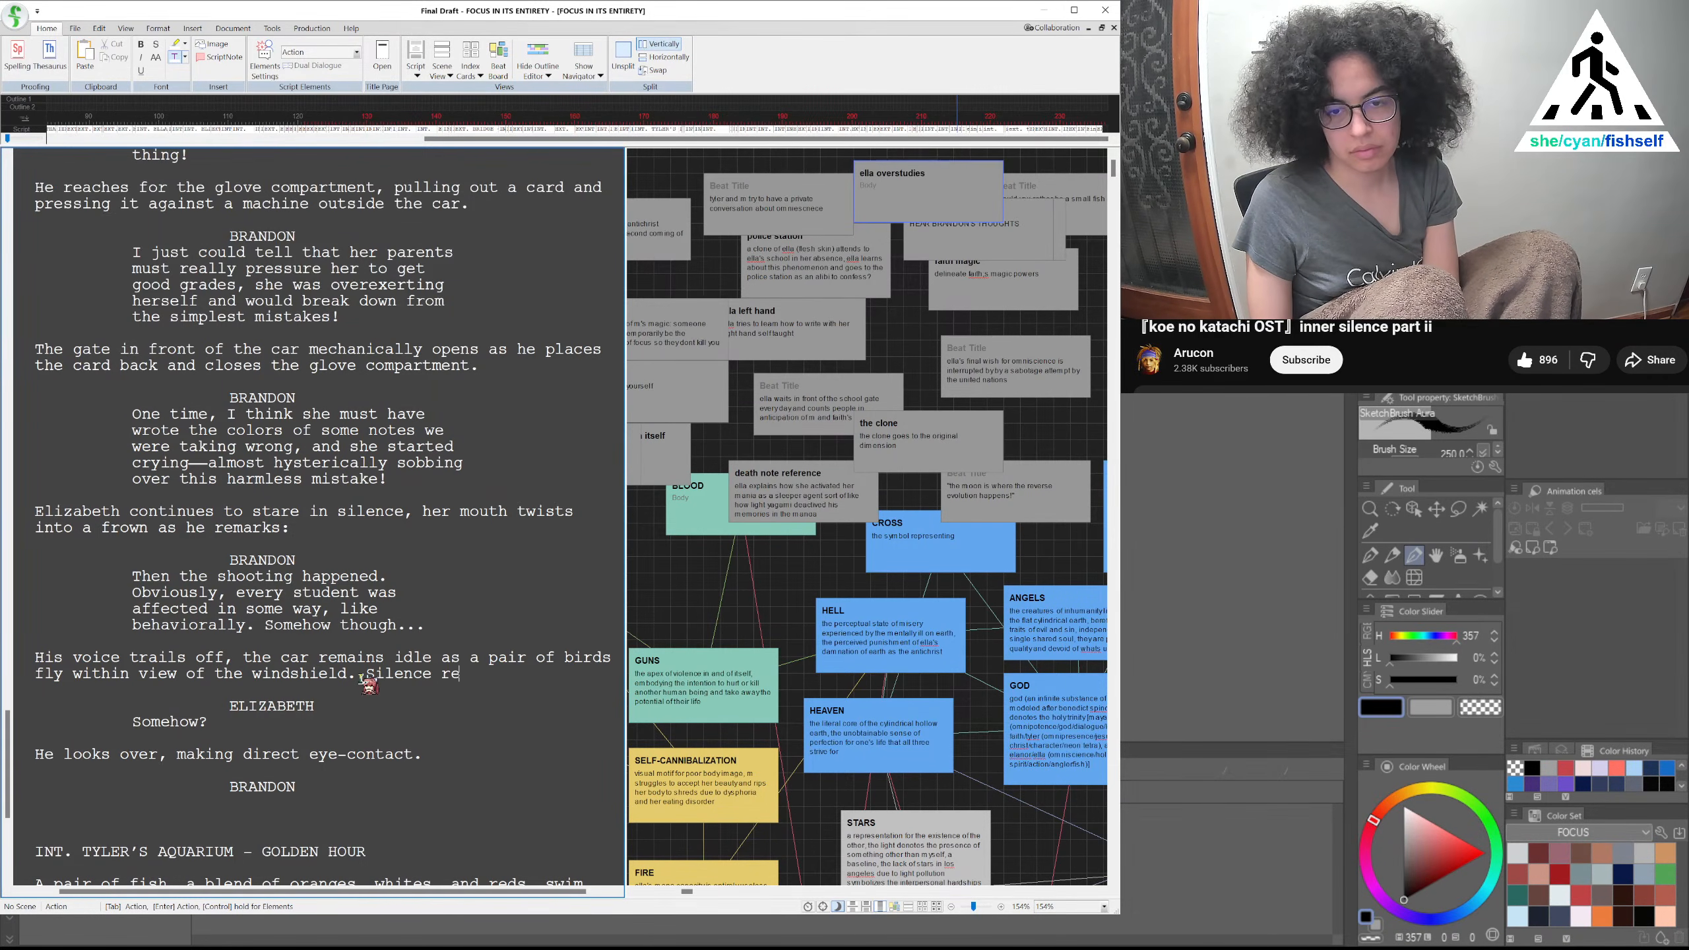
key("BackSpace")
key("BackSpace")
key("BackSpace")
key("BackSpace")
key("BackSpace")
key("BackSpace")
key("BackSpace")
key("BackSpace")
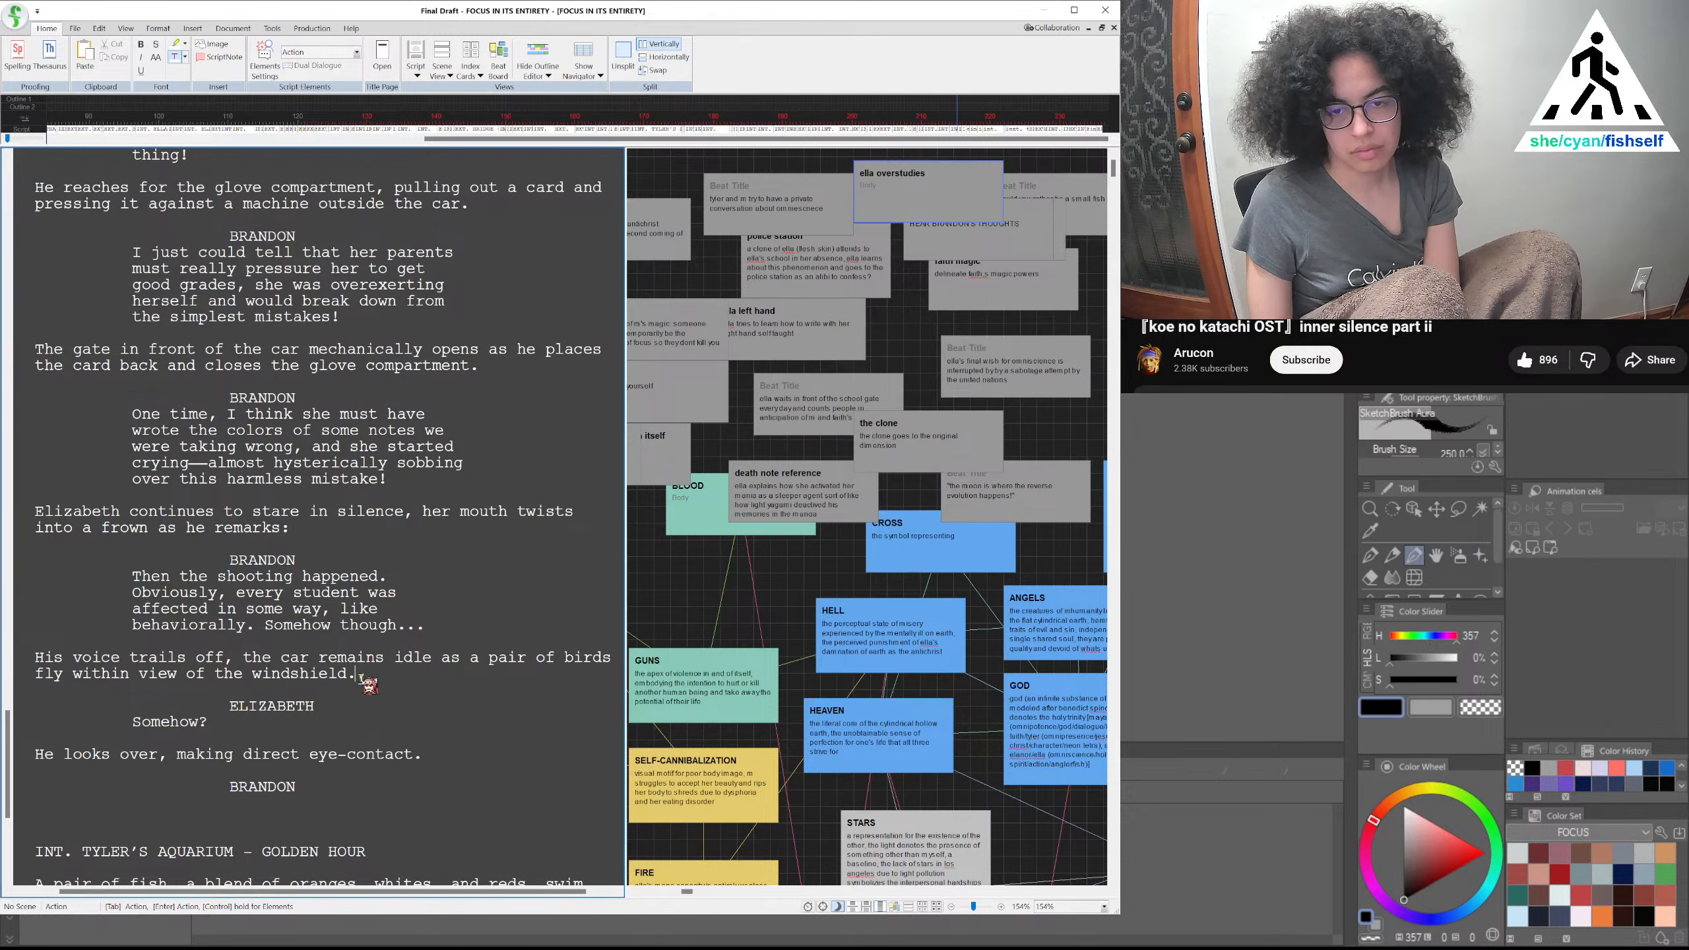
type("Near-sil")
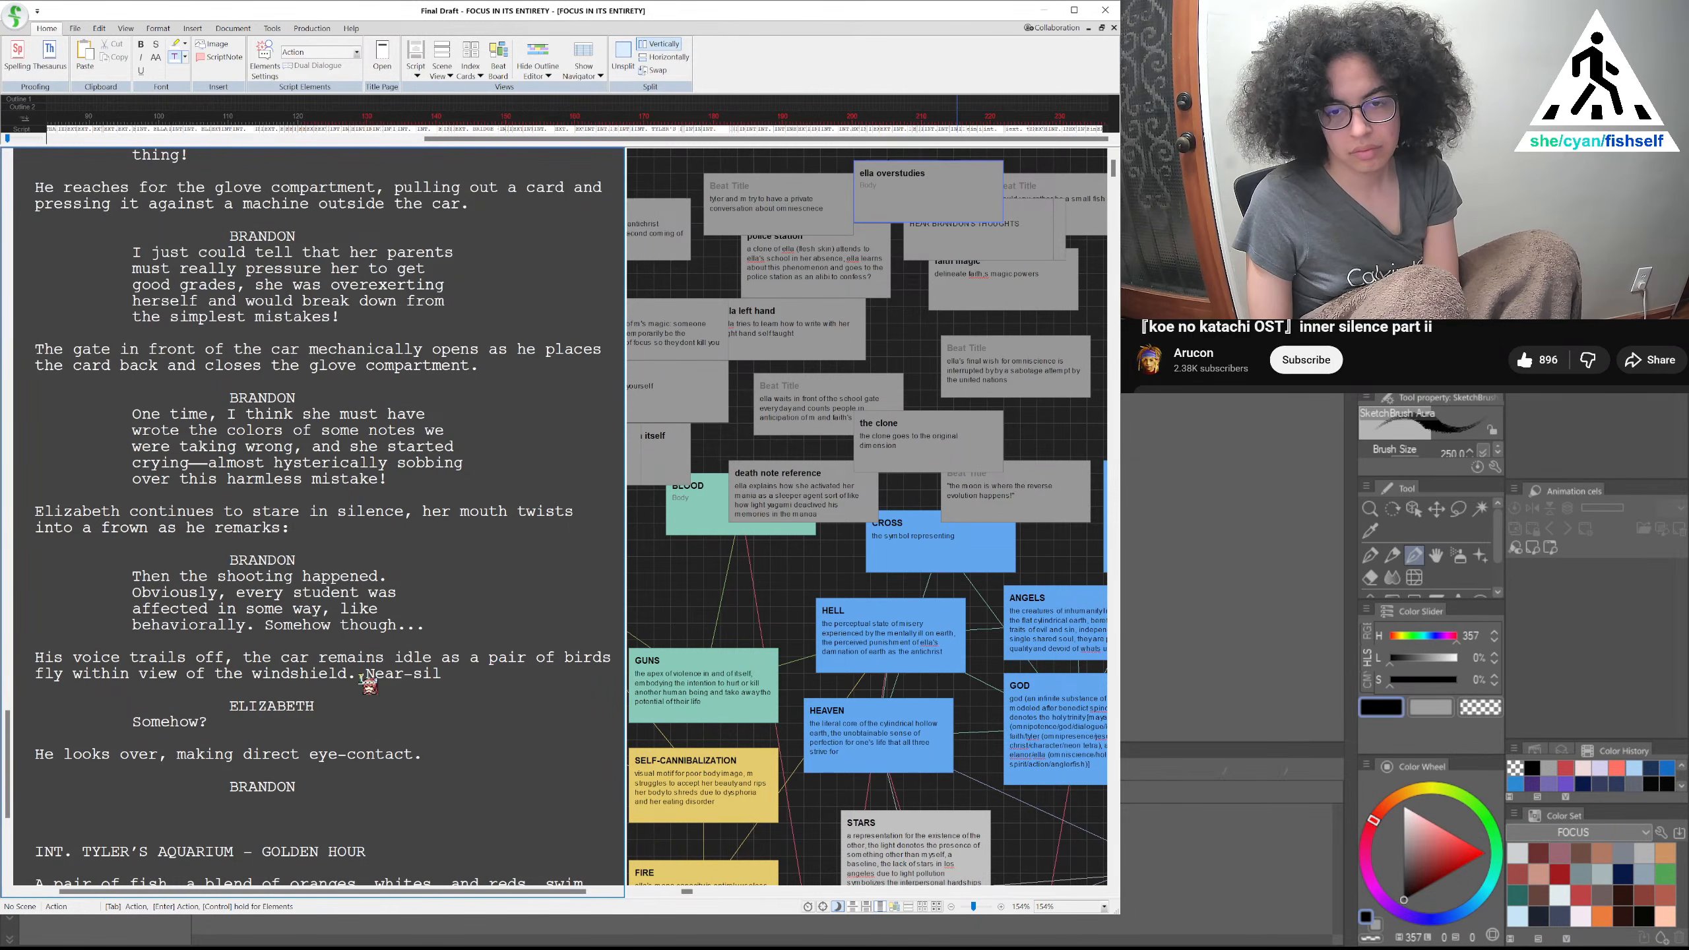
type("ence,")
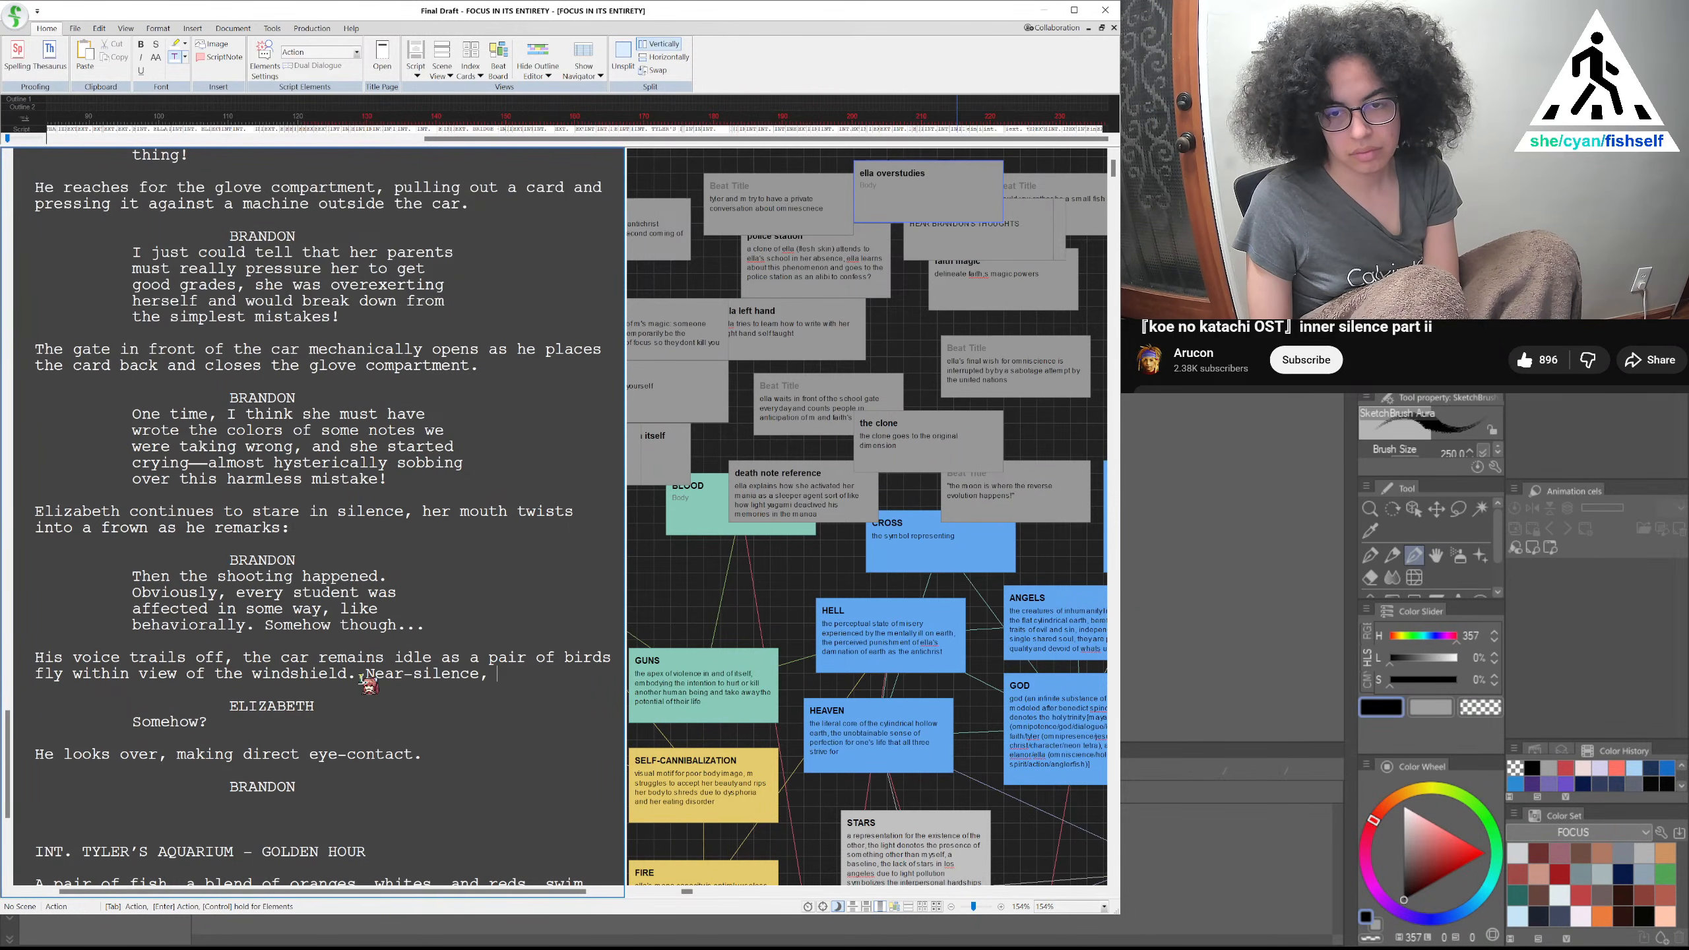
type(" persists, only")
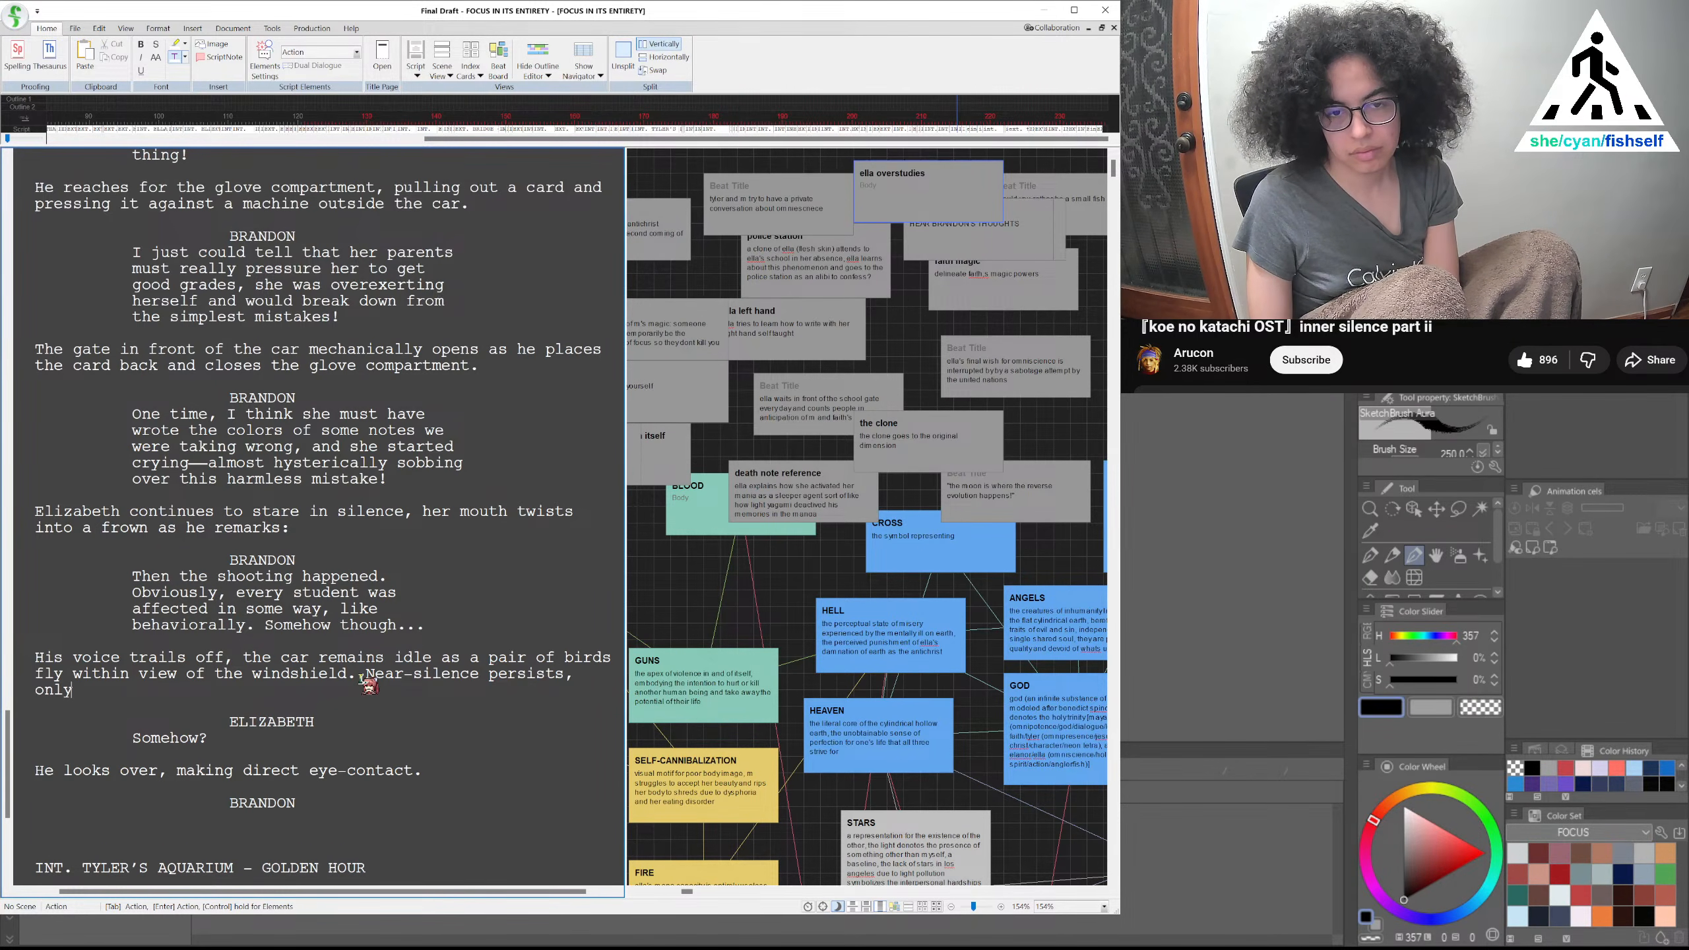
type(" interrupted by the electric")
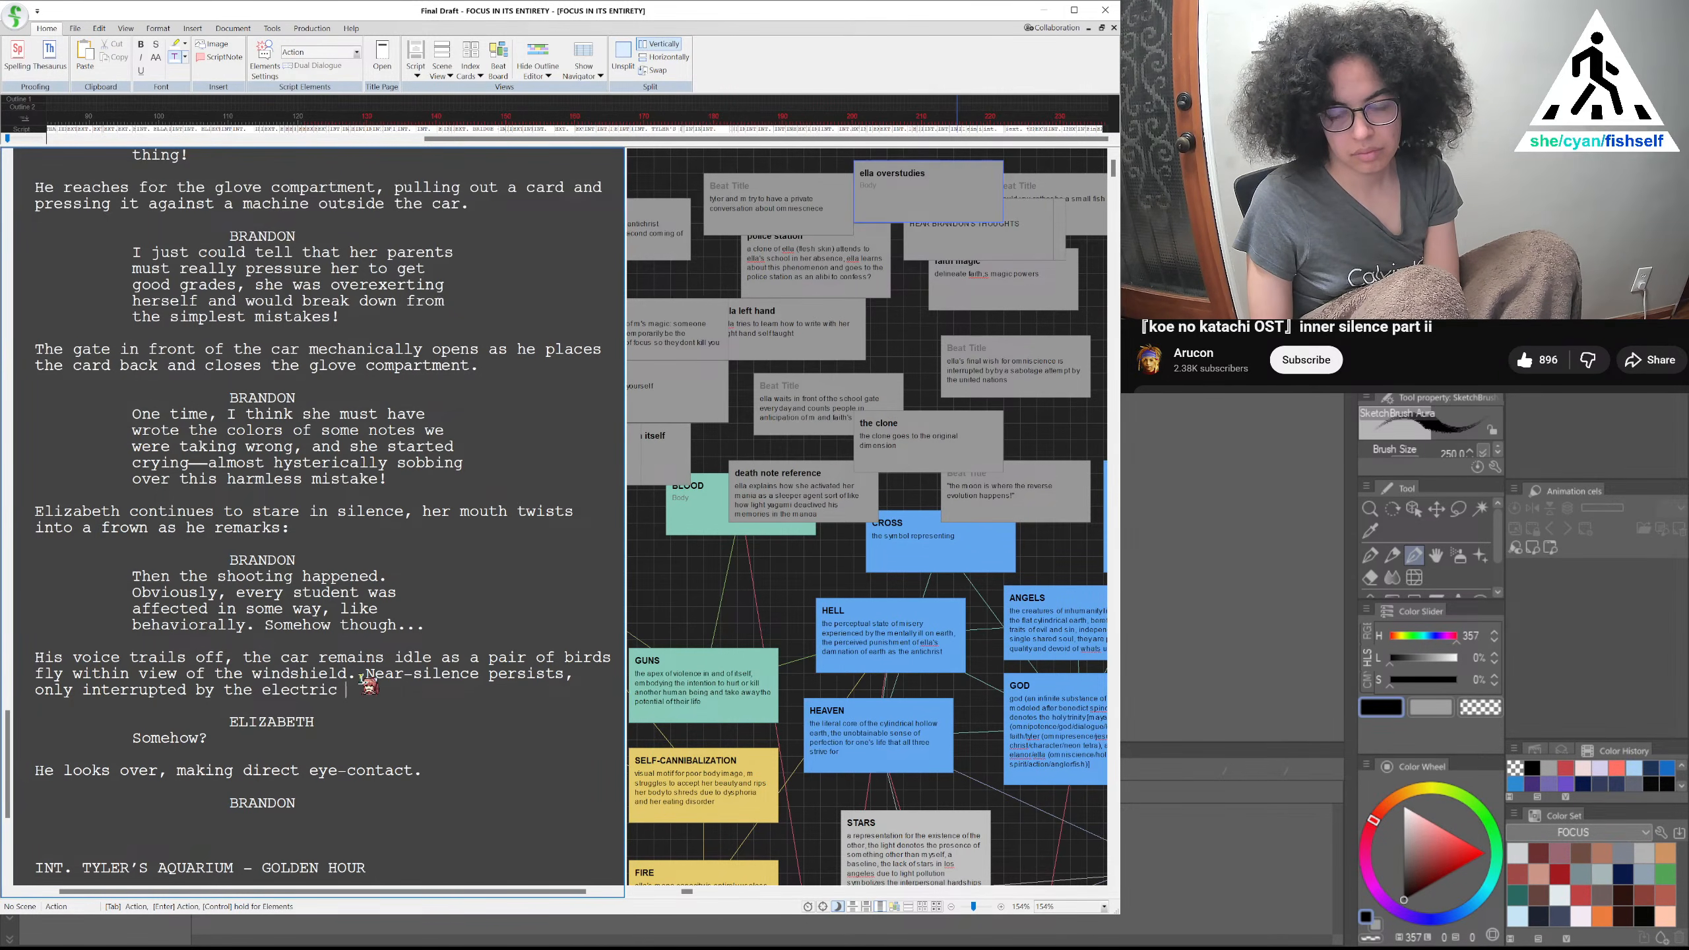
key("BackSpace")
key("BackSpace")
key("BackSpace")
key("BackSpace")
key("BackSpace")
key("BackSpace")
key("BackSpace")
key("BackSpace")
type("motor of the car.")
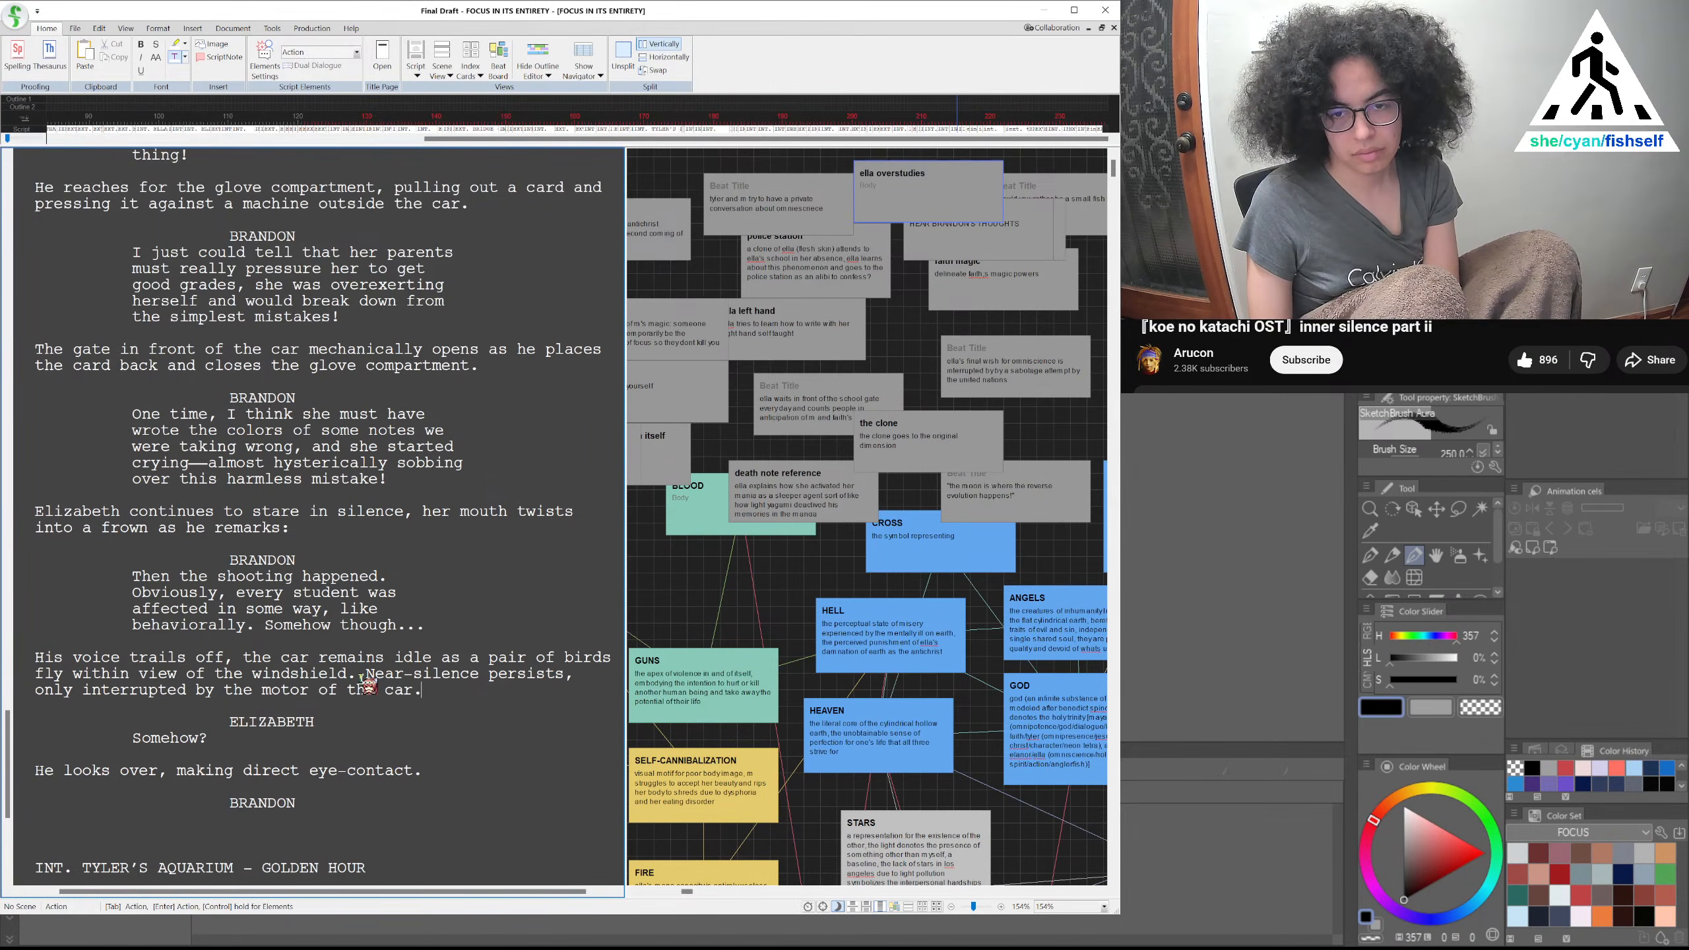
Reword the end of the near-silence sentence to "engine of the car."
key("BackSpace")
key("BackSpace")
key("BackSpace")
key("BackSpace")
key("BackSpace")
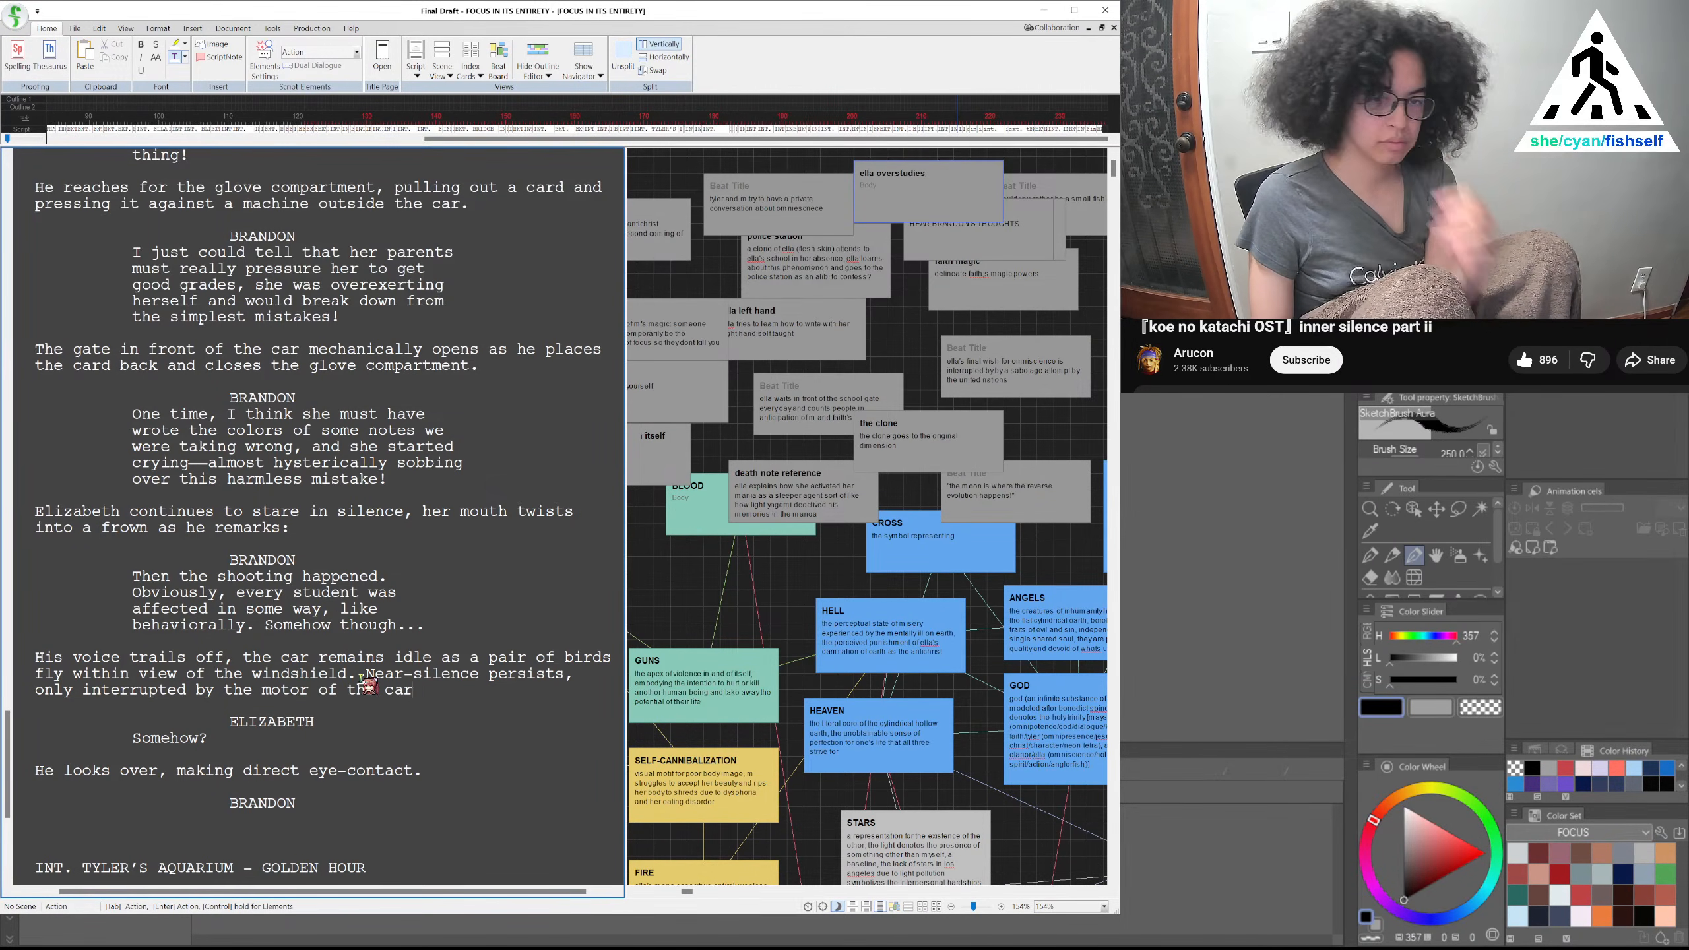
key("BackSpace")
key("BackSpace")
key("BackSpace")
key("BackSpace")
key("BackSpace")
key("BackSpace")
key("BackSpace")
key("BackSpace")
key("BackSpace")
key("BackSpace")
key("BackSpace")
type("engine of the car.")
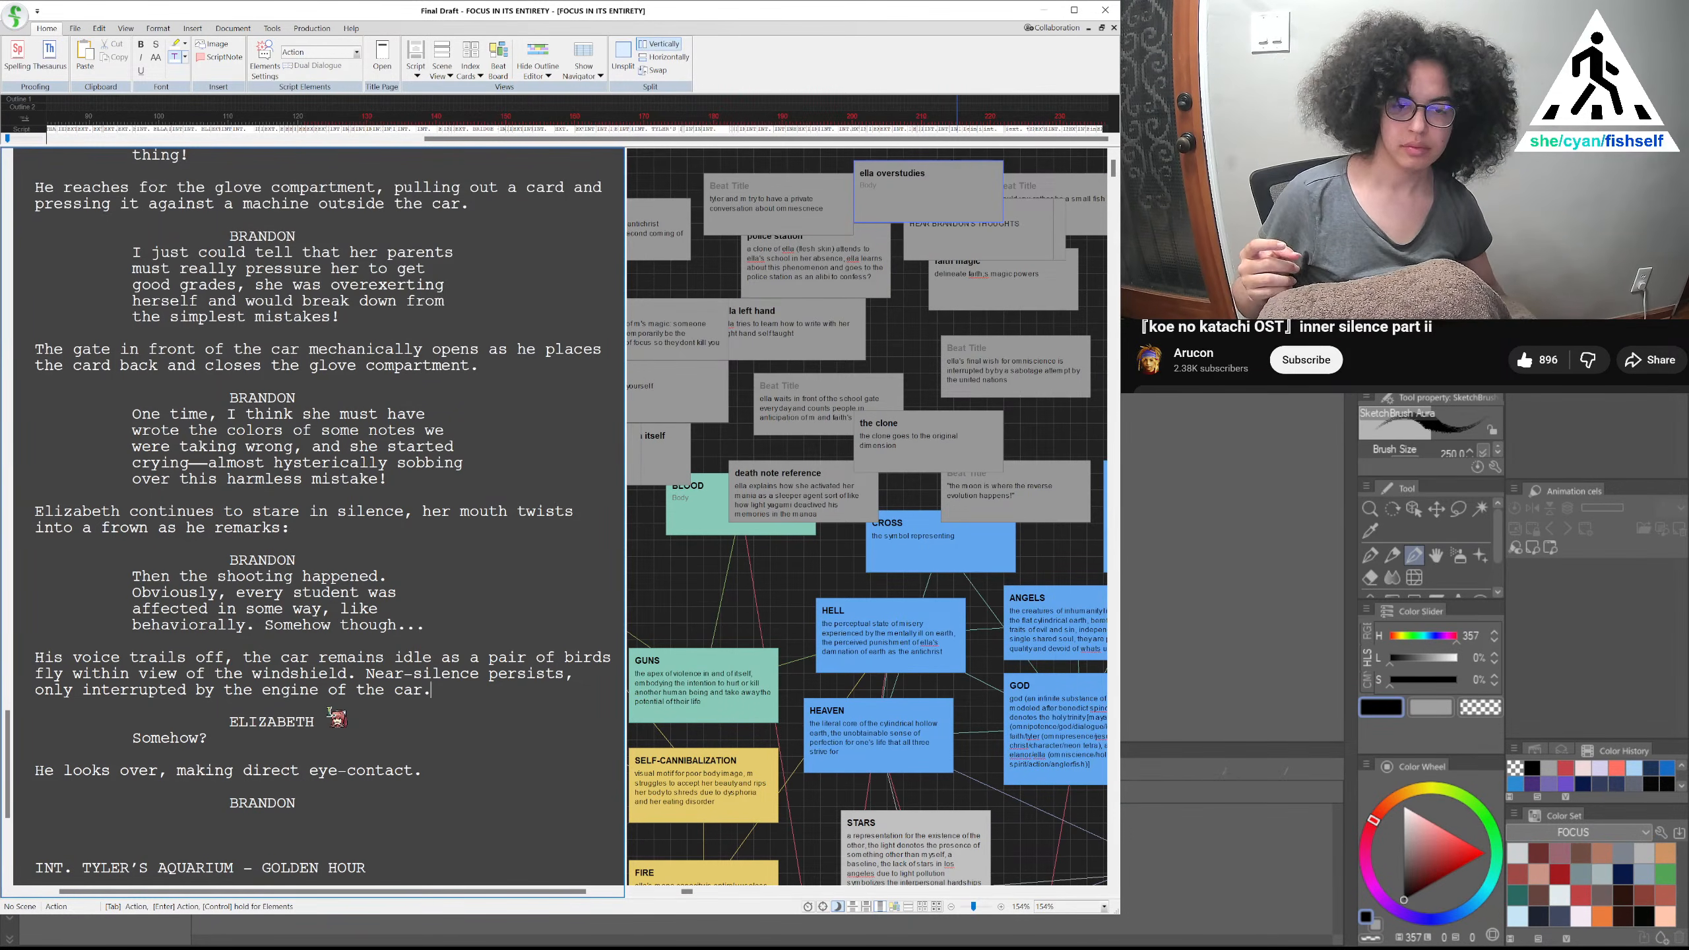
Write "I don't know how to describe it." as Brandon's dialogue under his last character cue
left_click(313, 824)
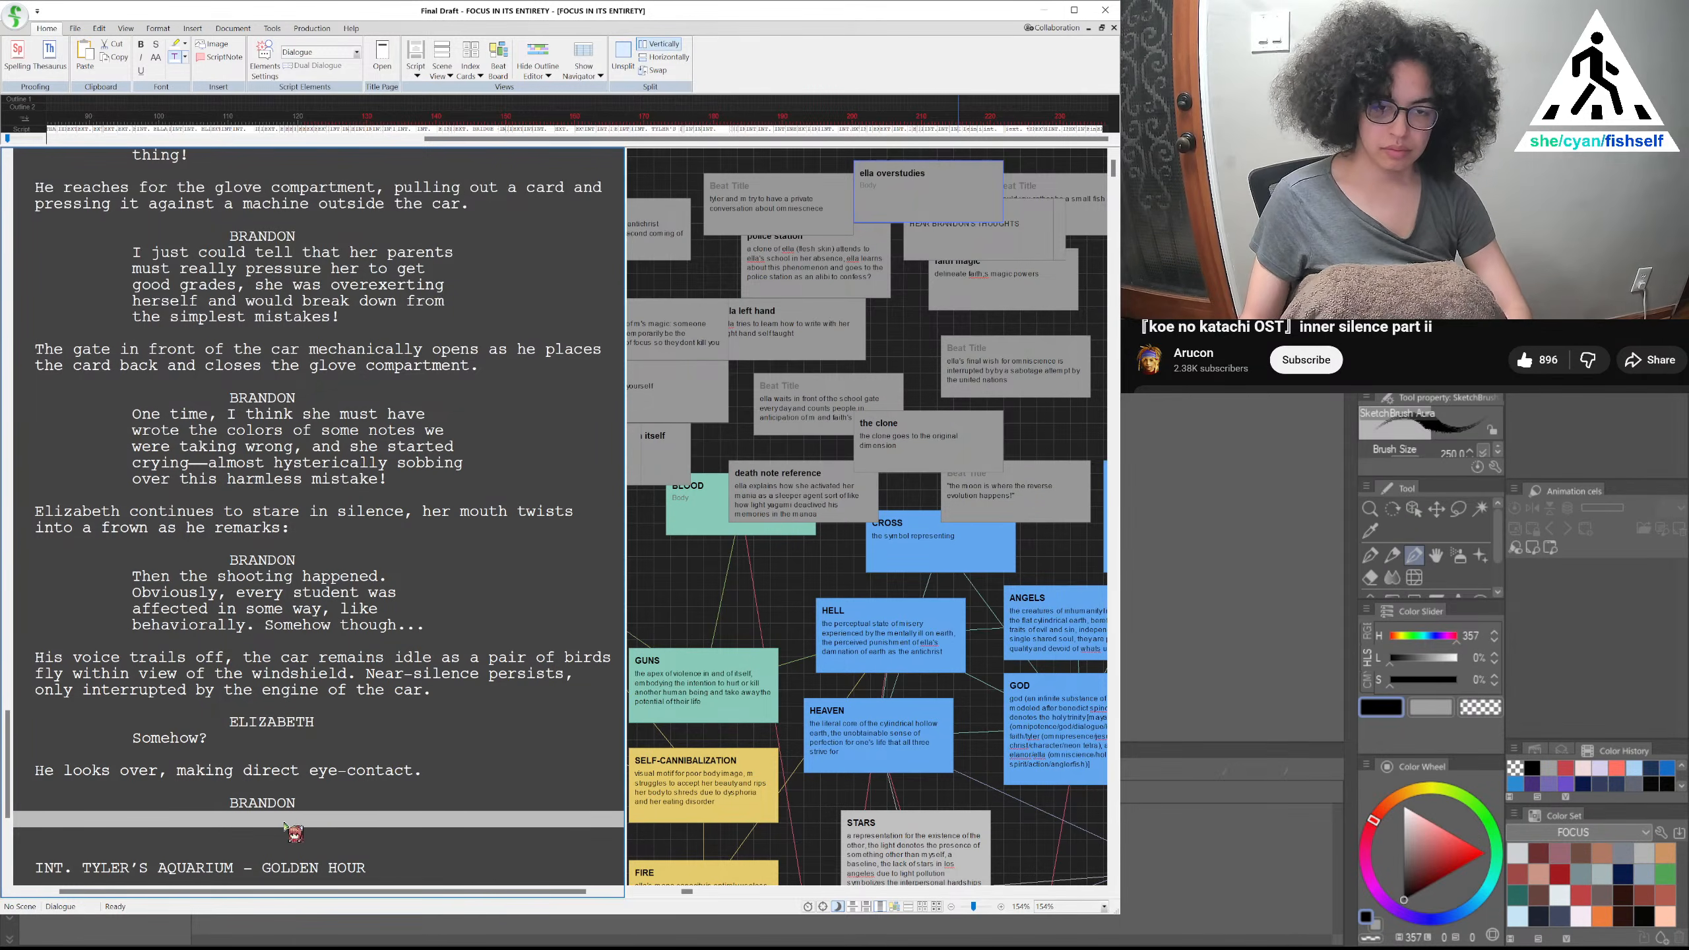
left_click(320, 815)
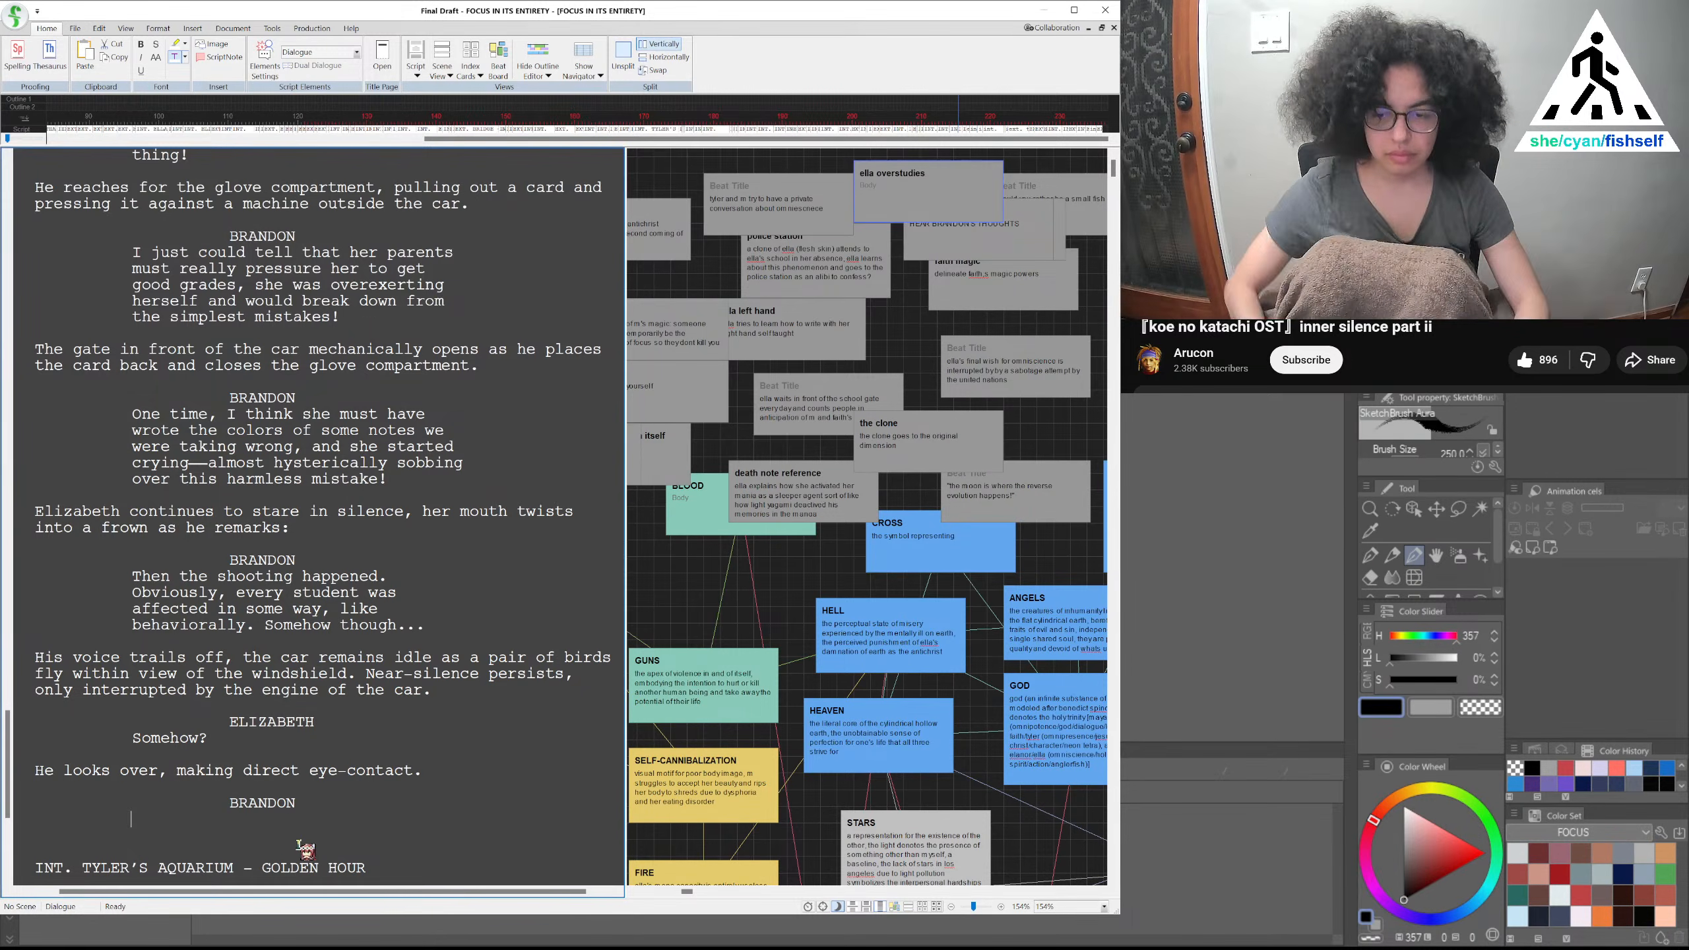
type("I don't now")
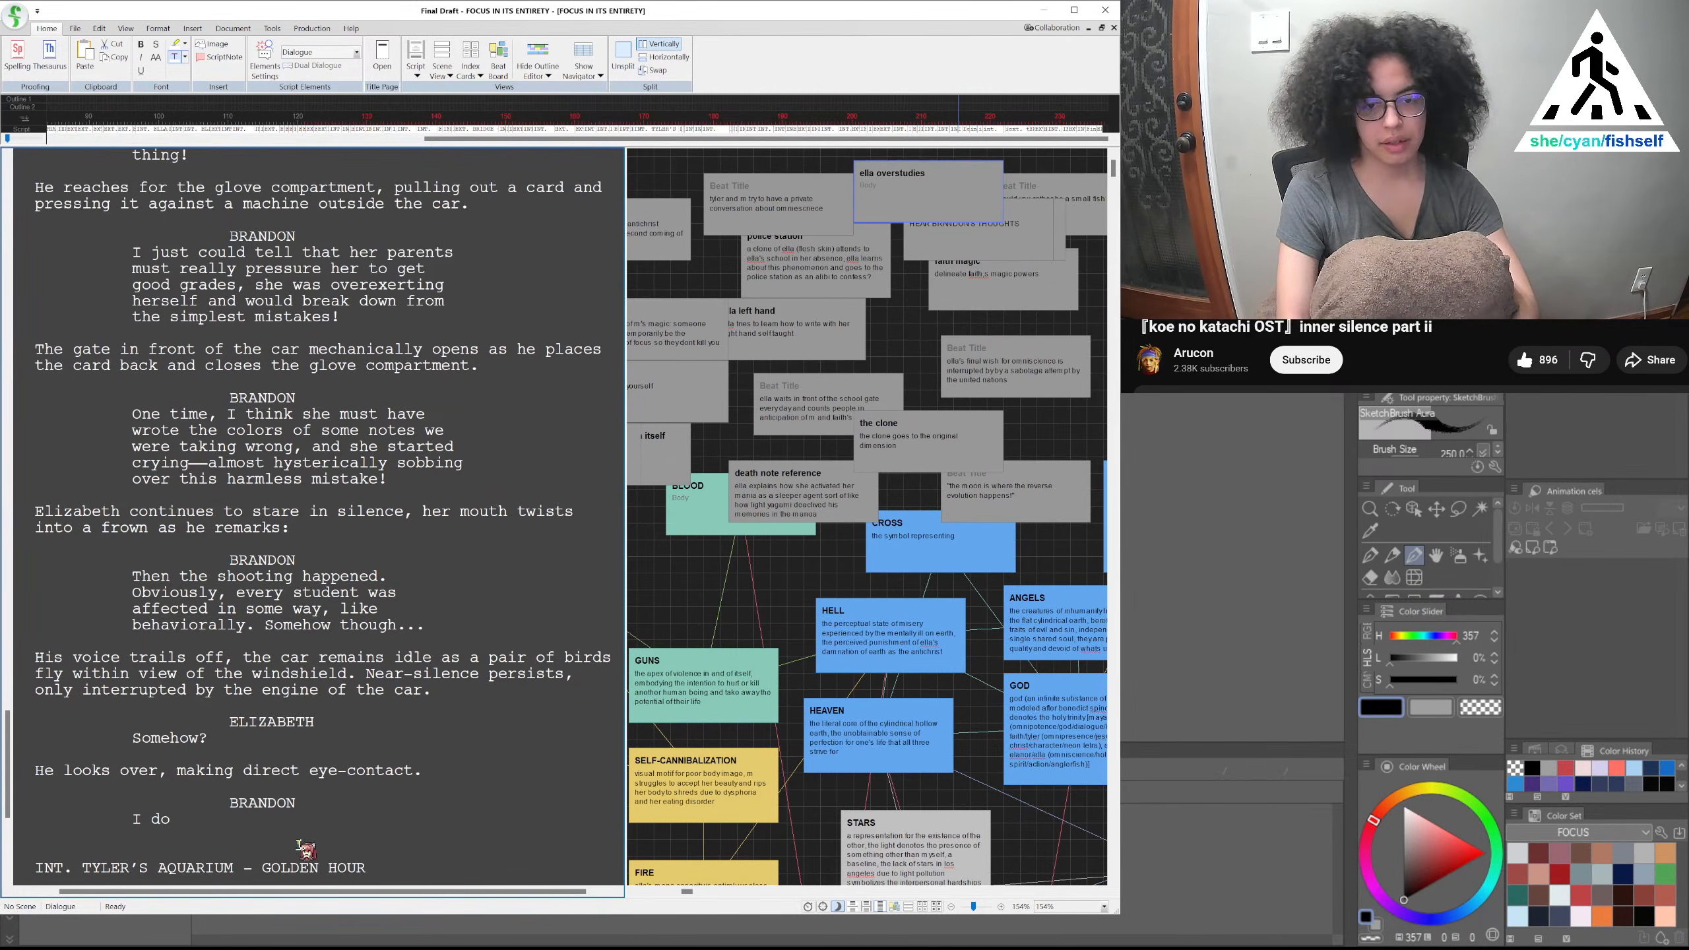
key("BackSpace")
key("BackSpace")
key("BackSpace")
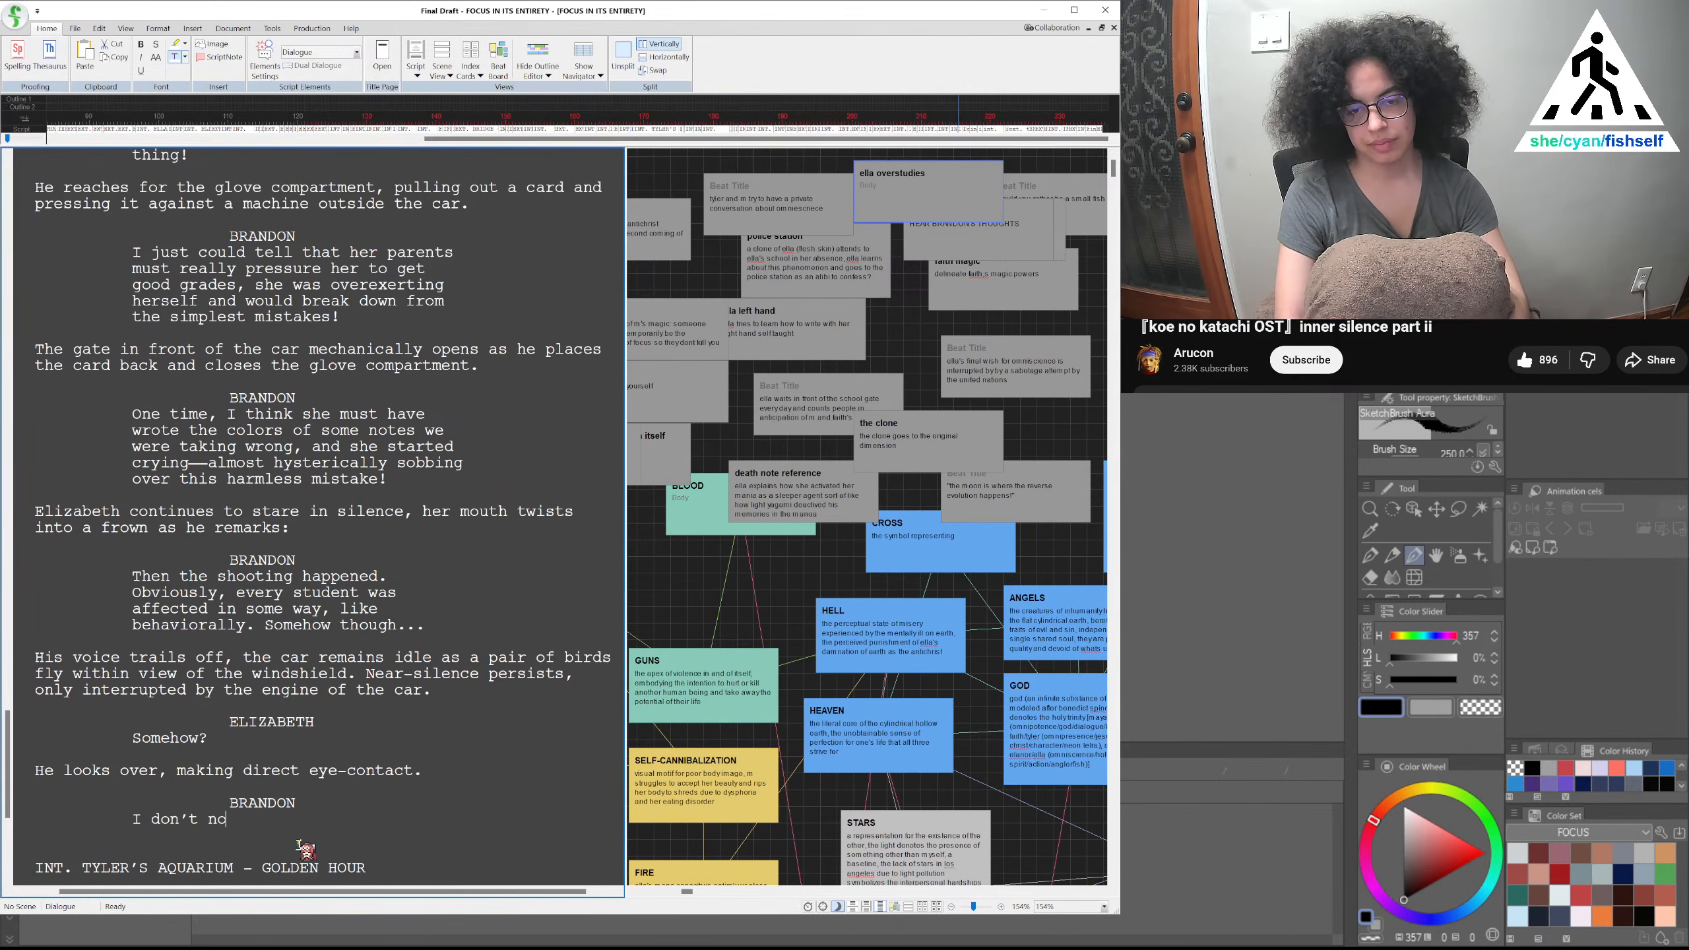
type("know how to desc")
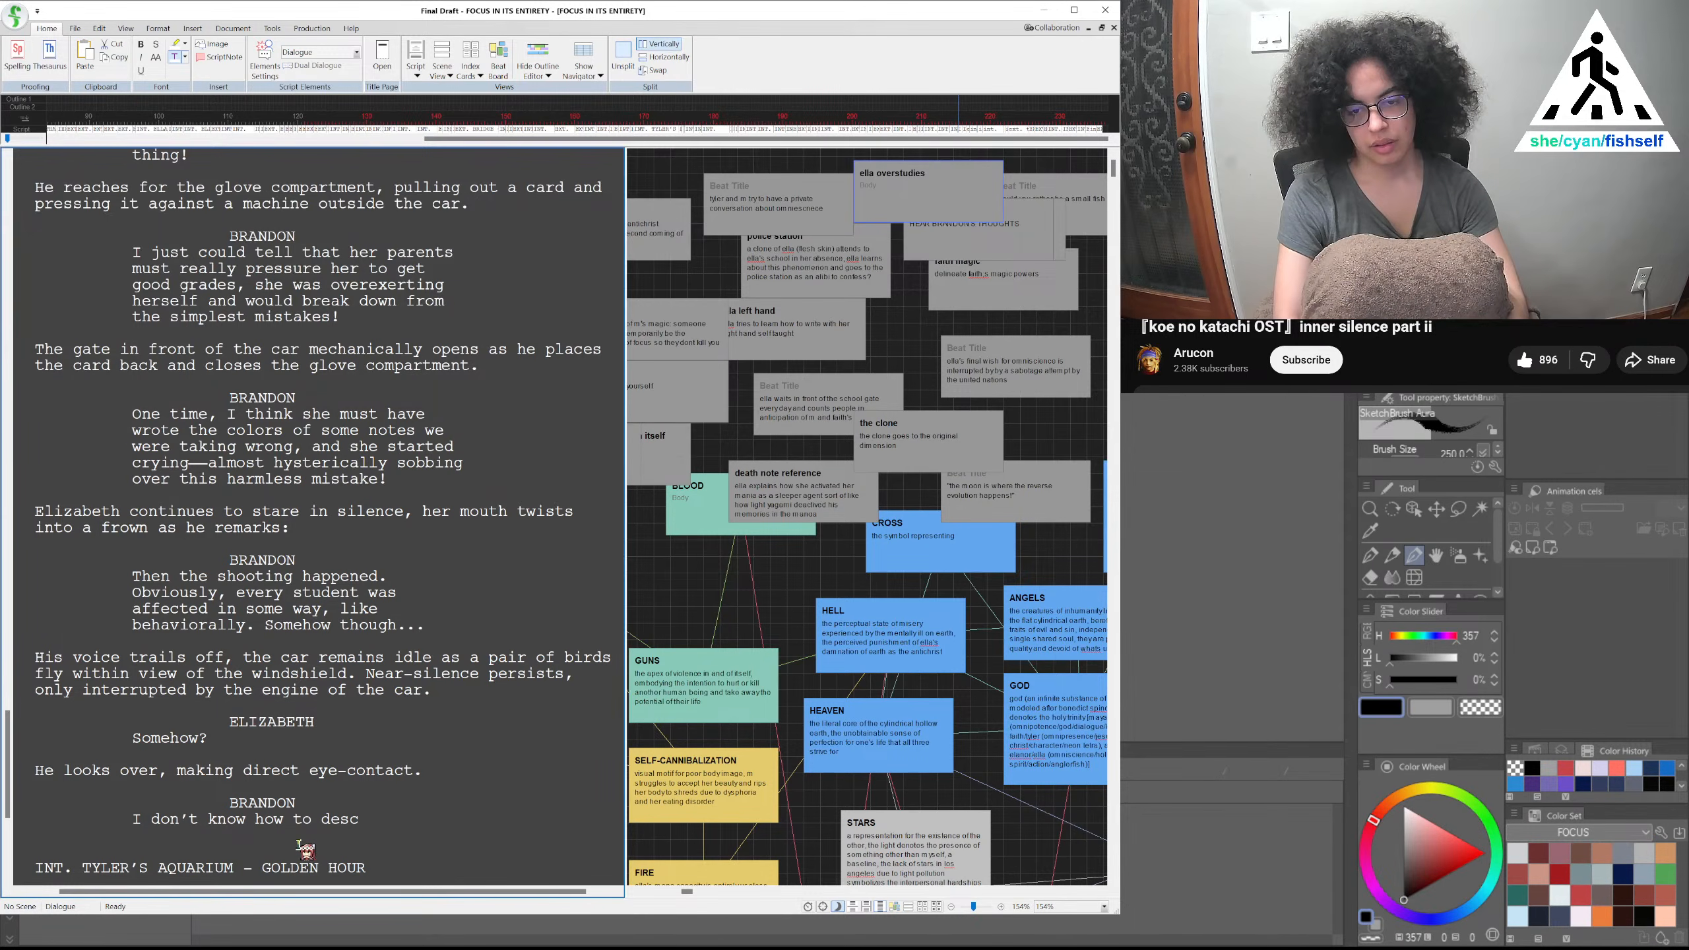
type("ribe it. But it")
key("BackSpace")
key("BackSpace")
key("BackSpace")
key("BackSpace")
key("BackSpace")
key("BackSpace")
type("It's just that nothing wa")
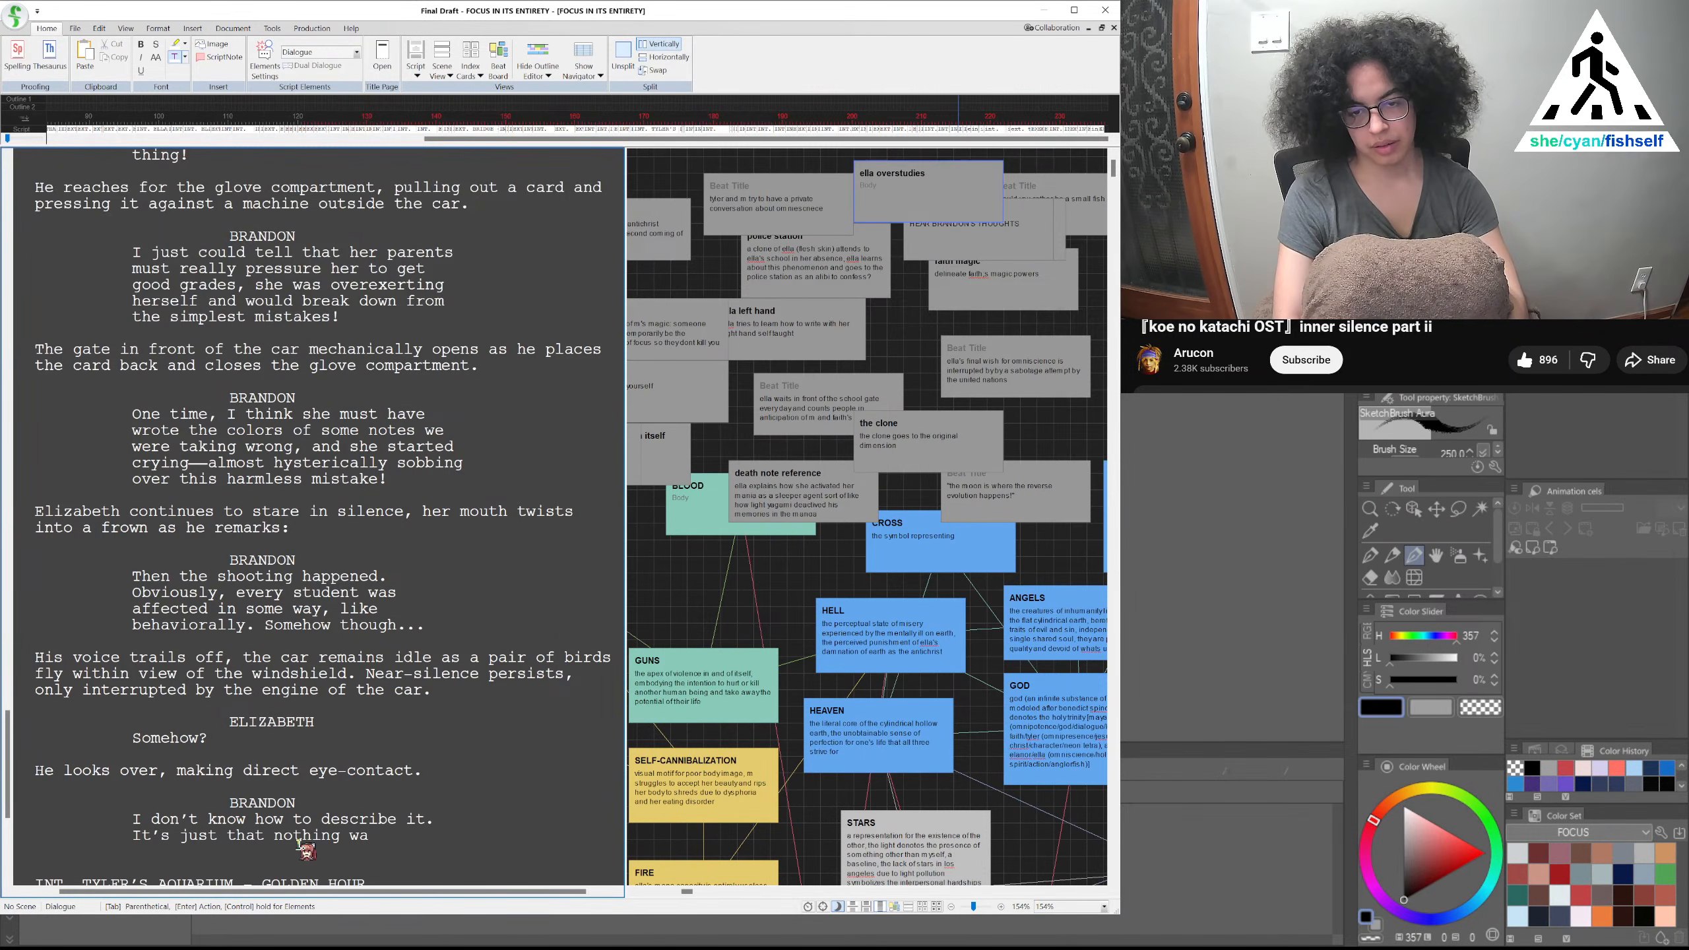
type("s wrong with her ")
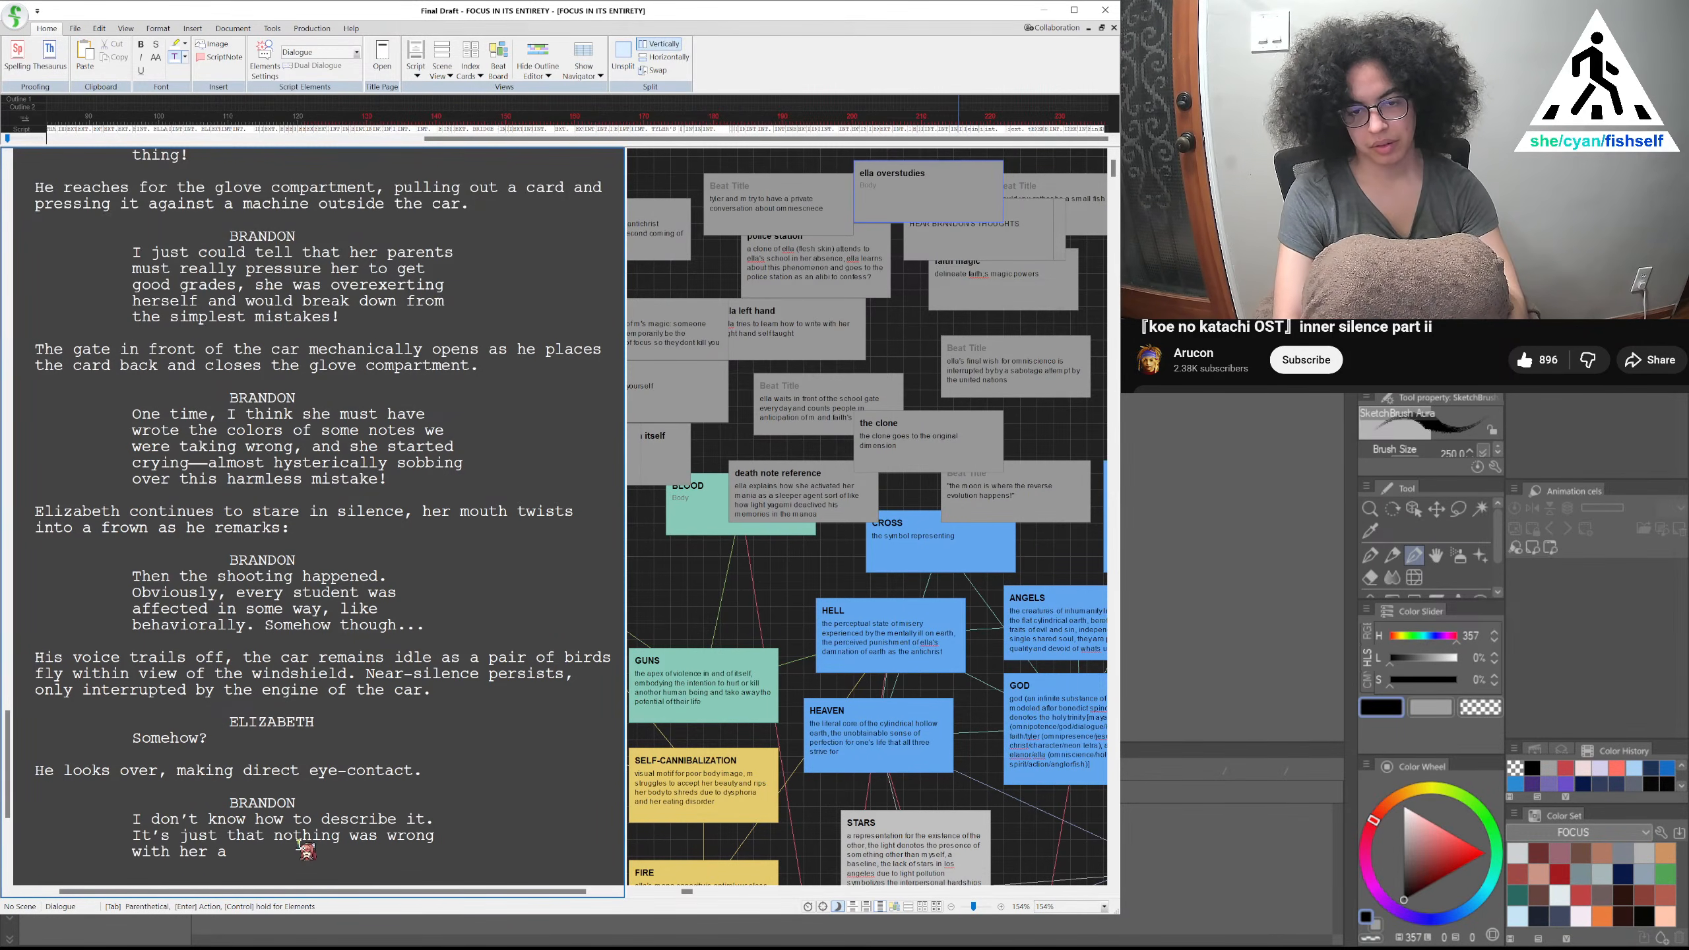
type("anymore.")
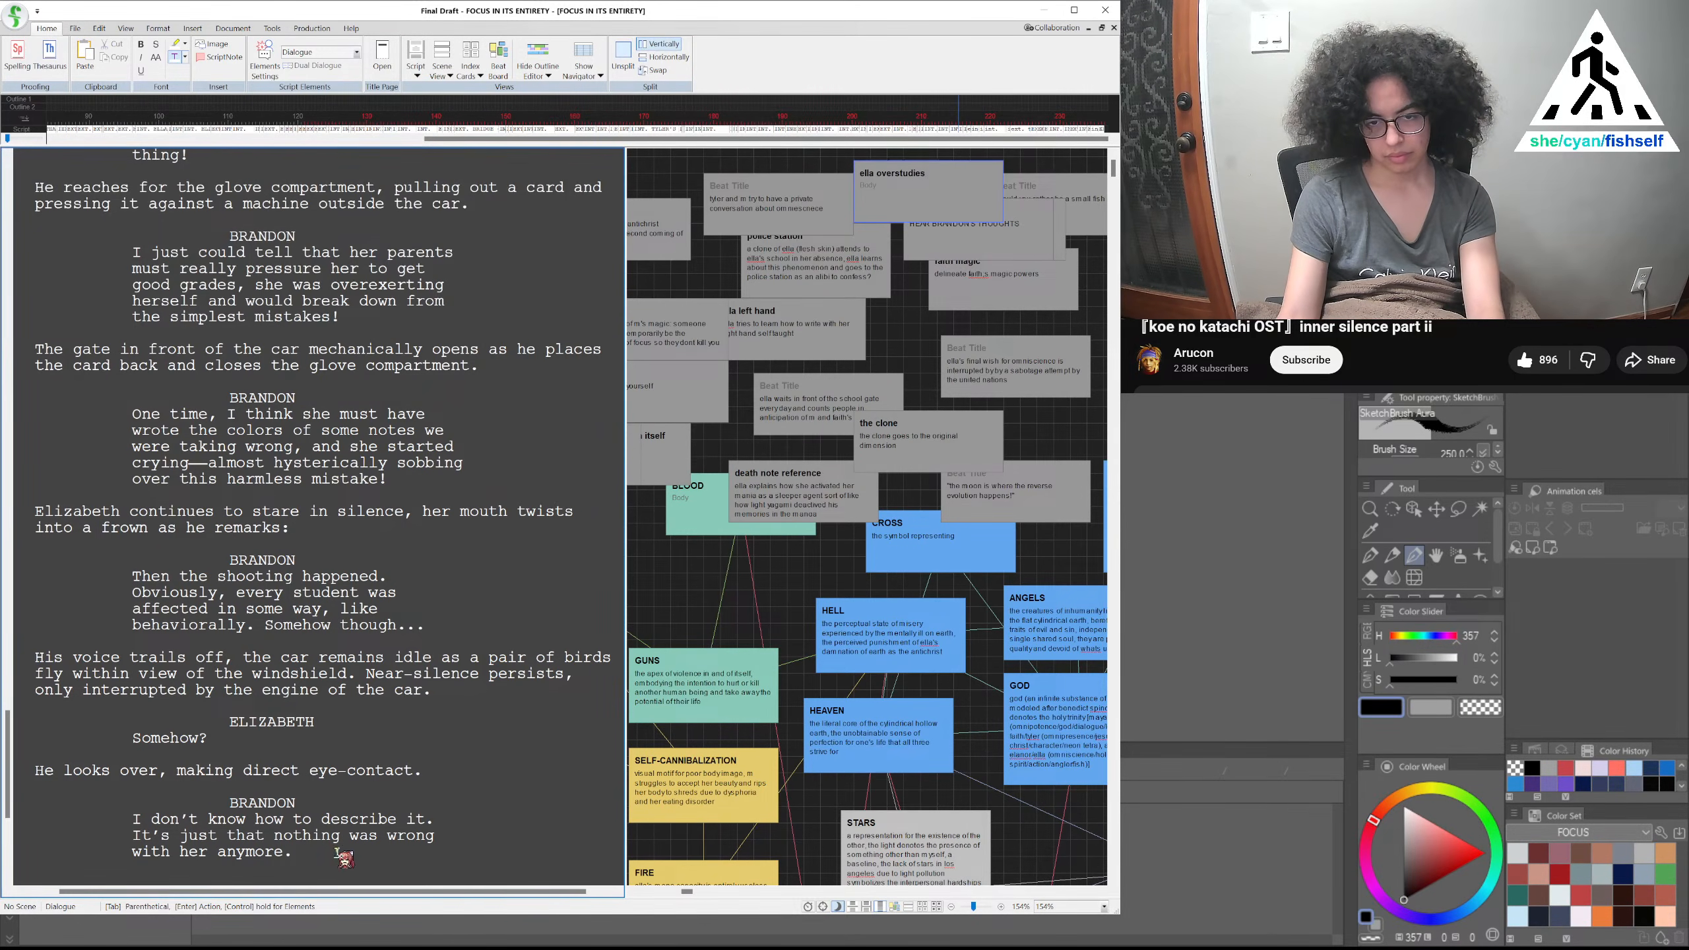
double_click(298, 857)
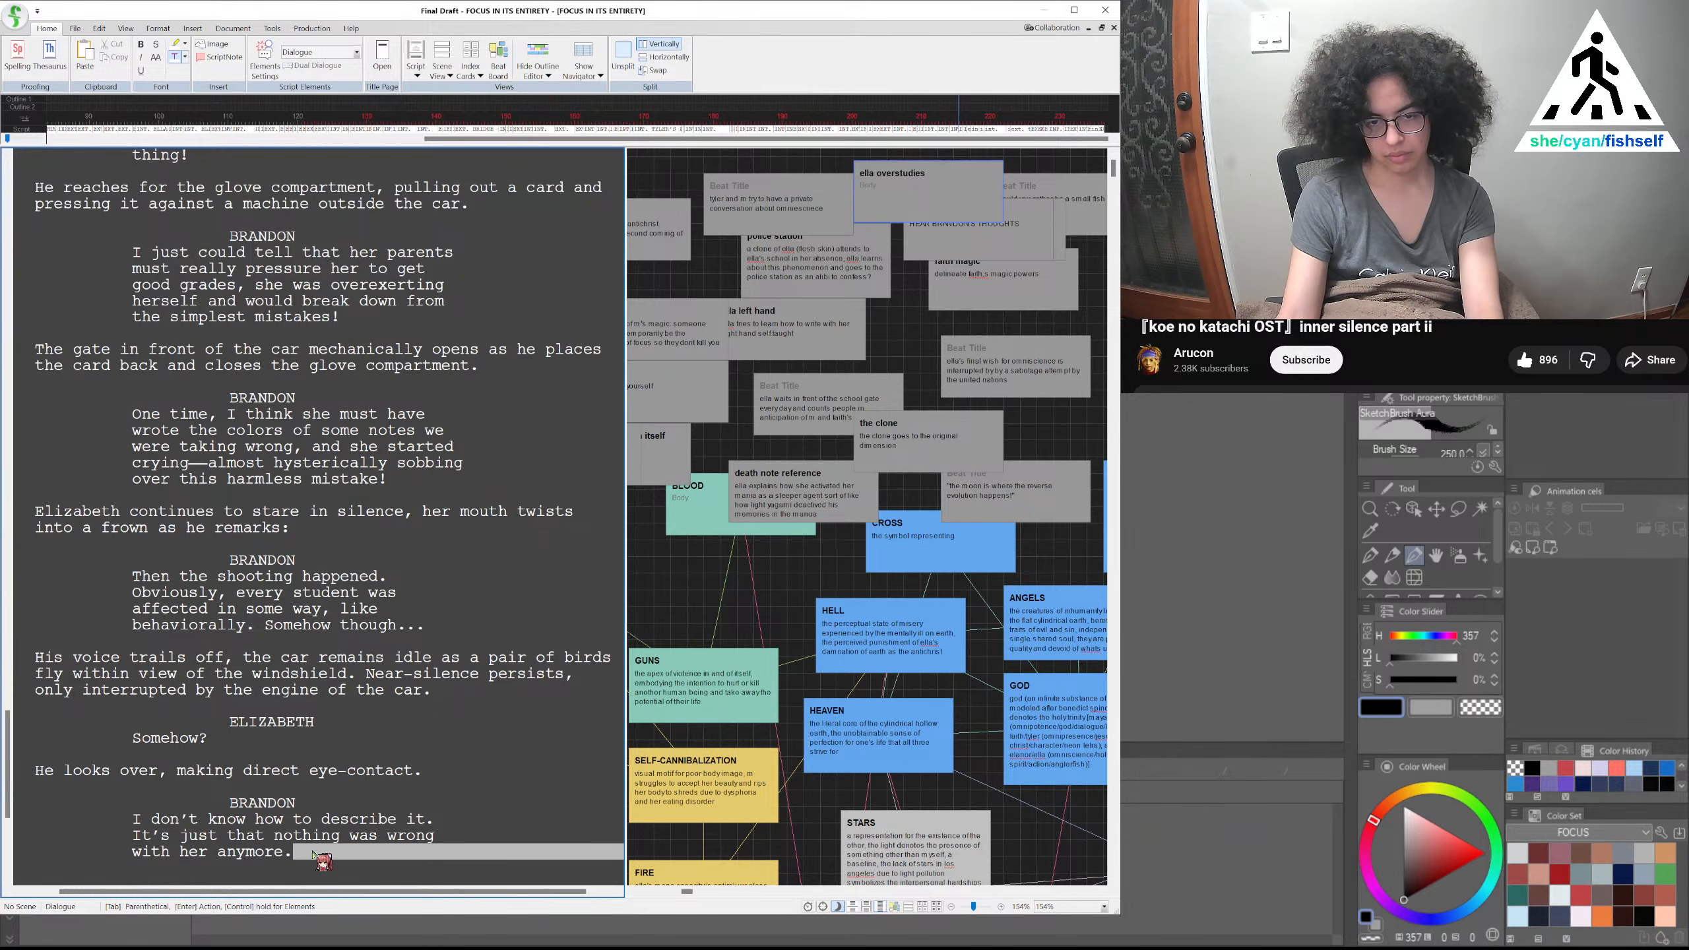
left_click(229, 844)
left_click_drag(309, 853, 139, 833)
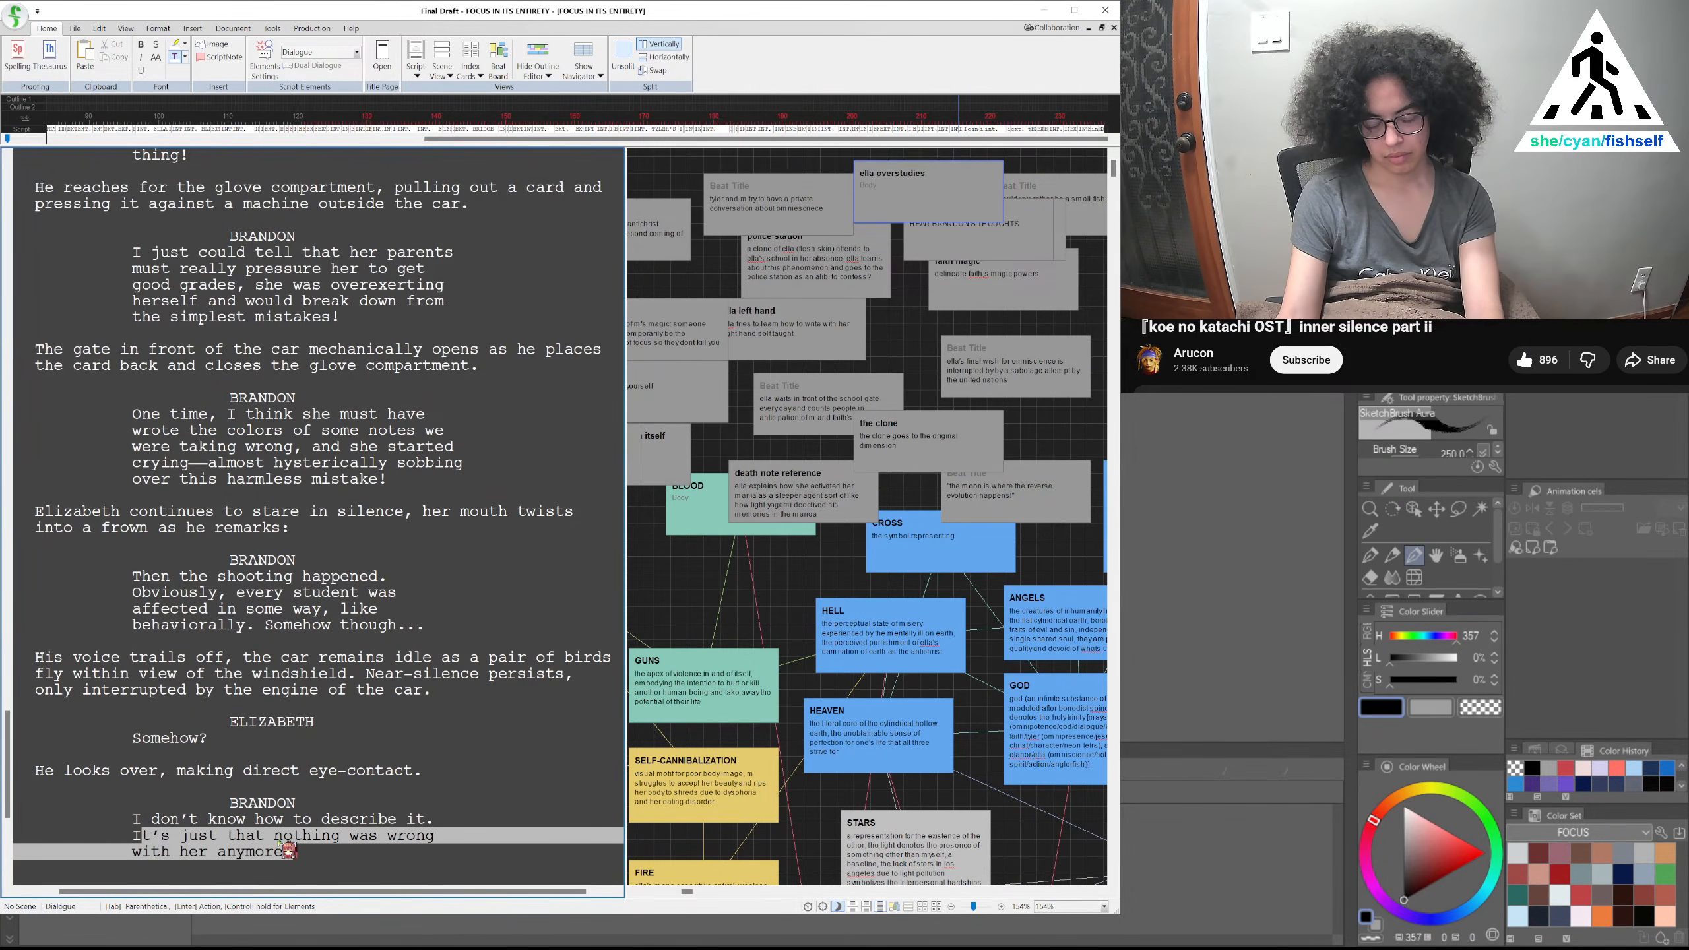
key("BackSpace")
key("BackSpace")
key("BackSpace")
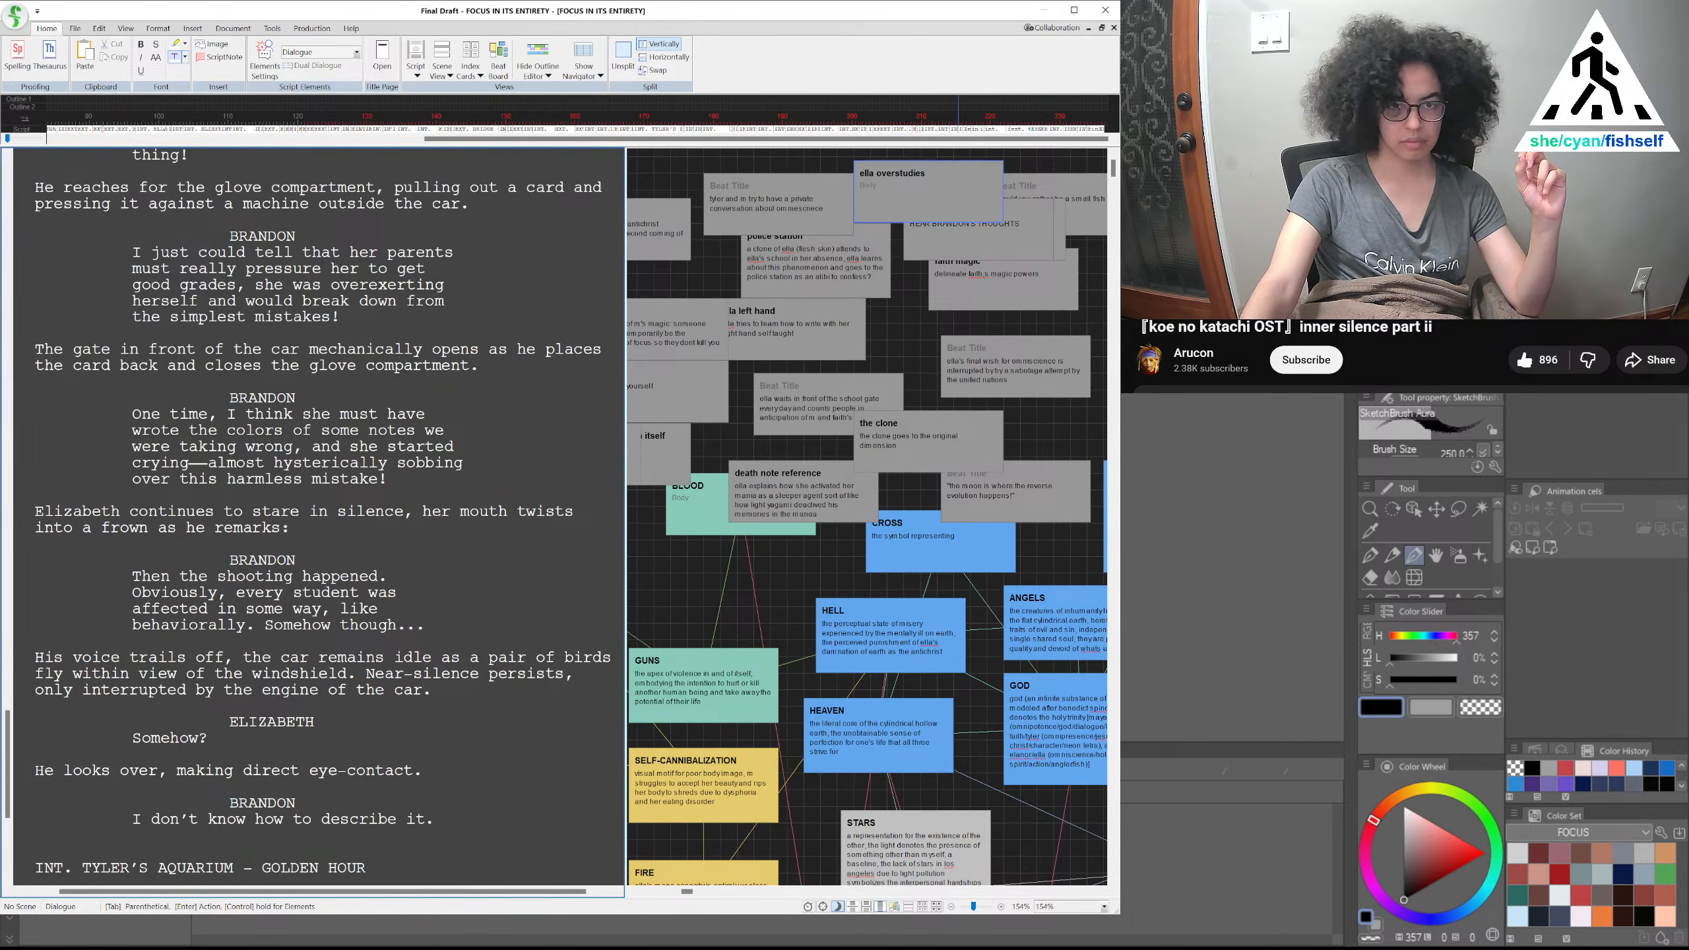
Reread the car scene from Brandon leaving his parking space down to Elizabeth's "Somehow?" line
scroll(186, 755, "up", 10)
scroll(264, 755, "up", 10)
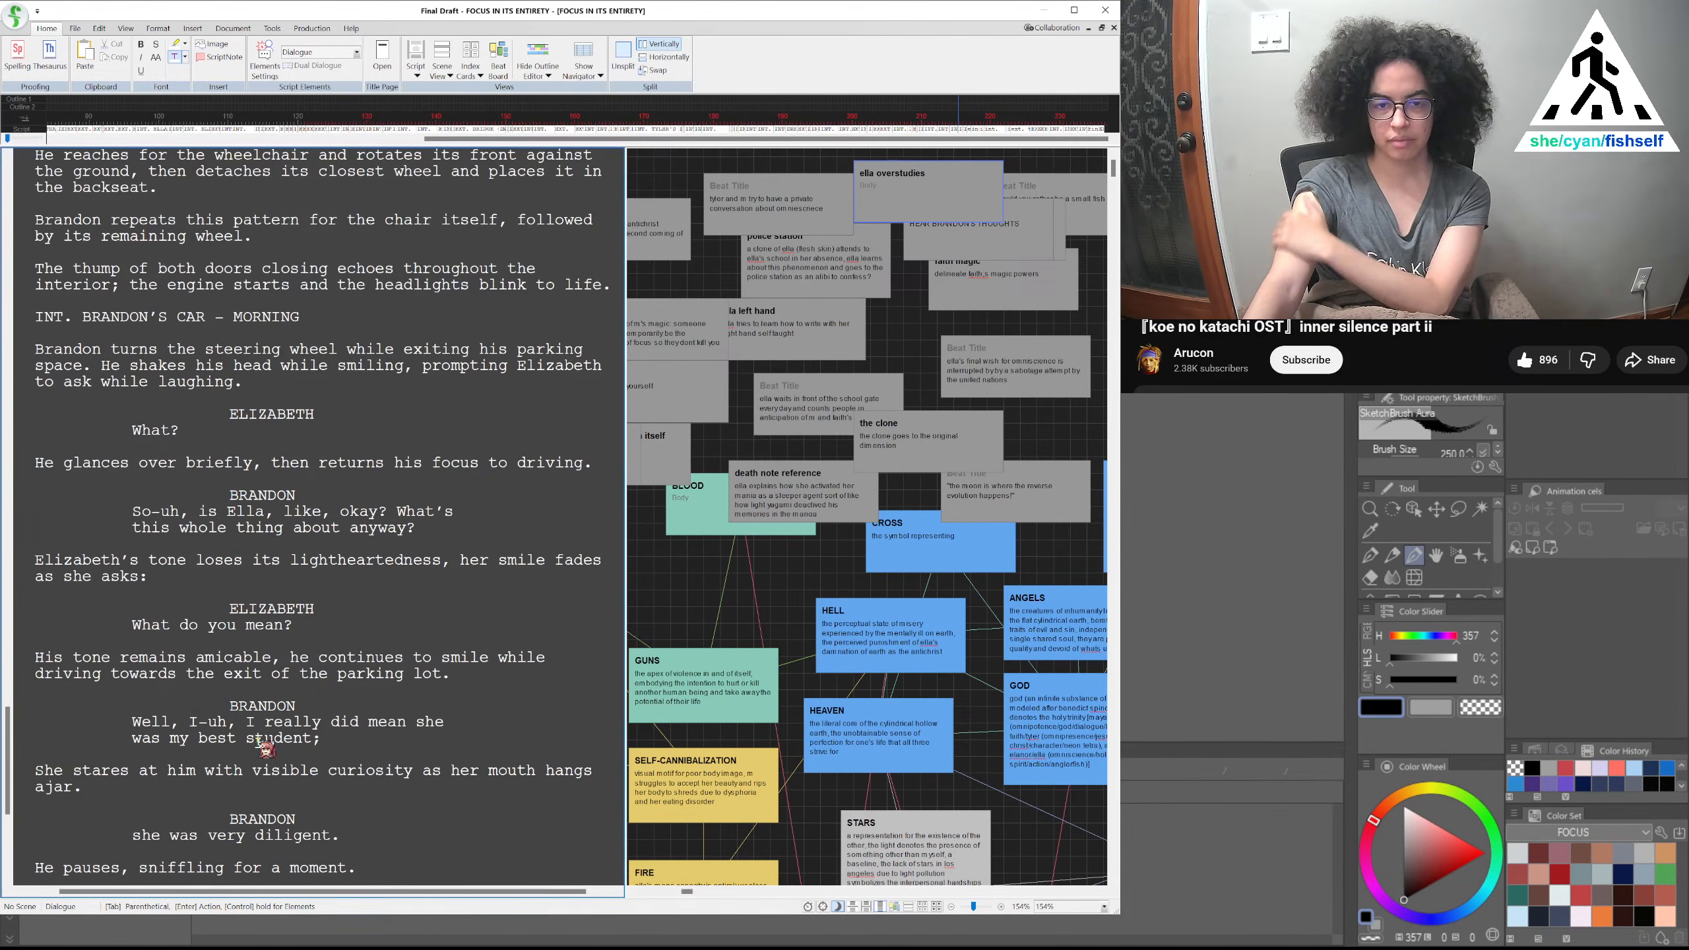
scroll(265, 750, "down", 3)
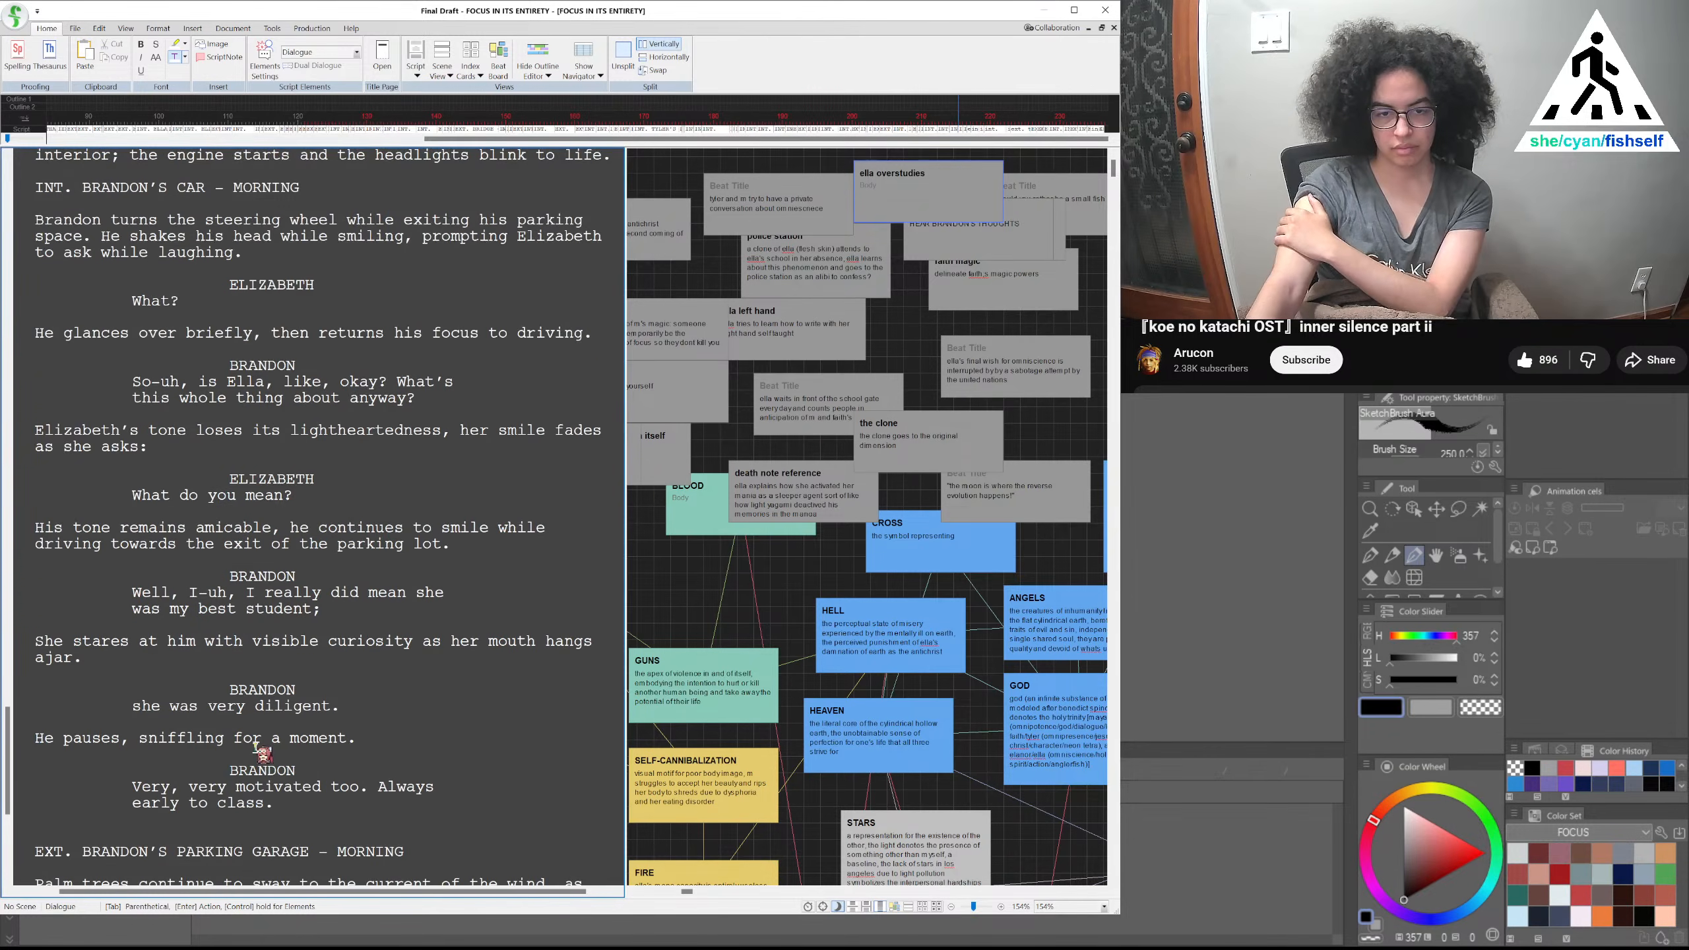
scroll(261, 750, "down", 5)
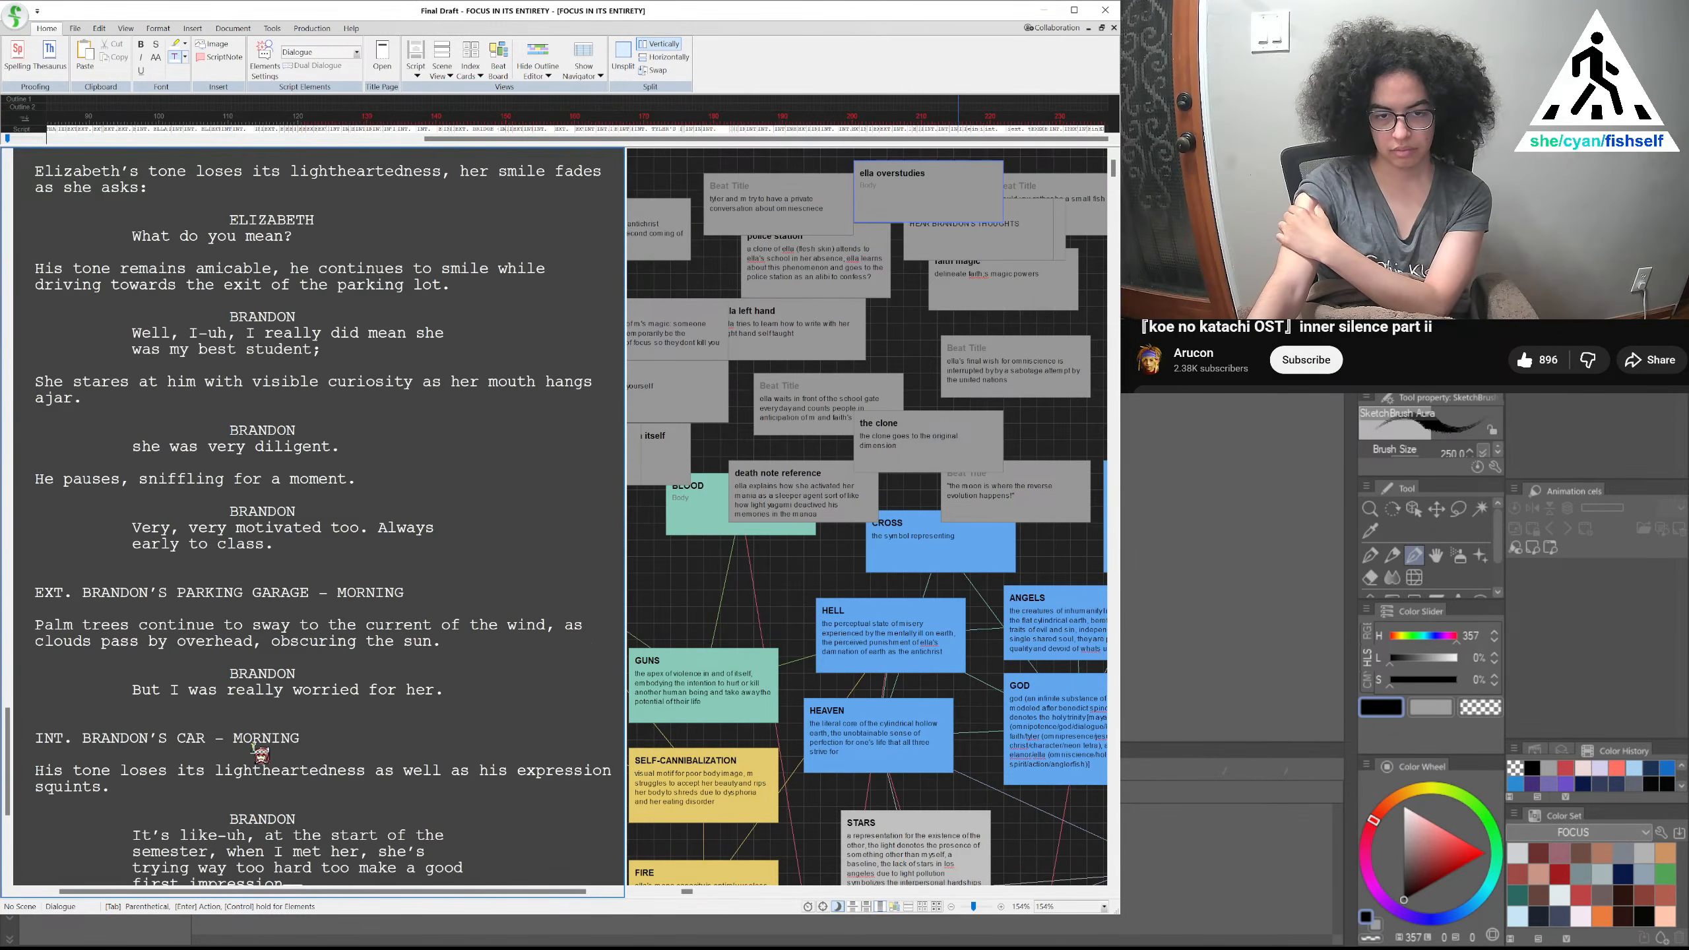
scroll(260, 751, "down", 3)
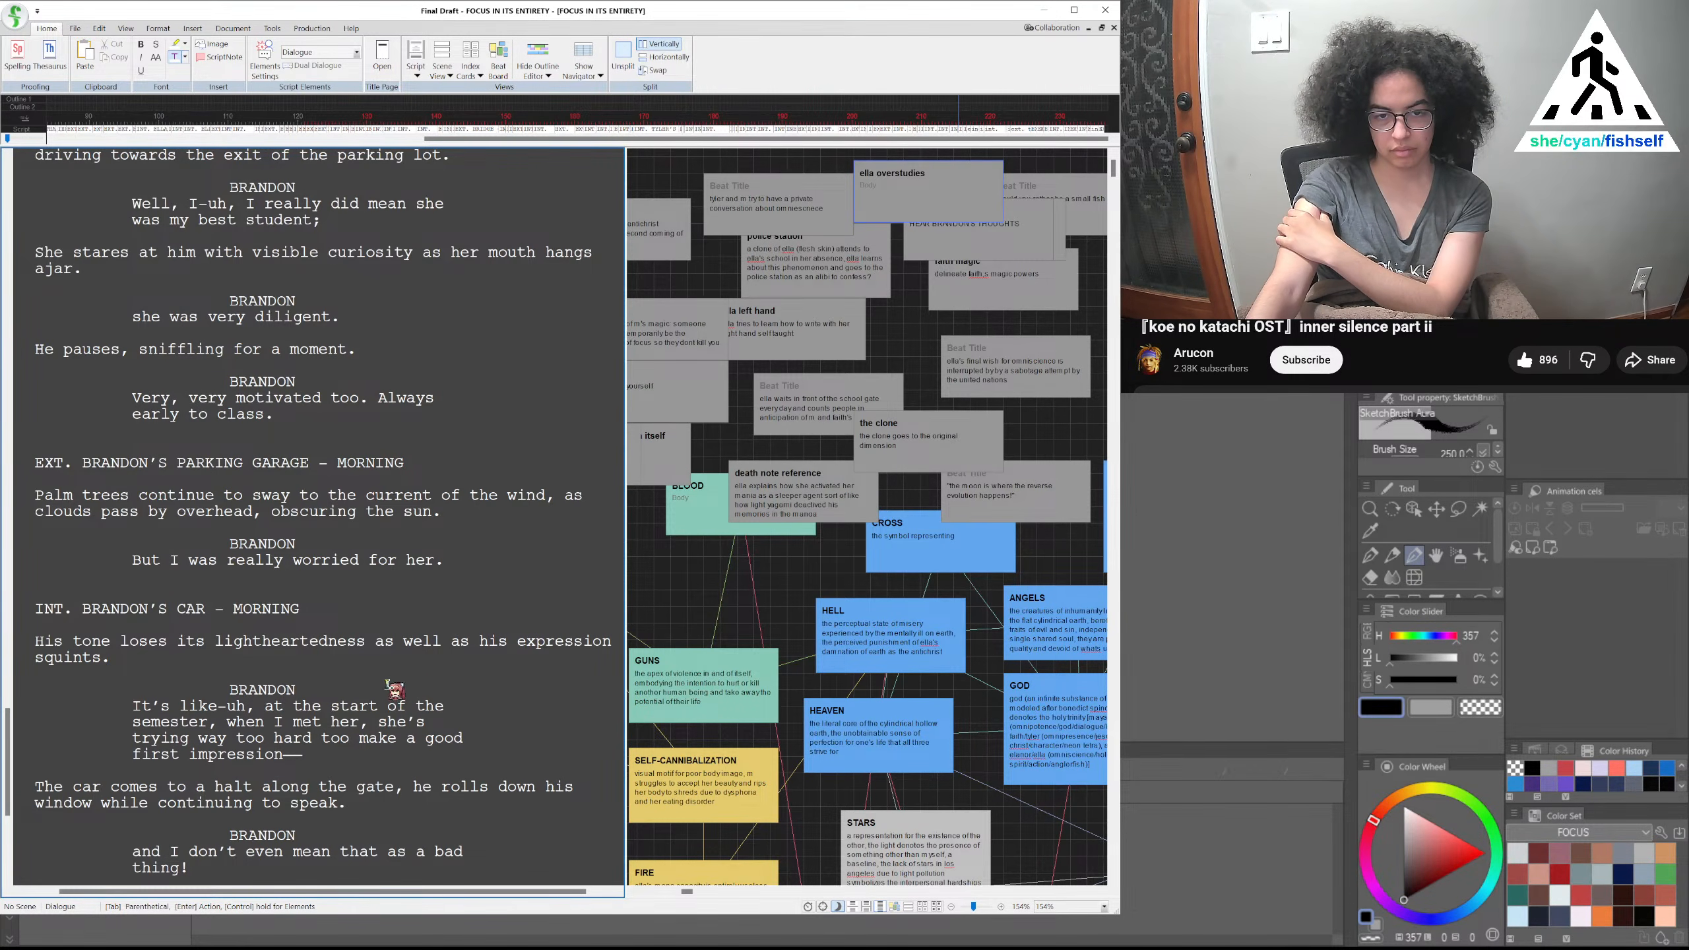
scroll(365, 668, "down", 2)
scroll(365, 668, "down", 4)
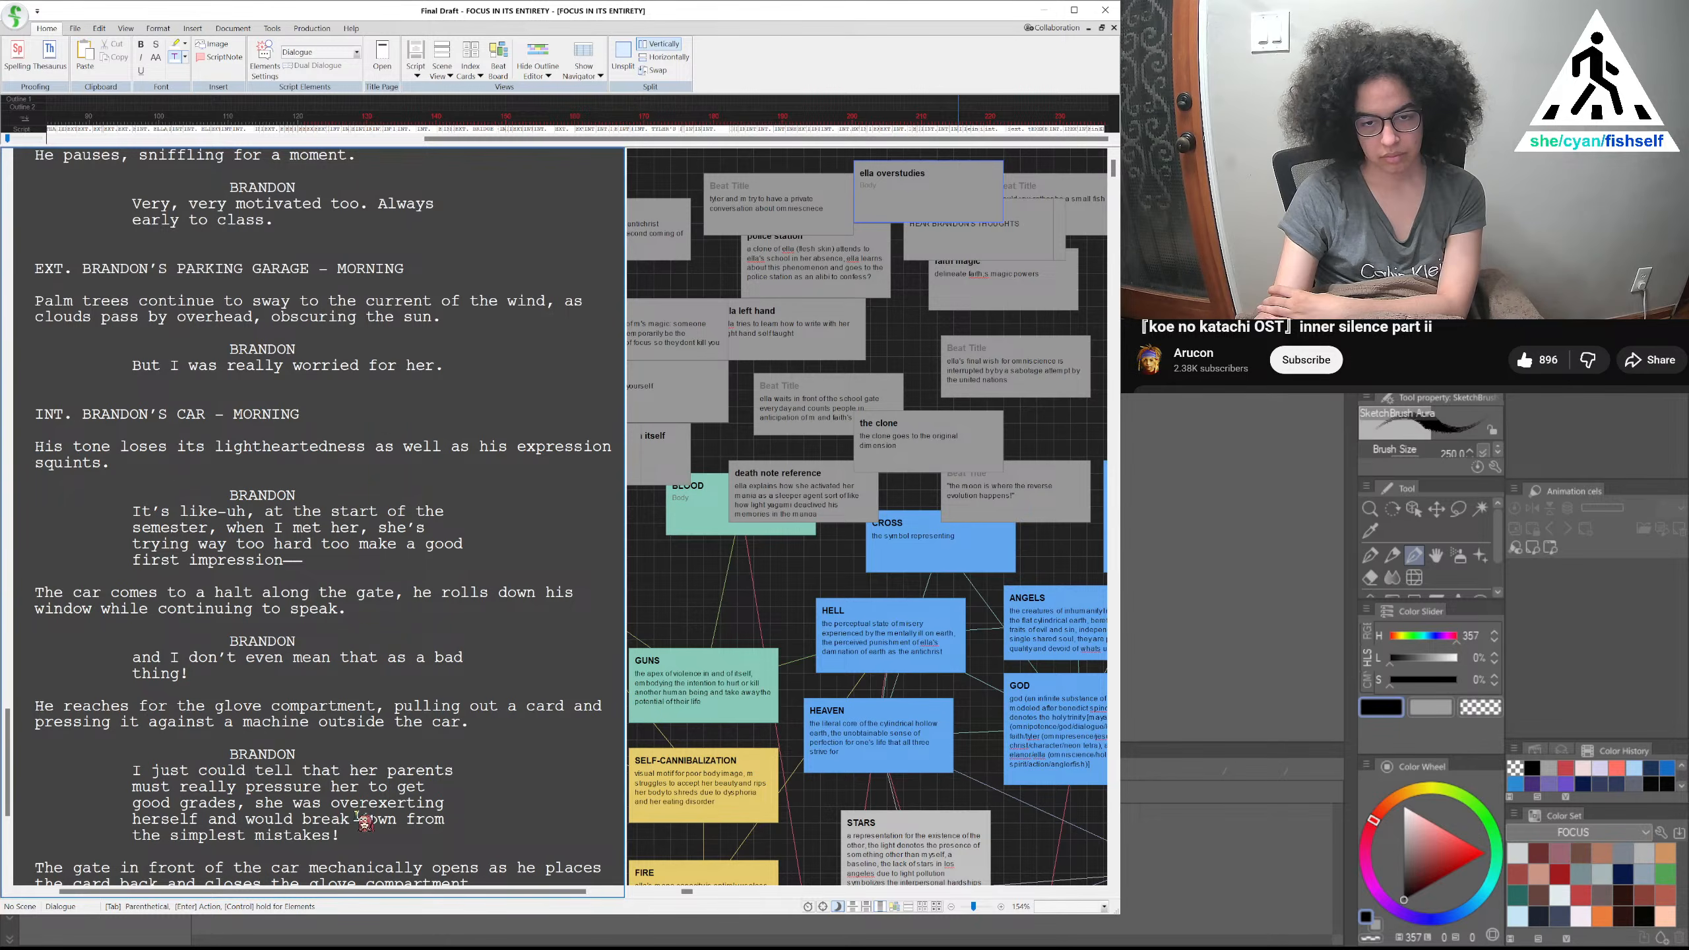
scroll(369, 808, "down", 5)
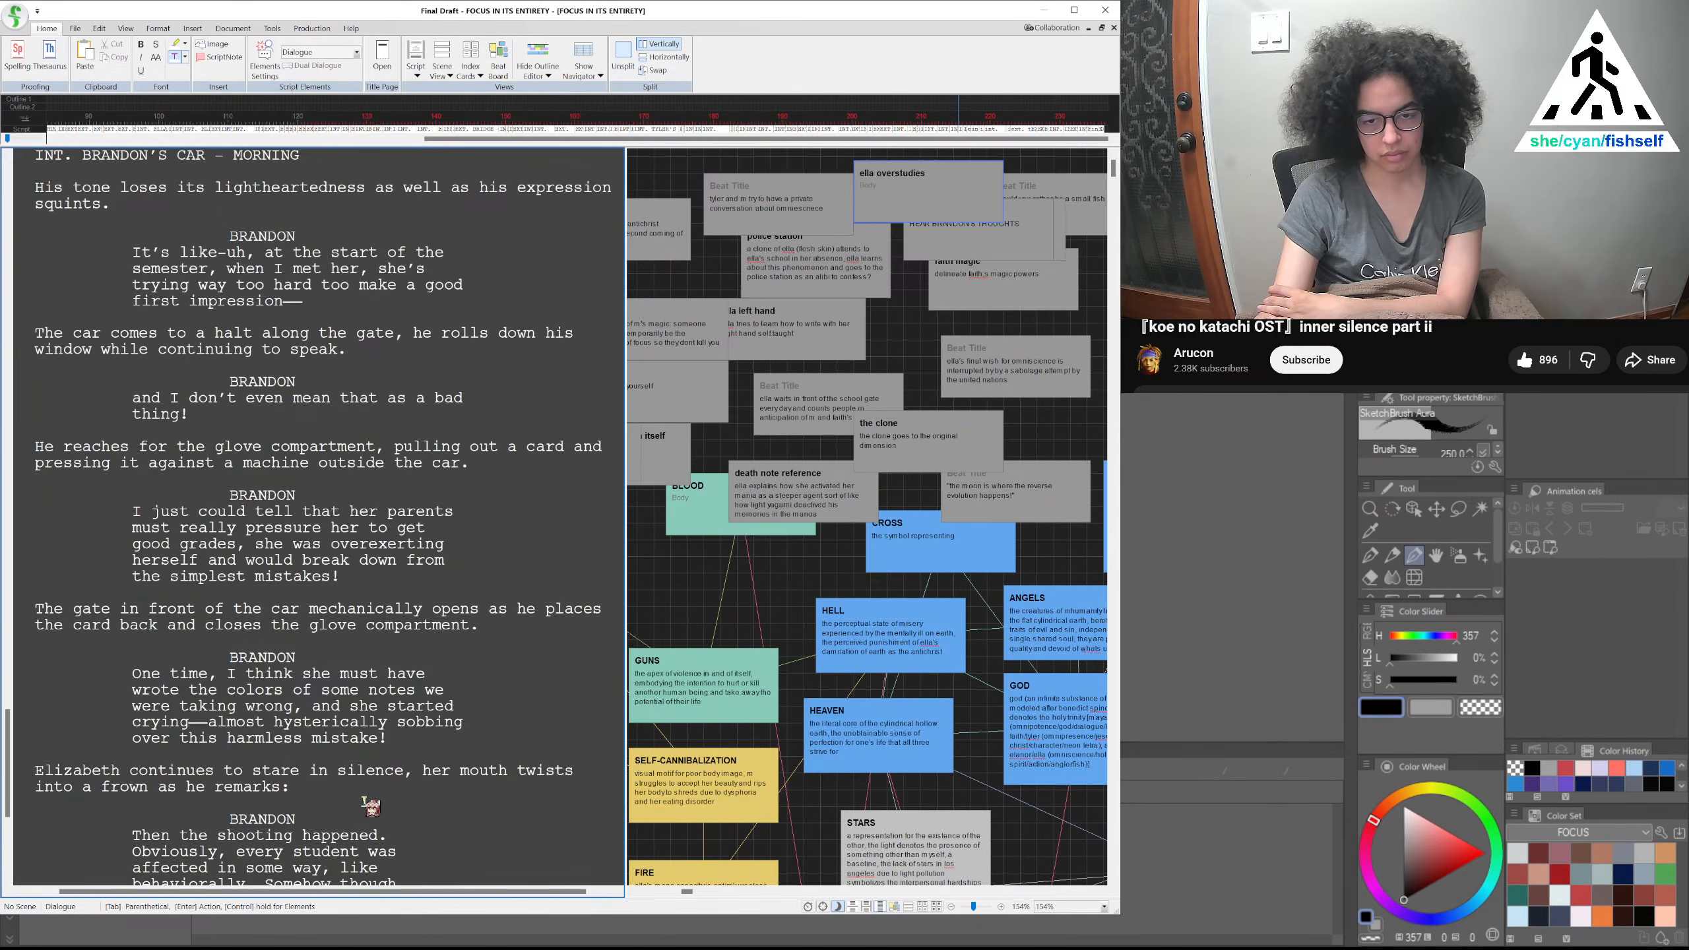
scroll(367, 806, "down", 3)
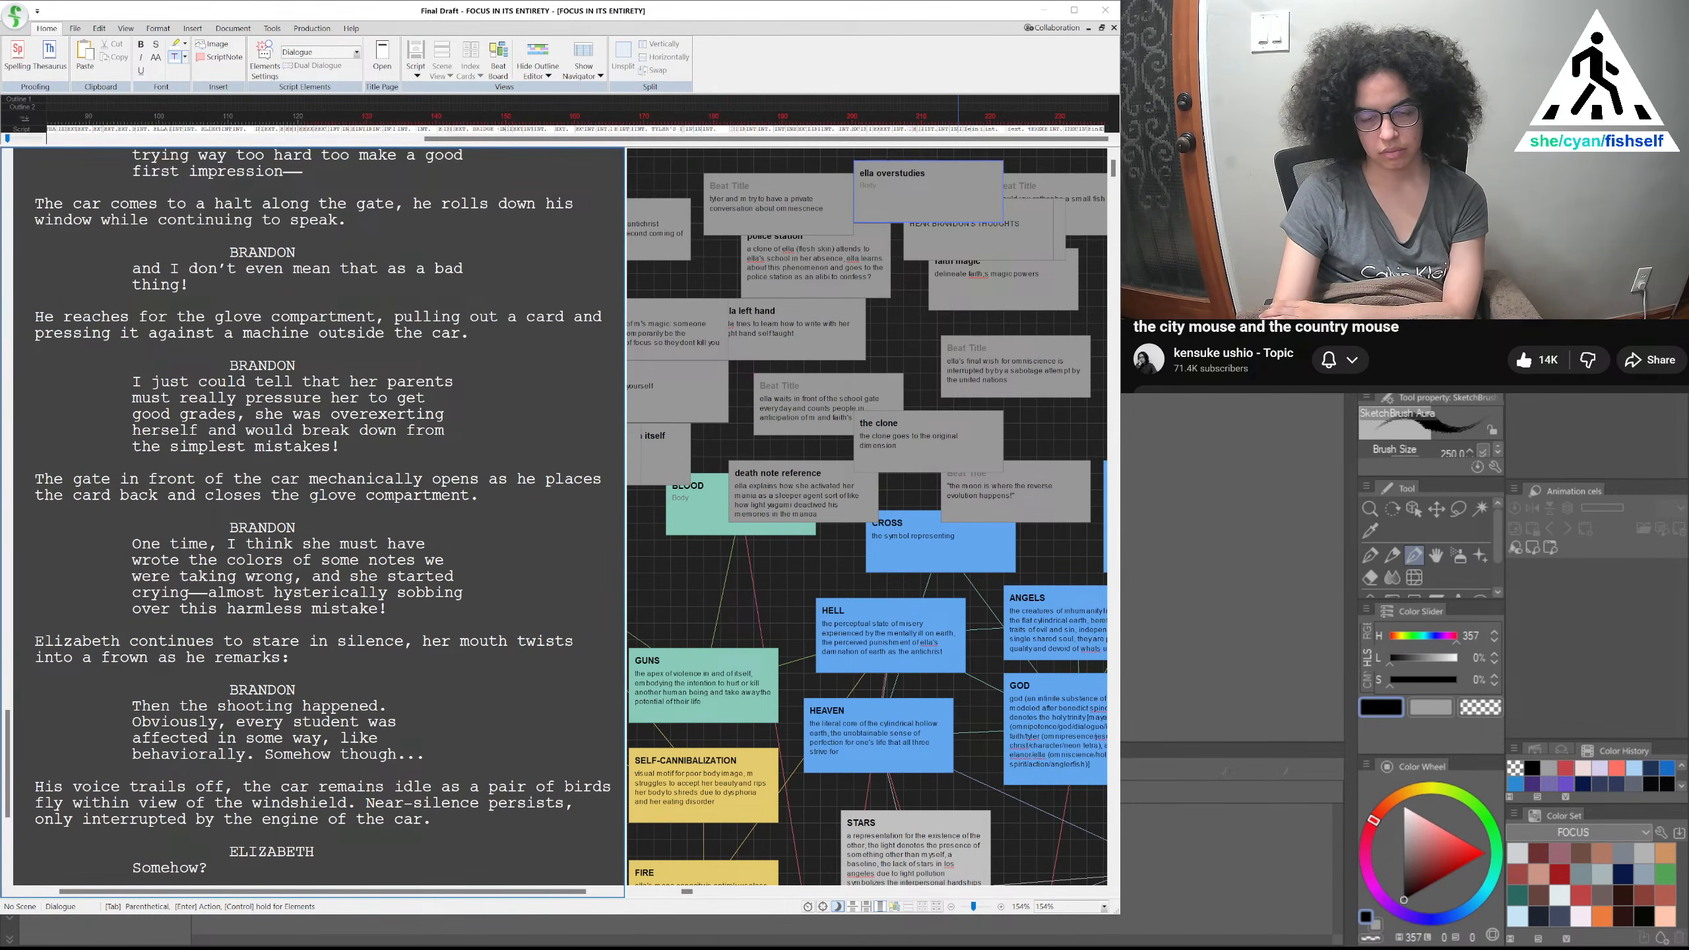
Start Brandon's "I don't know how to describe it." line with "..." and append "He hesitates:" to the eye-contact action line
scroll(319, 519, "down", 5)
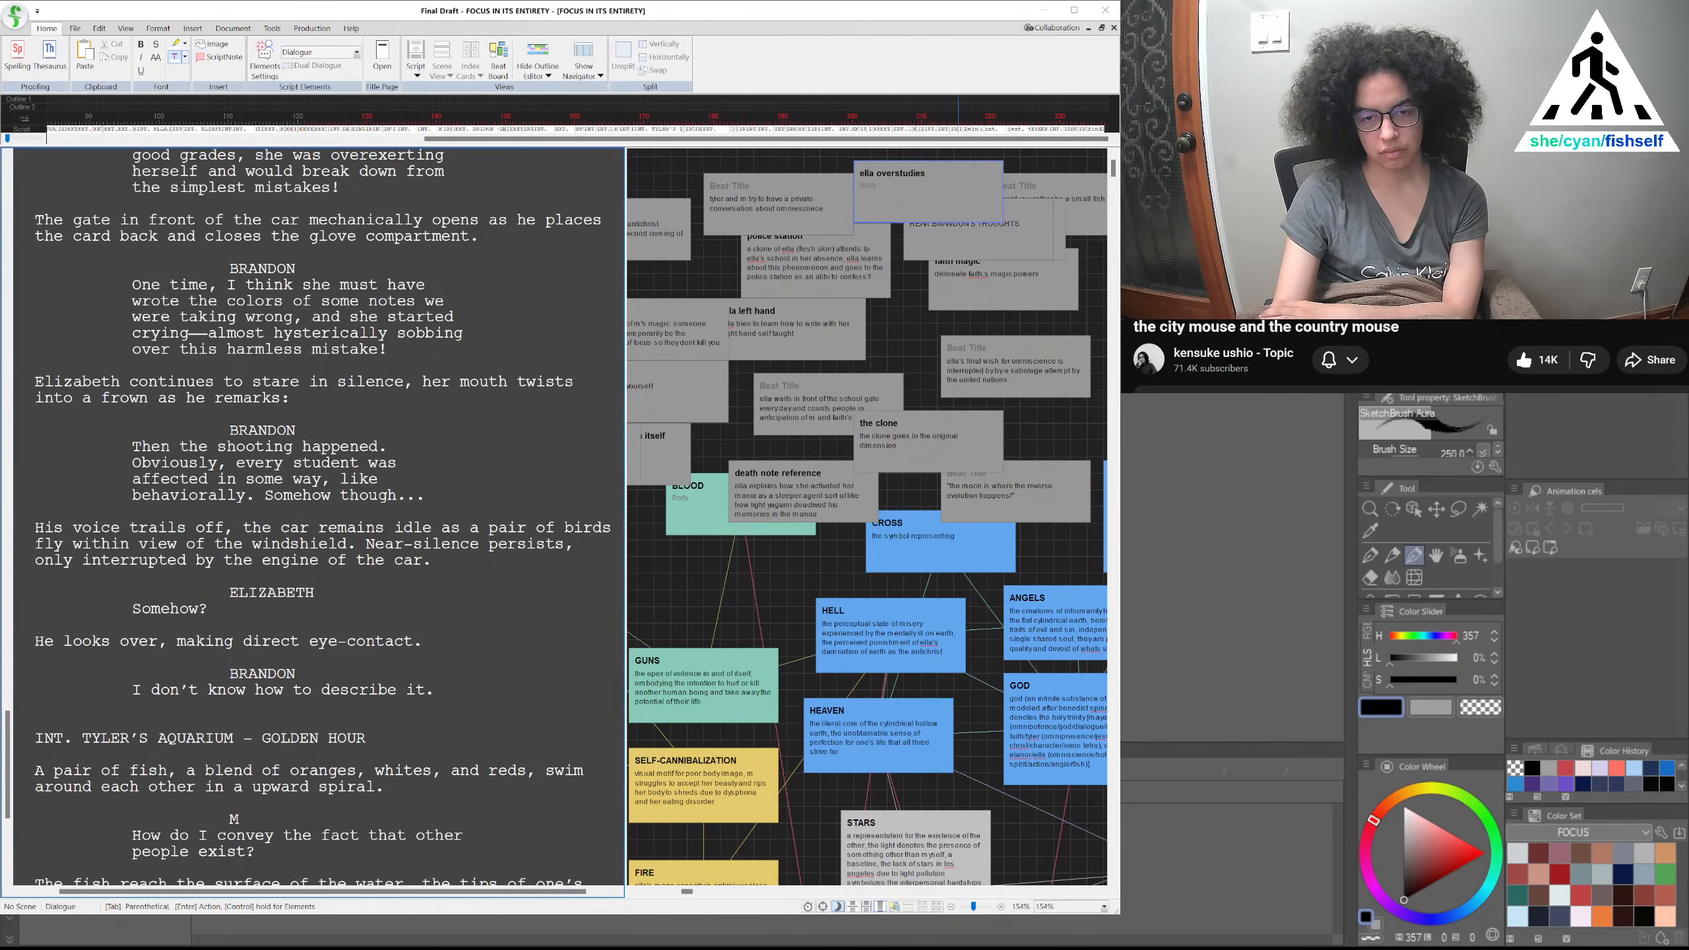
left_click(100, 687)
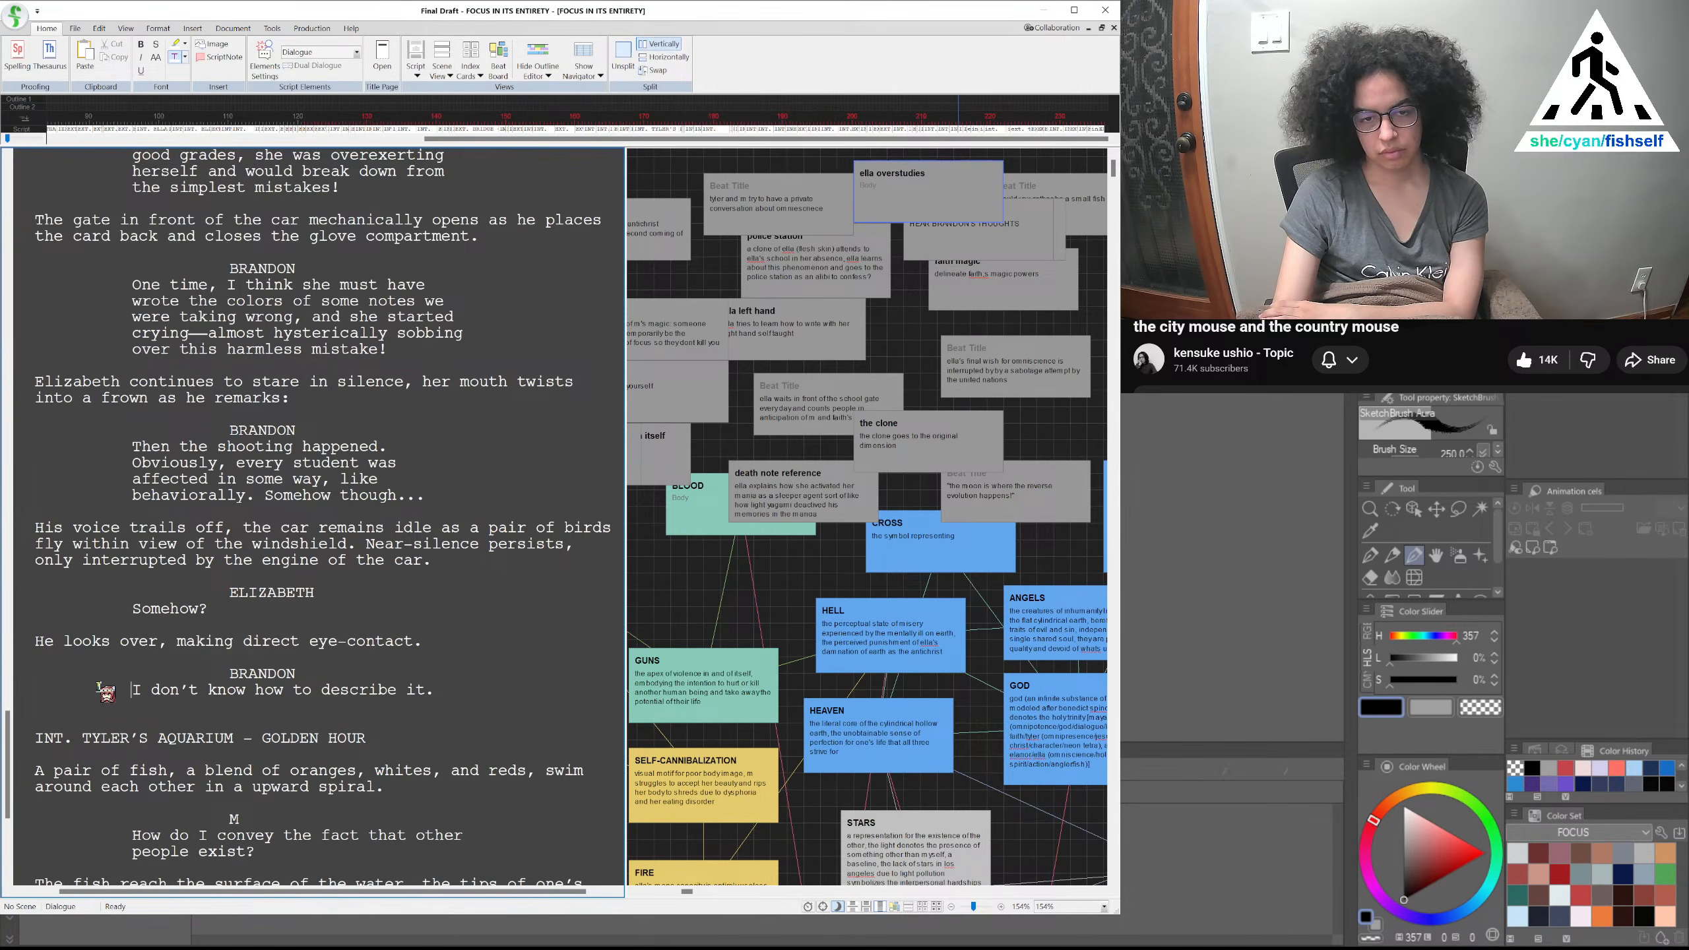
type("...")
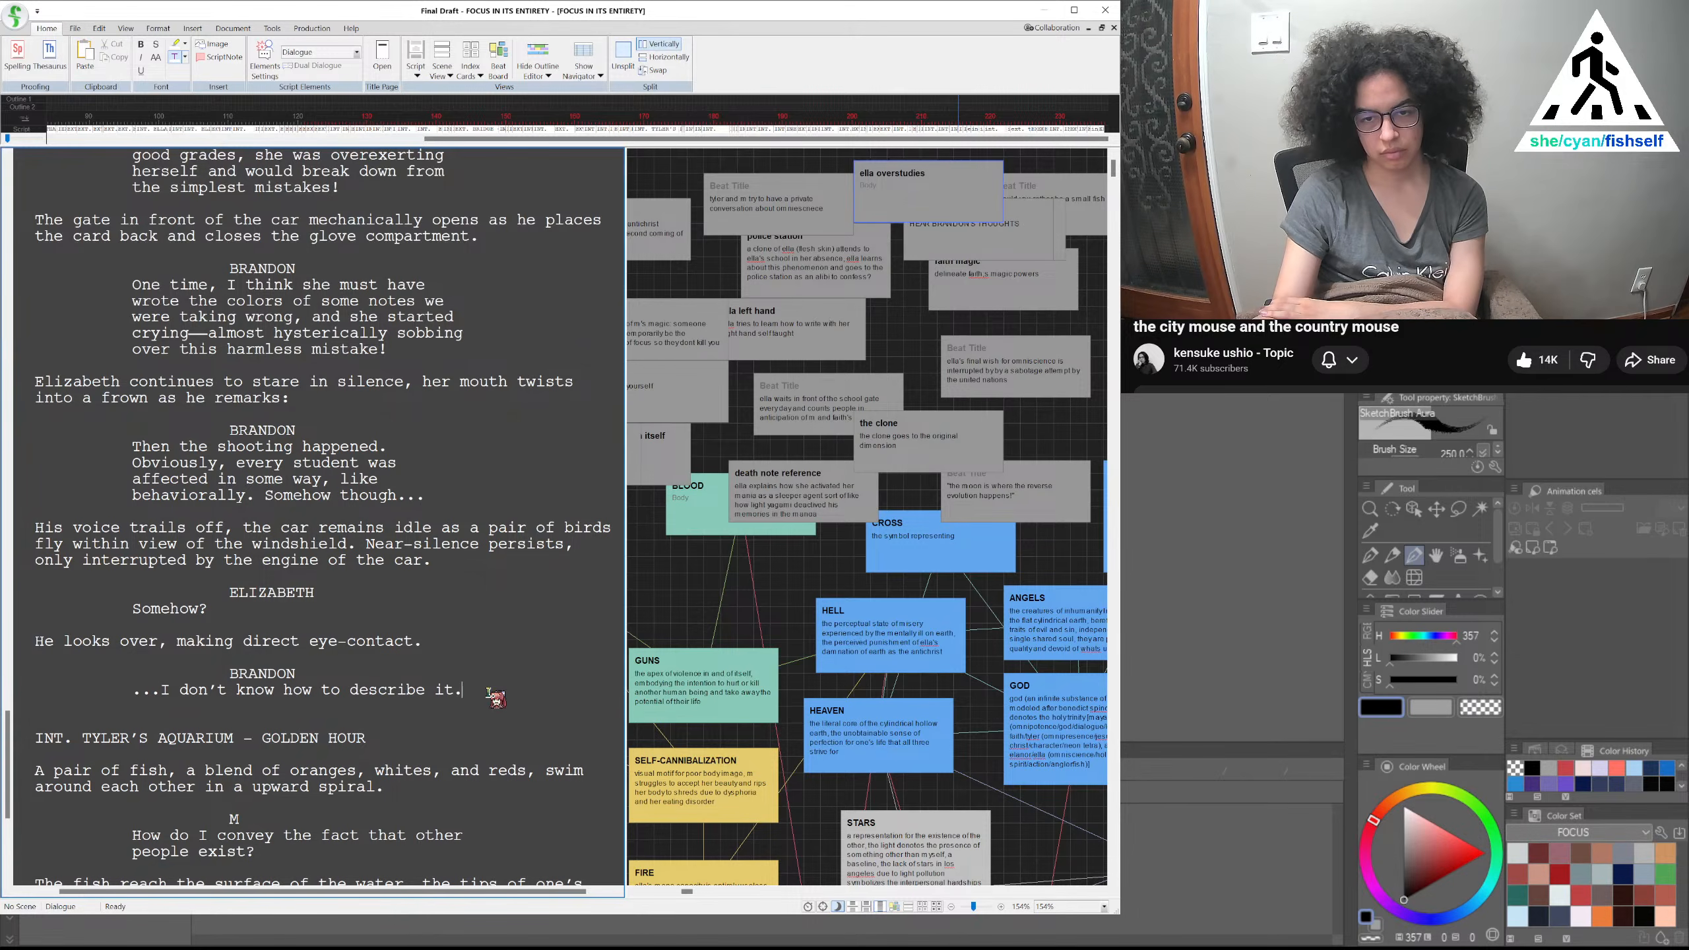
left_click(490, 642)
type("He hesitates")
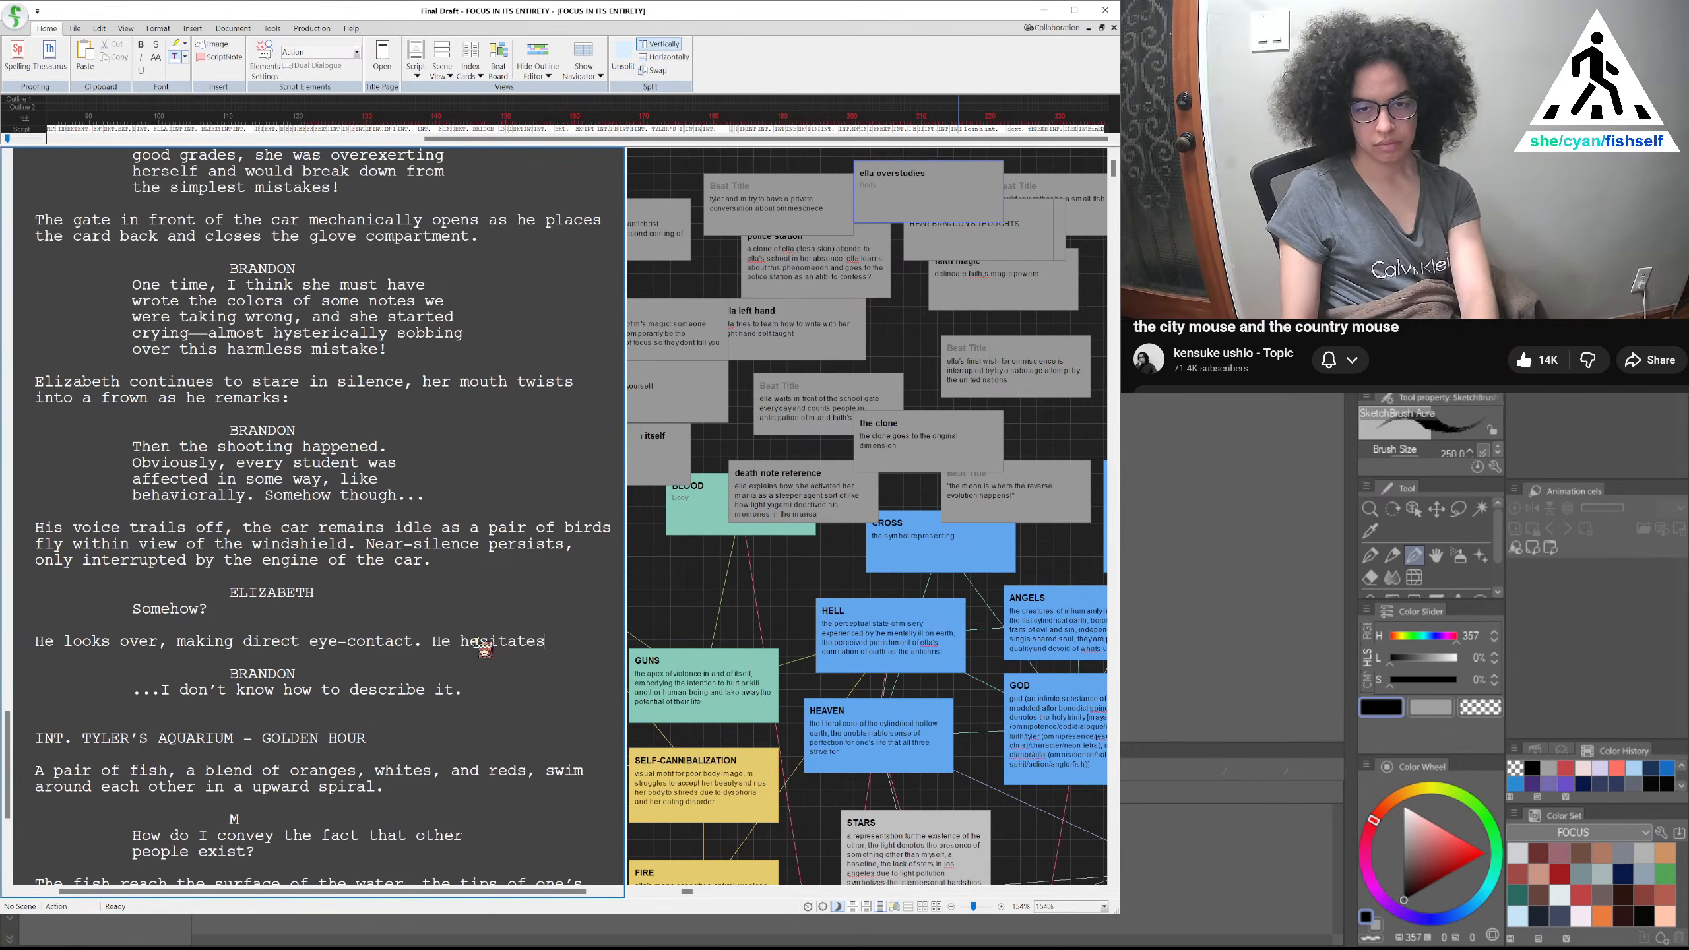
type(":")
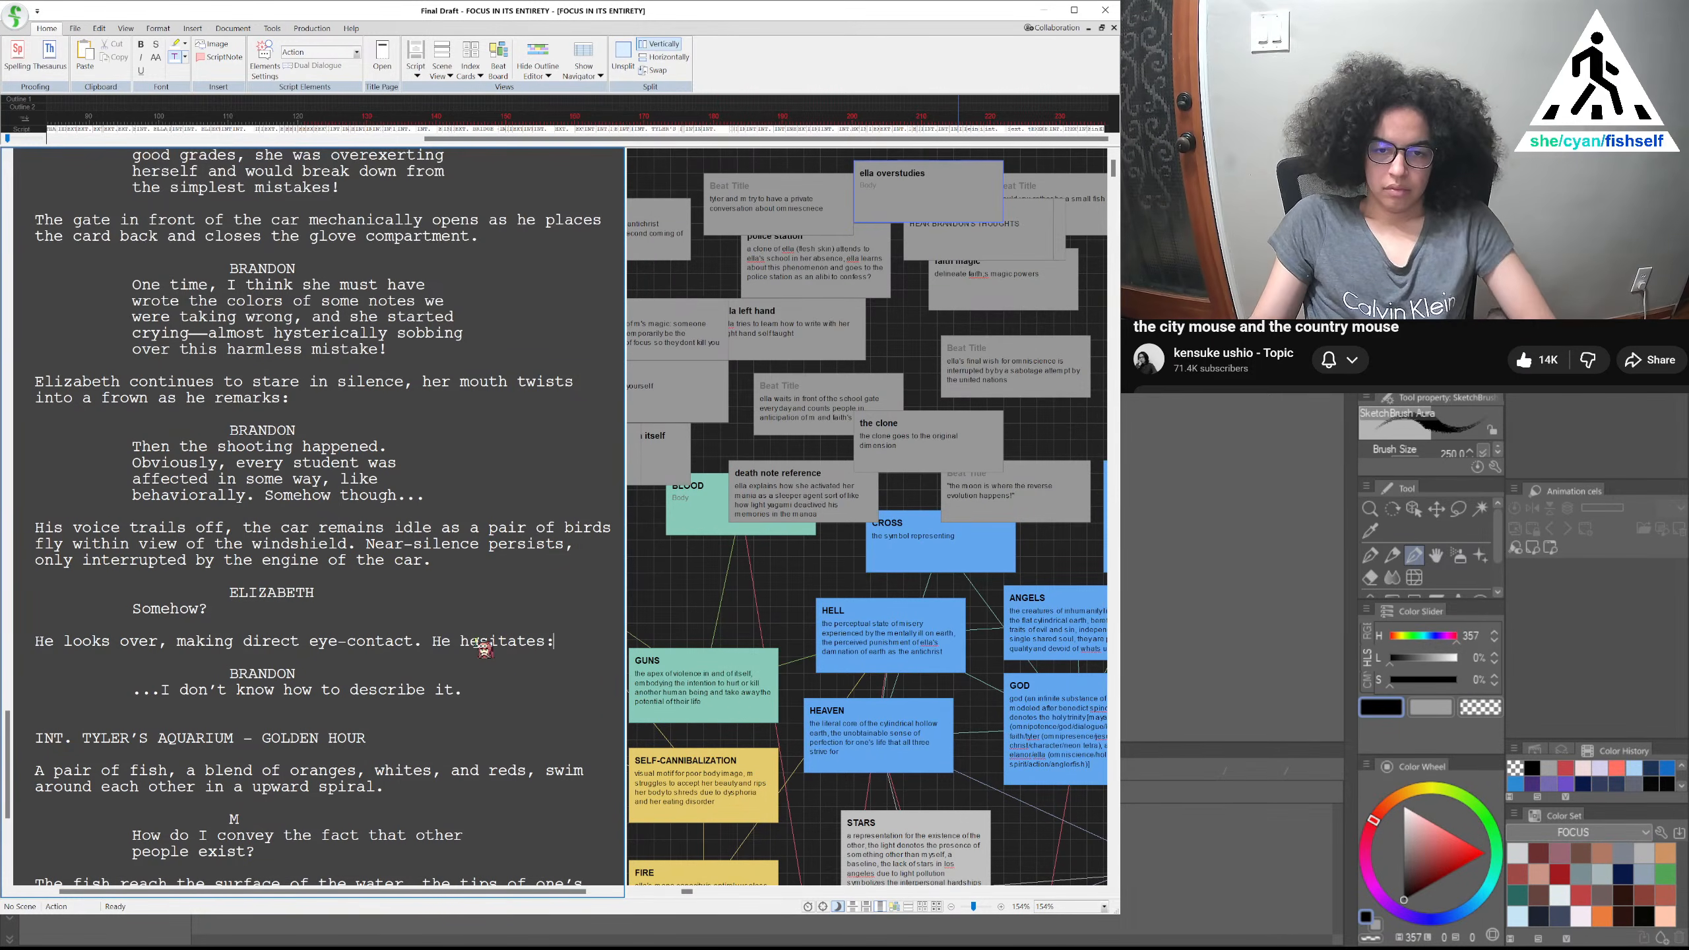
Append "But whatever was wrong," to Brandon's last dialogue and insert a comma after its opening "...I"
left_click(511, 691)
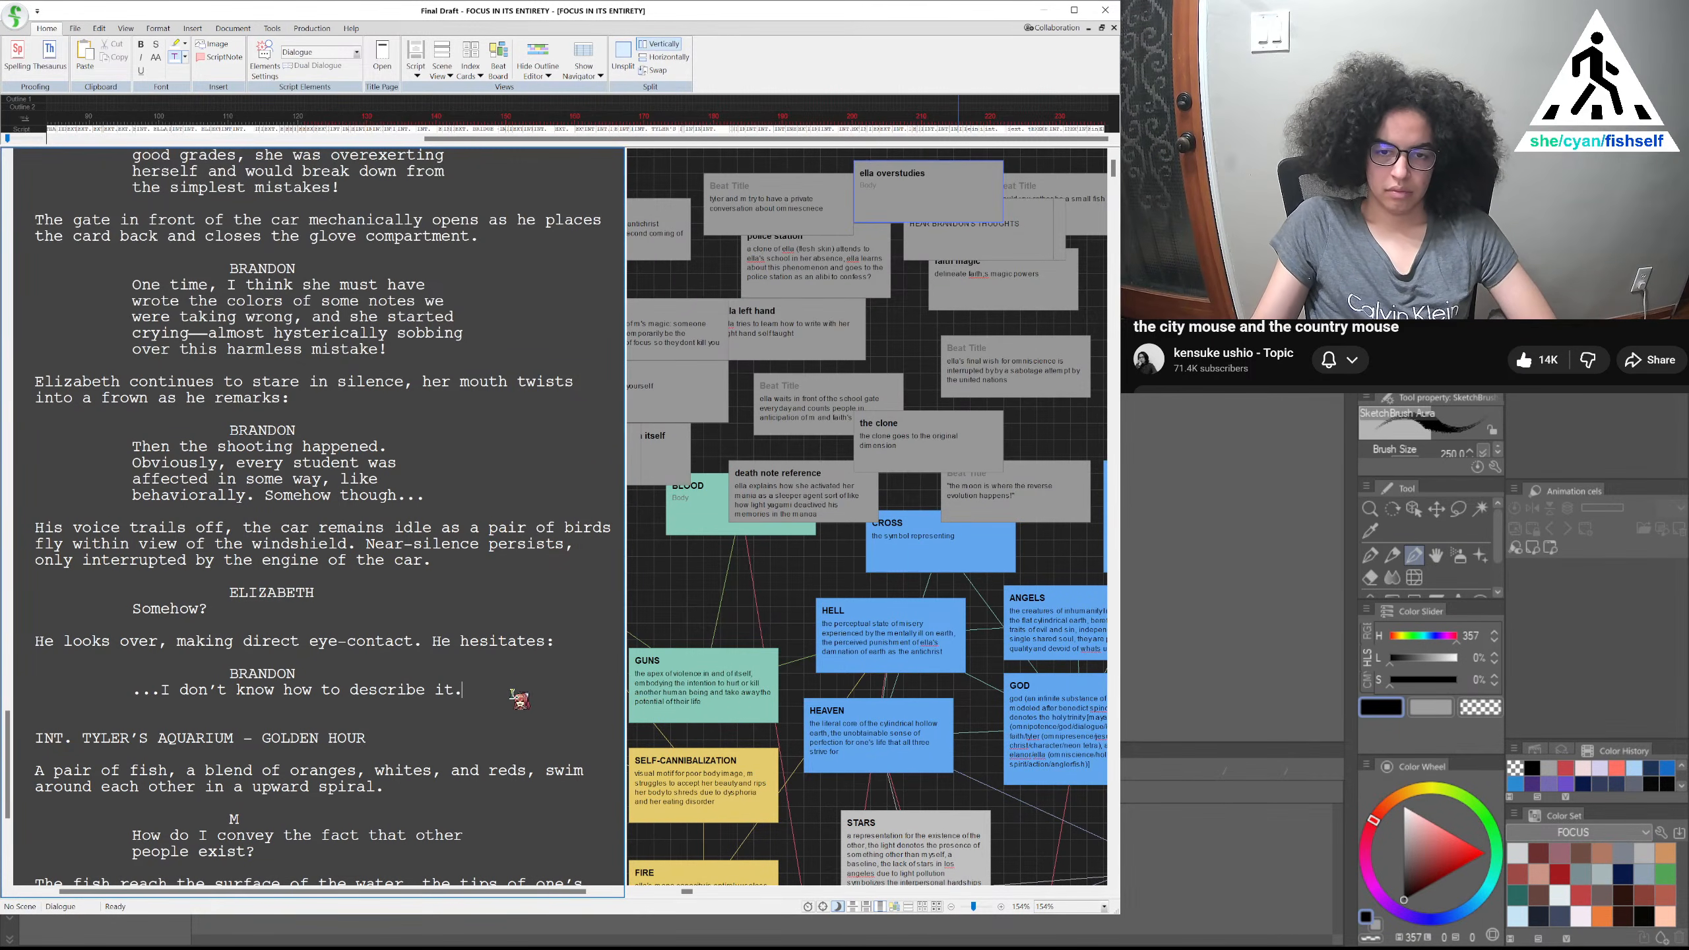
key("shift+Return")
type("But")
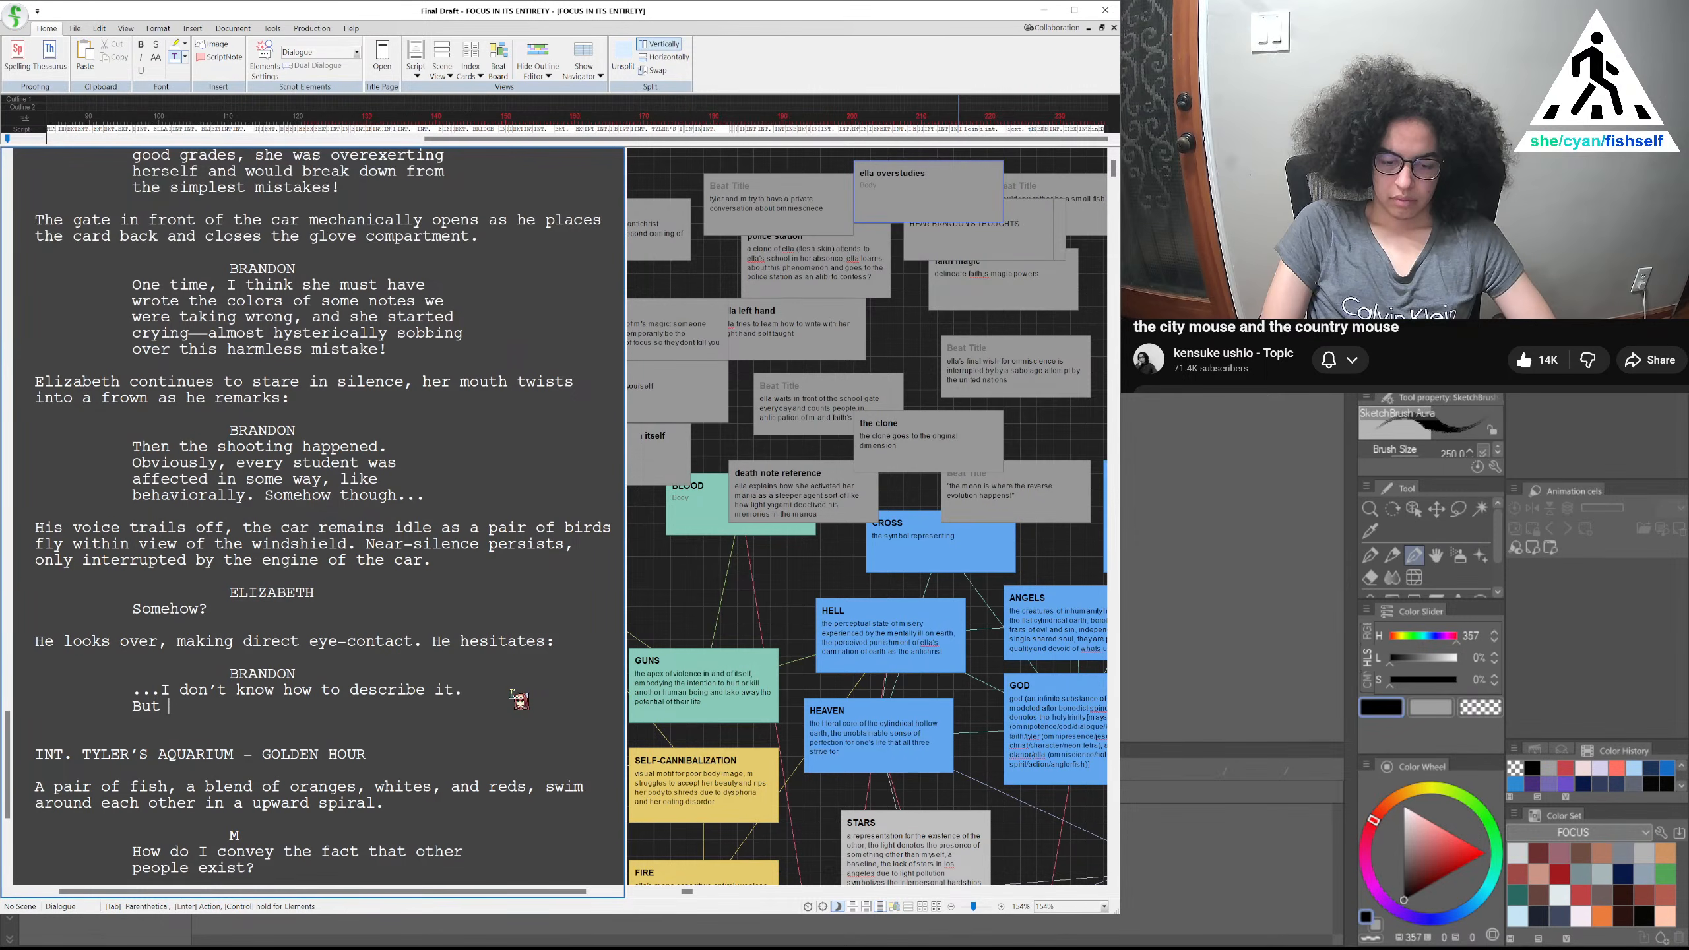
type("whatever was wrong, it")
key("BackSpace")
key("BackSpace")
key("BackSpace")
key("BackSpace")
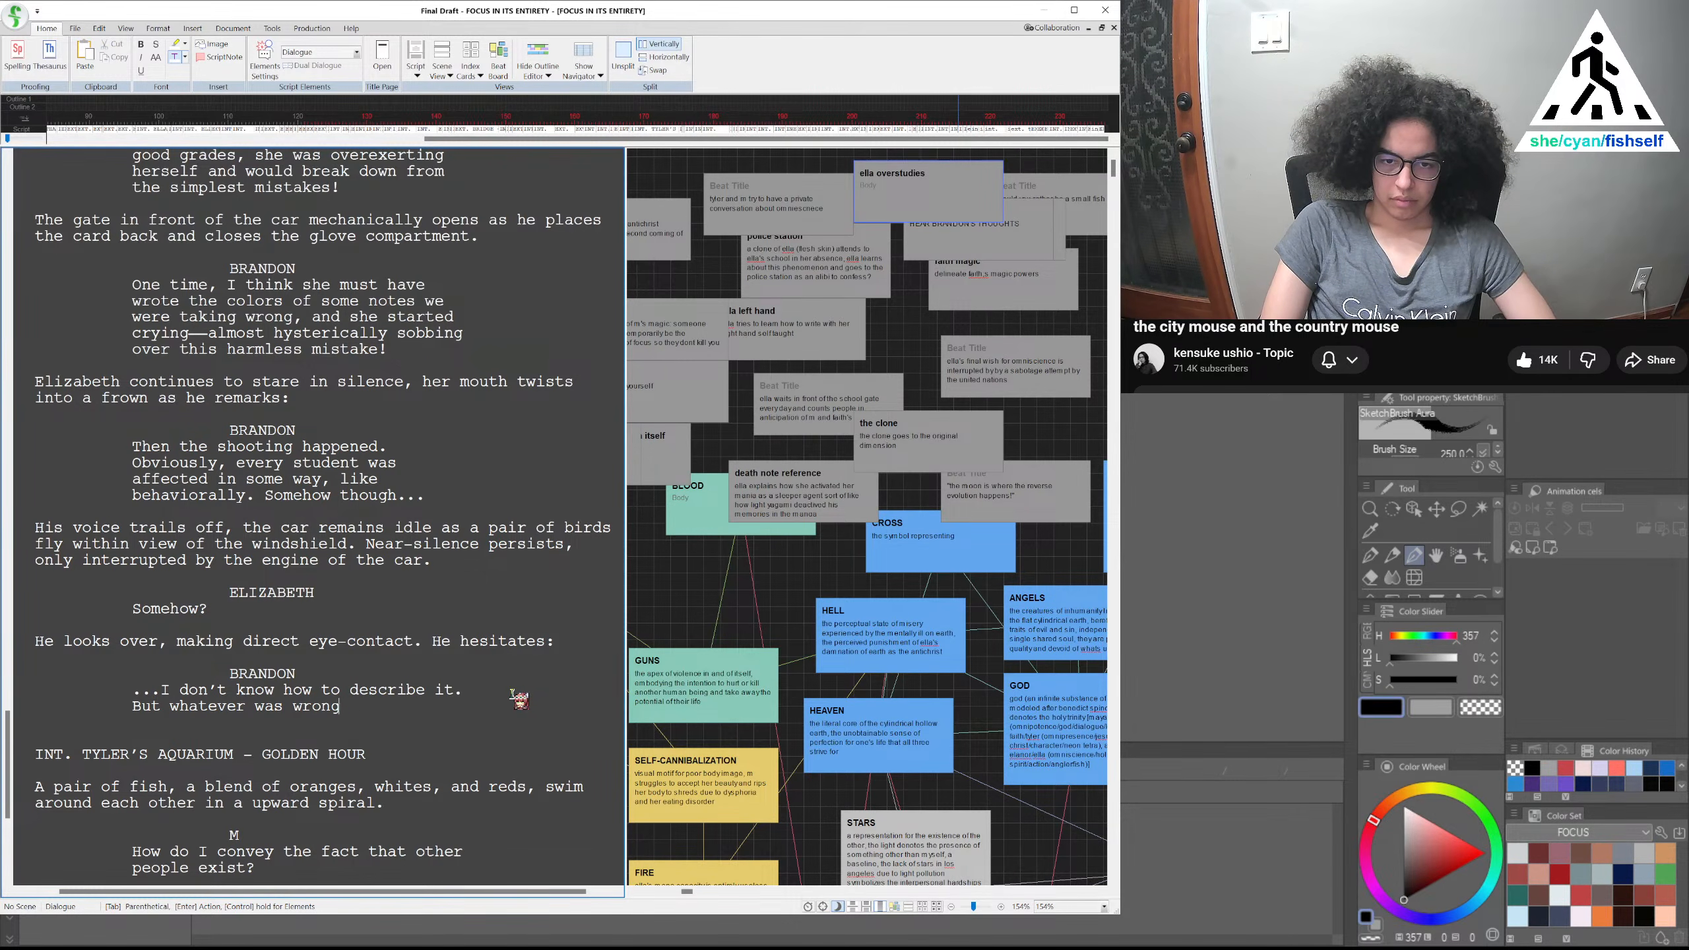
key("BackSpace")
key("BackSpace")
key("BackSpace")
key("BackSpace")
key("BackSpace")
key("BackSpace")
type("wrong,")
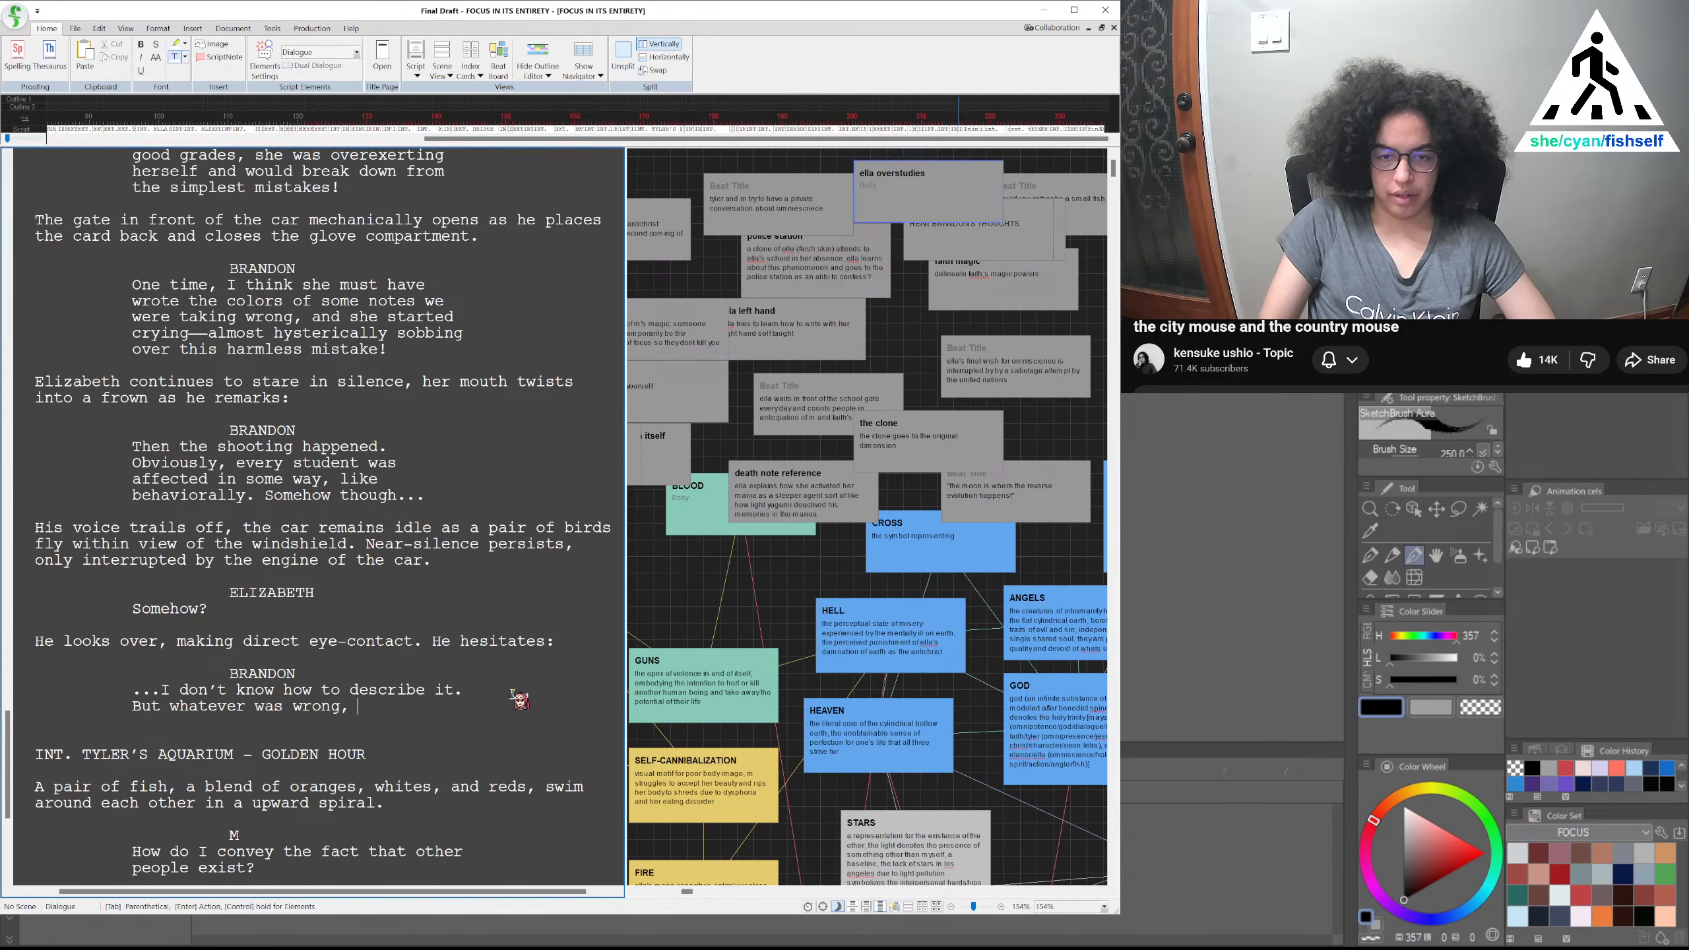
left_click(170, 691)
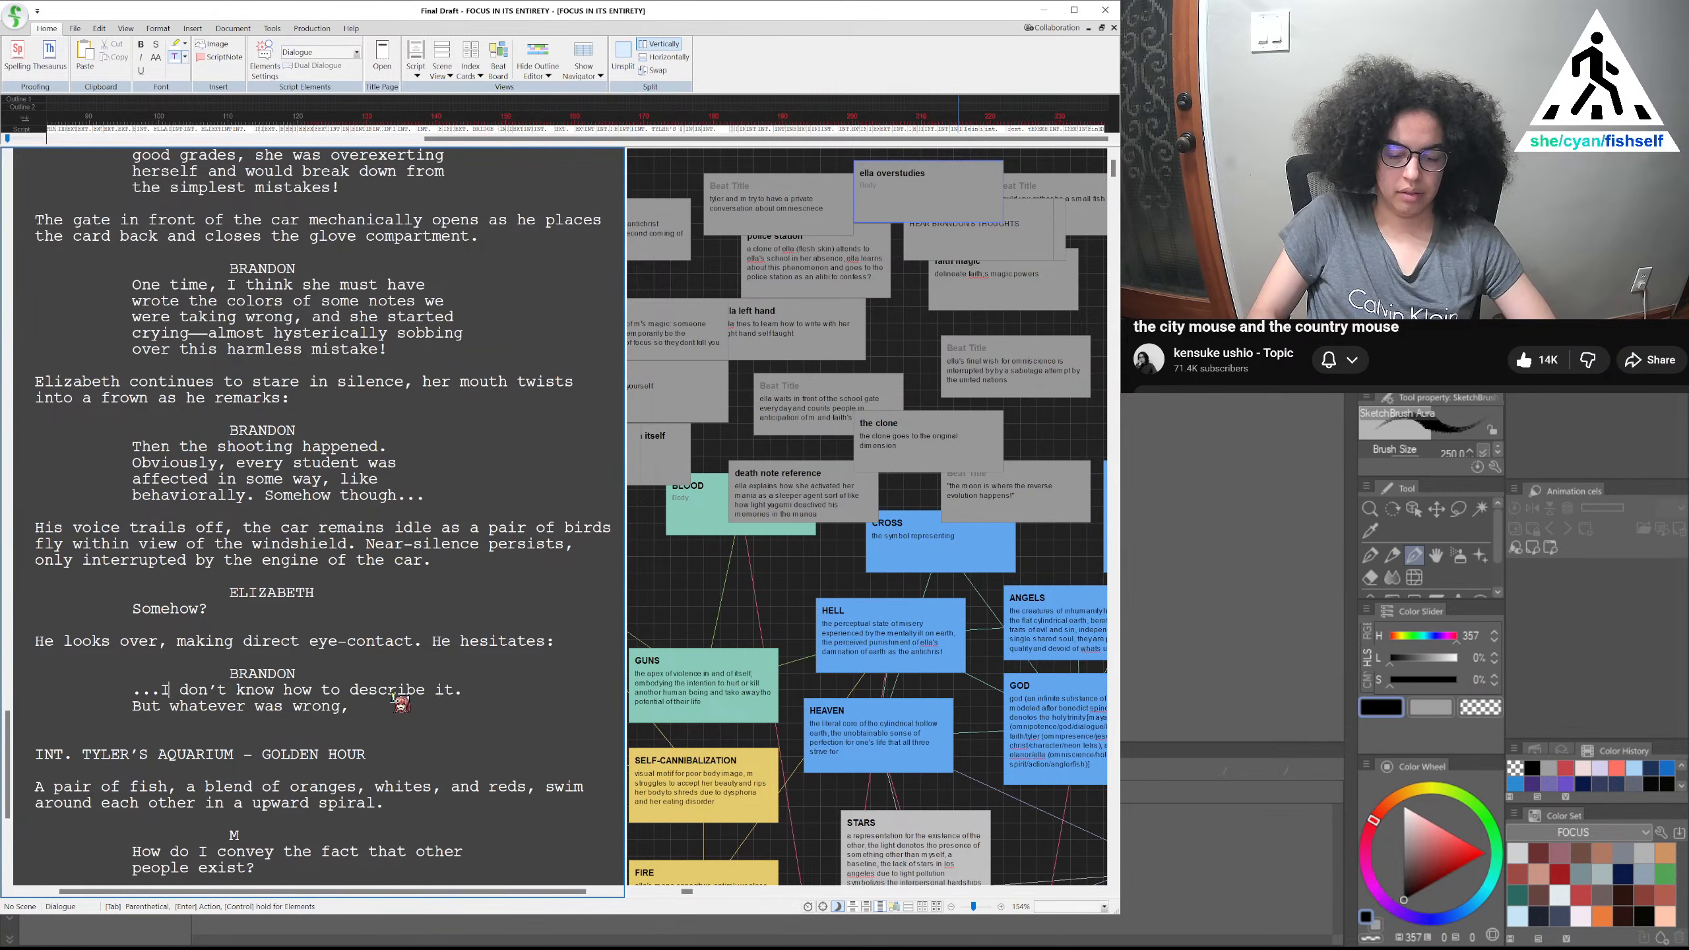
type(",")
left_click(408, 707)
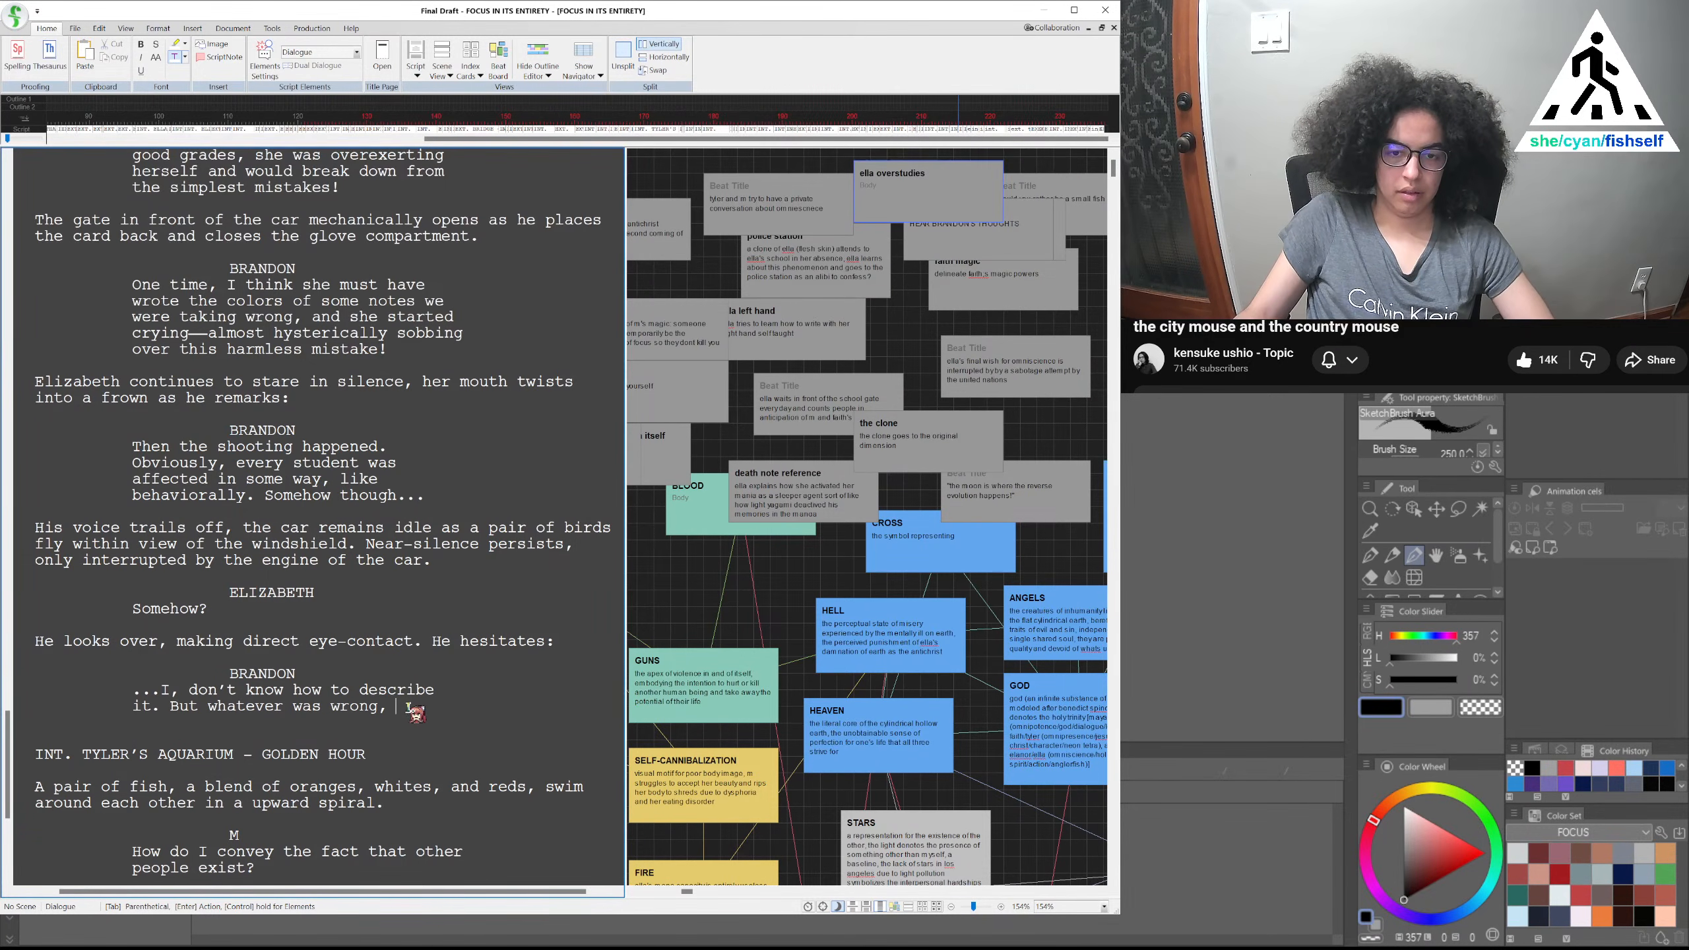
type("whatever h")
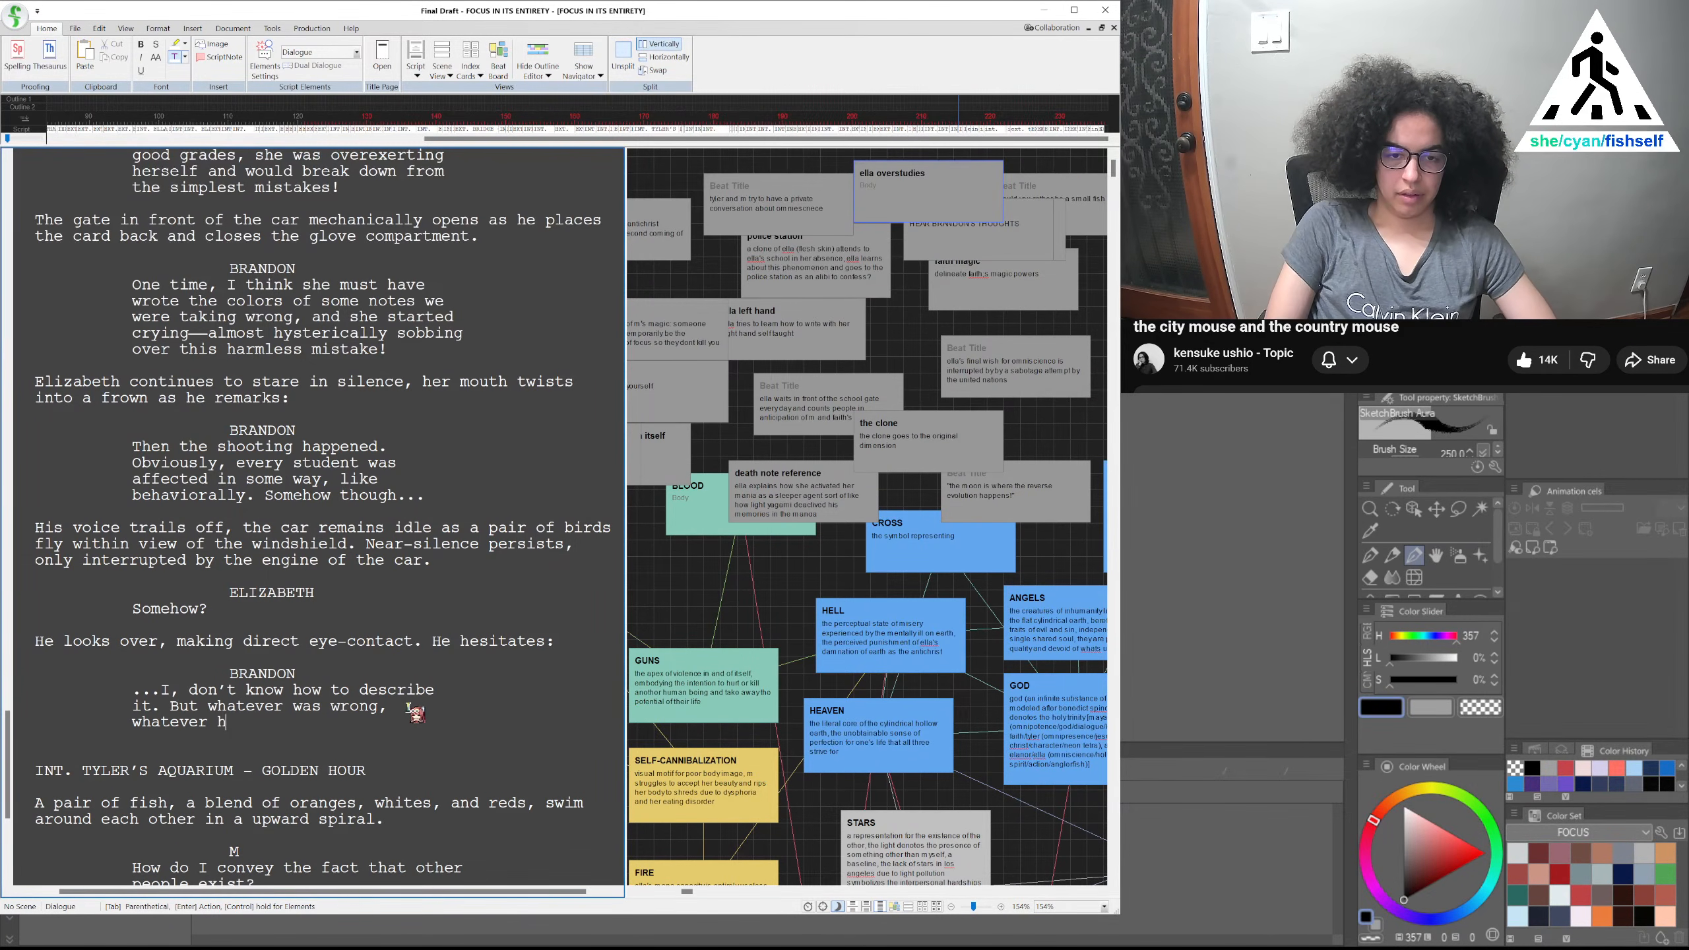
type("ad")
key("BackSpace")
key("BackSpace")
key("BackSpace")
key("BackSpace")
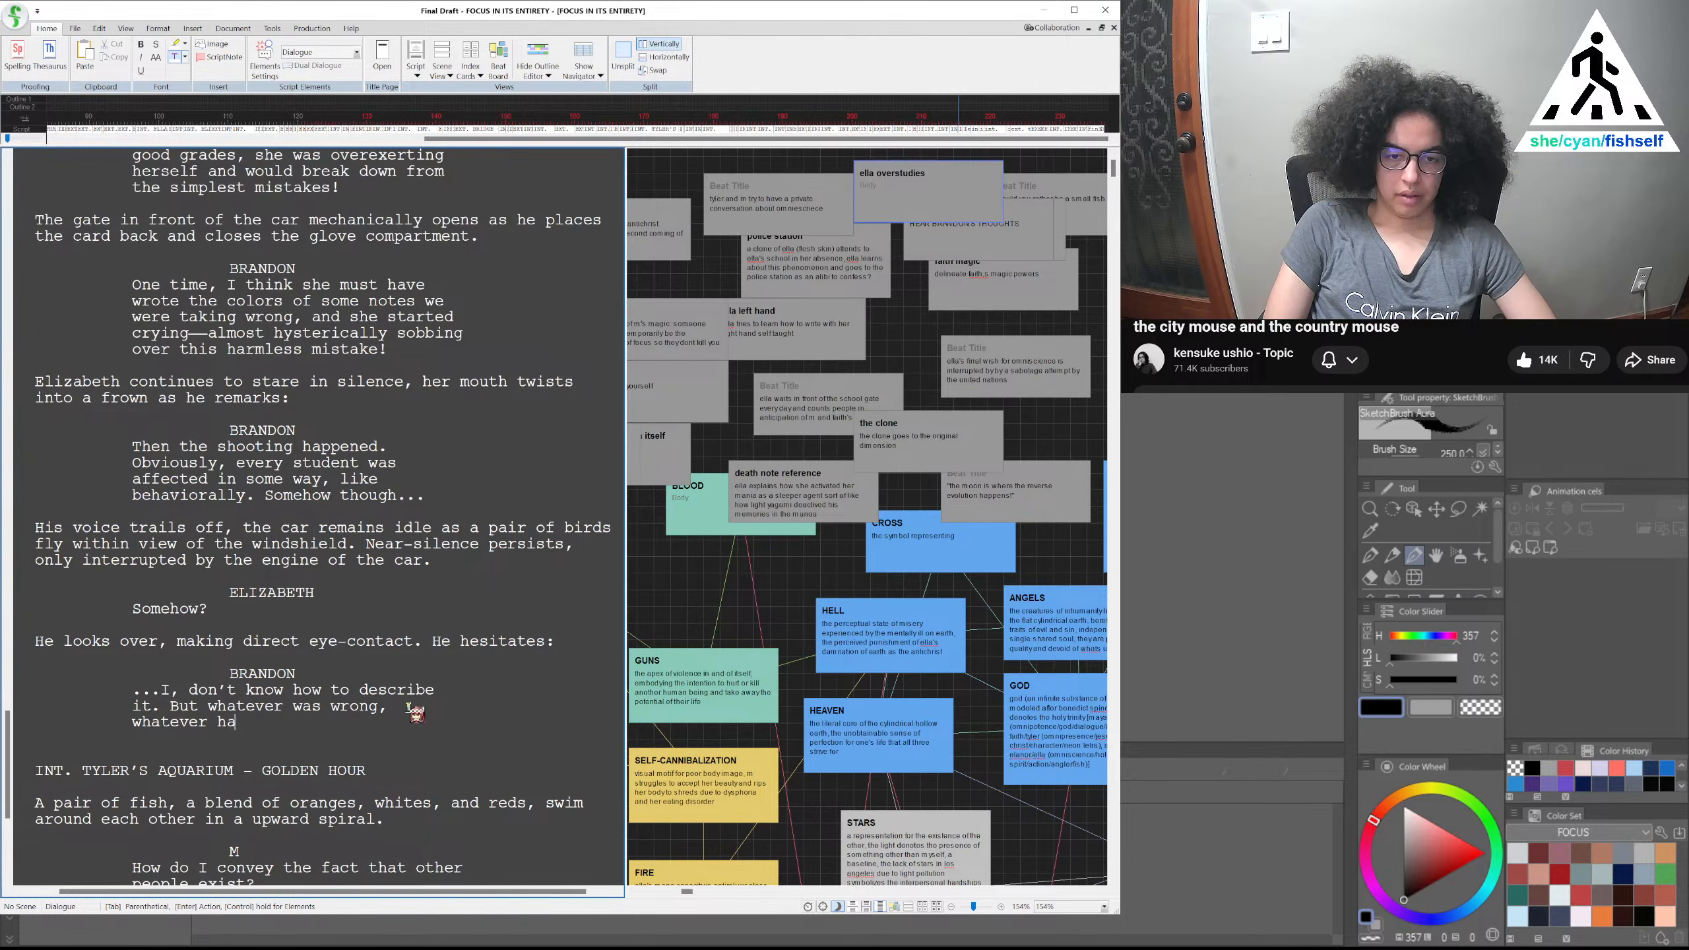
key("BackSpace")
key("BackSpace")
key("BackSpace")
key("BackSpace")
key("BackSpace")
key("BackSpace")
key("BackSpace")
key("BackSpace")
key("BackSpace")
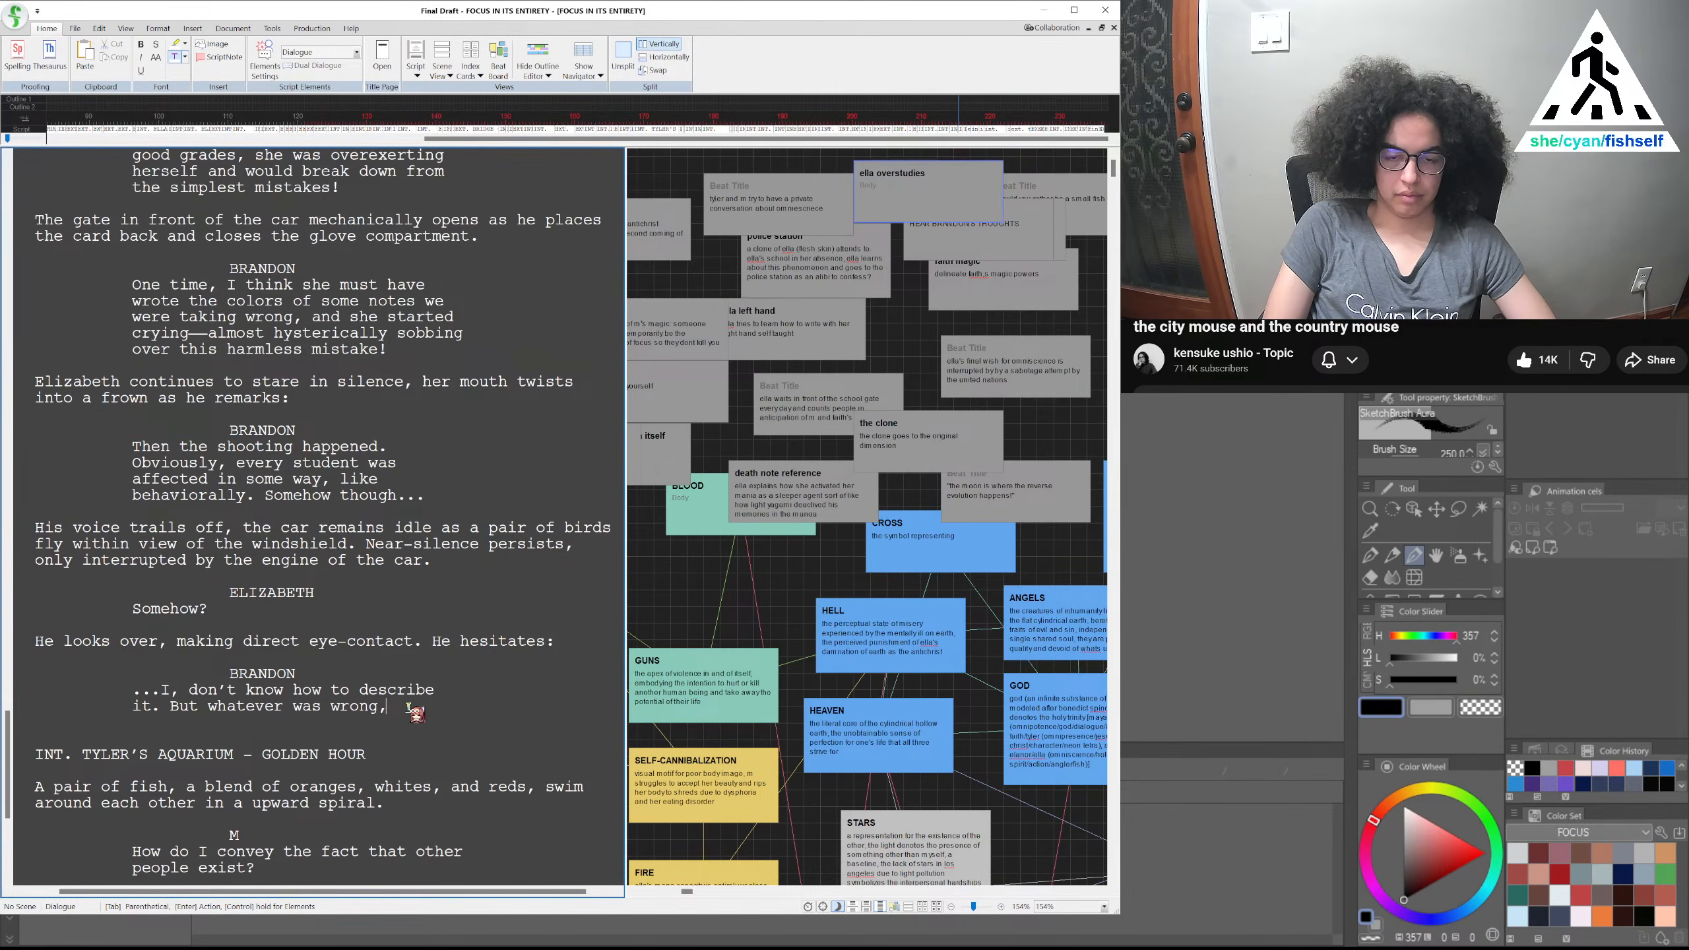
Continue Brandon's dialogue with "it went away. I thought this was good, but she lost the light in her eyes."
type("it went away.")
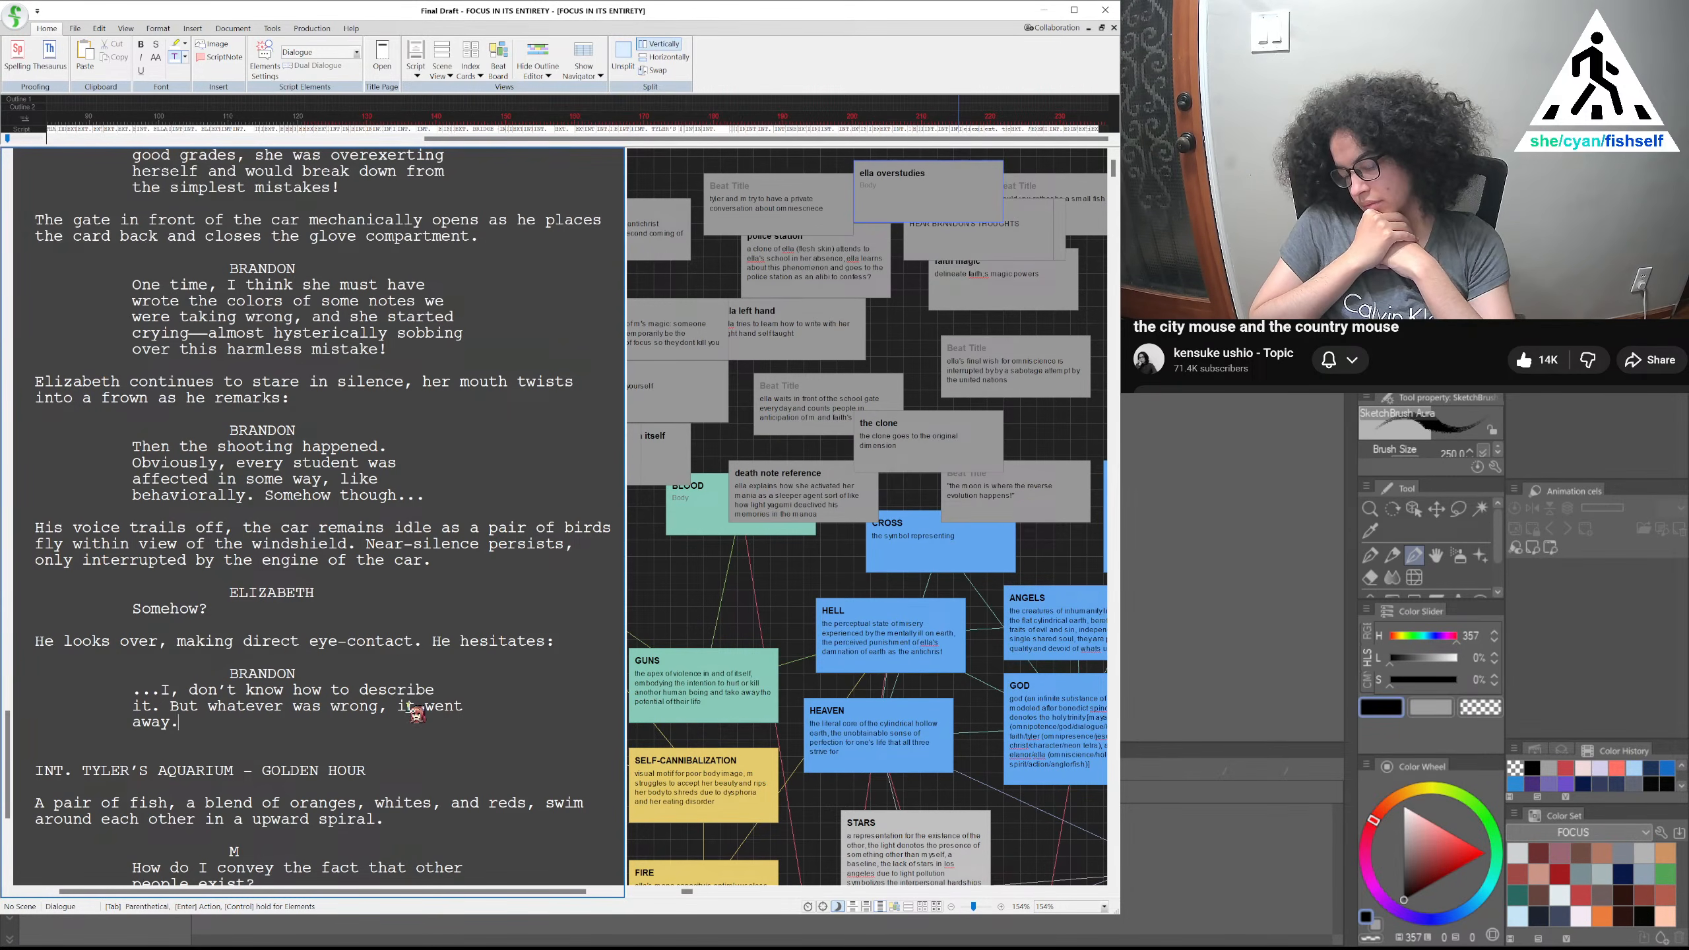
type("I ")
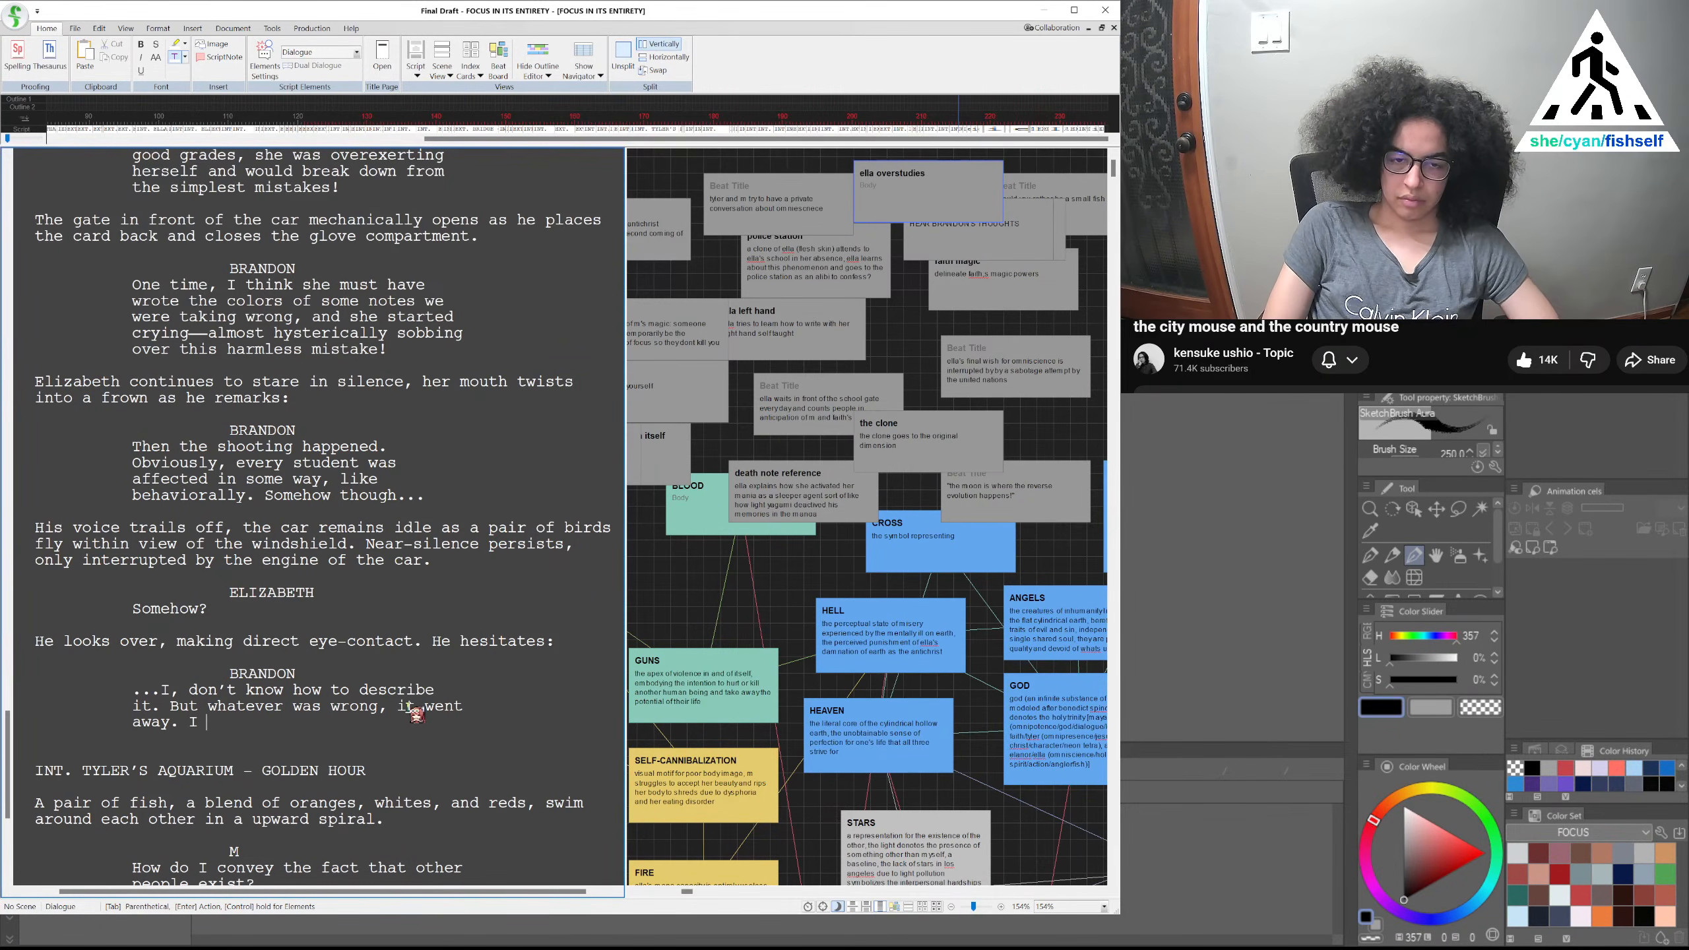
type("thought this was good, but i")
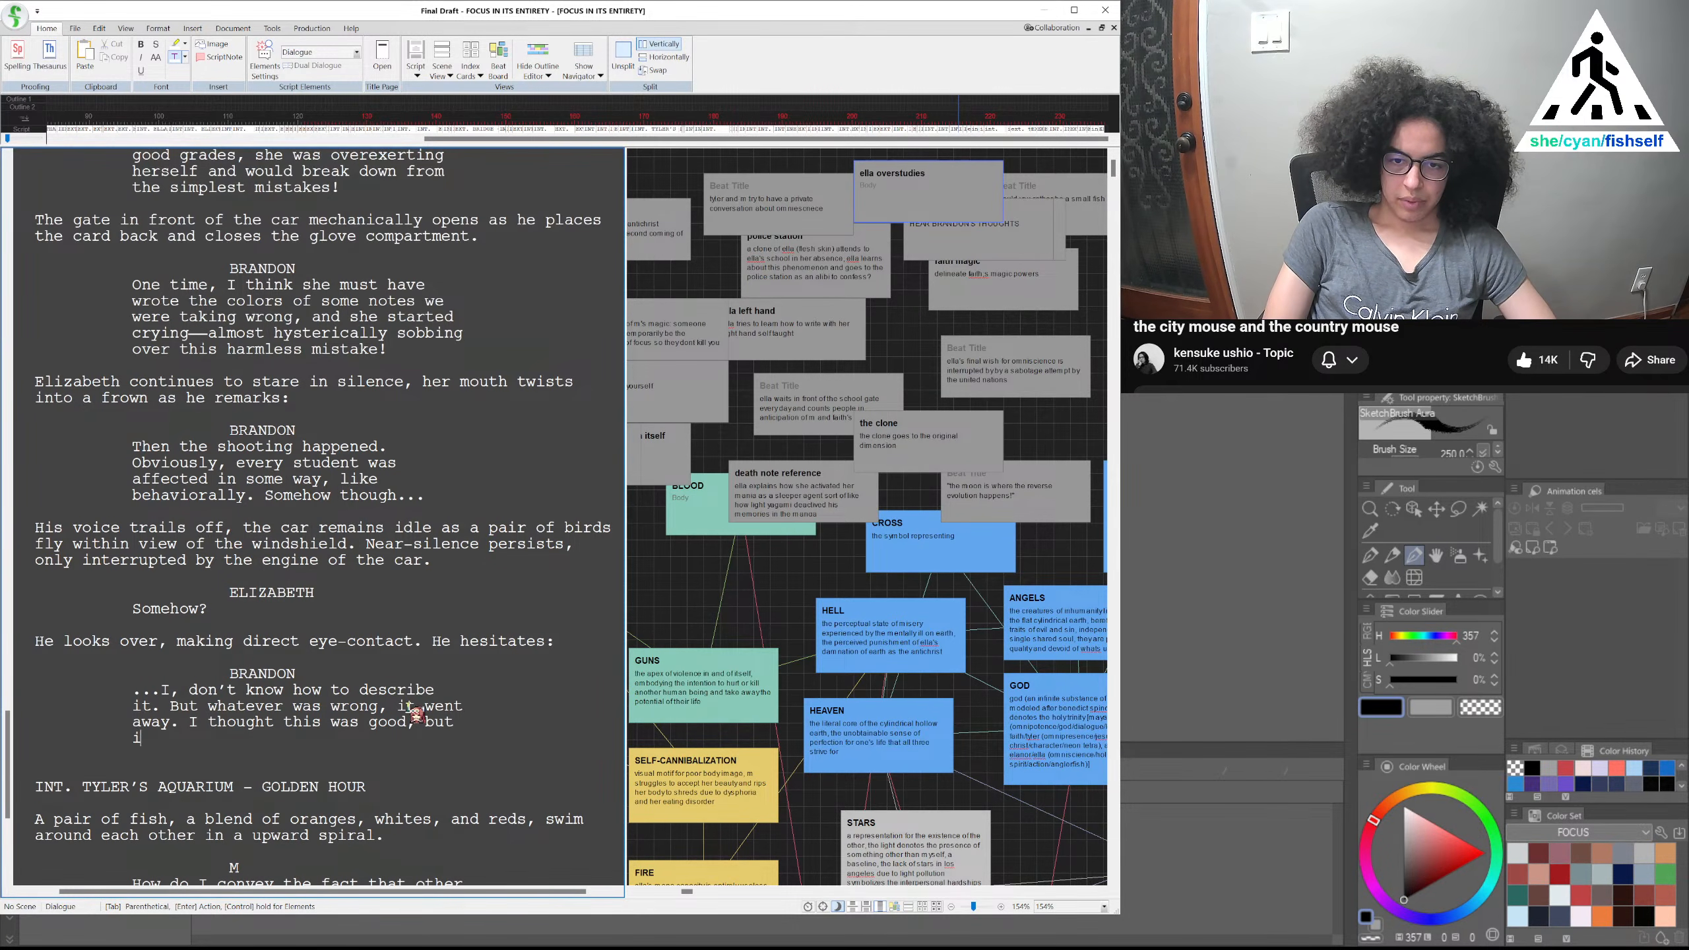
key("BackSpace")
type("she lost the light in her eyes.")
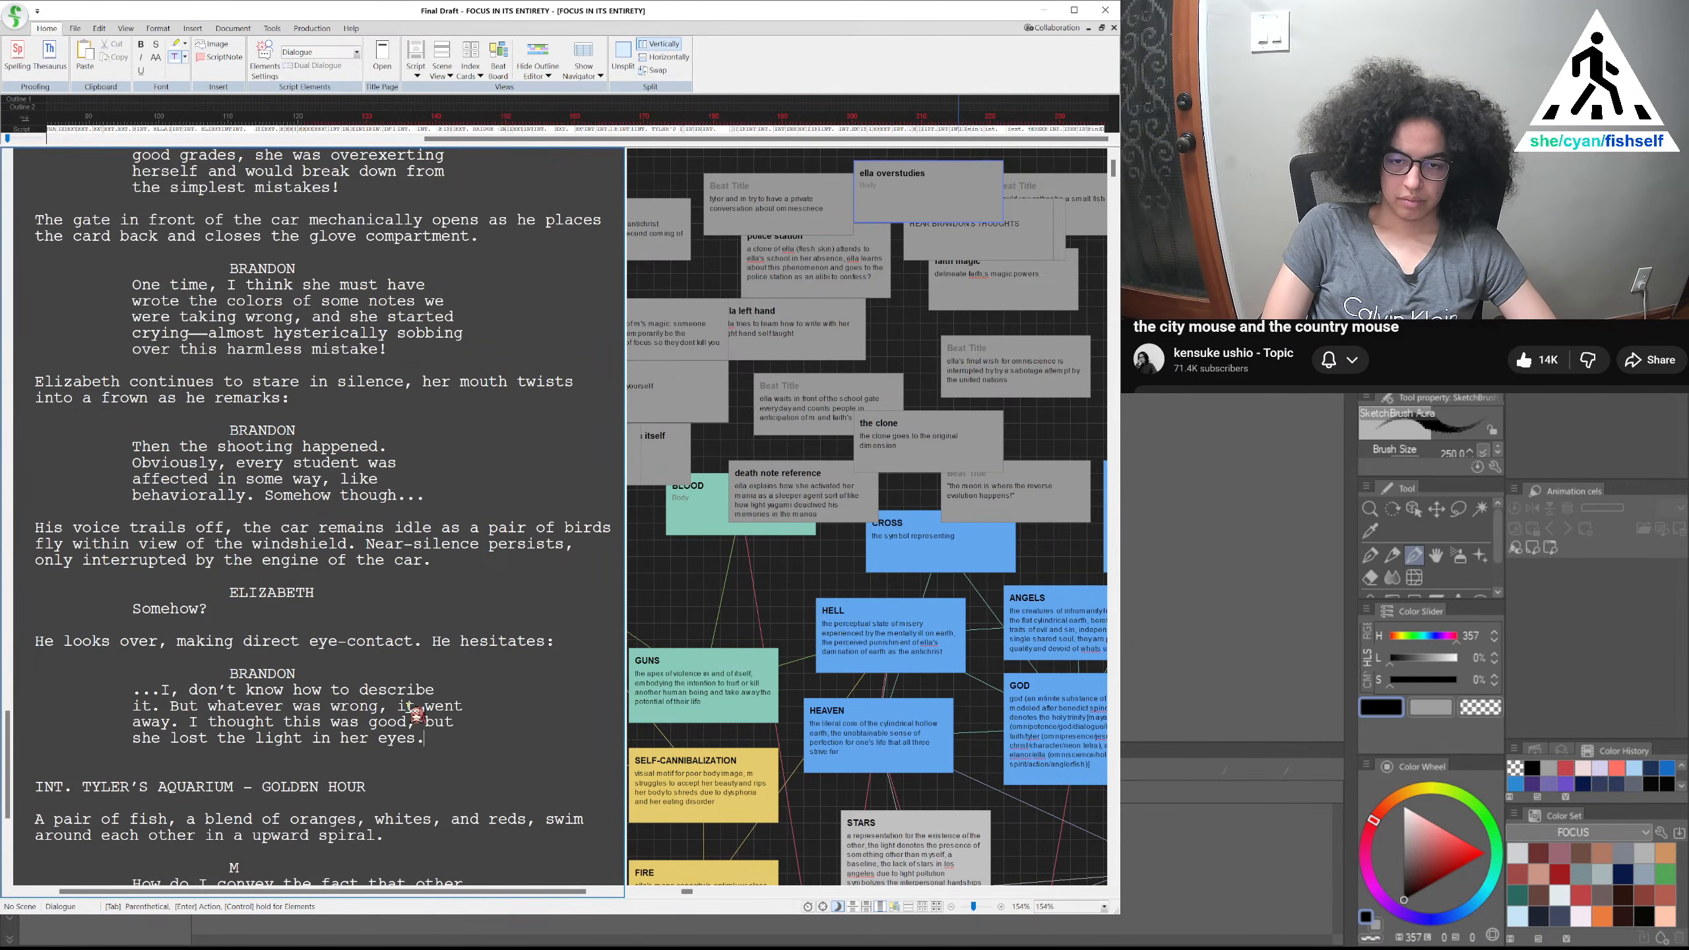
type(" Her friend came up")
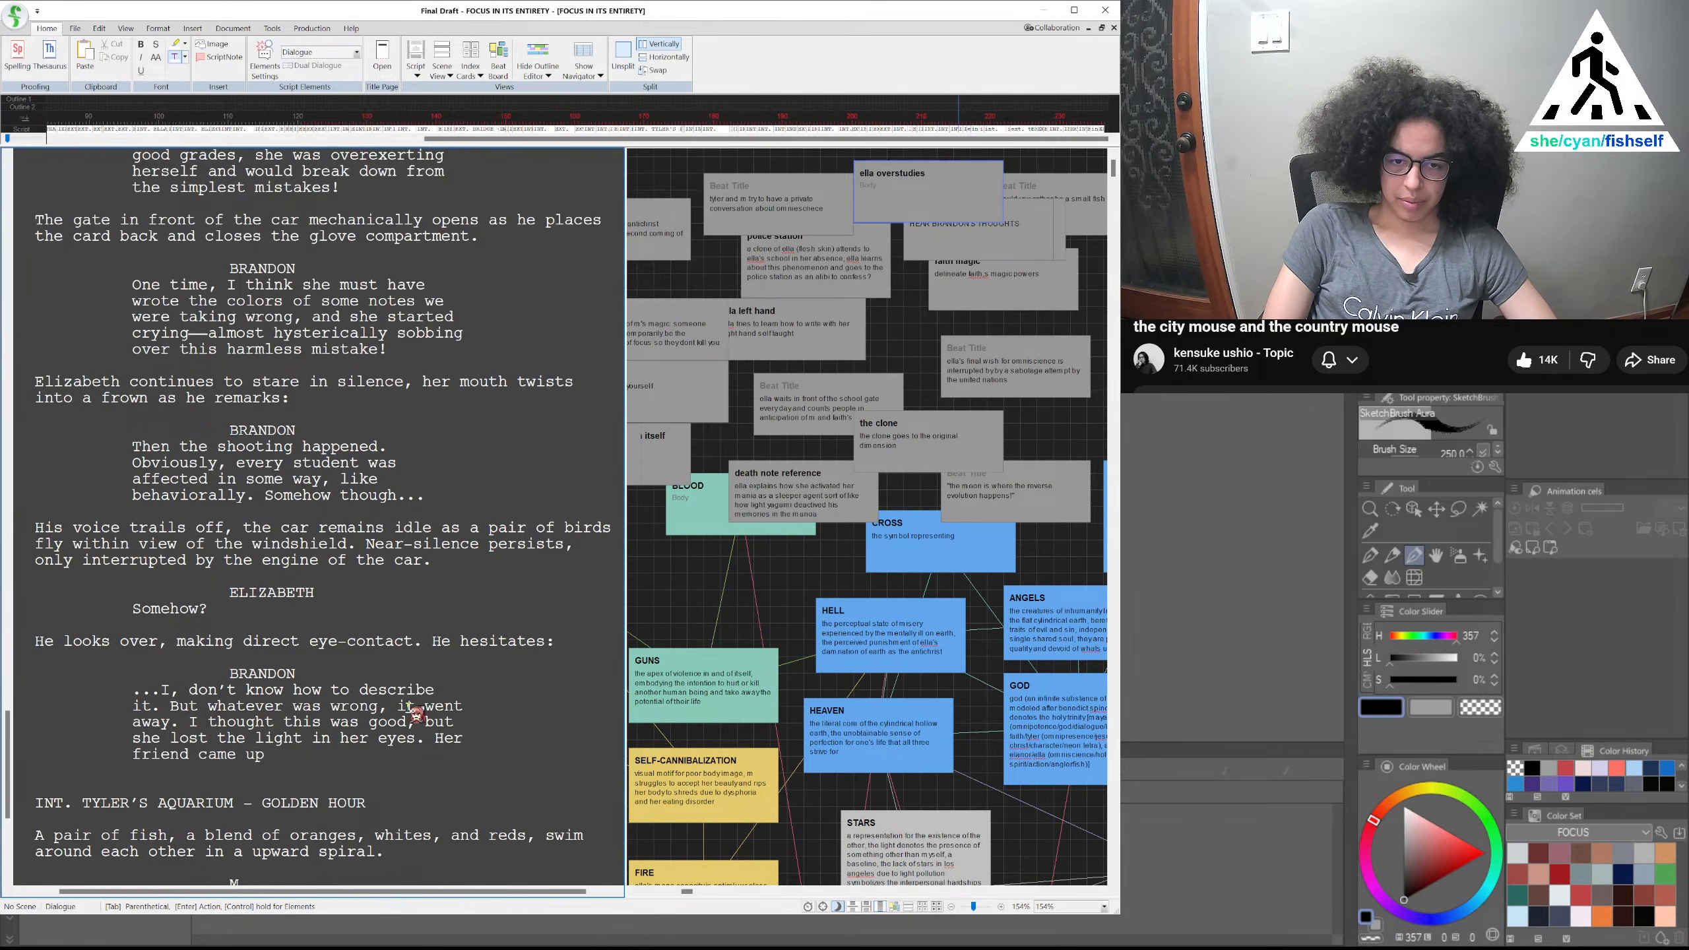
type(" to me tocsome")
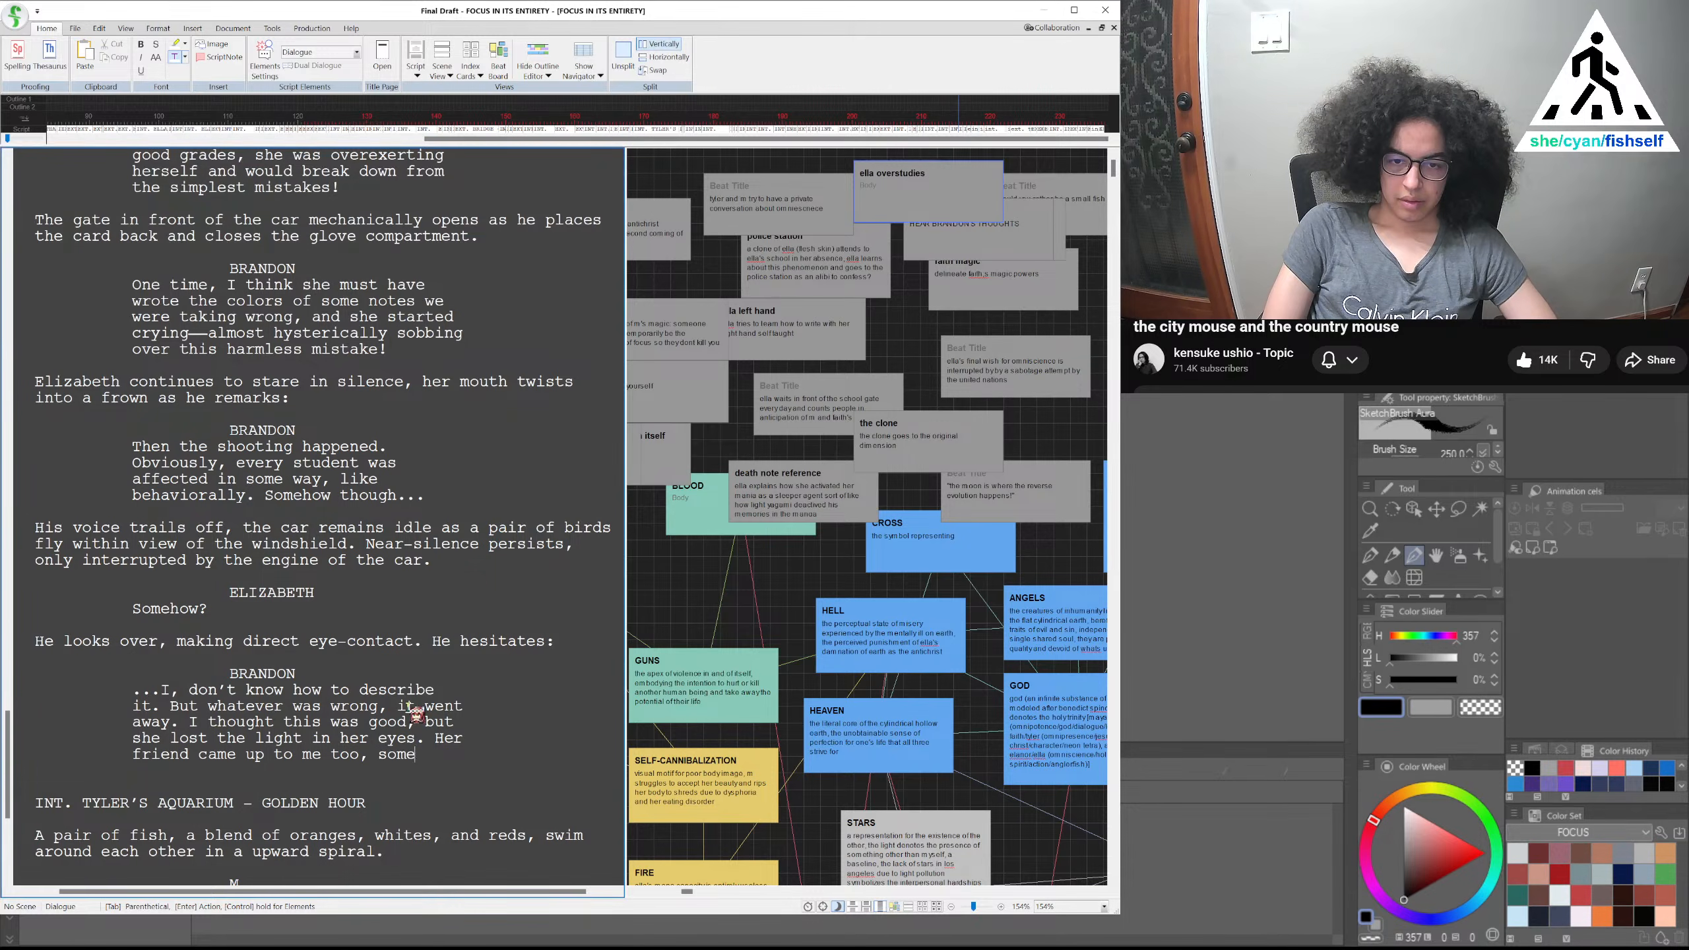
type("thing about")
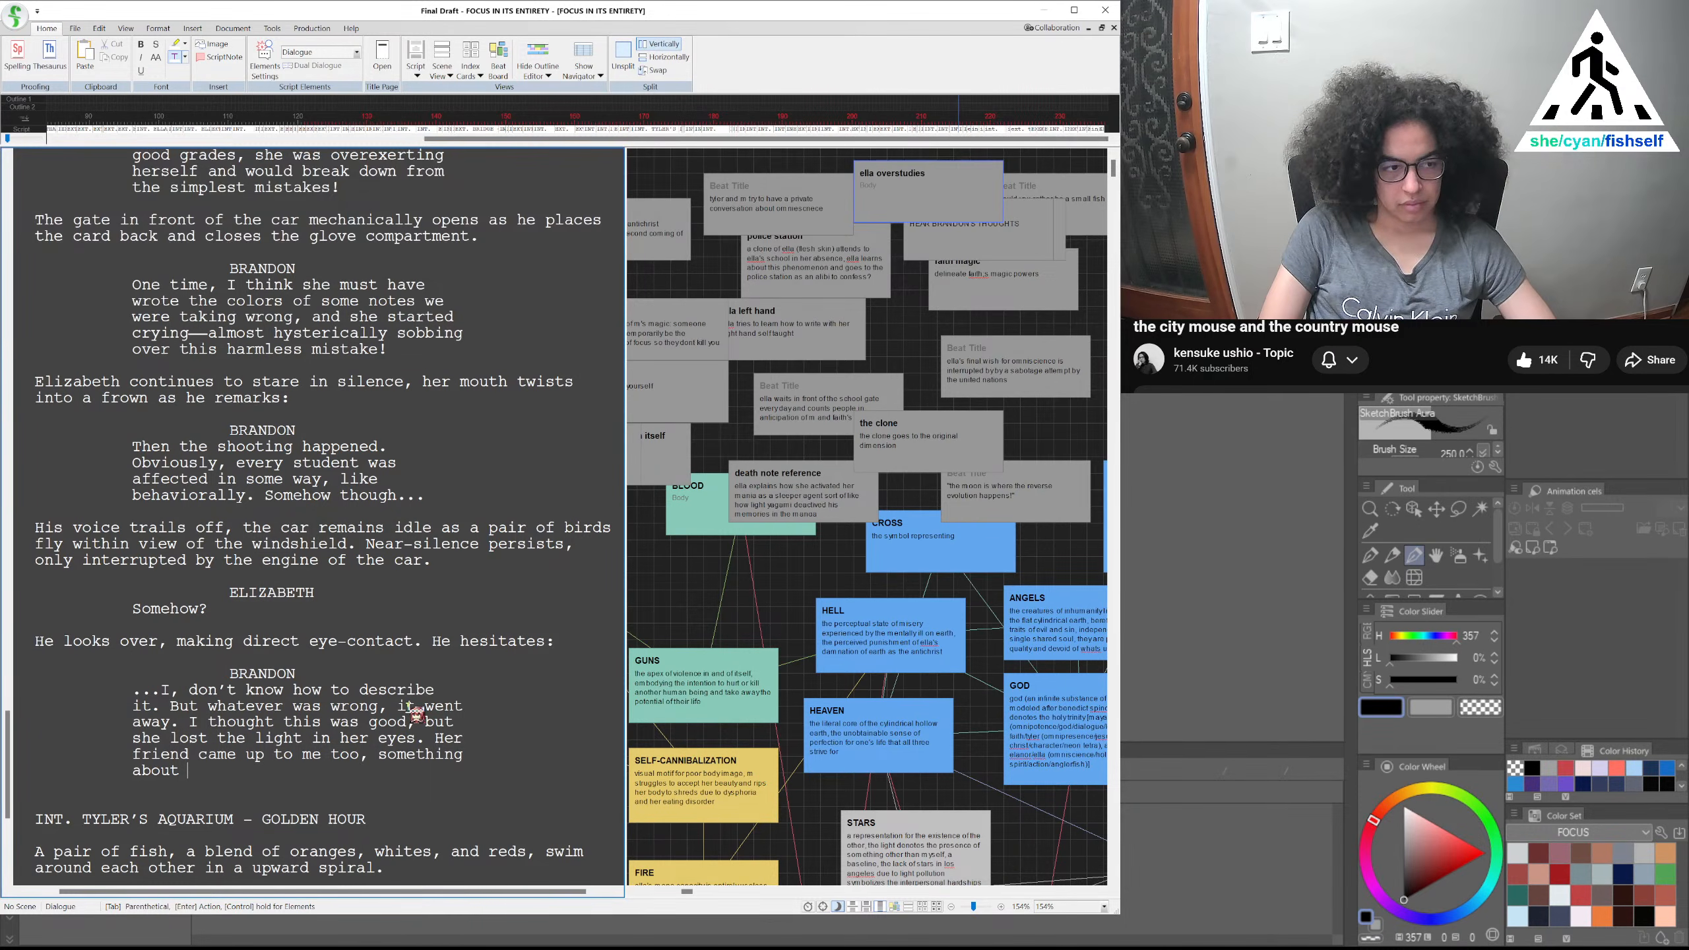
type("them")
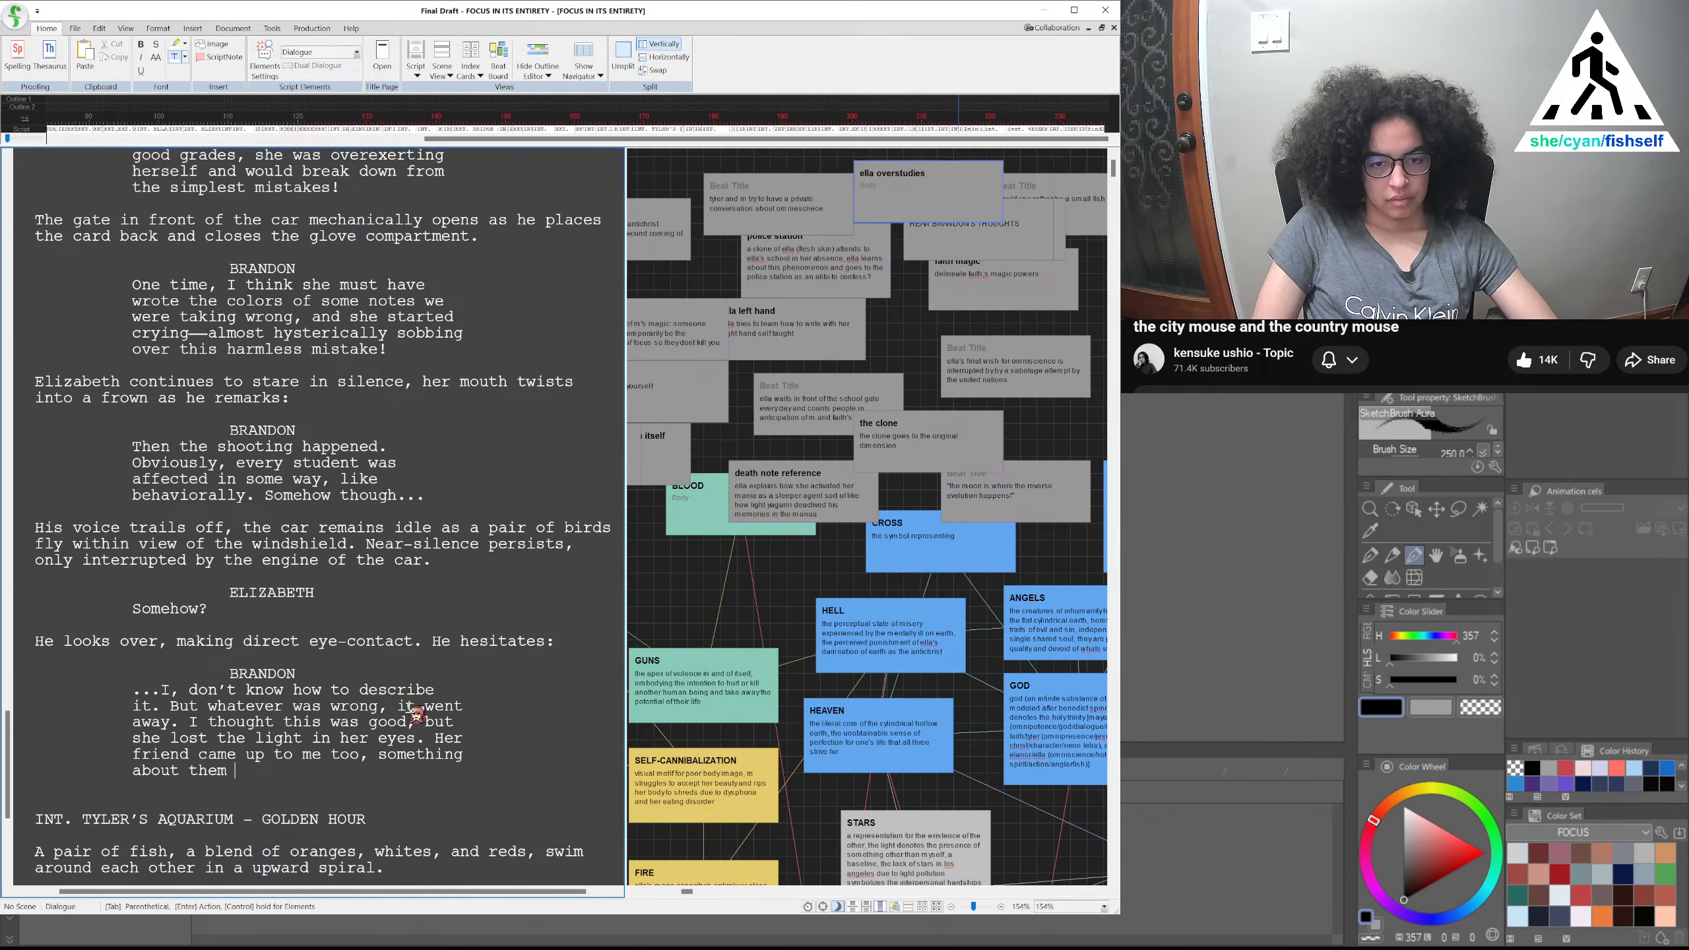
key("BackSpace")
key("BackSpace")
key("BackSpace")
key("BackSpace")
key("BackSpace")
key("BackSpace")
key("BackSpace")
key("BackSpace")
key("BackSpace")
key("BackSpace")
key("BackSpace")
key("BackSpace")
key("BackSpace")
key("BackSpace")
key("BackSpace")
key("BackSpace")
key("BackSpace")
key("BackSpace")
key("BackSpace")
key("BackSpace")
key("BackSpace")
key("BackSpace")
key("BackSpace")
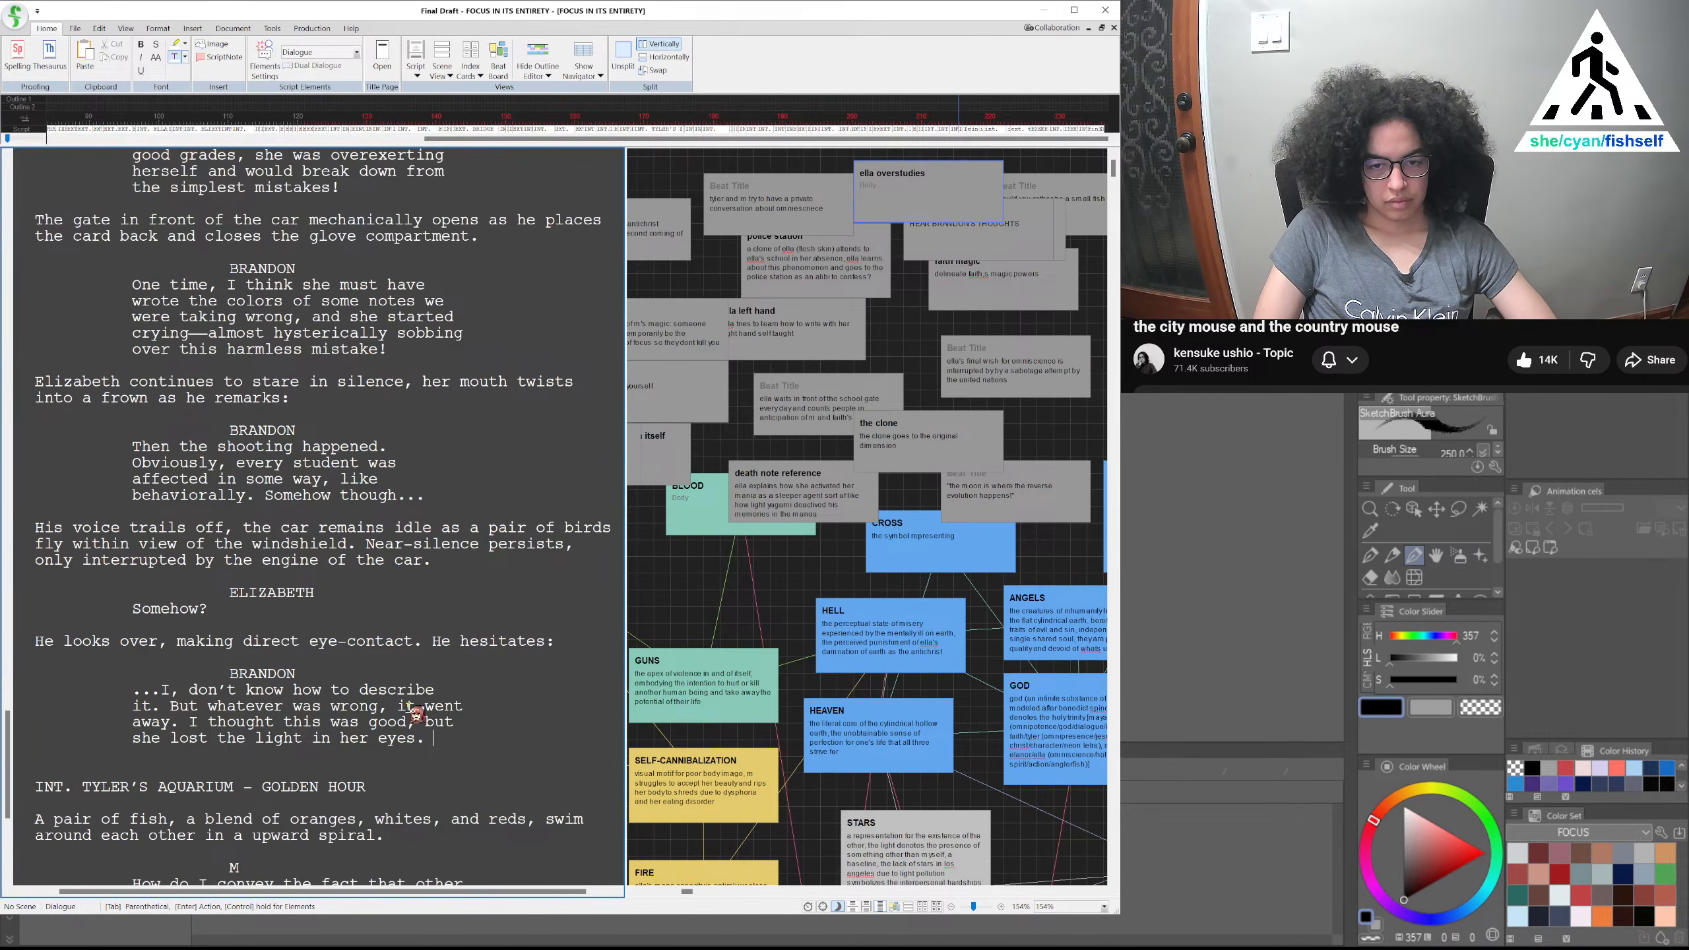
Add "Her personality was gone." to Brandon's dialogue and insert "at first" after "I thought this was good"
type("Her pers")
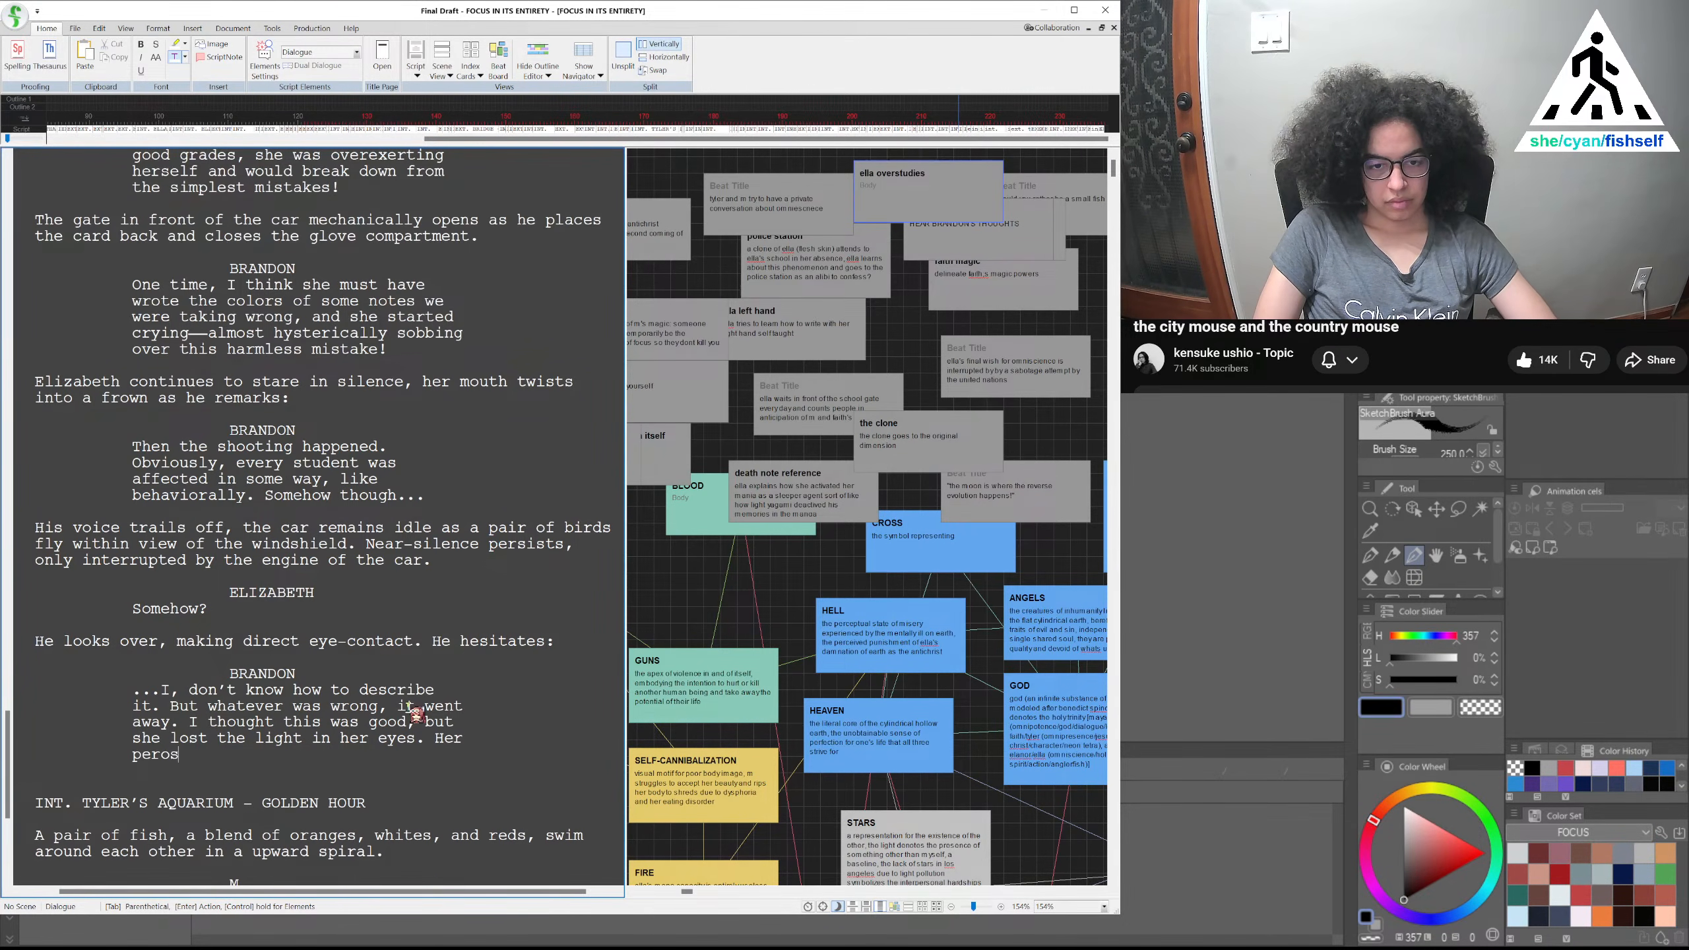
type("ona")
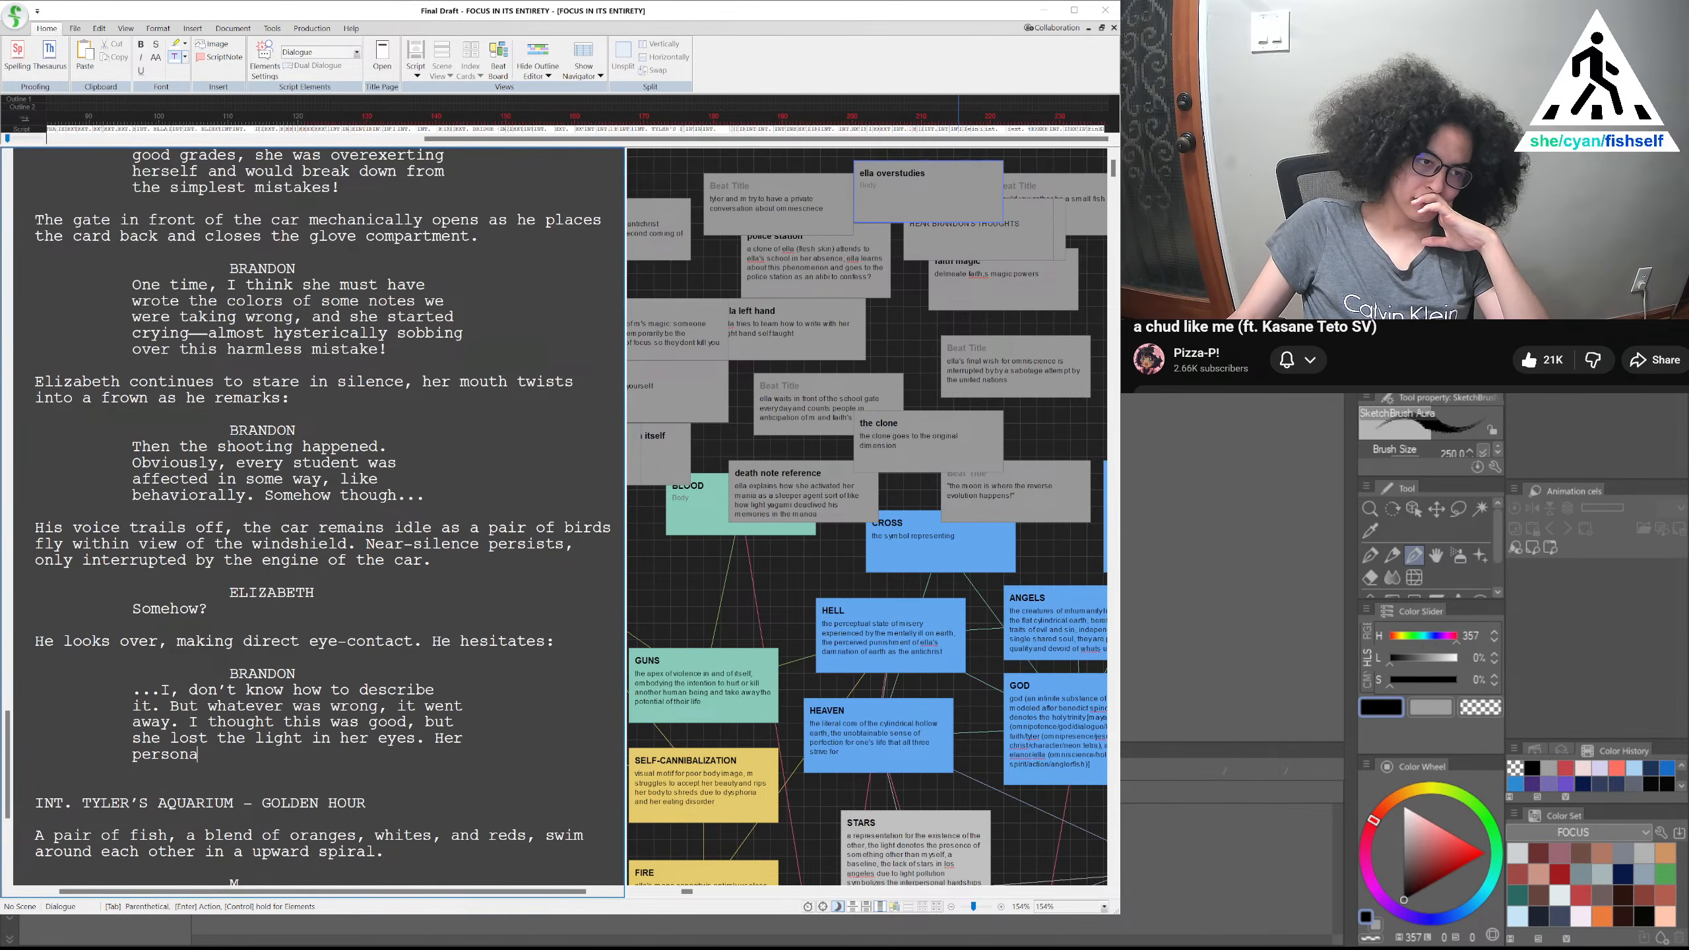
scroll(1404, 355, "down", 3)
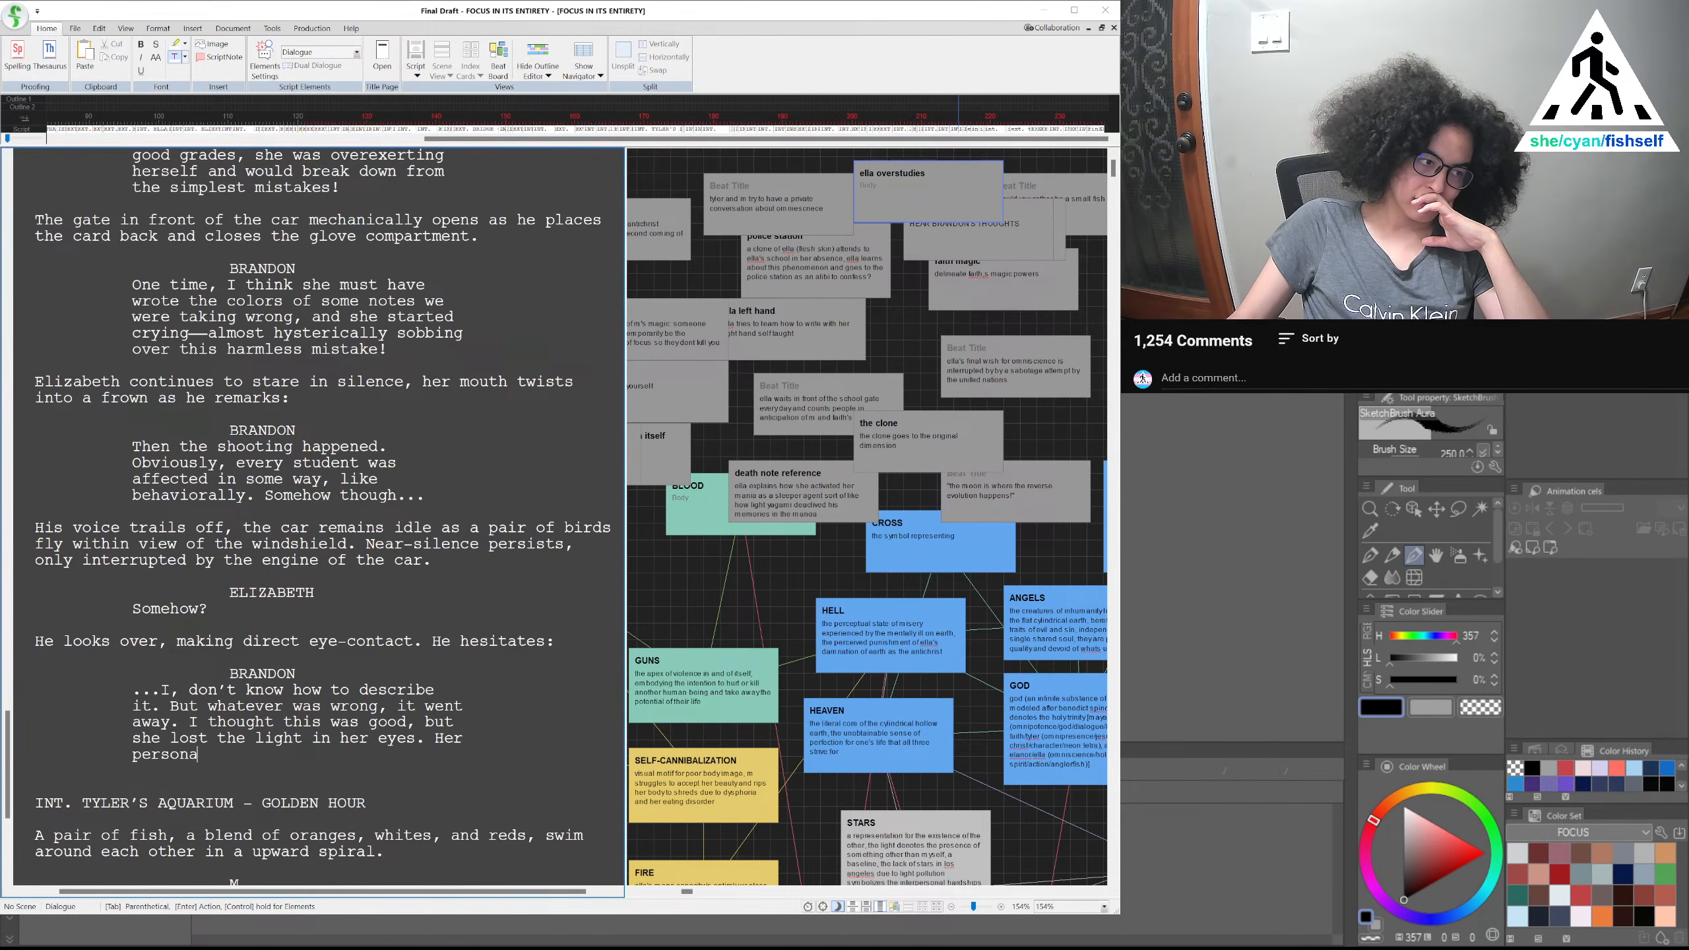
scroll(1404, 356, "down", 2)
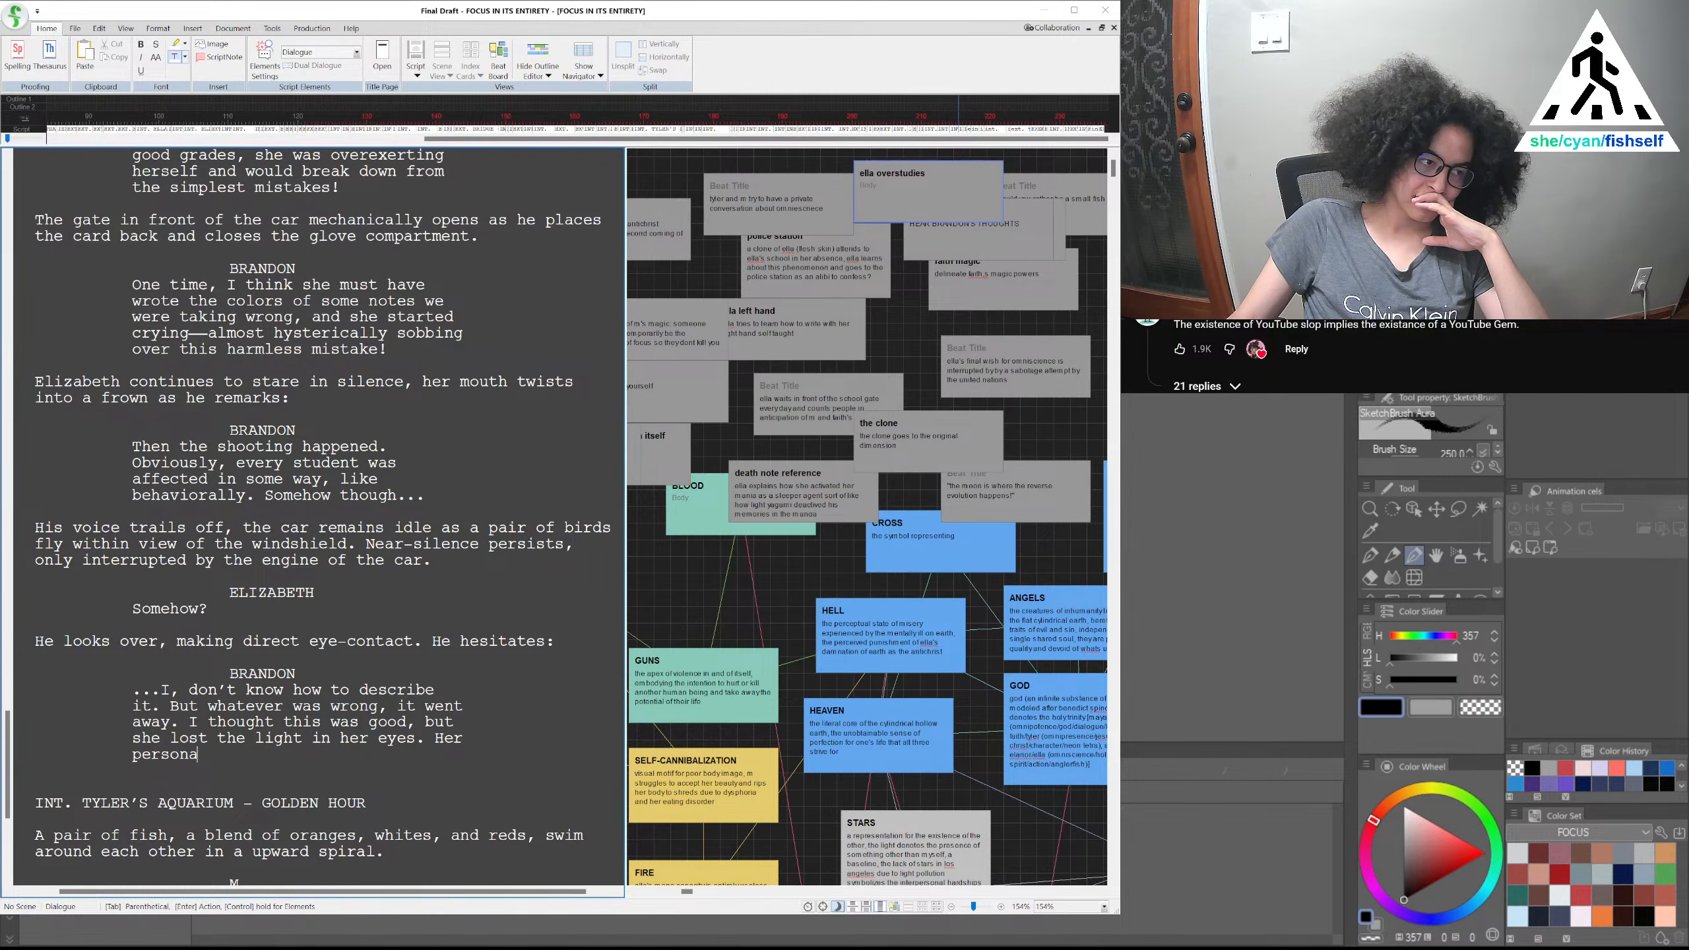
scroll(1404, 355, "up", 5)
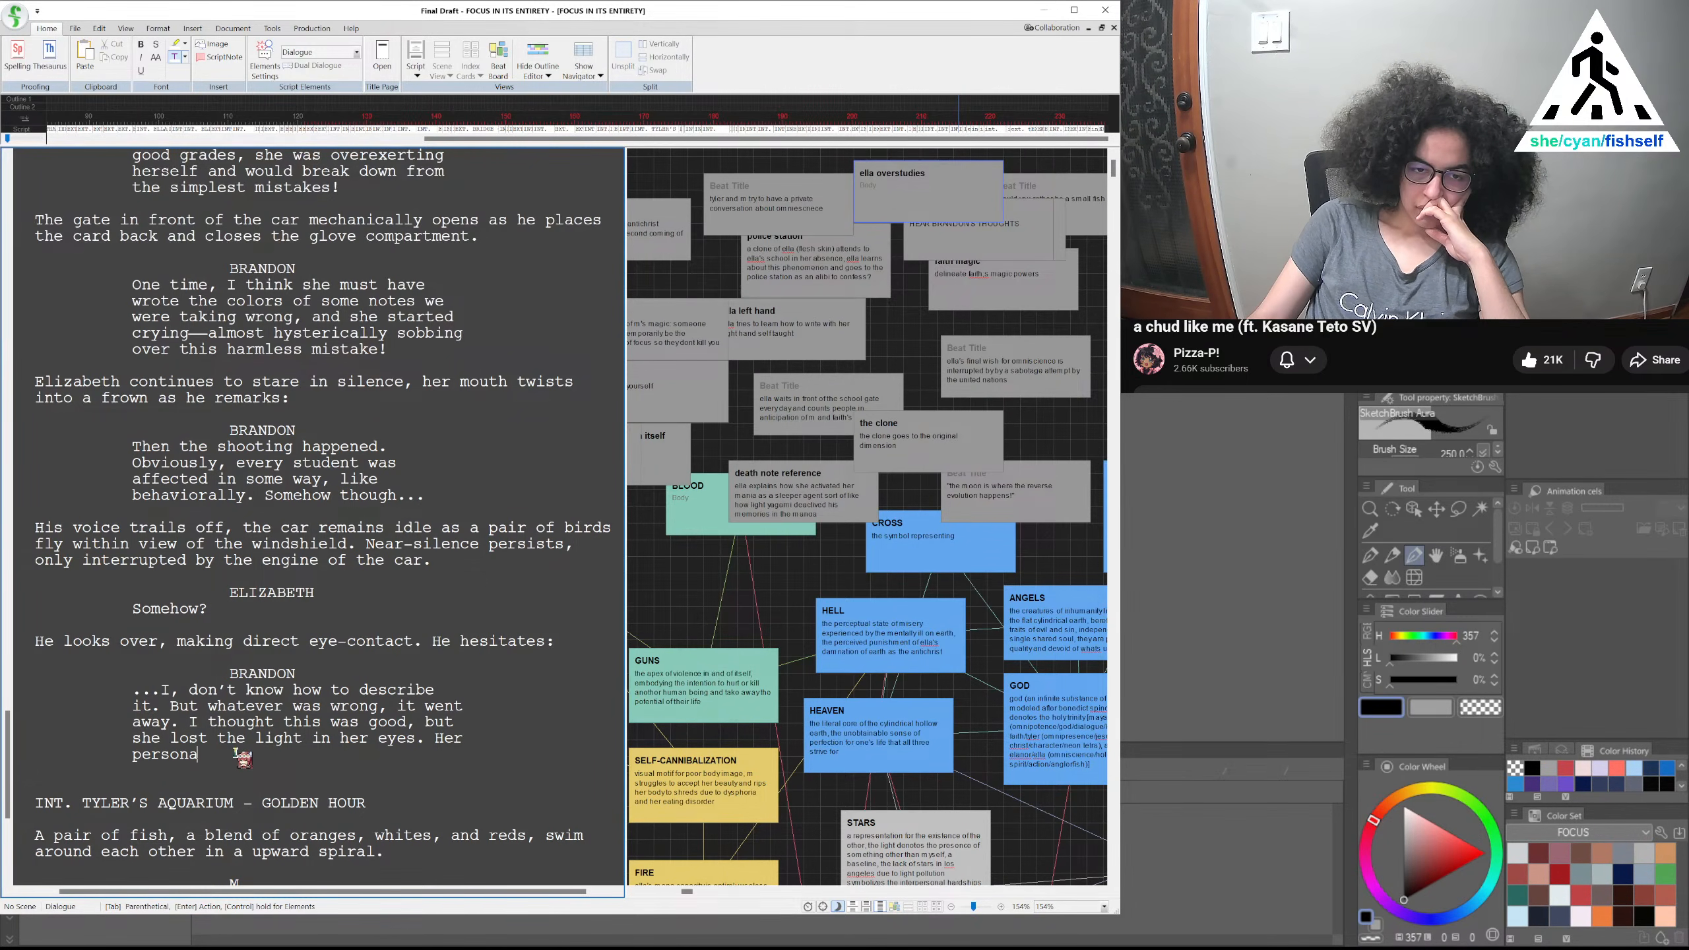
type("lity was gone.")
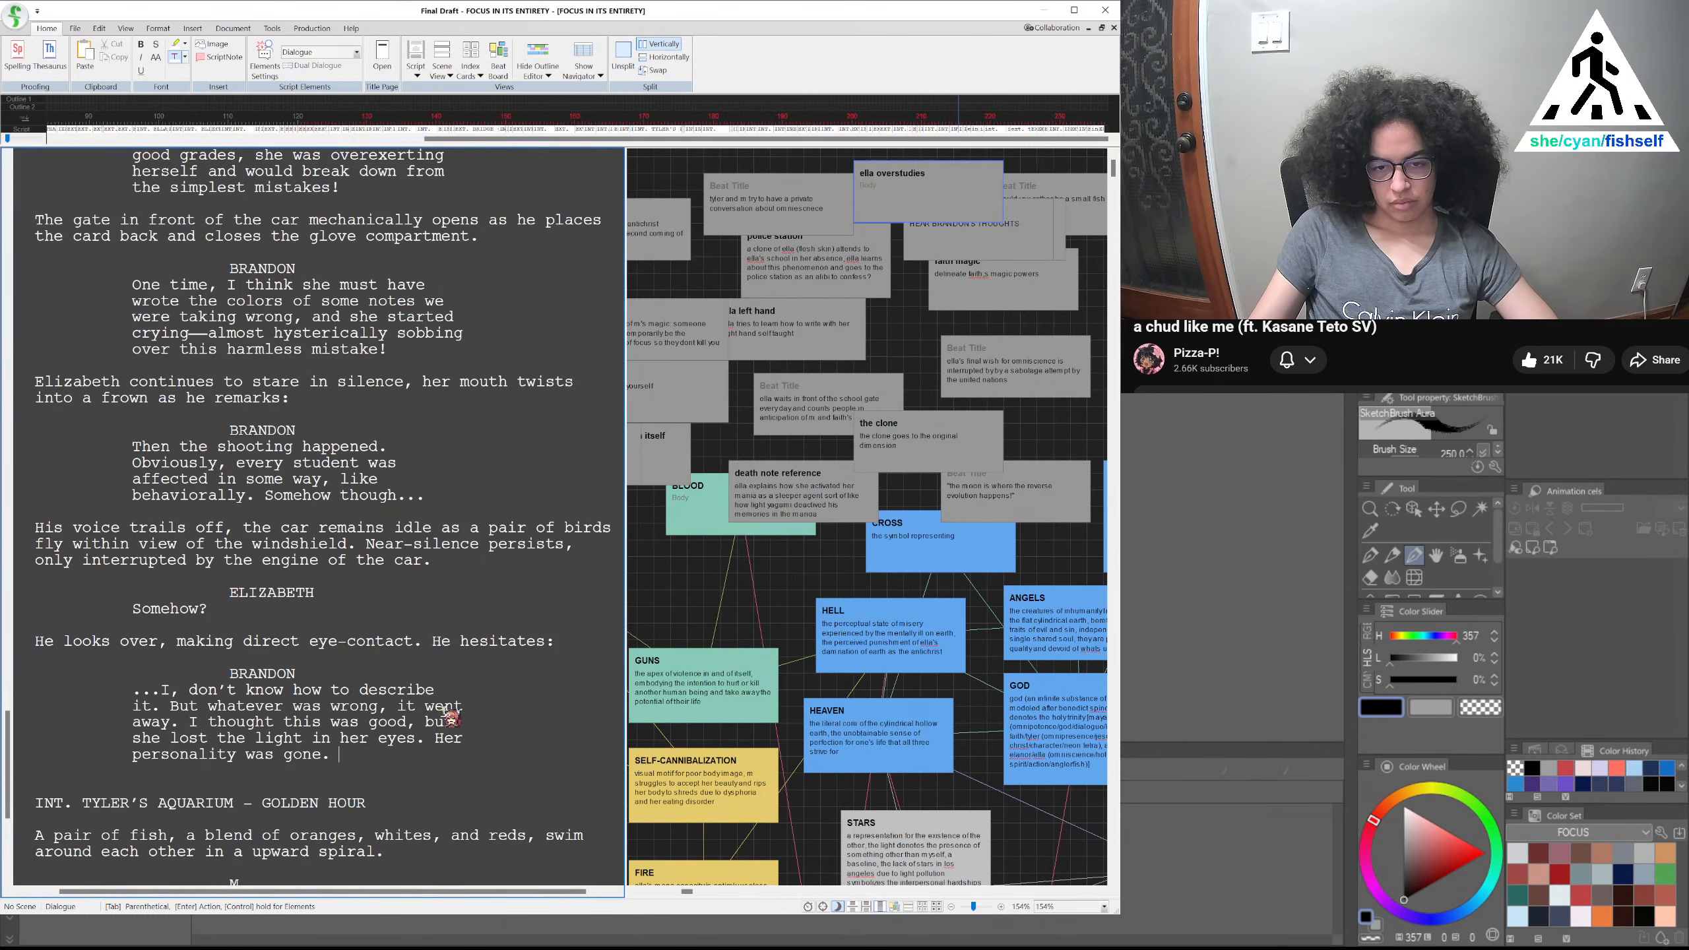
left_click(416, 724)
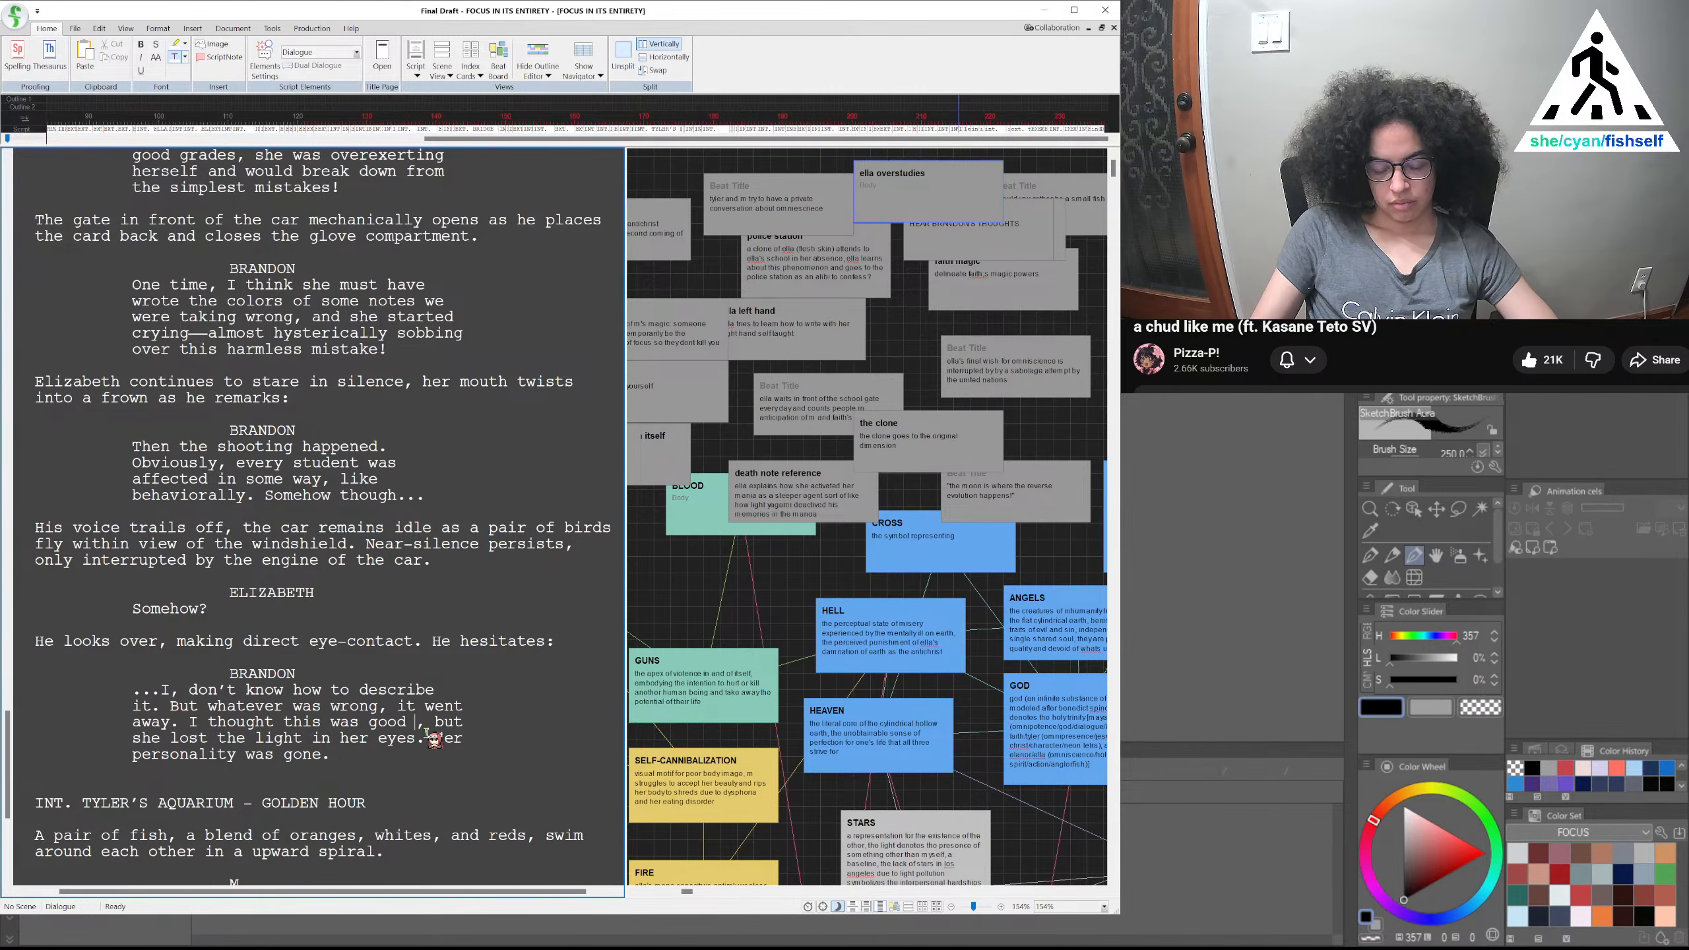
type("at first")
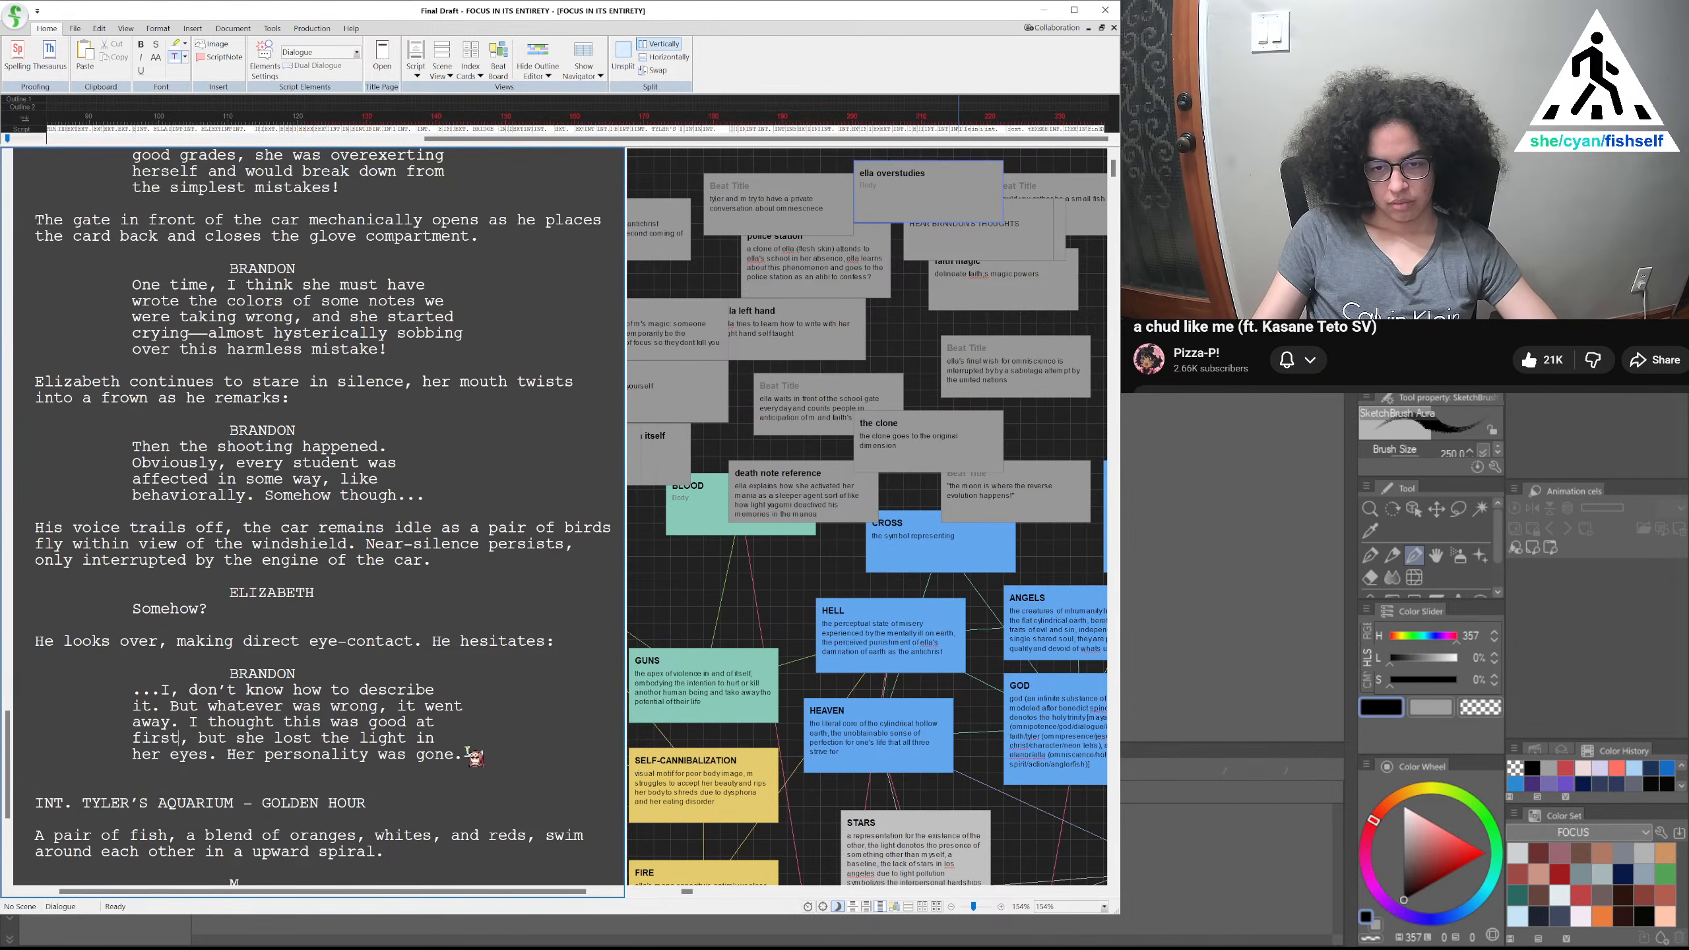
End Brandon's dialogue with the sentence "She became an entirely different person."
type("he be")
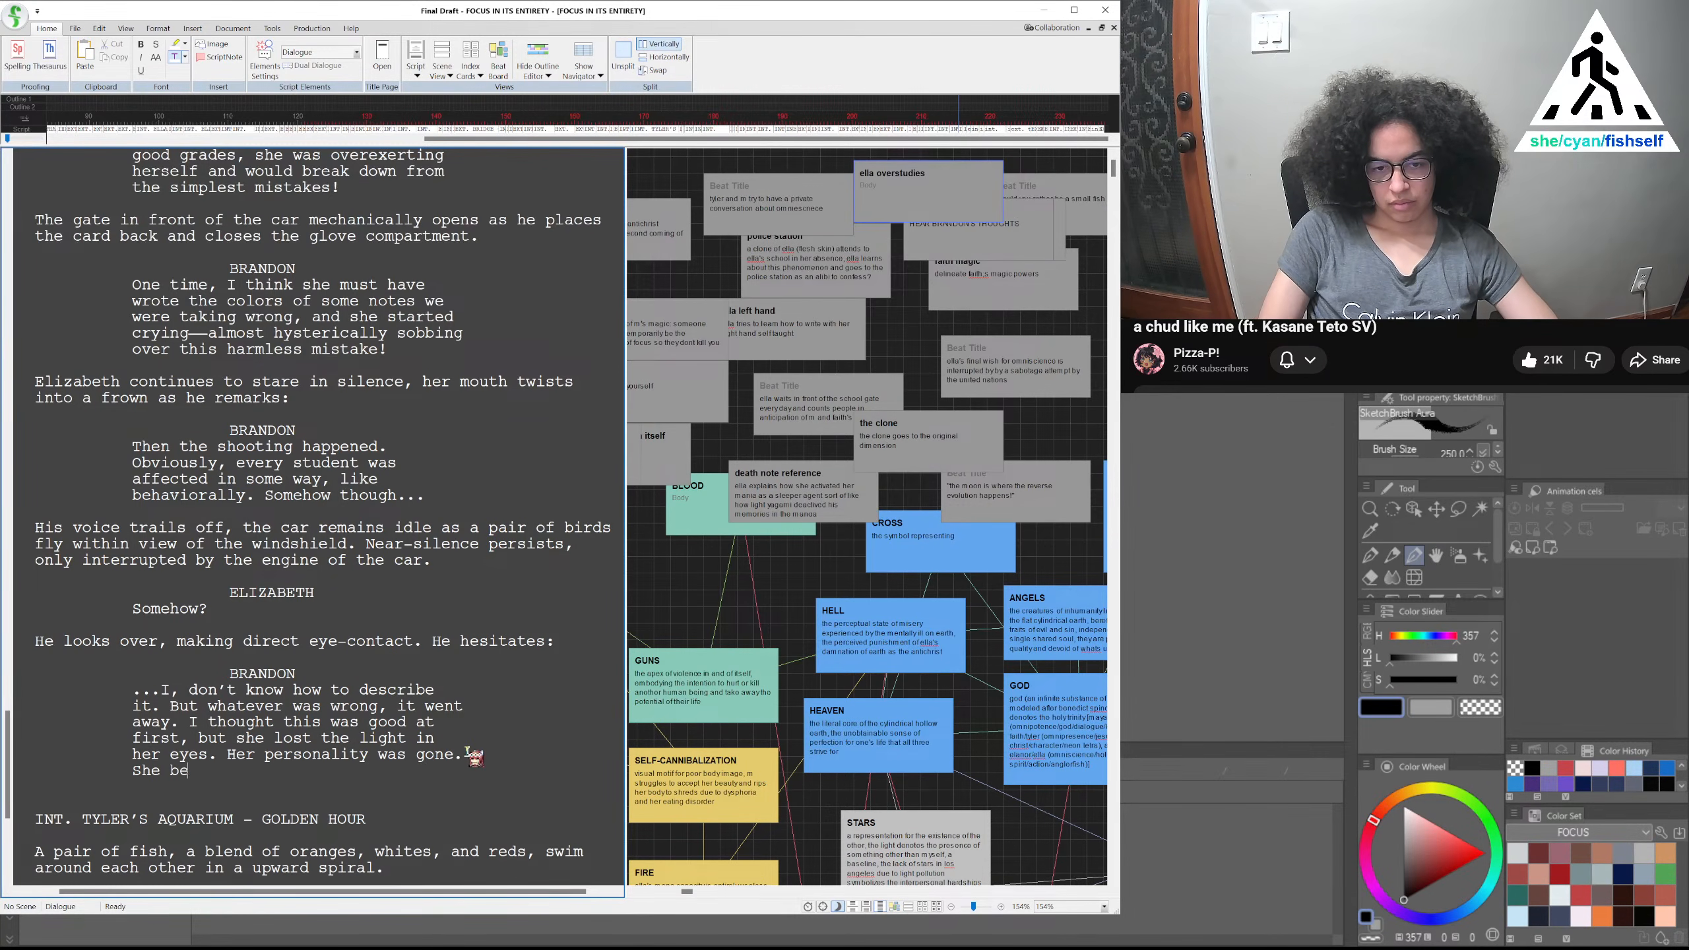
type("came an emptrely different")
type(" personality")
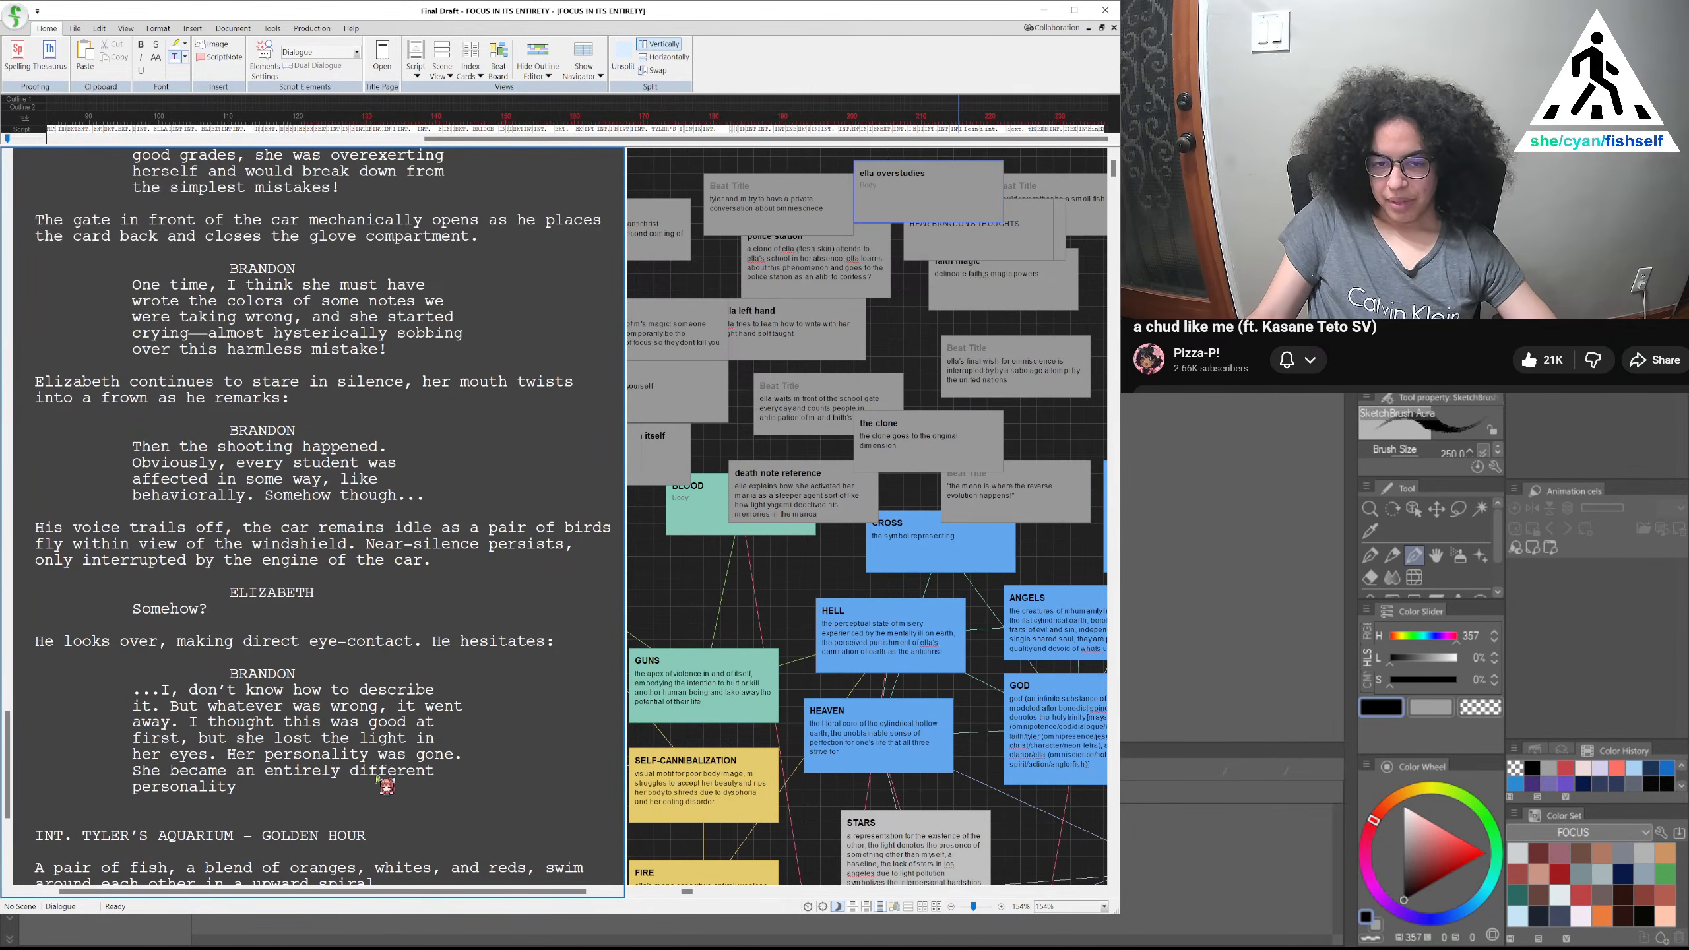
key("BackSpace")
type(".")
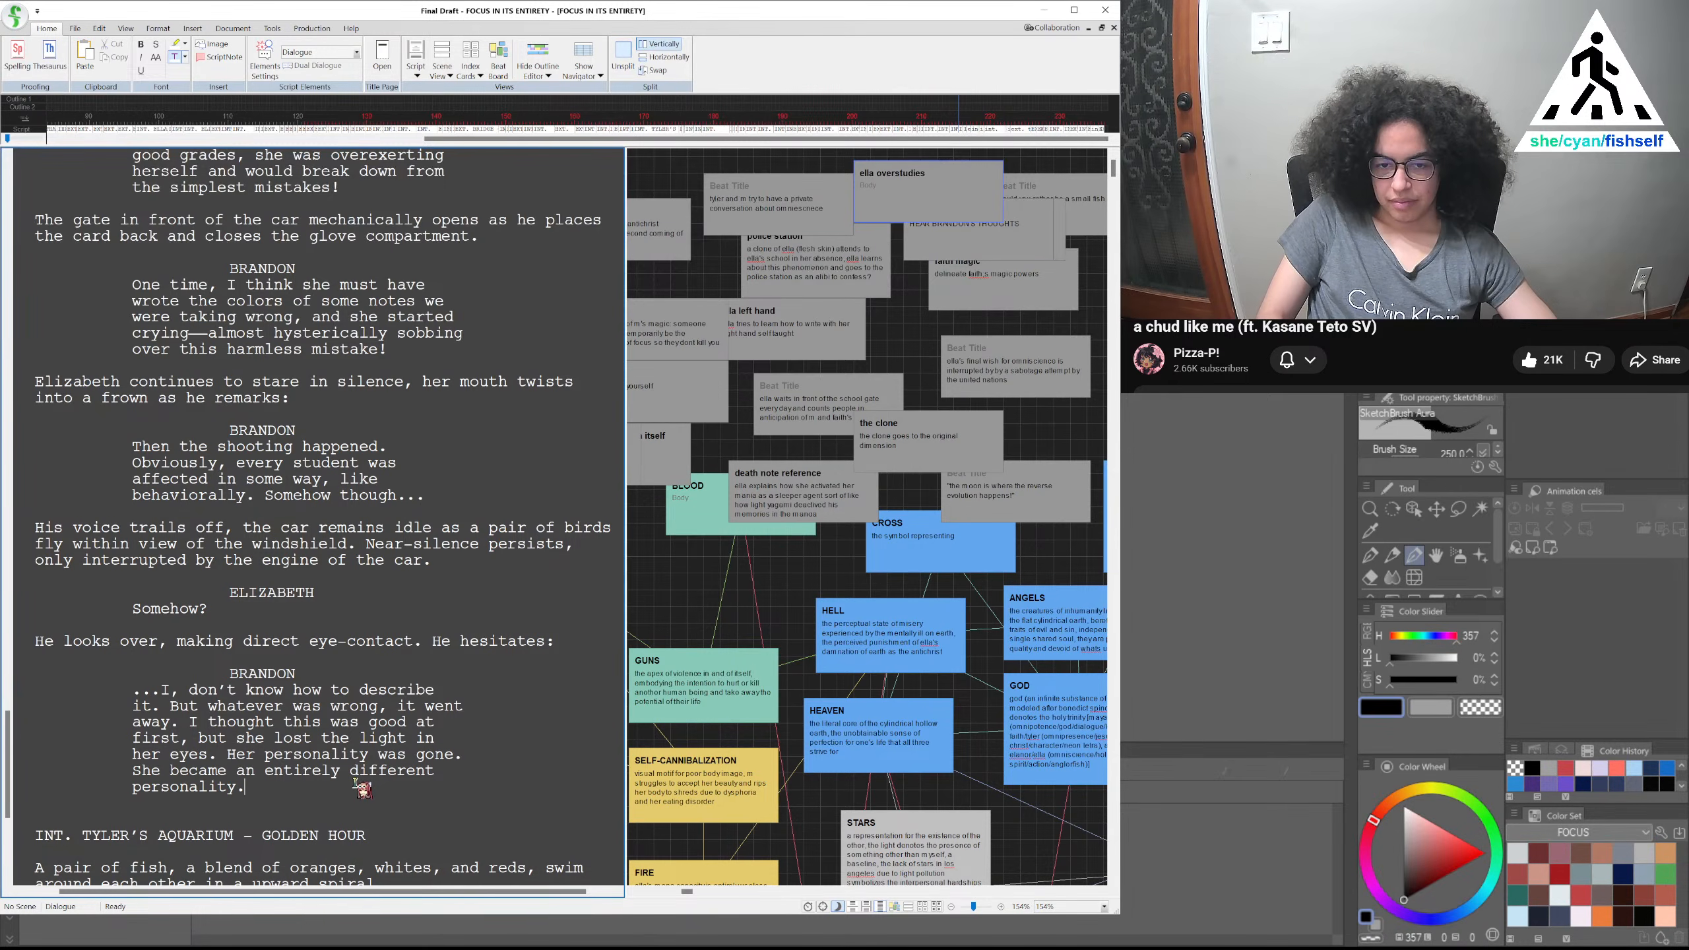
key("BackSpace")
key("BackSpace")
key("BackSpace")
key("BackSpace")
key("BackSpace")
key("BackSpace")
type(".")
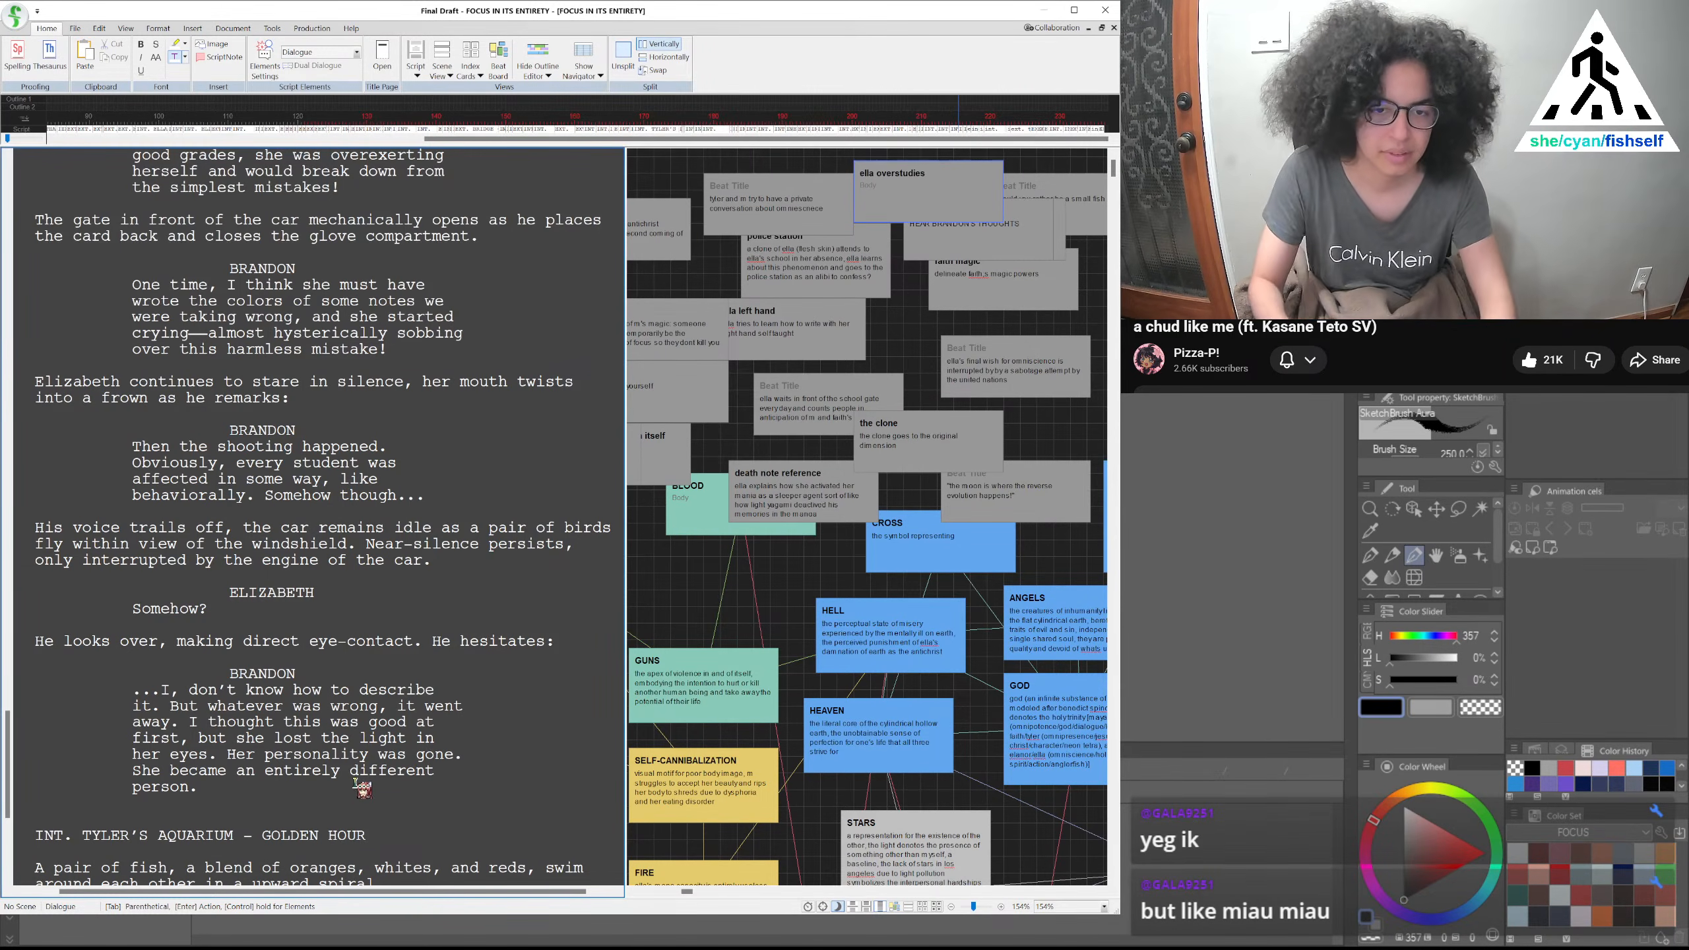
Add the action line "He starts driving again, taking a right turn onto:" after Brandon's dialogue
key("Return")
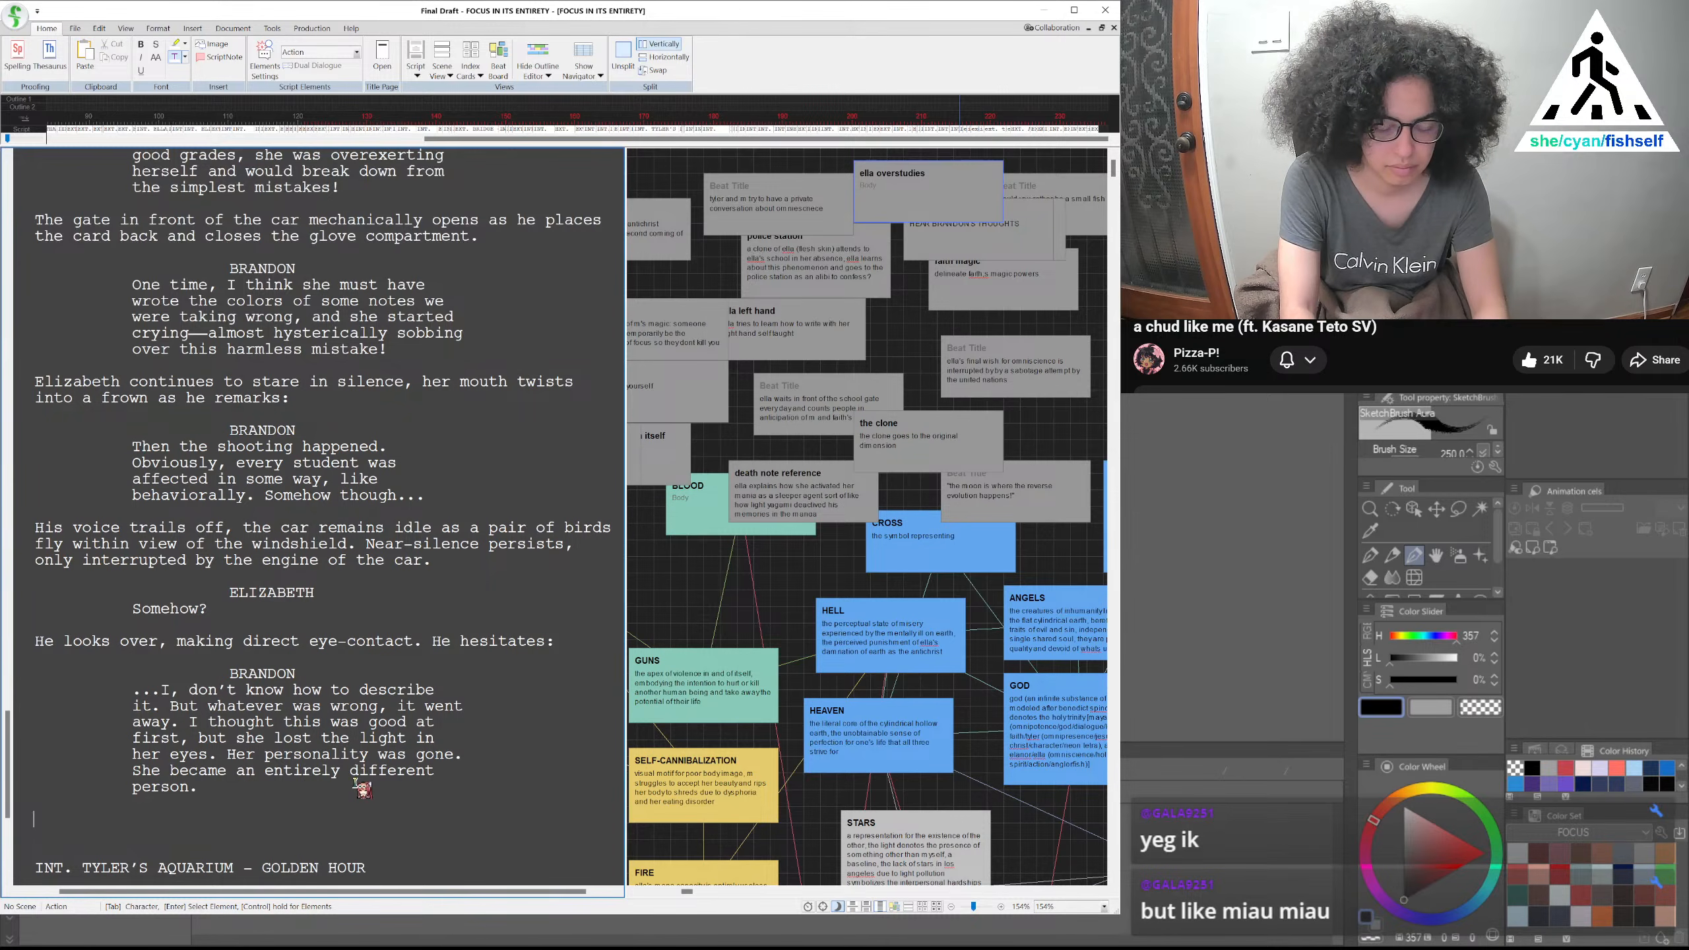
type("He starts")
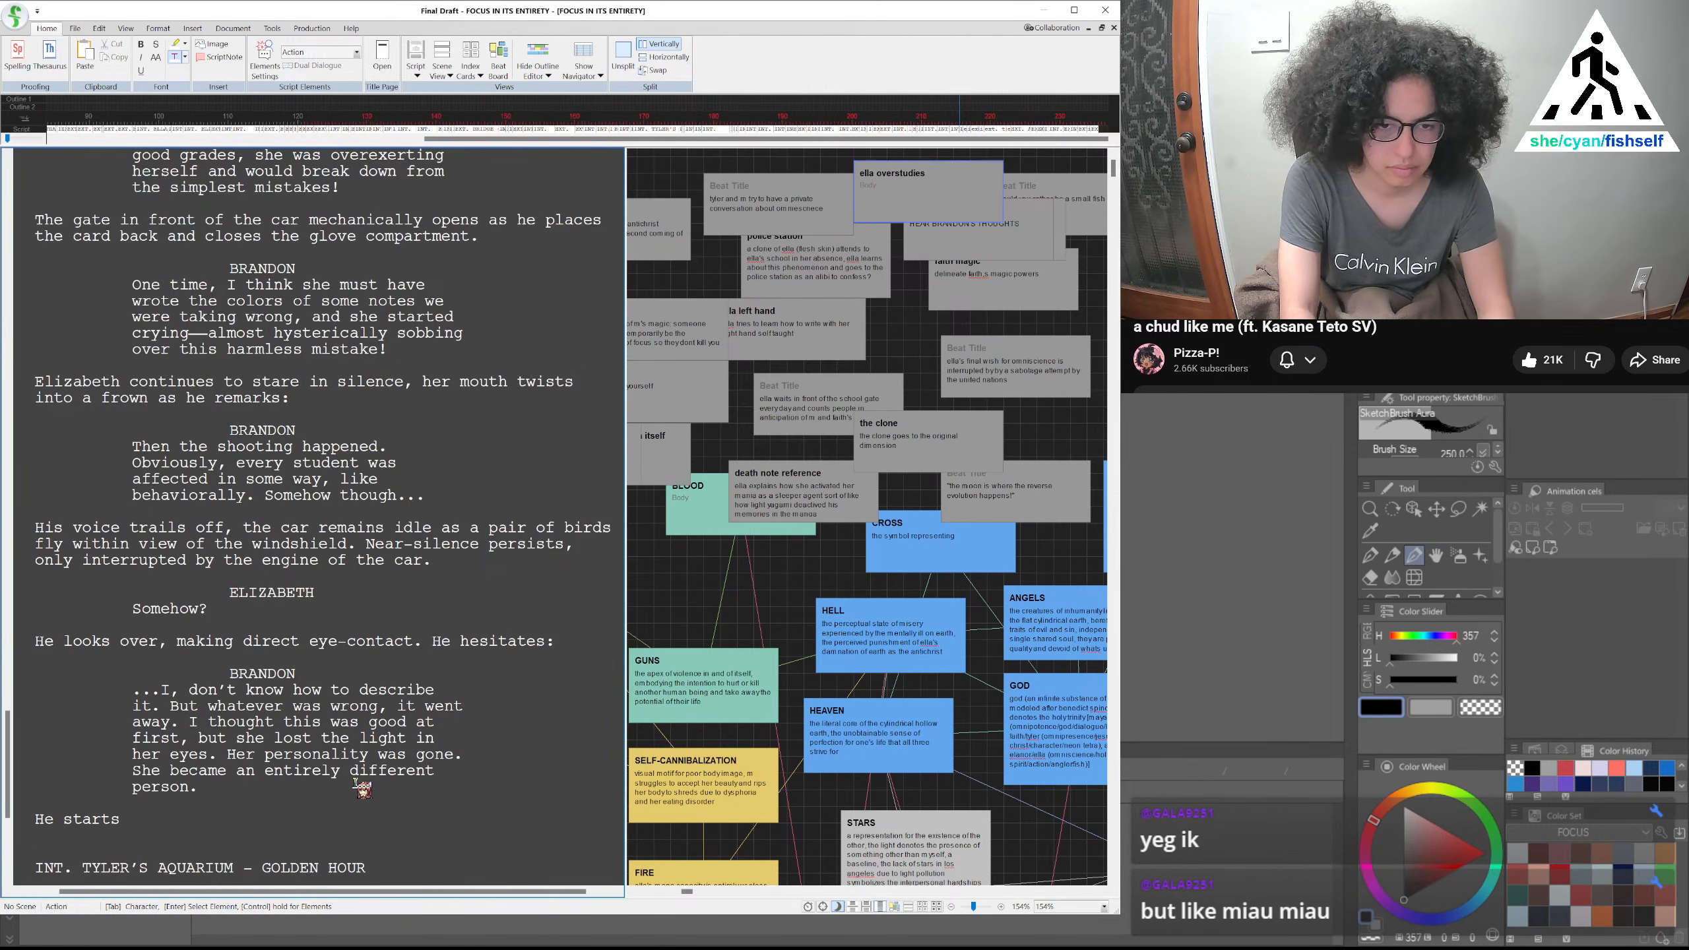
type(" driving again")
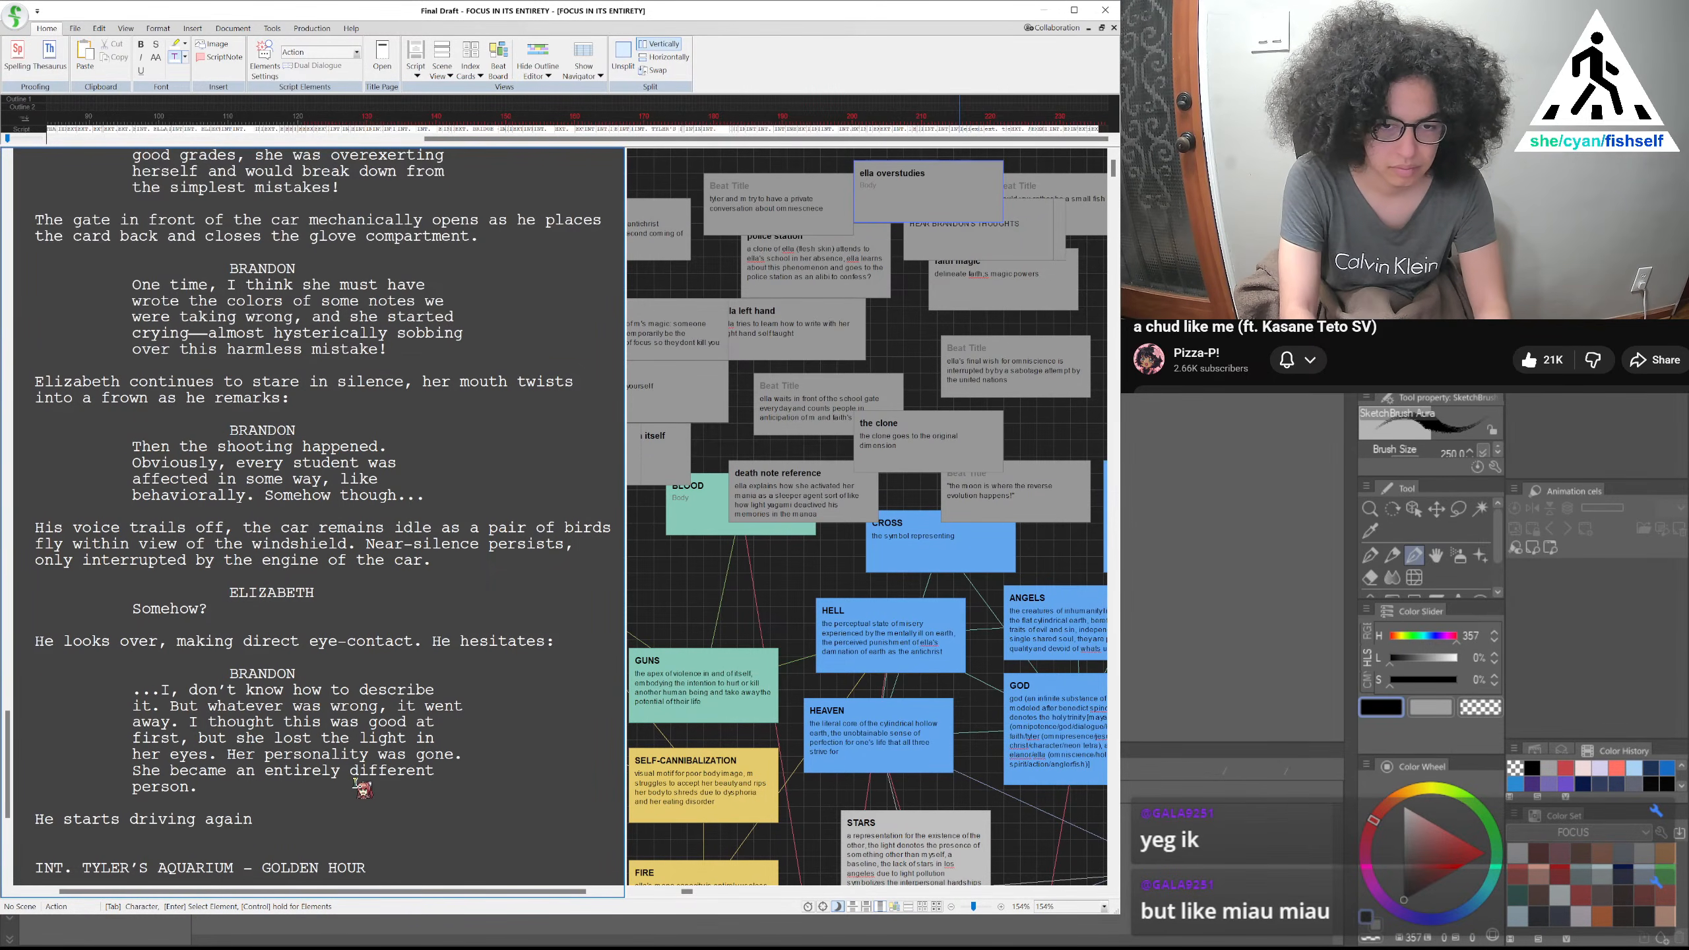
type(", taking a right turn")
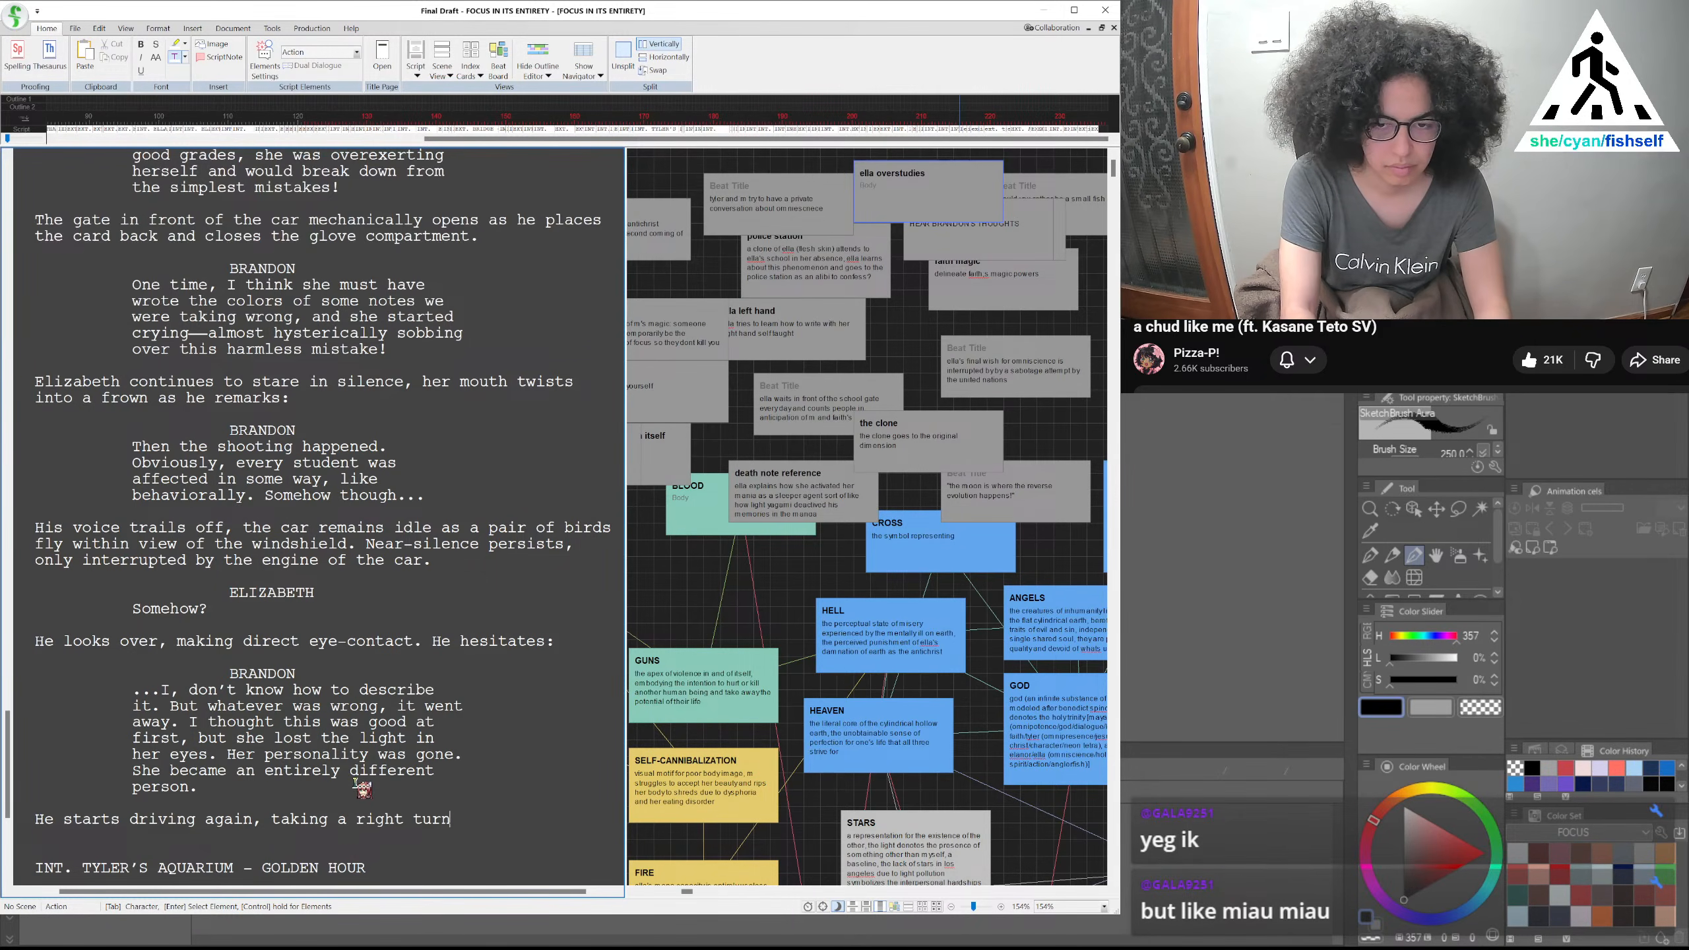
type(" onto")
type(" the")
key("BackSpace")
key("BackSpace")
key("BackSpace")
key("BackSpace")
type(":")
Insert the scene heading "EXT. NEIGHBORHOOD - MORNING" below the action line about the right turn
key("Return")
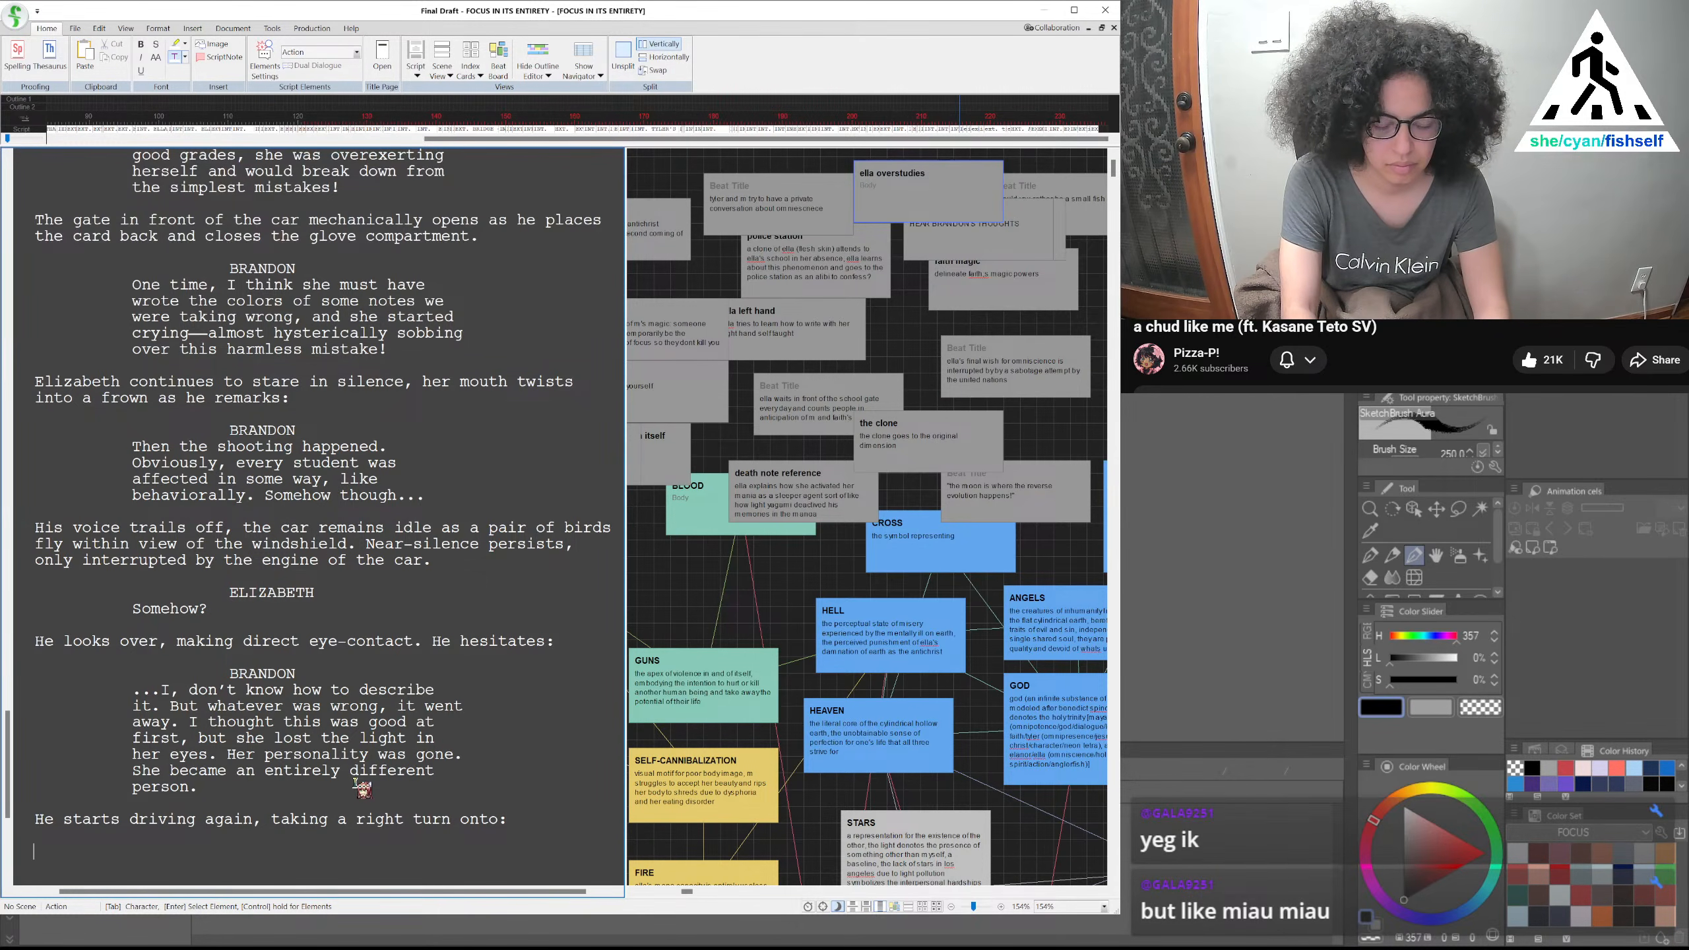
type("EX")
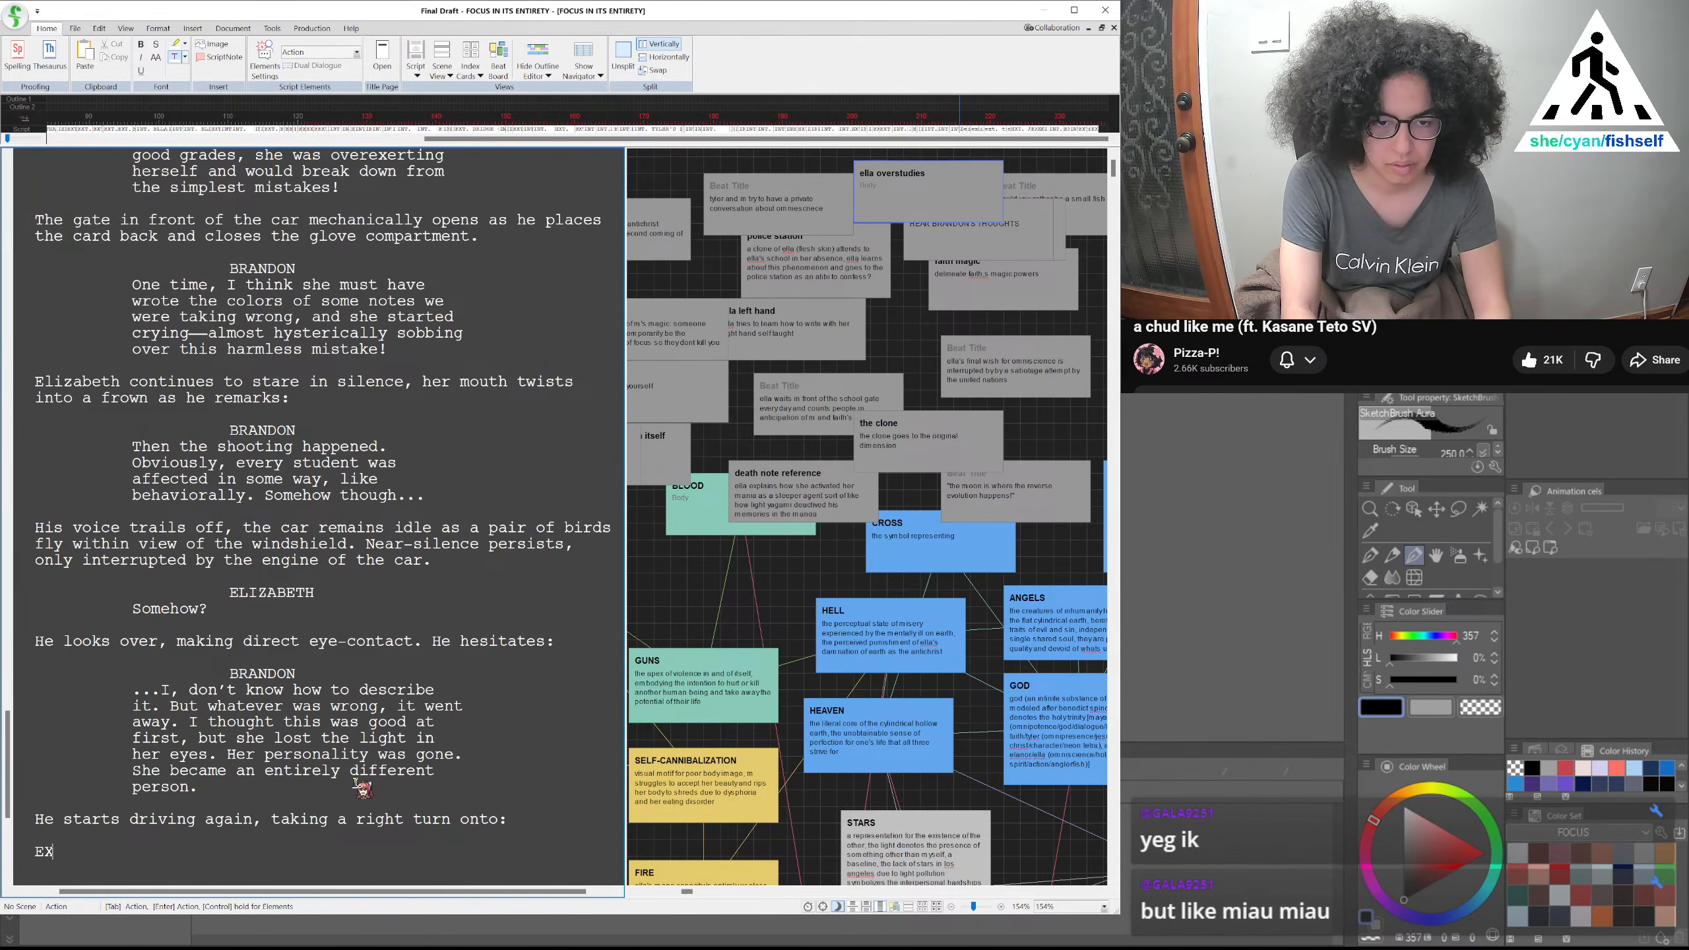
type("T. STREET")
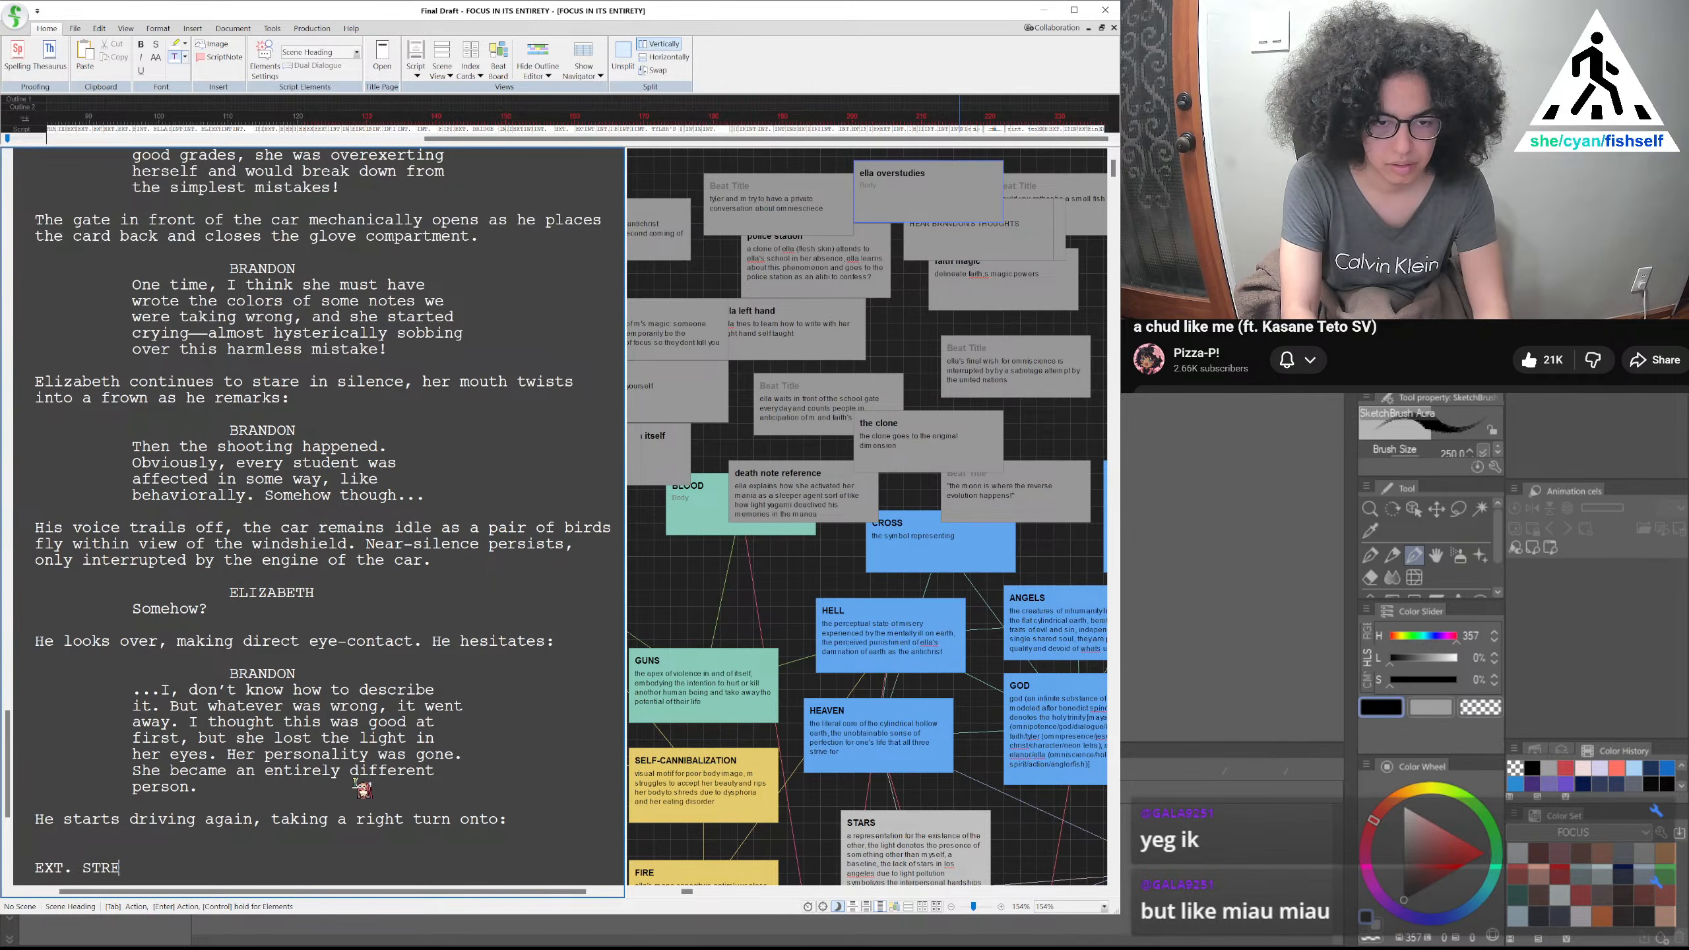
key("BackSpace")
key("BackSpace")
key("BackSpace")
key("BackSpace")
key("BackSpace")
key("BackSpace")
key("BackSpace")
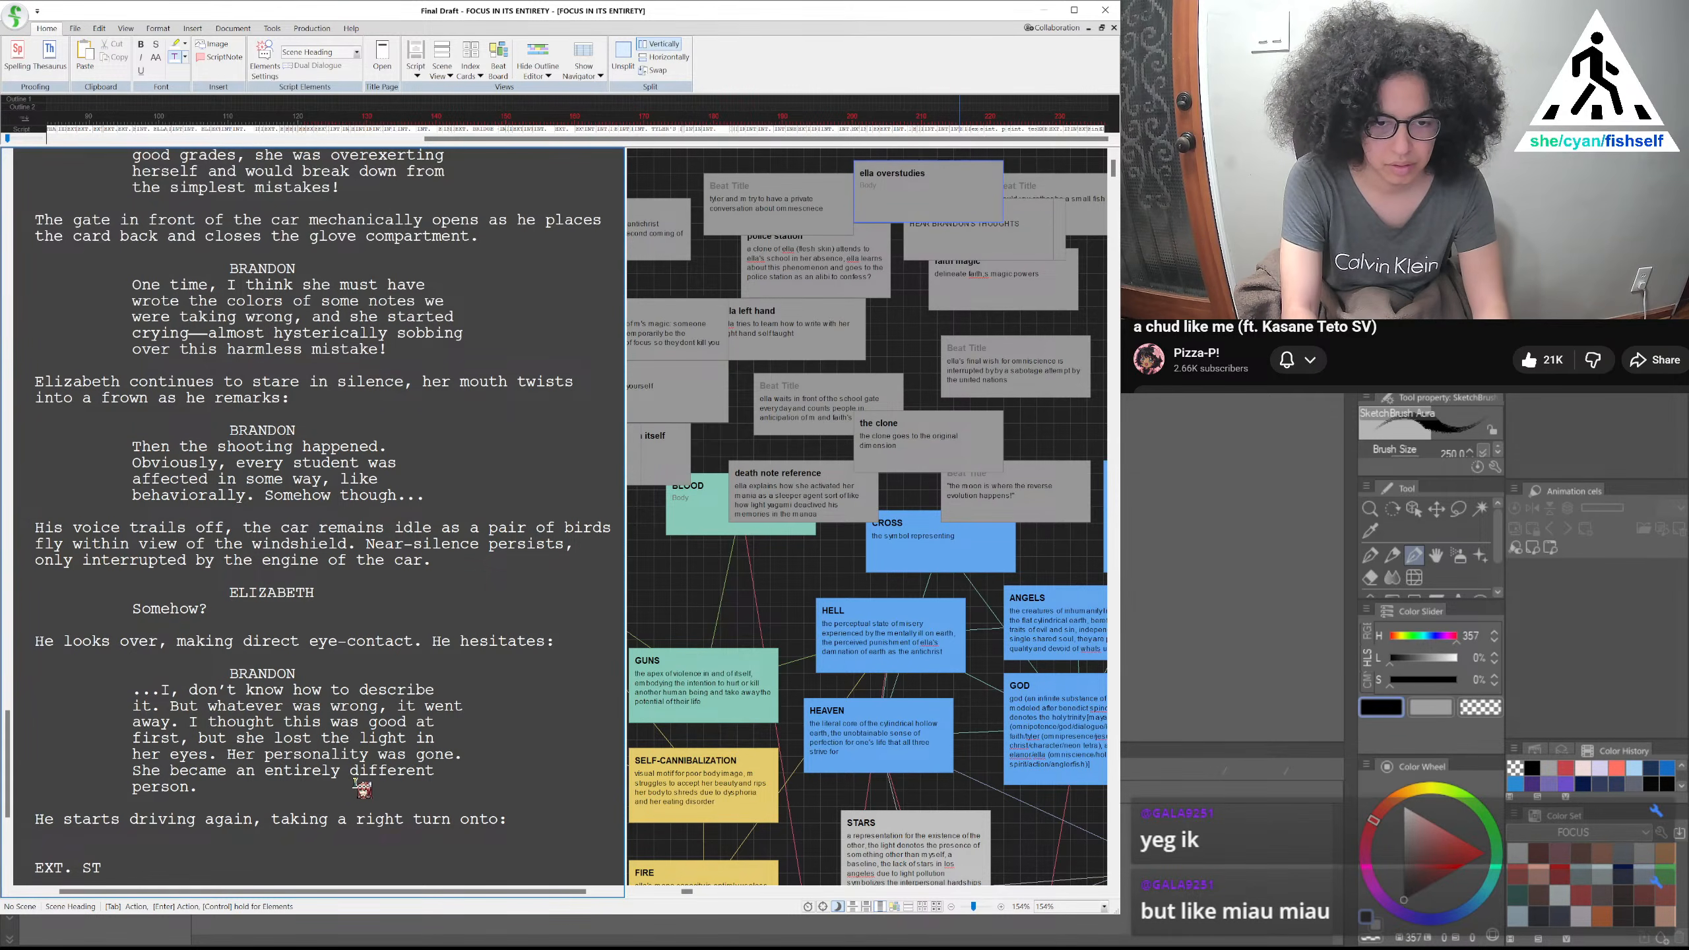
type("NEIGHBORHOOD ")
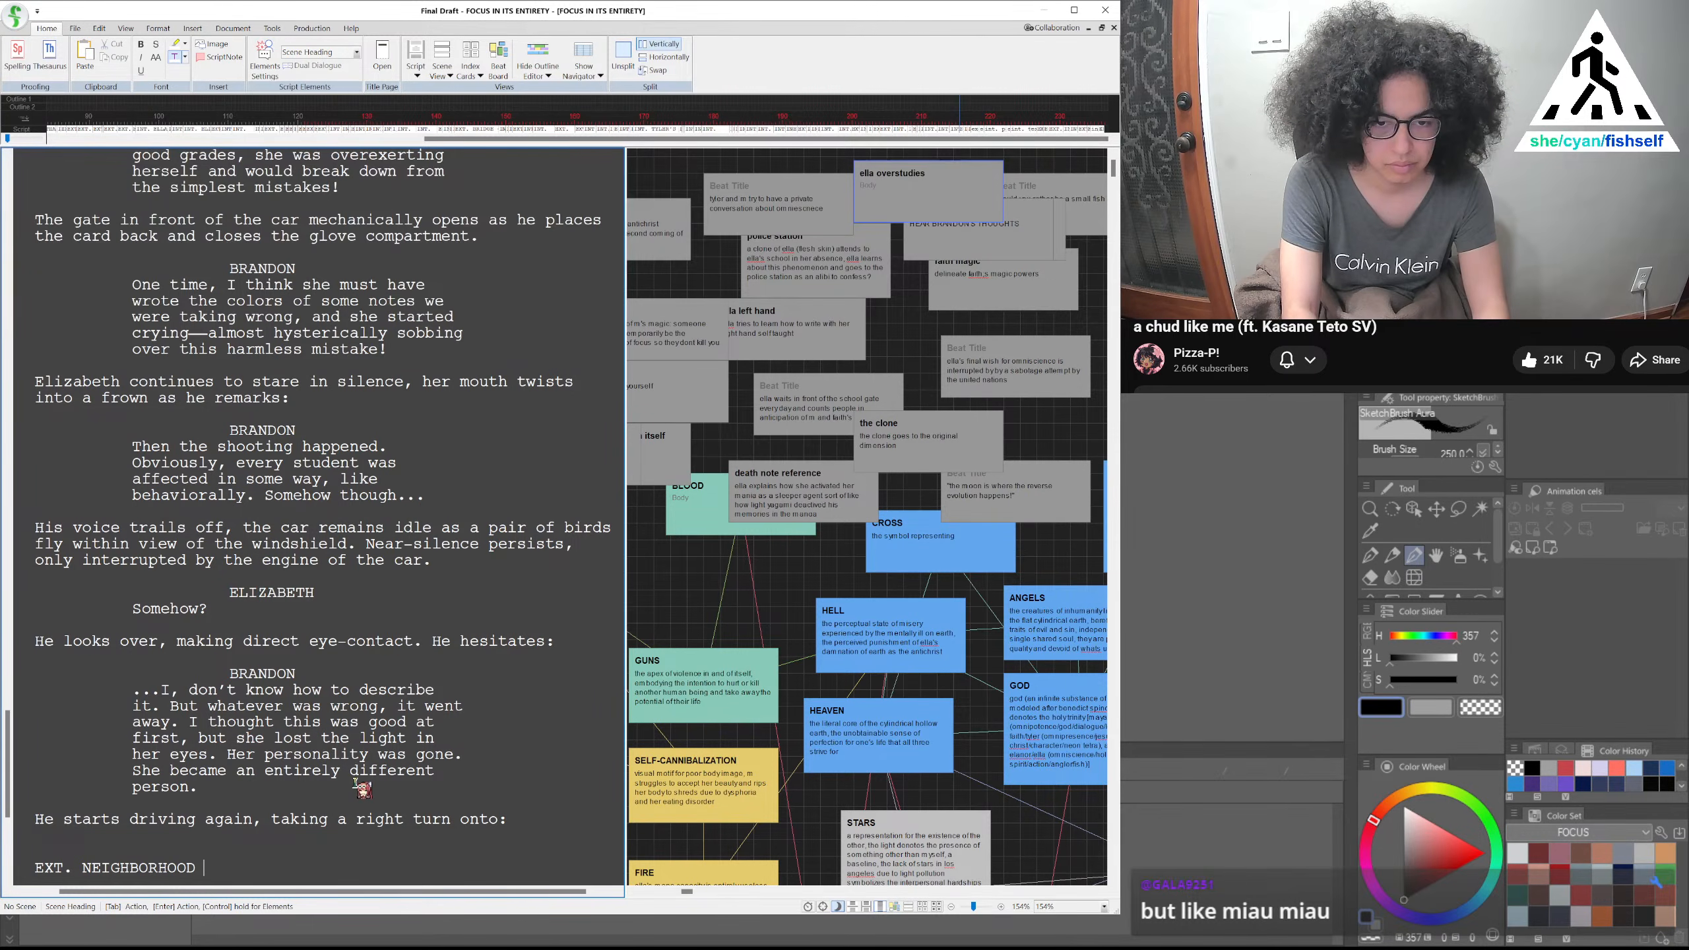
type("- MORNING")
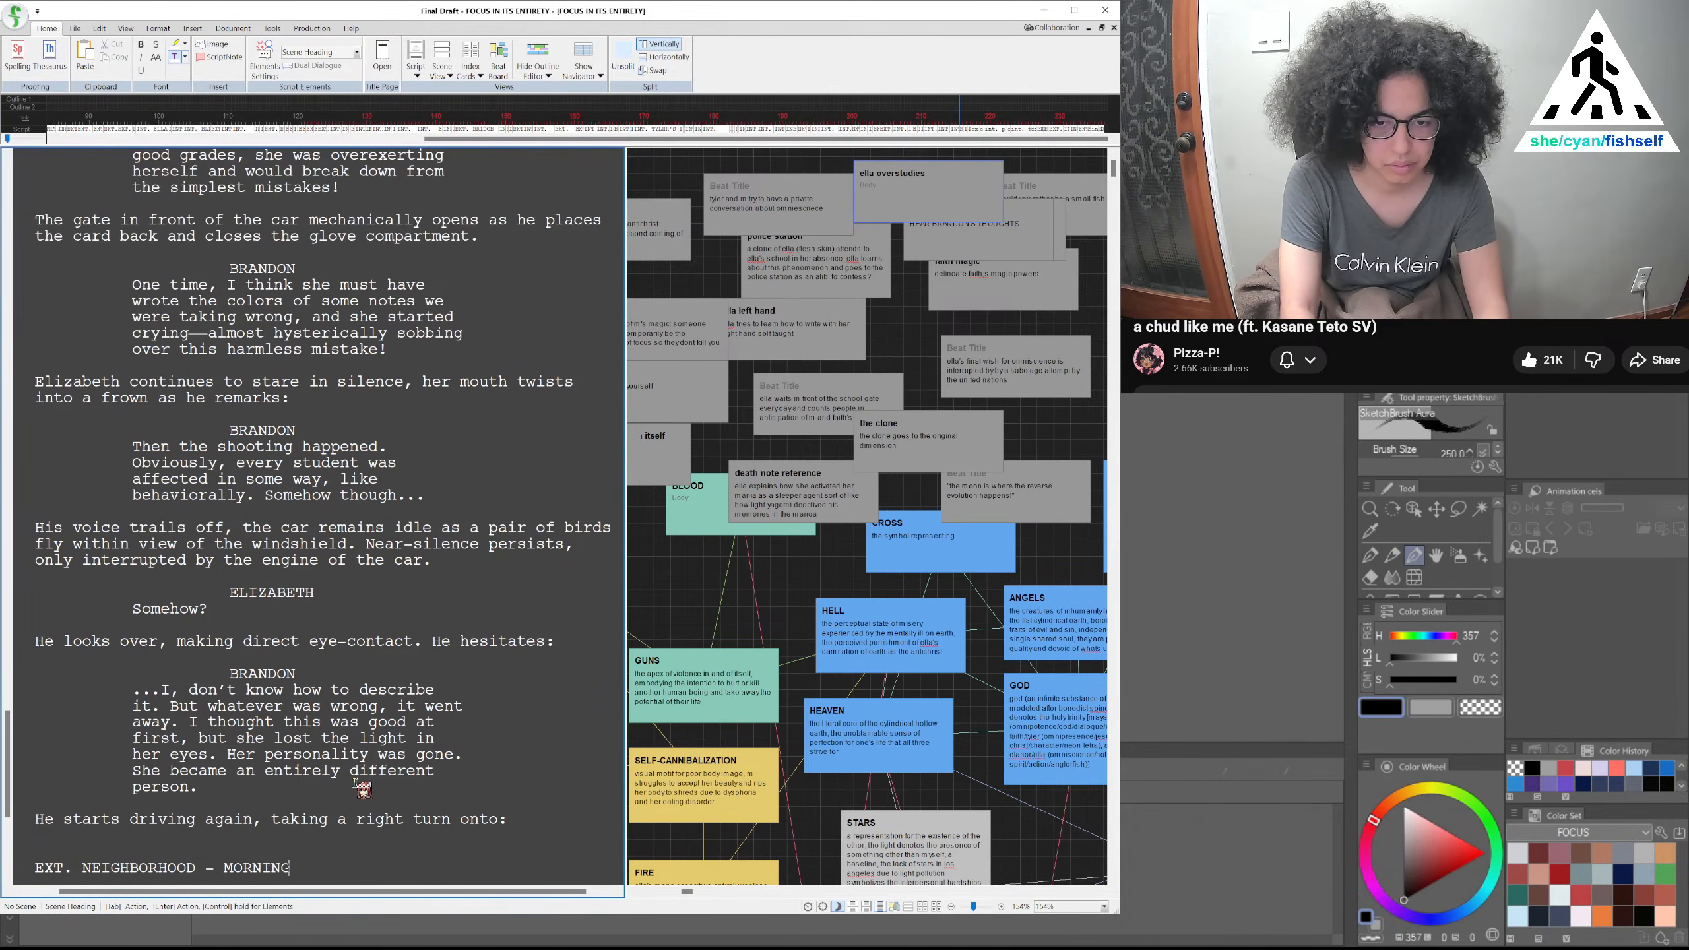
Add a BRANDON character cue with an empty dialogue line under the neighborhood scene heading
key("Return")
key("Tab")
type("BRANDON")
key("Return")
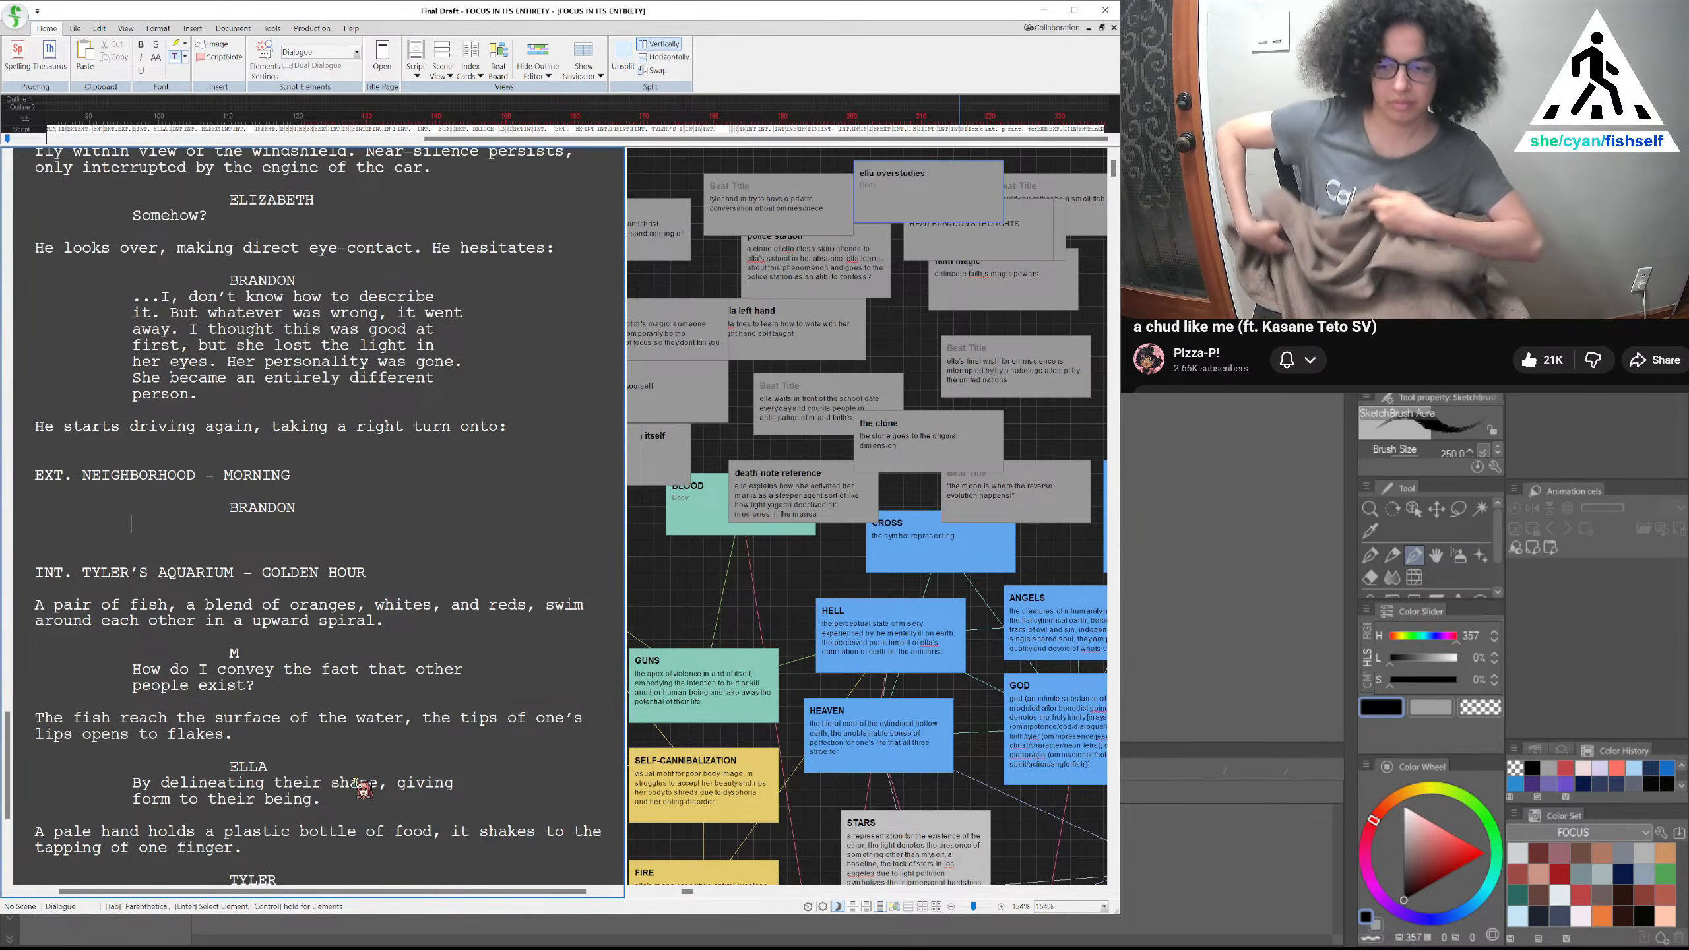
Insert the action line "The asphalt cracks along its dark gray surface, meeting a pothole." between the neighborhood heading and Brandon's cue
left_click(328, 475)
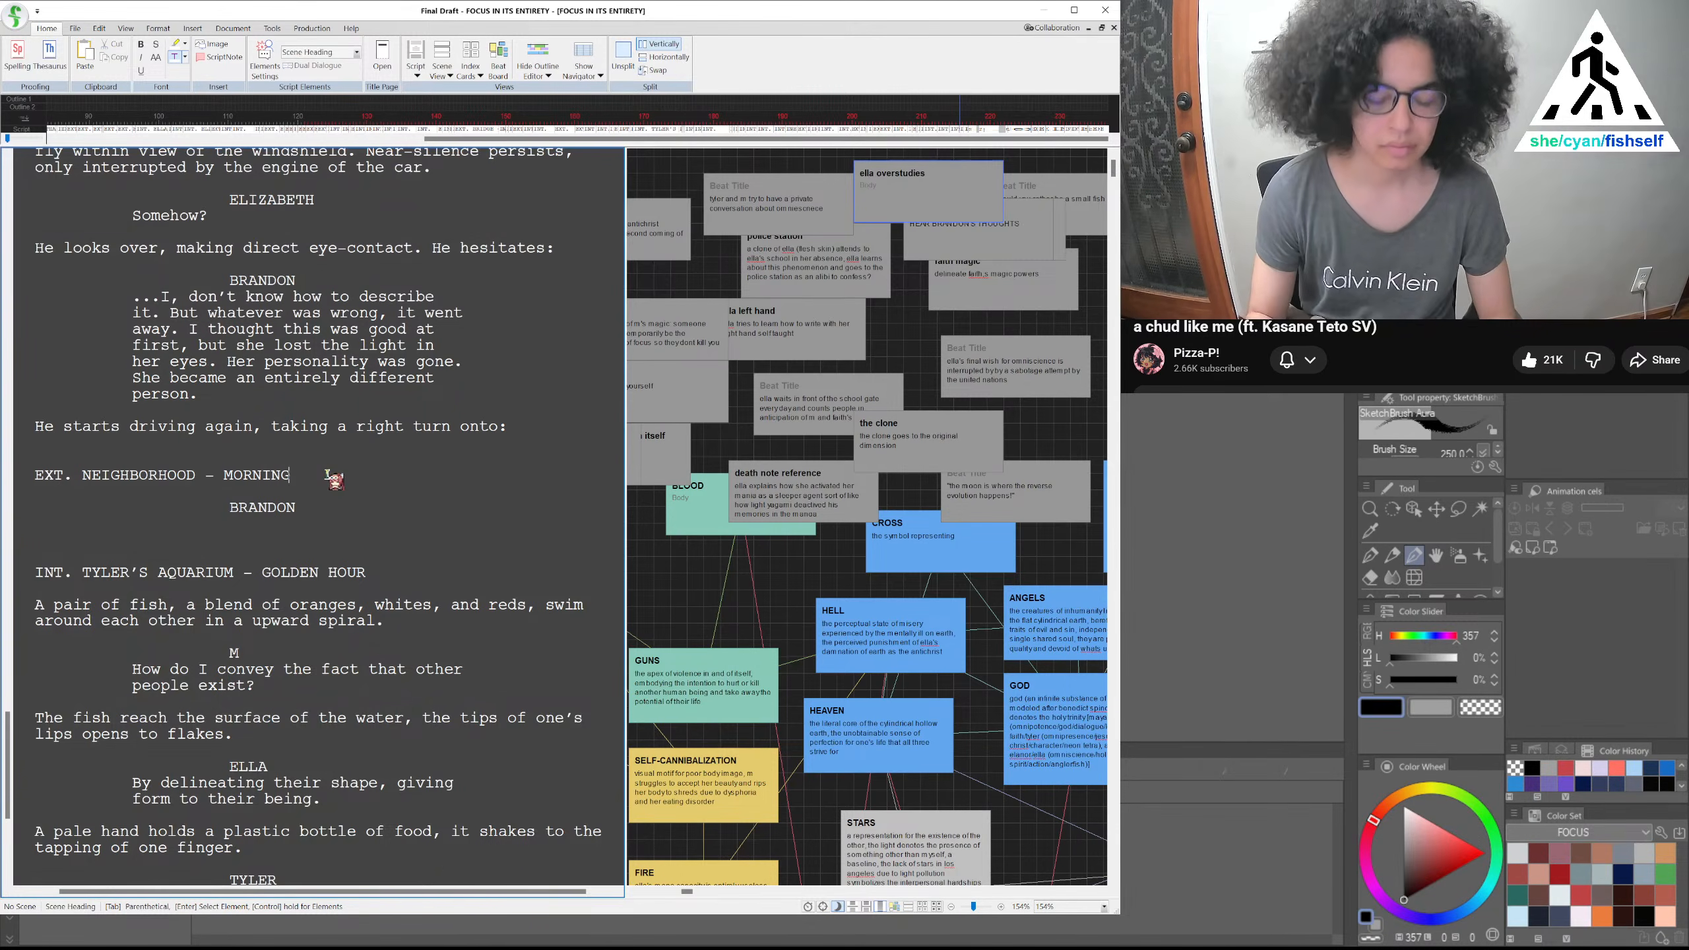
key("Return")
type("The asphalt")
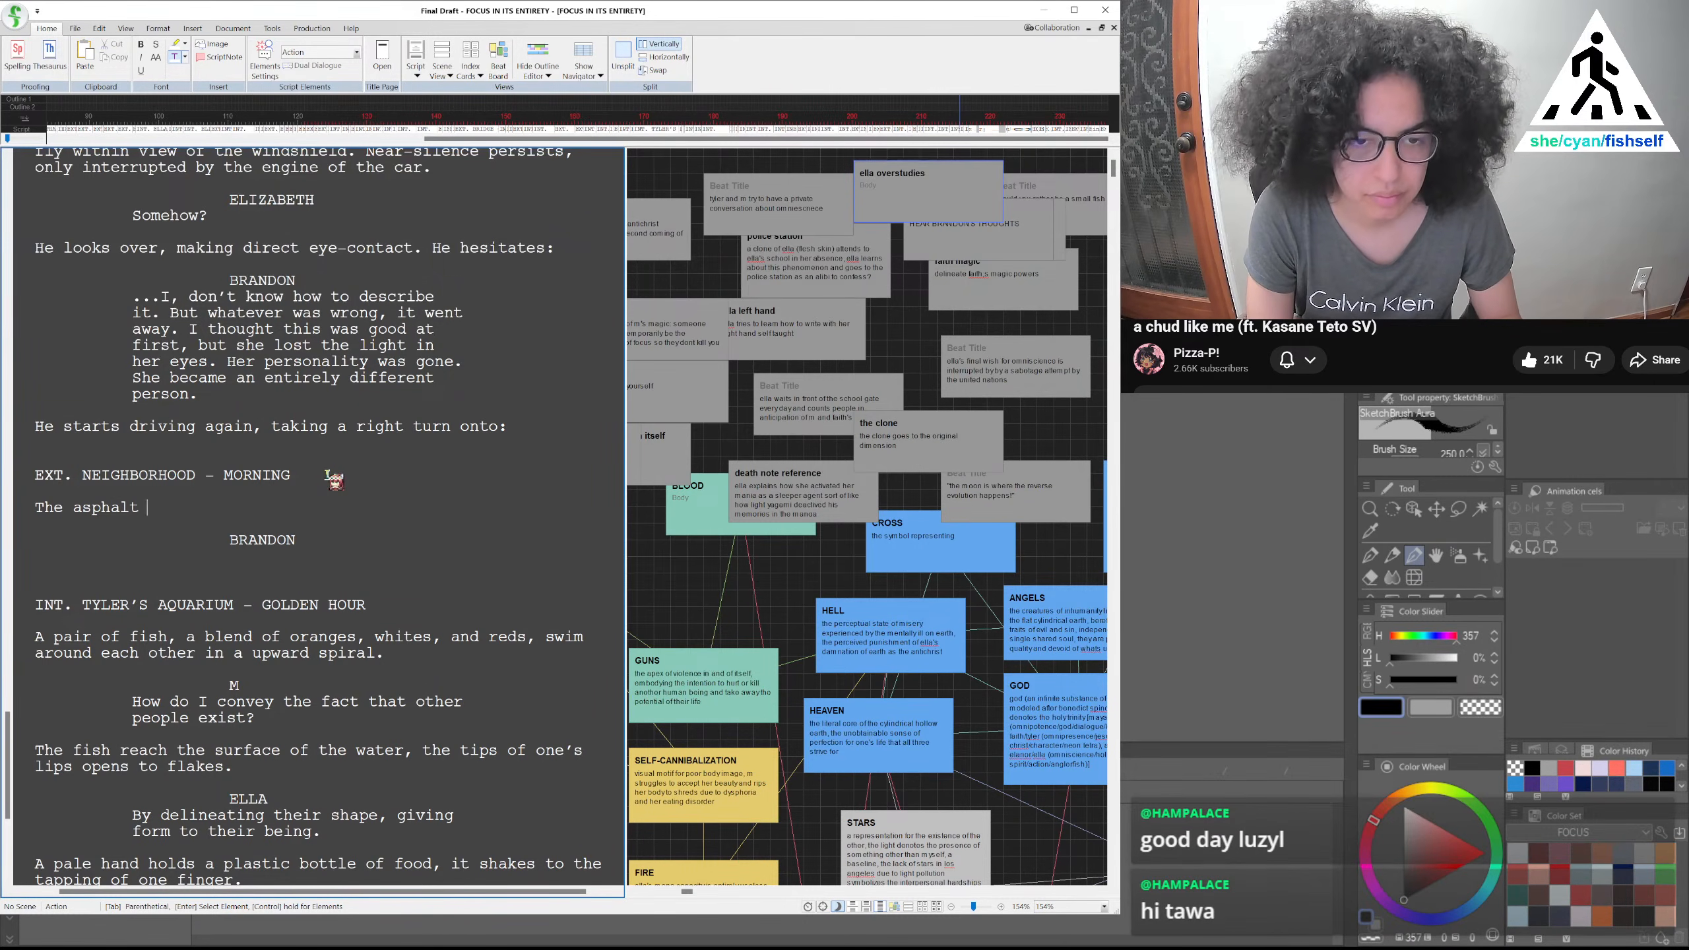
type(" cracks along its ")
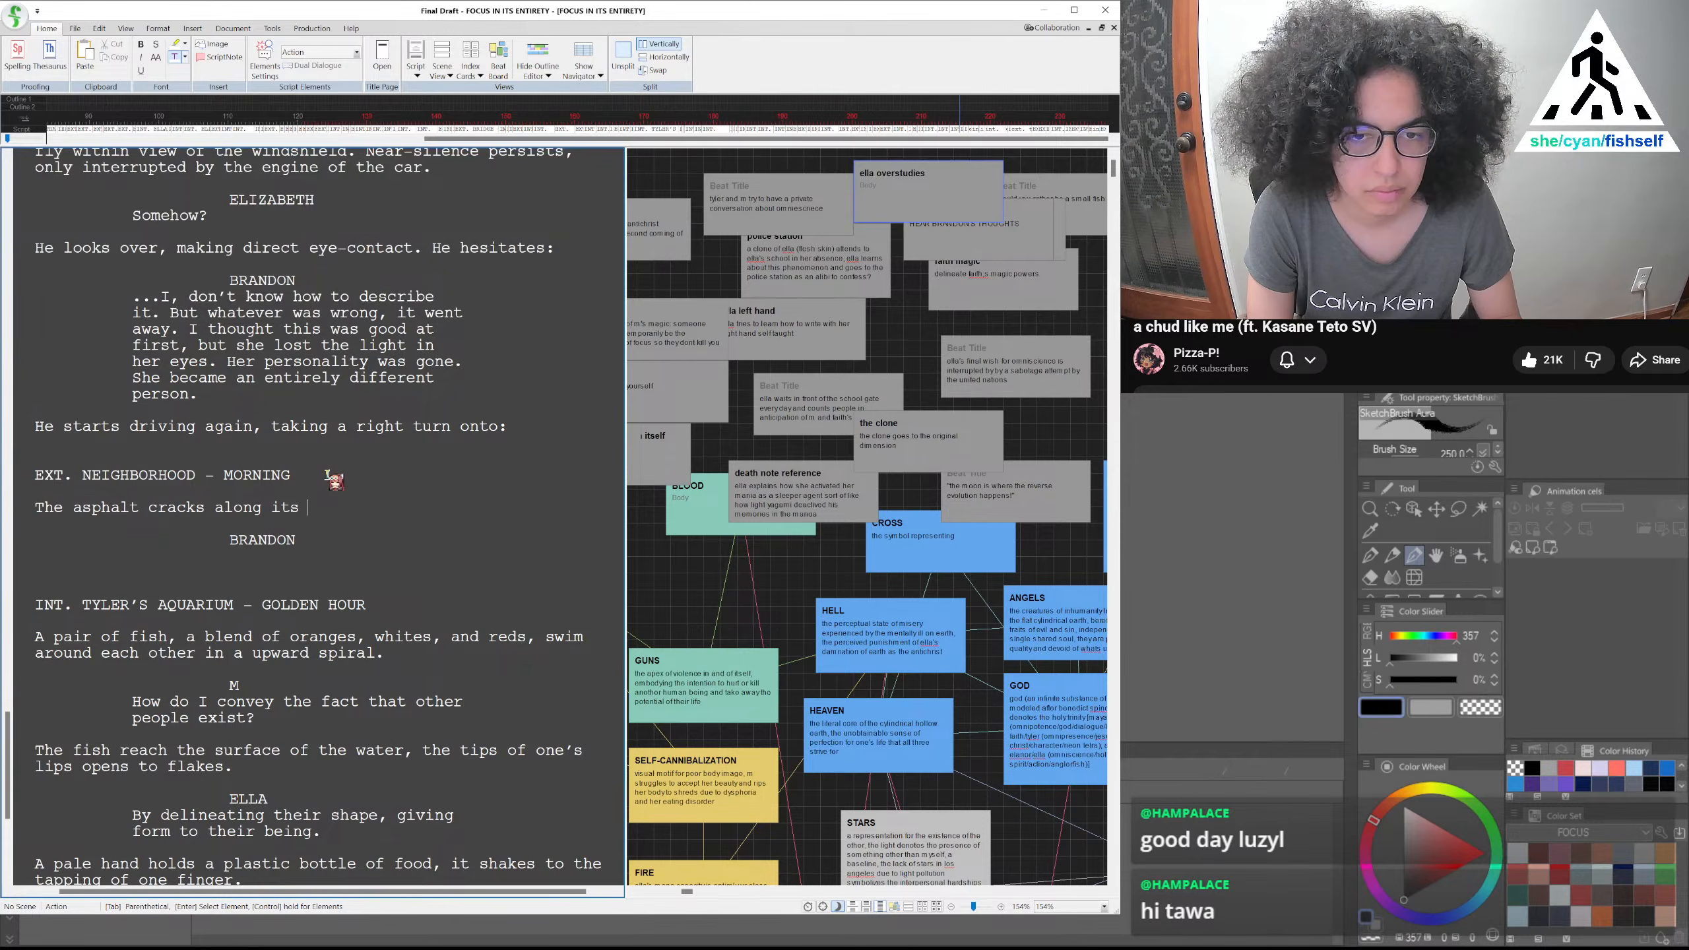
type("dark gray surface")
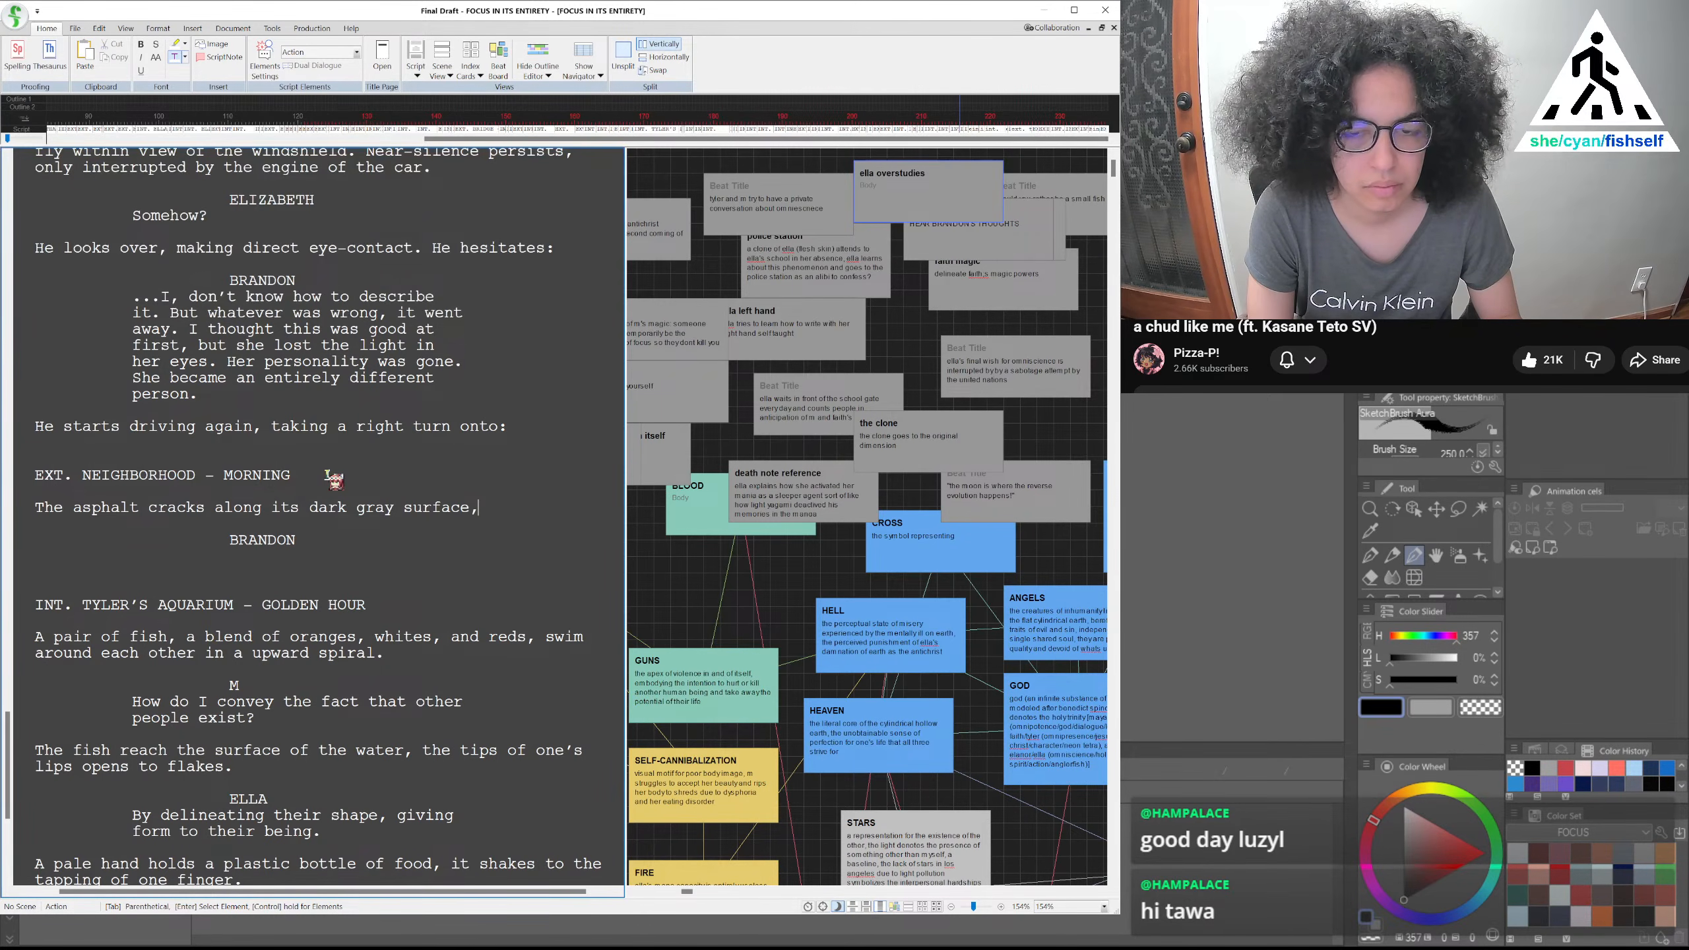
type(", meeting a pothole.")
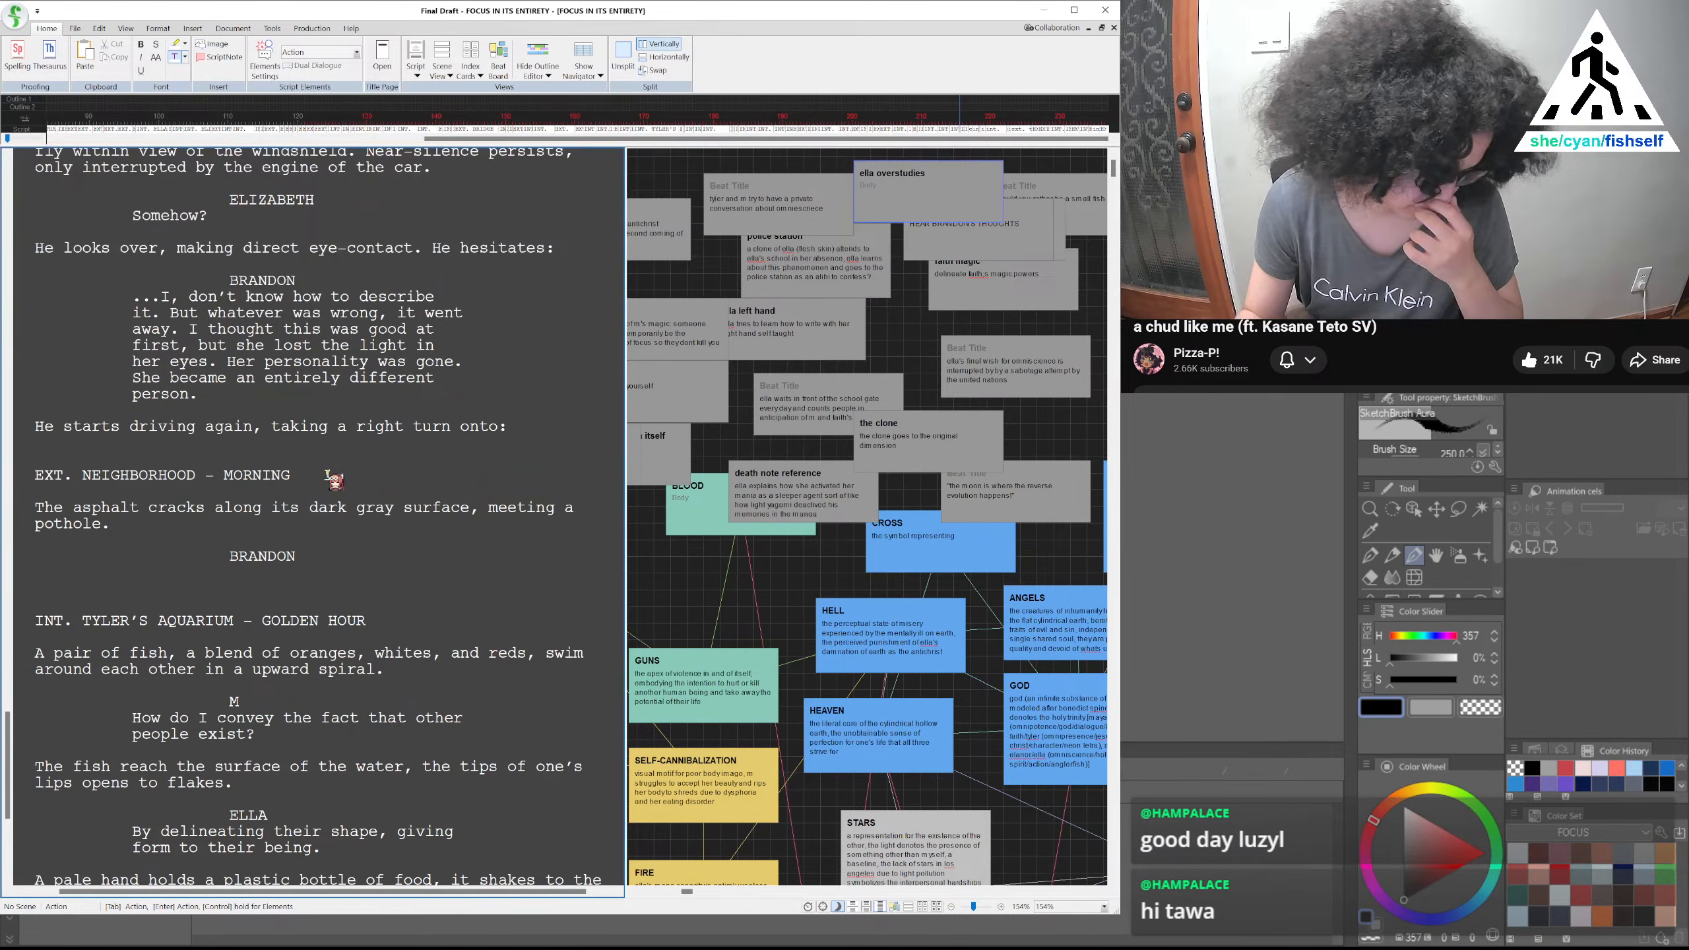
Write "I don't know." as Brandon's dialogue in the neighborhood scene
left_click(312, 570)
type("I")
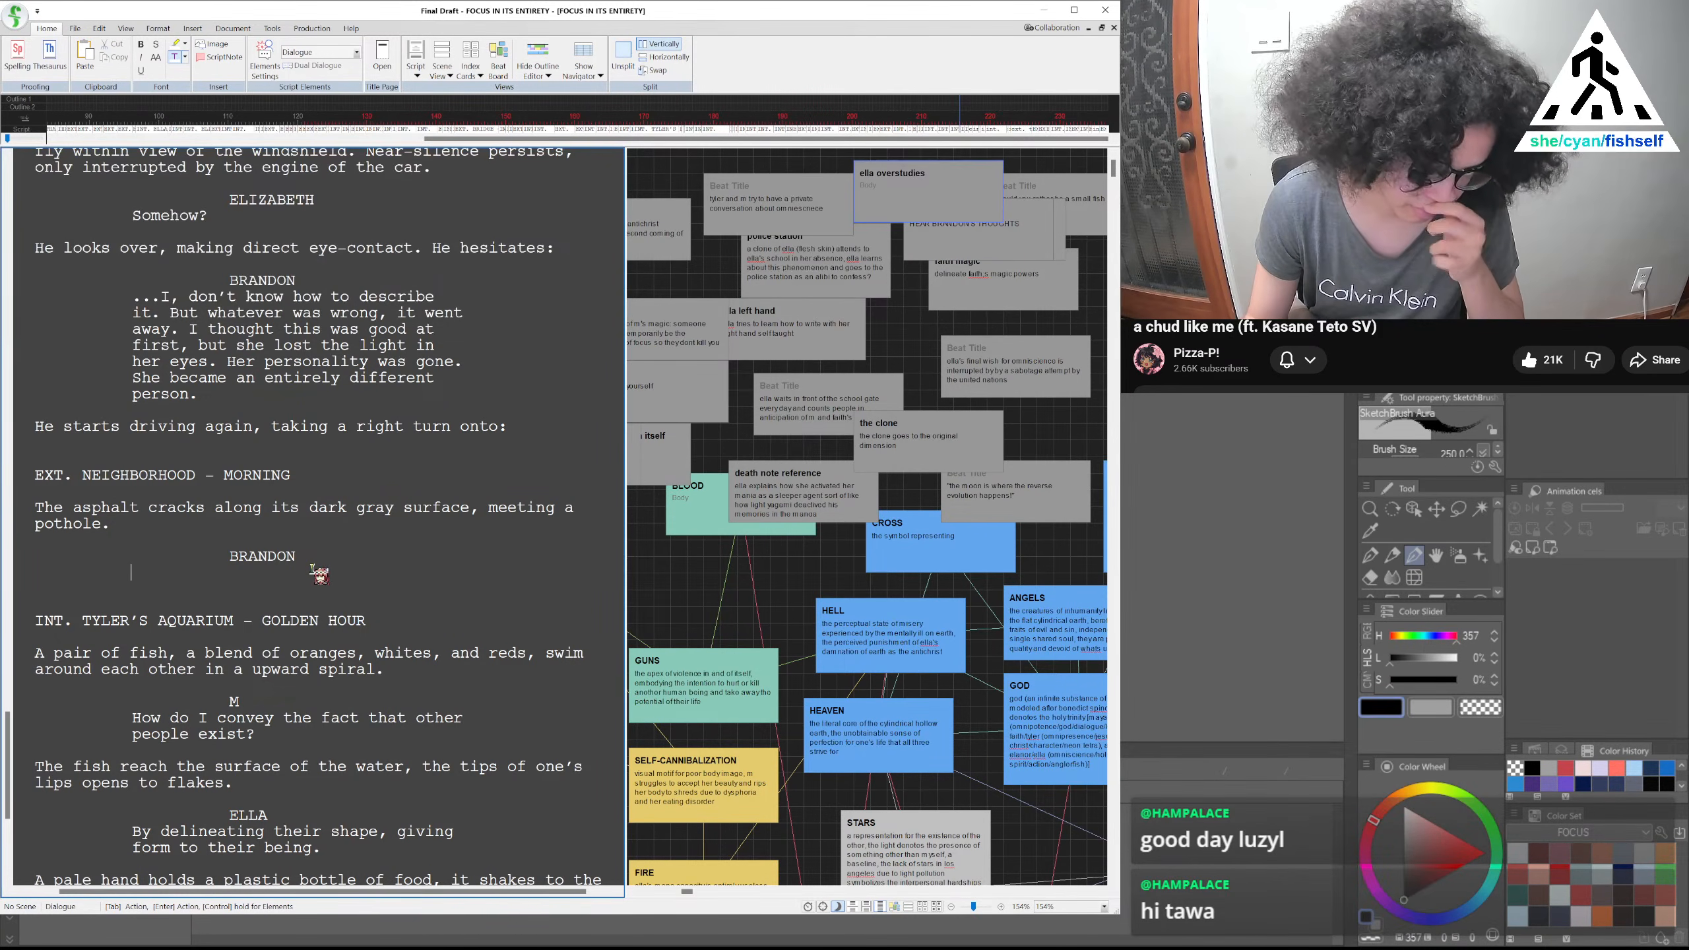
type(" don't know.")
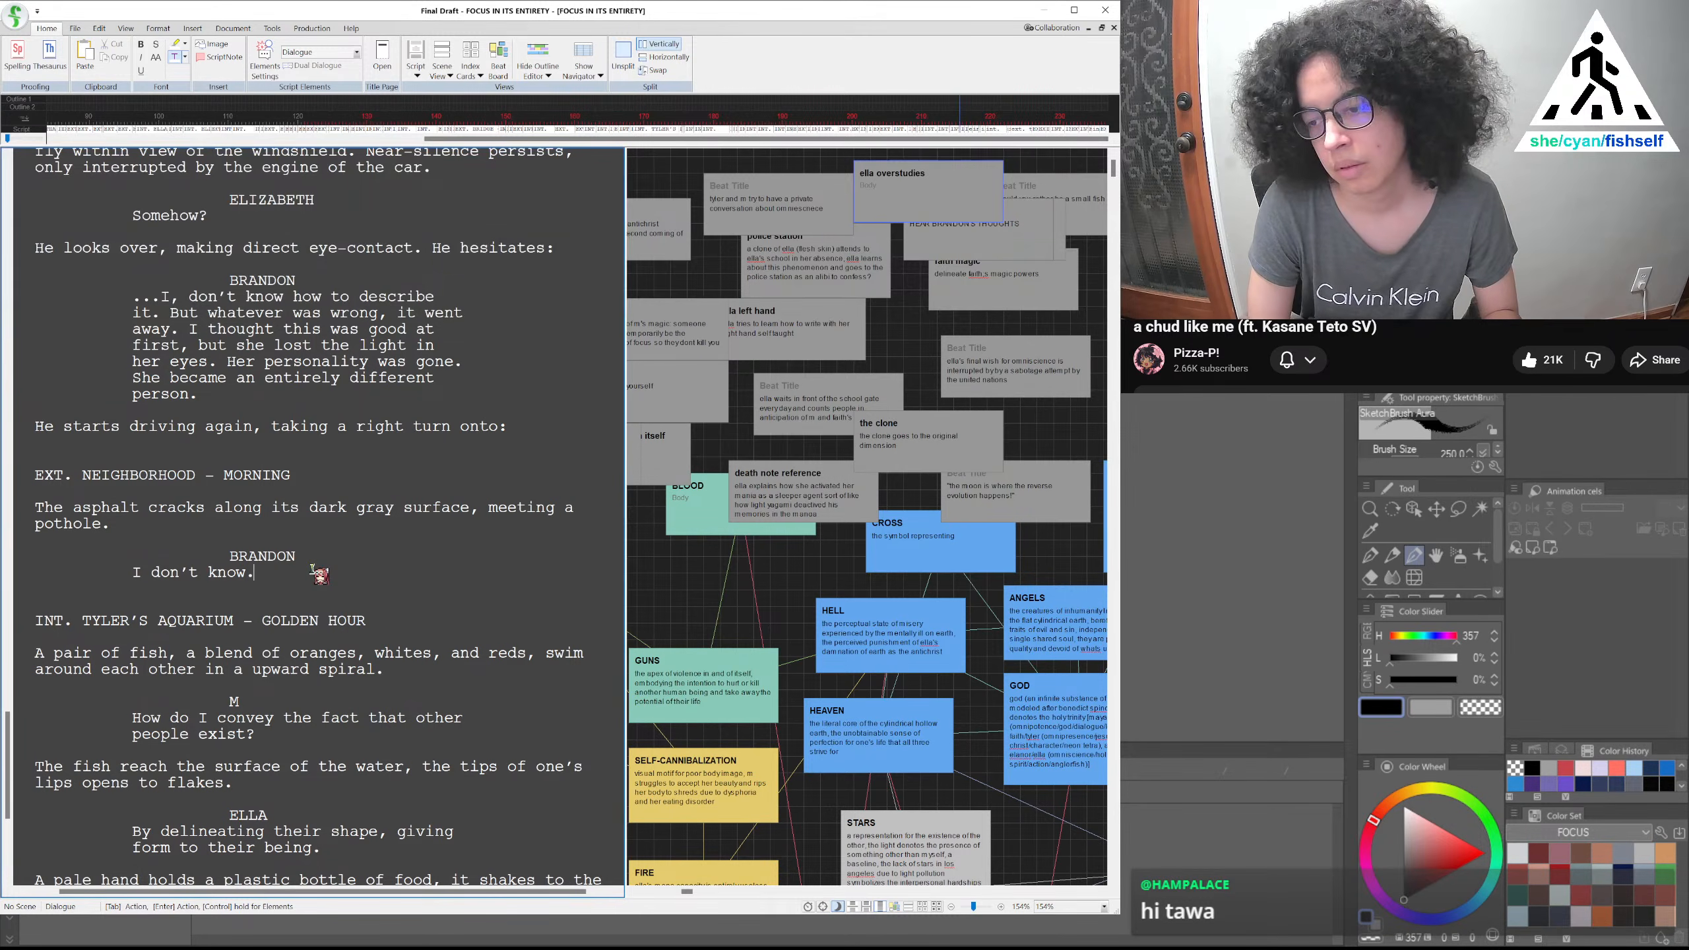
type(" I tried to help")
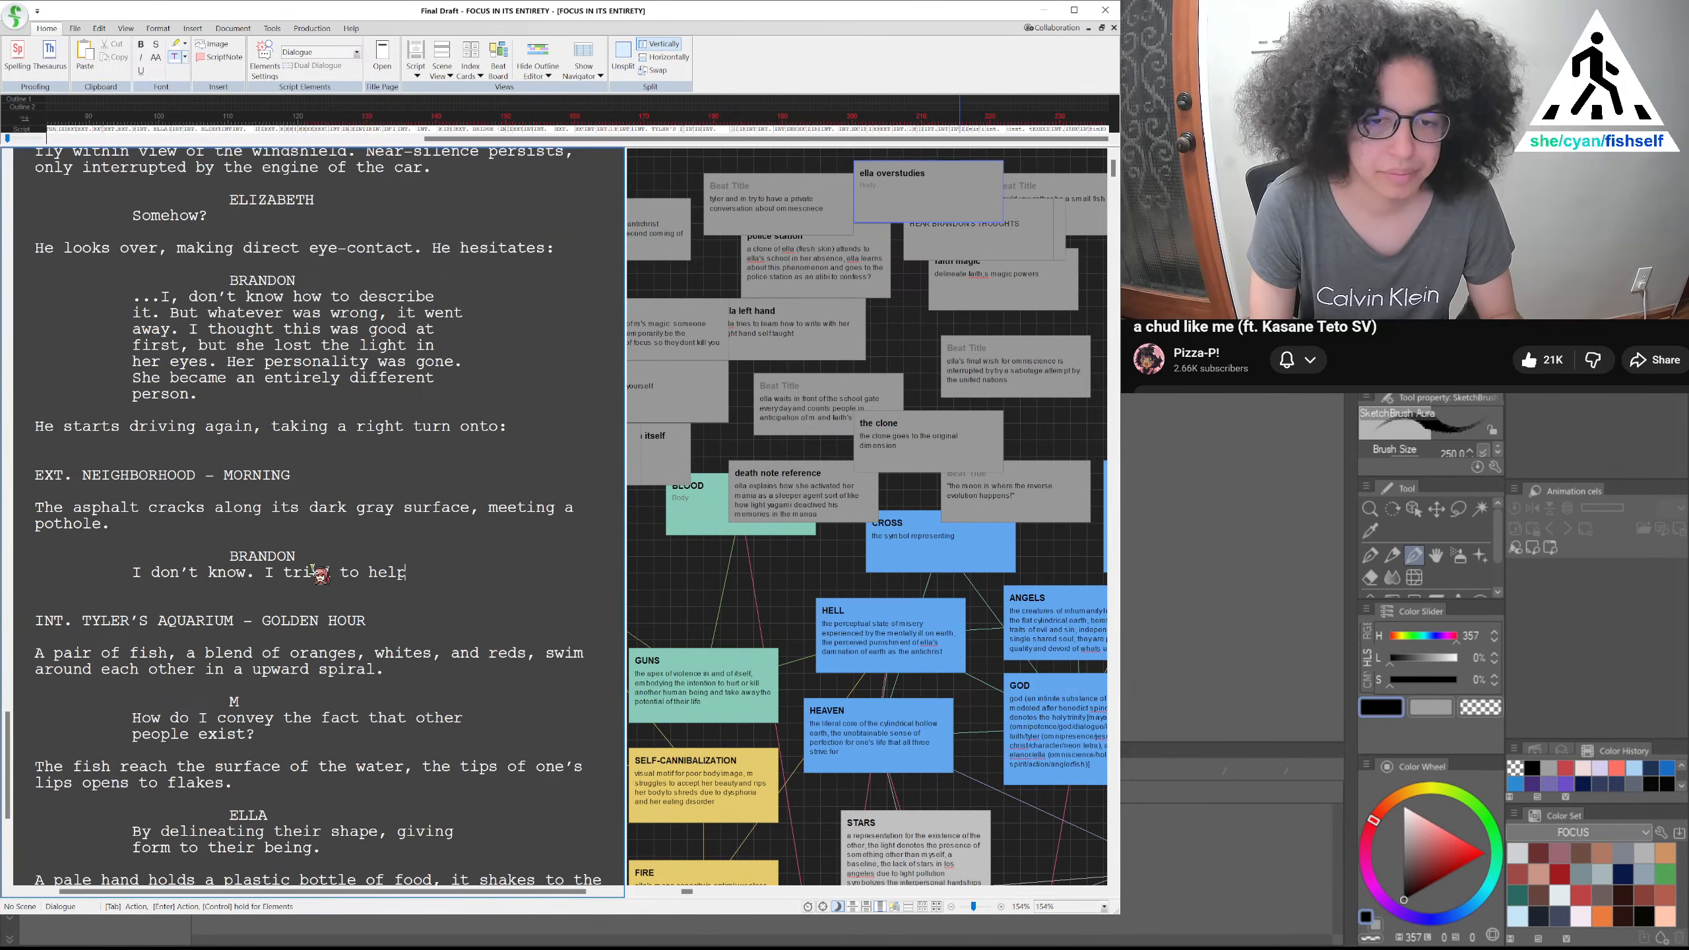
scroll(335, 537, "up", 5)
scroll(327, 537, "up", 1)
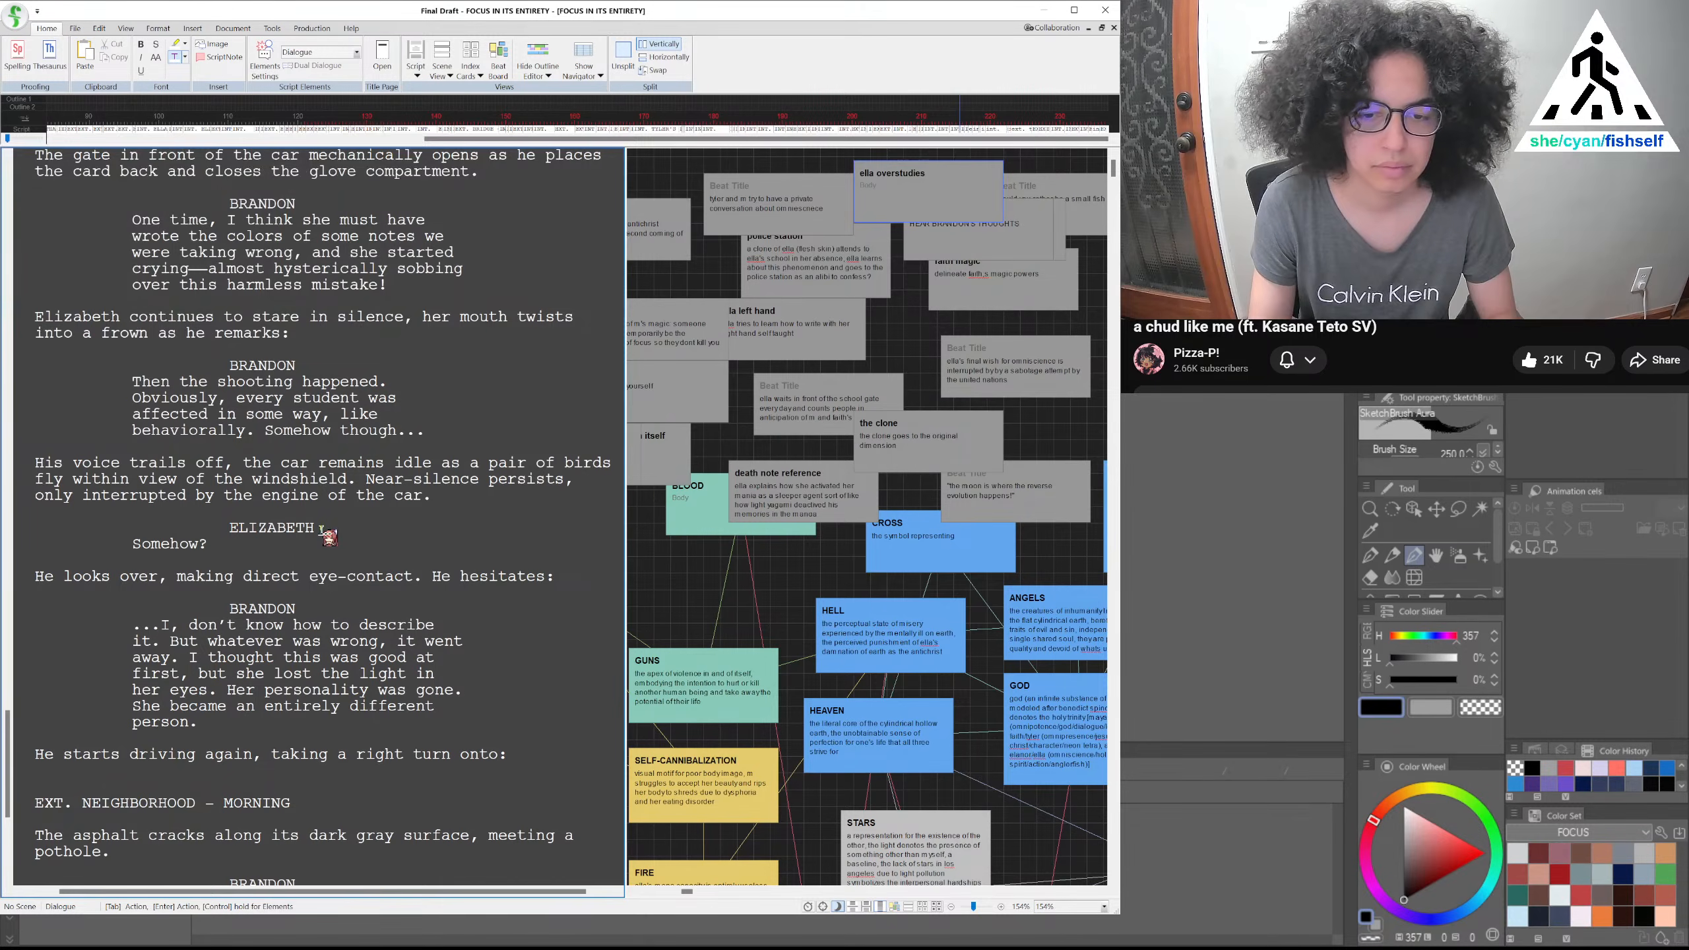
scroll(327, 536, "down", 3)
key("BackSpace")
key("BackSpace")
key("BackSpace")
key("BackSpace")
key("BackSpace")
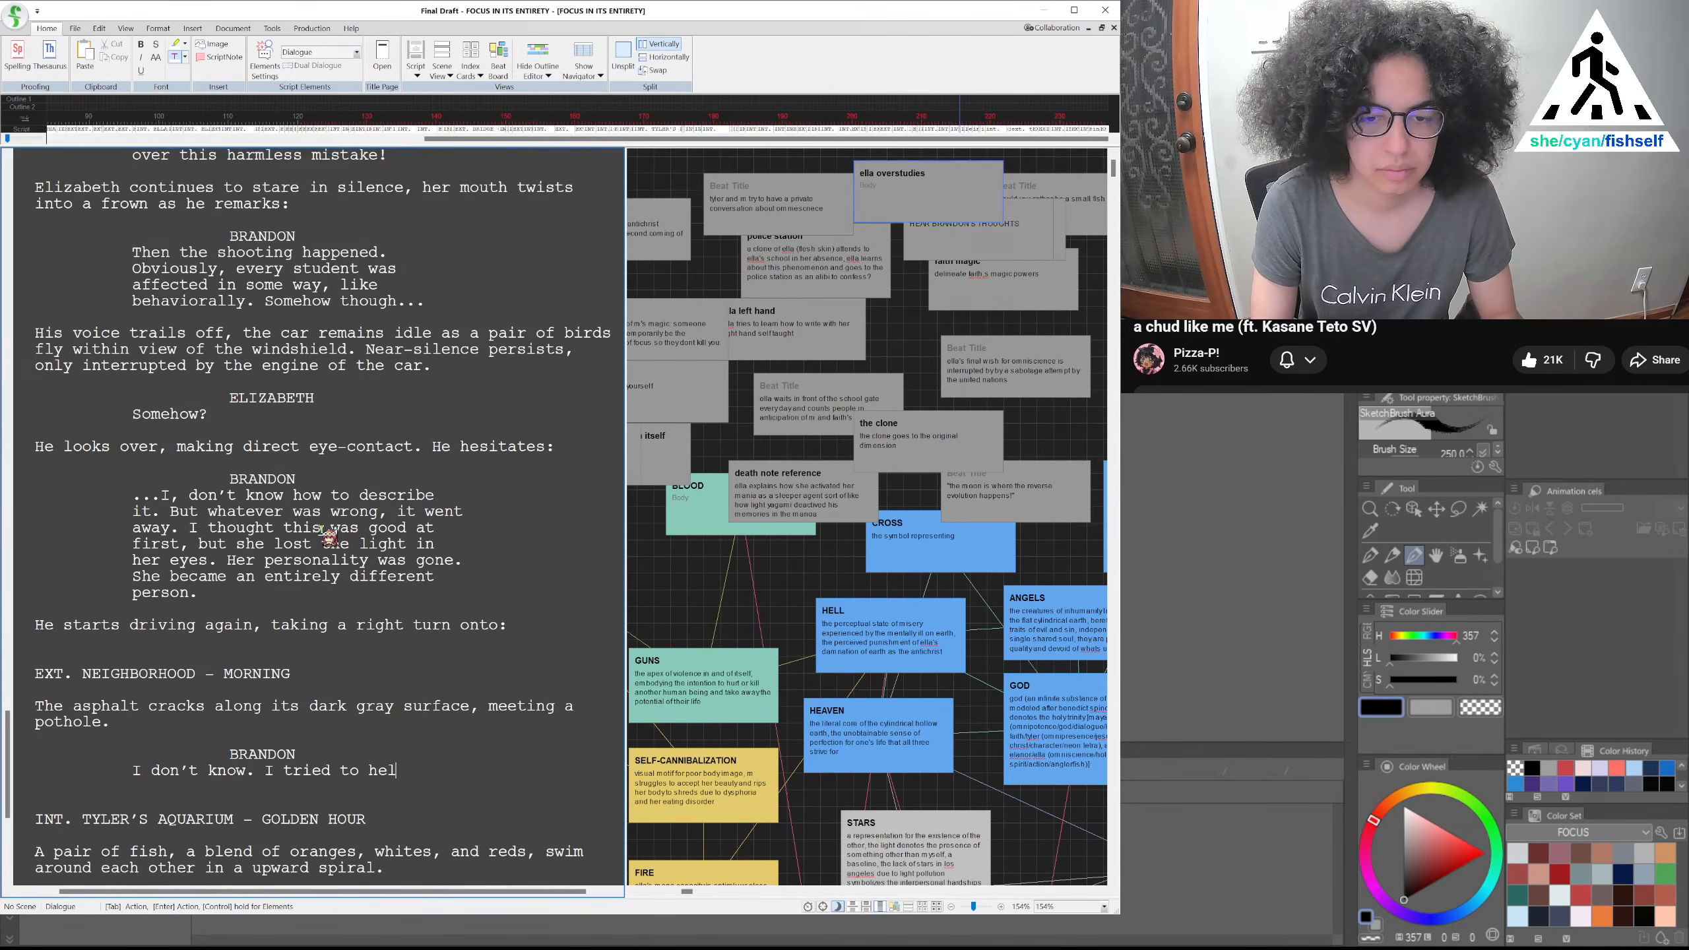
type("offer my hel")
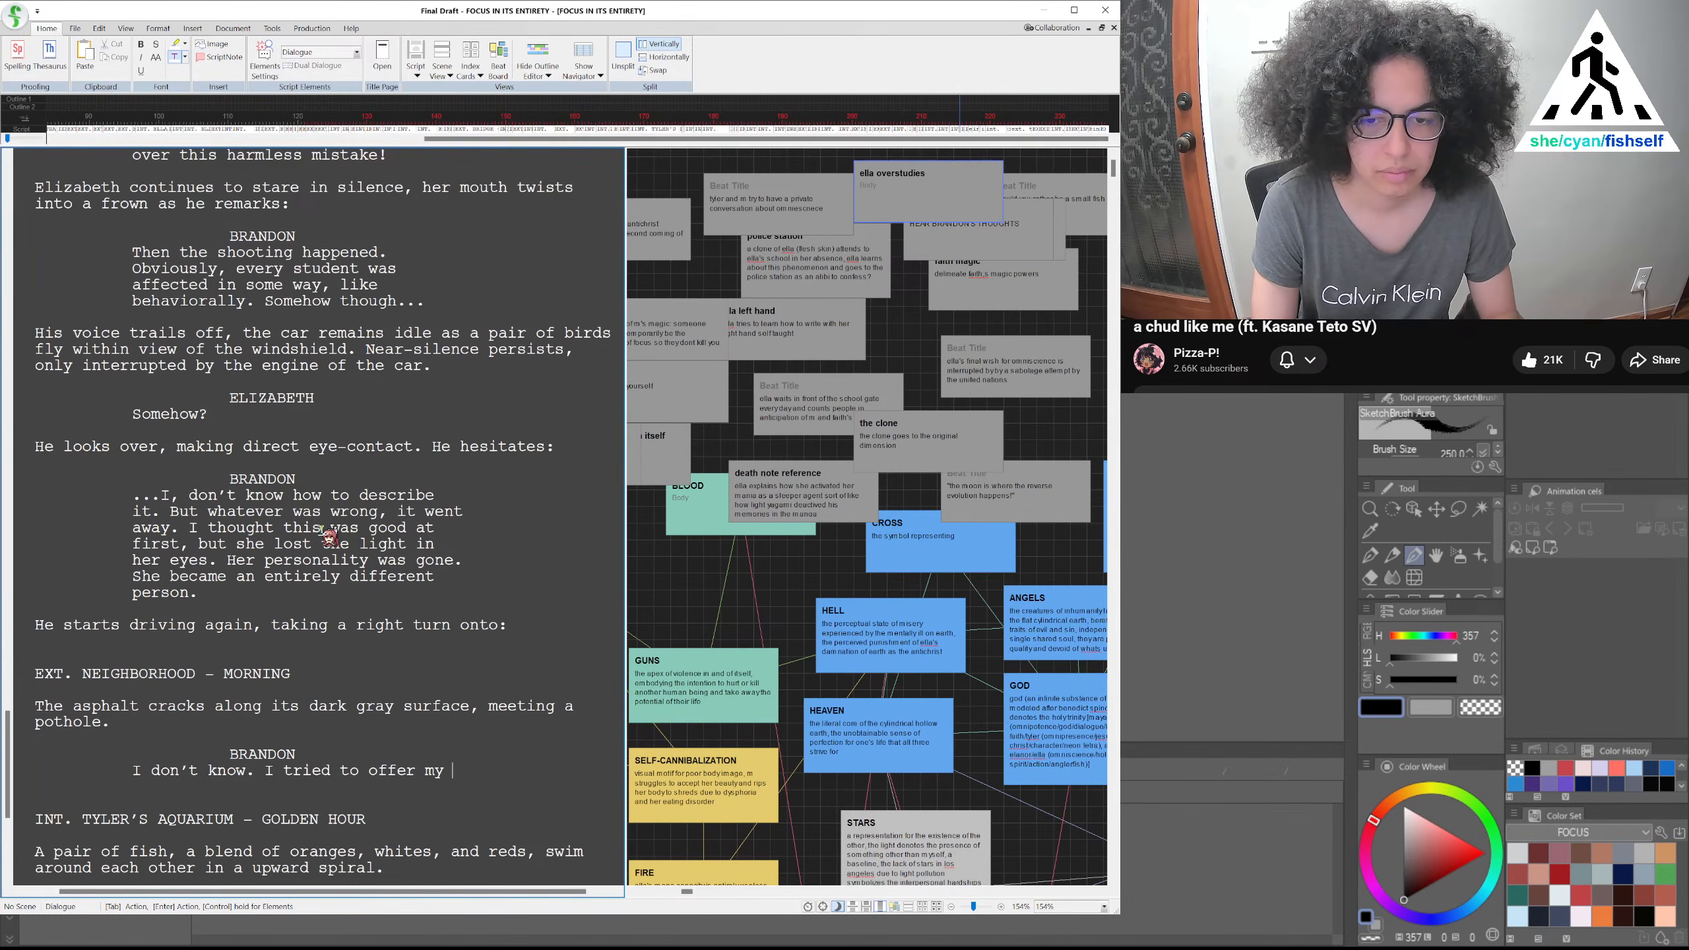
key("BackSpace")
key("BackSpace")
key("BackSpace")
key("BackSpace")
key("BackSpace")
key("BackSpace")
key("BackSpace")
key("BackSpace")
key("BackSpace")
key("BackSpace")
key("BackSpace")
key("BackSpace")
key("BackSpace")
key("BackSpace")
key("BackSpace")
key("BackSpace")
key("BackSpace")
key("BackSpace")
key("BackSpace")
key("BackSpace")
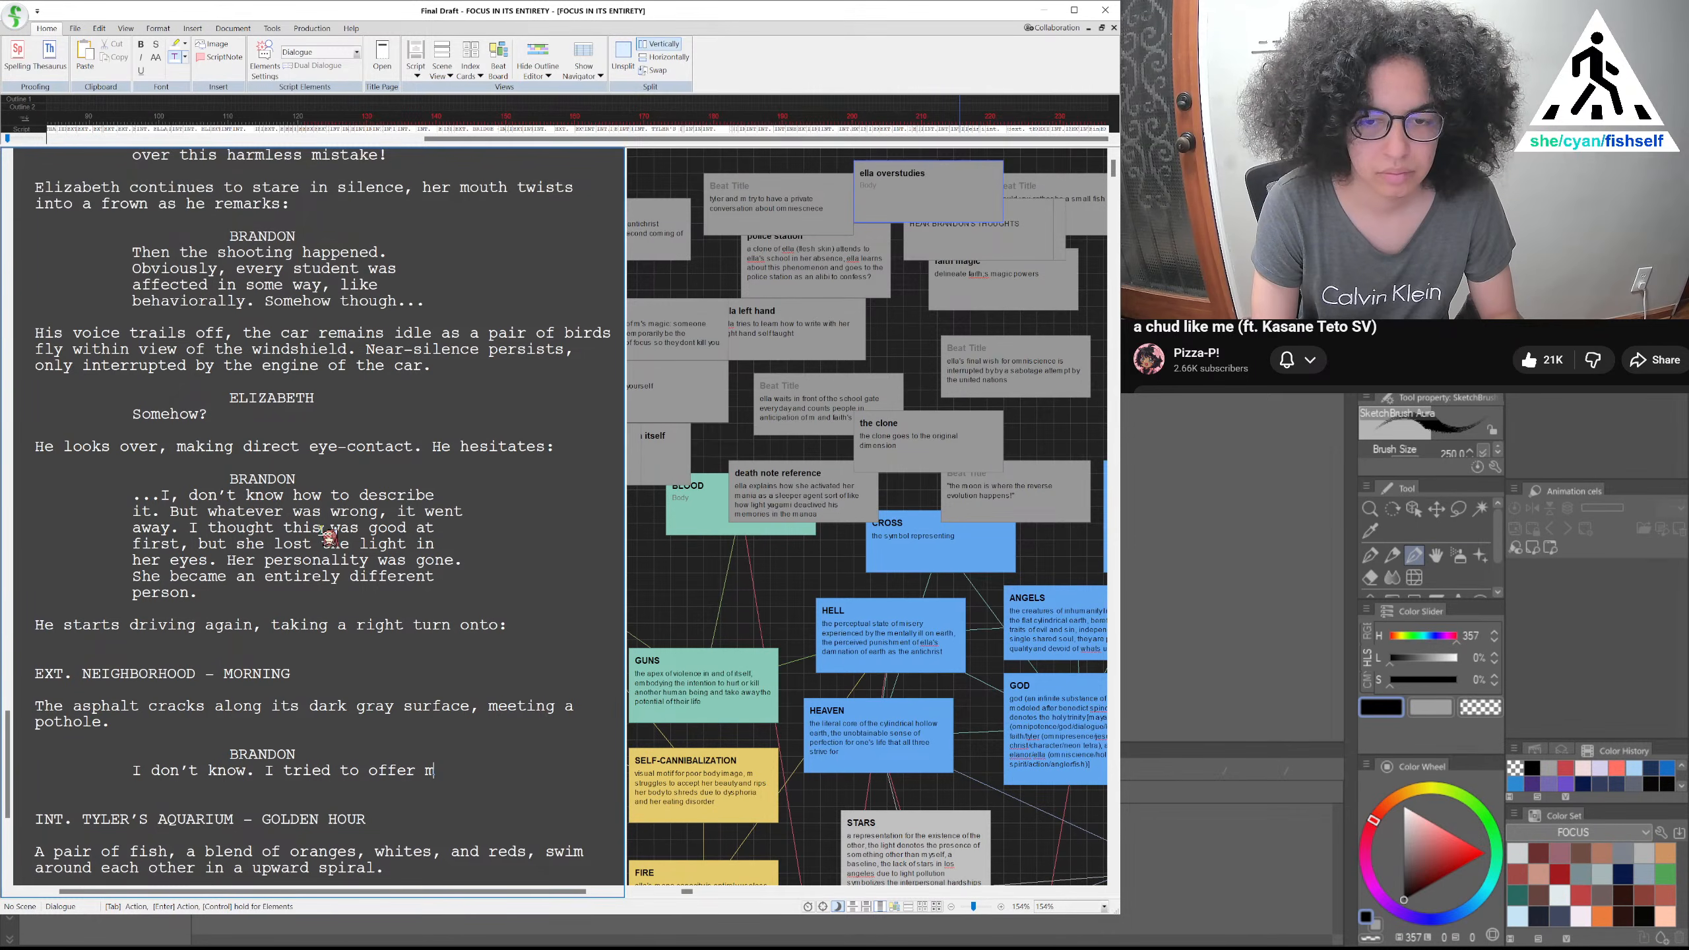
key("BackSpace")
key("BackSpace")
key("BackSpace")
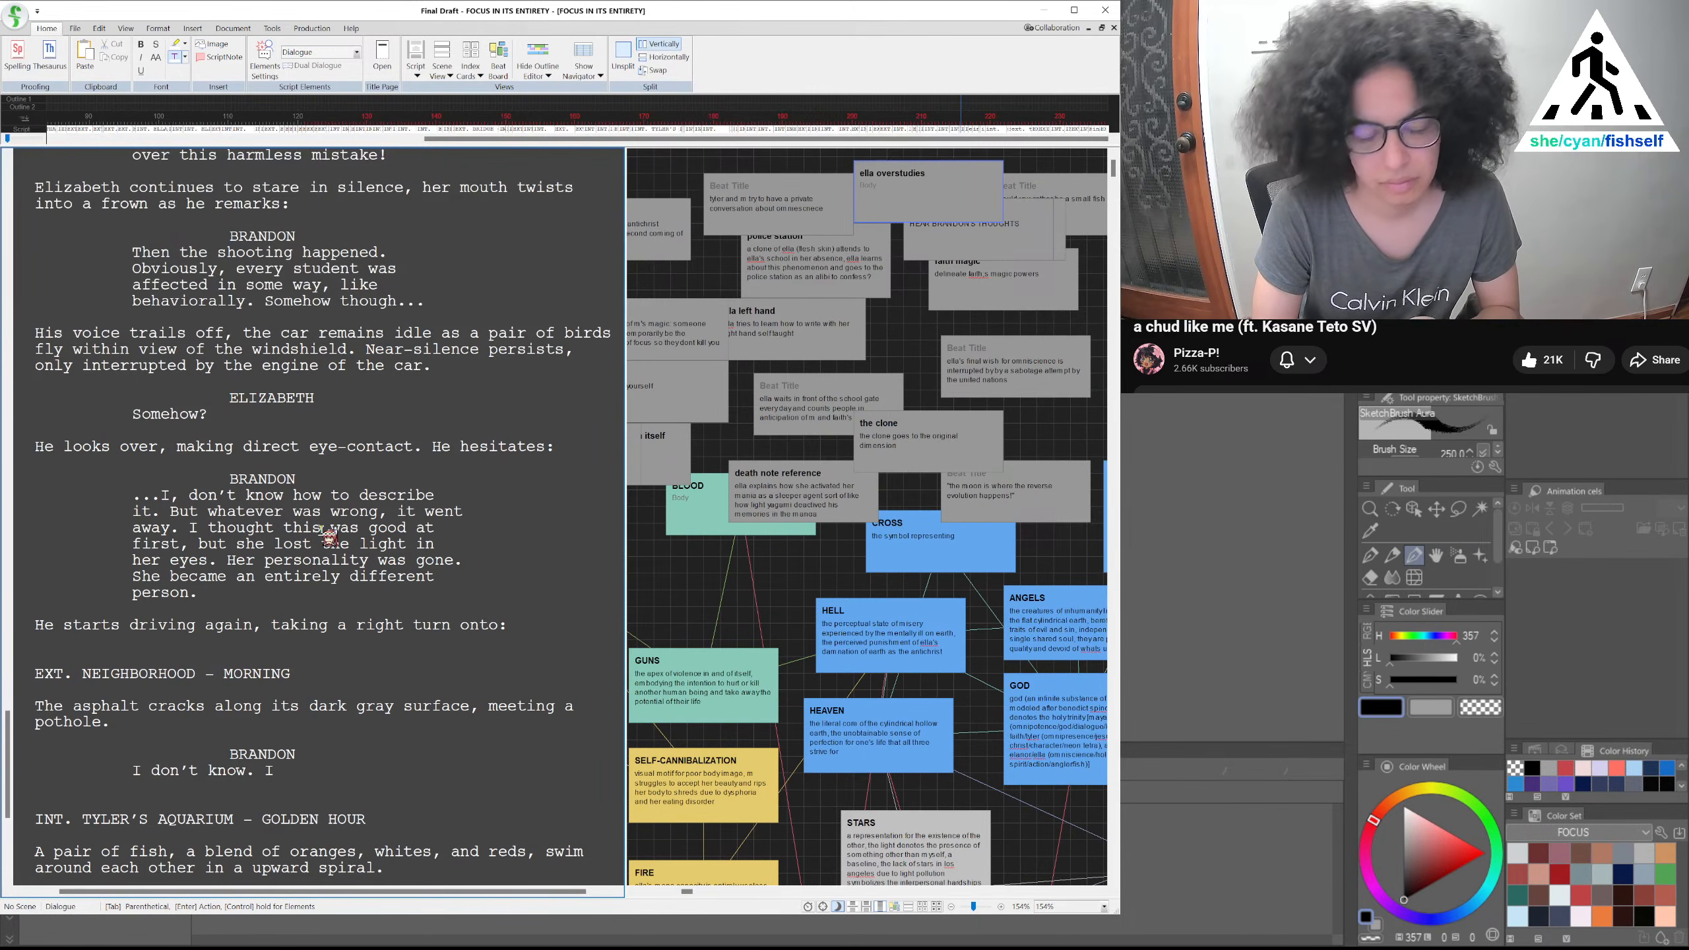
scroll(1404, 357, "down", 6)
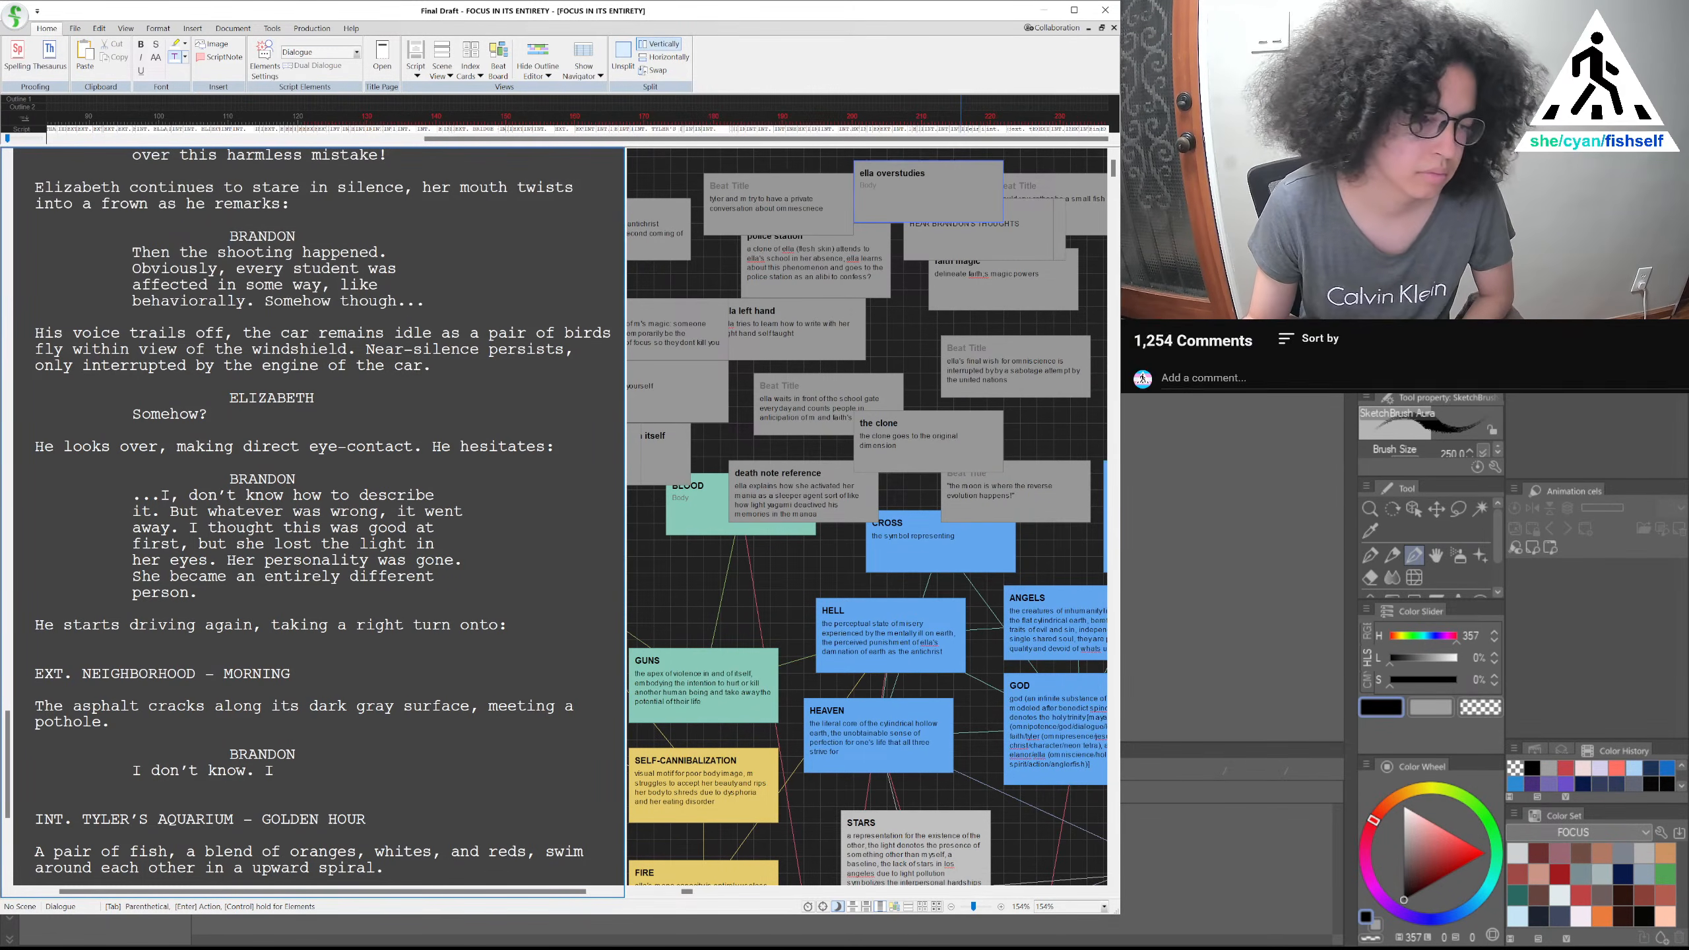
scroll(1404, 357, "up", 6)
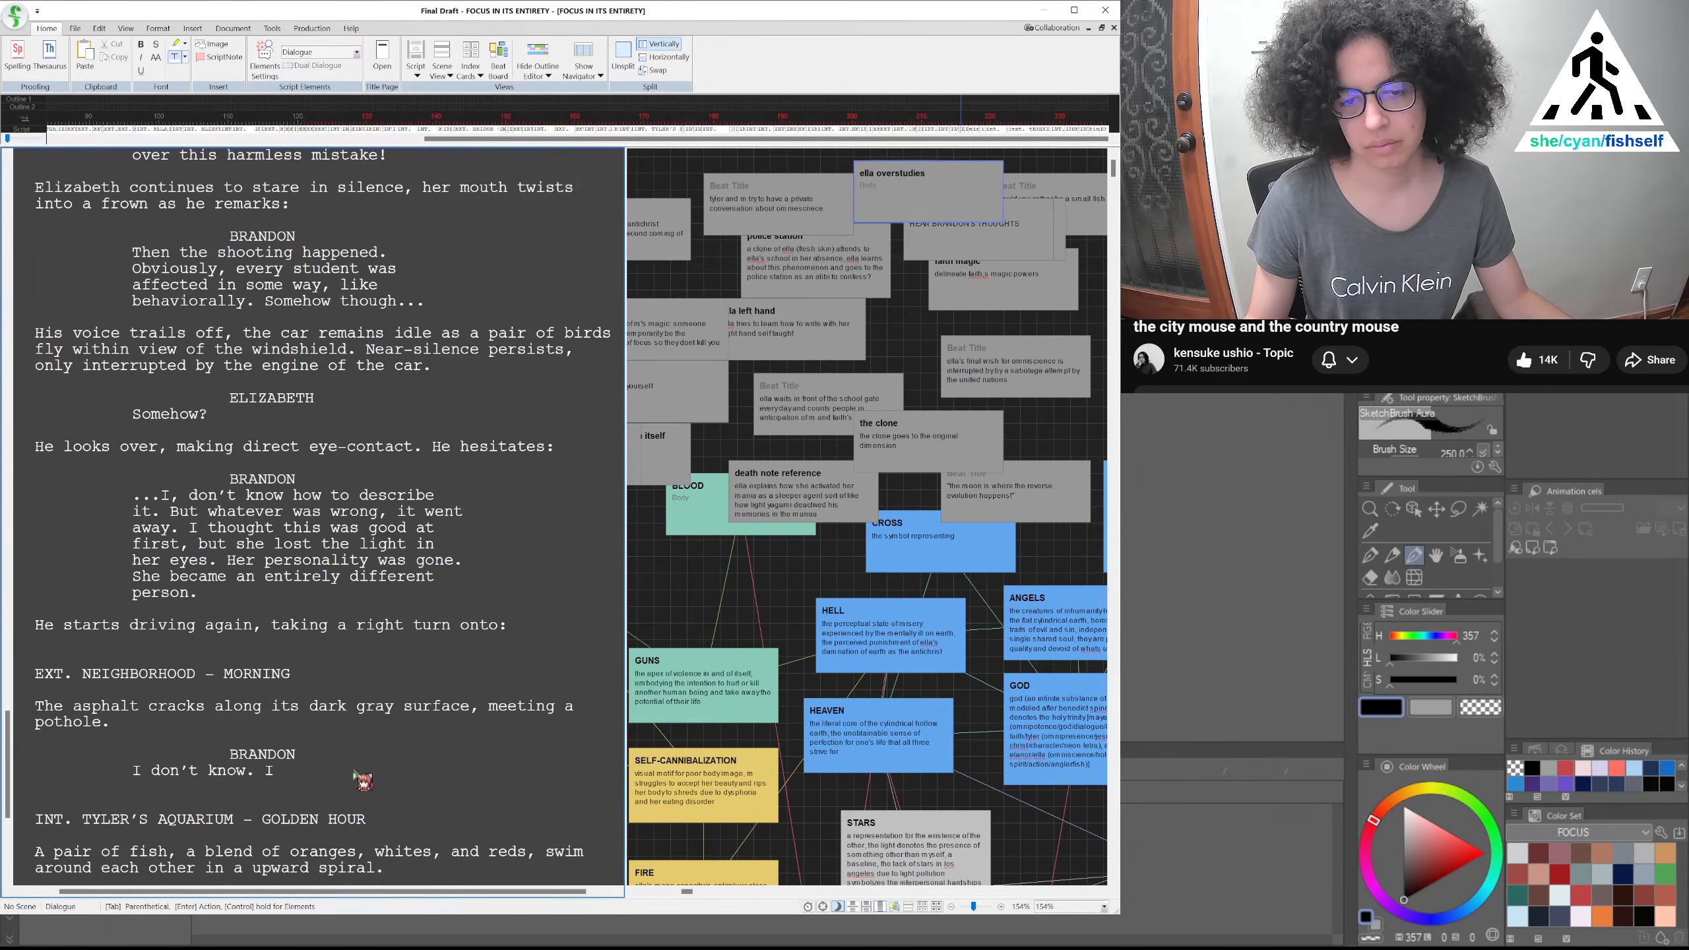
type("really")
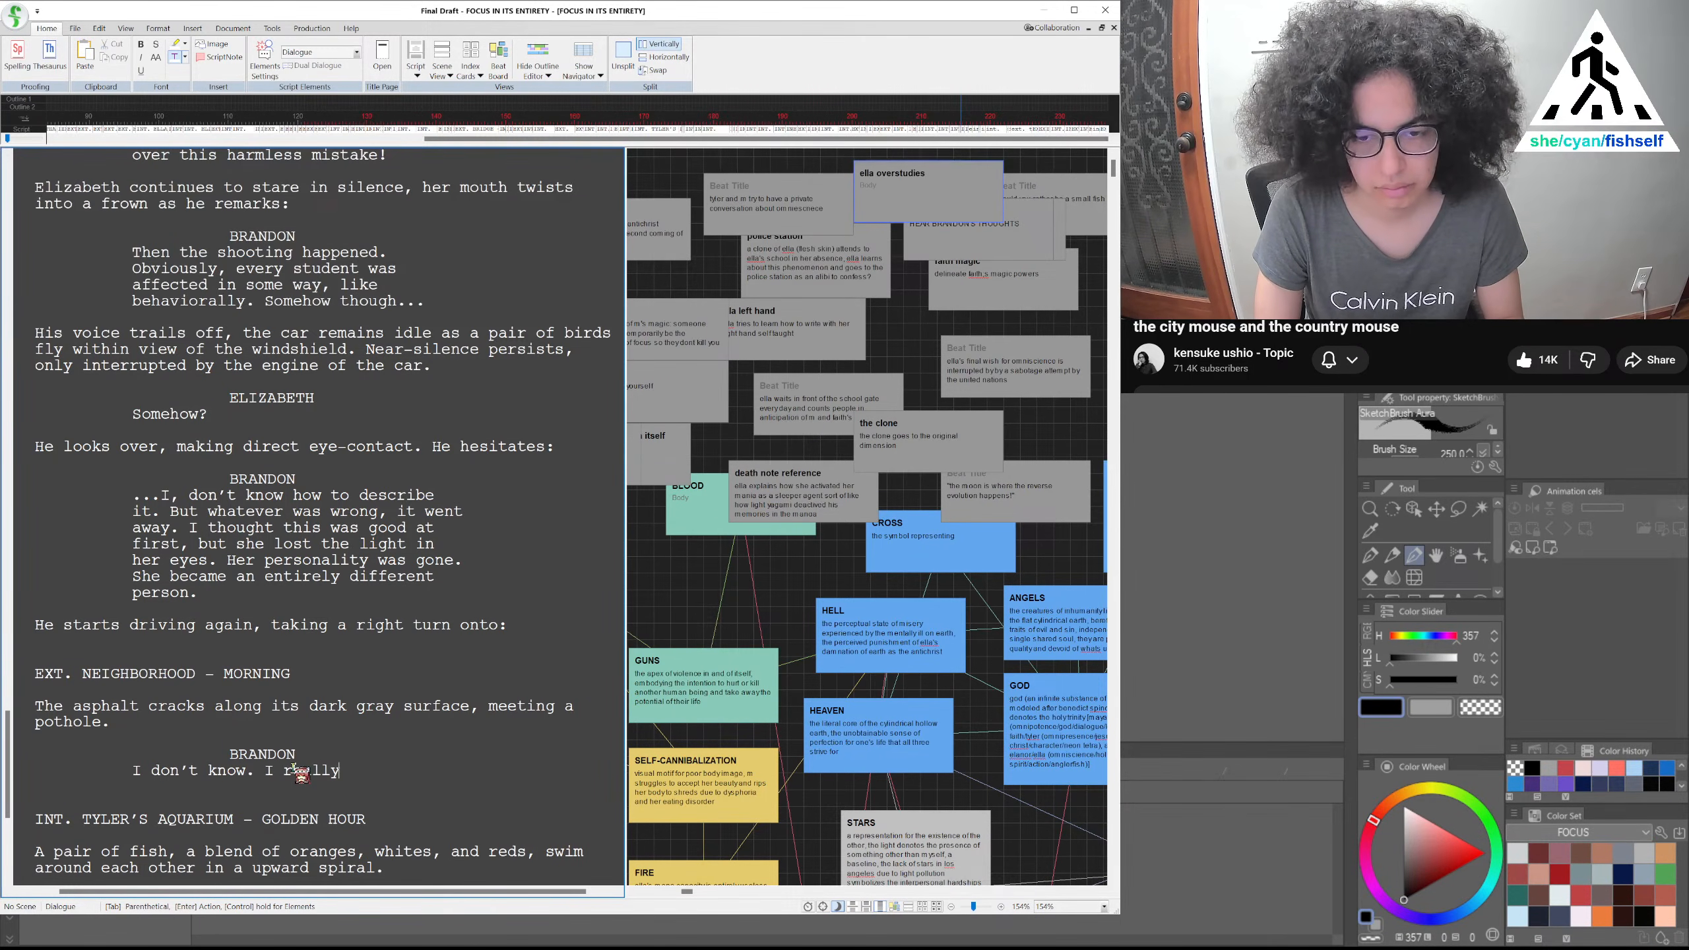
type(" don't")
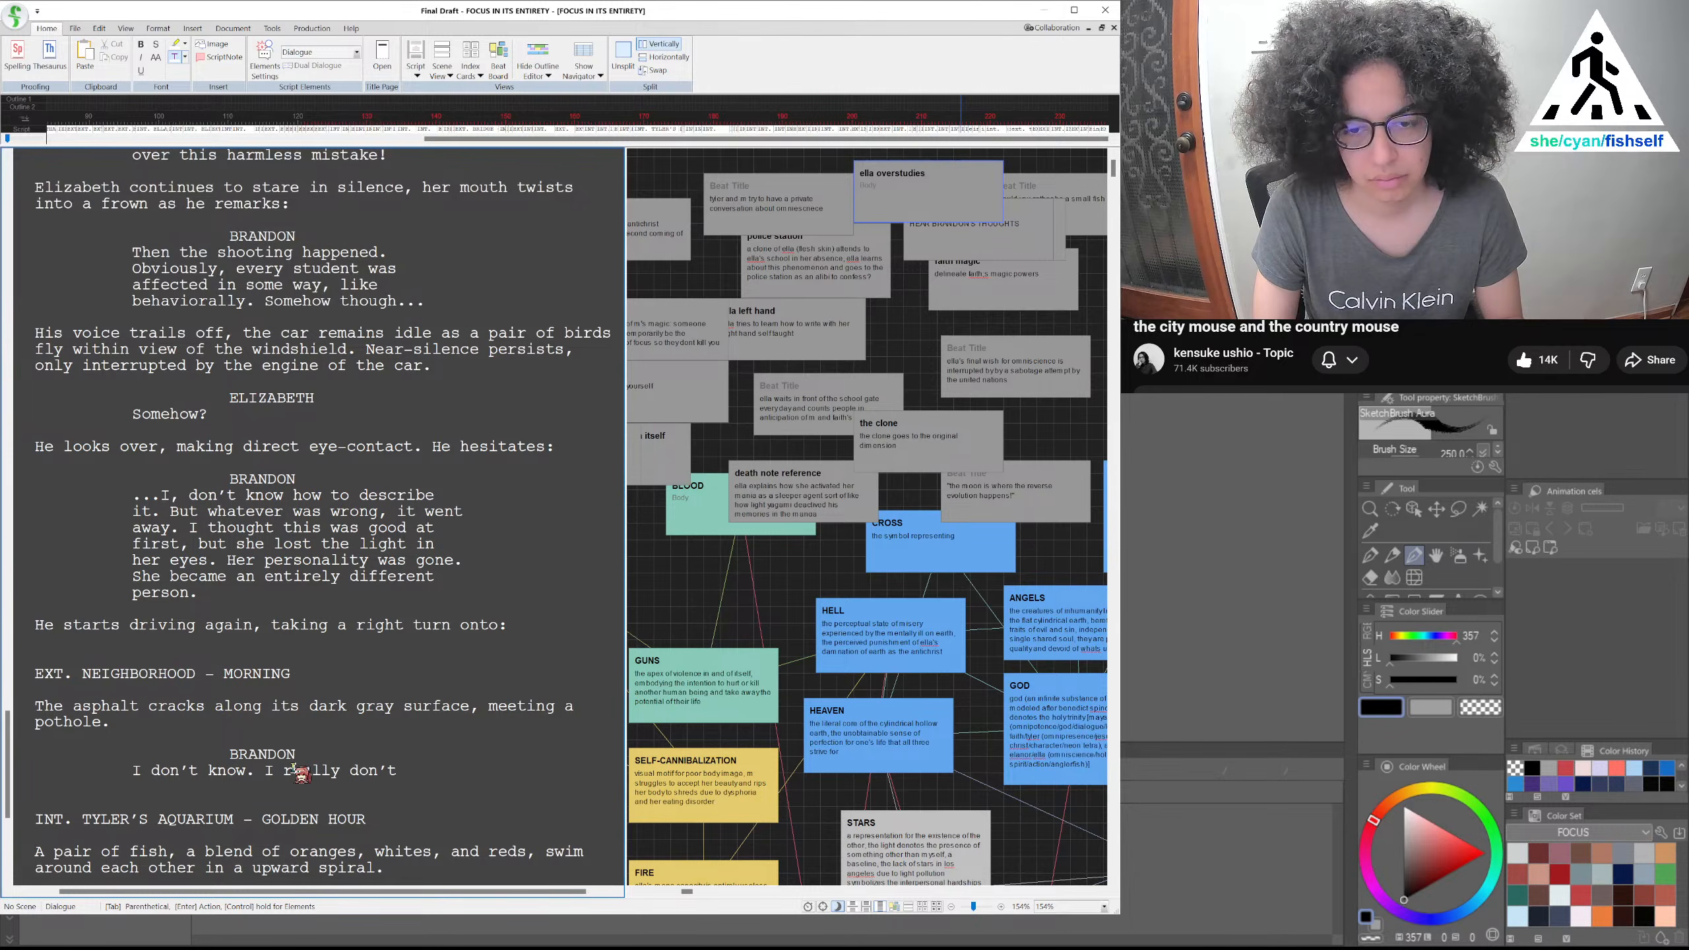
key("BackSpace")
key("BackSpace")
key("BackSpace")
key("BackSpace")
key("BackSpace")
key("BackSpace")
key("BackSpace")
type("y don")
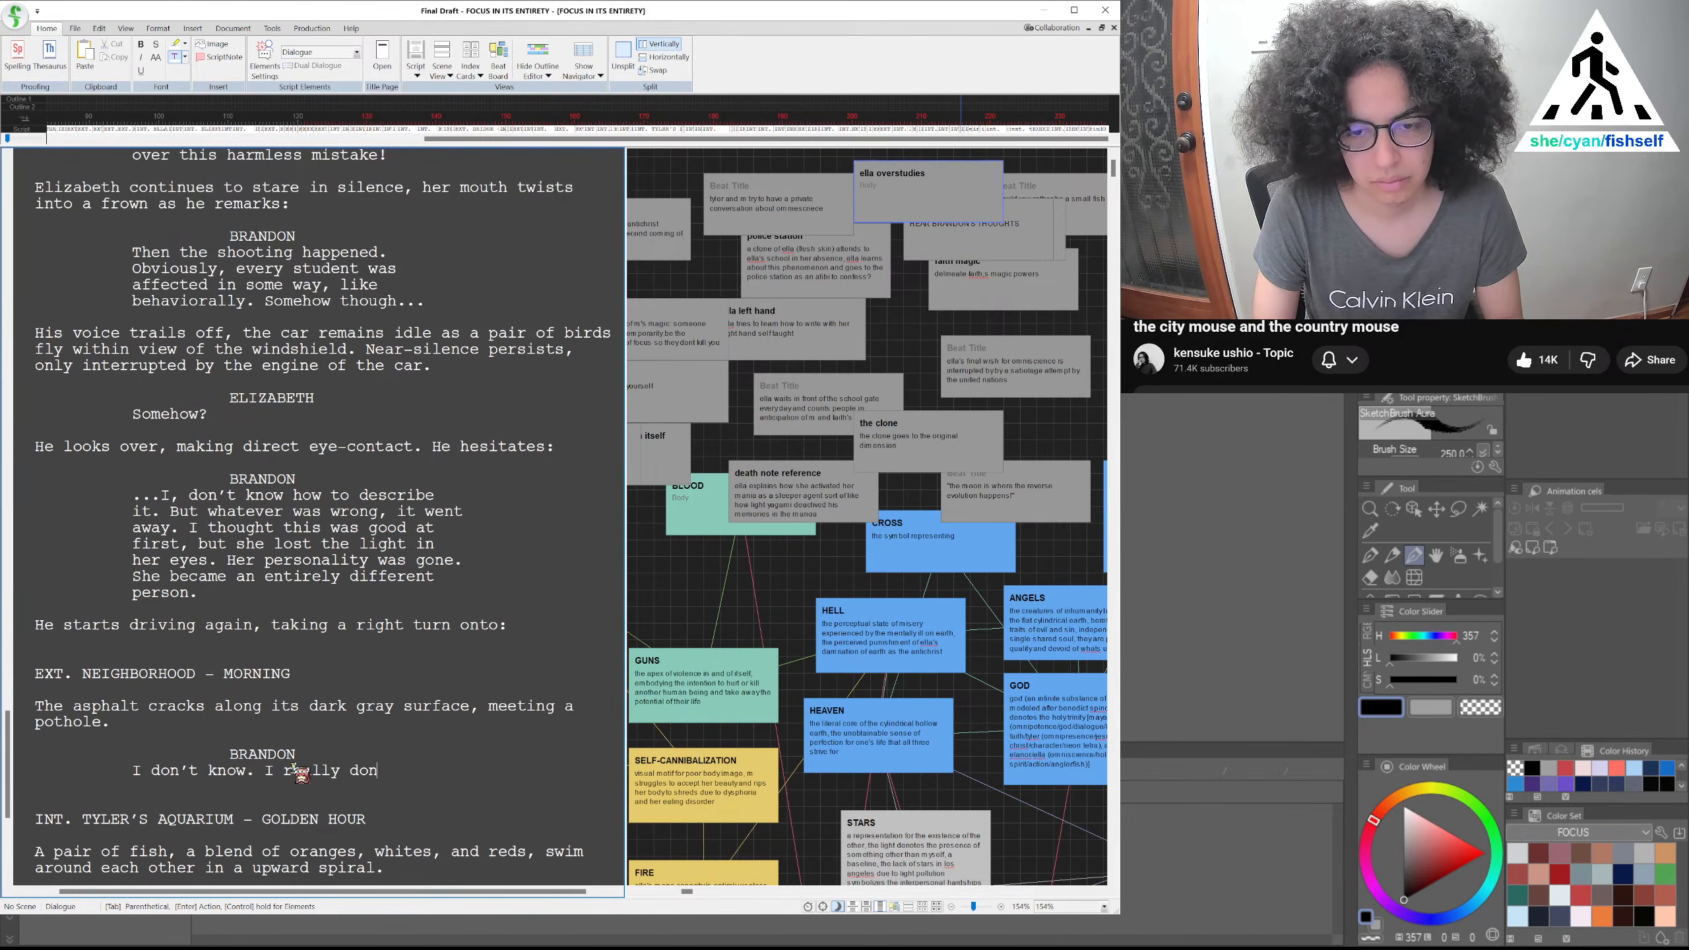
key("BackSpace")
key("BackSpace")
key("BackSpace")
key("BackSpace")
key("BackSpace")
key("BackSpace")
key("BackSpace")
key("BackSpace")
key("BackSpace")
key("BackSpace")
key("BackSpace")
key("BackSpace")
key("BackSpace")
key("BackSpace")
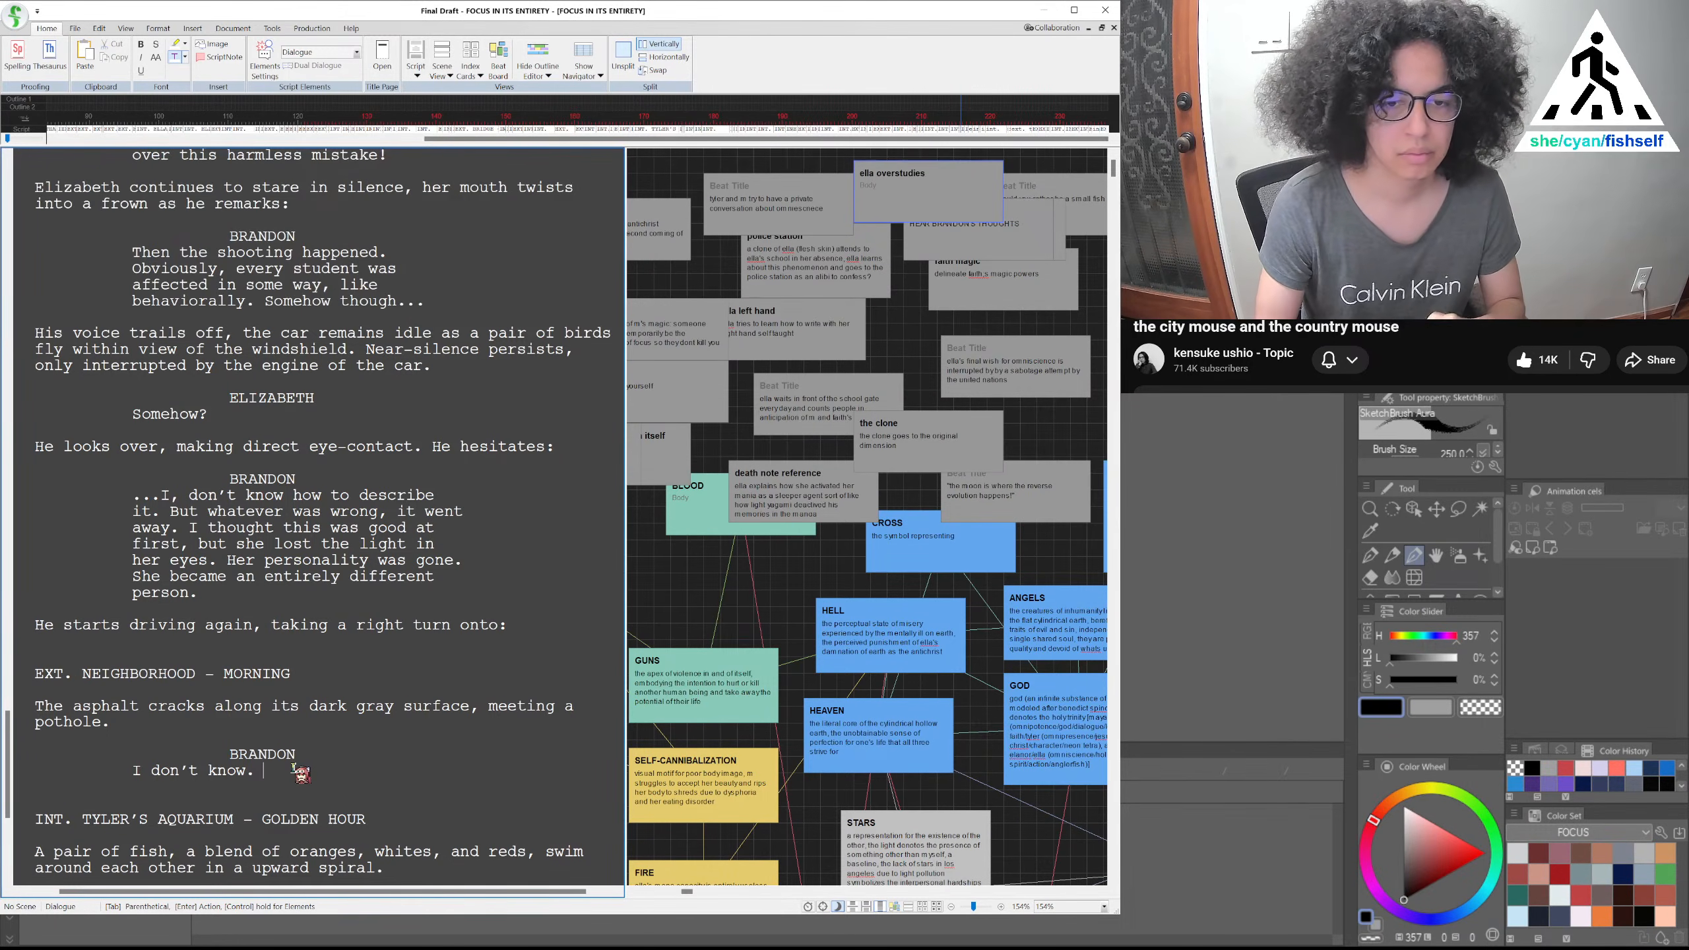
Extend the pothole action line in the neighborhood scene with the sentence "The wheels of his car pass by it."
left_click(181, 713)
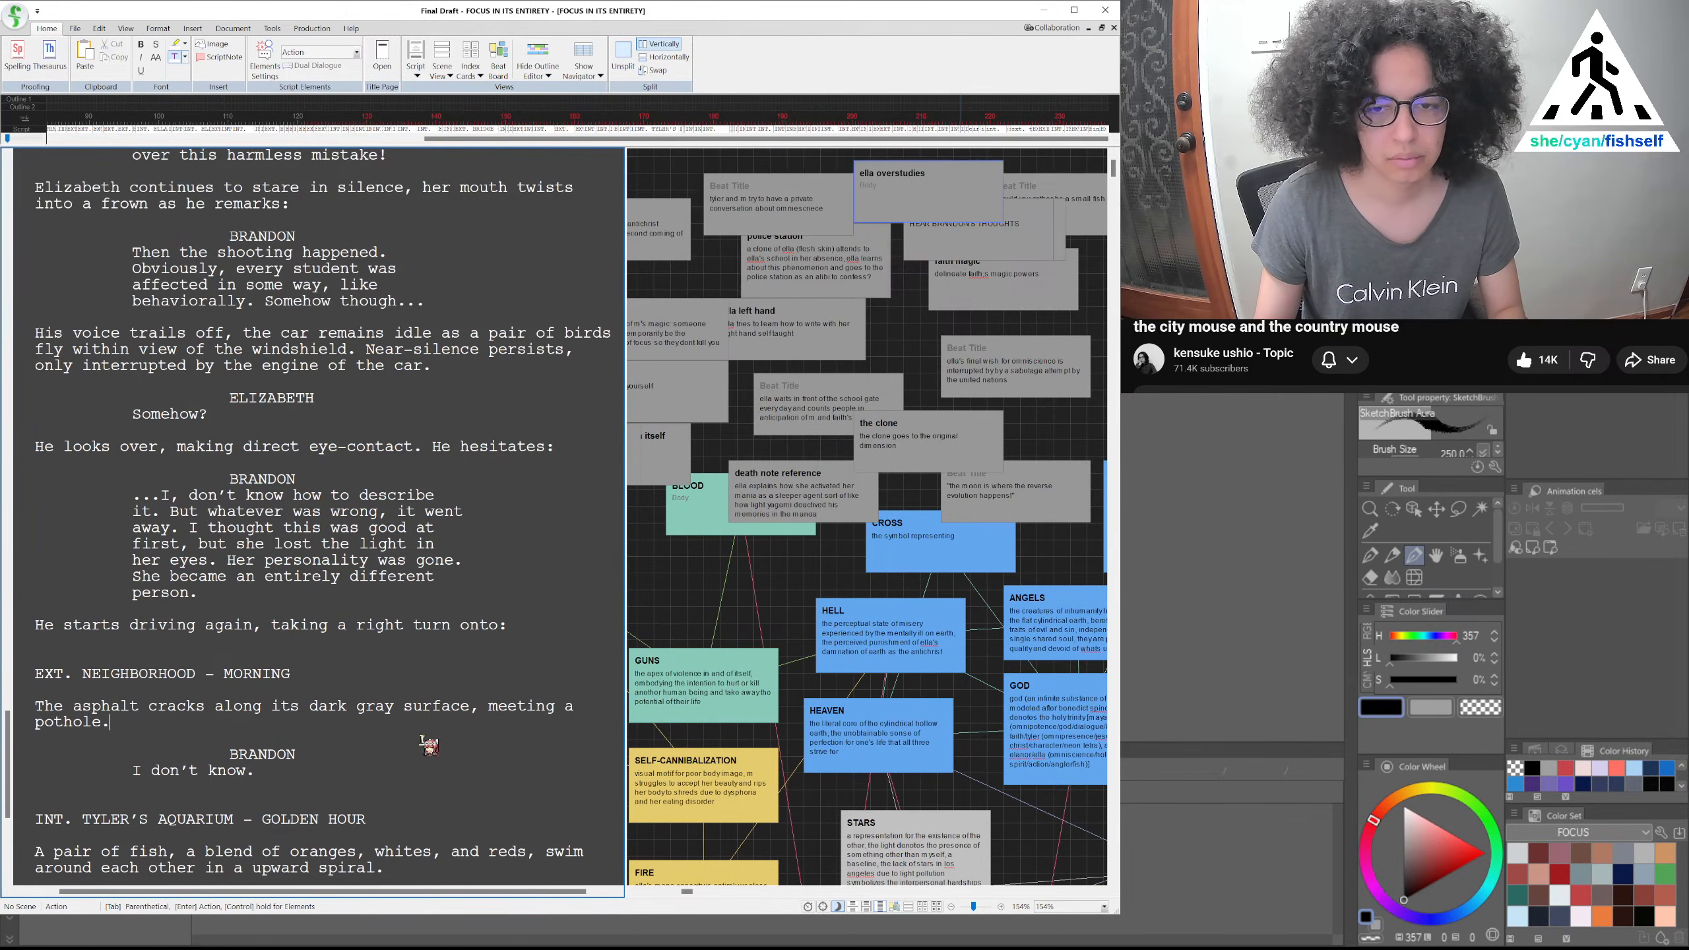
left_click(492, 710, "shift")
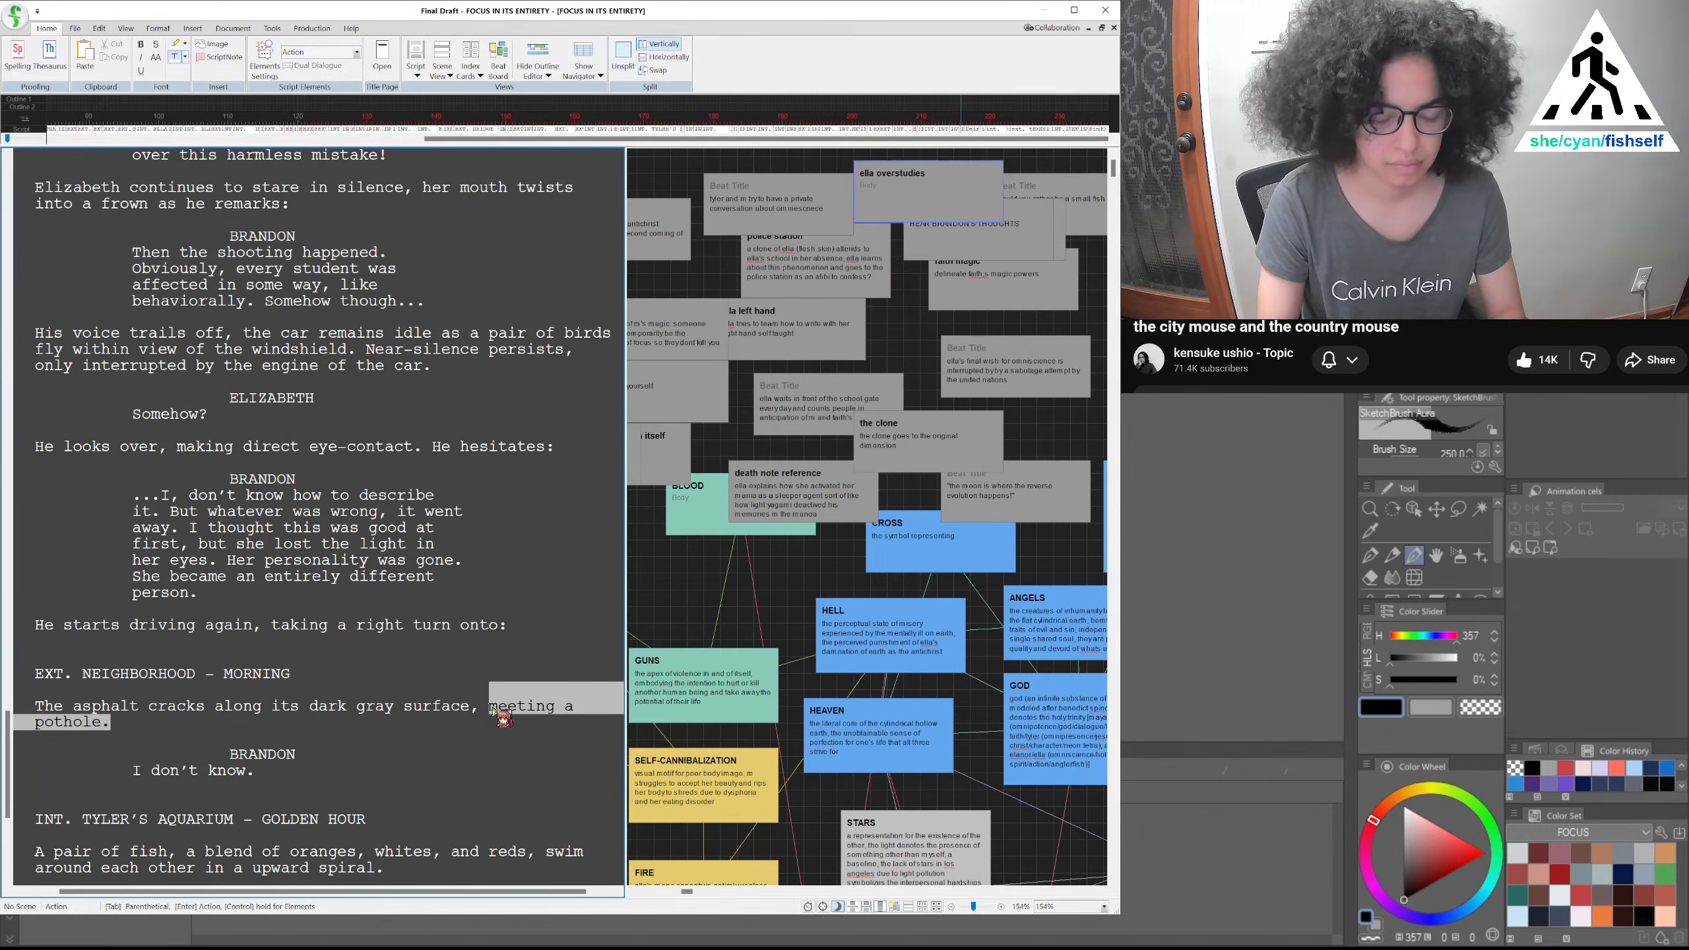
left_click(469, 726)
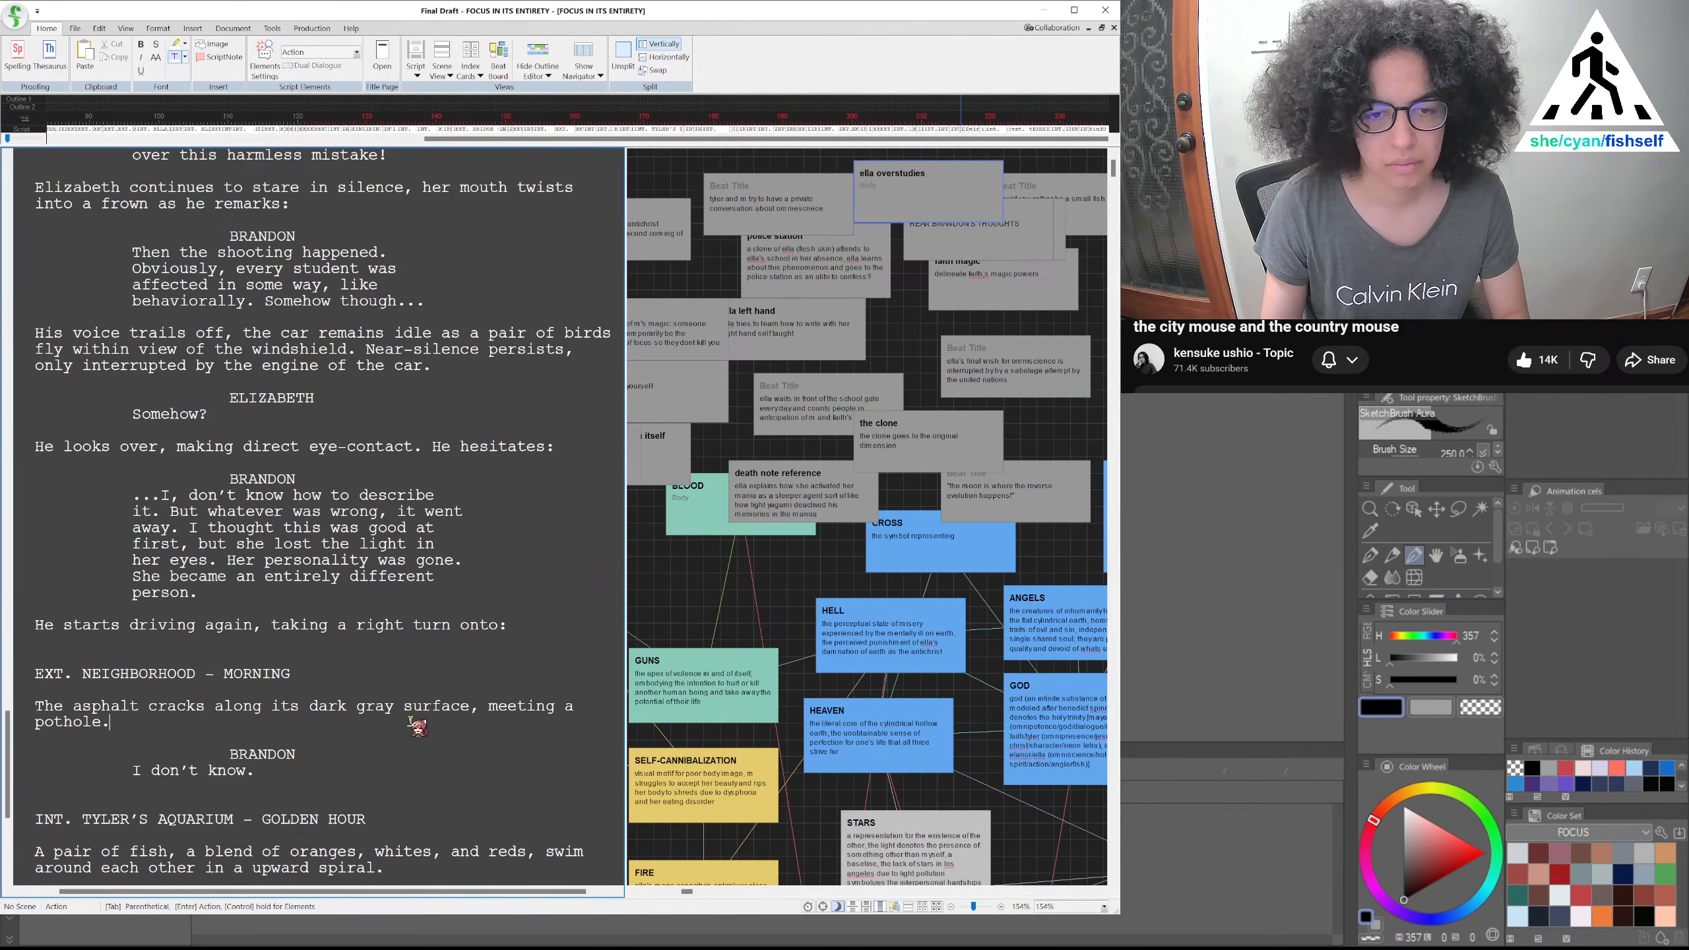
type("The wheels of a car driv")
key("BackSpace")
key("BackSpace")
key("BackSpace")
key("BackSpace")
key("BackSpace")
key("BackSpace")
key("BackSpace")
key("BackSpace")
key("BackSpace")
key("BackSpace")
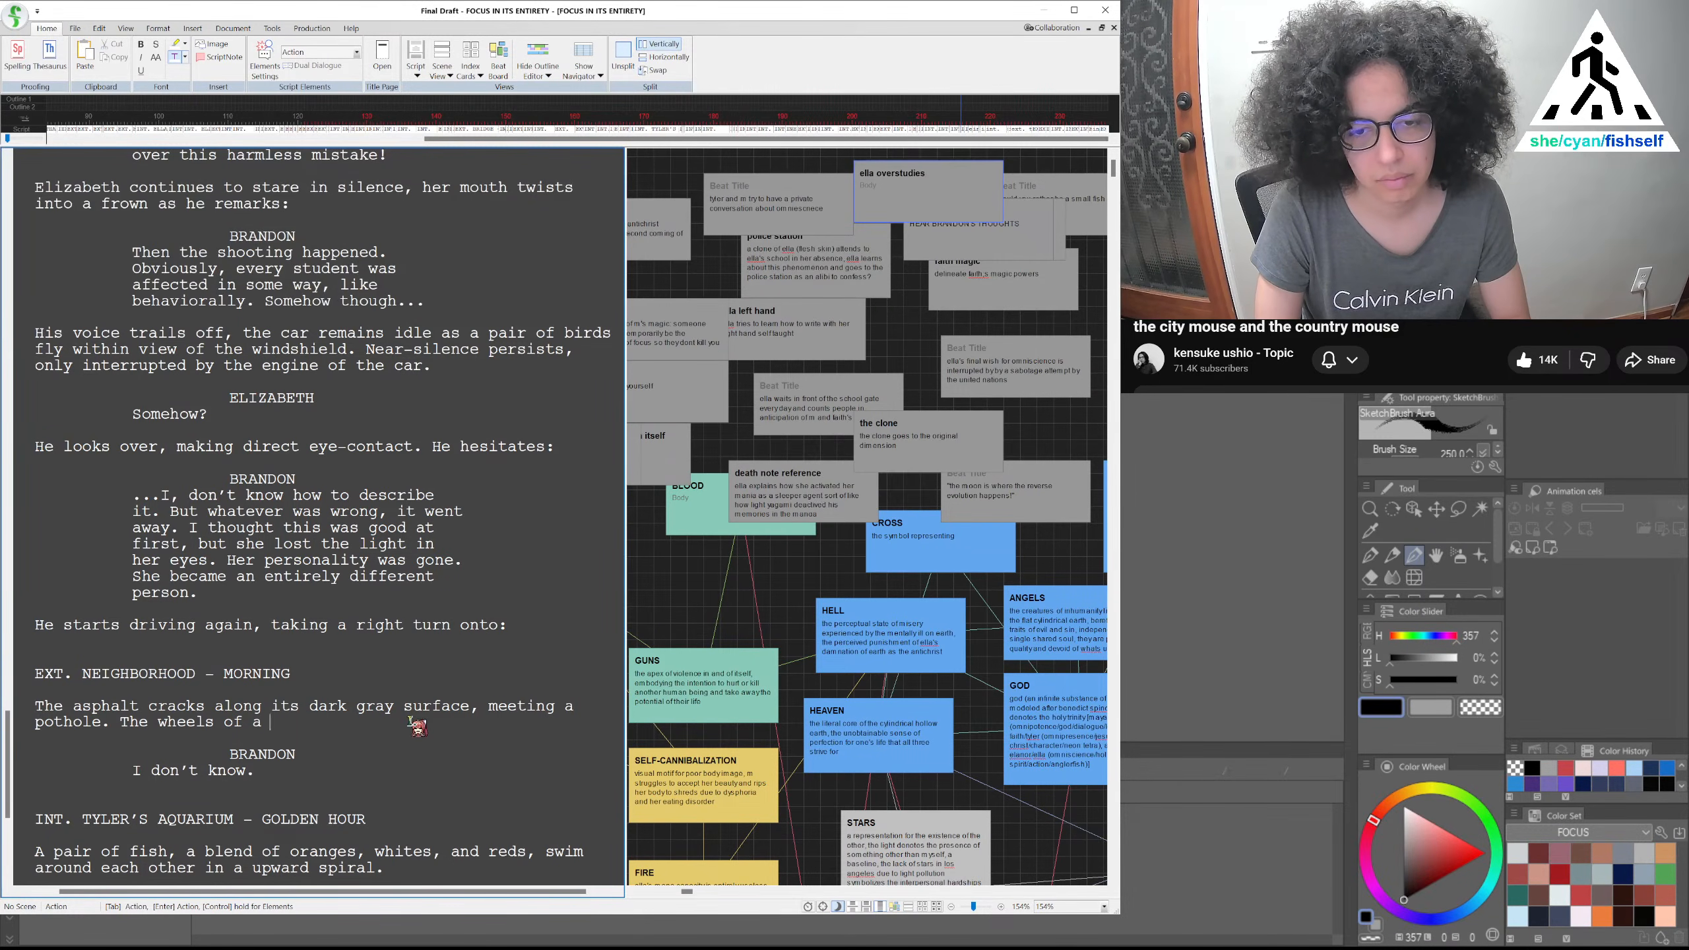
type("his car")
type(" dri")
key("BackSpace")
key("BackSpace")
key("BackSpace")
type("pass by")
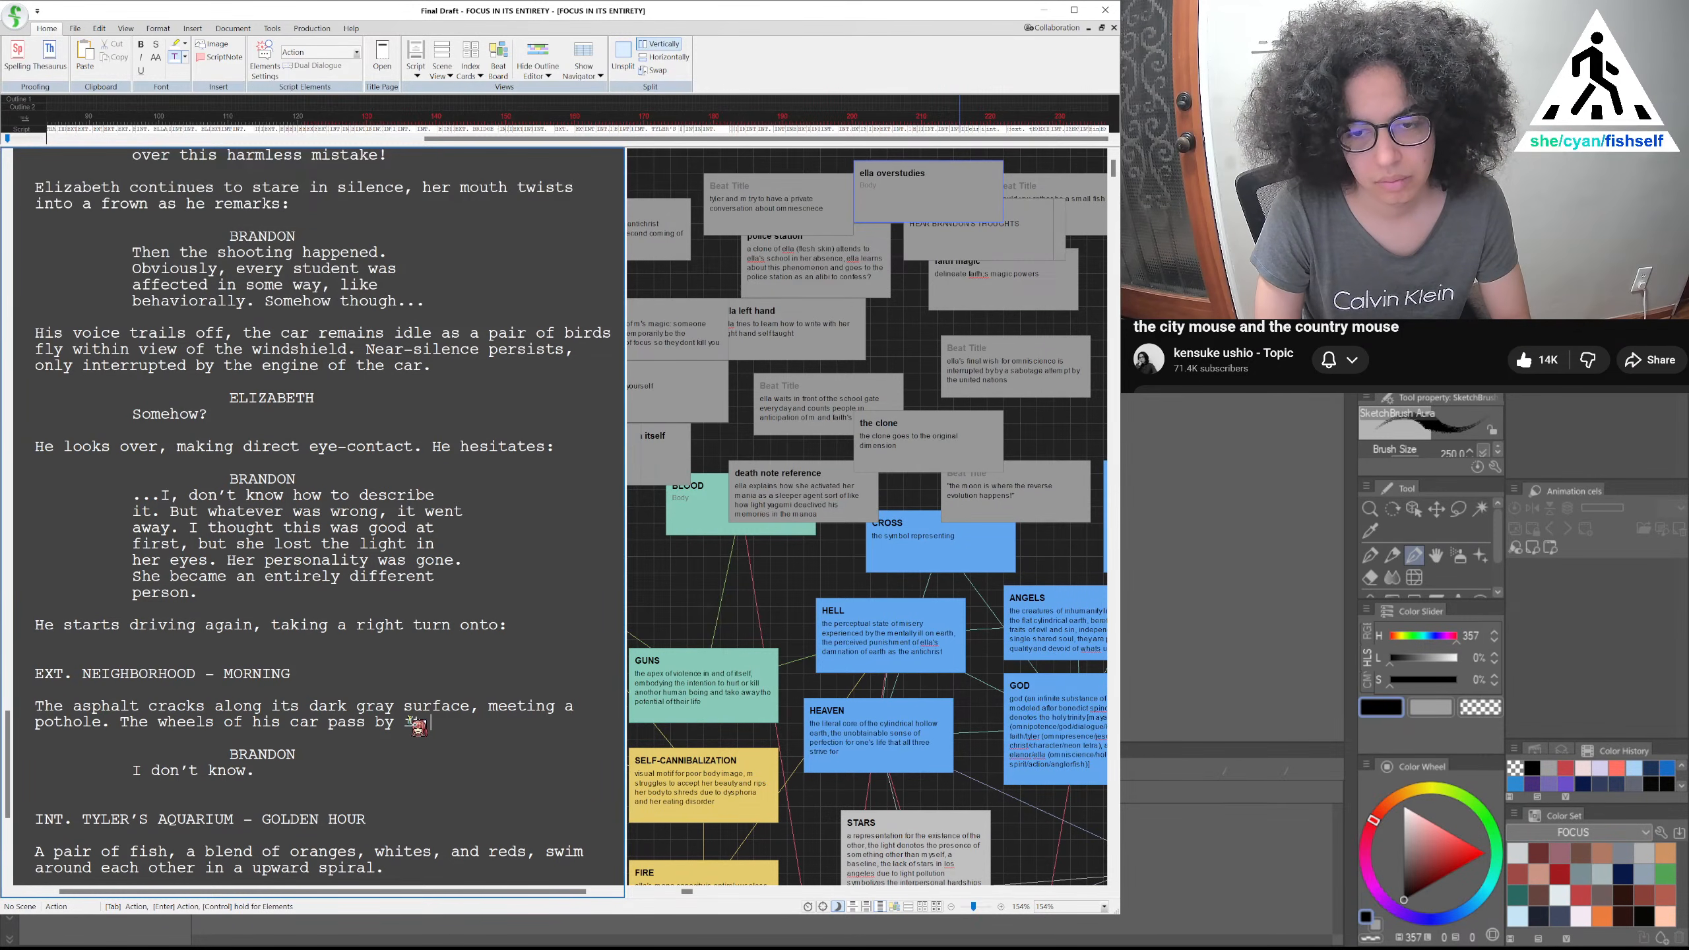
type(" it with")
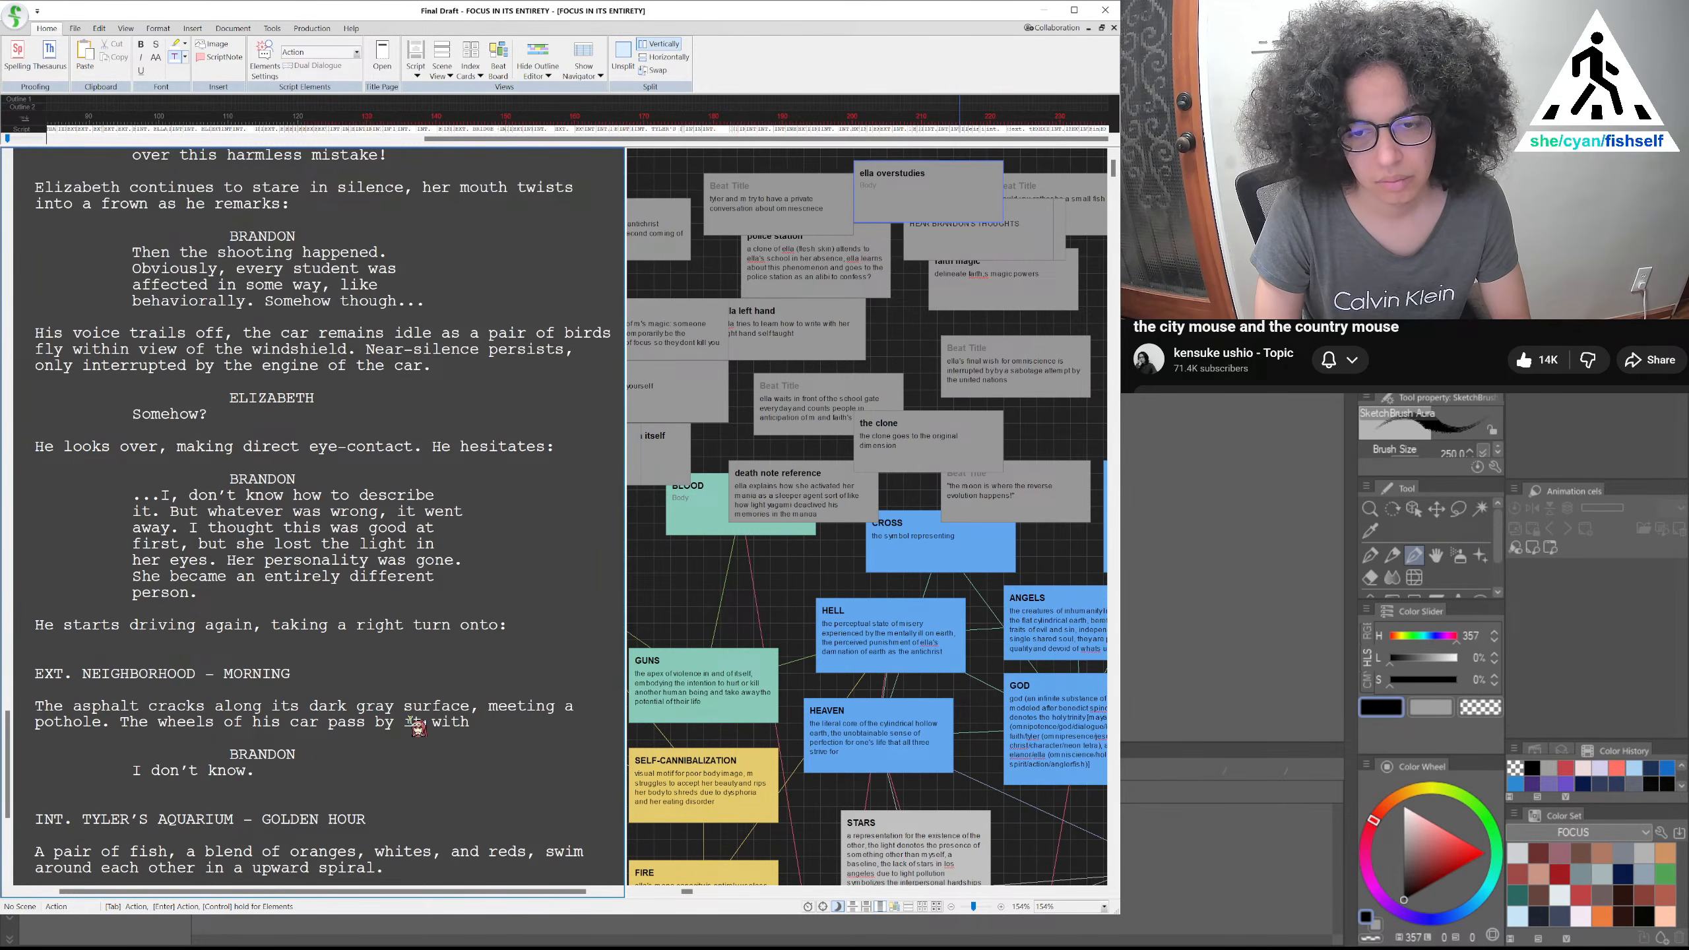
key("BackSpace")
key("BackSpace")
key("BackSpace")
type(".")
Insert the scene heading "INT. BRANDON'S CAR - MORNING" between the pothole action line and Brandon's cue
key("Return")
type("INT. BRANDON'S CAR - MORNING")
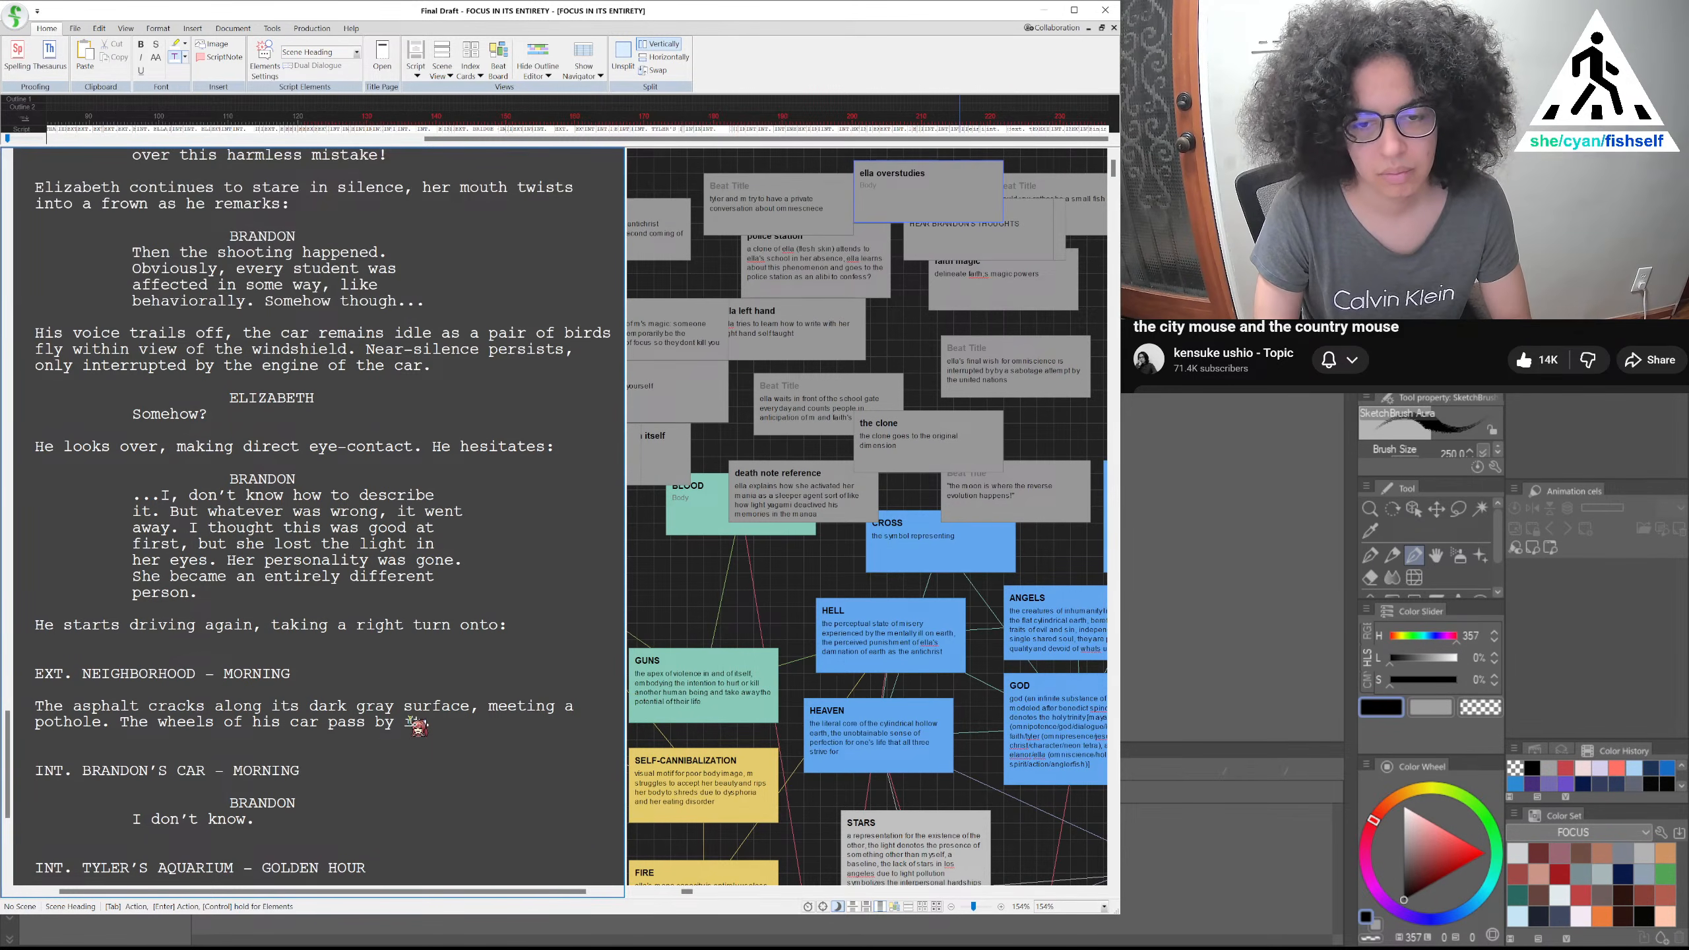
Reread the preceding pages from the parking garage scene through the car conversation up to the new car interior heading
scroll(418, 727, "up", 9)
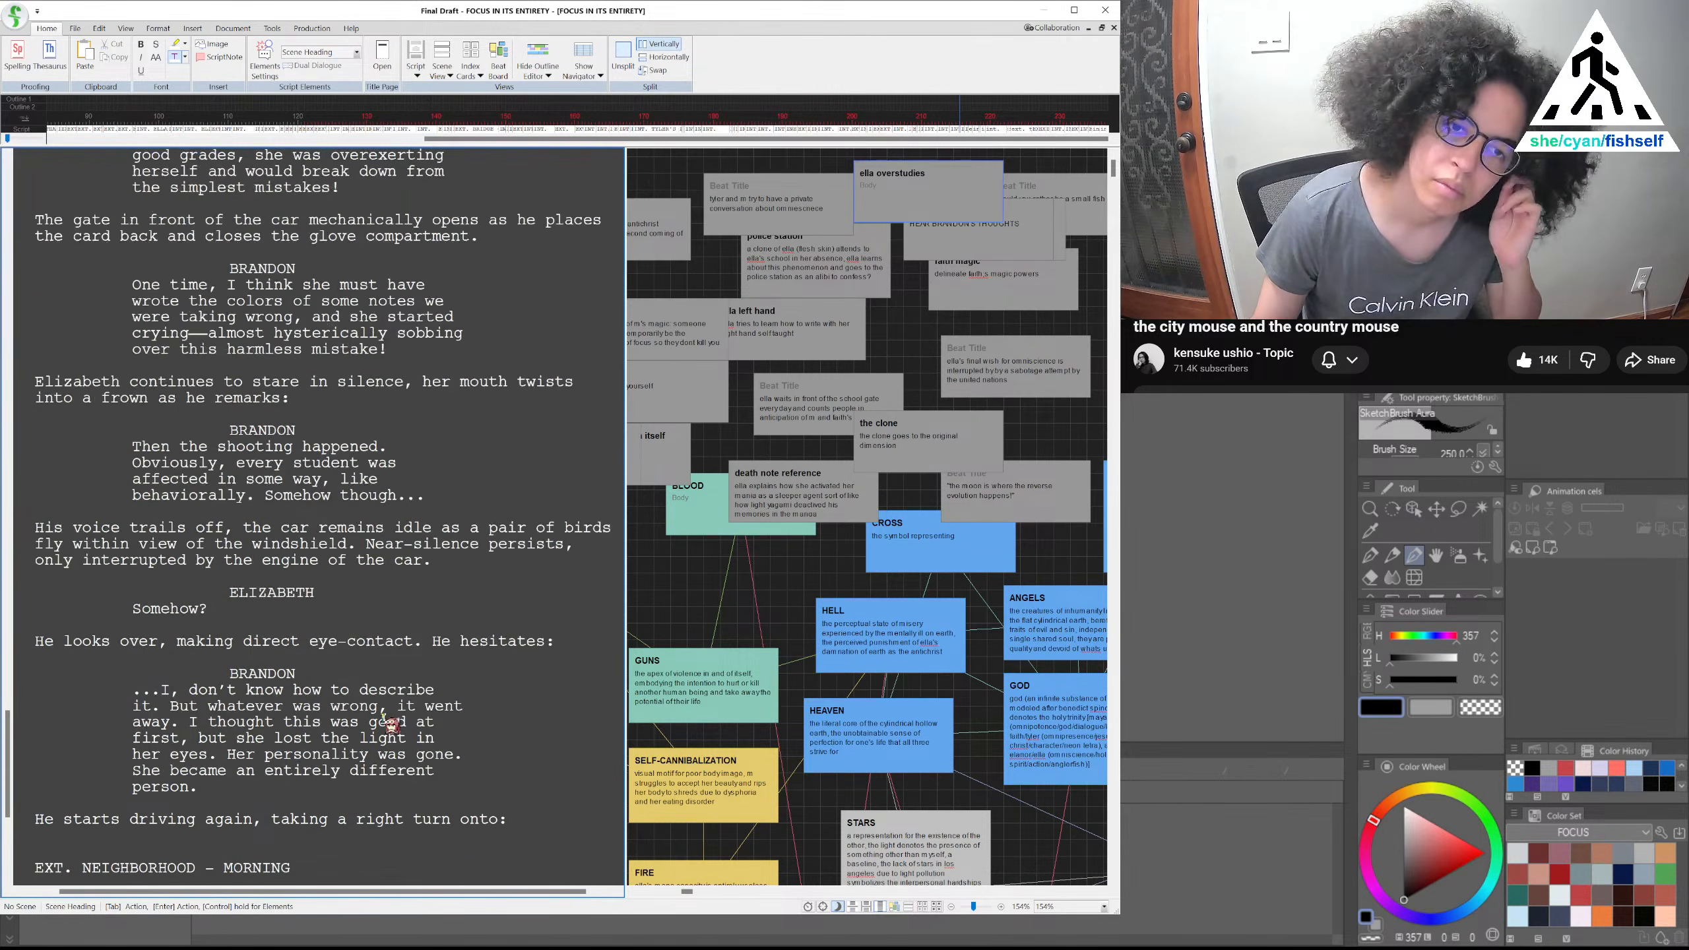
scroll(389, 721, "up", 3)
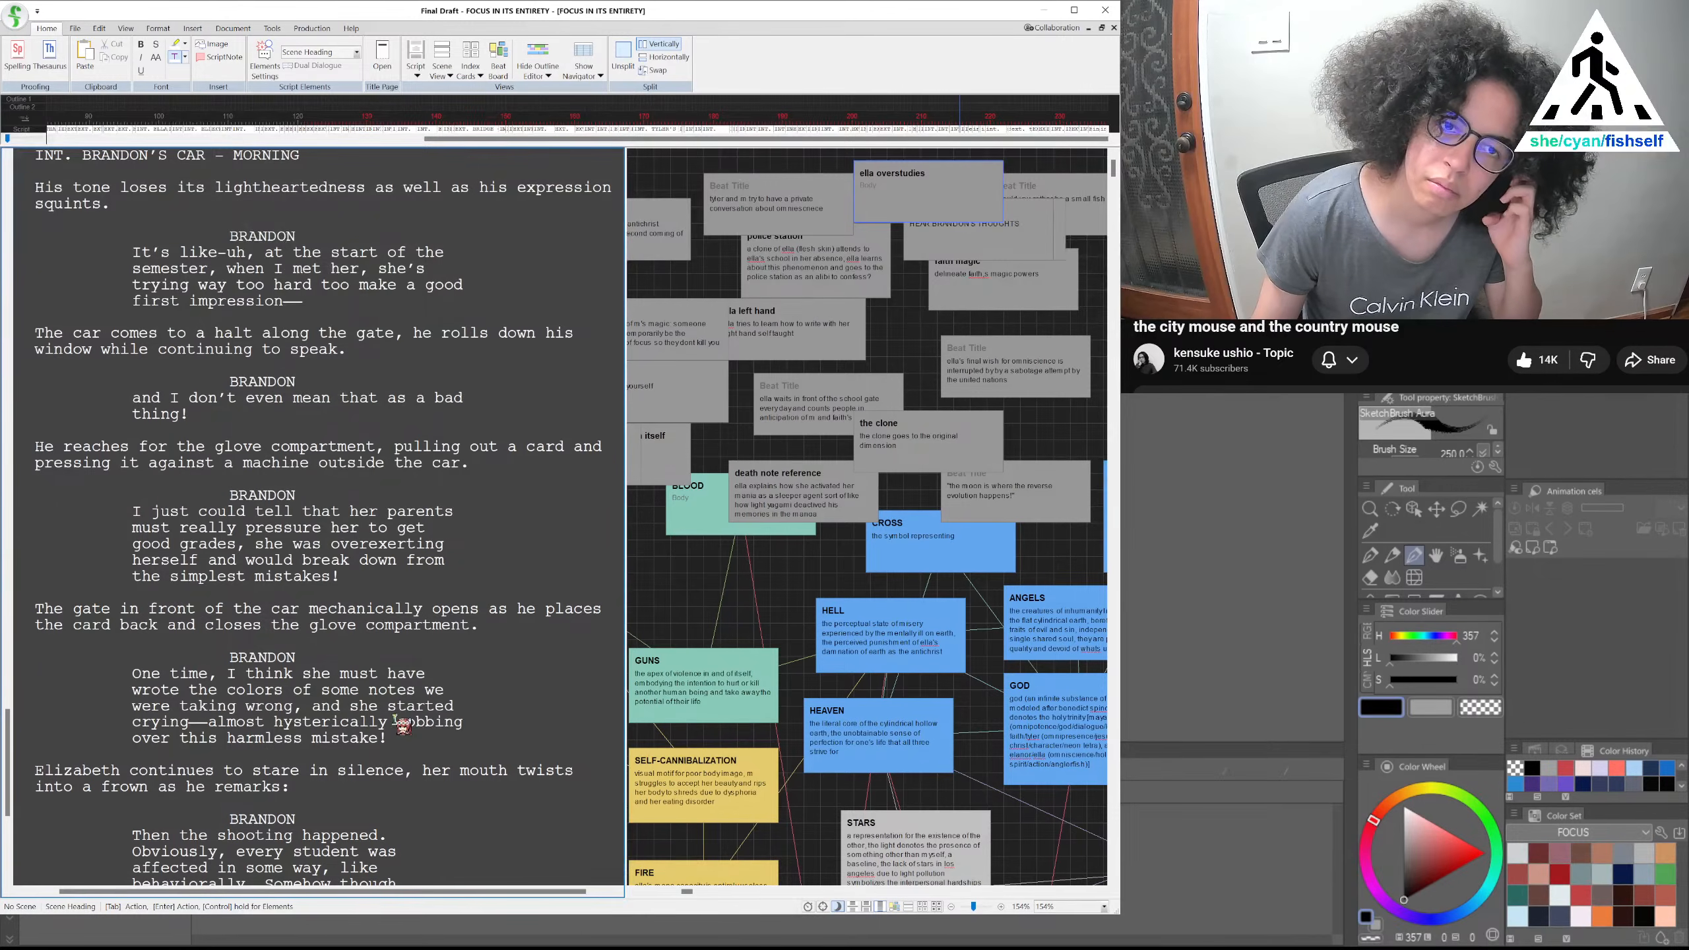
scroll(432, 731, "up", 18)
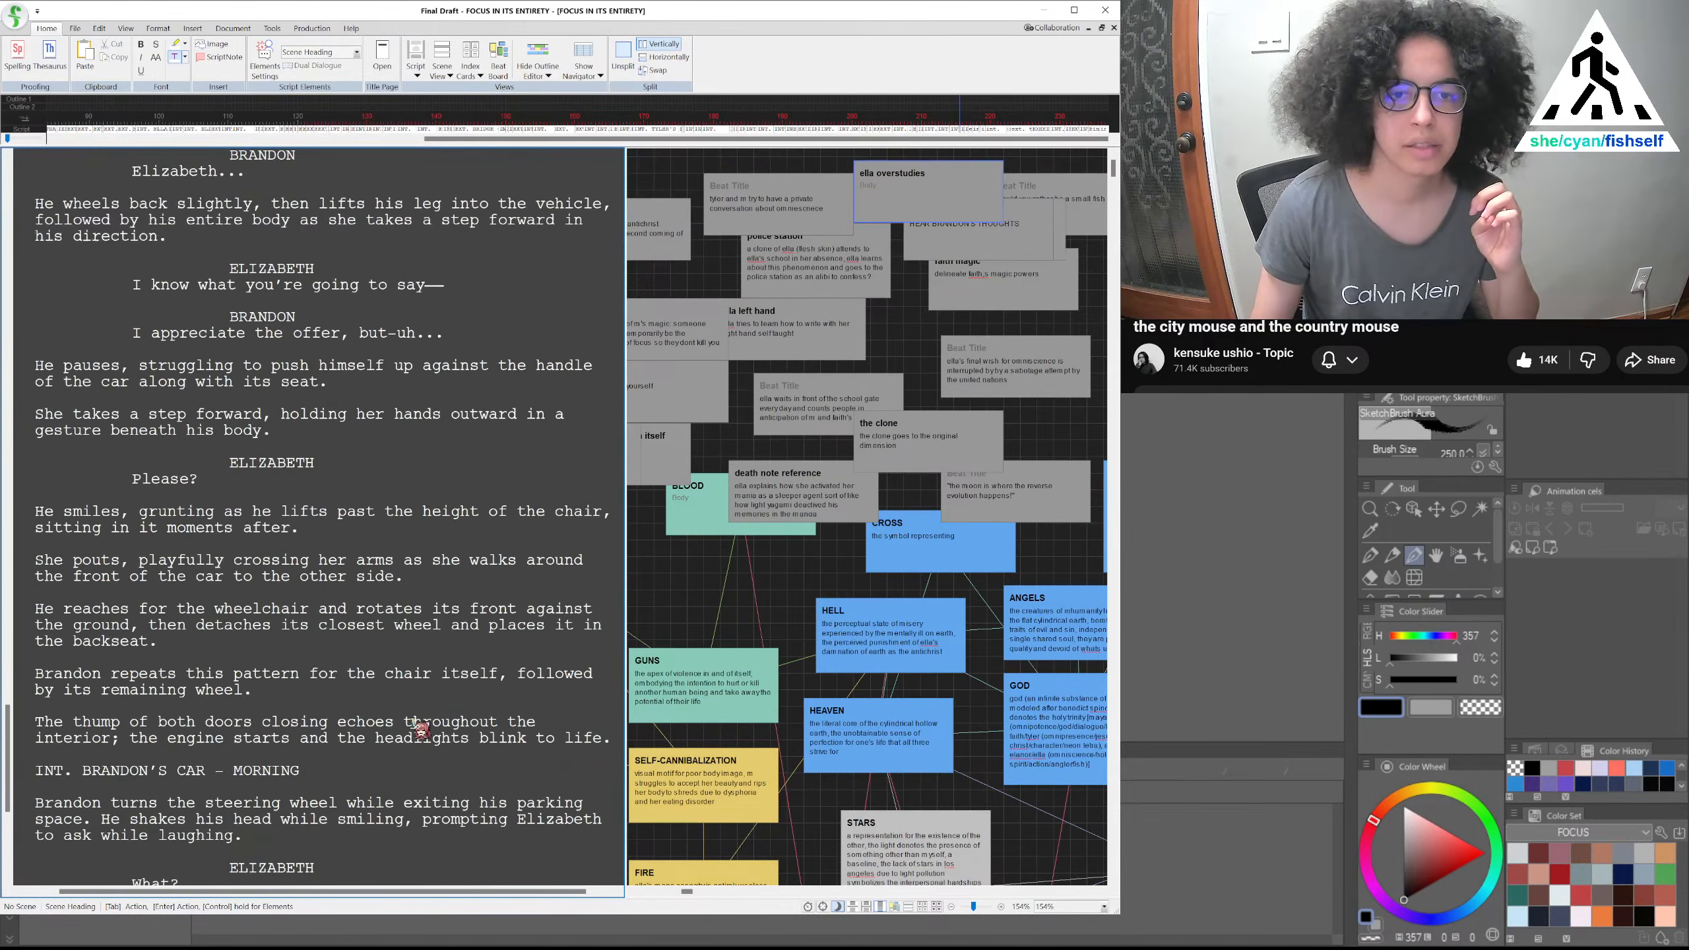
scroll(412, 730, "up", 4)
scroll(411, 732, "down", 10)
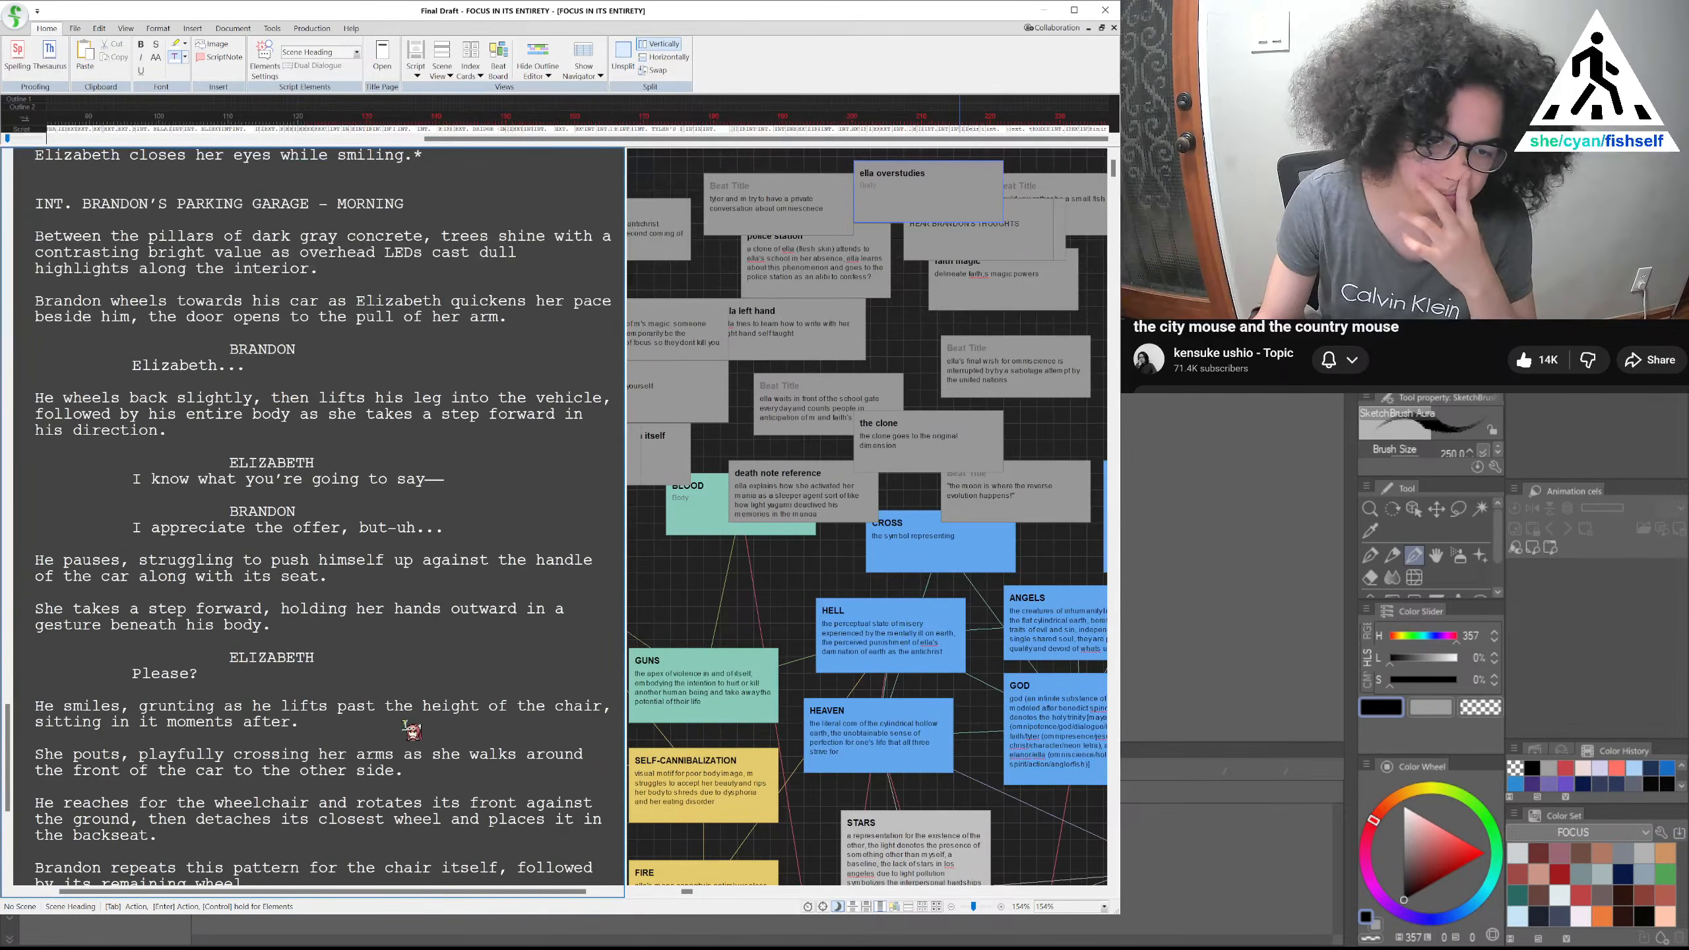
scroll(410, 731, "down", 8)
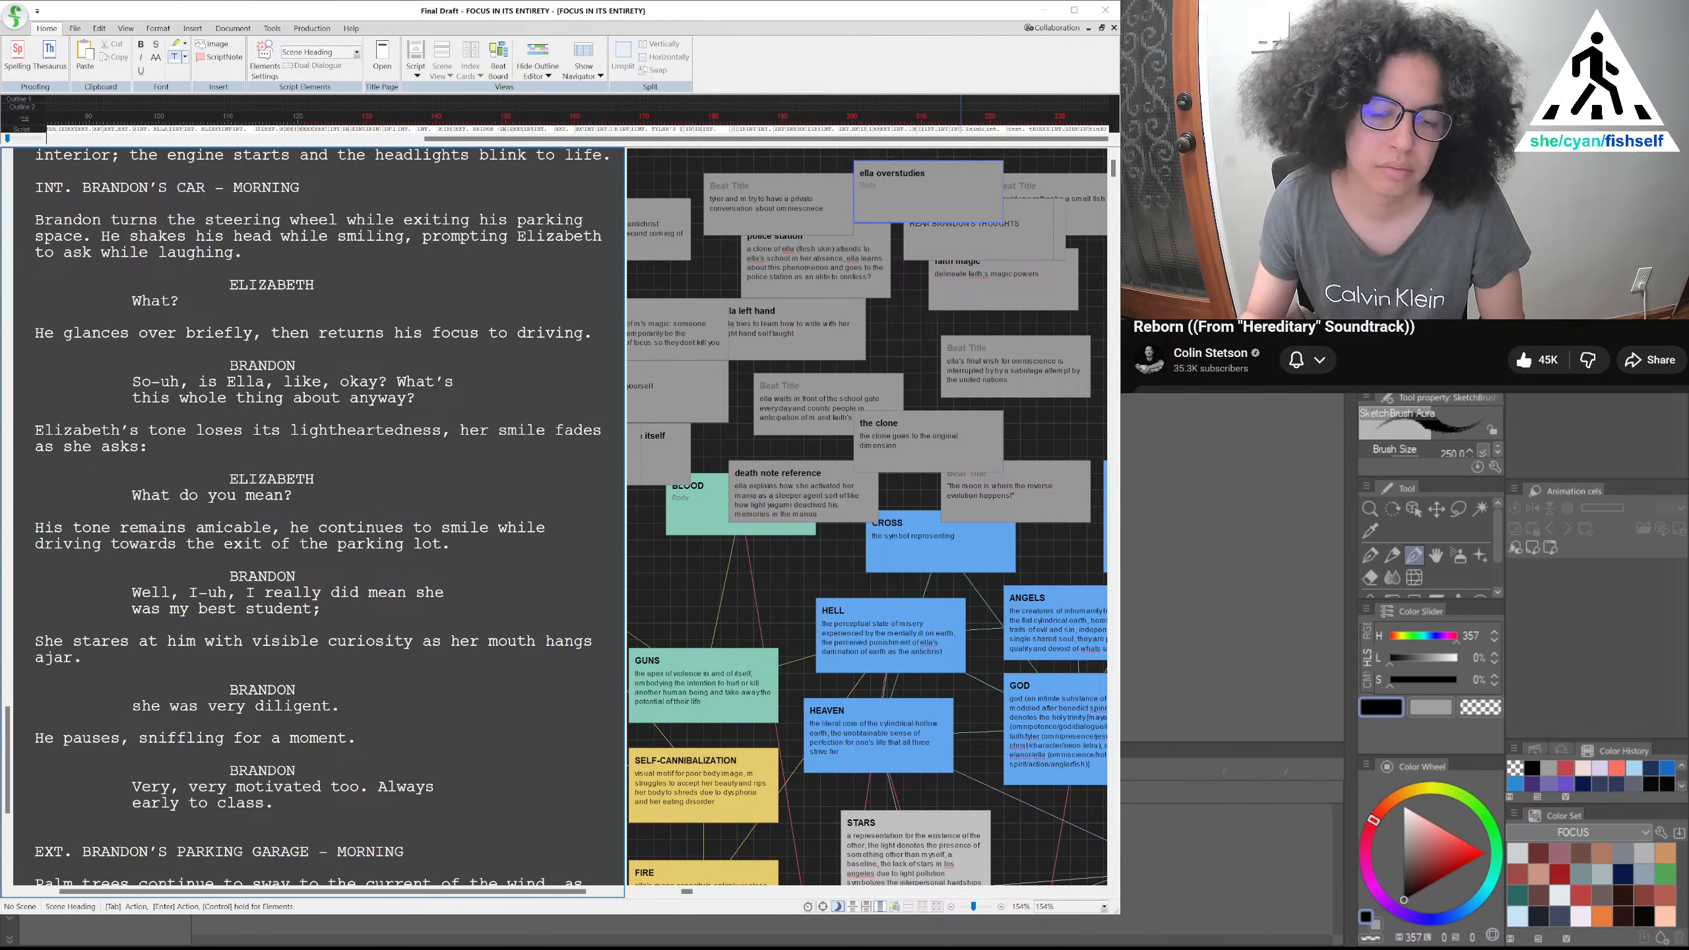
scroll(319, 520, "down", 8)
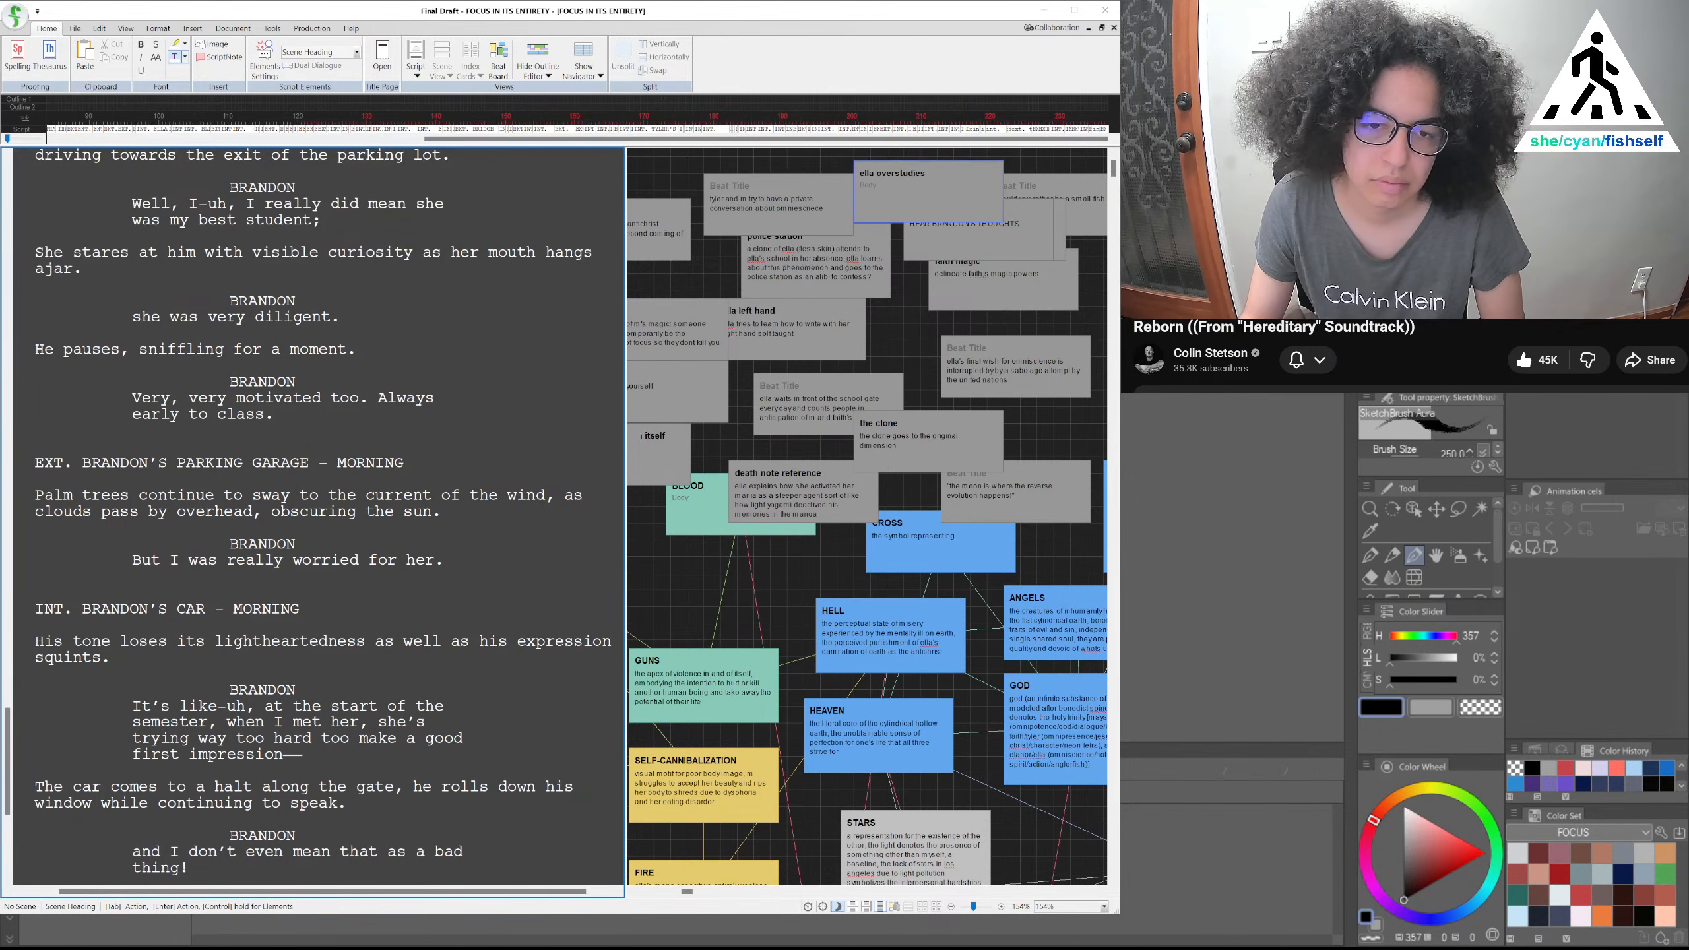
scroll(319, 520, "down", 3)
scroll(319, 519, "down", 1)
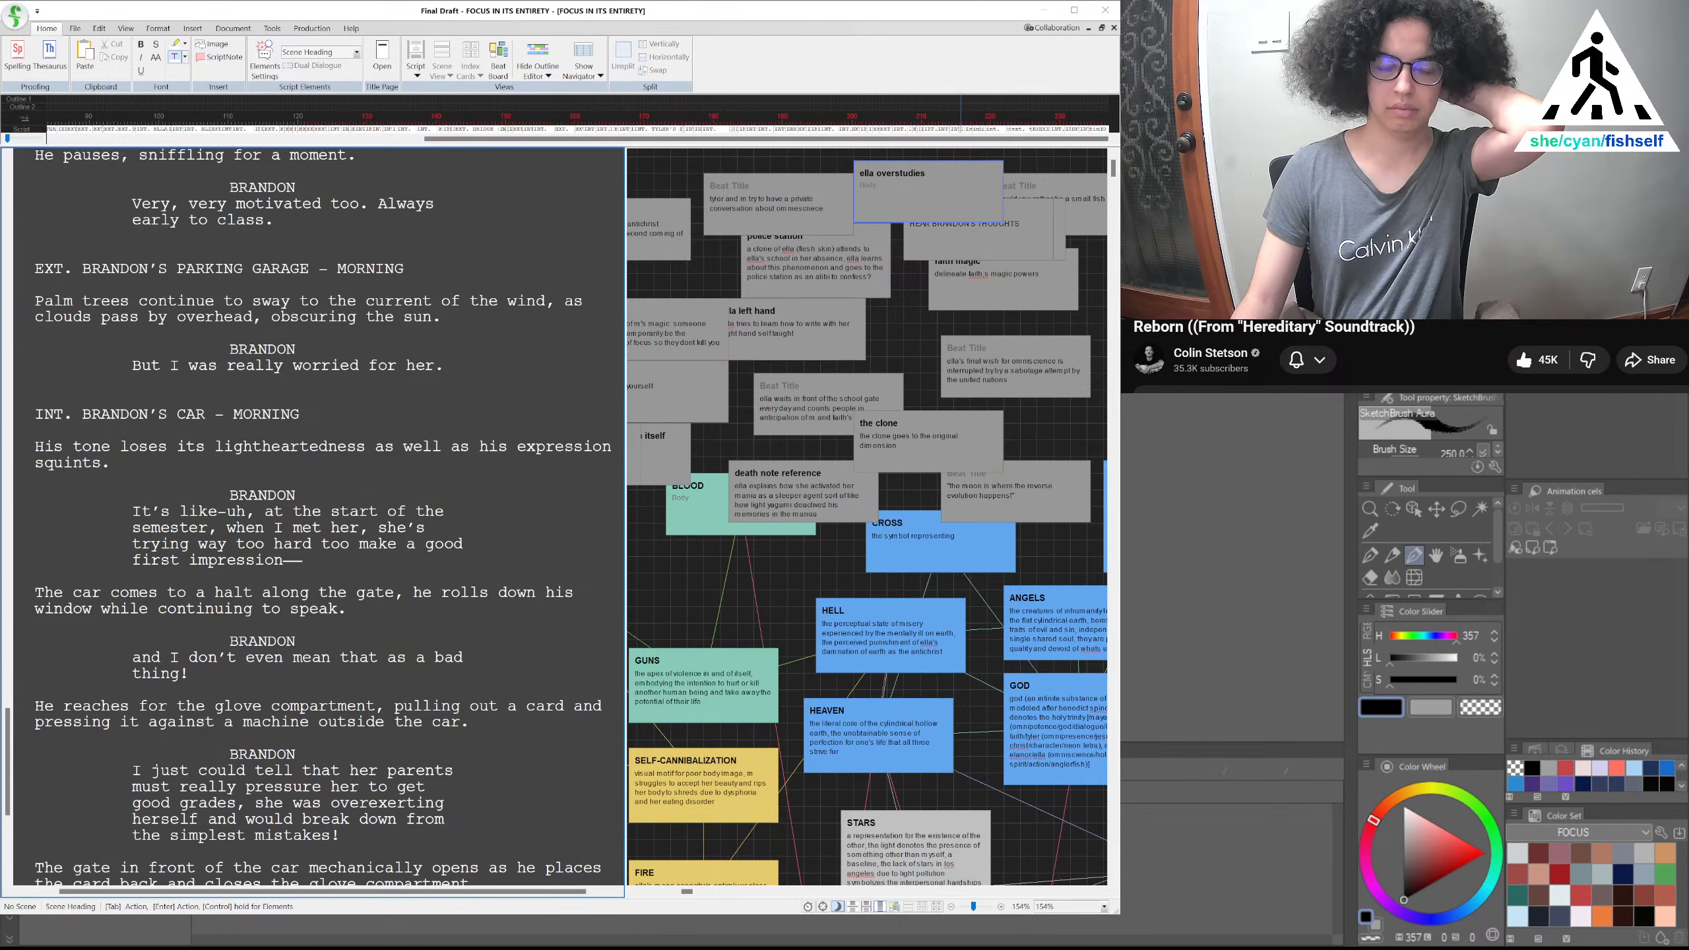
scroll(312, 519, "down", 3)
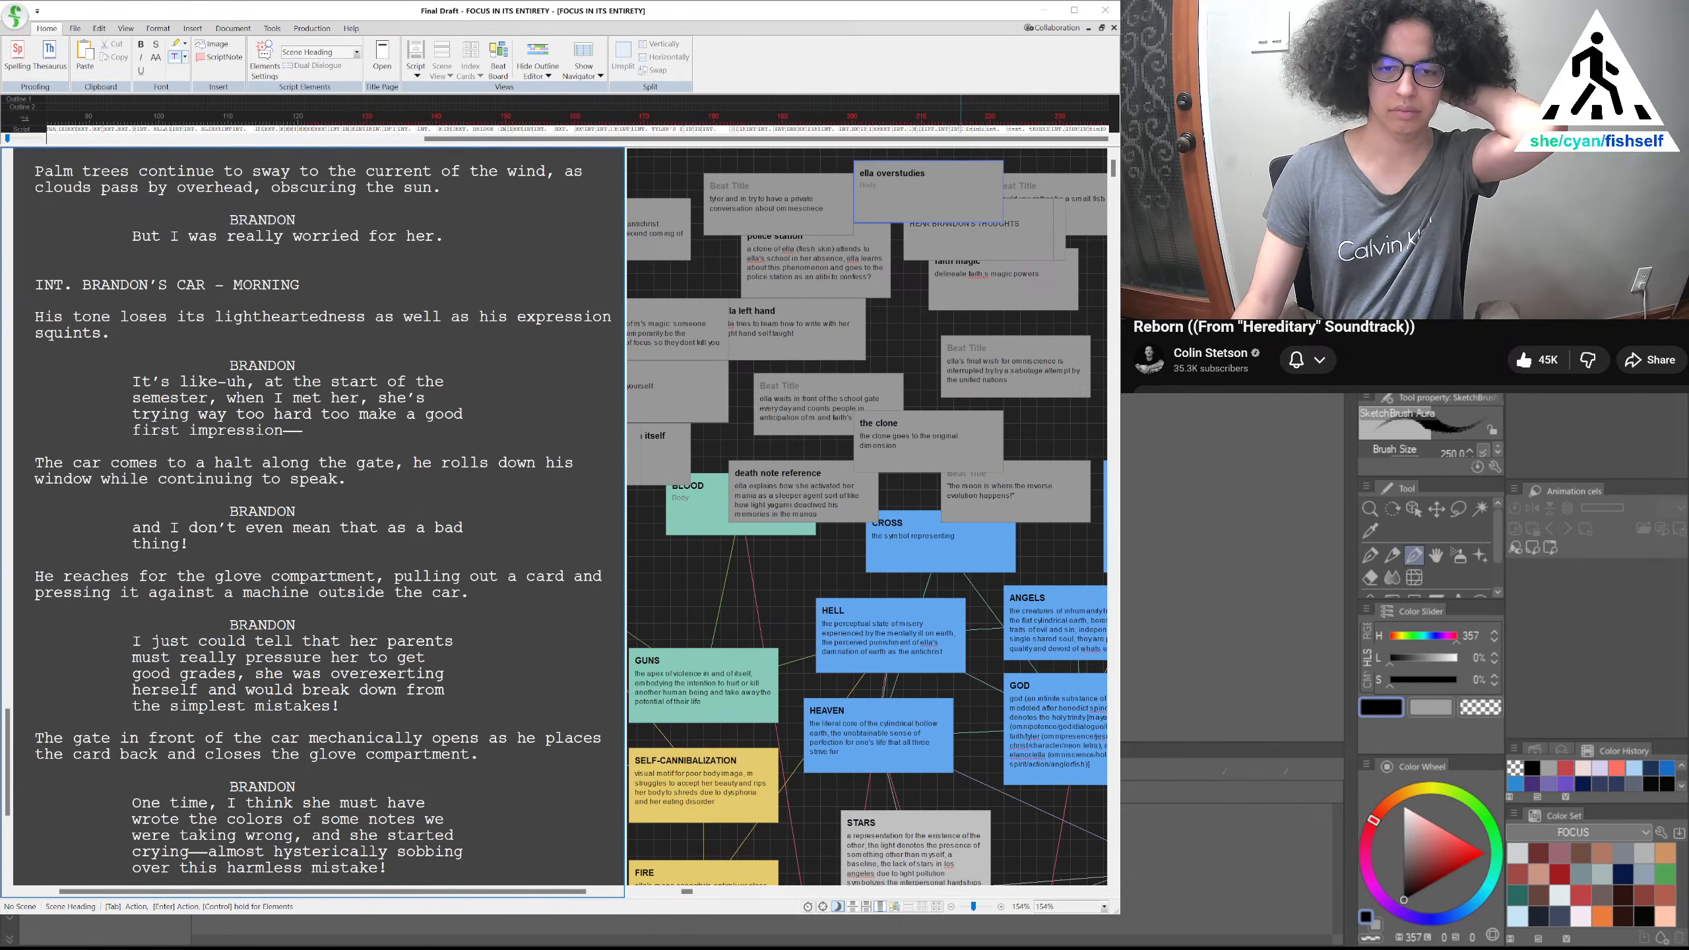
scroll(313, 520, "down", 10)
scroll(313, 519, "down", 9)
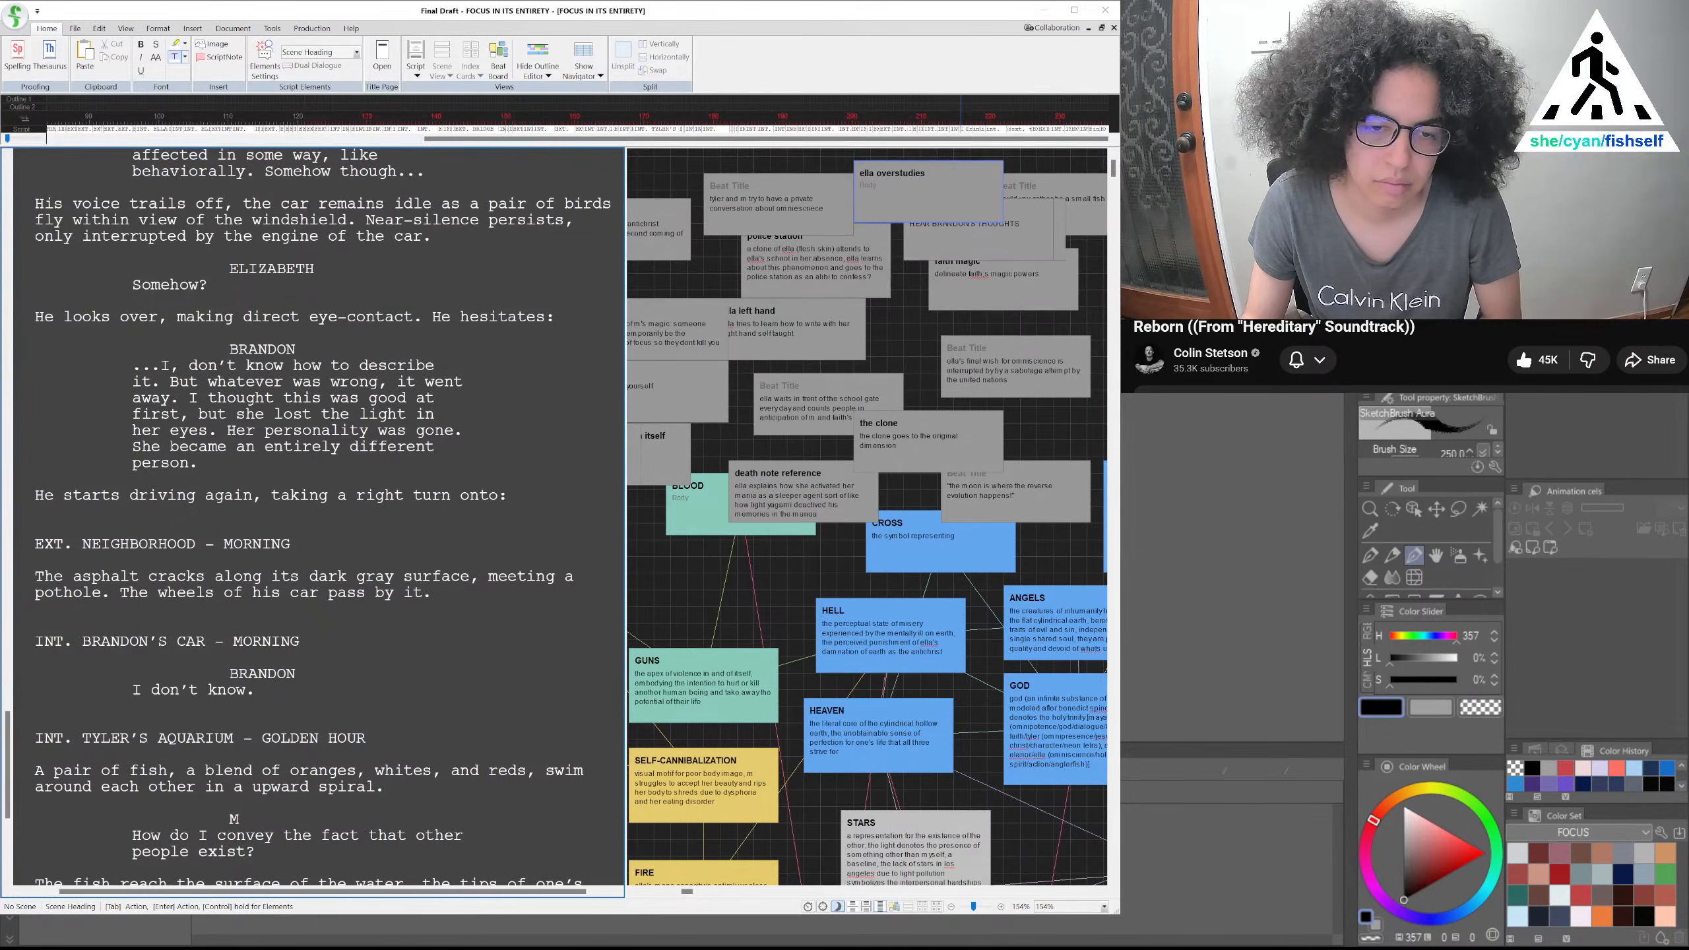
Under the new car heading, add the action line "Elizabeth sits in silence, brushing a stray hair out of her face with the swiping of her hand."
left_click(362, 637)
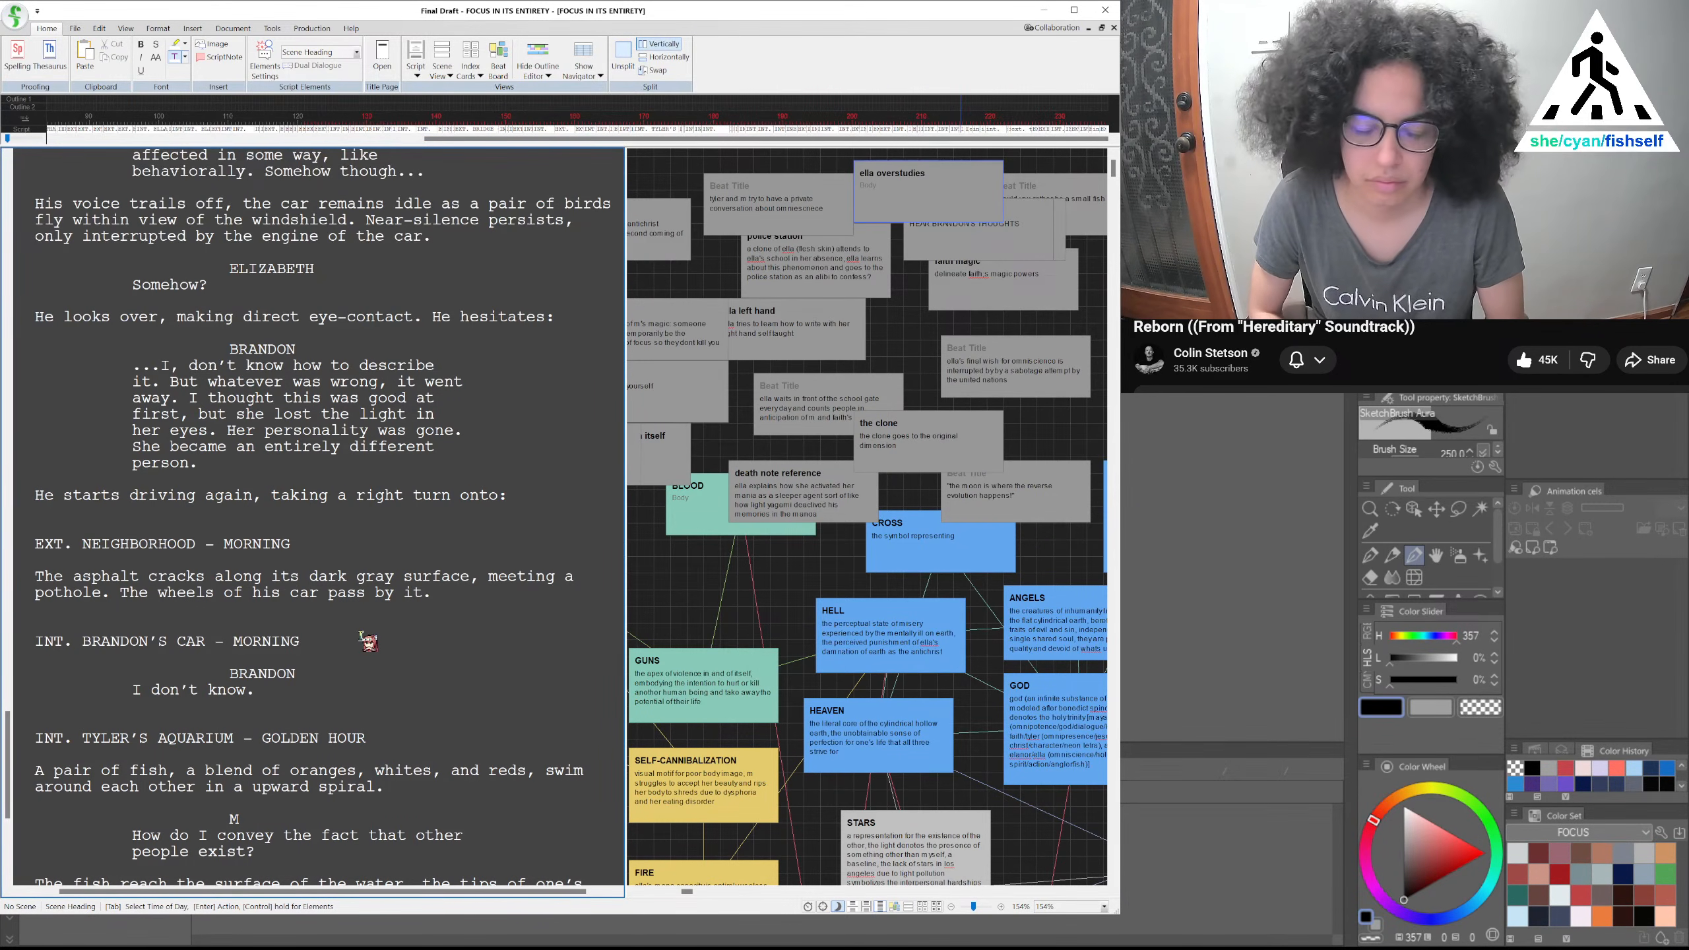
key("Return")
type("Elizabeth sits")
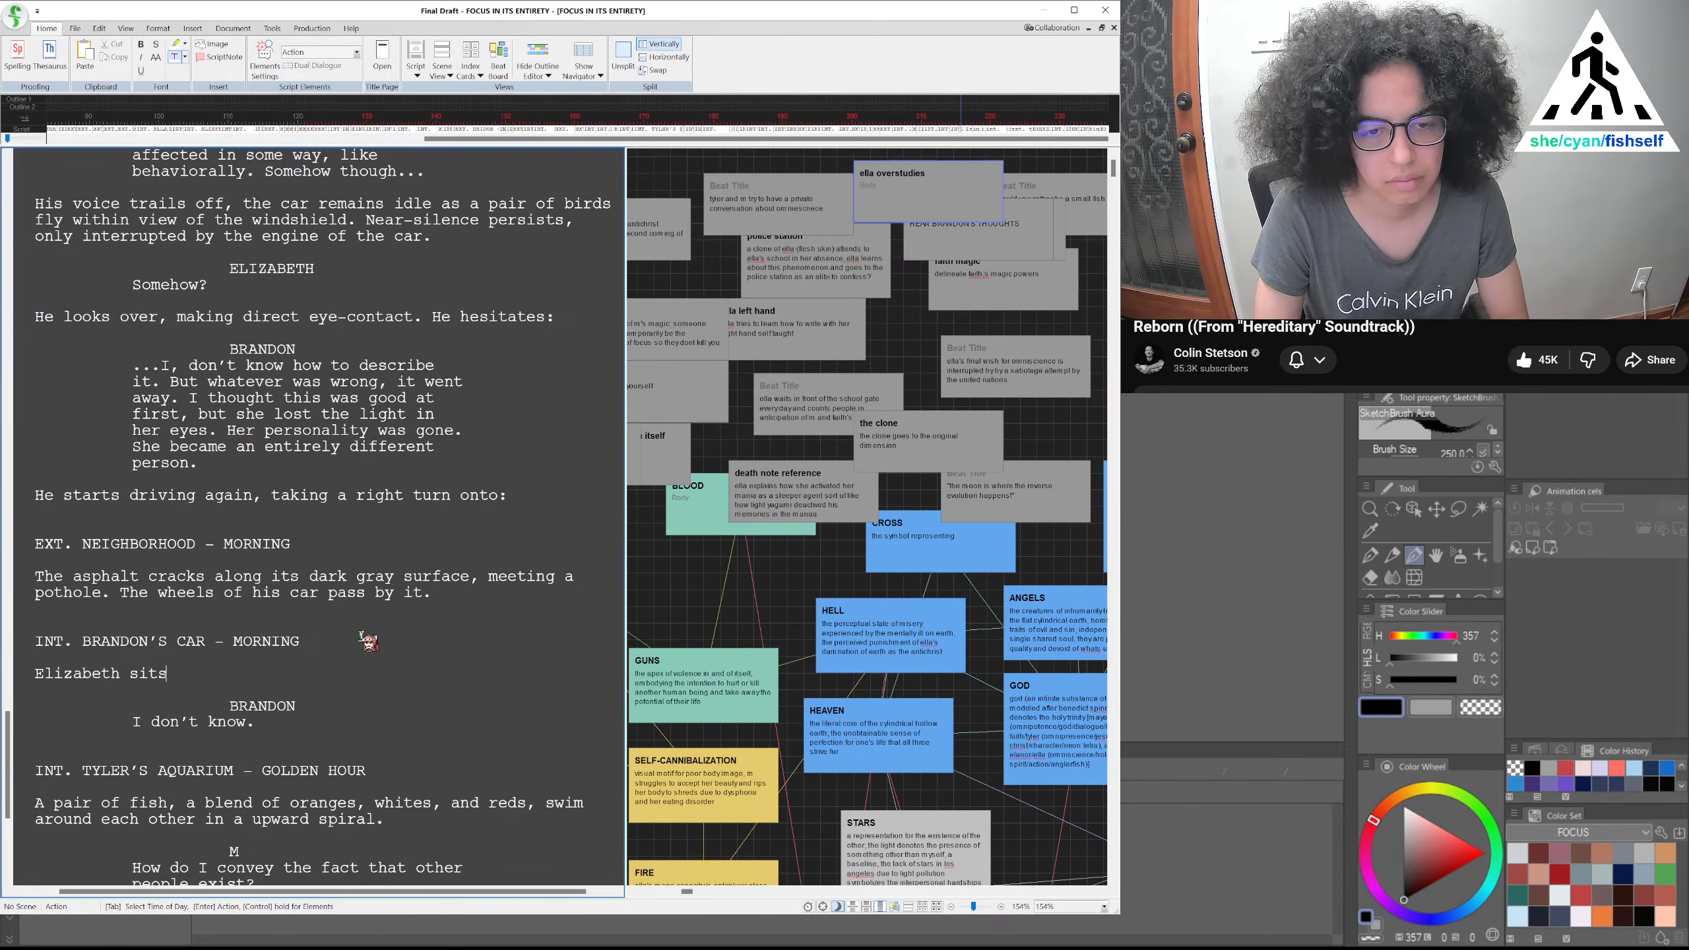
type(" in silence")
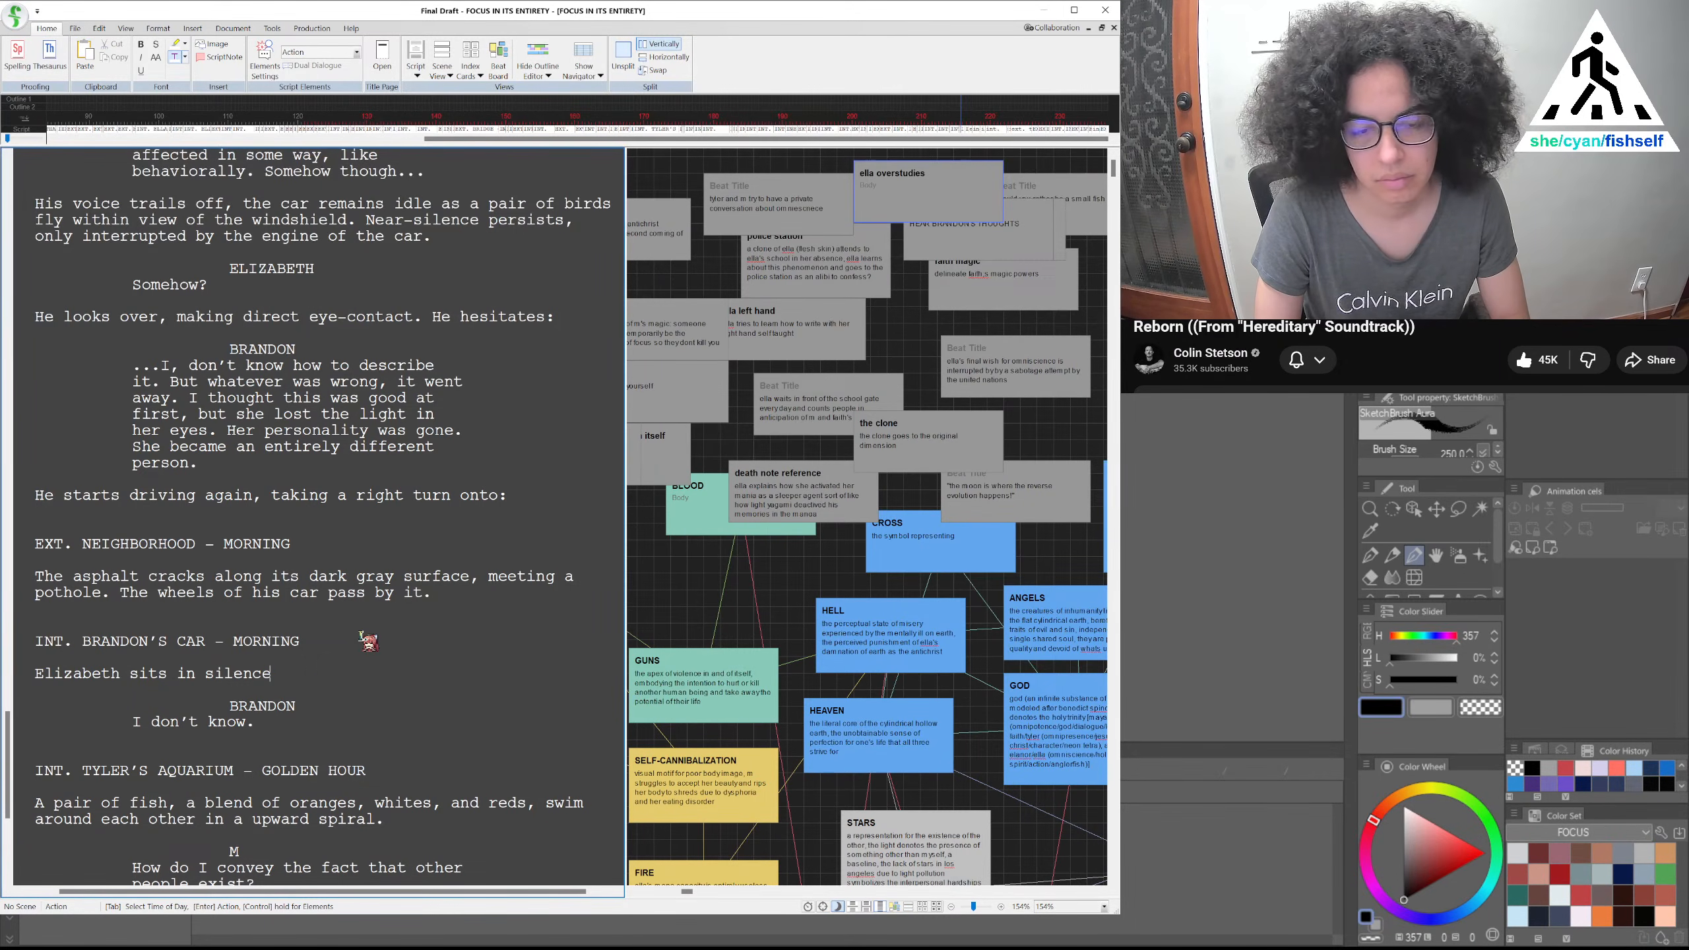
left_click(273, 723)
left_click_drag(269, 723, 109, 725)
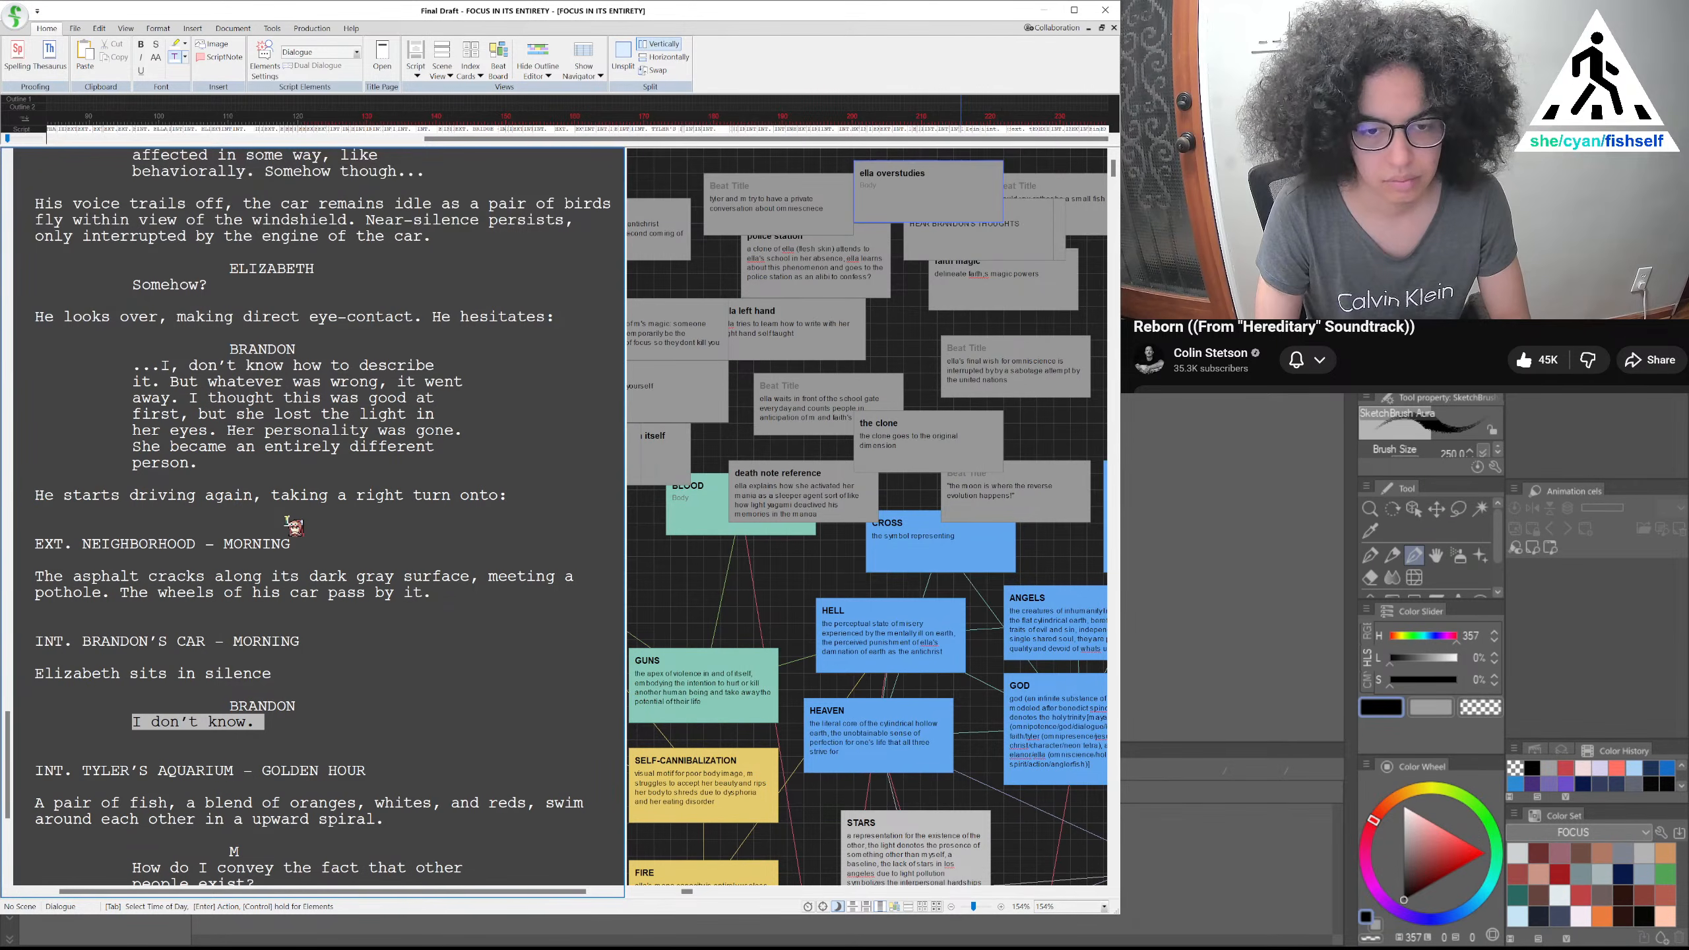
key("Right")
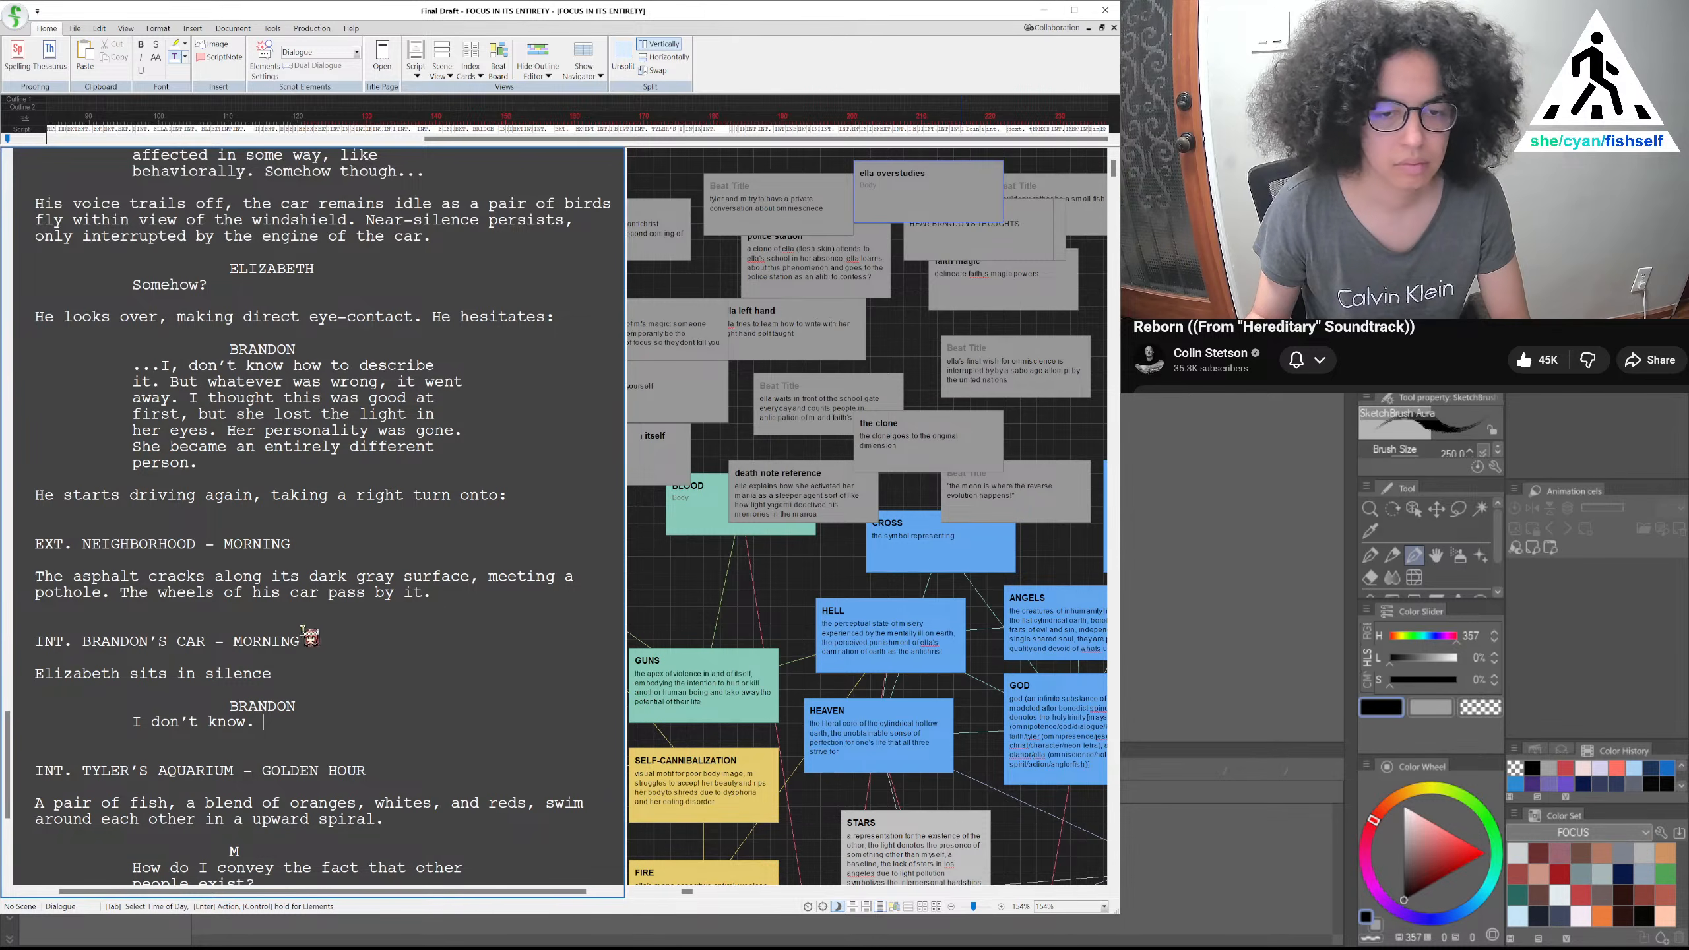
left_click(303, 674)
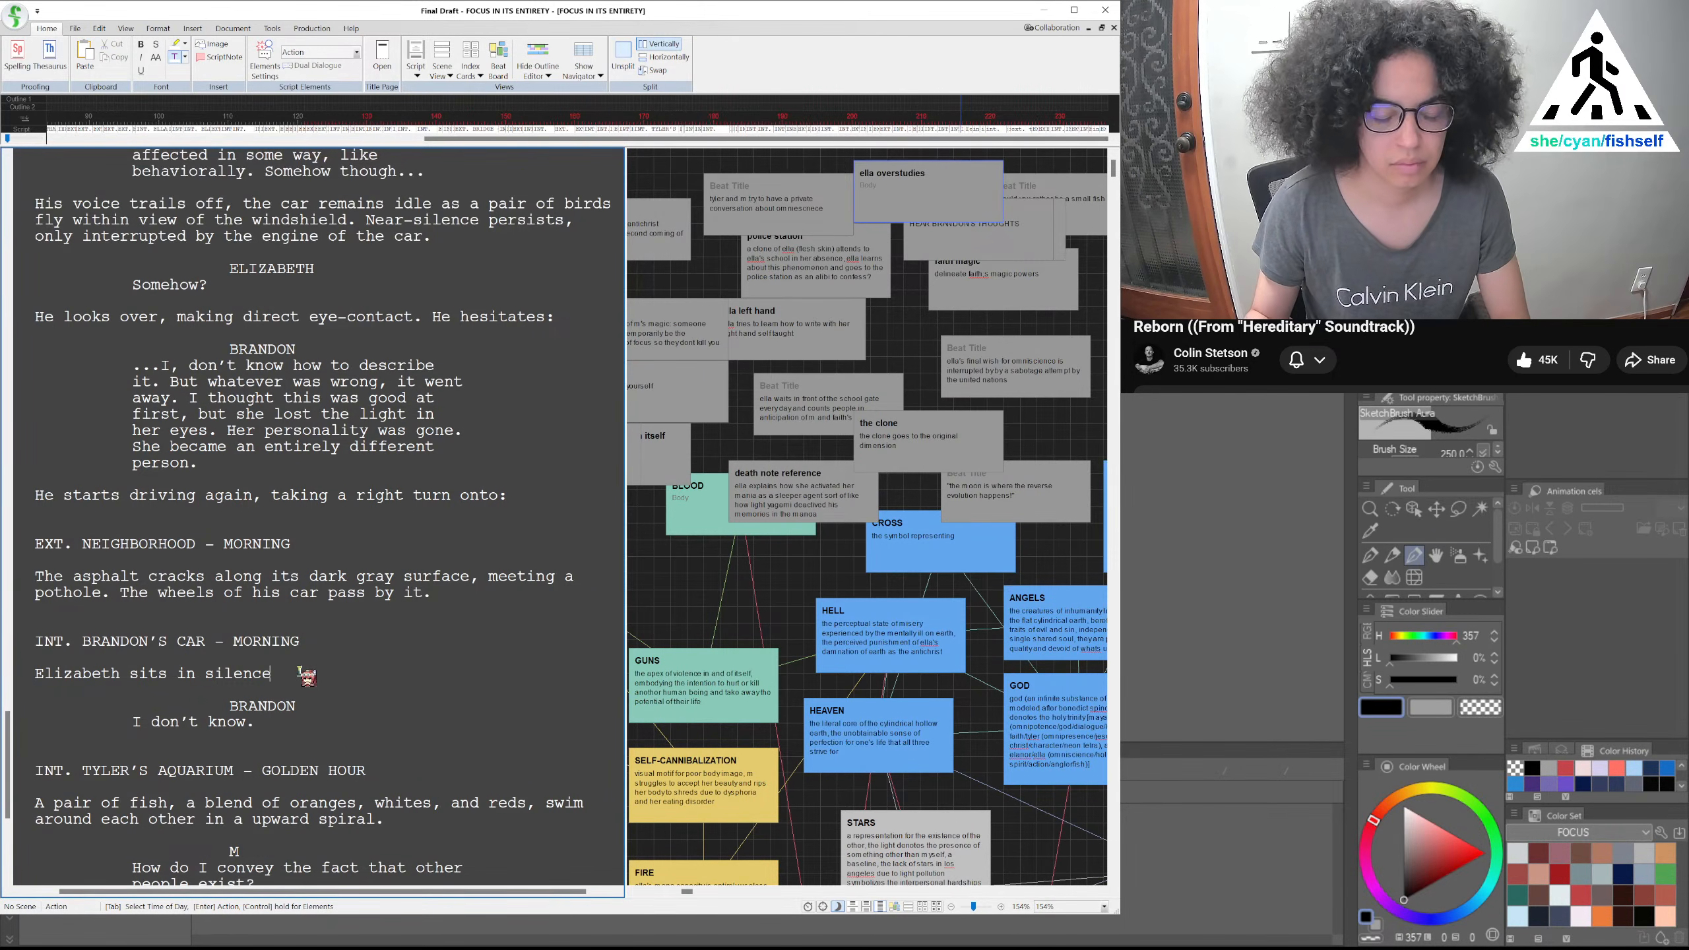
type(", blushing")
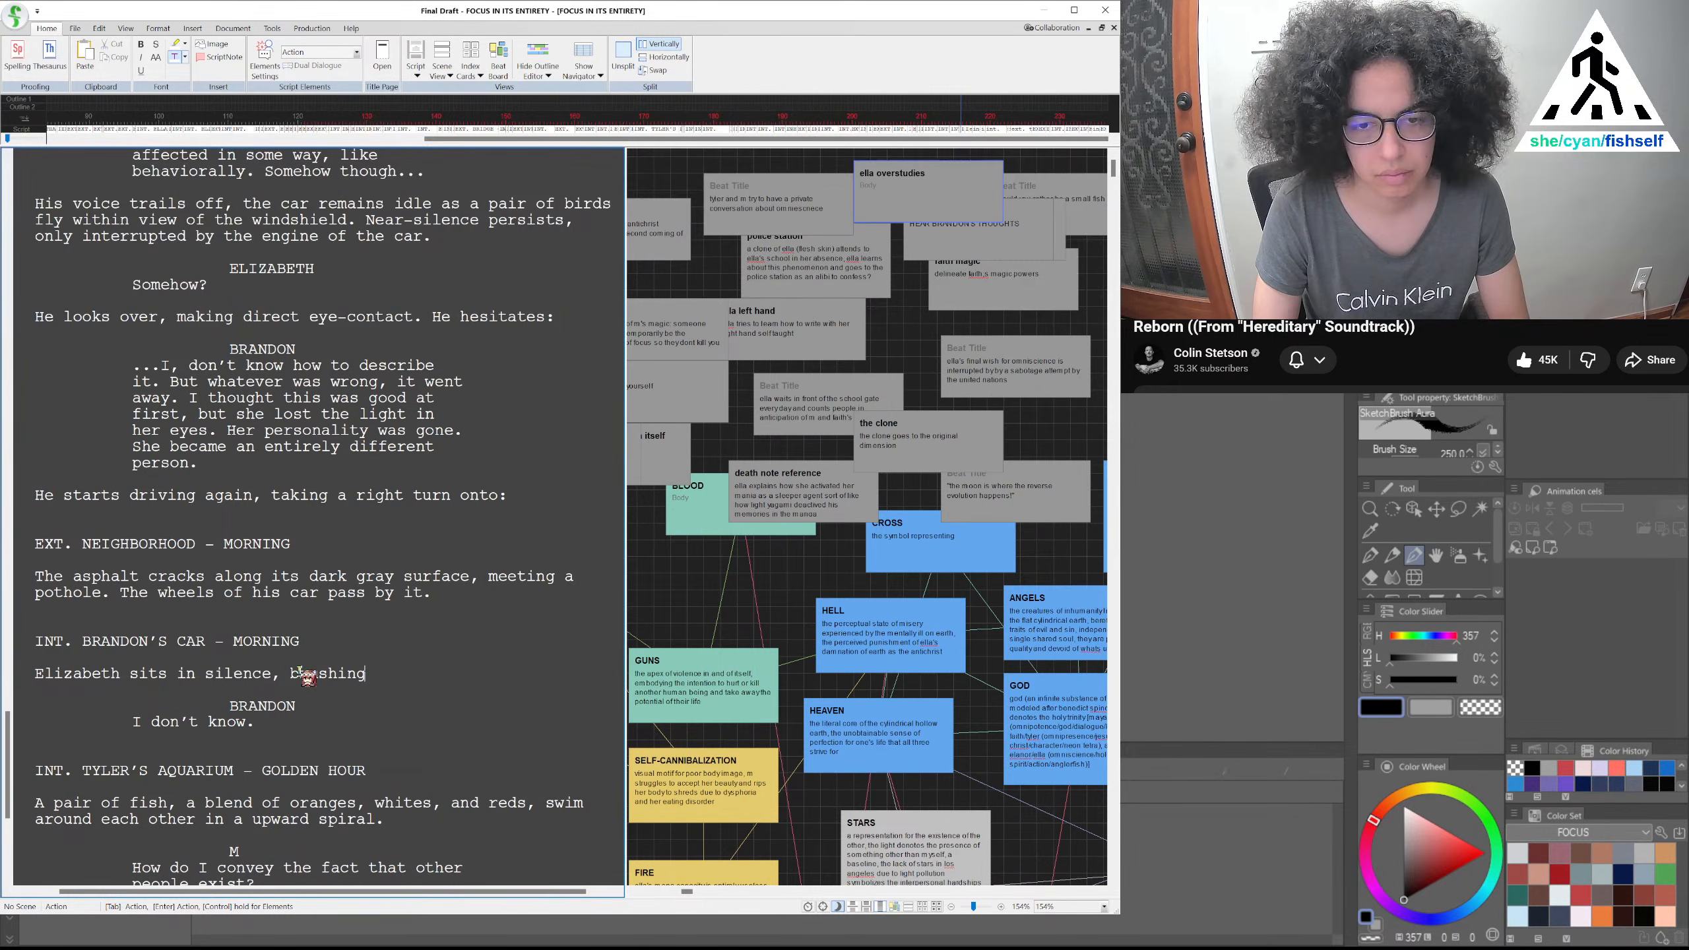
type(" a stray hair out of her face with the")
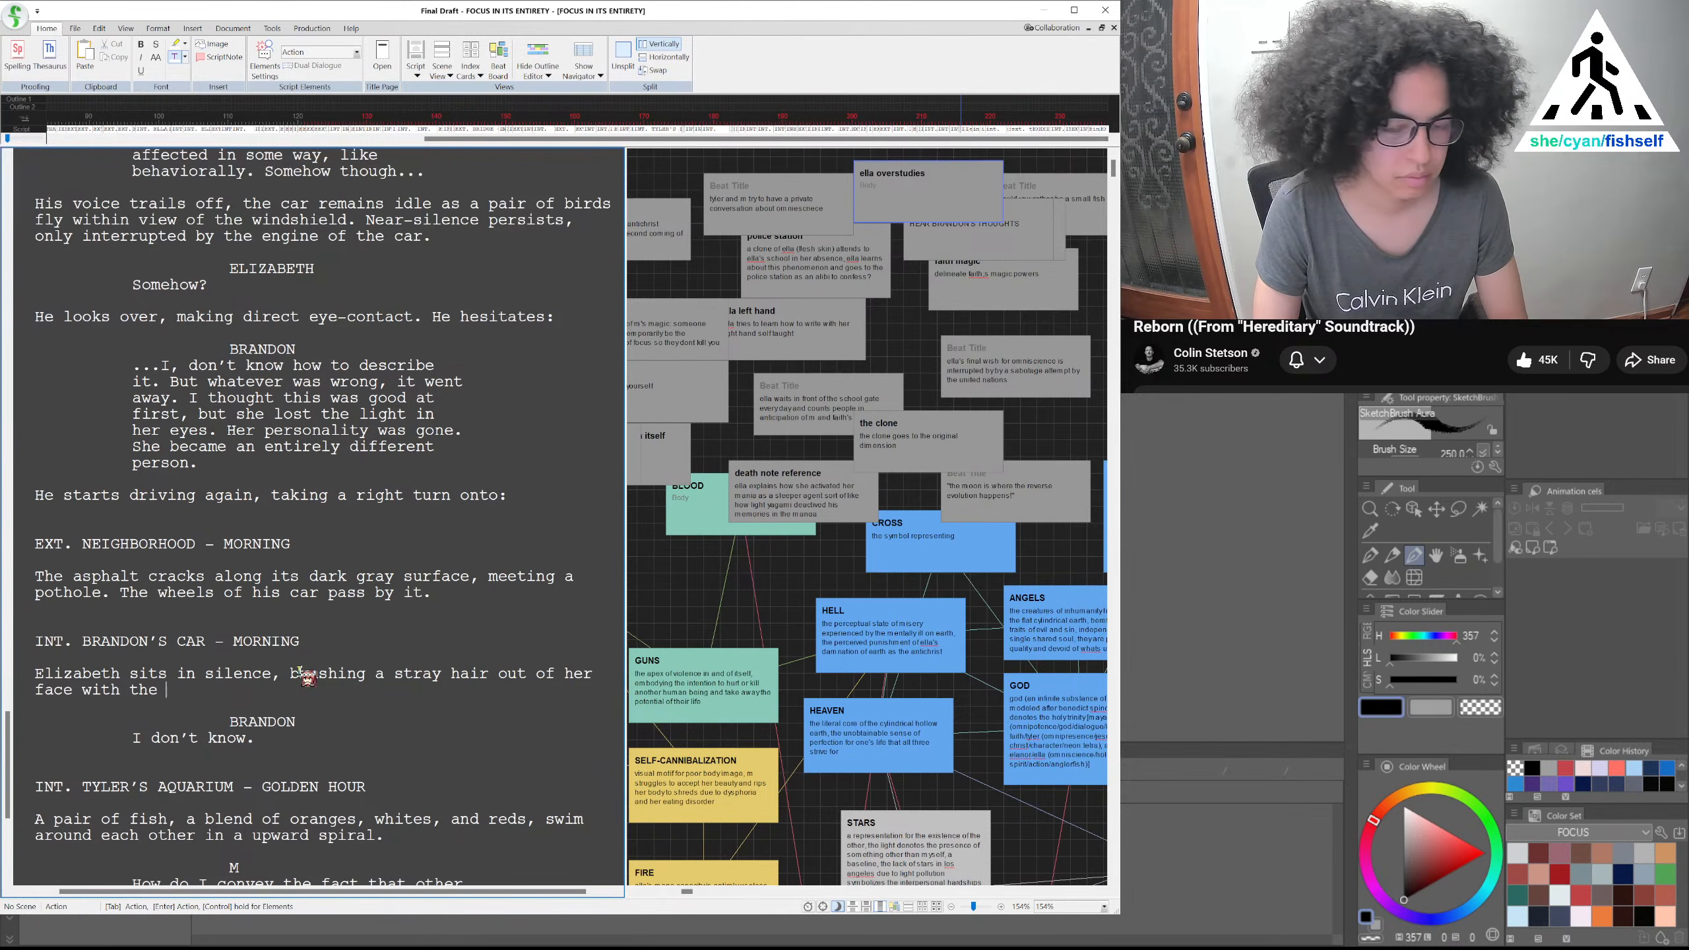
type(" swiping")
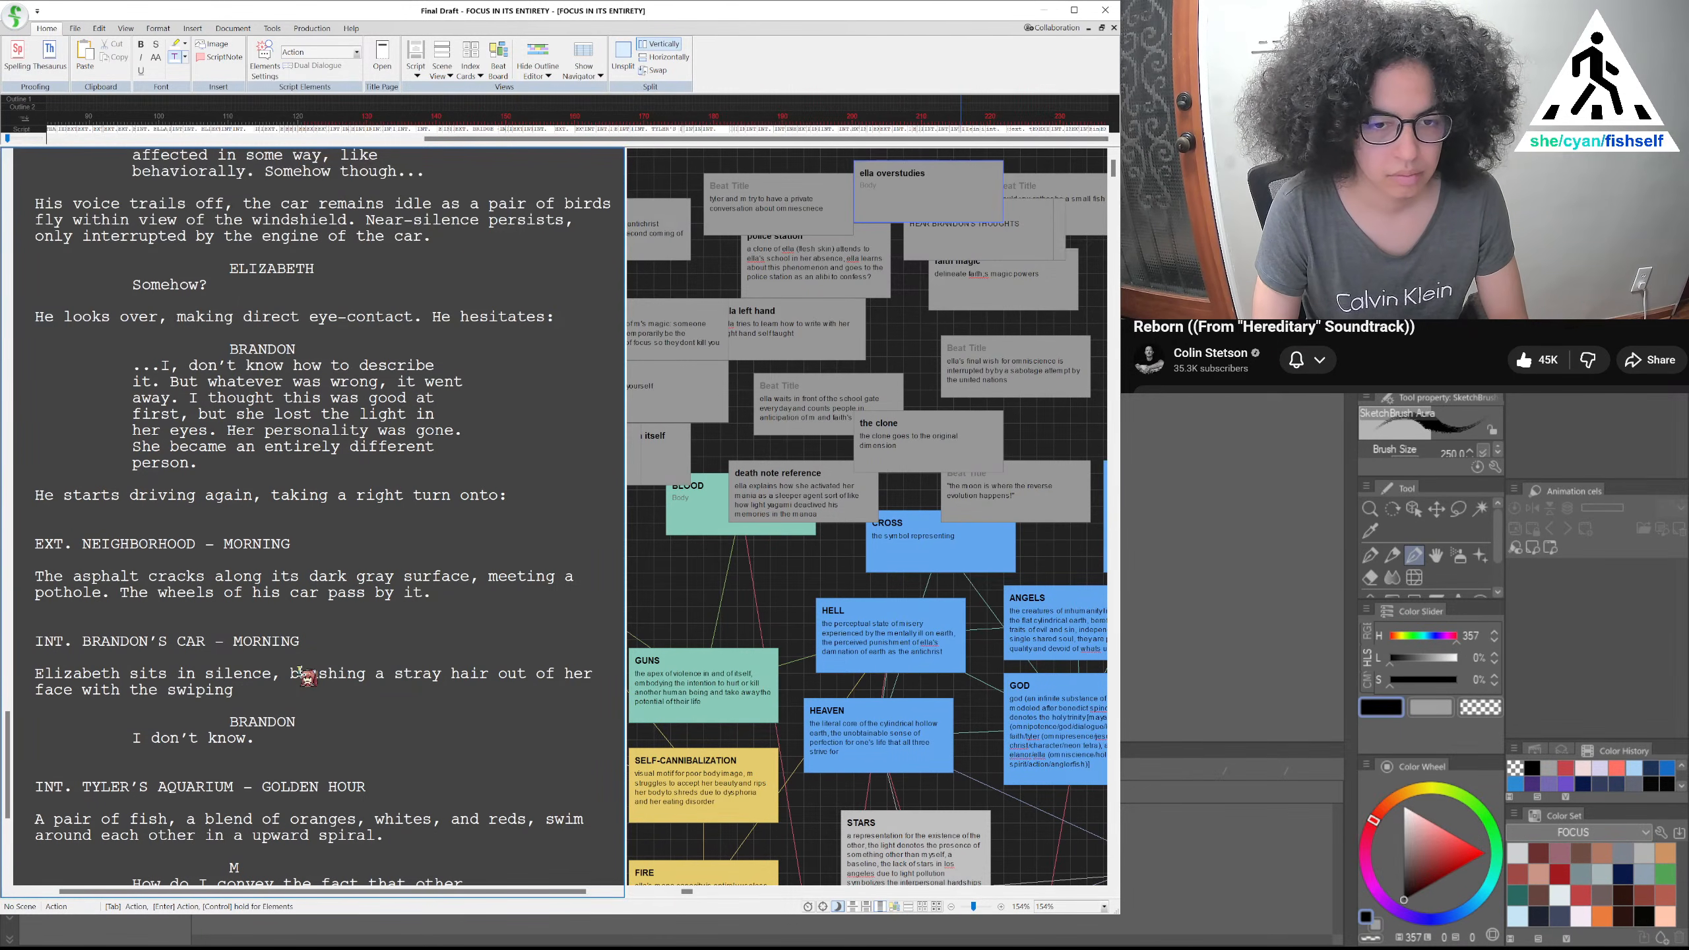
type(" of her hand.")
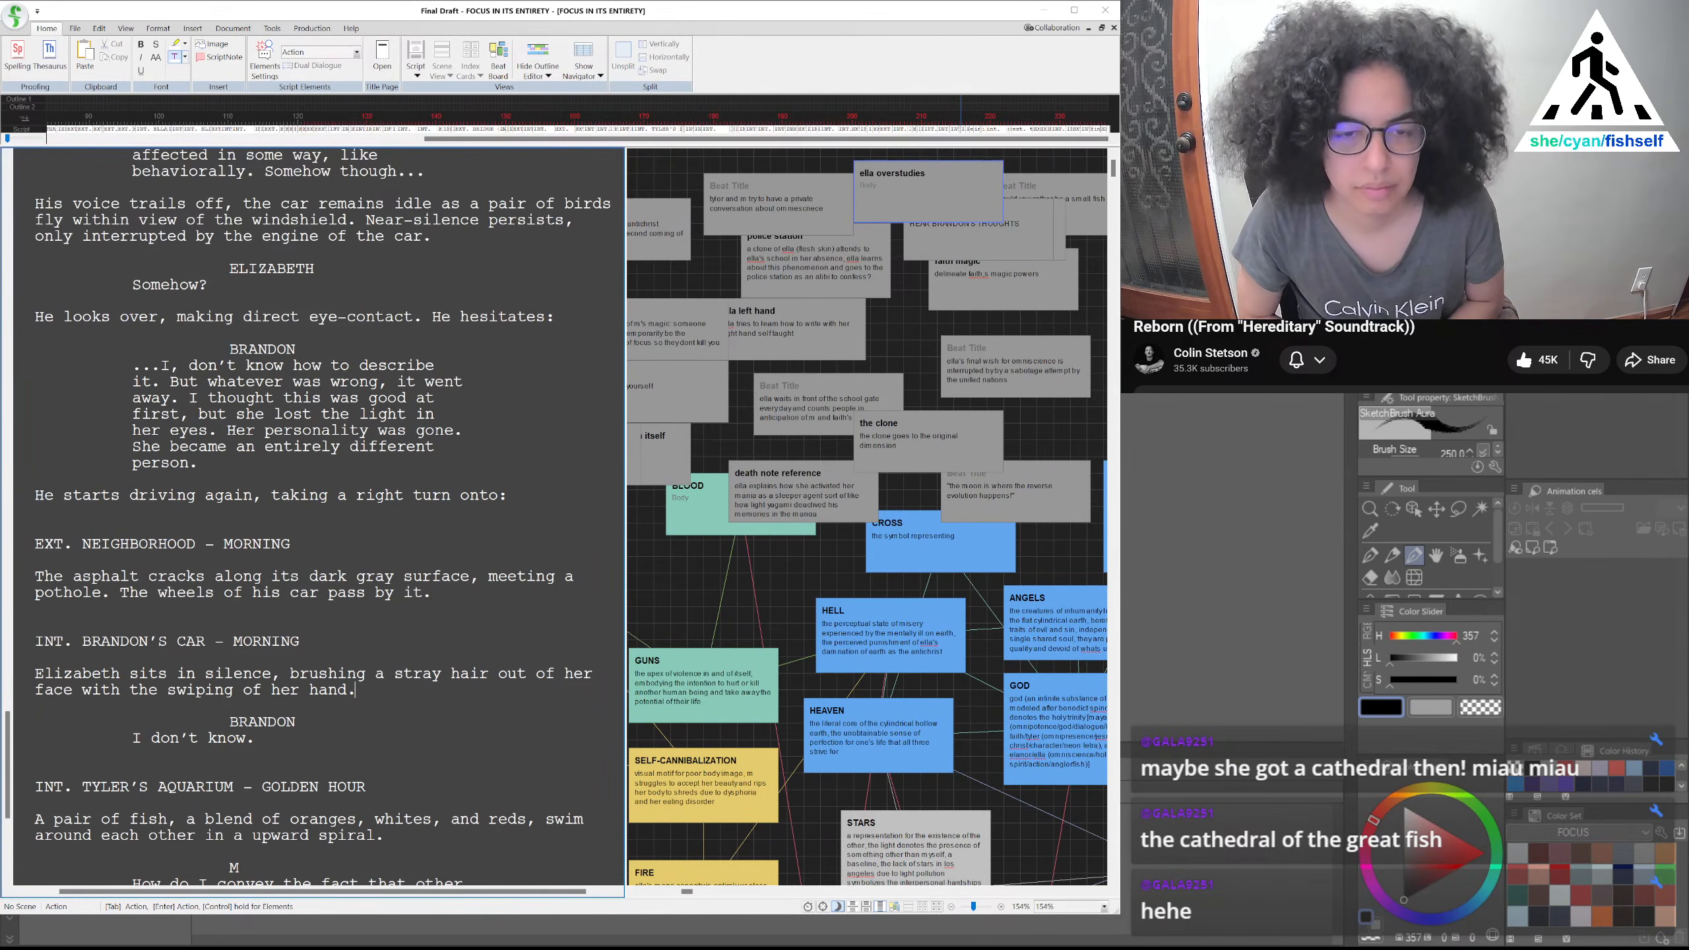
Replace Brandon's "I don't know." dialogue in the new car interior scene with "Is she okay now?"
scroll(355, 690, "up", 20)
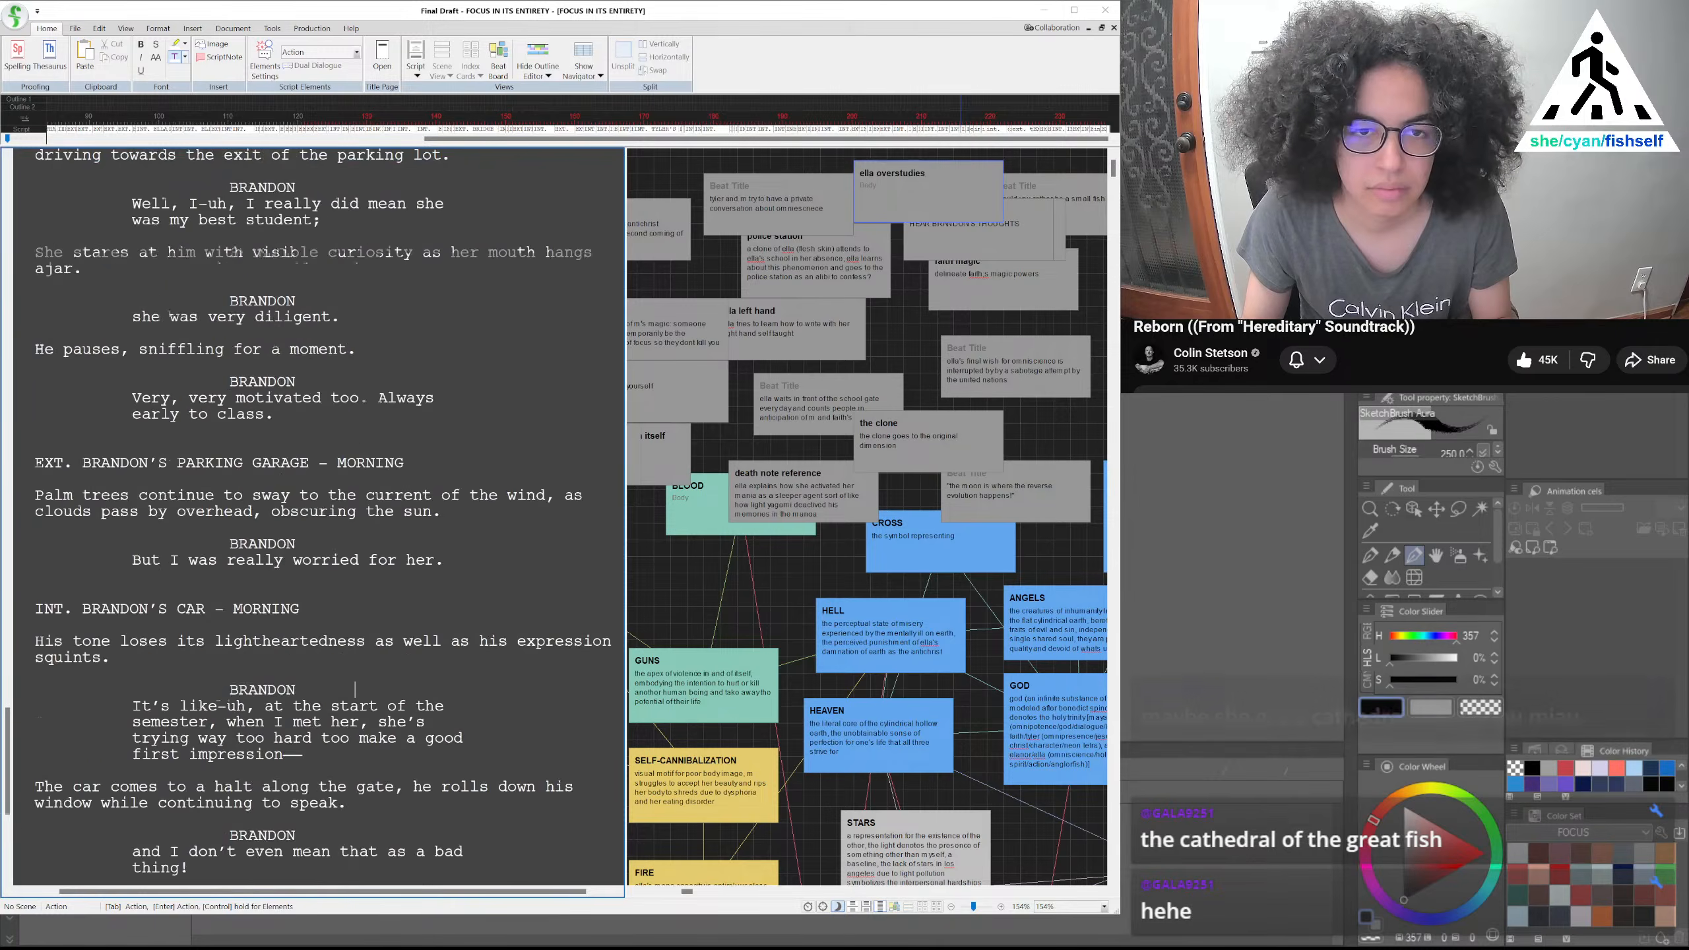
scroll(355, 690, "up", 2)
scroll(355, 690, "down", 15)
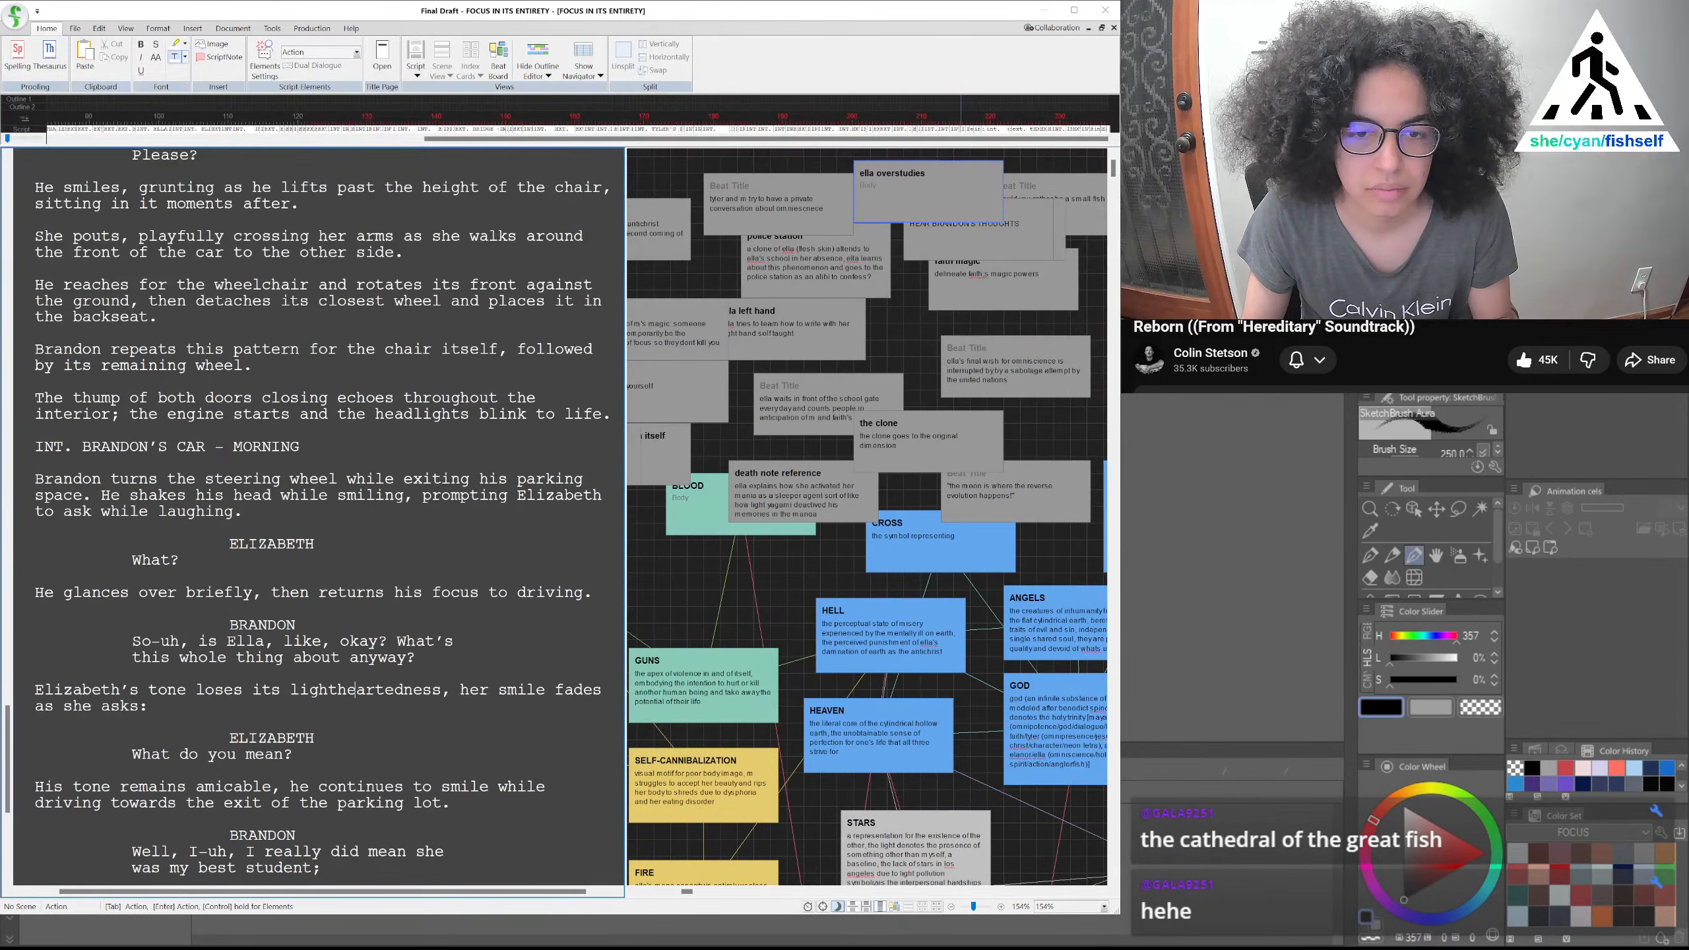
scroll(355, 689, "down", 20)
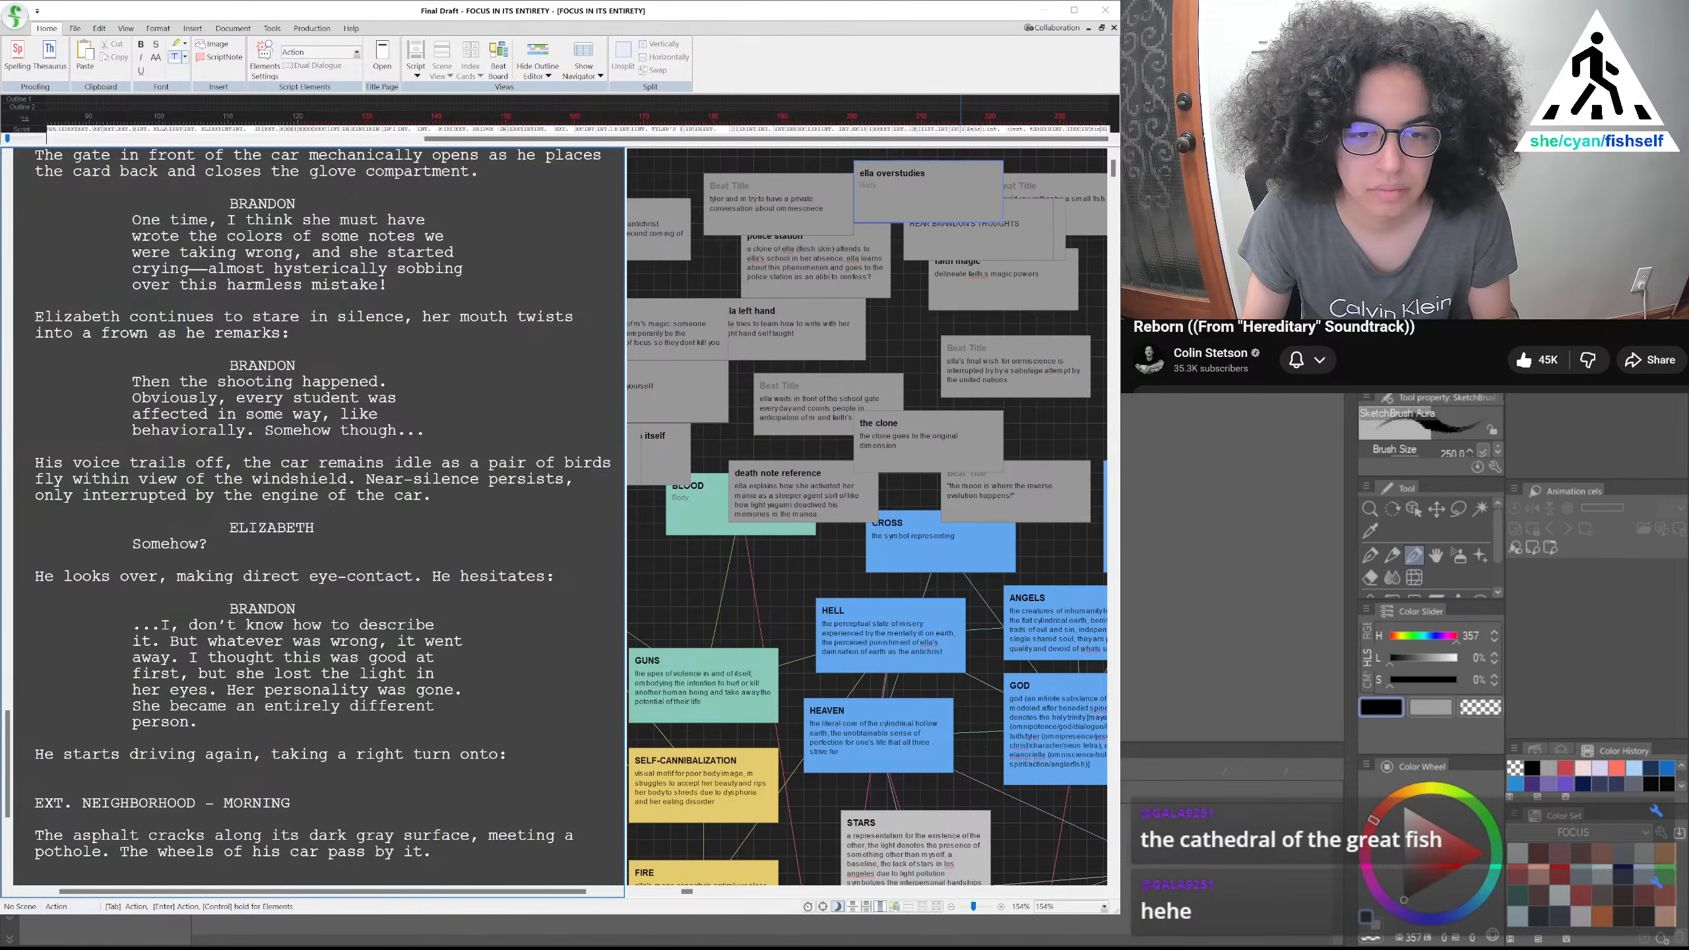
scroll(355, 689, "down", 8)
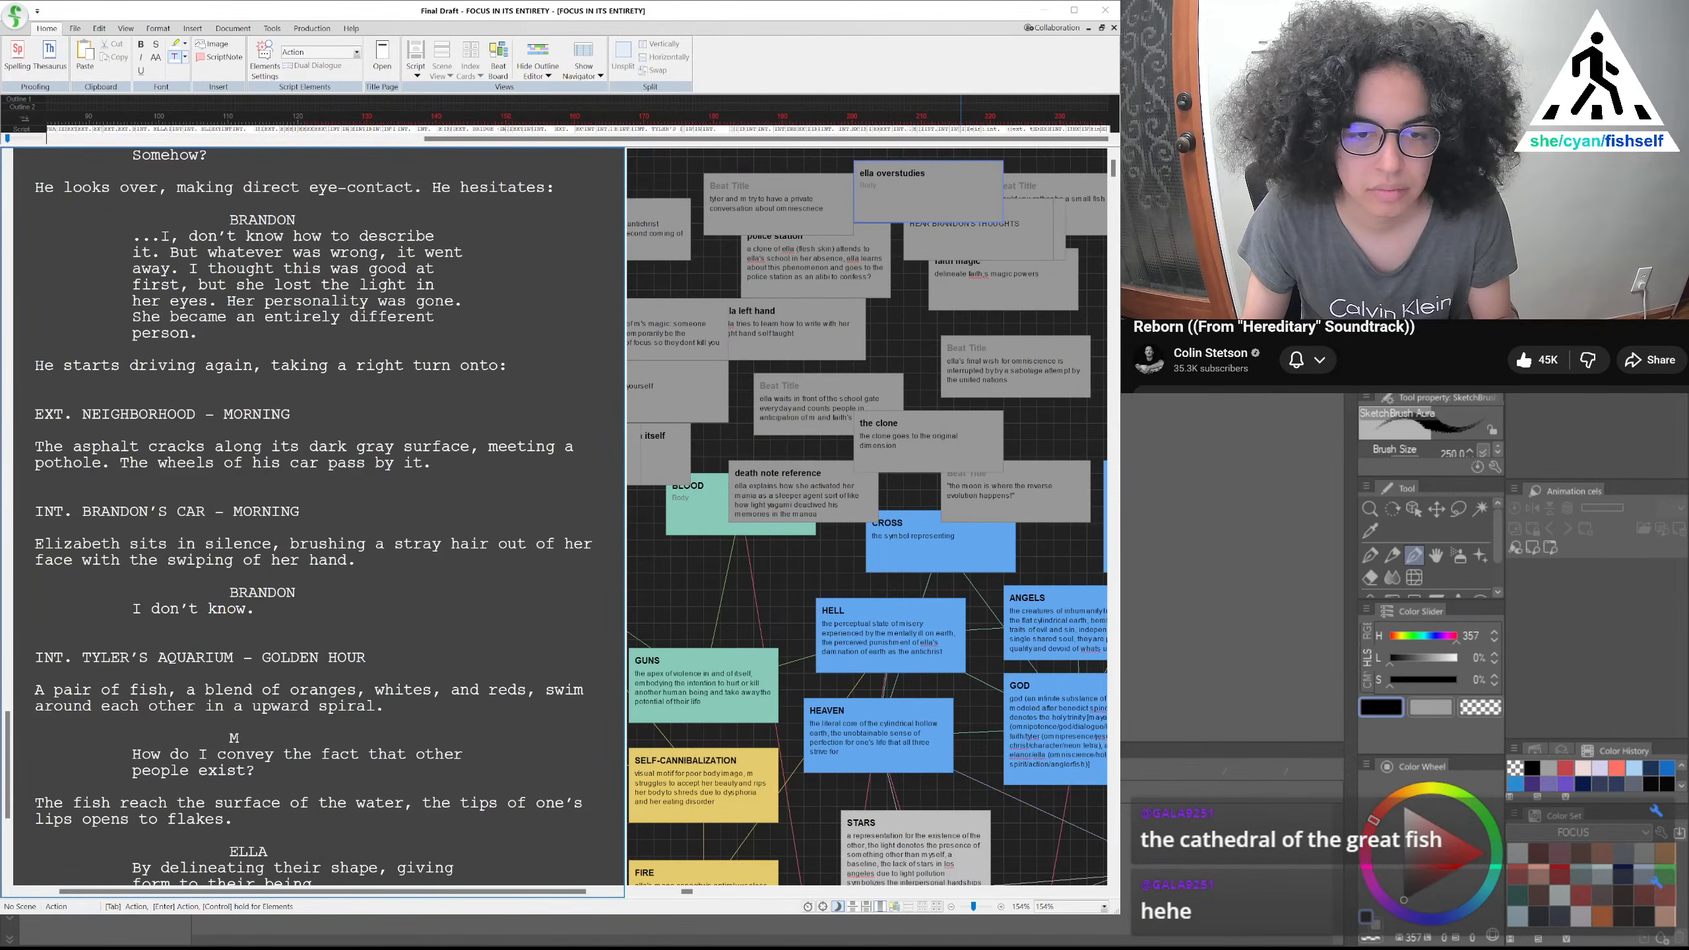
left_click(308, 609)
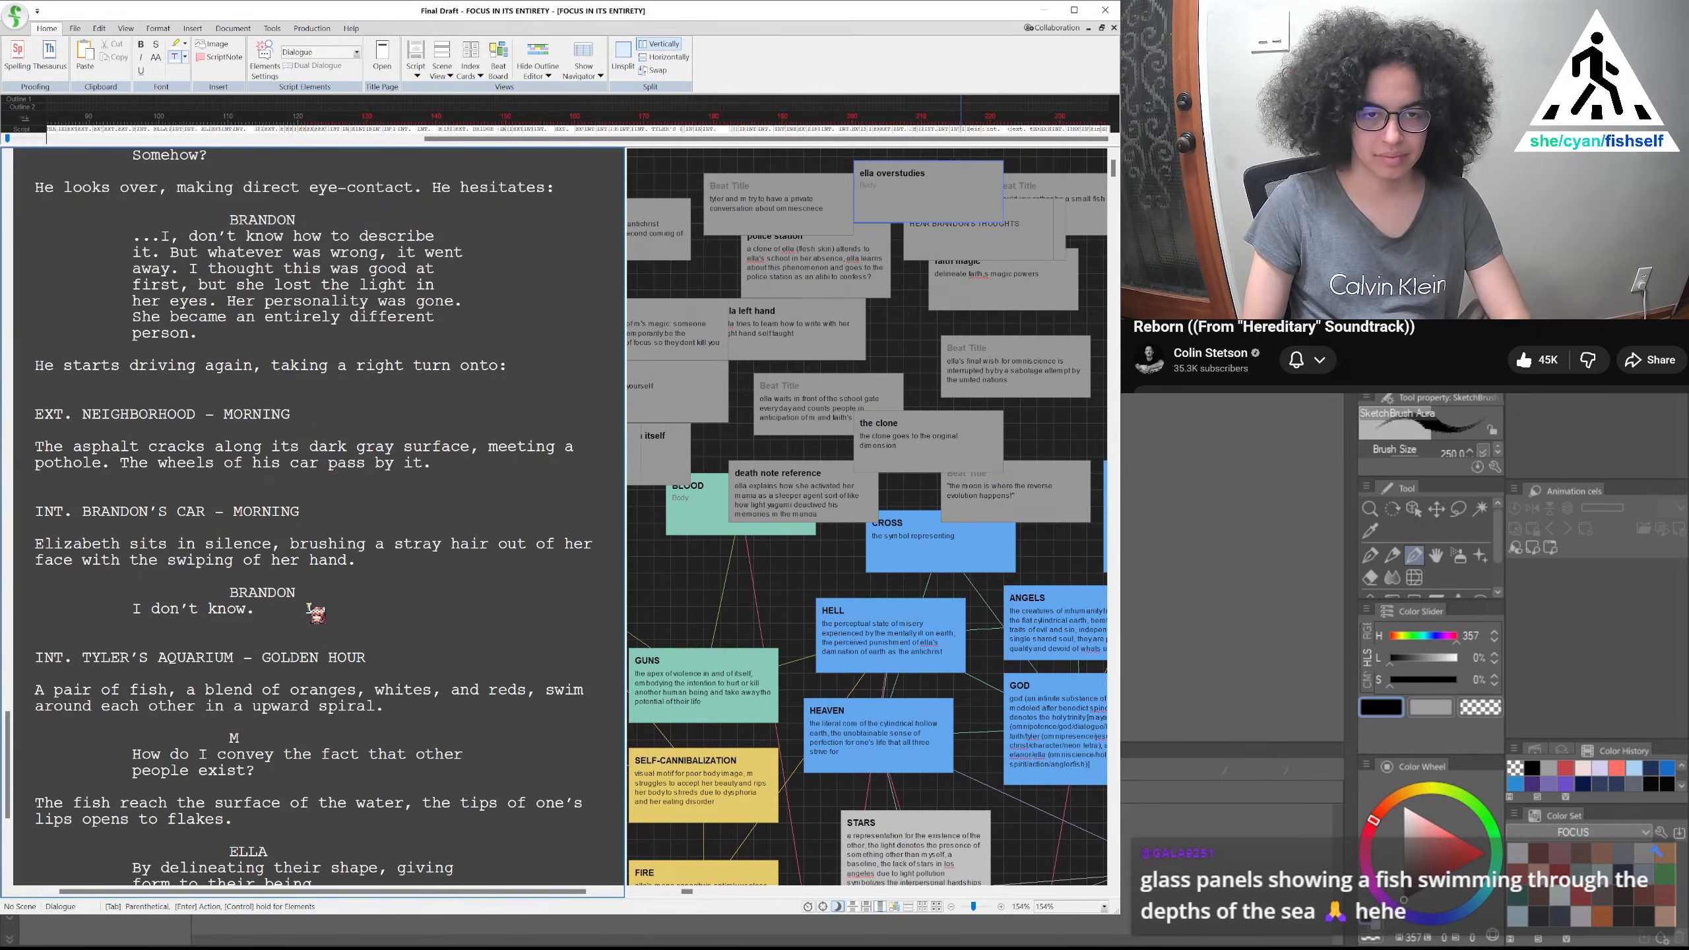
key("BackSpace")
key("BackSpace")
key("BackSpace")
key("BackSpace")
key("BackSpace")
key("BackSpace")
key("BackSpace")
key("BackSpace")
key("BackSpace")
key("BackSpace")
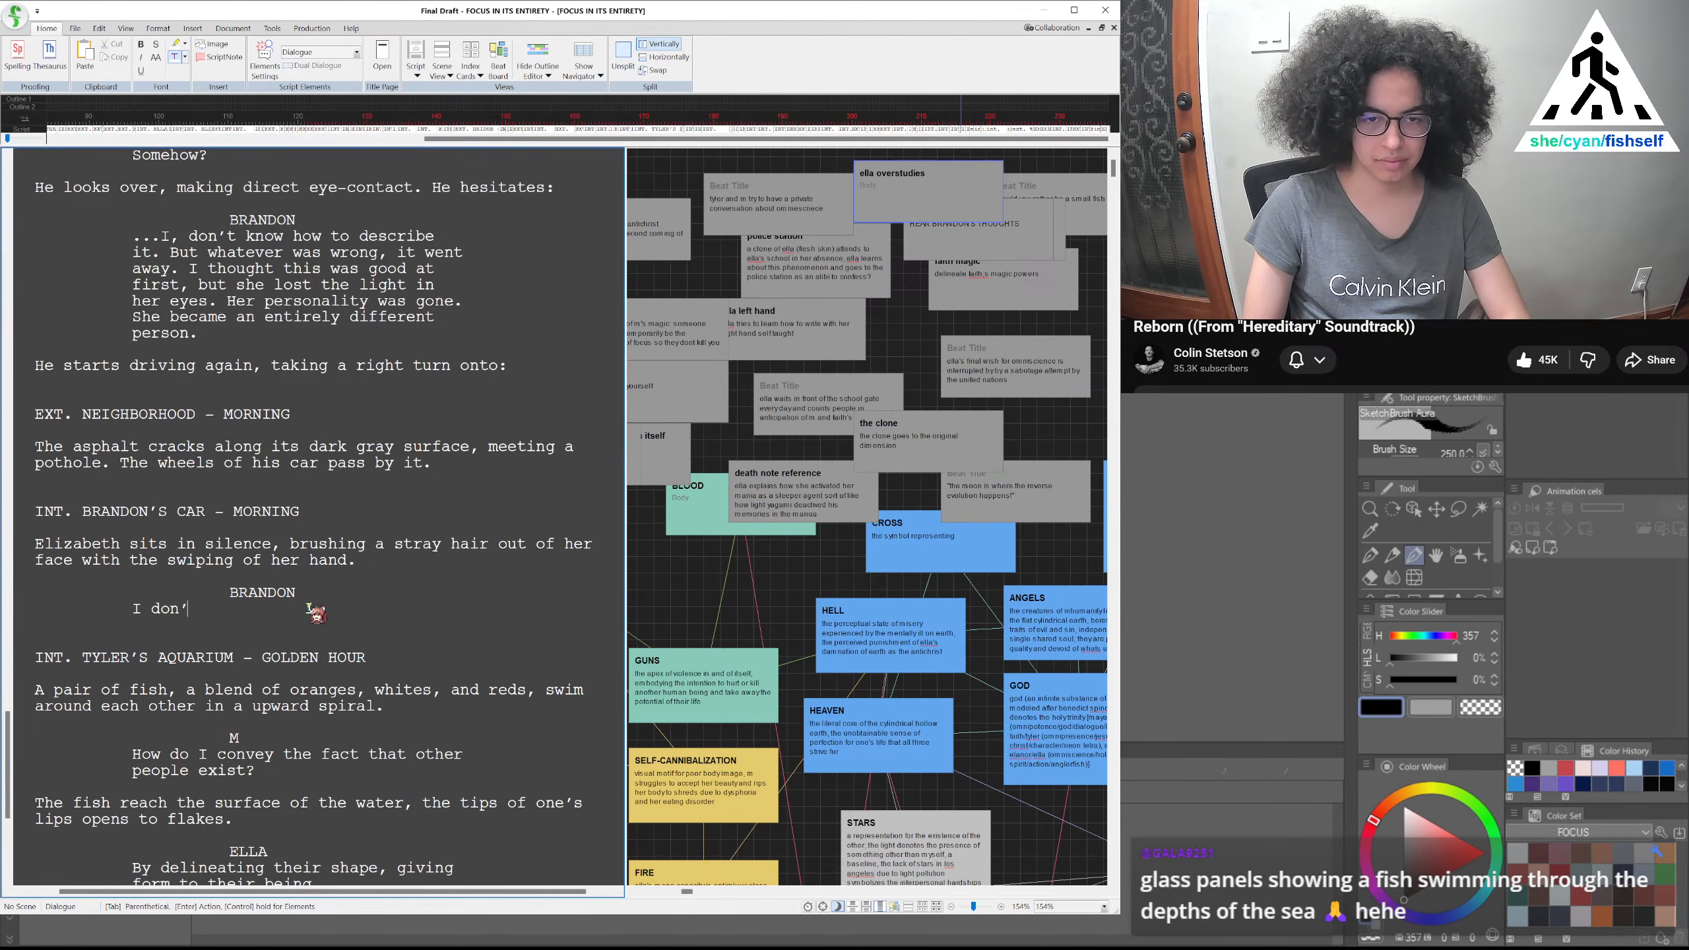
key("BackSpace")
key("BackSpace")
key("BackSpace")
type("Is she okay now?")
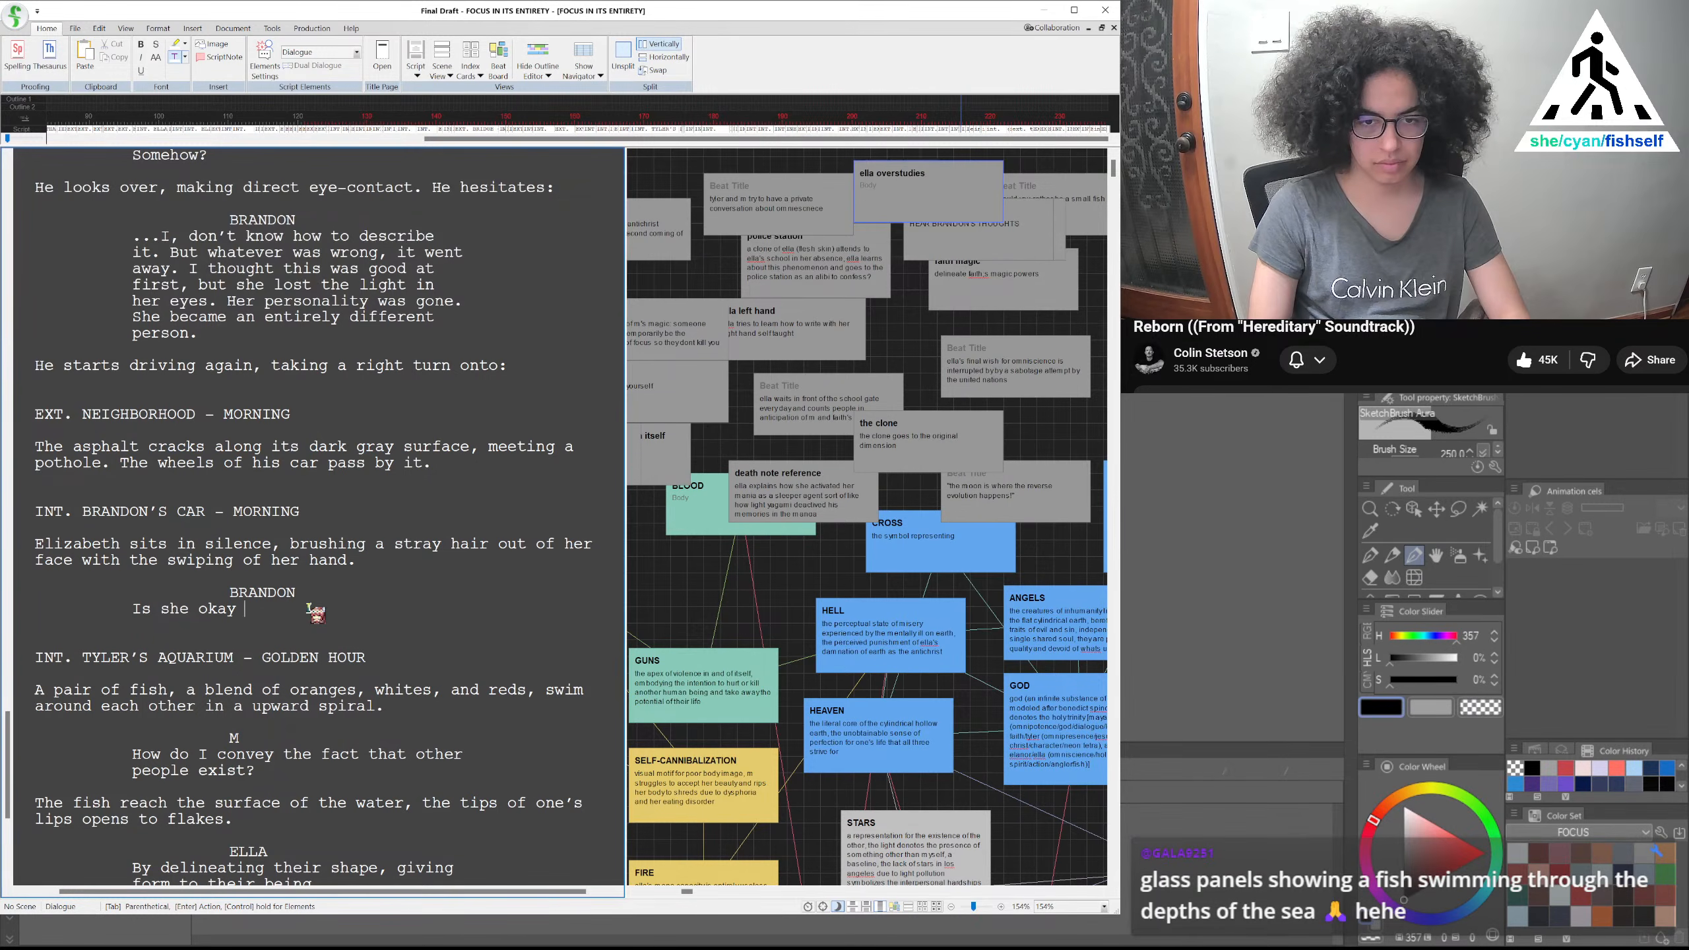